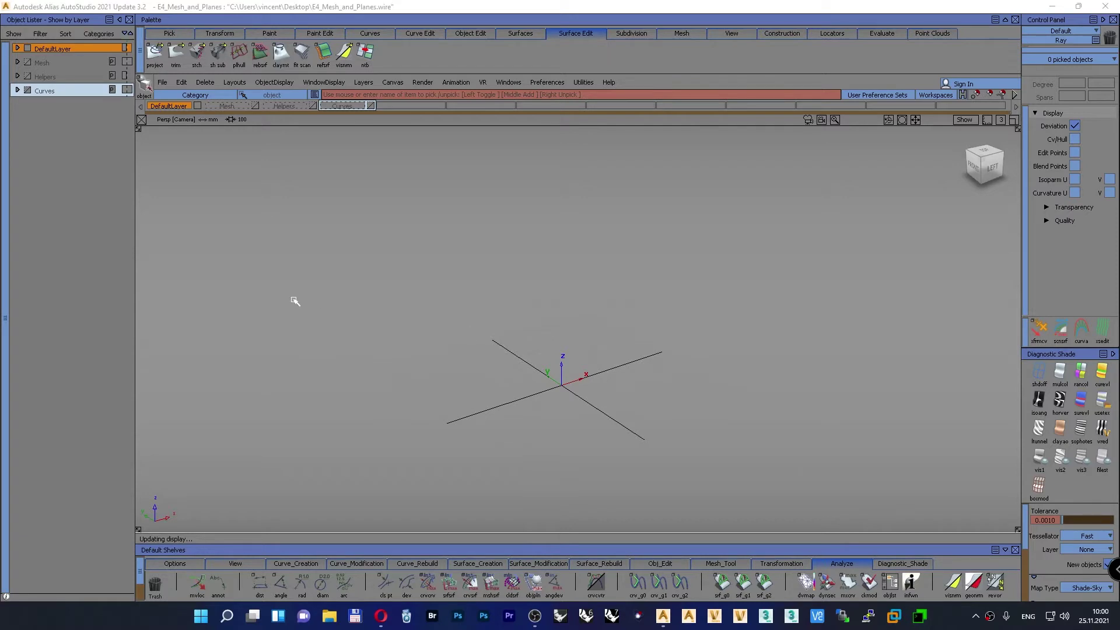
Step: Compare the curves with the body mesh, leaving the Mesh and Helpers layers visible and the Curves layer hidden
click(255, 106)
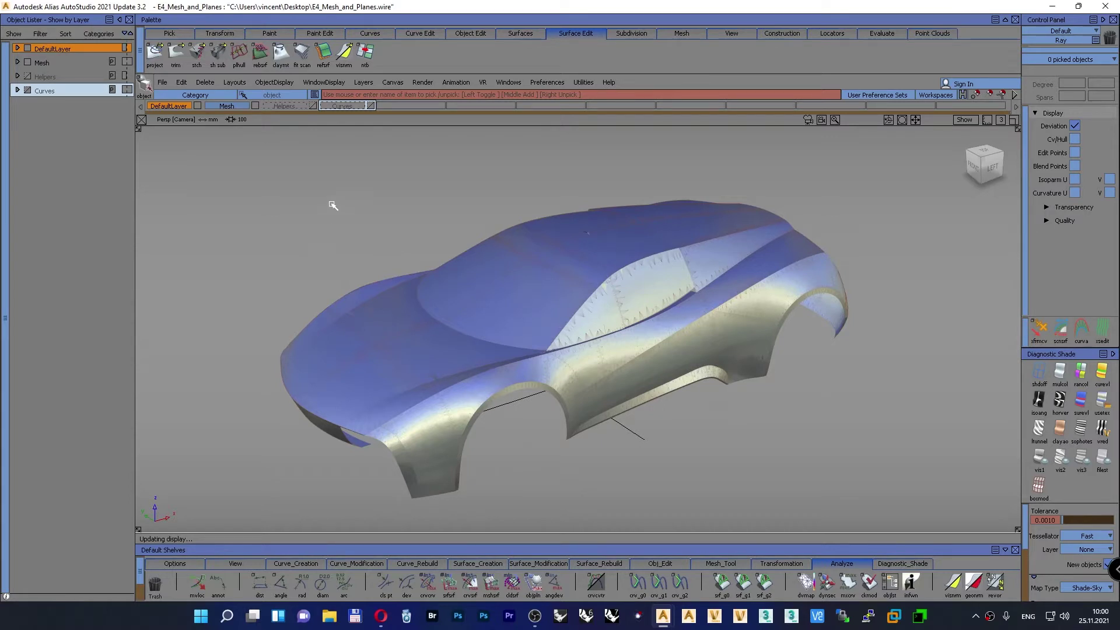
click(371, 105)
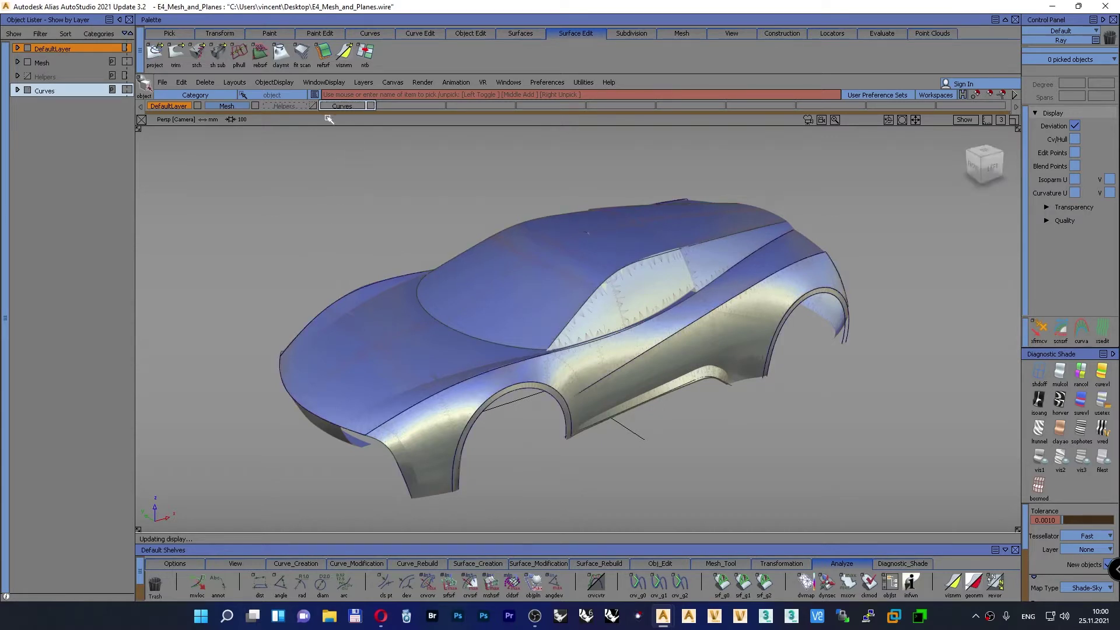
click(254, 105)
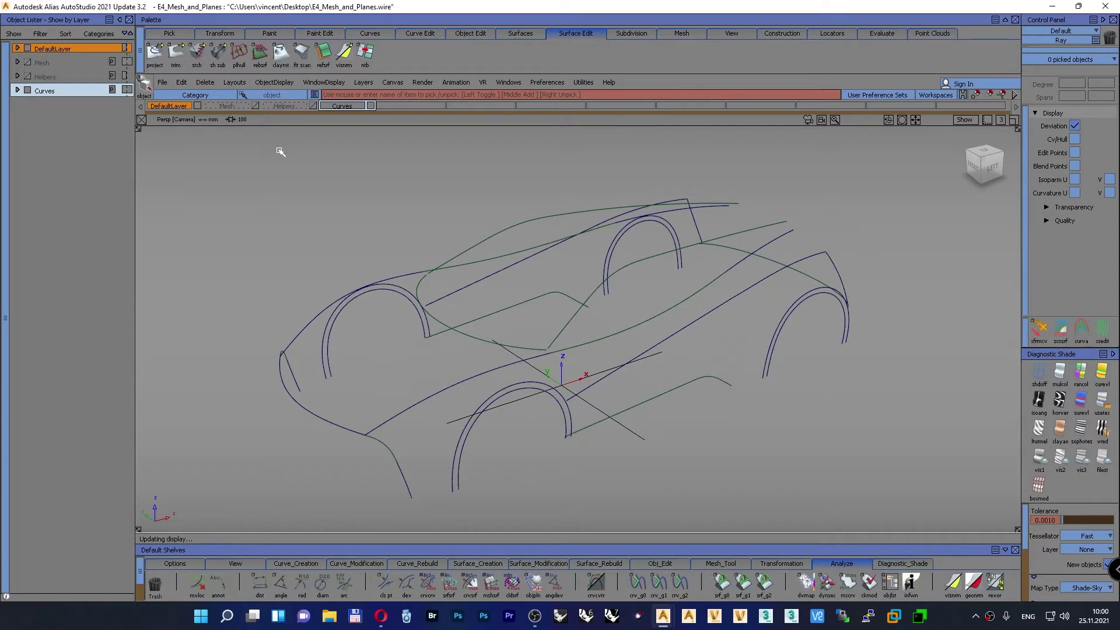
click(256, 106)
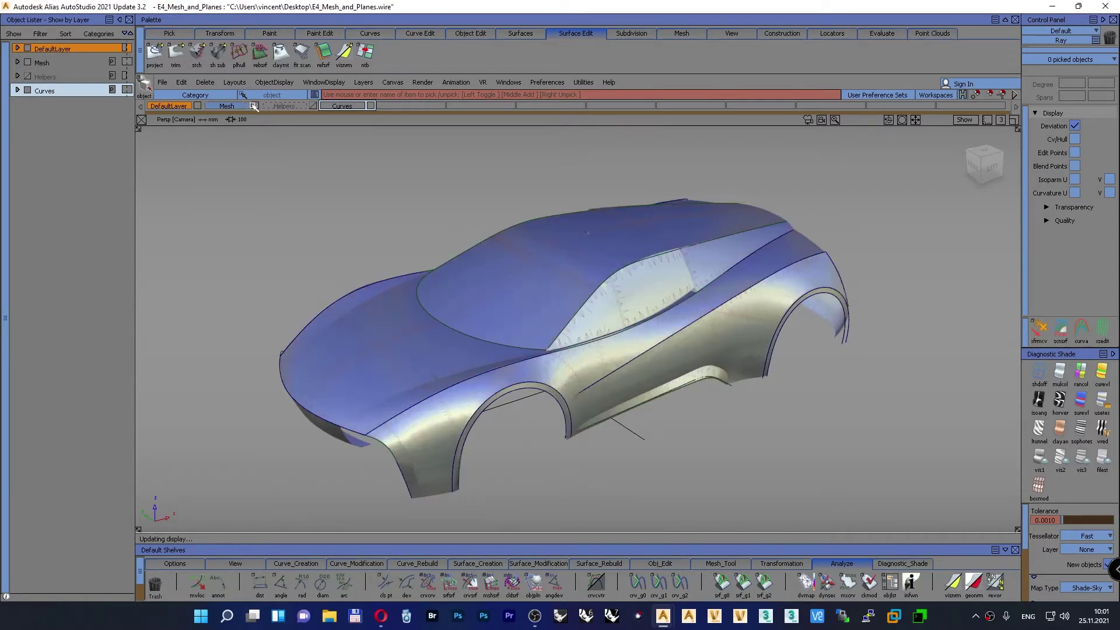
click(371, 105)
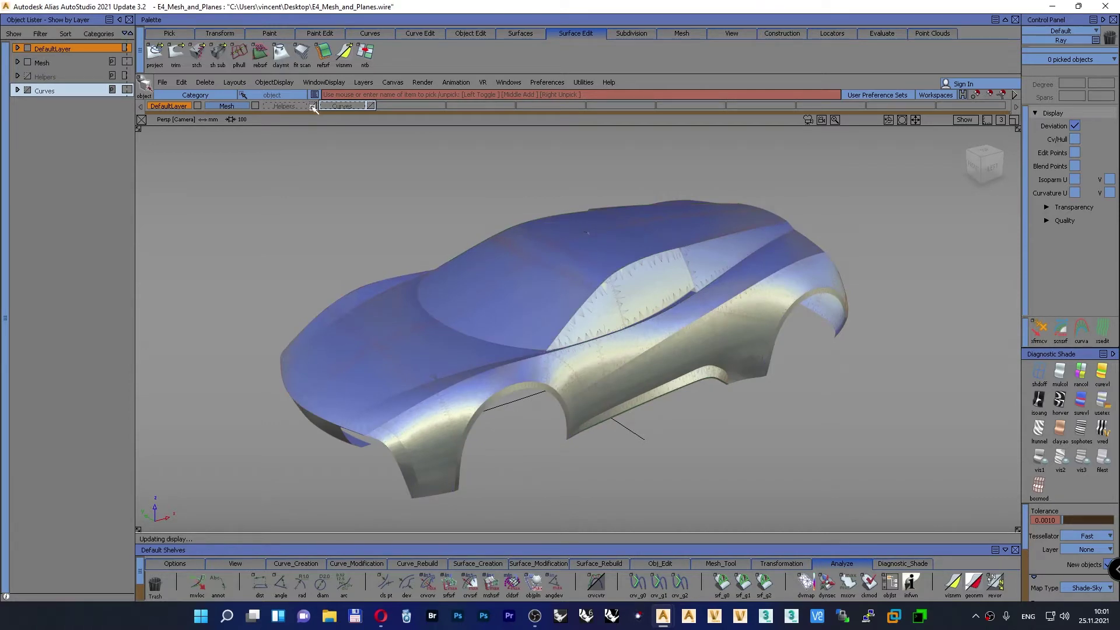
click(313, 106)
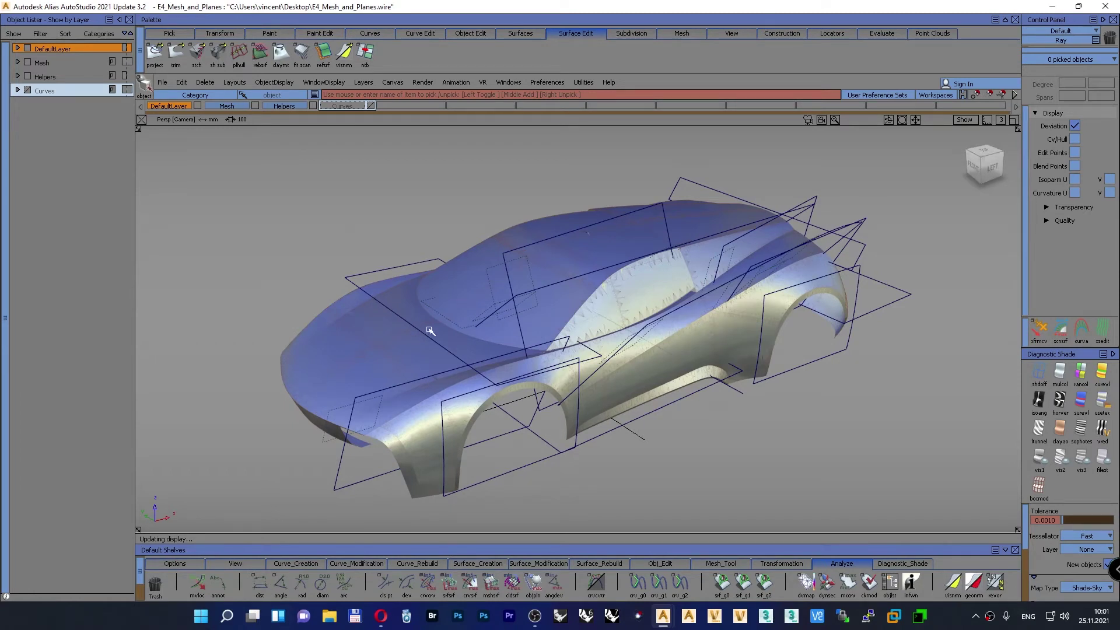
Step: Pick the helper planes over the front and rear wheel arches and hide them
ctrl+shift+drag(283, 226, 286, 252)
click(441, 410)
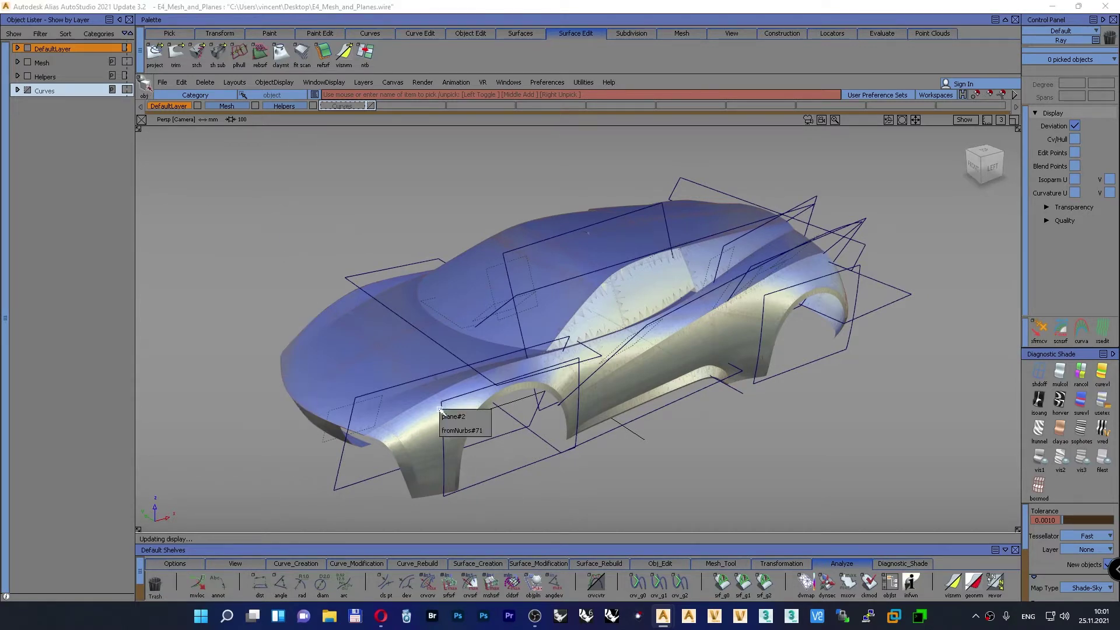
click(449, 413)
click(856, 286)
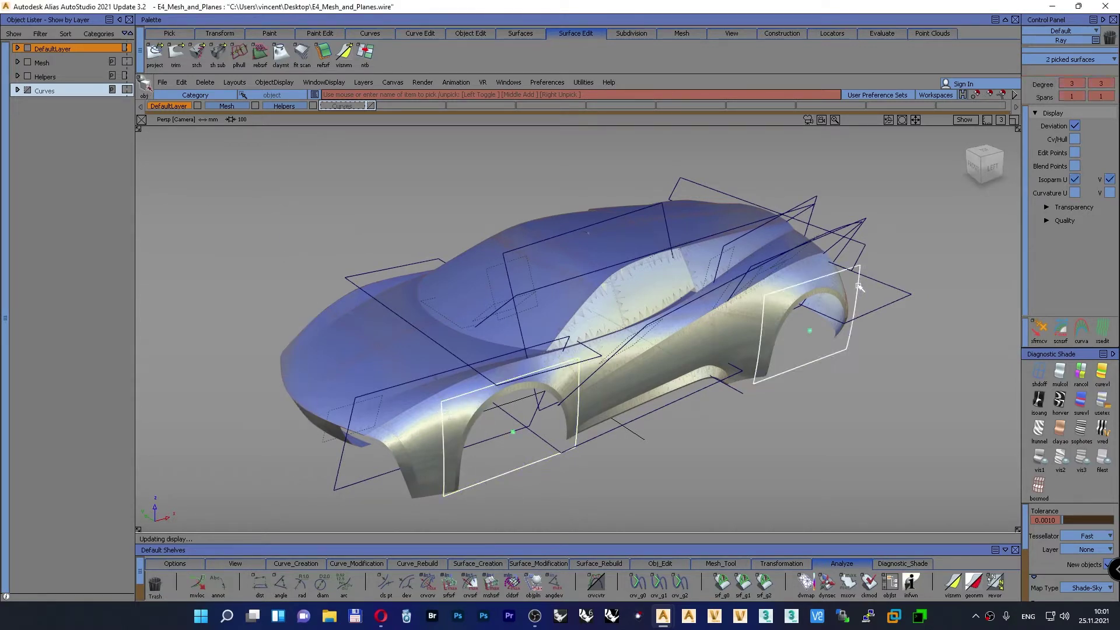
ctrl+shift+drag(370, 166, 294, 305)
Step: Apply diagnostic shading to the remaining helper planes and frame the whole car in the left view
click(1102, 401)
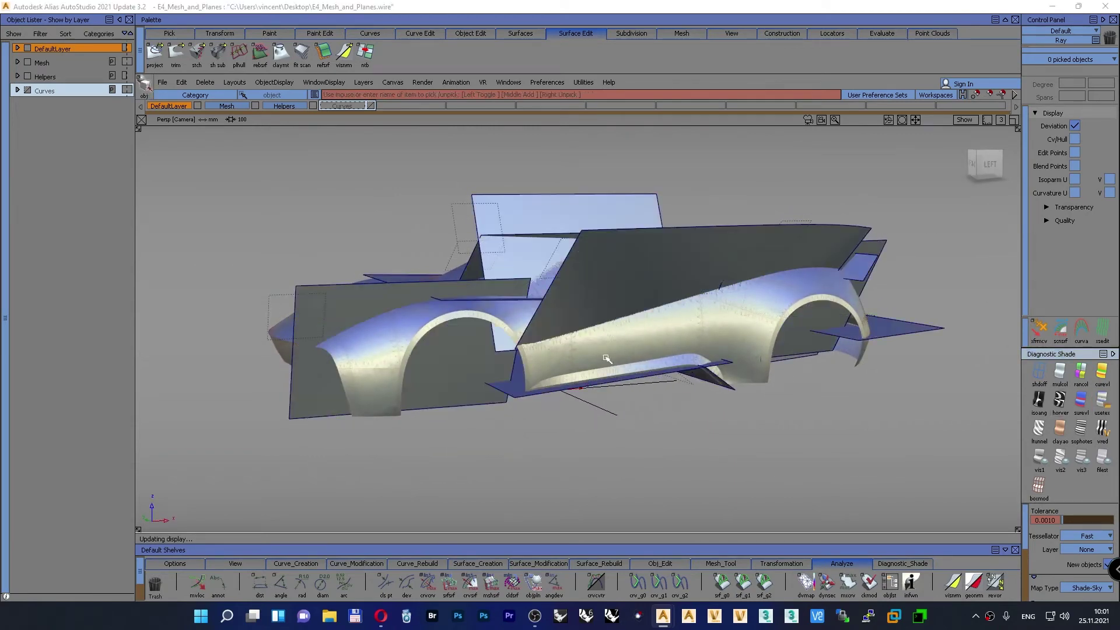
mouse_move(605, 357)
alt+shift+mouse_down()
mouse_move(495, 325)
mouse_move(531, 368)
mouse_move(513, 373)
mouse_move(525, 395)
mouse_move(391, 352)
mouse_move(425, 366)
alt+shift+mouse_up()
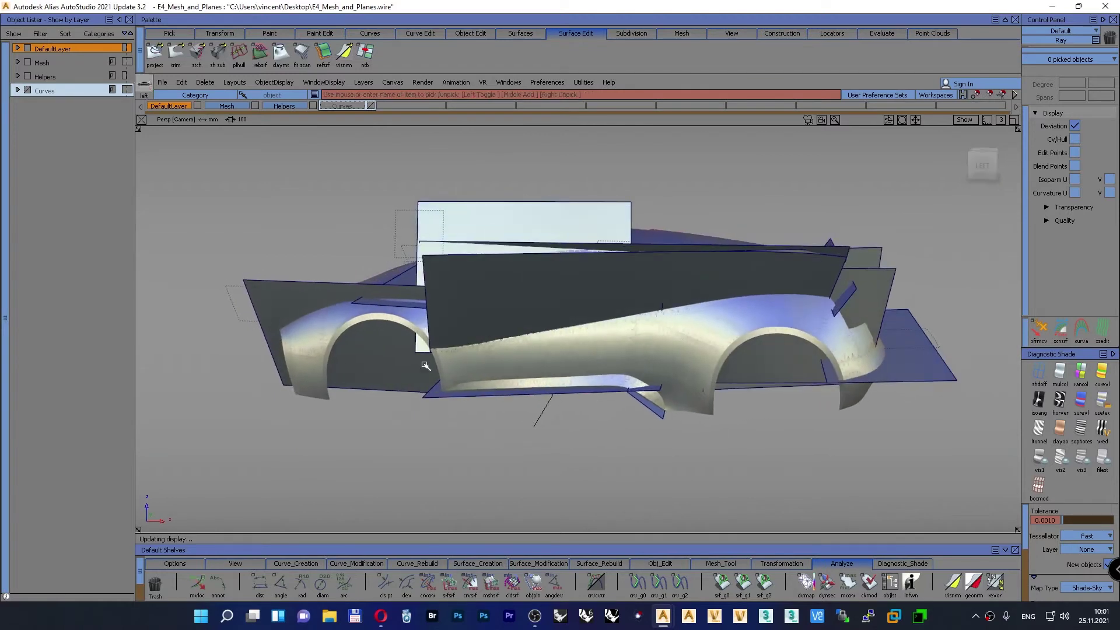
key(F6)
scroll(490, 396, down, 3)
alt+shift+middle_drag(621, 348, 551, 430)
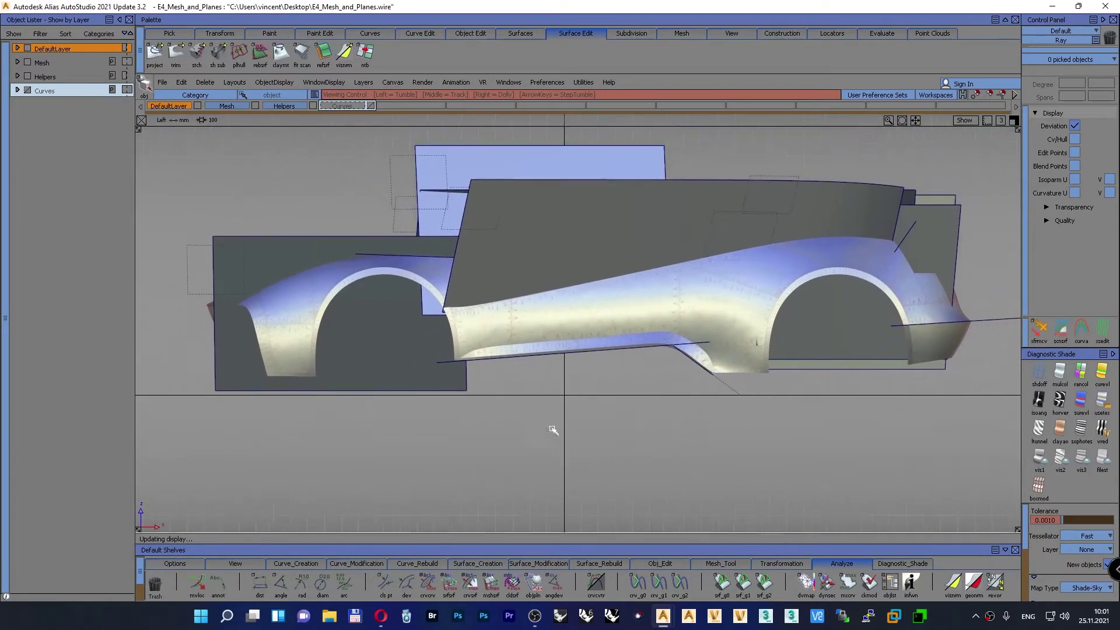
alt+shift+right_drag(551, 430, 547, 437)
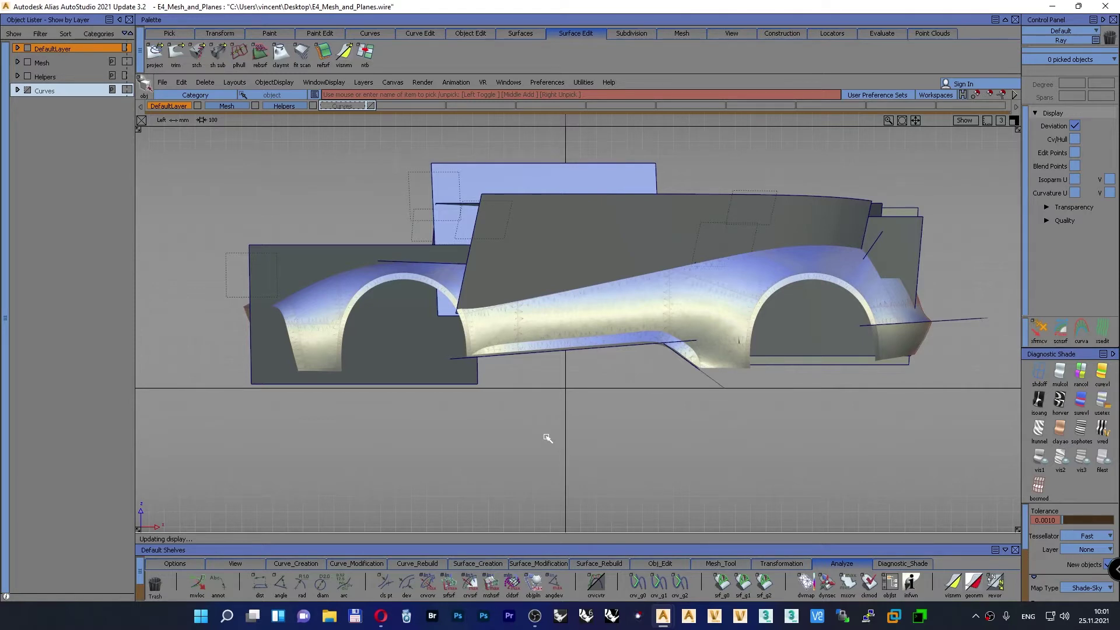
Step: Mark the directions of the two sill planes and the rear plane with red lines on a screen capture, and discard the capture
key(Print)
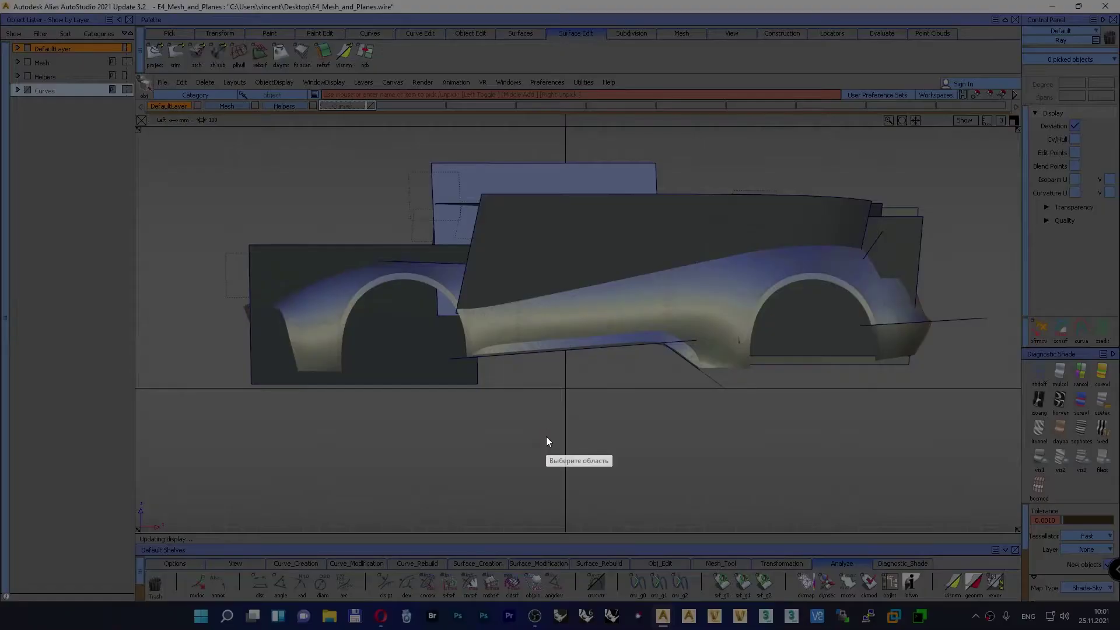
mouse_move(193, 132)
mouse_down()
mouse_move(507, 354)
mouse_move(965, 490)
mouse_up()
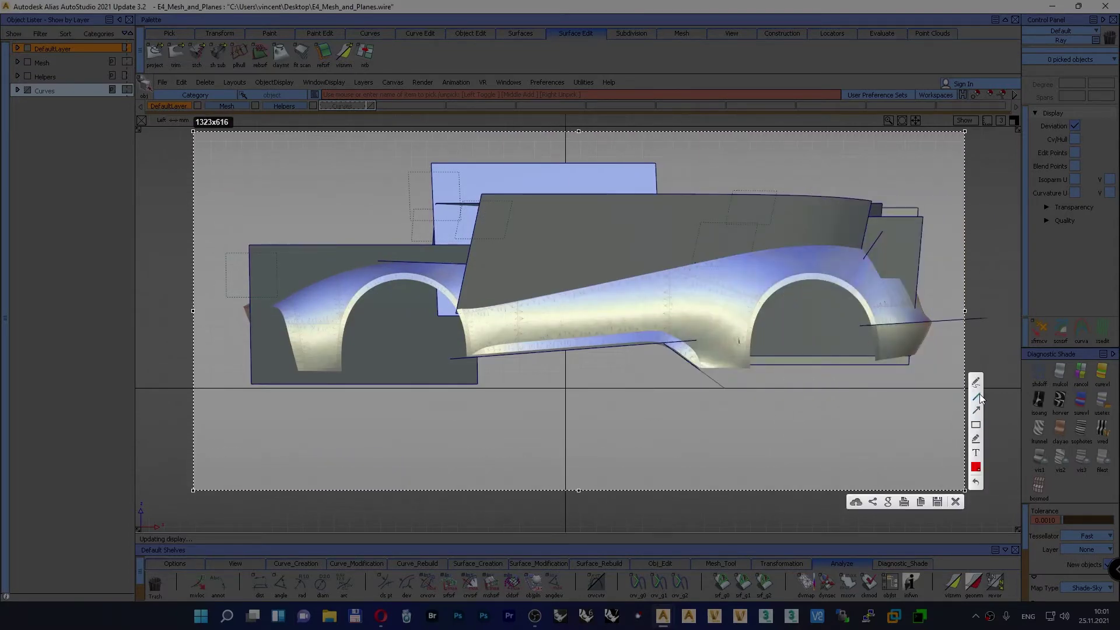
drag(458, 359, 751, 336)
drag(724, 389, 616, 306)
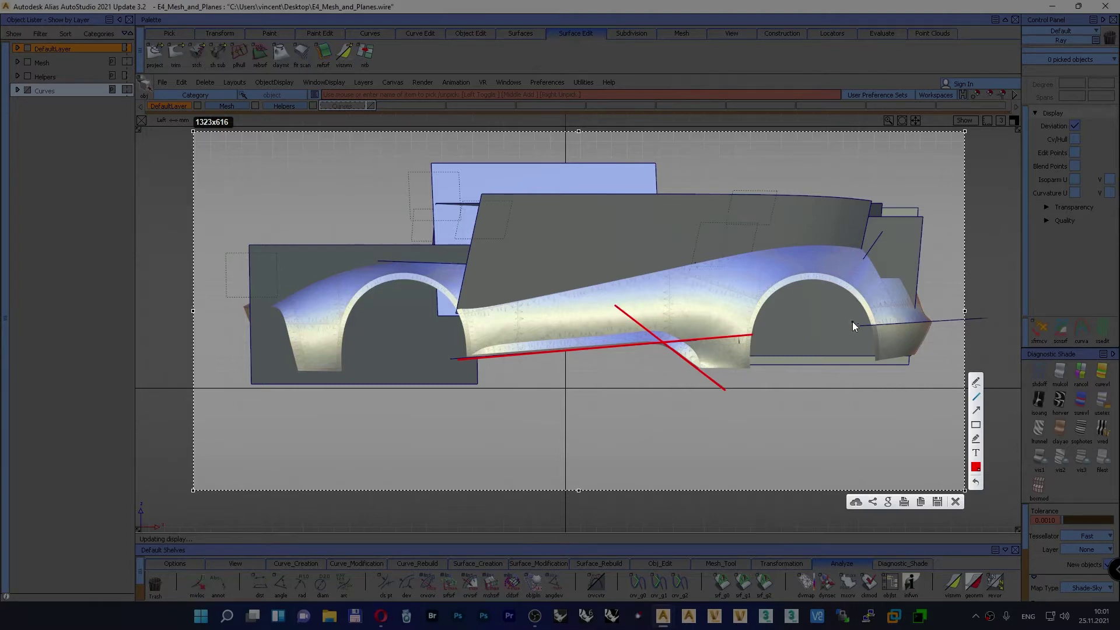
drag(860, 328, 864, 330)
drag(996, 315, 1001, 318)
click(955, 500)
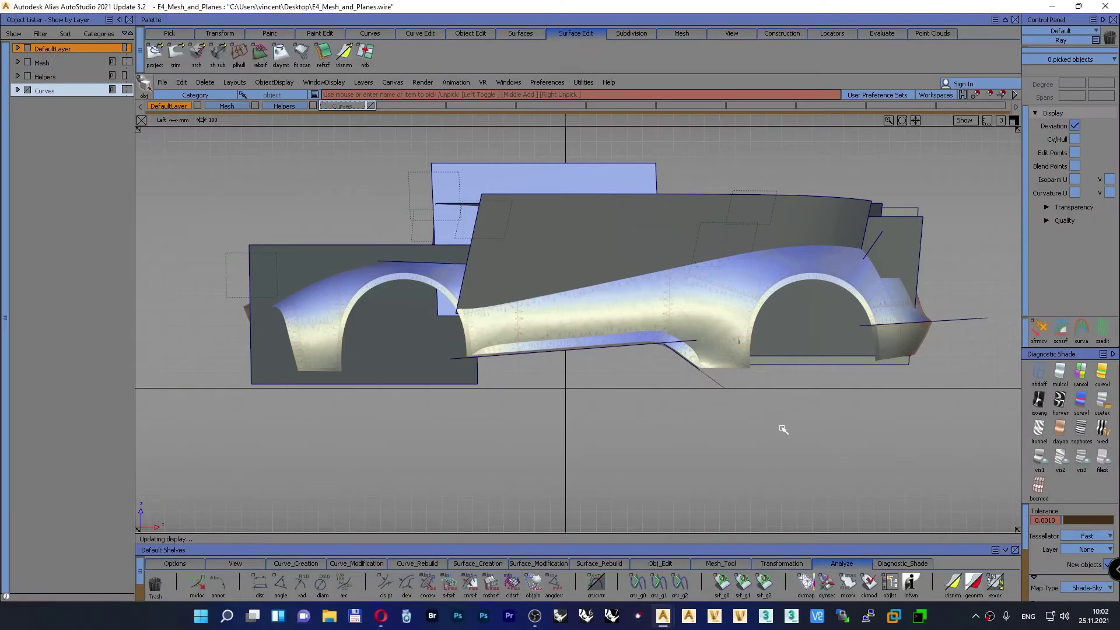
Step: In the perspective view, hide the front fender plane, the upright windshield-side plane and the two rear planes
key(F8)
alt+shift+drag(748, 419, 643, 449)
ctrl+shift+drag(208, 249, 169, 260)
click(267, 369)
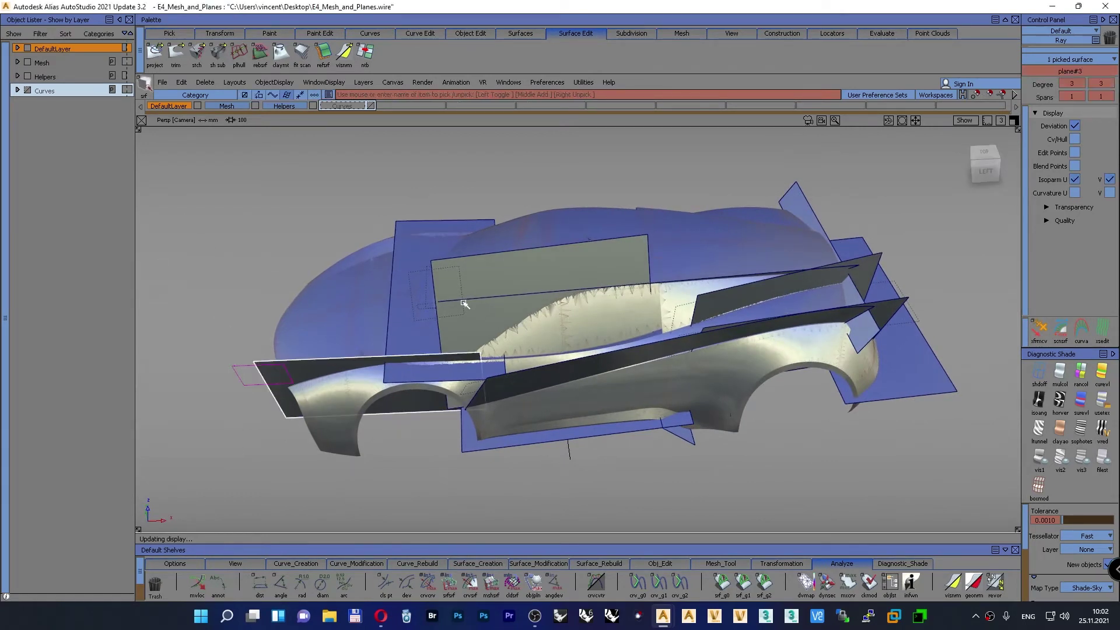
click(496, 272)
click(878, 258)
click(808, 206)
ctrl+shift+right_drag(696, 170, 705, 270)
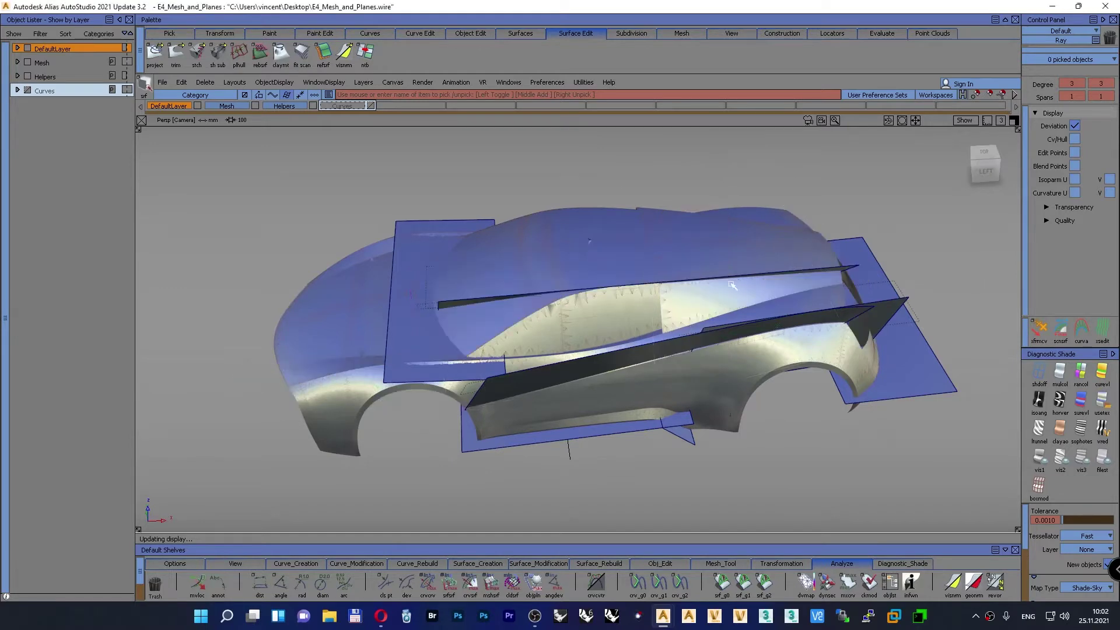
Step: Hide the remaining upright helper planes along the side windows, body side and rear quarter
click(811, 271)
ctrl+shift+right_drag(669, 221, 675, 326)
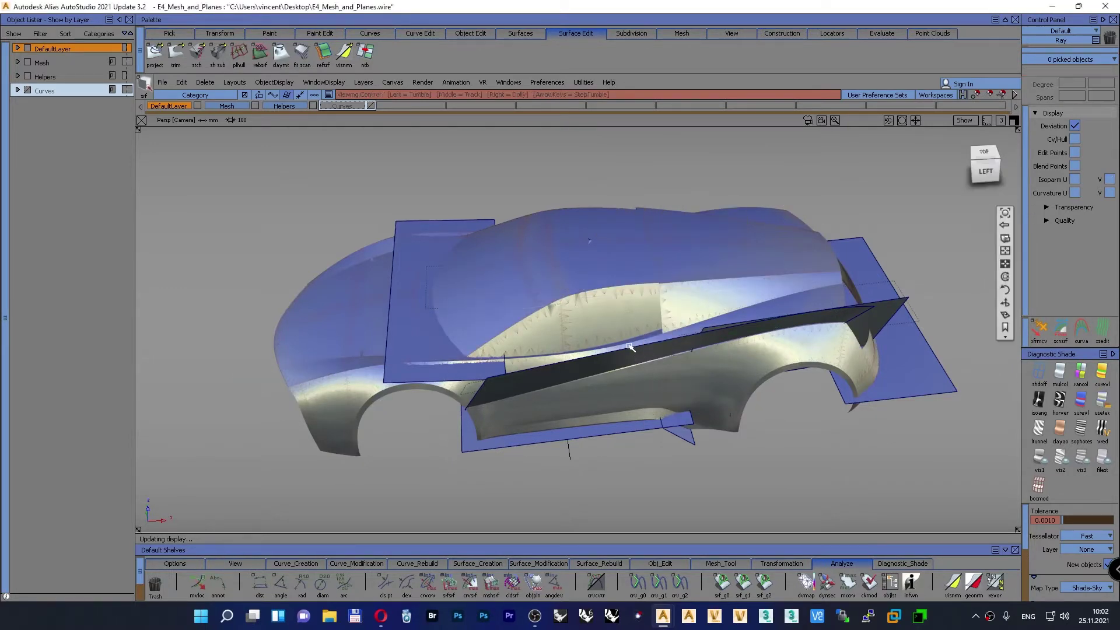
alt+shift+drag(675, 327, 617, 321)
ctrl+shift+right_drag(659, 254, 668, 361)
click(675, 300)
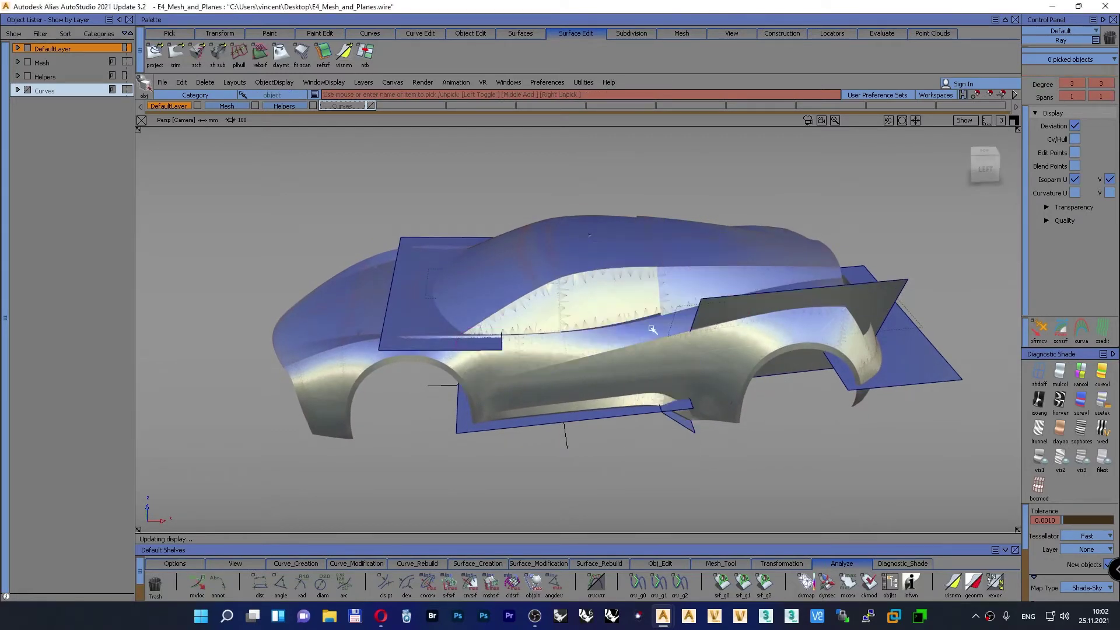
alt+shift+drag(668, 361, 709, 282)
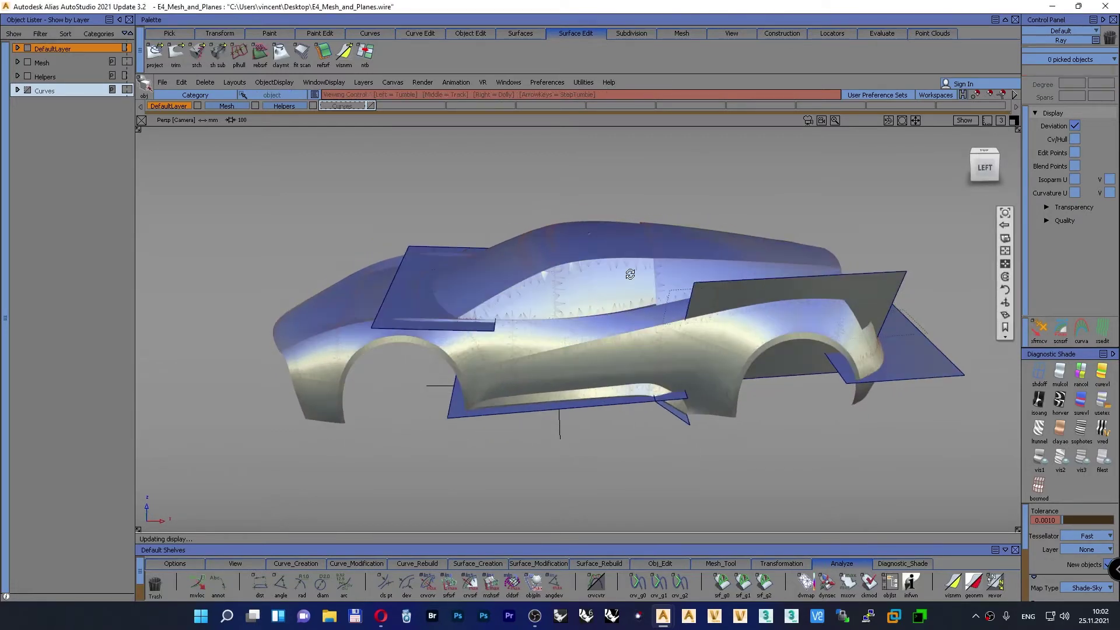
click(723, 289)
ctrl+shift+right_drag(653, 260, 668, 361)
Step: Examine the hood, sill and rear helper planes edge-on against the body mesh in the left view
alt+shift+drag(695, 314, 652, 266)
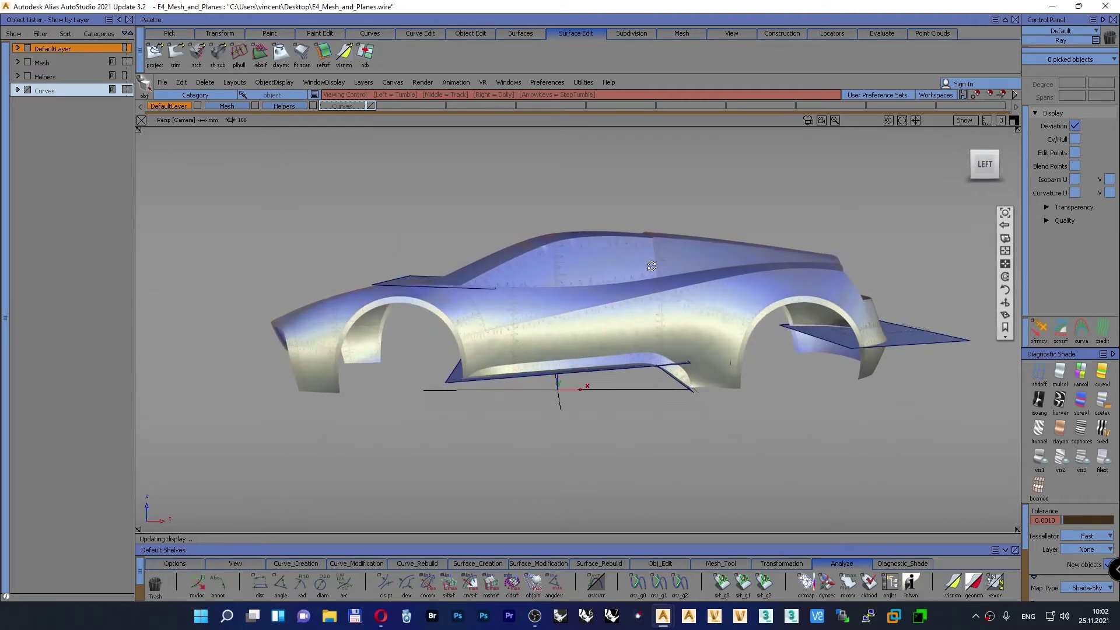
key(F6)
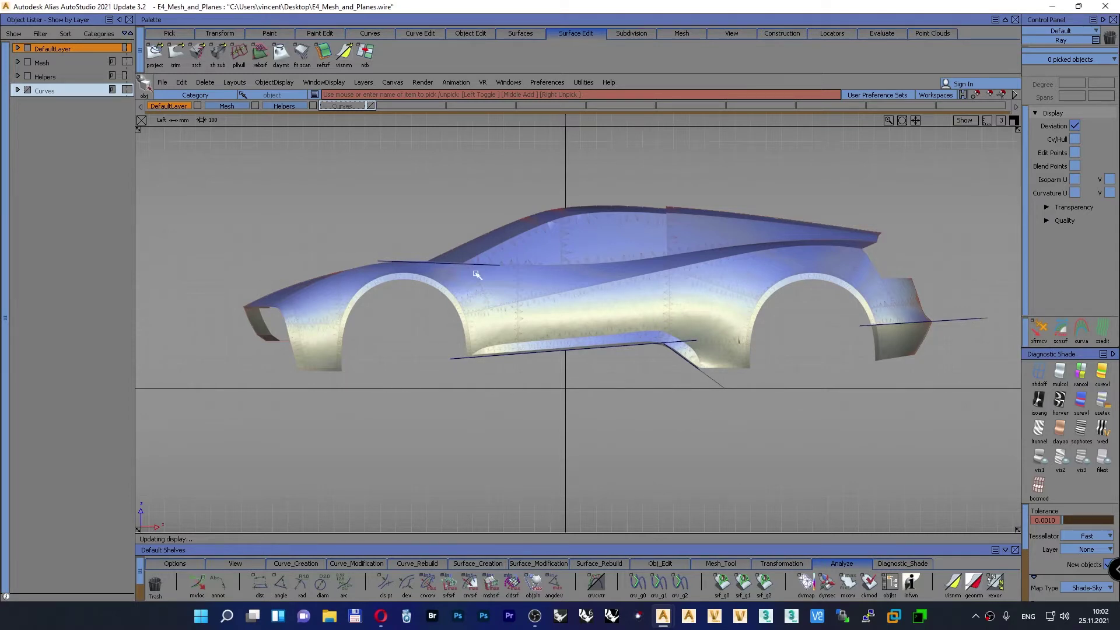
alt+shift+right_drag(442, 261, 322, 262)
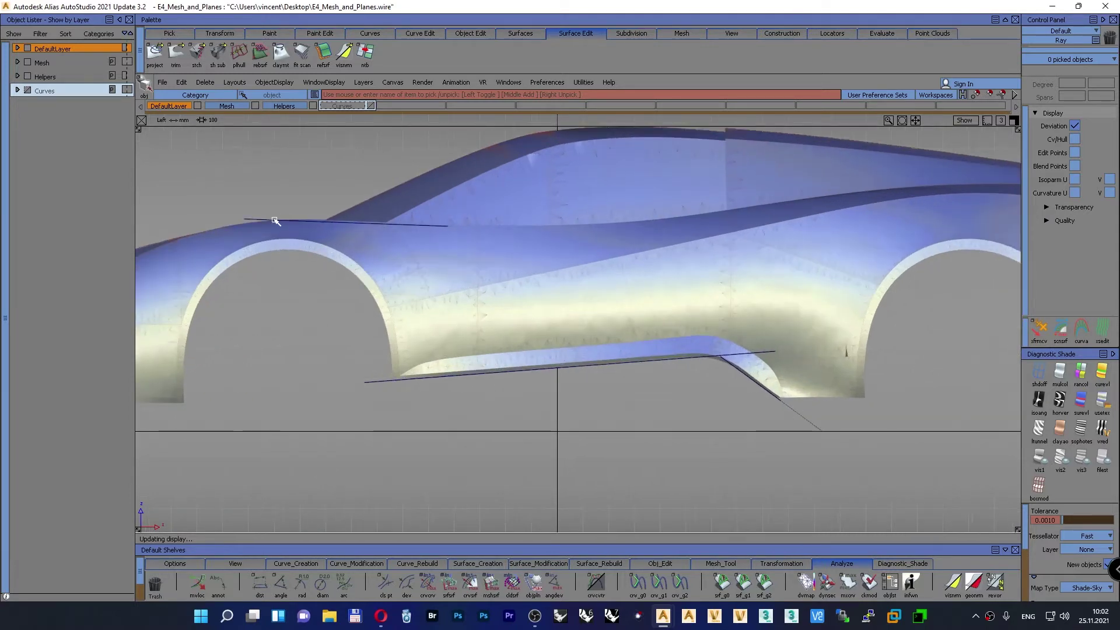
alt+shift+right_drag(275, 222, 455, 207)
alt+shift+middle_drag(455, 208, 515, 303)
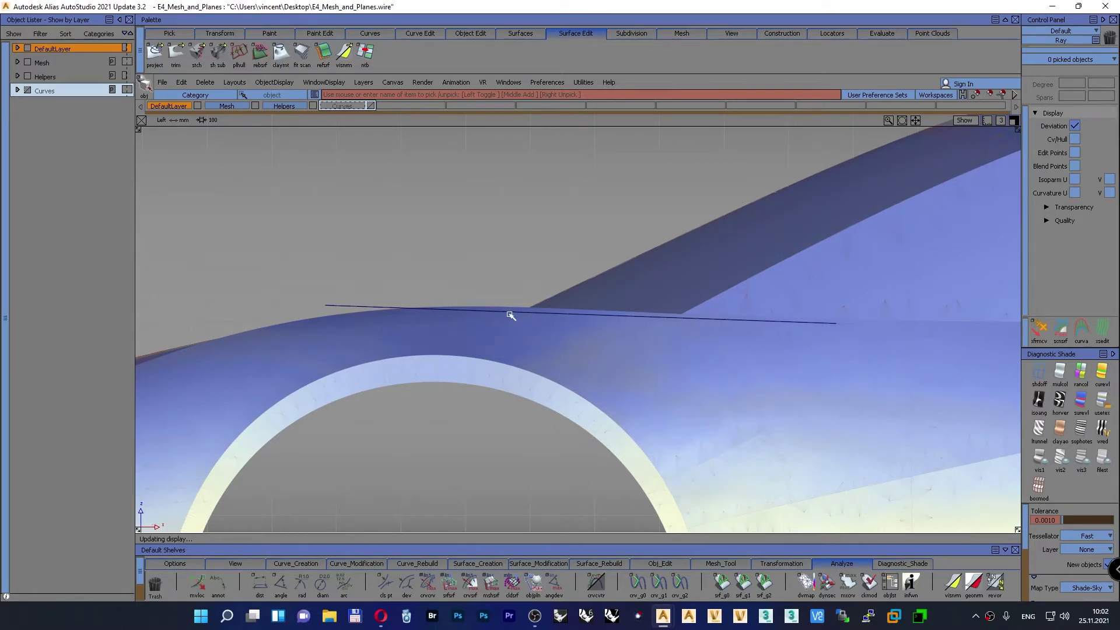
scroll(510, 316, down, 6)
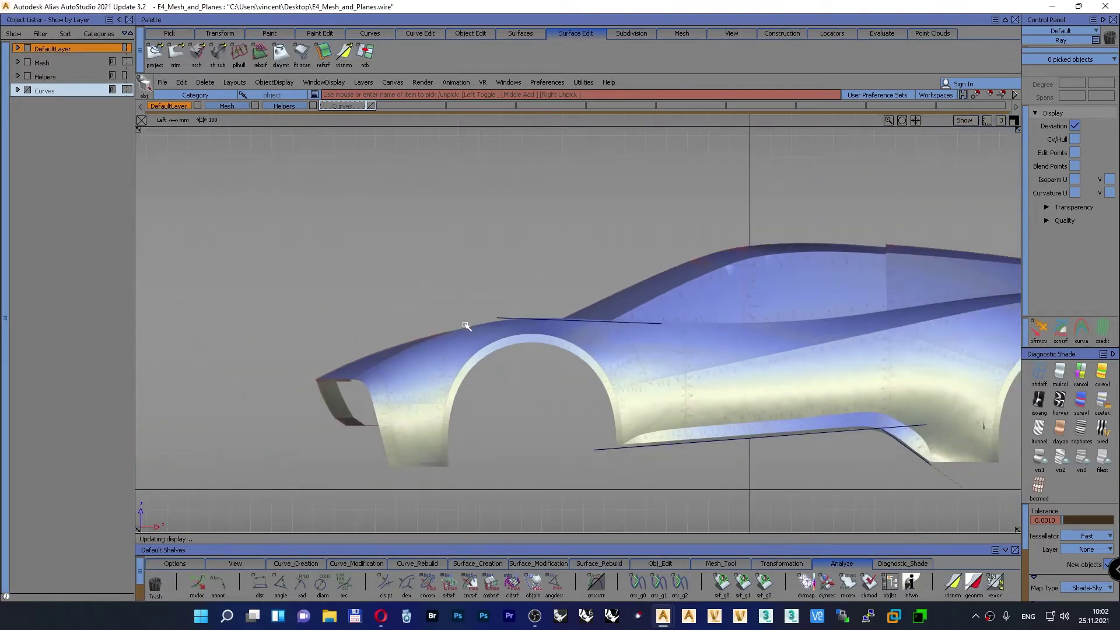
alt+shift+middle_drag(605, 309, 409, 310)
alt+shift+right_drag(441, 306, 463, 328)
key(F8)
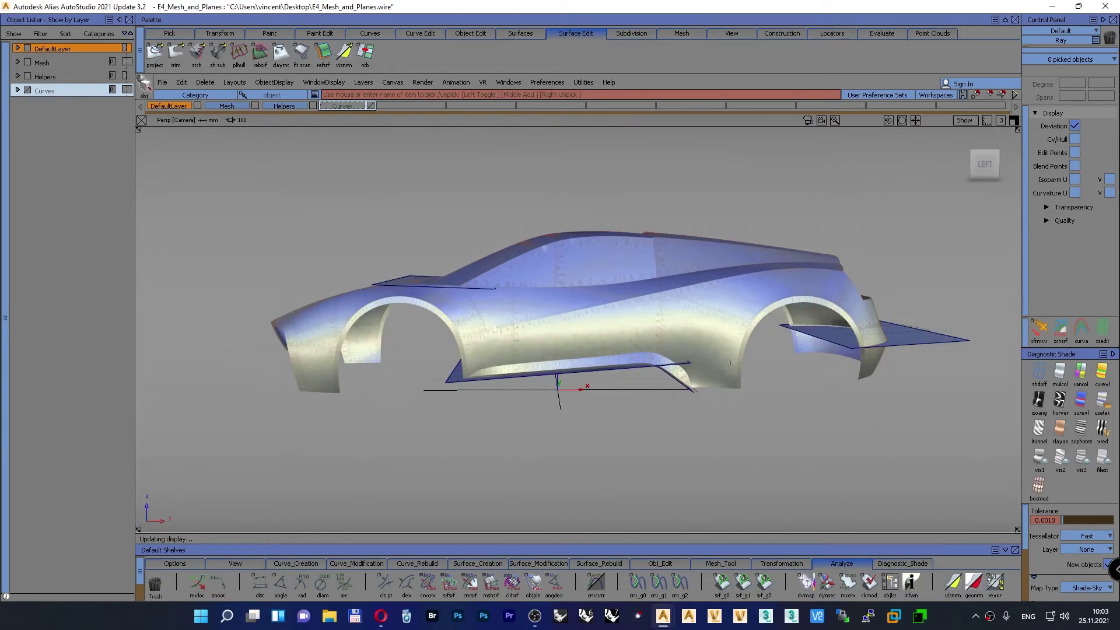
Step: Unhide all helper planes, and hide only the two sill planes, the hood plane and the flat rear plane
alt+shift+drag(462, 327, 607, 236)
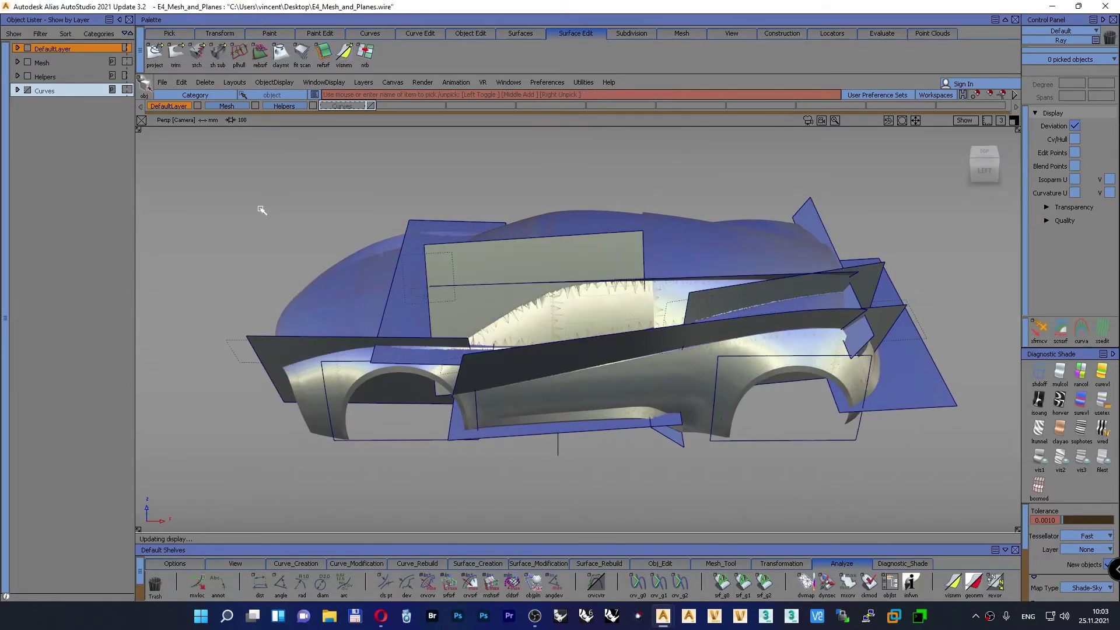
ctrl+shift+drag(262, 210, 264, 251)
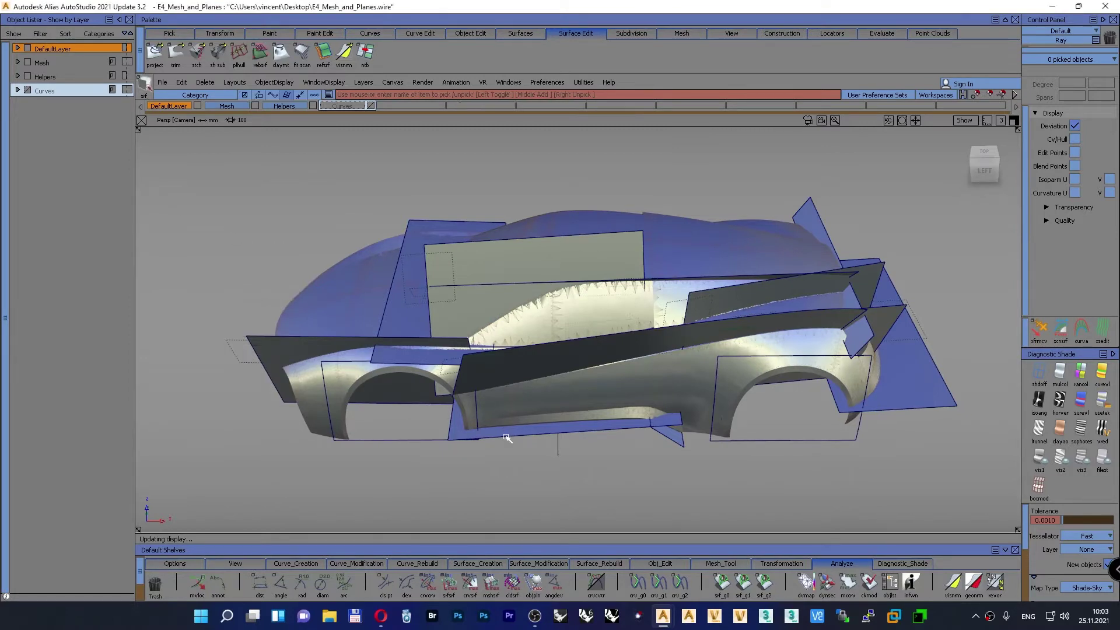
click(518, 438)
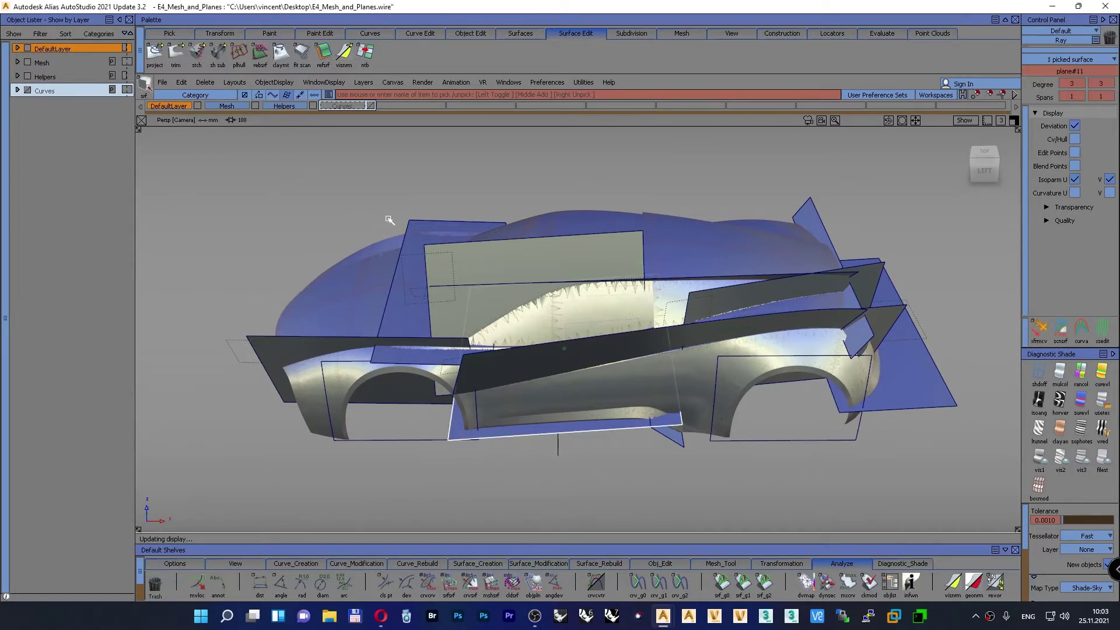
click(411, 222)
click(902, 404)
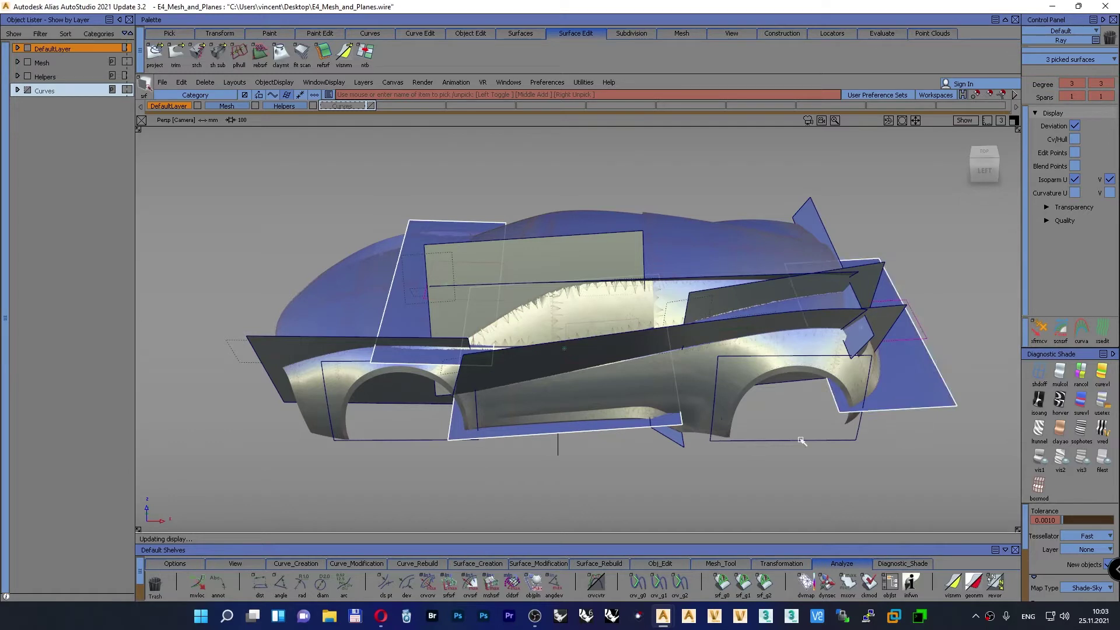
click(680, 444)
ctrl+shift+drag(593, 485, 589, 587)
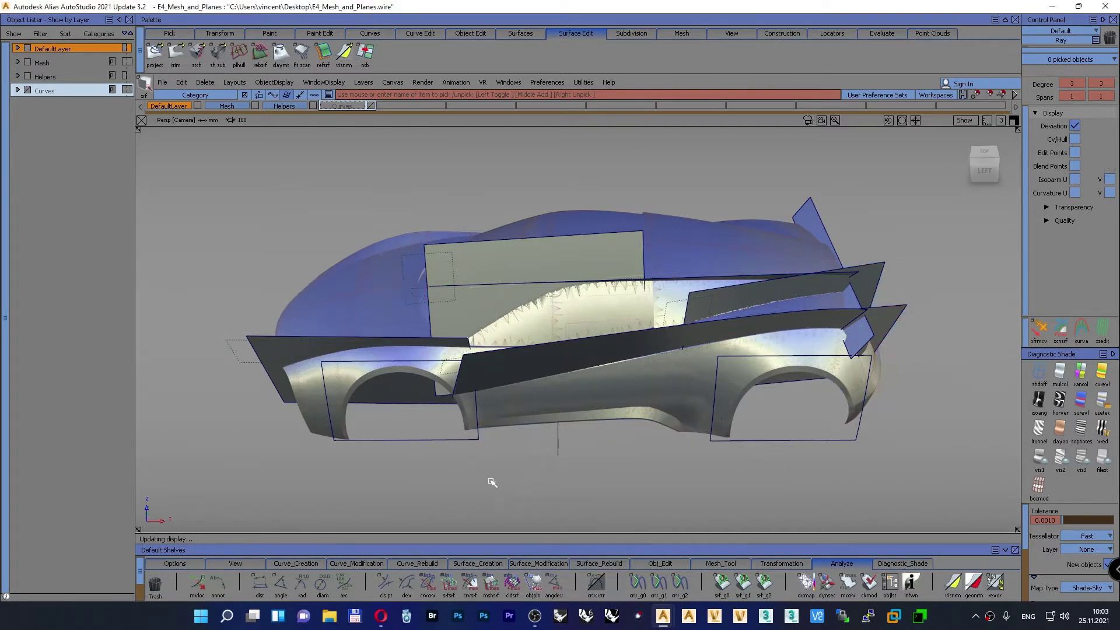
Step: Hide the two helper planes in front of the front and rear wheel openings
click(447, 446)
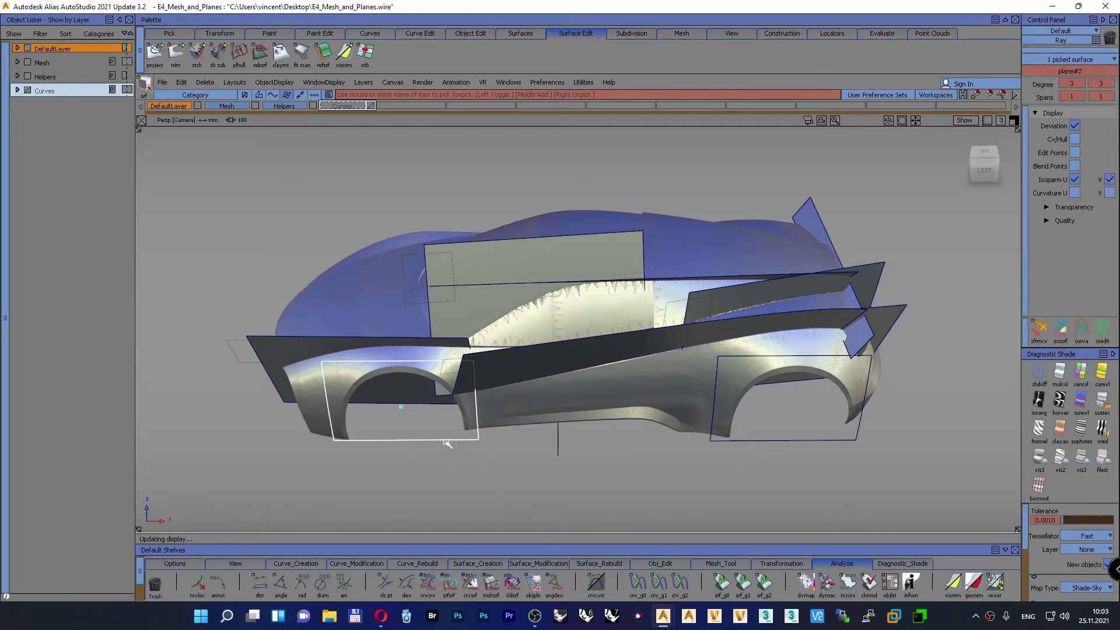
click(750, 446)
ctrl+shift+drag(646, 481, 648, 526)
ctrl+shift+drag(643, 567, 645, 583)
Step: Examine from the front how the upright fender plane cuts through the hood mesh
alt+shift+drag(583, 491, 676, 373)
alt+shift+right_drag(676, 373, 662, 320)
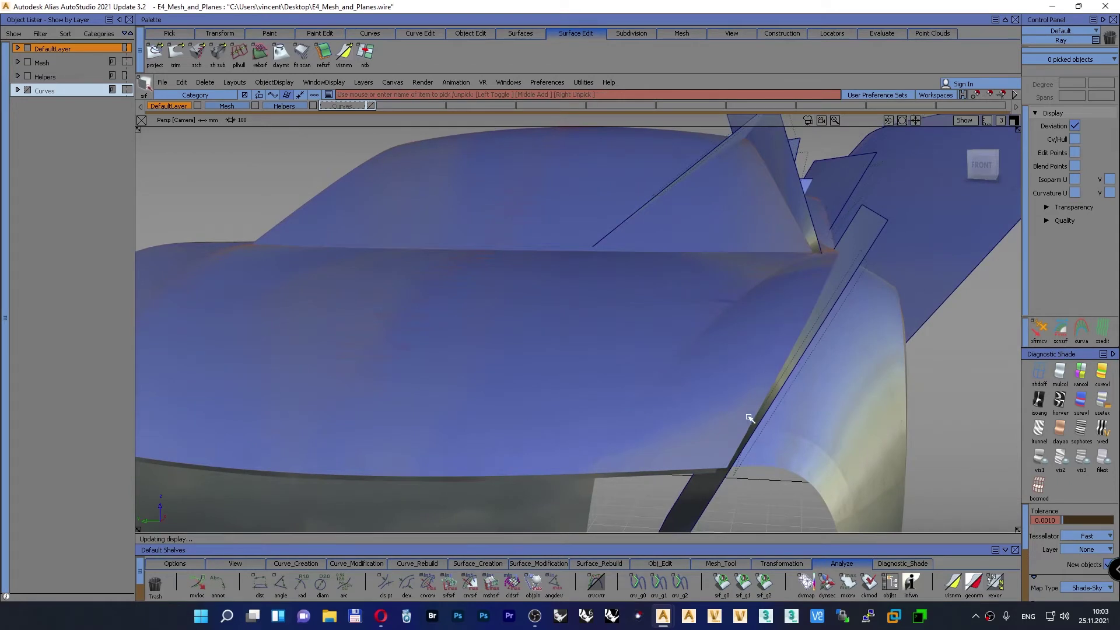
mouse_move(748, 347)
alt+shift+mouse_down()
mouse_move(740, 345)
mouse_move(749, 346)
alt+shift+mouse_up()
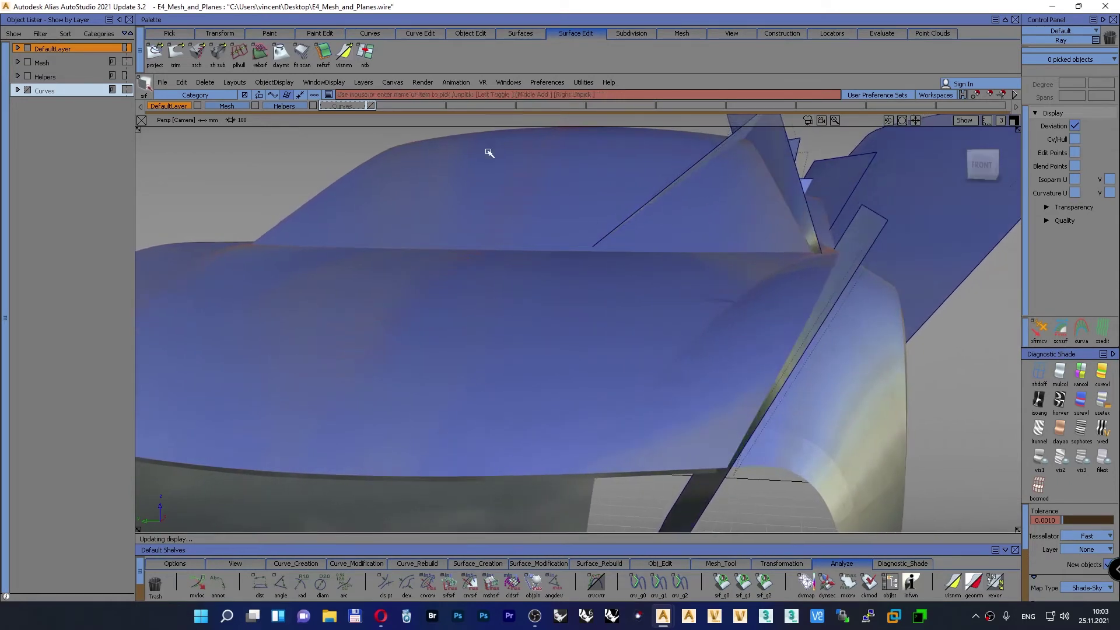
Step: Show the Curves layer and hide the upright helper plane that cuts the hood along the front fender
click(371, 105)
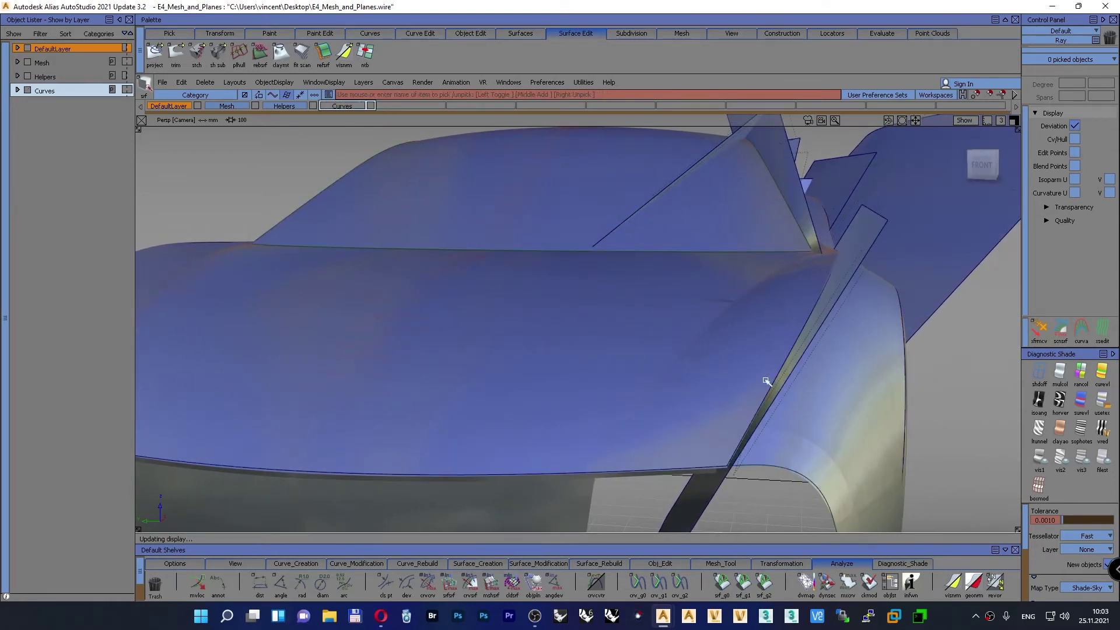
alt+shift+drag(765, 381, 638, 350)
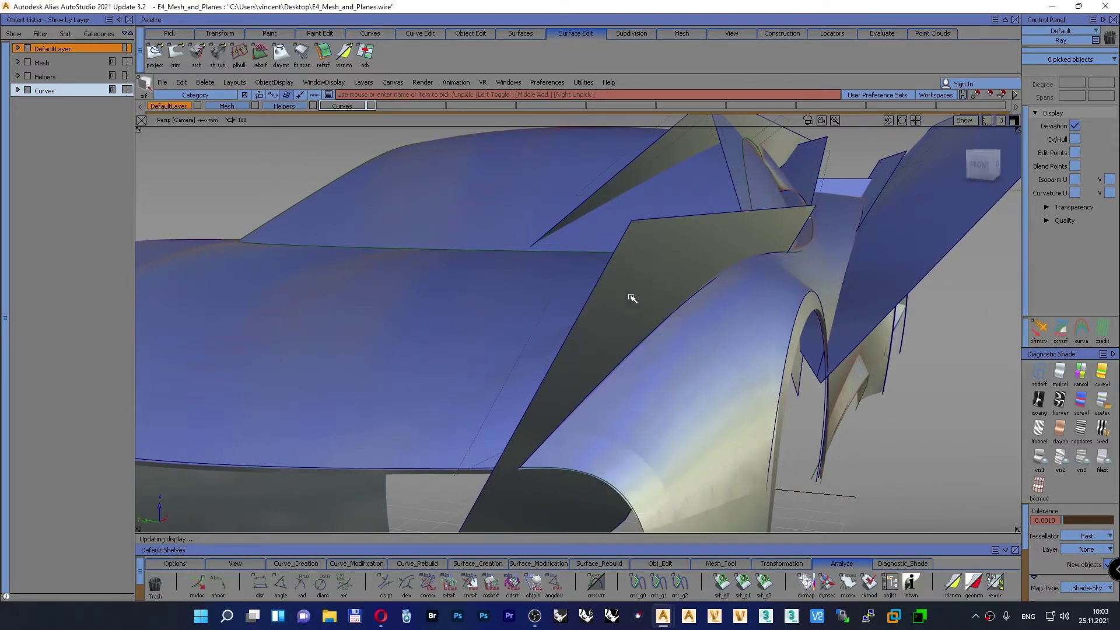
click(624, 284)
ctrl+shift+drag(625, 284, 627, 387)
Step: Hide the helper plane that runs along the windshield pillar and the front edge of the side window
alt+shift+drag(694, 327, 658, 299)
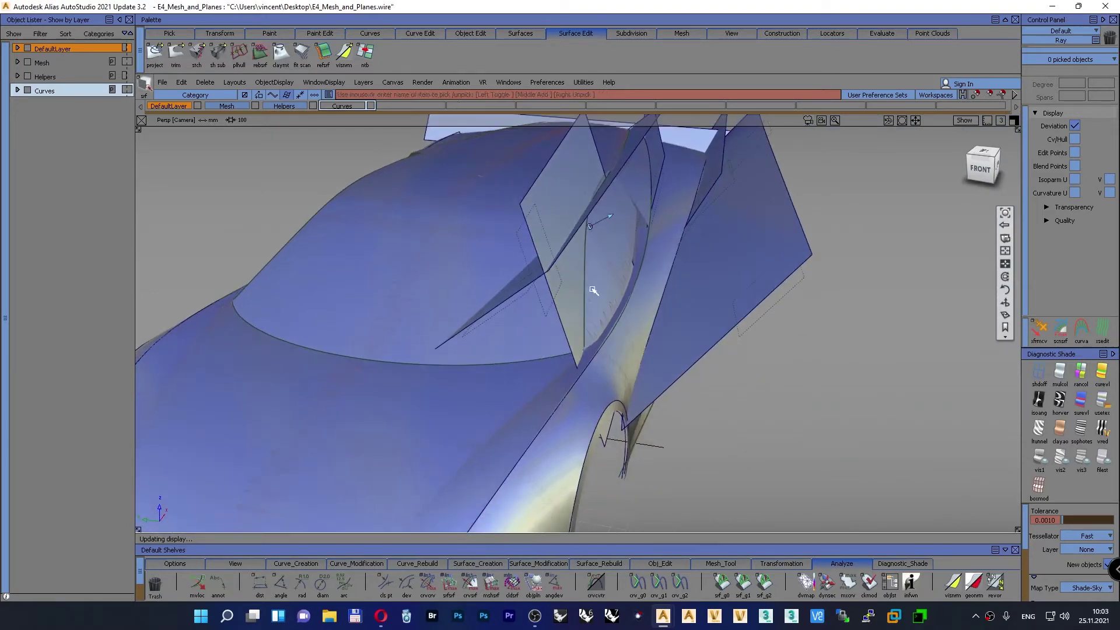
scroll(593, 279, up, 4)
alt+shift+drag(590, 307, 592, 240)
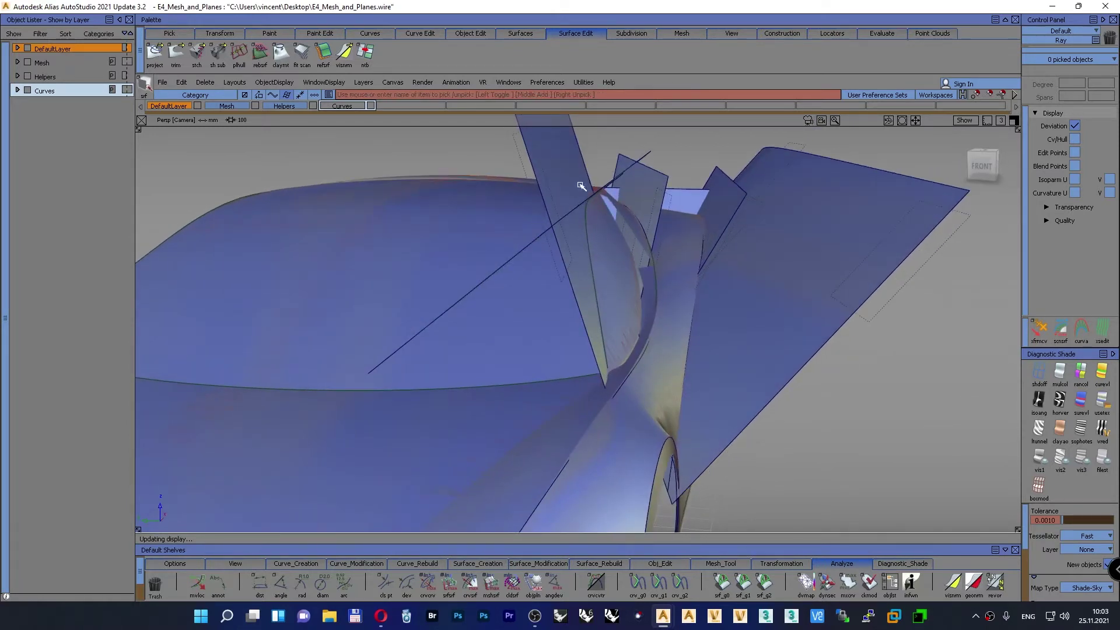
alt+shift+drag(590, 320, 599, 366)
click(526, 231)
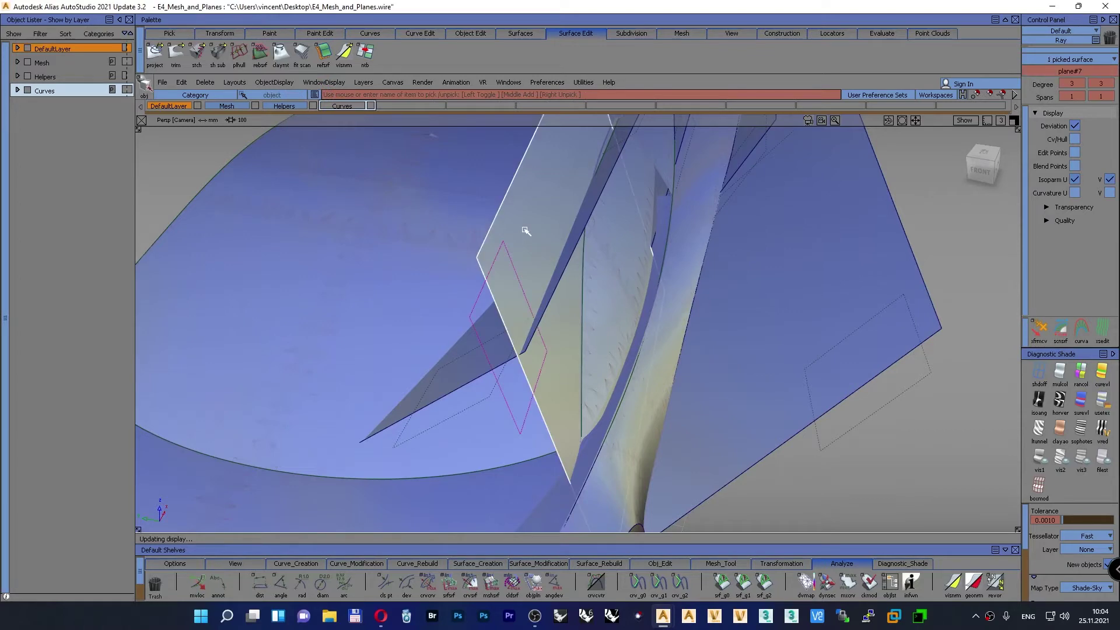
ctrl+shift+drag(526, 231, 785, 278)
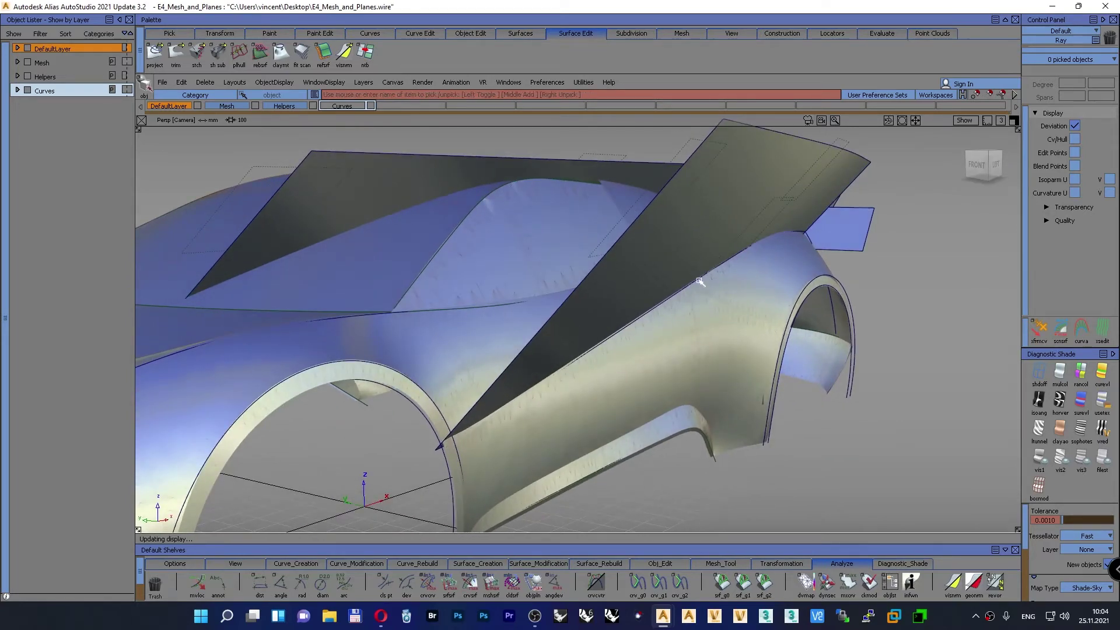
Step: Hide the large slanted helper plane that follows the body-side crease between the front and rear wheel openings
alt+shift+drag(673, 303, 582, 367)
ctrl+shift+drag(665, 322, 665, 349)
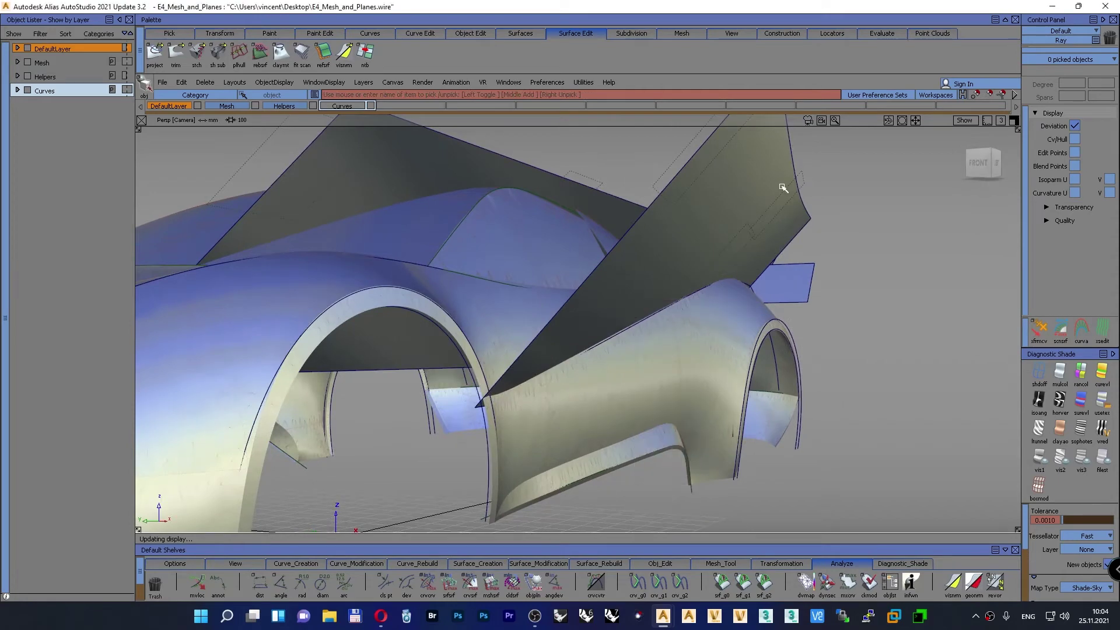
click(772, 170)
ctrl+shift+drag(768, 223, 727, 335)
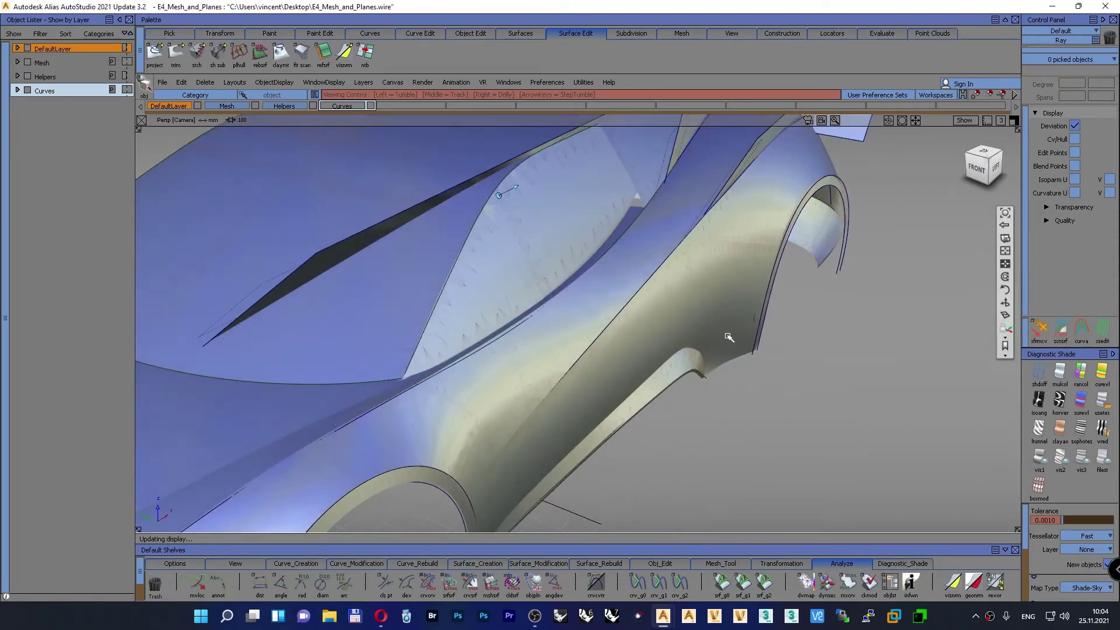
Step: In the left view, hide the small slanted helper plane at the tail end of the rear fender, with diagnostic shading temporarily off
alt+shift+middle_drag(727, 335, 591, 419)
alt+shift+drag(684, 260, 472, 245)
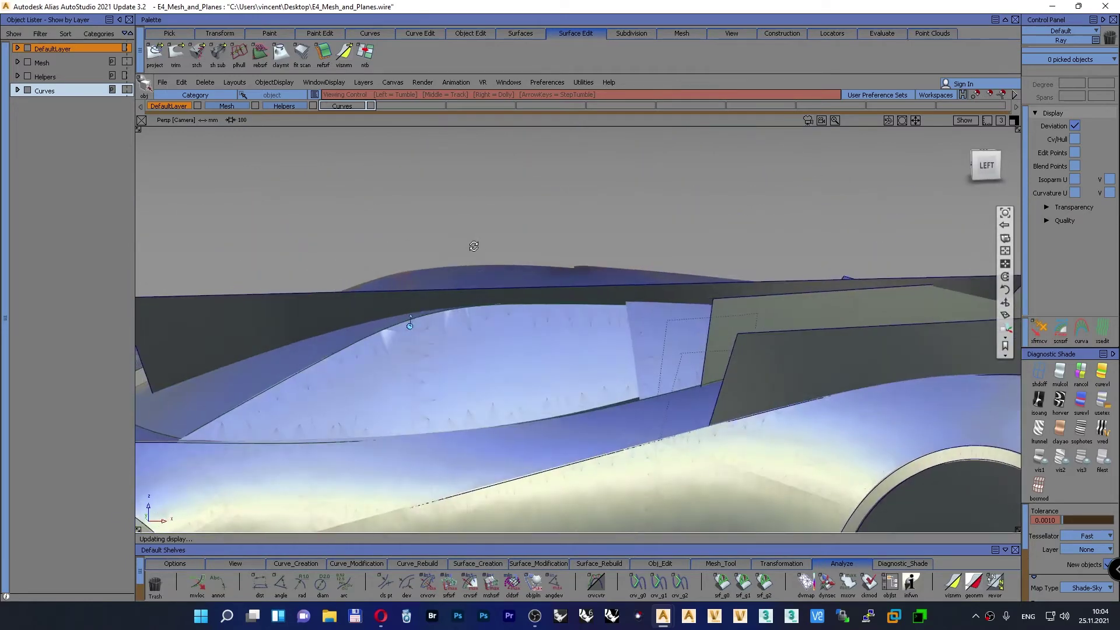
alt+shift+middle_drag(670, 336, 388, 293)
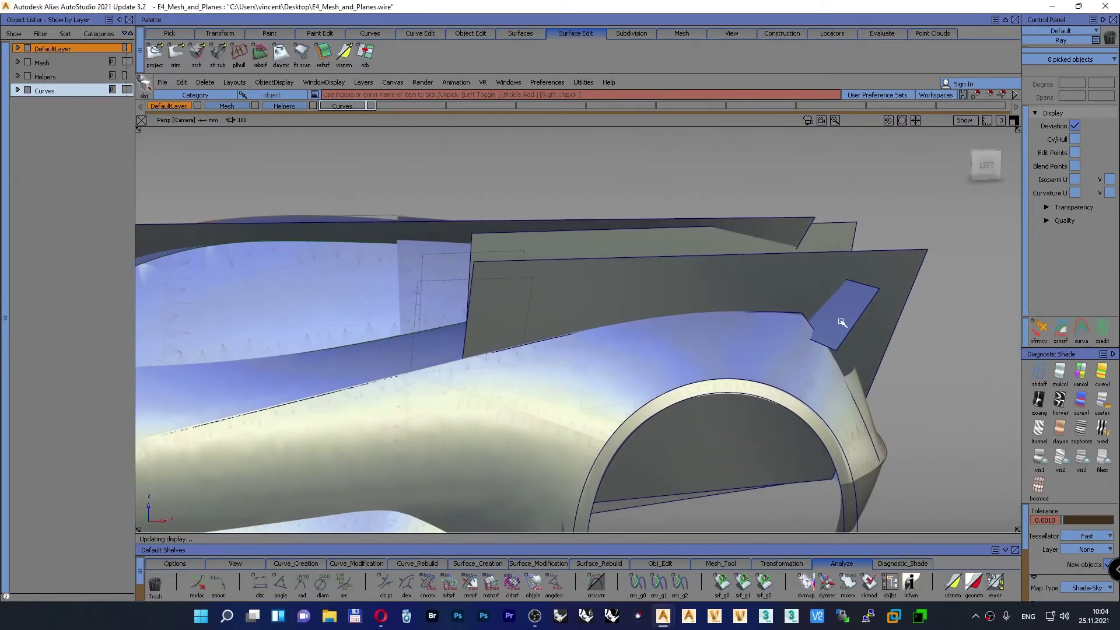
key(F6)
alt+shift+middle_drag(853, 325, 644, 356)
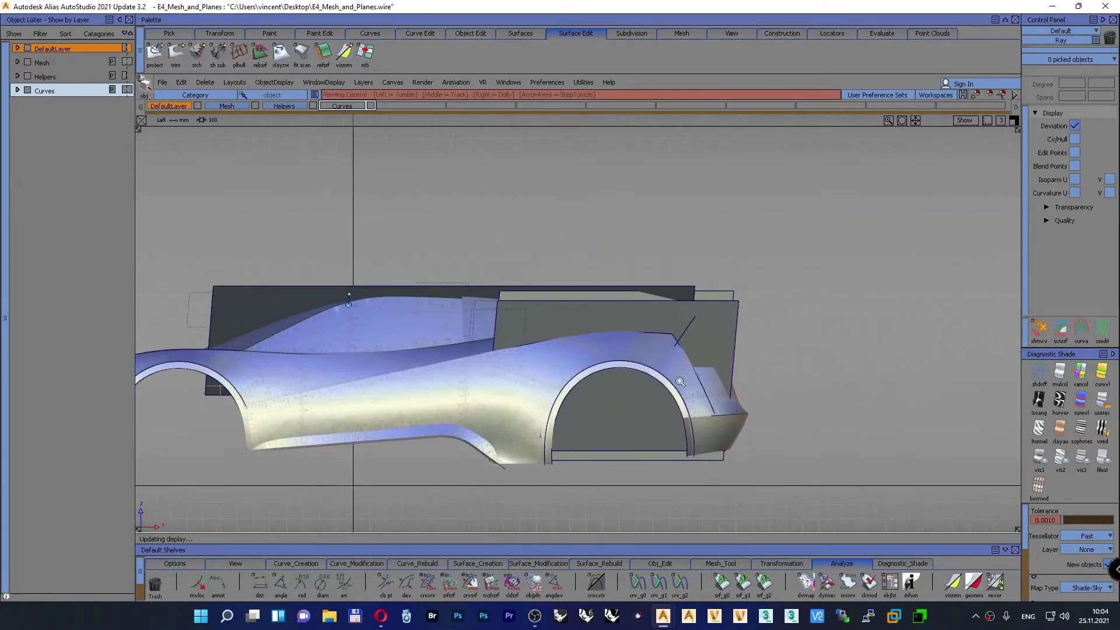
alt+shift+right_drag(645, 355, 893, 340)
alt+shift+middle_drag(892, 340, 724, 274)
click(1039, 372)
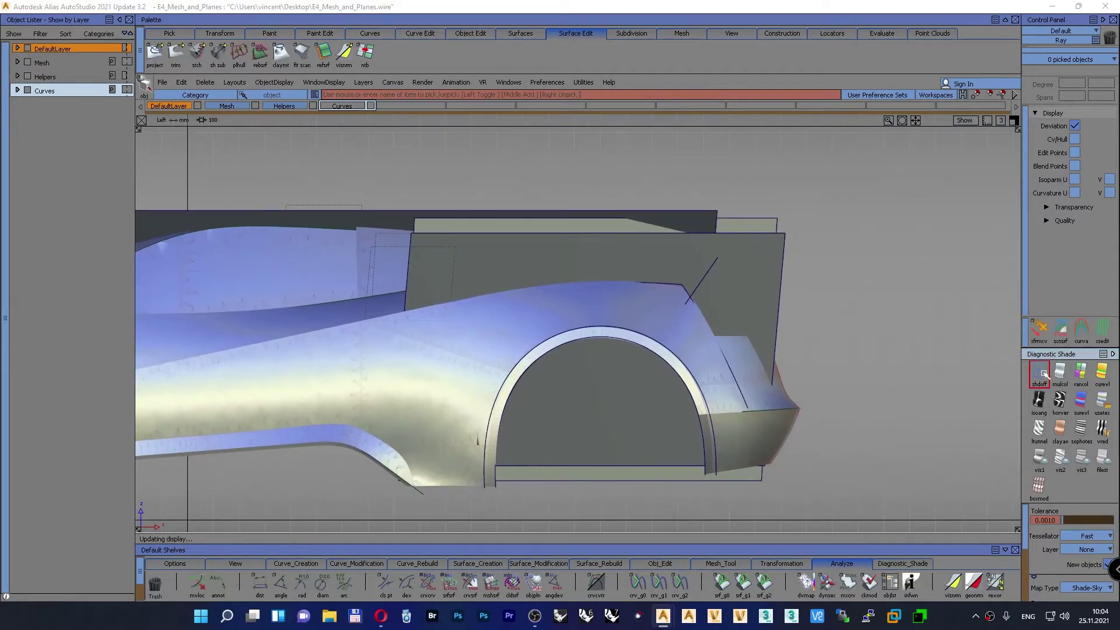
mouse_move(775, 285)
ctrl+shift+mouse_down()
mouse_move(789, 295)
mouse_move(775, 307)
mouse_move(727, 296)
mouse_move(771, 305)
mouse_move(762, 403)
mouse_move(548, 382)
ctrl+shift+mouse_up()
click(700, 288)
key(F8)
click(1100, 402)
Step: From the rear, hide the long helper plane that cuts along the side edge of the roof and rear deck
alt+shift+right_drag(548, 382, 565, 404)
alt+shift+drag(565, 404, 492, 420)
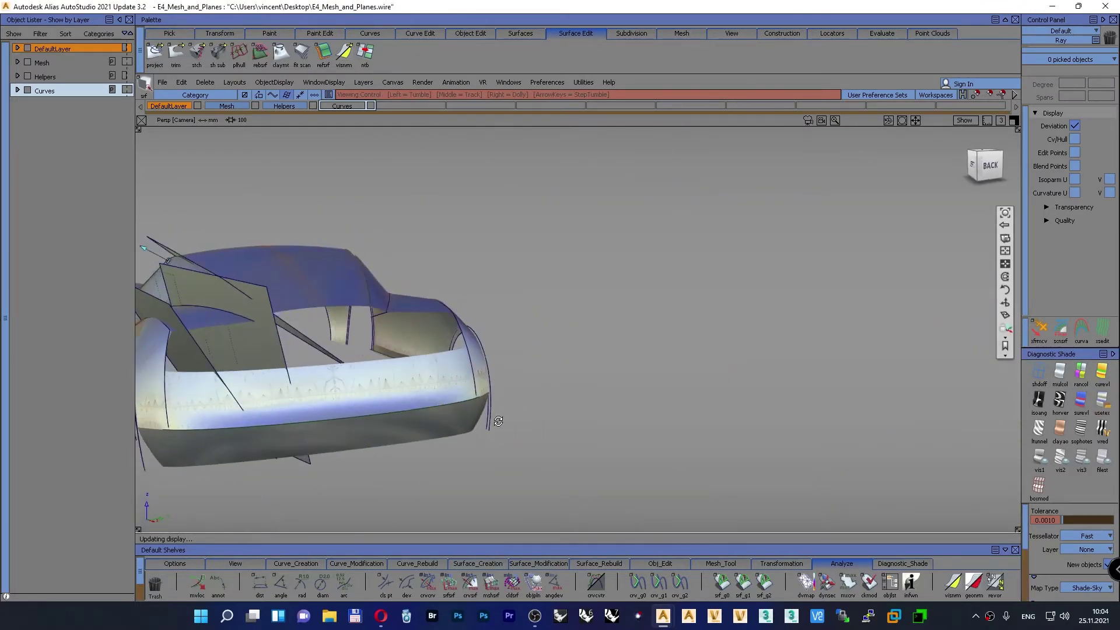
alt+shift+middle_drag(493, 420, 850, 375)
alt+shift+drag(589, 385, 409, 437)
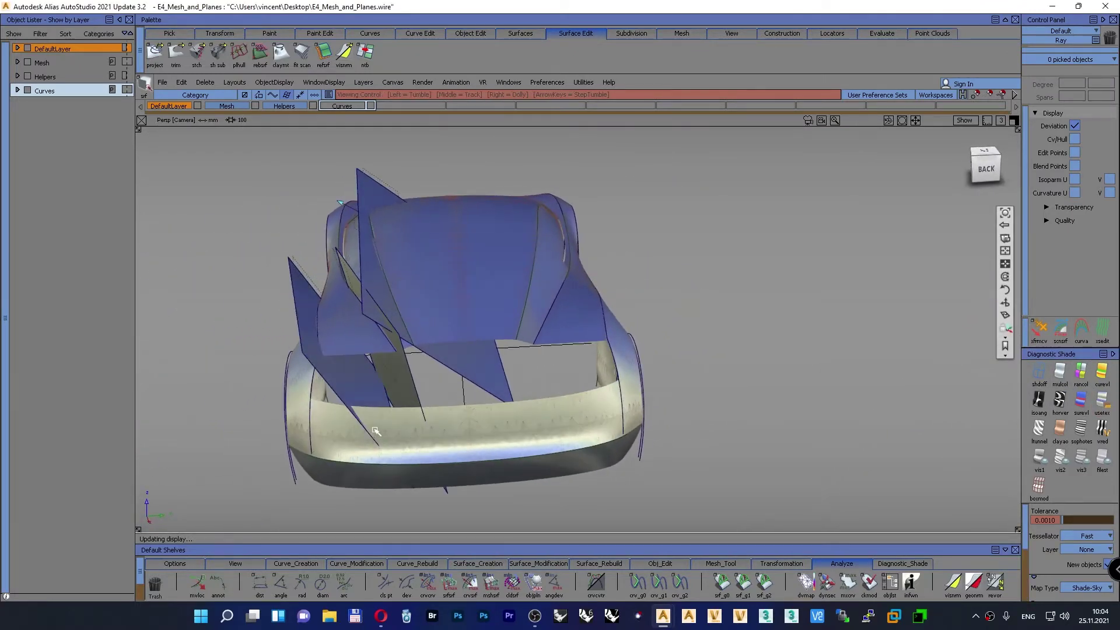
alt+shift+right_drag(375, 430, 442, 395)
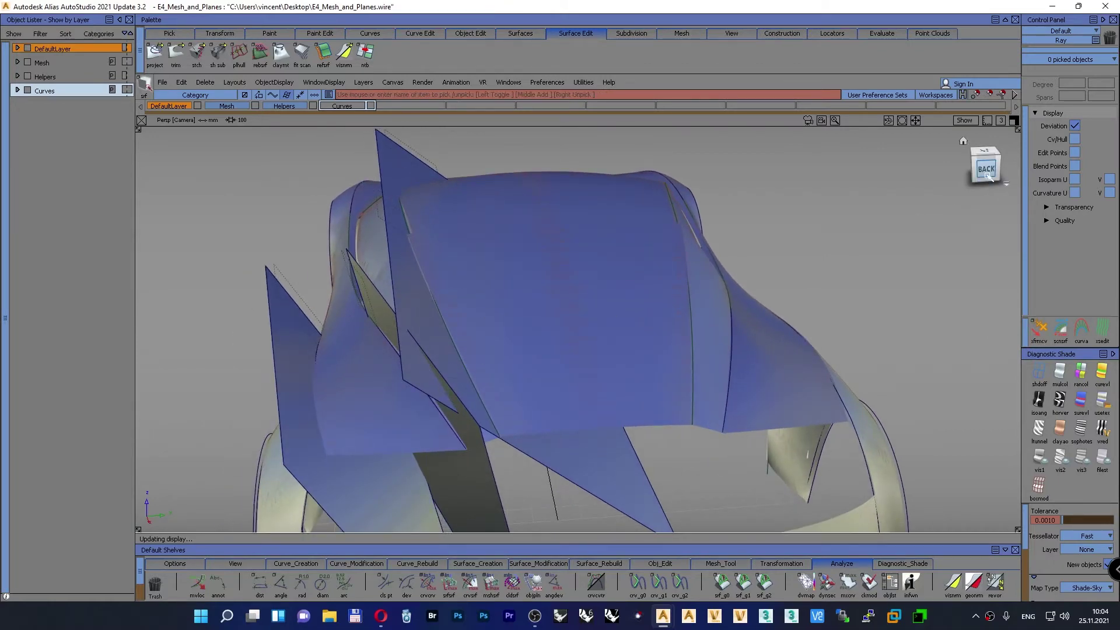
click(1009, 170)
mouse_move(1010, 170)
mouse_down()
mouse_move(1057, 188)
mouse_move(998, 178)
mouse_up()
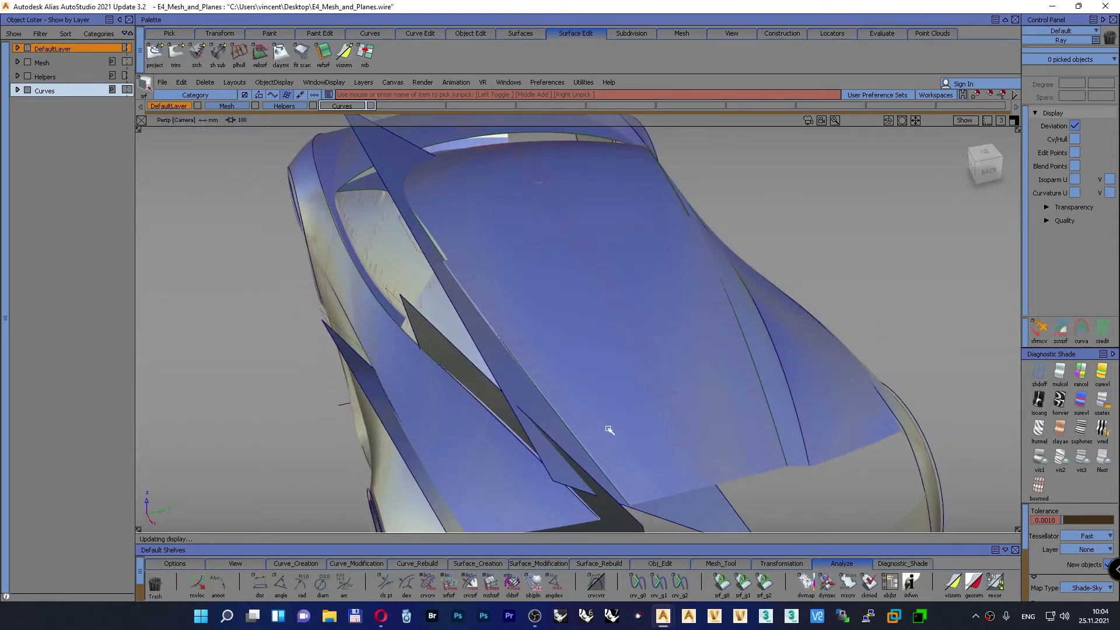
ctrl+shift+drag(736, 250, 688, 260)
ctrl+shift+drag(838, 253, 826, 359)
Step: Hide the outer upright helper plane that cuts through the top of the rear fender
alt+shift+drag(749, 394, 410, 348)
alt+shift+drag(320, 301, 583, 387)
ctrl+shift+drag(342, 418, 342, 442)
click(767, 427)
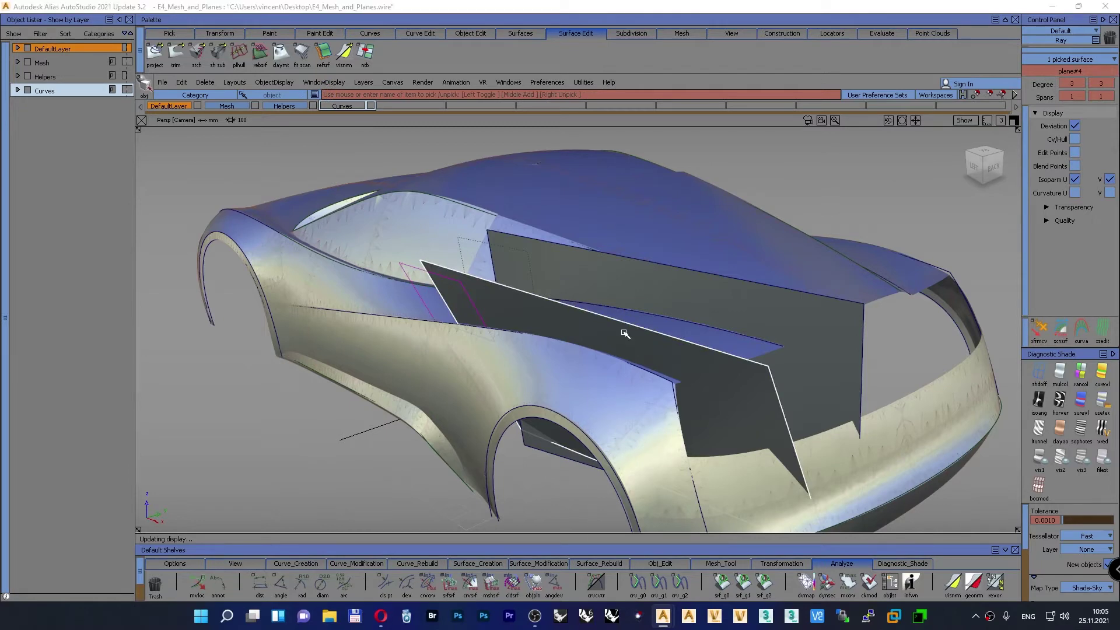
ctrl+shift+right_drag(624, 334, 617, 432)
Step: Hide the last upright helper plane between the rear fender and the rear deck
alt+shift+drag(648, 367, 449, 318)
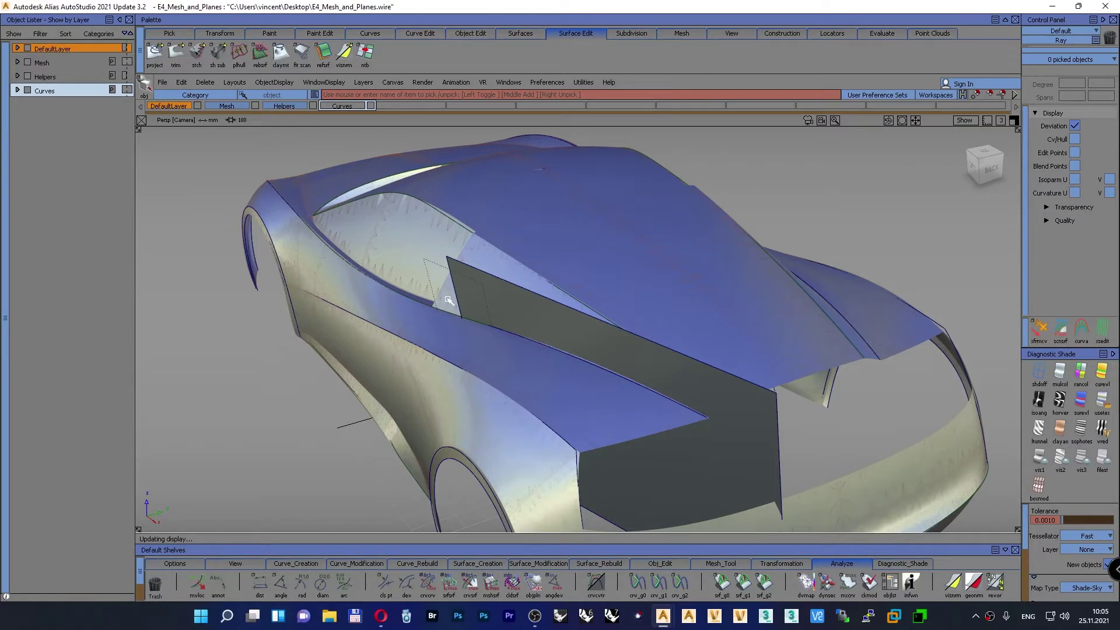
ctrl+shift+drag(822, 178, 822, 213)
click(761, 474)
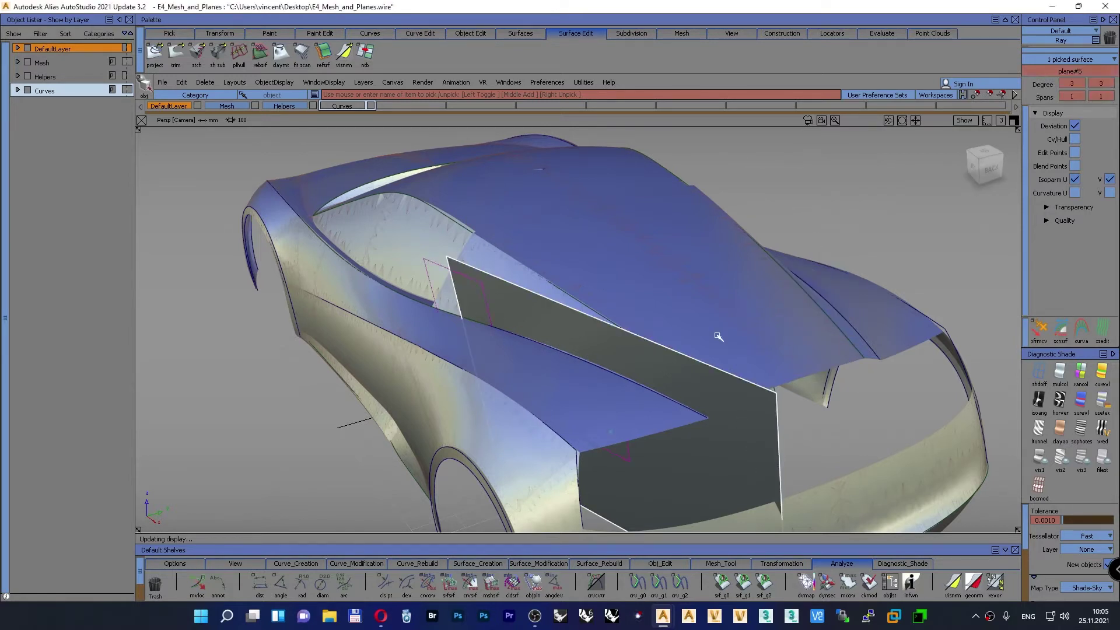
ctrl+shift+drag(718, 336, 815, 323)
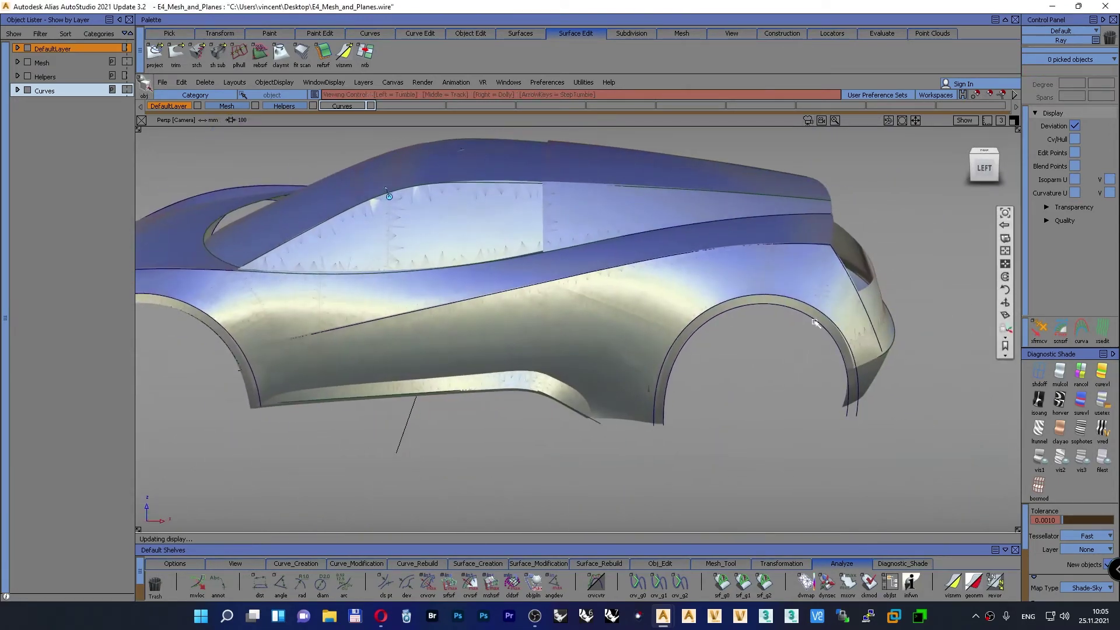
Step: Examine the feature curves on the car body mesh from the front, side and rear without the helper planes
alt+shift+drag(583, 303, 845, 290)
alt+shift+middle_drag(546, 294, 840, 284)
alt+shift+drag(840, 284, 645, 299)
alt+shift+right_drag(645, 299, 627, 294)
alt+shift+drag(627, 295, 547, 317)
alt+shift+middle_drag(547, 318, 572, 333)
alt+shift+drag(572, 332, 568, 320)
alt+shift+middle_drag(567, 320, 578, 331)
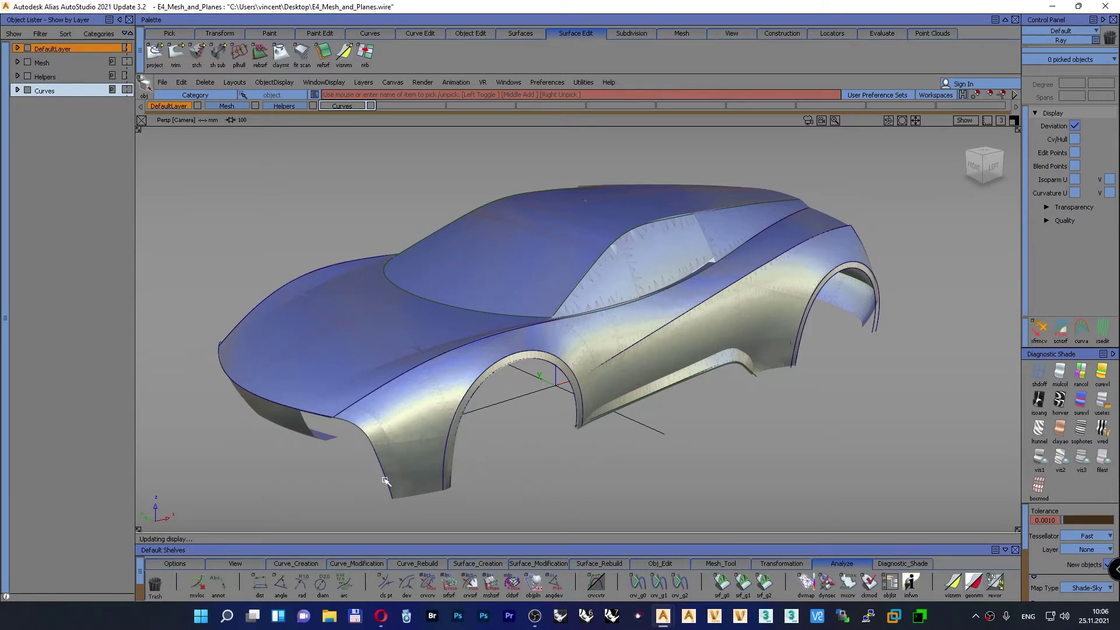
alt+shift+drag(377, 439, 261, 412)
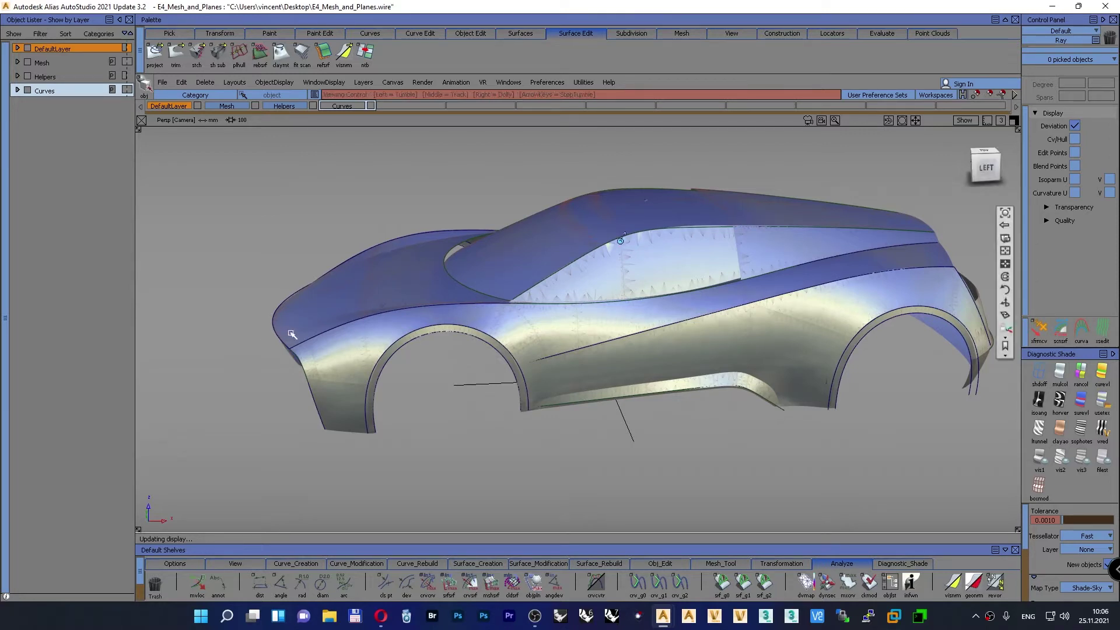
alt+shift+drag(289, 334, 439, 307)
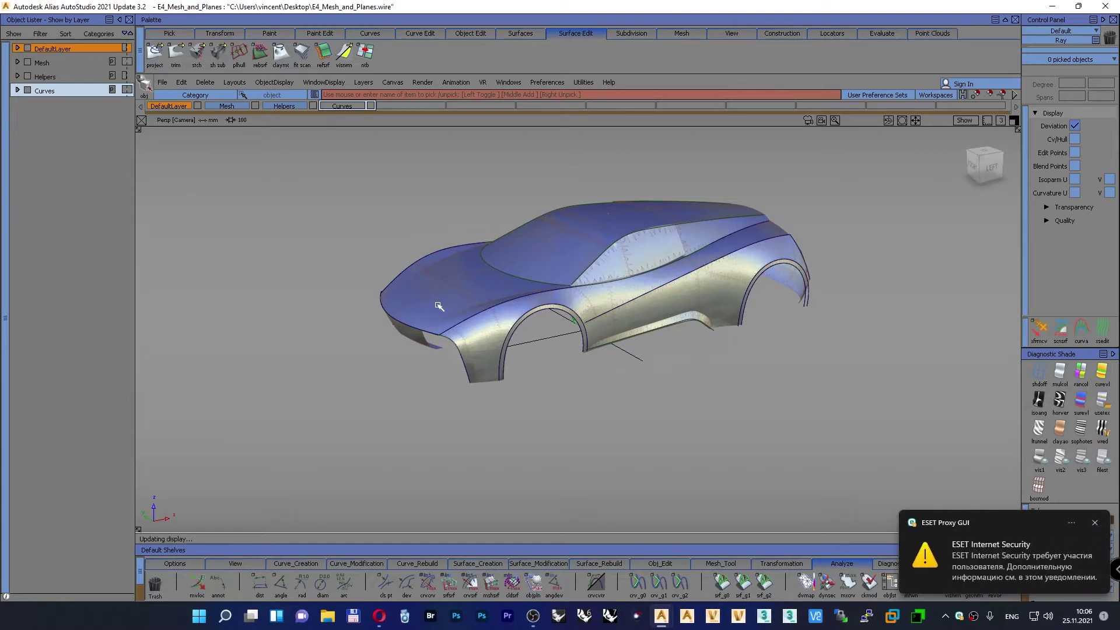
click(1095, 522)
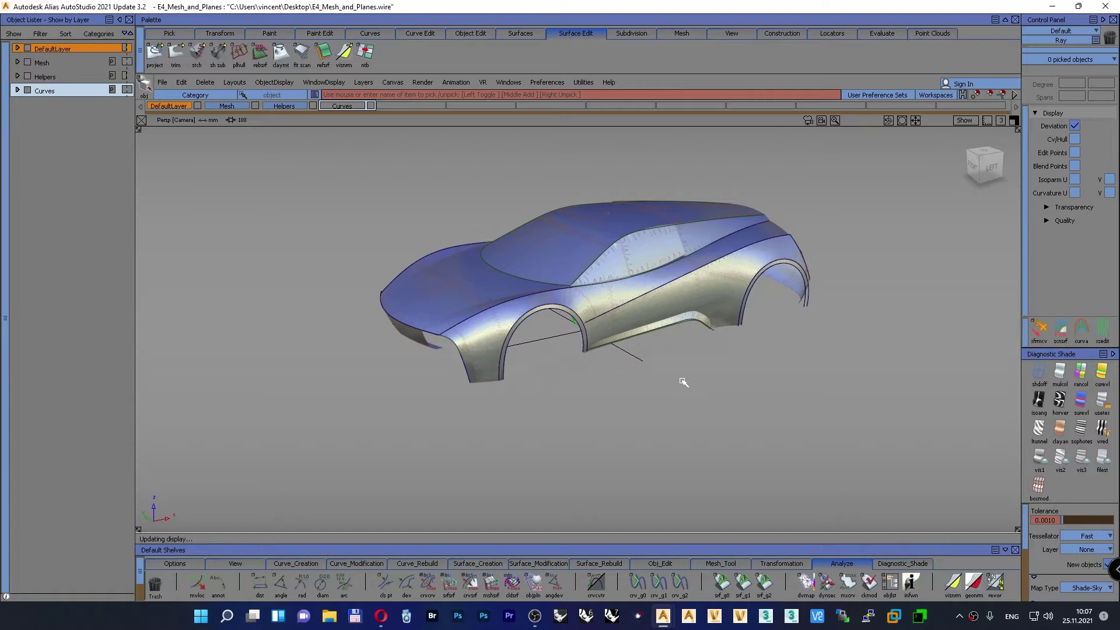
Step: Switch to the Alias window with HDM_06_008.FBX, show the Mesh Full layer for comparison and hide it again
click(665, 618)
click(705, 565)
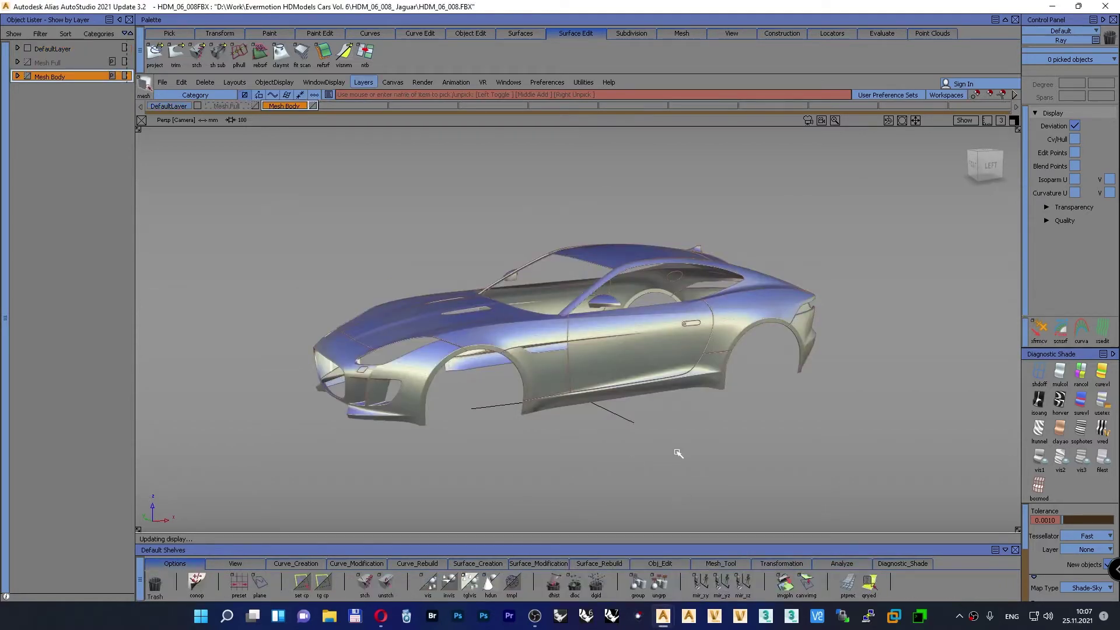
click(254, 105)
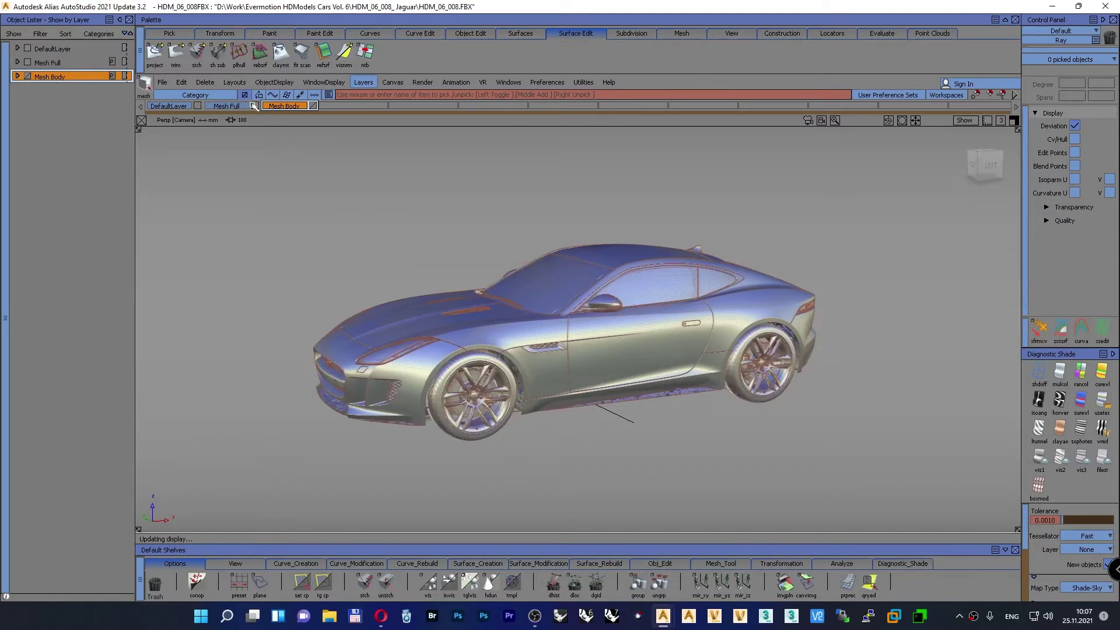
click(254, 106)
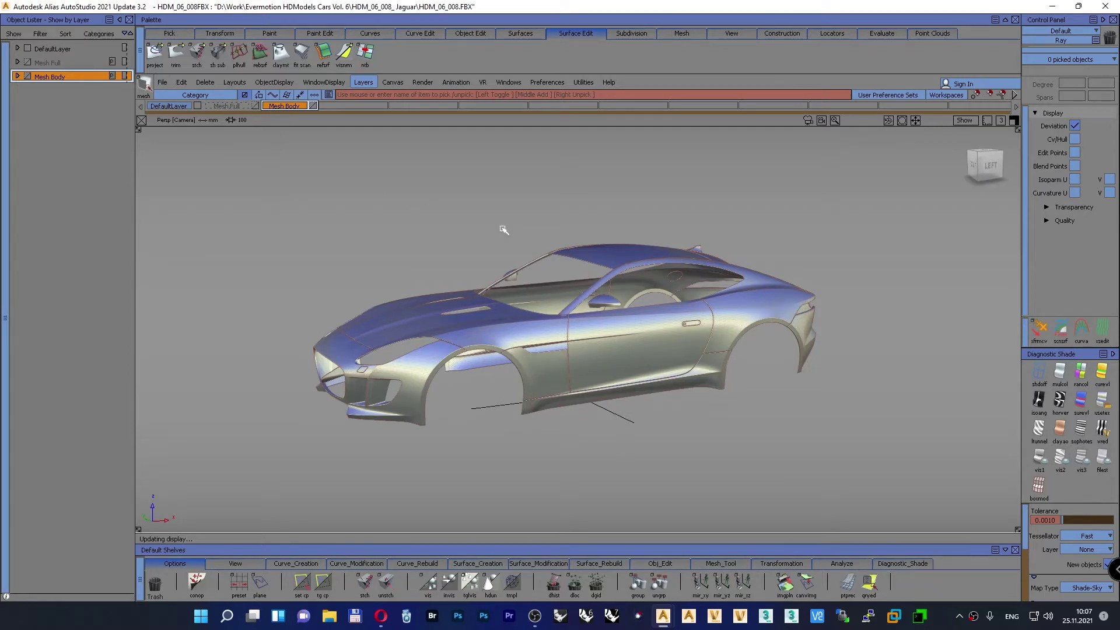
Step: Display the Jaguar body mesh in the left view with curvature evaluation shading
alt+shift+drag(534, 259, 494, 279)
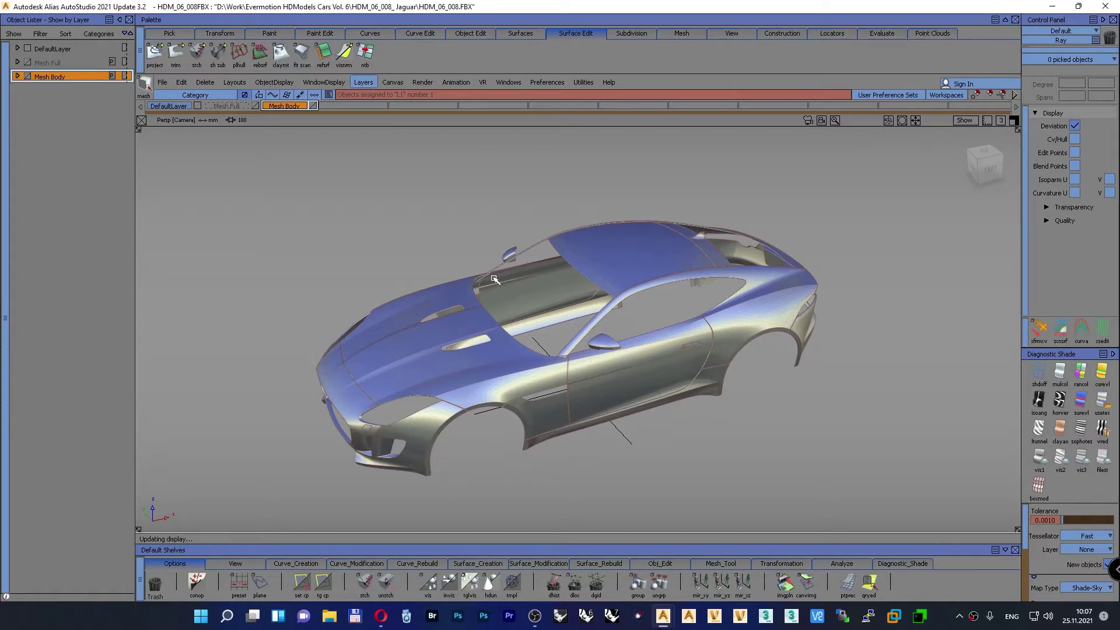
key(F6)
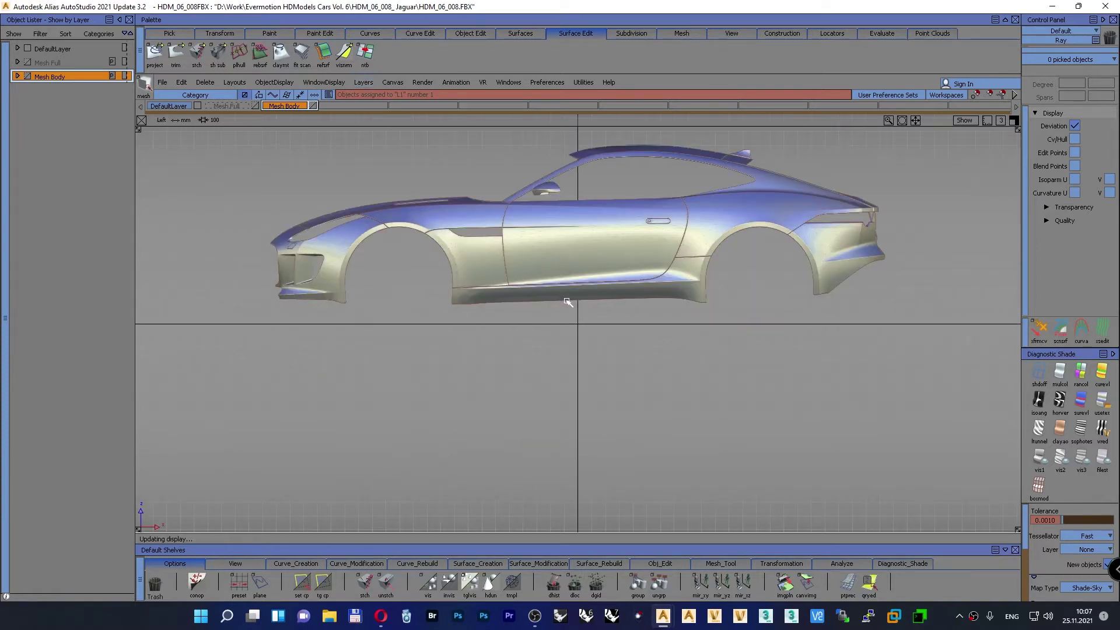
alt+shift+middle_drag(566, 300, 547, 404)
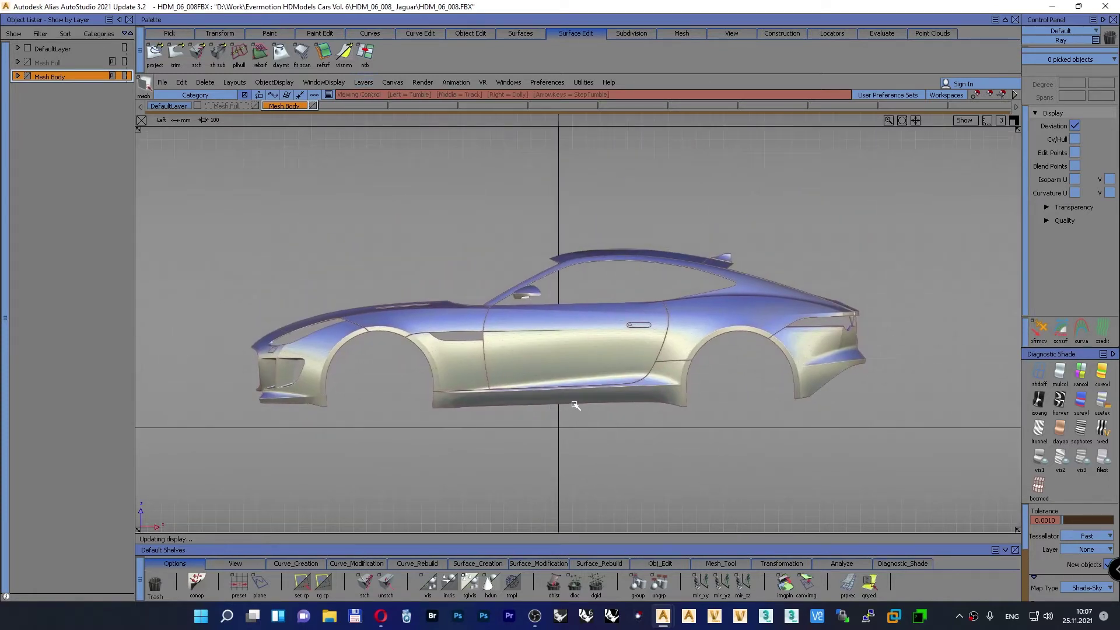
click(1104, 373)
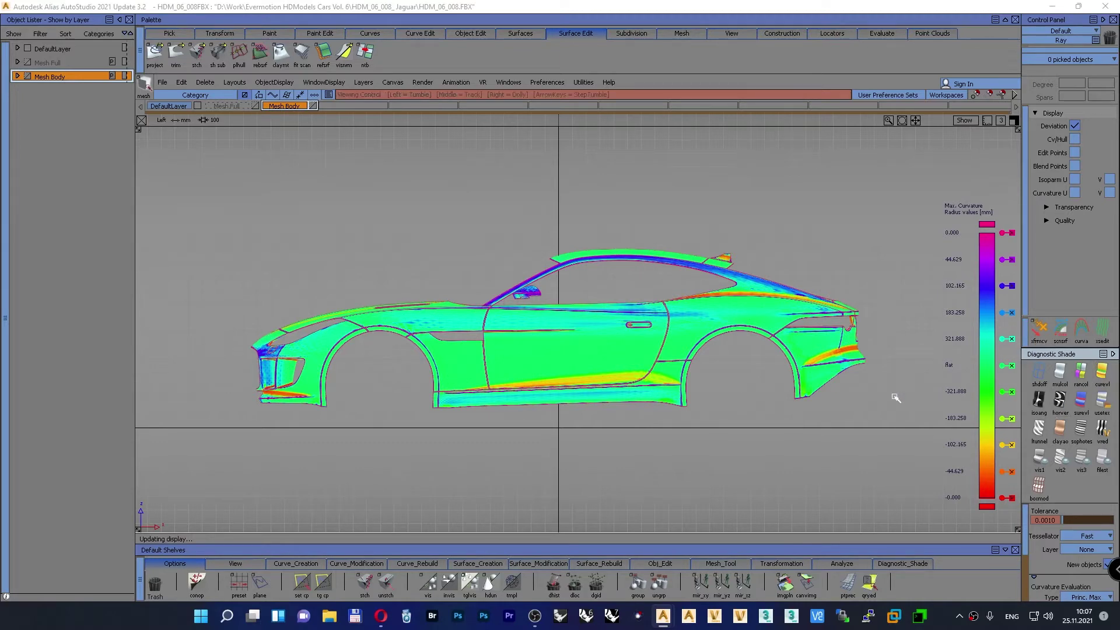
Step: Draw a degree 1 edit-point curve along the crease near the front bumper's lower edge, ending ahead of the nose
alt+shift+middle_drag(344, 485, 551, 415)
alt+shift+right_drag(551, 415, 546, 292)
alt+shift+middle_drag(422, 424, 532, 367)
alt+shift+right_drag(477, 405, 488, 361)
alt+shift+middle_drag(488, 362, 591, 287)
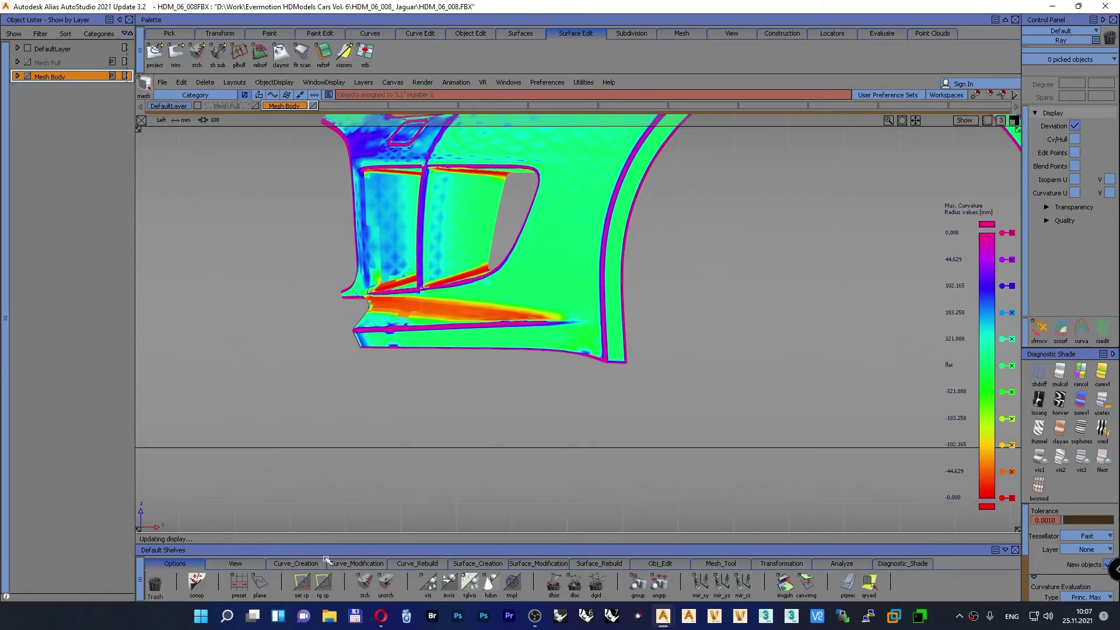
click(298, 564)
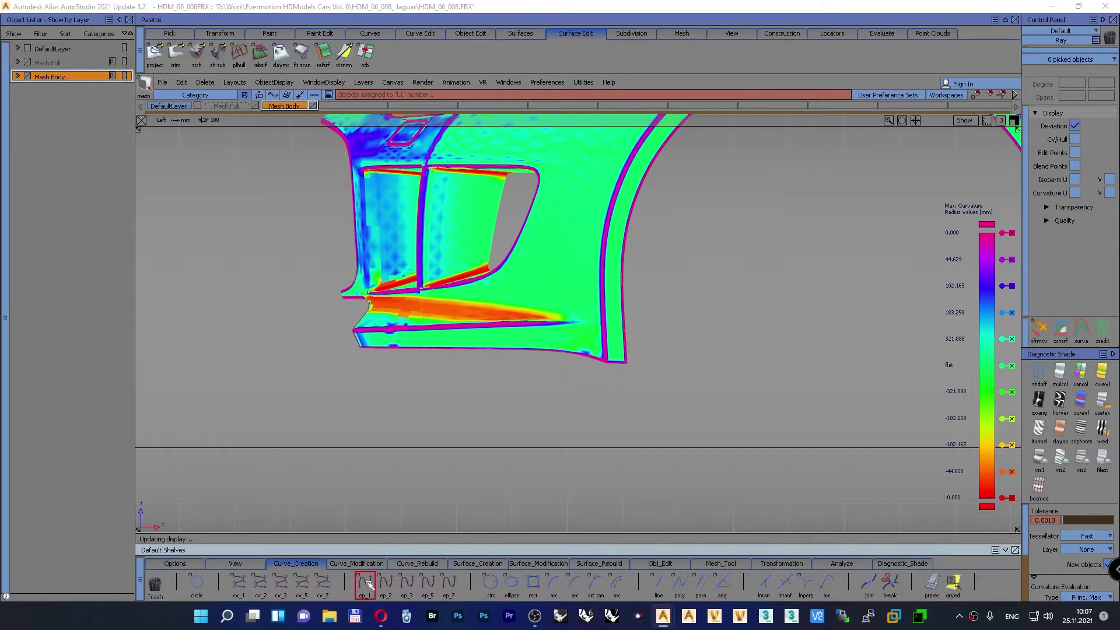
click(365, 583)
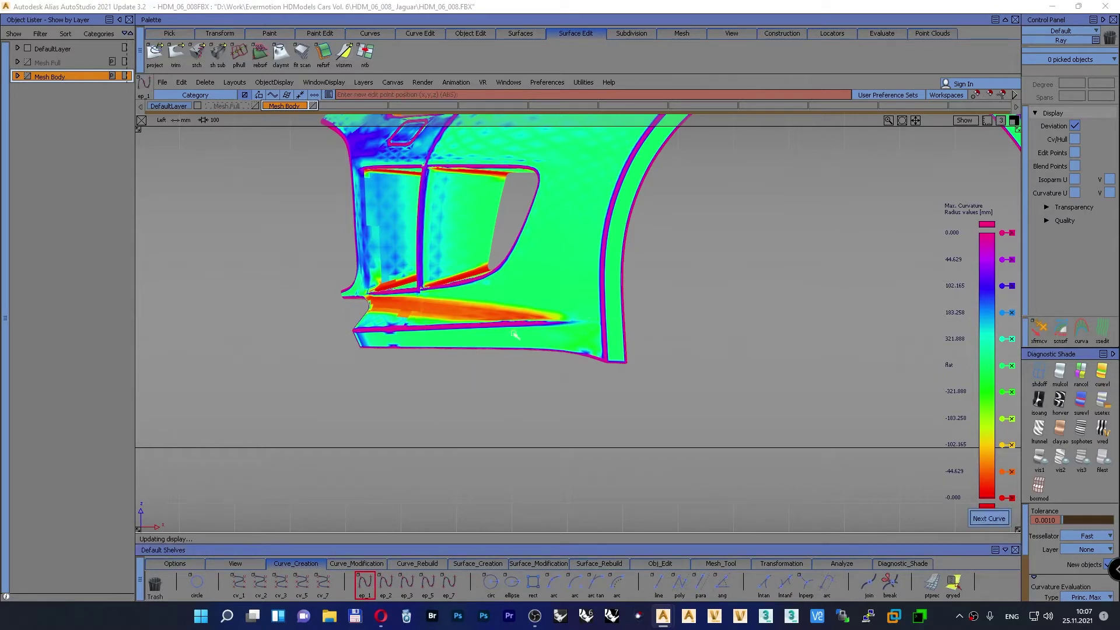
click(575, 322)
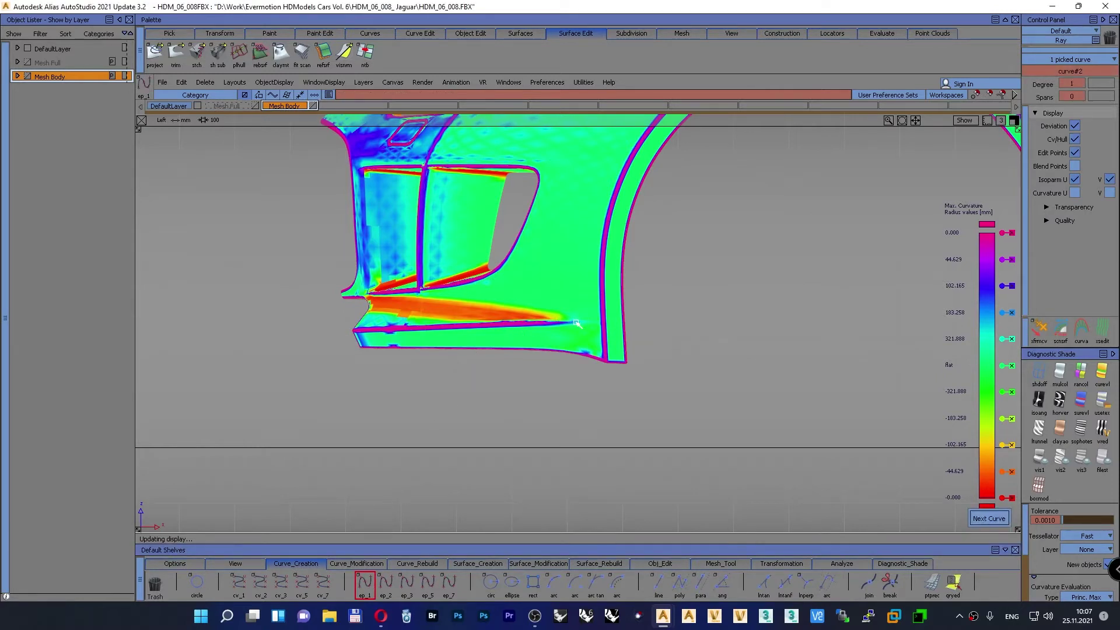
drag(323, 328, 301, 334)
Step: Set the curvature shading's transparency to 0.5 and hide the grid so the line shows through the mesh
key(F8)
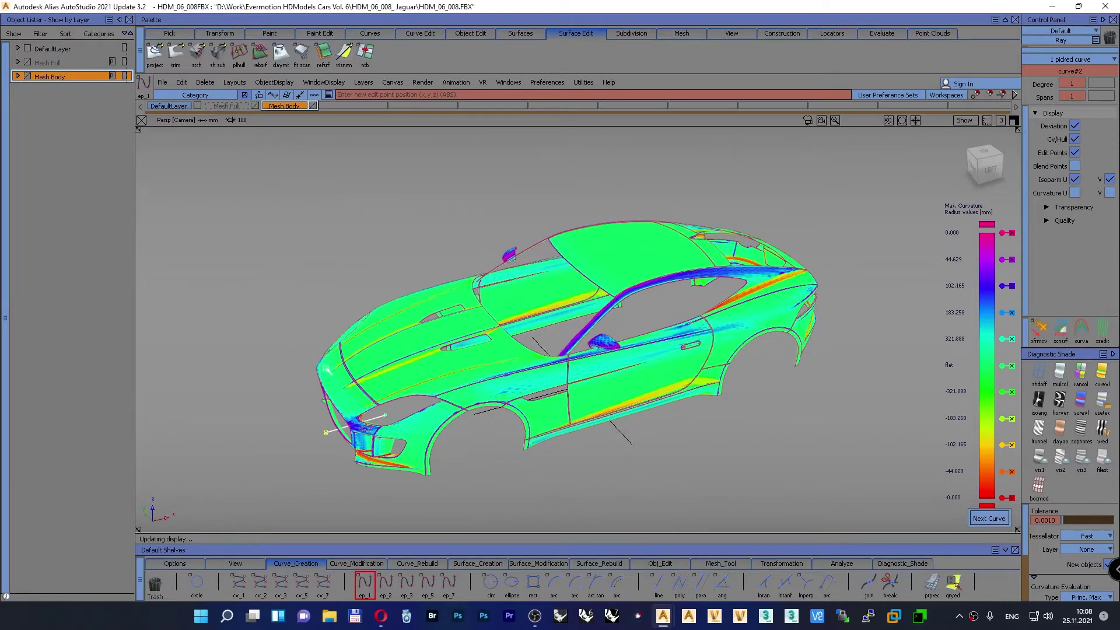
alt+shift+drag(325, 379, 305, 340)
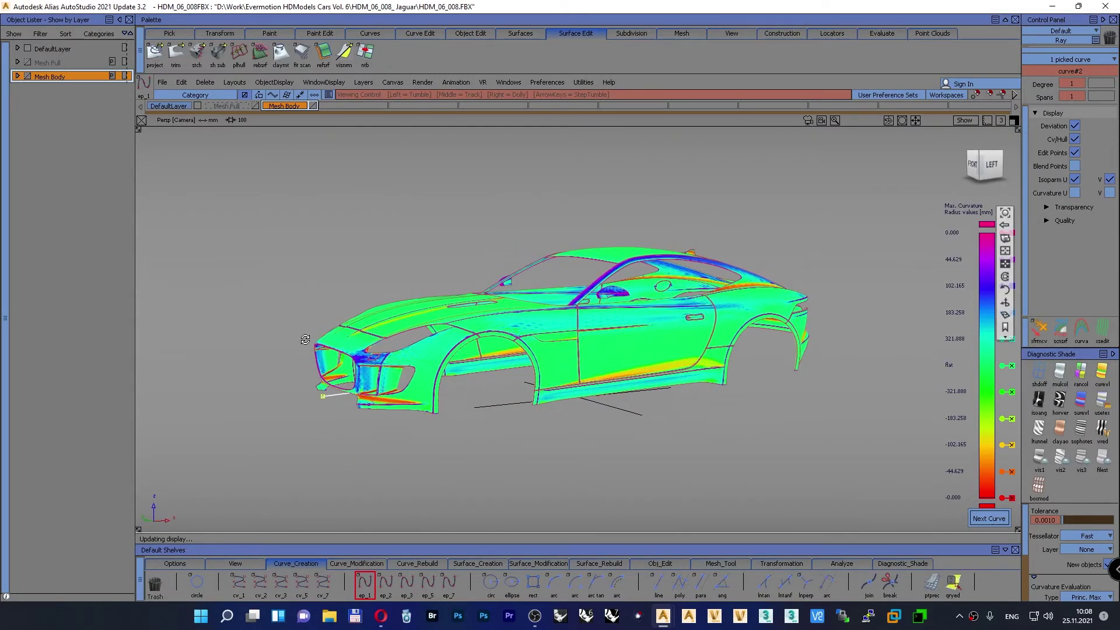
key(F6)
key(F5)
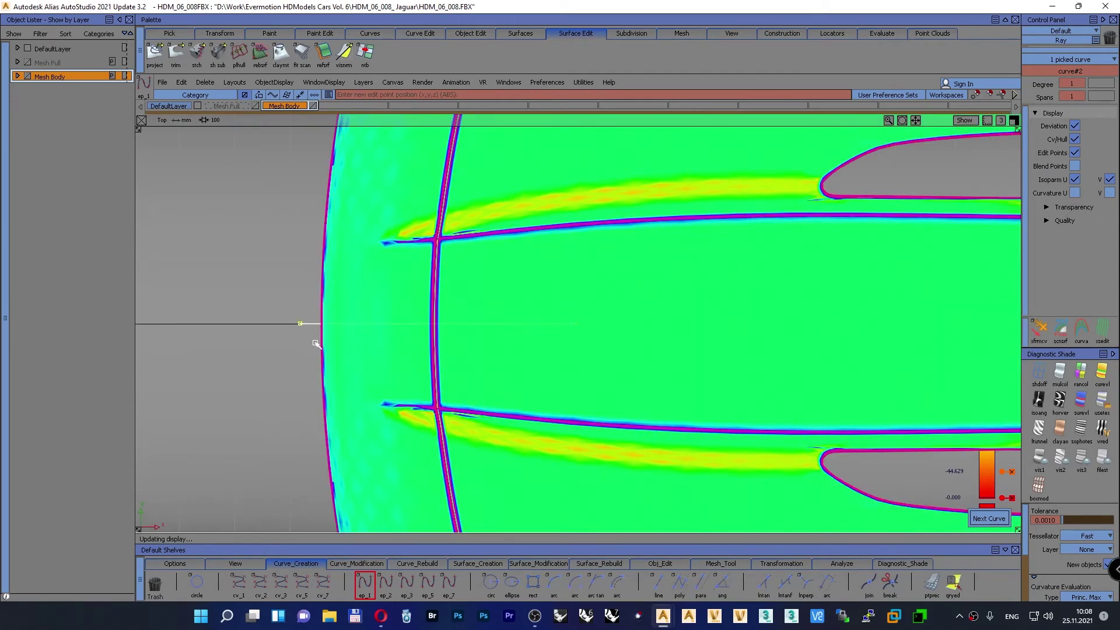
key(F6)
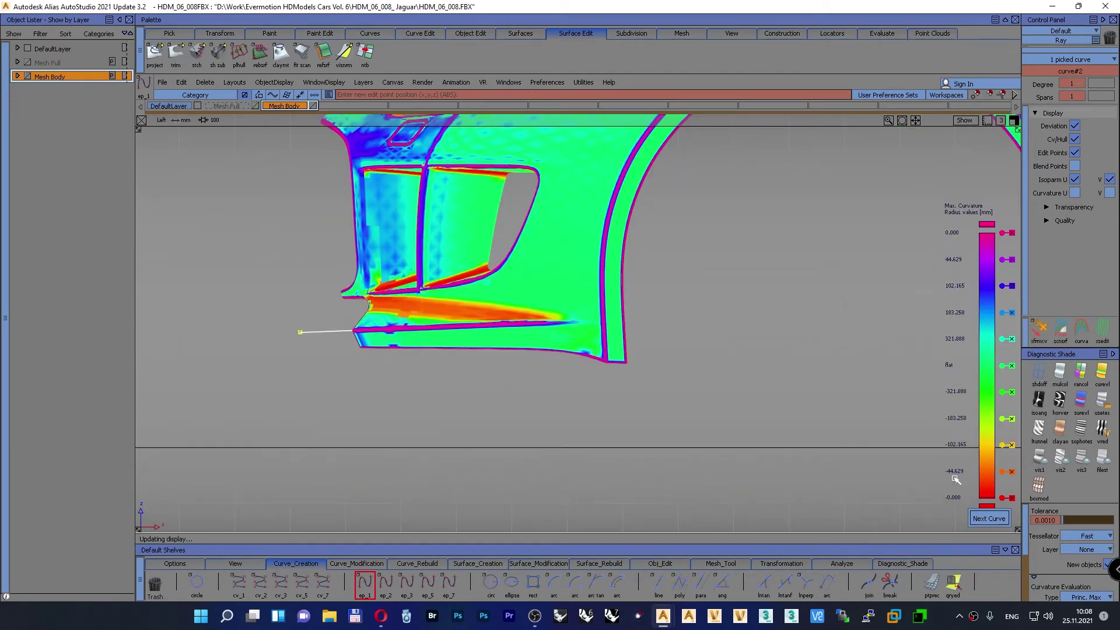
scroll(1041, 567, down, 3)
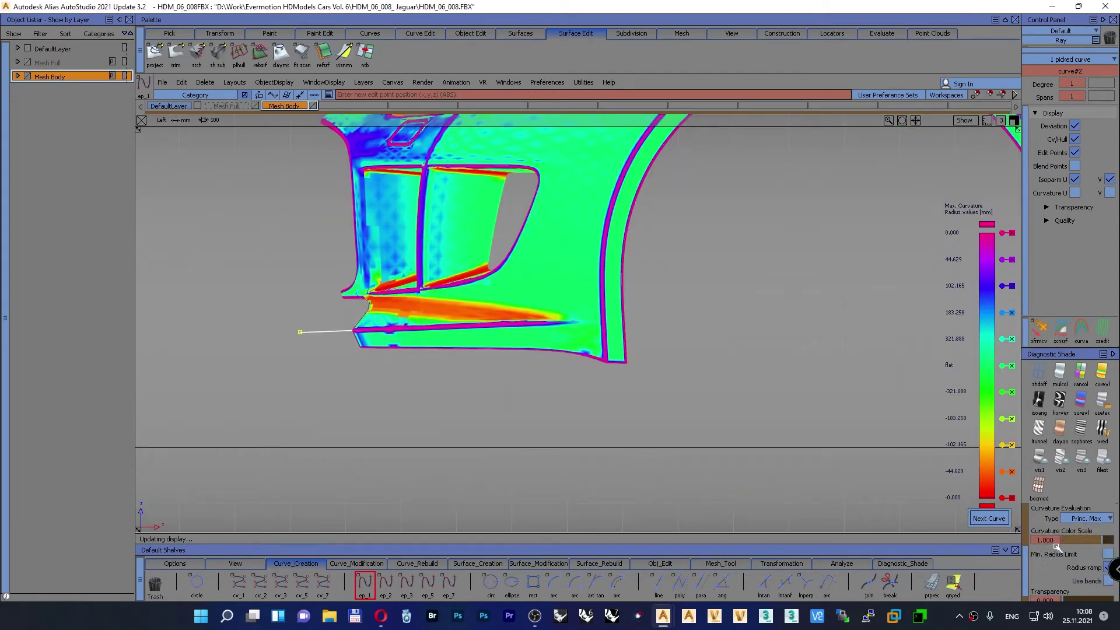
scroll(1048, 598, down, 1)
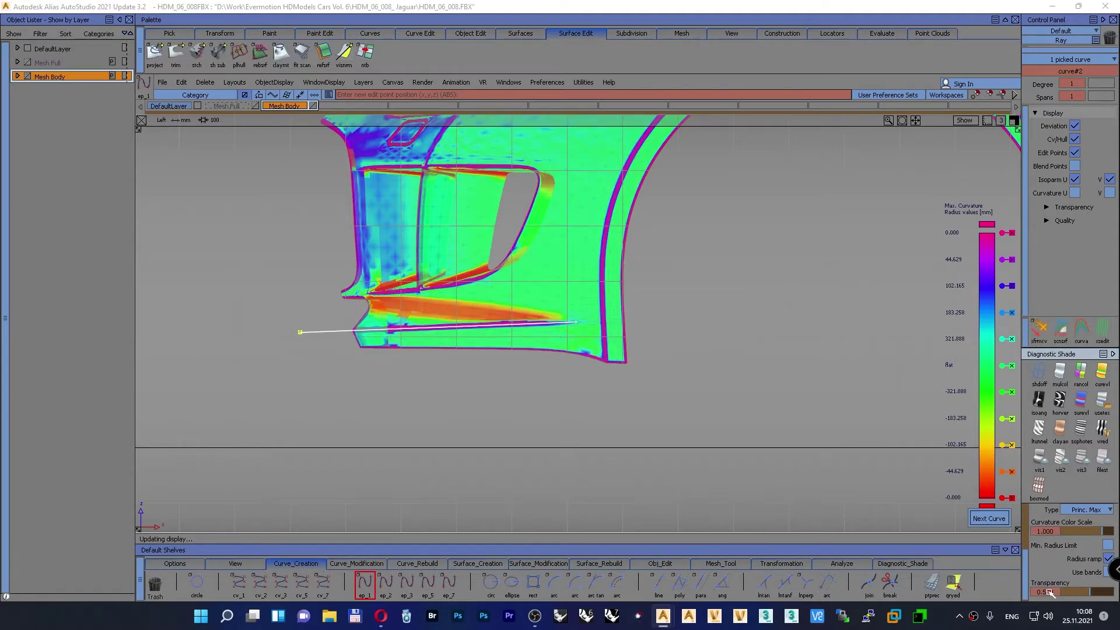
click(973, 119)
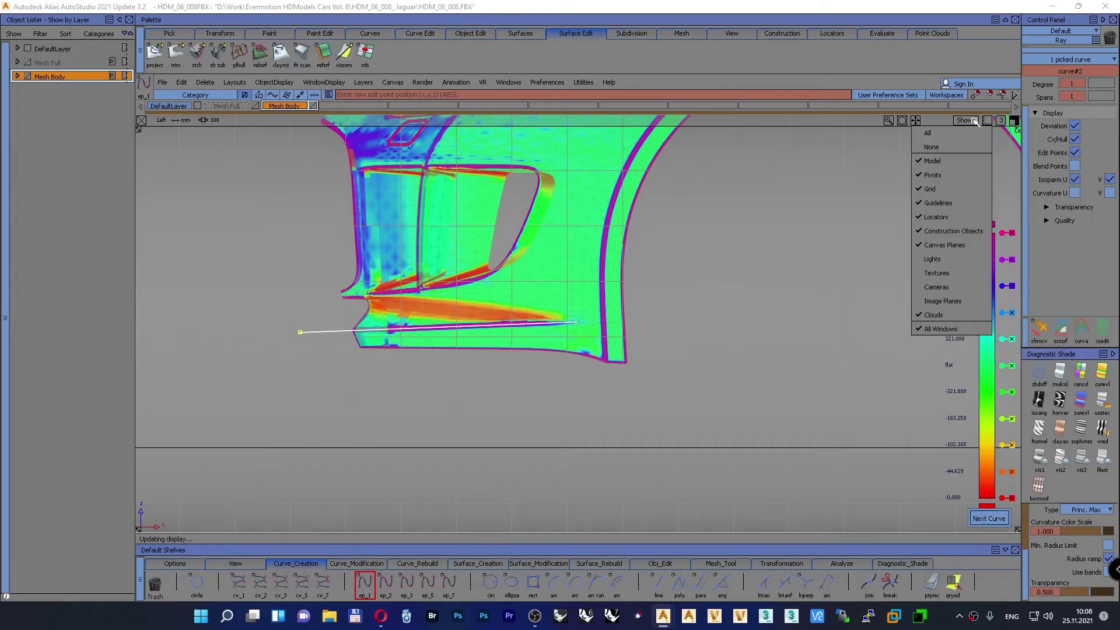
click(940, 192)
Step: Extend the bumper crease line rearward past the wheel arch edge and shorten its front end by about 41 mm
alt+shift+middle_drag(585, 292, 635, 329)
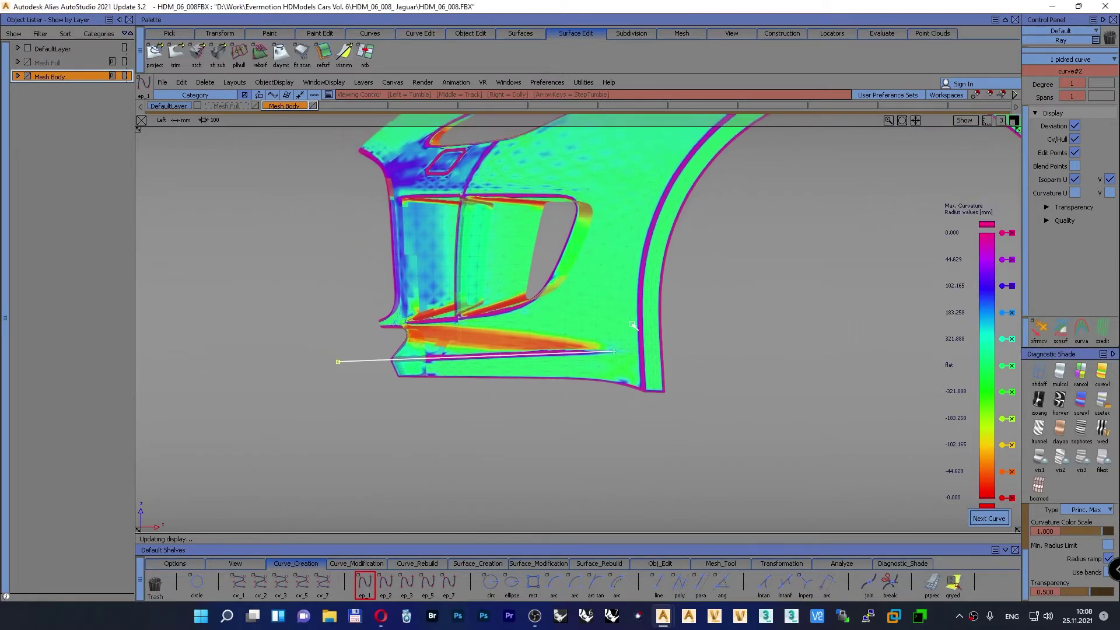
alt+shift+right_drag(635, 329, 642, 320)
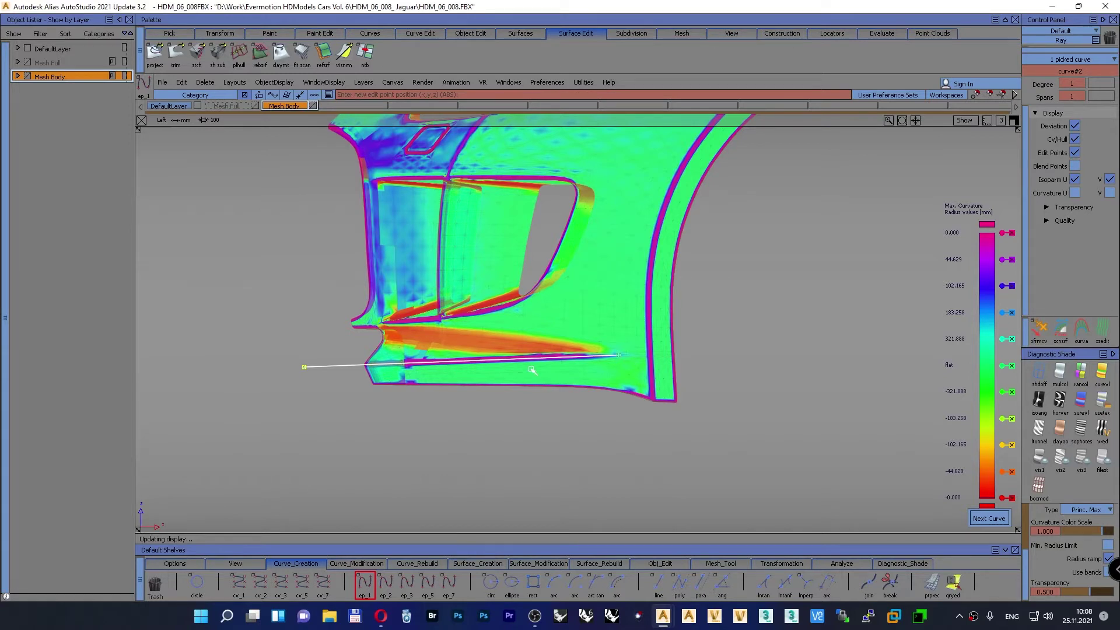
click(655, 563)
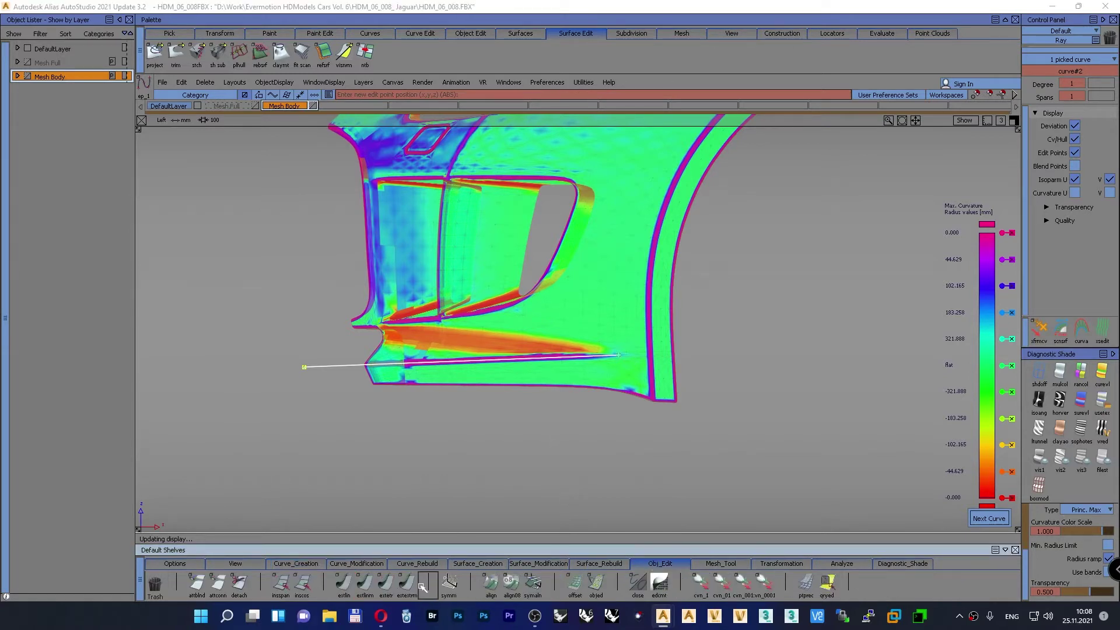
click(406, 583)
click(631, 355)
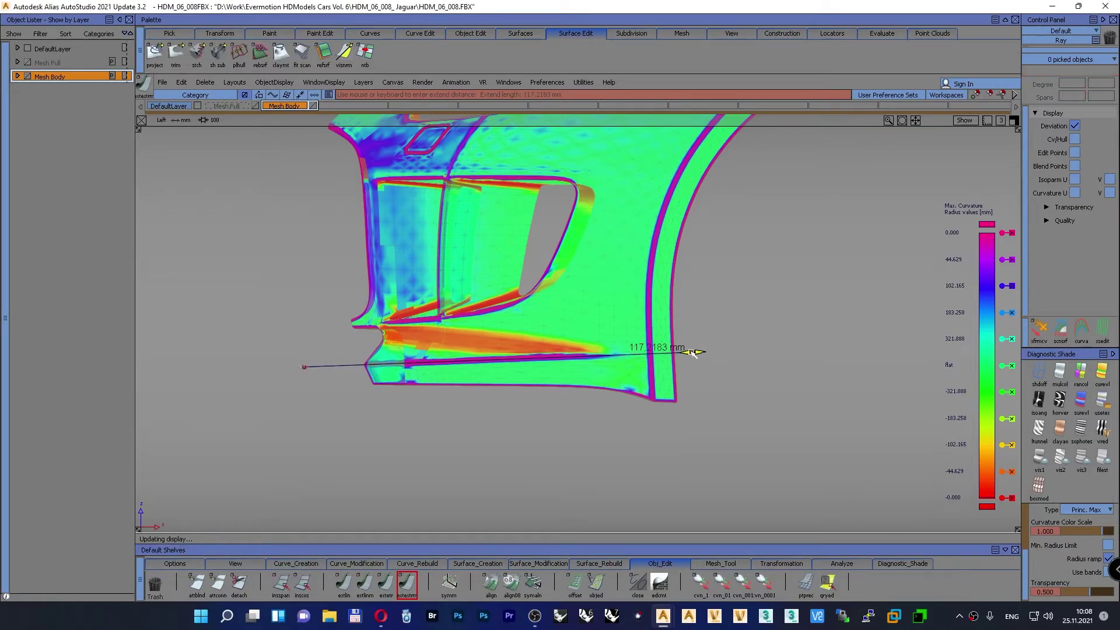
drag(694, 352, 709, 351)
drag(305, 366, 413, 366)
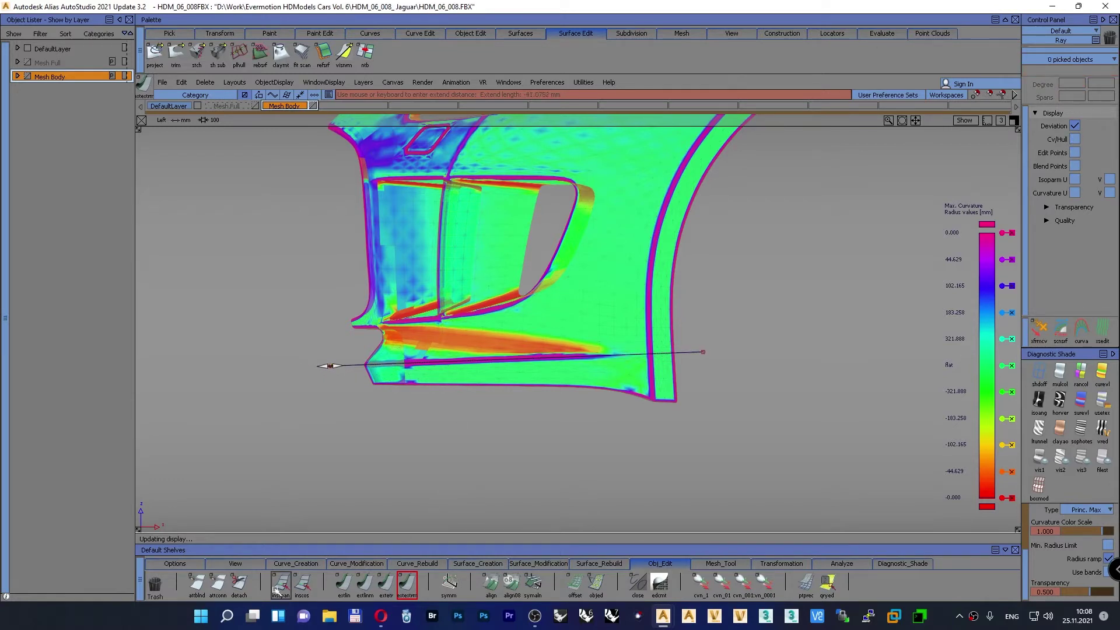
Step: Draw a second degree 1 edit-point curve along the straight part of the front bumper's bottom edge
click(296, 563)
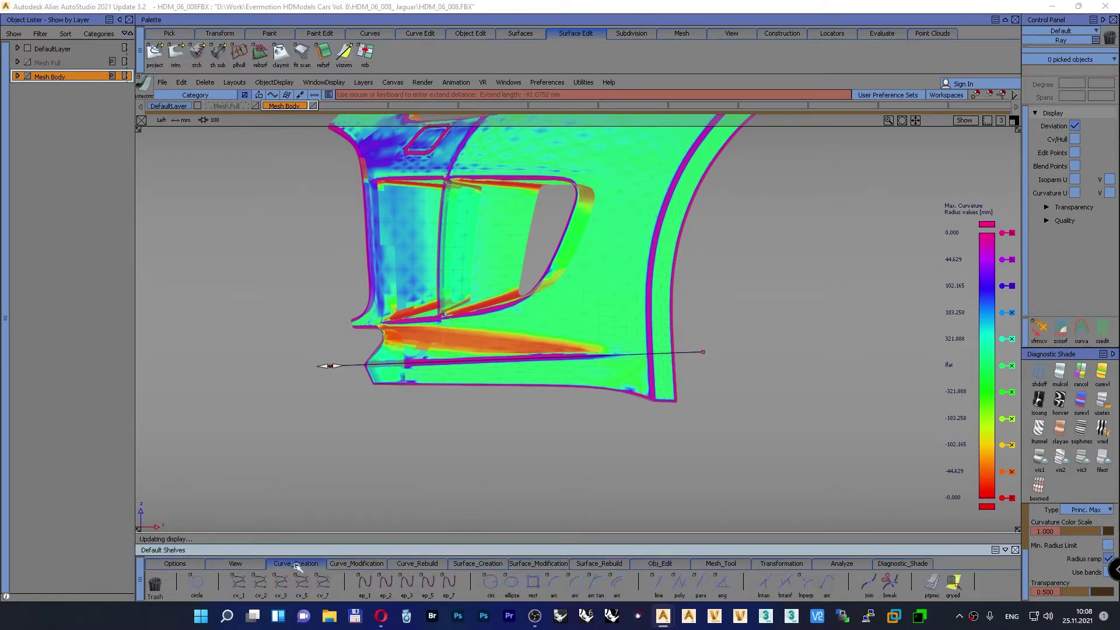
click(362, 582)
click(373, 385)
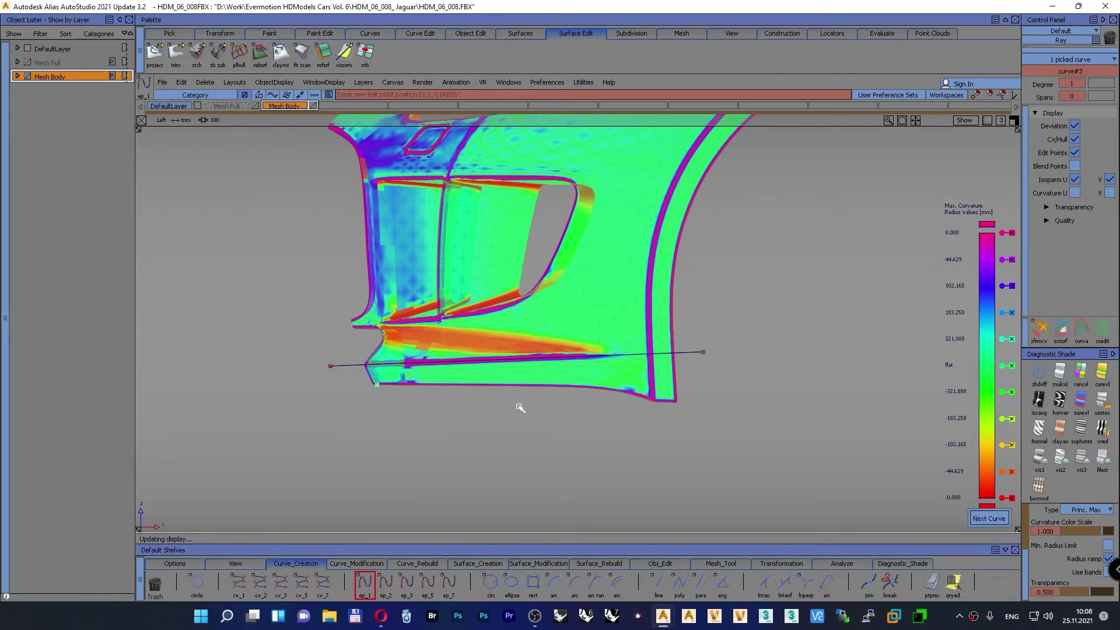
mouse_move(512, 372)
ctrl+alt+mouse_down()
mouse_move(516, 409)
mouse_move(567, 416)
ctrl+alt+mouse_up()
middle_drag(569, 417, 552, 426)
Step: Extend both ends of the bottom edge line beyond the nose and past the front wheel arch
click(671, 564)
click(670, 564)
click(406, 582)
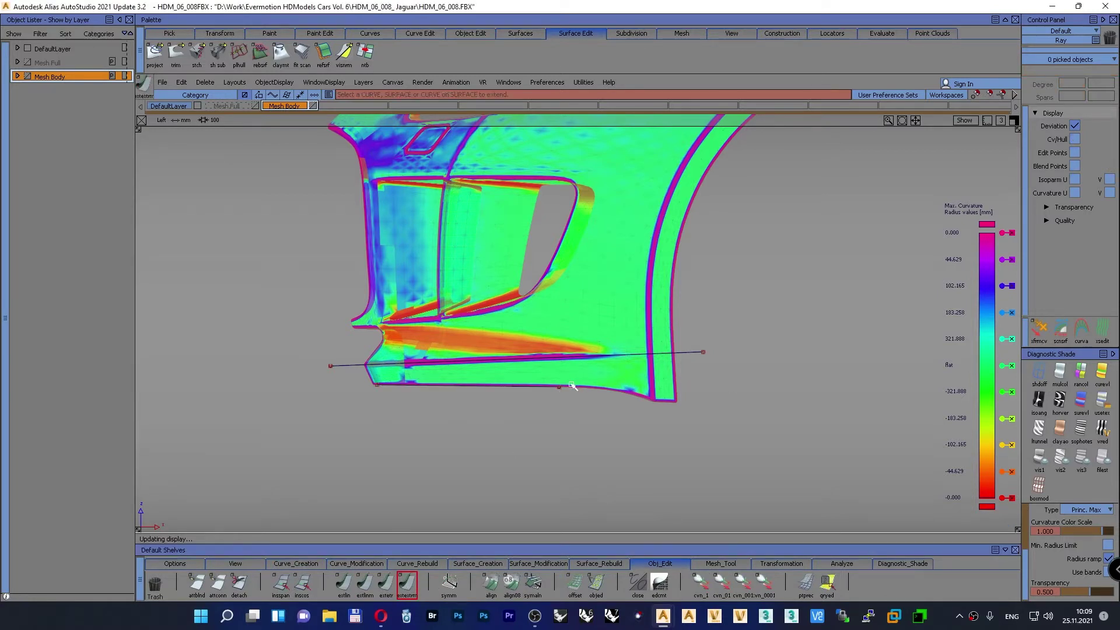
drag(555, 388, 892, 383)
drag(409, 385, 344, 383)
Step: Adjust the rear end CV of the bottom edge line to align the line with the bumper's edge
ctrl+shift+drag(452, 463, 457, 437)
mouse_move(572, 405)
alt+shift+right_down()
mouse_move(542, 418)
mouse_move(581, 402)
alt+shift+right_up()
ctrl+shift+drag(758, 391, 811, 394)
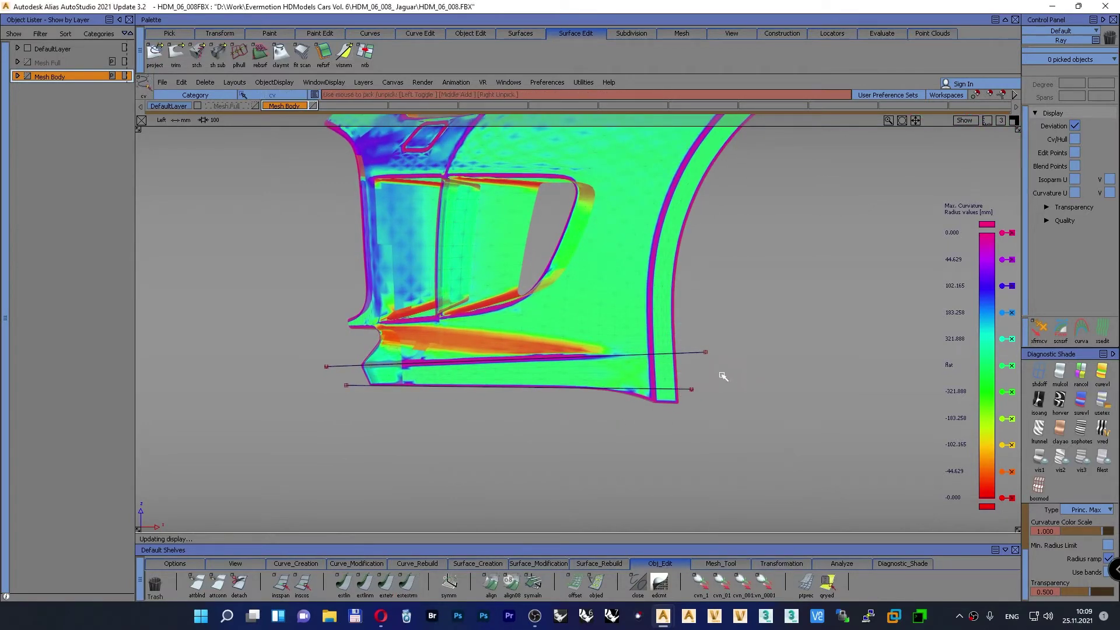
click(693, 389)
ctrl+shift+drag(775, 360, 774, 360)
ctrl+shift+right_drag(774, 359, 776, 331)
right_drag(774, 348, 775, 346)
ctrl+shift+drag(772, 382, 770, 354)
Step: Draw a degree 1 edit-point curve along the straight middle portion of the side sill's lower edge
alt+shift+right_drag(767, 365, 670, 387)
alt+shift+middle_drag(670, 388, 497, 392)
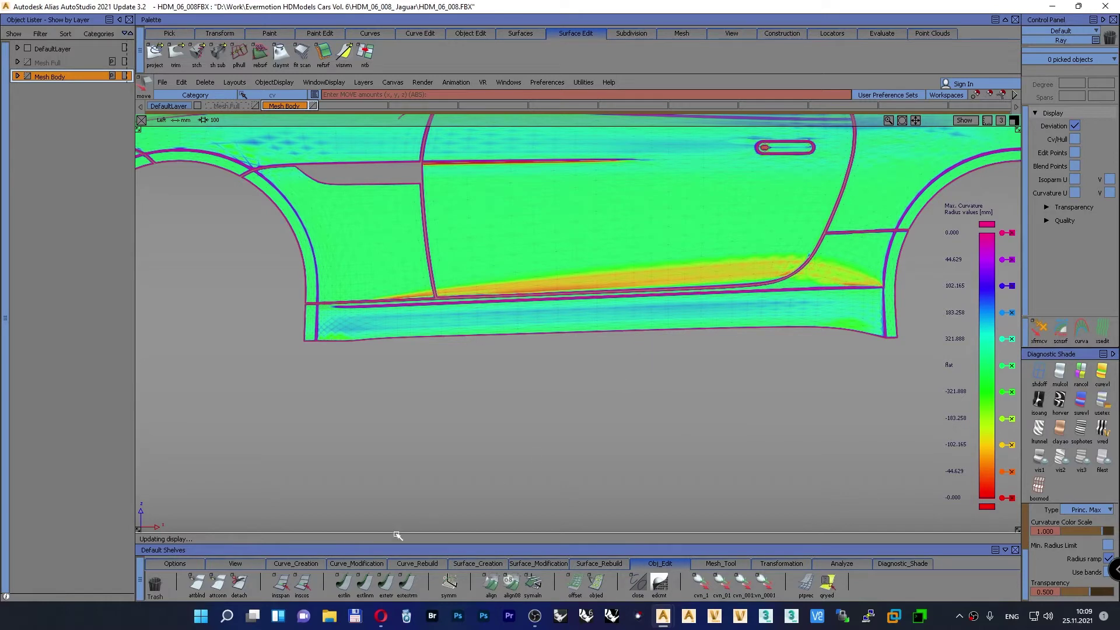
click(296, 564)
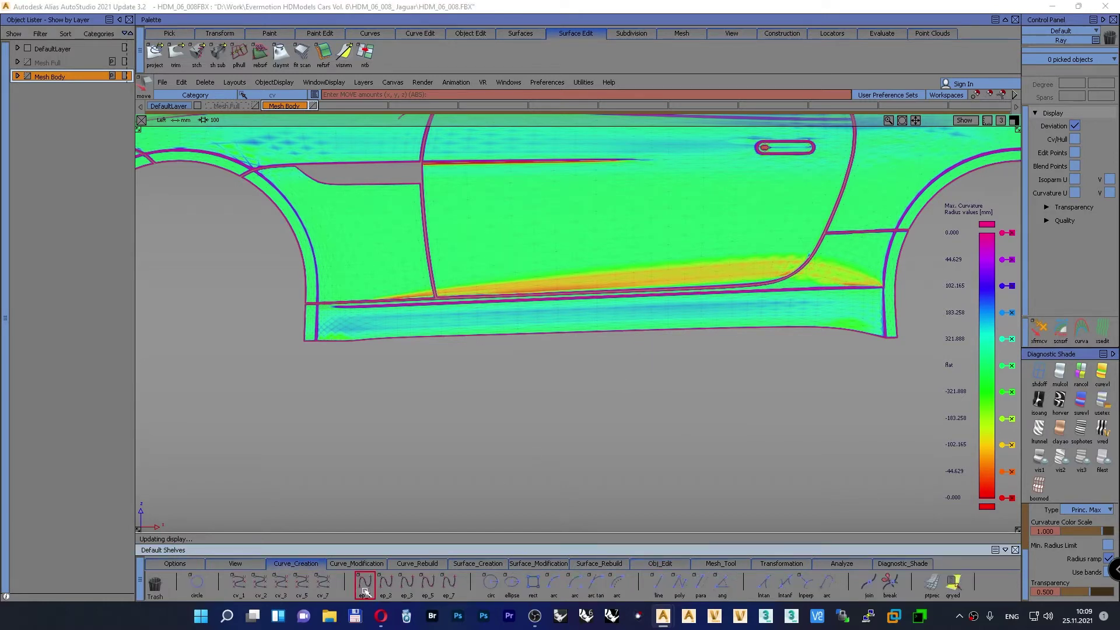
click(474, 336)
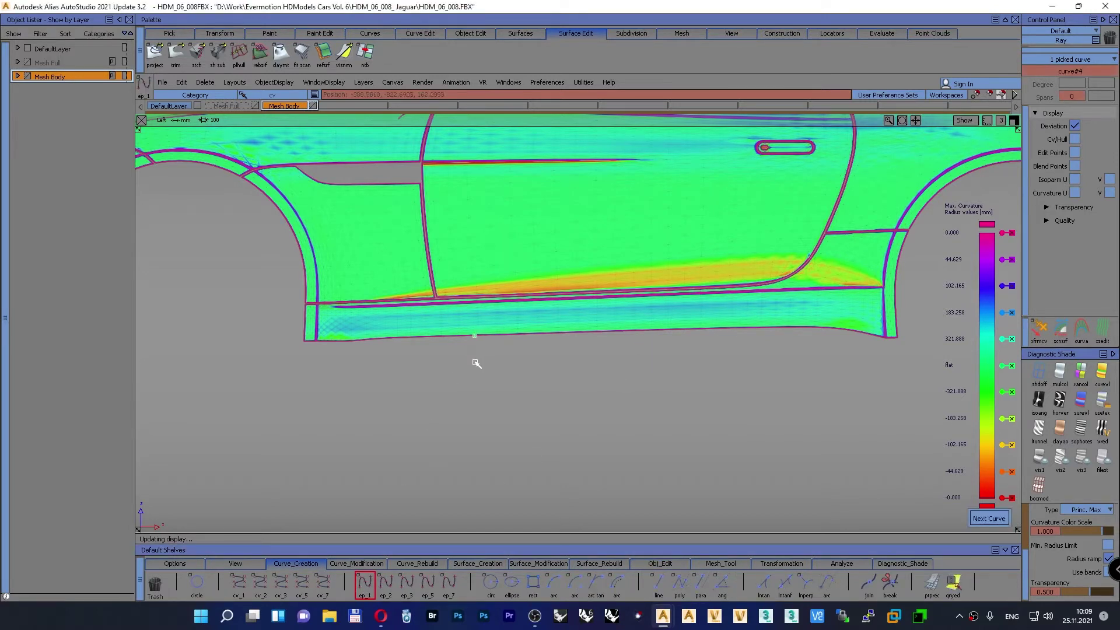
click(741, 328)
Step: Extend the sill line by about 644 mm at its front end and rearward past the rear wheel arch edge
click(661, 564)
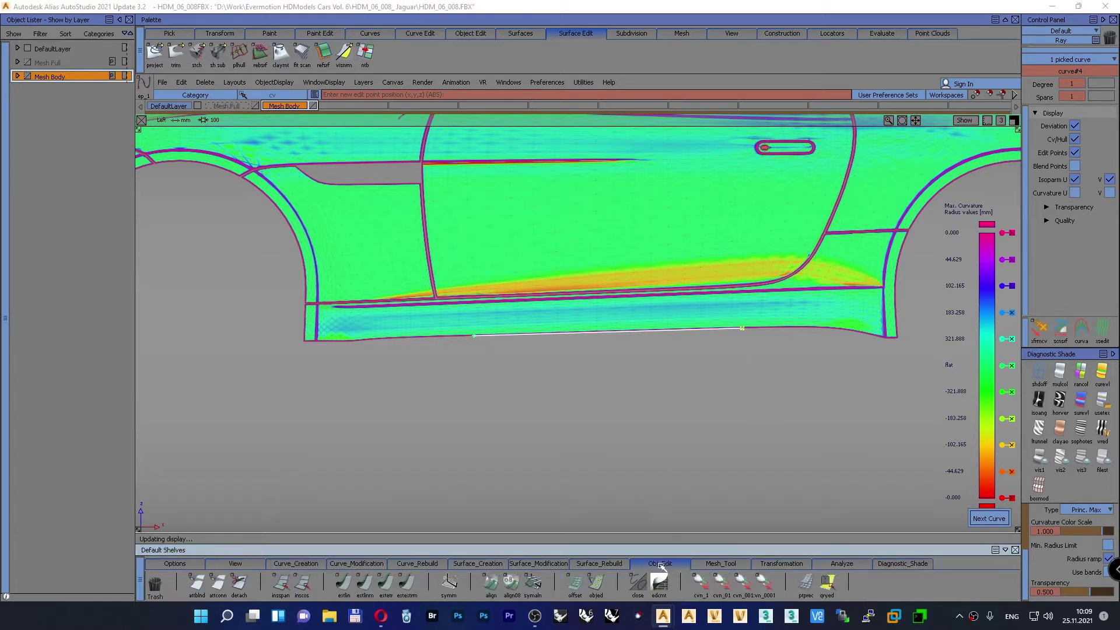
click(407, 583)
drag(475, 338, 169, 342)
drag(326, 339, 225, 342)
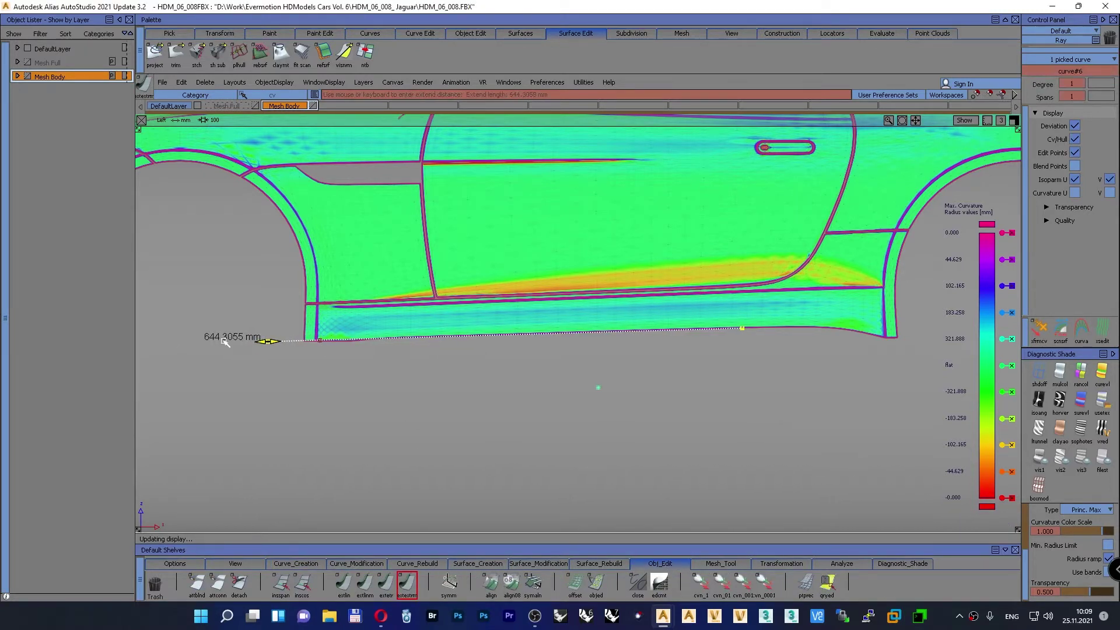
drag(726, 329, 1054, 336)
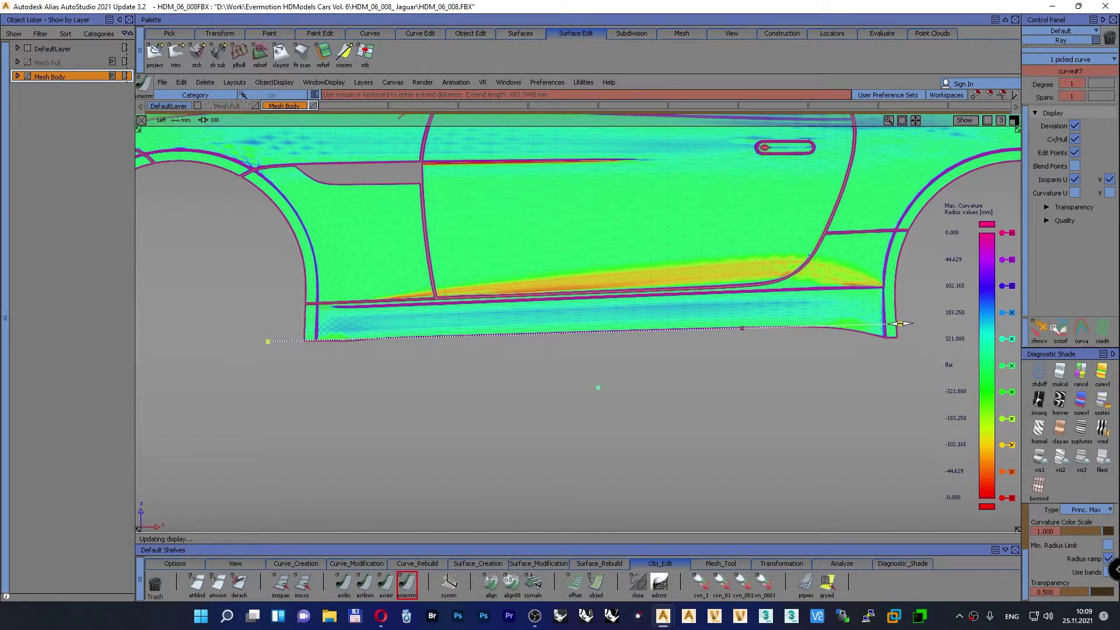
drag(905, 324, 931, 323)
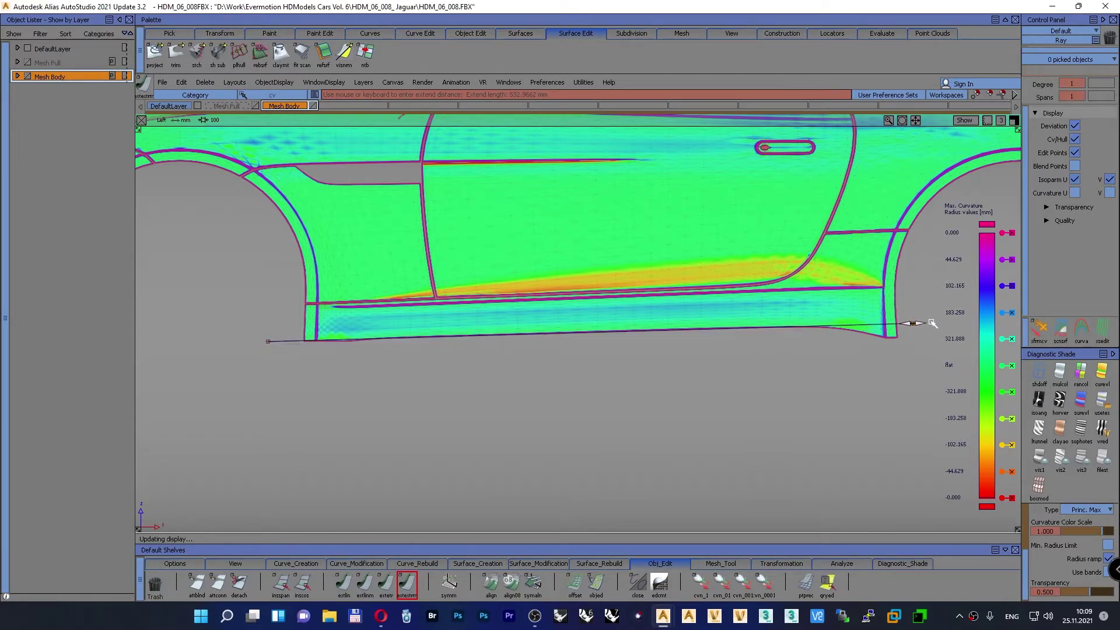
Step: Nudge the whole sill line slightly upward to match the sill's lower edge, and deselect it
ctrl+shift+drag(573, 426, 574, 399)
ctrl+shift+drag(685, 400, 655, 407)
ctrl+shift+drag(565, 407, 567, 455)
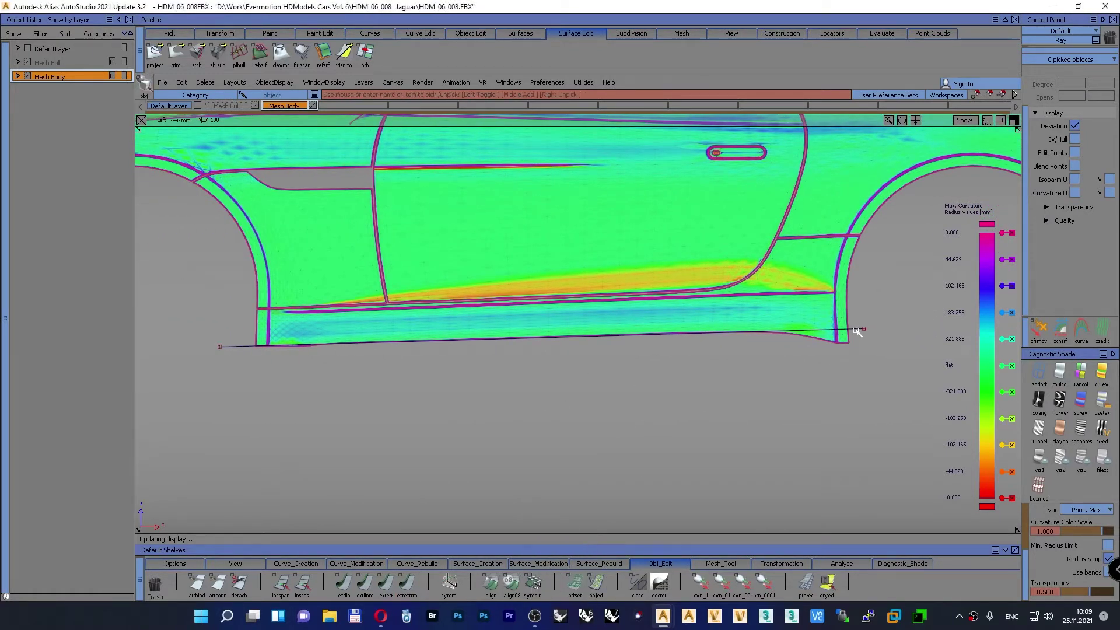
click(857, 331)
ctrl+shift+drag(678, 416, 677, 395)
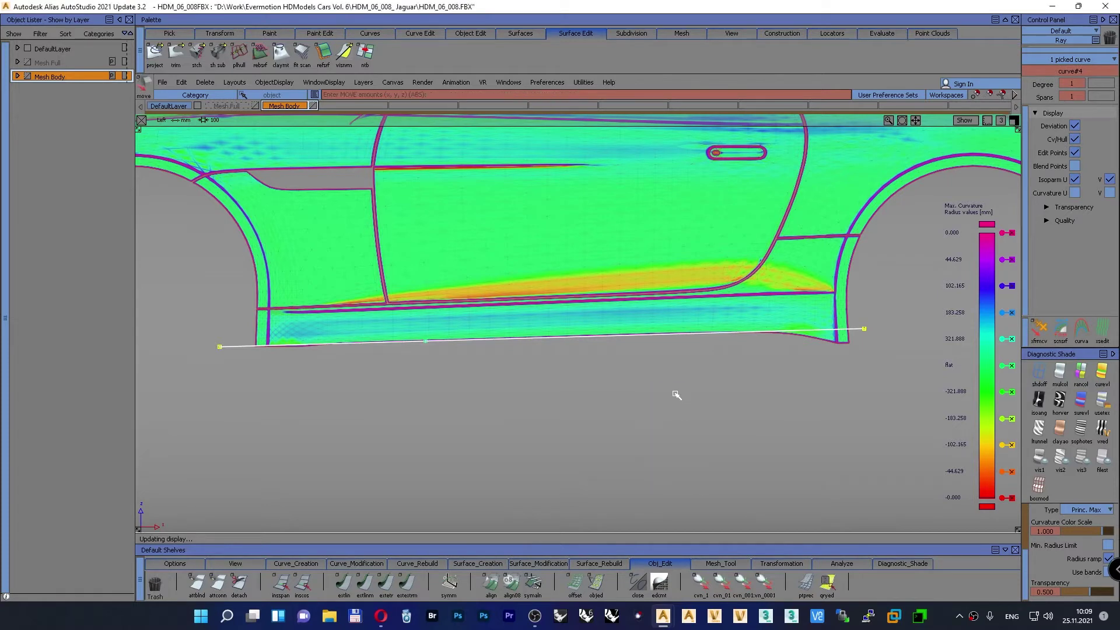
key(Up)
key(Up)
key(Down)
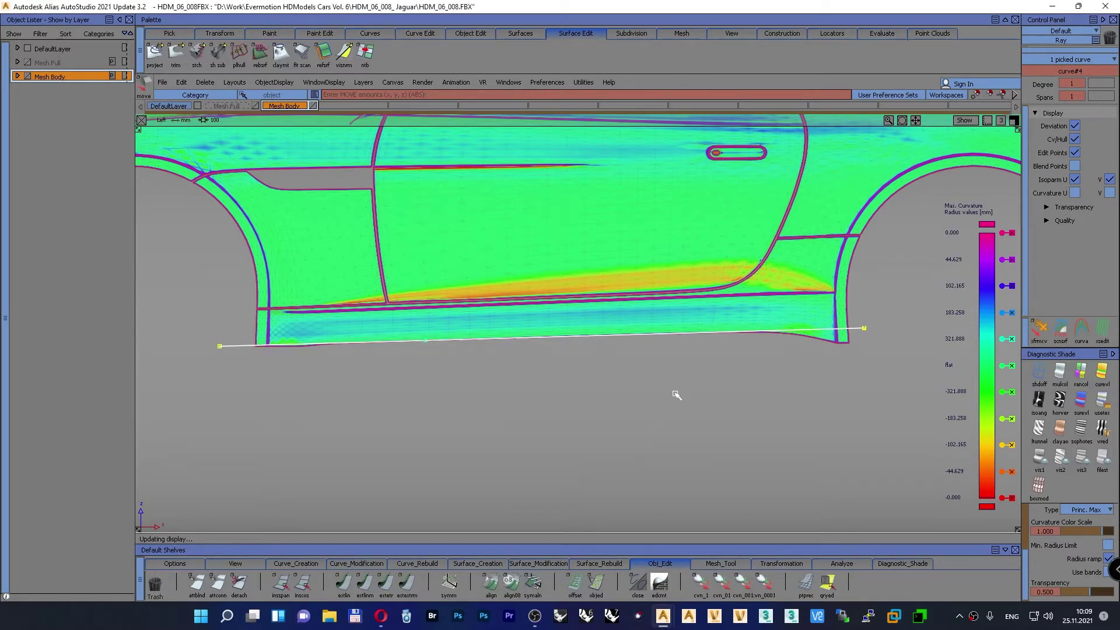
ctrl+shift+drag(676, 395, 671, 363)
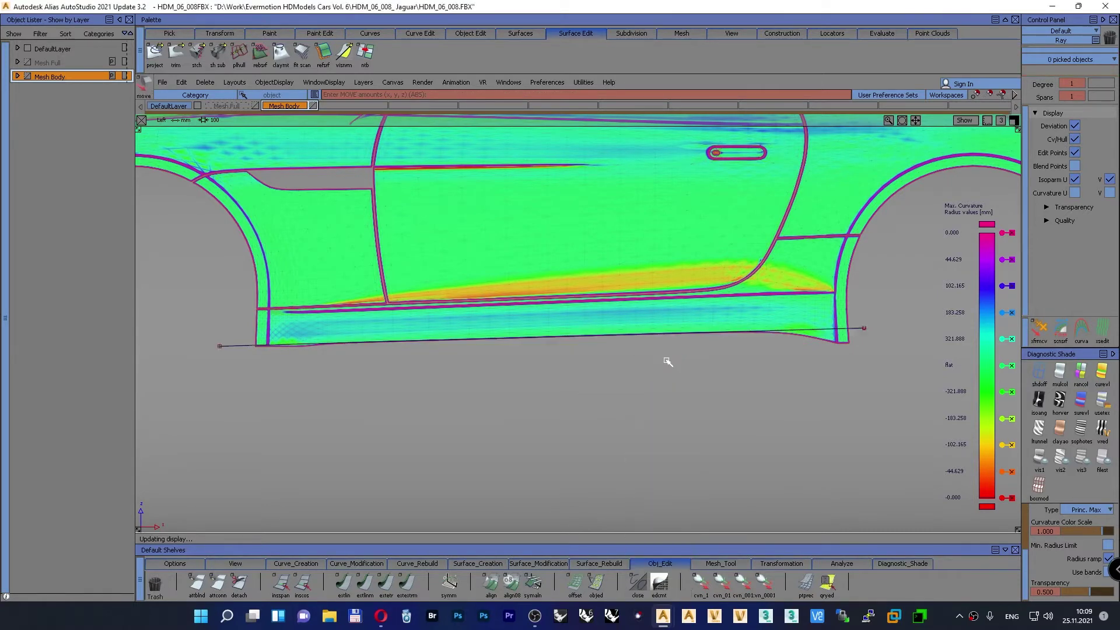
Step: Draw a degree 1 edit-point curve along the sloping end of the sill's lower edge, just ahead of the rear wheel arch
alt+shift+middle_drag(688, 360, 480, 339)
alt+shift+right_drag(603, 350, 641, 319)
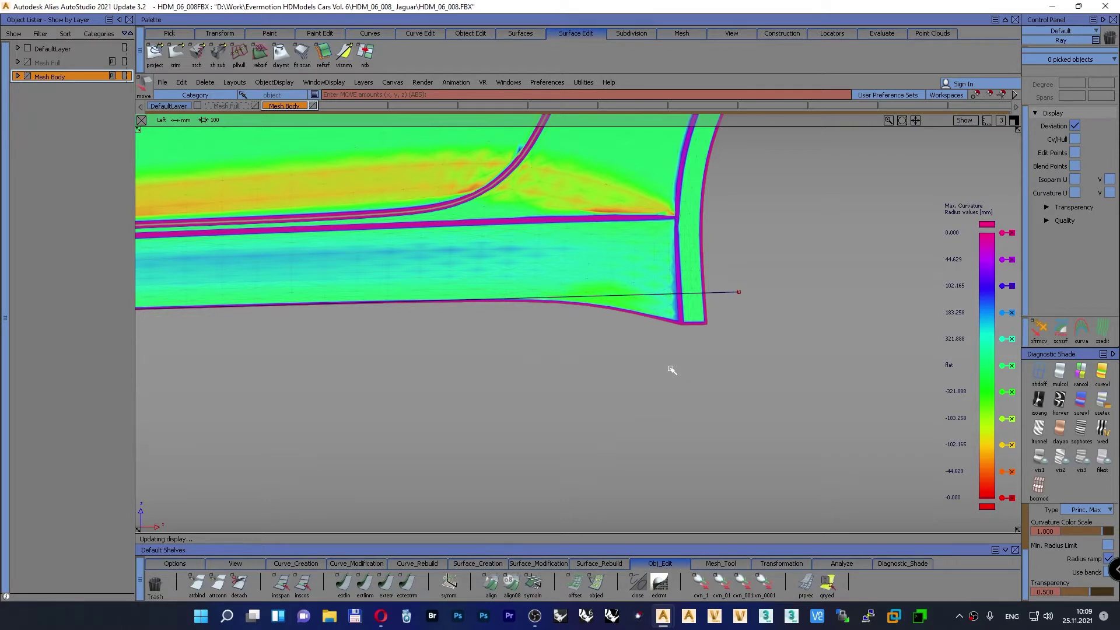
alt+shift+right_drag(670, 370, 650, 379)
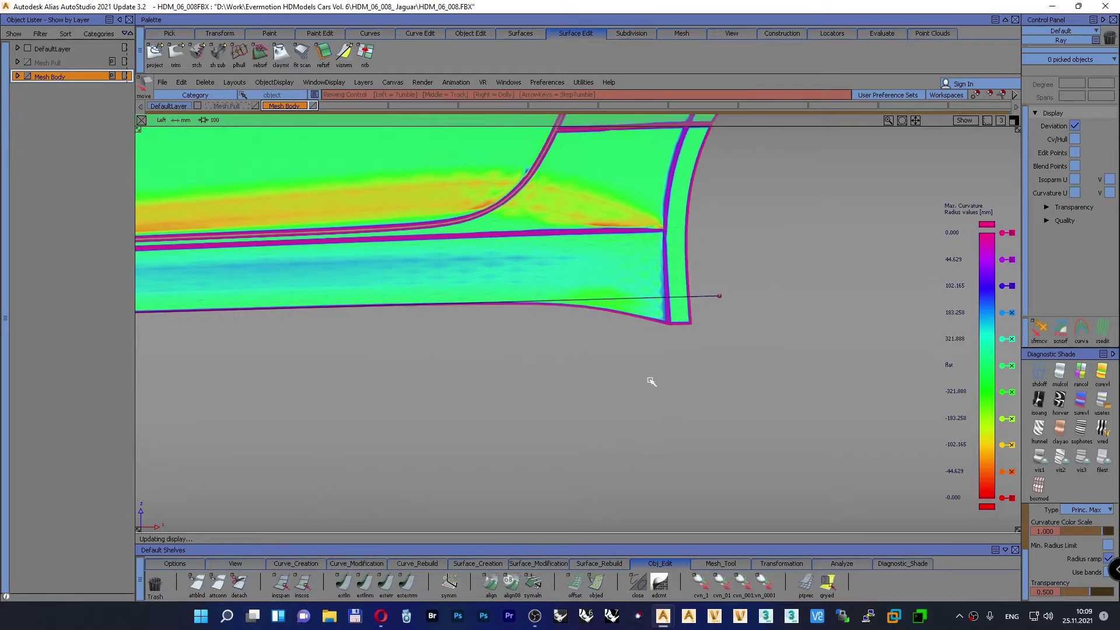
click(309, 564)
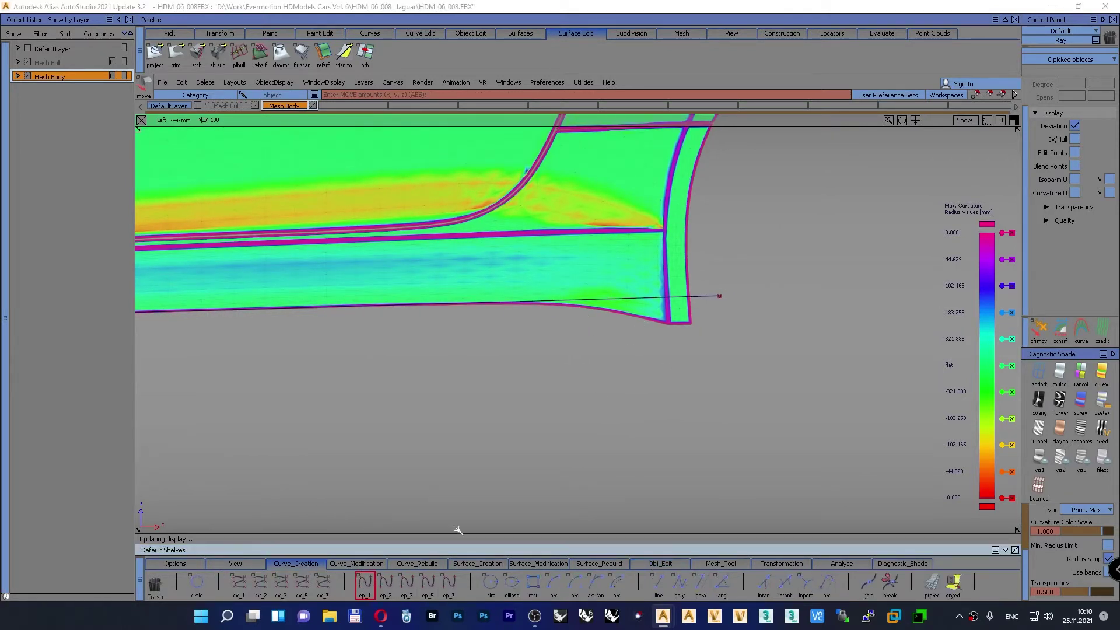
click(658, 322)
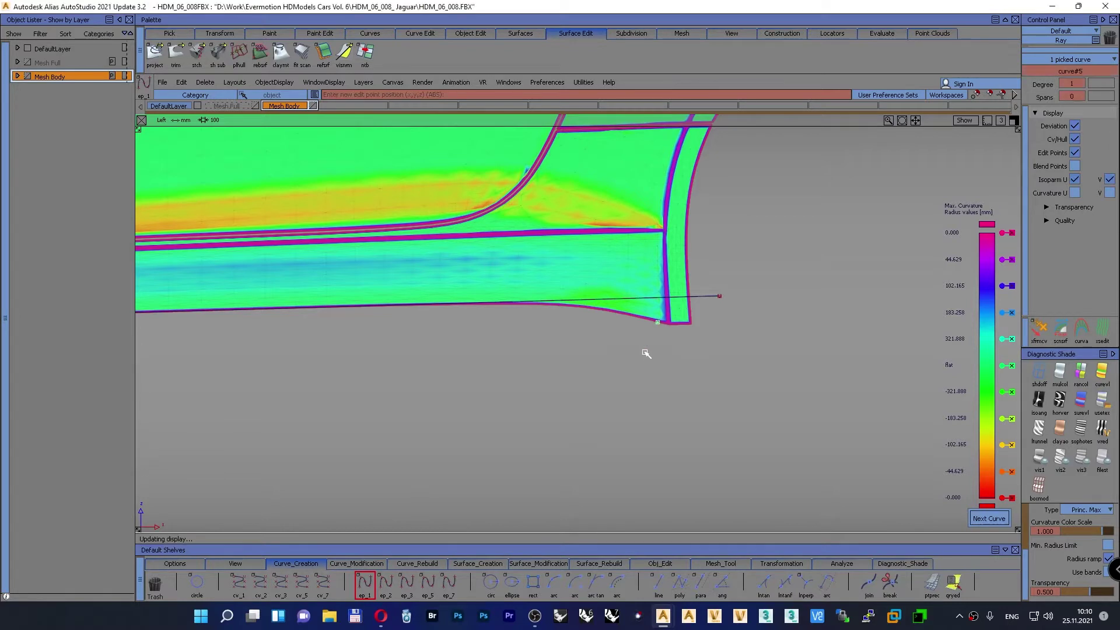
click(635, 316)
Step: Extend the short sloping sill line by about 113 mm at its rear end and forward across the long sill line
click(659, 563)
click(407, 582)
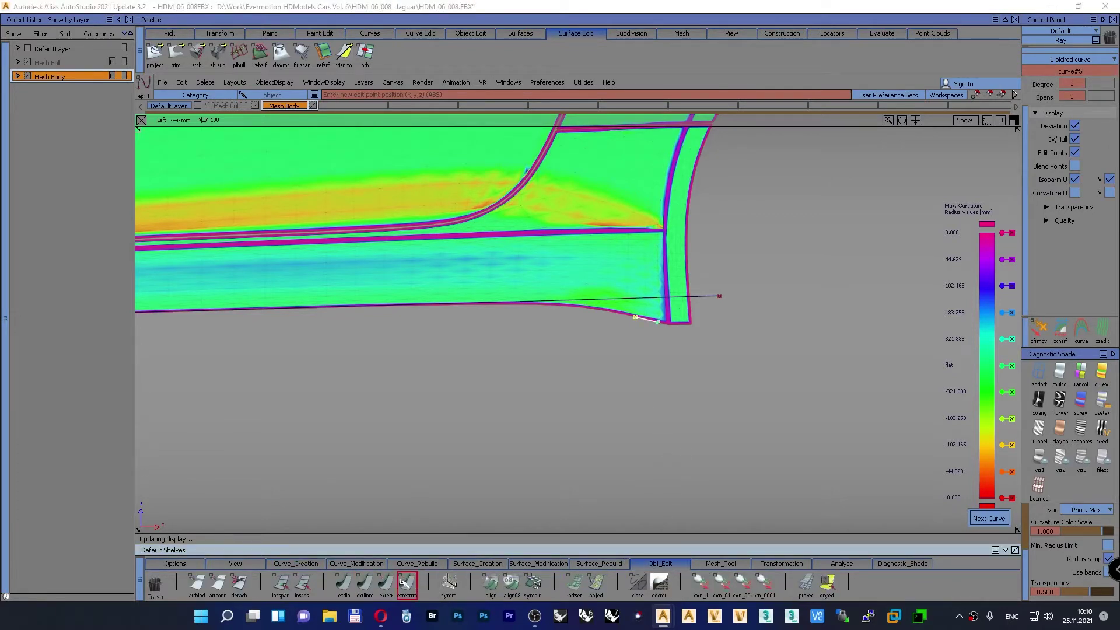
click(657, 321)
drag(657, 321, 782, 364)
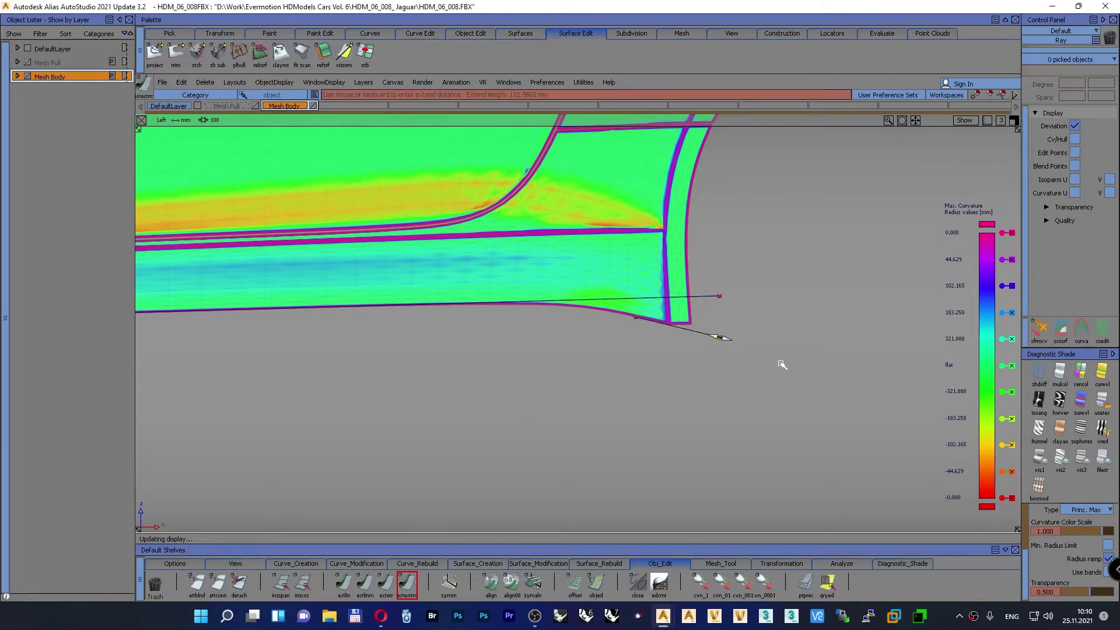
drag(624, 318, 367, 230)
ctrl+shift+drag(517, 373, 517, 344)
mouse_move(552, 350)
alt+shift+right_down()
mouse_move(432, 402)
mouse_move(471, 395)
mouse_move(538, 353)
alt+shift+right_up()
Step: Nudge the rear end CV of the sloping sill line slightly upward to match the sill's edge, and deselect it
ctrl+shift+drag(576, 395, 577, 422)
ctrl+shift+drag(702, 382, 723, 366)
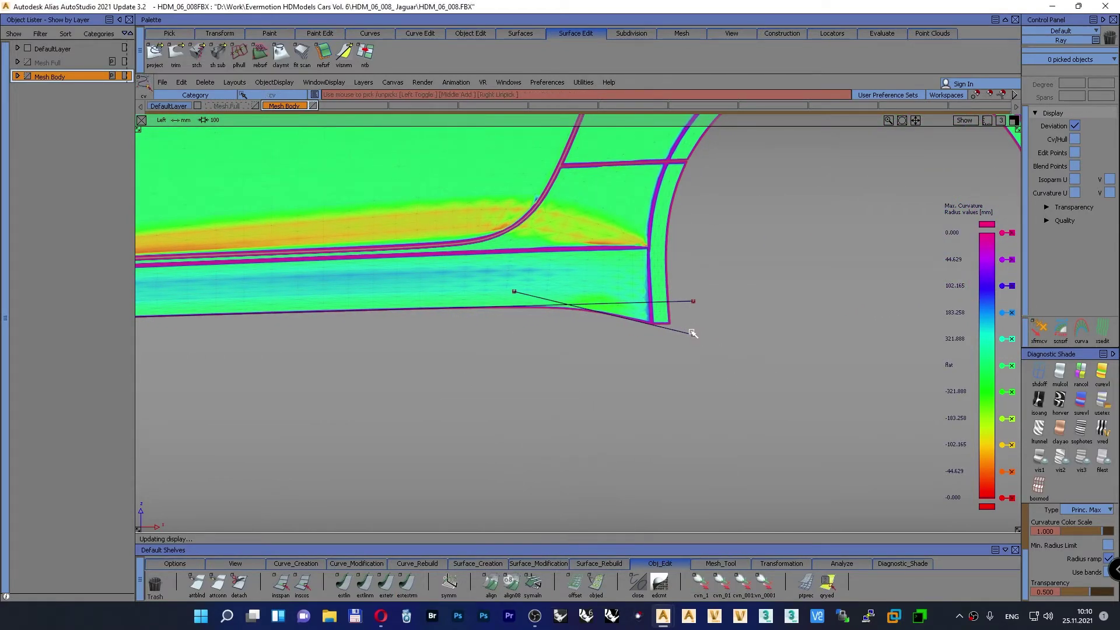
click(692, 334)
ctrl+shift+drag(774, 330, 783, 315)
right_drag(782, 315, 782, 313)
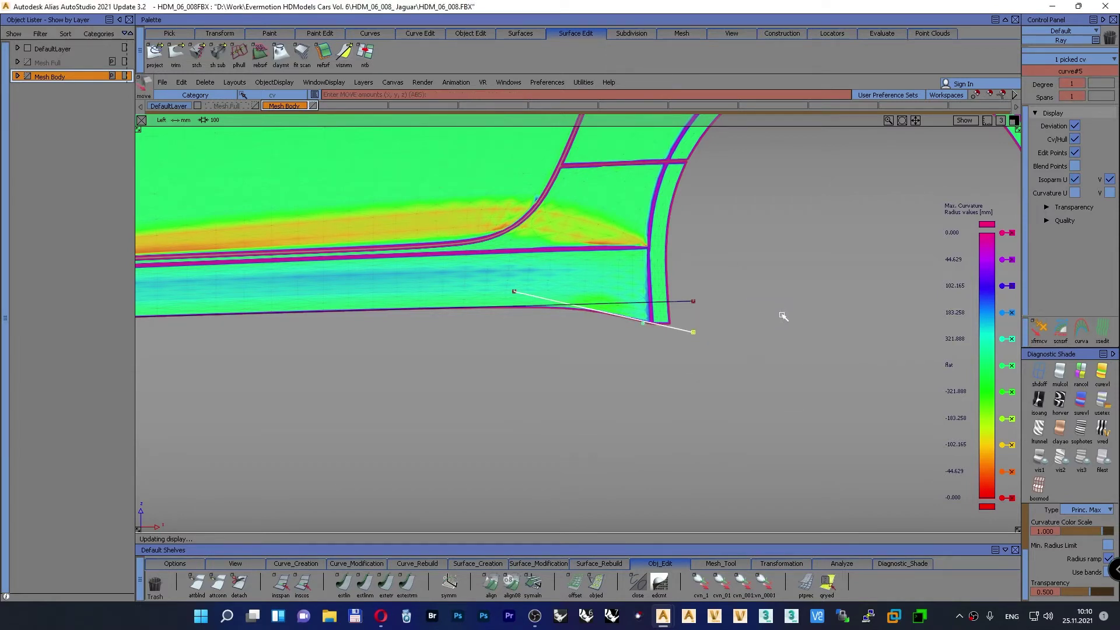
drag(783, 315, 788, 268)
Step: Draw a degree 1 edit-point curve along the rear bumper's lower crease, from behind the wheel arch to beyond the car's tail
alt+shift+right_drag(797, 287, 691, 322)
alt+shift+middle_drag(691, 321, 635, 349)
alt+shift+right_drag(682, 355, 702, 283)
alt+shift+middle_drag(702, 283, 412, 320)
alt+shift+right_drag(411, 320, 450, 282)
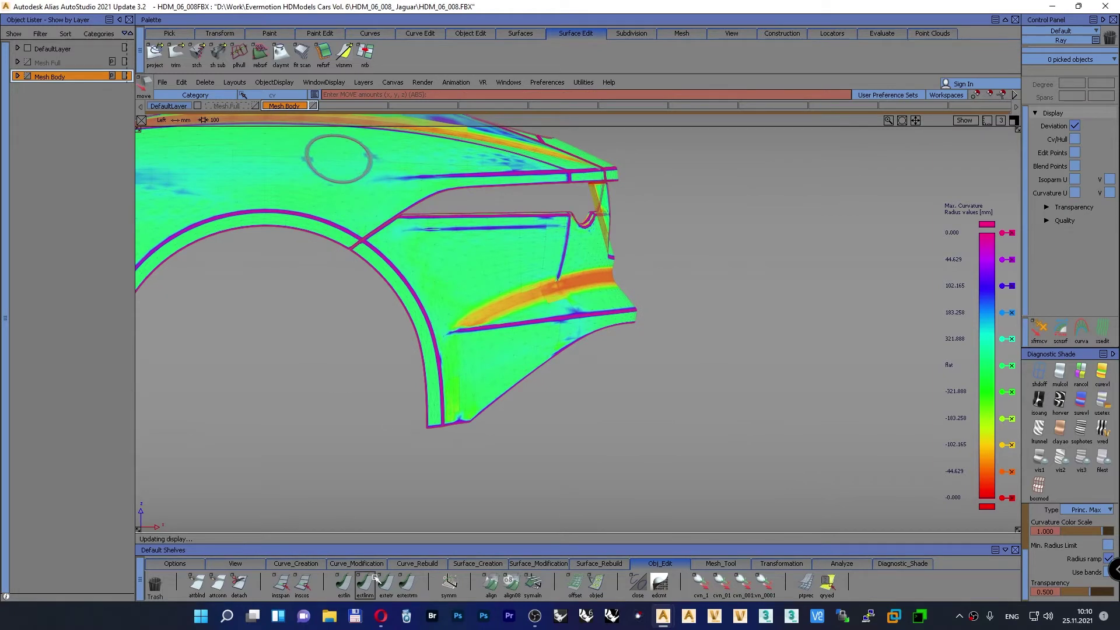
click(296, 563)
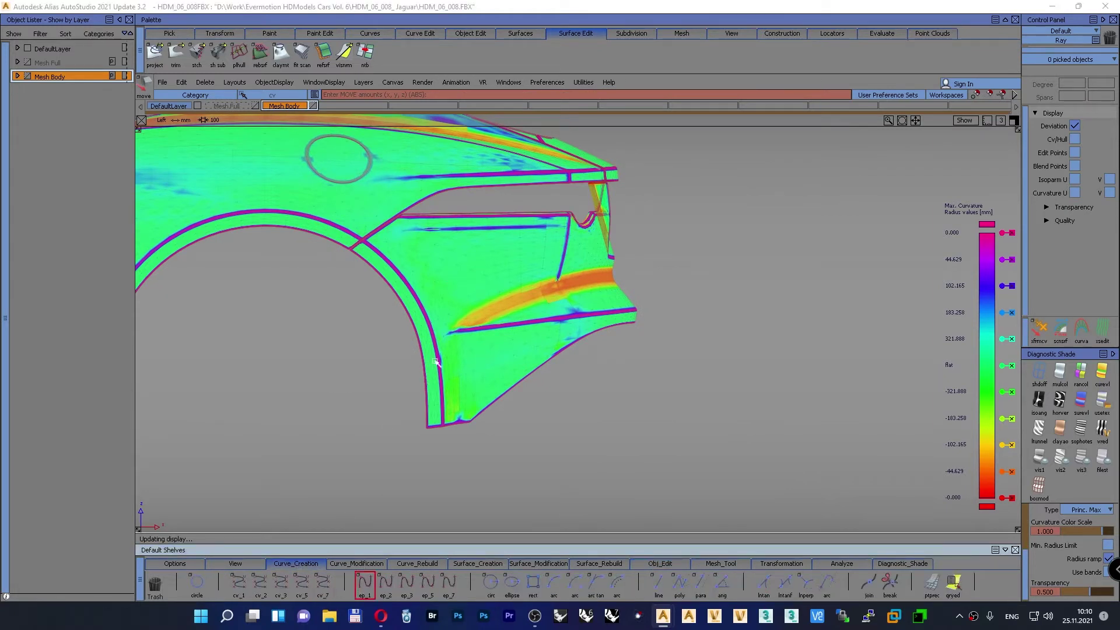
click(458, 331)
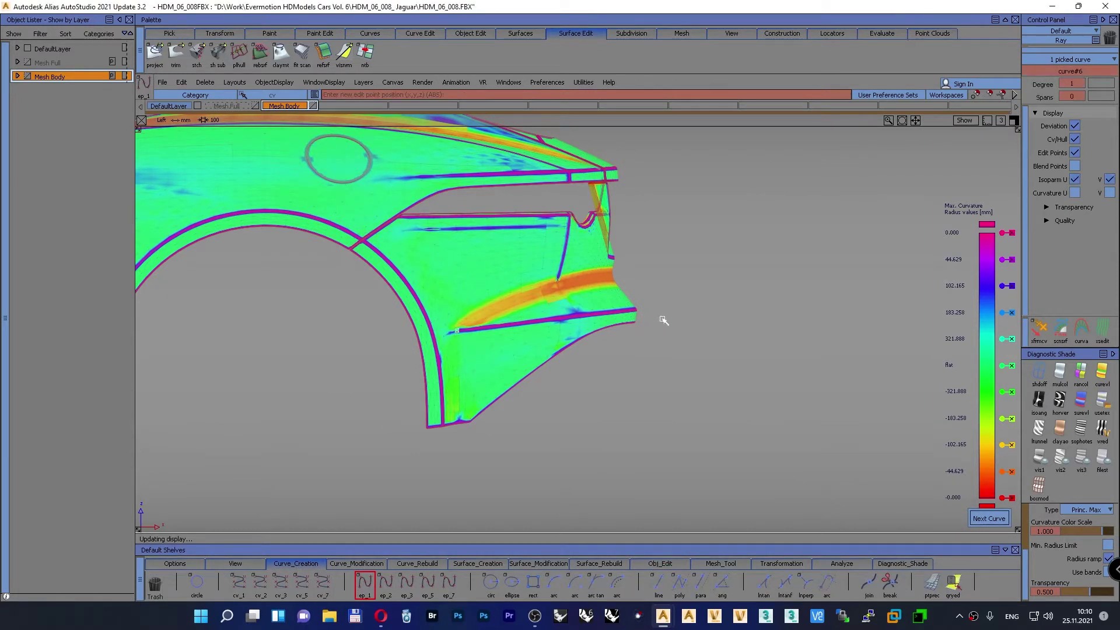
click(749, 296)
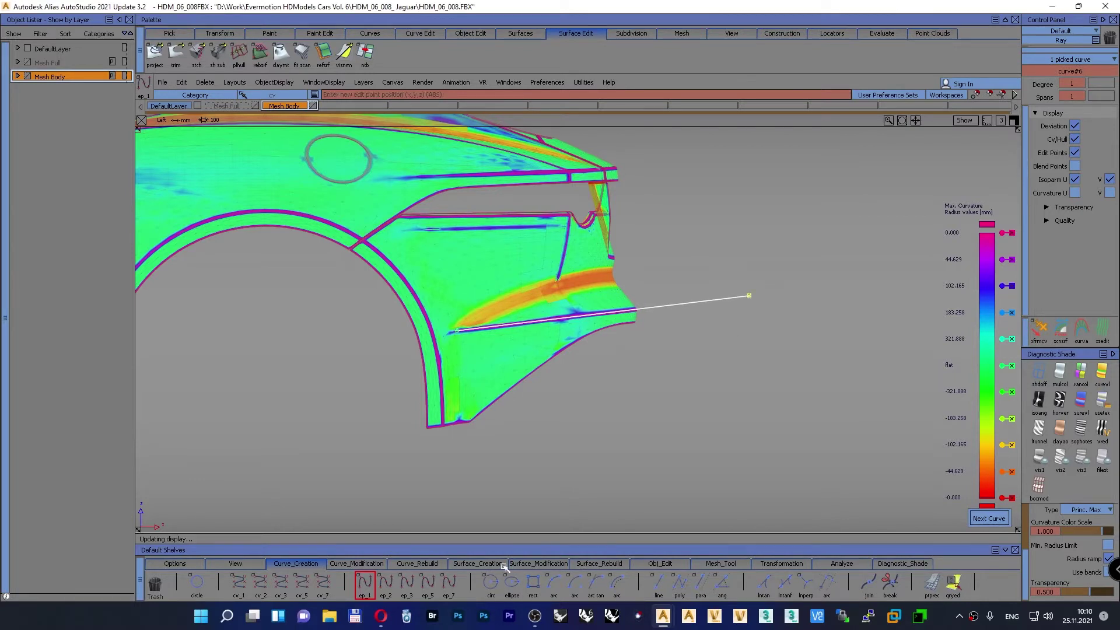
Step: Shorten the rear bumper crease line's overhang behind the tail and extend its front end past the wheel arch edge
click(636, 564)
click(408, 581)
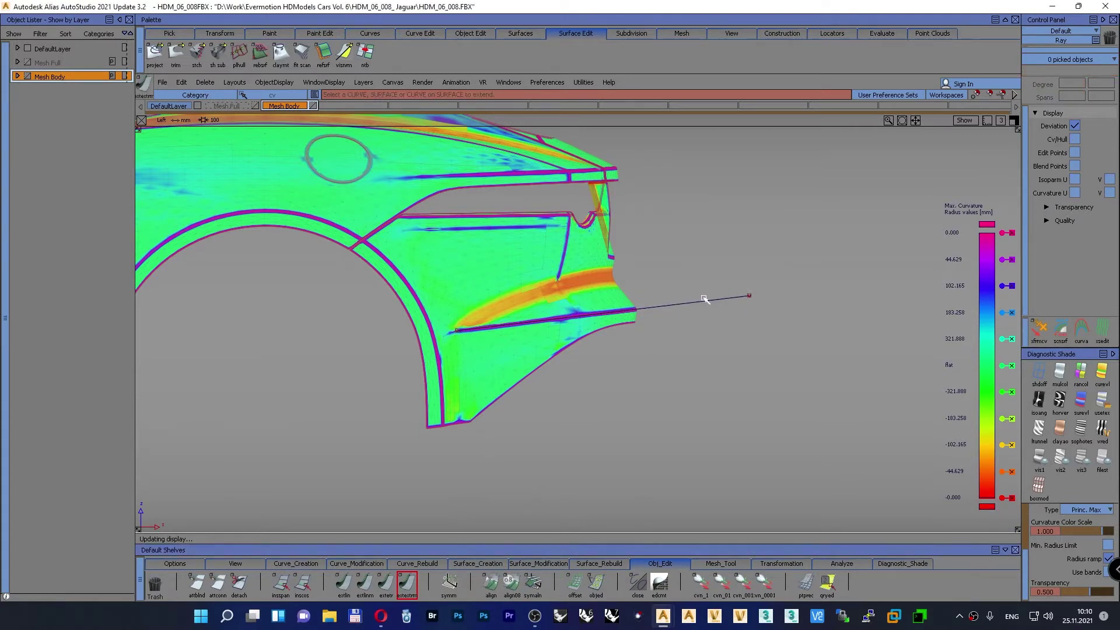
drag(744, 296, 663, 305)
drag(457, 330, 320, 340)
ctrl+shift+drag(790, 275, 803, 233)
Step: Draw a degree 1 edit-point curve along the straight diagonal part of the rear bumper's lower edge
alt+shift+right_drag(779, 270, 760, 289)
alt+shift+middle_drag(651, 341, 807, 361)
alt+shift+right_drag(807, 361, 609, 382)
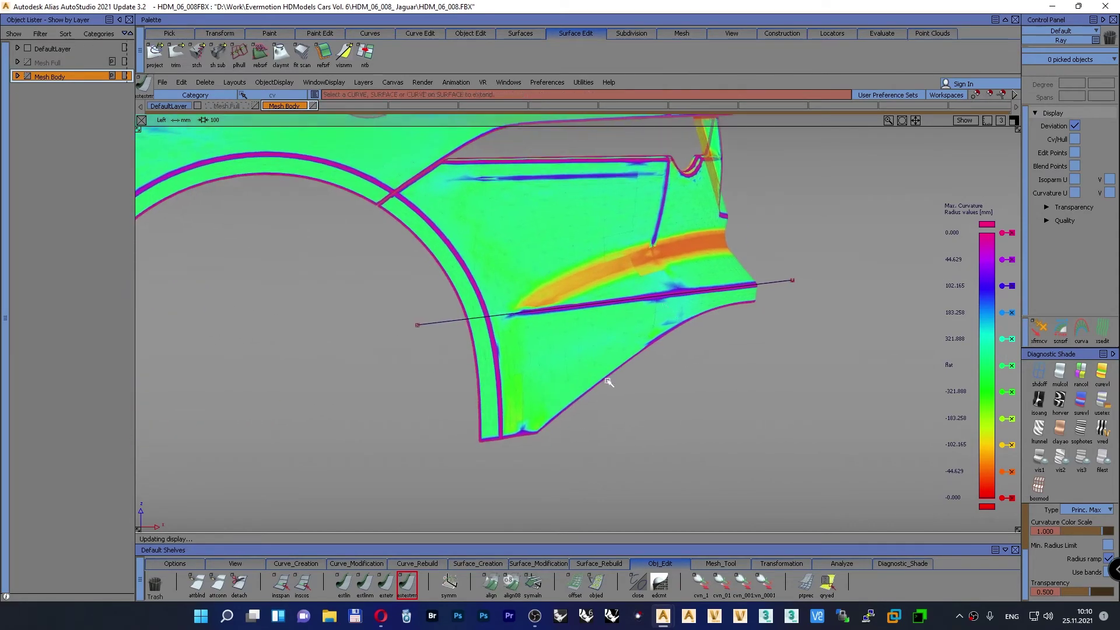
click(295, 563)
click(364, 582)
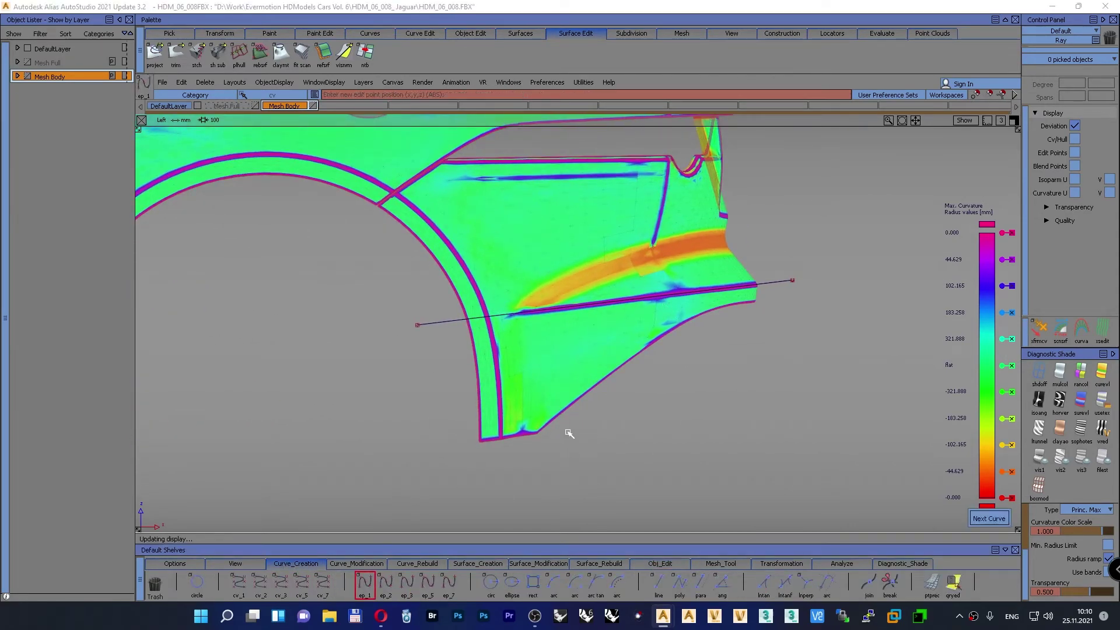
click(556, 417)
click(600, 382)
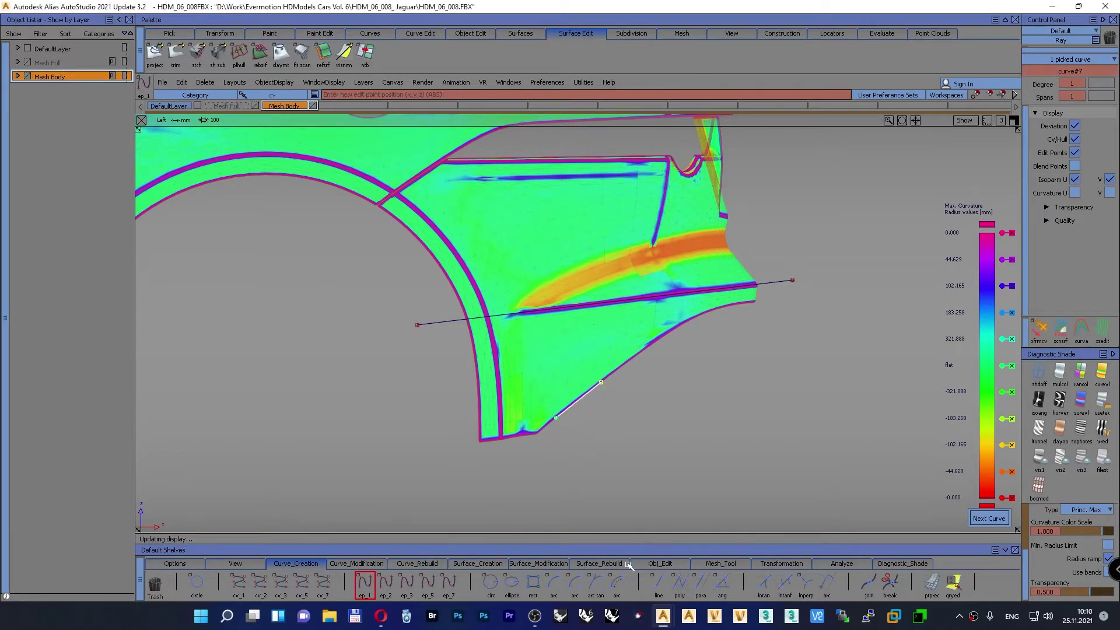
Step: Extend the diagonal bumper line upward toward the crease line and downward past the bumper's lower corner
click(647, 563)
click(407, 582)
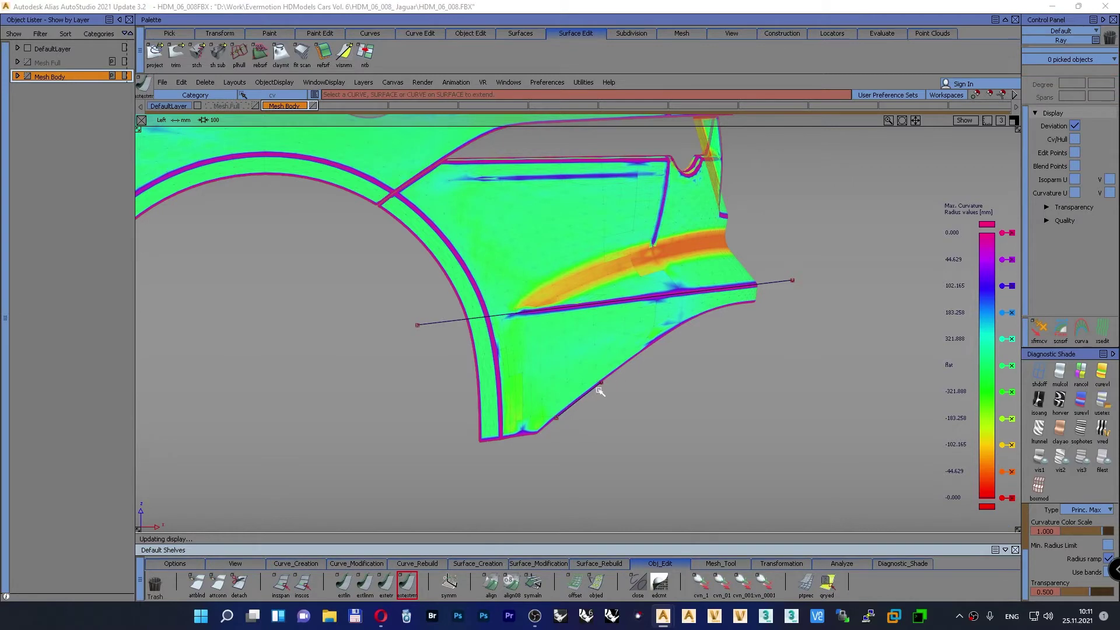
drag(594, 391, 841, 247)
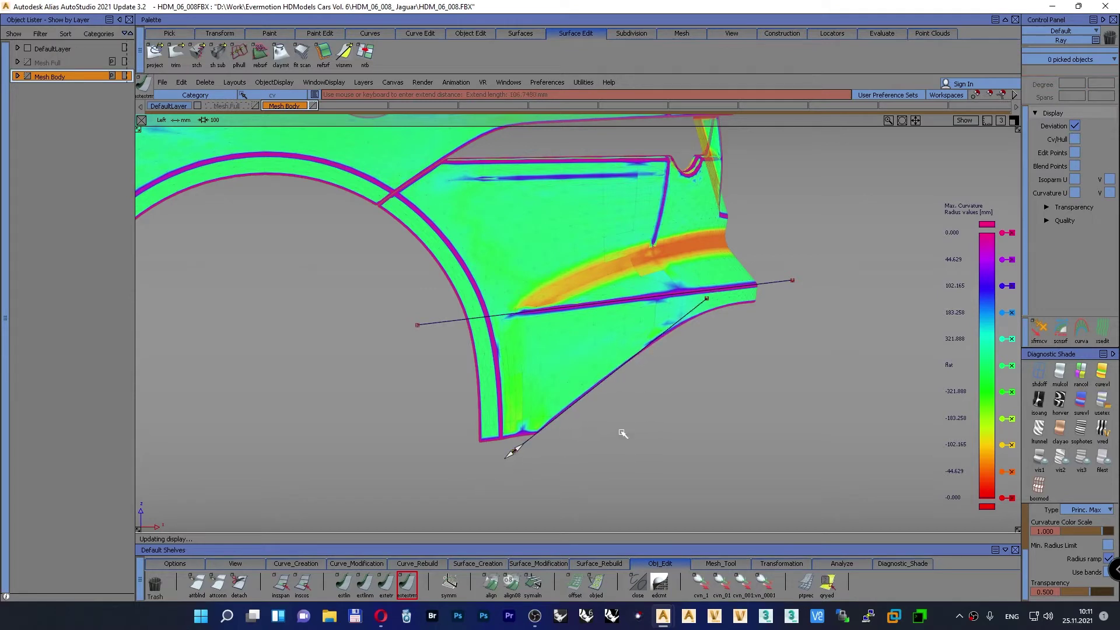
Step: Nudge the whole diagonal line slightly to match the rear bumper's lower edge, and deselect it
ctrl+shift+drag(678, 418, 723, 425)
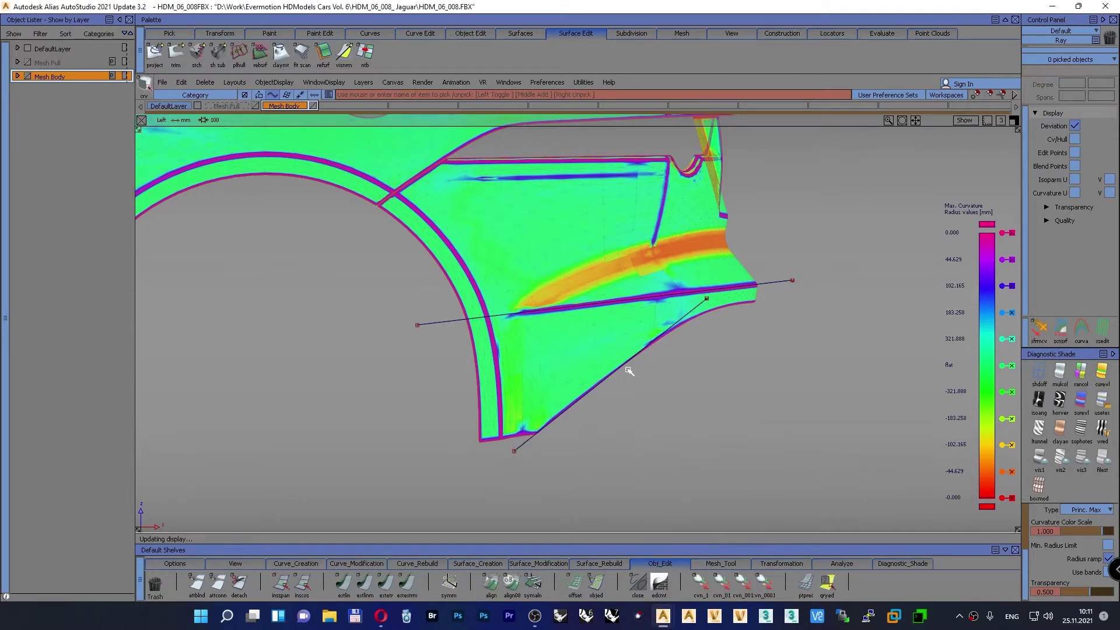
click(623, 365)
ctrl+shift+middle_drag(674, 389, 675, 358)
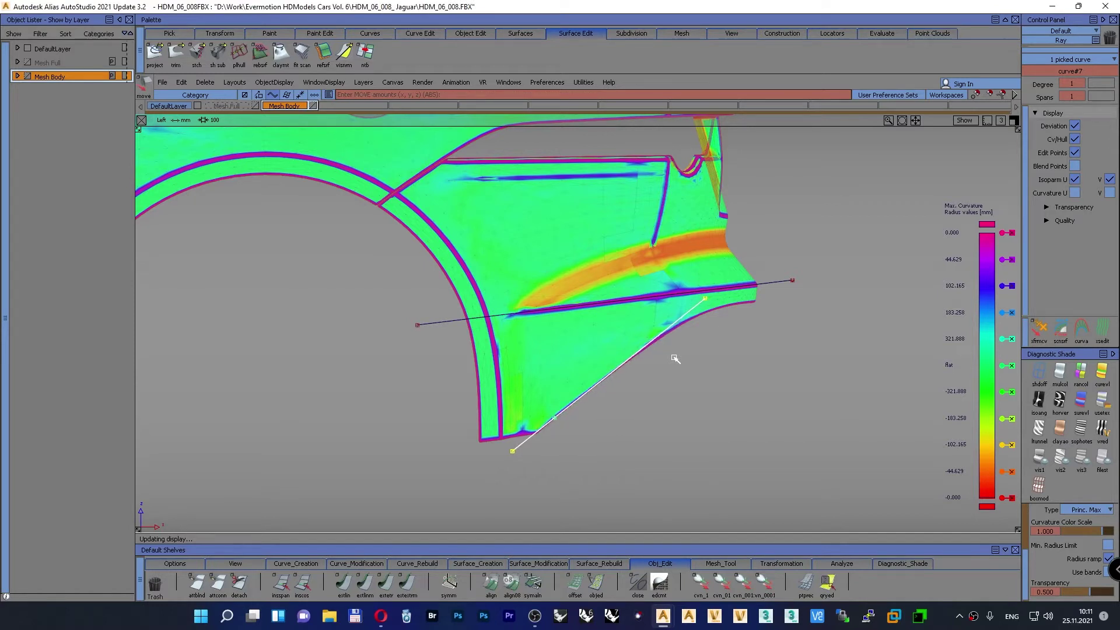
ctrl+shift+drag(679, 389, 698, 363)
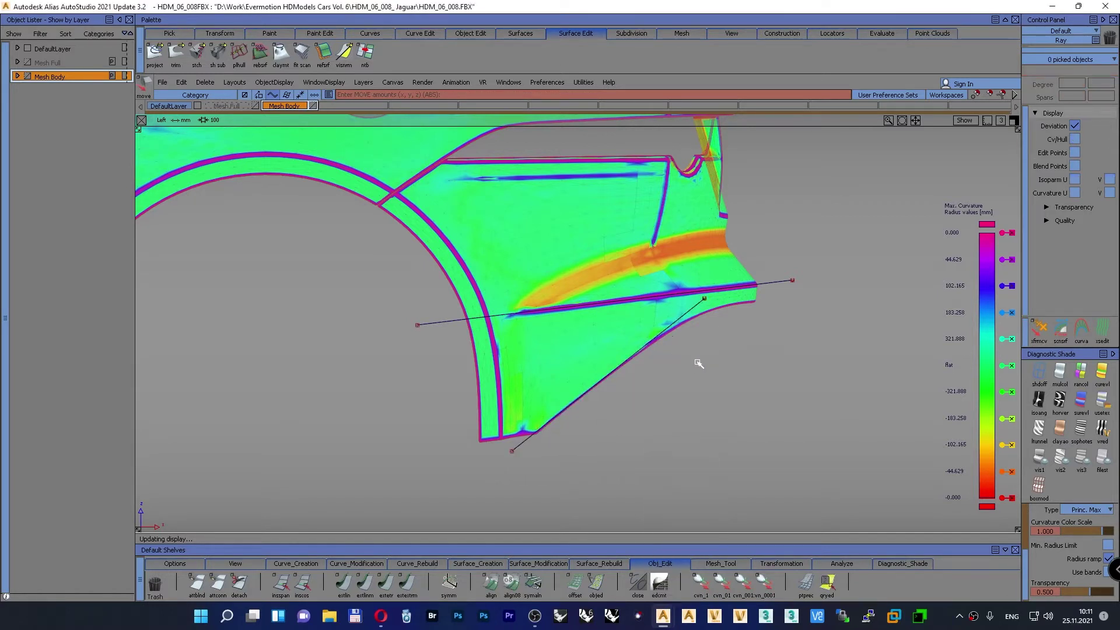
Step: Draw a short degree 1 edit-point curve along the nearly straight rear tip of the bumper's lower edge
click(298, 563)
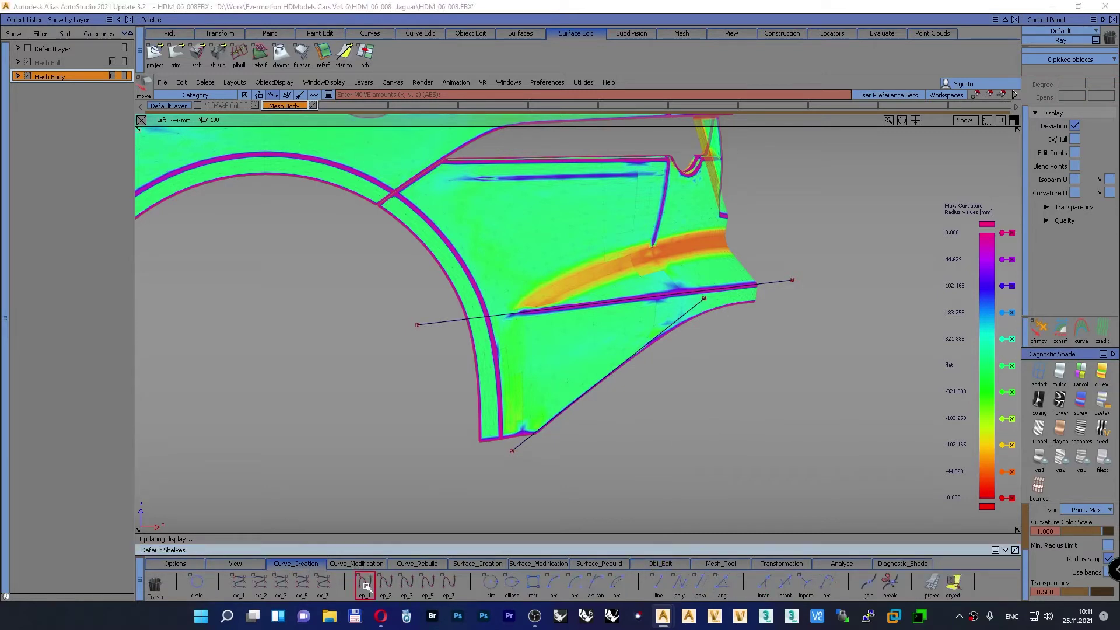
click(364, 582)
click(749, 301)
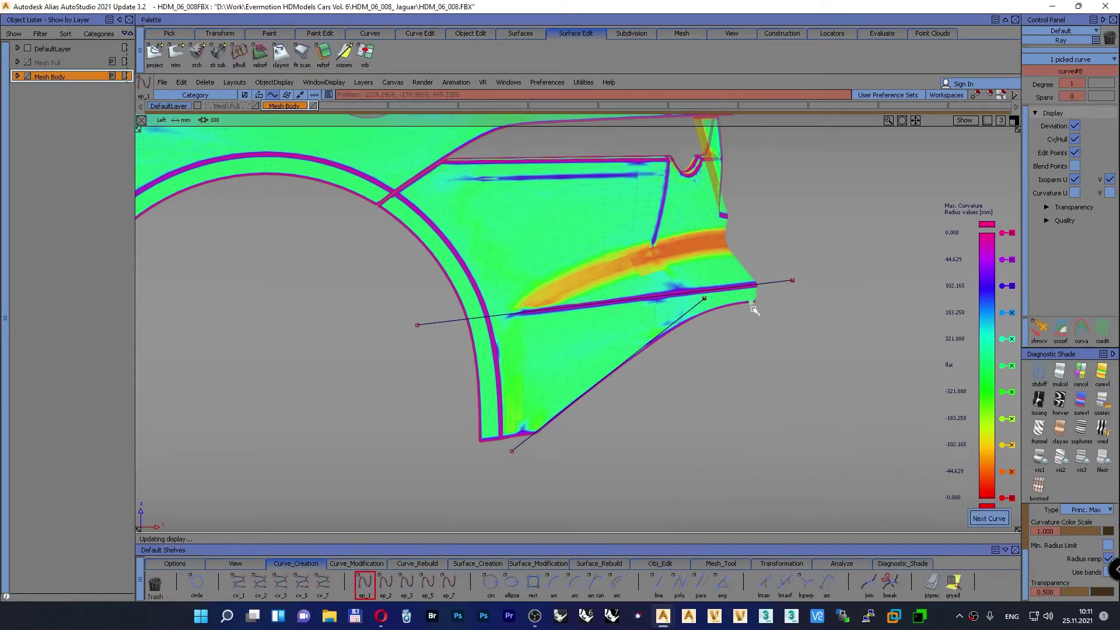
click(741, 304)
Step: Extend the short bumper tip line rearward past the tail and forward to the upper end of the diagonal line
click(640, 562)
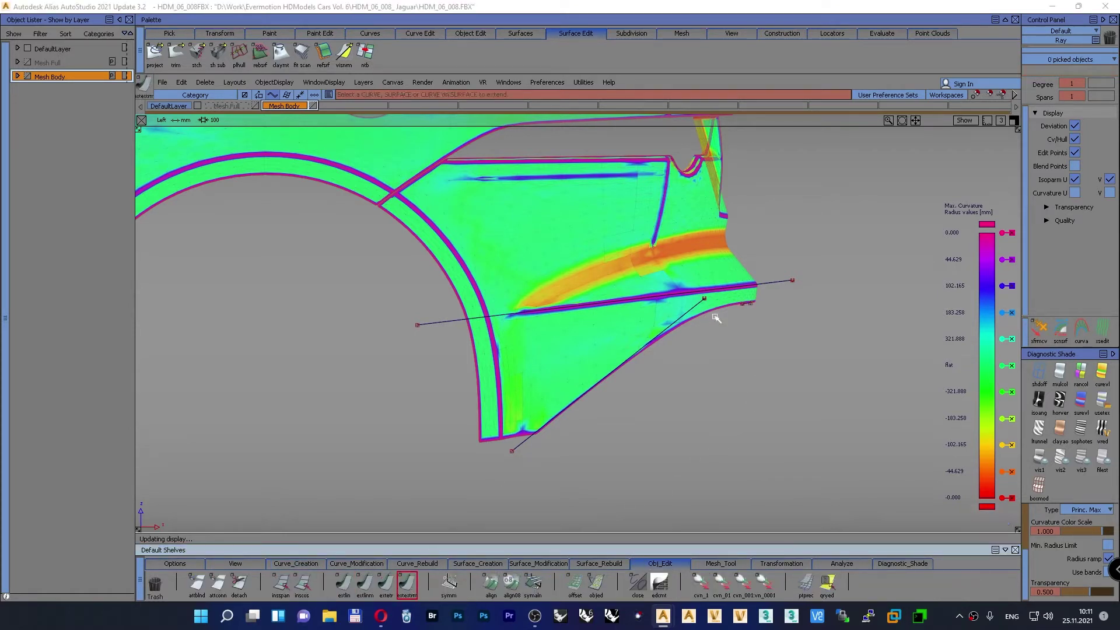
click(748, 304)
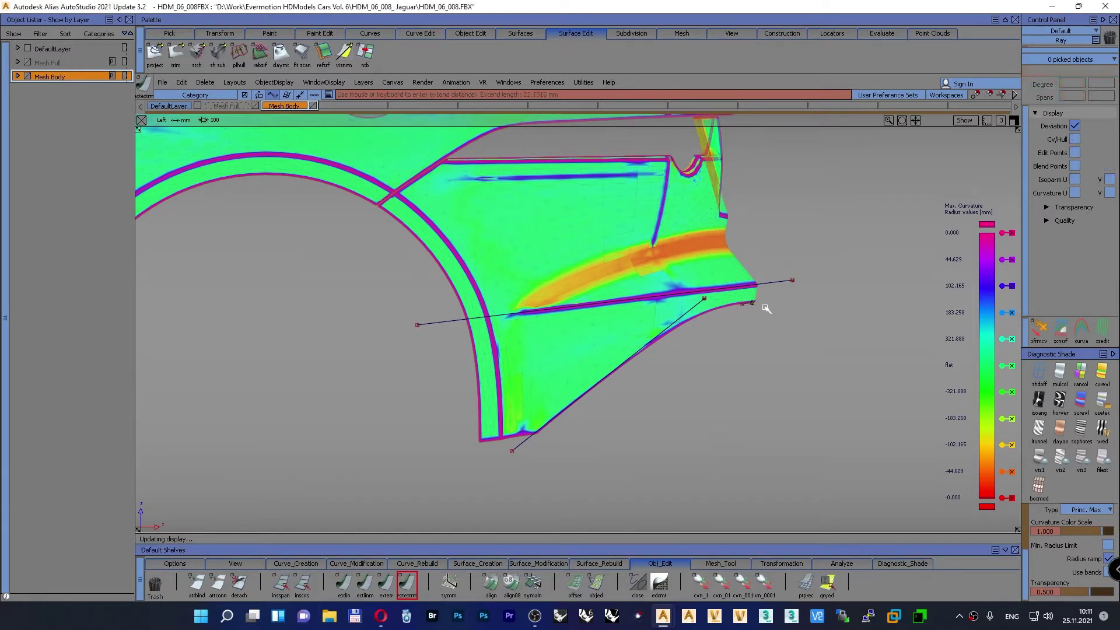
drag(754, 299, 962, 293)
drag(745, 305, 407, 365)
drag(723, 313, 677, 300)
Step: Show the grid and flatten the CVs of all the lines onto the car's centreline in the top view, and deselect them
key(F8)
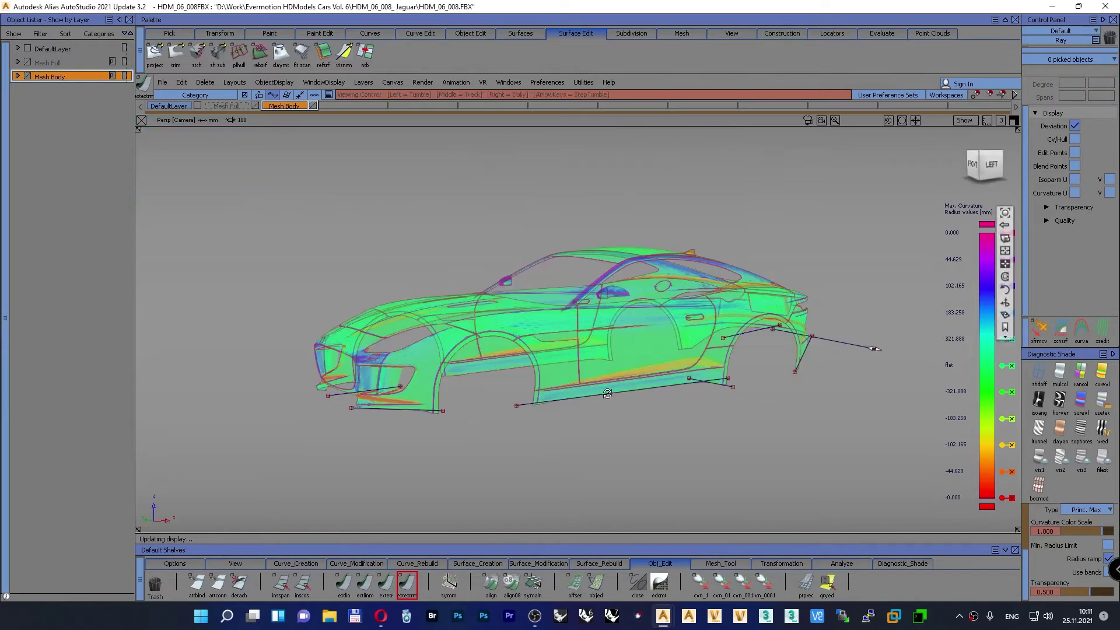
mouse_move(770, 405)
alt+shift+mouse_down()
mouse_move(883, 384)
mouse_move(760, 368)
mouse_move(758, 409)
alt+shift+mouse_up()
ctrl+shift+drag(780, 306, 781, 284)
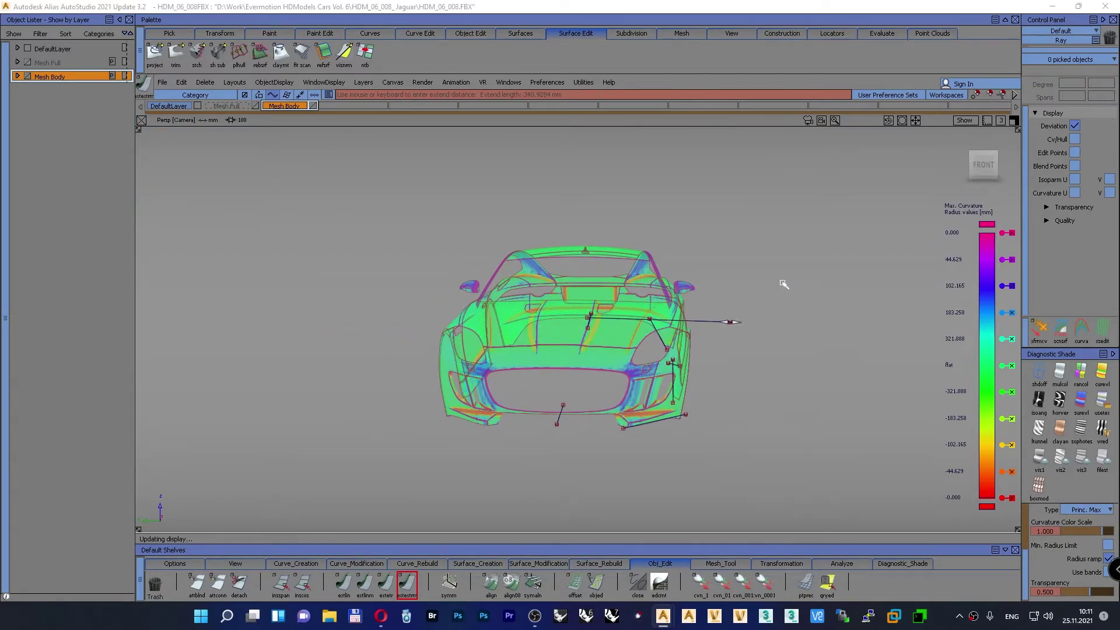
key(F5)
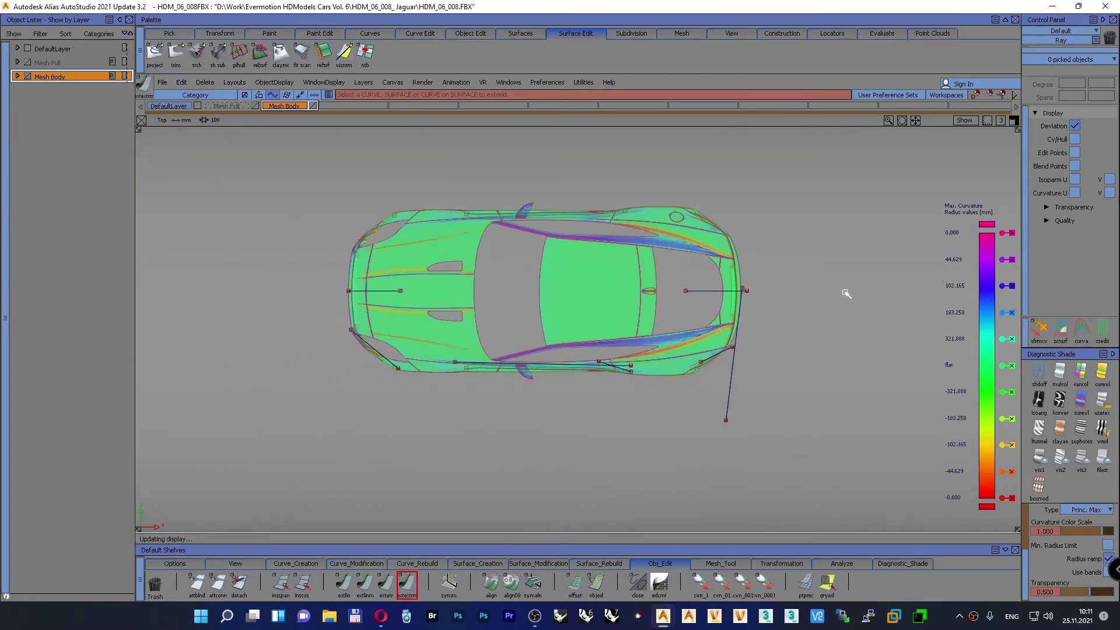
ctrl+shift+drag(842, 279, 887, 293)
drag(238, 278, 887, 498)
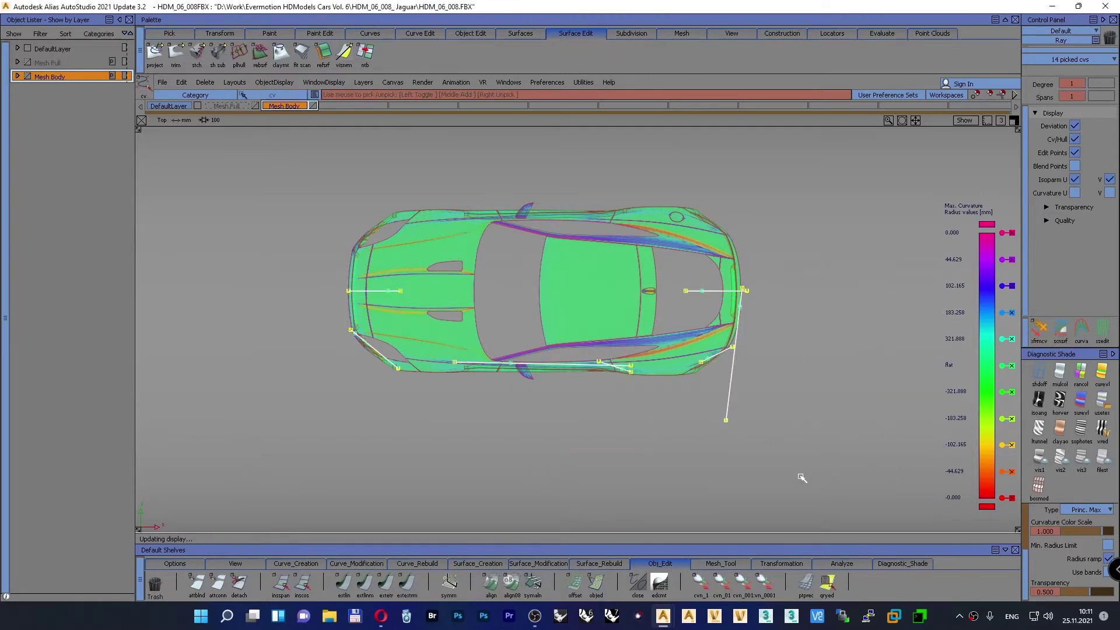
ctrl+shift+drag(833, 288, 834, 261)
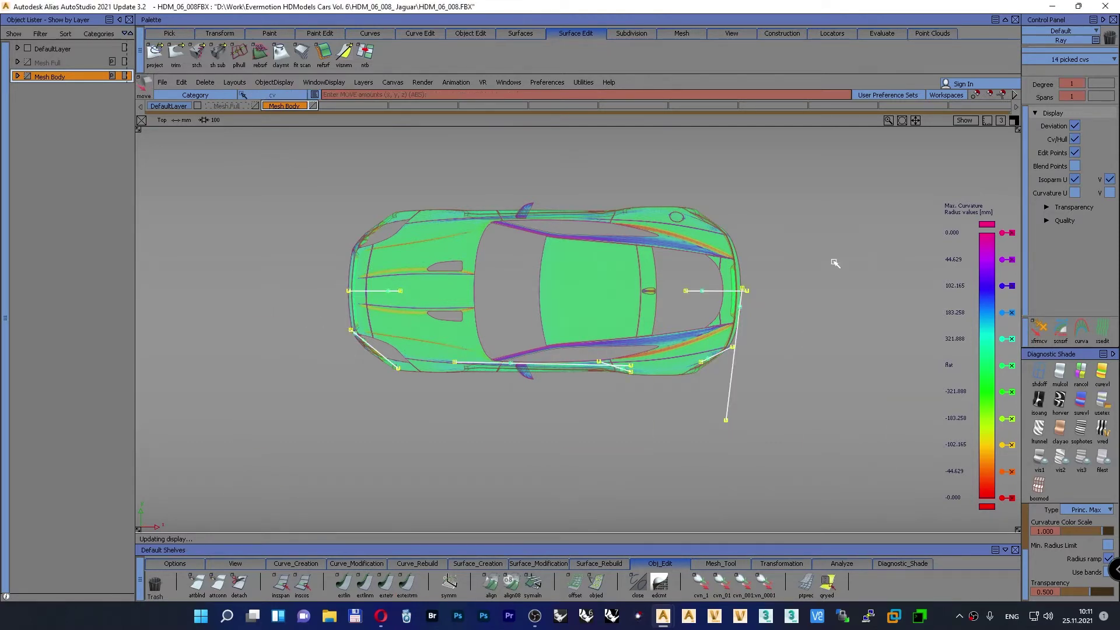
click(975, 122)
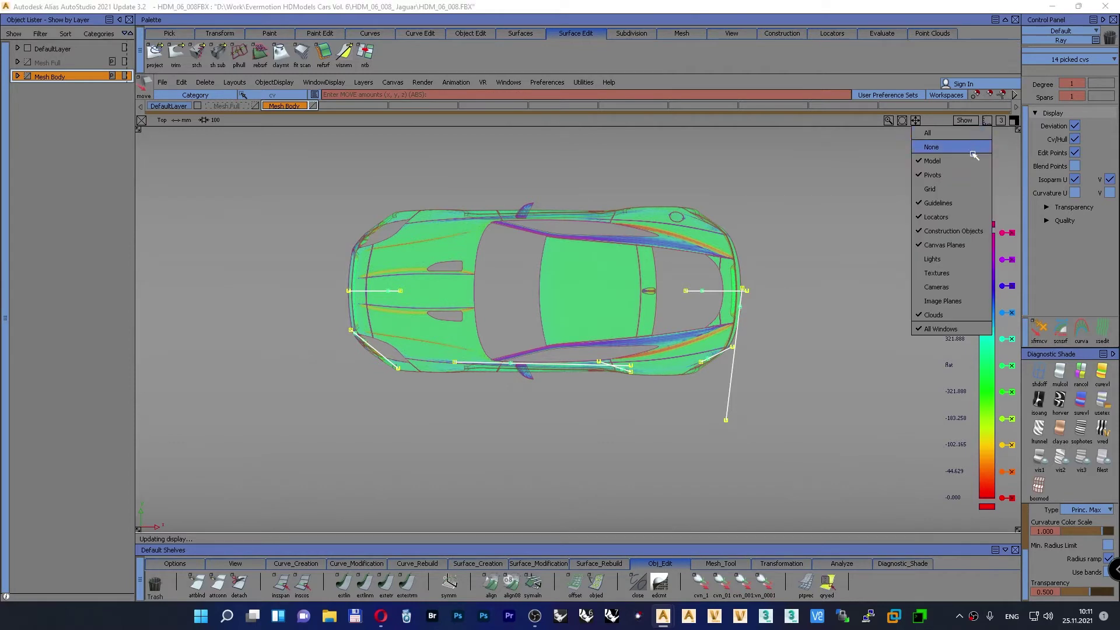
click(958, 192)
right_drag(810, 326, 812, 292)
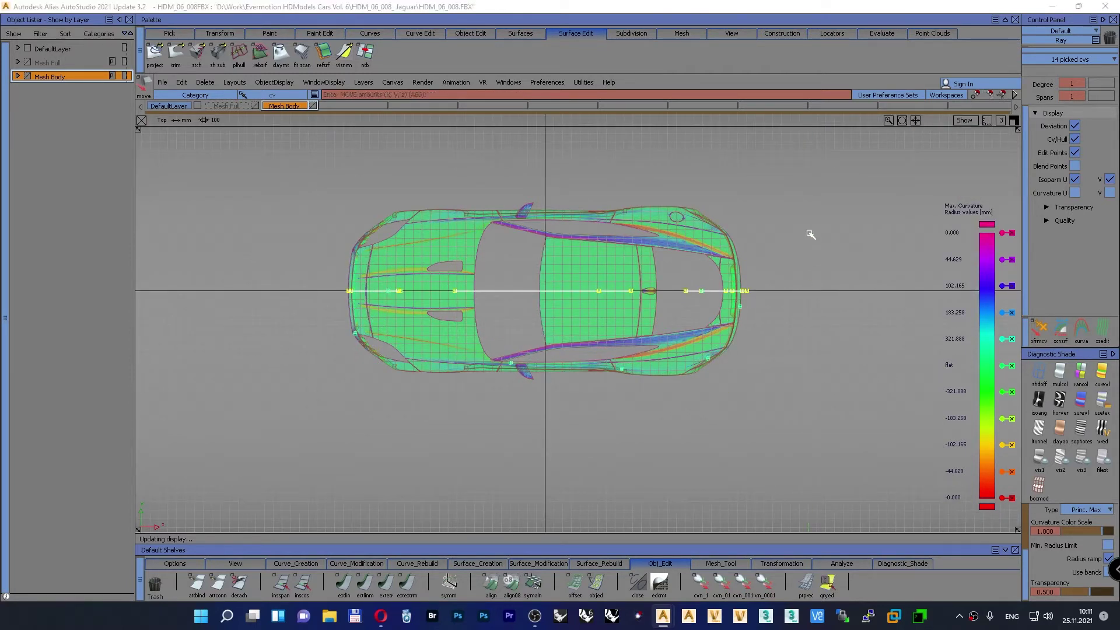
ctrl+shift+drag(809, 233, 812, 207)
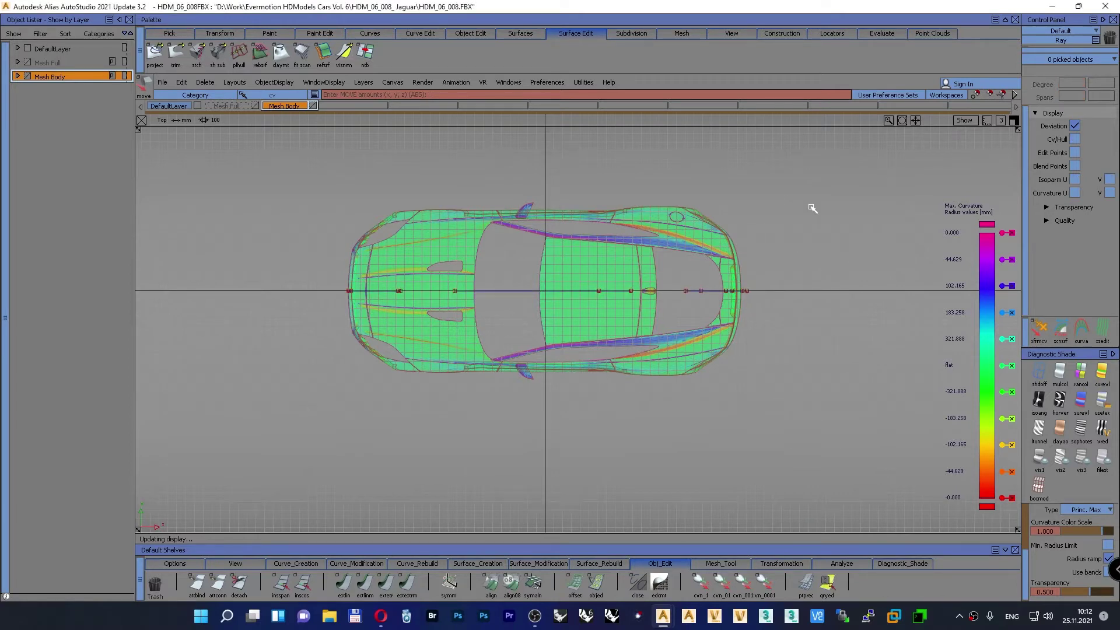
Step: In the side view, draw a degree 1 edit-point curve along the straight lower edge of the tail-light opening
key(F6)
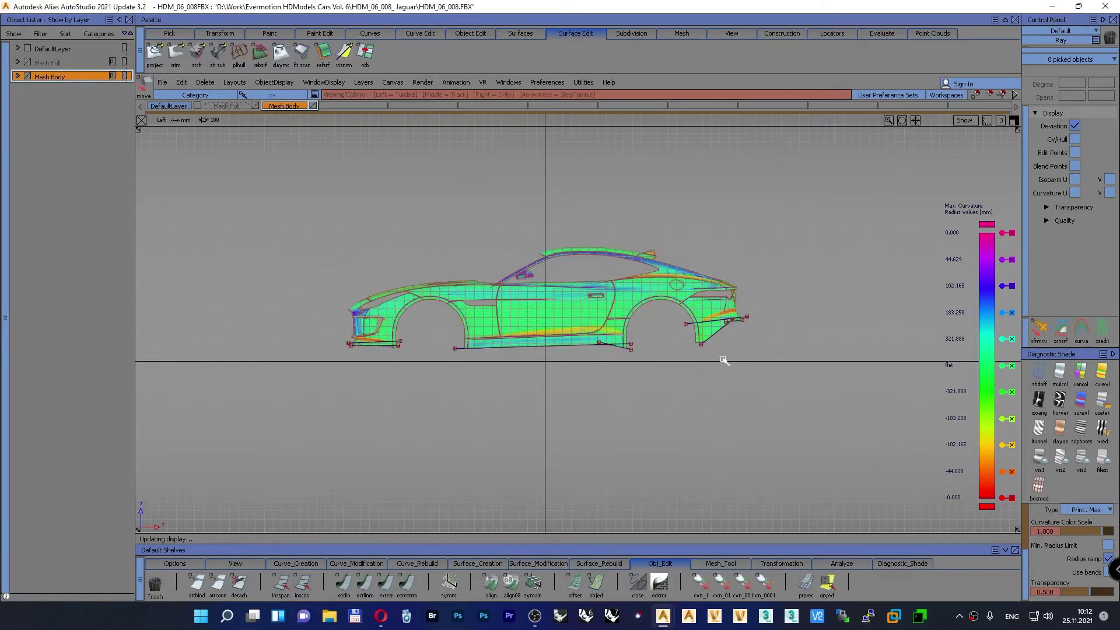
alt+shift+right_drag(723, 361, 749, 254)
alt+shift+middle_drag(743, 277, 606, 289)
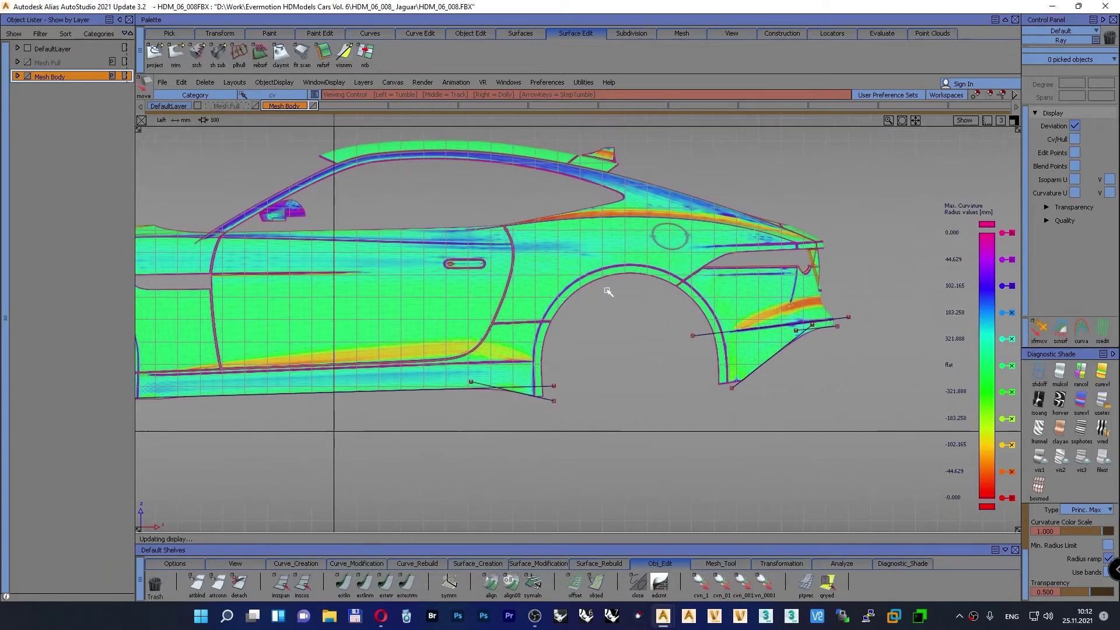
alt+shift+right_drag(763, 362, 769, 306)
alt+shift+middle_drag(765, 304, 684, 344)
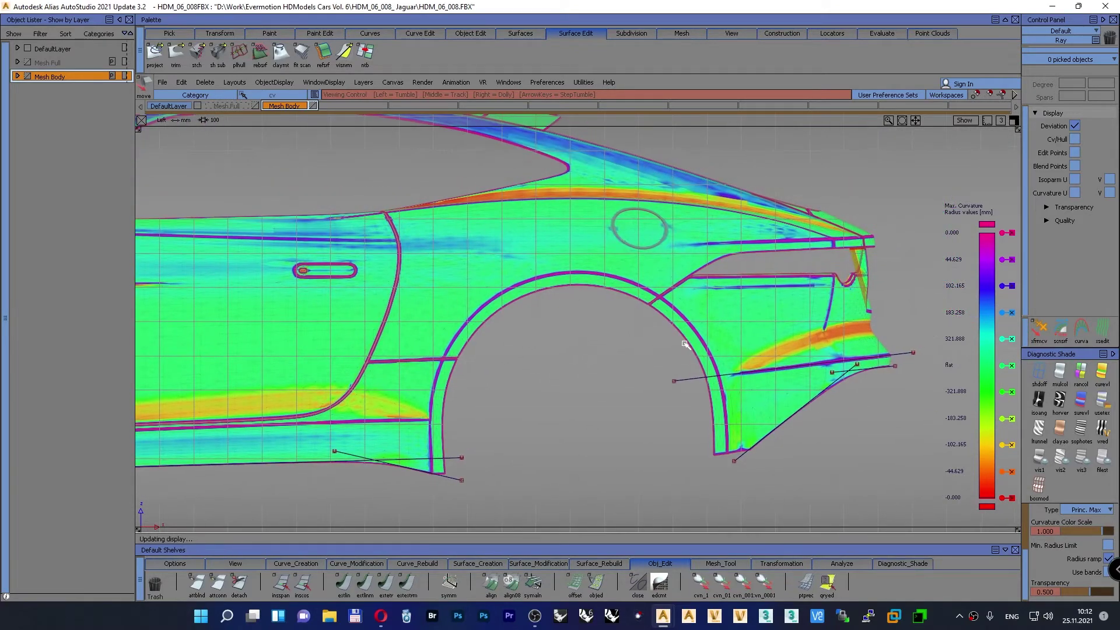
alt+shift+middle_drag(636, 298, 562, 301)
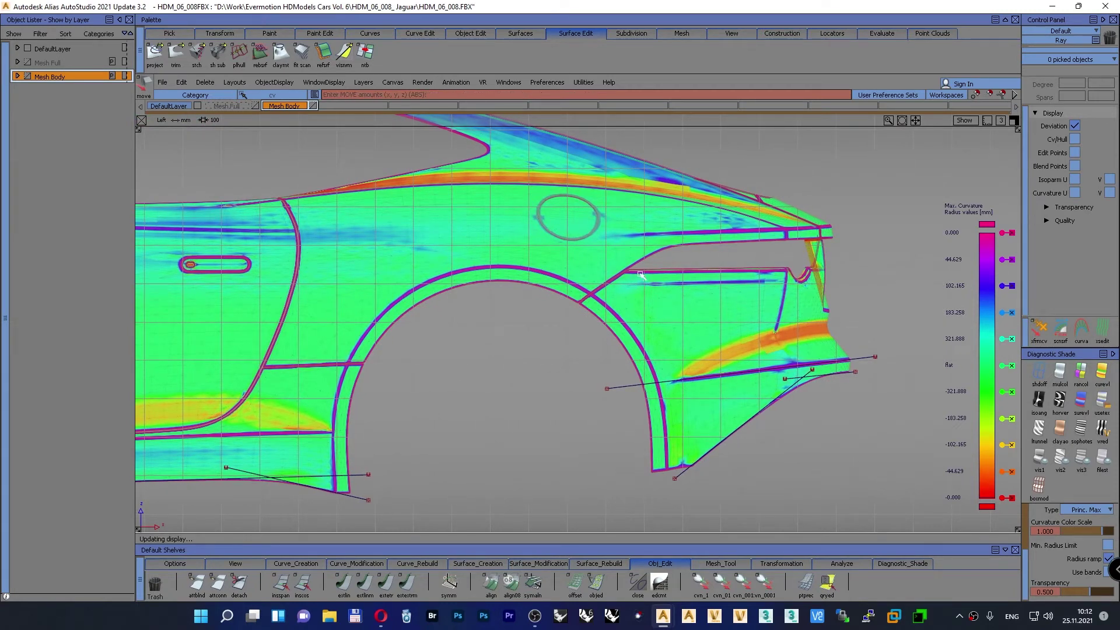
click(315, 564)
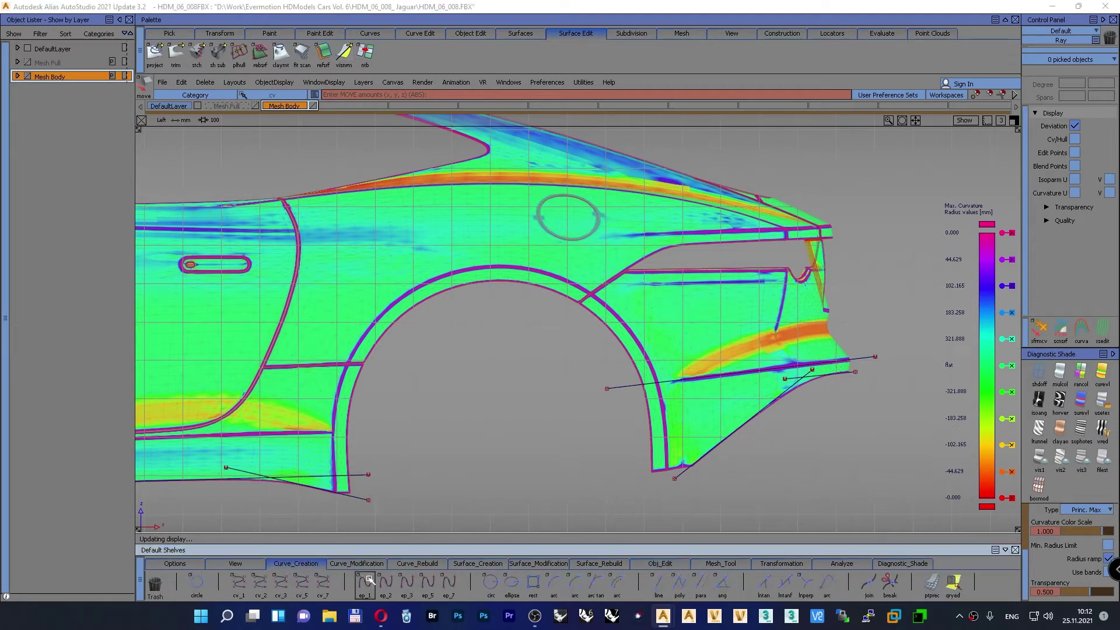
click(649, 275)
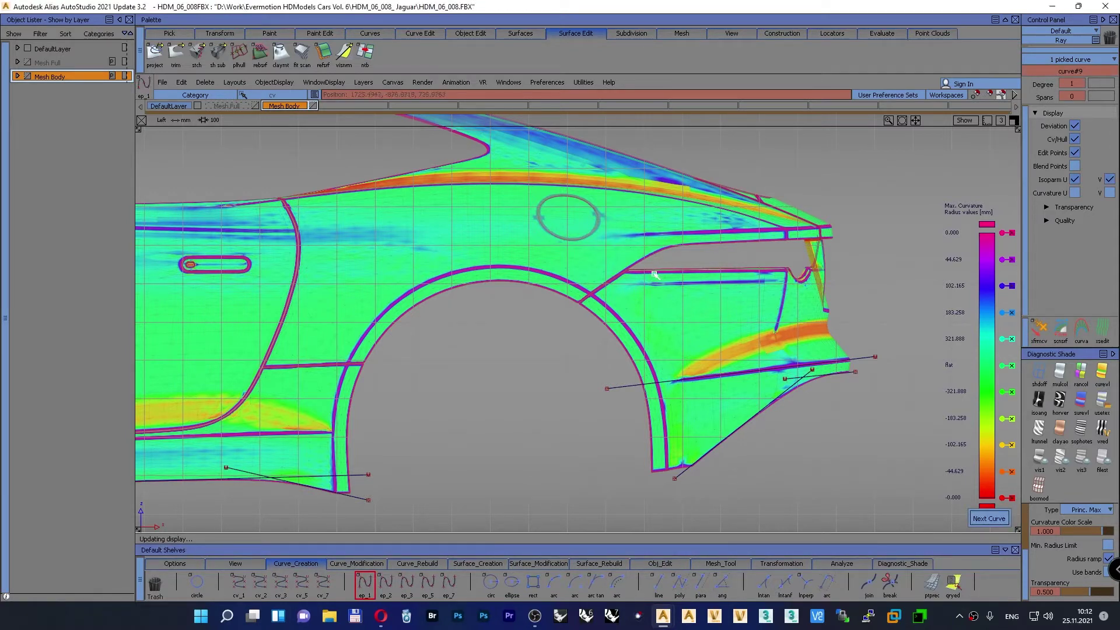
click(738, 271)
drag(740, 271, 739, 273)
Step: Extend the tail-light opening line rearward past the tail and forward beyond the opening's front corner over the rear fender
click(659, 564)
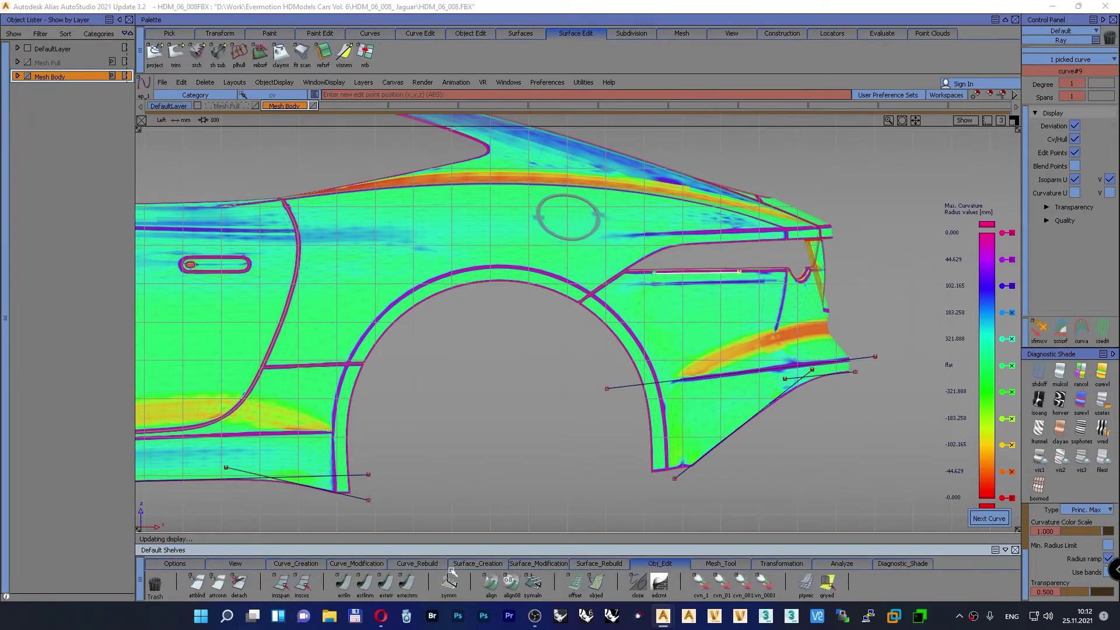
click(407, 581)
click(738, 272)
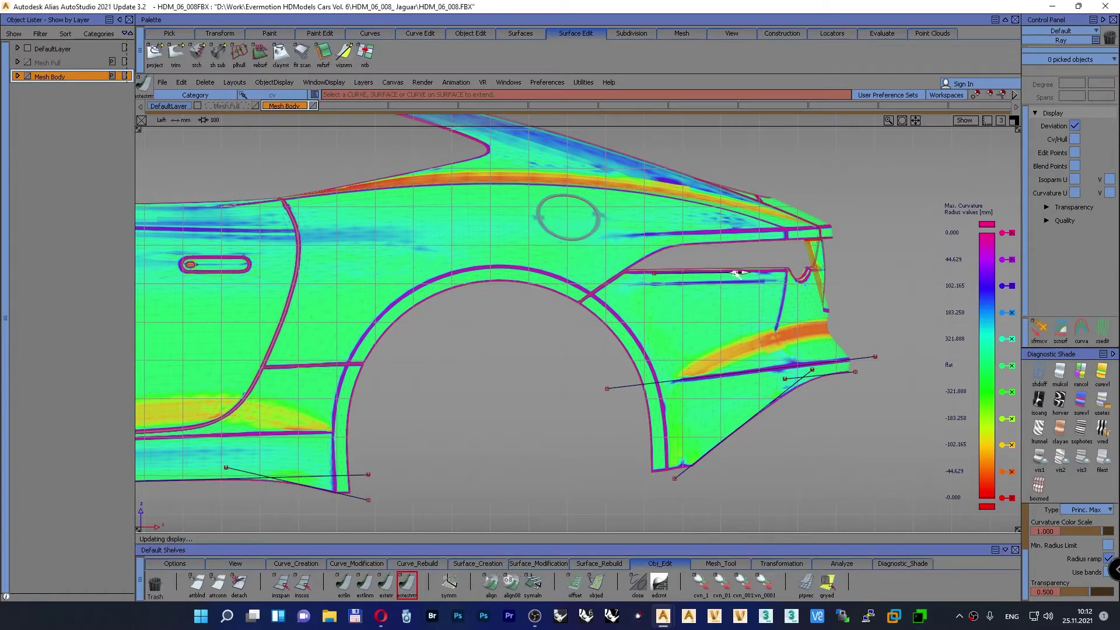
drag(660, 274, 512, 277)
alt+shift+right_drag(594, 328, 706, 238)
alt+shift+middle_drag(706, 238, 518, 261)
alt+shift+right_drag(613, 317, 622, 297)
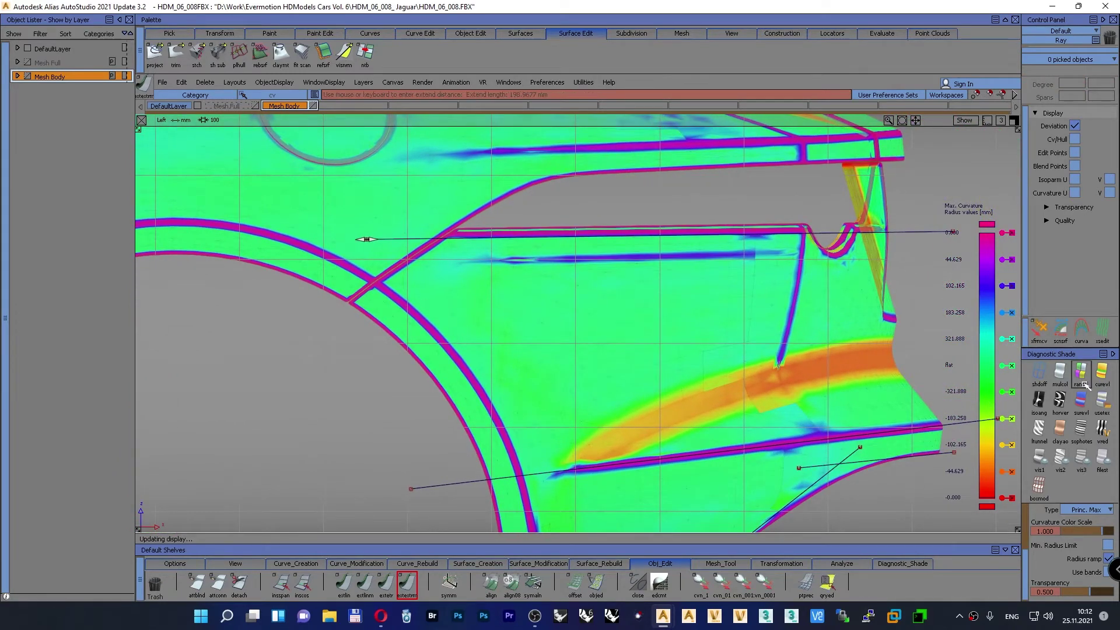
Step: Under smooth diagnostic shading, nudge the line up to the tail-light opening's lower edge, then deselect it and restore the curvature shading
click(1100, 404)
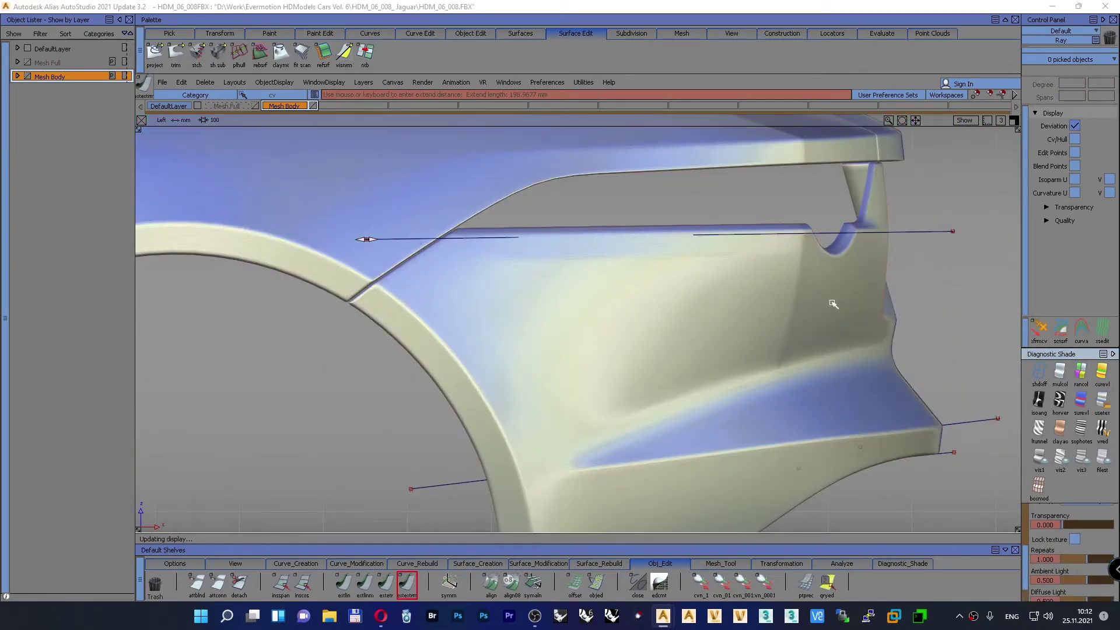
ctrl+shift+drag(948, 268, 918, 246)
click(905, 234)
key(Up)
key(Up)
key(Up)
key(Up)
key(Up)
key(Up)
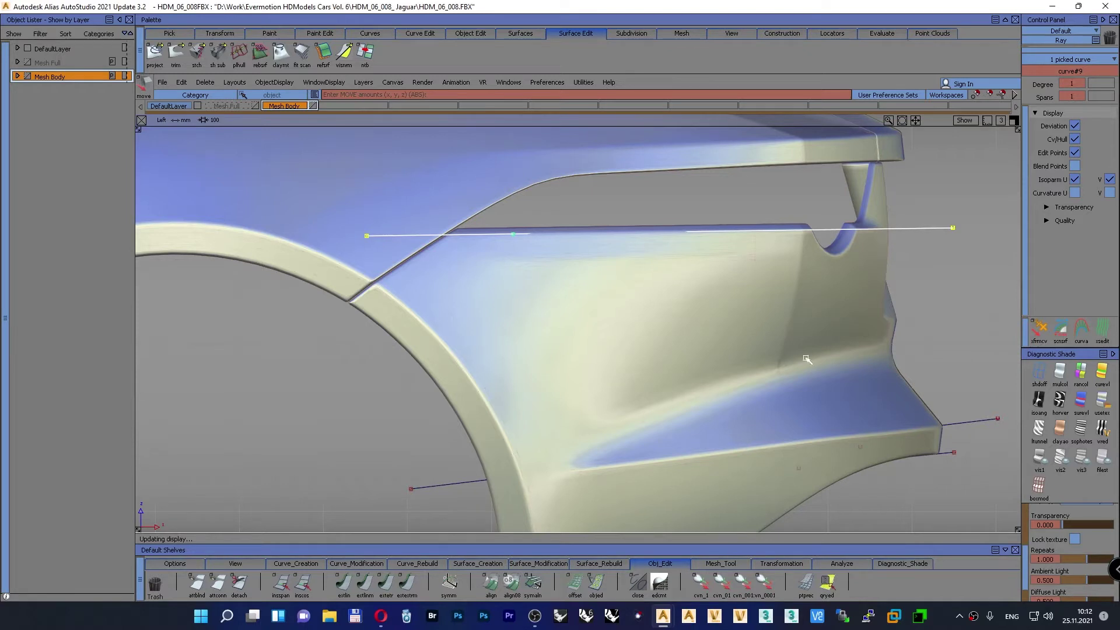
ctrl+shift+drag(949, 307, 949, 280)
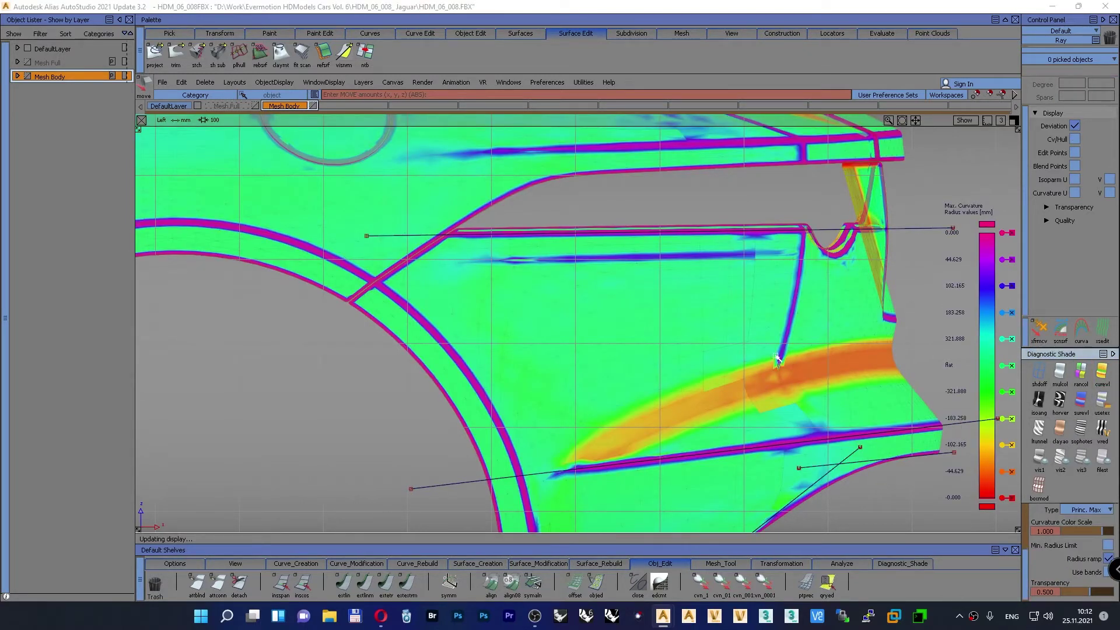
Step: Draw a degree 1 edit-point curve along the crease above the tail-light opening, from the panel gap to just past the tail
key(alt+shift)
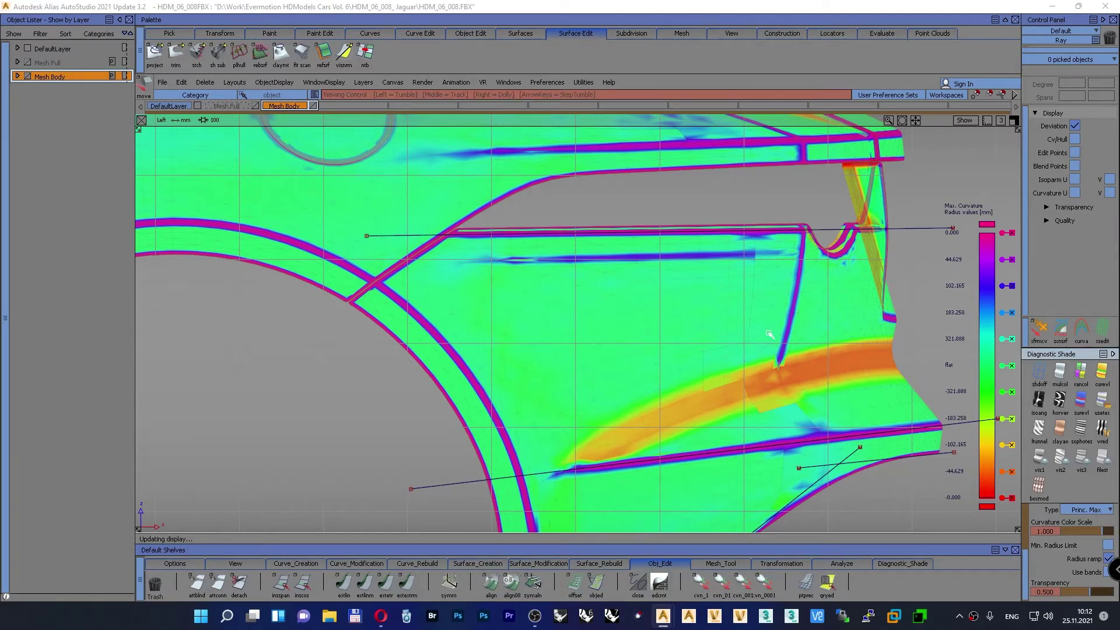
alt+shift+right_drag(769, 333, 696, 350)
alt+shift+middle_drag(628, 331, 724, 365)
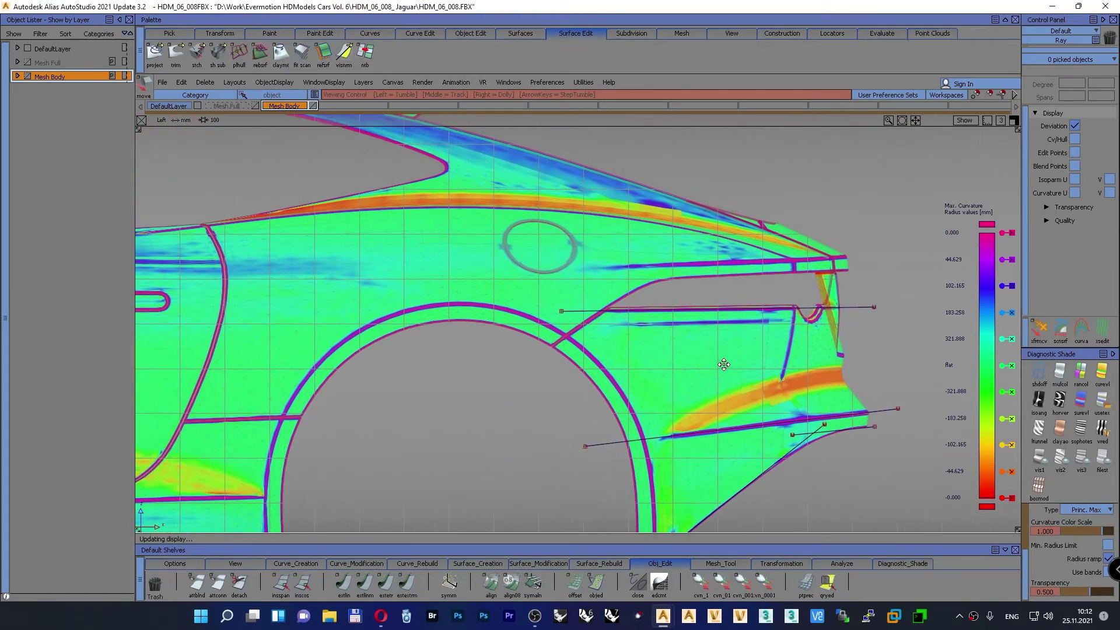
click(300, 563)
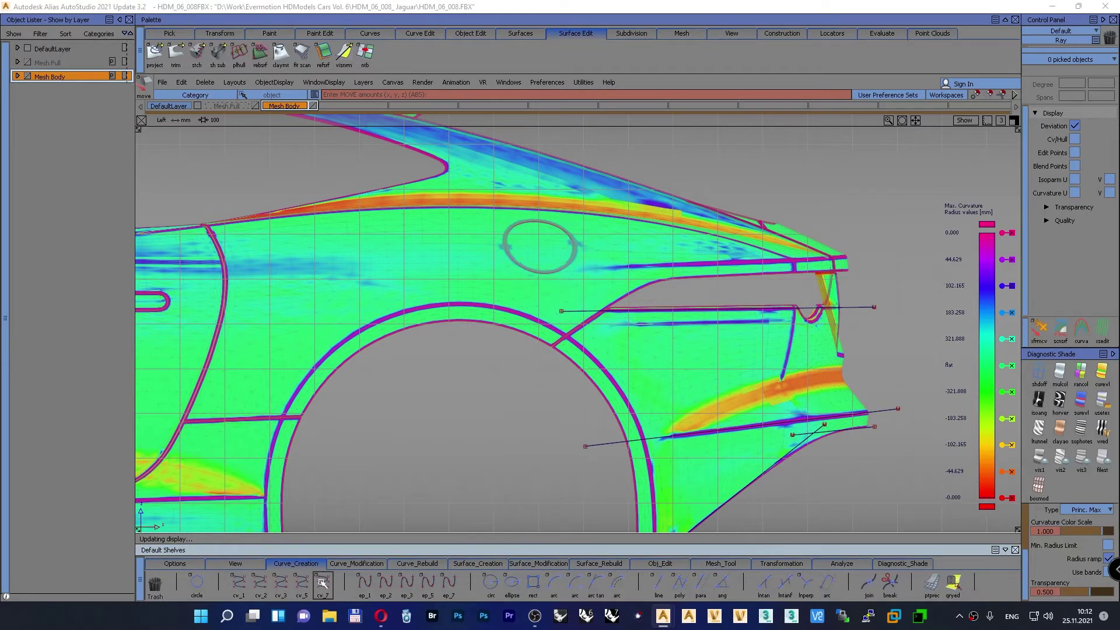
click(364, 583)
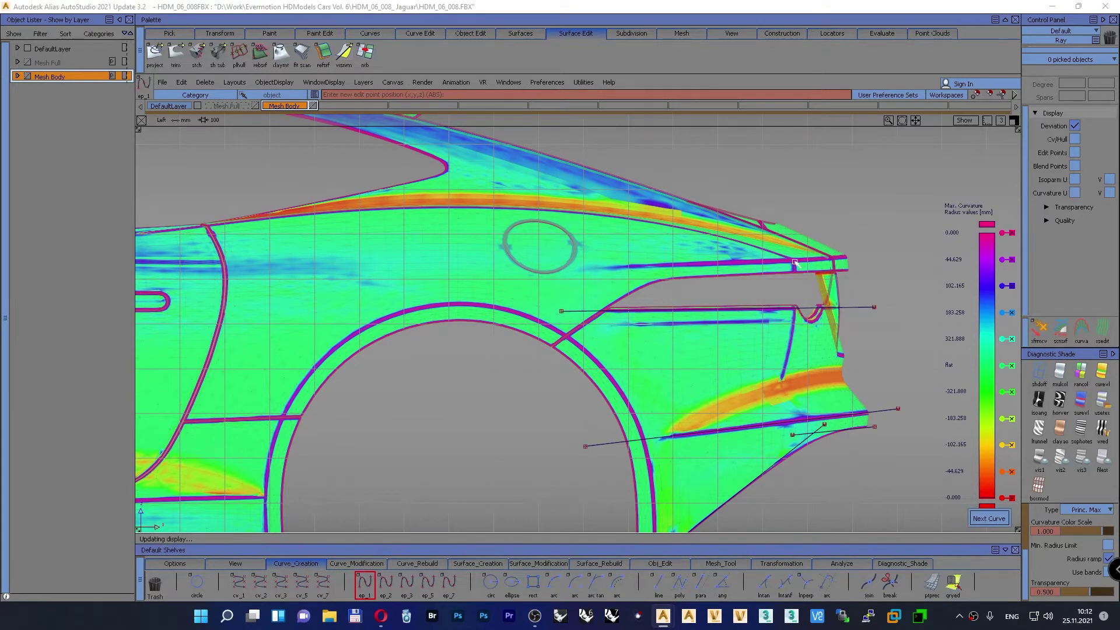
click(794, 262)
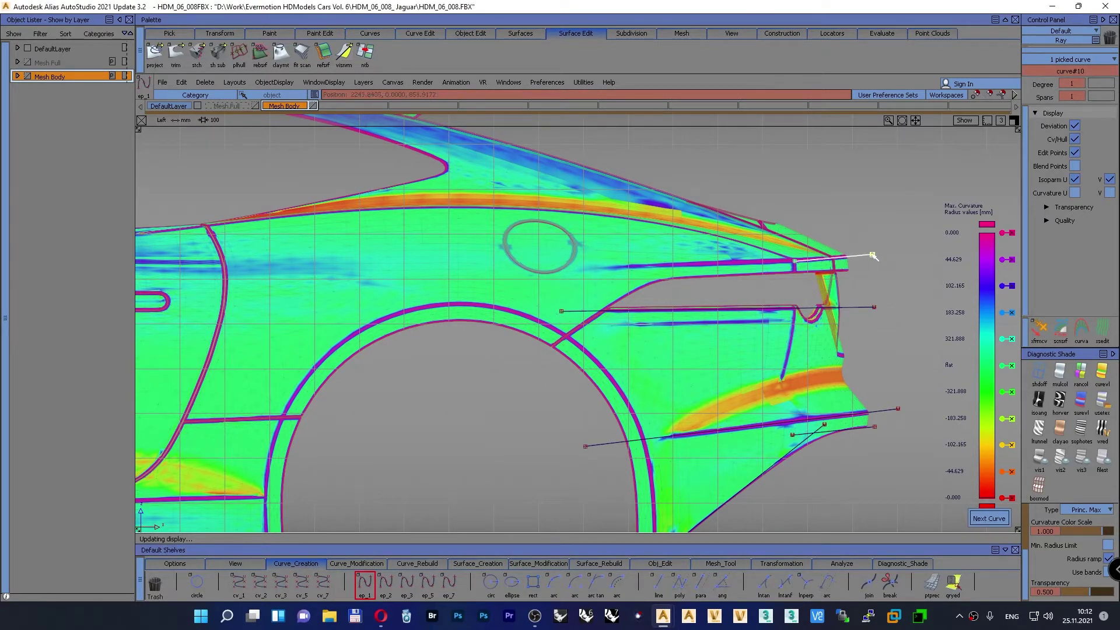
click(872, 256)
Step: Extend the line above the tail-light opening forward along its crease and finish with nothing picked
click(658, 564)
click(407, 582)
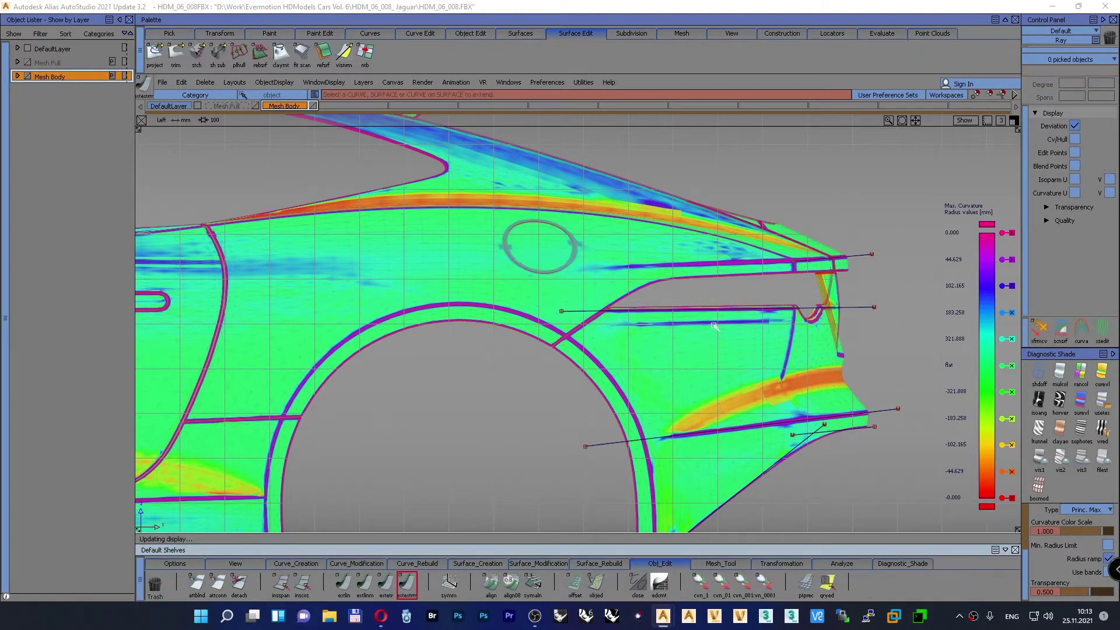
click(799, 262)
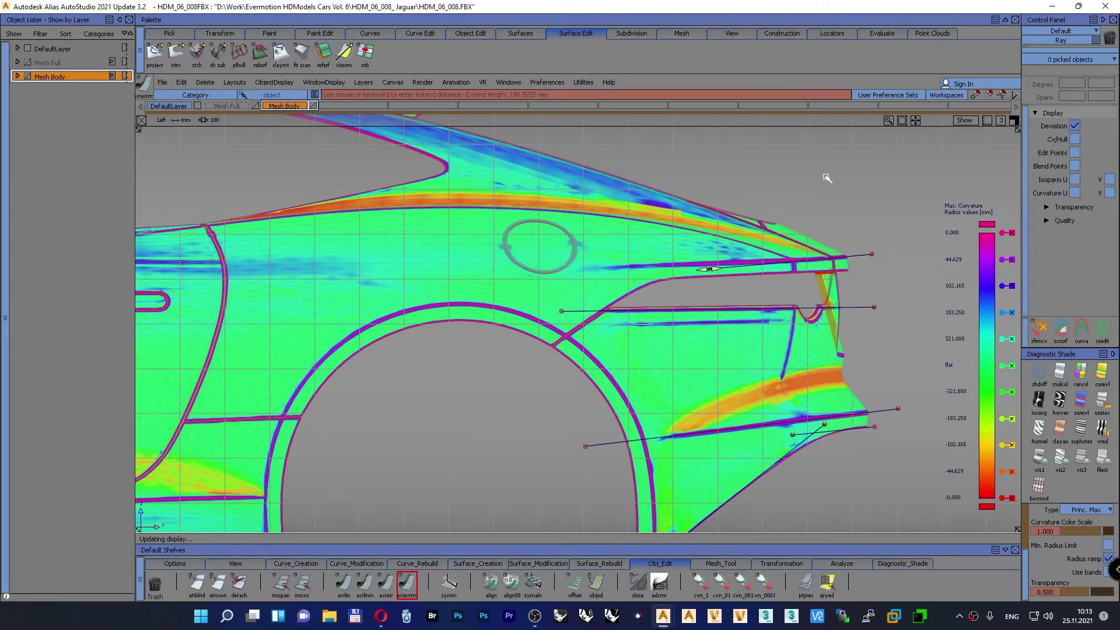
ctrl+shift+drag(826, 176, 827, 151)
Step: Draw a short degree 1 edit-point curve along the roof panel's slanted front edge above the windscreen pillar
alt+shift+right_drag(828, 153, 498, 280)
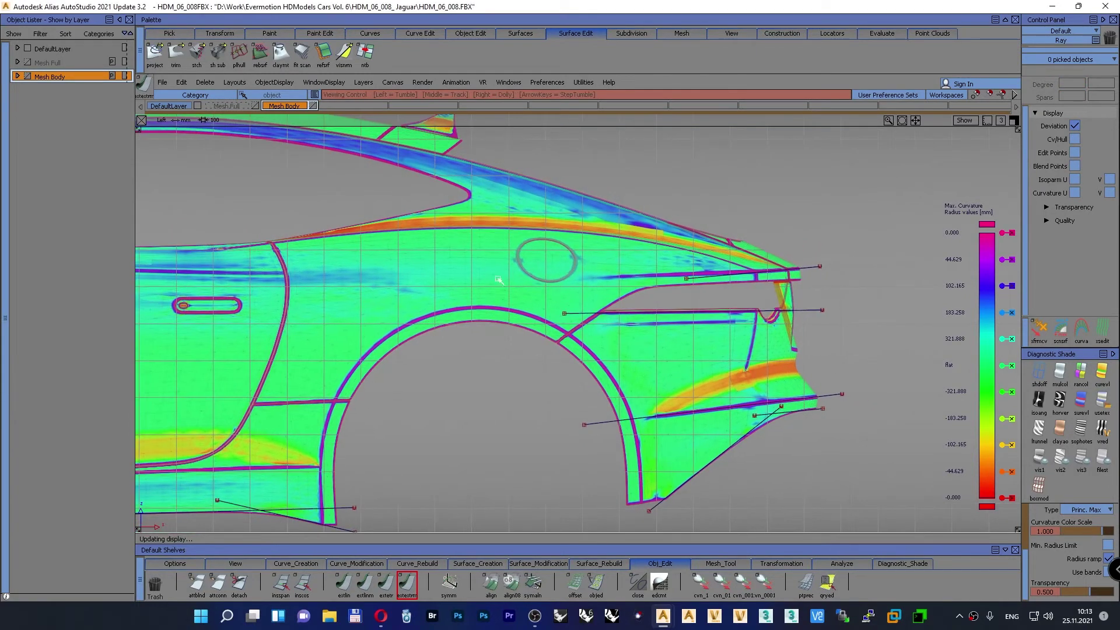
alt+shift+middle_drag(499, 280, 691, 294)
alt+shift+right_drag(691, 294, 603, 309)
alt+shift+middle_drag(565, 315, 741, 305)
alt+shift+right_drag(741, 305, 531, 344)
alt+shift+middle_drag(531, 344, 579, 344)
alt+shift+right_drag(579, 344, 520, 355)
alt+shift+middle_drag(520, 355, 612, 352)
alt+shift+right_drag(450, 357, 484, 347)
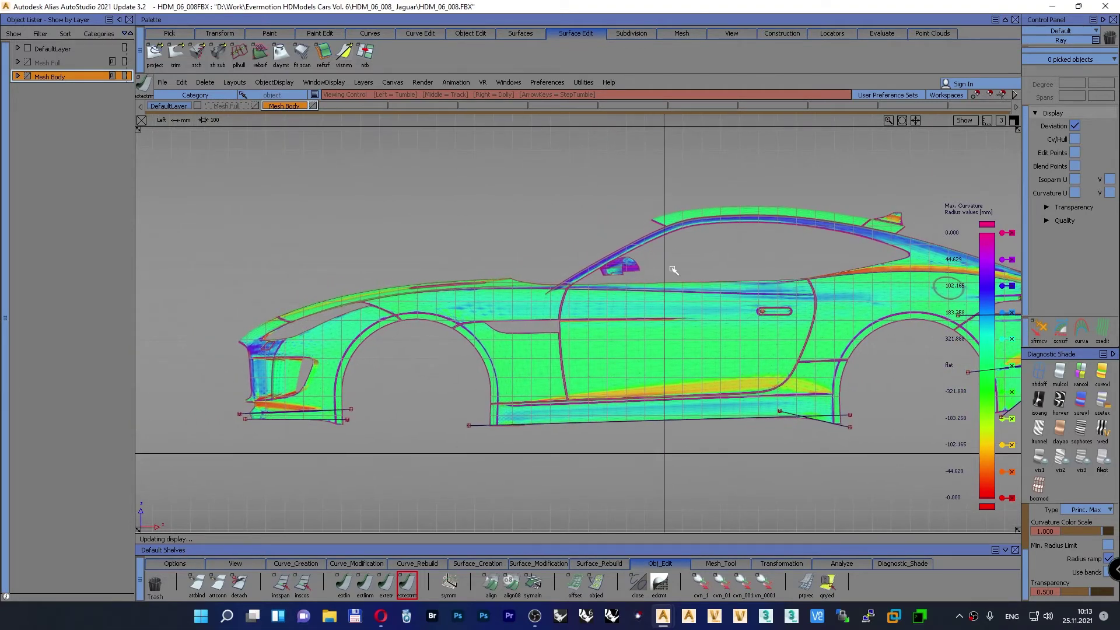
alt+shift+middle_drag(706, 218, 475, 331)
alt+shift+right_drag(475, 332, 519, 265)
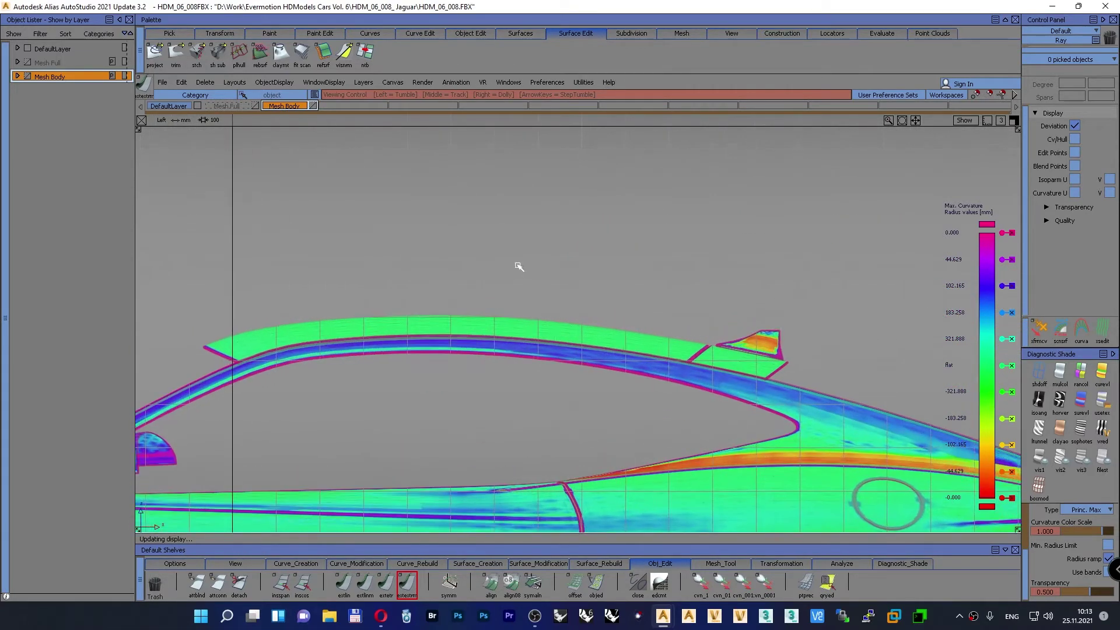
alt+shift+middle_drag(491, 315, 561, 260)
alt+shift+middle_drag(462, 313, 525, 300)
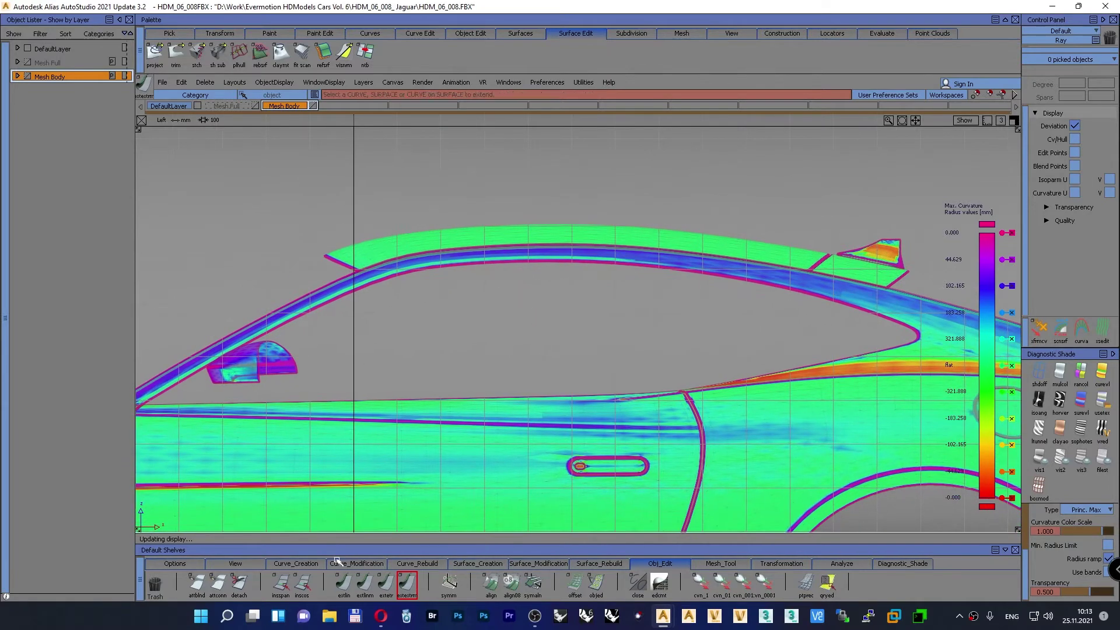
click(303, 563)
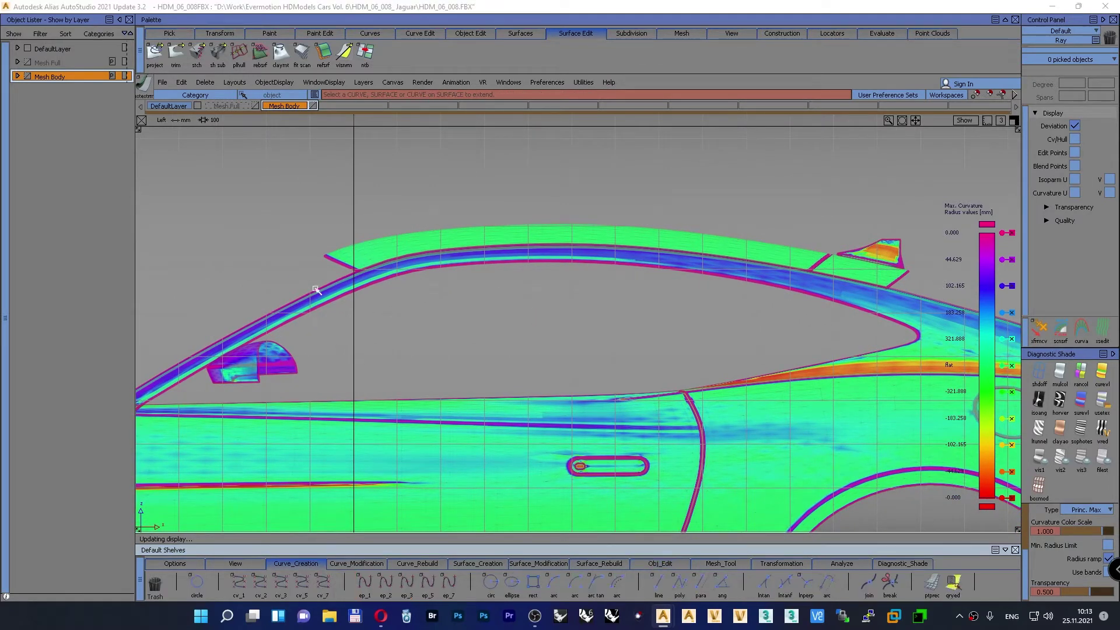
click(329, 260)
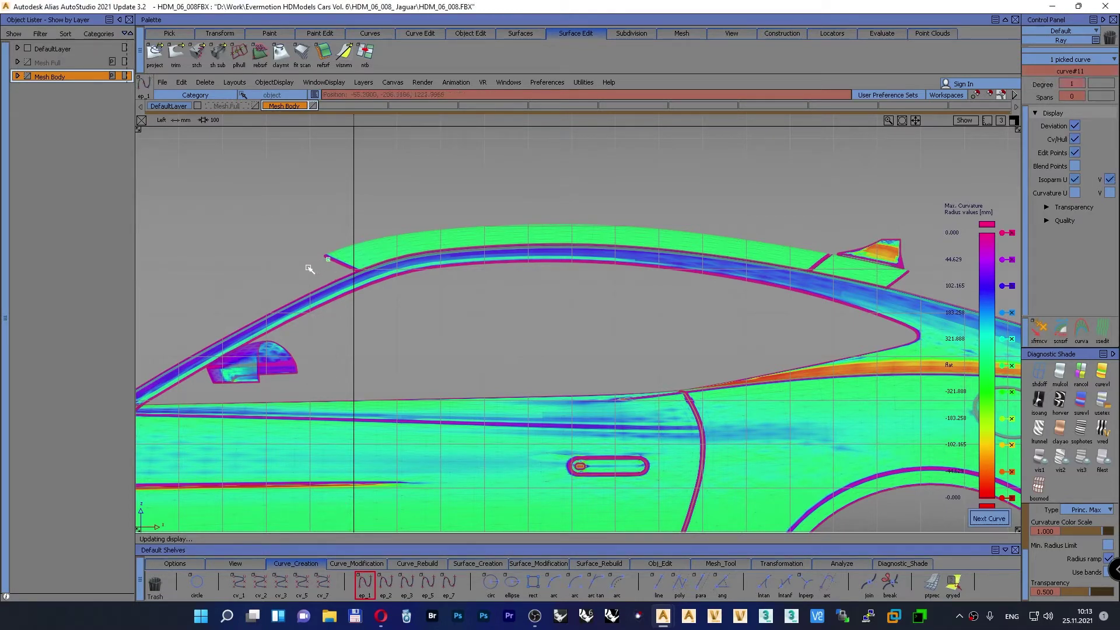
click(338, 261)
Step: Extend the short roof-edge line beyond both ends, forward past the roof's tip and rearward down across the windscreen pillar
alt+shift+right_drag(322, 288, 344, 227)
alt+shift+middle_drag(344, 226, 846, 252)
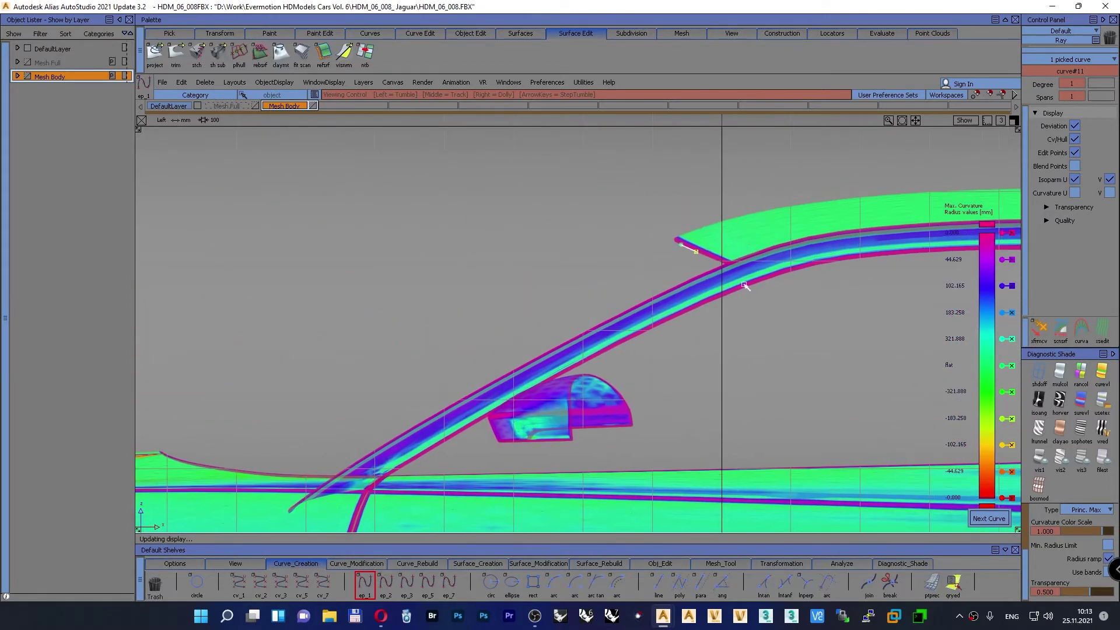
alt+shift+right_drag(743, 285, 632, 282)
alt+shift+middle_drag(632, 282, 475, 315)
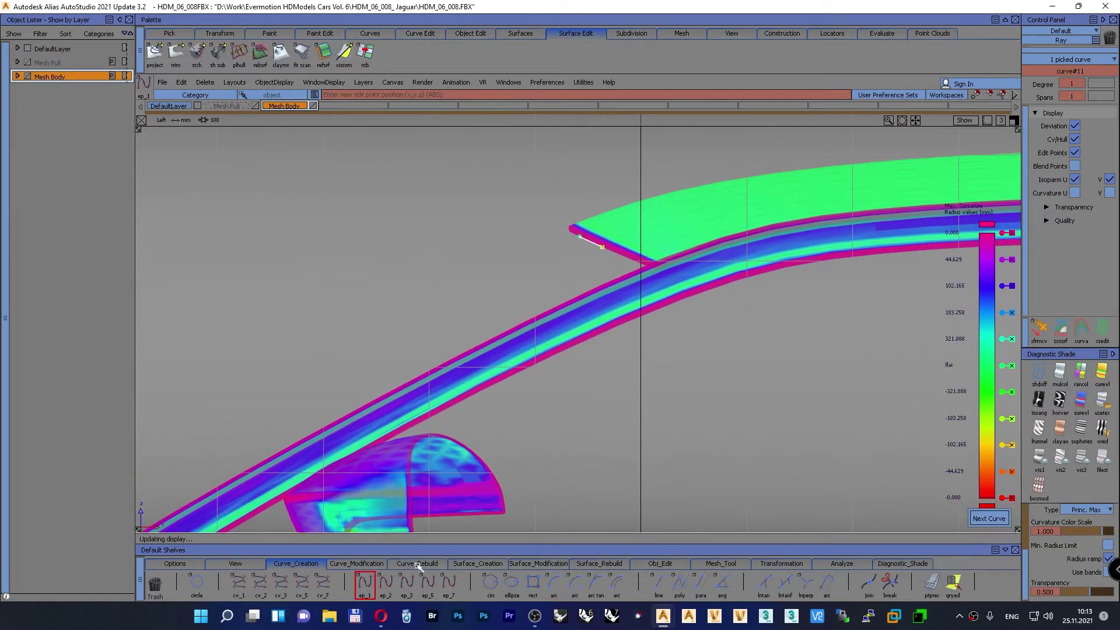
click(641, 565)
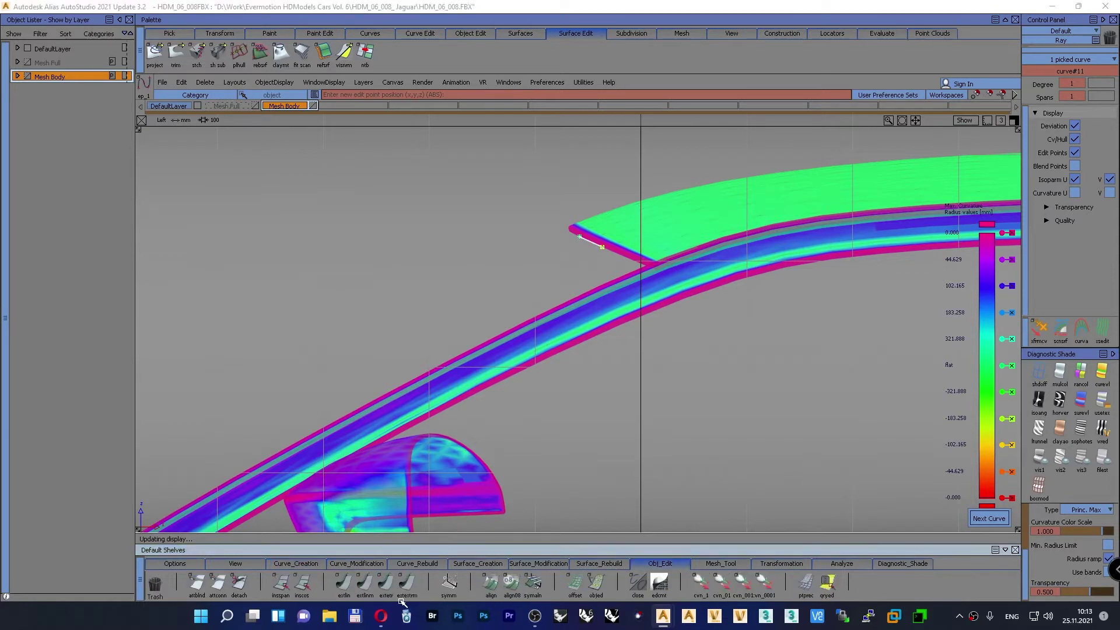
click(406, 582)
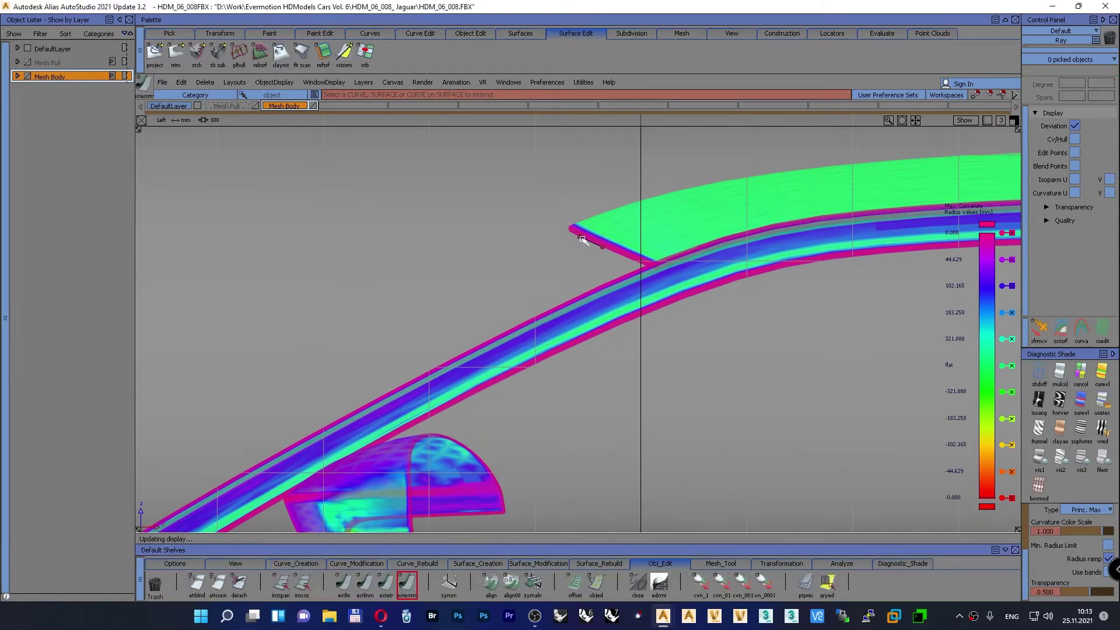
click(582, 243)
drag(573, 239, 367, 177)
drag(600, 249, 855, 403)
drag(621, 254, 826, 383)
drag(623, 255, 834, 382)
drag(621, 254, 864, 359)
drag(600, 247, 391, 212)
drag(650, 270, 1025, 500)
drag(724, 372, 665, 352)
drag(827, 478, 852, 493)
drag(778, 415, 844, 453)
Step: In the top view, pick the CVs of all the lines, flatten them onto the car's centreline, and deselect them
key(F5)
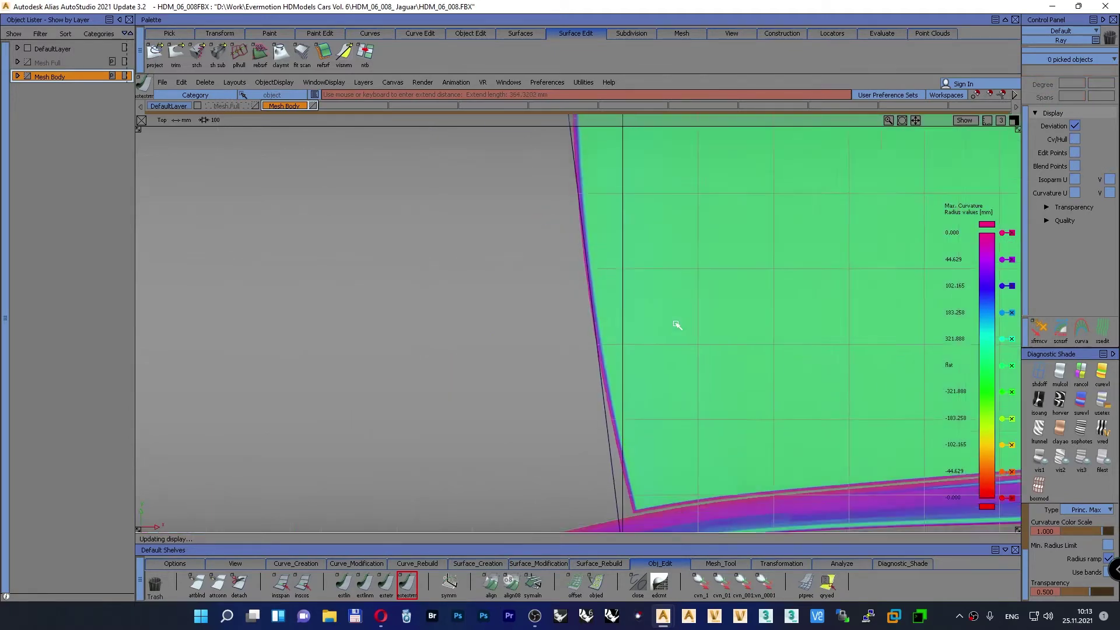
scroll(572, 319, down, 8)
ctrl+shift+drag(460, 427, 436, 417)
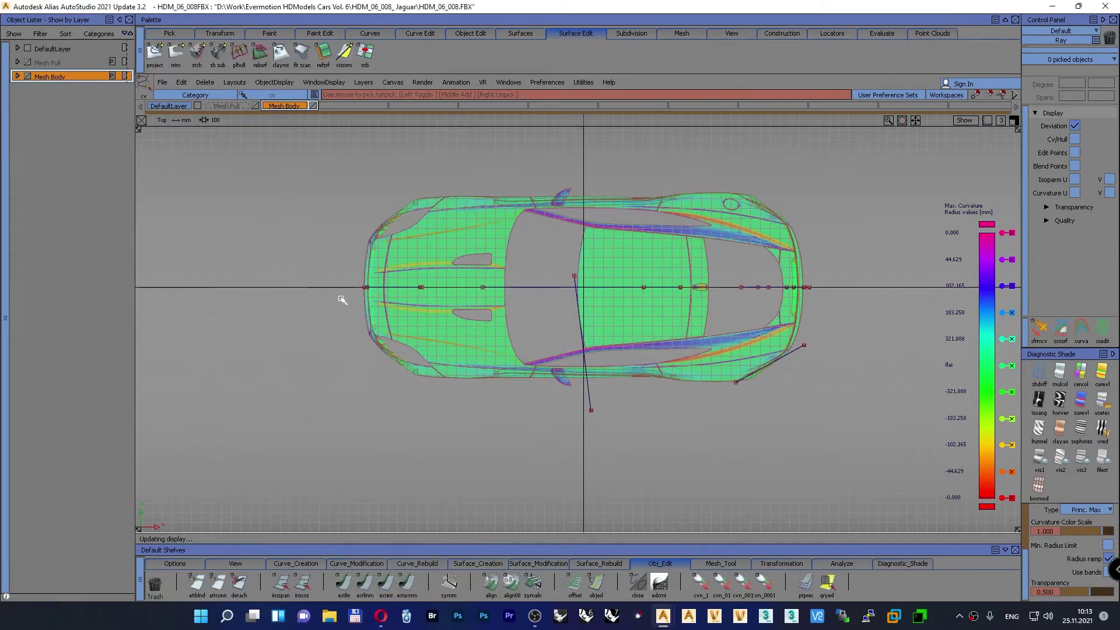
drag(331, 272, 837, 463)
ctrl+shift+middle_drag(537, 434, 541, 410)
drag(663, 450, 658, 291)
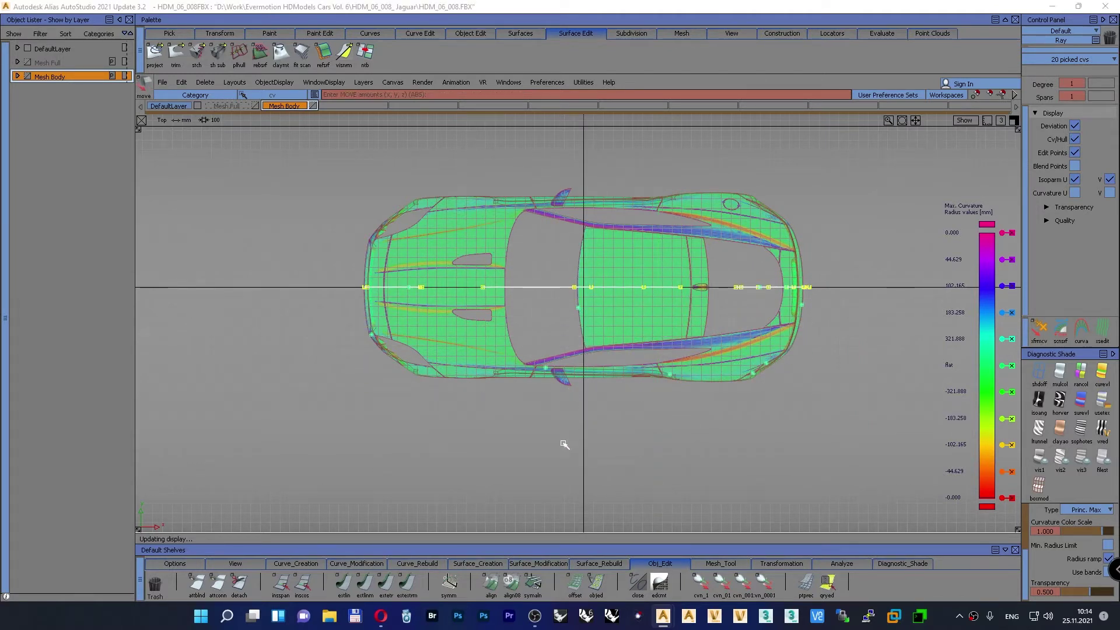
ctrl+shift+middle_drag(563, 443, 564, 420)
ctrl+shift+drag(564, 419, 563, 421)
Step: In the left view, pick the short line on the roof panel's front edge, nudge it slightly upward onto the edge, and deselect it
key(F6)
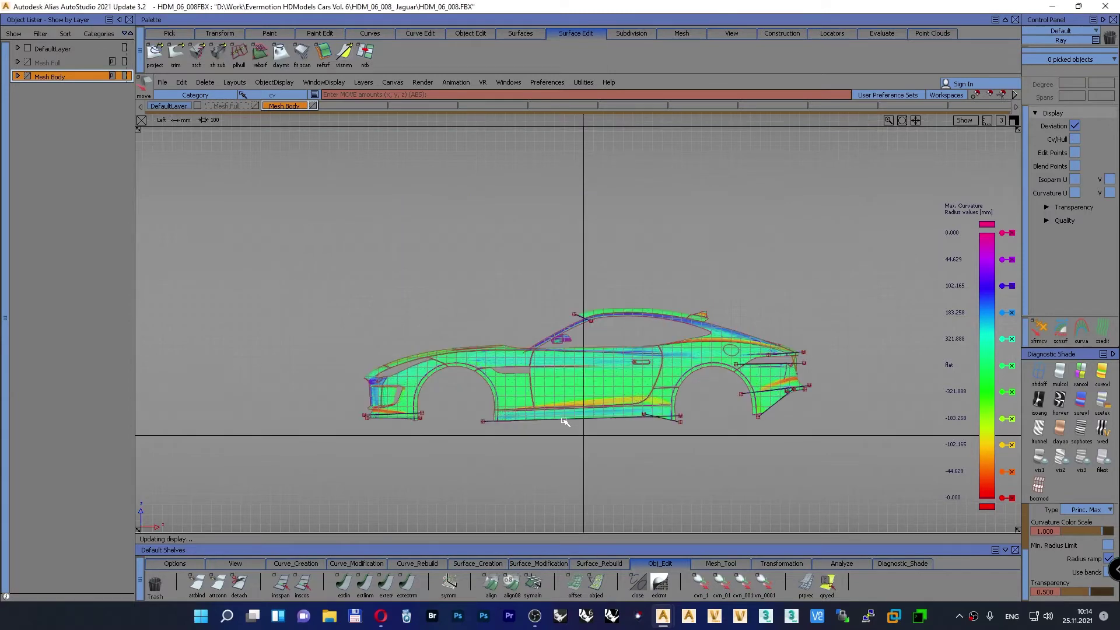
alt+shift+right_drag(612, 344, 646, 227)
alt+shift+middle_drag(692, 303, 497, 268)
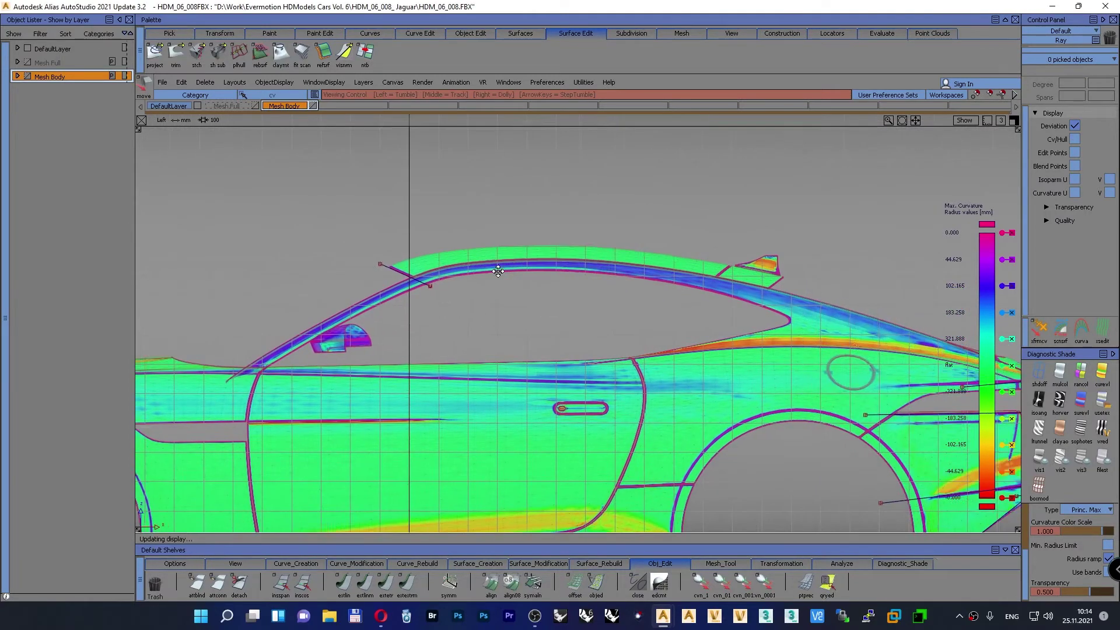
alt+shift+right_drag(389, 291, 390, 223)
alt+shift+middle_drag(407, 258, 635, 311)
alt+shift+right_drag(455, 309, 448, 282)
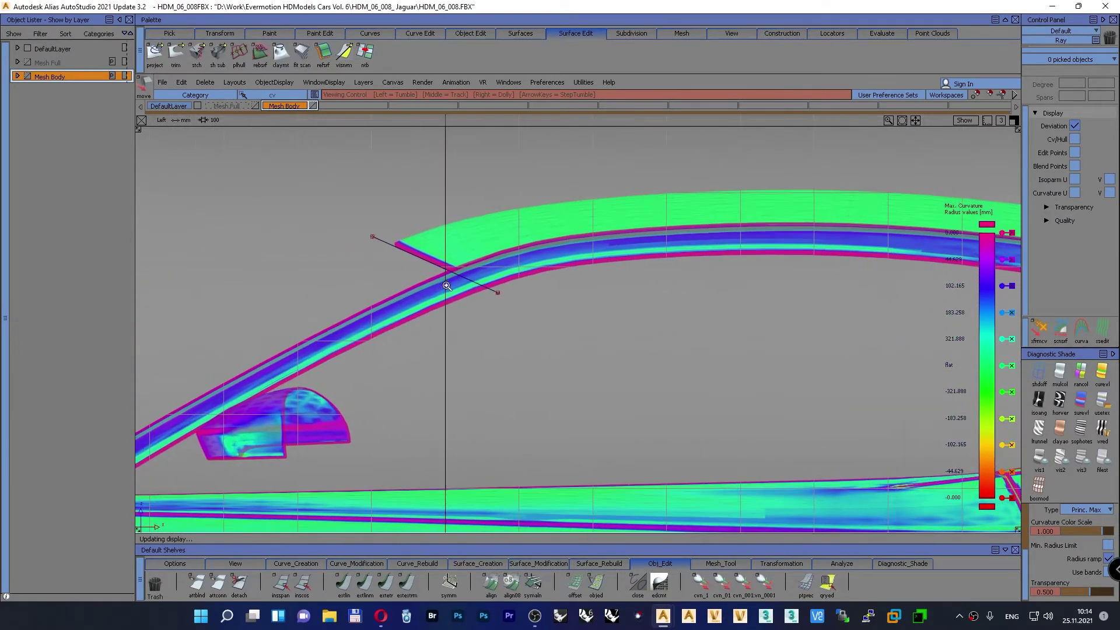
ctrl+shift+middle_drag(582, 340, 581, 364)
click(495, 295)
ctrl+shift+drag(625, 350, 630, 323)
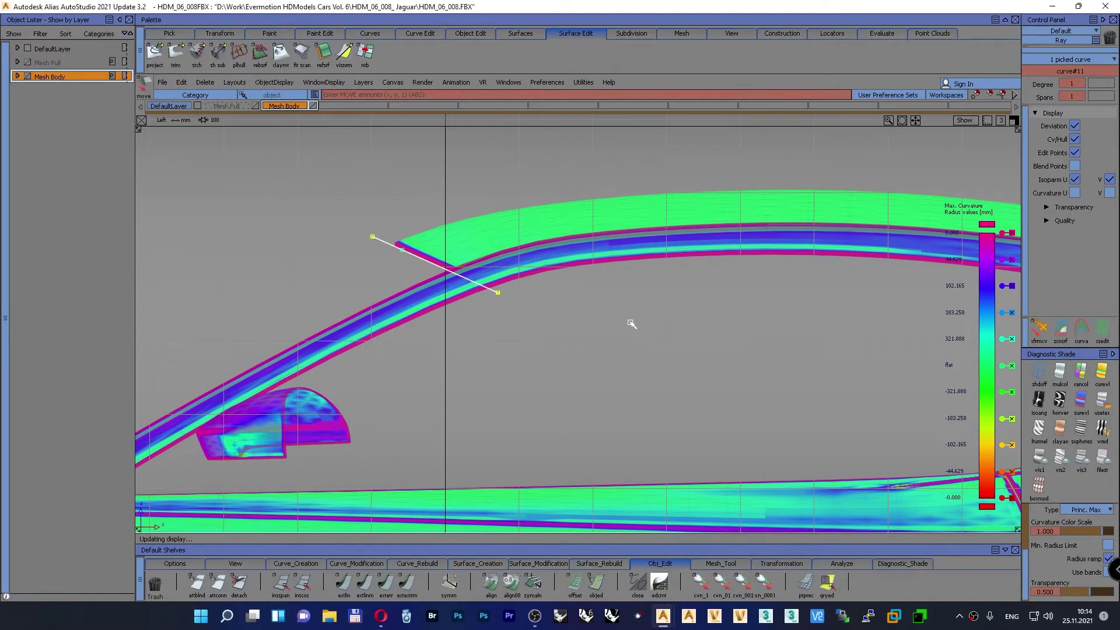
key(Up)
key(Up)
key(Up)
key(Up)
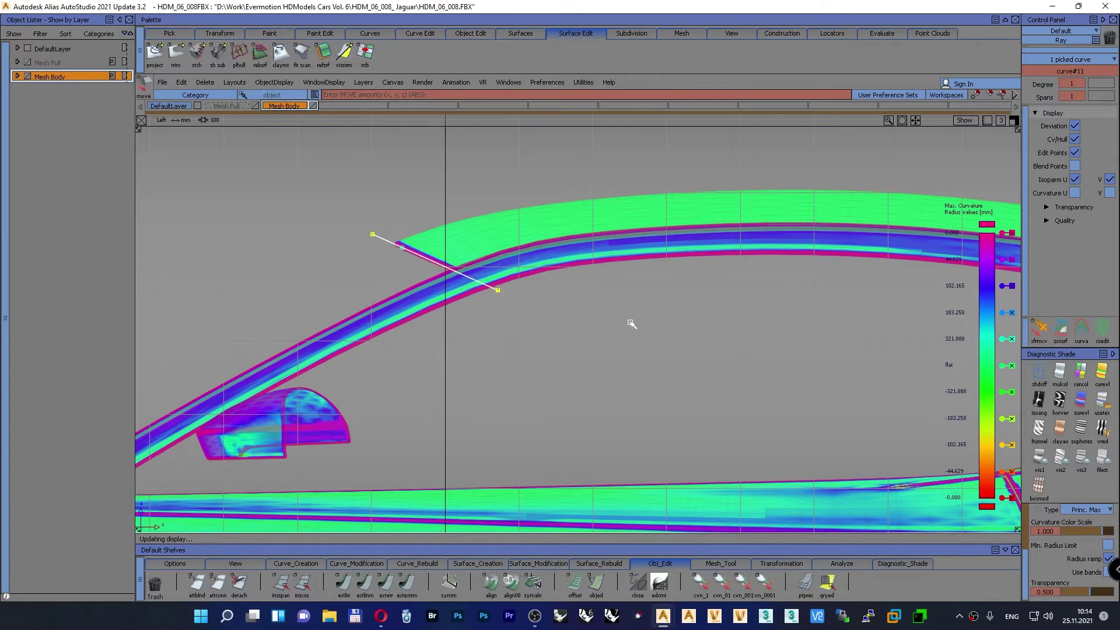
key(Up)
ctrl+shift+drag(639, 324, 640, 297)
Step: Draw a degree 1 edit-point curve along the slanted rear edge of the roof panel below the spoiler, down to the side window opening
alt+shift+middle_drag(806, 315, 427, 315)
alt+shift+middle_drag(793, 298, 529, 321)
alt+shift+right_drag(529, 321, 665, 304)
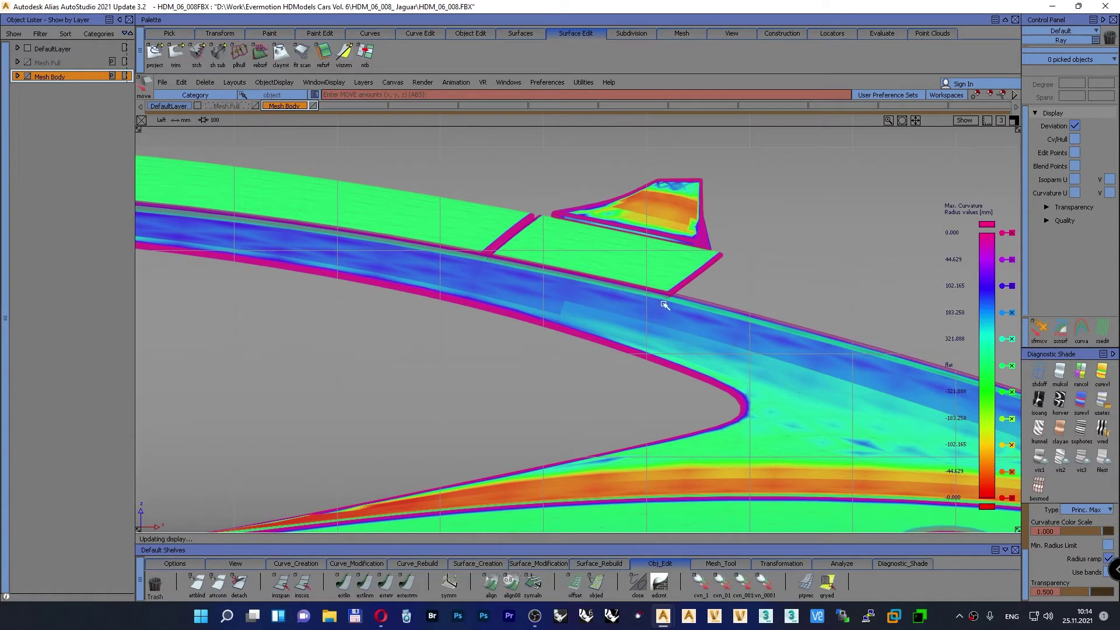
click(296, 562)
click(364, 582)
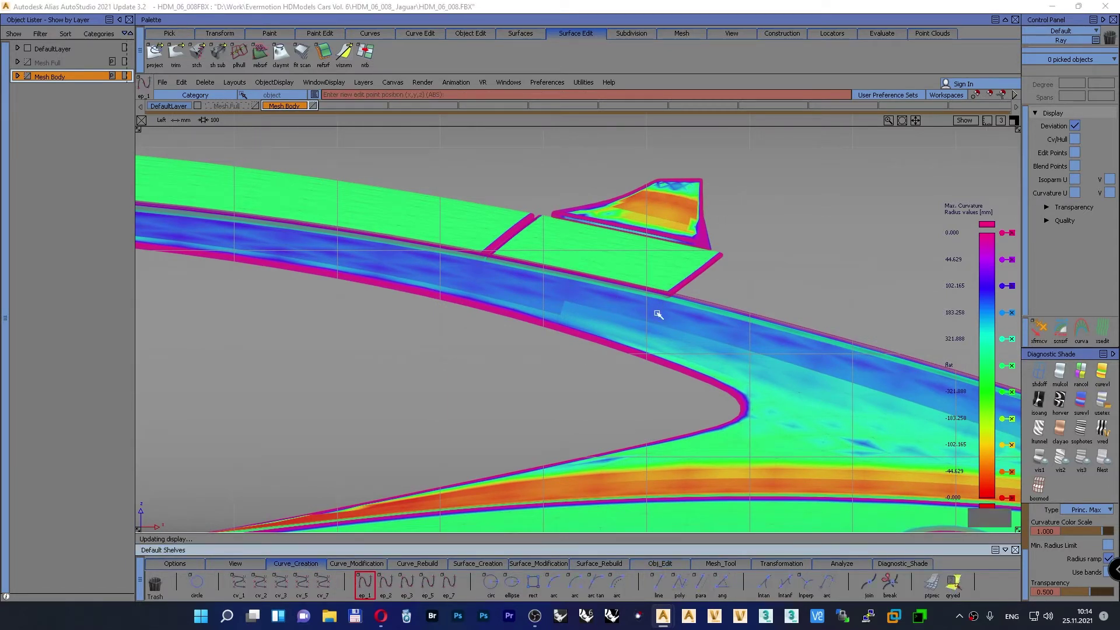
click(729, 249)
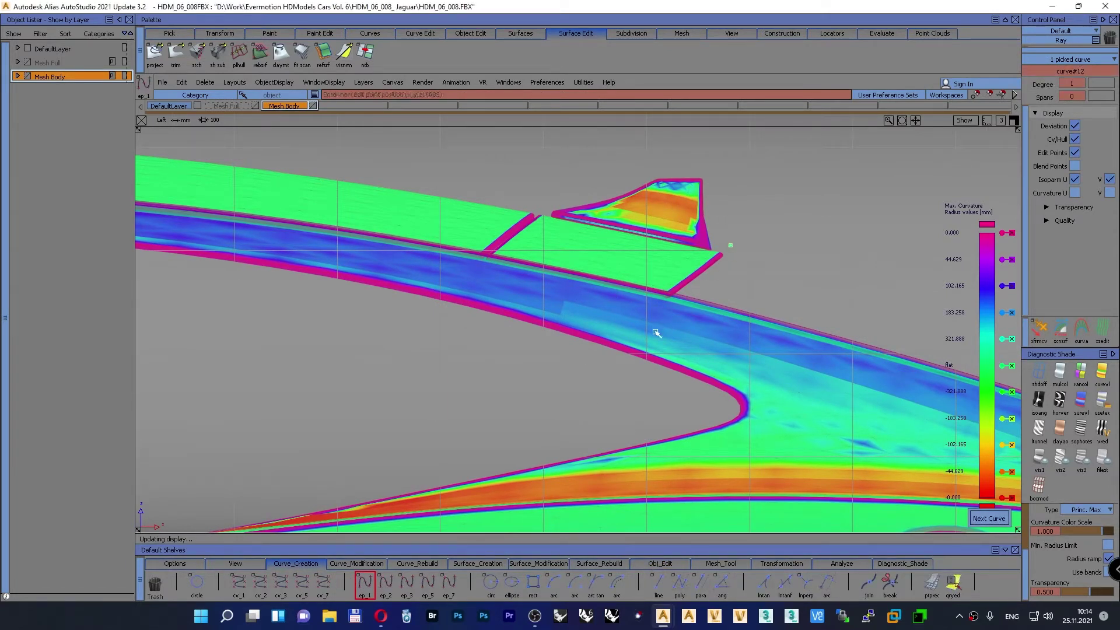
mouse_move(610, 359)
mouse_down()
mouse_move(573, 372)
mouse_move(592, 350)
mouse_up()
Step: Nudge the rear roof-edge line slightly rearward onto the panel's slanted edge and deselect it
ctrl+shift+middle_drag(780, 258, 781, 225)
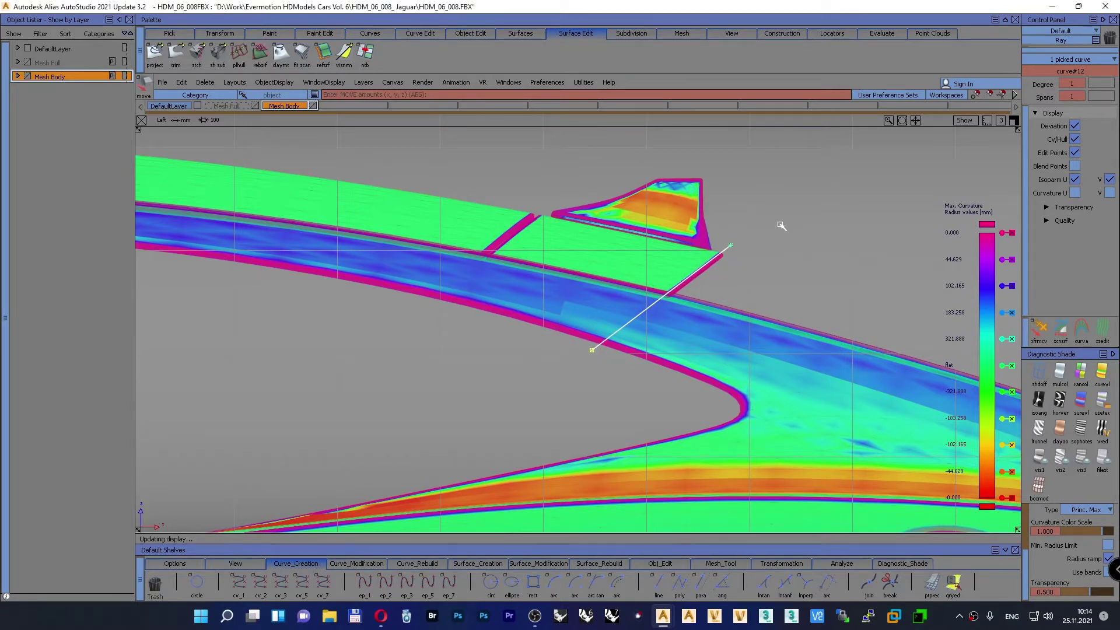
key(Right)
ctrl+shift+drag(781, 198, 816, 188)
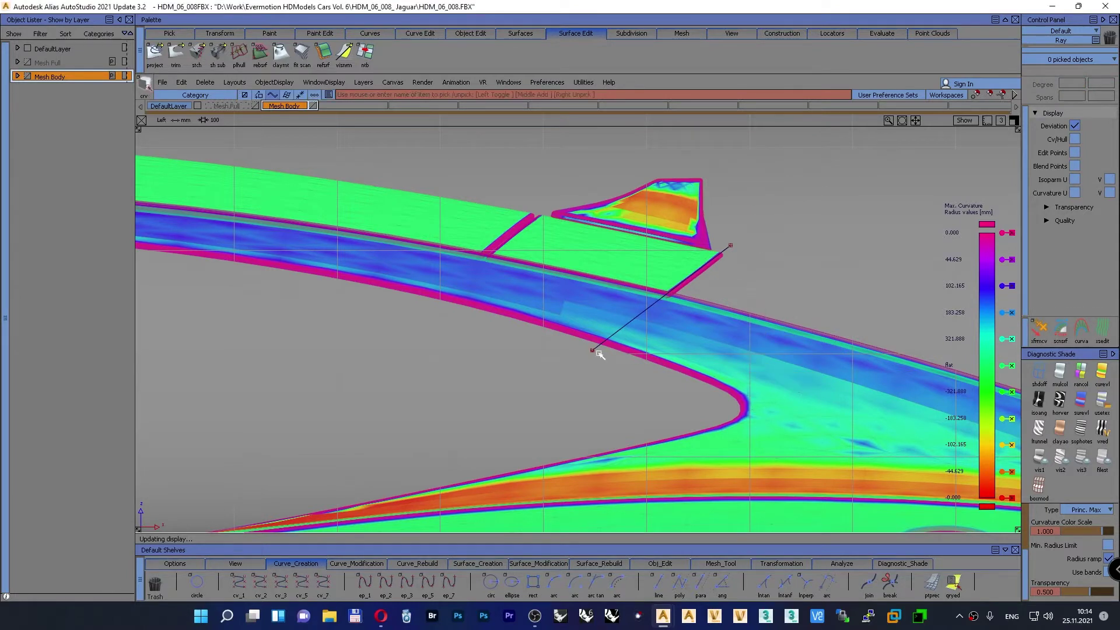
click(598, 346)
ctrl+shift+drag(846, 235, 829, 174)
key(Right)
key(Right)
key(Right)
alt+shift+right_drag(835, 204, 529, 303)
alt+shift+middle_drag(529, 304, 662, 272)
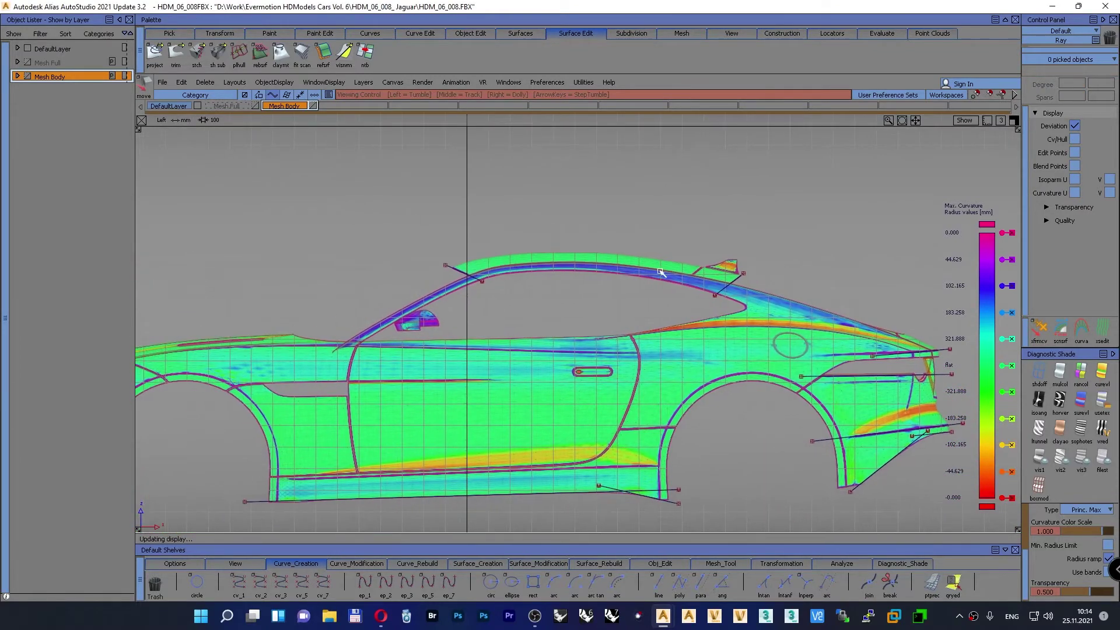
Step: Draw a degree 1 edit-point curve along the gap between the door's rear edge and the rear wheel arch, ending inside the wheel opening
mouse_move(684, 286)
alt+shift+right_down()
mouse_move(658, 300)
mouse_move(672, 283)
mouse_move(662, 287)
alt+shift+right_up()
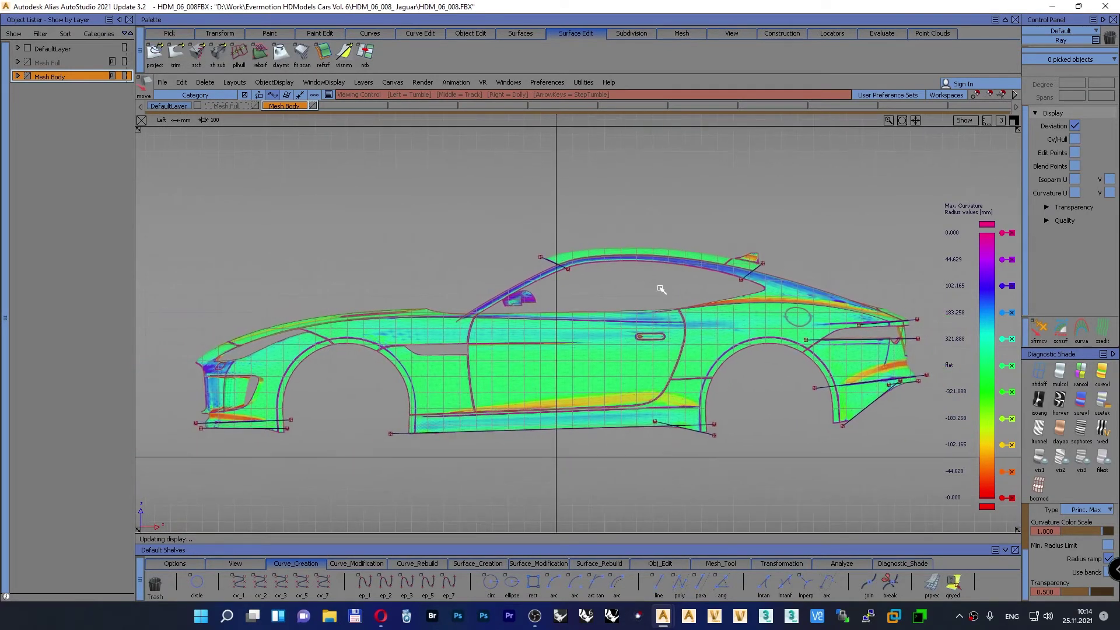
key(alt+shift)
alt+shift+right_drag(701, 396, 716, 304)
alt+shift+middle_drag(735, 345, 547, 253)
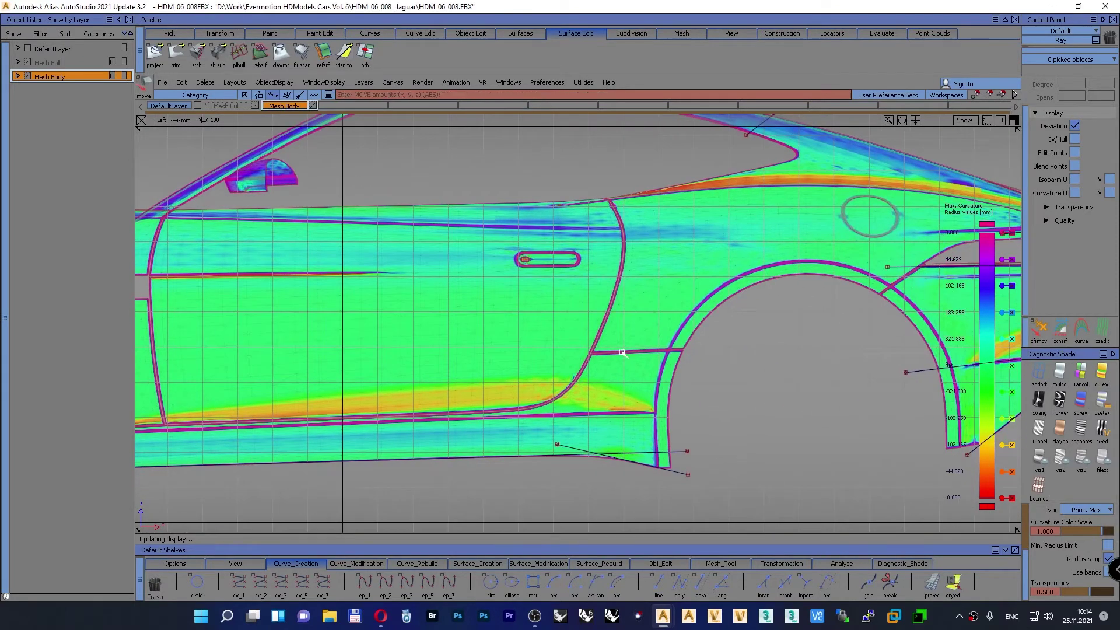
alt+shift+right_drag(680, 372, 697, 312)
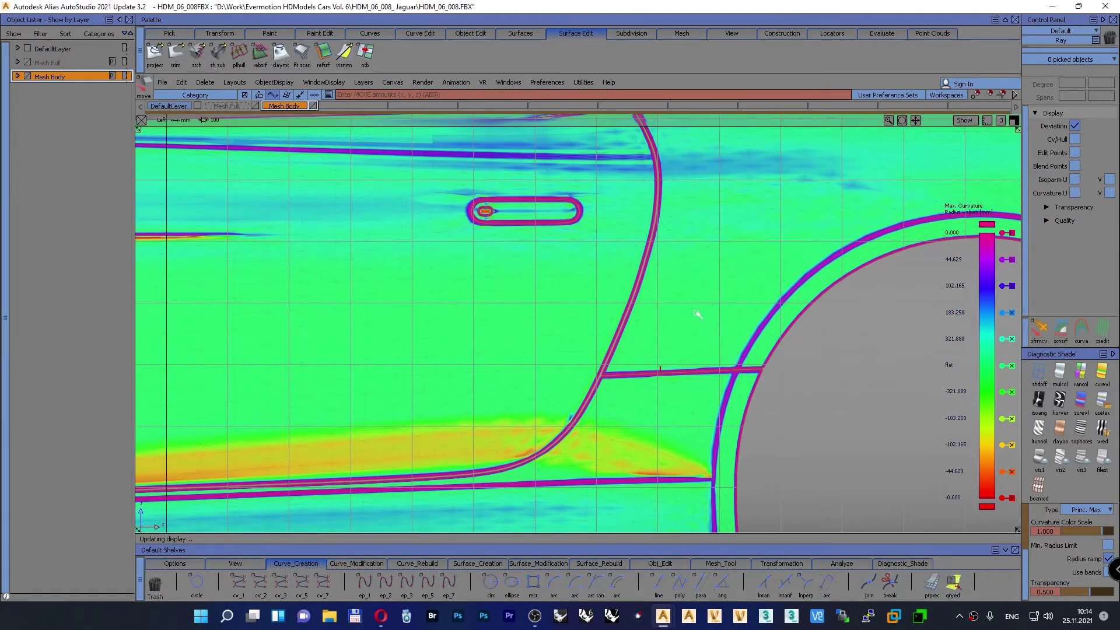
alt+shift+middle_drag(698, 312, 649, 284)
click(365, 584)
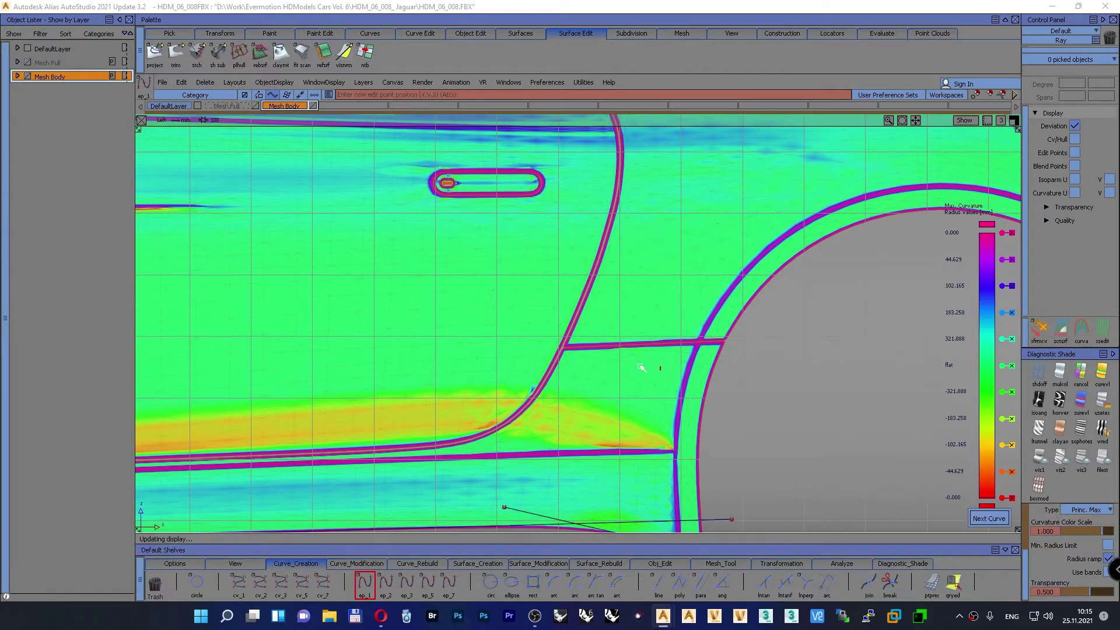
alt+shift+right_drag(579, 324, 689, 324)
alt+shift+right_drag(779, 367, 642, 356)
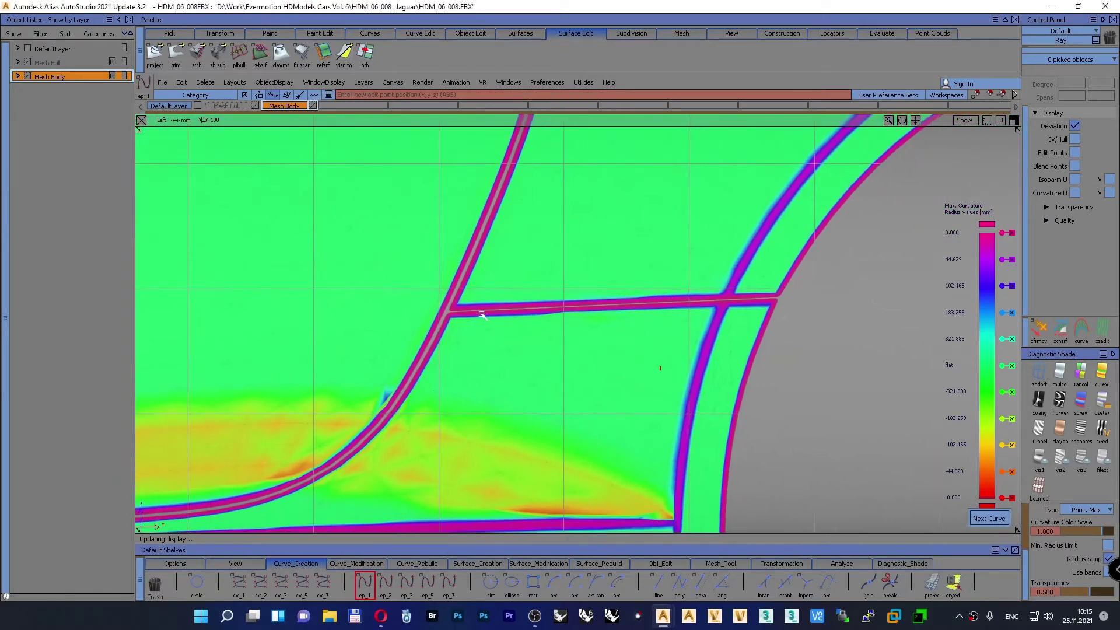
click(447, 313)
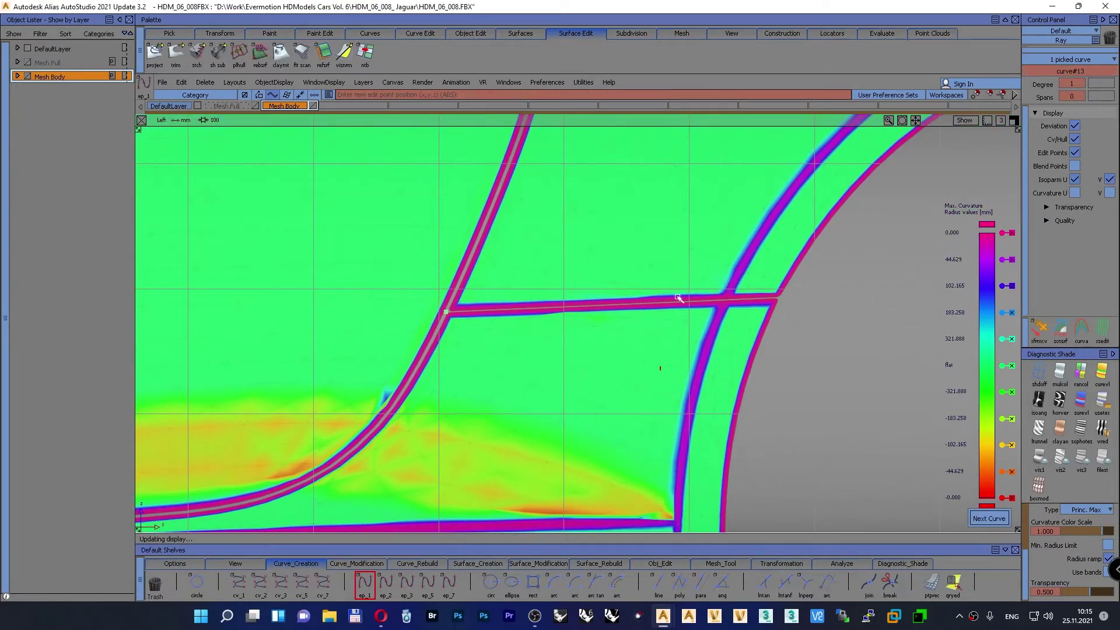
drag(781, 304, 813, 297)
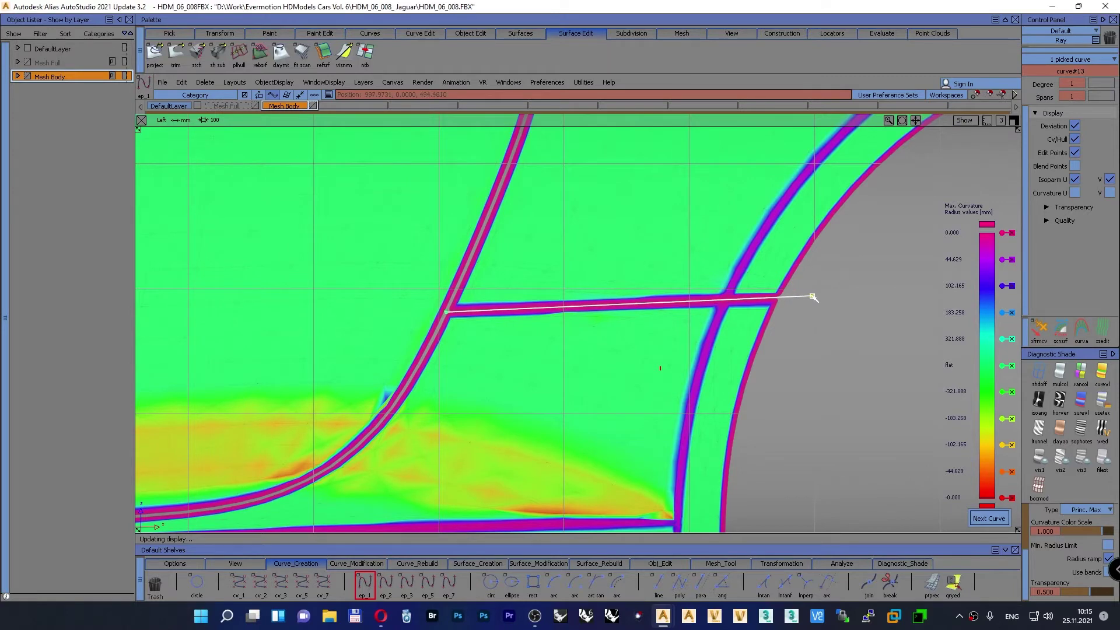
ctrl+shift+drag(705, 250, 705, 222)
Step: Draw a degree 1 edit-point curve from the rear wheel arch up the slanted panel gap, past the tail-light opening to the crease above
alt+shift+right_drag(713, 238, 626, 344)
alt+shift+middle_drag(625, 345, 320, 379)
alt+shift+right_drag(445, 317, 528, 257)
alt+shift+middle_drag(442, 262, 669, 309)
alt+shift+right_drag(669, 308, 599, 311)
alt+shift+right_drag(408, 317, 490, 297)
alt+shift+middle_drag(444, 306, 593, 331)
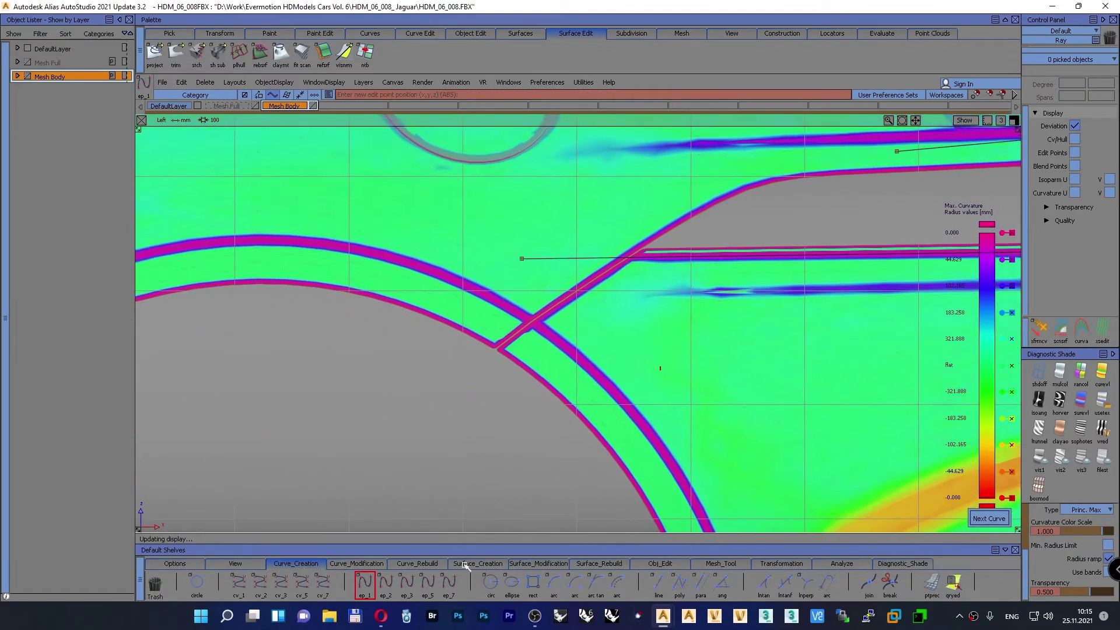
click(494, 353)
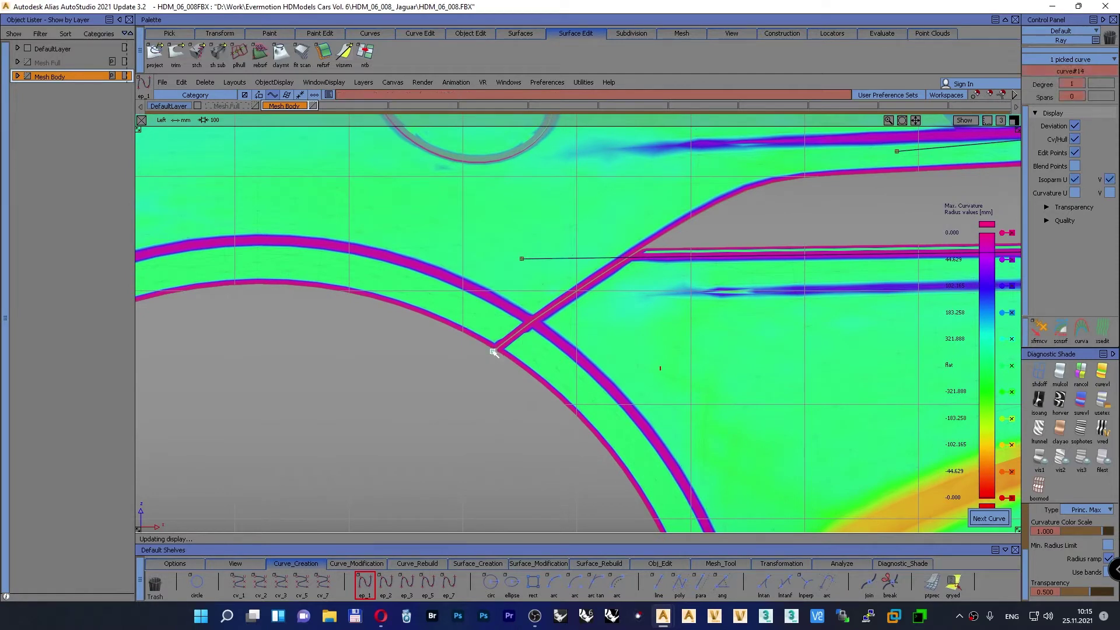
drag(610, 257, 799, 142)
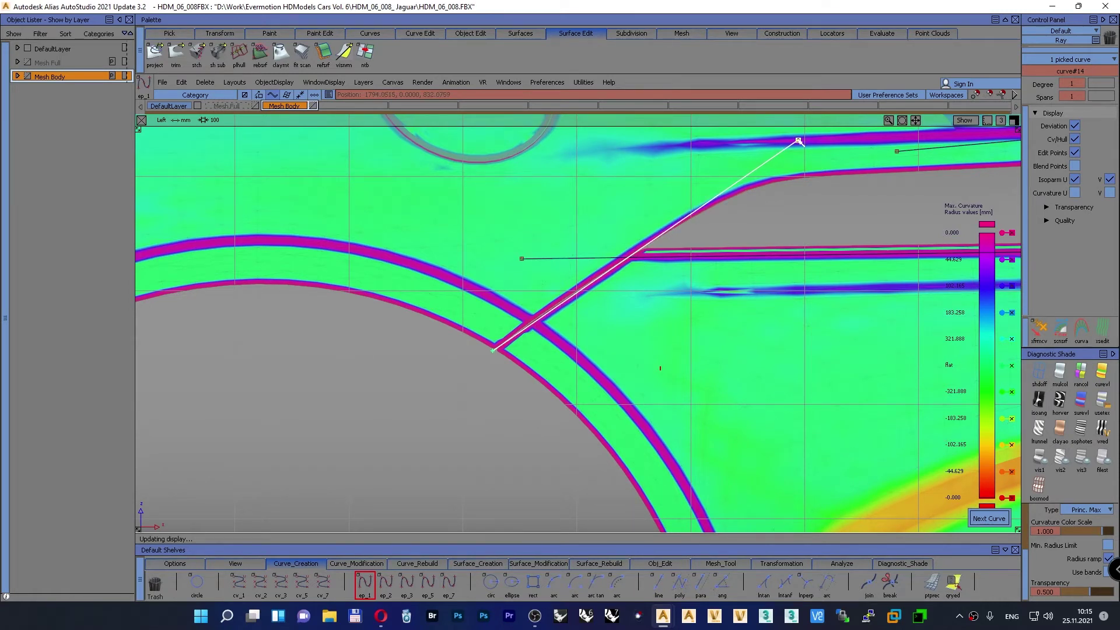
drag(799, 142, 798, 141)
Step: Extend the slanted line's lower end about 59 mm into the rear wheel opening and leave nothing picked
click(659, 564)
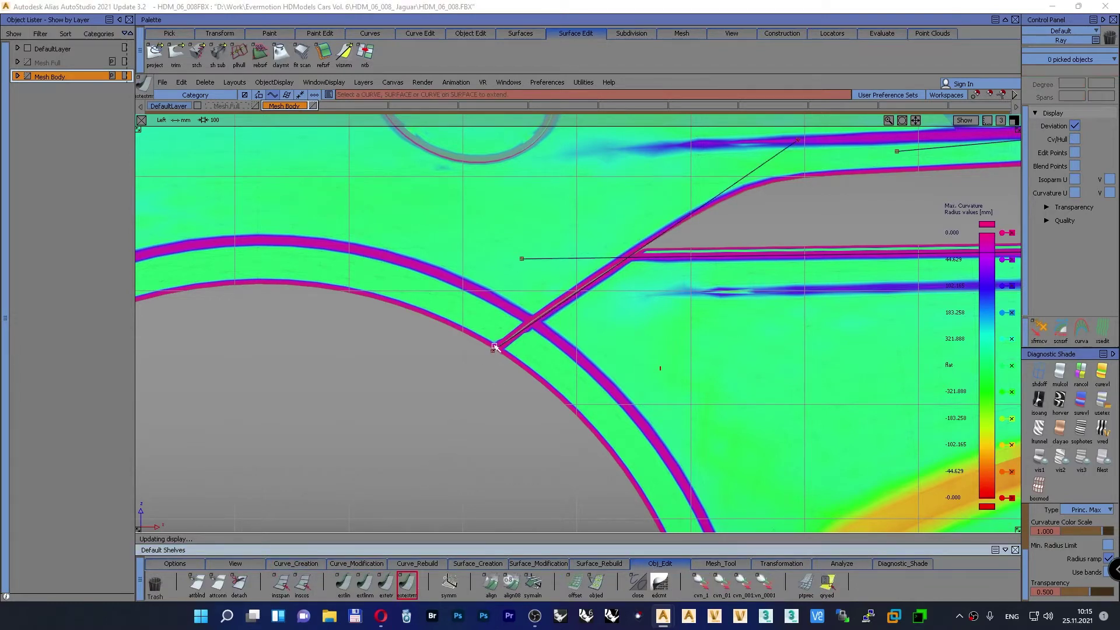
drag(495, 349, 393, 400)
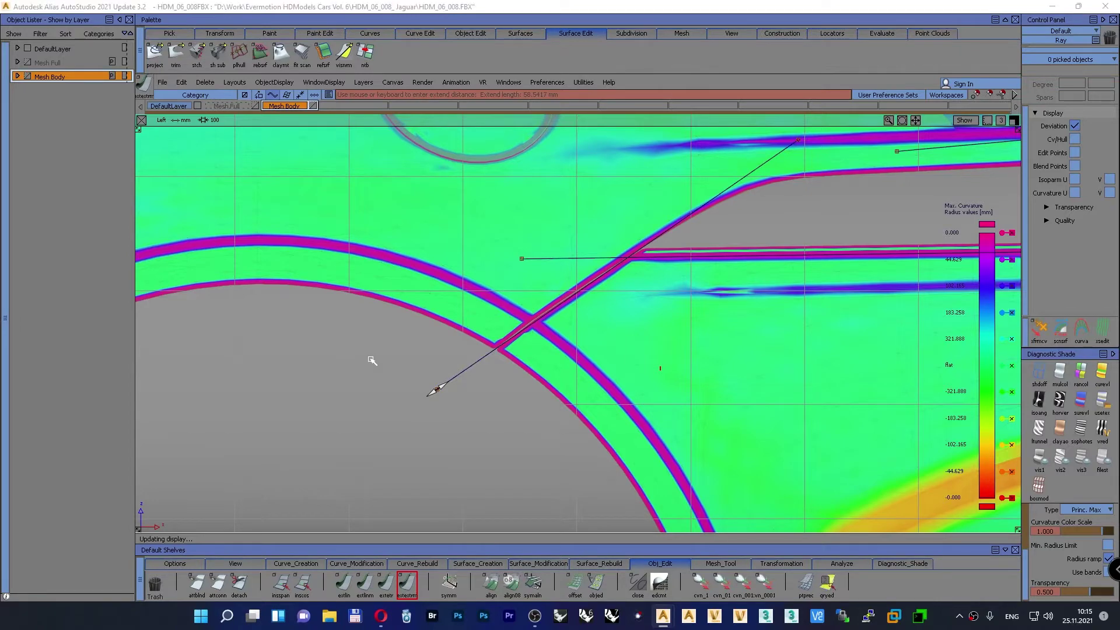
ctrl+shift+click(370, 360)
ctrl+shift+drag(371, 338, 372, 331)
Step: Draw a degree 1 edit-point curve along the tail-light opening's upper edge, overshooting both its rear and front ends, and deselect it
alt+shift+right_drag(496, 368, 402, 367)
alt+shift+middle_drag(715, 303, 519, 298)
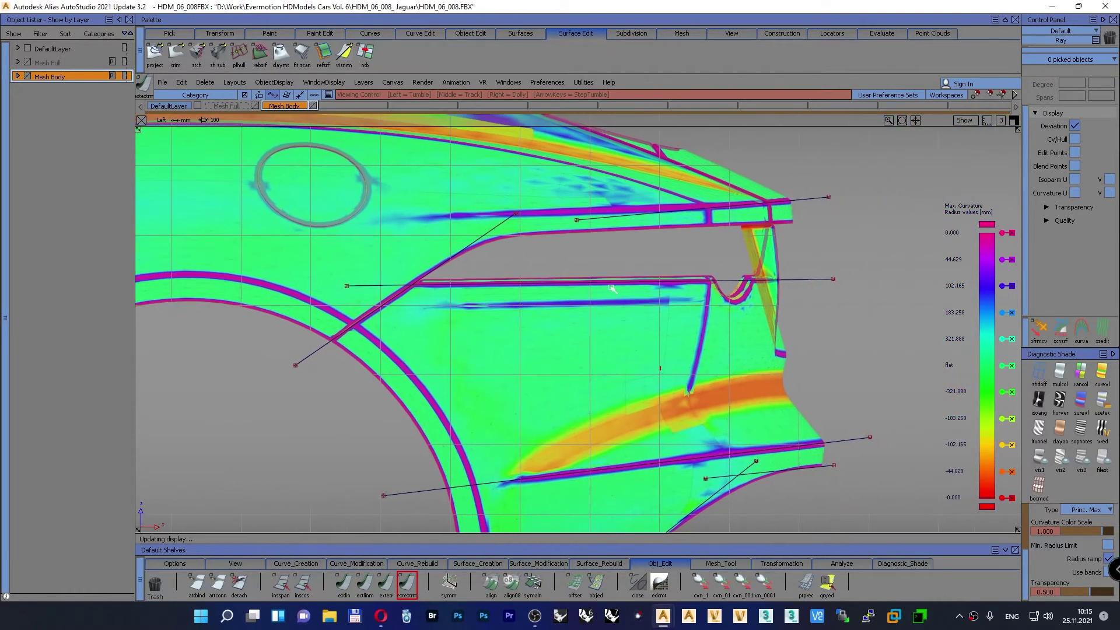
alt+shift+right_drag(610, 288, 631, 252)
alt+shift+middle_drag(631, 252, 621, 308)
click(317, 563)
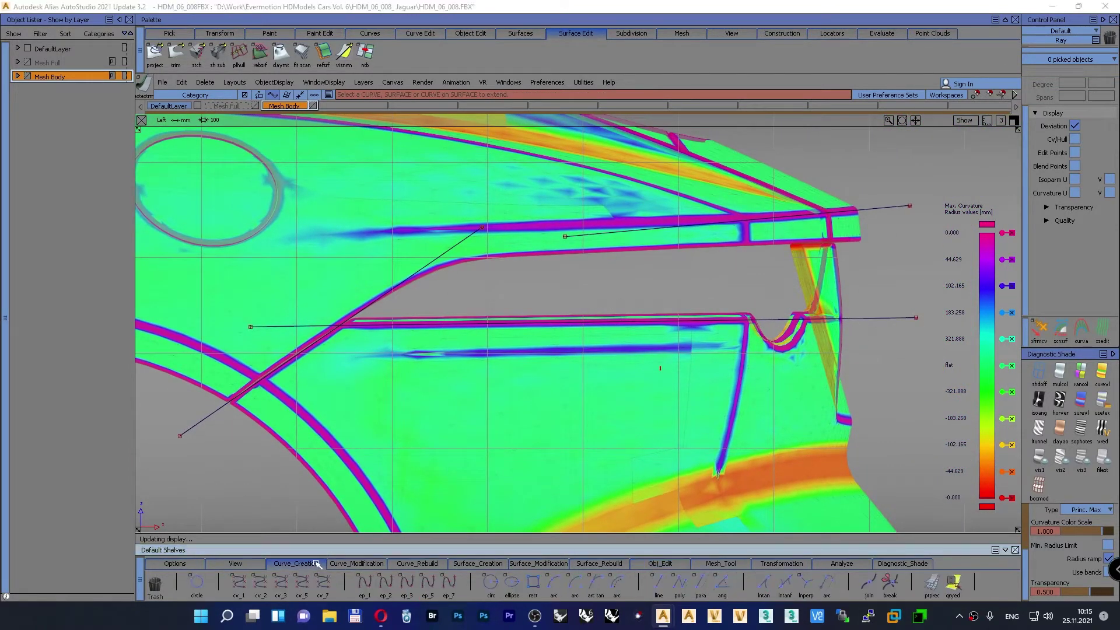
click(871, 241)
click(348, 264)
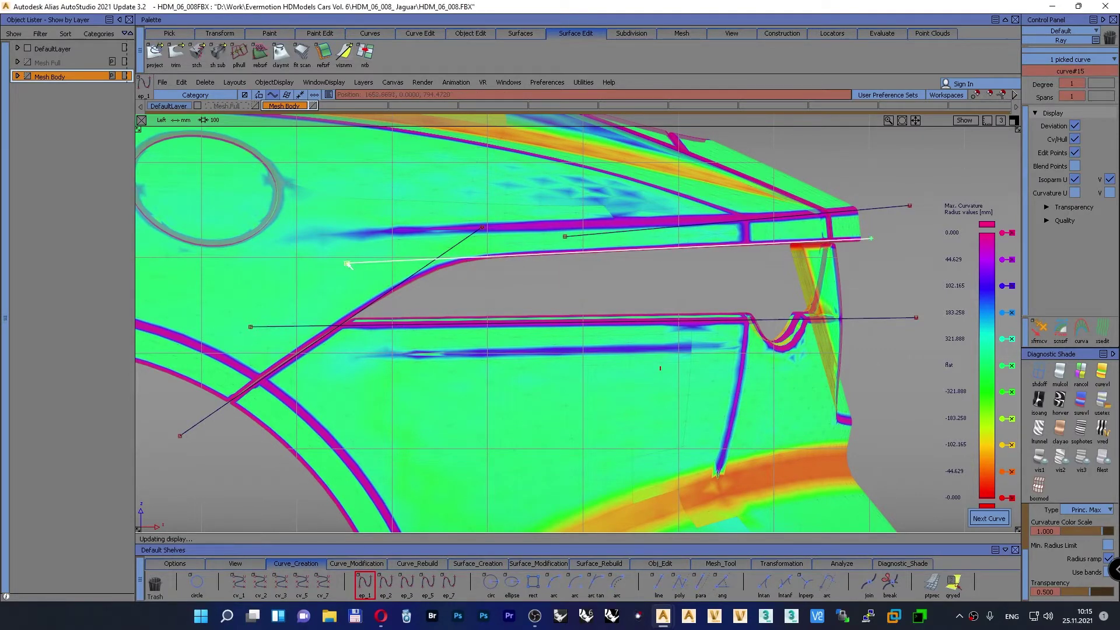
drag(344, 263, 345, 262)
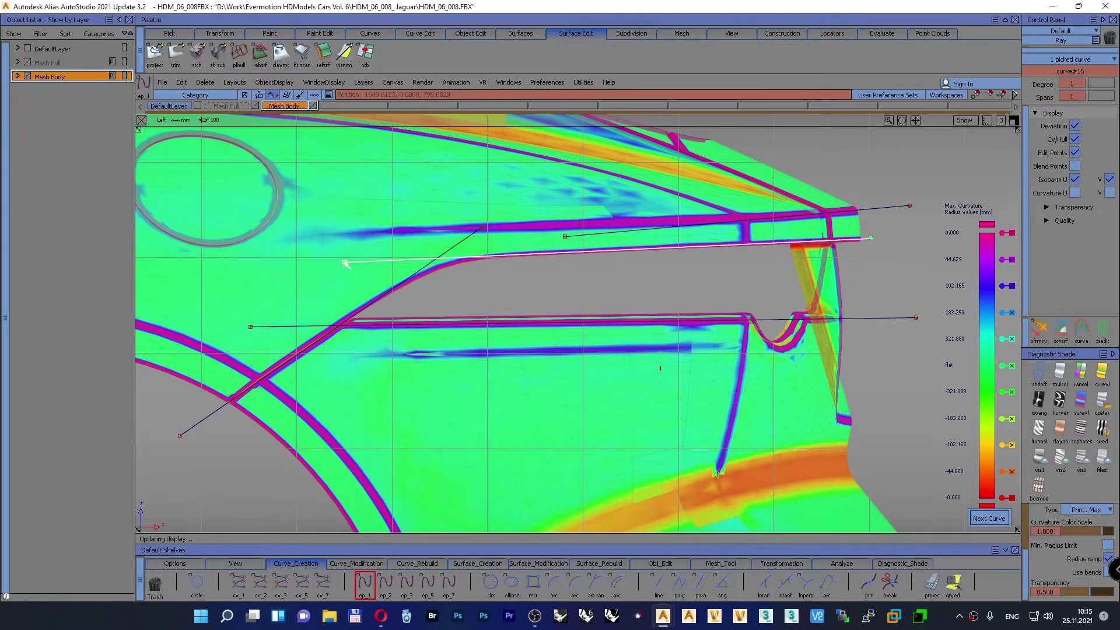
ctrl+shift+drag(890, 270, 896, 237)
Step: Pick the slanted line crossing the rear wheel arch, adjust its position slightly with Move, and deselect it
alt+shift+right_drag(652, 290, 628, 296)
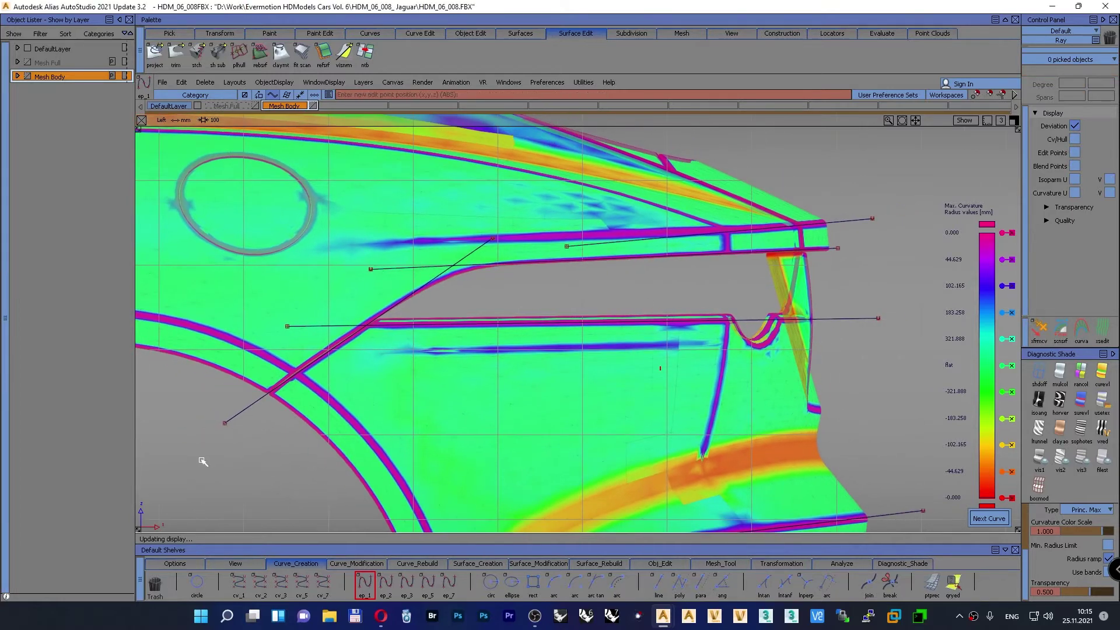
ctrl+shift+drag(196, 463, 241, 468)
click(235, 422)
ctrl+shift+middle_drag(257, 442, 260, 423)
drag(260, 423, 272, 430)
Step: Draw a degree 1 edit-point curve along the sill's upper gap from the rear wheel arch forward into the front wheel opening
alt+shift+right_drag(548, 300, 491, 351)
alt+shift+middle_drag(505, 341, 694, 294)
alt+shift+right_drag(694, 295, 588, 315)
alt+shift+middle_drag(492, 330, 798, 269)
alt+shift+right_drag(797, 270, 742, 289)
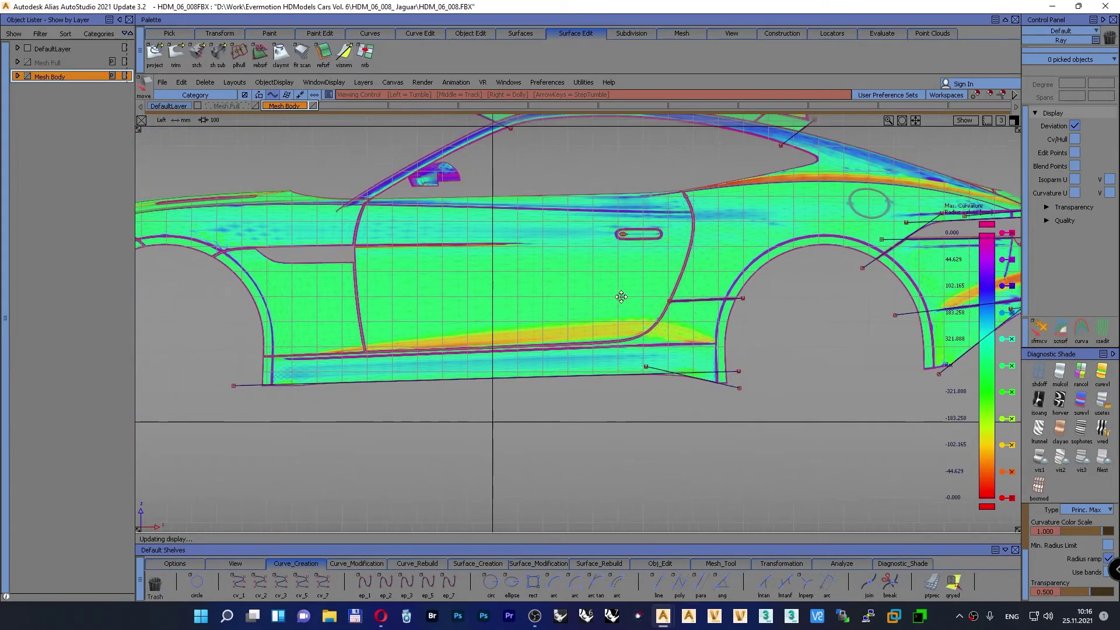
alt+shift+middle_drag(620, 297, 650, 296)
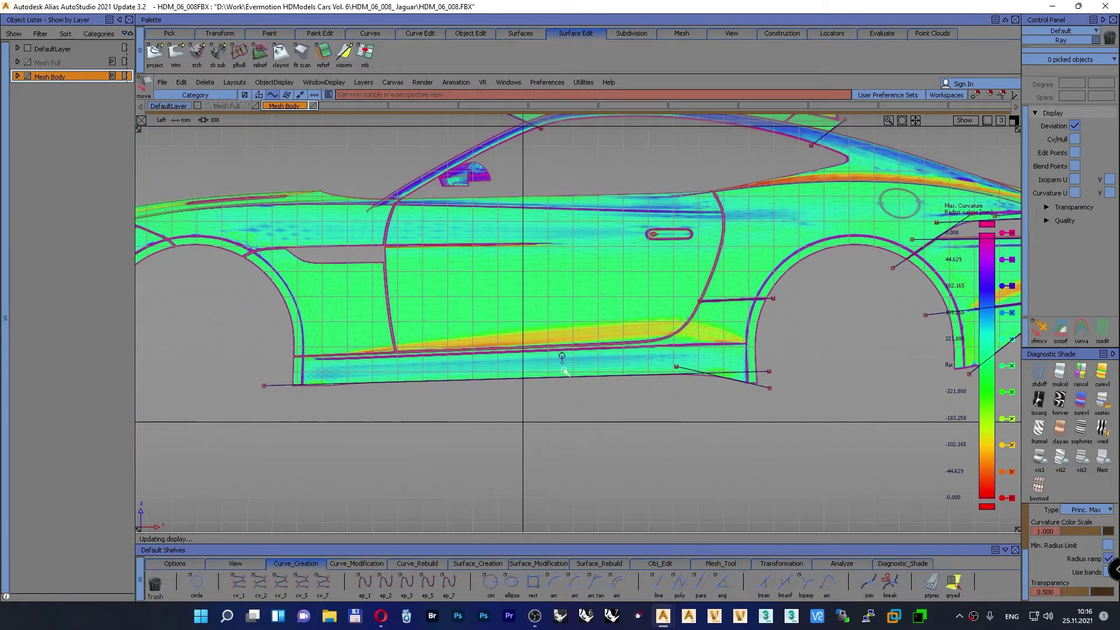
scroll(561, 357, up, 3)
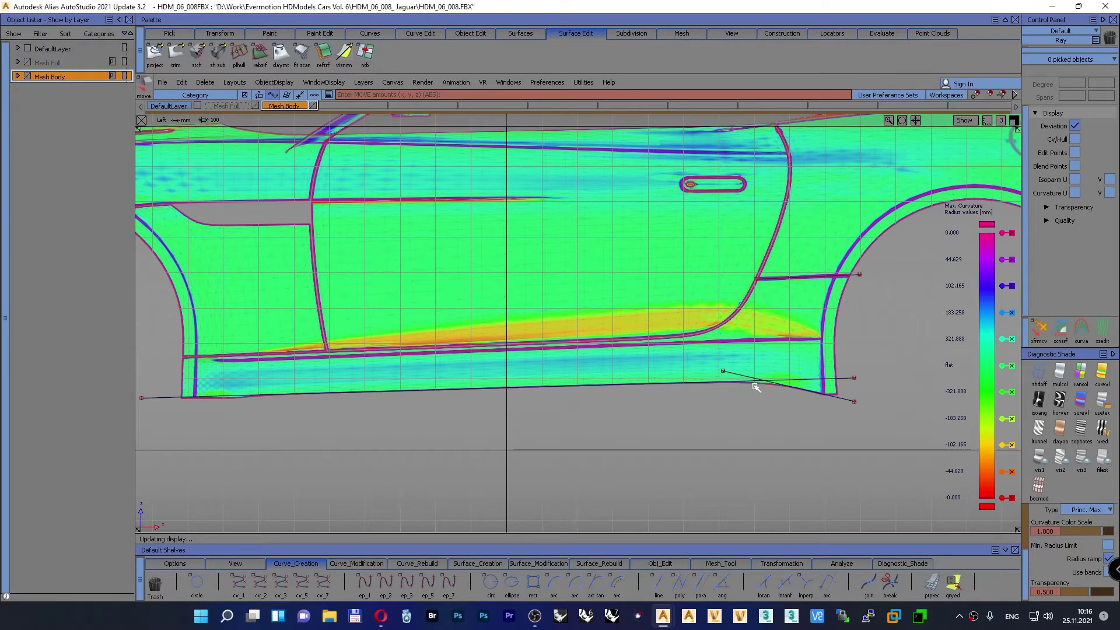
click(365, 582)
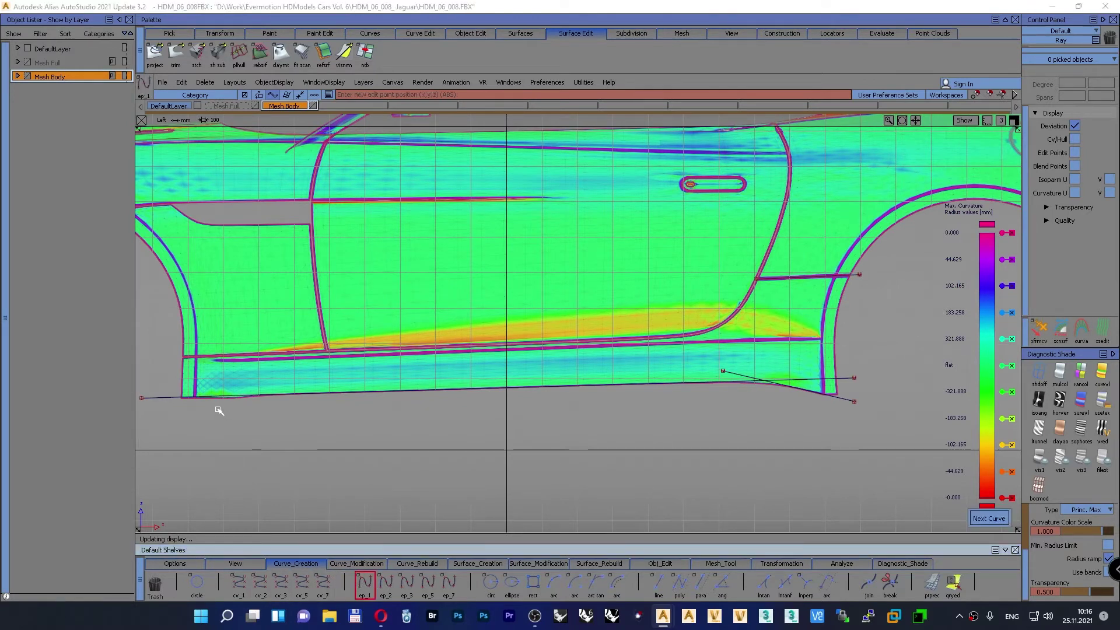
key(alt+shift)
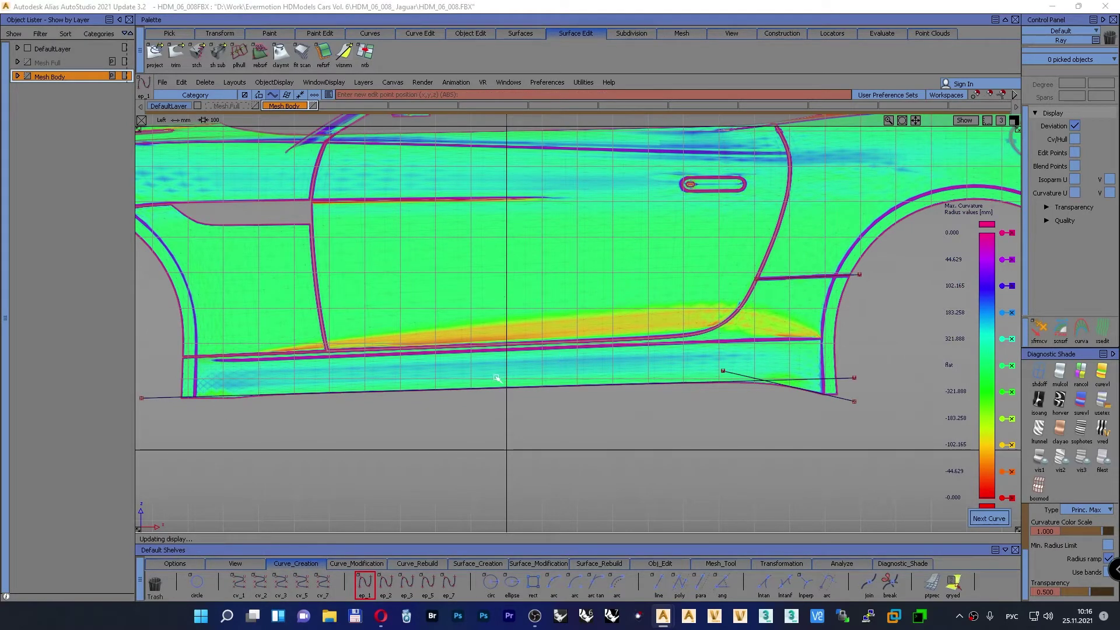
click(822, 339)
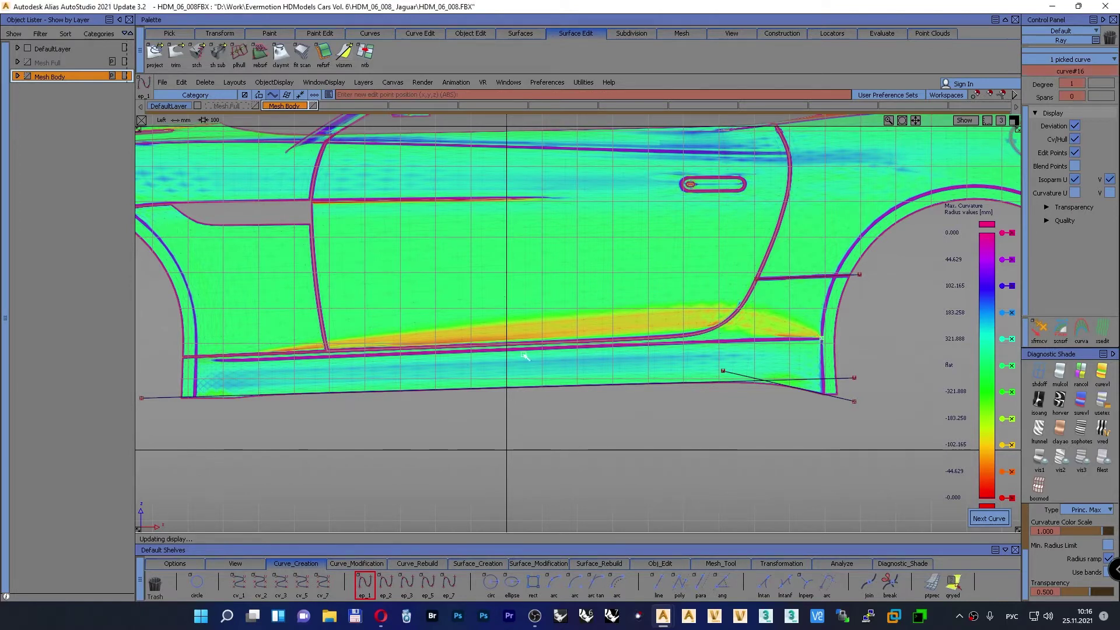
drag(258, 362, 150, 365)
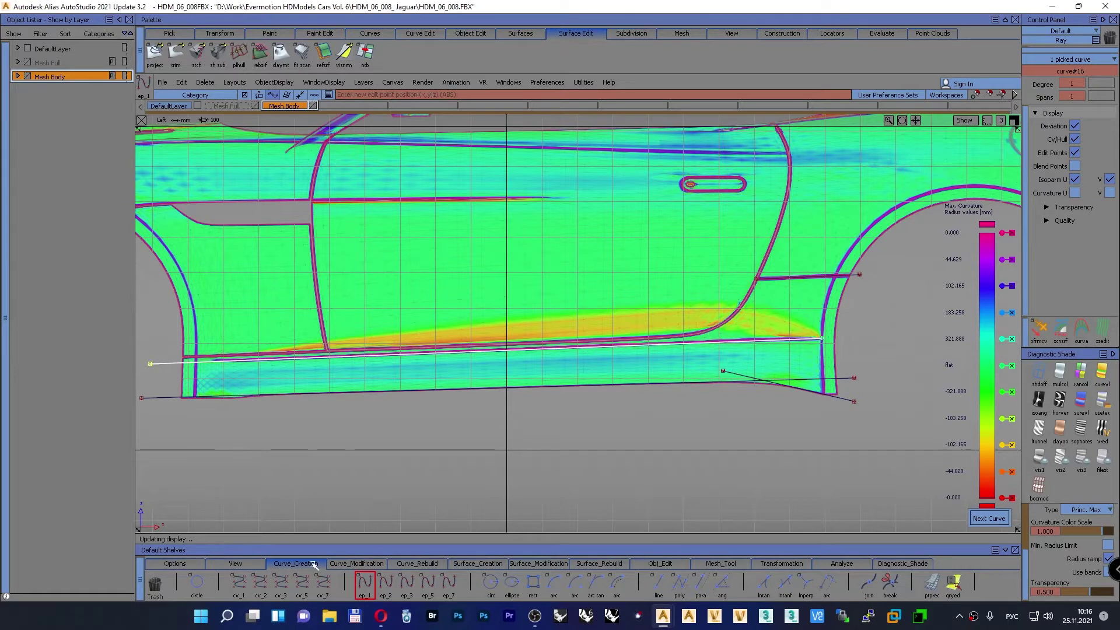
Step: Extend the rear end of the sill's upper-gap line into the rear wheel opening
click(661, 563)
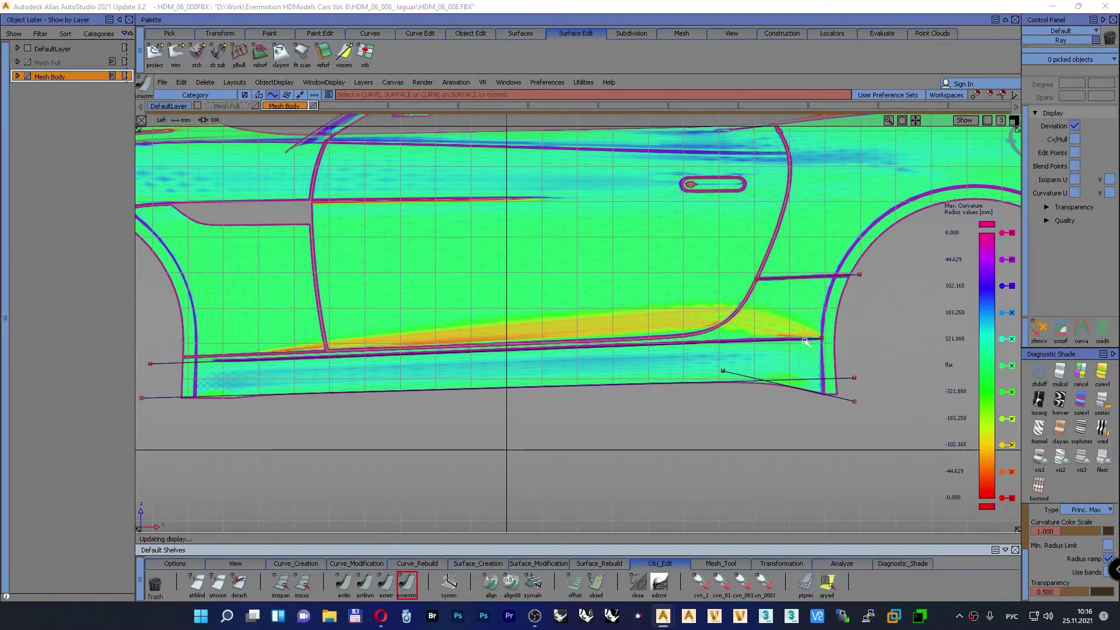
drag(807, 341, 880, 337)
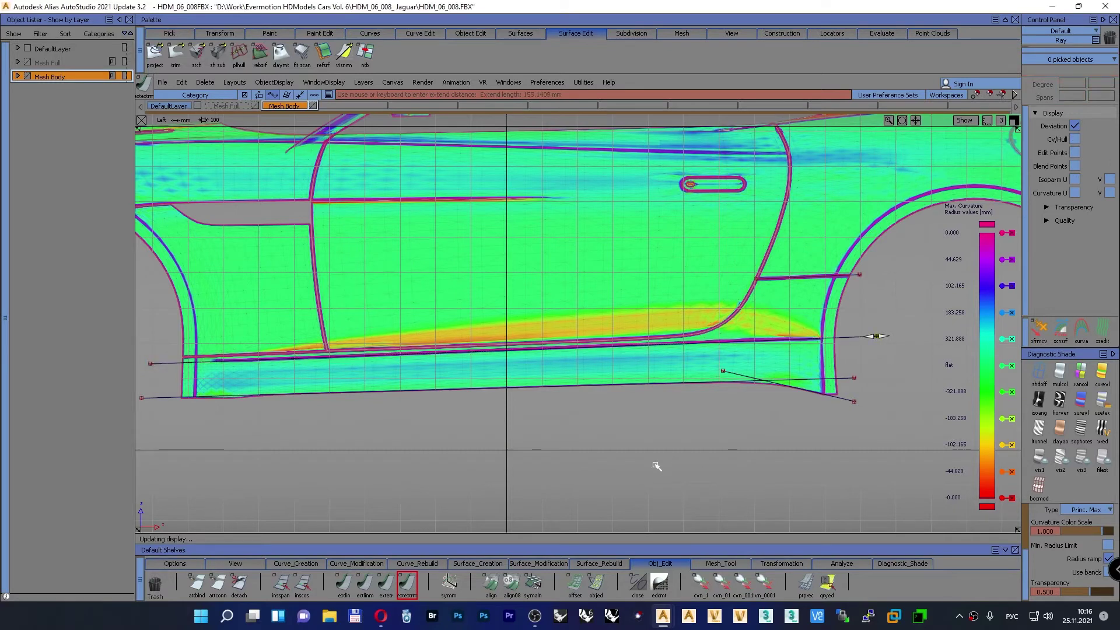
Step: Show the whole car in the Top view and hide the grid
alt+shift+right_drag(655, 440, 552, 451)
alt+shift+middle_drag(541, 445, 647, 451)
alt+shift+middle_drag(439, 443, 593, 457)
alt+shift+right_drag(477, 442, 481, 400)
alt+shift+middle_drag(412, 411, 660, 443)
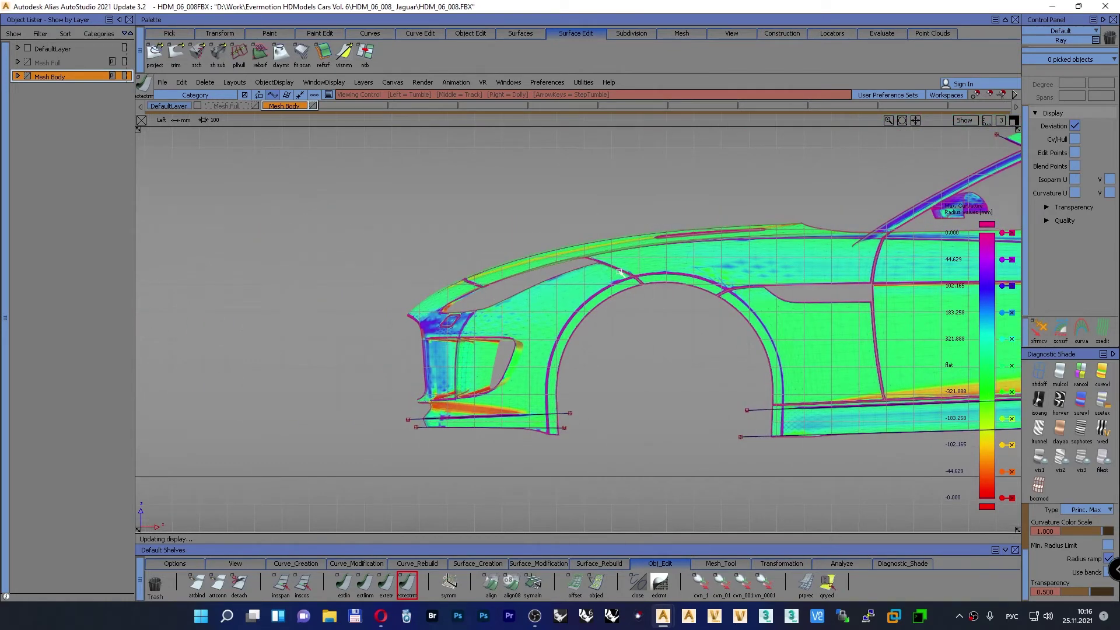
alt+shift+right_drag(453, 361, 385, 373)
alt+shift+middle_drag(474, 360, 399, 354)
alt+shift+right_drag(546, 341, 567, 330)
key(F8)
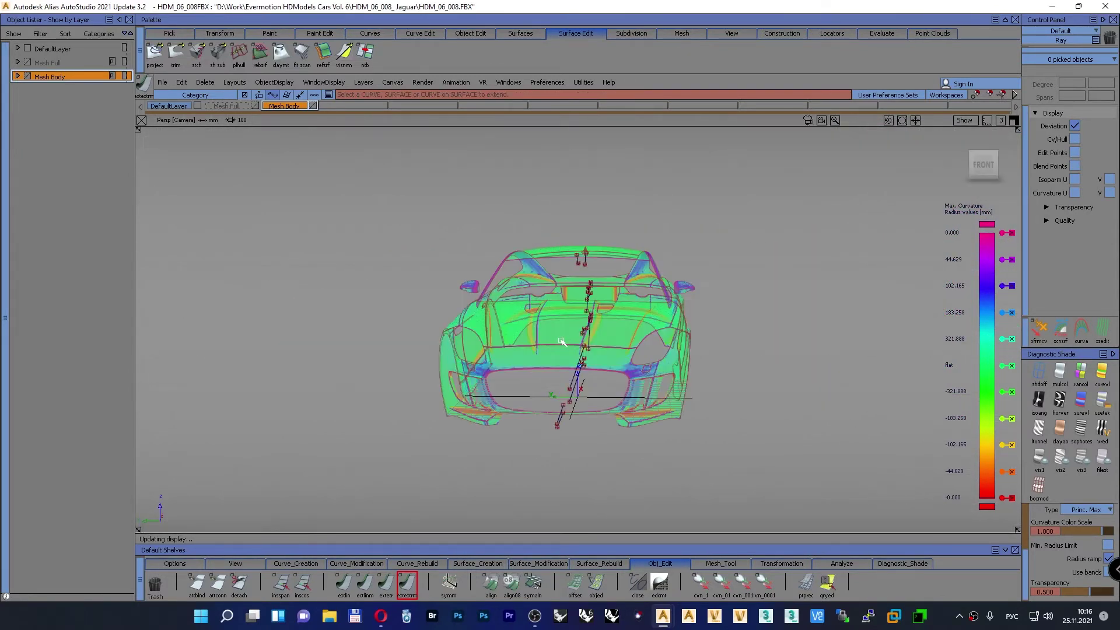
key(F9)
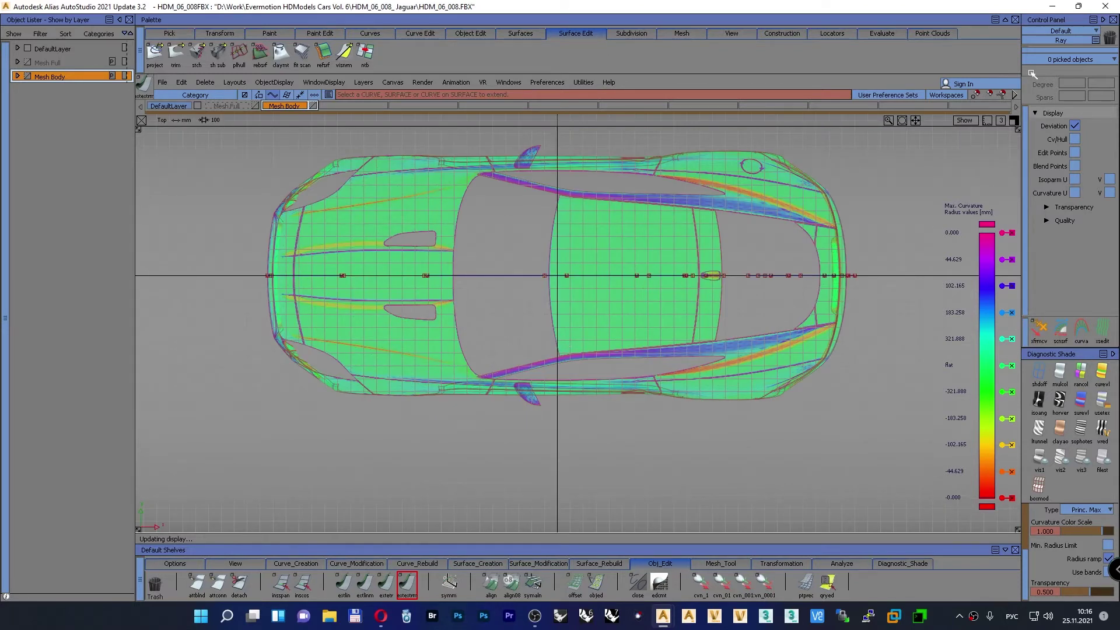
click(962, 120)
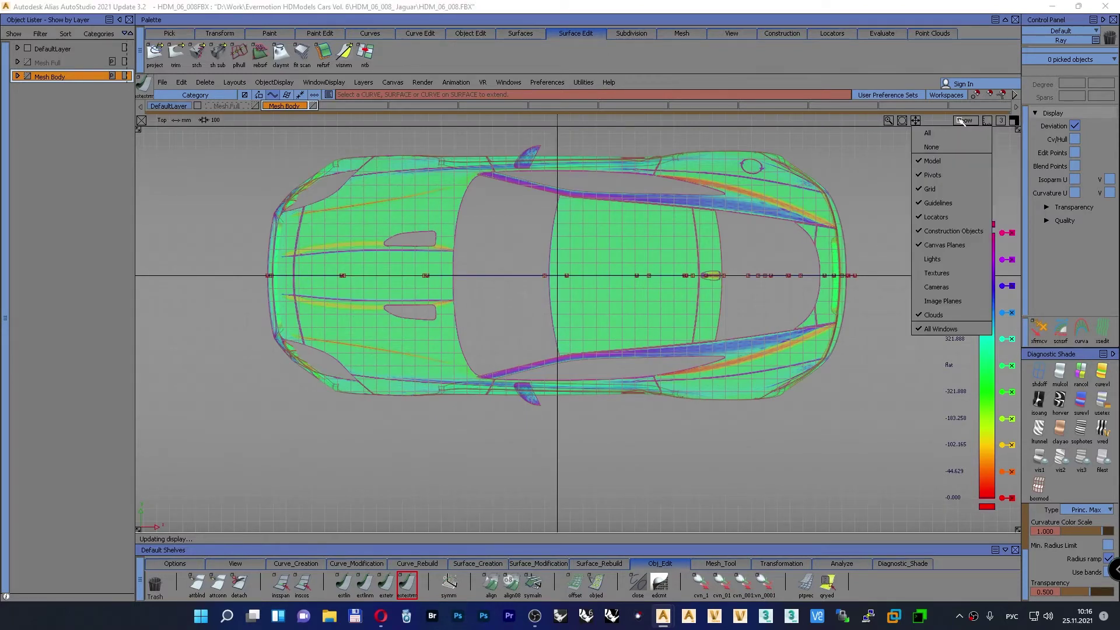
click(946, 188)
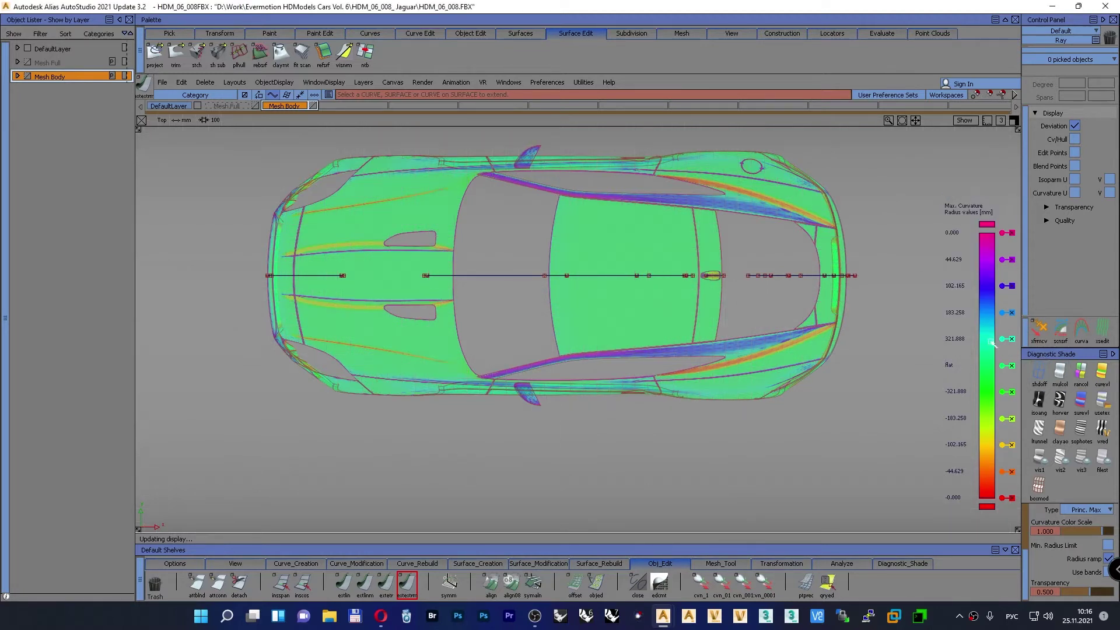
Step: Set the diagnostic shading transparency to 0.25 so the mesh's curvature colours show more strongly
alt+shift+middle_drag(846, 309, 835, 350)
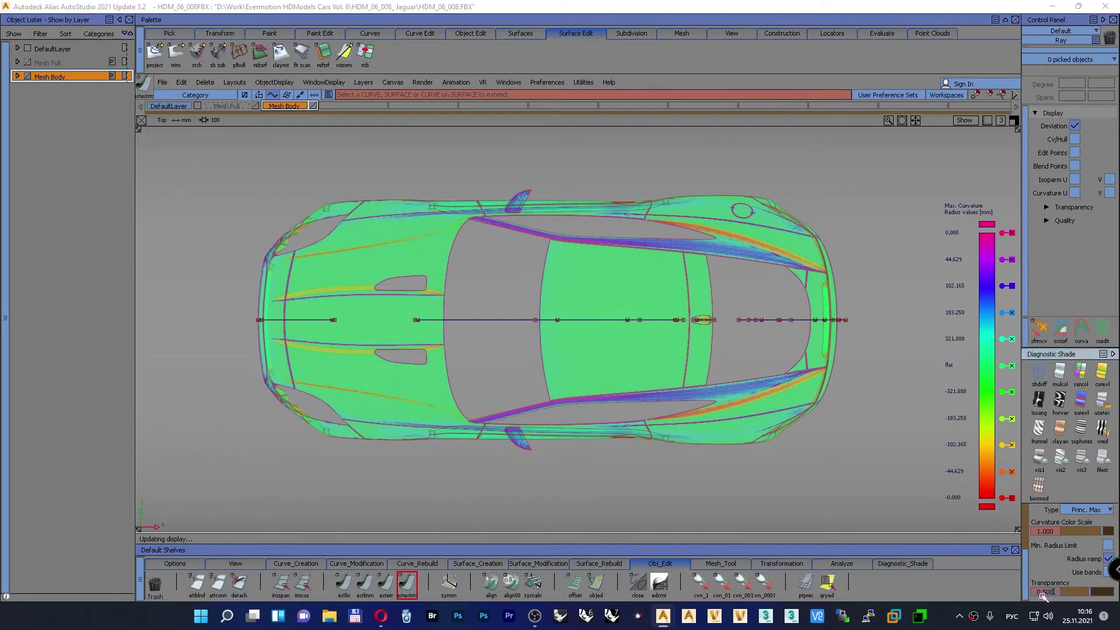
text(25)
key(Return)
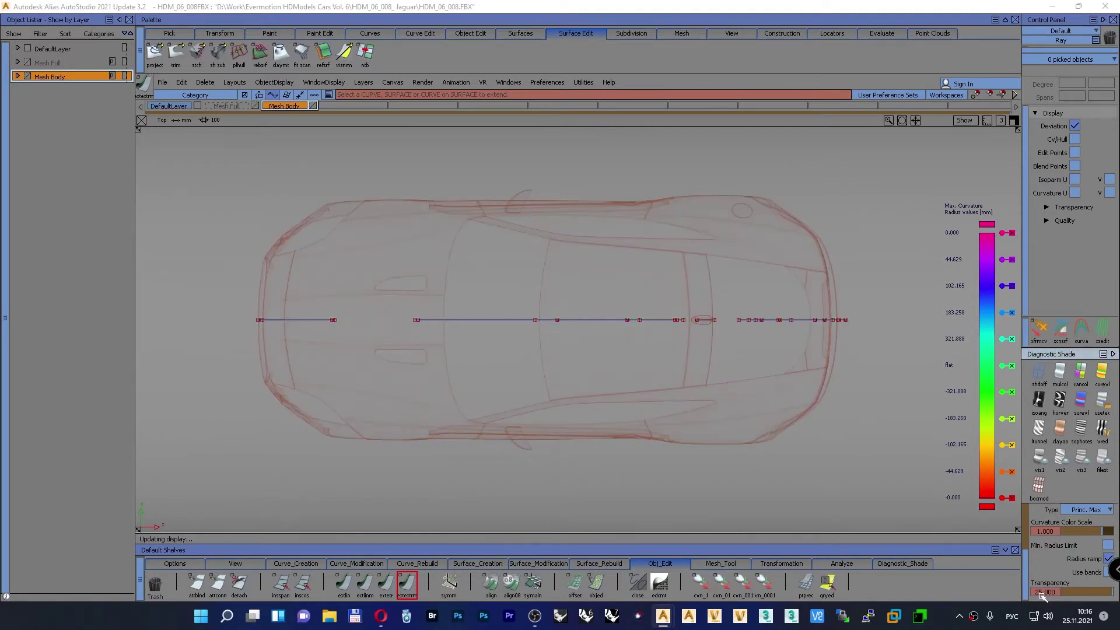
drag(1056, 592, 1027, 591)
text(0.25)
key(Return)
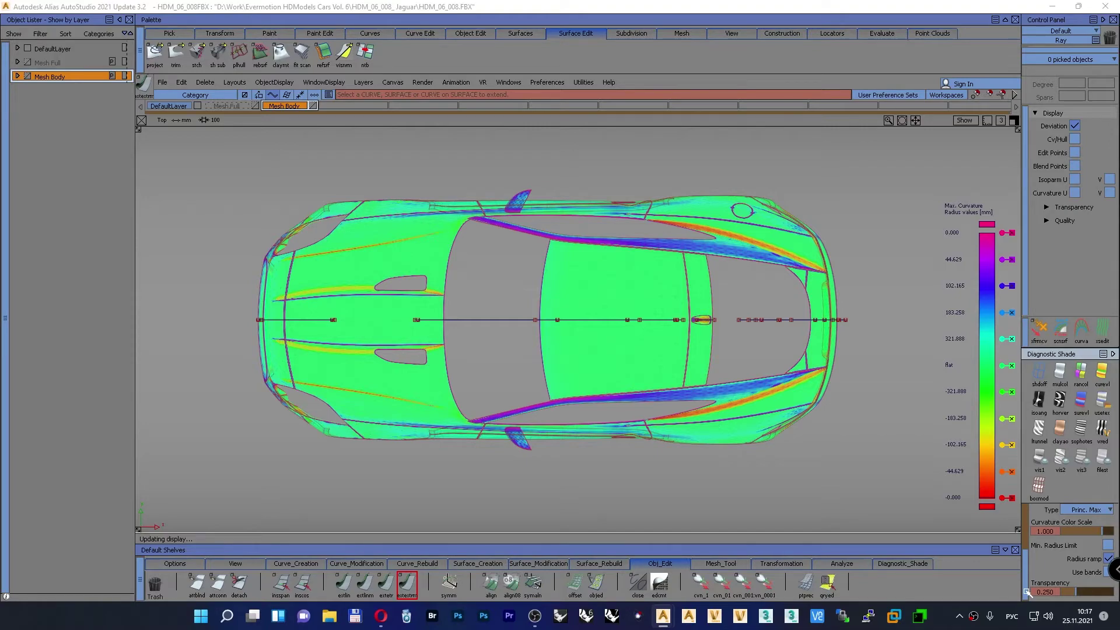
Step: Capture the top view of the car as a screenshot and mark red lines along both rear fender edges
key(shift+super+s)
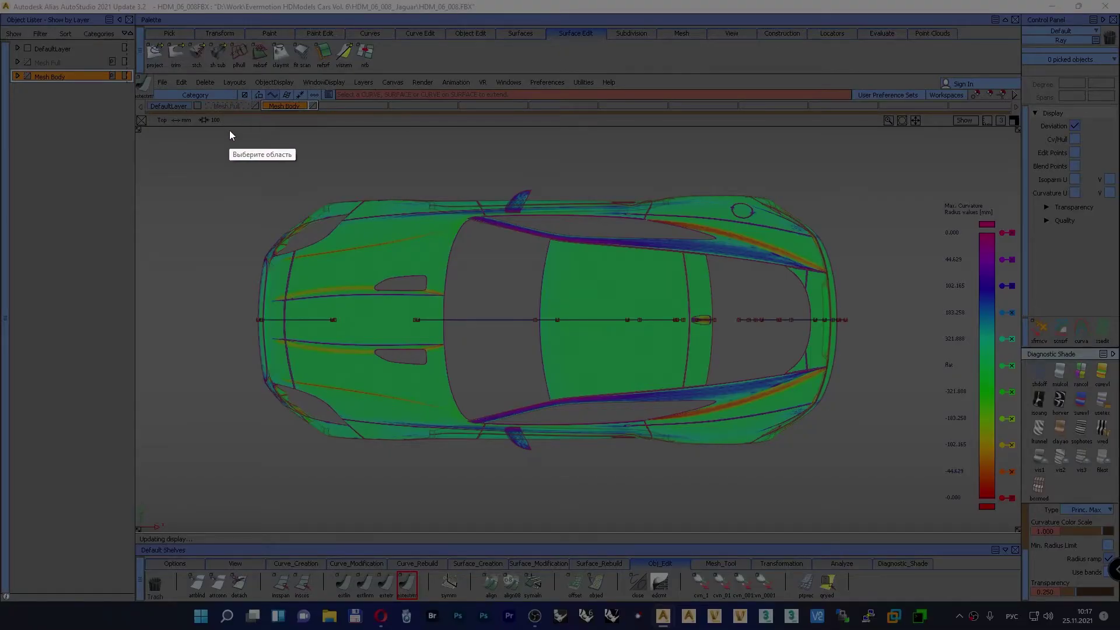
mouse_move(230, 131)
mouse_down()
mouse_move(509, 271)
mouse_move(902, 524)
mouse_up()
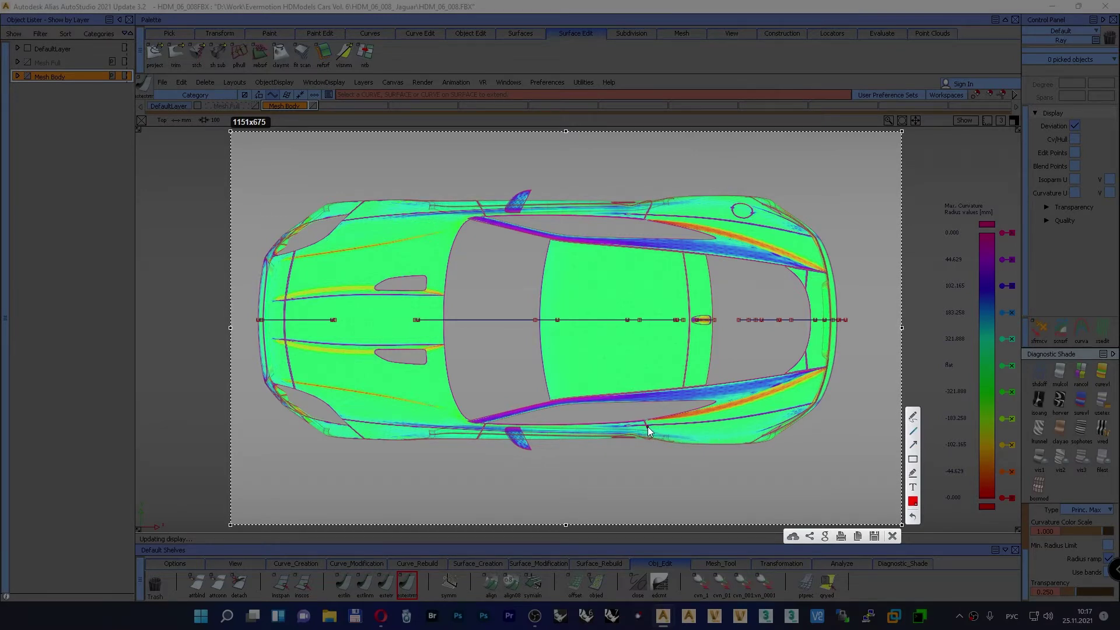
drag(648, 426, 811, 404)
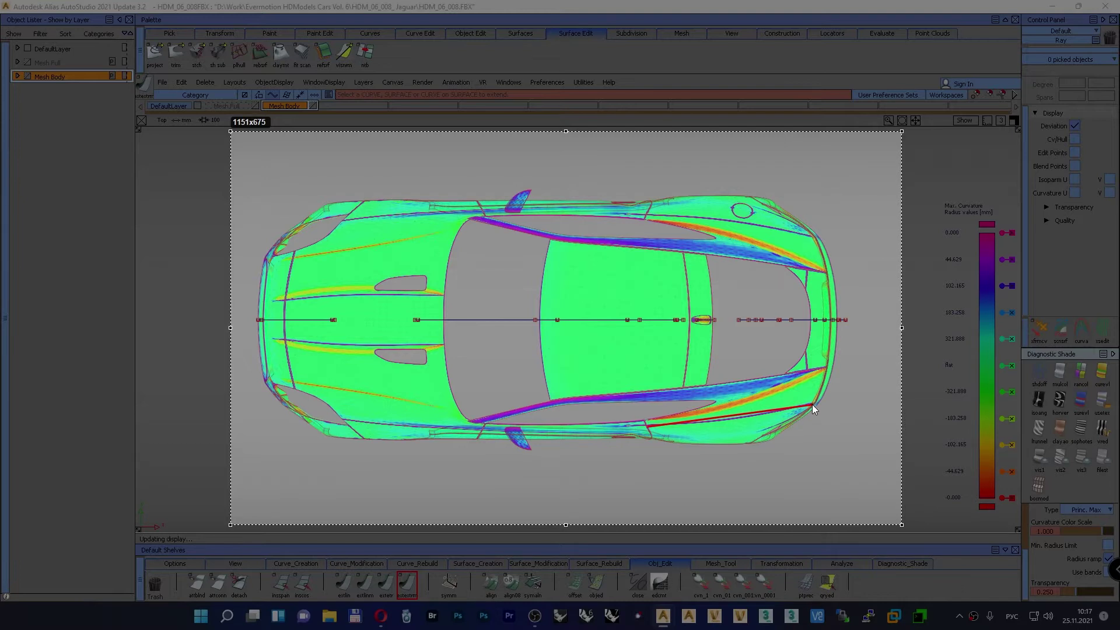
drag(646, 216, 813, 236)
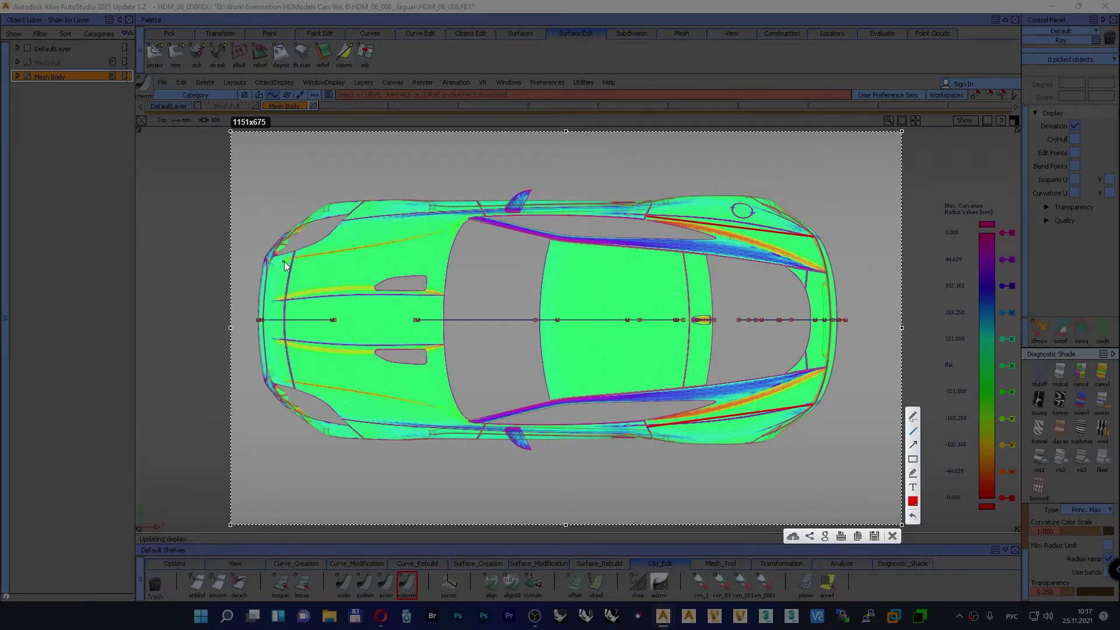
Step: Mark red lines on the screenshot along the outer and inner bonnet creases on both sides
drag(284, 262, 303, 256)
drag(435, 237, 439, 237)
drag(283, 380, 438, 408)
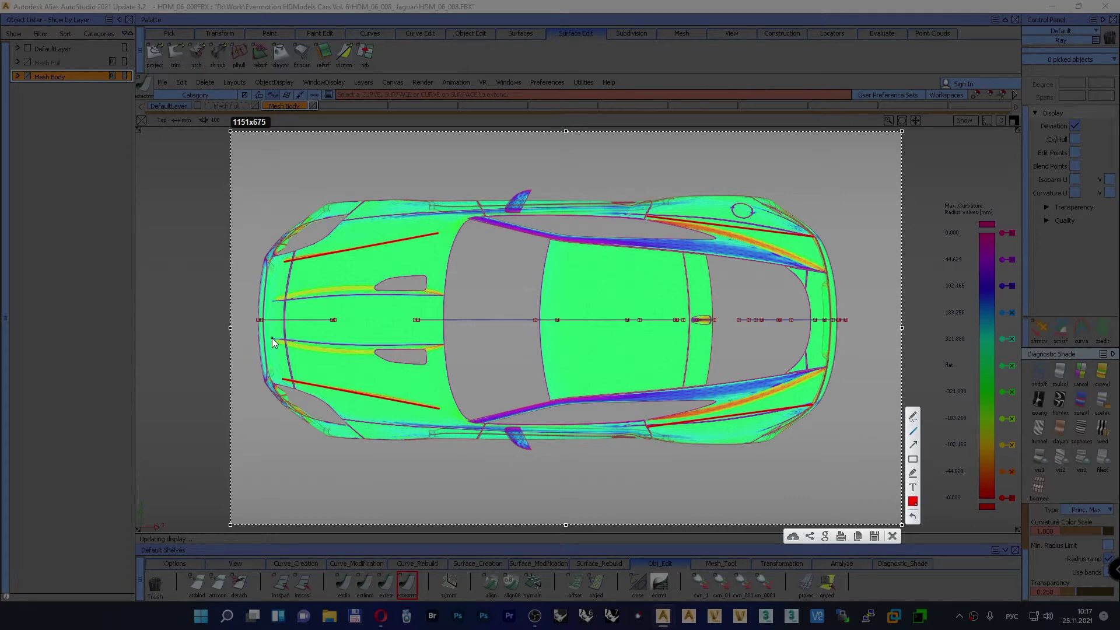
drag(272, 338, 443, 344)
drag(274, 302, 445, 295)
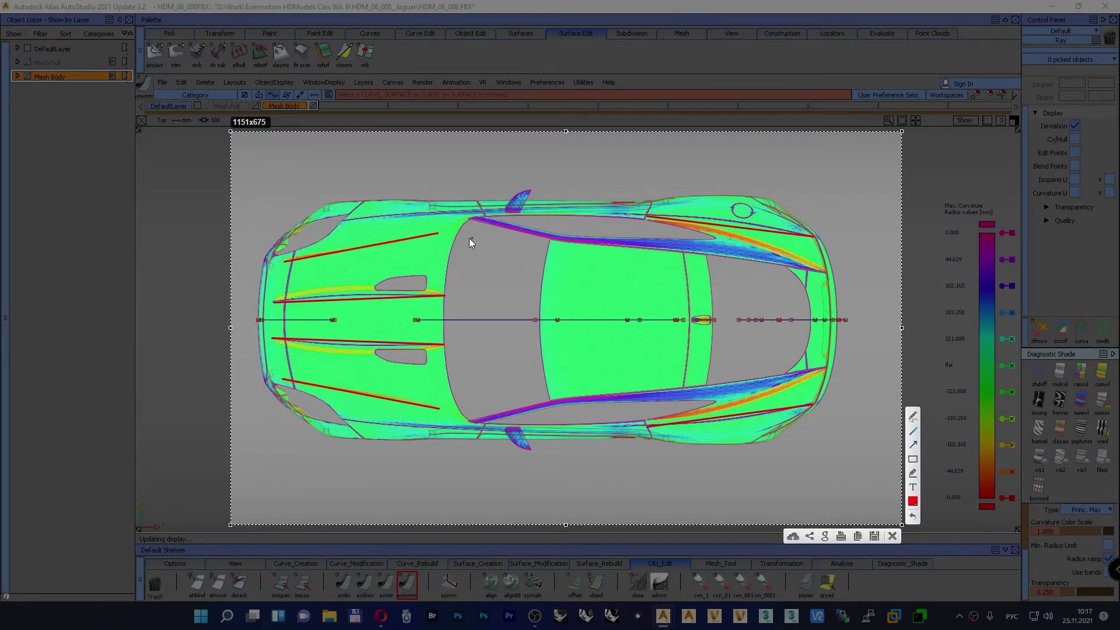
Step: Mark red lines on the screenshot along both shoulder lines and both windscreen pillars
drag(341, 222, 623, 209)
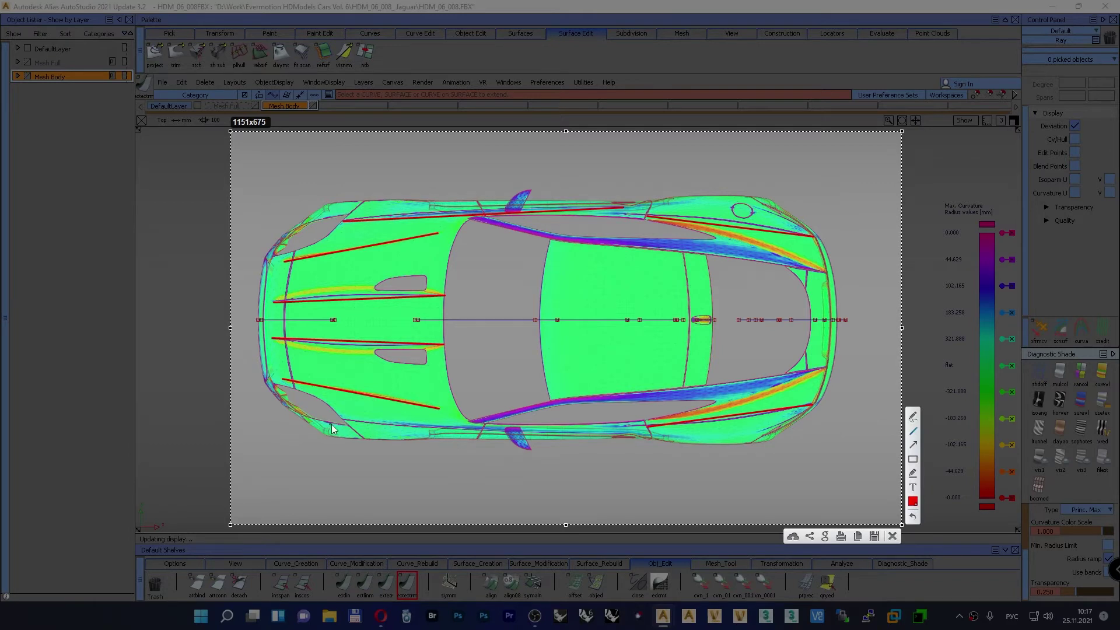
drag(340, 421, 623, 433)
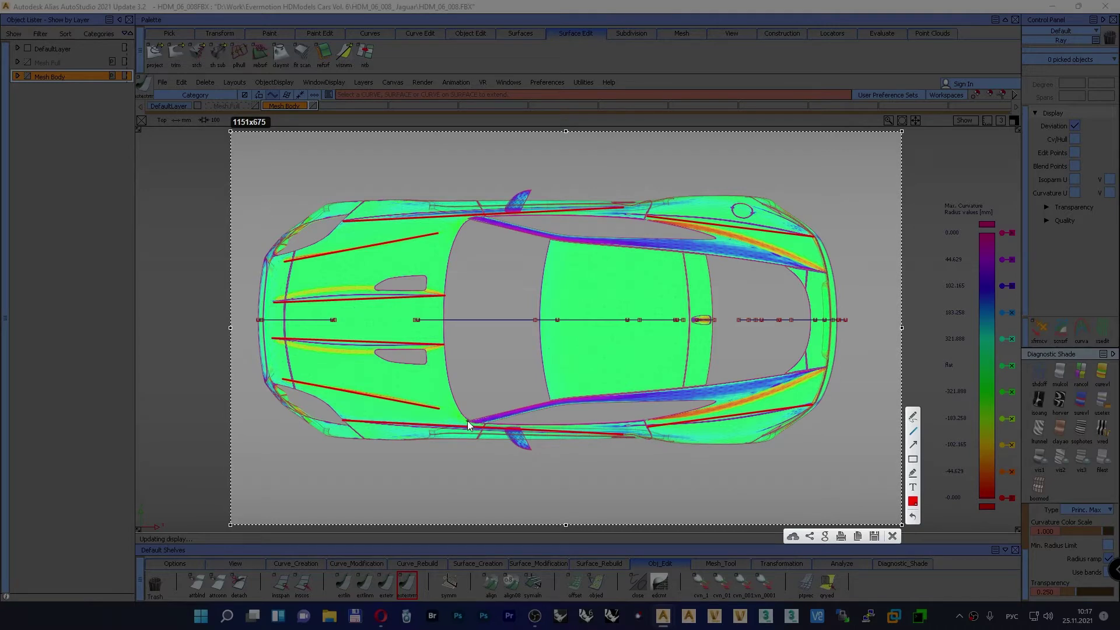
drag(470, 421, 544, 403)
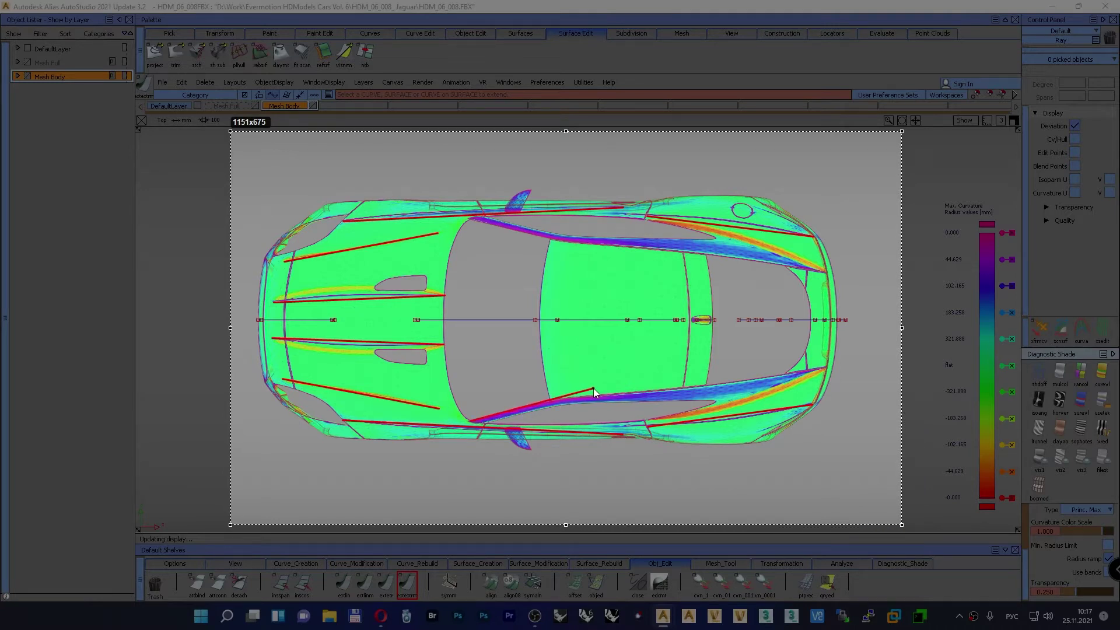
drag(593, 388, 594, 387)
drag(470, 219, 587, 248)
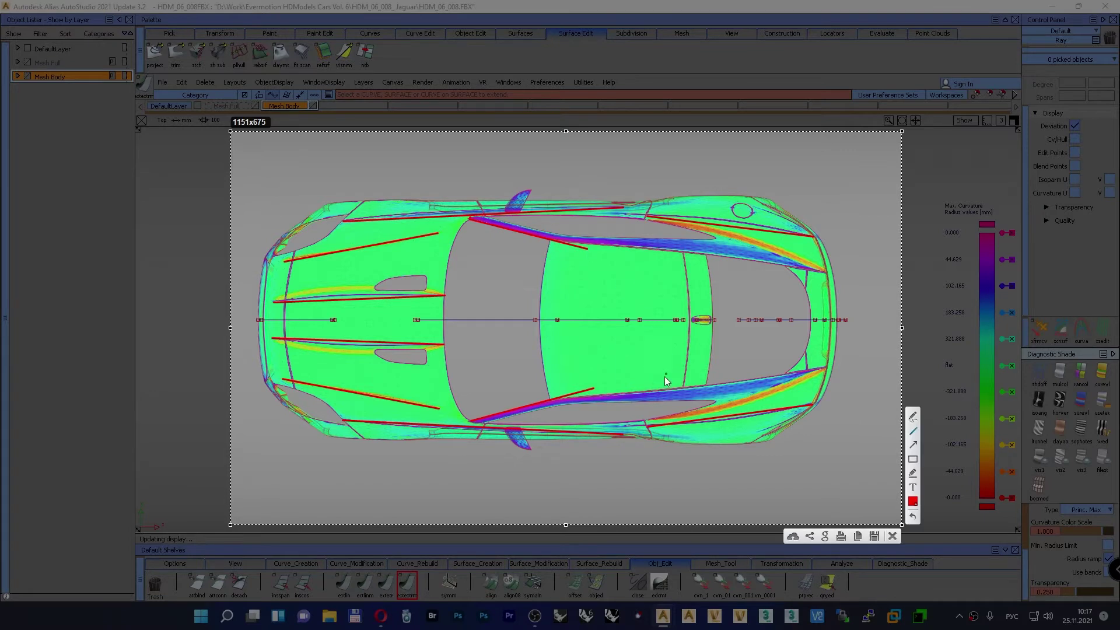
Step: Mark red lines on the screenshot along both roof side edges from the rear forward, and discard the capture
drag(826, 370, 510, 407)
mouse_move(826, 274)
mouse_down()
mouse_move(513, 260)
mouse_move(499, 232)
mouse_up()
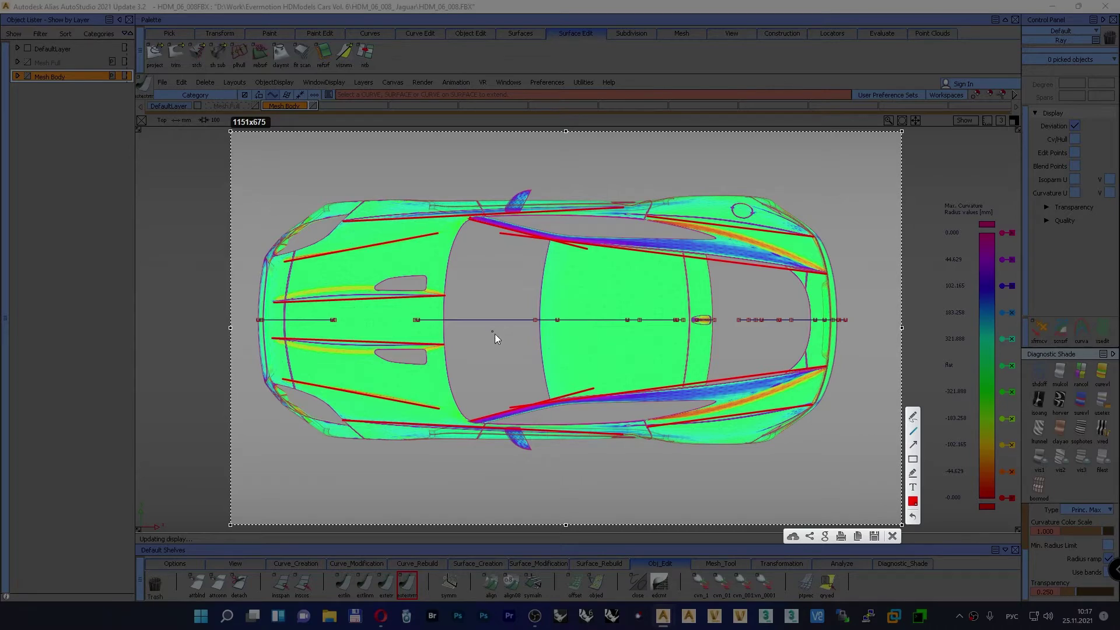
click(892, 536)
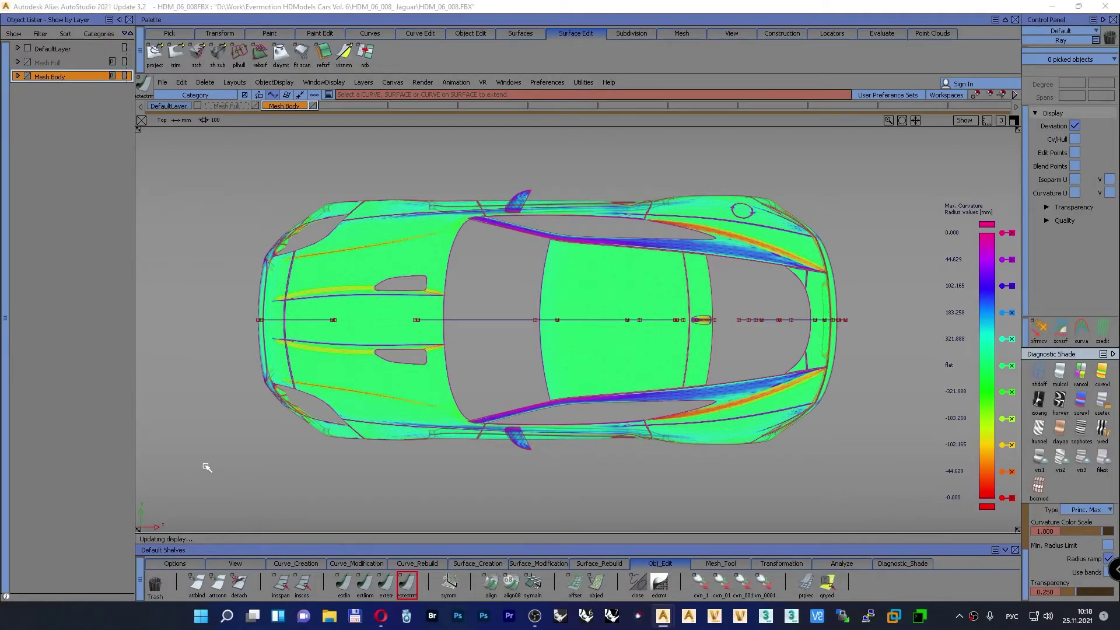
Step: Draw a degree 2 edit-point curve from the bonnet's windscreen edge to the front end of the inner bonnet crease beside the vent
alt+shift+middle_drag(216, 465, 428, 461)
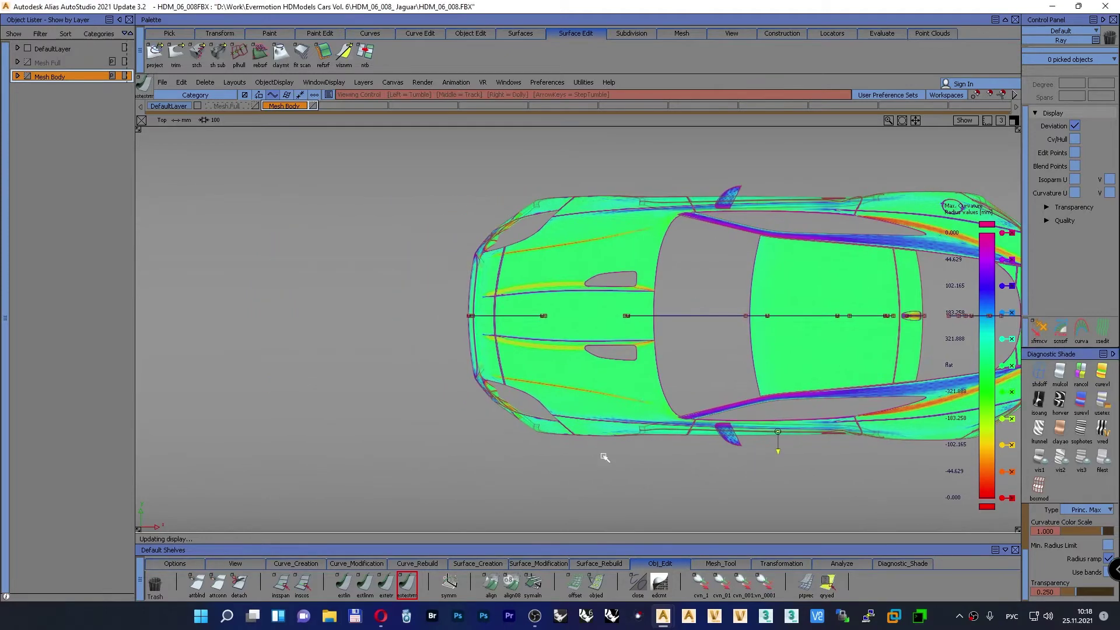
alt+shift+right_drag(774, 450, 477, 306)
alt+shift+middle_drag(477, 305, 910, 374)
alt+shift+middle_drag(703, 335, 667, 380)
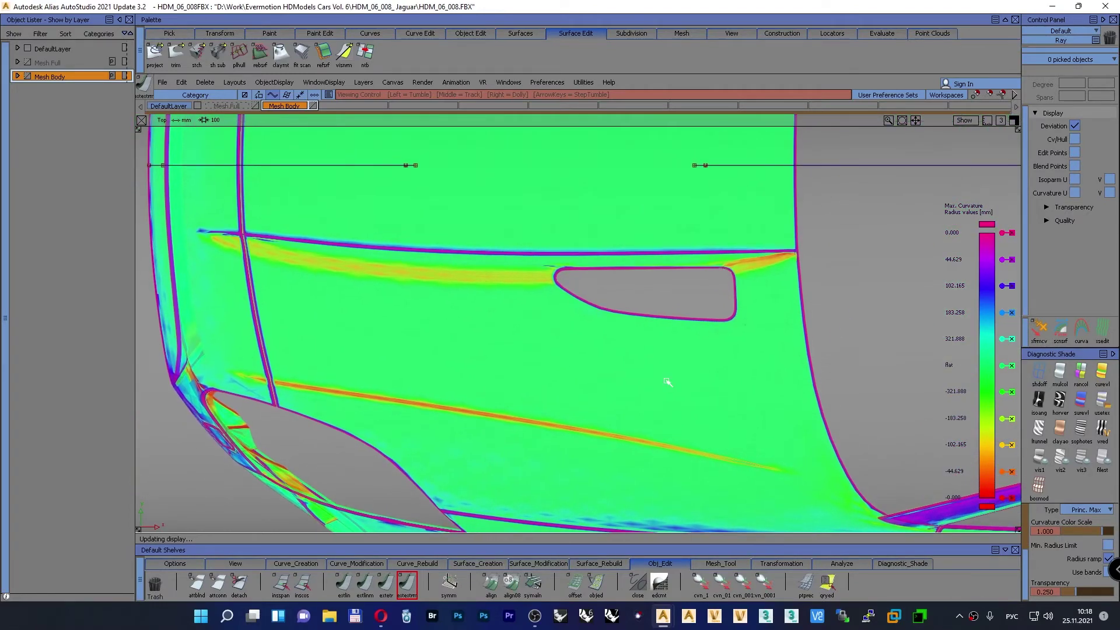
click(297, 564)
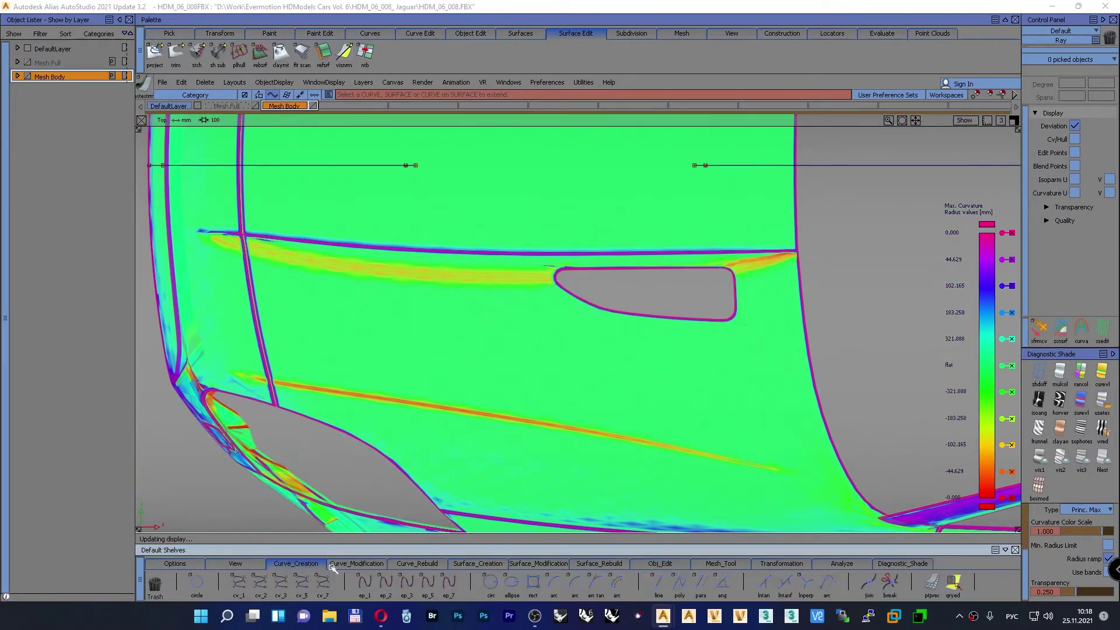
click(387, 583)
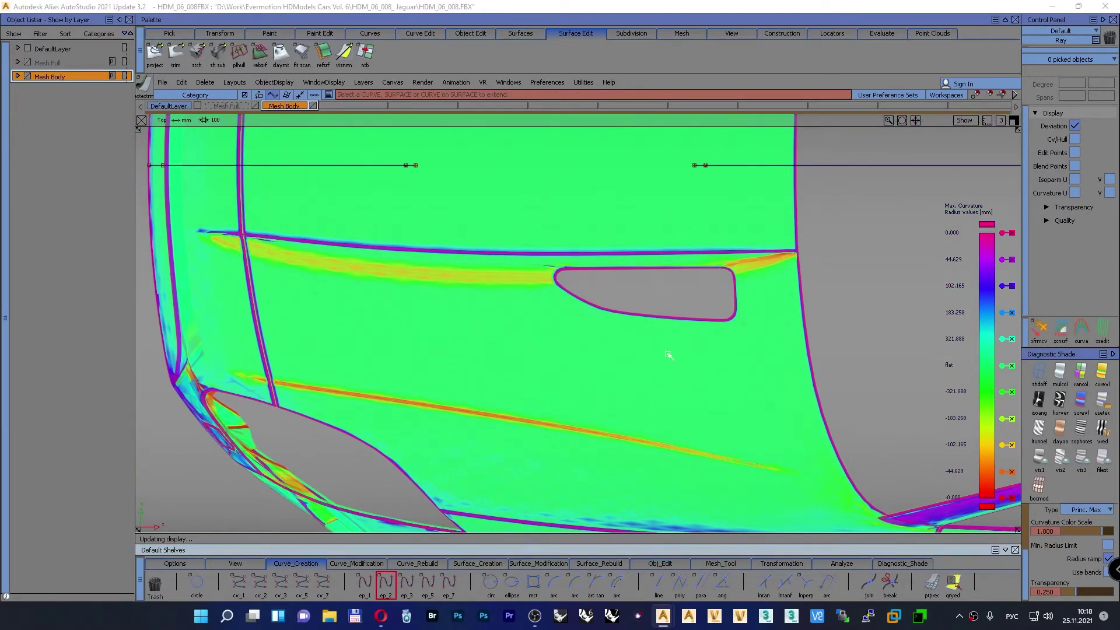
click(790, 252)
drag(790, 253, 806, 253)
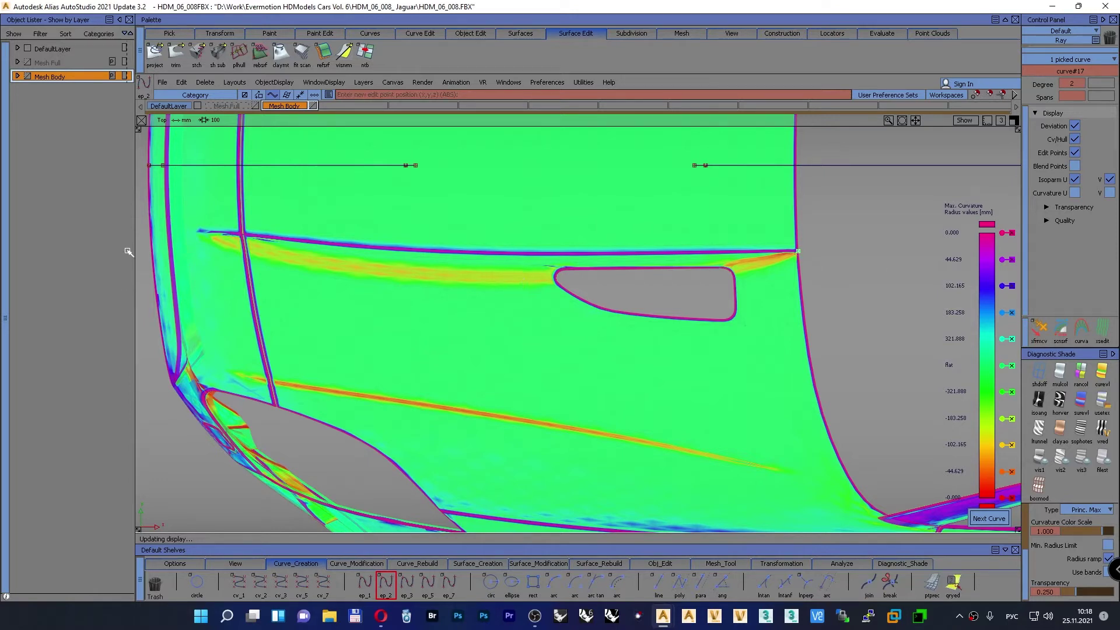
click(201, 232)
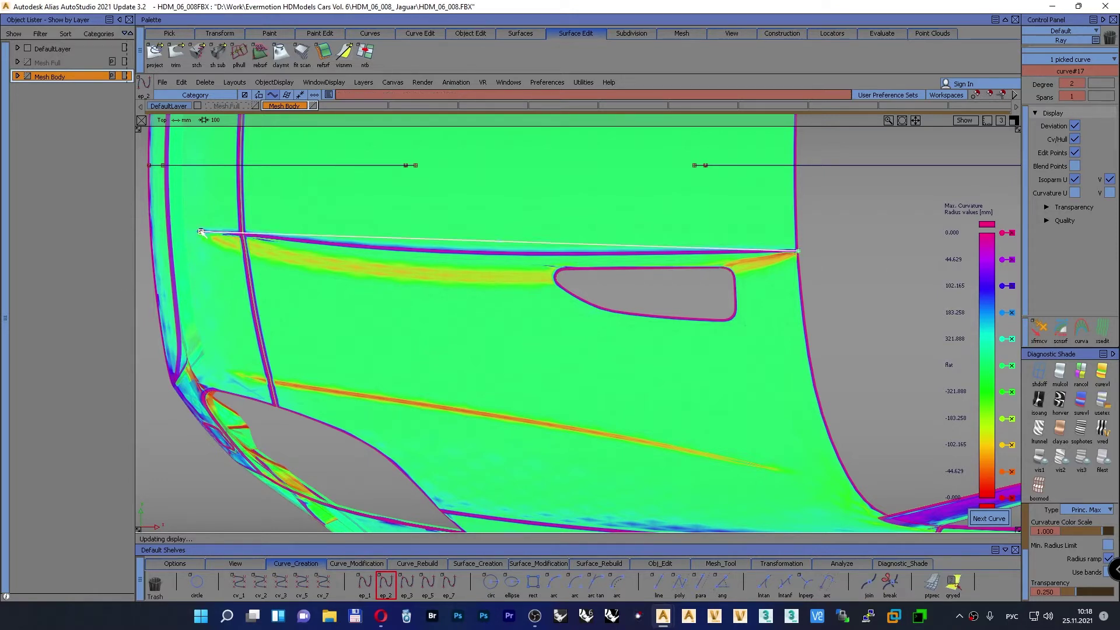
Step: Pick the middle CV of the bonnet curve and move it sideways and forward so the curve follows the crease
ctrl+shift+drag(460, 205, 460, 176)
ctrl+shift+drag(530, 207, 565, 209)
drag(481, 225, 513, 252)
ctrl+shift+right_drag(529, 206, 527, 170)
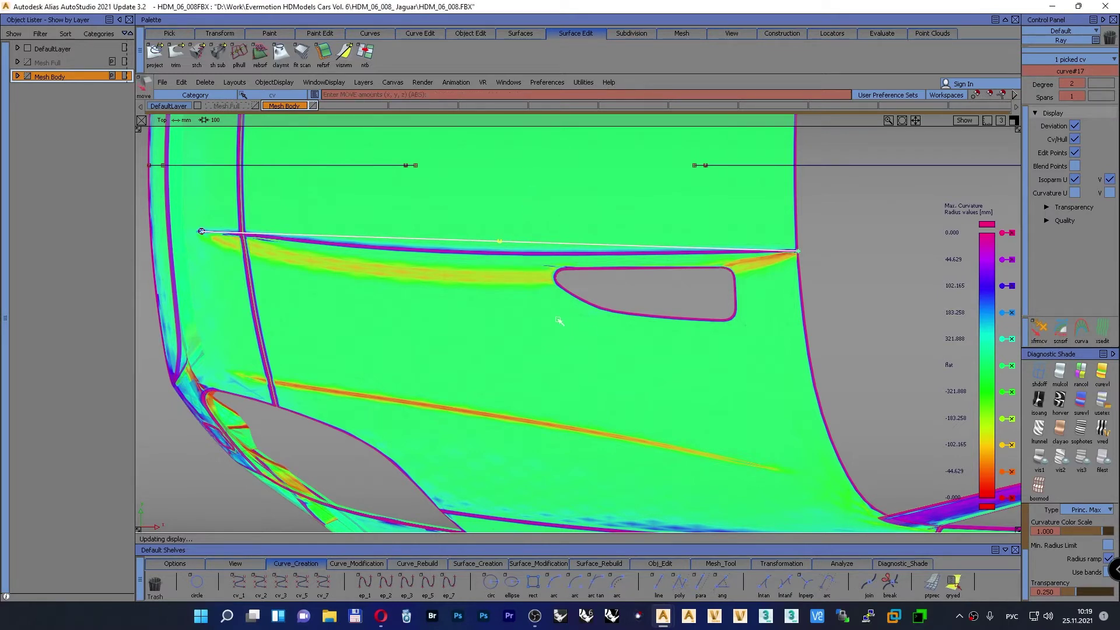
middle_drag(490, 261, 400, 278)
right_drag(412, 279, 414, 297)
middle_drag(414, 296, 445, 310)
right_drag(451, 312, 488, 323)
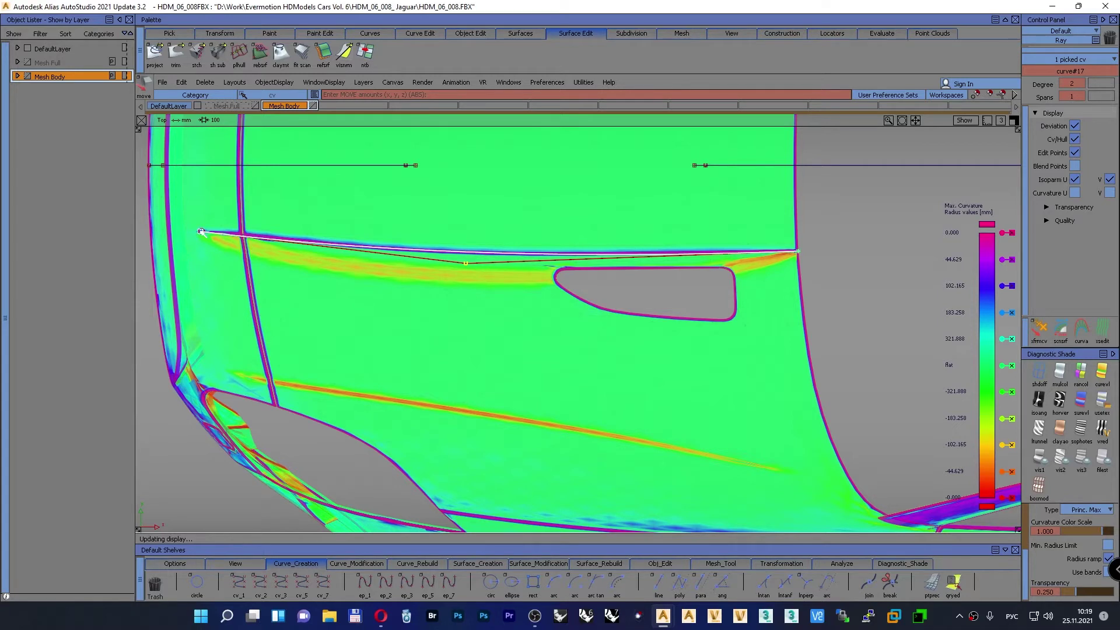
Step: Pick the front end CV of the bonnet curve and nudge it three increments towards the centre line
ctrl+shift+drag(479, 189, 528, 183)
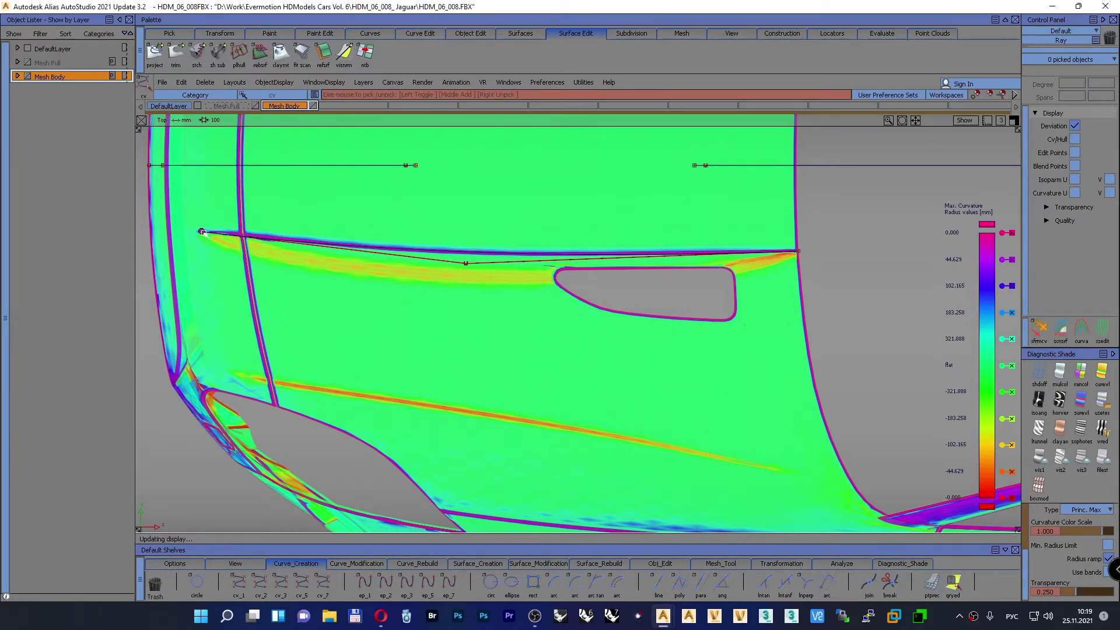
click(202, 231)
ctrl+shift+drag(305, 217, 313, 194)
key(alt+Up)
key(alt+Up)
key(alt+Up)
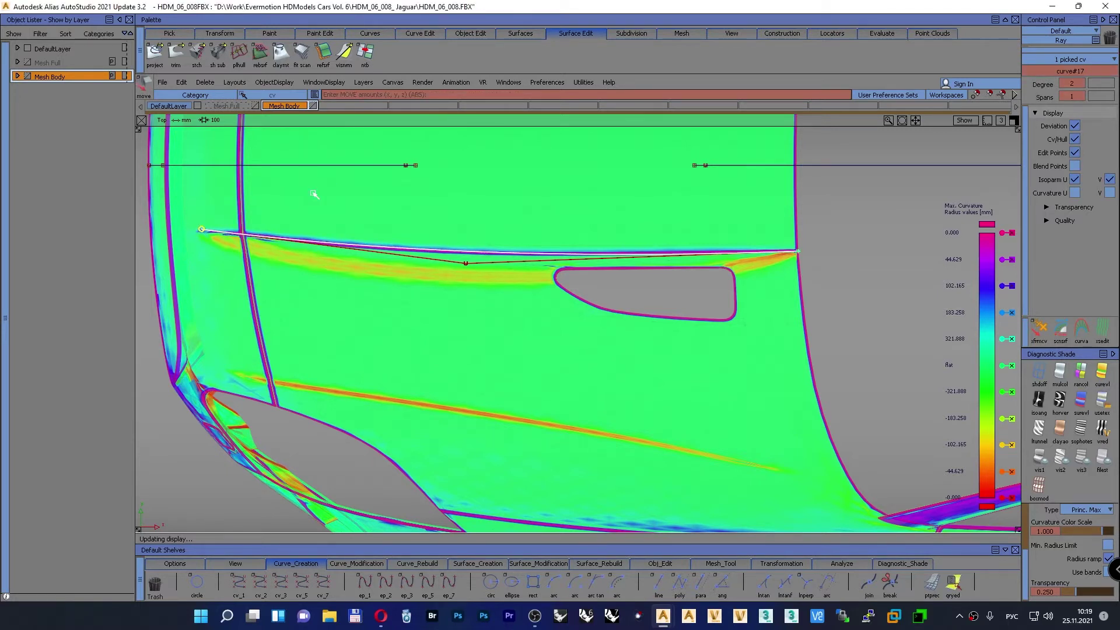
Step: Pick the bonnet curve's middle CV, nudge it slightly outward to refit the crease, and leave nothing picked
click(466, 264)
drag(474, 200, 475, 201)
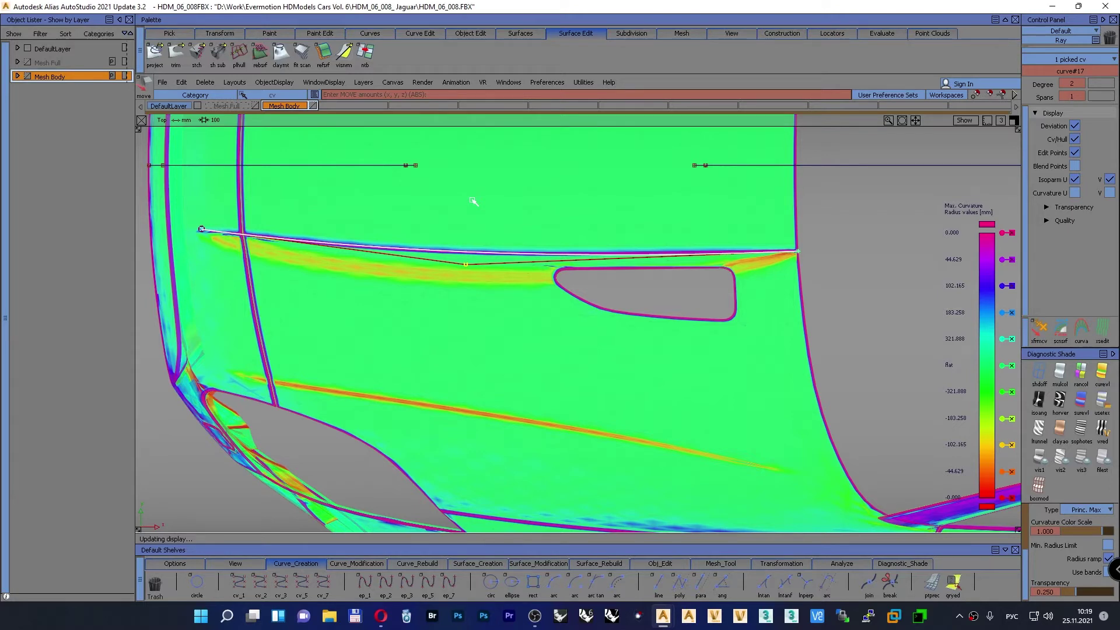
scroll(479, 202, down, 2)
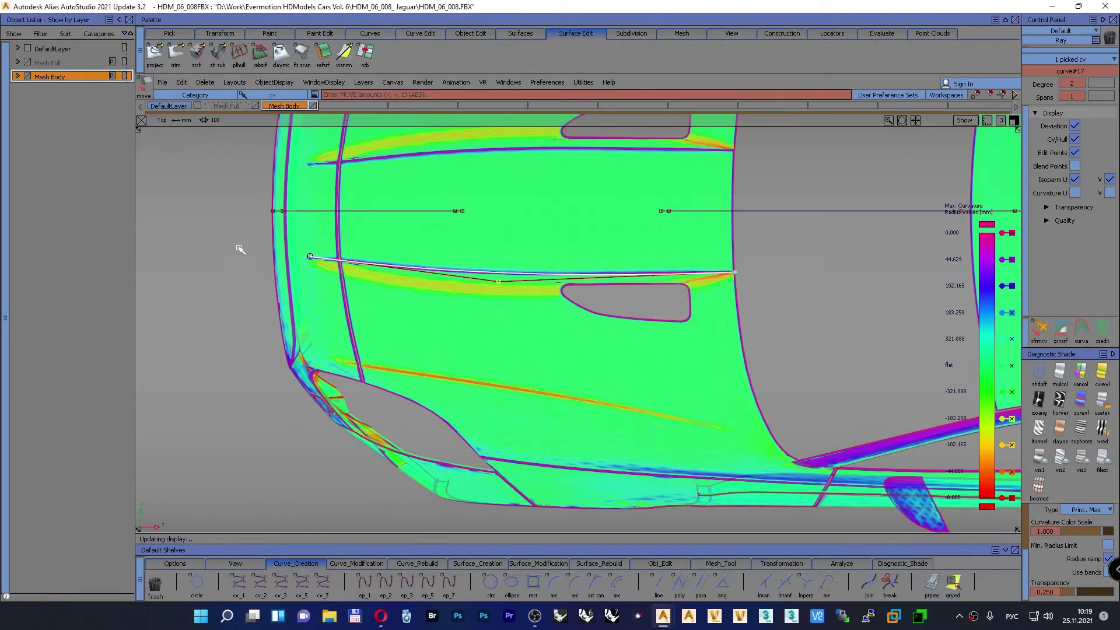
ctrl+shift+drag(238, 247, 239, 220)
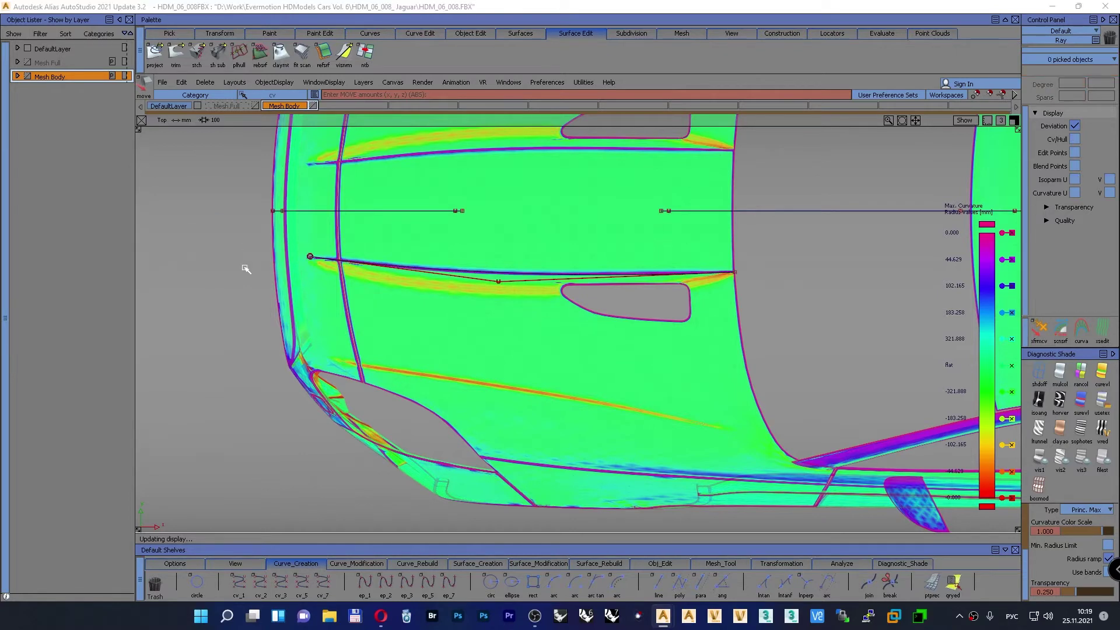
Step: Pick the inner bonnet crease curve and move it straight down below the car body in side view
ctrl+shift+drag(244, 267, 251, 284)
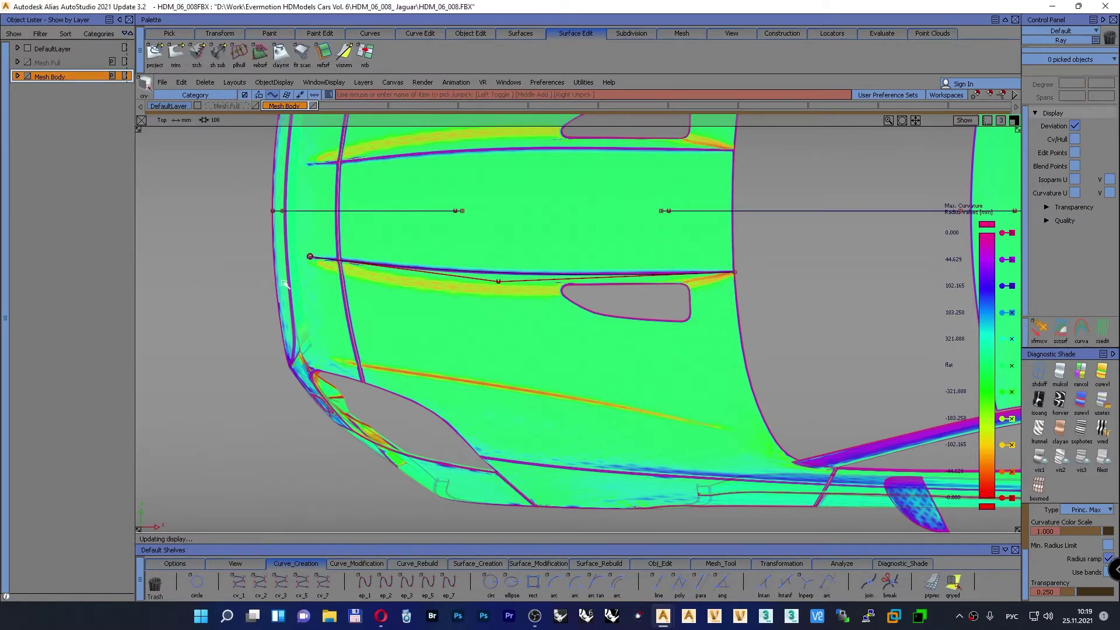
click(396, 267)
key(F6)
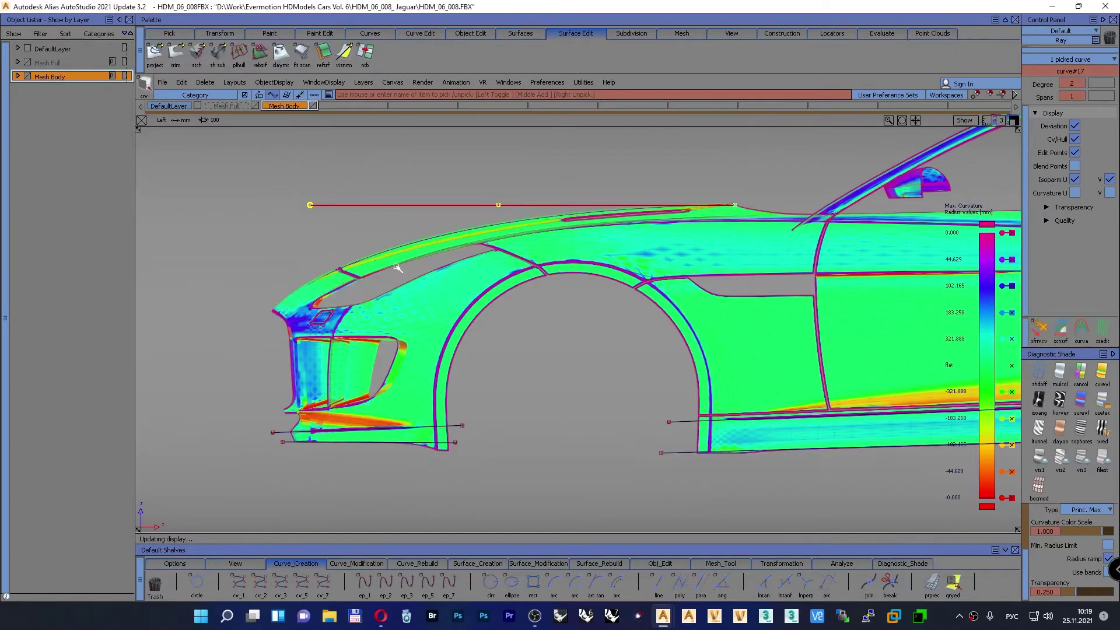
scroll(413, 277, down, 2)
alt+shift+middle_drag(441, 279, 270, 253)
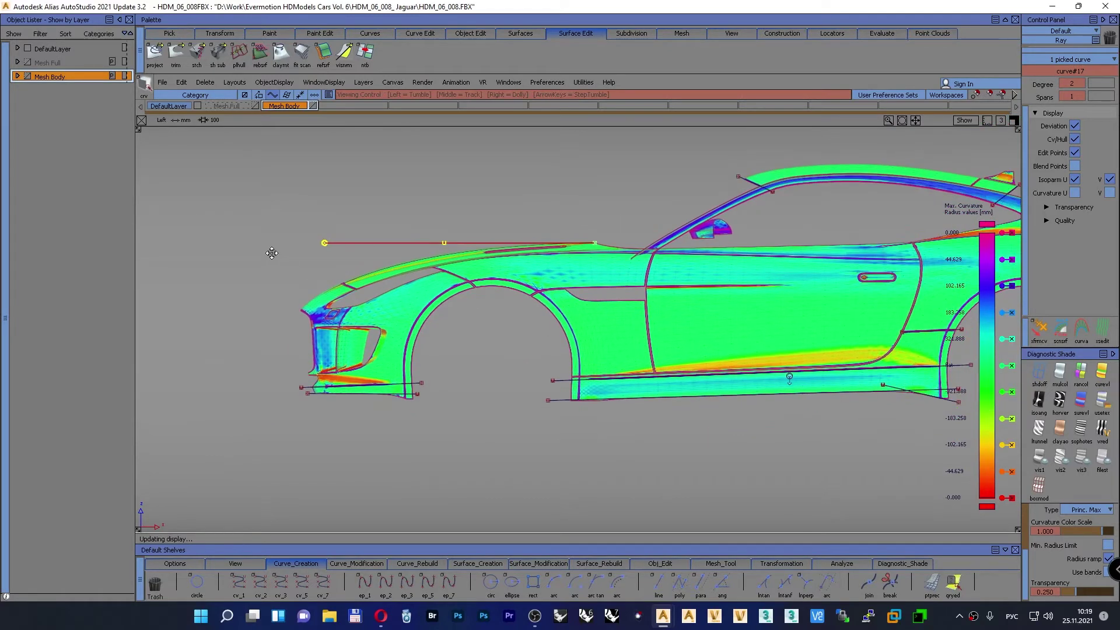
ctrl+shift+right_drag(276, 179, 271, 209)
click(640, 208)
ctrl+shift+drag(407, 189, 406, 166)
drag(406, 170, 405, 358)
Step: Show the grid in the views and lower the picked bonnet curve to the horizontal ground axis
click(964, 121)
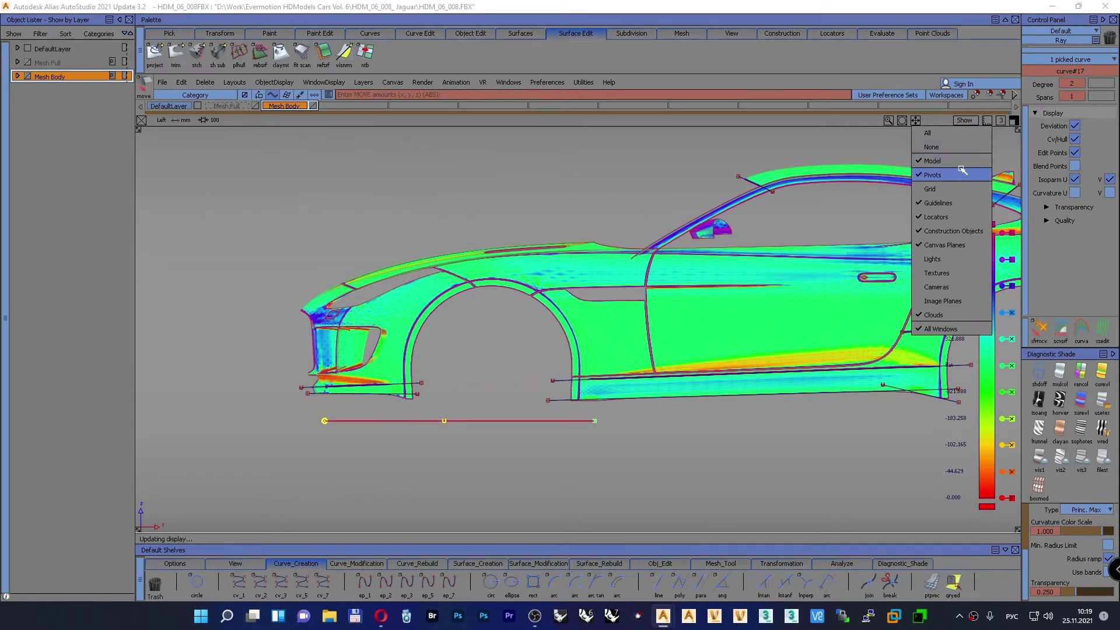
click(957, 187)
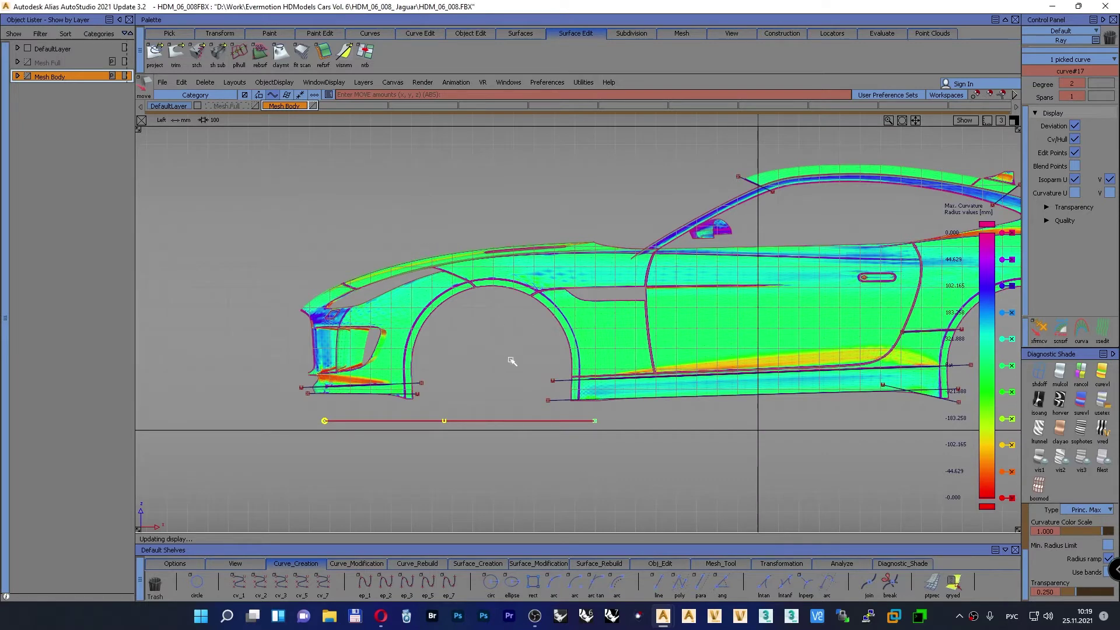
drag(503, 346, 506, 431)
Step: Pick all three CVs of the lowered bonnet curve, align them vertically to the ground axis, and leave nothing picked
ctrl+shift+drag(296, 248, 299, 218)
ctrl+shift+drag(279, 233, 318, 233)
drag(307, 417, 621, 459)
ctrl+shift+drag(336, 144, 336, 118)
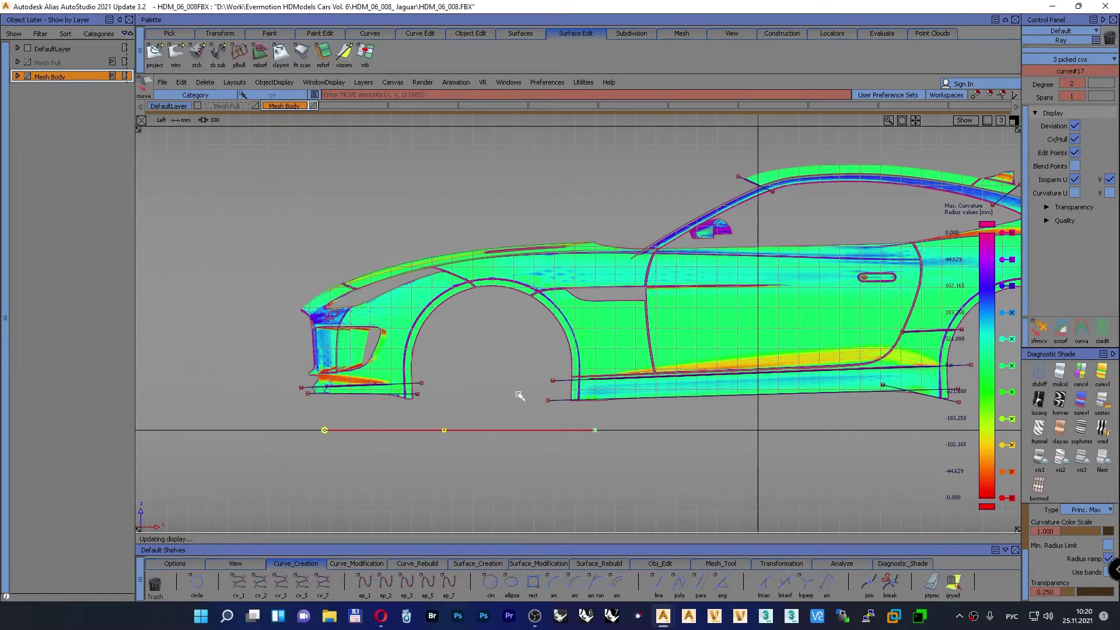
right_drag(489, 366, 487, 430)
ctrl+shift+drag(330, 202, 328, 170)
alt+shift+right_drag(328, 170, 281, 232)
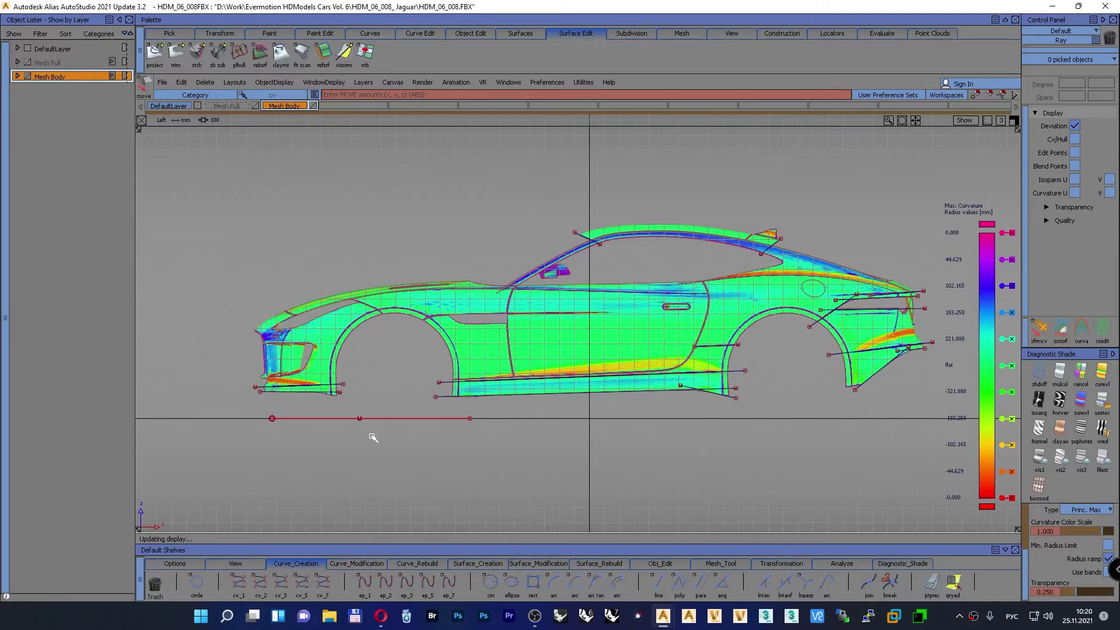
Step: Draw a degree 2 edit-point curve in top view along the outer bonnet crease, from its rear end to near the headlight
key(F5)
alt+shift+middle_drag(411, 400, 487, 441)
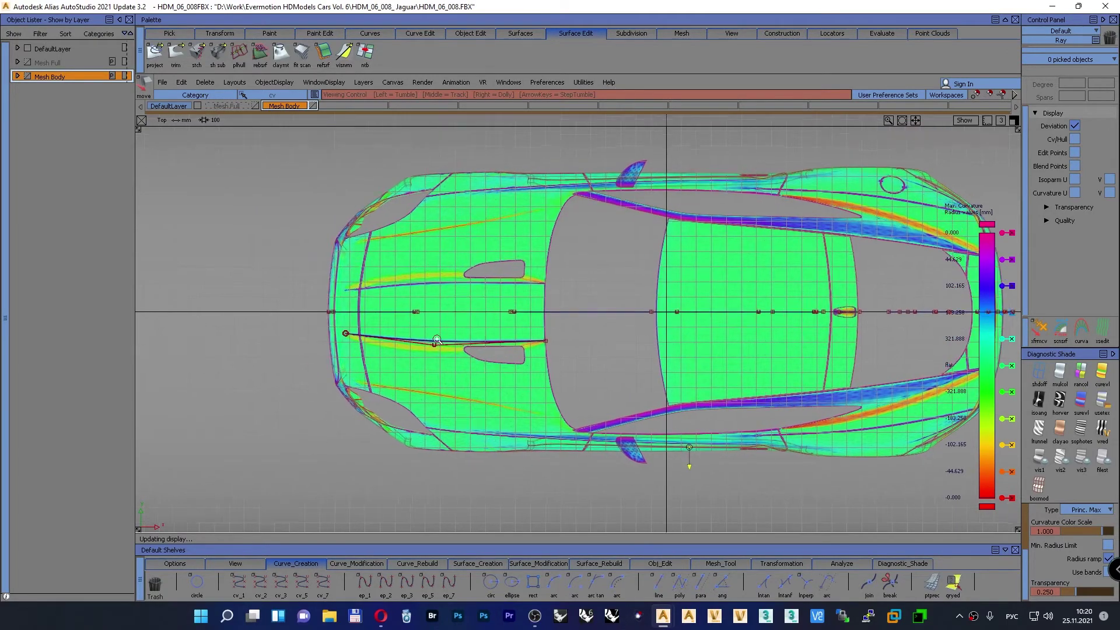
alt+shift+right_drag(350, 270, 450, 268)
alt+shift+middle_drag(435, 275, 668, 271)
alt+shift+right_drag(832, 444, 854, 443)
alt+shift+middle_drag(392, 368, 496, 377)
click(386, 580)
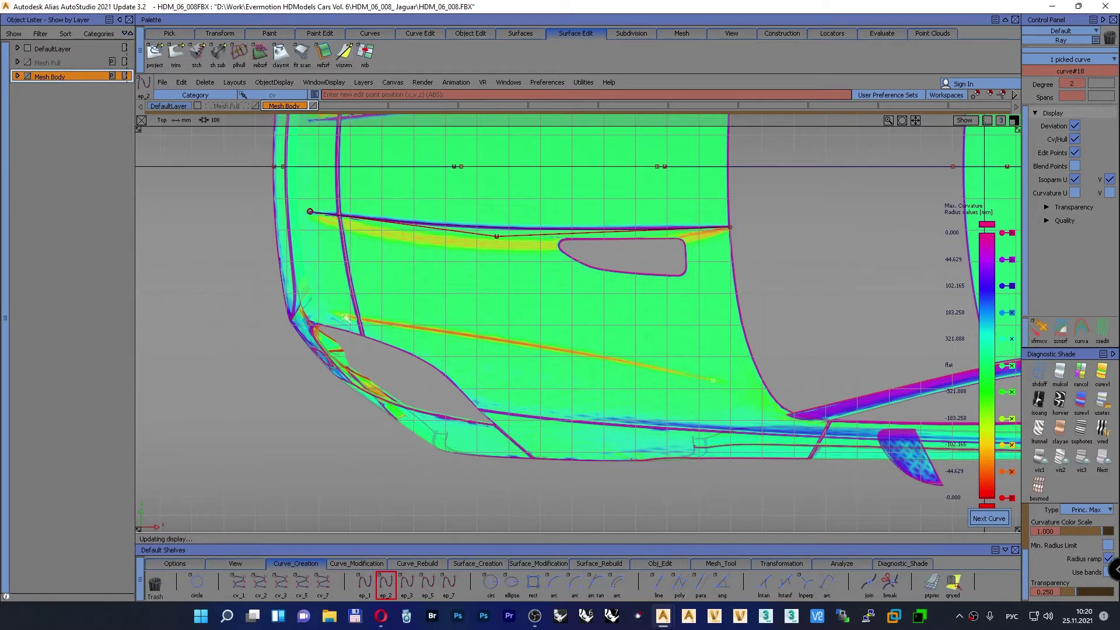
click(366, 320)
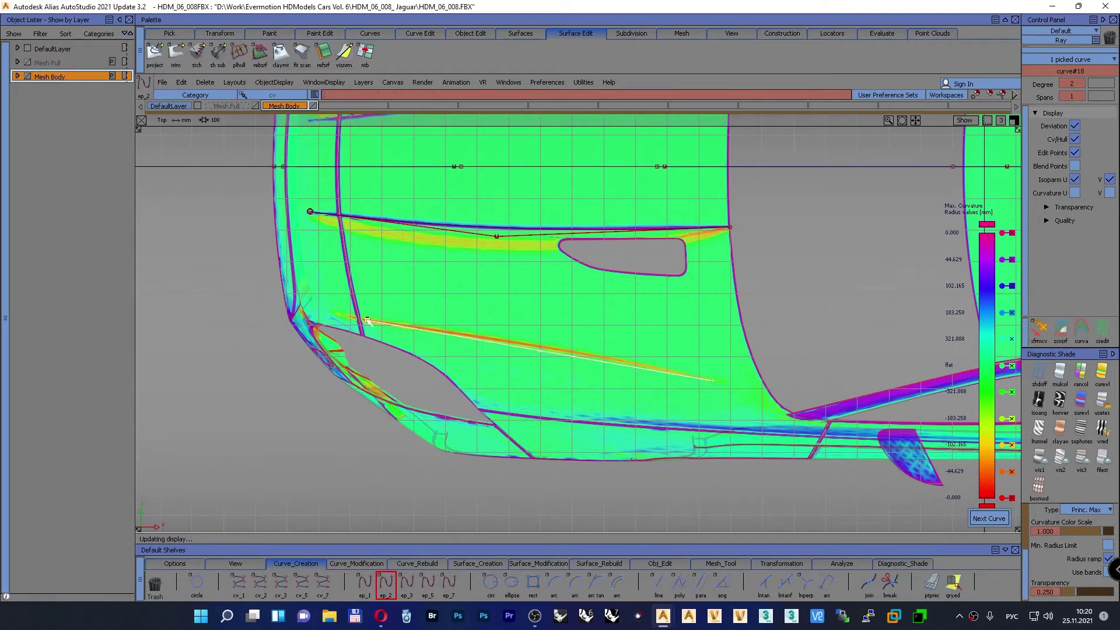
Step: Pick the outer bonnet curve's middle CV, move it rearward and slightly inward to fit the crease, and leave nothing picked
ctrl+shift+drag(484, 304, 565, 293)
click(542, 350)
middle_drag(564, 291, 564, 294)
right_drag(565, 295, 564, 298)
middle_drag(563, 298, 569, 297)
right_drag(568, 298, 571, 299)
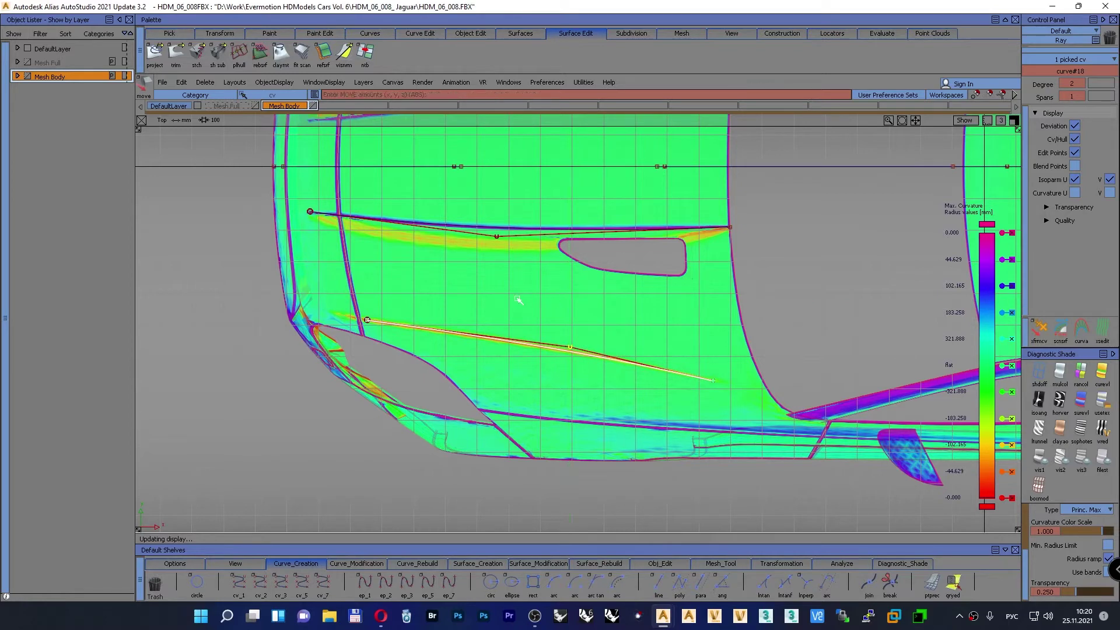
ctrl+shift+drag(517, 298, 518, 270)
Step: Draw a degree 1 edit-point curve along the straight inner edge of the windscreen pillar in top view
alt+shift+right_drag(520, 301, 425, 368)
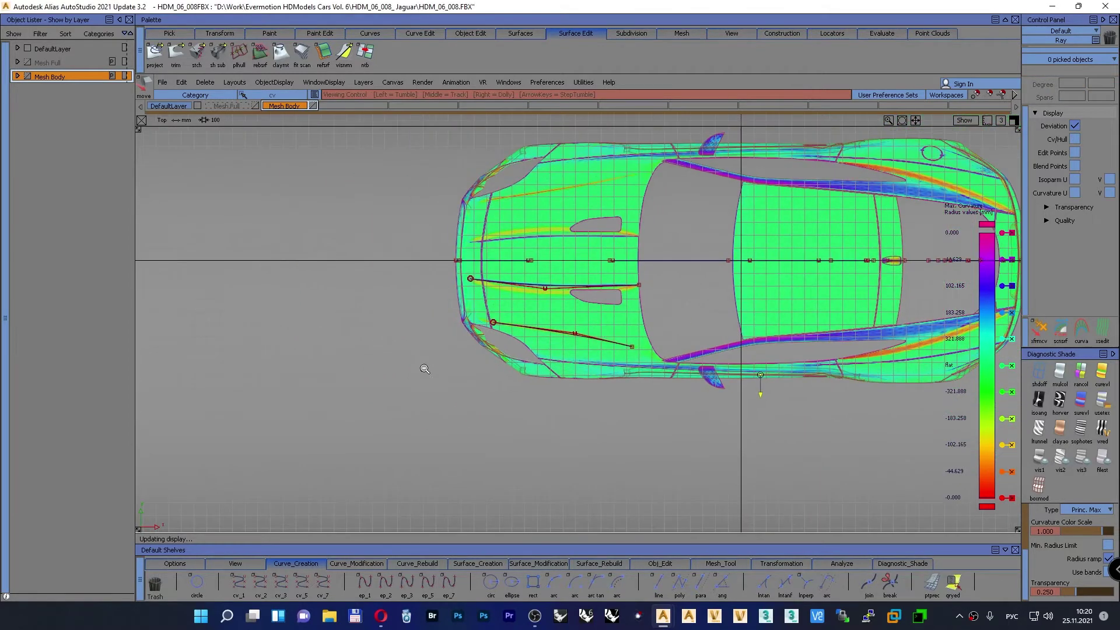
alt+shift+middle_drag(471, 367, 313, 380)
alt+shift+middle_drag(471, 398, 421, 413)
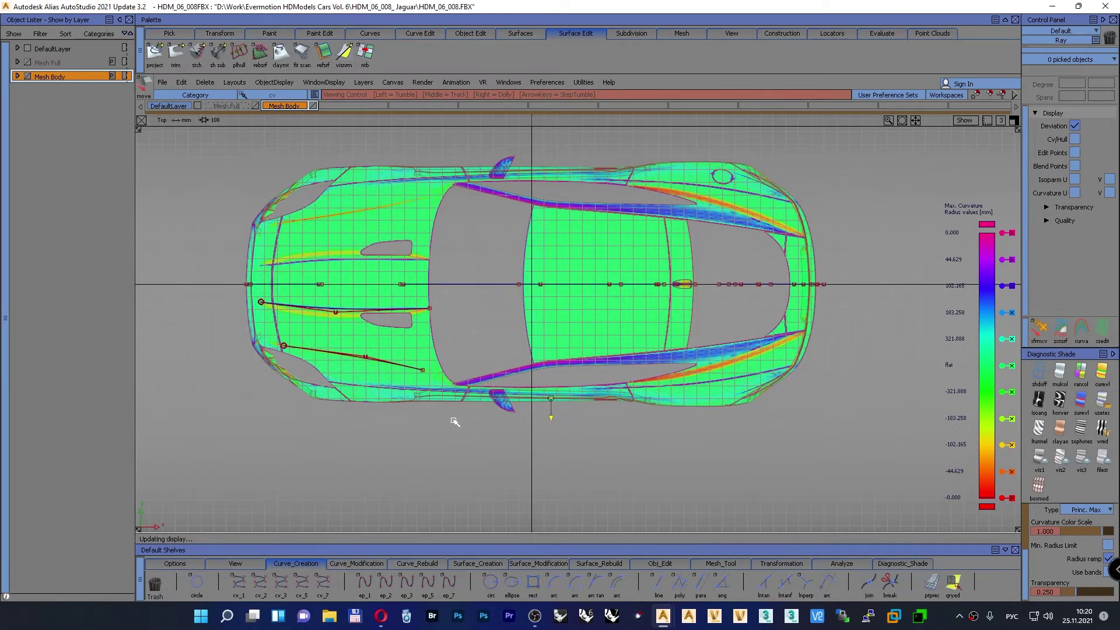
alt+shift+right_drag(454, 421, 482, 307)
alt+shift+right_drag(403, 332, 473, 280)
alt+shift+middle_drag(472, 280, 757, 283)
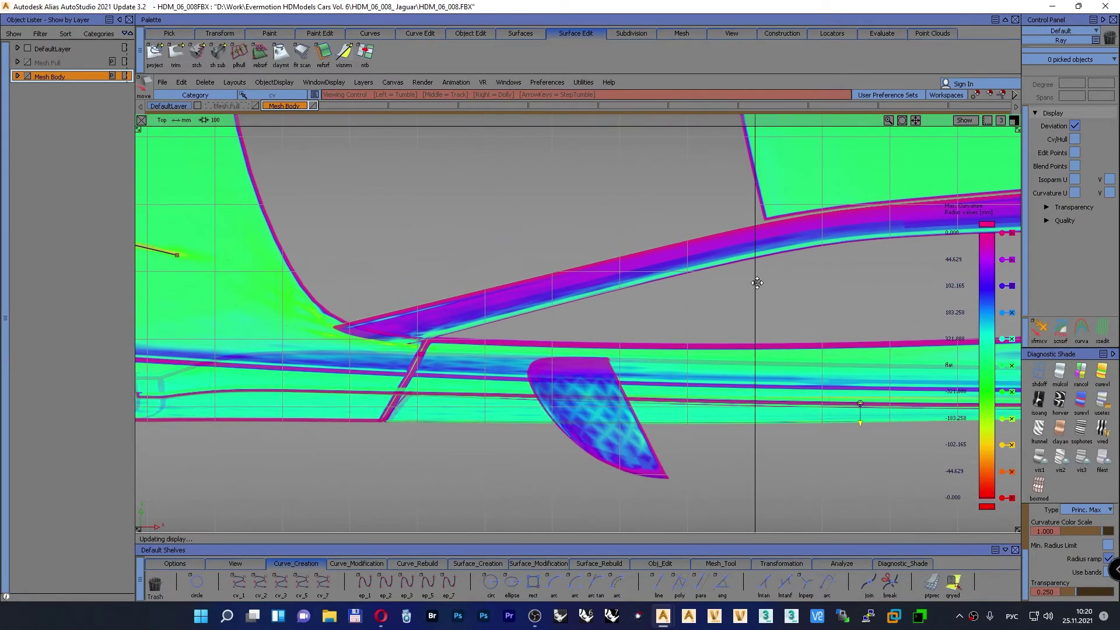
click(365, 582)
click(365, 318)
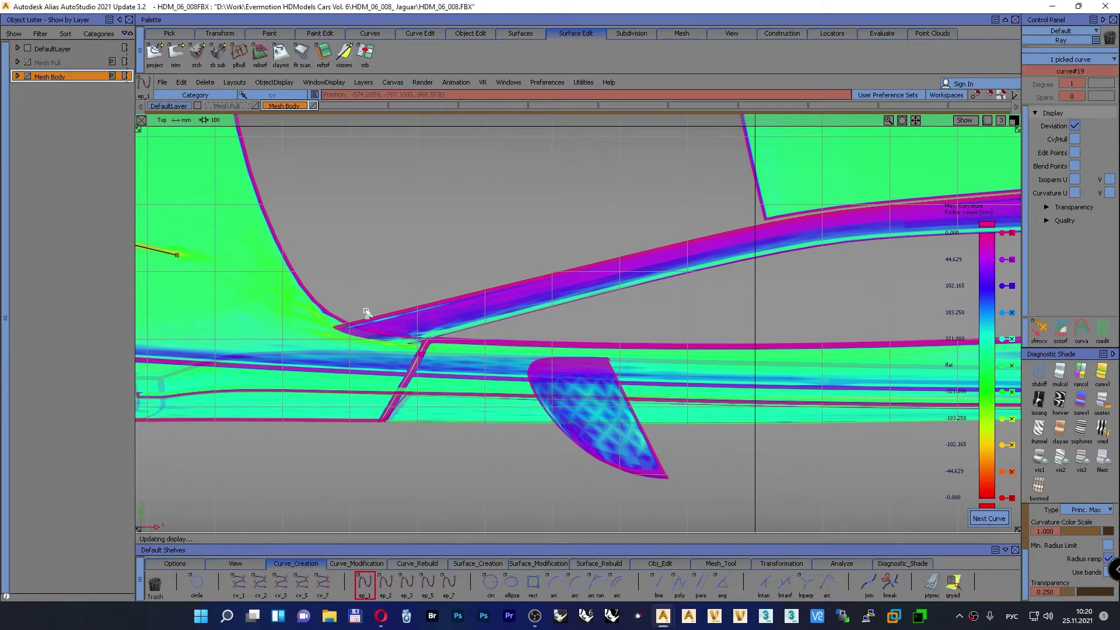
click(677, 242)
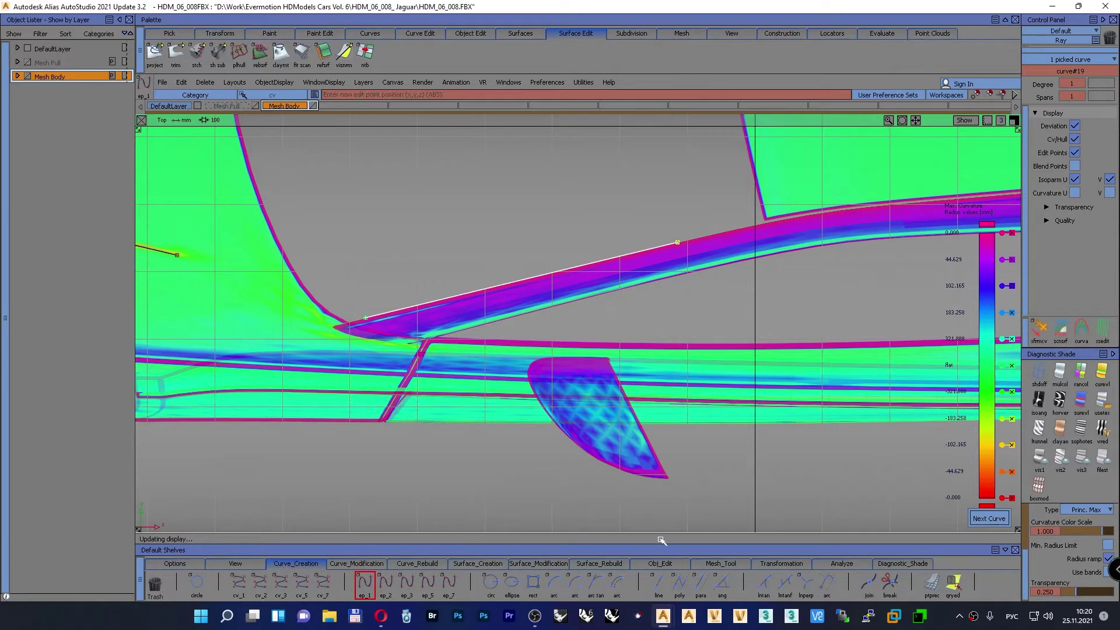
Step: Extend both ends of the windscreen pillar line past the windscreen's lower and upper corners
click(660, 563)
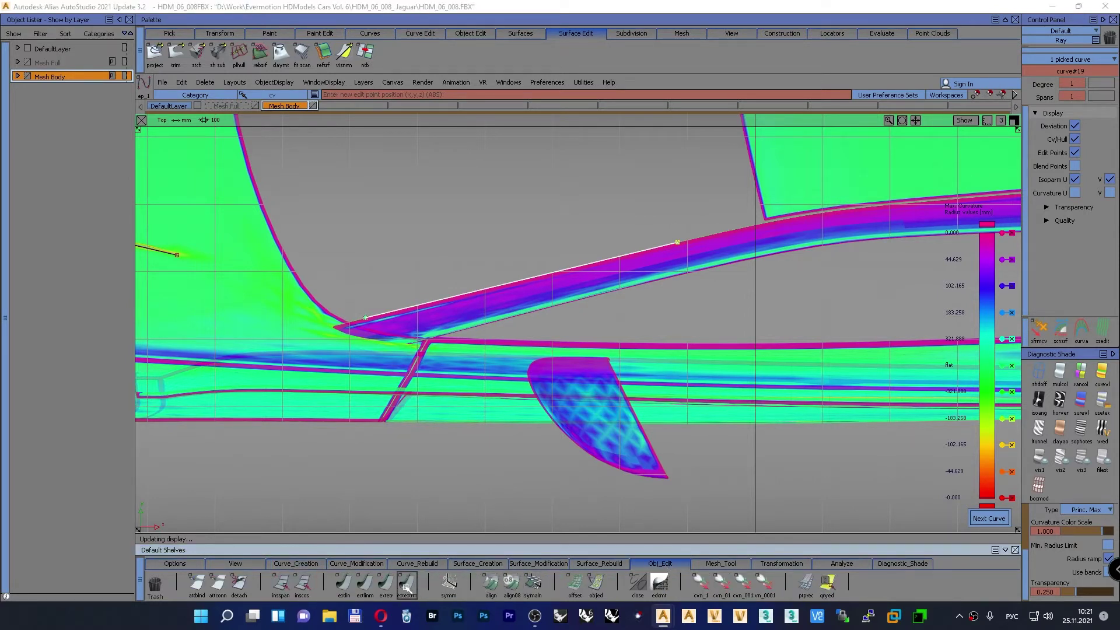
click(373, 315)
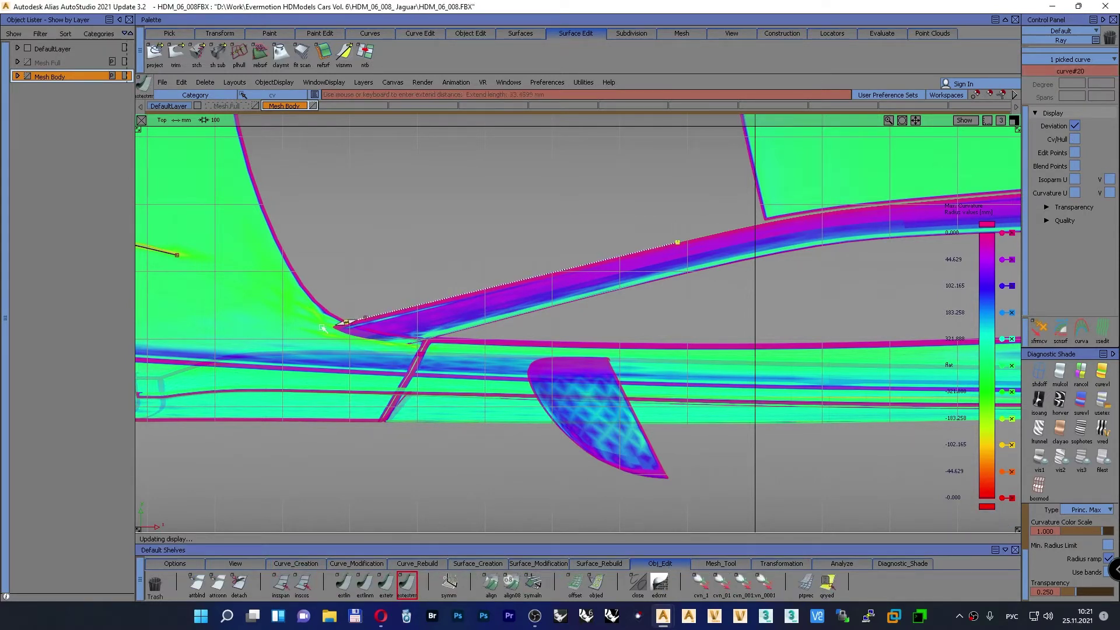
drag(662, 248, 1086, 143)
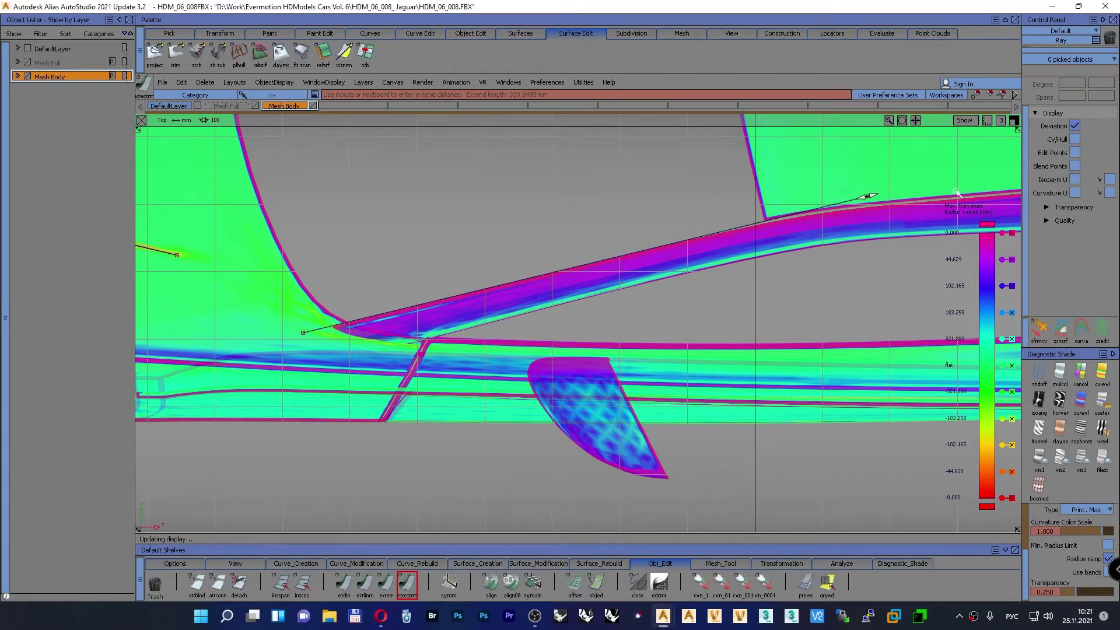
drag(853, 198, 963, 174)
drag(318, 335, 277, 361)
alt+shift+right_drag(274, 375, 273, 377)
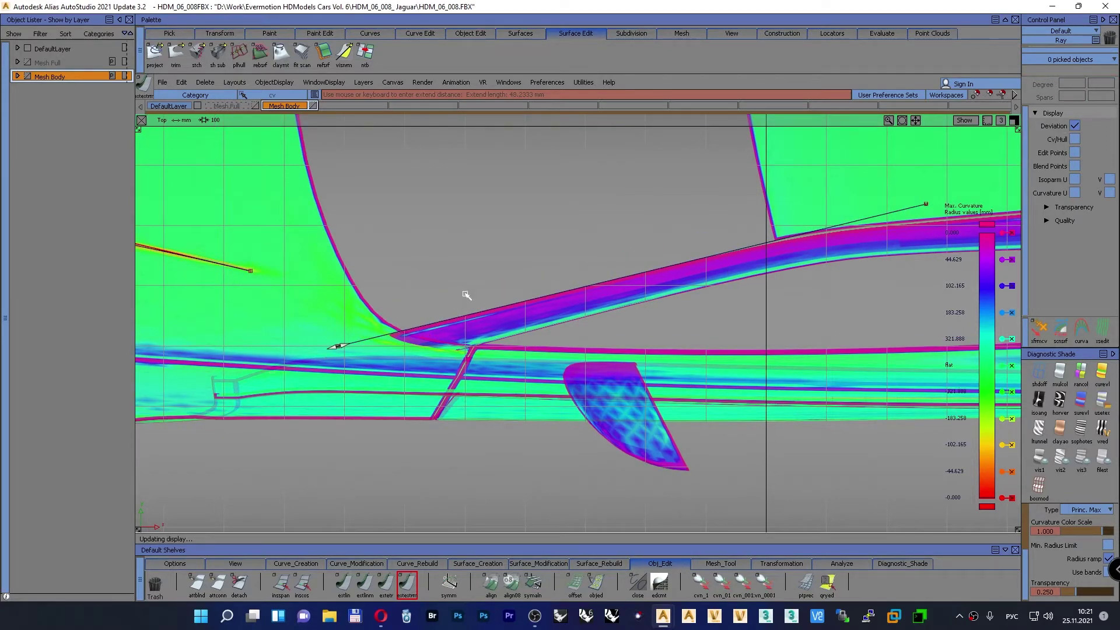
Step: Pick the windscreen pillar line, nudge it two increments outward onto the edge, and leave nothing picked
ctrl+shift+drag(513, 229, 514, 201)
ctrl+shift+drag(533, 203, 565, 257)
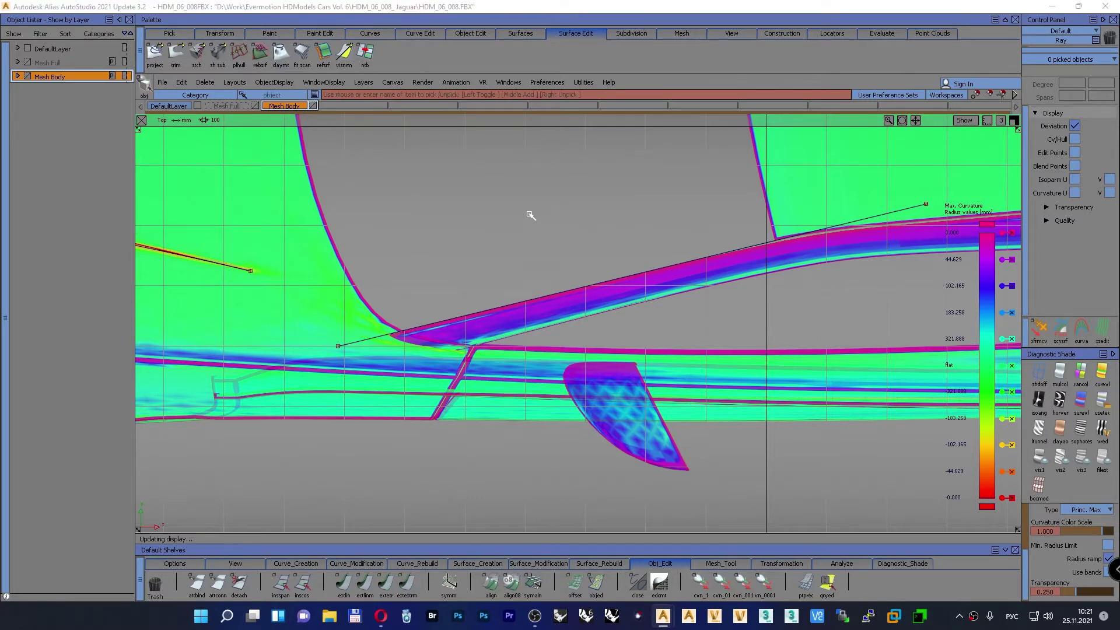
ctrl+shift+drag(530, 215, 843, 213)
click(890, 213)
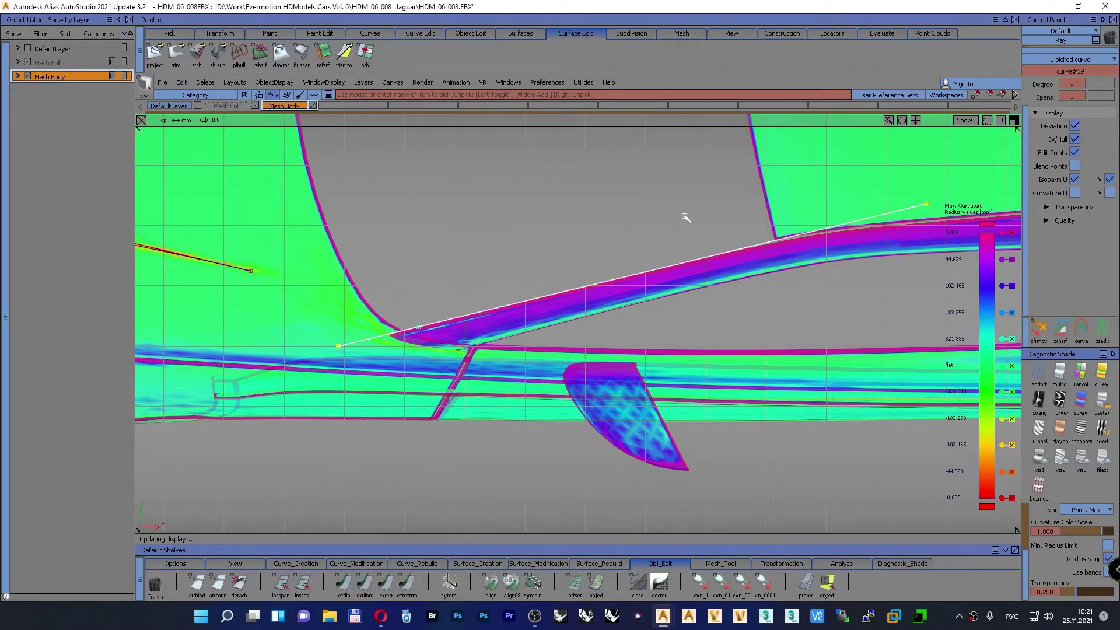
ctrl+shift+drag(488, 237, 505, 218)
key(Down)
key(Down)
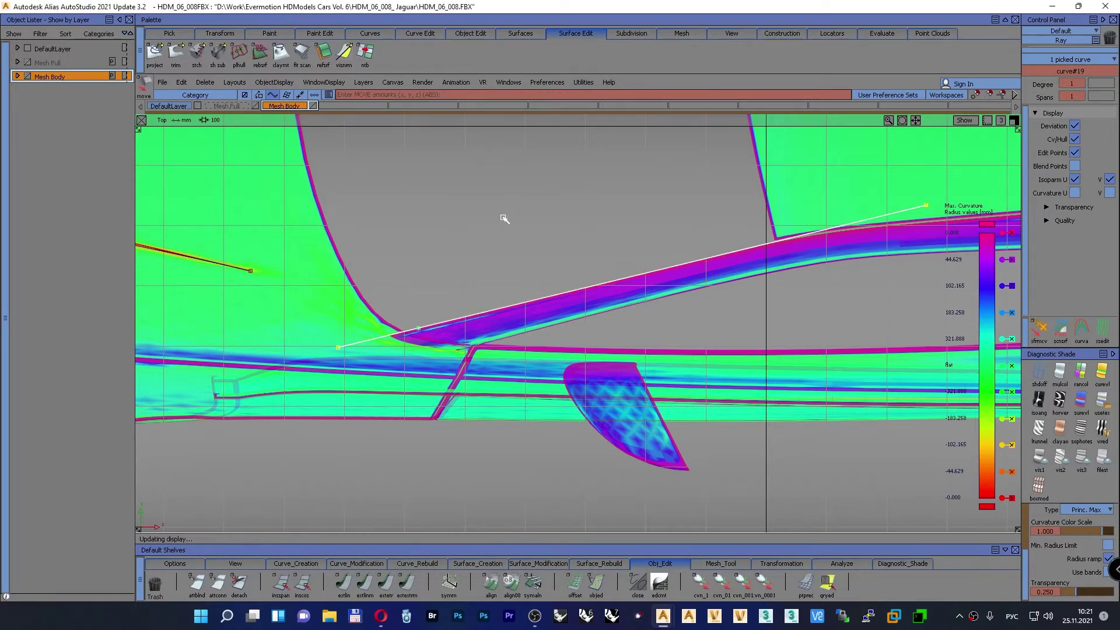
ctrl+shift+drag(565, 241, 569, 215)
Step: Draw a degree 2 edit-point curve along the roof side's inner edge, from the tail corner to just behind the windscreen
alt+shift+right_drag(683, 210, 635, 225)
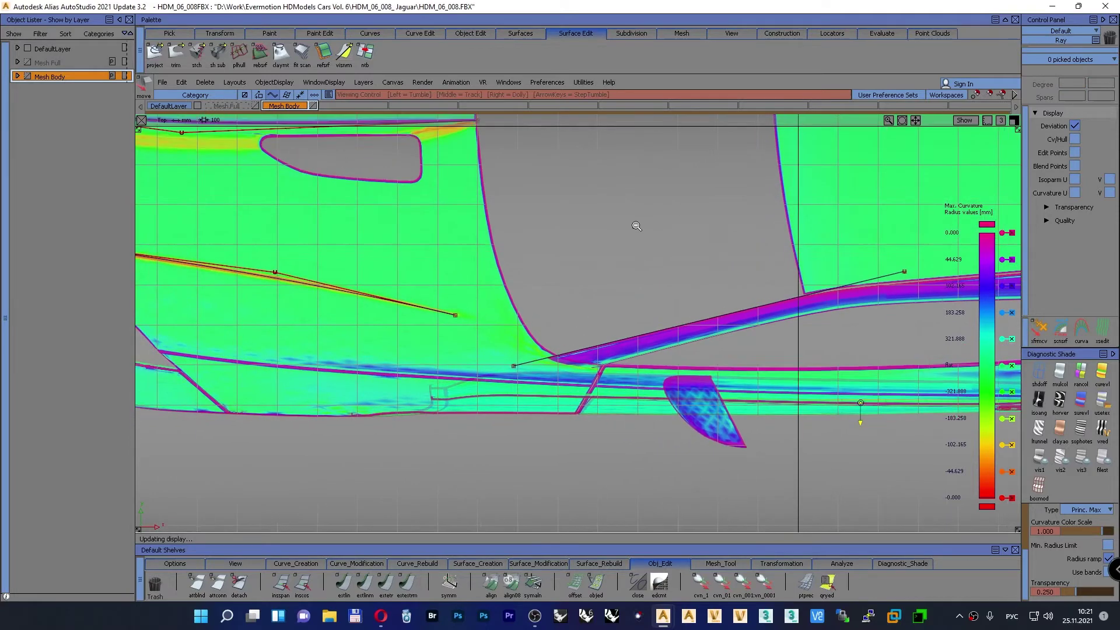
alt+shift+middle_drag(692, 223, 407, 251)
alt+shift+right_drag(407, 251, 408, 270)
alt+shift+middle_drag(547, 268, 374, 271)
alt+shift+right_drag(415, 283, 403, 285)
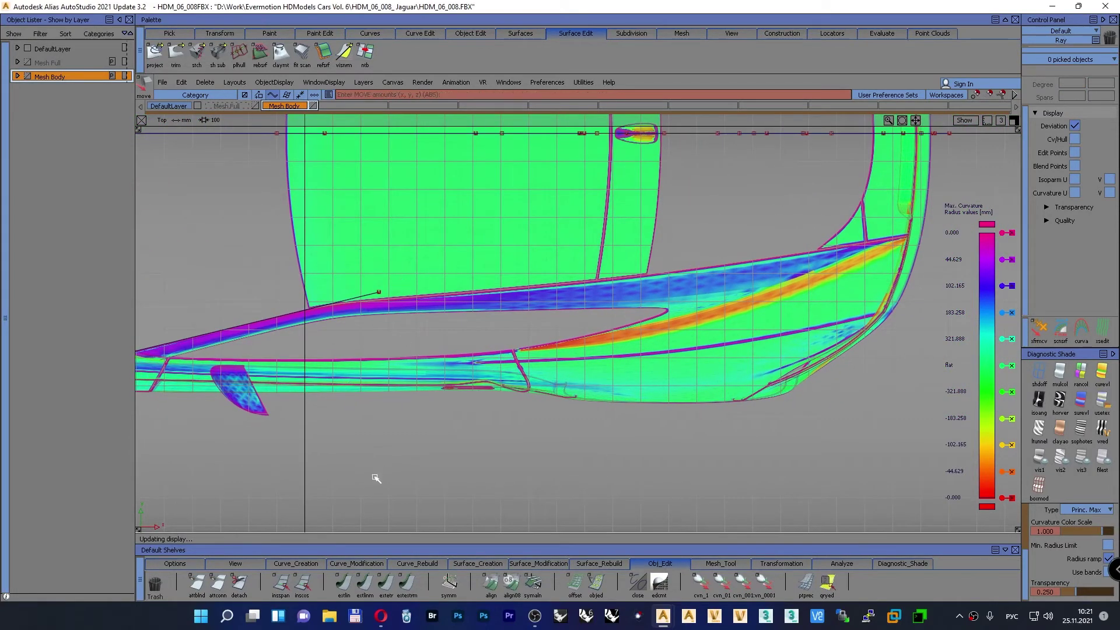
click(314, 564)
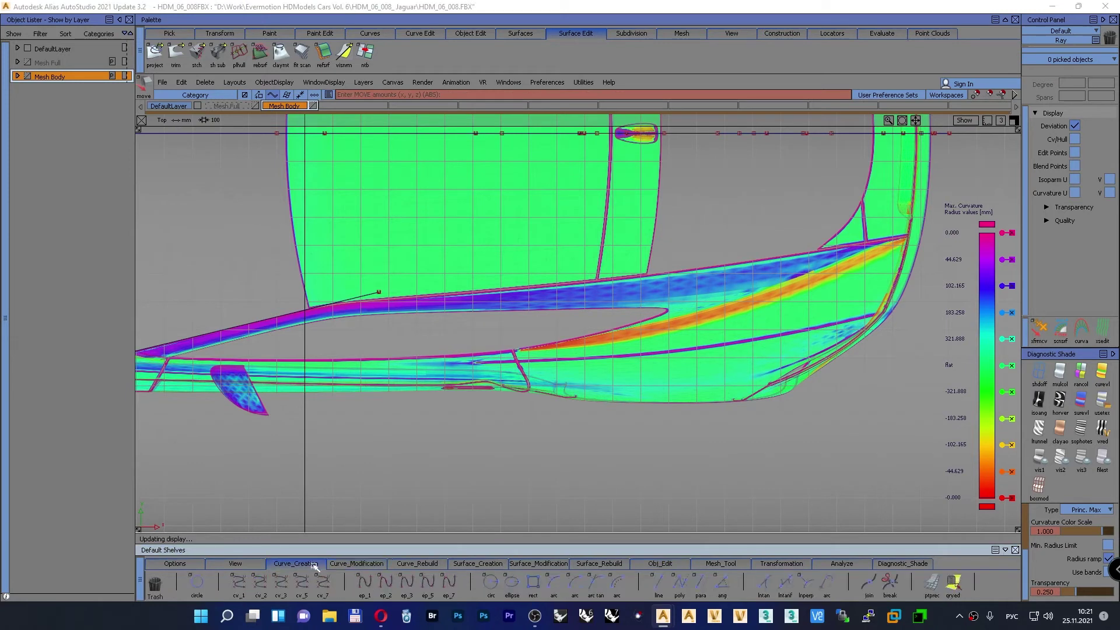
click(387, 584)
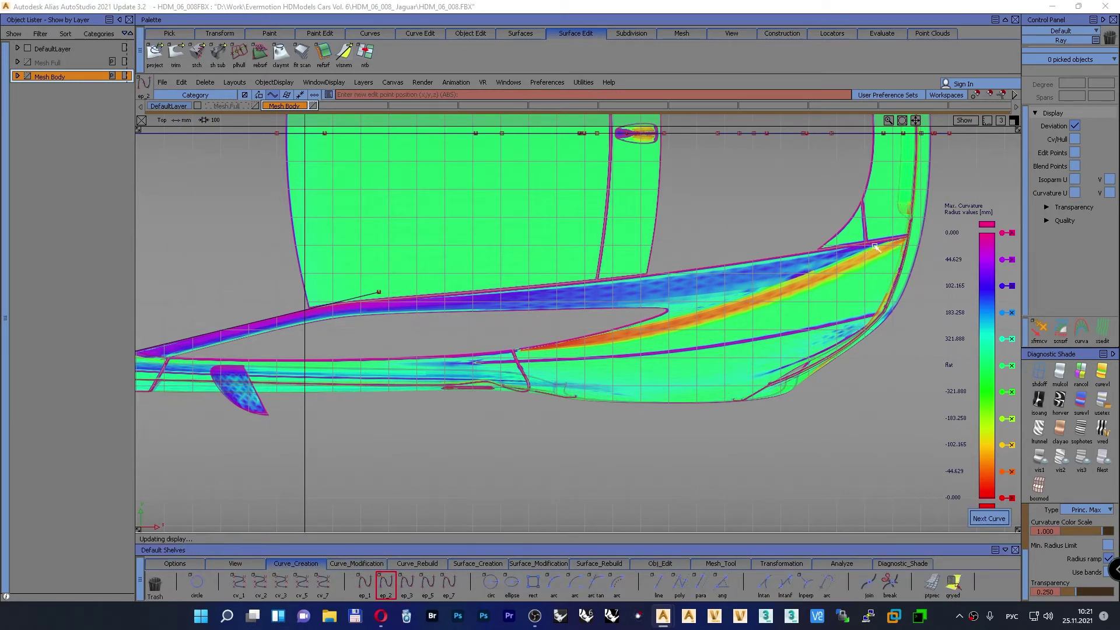
click(908, 238)
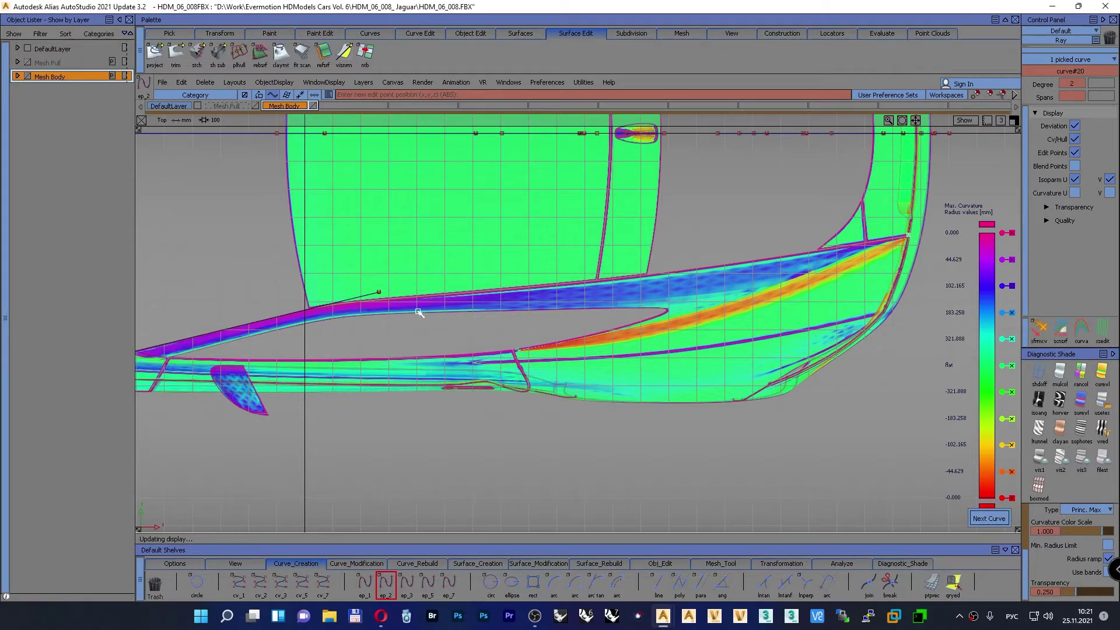
click(381, 300)
Step: Pick the roof side curve's front end CV for moving, and reposition its rear end onto the panel gap corner at the tail
alt+shift+right_drag(380, 299, 432, 238)
alt+shift+middle_drag(430, 194, 415, 296)
alt+shift+right_drag(415, 296, 413, 234)
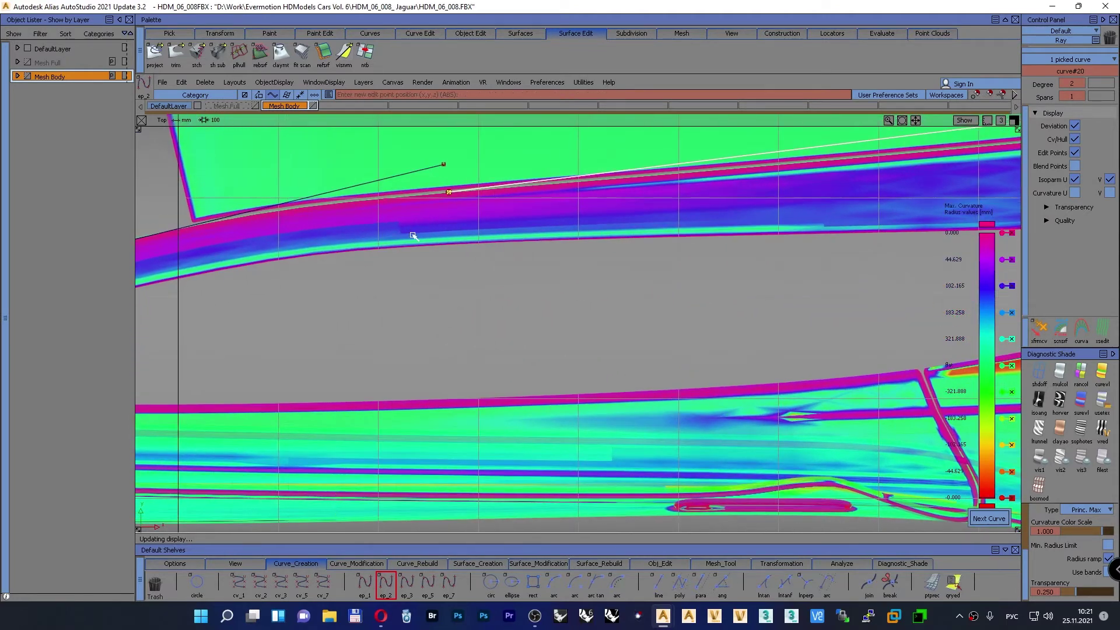
ctrl+shift+drag(439, 313, 464, 301)
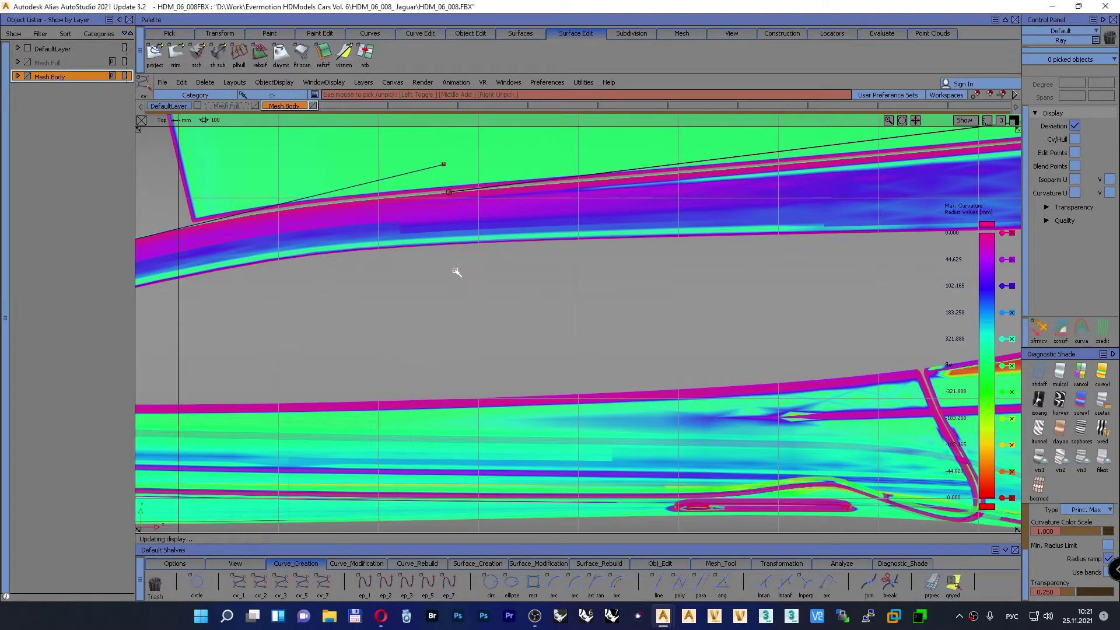
click(449, 194)
ctrl+shift+middle_drag(445, 267, 442, 239)
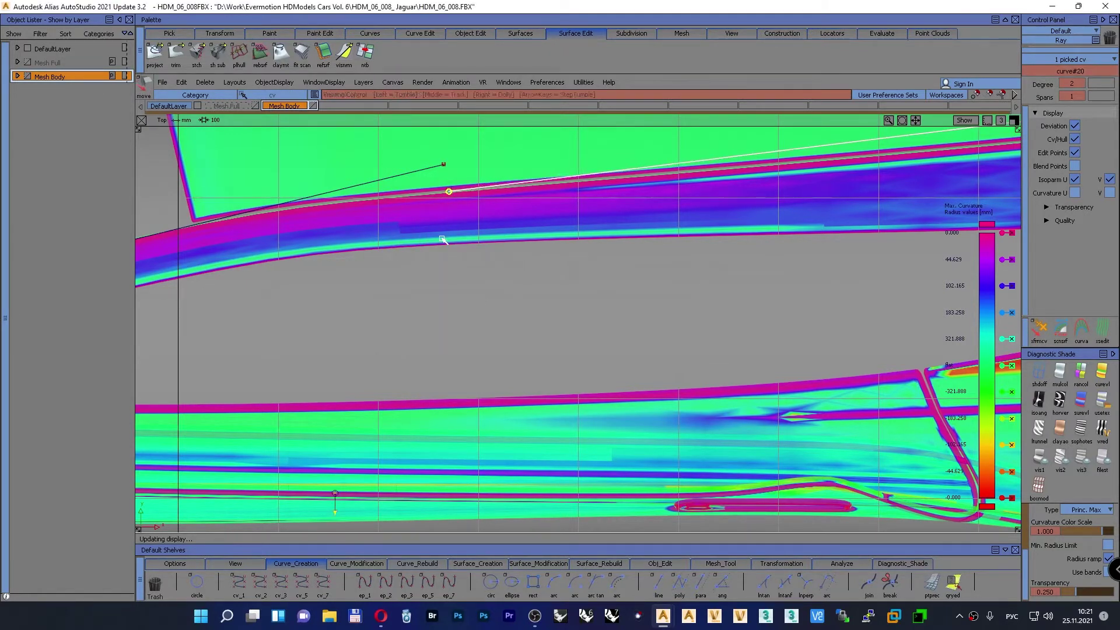
alt+shift+right_drag(443, 239, 514, 273)
alt+shift+middle_drag(662, 285, 372, 277)
alt+shift+right_drag(600, 300, 590, 305)
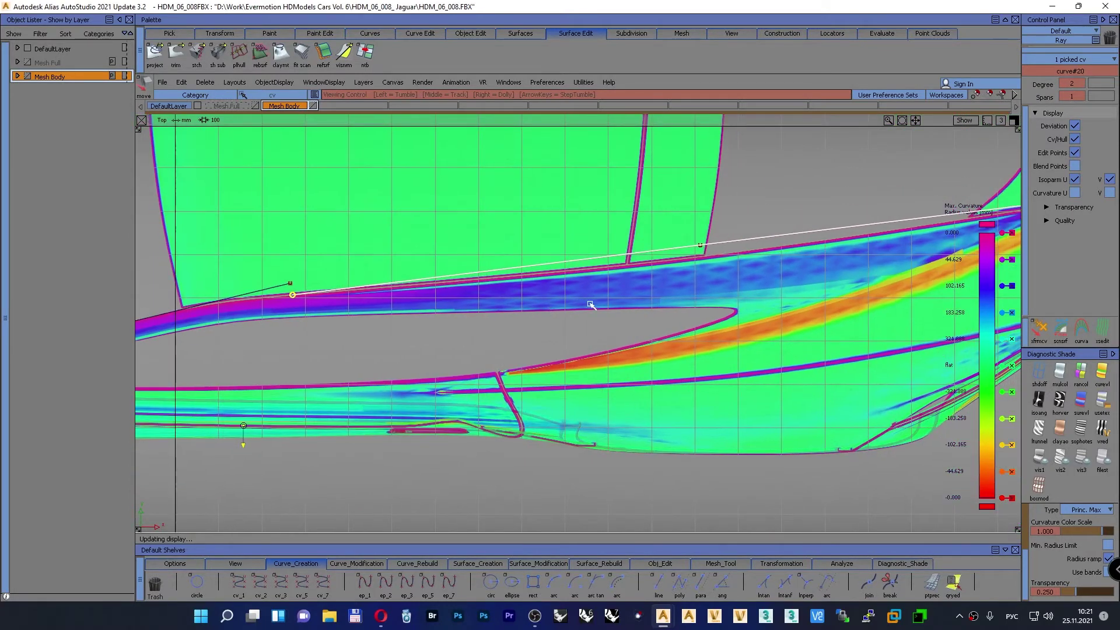
alt+shift+middle_drag(590, 305, 371, 314)
alt+shift+right_drag(891, 206, 849, 245)
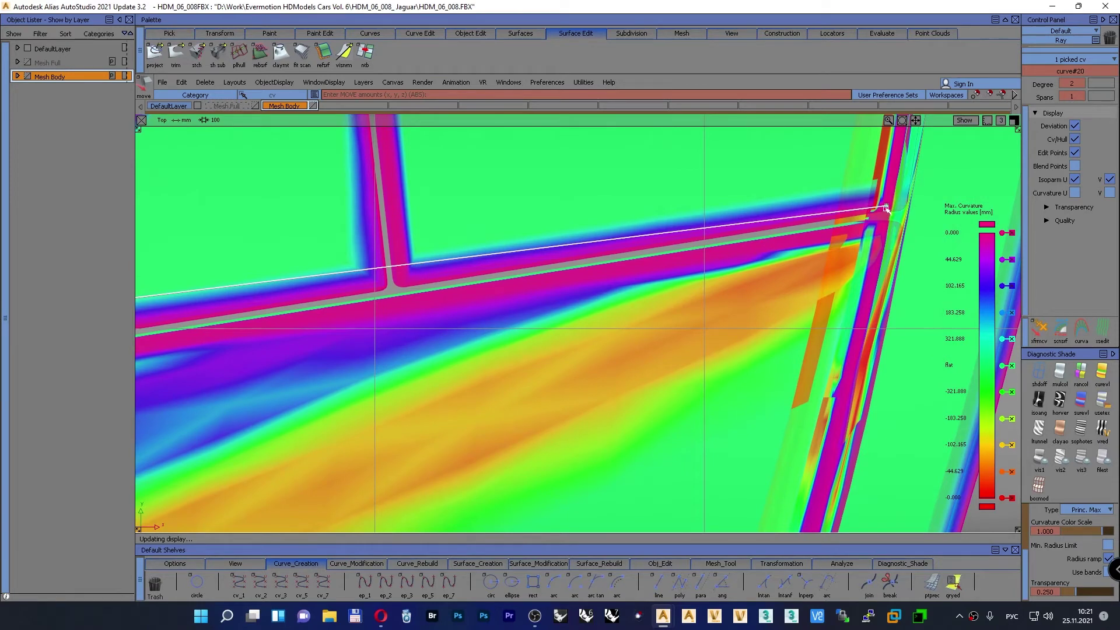
right_drag(885, 207, 886, 209)
drag(886, 208, 886, 208)
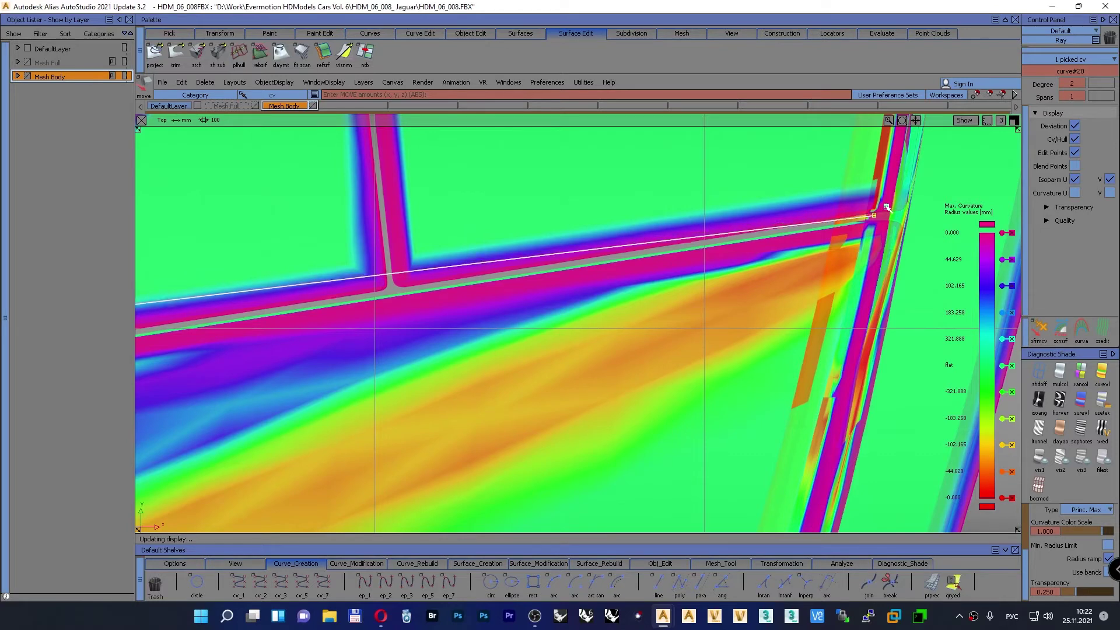
Step: Move the roof side curve's middle CV outward so the curve follows the roof's inner edge, and leave nothing picked
alt+shift+right_drag(886, 208, 624, 289)
alt+shift+middle_drag(624, 289, 671, 302)
ctrl+shift+drag(665, 295, 722, 284)
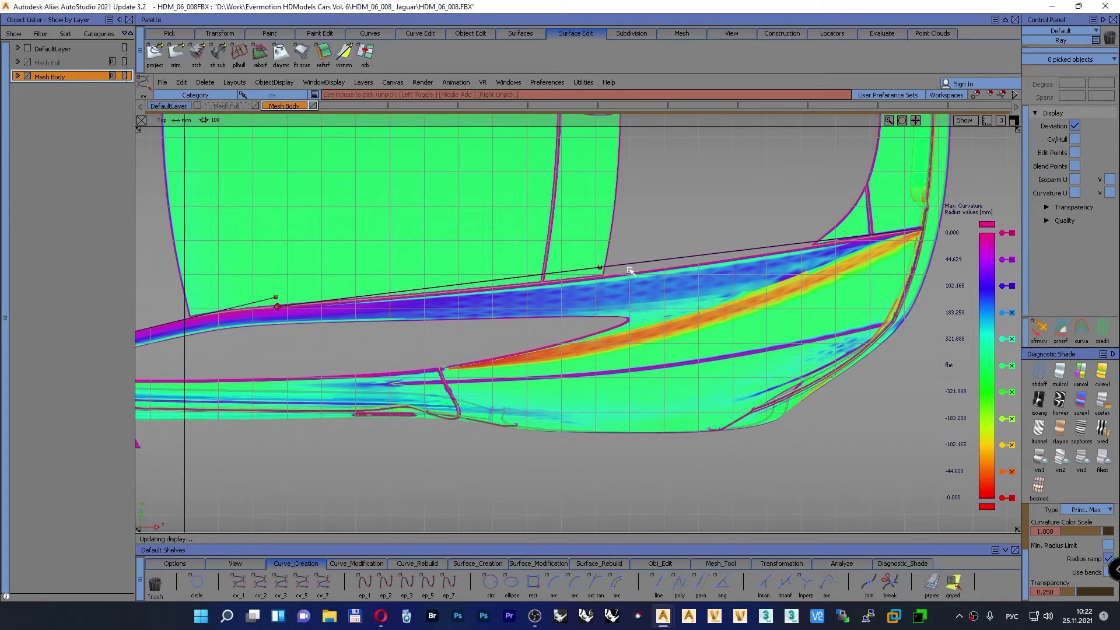
click(601, 269)
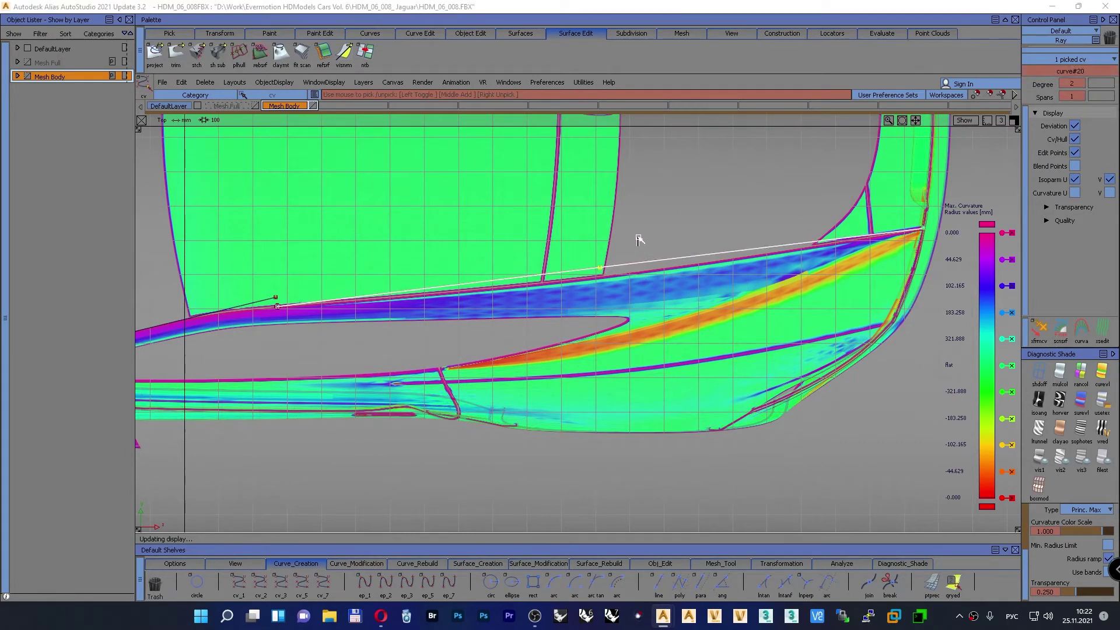
ctrl+shift+drag(640, 248, 649, 225)
right_drag(649, 225, 652, 244)
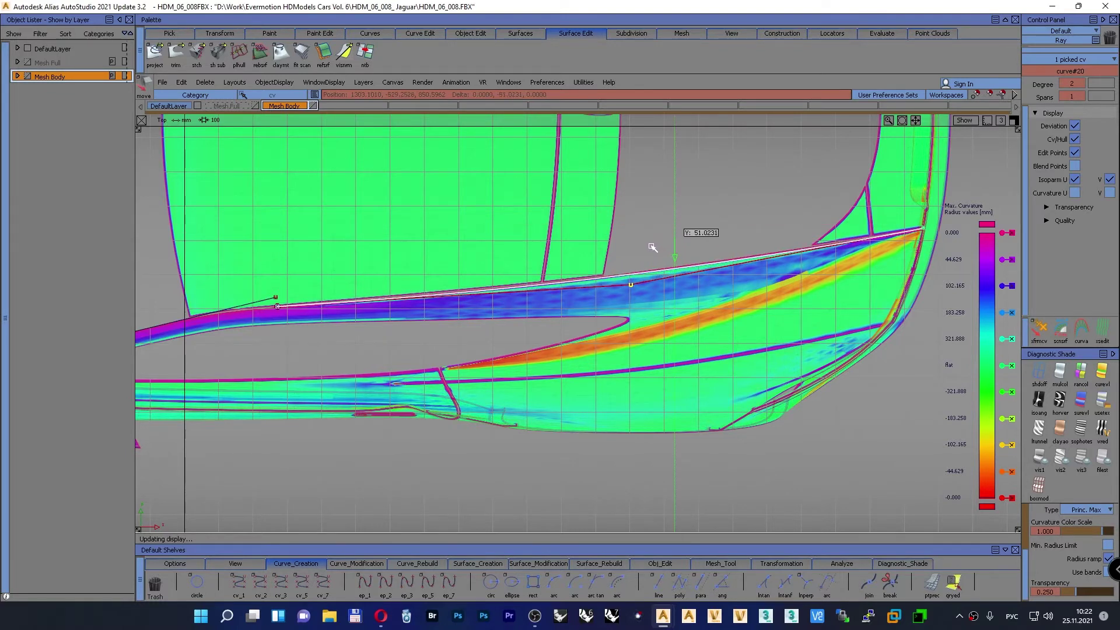
middle_drag(653, 246, 634, 252)
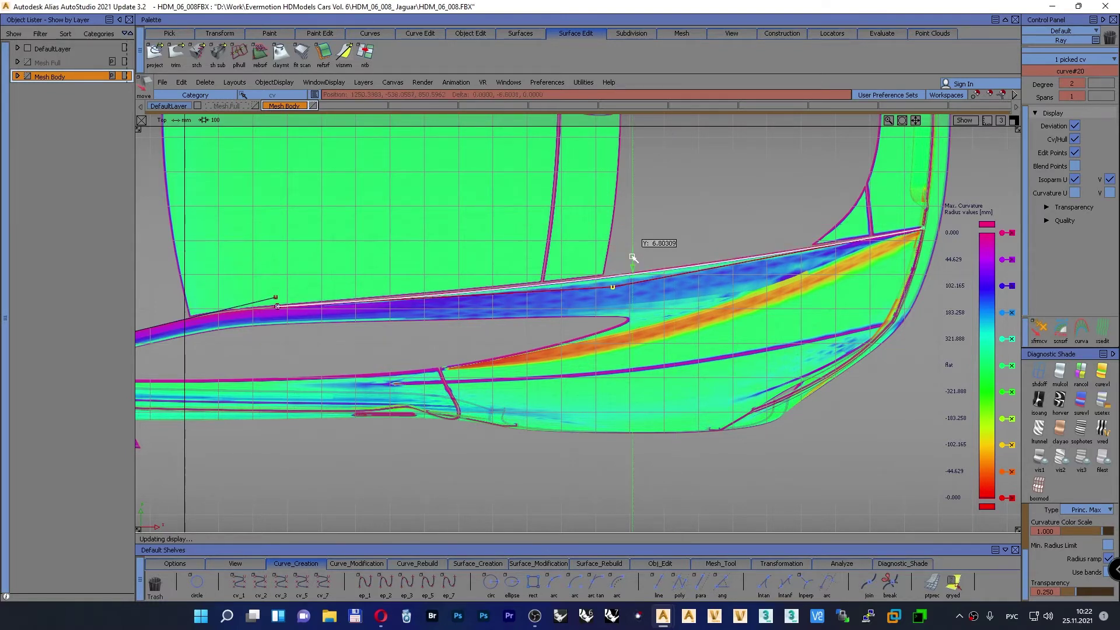
right_drag(634, 253, 630, 259)
ctrl+shift+drag(665, 241, 668, 216)
Step: Extend both ends of the roof side curve, forward past the windscreen's upper corner and rearward beyond the tail
alt+shift+right_drag(717, 233, 490, 368)
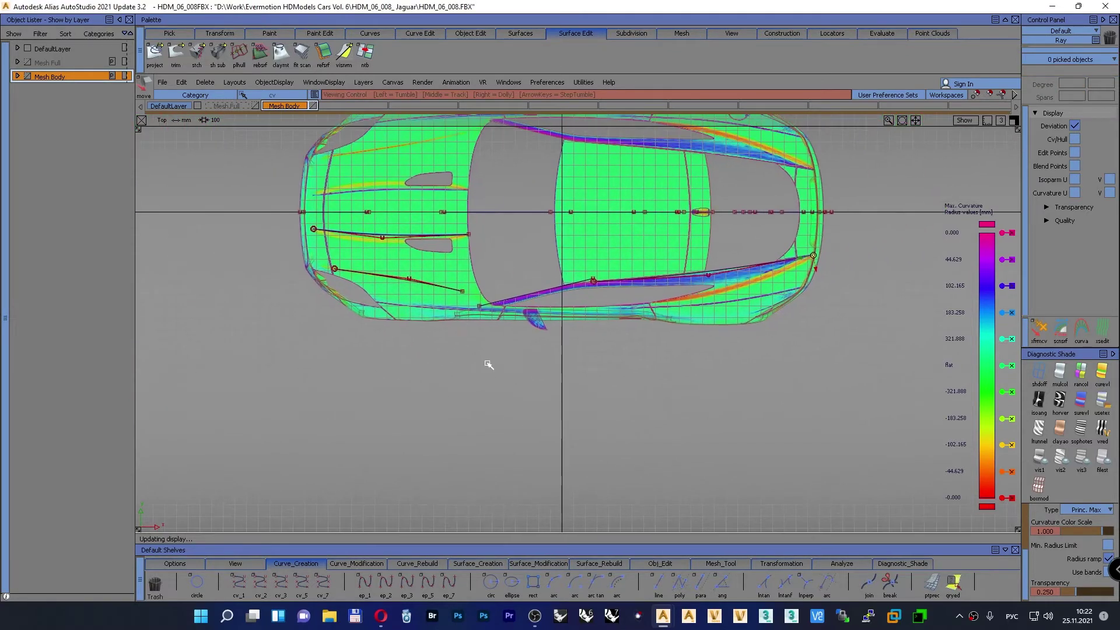
click(649, 565)
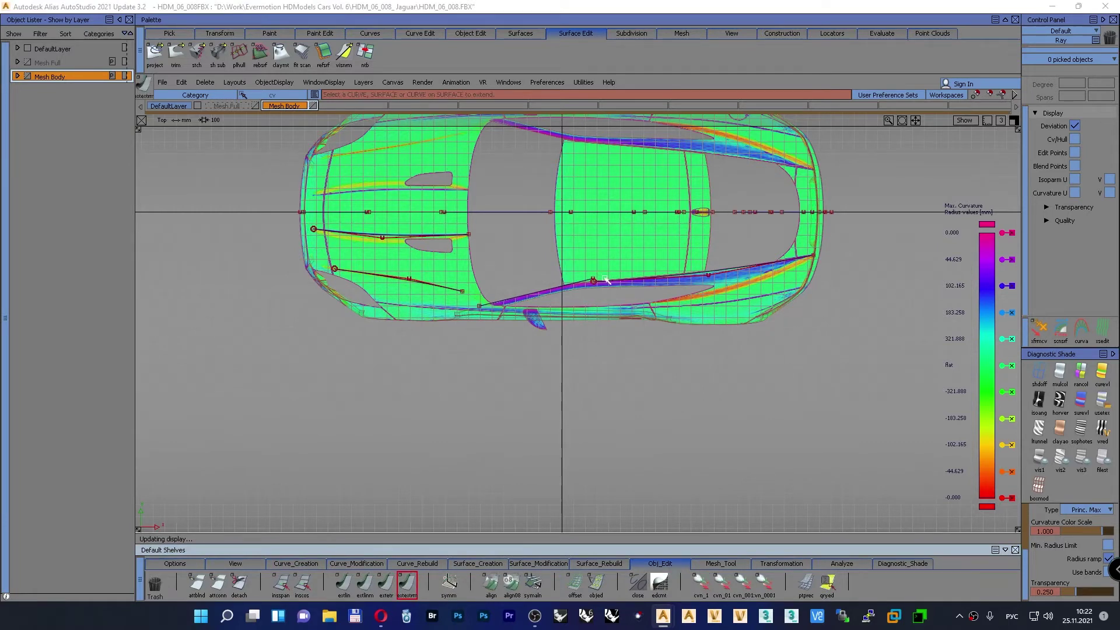
drag(599, 279, 525, 280)
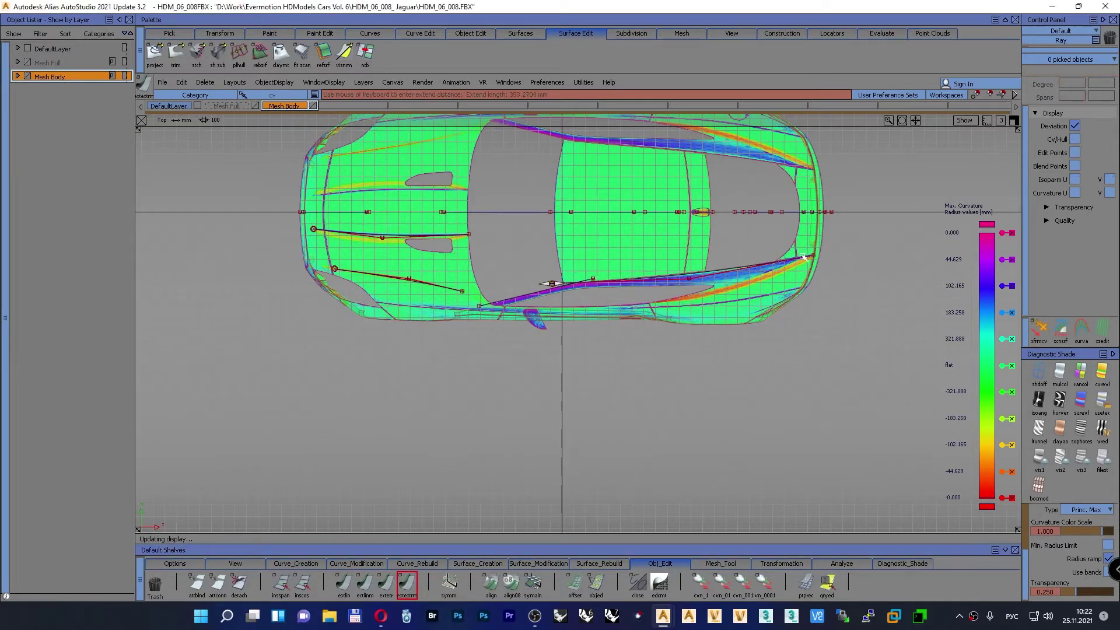
drag(799, 255, 850, 246)
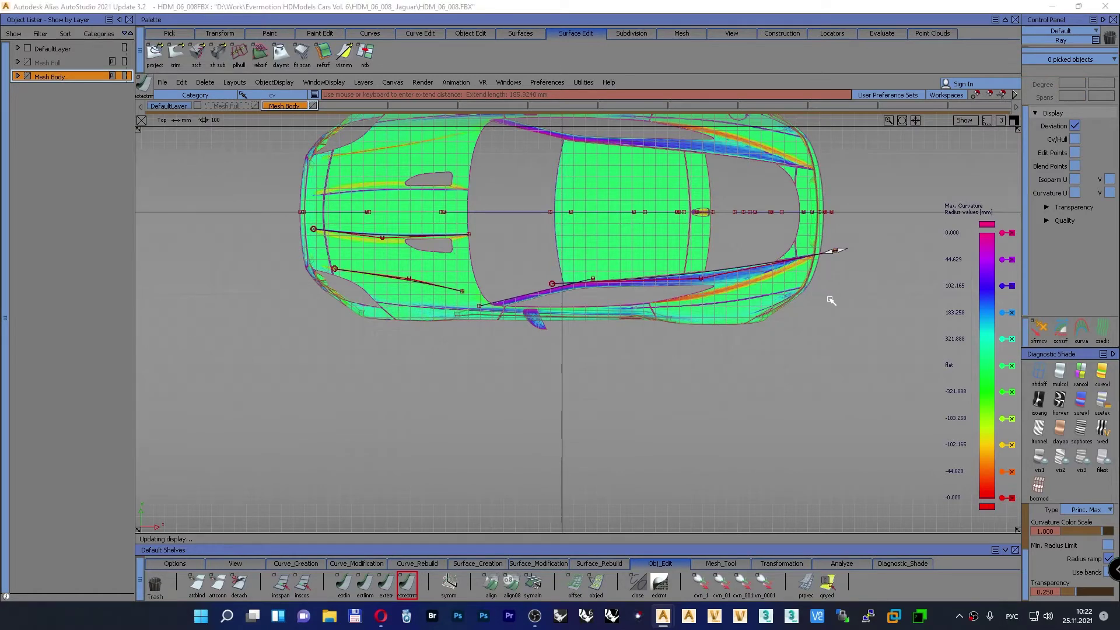
ctrl+shift+drag(828, 297, 832, 273)
Step: Insert a new layer below Mesh Body and name it Curve
alt+shift+right_drag(832, 292, 826, 299)
alt+shift+middle_drag(825, 299, 788, 340)
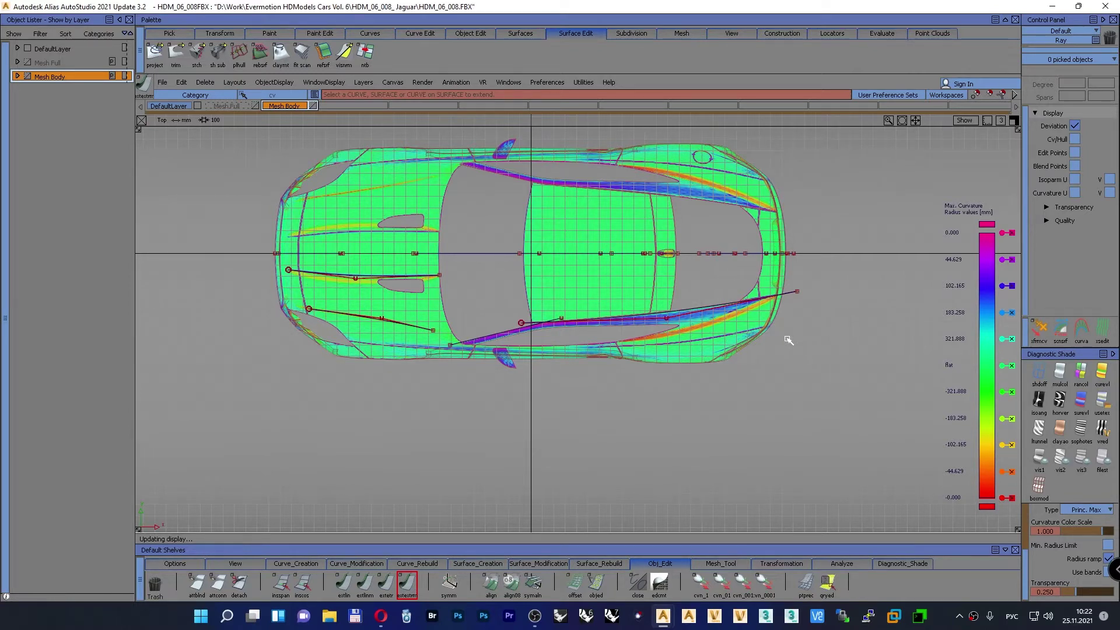
ctrl+shift+drag(385, 397, 421, 405)
drag(277, 239, 817, 267)
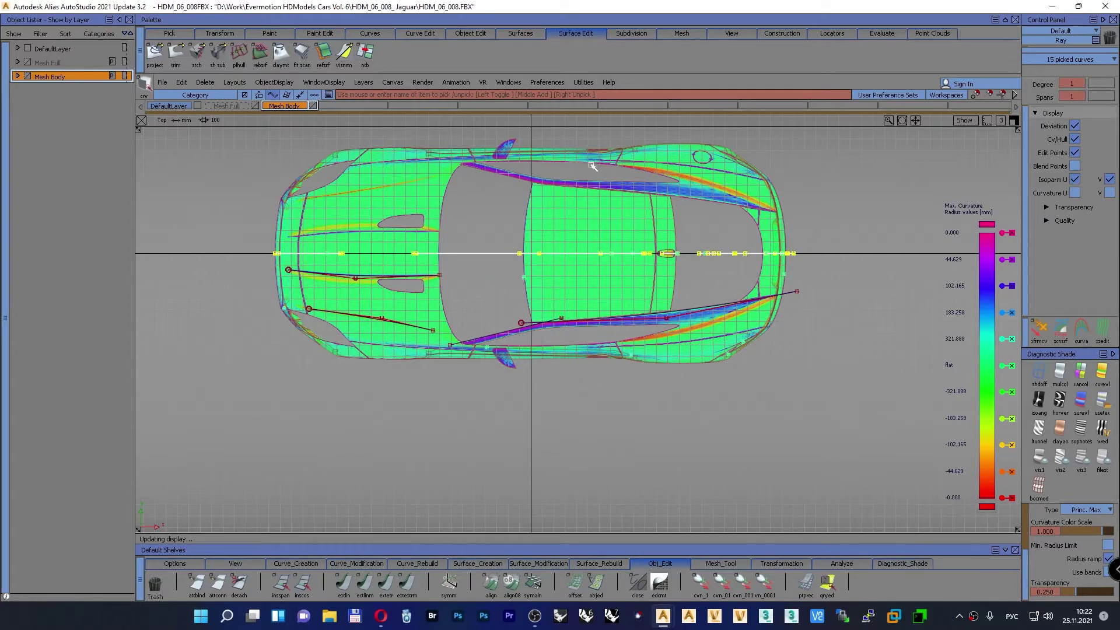
right_click(70, 77)
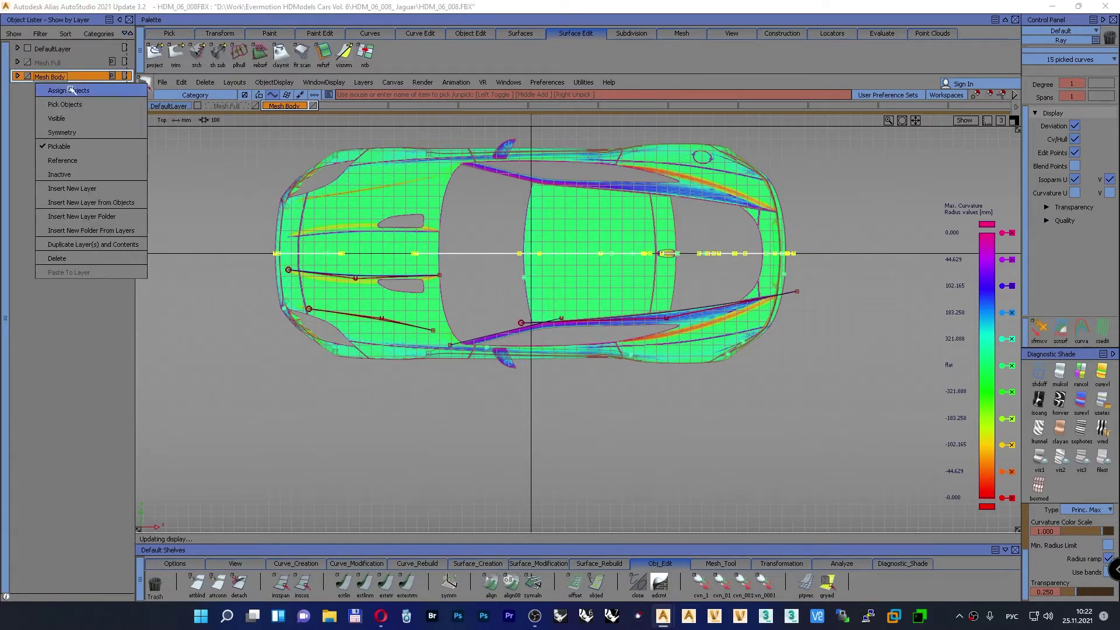
click(92, 190)
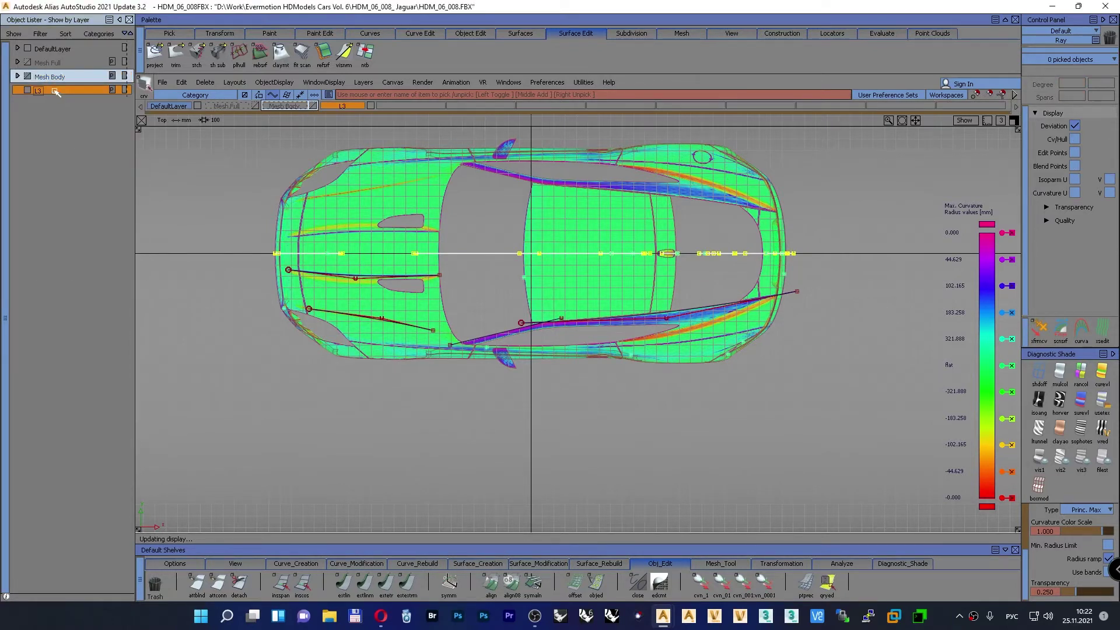
double_click(54, 90)
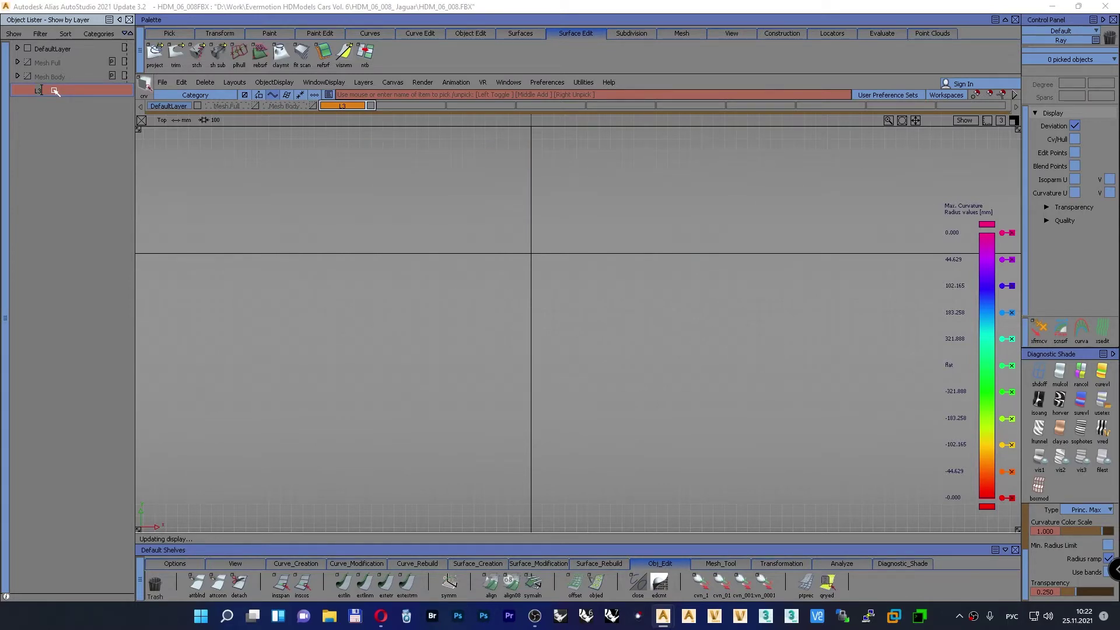
key(super+space)
key(Return)
click(54, 91)
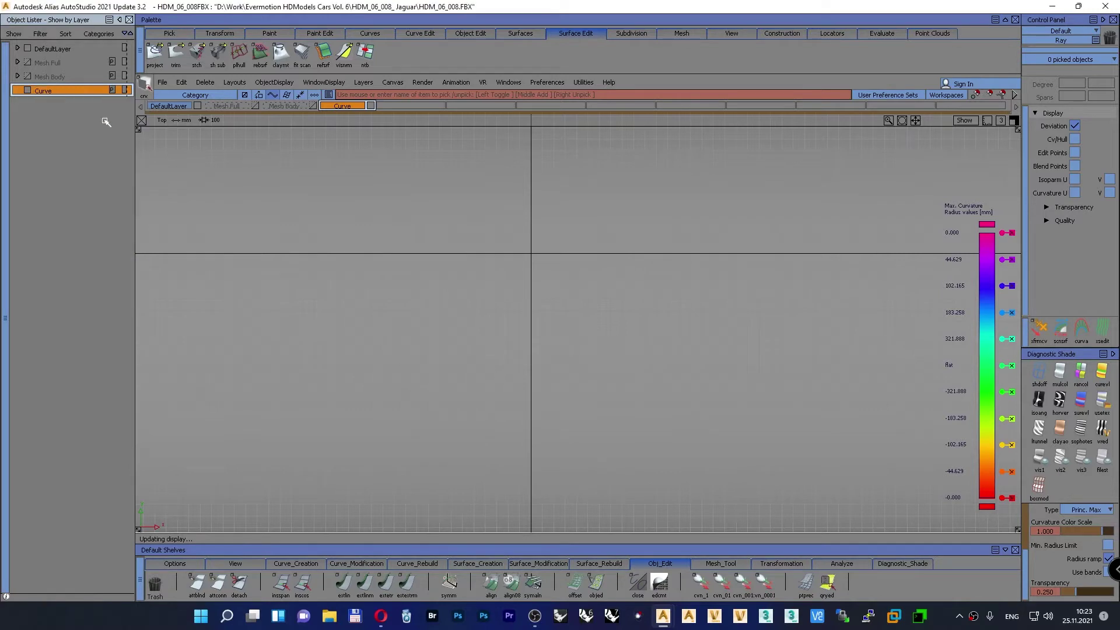
Step: Make Mesh Body active, assign the curves on the car's centreline to the Curve layer, and hide that layer
click(290, 107)
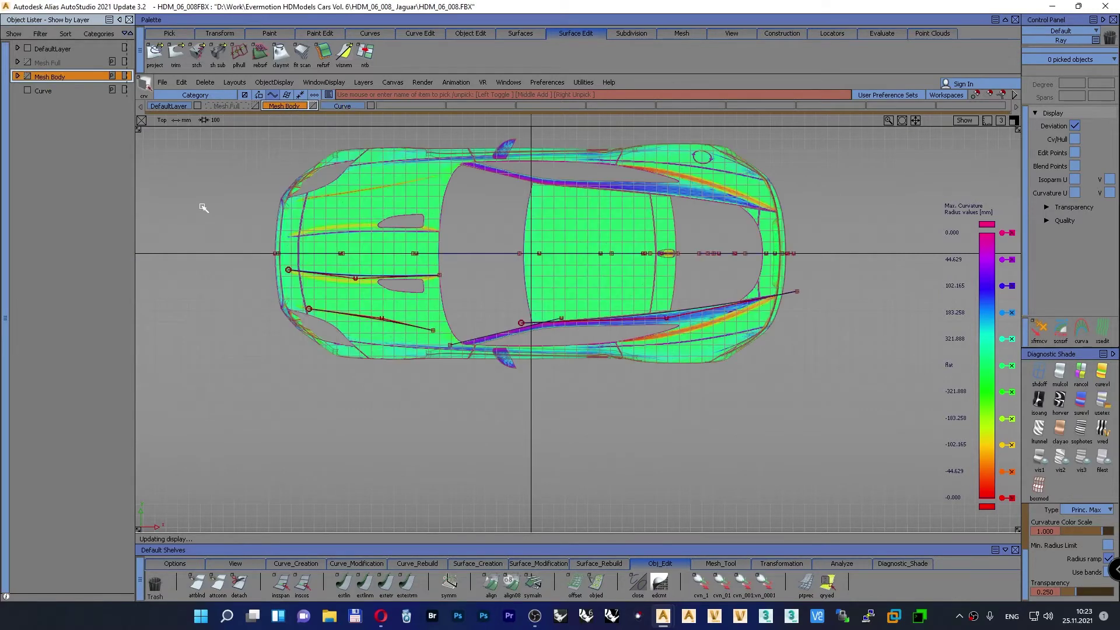
ctrl+shift+drag(194, 196, 845, 286)
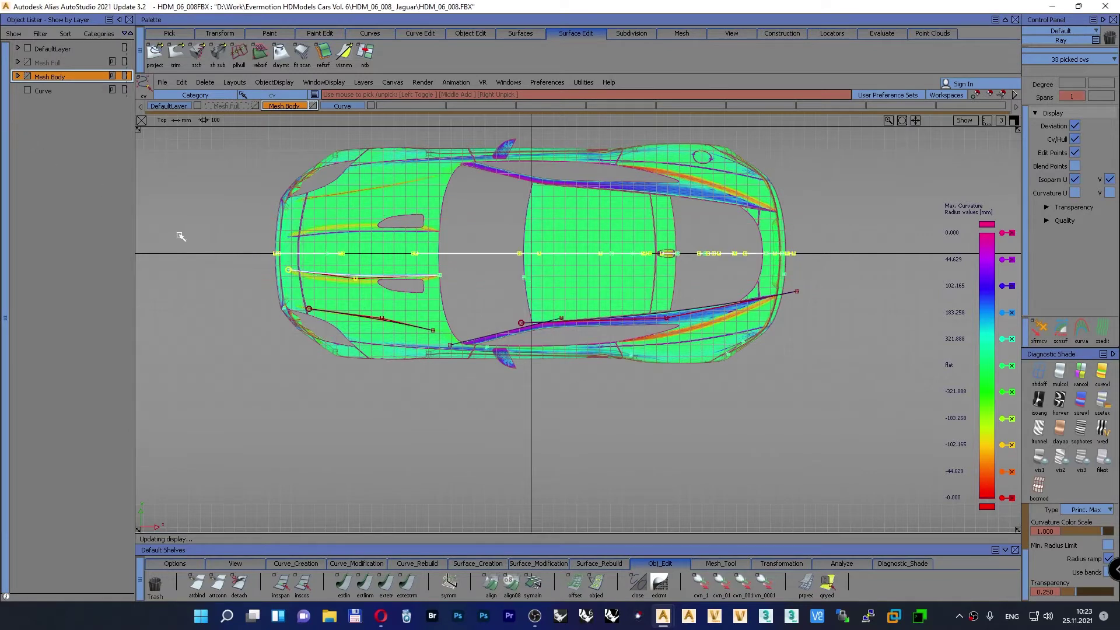
ctrl+shift+drag(179, 235, 839, 252)
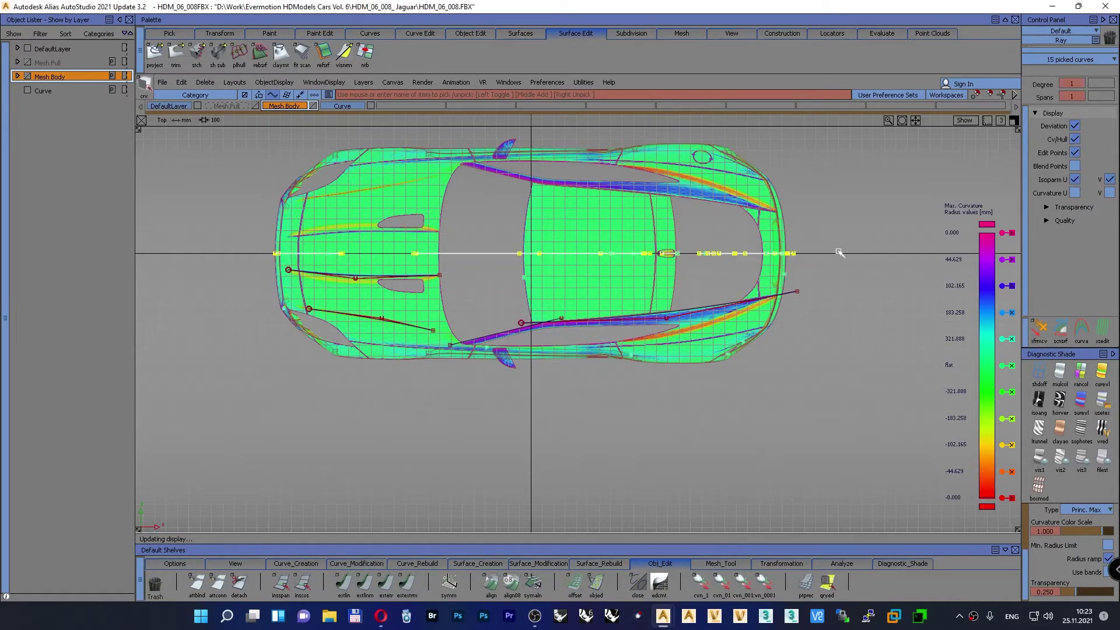
right_click(48, 91)
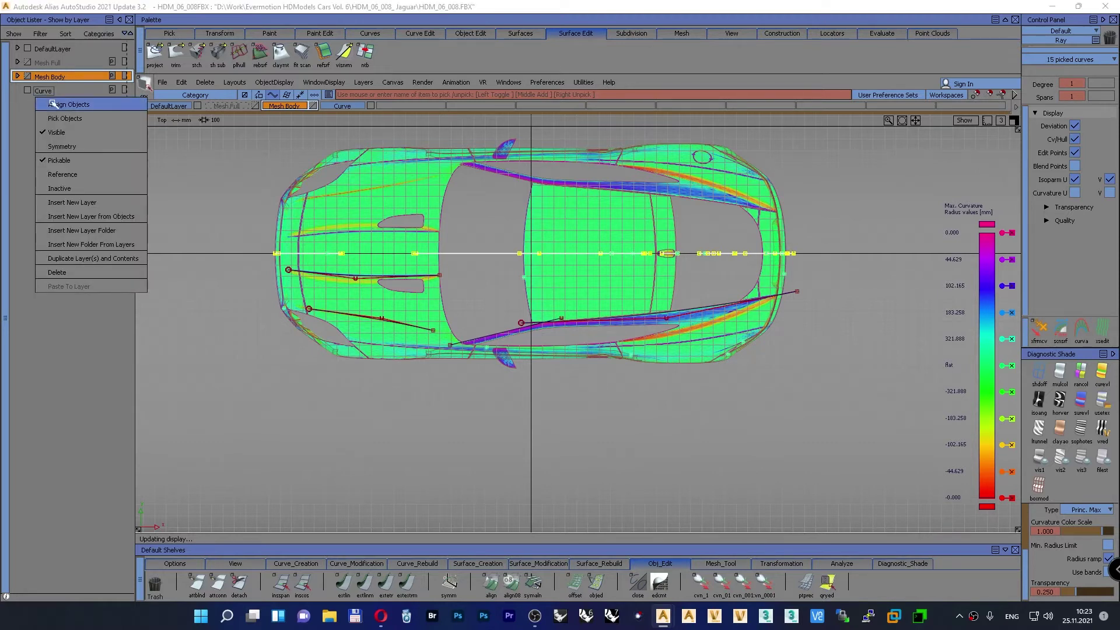
click(51, 110)
click(27, 90)
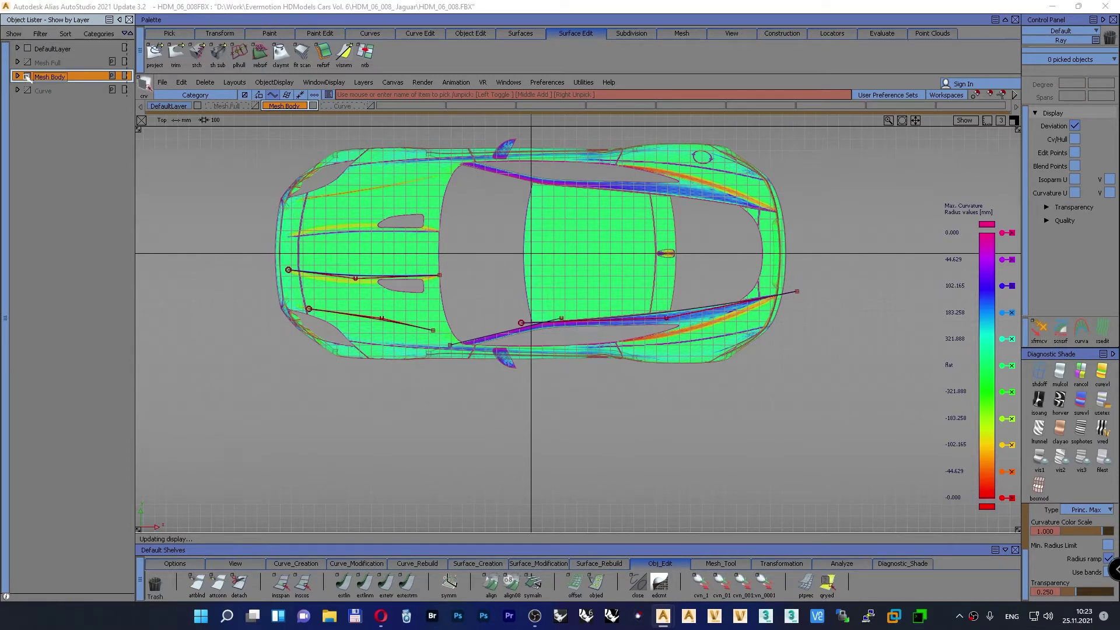
Step: Show only the Curve layer, rename it as Curve XZ, and hide it again with Mesh Body visible
click(27, 76)
click(27, 91)
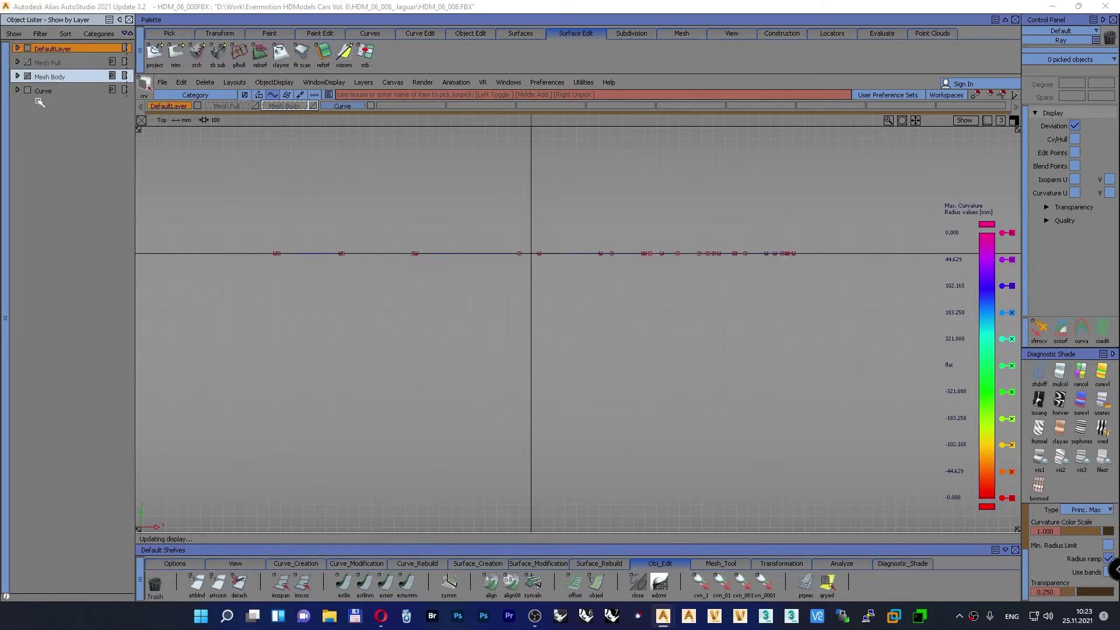
click(44, 91)
double_click(45, 91)
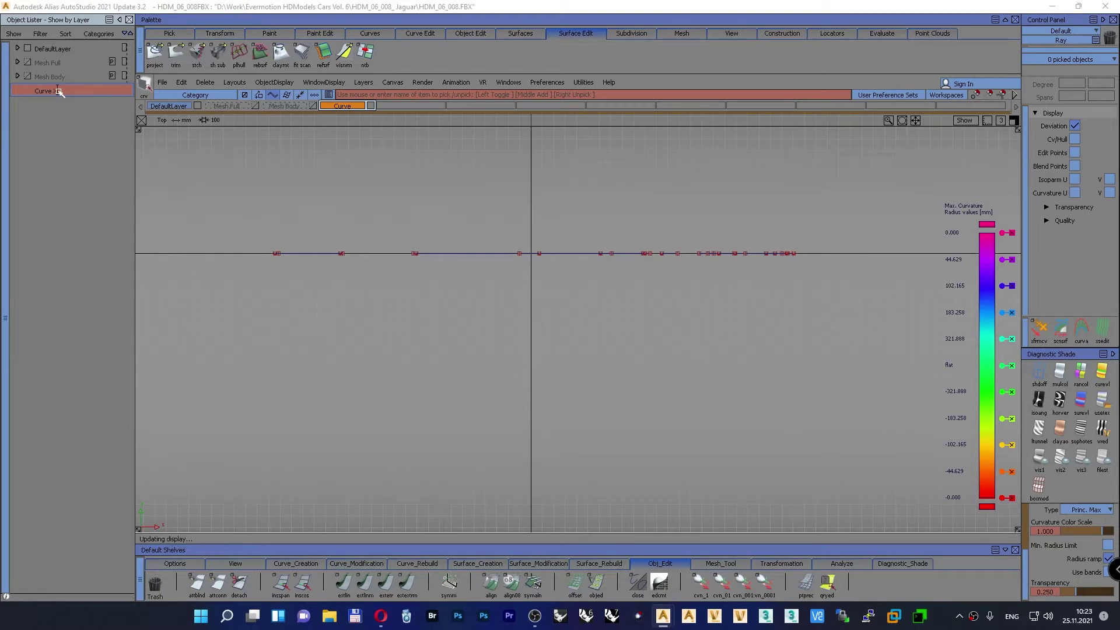
key(Return)
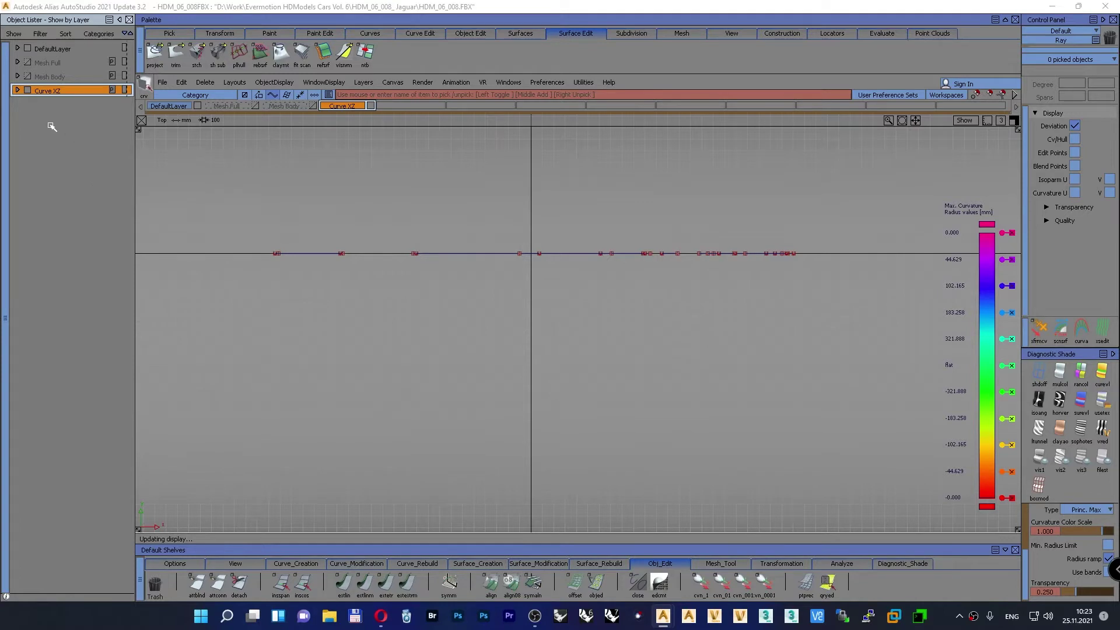
click(27, 90)
click(27, 77)
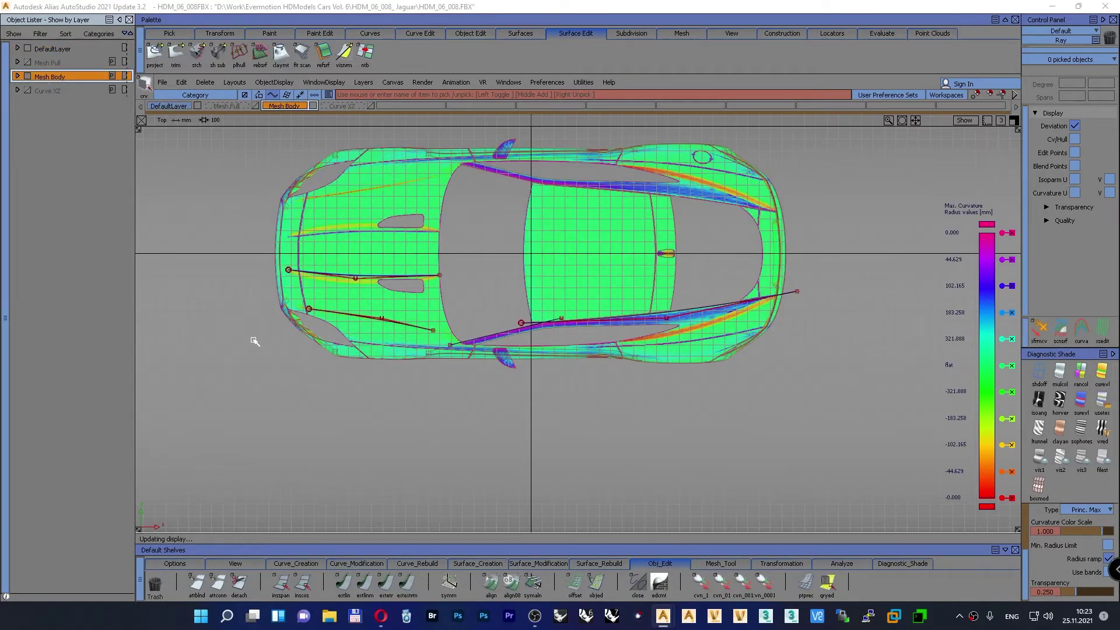
Step: Pick all CVs of the four top-view curves and flatten them onto the ground line with grid snapping in left view
ctrl+shift+drag(250, 344, 280, 357)
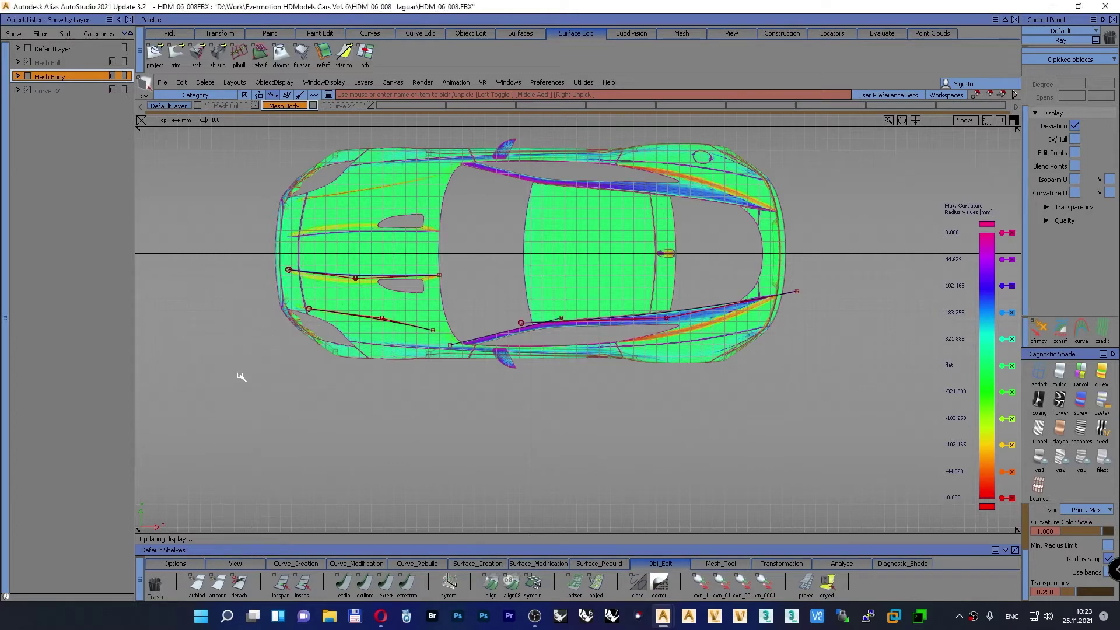
ctrl+shift+right_drag(241, 377, 275, 374)
drag(247, 246, 852, 393)
key(F6)
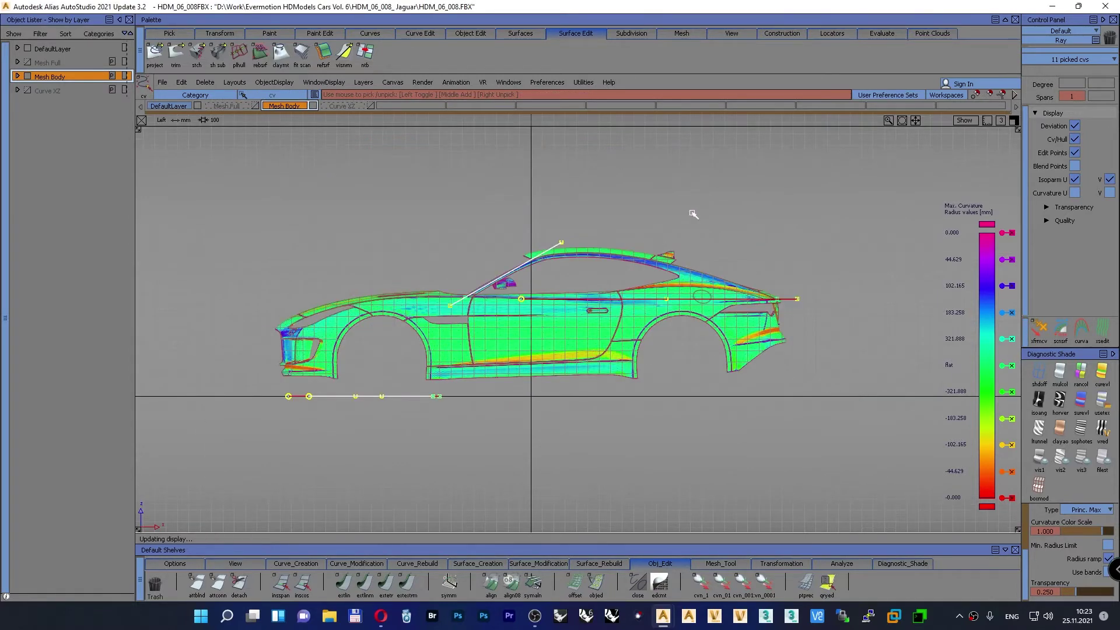
ctrl+shift+middle_drag(691, 213, 692, 180)
alt+right_drag(708, 341, 710, 319)
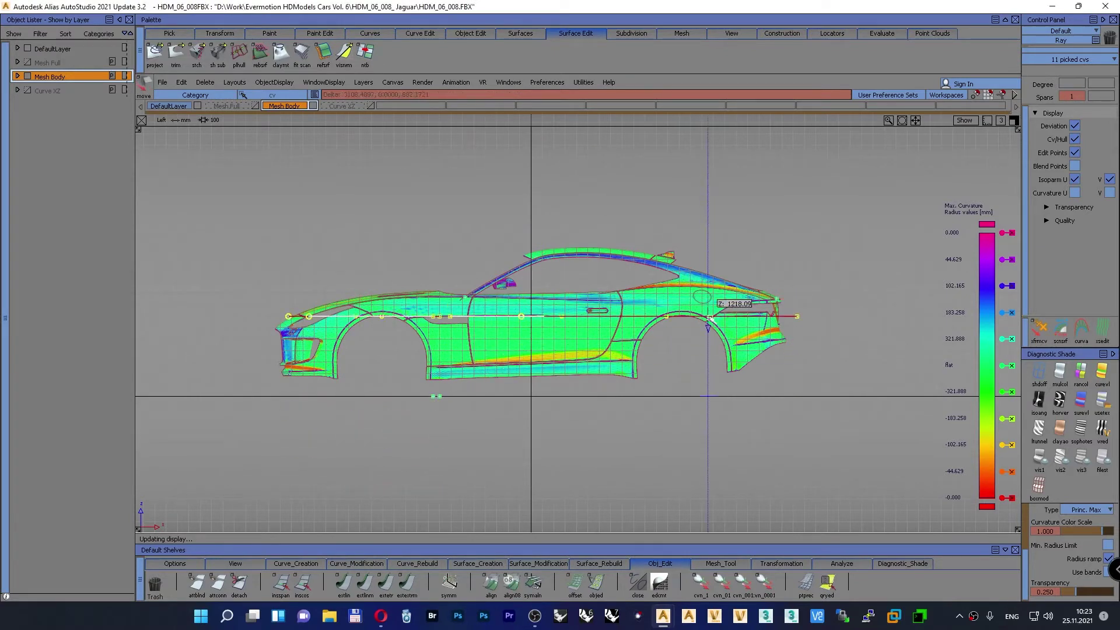
drag(711, 318, 701, 394)
Step: Pick the four flattened curves and assign them to a new layer inserted below Curve XZ
ctrl+shift+right_drag(768, 231, 789, 216)
drag(185, 376, 843, 458)
ctrl+shift+right_drag(838, 310, 826, 274)
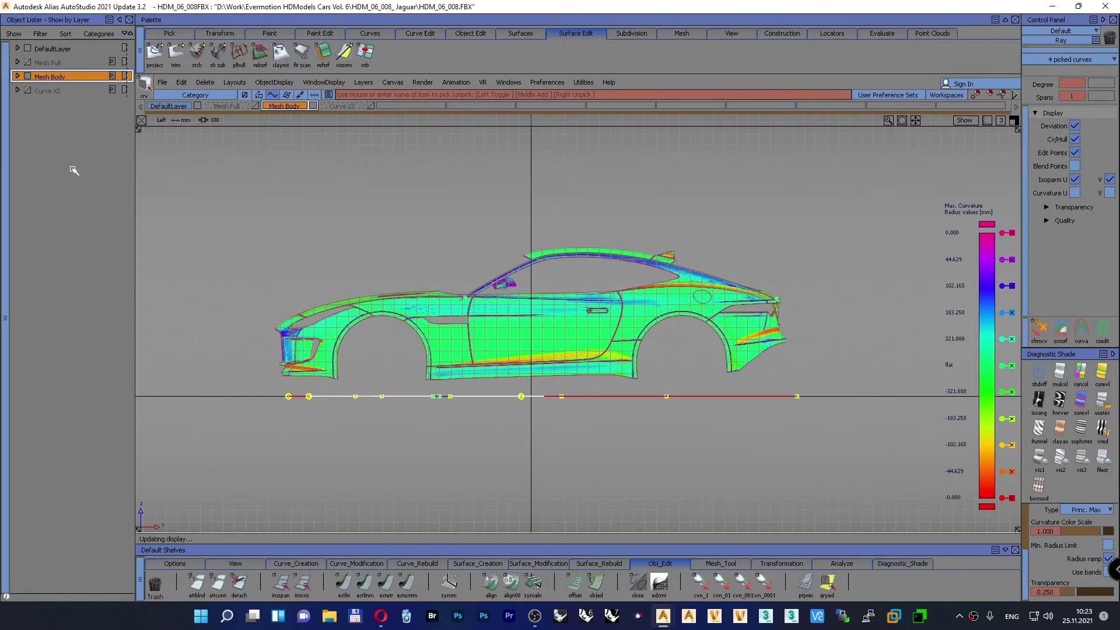
right_click(38, 93)
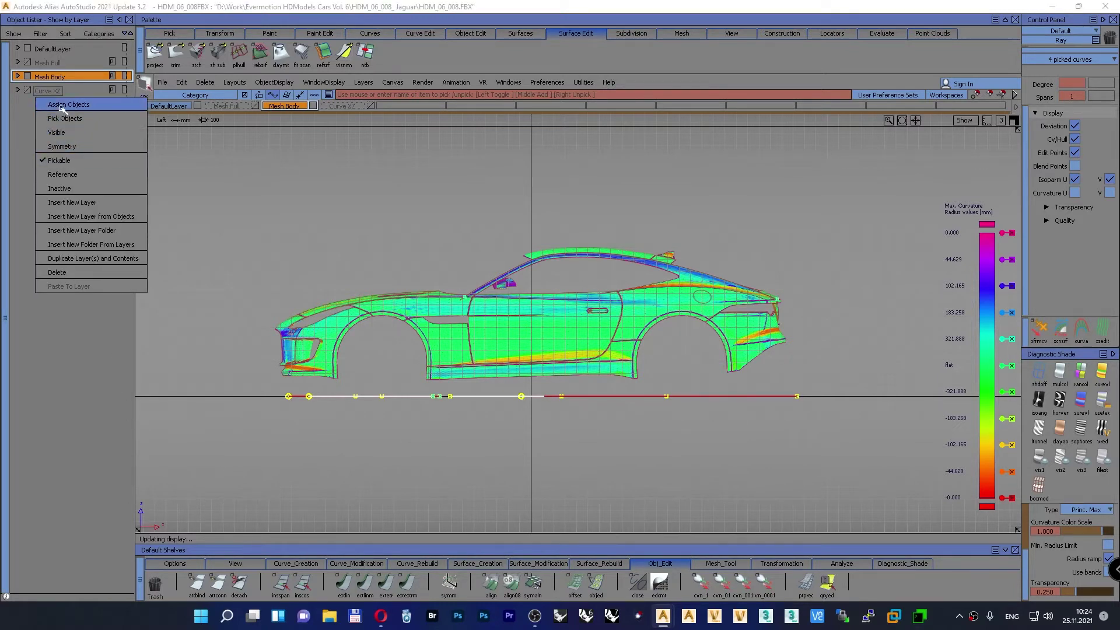
click(69, 202)
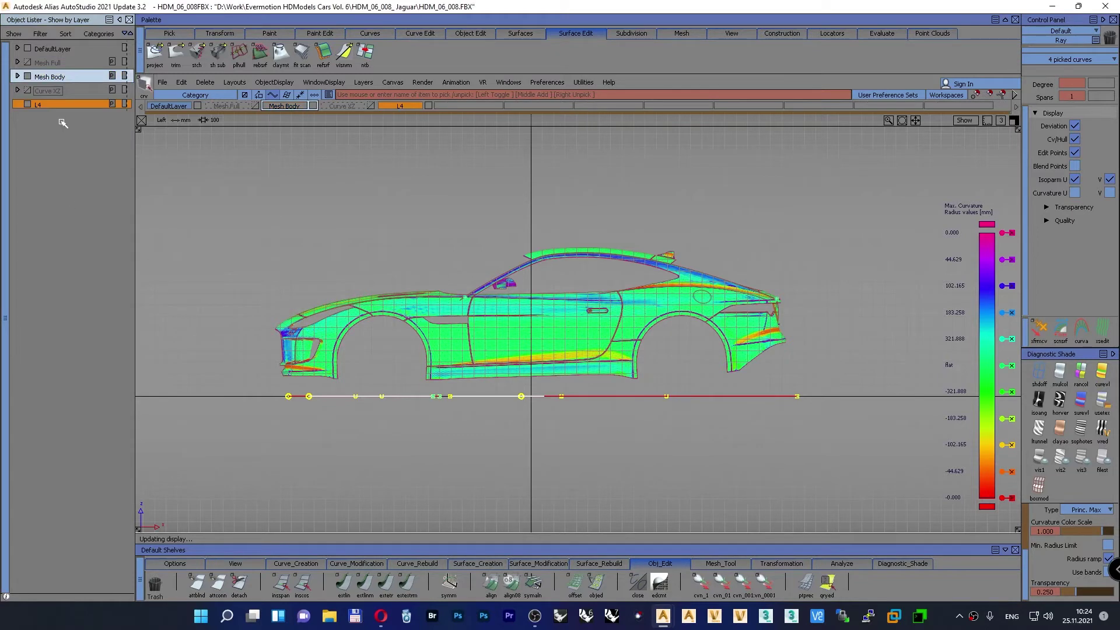
right_click(63, 105)
click(64, 117)
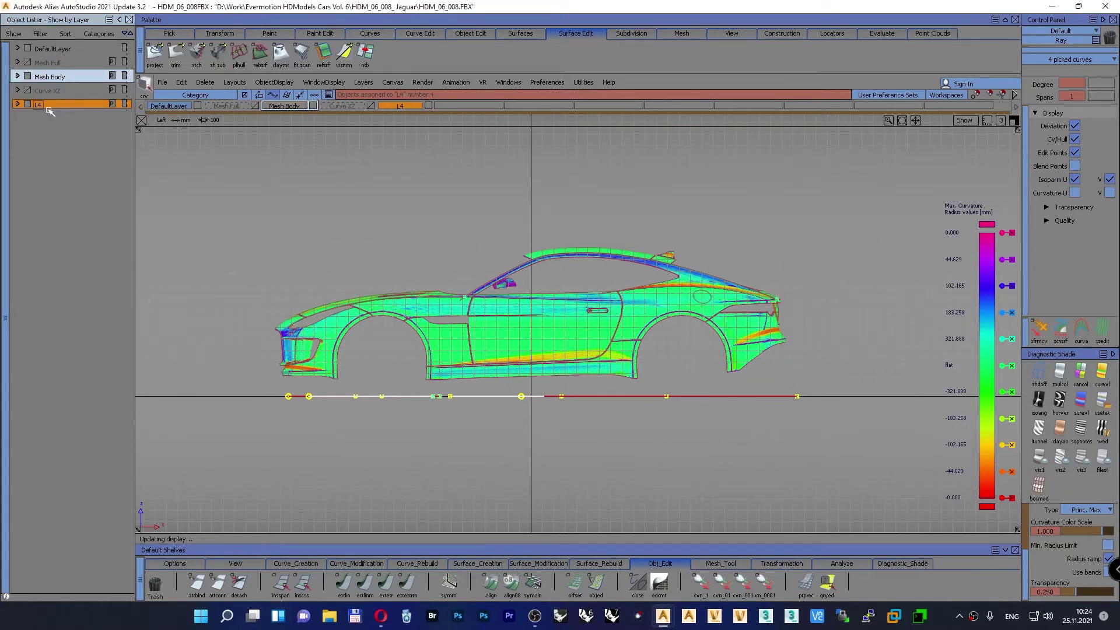
Step: Rename the new layer as Curve XY and leave its curves visible and unpicked
click(45, 105)
text(Curve XY)
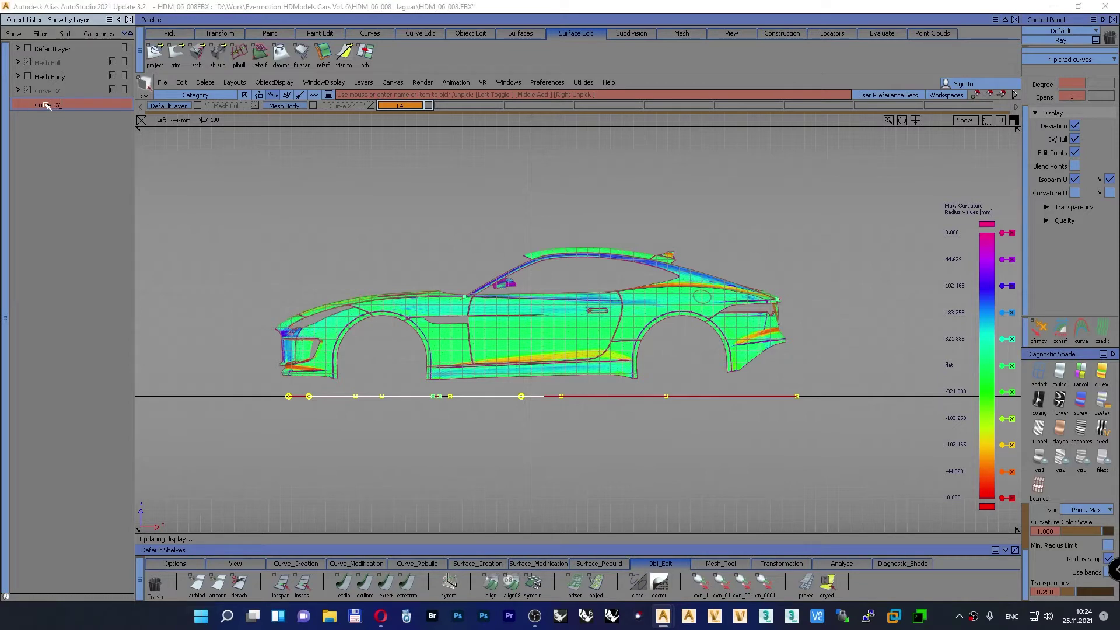
key(Return)
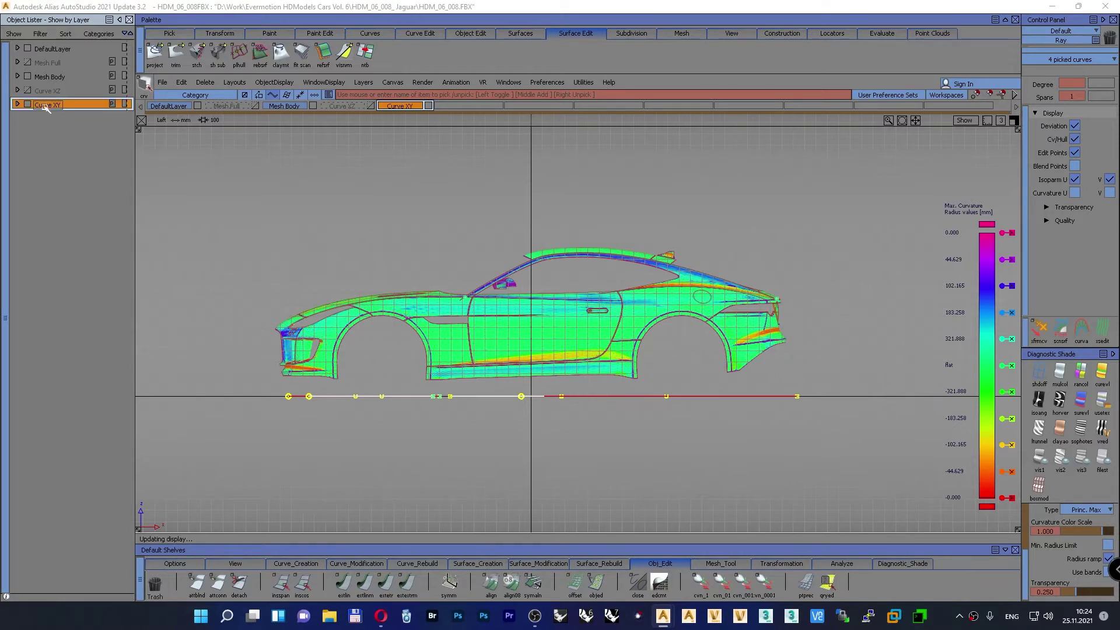
click(30, 105)
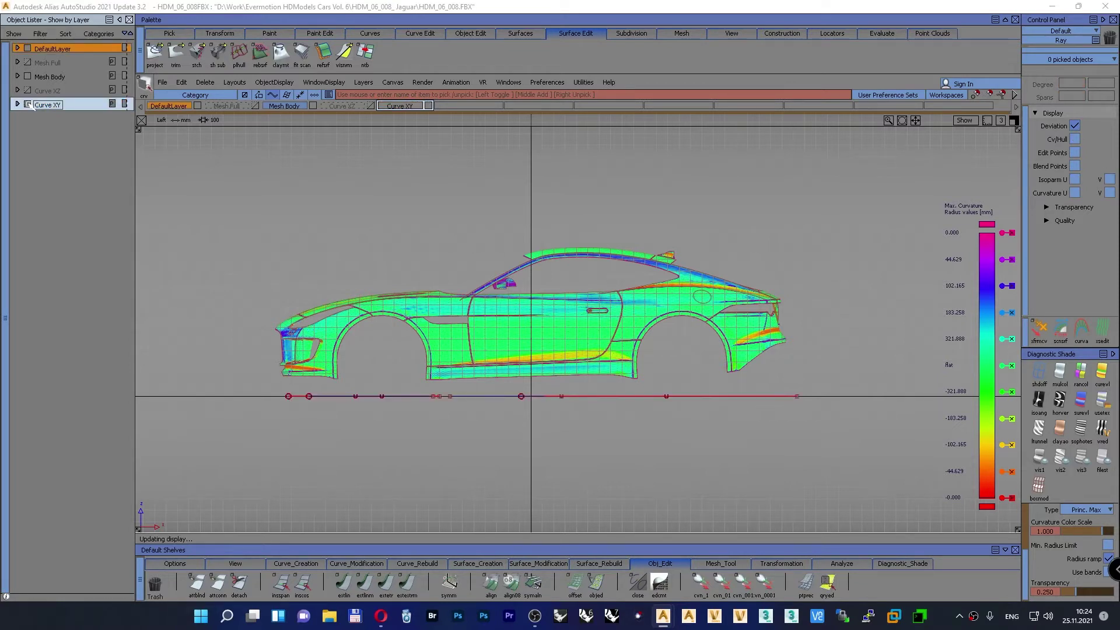
Step: Examine the flattened curves beneath the car body in perspective from the left side
key(F8)
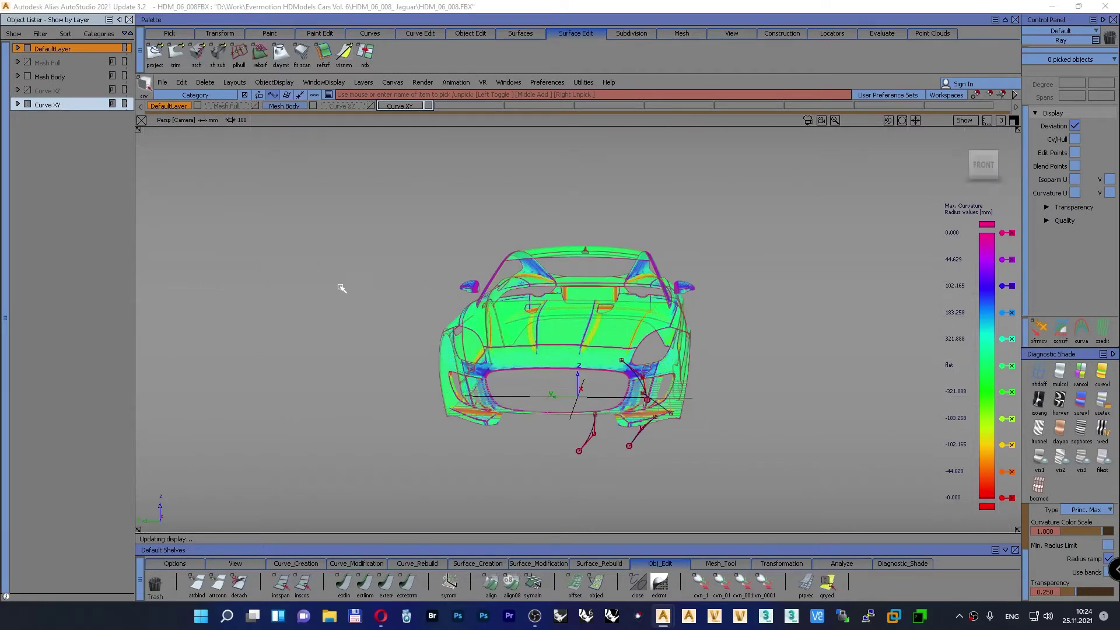
click(975, 164)
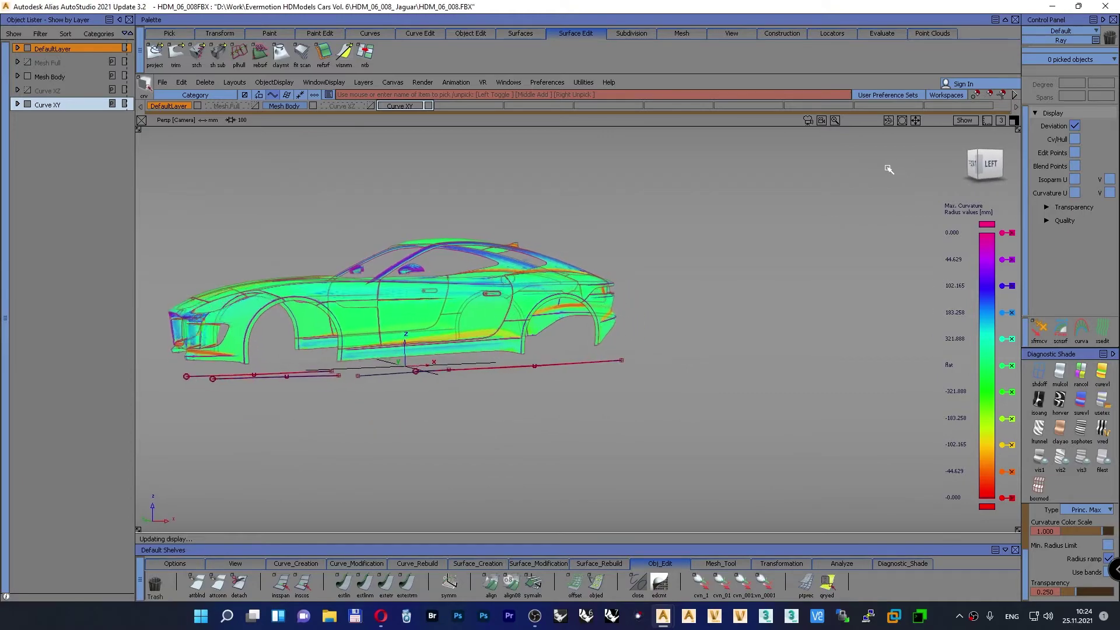
Step: Examine the car body under plain shading in perspective and top view, and restore the curvature shading
alt+shift+drag(889, 172, 866, 181)
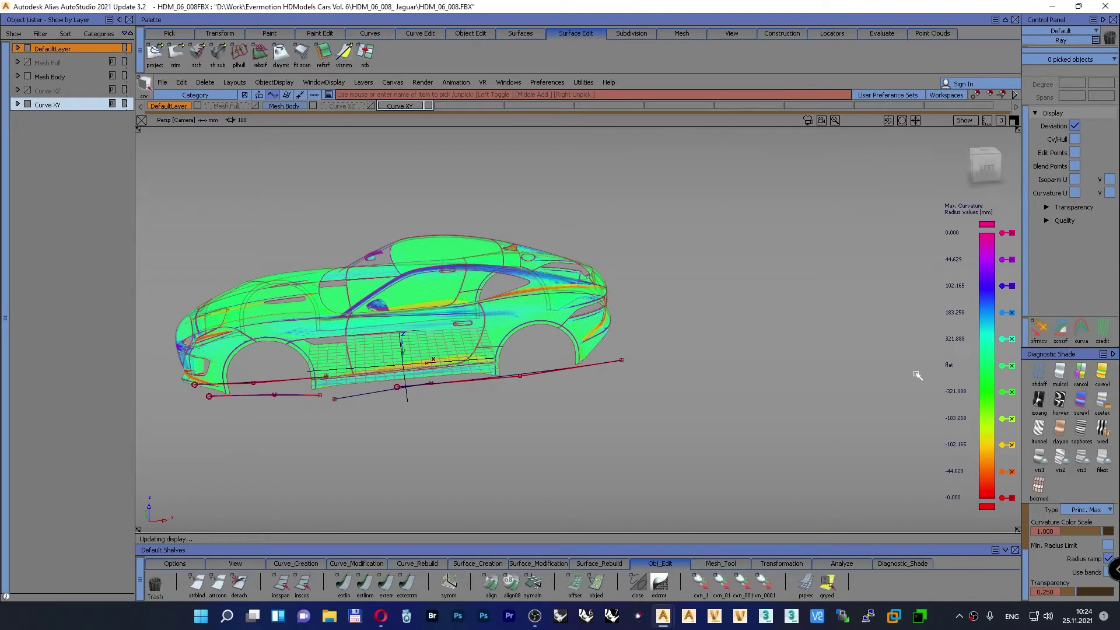
click(1102, 400)
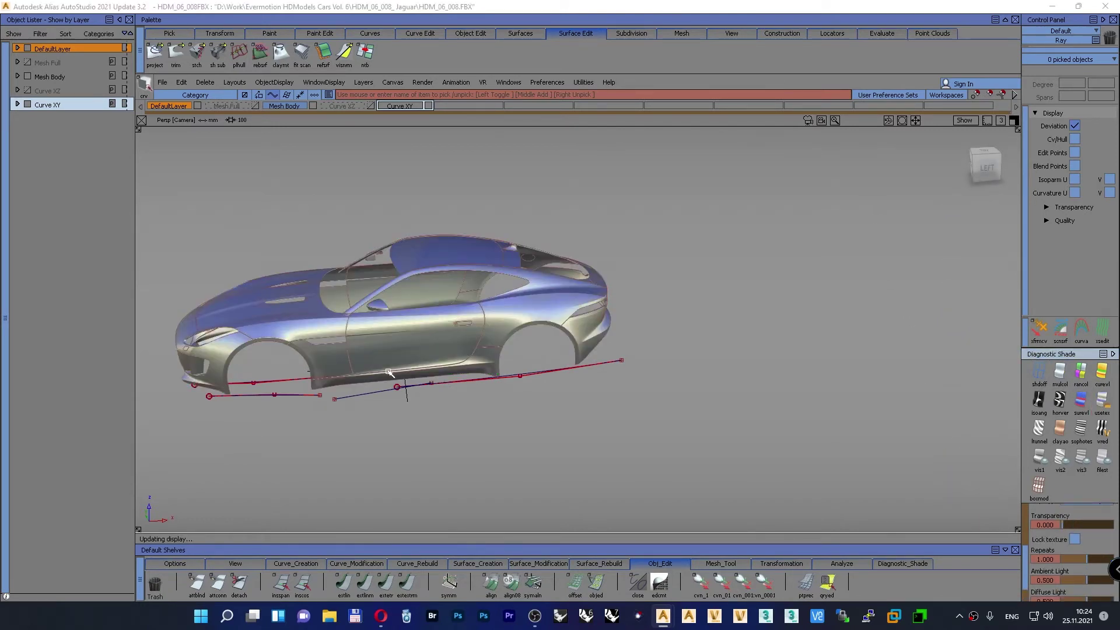
key(F5)
alt+shift+right_drag(422, 362, 397, 320)
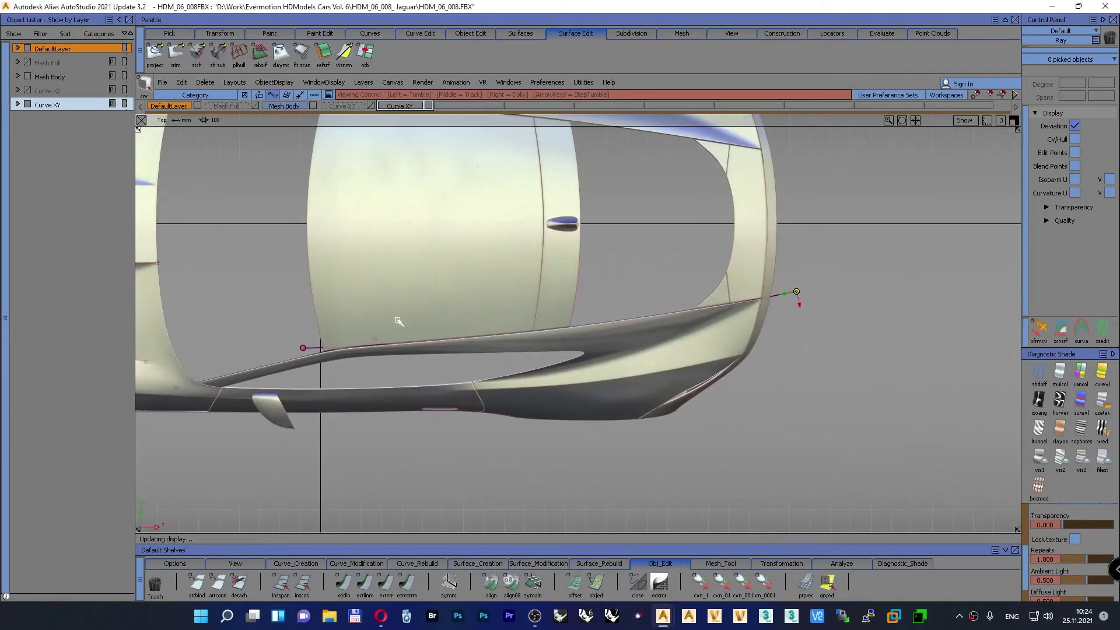
alt+shift+middle_drag(397, 320, 515, 320)
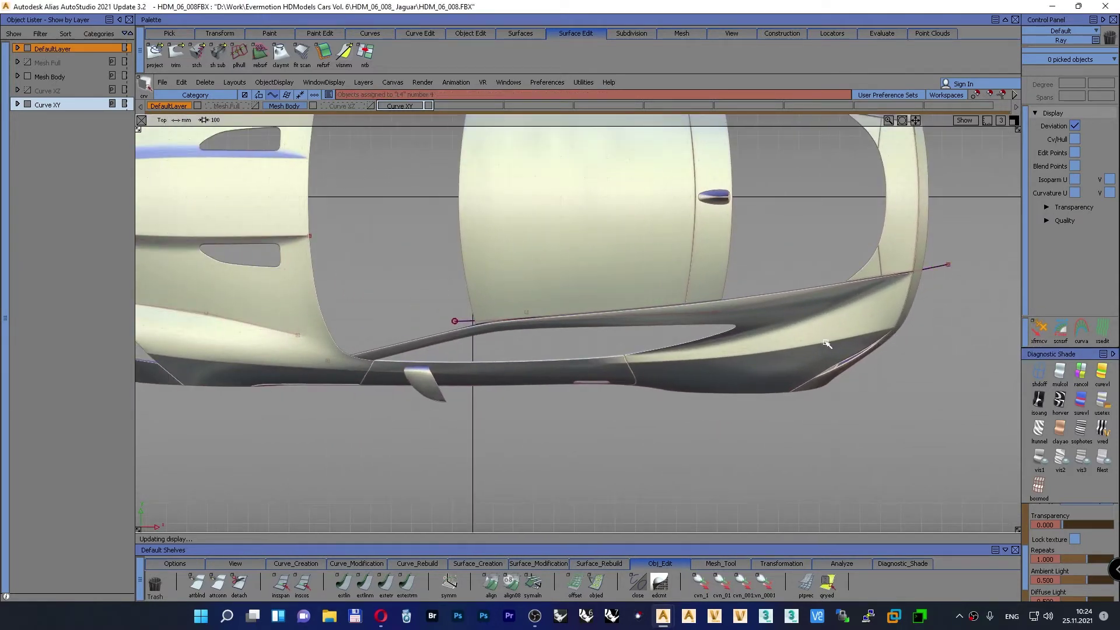
click(1102, 375)
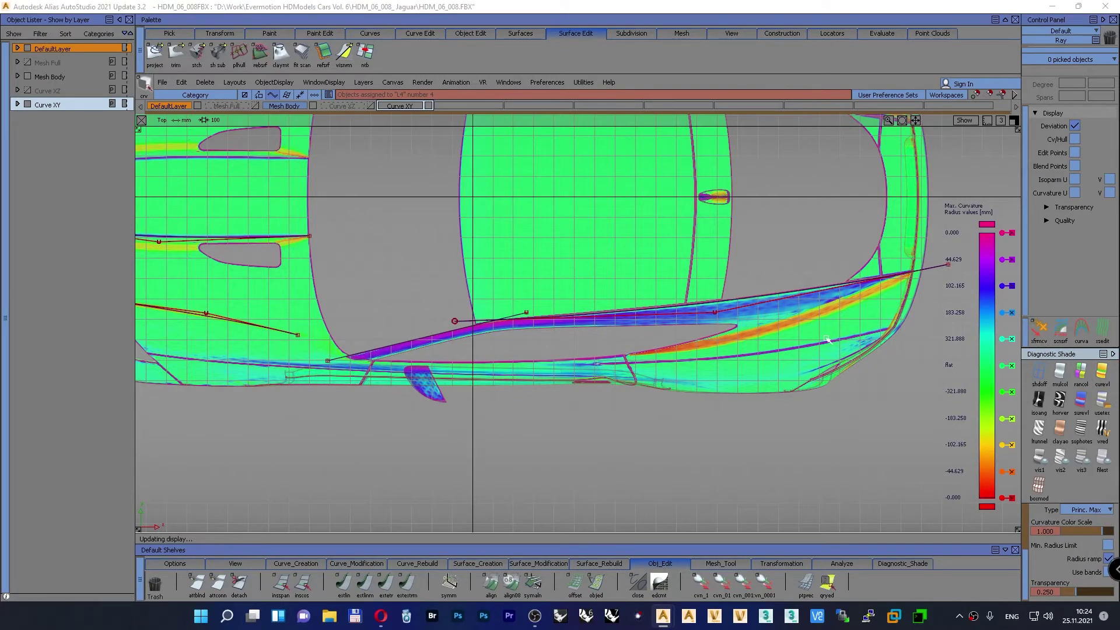
Step: Draw a degree 2 edit-point curve in top view along the rear fender's character line, from the tail forward to the door area
alt+shift+middle_drag(827, 340, 651, 325)
alt+shift+right_drag(651, 325, 637, 282)
alt+shift+middle_drag(551, 354, 616, 327)
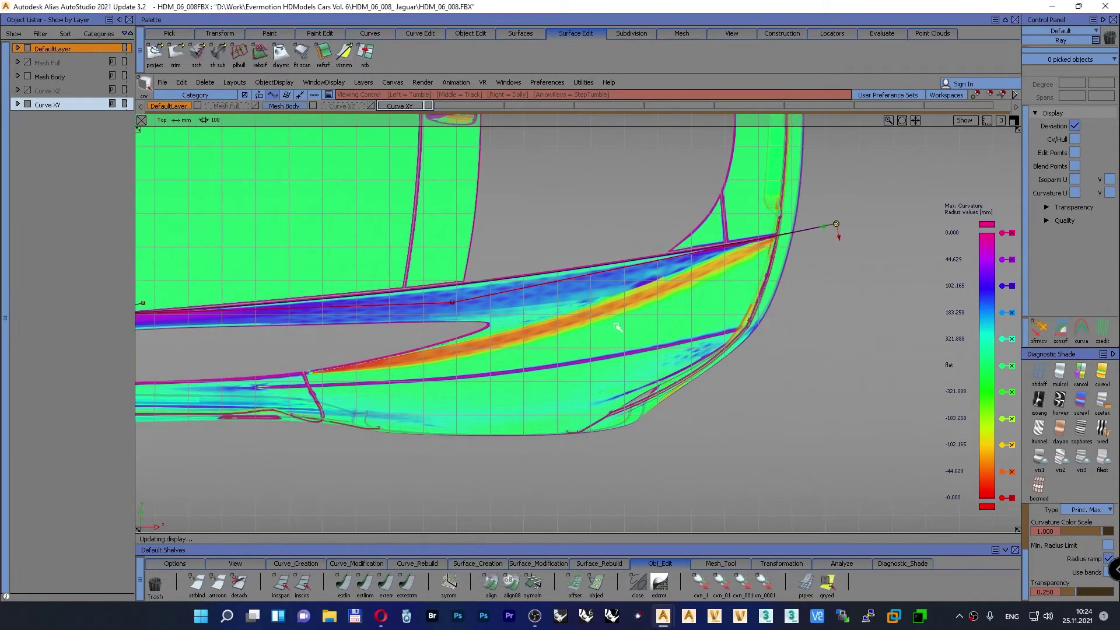
click(295, 563)
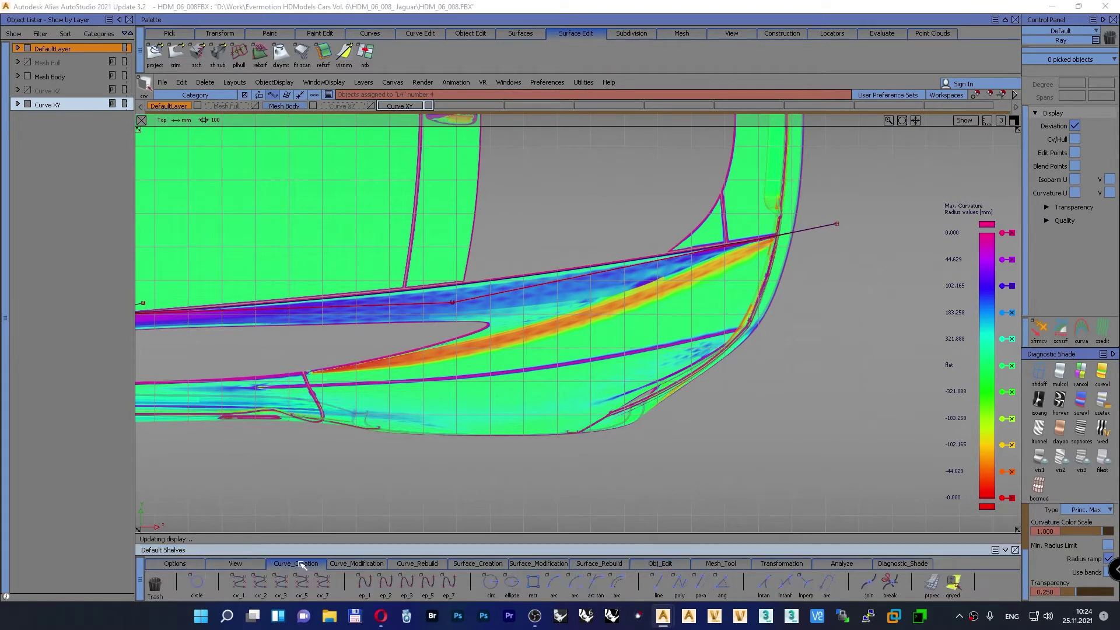
click(385, 582)
click(731, 331)
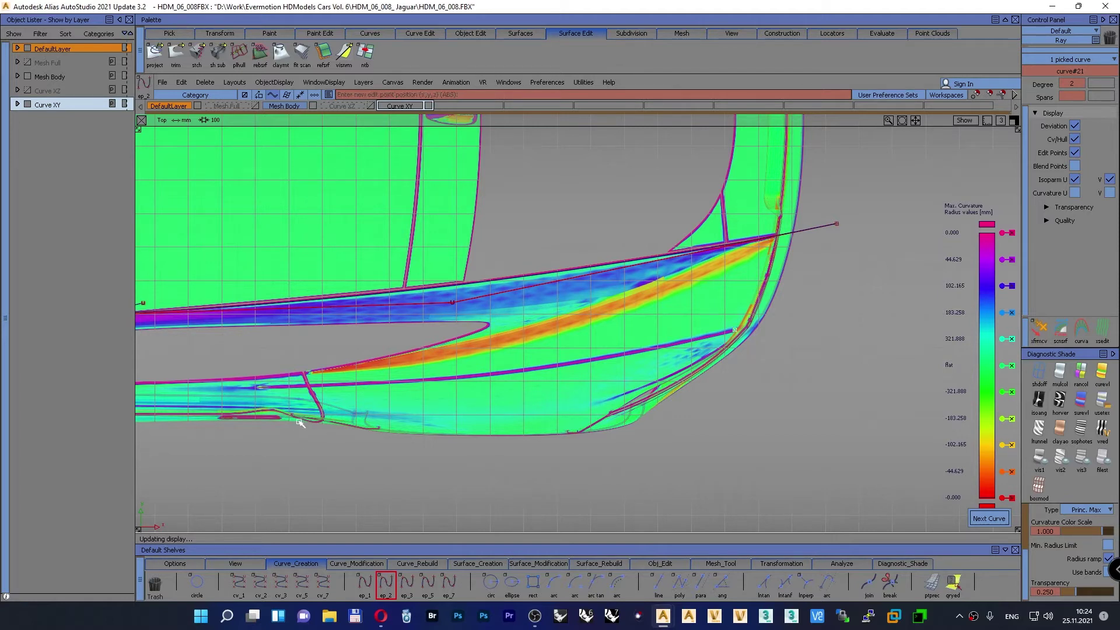
click(281, 387)
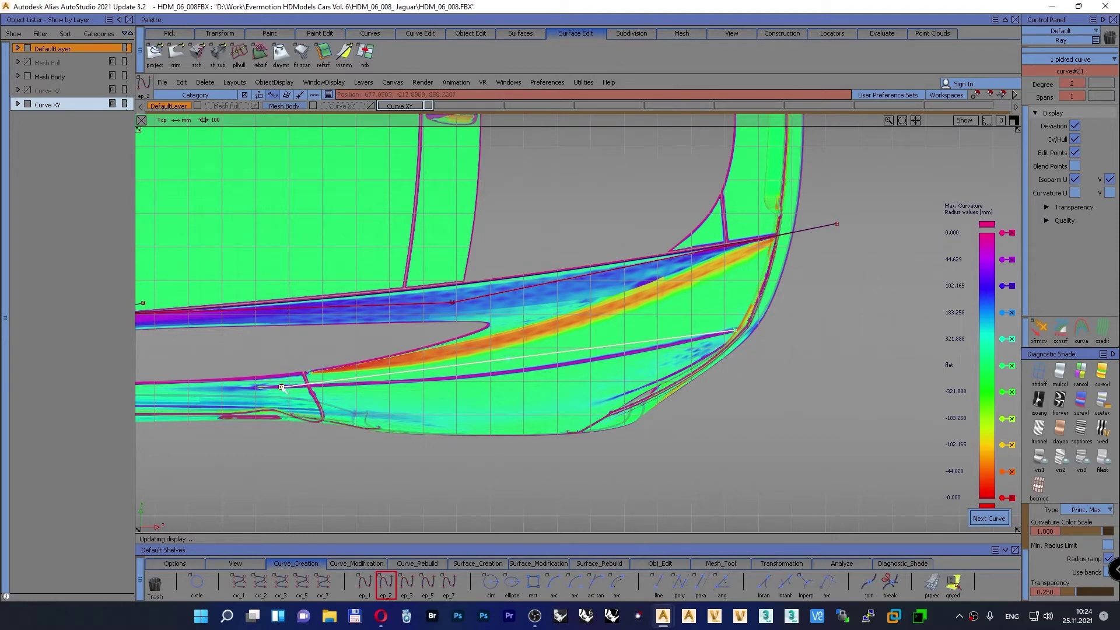
Step: Move the new fender curve's middle CV outward so the curve bends along the fender's character line
ctrl+shift+drag(697, 415, 701, 386)
ctrl+shift+drag(819, 374, 863, 374)
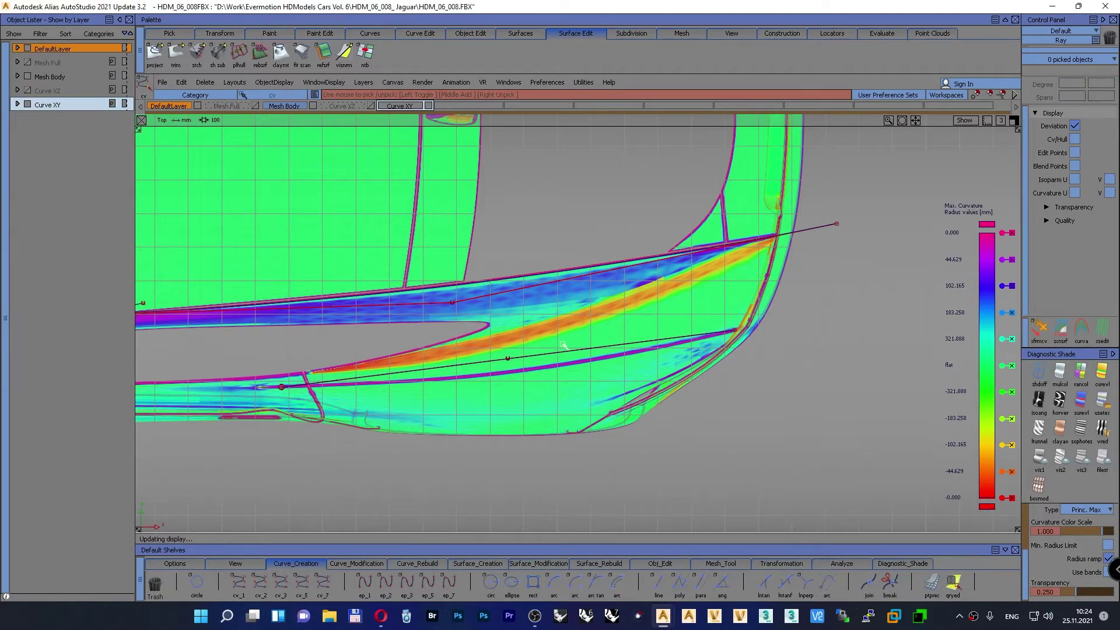
click(507, 356)
ctrl+shift+drag(533, 353, 535, 326)
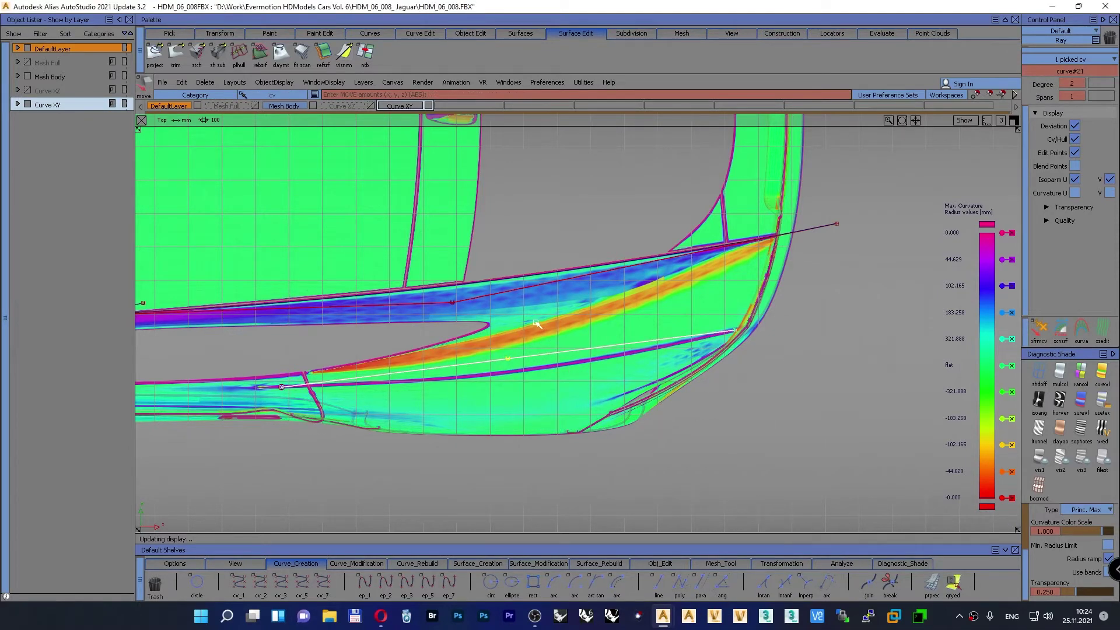
right_drag(534, 328, 531, 350)
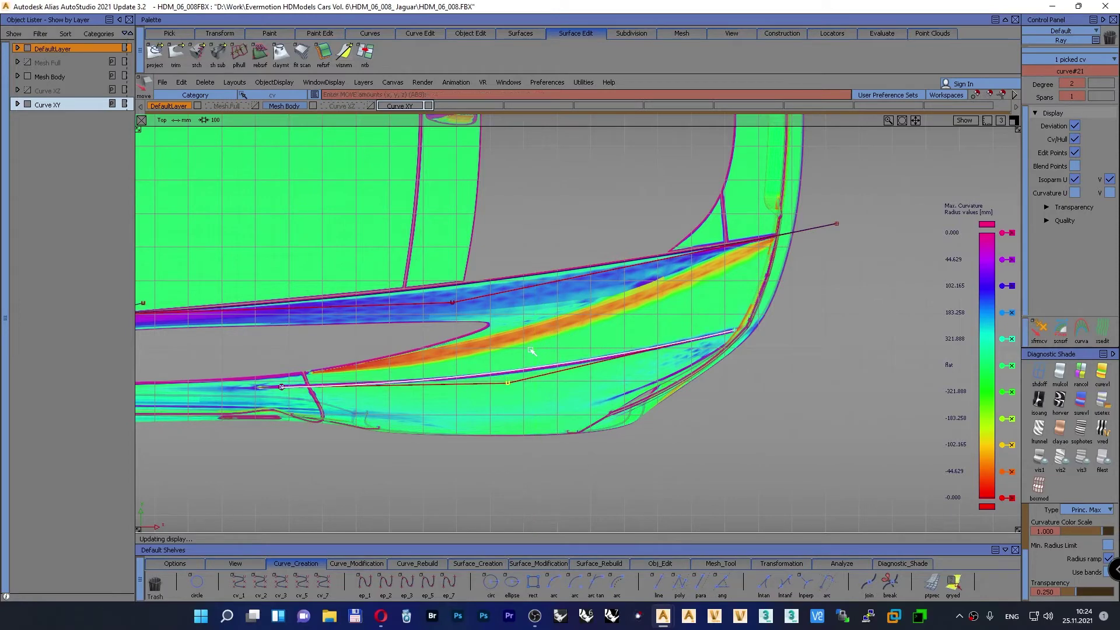
Step: Slide the middle CV of the rear-fender crease curve rearward along X to follow the crease, and pick the curve's front CV
middle_drag(531, 350, 549, 352)
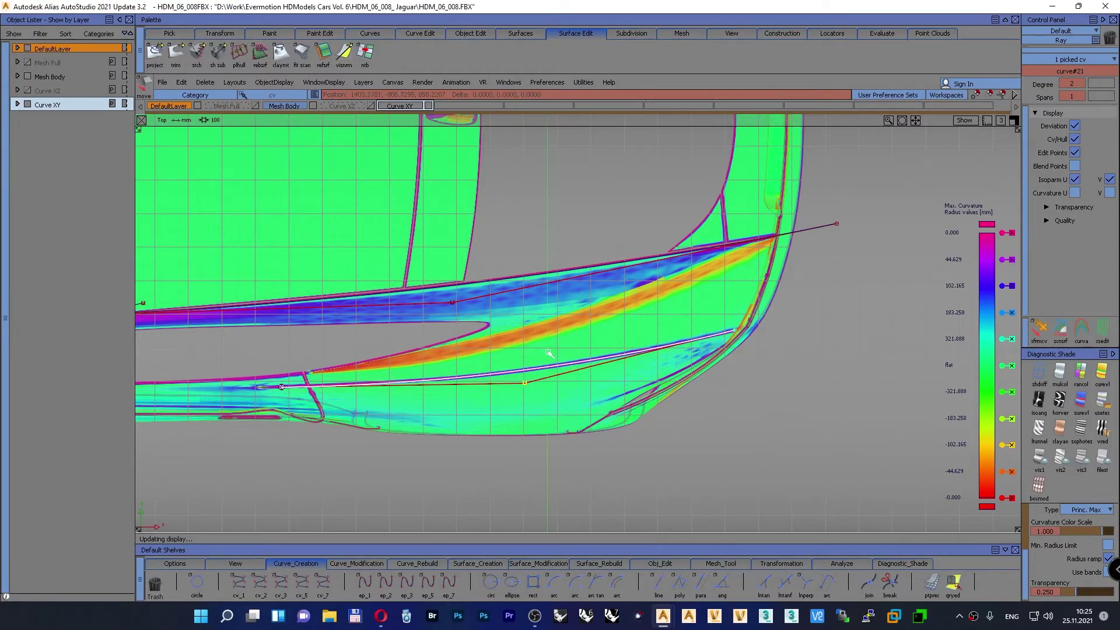
alt+shift+right_drag(422, 418, 433, 368)
alt+shift+middle_drag(433, 368, 645, 281)
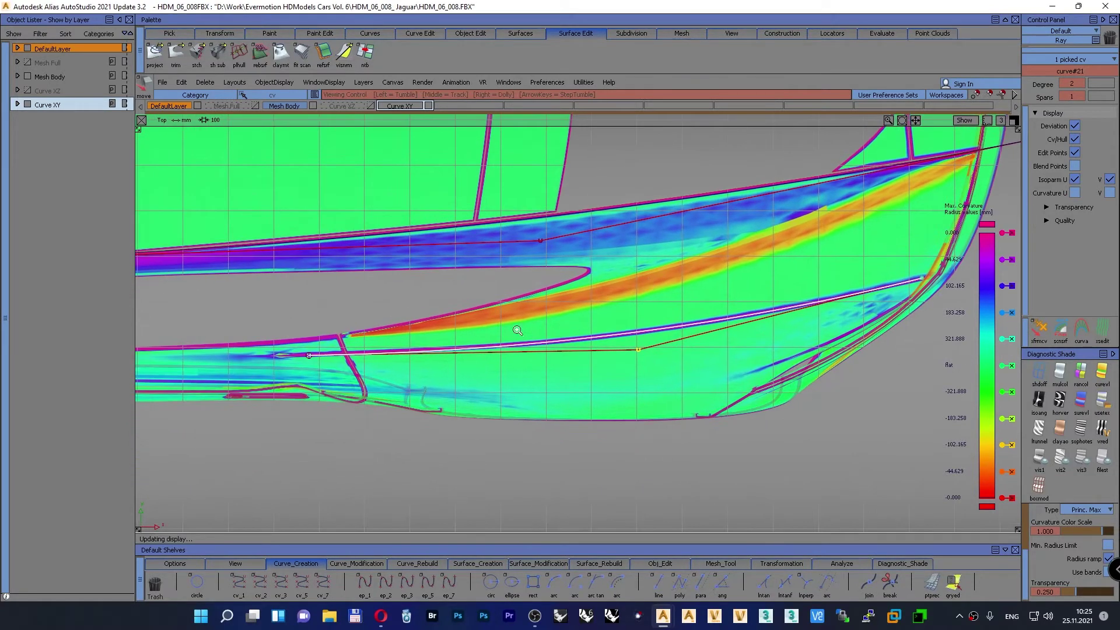
alt+shift+right_drag(518, 330, 517, 318)
mouse_move(515, 306)
ctrl+shift+mouse_down()
mouse_move(520, 278)
mouse_move(522, 290)
ctrl+shift+mouse_up()
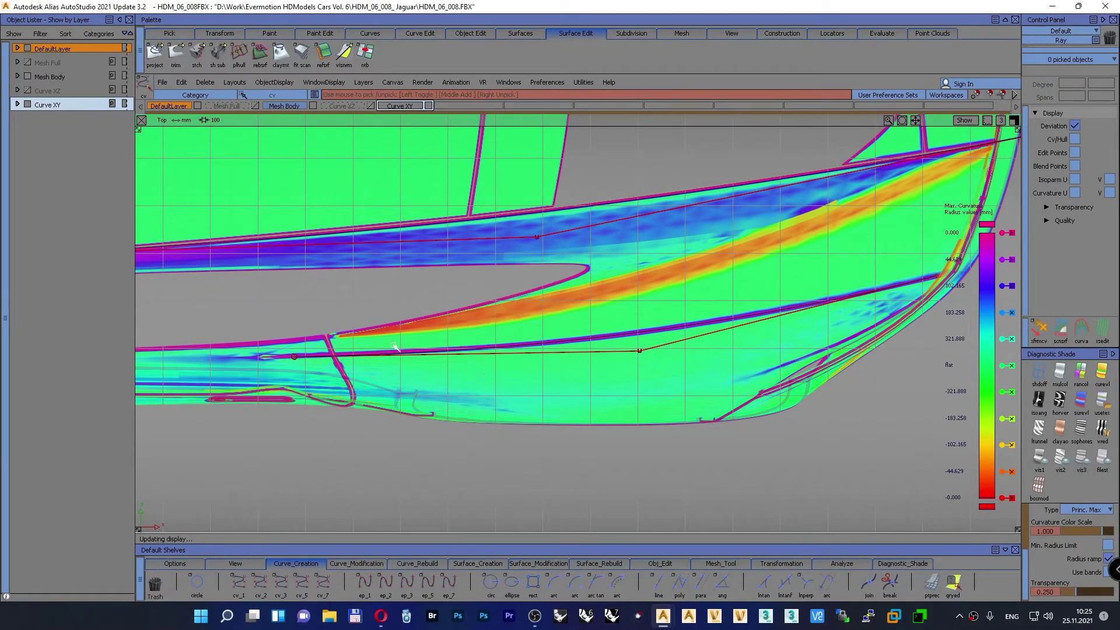
click(294, 356)
ctrl+shift+drag(357, 323, 360, 296)
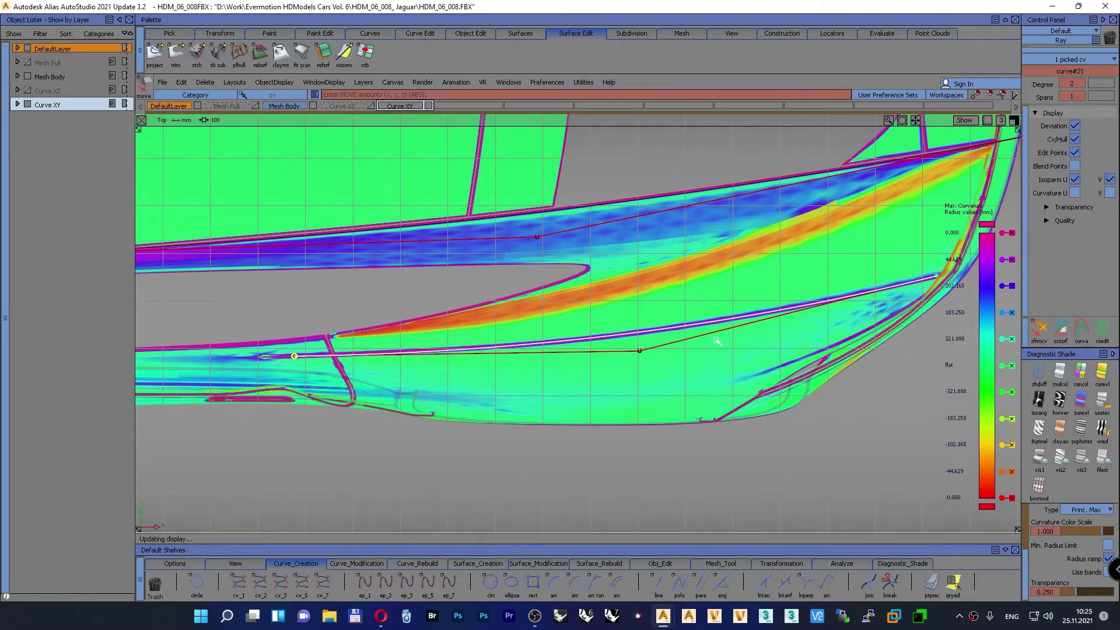
Step: Extend the rear-fender curve by about 36 mm at its rear end and about 145 mm at its front end
click(660, 563)
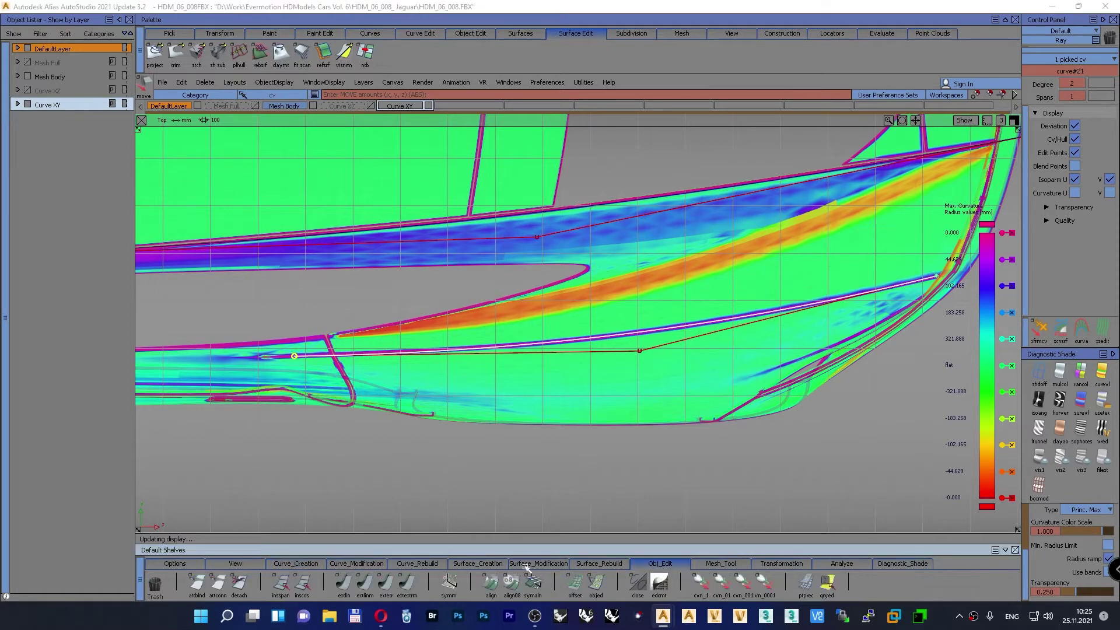
drag(928, 278, 980, 268)
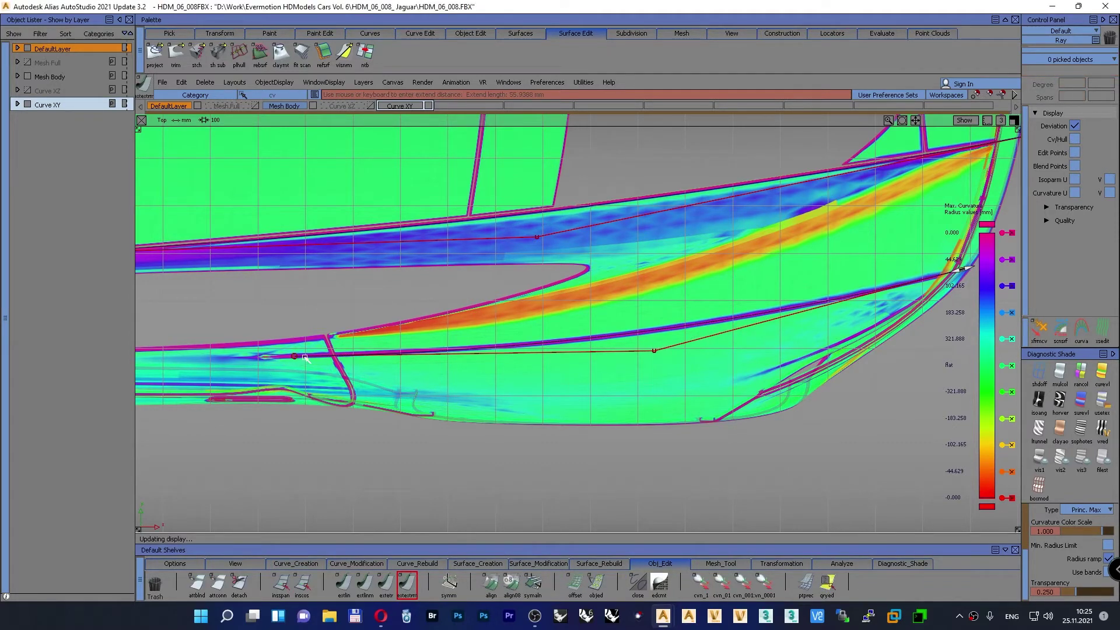
drag(305, 357, 481, 346)
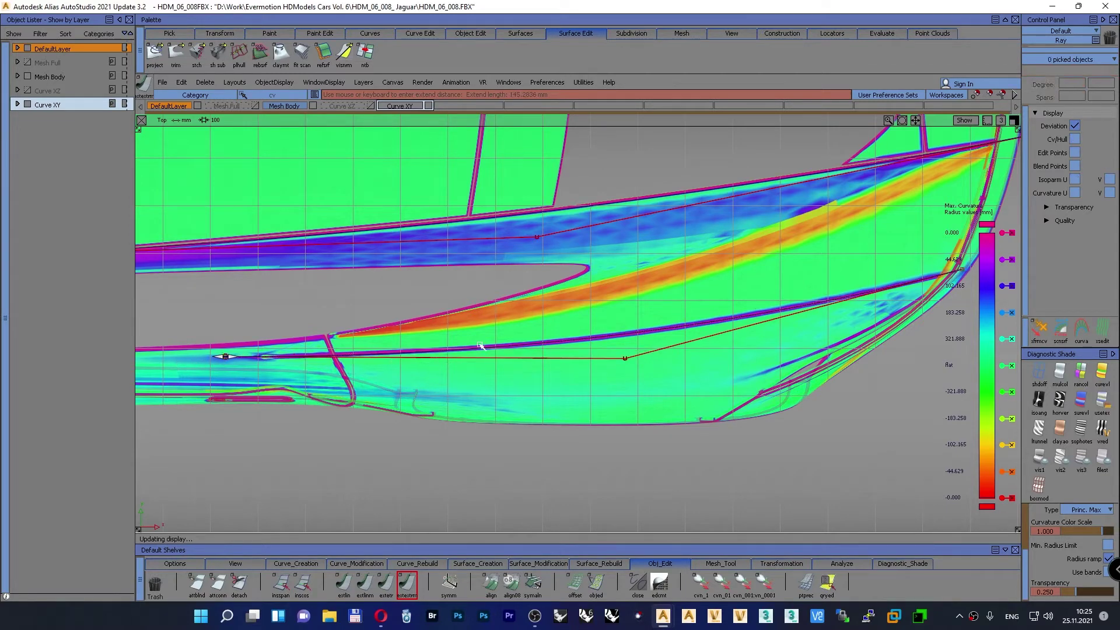
ctrl+shift+drag(517, 298, 519, 271)
Step: Hide the grid in the top view of the whole car
alt+shift+right_drag(575, 322, 463, 390)
alt+shift+middle_drag(464, 390, 605, 402)
alt+shift+right_drag(604, 402, 543, 408)
alt+shift+middle_drag(513, 410, 552, 417)
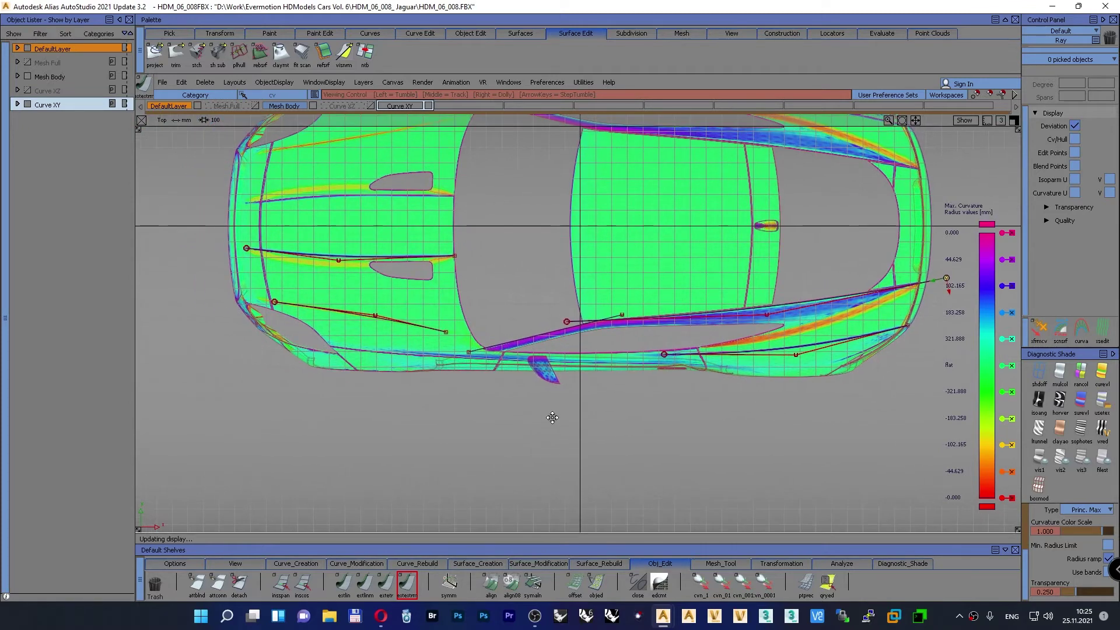
alt+shift+right_drag(447, 400, 419, 370)
alt+shift+middle_drag(356, 404, 505, 402)
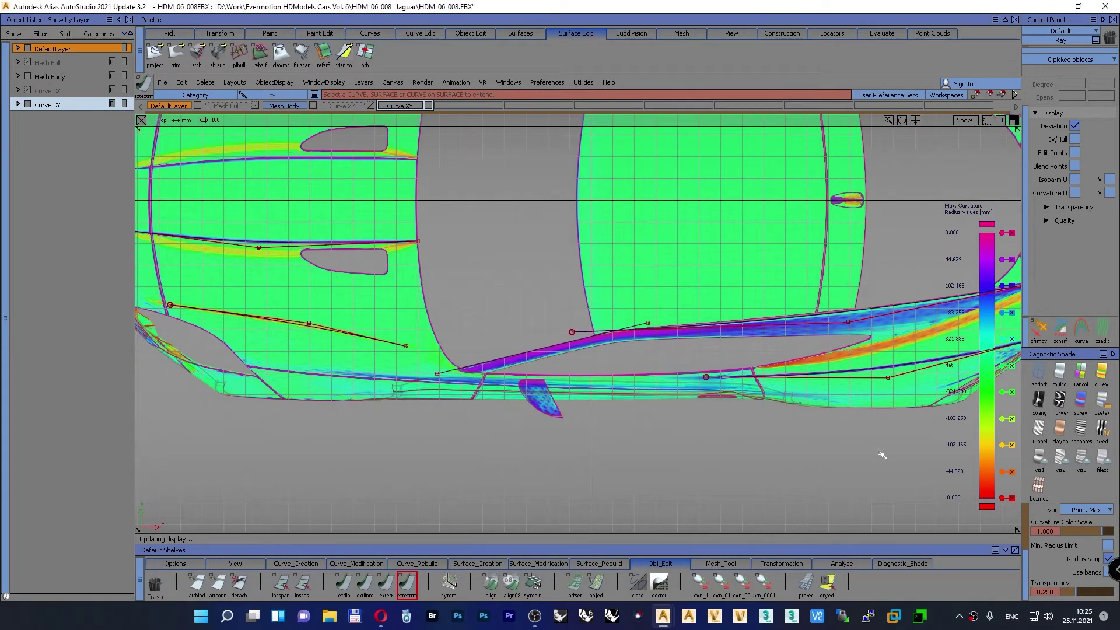
click(967, 125)
click(943, 186)
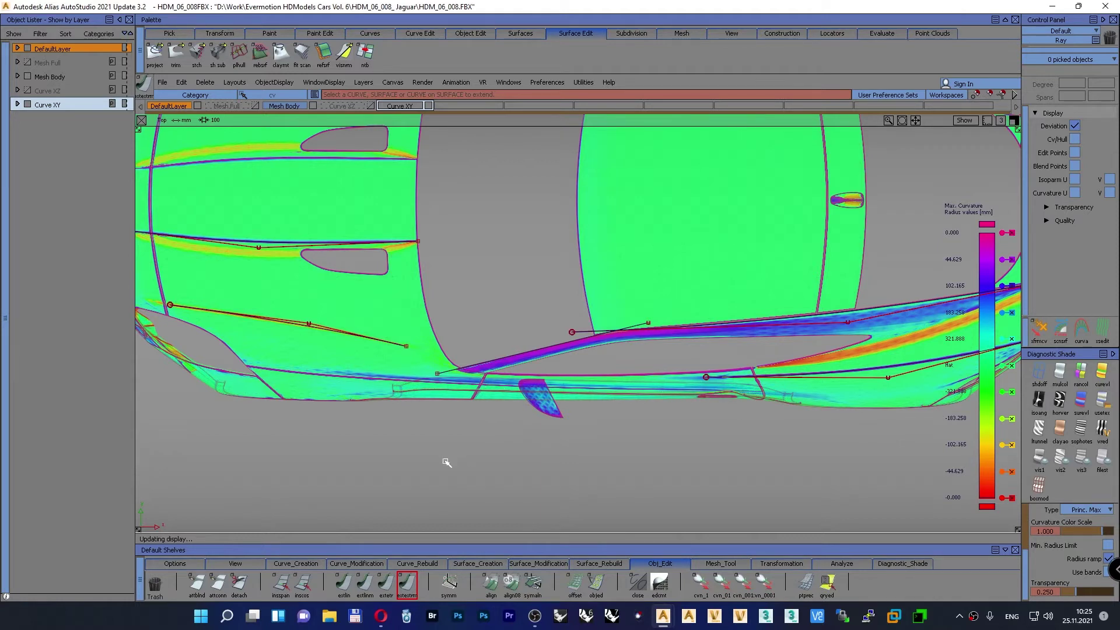
Step: Draw a degree-2 edit point curve along the body-side crease, from the rear part of the door to the headlight's outer corner
click(311, 563)
click(385, 581)
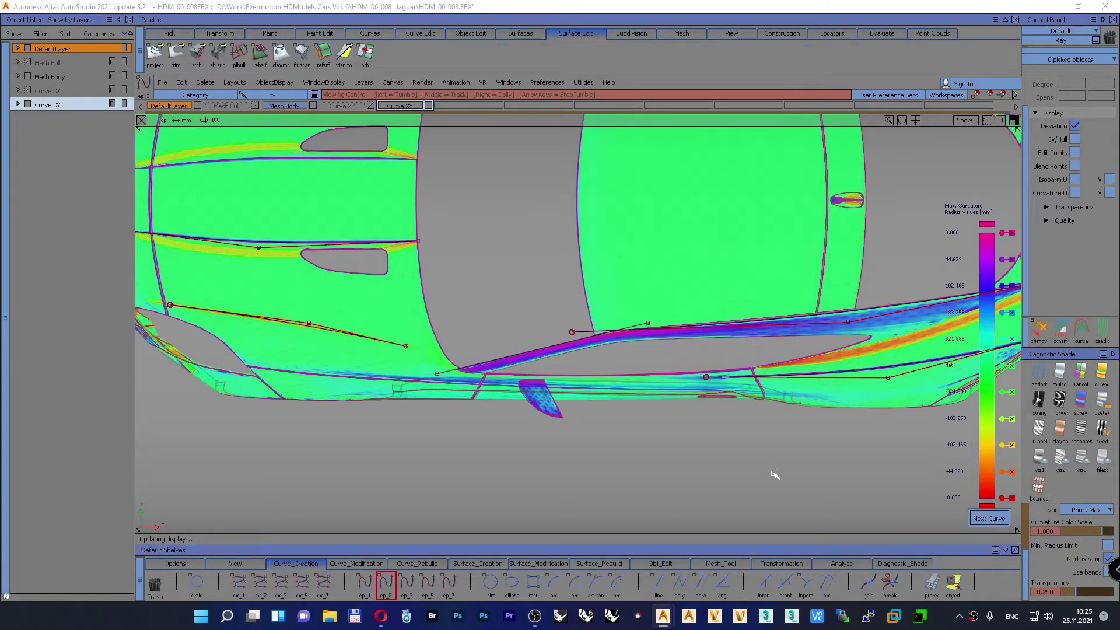
scroll(759, 395, up, 5)
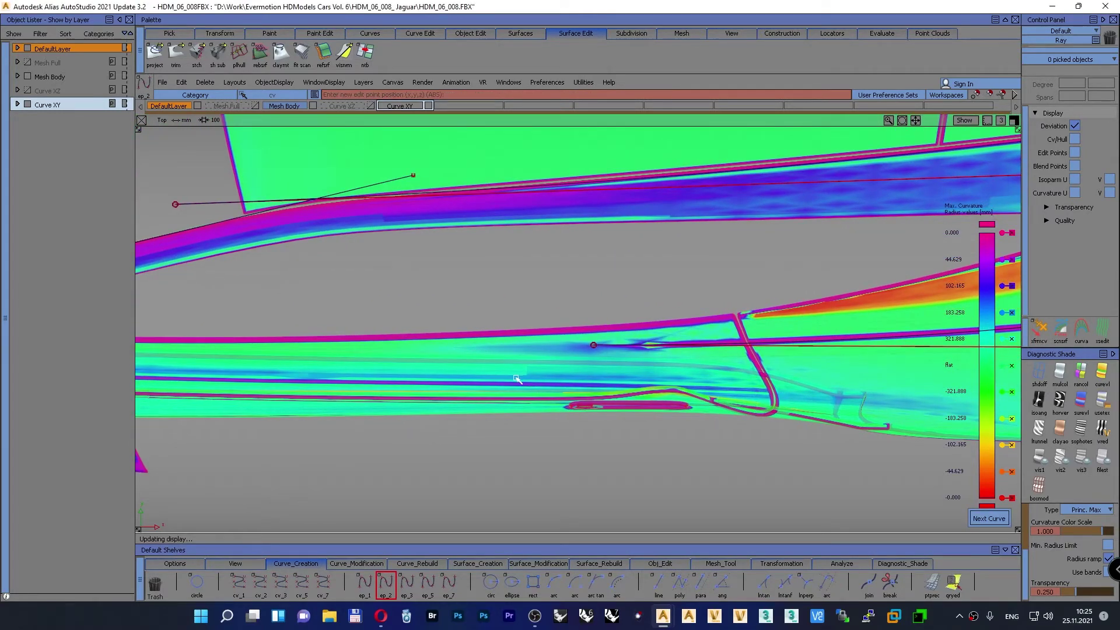
click(474, 383)
alt+shift+right_drag(731, 394, 435, 428)
alt+shift+middle_drag(435, 427, 625, 428)
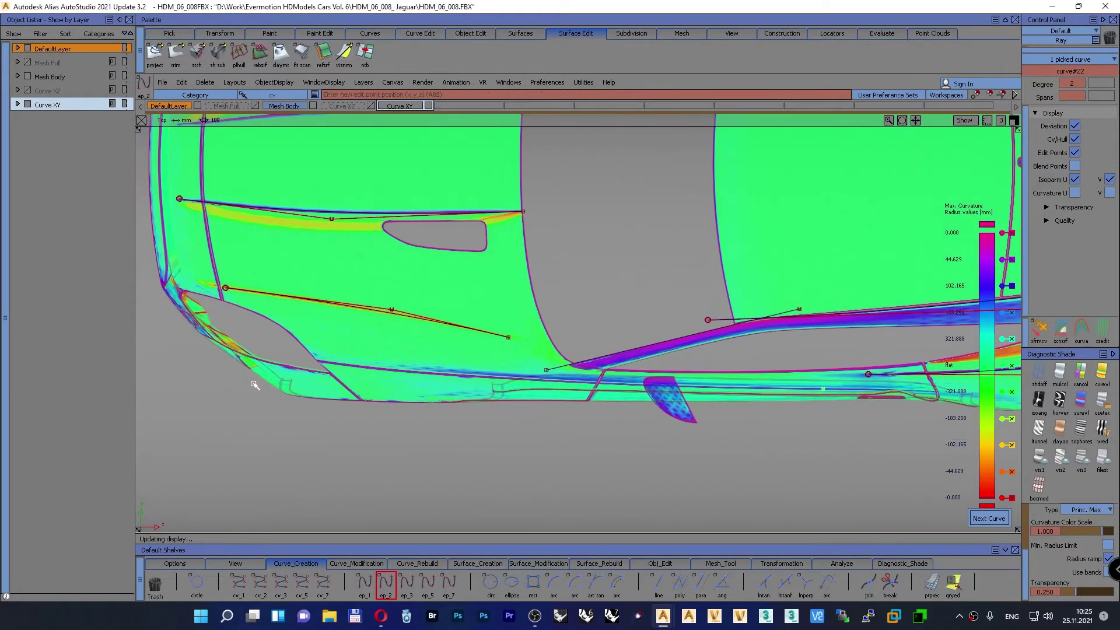
mouse_move(330, 363)
mouse_down()
mouse_move(310, 370)
mouse_move(317, 361)
mouse_up()
alt+shift+middle_drag(438, 408, 323, 397)
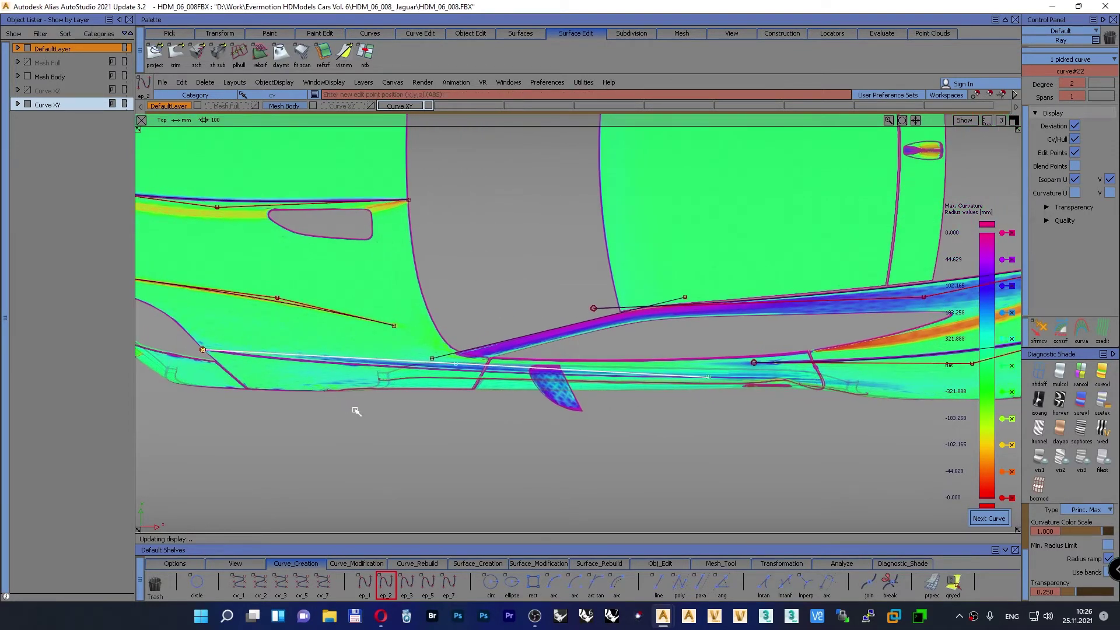
Step: Move the middle CV of the body-side curve forward along X and slightly inward along Y to match the front-fender crease
ctrl+shift+drag(387, 420, 451, 429)
click(456, 366)
ctrl+shift+drag(470, 252, 460, 260)
alt+shift+right_drag(239, 410, 263, 371)
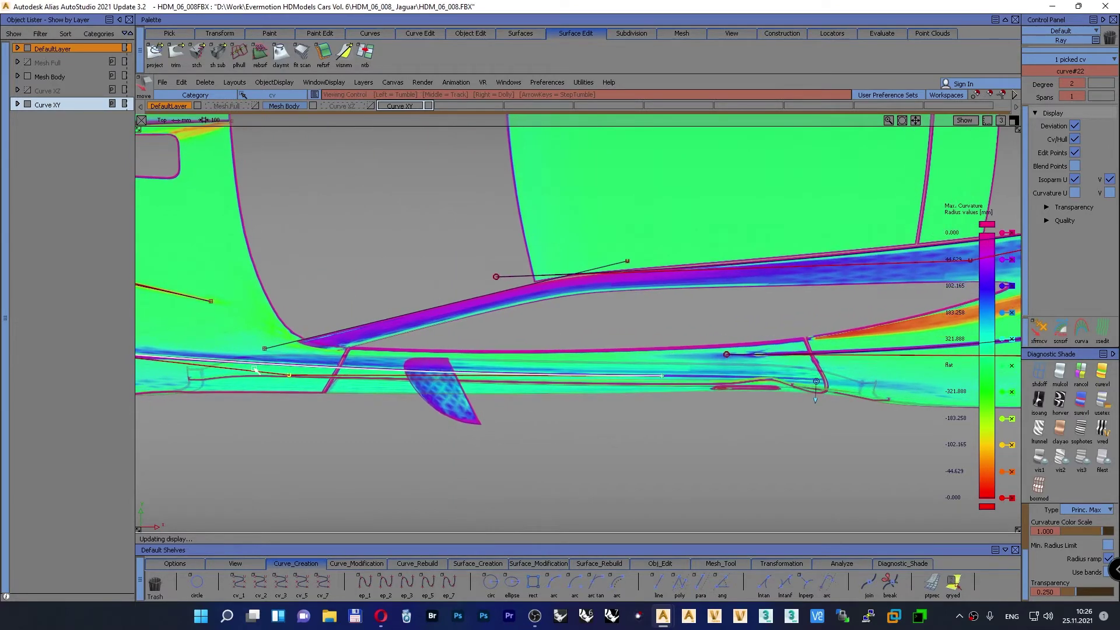
alt+shift+middle_drag(263, 371, 462, 332)
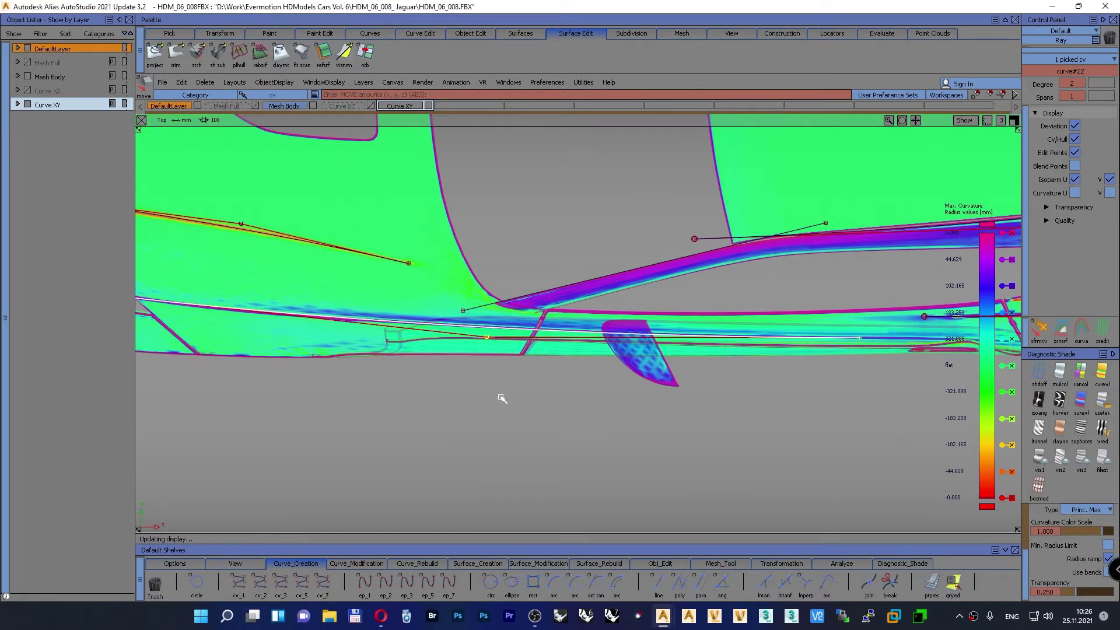
drag(502, 398, 459, 400)
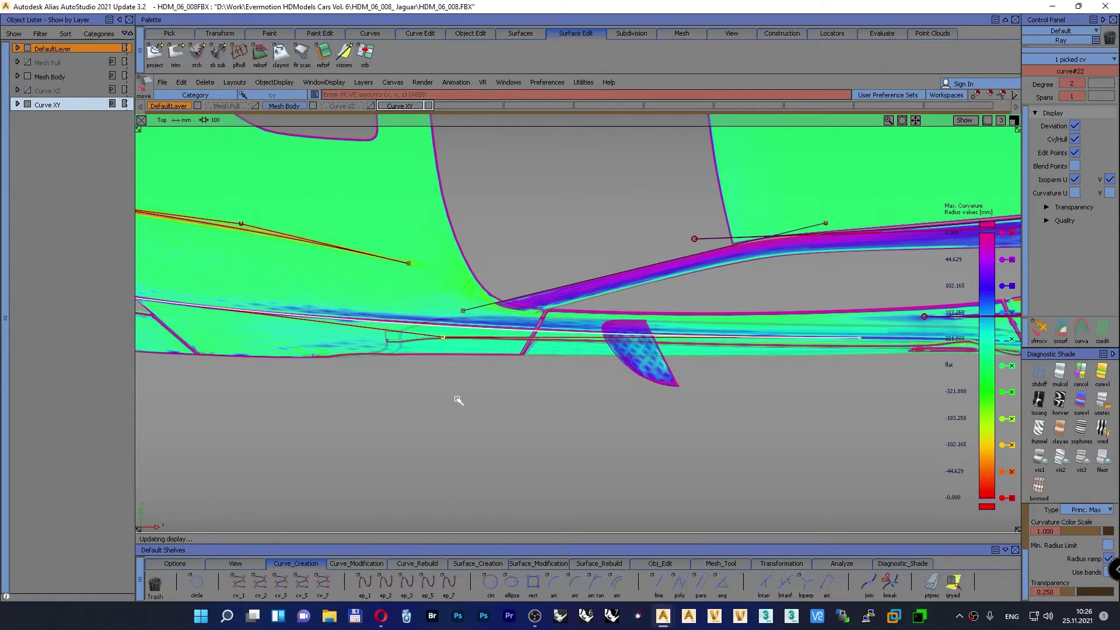
right_drag(459, 400, 460, 396)
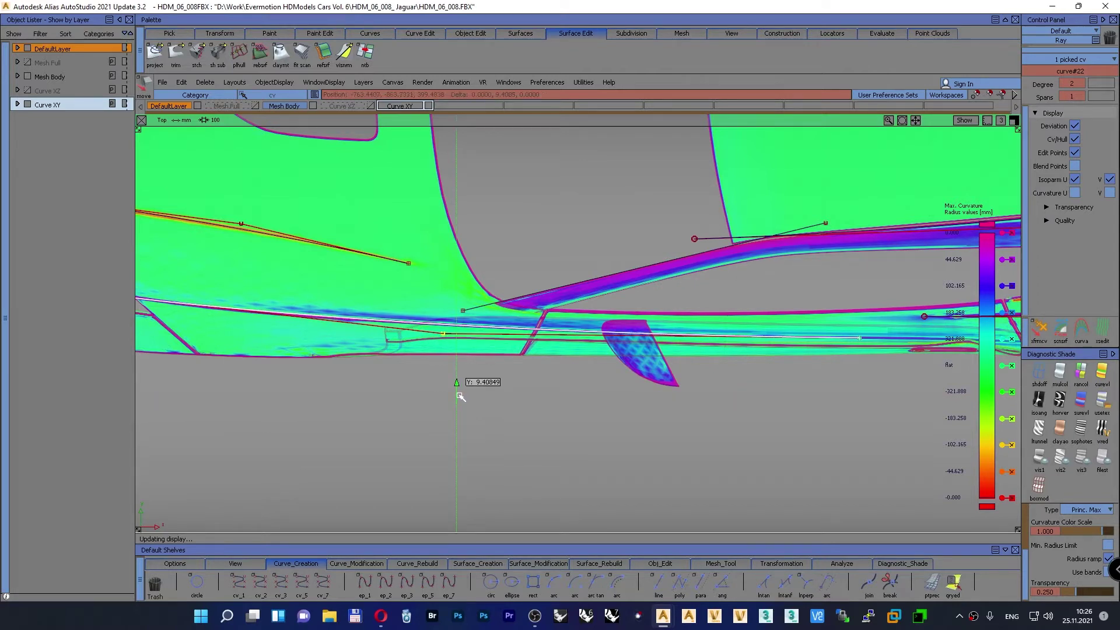
middle_drag(460, 396, 419, 408)
right_drag(418, 409, 421, 408)
Step: Extend the body-side curve past the headlight at its front end and further along the door at its rear end
alt+shift+right_drag(502, 391, 449, 417)
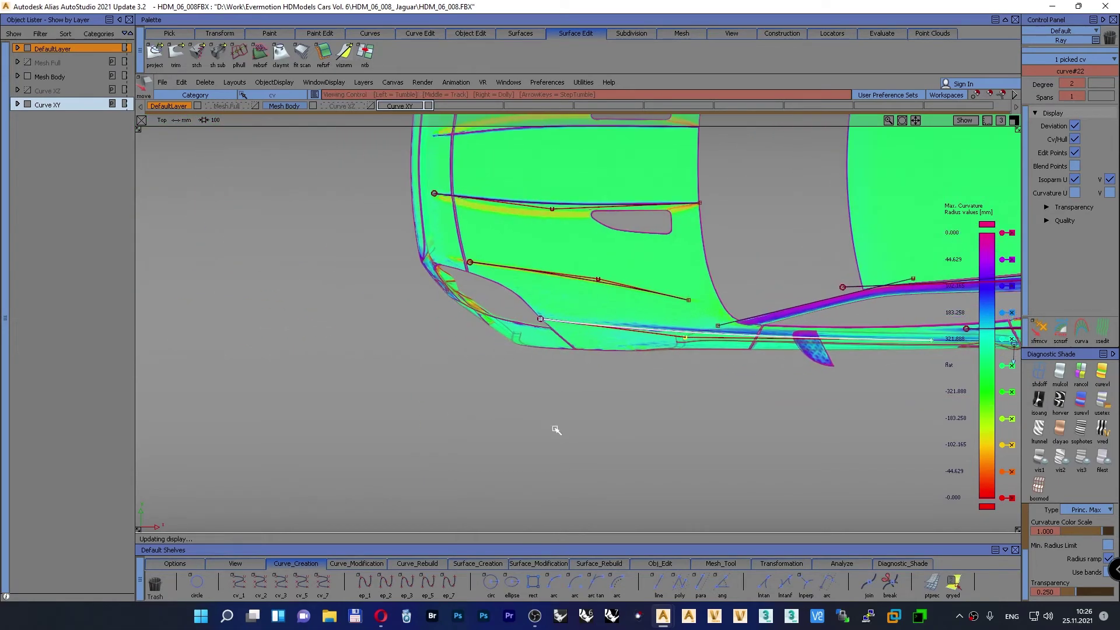
alt+shift+middle_drag(574, 429, 402, 455)
alt+shift+right_drag(441, 458, 456, 476)
ctrl+shift+drag(373, 451, 374, 425)
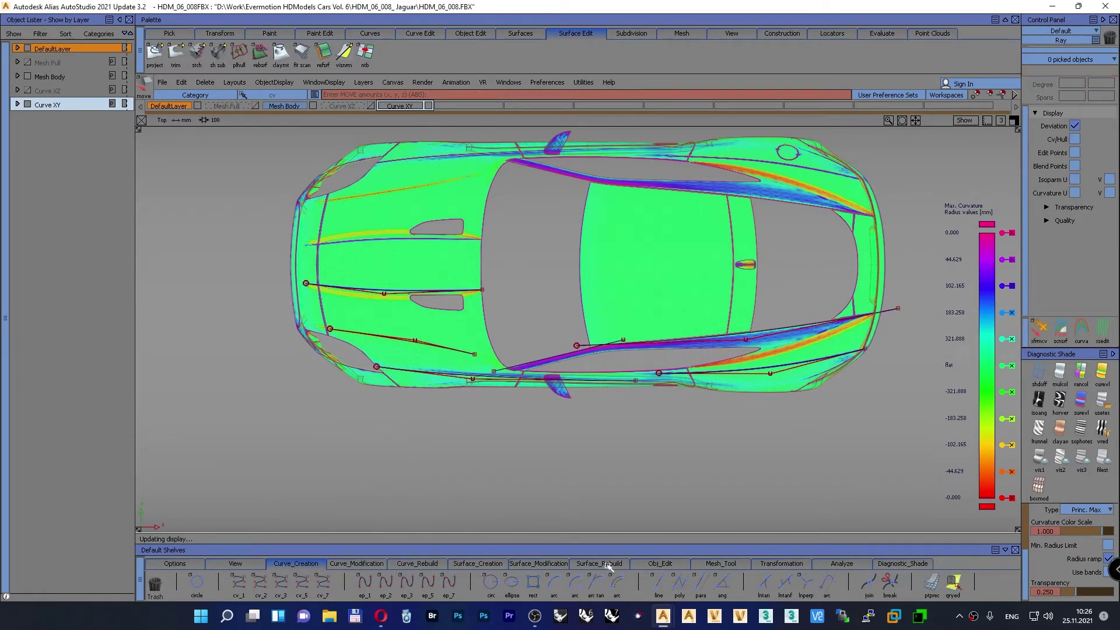
click(638, 567)
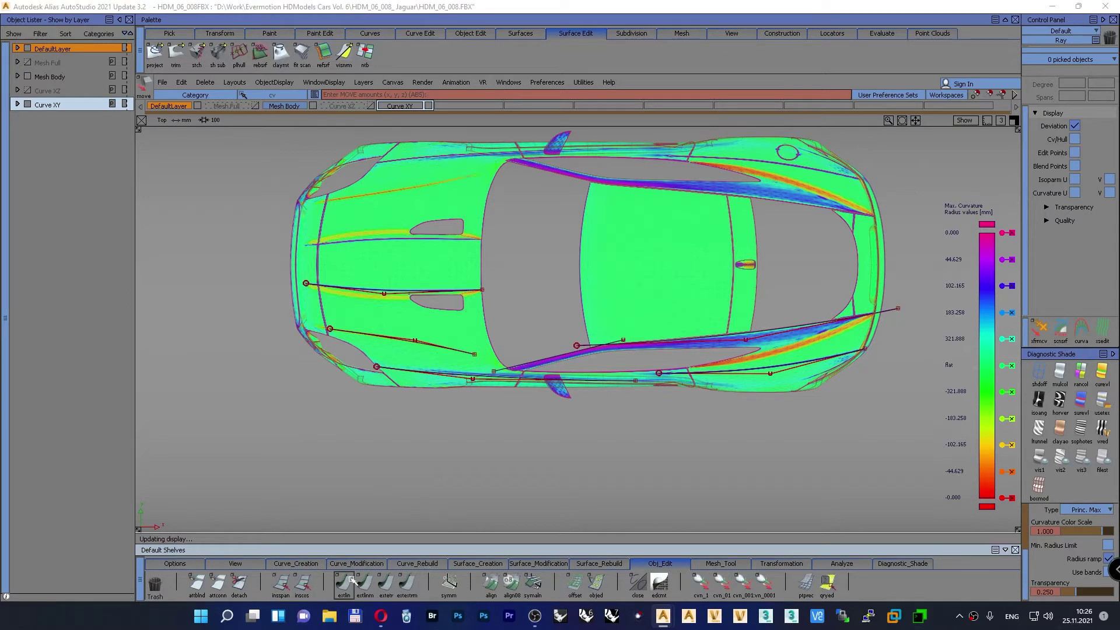
drag(380, 365, 225, 355)
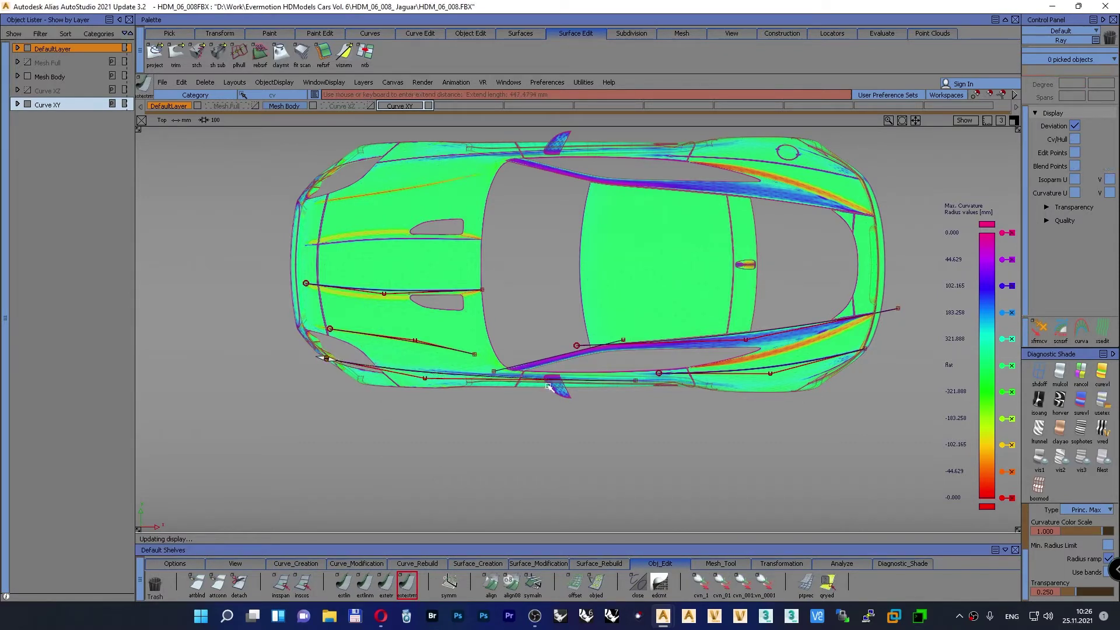
drag(604, 383, 720, 395)
ctrl+shift+drag(283, 480, 289, 448)
Step: In the left view, pick the CVs of all the curves and snap them vertically onto the ground plane
key(F6)
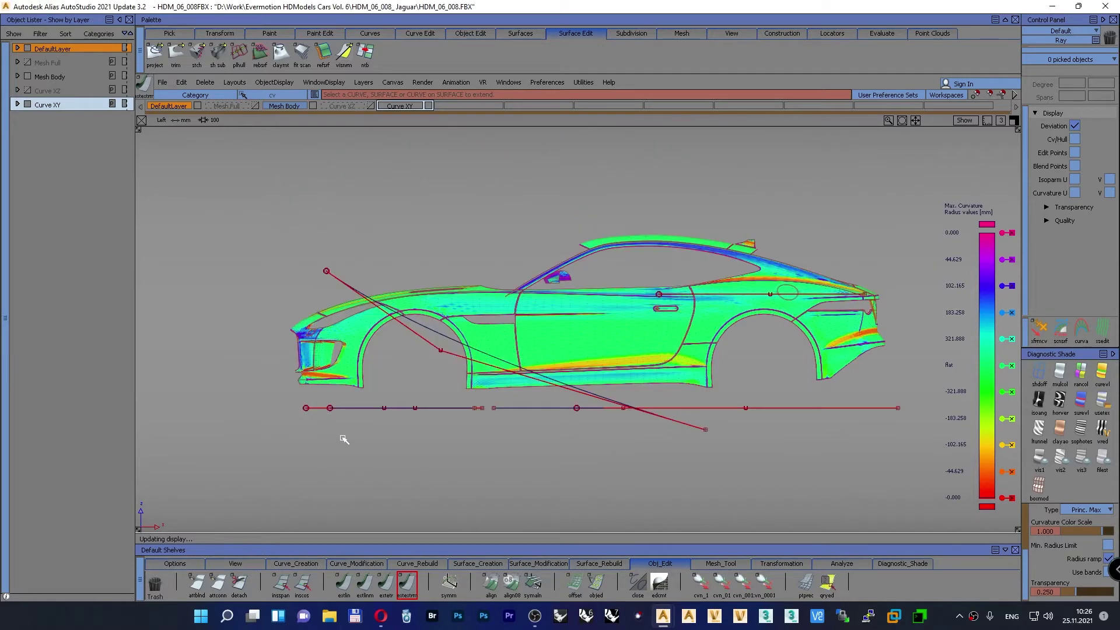
ctrl+shift+drag(294, 380, 342, 393)
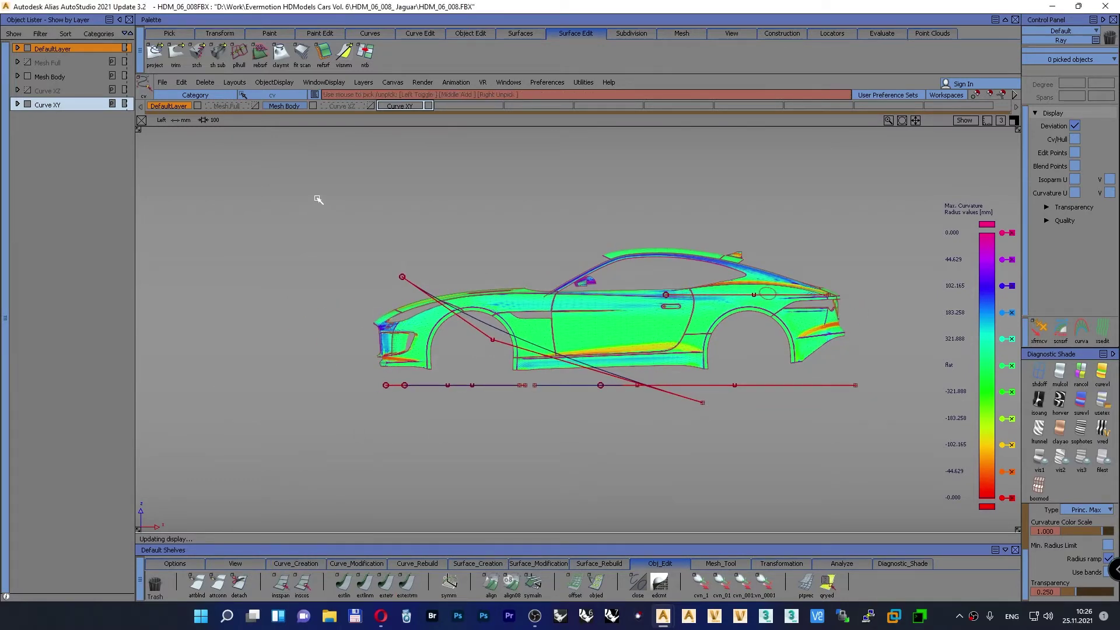
drag(310, 197, 864, 487)
ctrl+shift+middle_drag(291, 215, 295, 188)
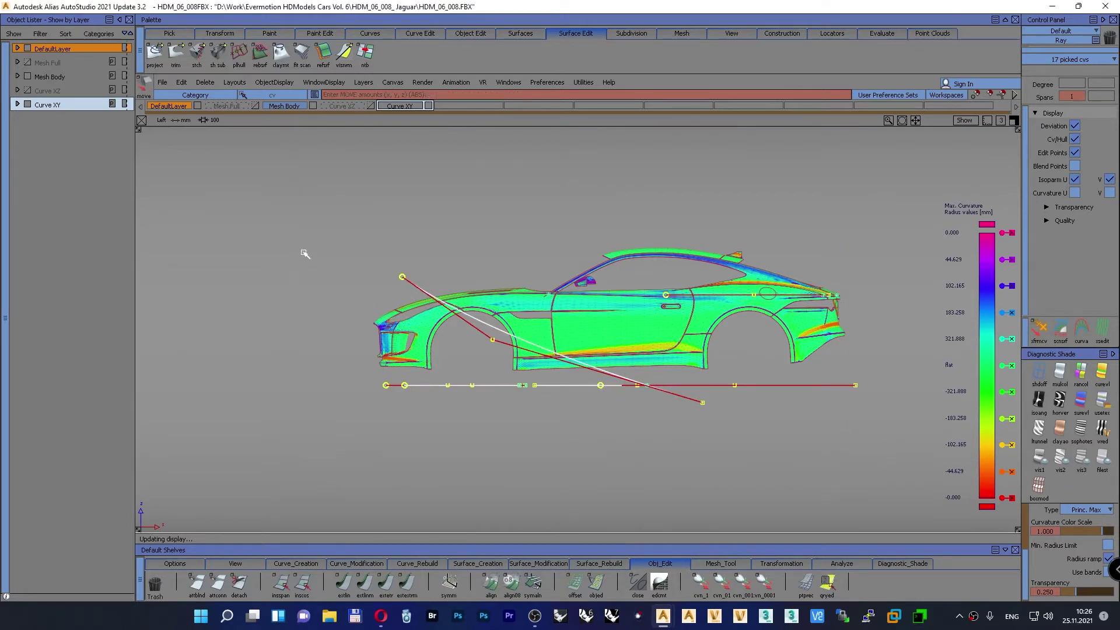
alt+right_drag(302, 254, 335, 385)
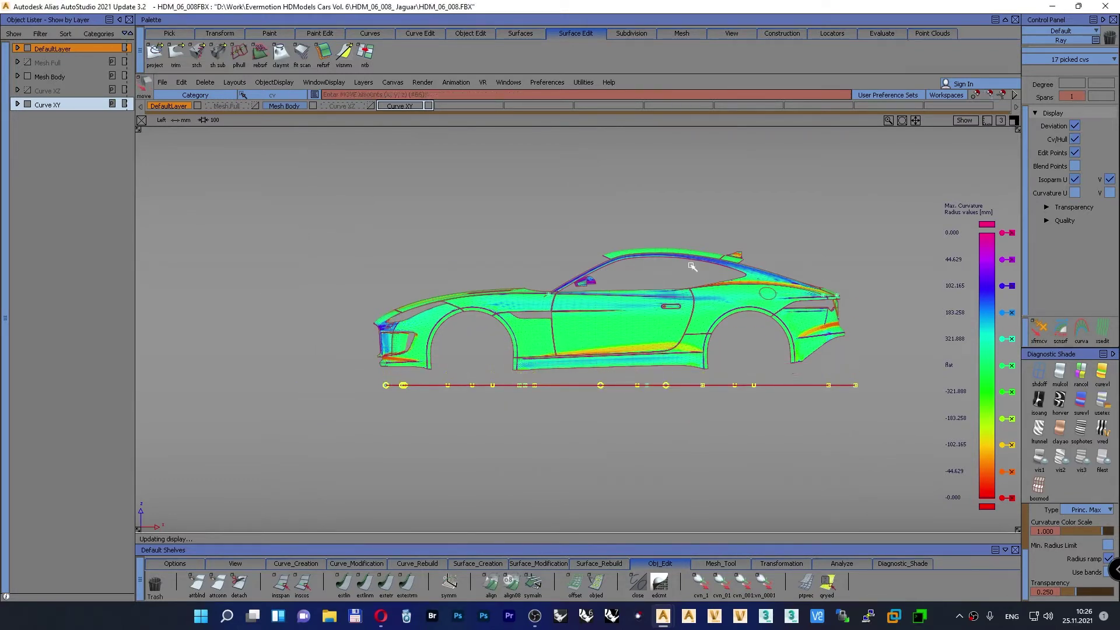
Step: Display the grid to check the flattened curves against the ground plane, and hide it again
click(962, 122)
click(947, 191)
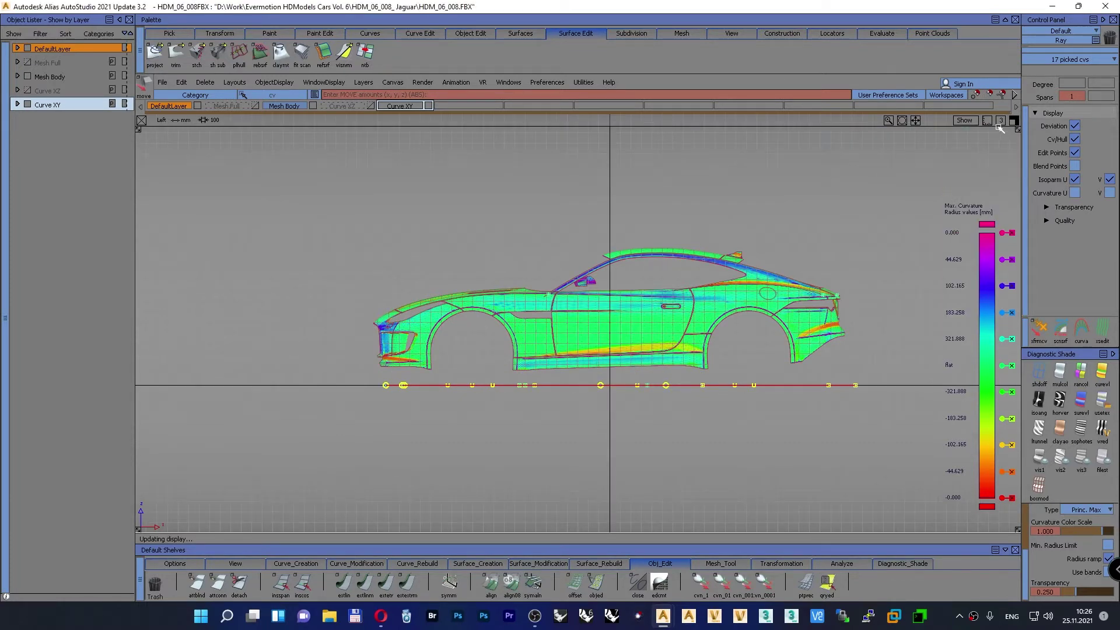
click(965, 121)
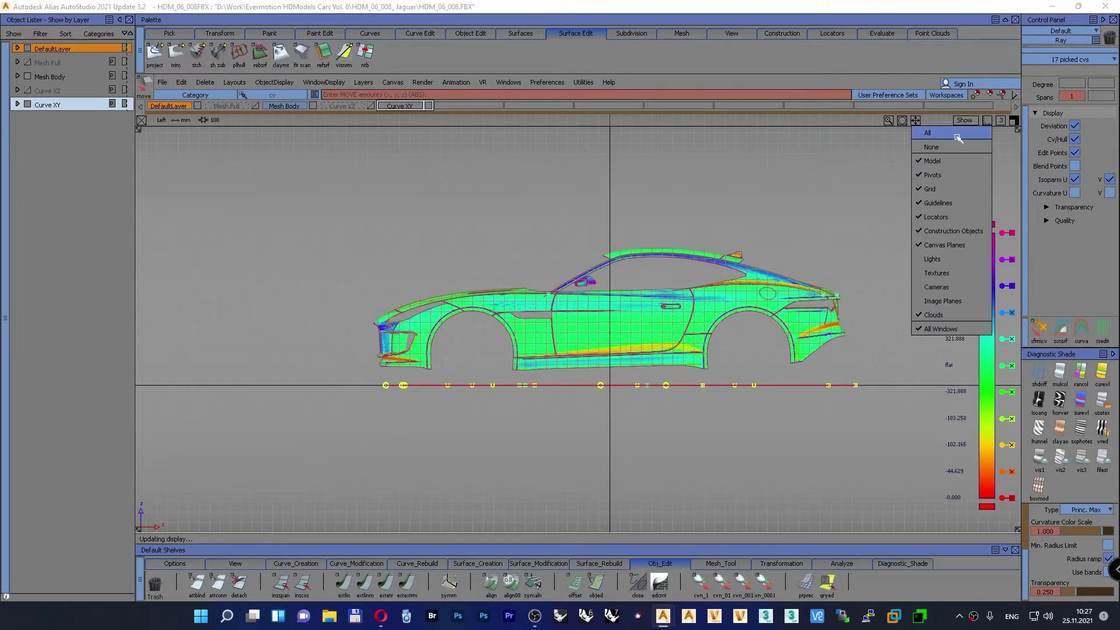
click(947, 192)
Step: In the perspective view, hide the Curve XY layer and assign the two curves still displayed to it
ctrl+shift+drag(495, 215, 503, 274)
key(F8)
alt+shift+middle_drag(503, 274, 737, 312)
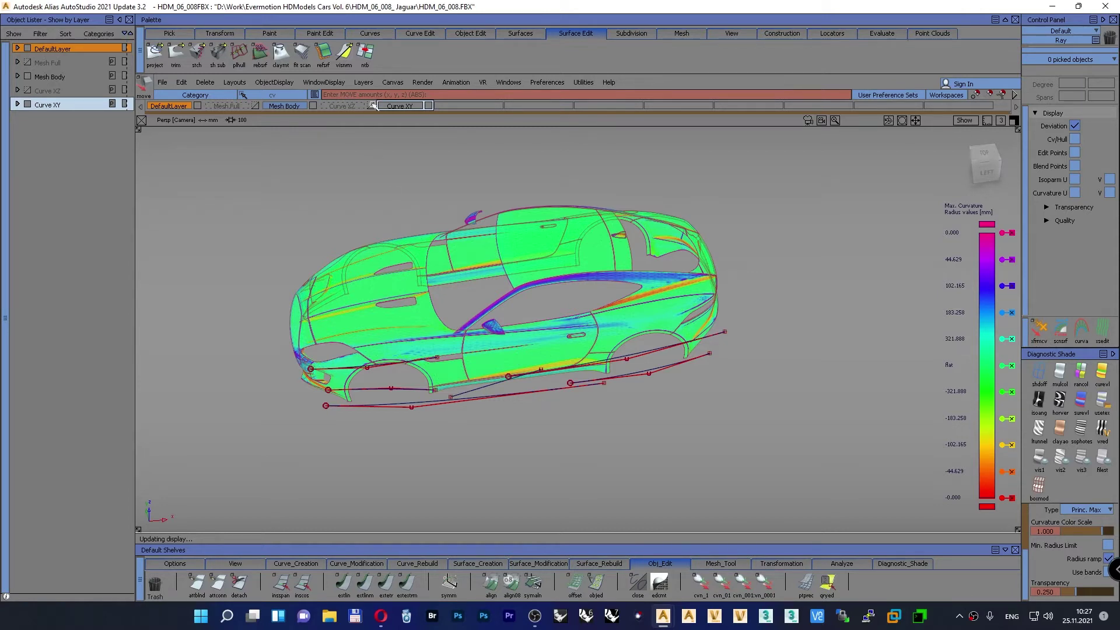
click(430, 106)
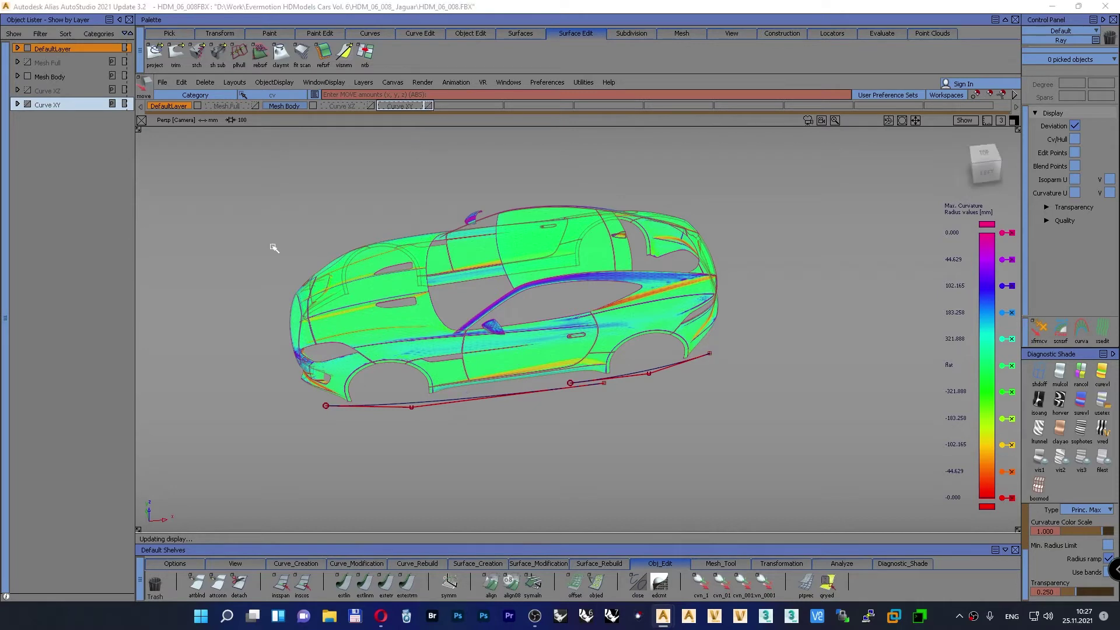
ctrl+shift+drag(273, 246, 332, 260)
drag(675, 451, 294, 268)
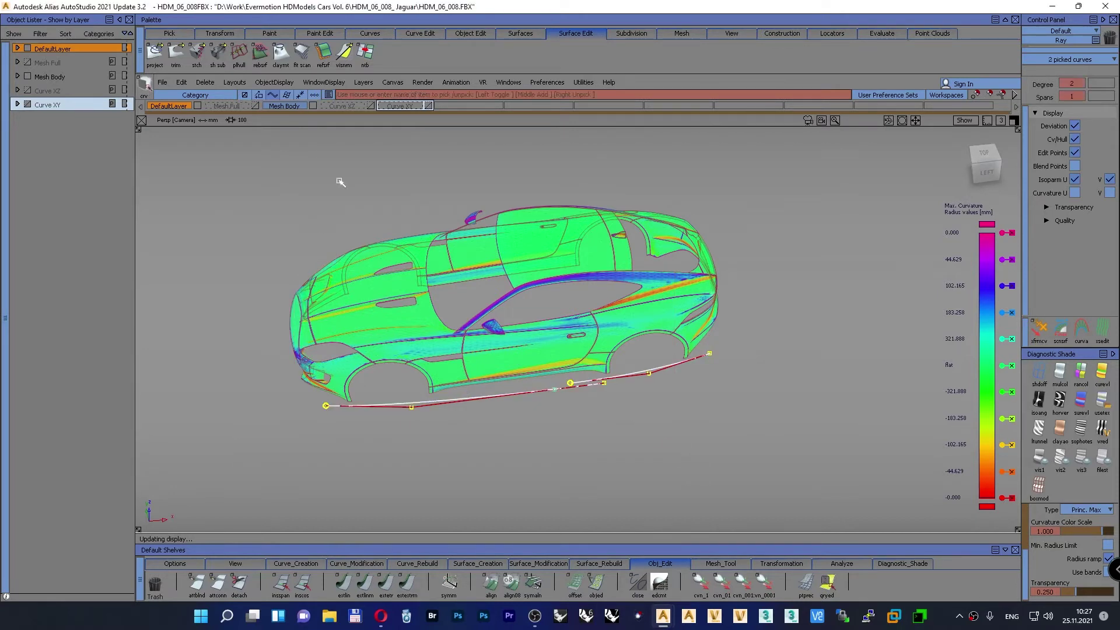
right_drag(400, 115, 400, 112)
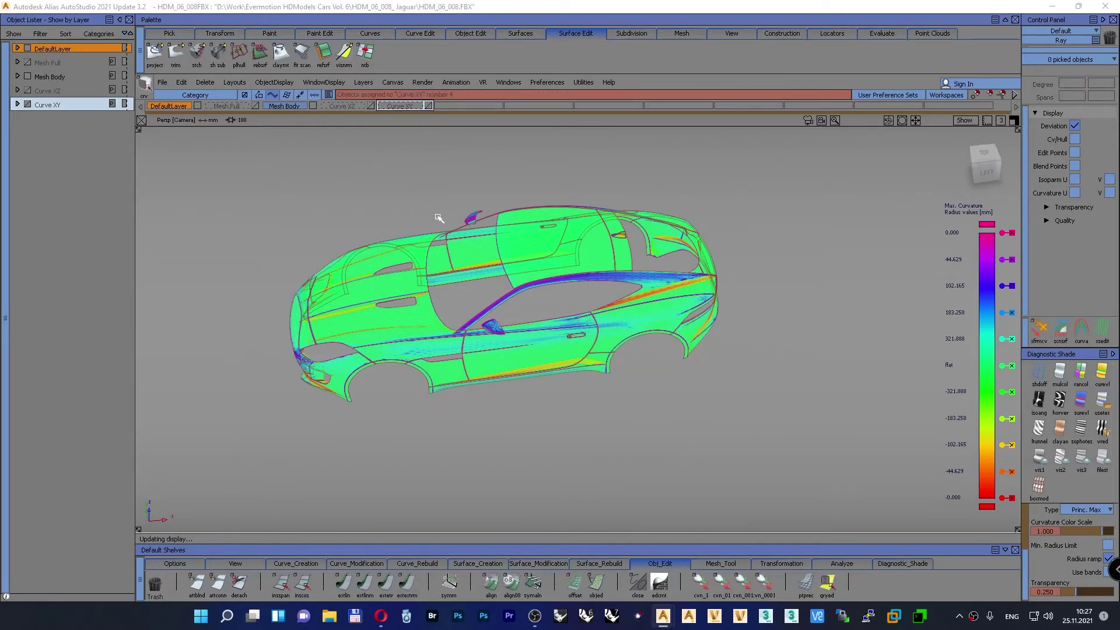
ctrl+shift+drag(438, 216, 438, 191)
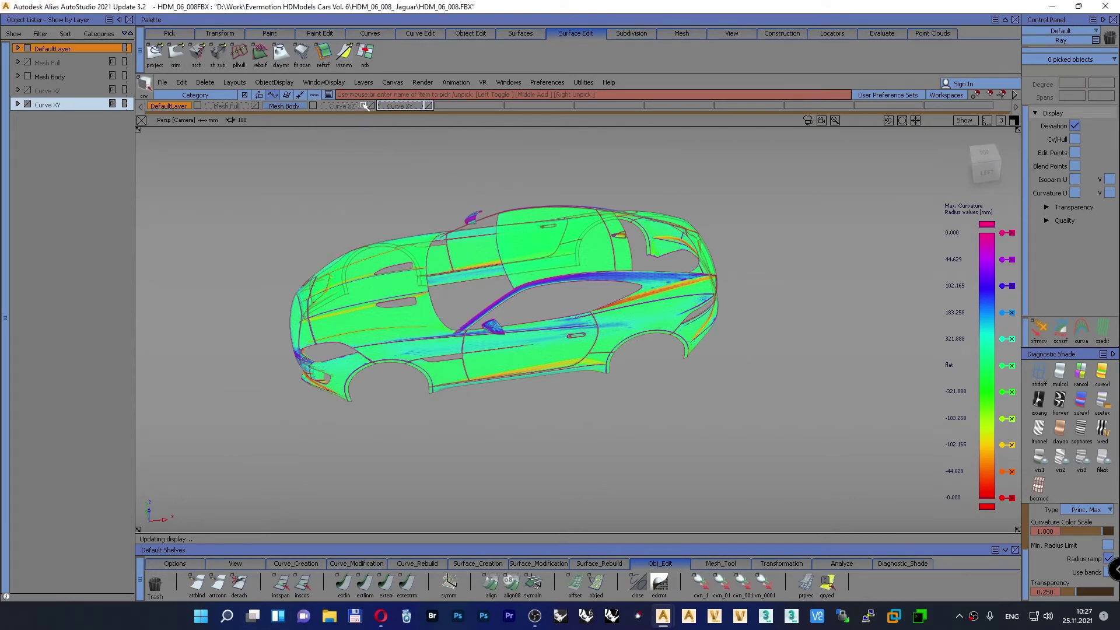
Step: Show the Curve XZ layer and inspect its curves on the car body from the side and from above
click(370, 106)
alt+shift+drag(375, 262, 366, 203)
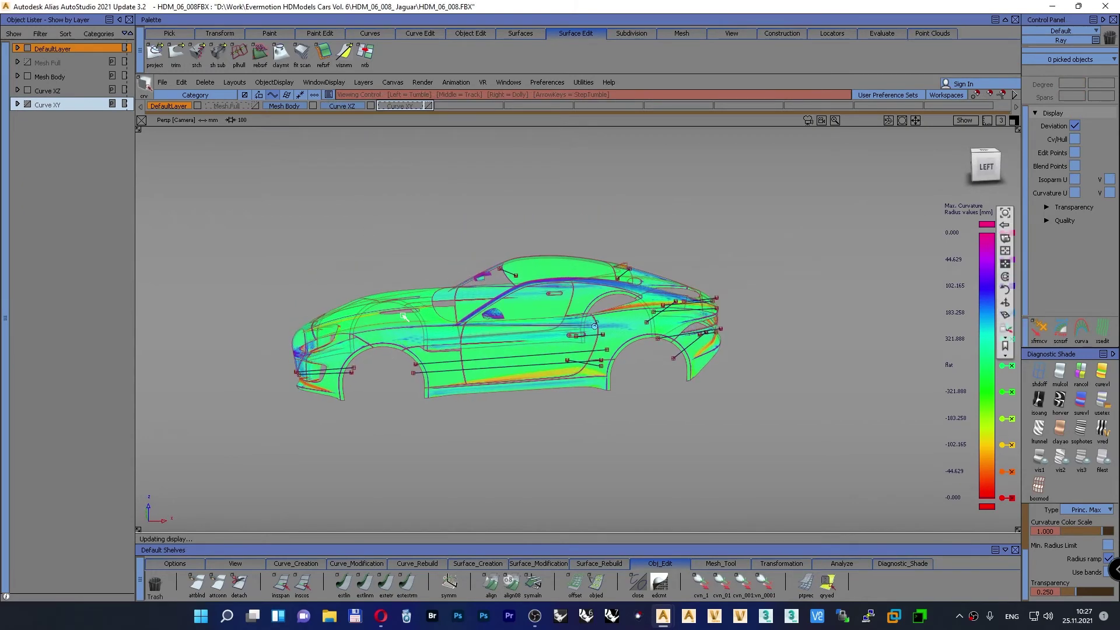
mouse_move(402, 315)
alt+shift+right_down()
mouse_move(405, 295)
mouse_move(403, 308)
alt+shift+right_up()
alt+shift+middle_drag(402, 307, 475, 312)
alt+shift+drag(474, 313, 470, 347)
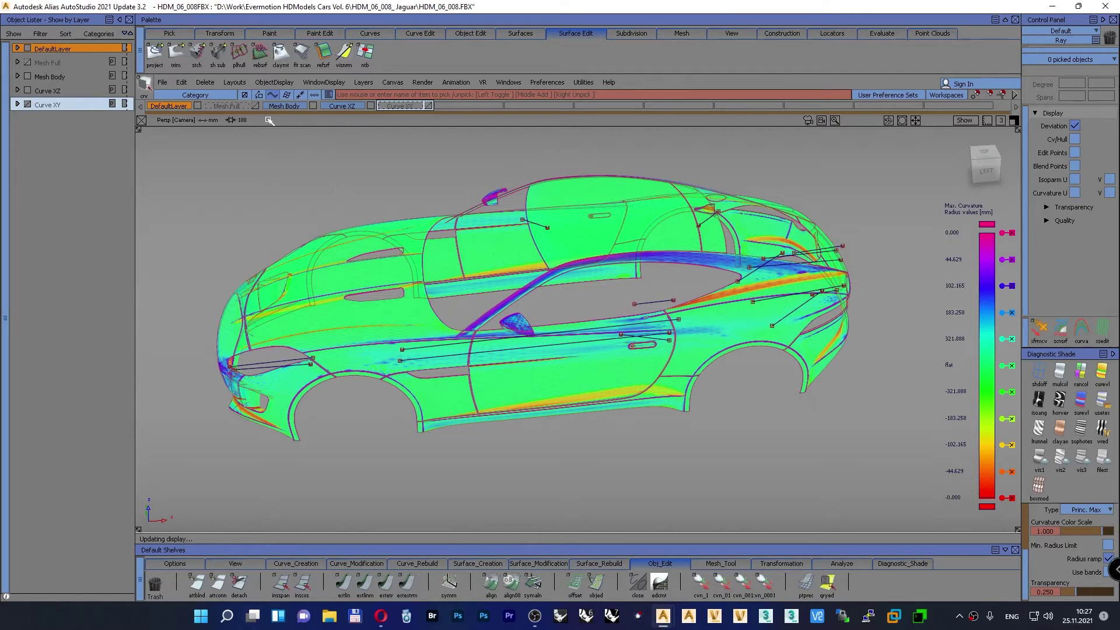
Step: Hide the Mesh Body layer and display the grid so the construction curves stand alone
click(314, 106)
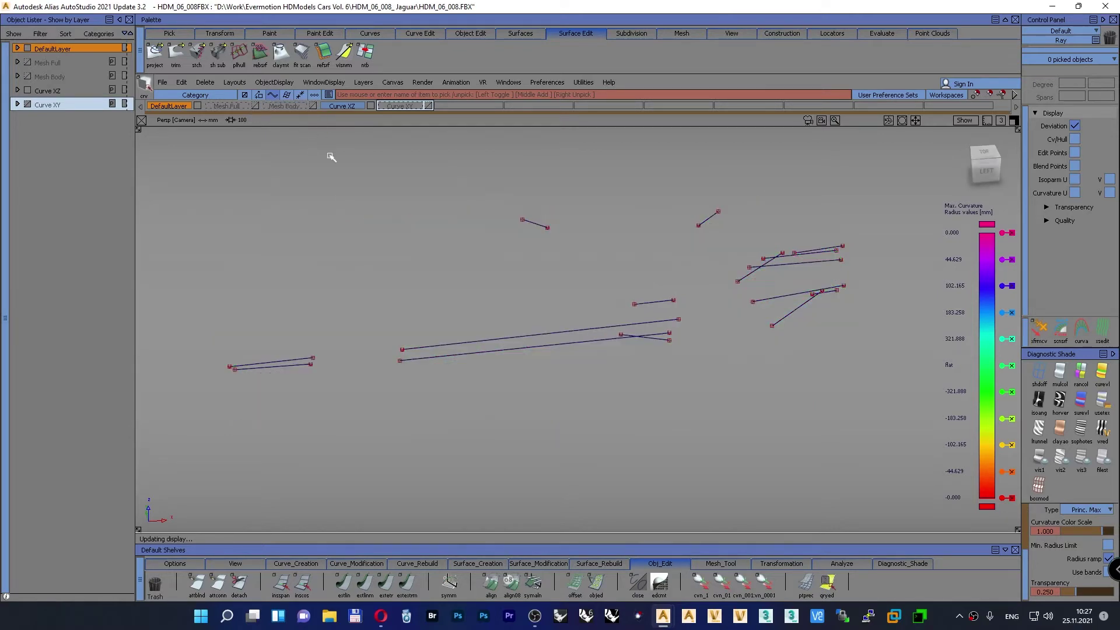
alt+shift+drag(330, 158, 453, 261)
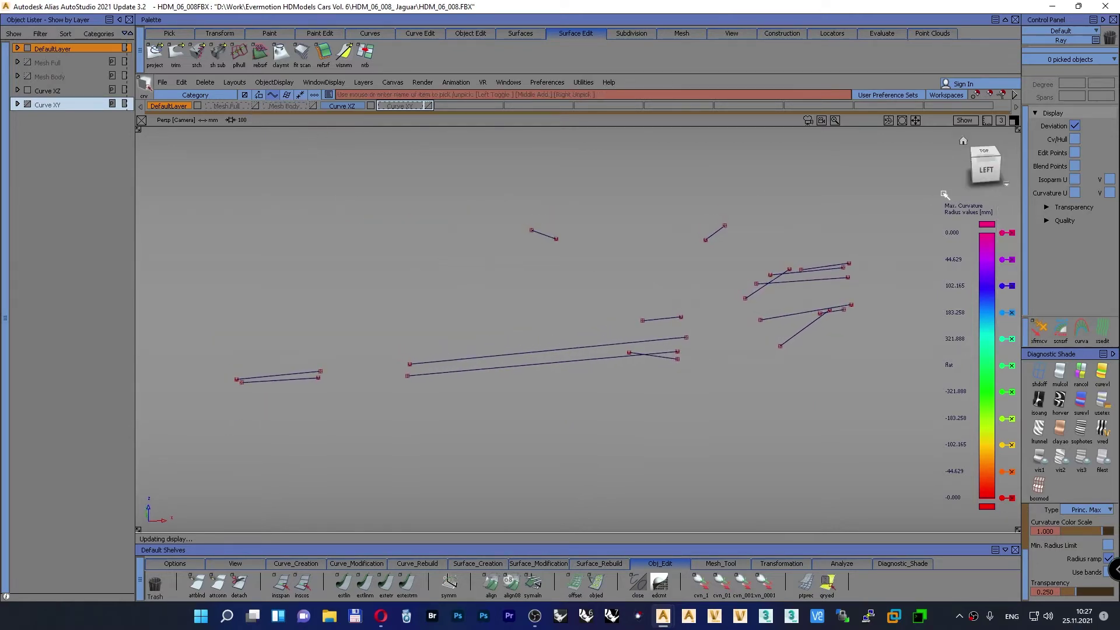
click(964, 121)
click(956, 189)
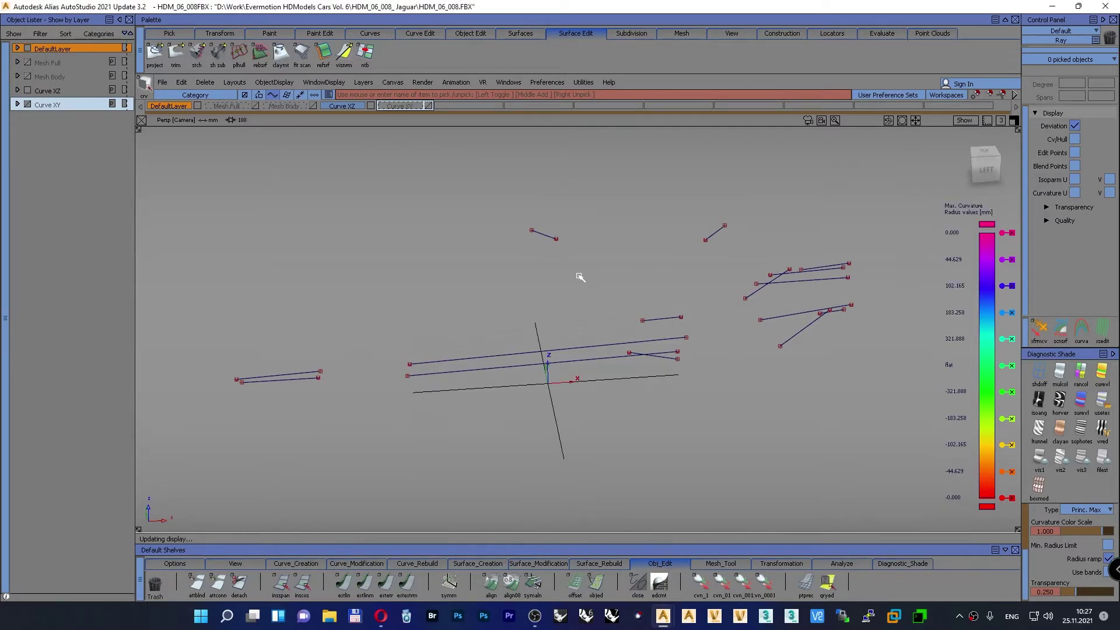
Step: Draw degree-1 edit-point lines along Y from the inner ends of the two short curves on the car's far side
click(319, 564)
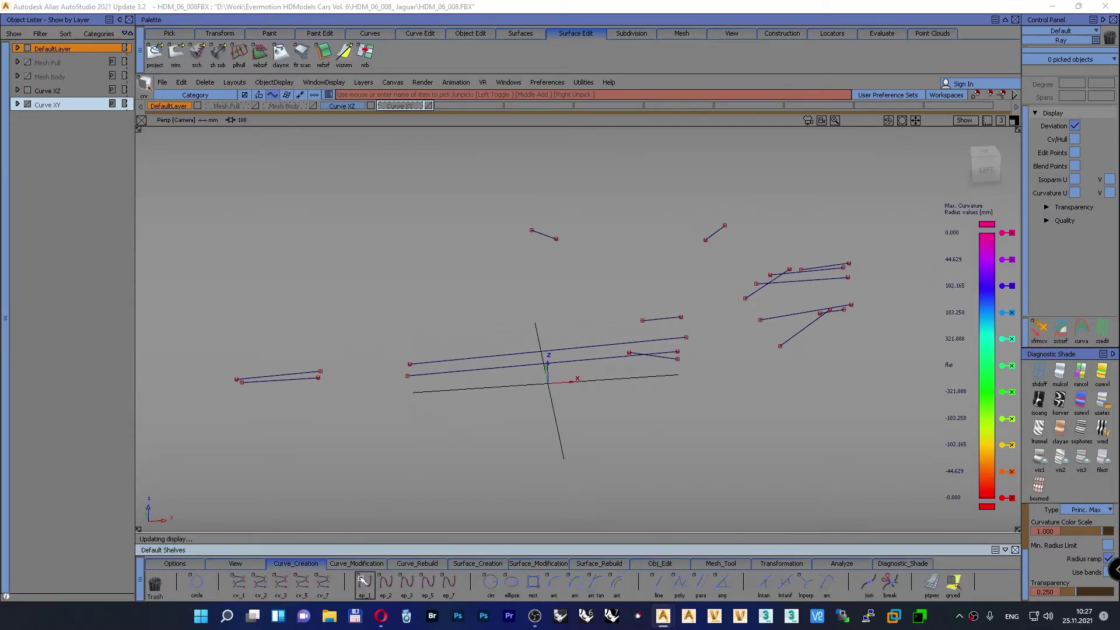
click(362, 581)
click(555, 238)
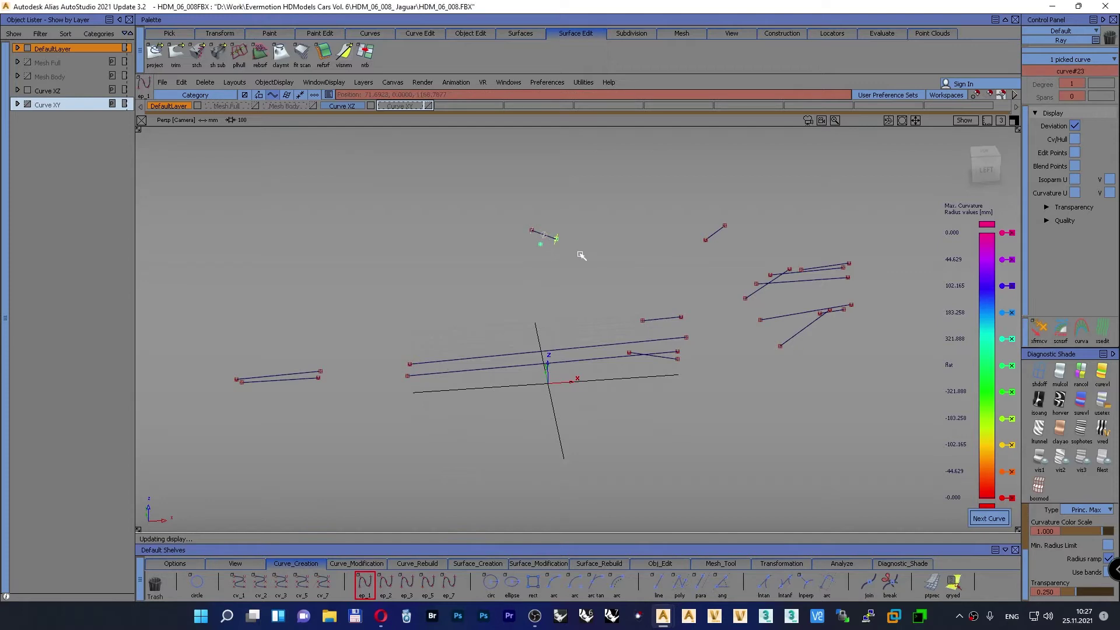
middle_drag(568, 219, 567, 198)
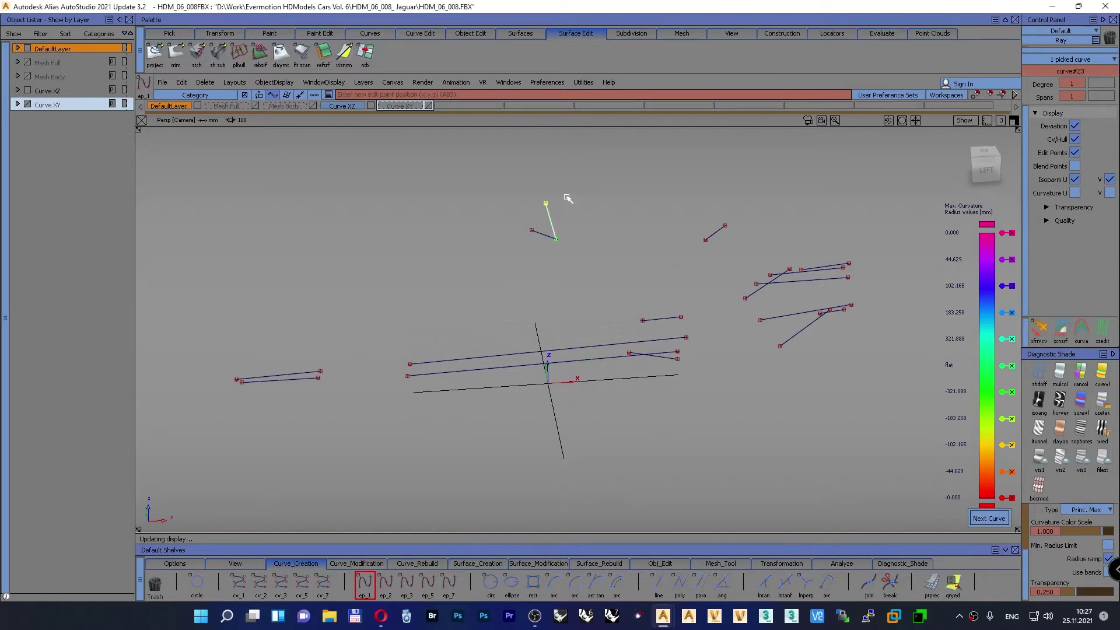
ctrl+shift+drag(606, 208, 604, 181)
click(705, 240)
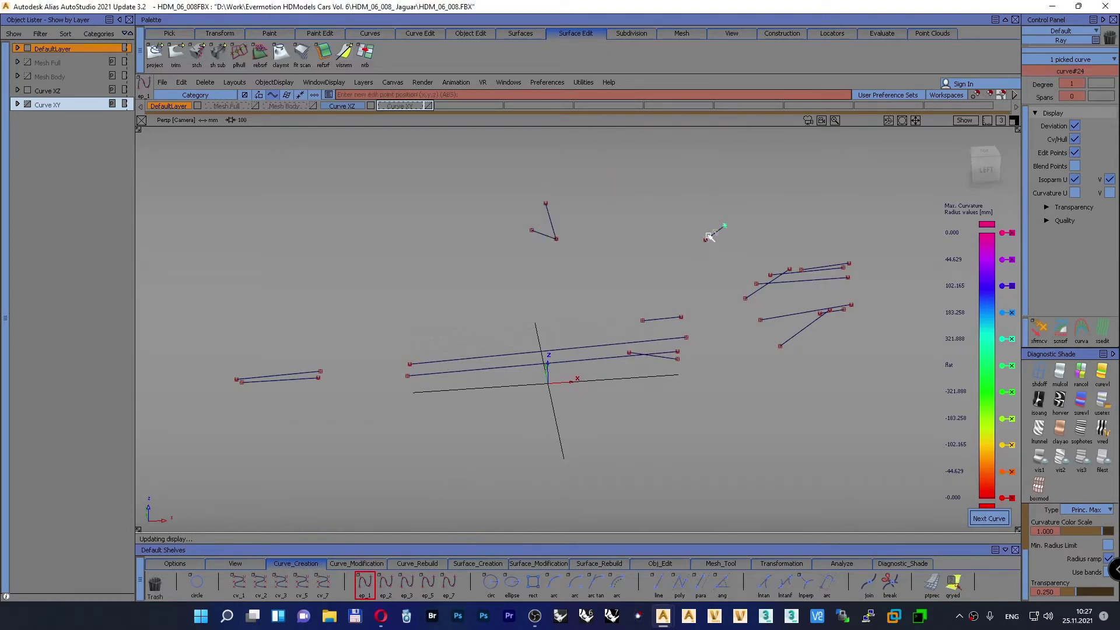
middle_drag(673, 254, 659, 219)
ctrl+shift+drag(624, 230, 553, 255)
Step: Draw straight lines along Y from the rear ends of the two curves at the car's front
ctrl+alt+drag(306, 373, 348, 367)
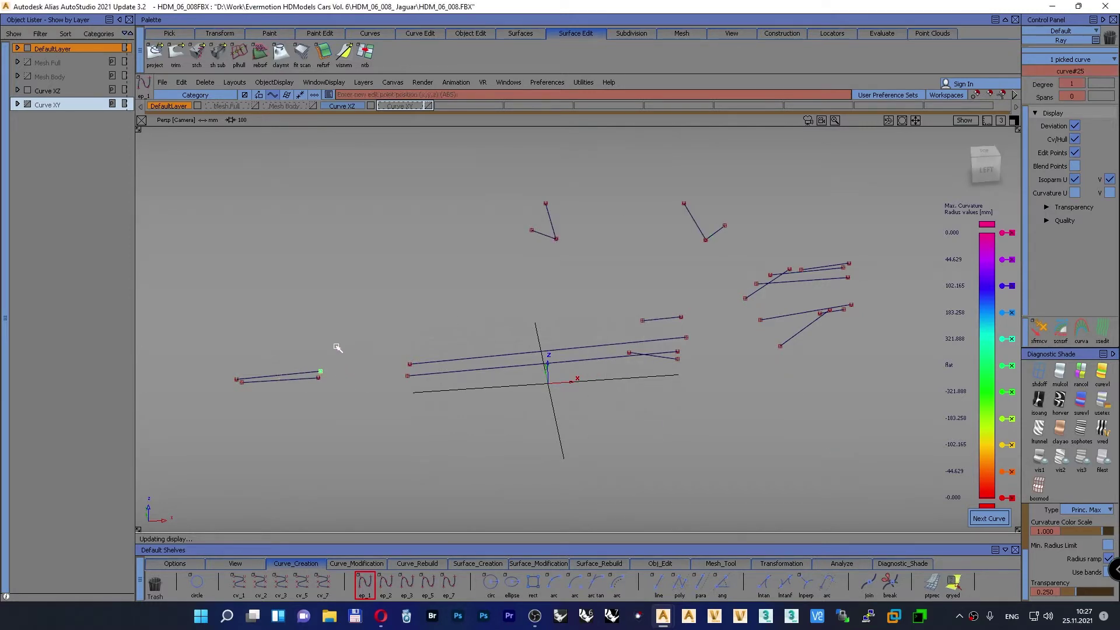
middle_drag(335, 346, 332, 325)
ctrl+shift+drag(287, 331, 307, 365)
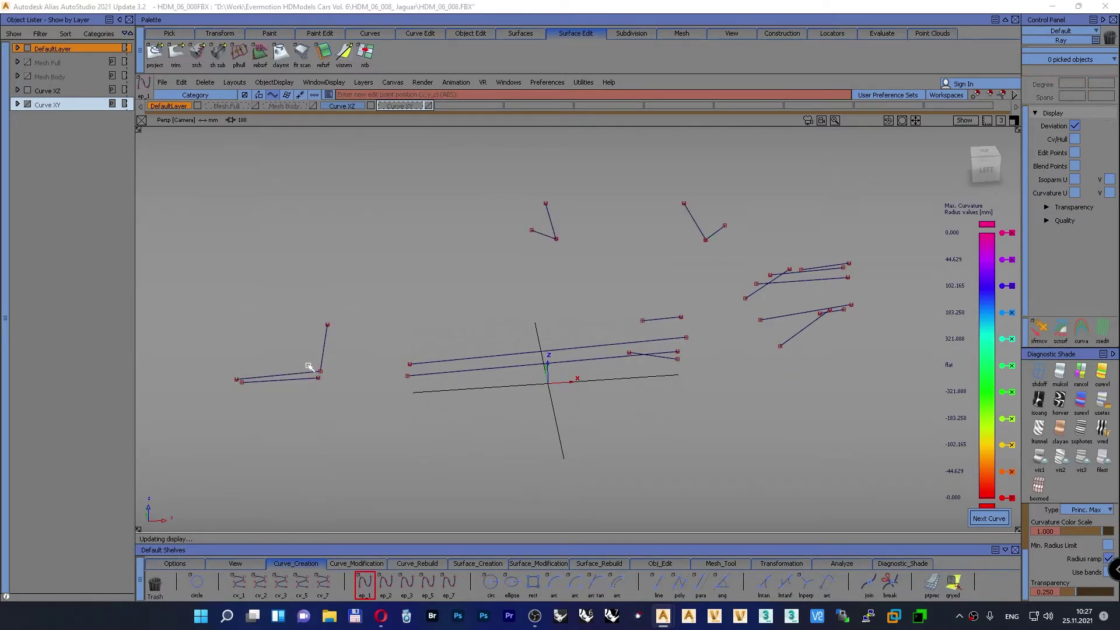
click(318, 378)
ctrl+shift+drag(348, 329, 354, 335)
middle_drag(354, 334, 356, 315)
ctrl+shift+drag(358, 316, 365, 277)
Step: Draw straight lines along Y from the front ends of the two long body-side curves
click(408, 364)
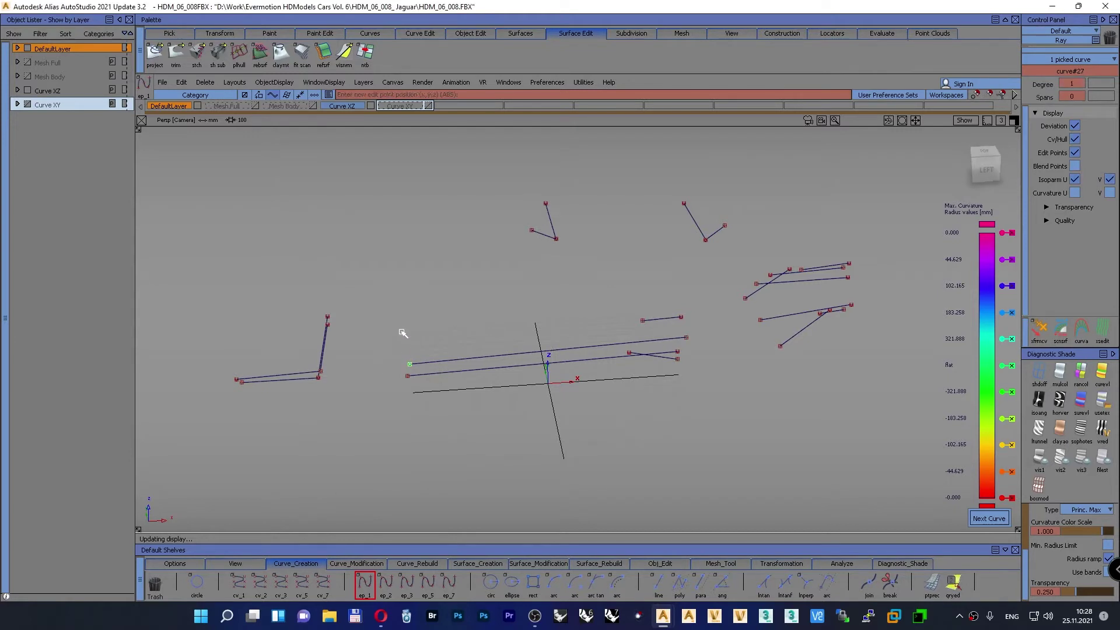
middle_drag(400, 330, 392, 307)
ctrl+shift+drag(392, 307, 411, 357)
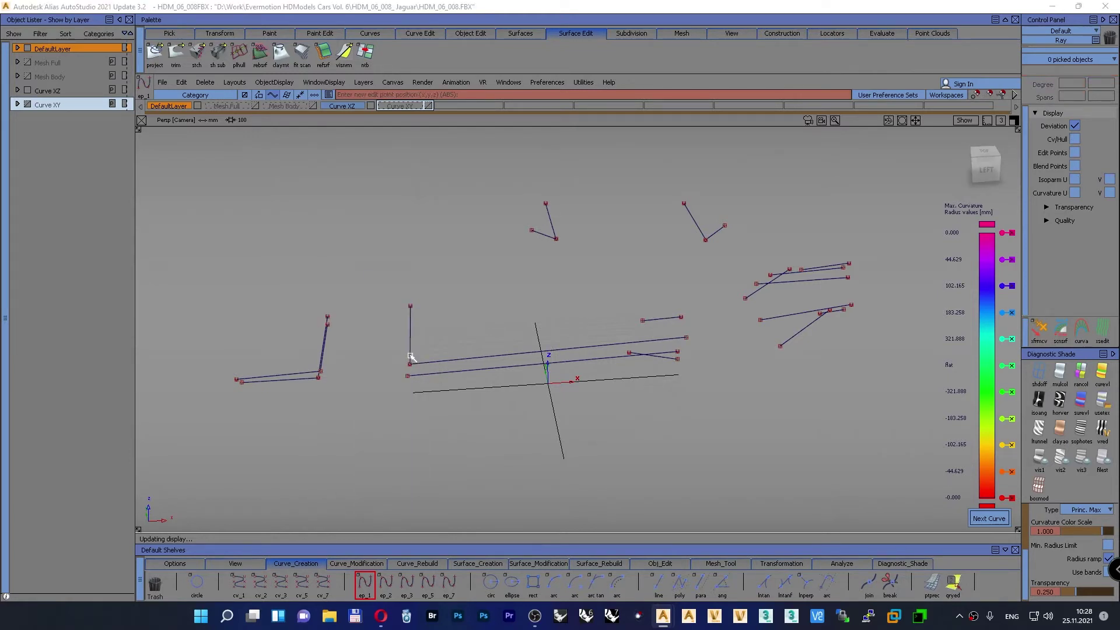
click(408, 376)
middle_drag(388, 375, 375, 325)
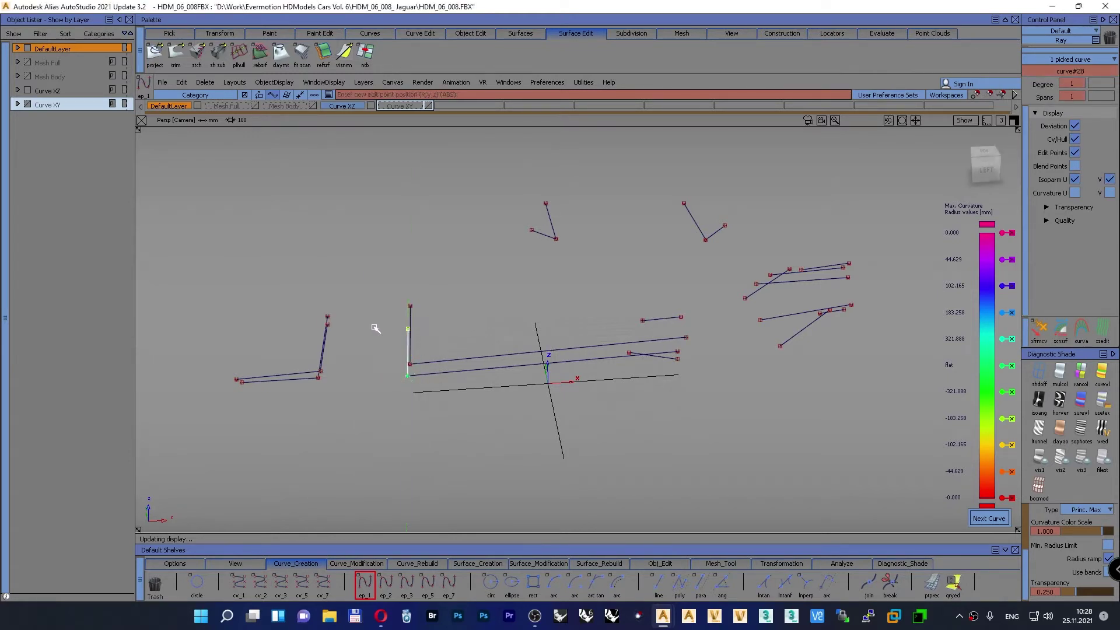
ctrl+shift+drag(378, 326, 376, 299)
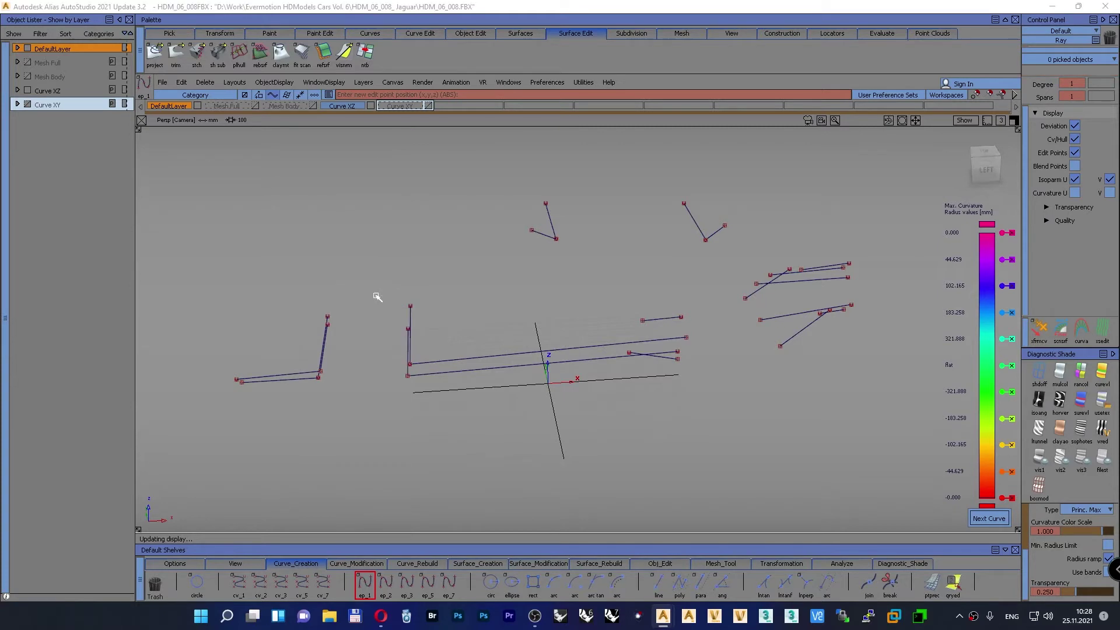
Step: Draw straight lines along Y from the front ends of the two short curves near the rear end of the long body-side curves
click(642, 320)
middle_drag(600, 328, 577, 300)
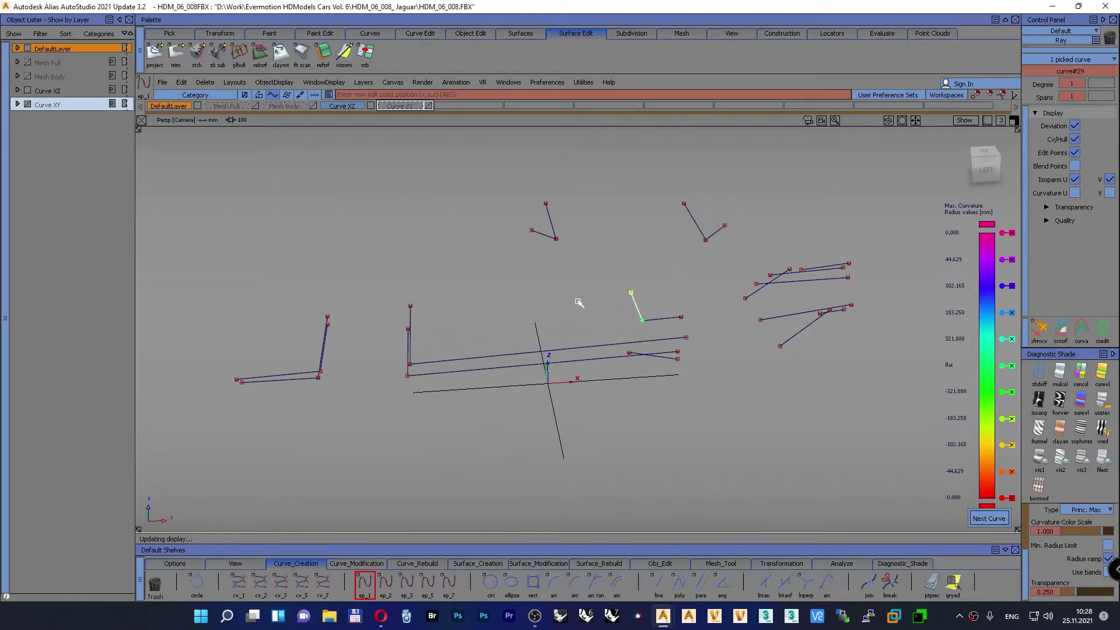
ctrl+shift+drag(575, 300, 574, 267)
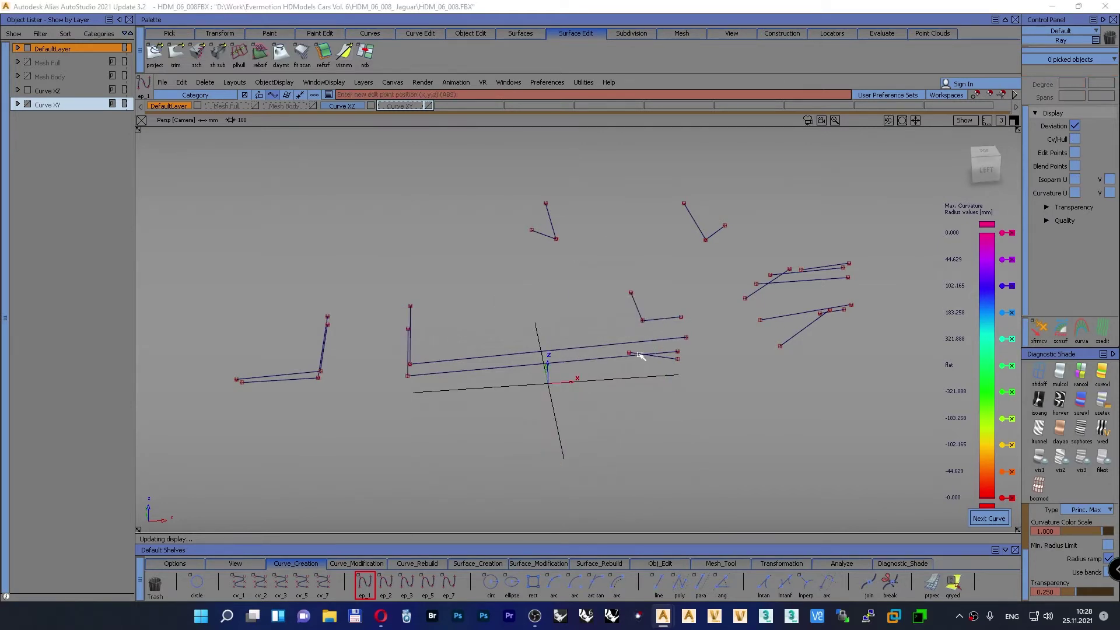
click(635, 353)
middle_drag(590, 314, 579, 300)
ctrl+shift+drag(587, 284, 587, 258)
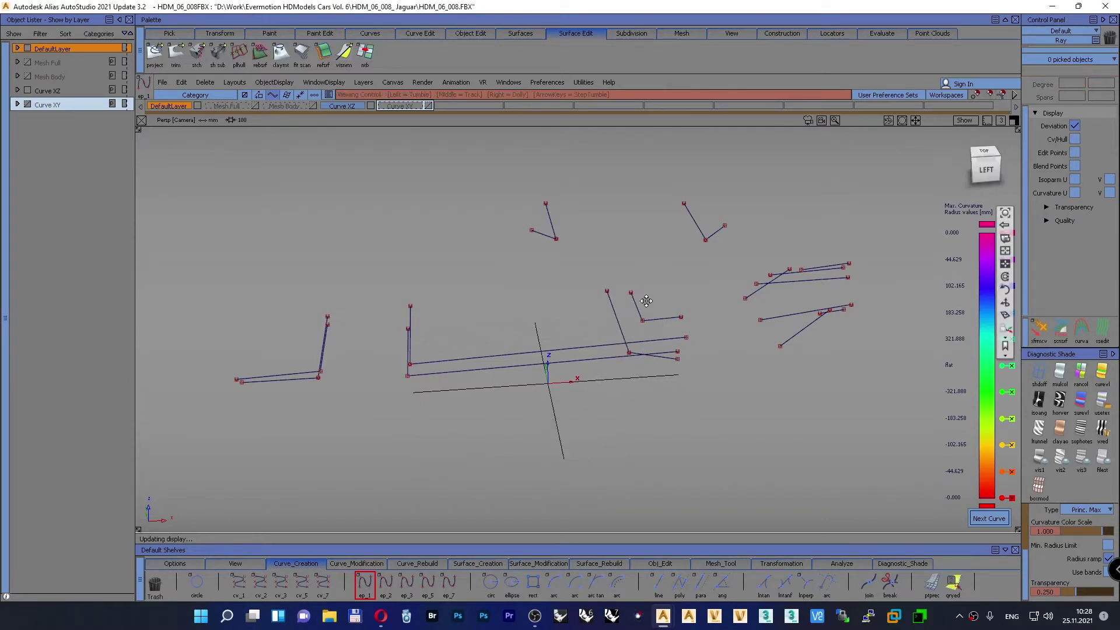
Step: Draw four straight lines along Y in the farther rear curve group, one from the end of each curve
alt+shift+drag(645, 300, 600, 270)
alt+shift+middle_drag(651, 317, 455, 319)
alt+shift+drag(400, 347, 390, 413)
alt+shift+middle_drag(600, 379, 535, 407)
alt+shift+right_drag(535, 408, 555, 381)
alt+shift+middle_drag(556, 381, 305, 425)
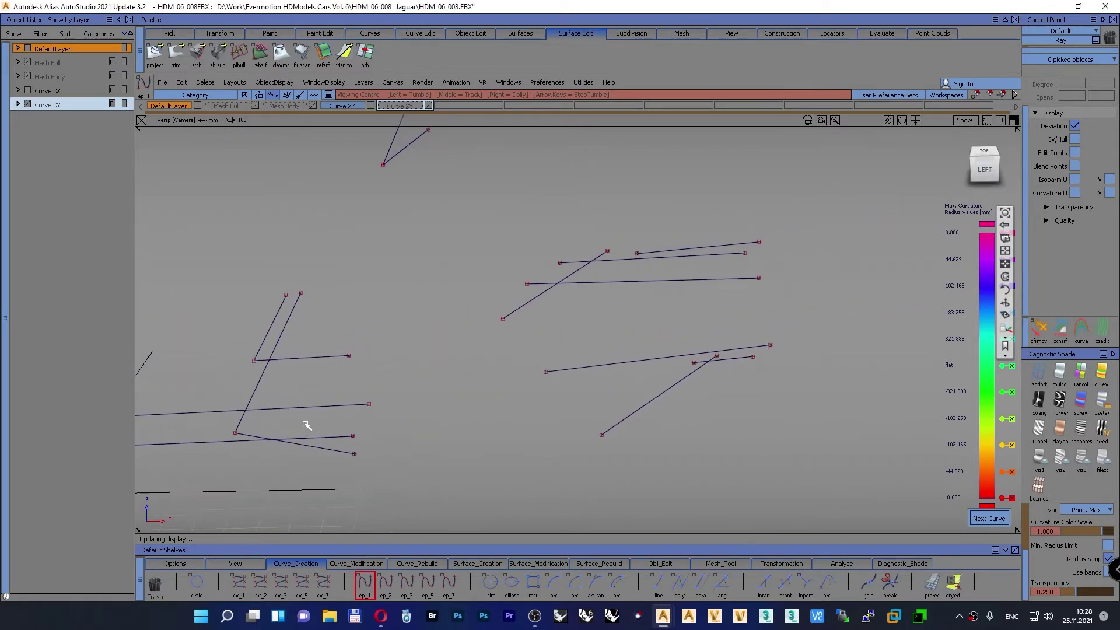
ctrl+click(642, 254)
middle_drag(595, 219, 586, 189)
click(607, 251)
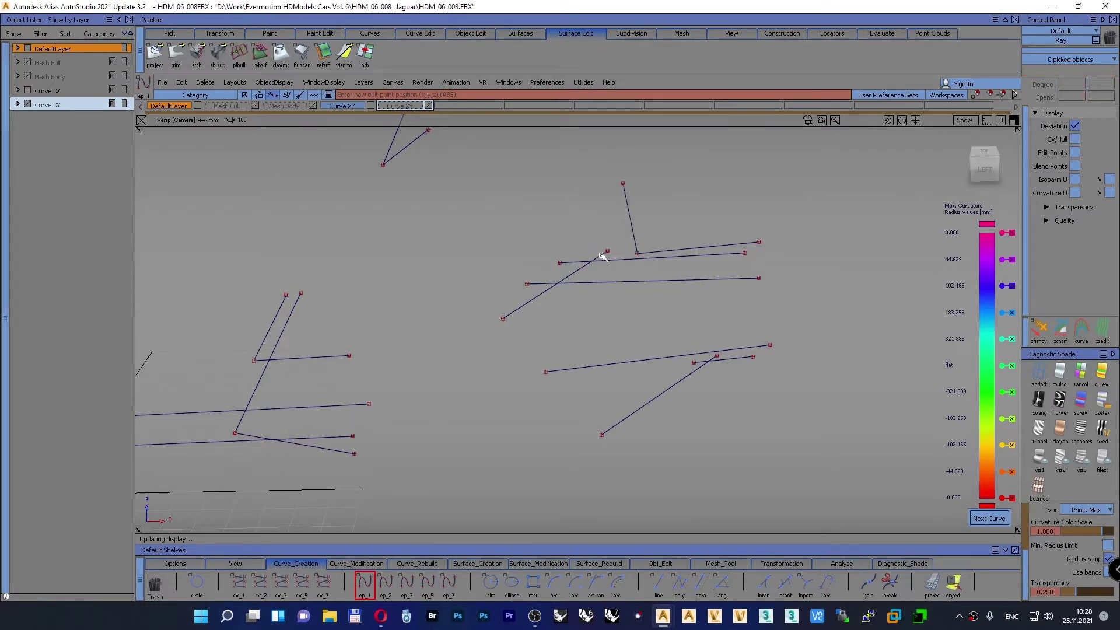
middle_drag(612, 242, 589, 181)
click(566, 263)
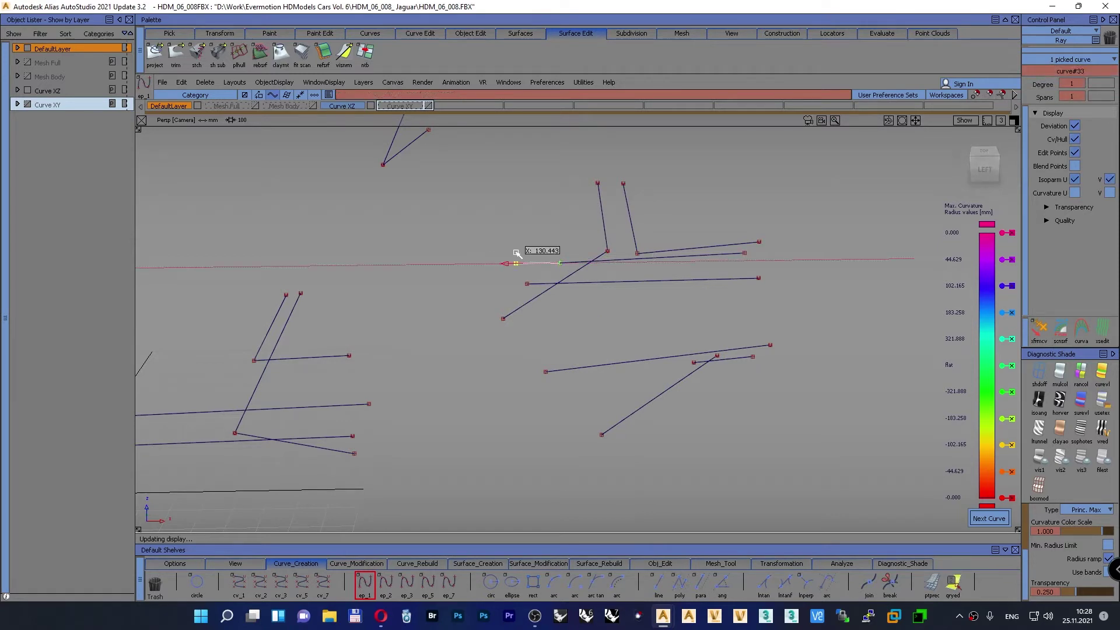
middle_drag(532, 252, 492, 242)
click(543, 287)
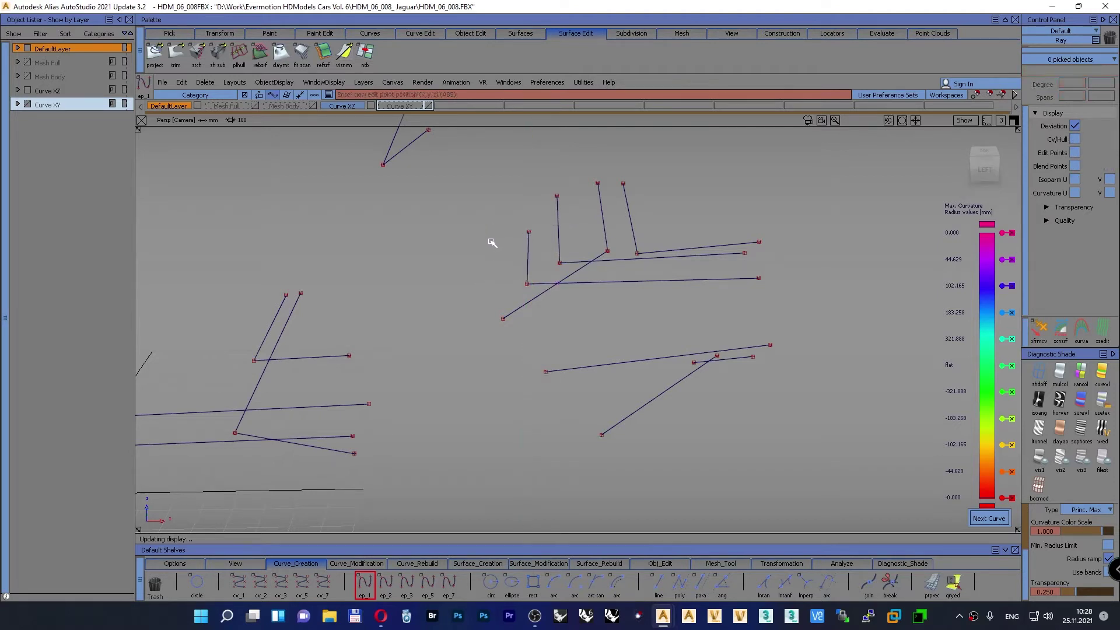
Step: Draw three straight lines along Y in the nearer rear curve group, one from the end of each curve
click(551, 376)
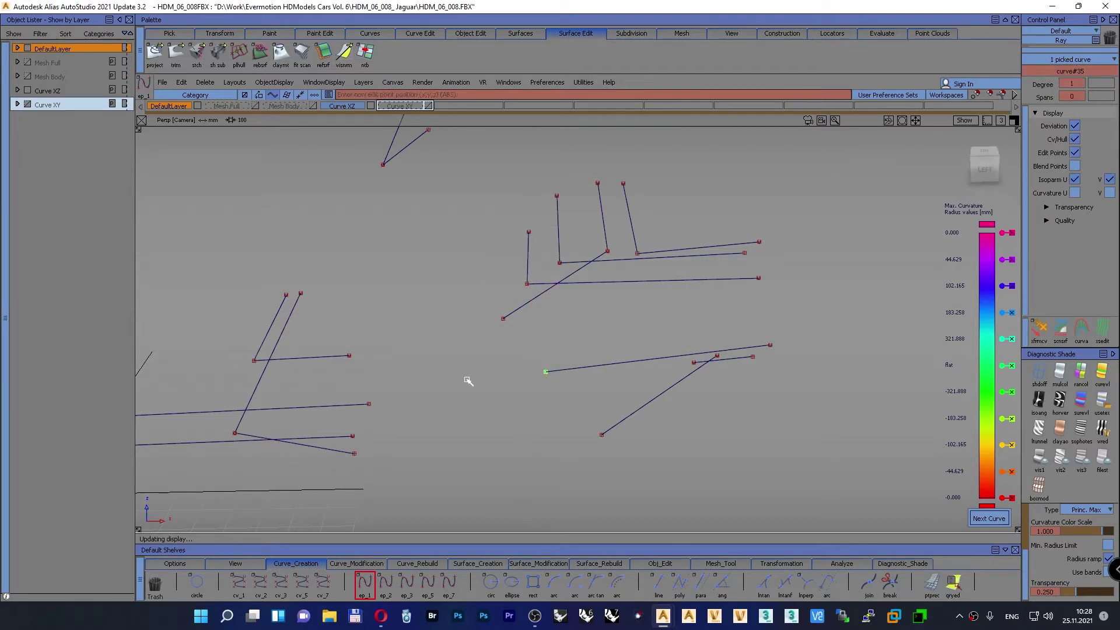
middle_drag(467, 380, 453, 315)
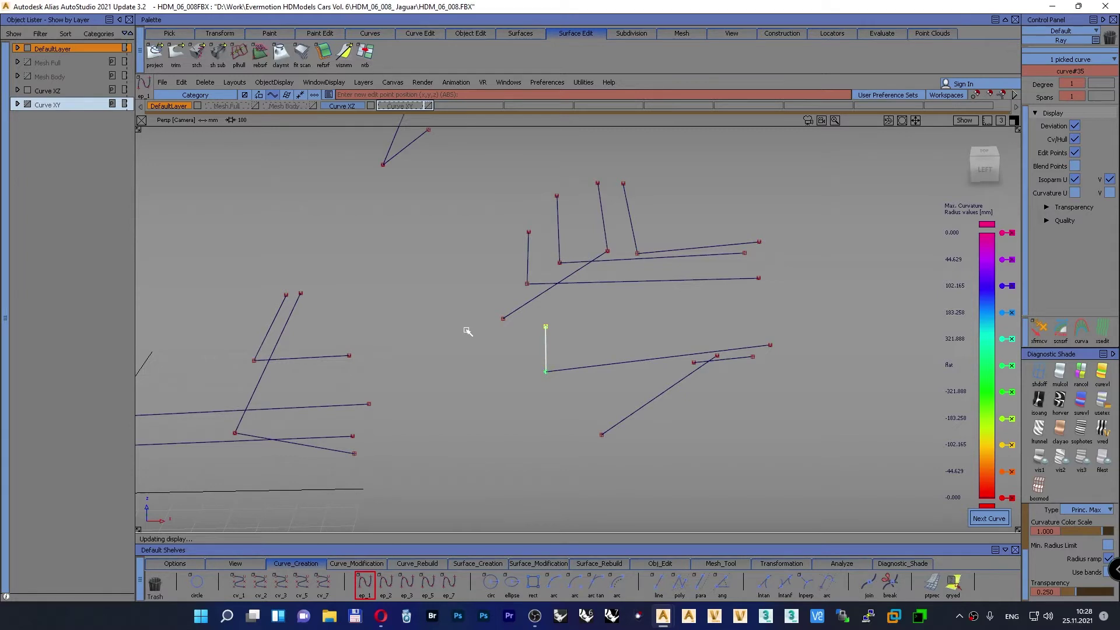
click(715, 360)
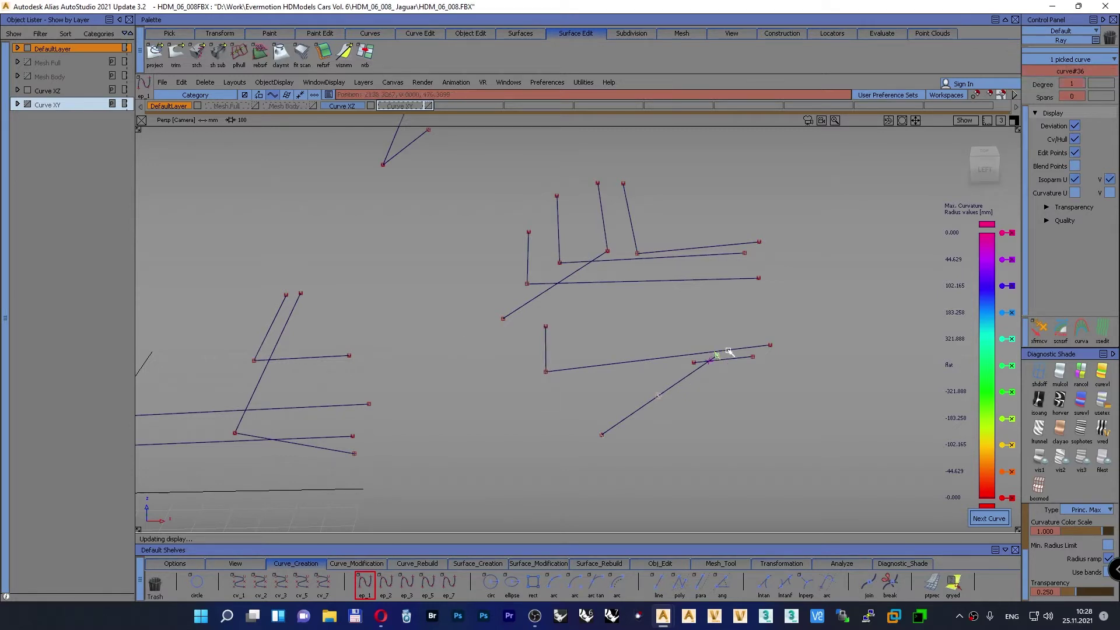
drag(699, 345, 680, 309)
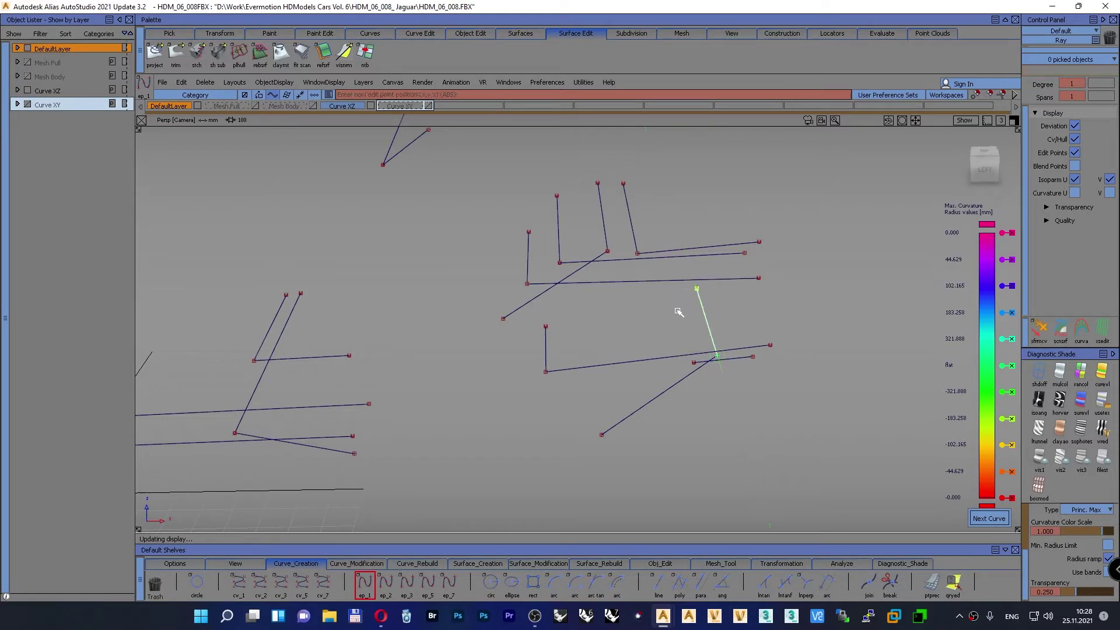
click(695, 361)
right_drag(662, 362, 641, 309)
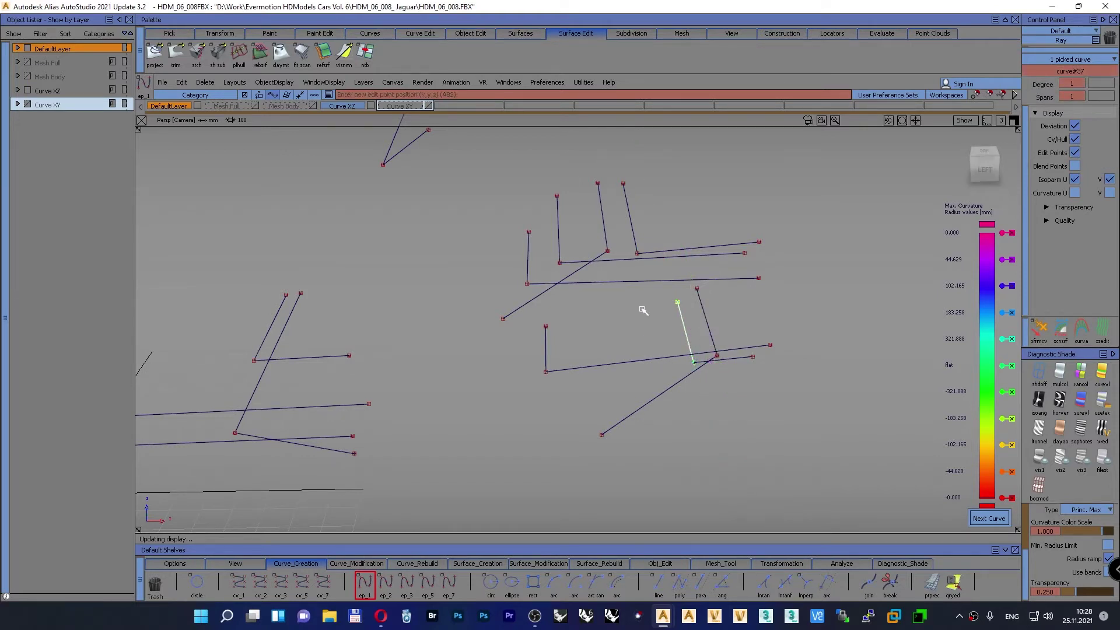
ctrl+shift+drag(627, 317, 475, 356)
Step: Inspect the complete set of curves and their Y-direction lines from several angles in the perspective view
alt+shift+right_drag(475, 356, 455, 390)
alt+shift+drag(455, 390, 590, 412)
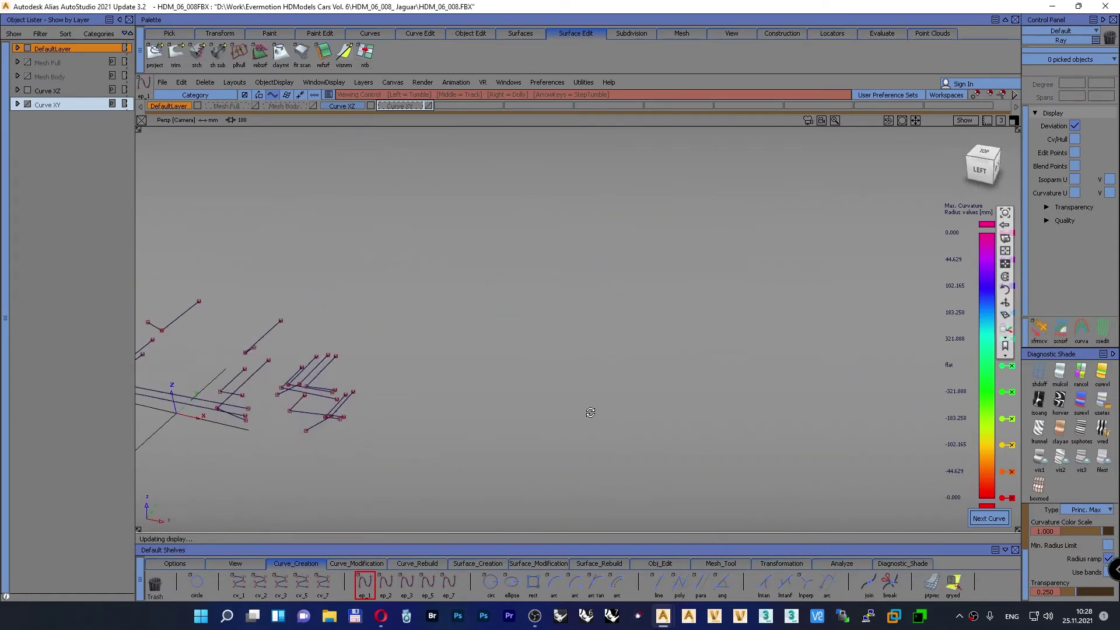
alt+shift+middle_drag(385, 434, 964, 365)
alt+shift+middle_drag(400, 427, 706, 371)
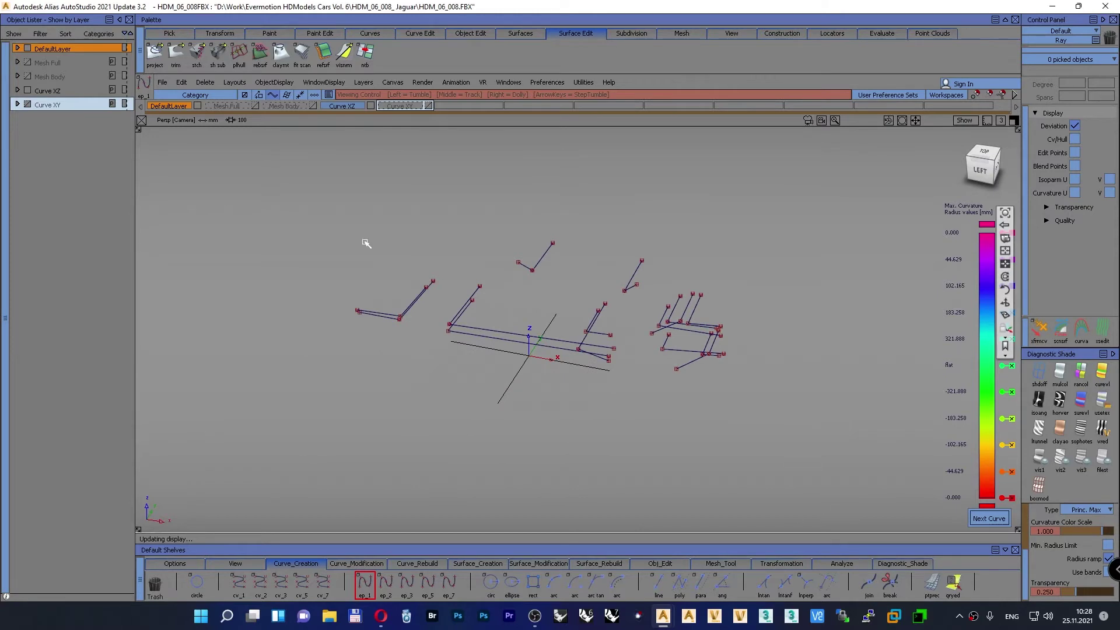
alt+shift+drag(423, 257, 351, 332)
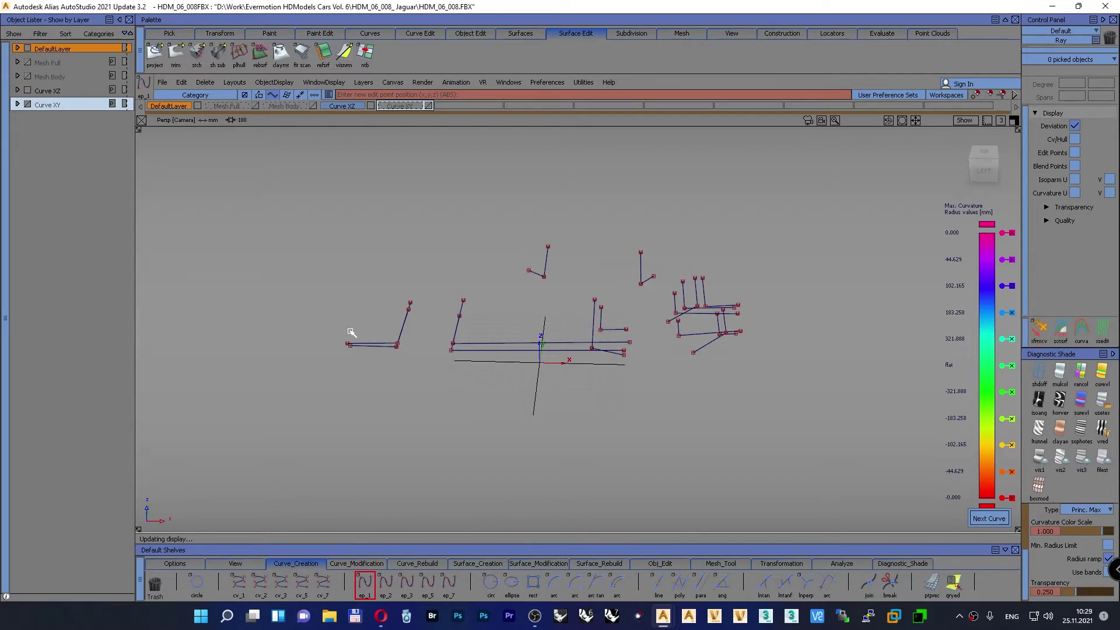
alt+shift+drag(352, 332, 545, 379)
mouse_move(544, 380)
alt+shift+right_down()
mouse_move(560, 330)
mouse_move(554, 363)
alt+shift+right_up()
alt+shift+drag(555, 362, 605, 384)
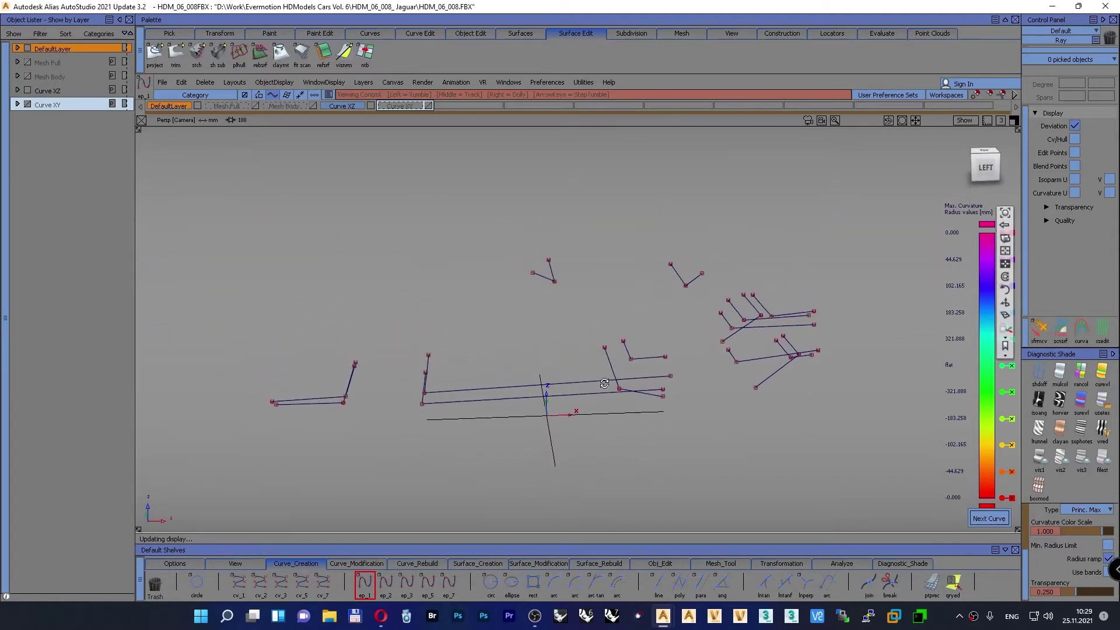
alt+shift+middle_drag(510, 429, 528, 411)
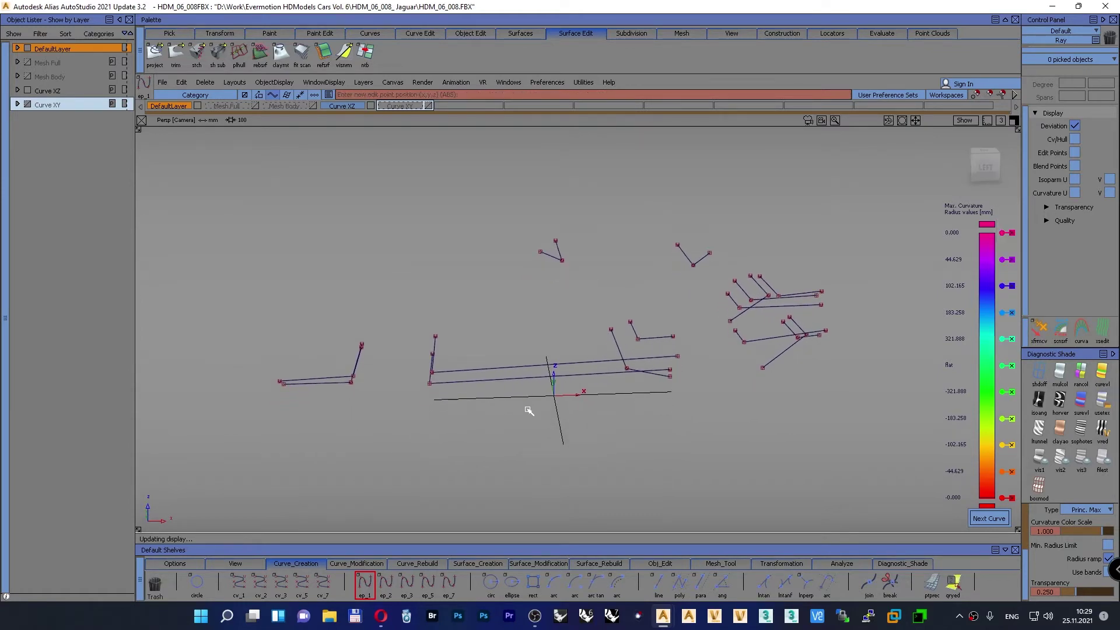
Step: Create a new layer and name it Cplane
right_click(47, 107)
click(70, 217)
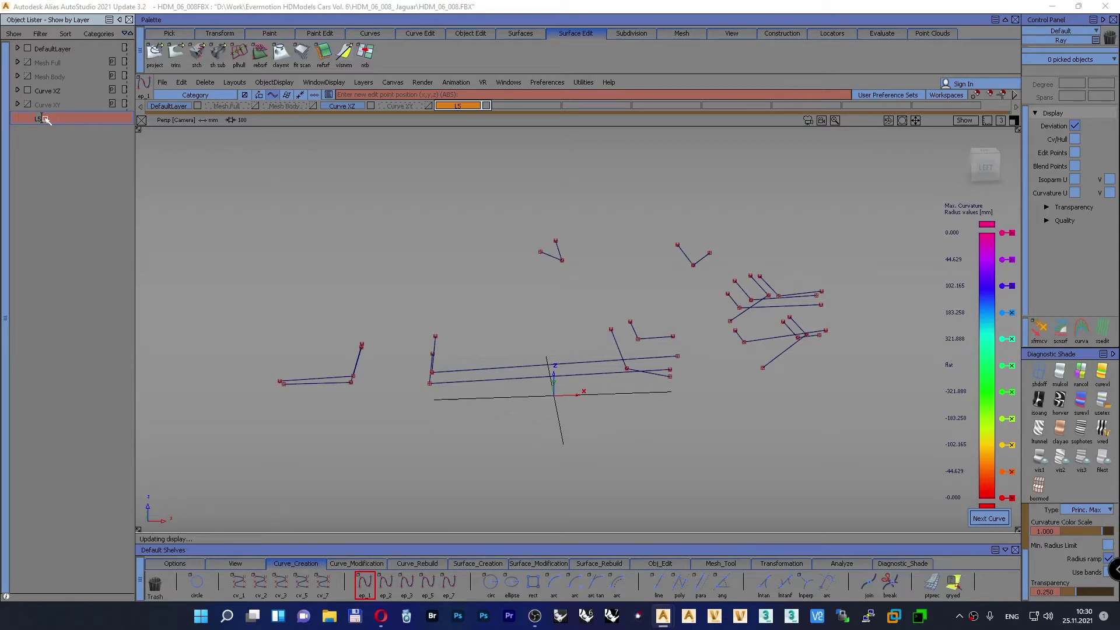
alt+shift+drag(389, 246, 470, 346)
double_click(51, 118)
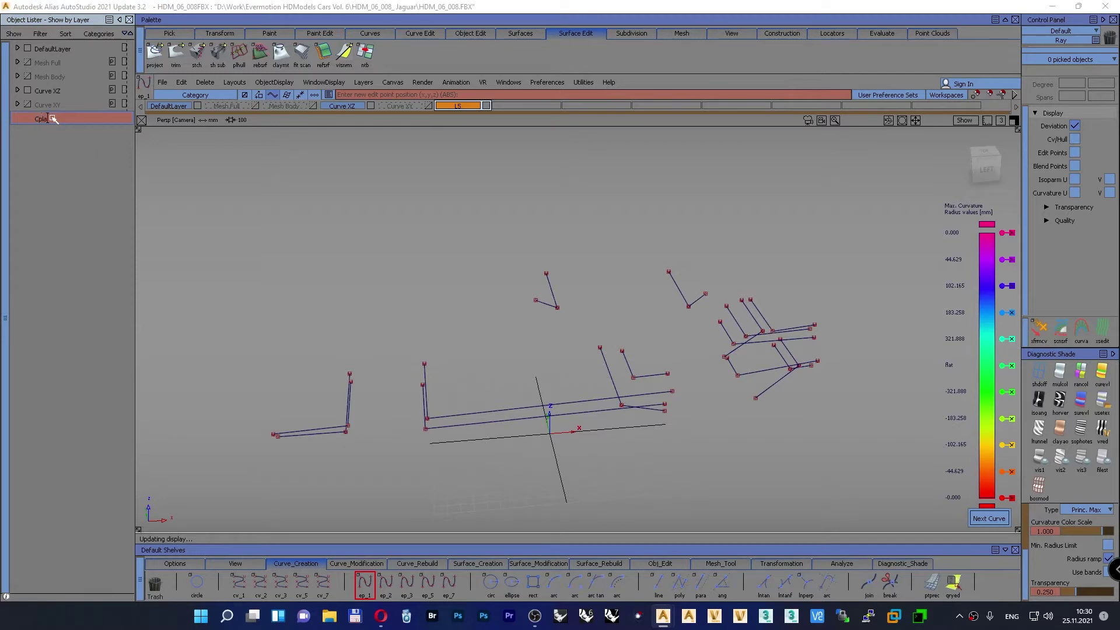
text(Cplane)
key(Return)
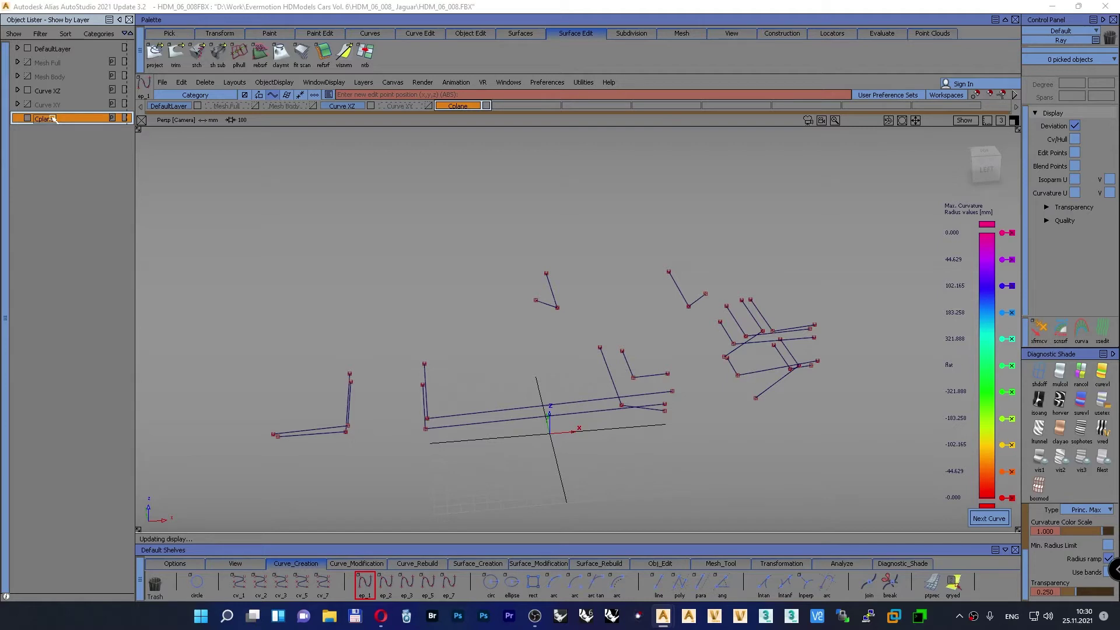
alt+shift+drag(403, 377, 262, 384)
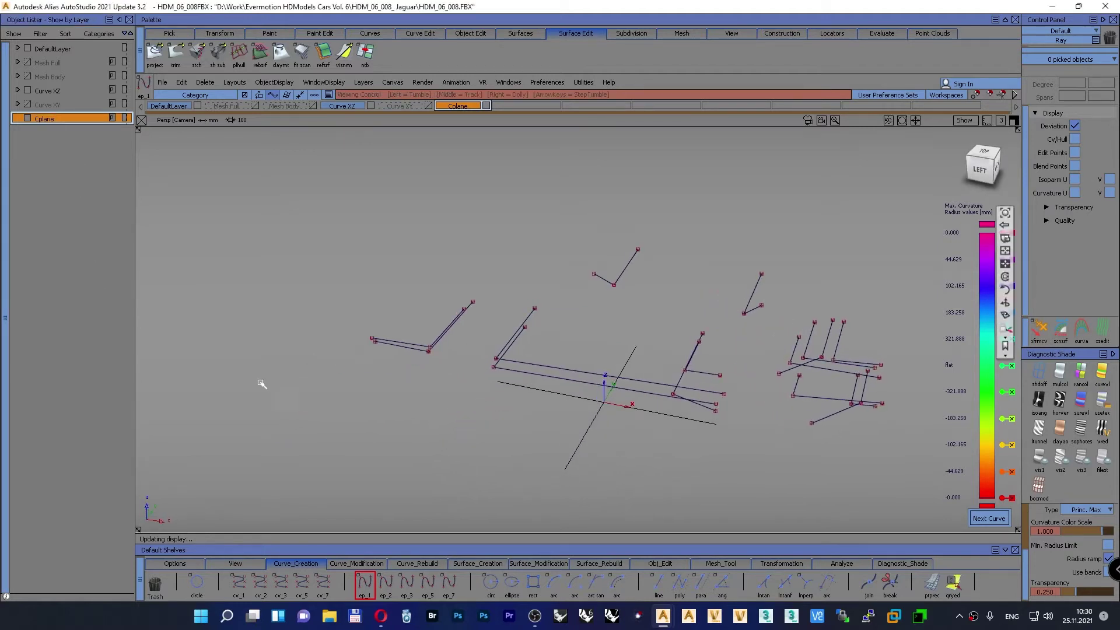
alt+shift+middle_drag(458, 357, 290, 389)
alt+shift+right_drag(360, 354, 471, 431)
alt+shift+middle_drag(472, 431, 480, 392)
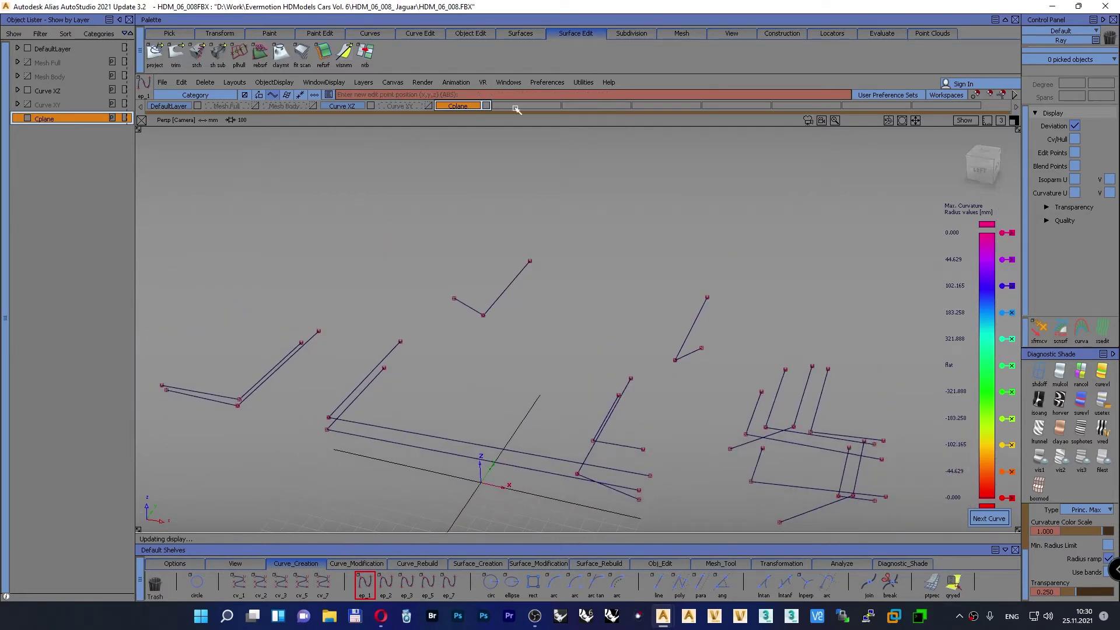
click(782, 33)
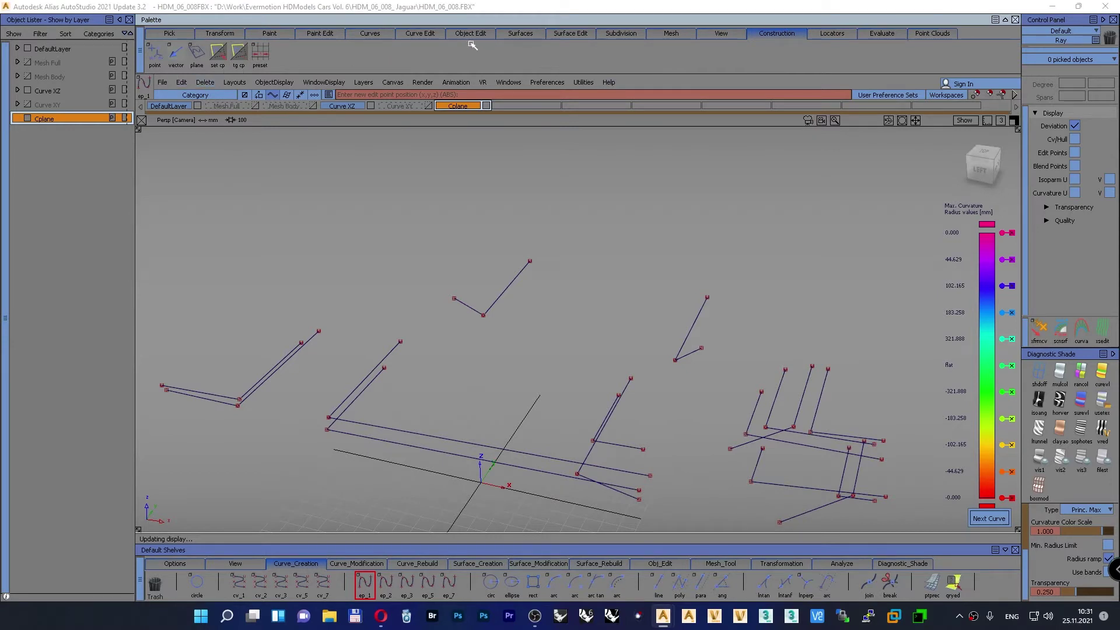
click(511, 34)
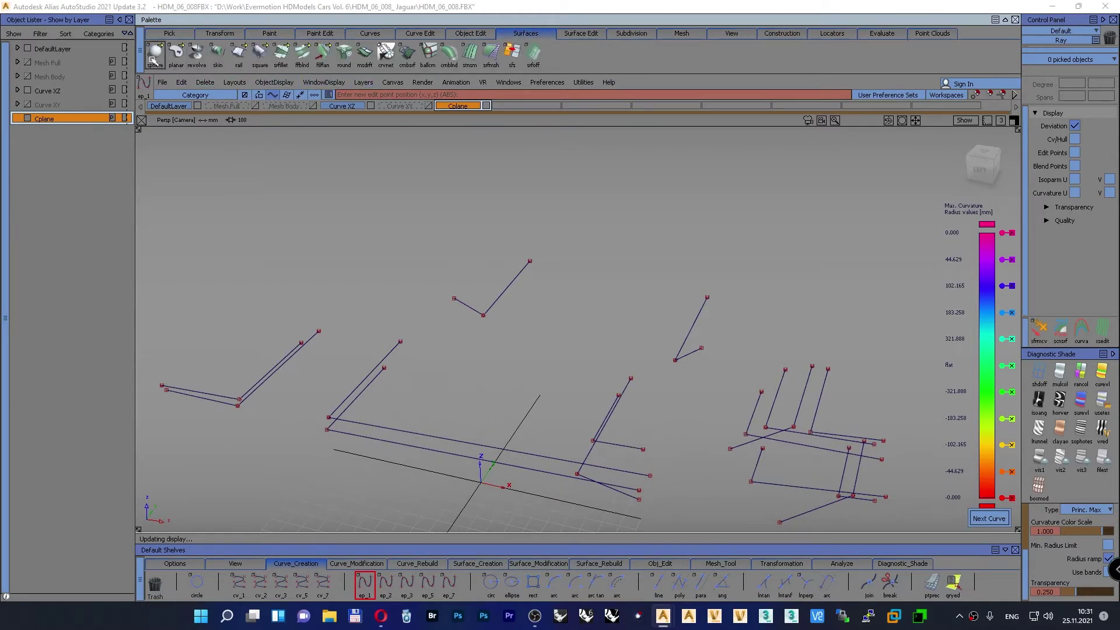
drag(156, 52, 675, 59)
click(779, 34)
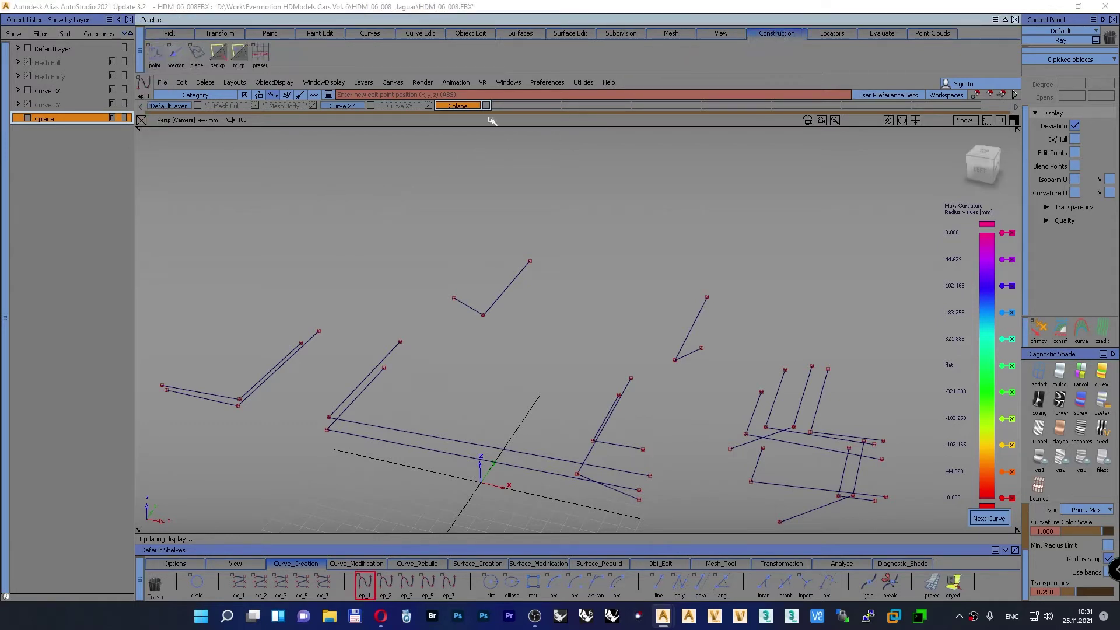
Step: Create a three-point construction plane on the front upper curve, centred at its corner and passing through the Y-direction line's end and the curve's far end
click(197, 53)
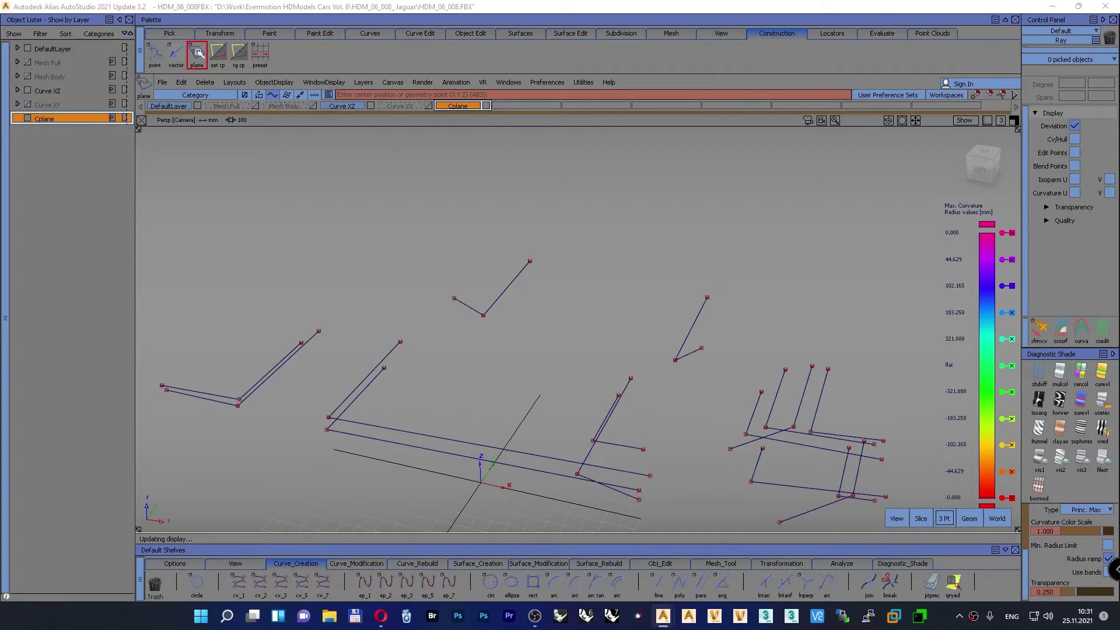
click(946, 518)
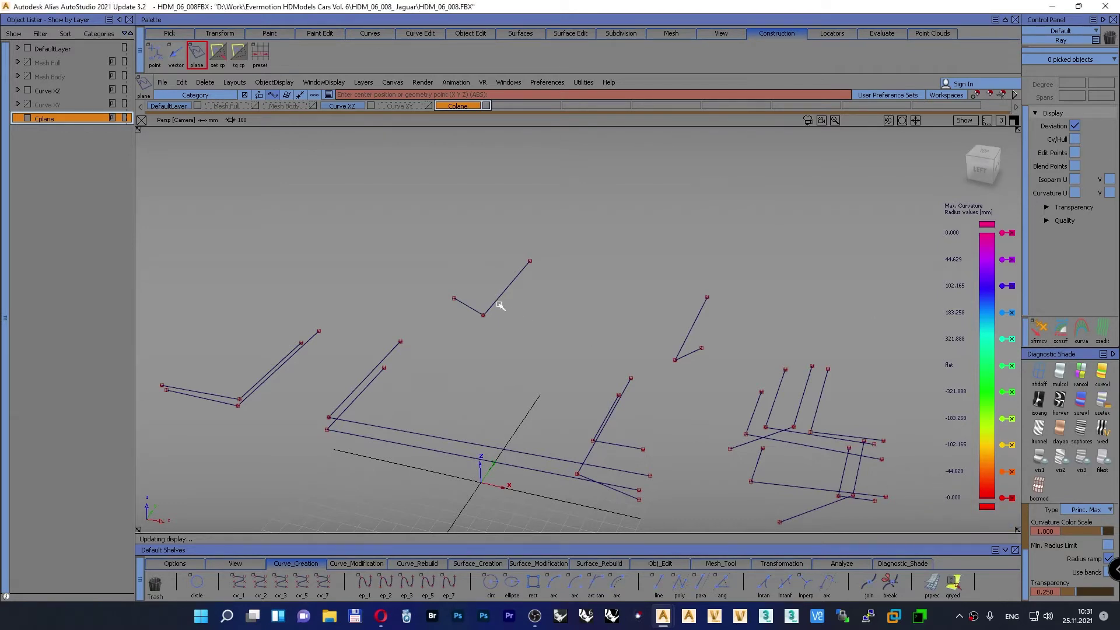
click(473, 310)
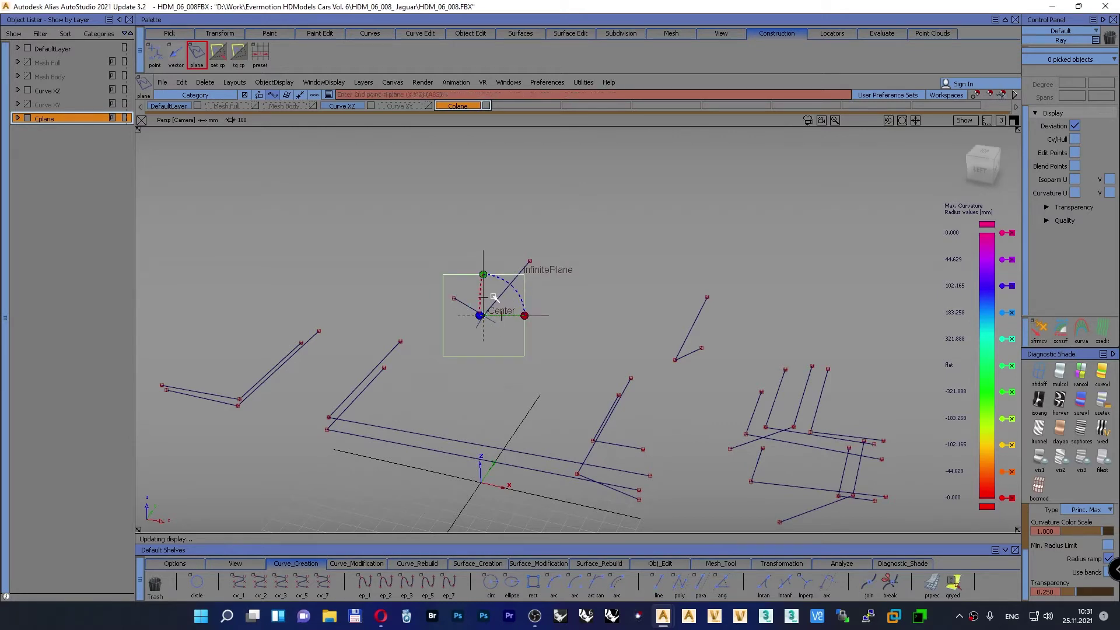
drag(500, 296, 543, 255)
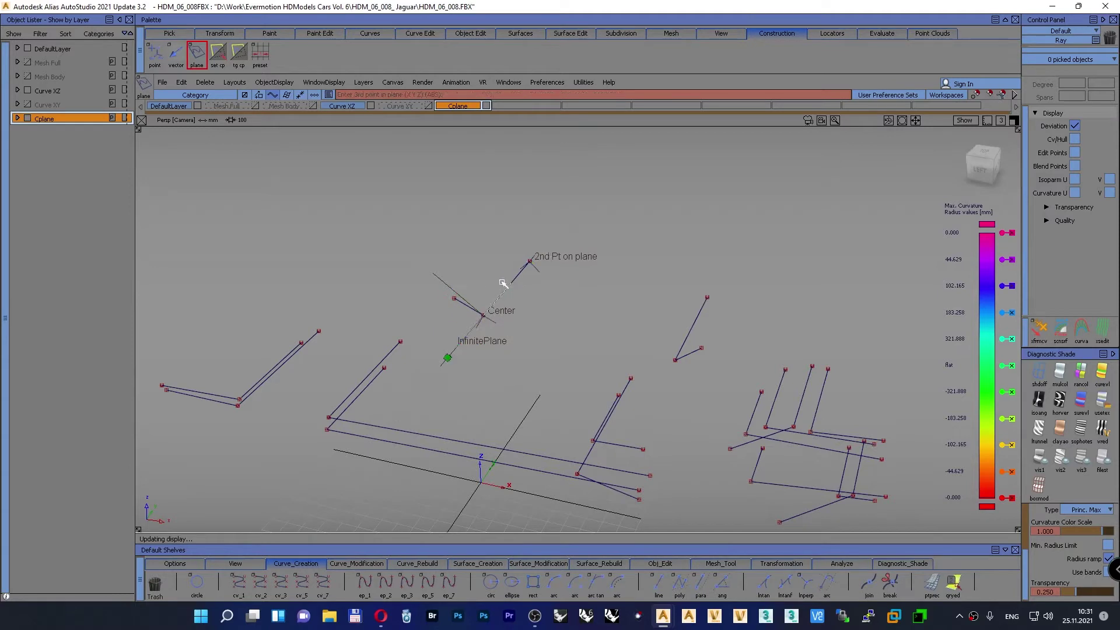
click(464, 307)
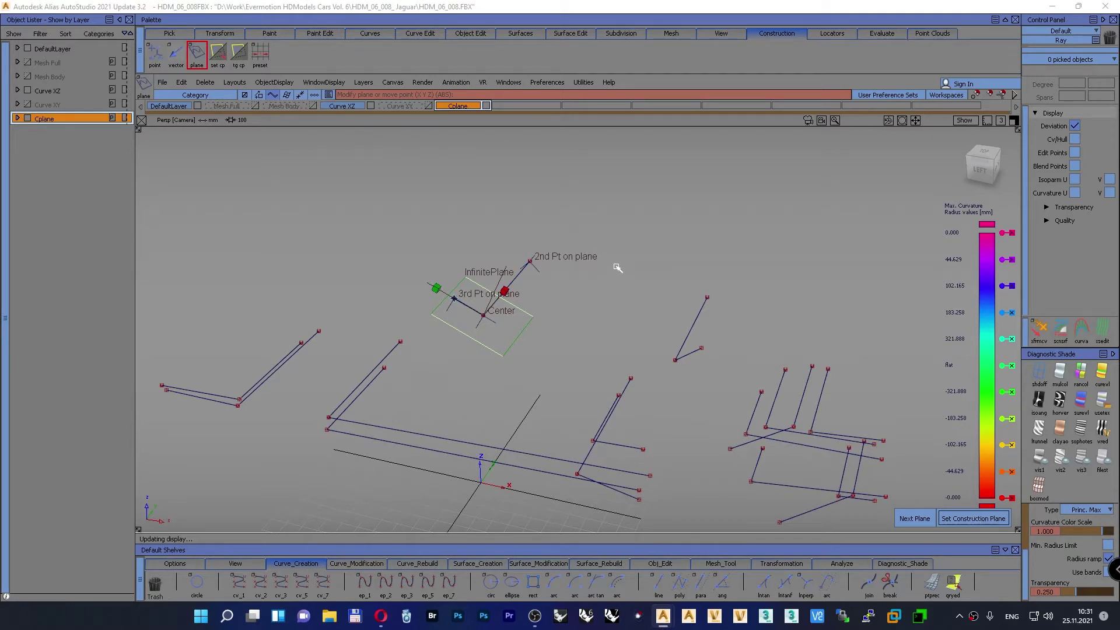
ctrl+shift+drag(640, 217, 642, 187)
Step: Create a three-point plane on the rear upper curve from its corner, the Y-direction line's end and the curve's far end
ctrl+shift+drag(511, 349, 697, 340)
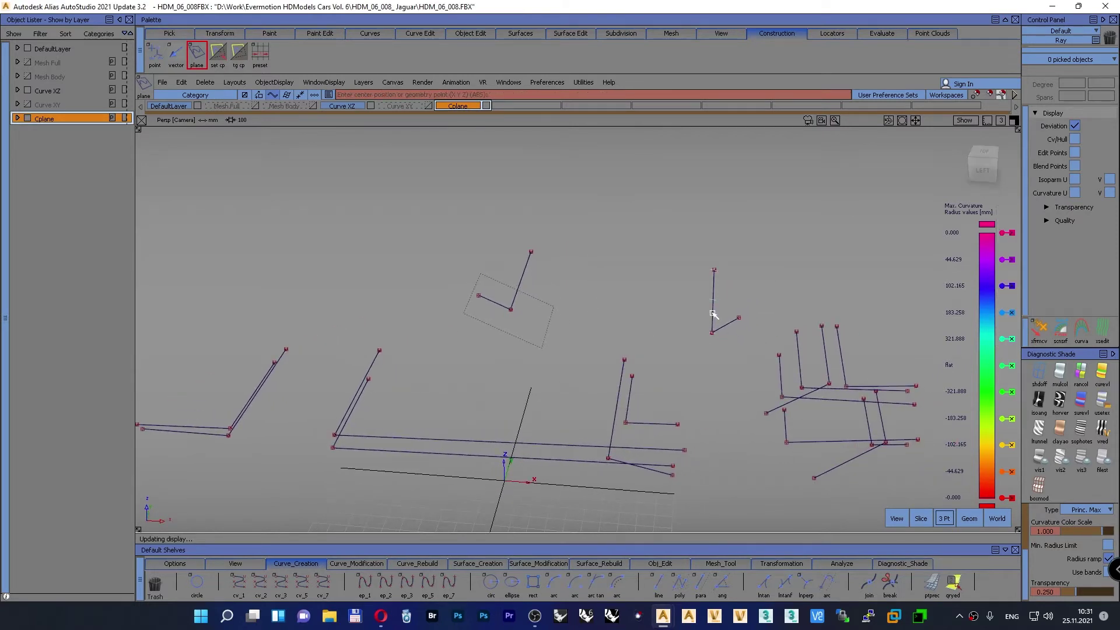
click(712, 329)
click(715, 270)
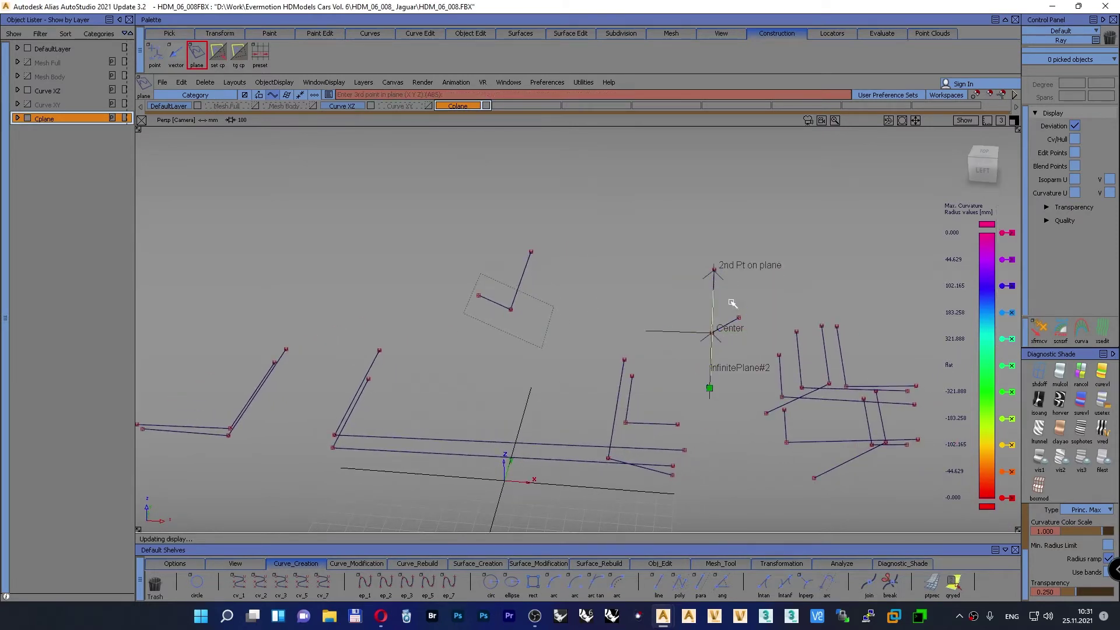
click(737, 318)
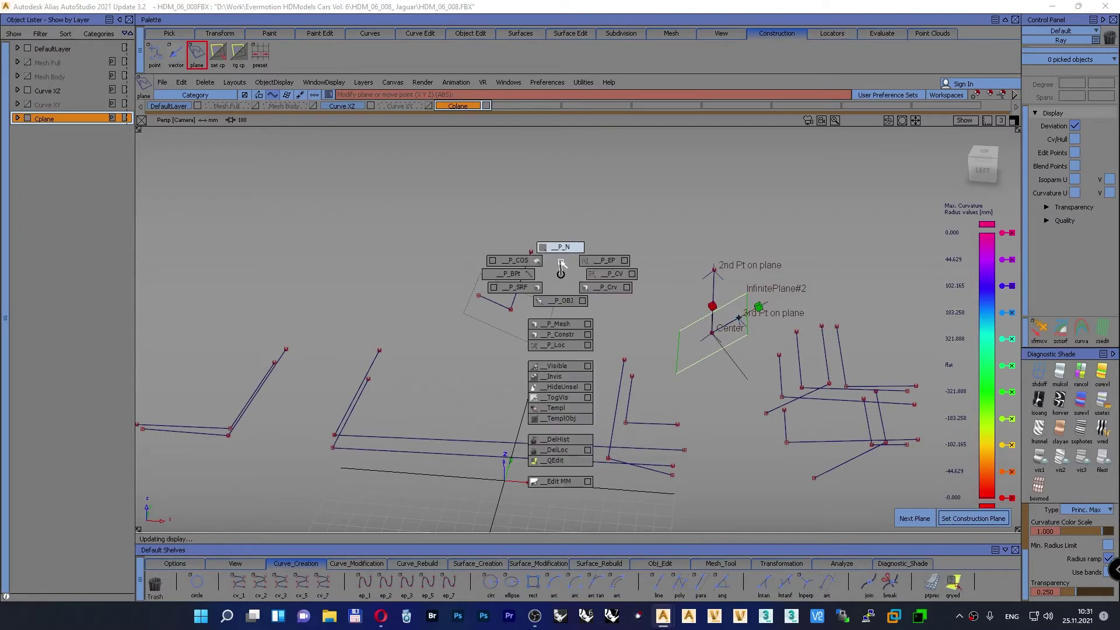
Step: Create a three-point plane on each of the two front curves, using its corner, Y-direction line end and far curve end
alt+shift+drag(417, 355, 407, 291)
ctrl+alt+drag(435, 402, 298, 422)
ctrl+shift+drag(303, 343, 298, 315)
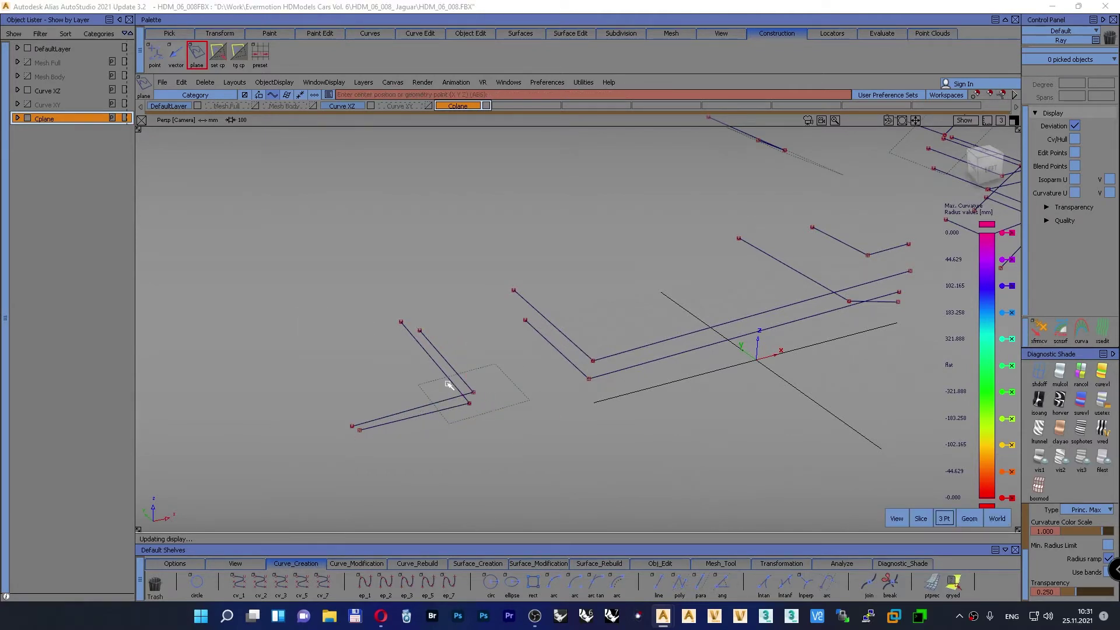
ctrl+alt+drag(436, 363, 493, 420)
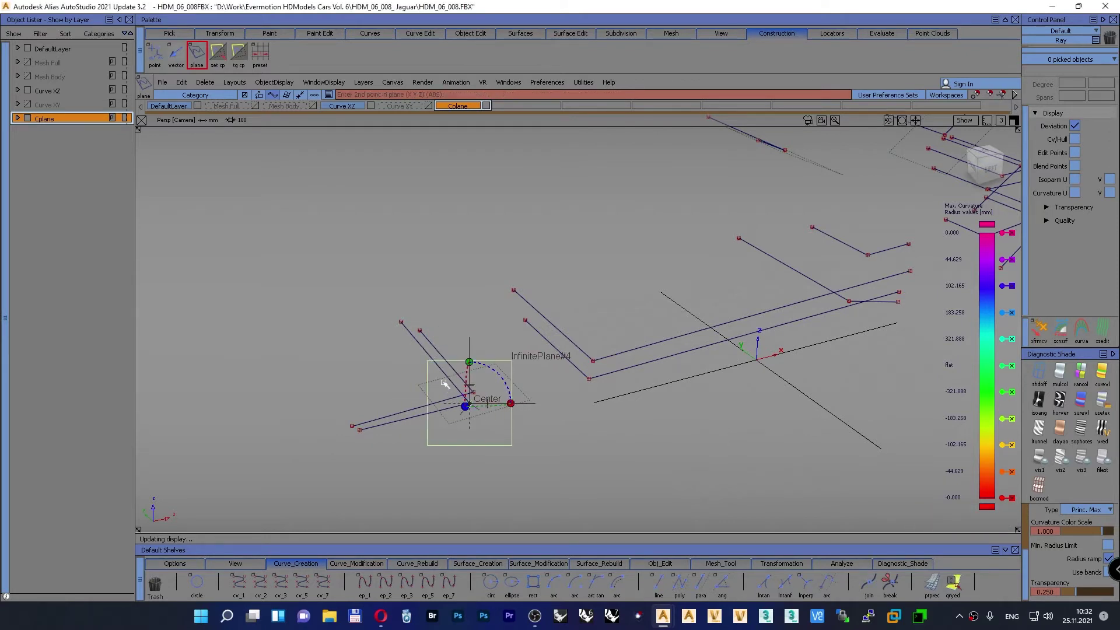
ctrl+alt+drag(419, 347, 401, 322)
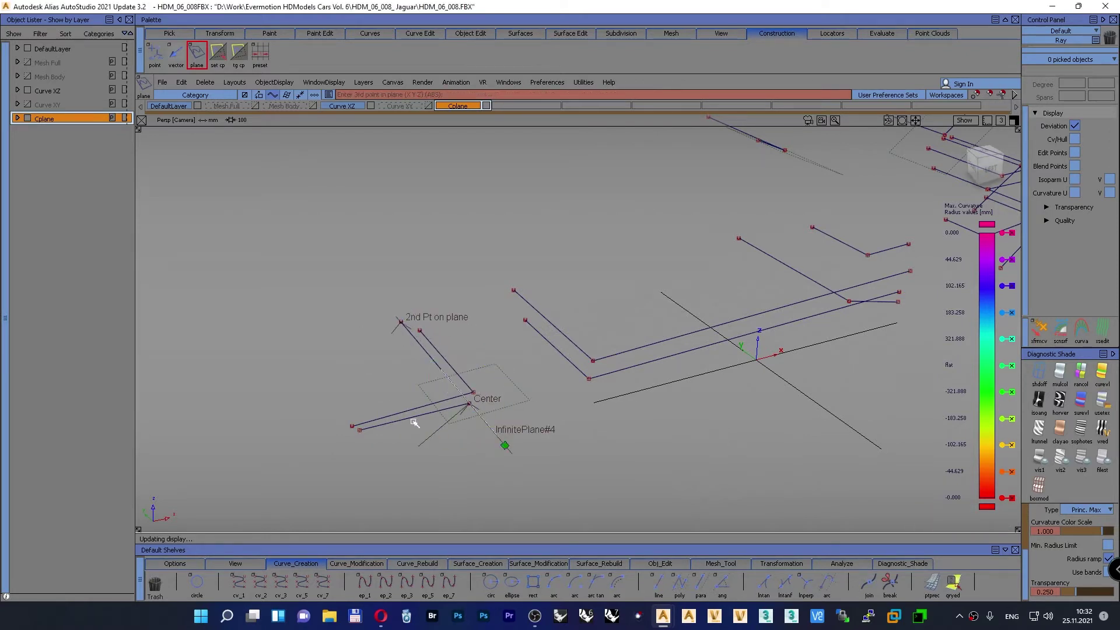
ctrl+alt+drag(417, 415, 300, 438)
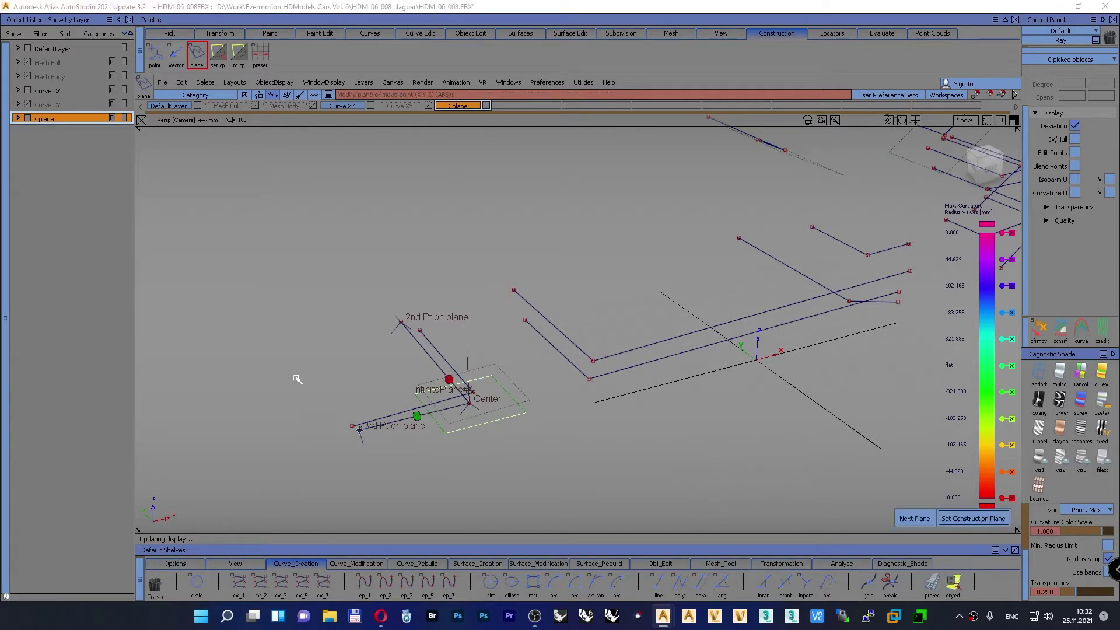
ctrl+shift+drag(296, 369, 290, 345)
Step: Create a three-point plane on the short curve above the rear ends of the long side curves, centred at its corner
alt+shift+drag(375, 359, 577, 418)
alt+shift+middle_drag(578, 417, 338, 464)
ctrl+click(751, 308)
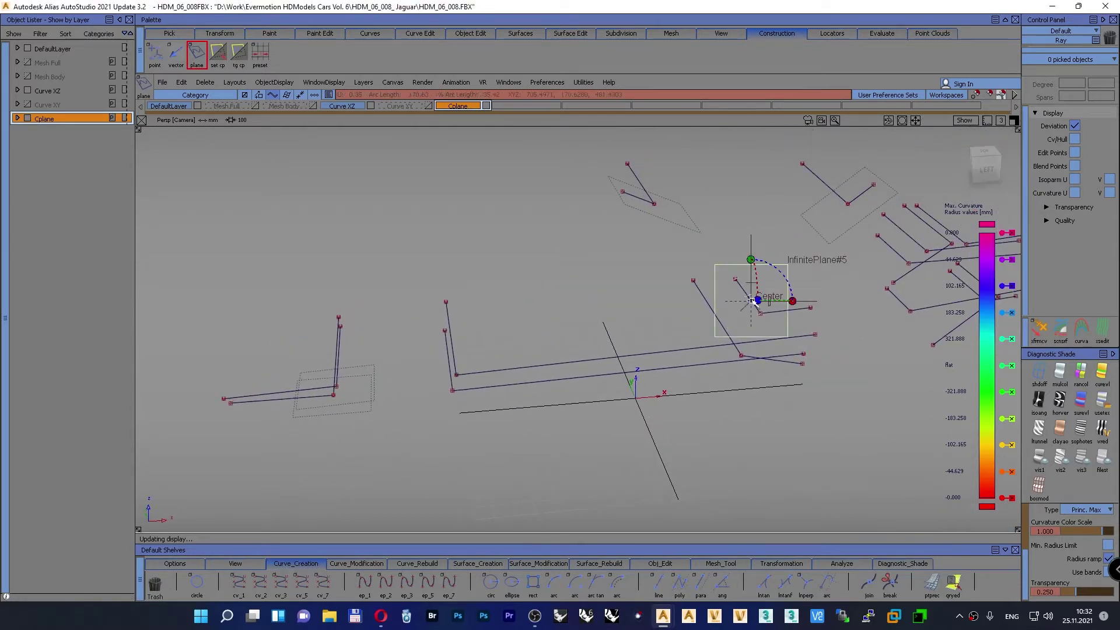
ctrl+click(735, 279)
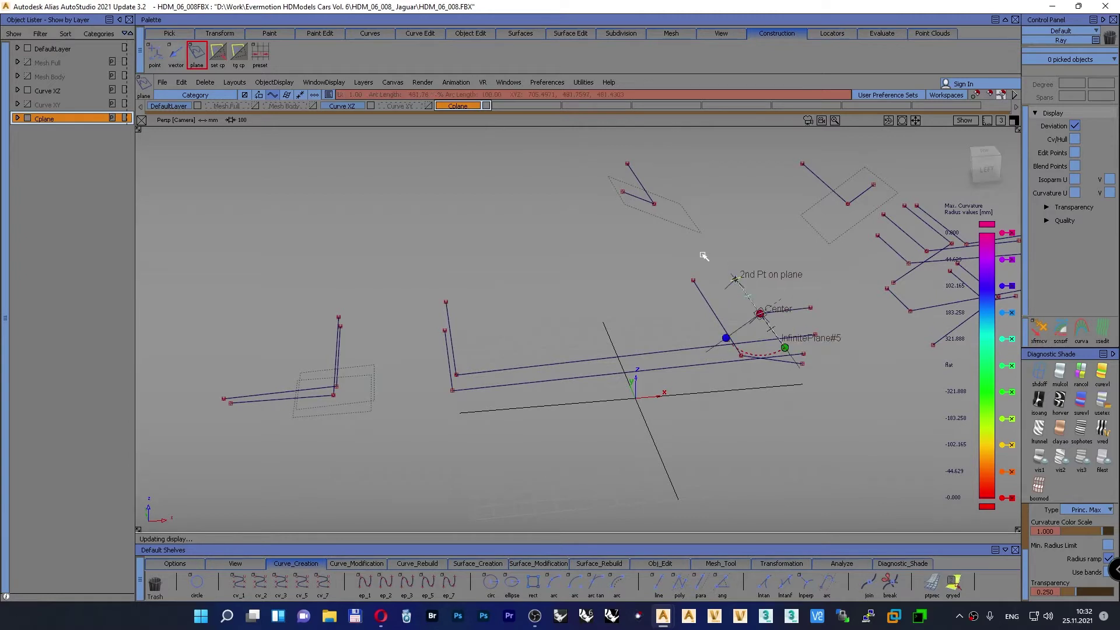
ctrl+click(806, 309)
ctrl+shift+drag(547, 296, 549, 265)
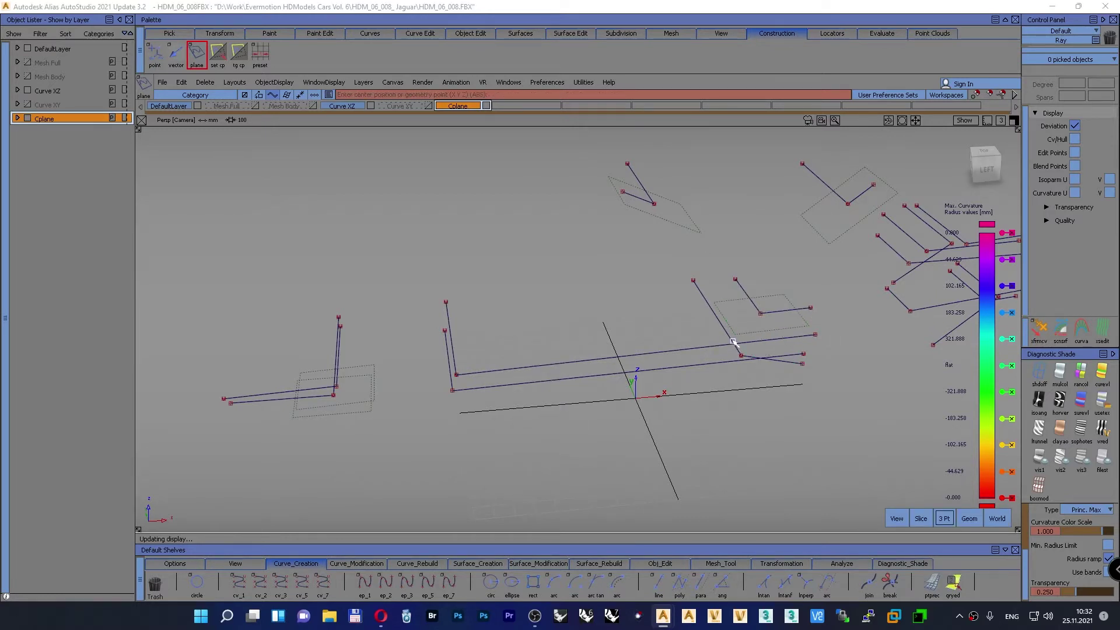
Step: Create a three-point plane on the short curve crossing the long side curves' rear ends, through its Y-direction line and far end
ctrl+click(730, 339)
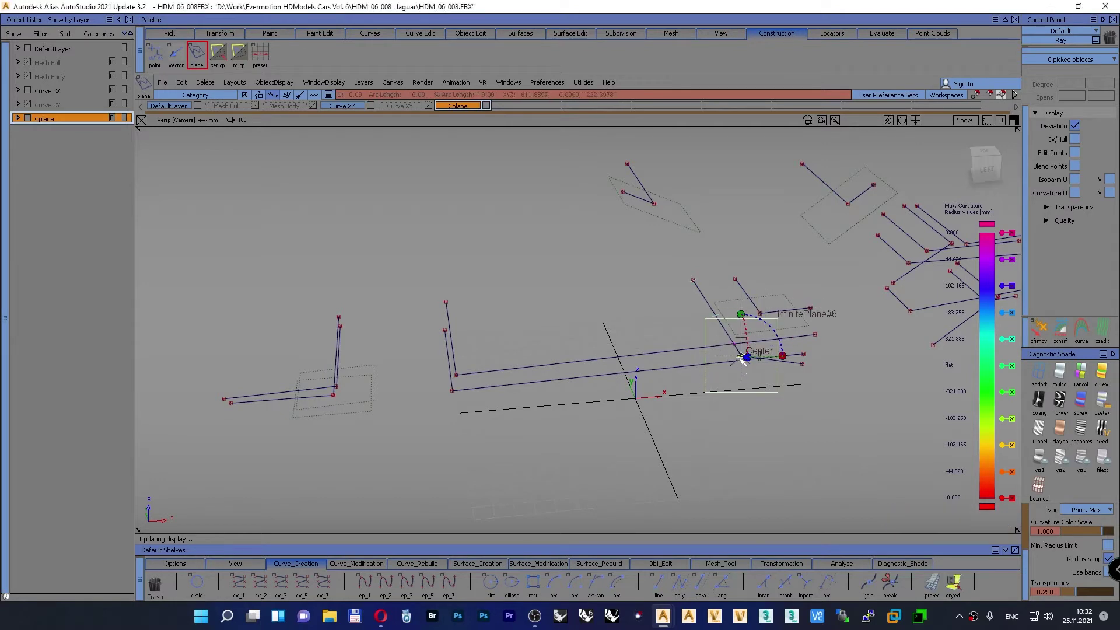
ctrl+click(691, 280)
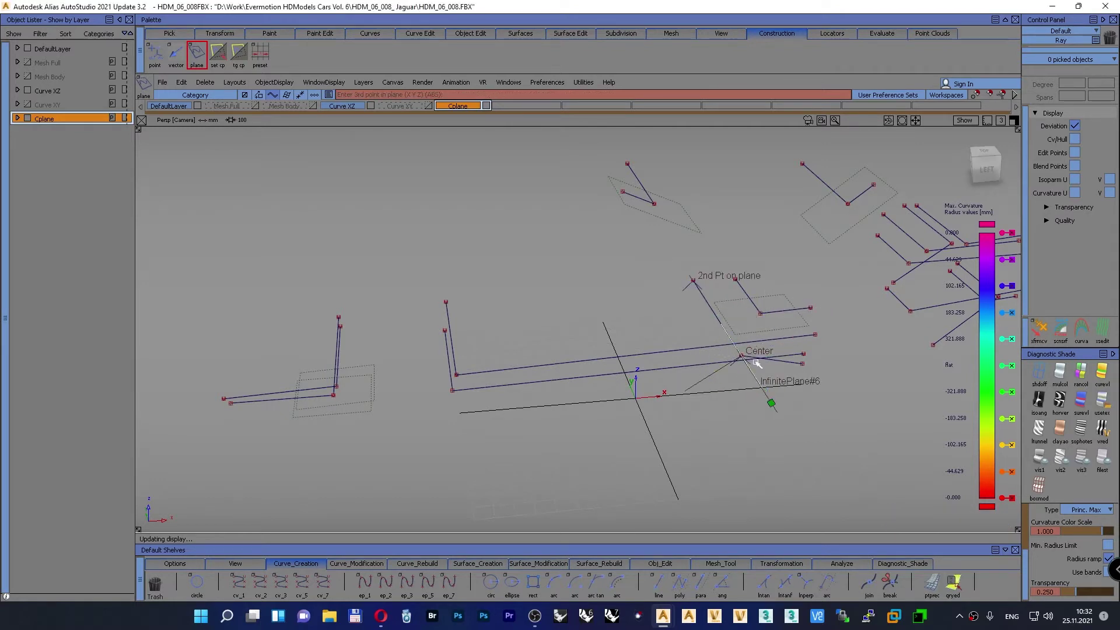
ctrl+click(801, 363)
ctrl+shift+drag(524, 279, 523, 248)
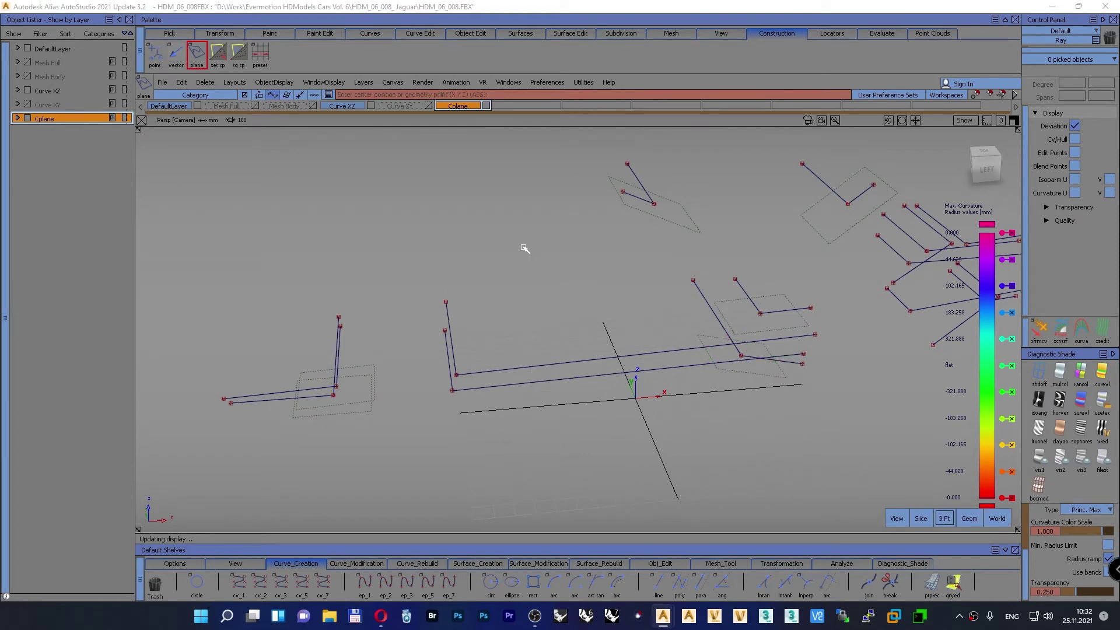
Step: Create a three-point plane on the upper long side curve, centred at its front corner and passing through its rear end
ctrl+click(456, 375)
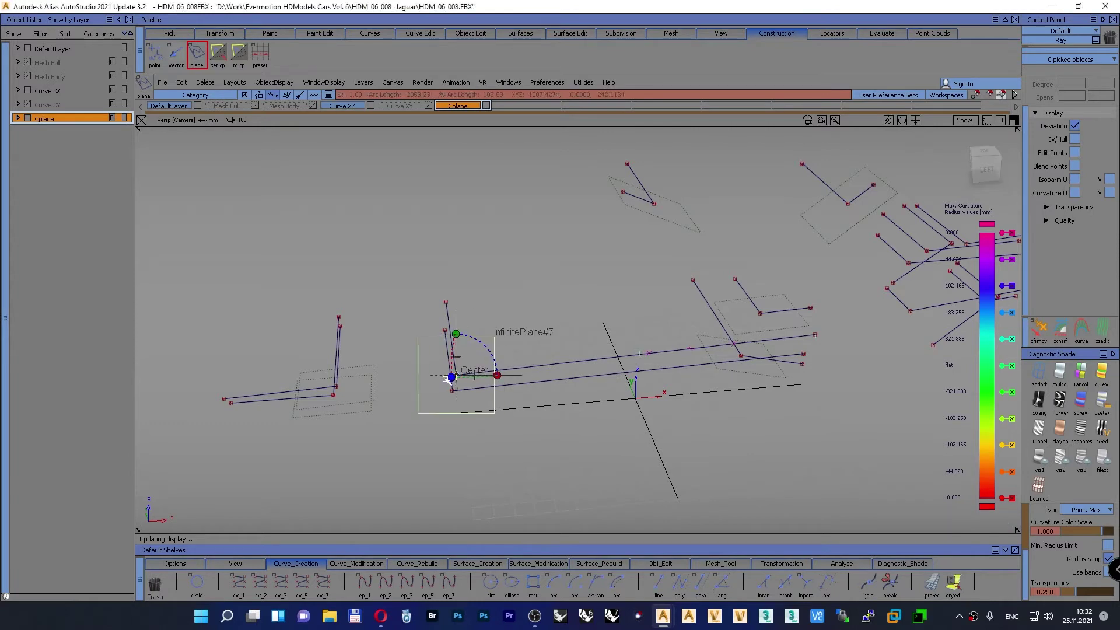
ctrl+click(446, 298)
click(445, 297)
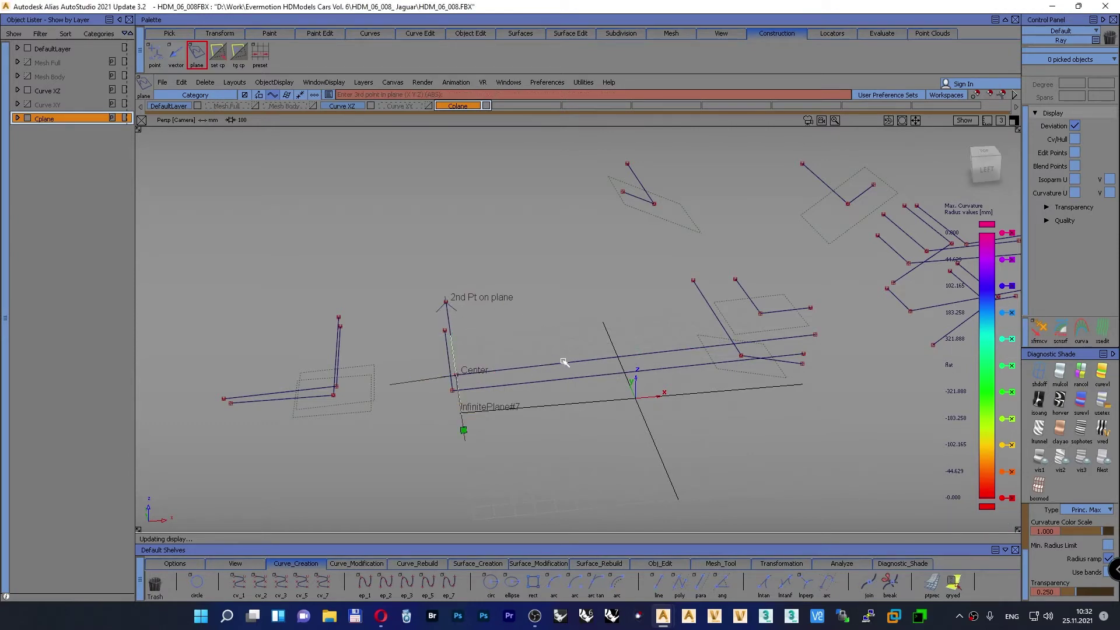
click(815, 335)
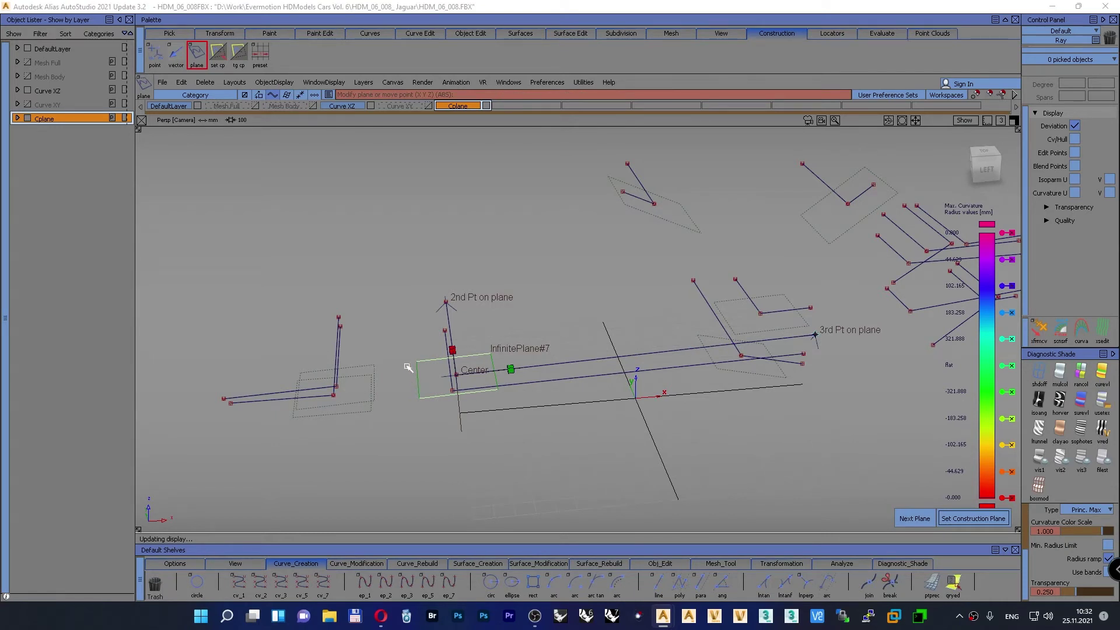
ctrl+shift+drag(401, 300, 398, 270)
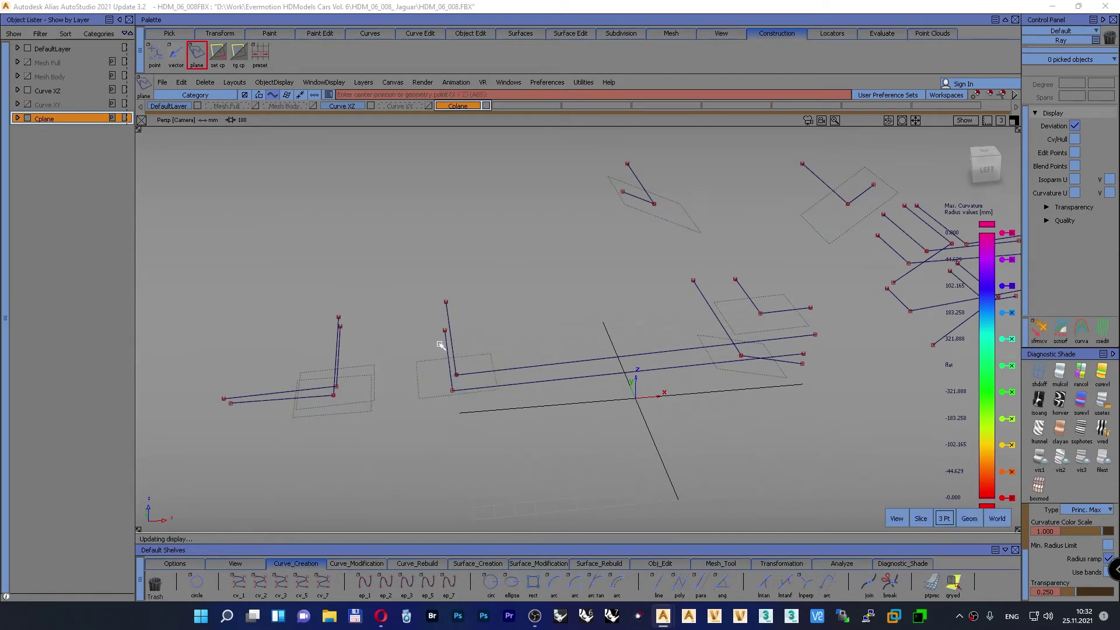
Step: Create a three-point plane on the lower long side curve from its front corner, Y-direction line end and rear end
click(445, 348)
drag(446, 347, 448, 392)
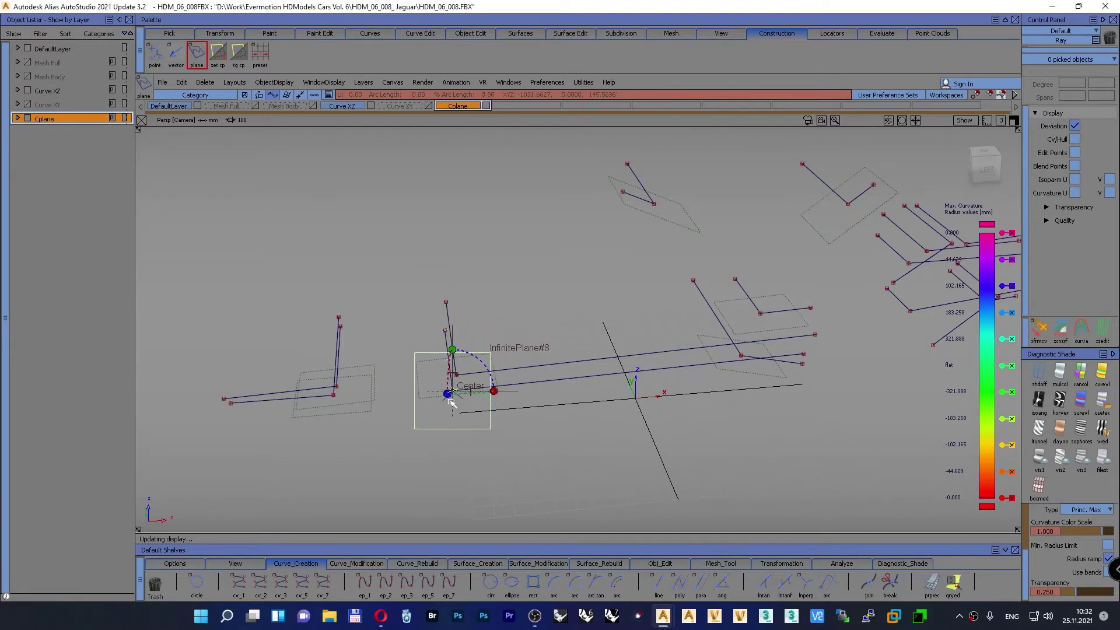
click(445, 335)
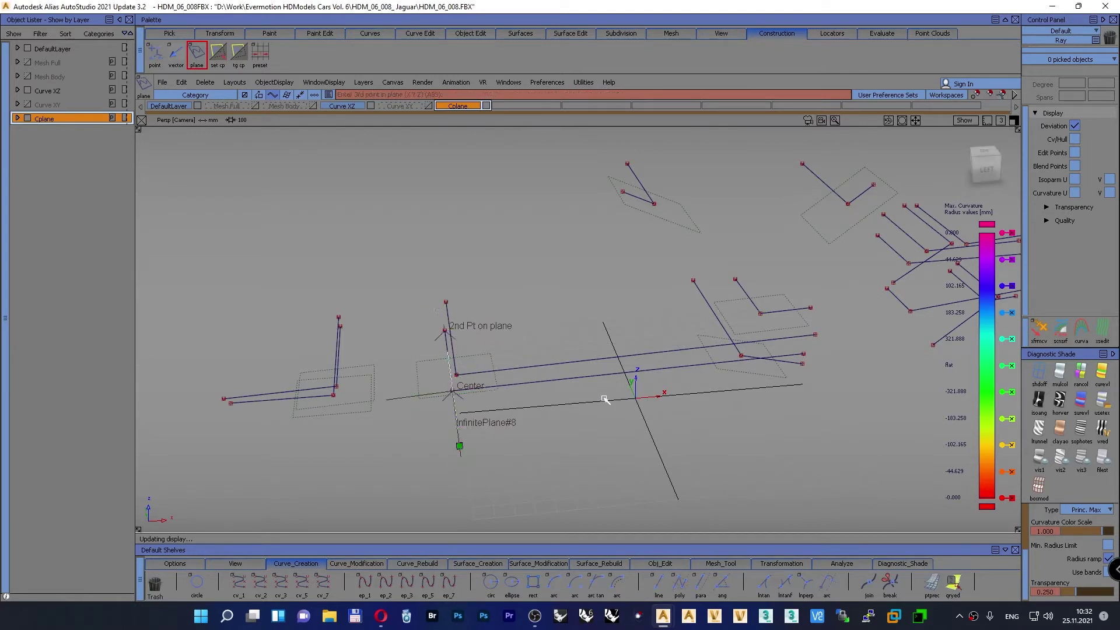
ctrl+alt+drag(589, 378, 833, 368)
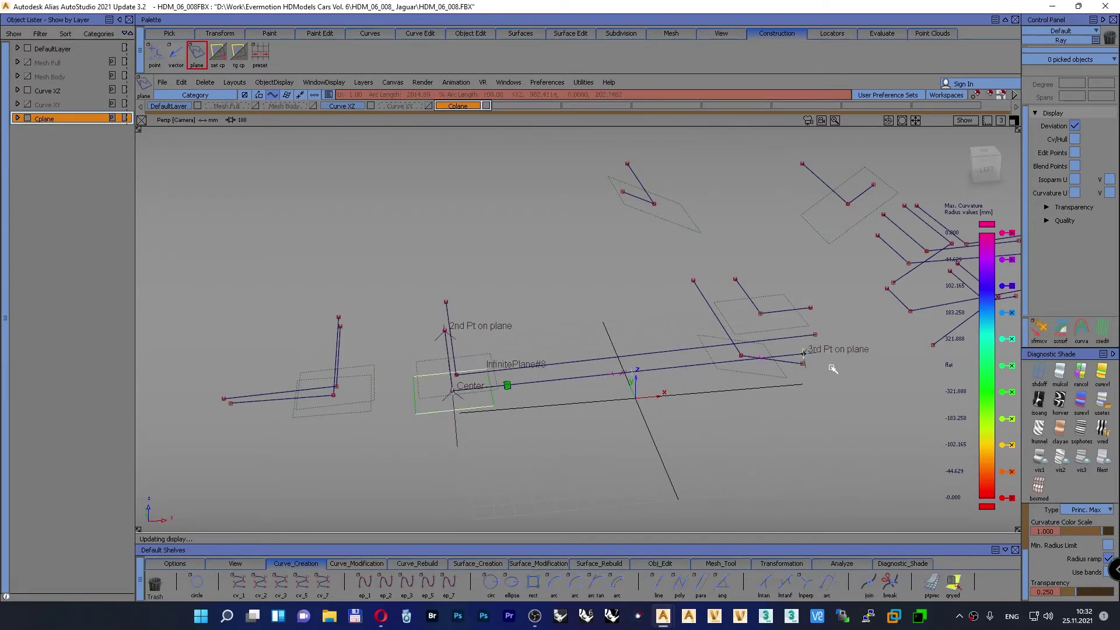
alt+shift+drag(719, 412, 757, 407)
alt+shift+middle_drag(694, 406, 642, 400)
ctrl+shift+drag(493, 306, 502, 281)
Step: Create a three-point plane on the longest curve of the nearer rear group, centred at its front corner
alt+shift+right_drag(502, 281, 519, 310)
alt+shift+middle_drag(519, 310, 200, 323)
alt+shift+drag(201, 325, 501, 363)
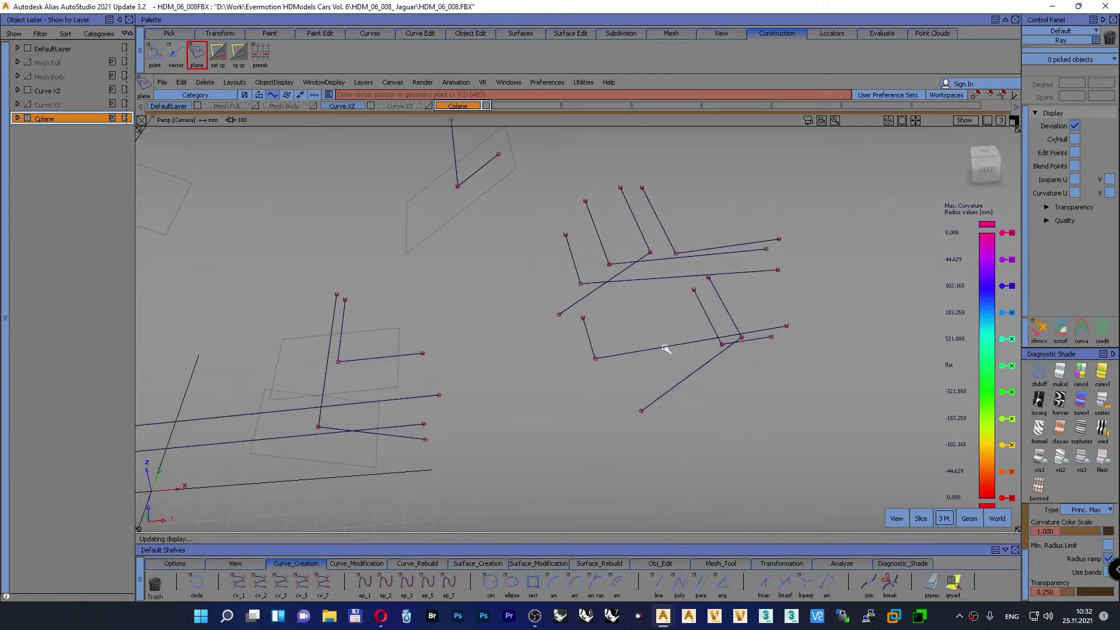
click(595, 358)
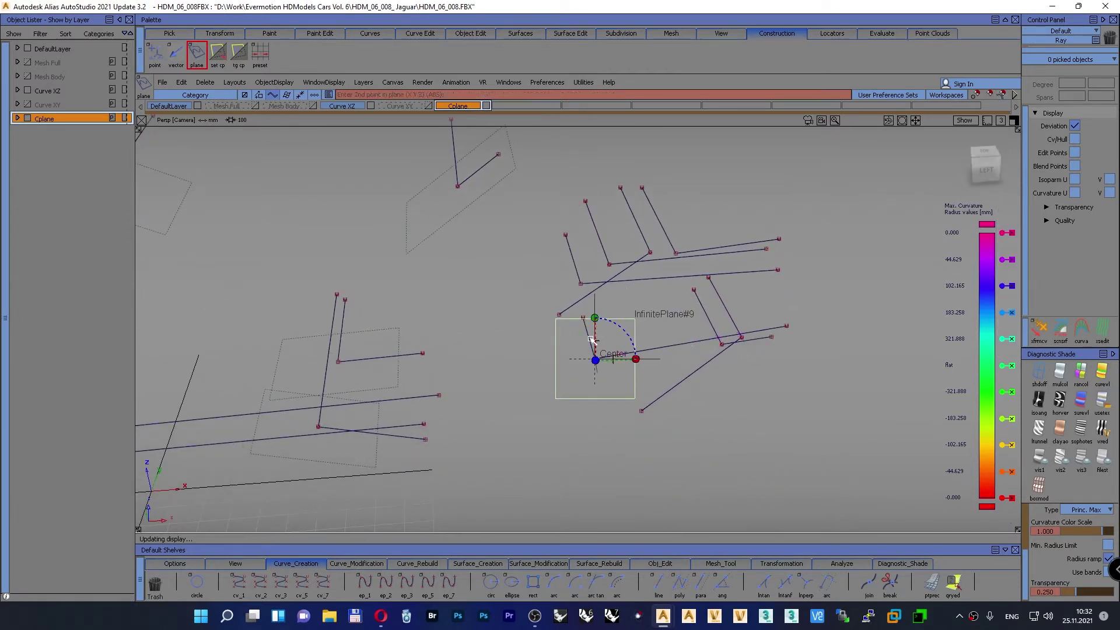
ctrl+alt+drag(588, 333, 570, 292)
ctrl+alt+drag(700, 344, 812, 329)
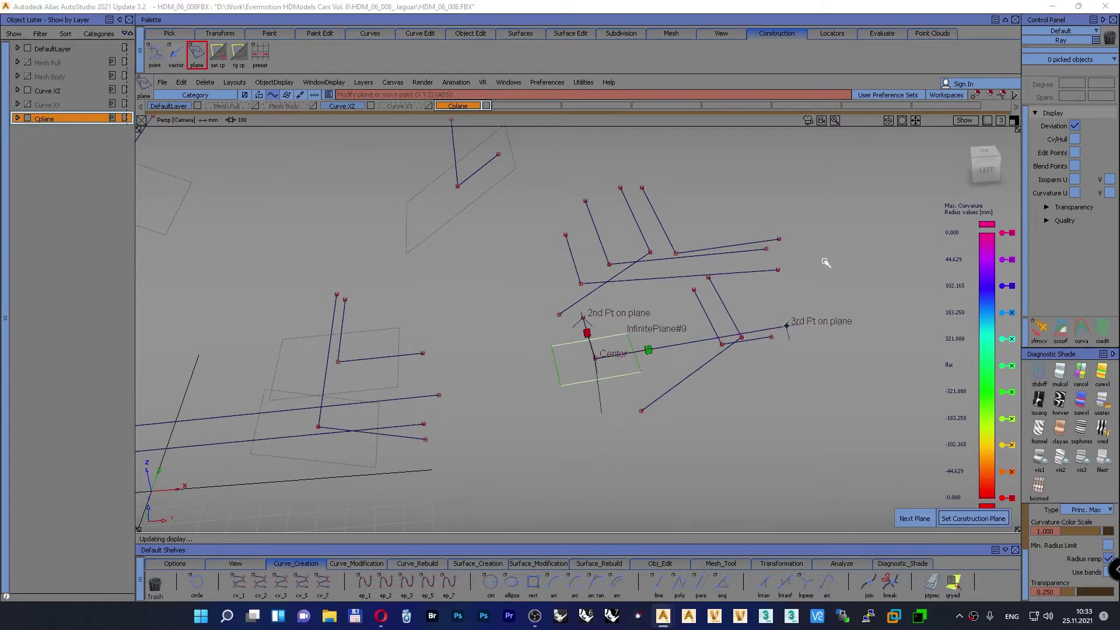
ctrl+shift+drag(823, 261, 823, 234)
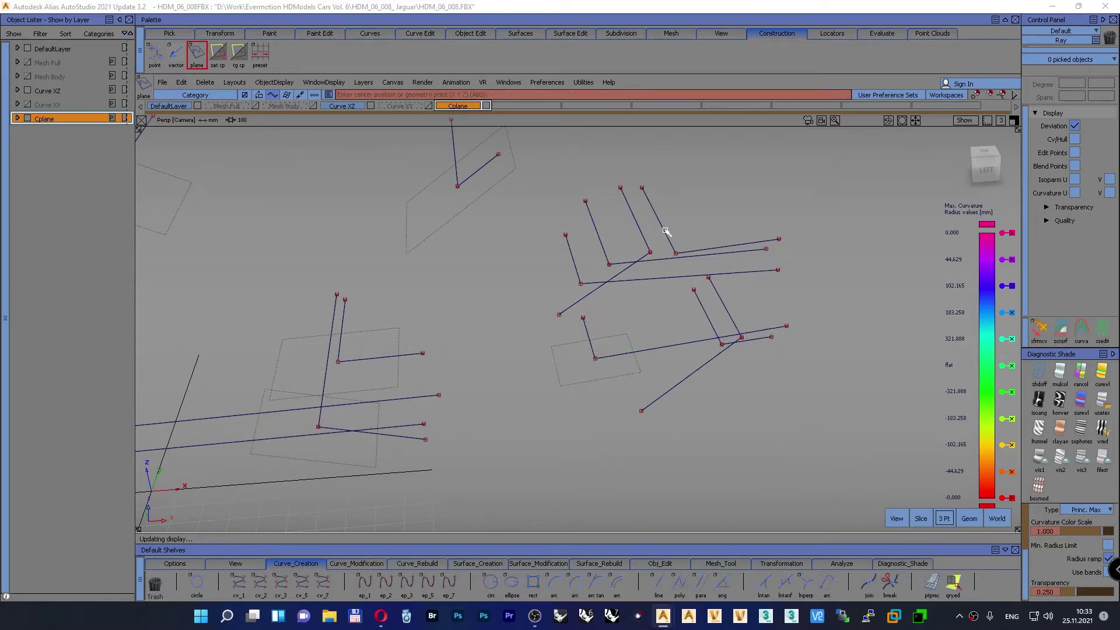
Step: Create a three-point plane on the uppermost short curve of the farther rear group, from its corner and both line ends
click(678, 252)
click(641, 187)
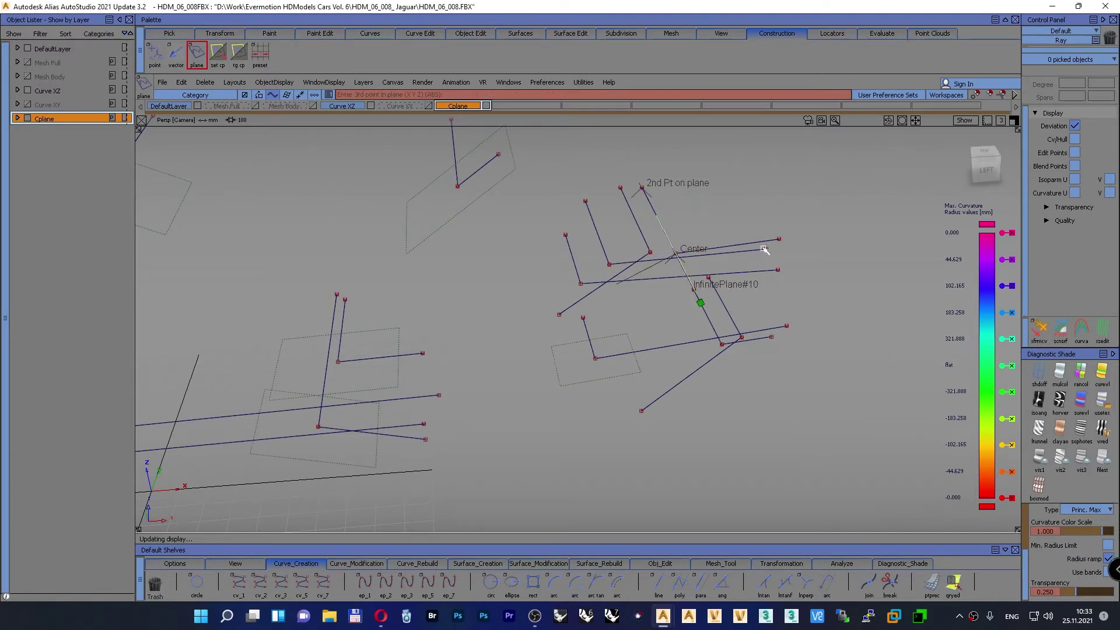
click(779, 238)
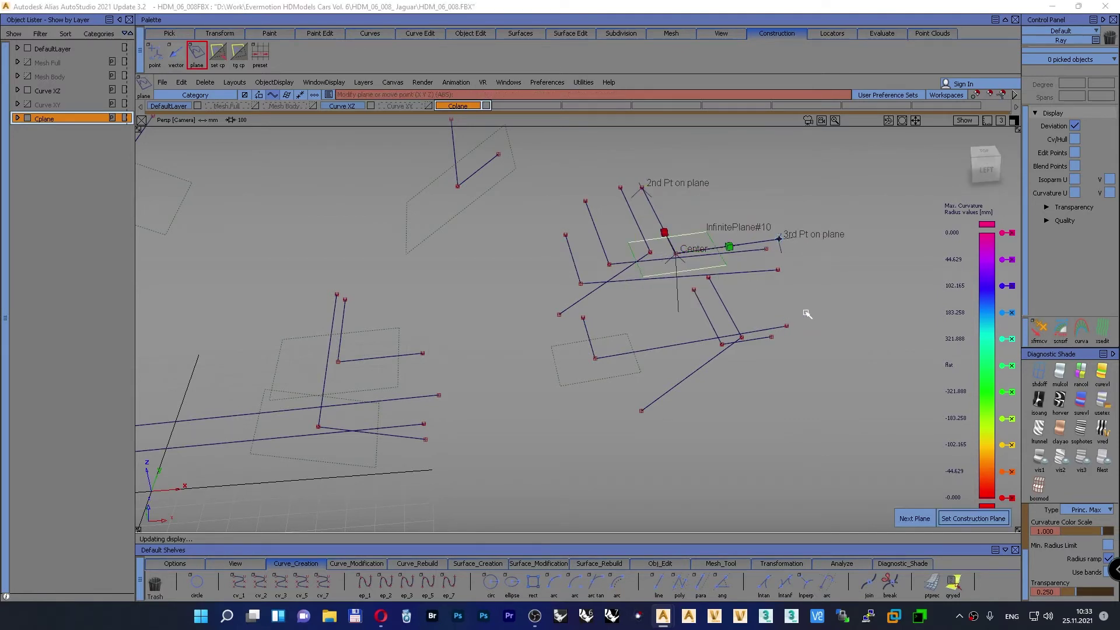
click(916, 519)
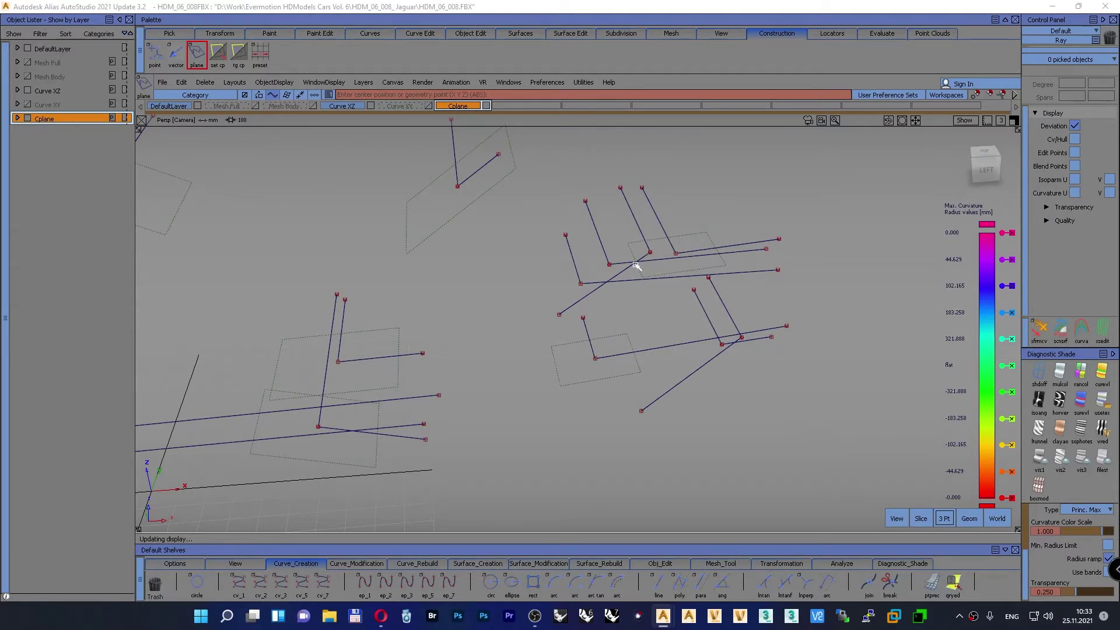
Step: Create a three-point plane on the diagonal curve of the nearer rear group, from its corner, Y-direction line end and far end
alt+shift+drag(675, 305, 645, 352)
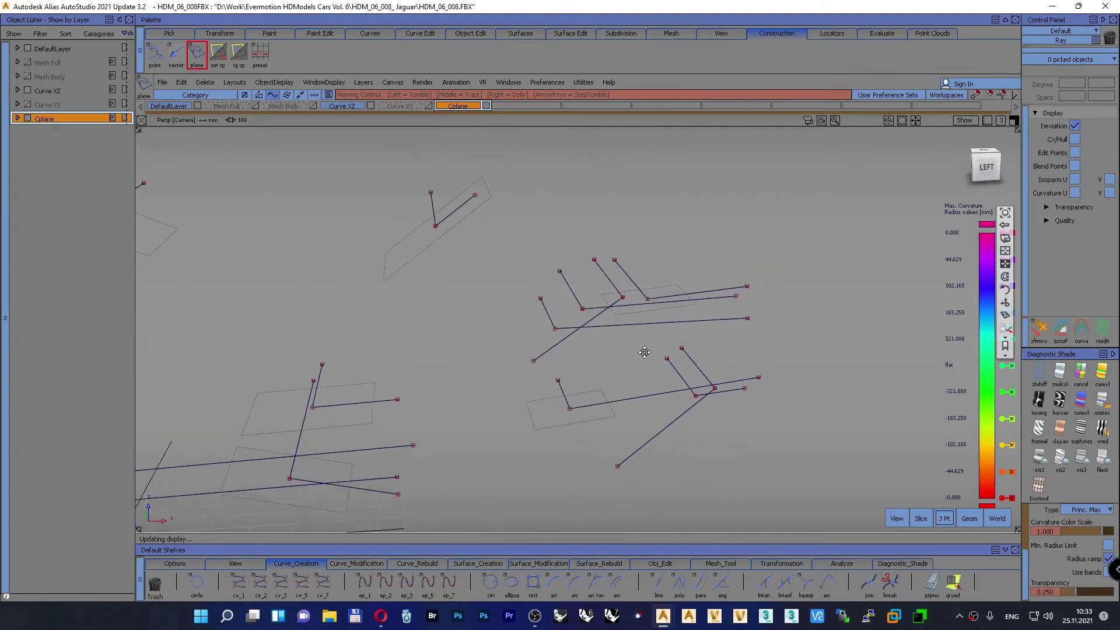
click(714, 389)
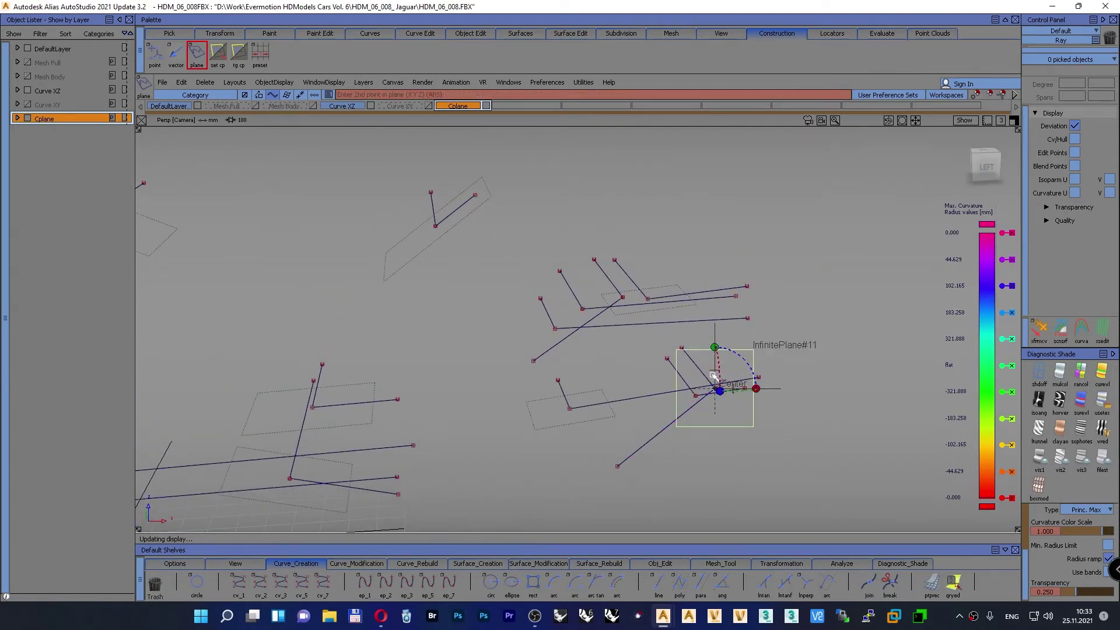
click(681, 348)
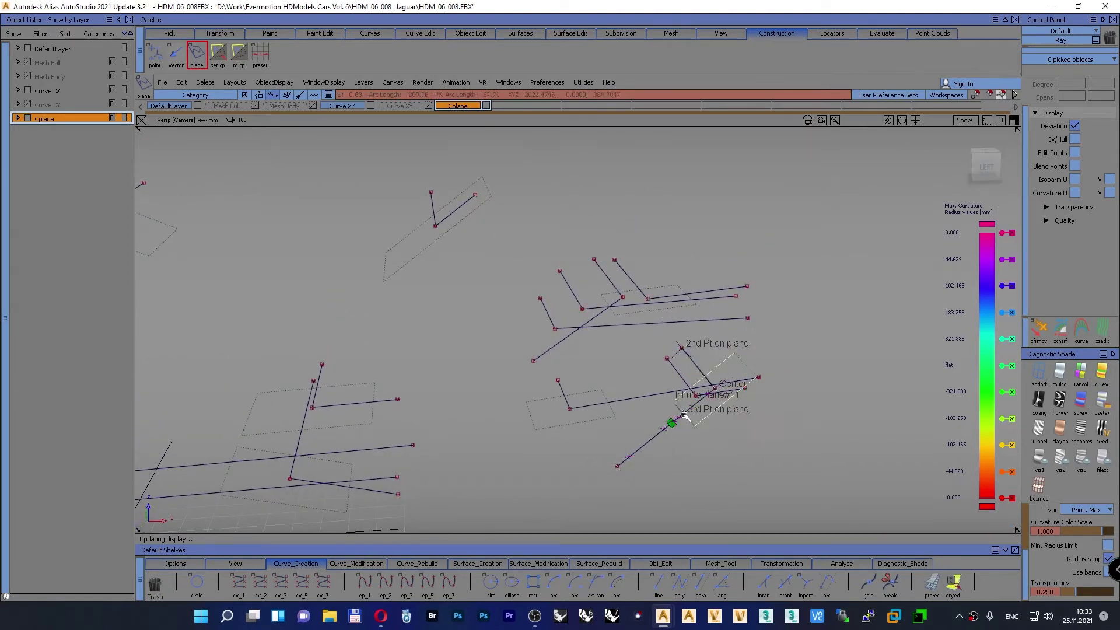
click(617, 466)
ctrl+shift+drag(857, 371, 857, 341)
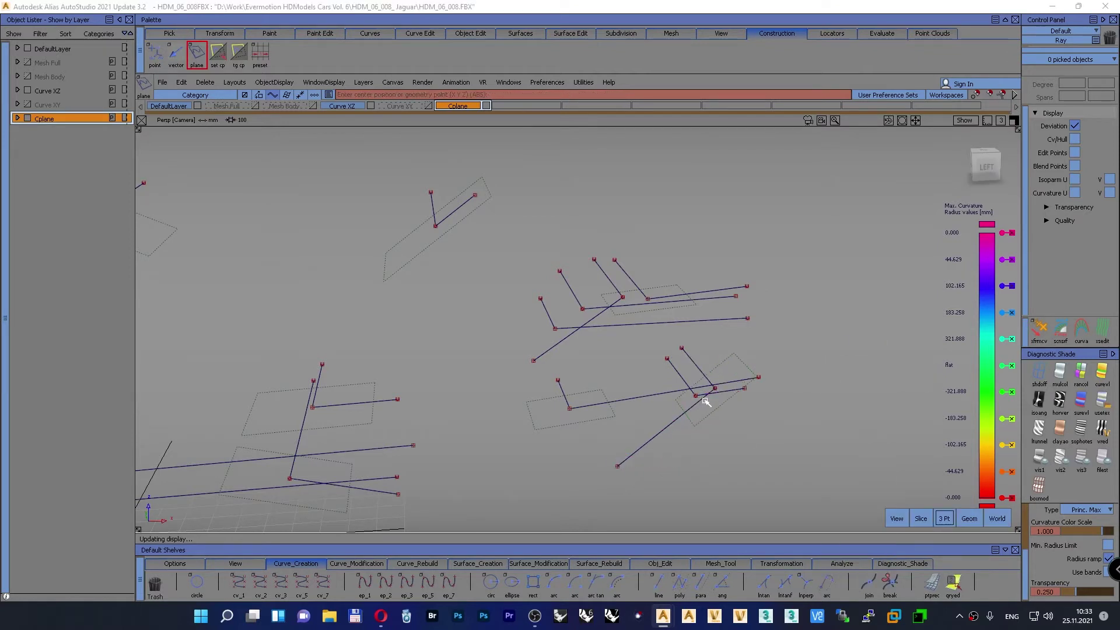
Step: Create a three-point plane on the short curve of the nearer rear group, centred at its corner and passing through both line ends
click(685, 382)
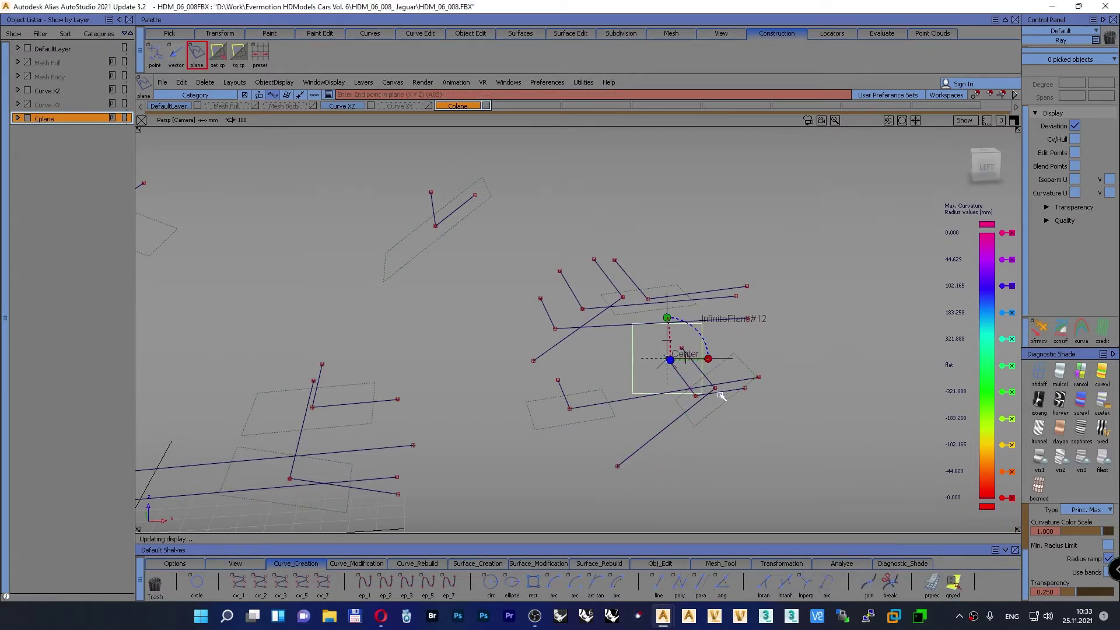
key(Delete)
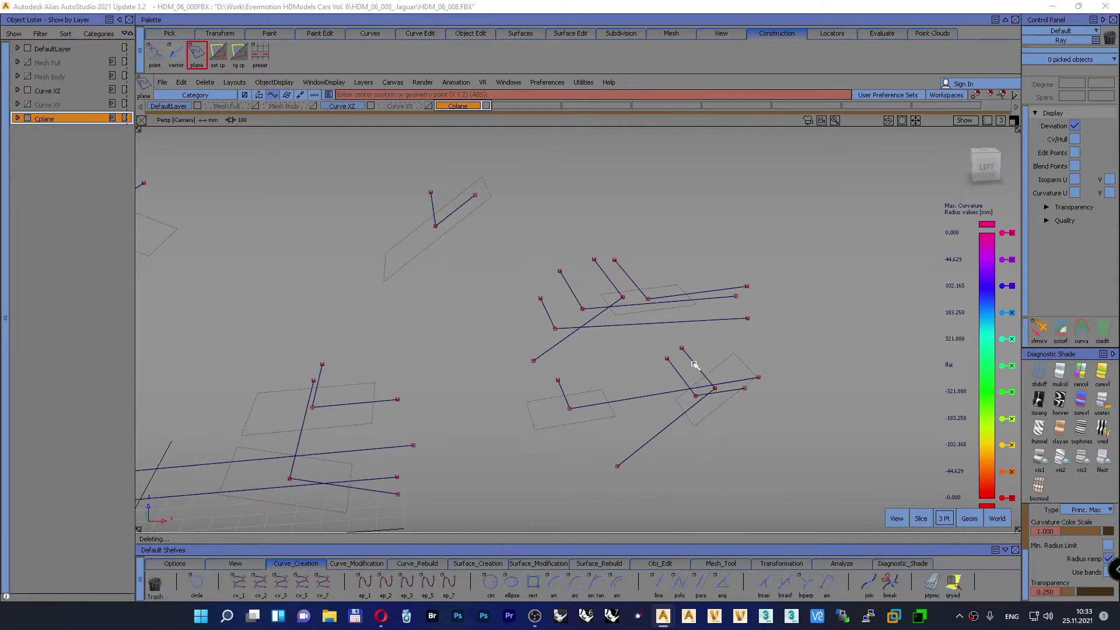
click(700, 398)
click(666, 358)
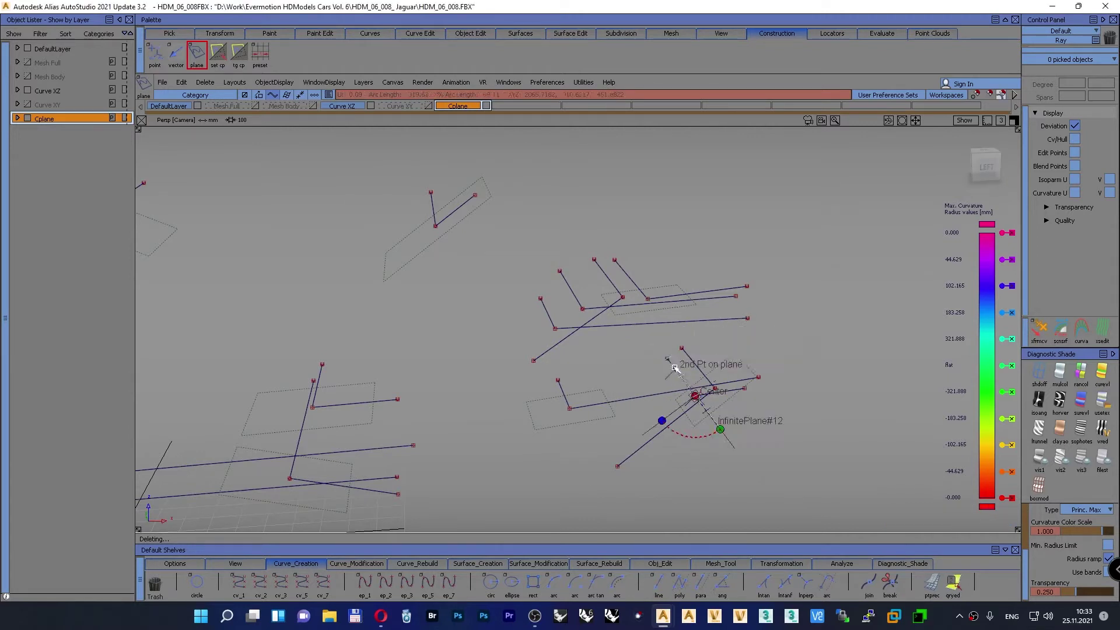
click(744, 388)
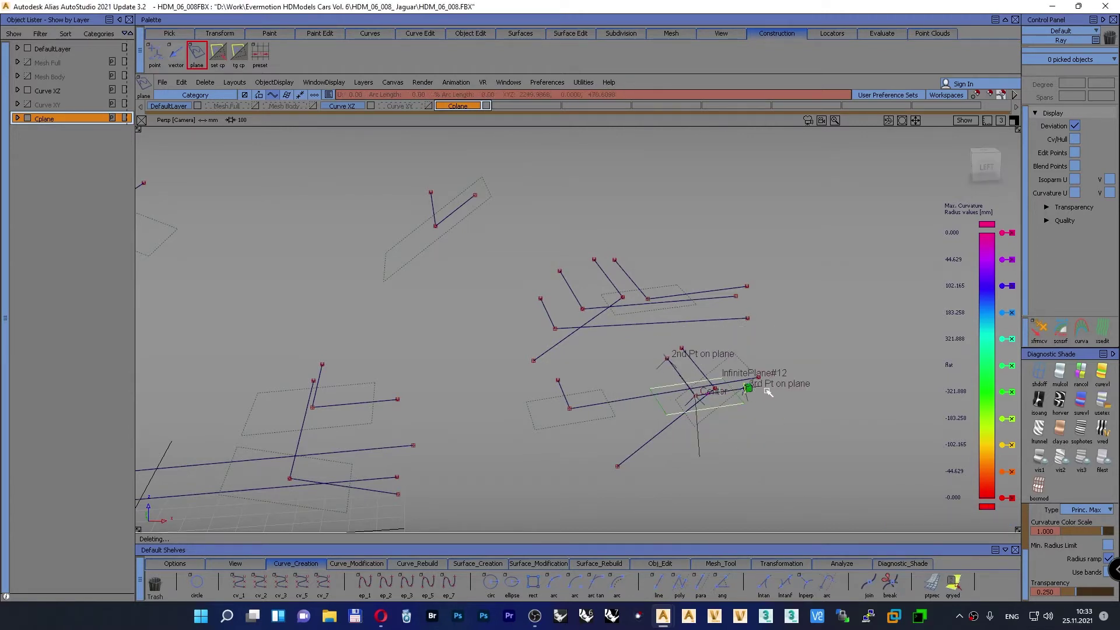
ctrl+shift+drag(842, 336, 845, 305)
Step: Create a three-point plane on the diagonal curve of the farther rear group, from its corner, Y-direction line end and far end
alt+shift+drag(803, 369, 711, 338)
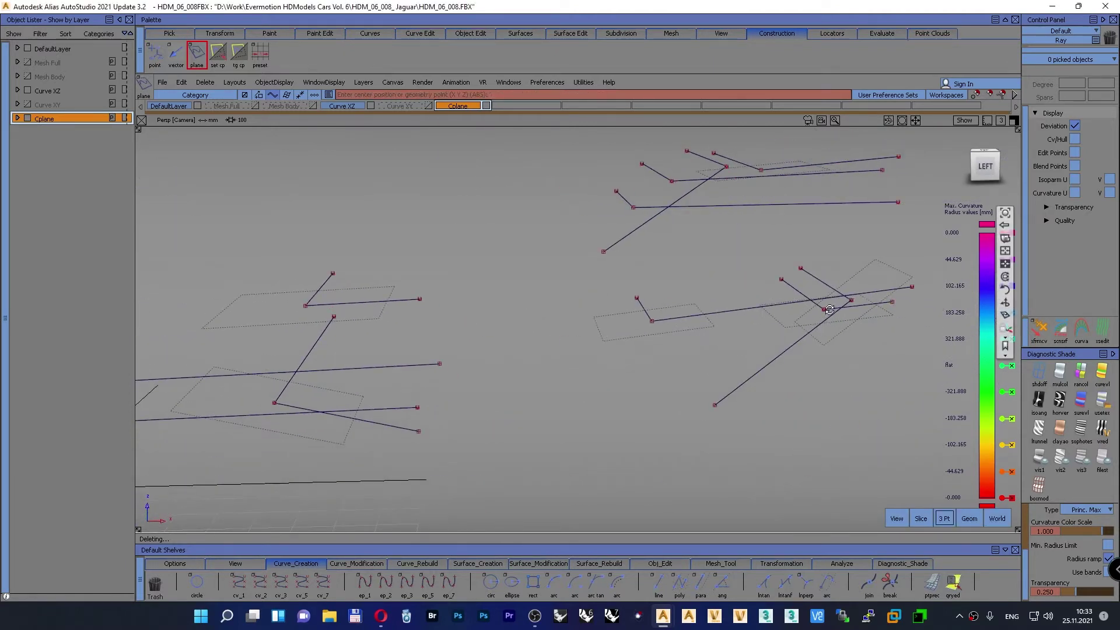
alt+shift+drag(828, 309, 598, 417)
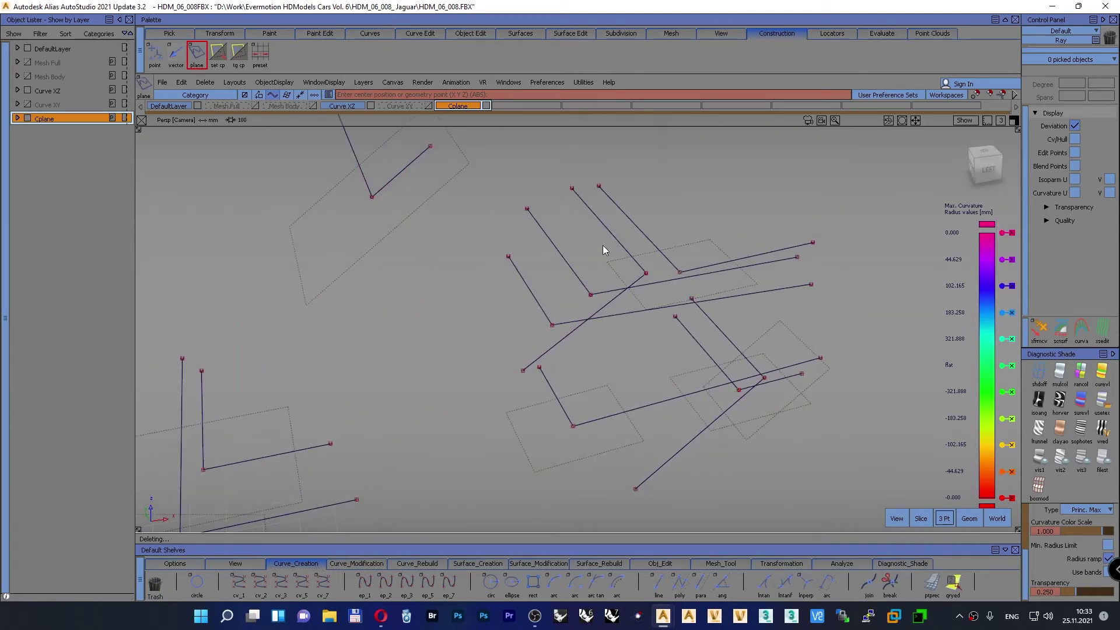
click(646, 272)
click(571, 188)
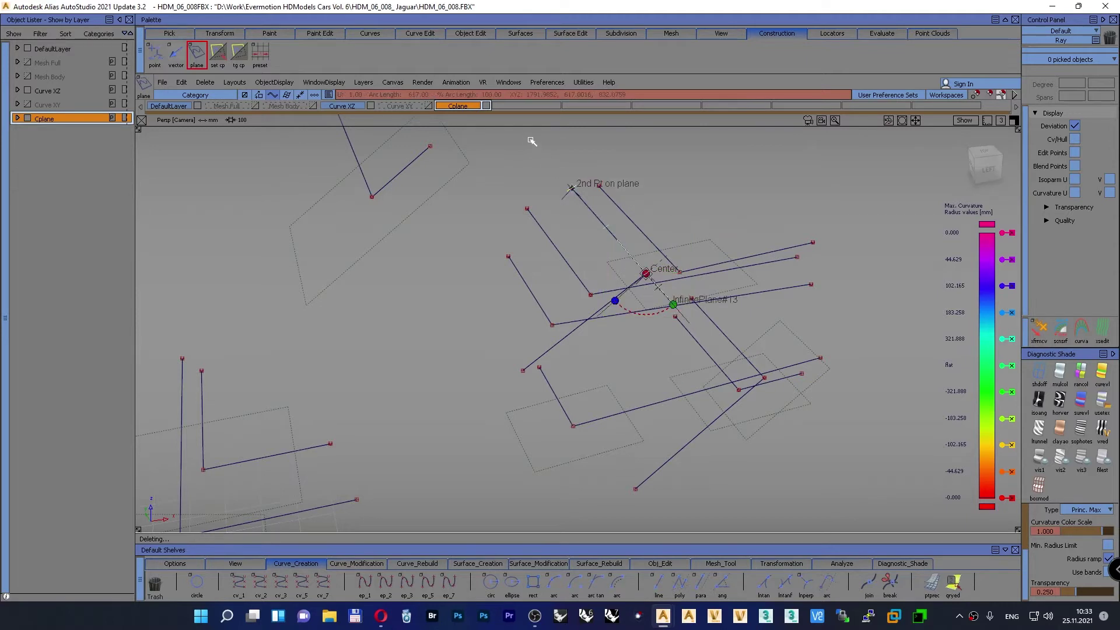
drag(559, 345, 523, 370)
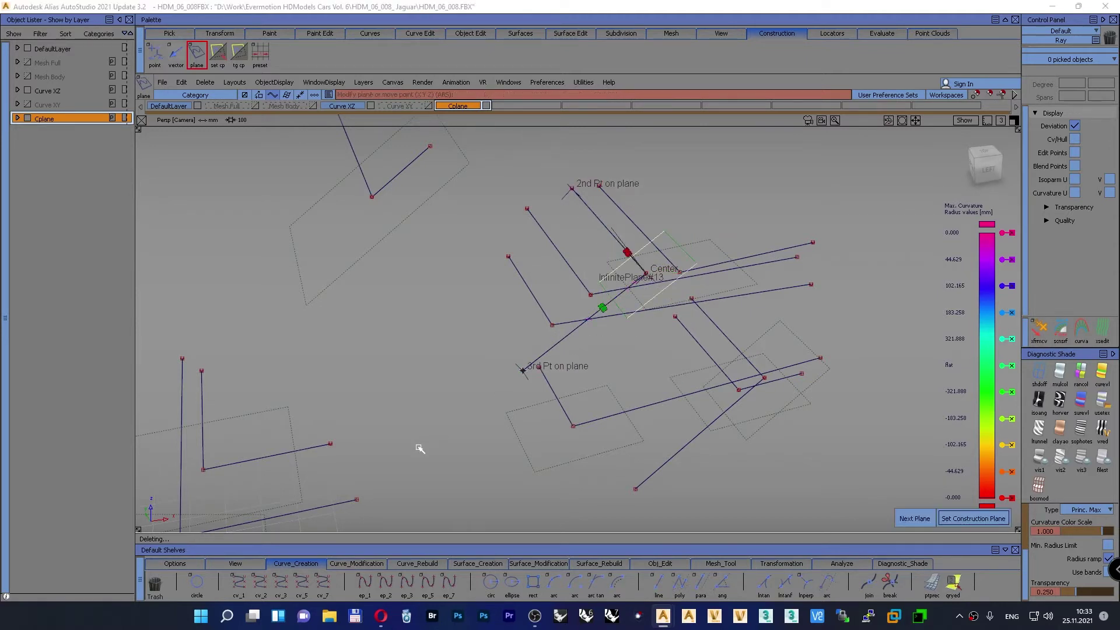
click(911, 517)
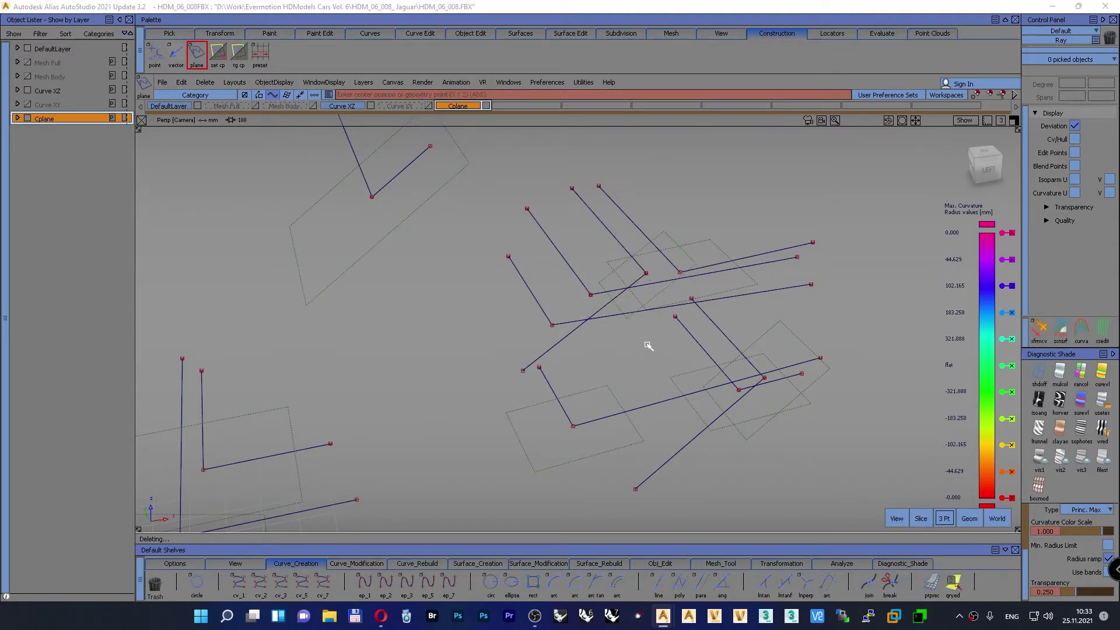
Step: Create a three-point plane on the middle lengthwise curve of the farther rear group and switch back from it to the world construction plane
click(566, 265)
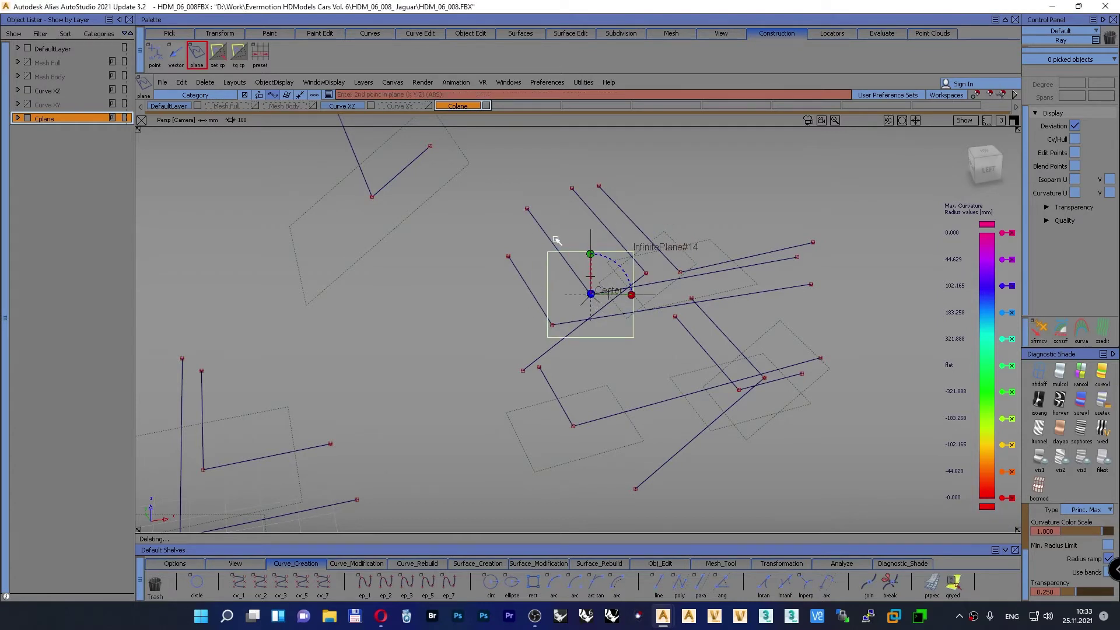
click(526, 208)
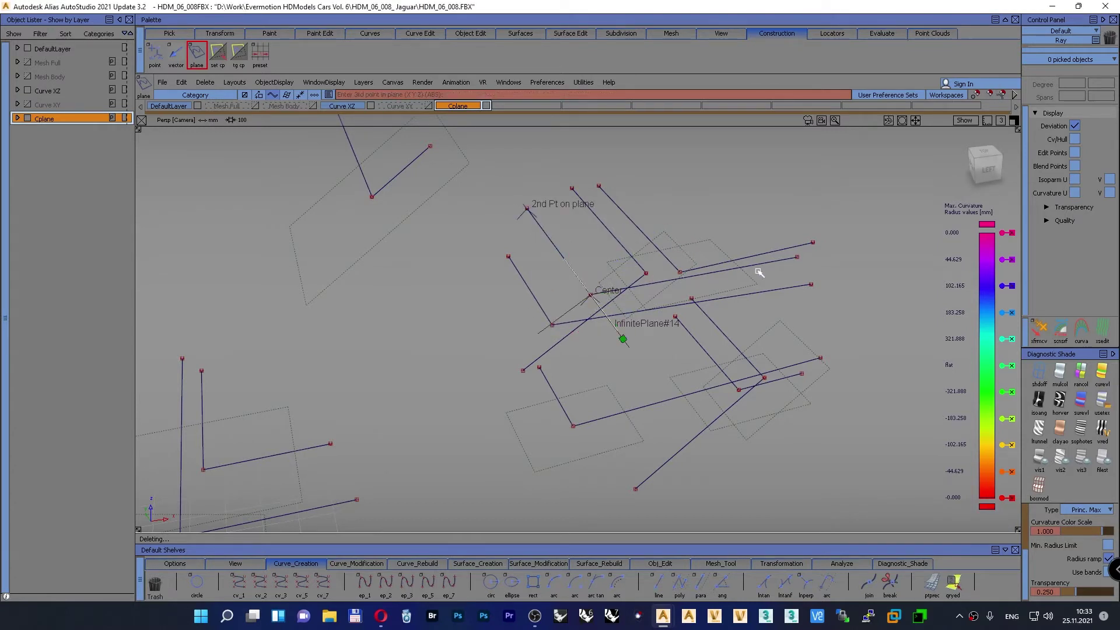
click(796, 257)
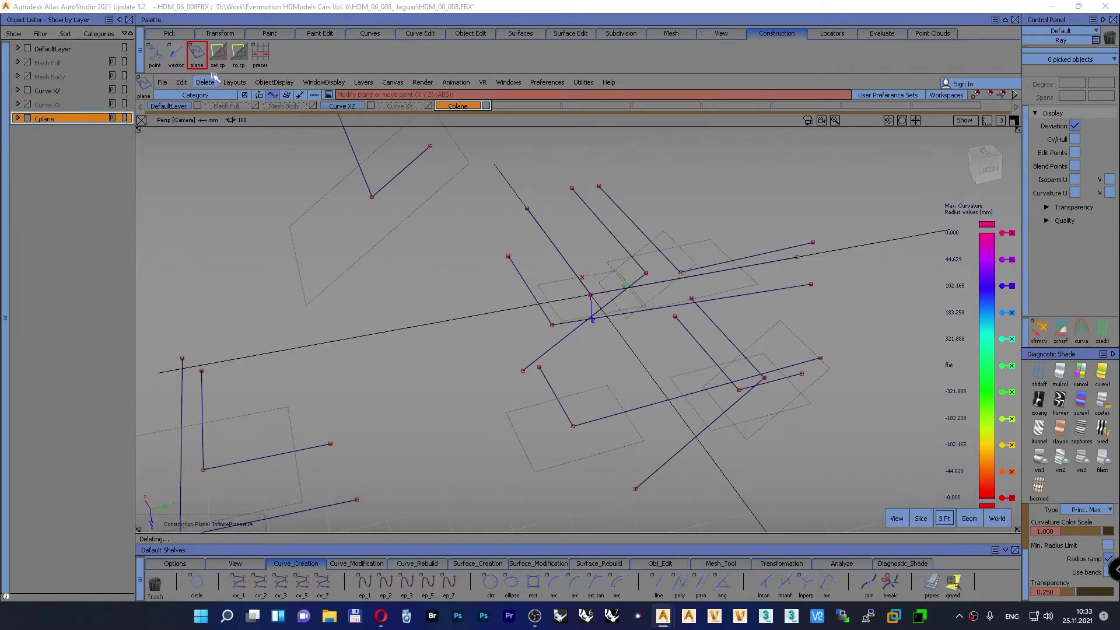
click(238, 57)
ctrl+shift+drag(785, 243, 778, 215)
Step: Create a three-point plane on the lowest long curve of the farther rear group, from its corner, Y-direction line end and rear end
drag(528, 281, 544, 321)
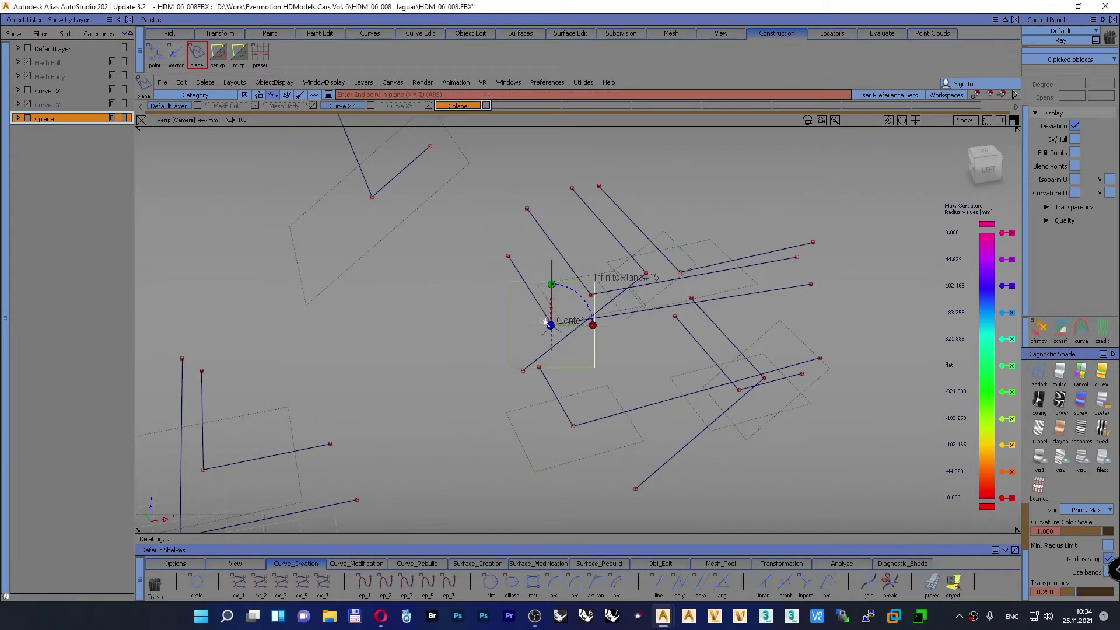
click(518, 273)
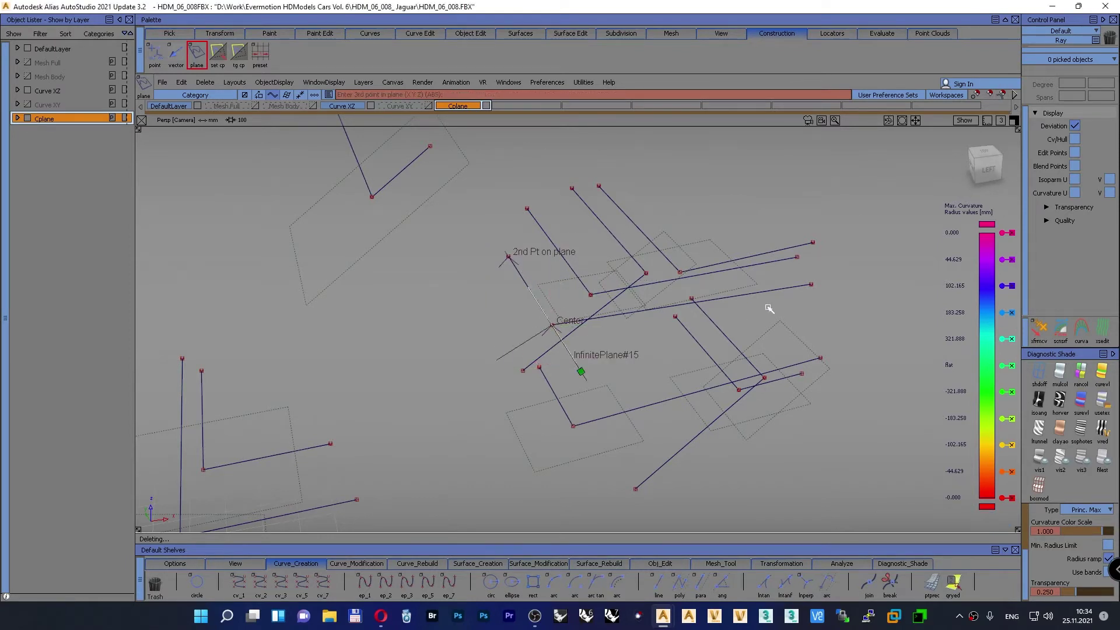
click(810, 285)
right_drag(866, 227, 867, 204)
ctrl+shift+drag(868, 204, 867, 201)
alt+shift+drag(675, 300, 705, 272)
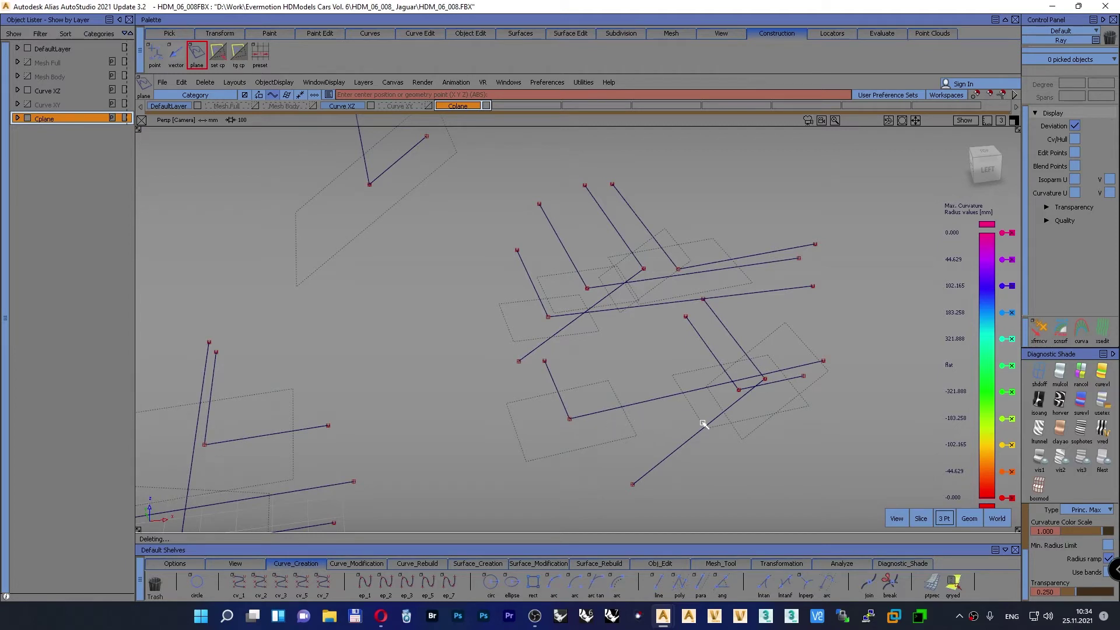
Step: Check the finished planes by hiding and showing the Cplane layer, and rename the layer as CplaneXZ
alt+shift+drag(520, 345, 629, 298)
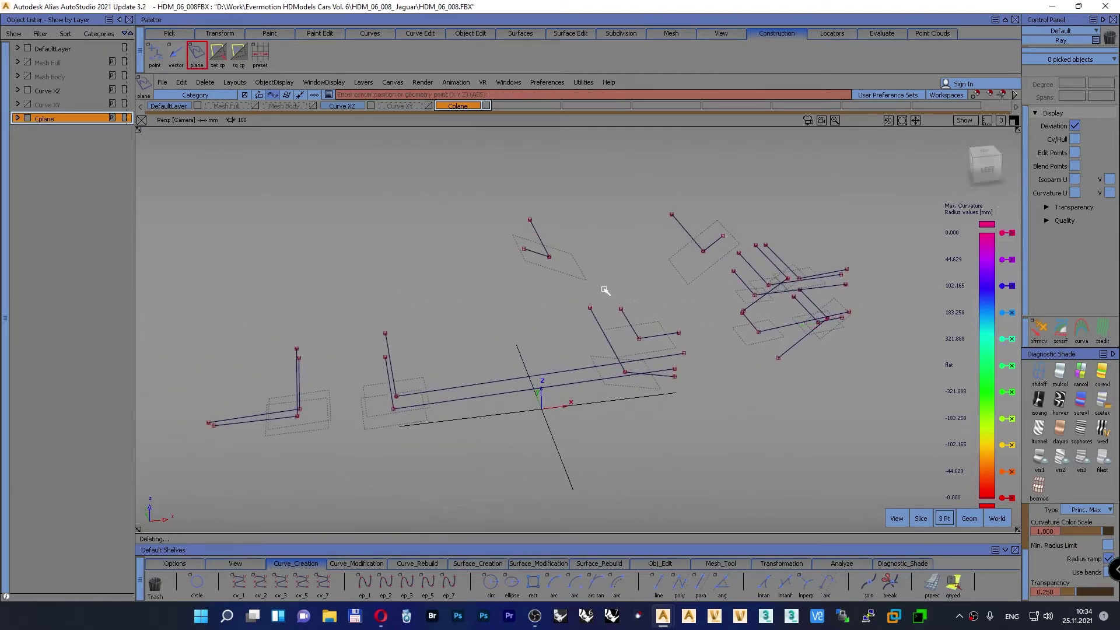
click(27, 118)
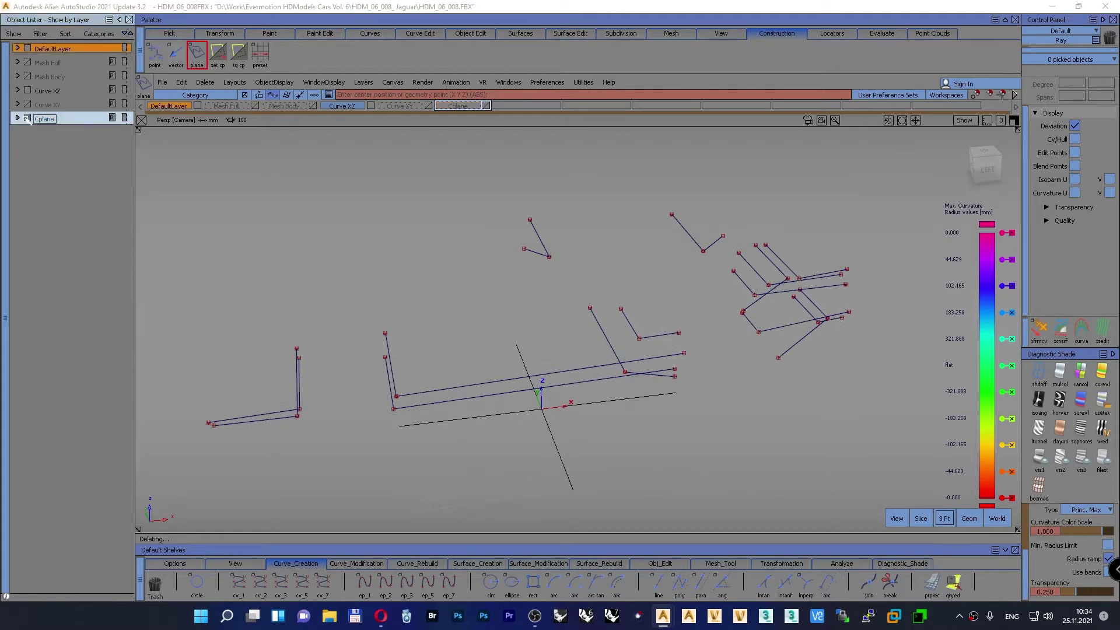
click(27, 119)
click(27, 118)
click(27, 119)
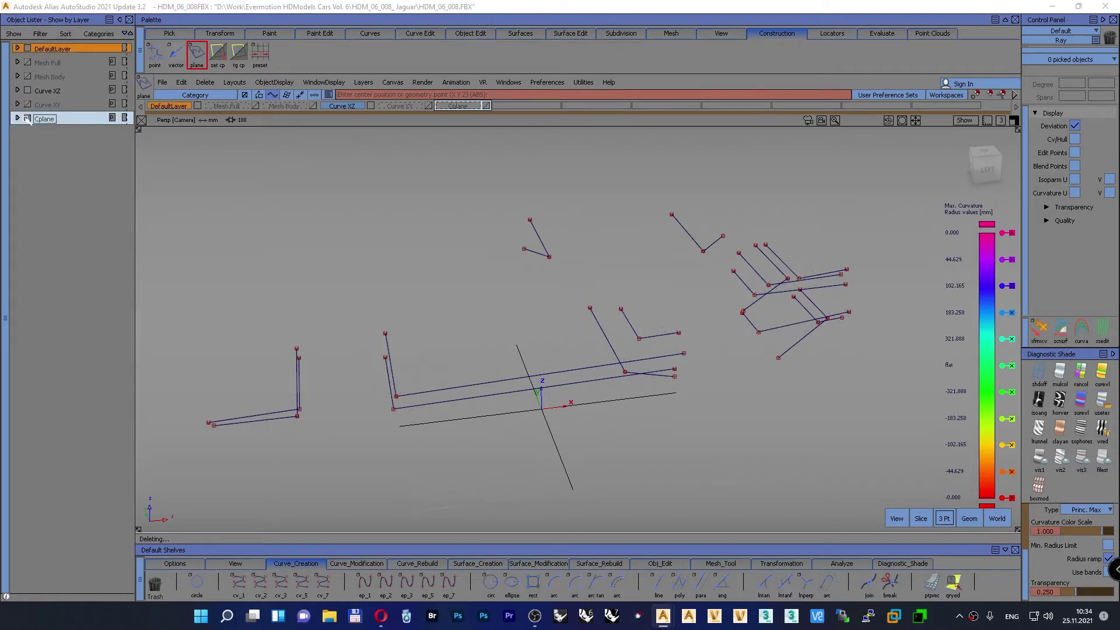
click(51, 119)
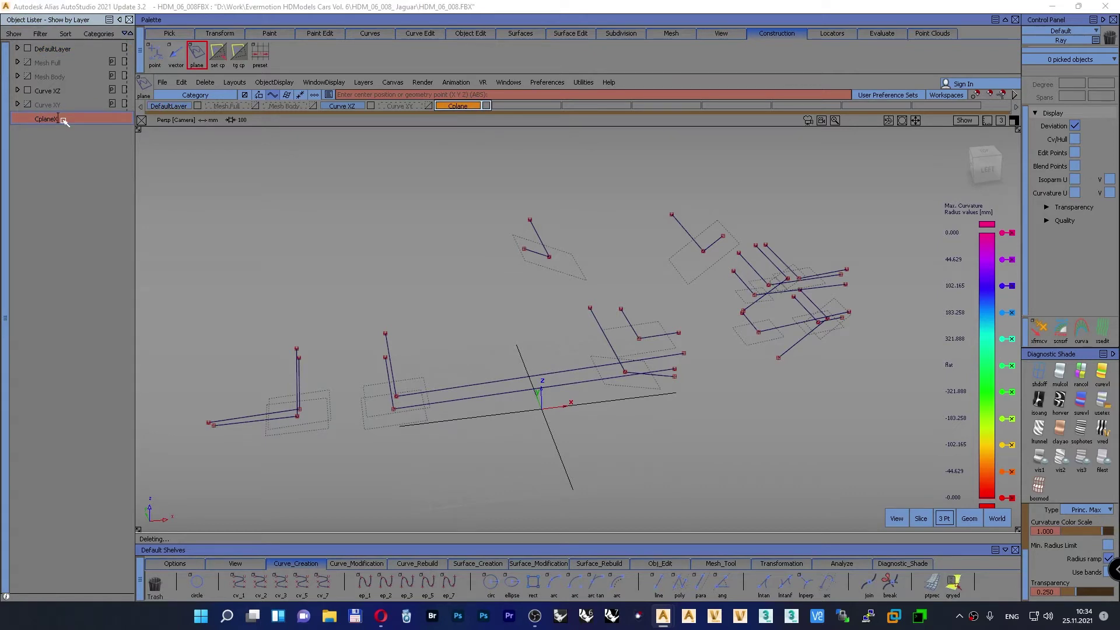
key(Return)
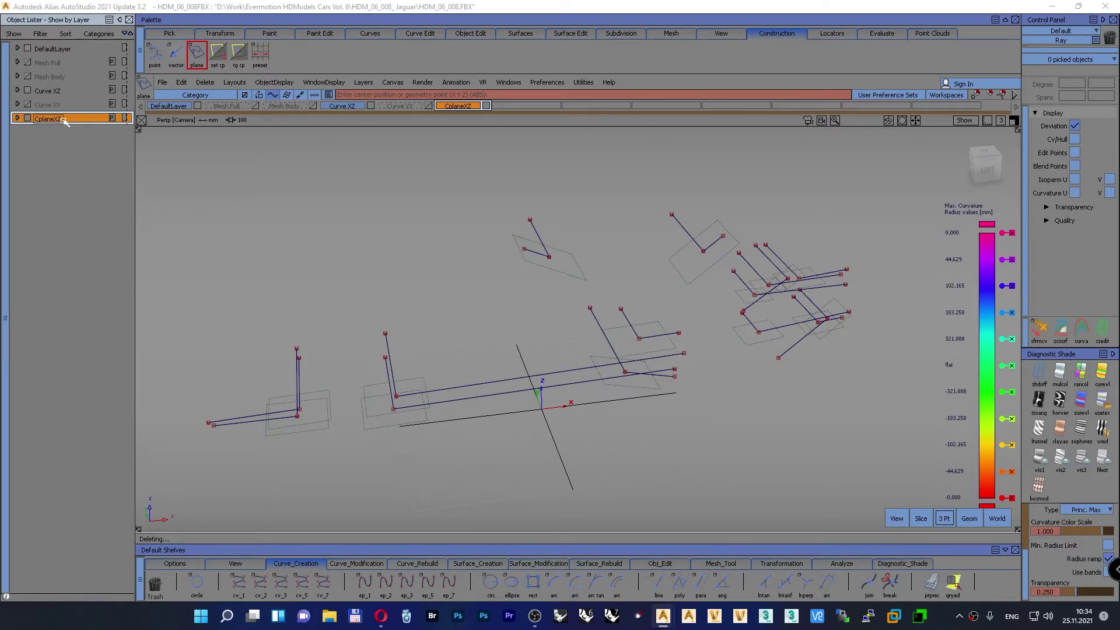
Step: Show the Mesh Body layer with the grid and the curvature shading turned off
click(313, 106)
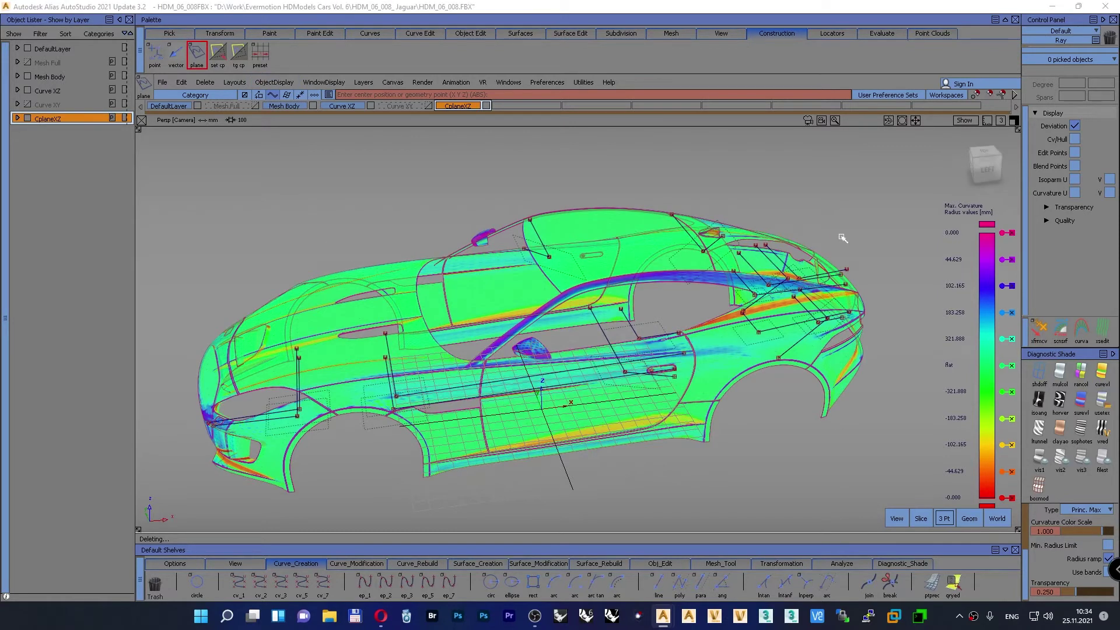
click(963, 120)
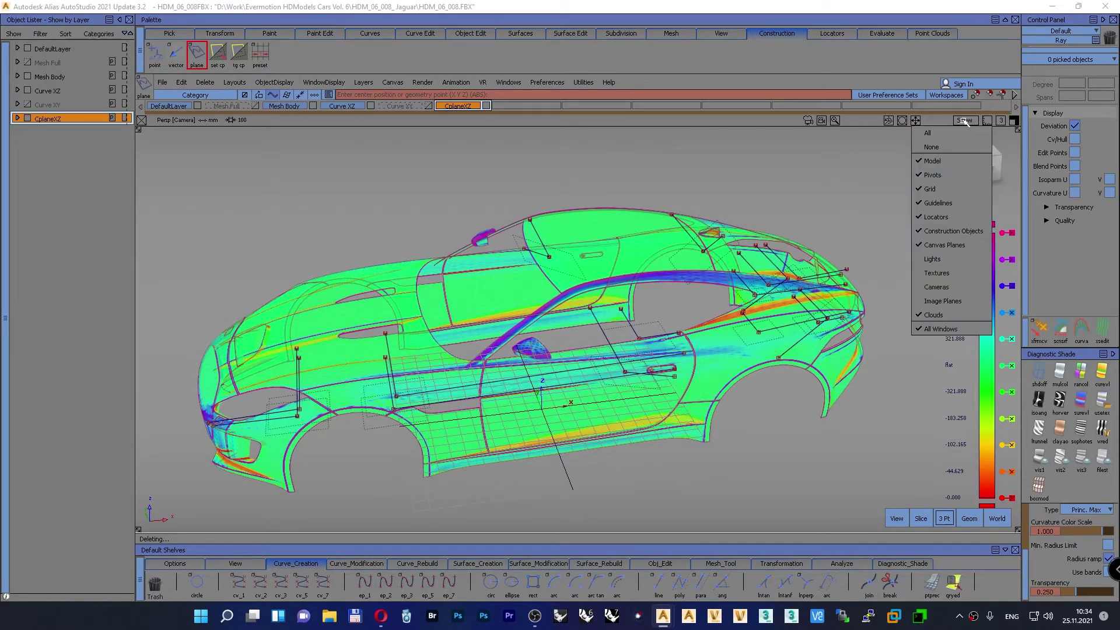
click(929, 190)
click(1038, 374)
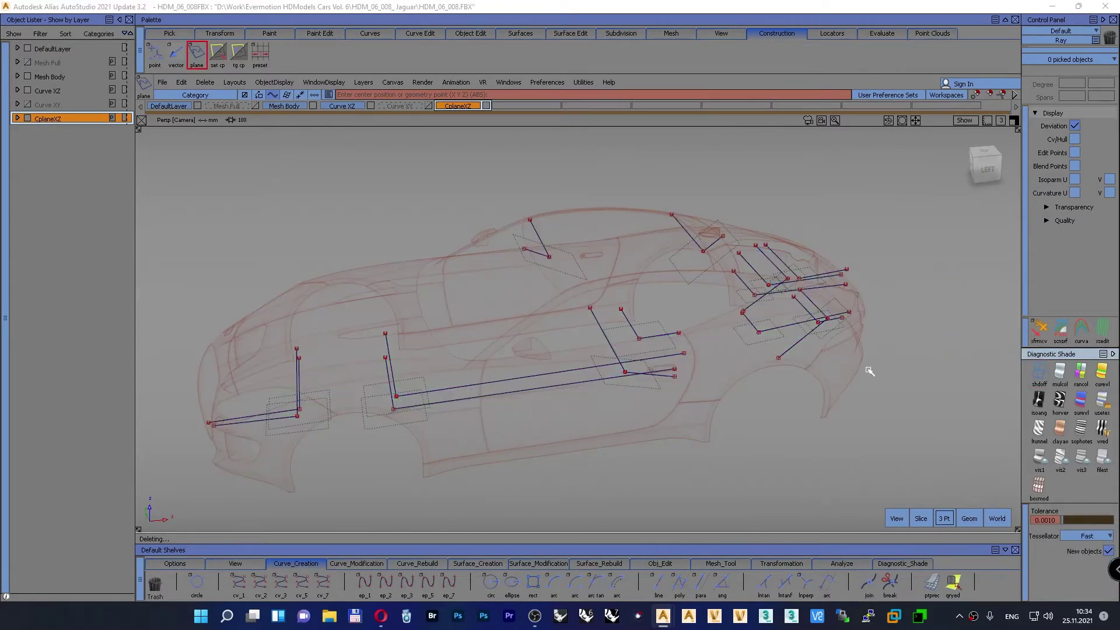
Step: Set the Mesh Body layer's state to Inactive
mouse_move(619, 345)
alt+shift+mouse_down()
mouse_move(619, 310)
mouse_move(607, 350)
alt+shift+mouse_up()
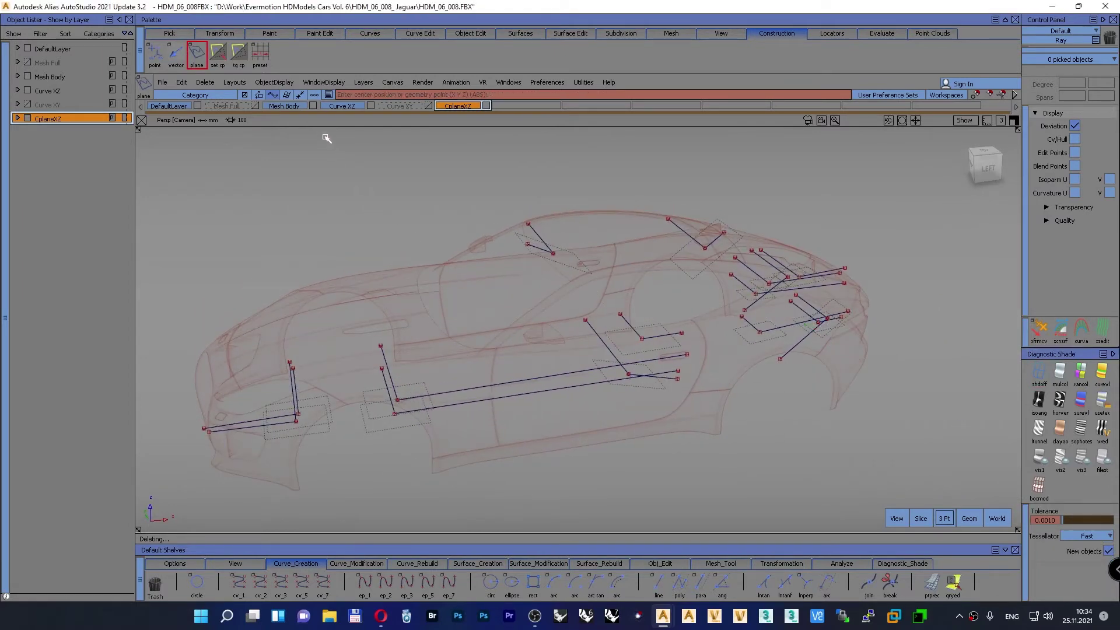
right_click(301, 108)
mouse_move(297, 173)
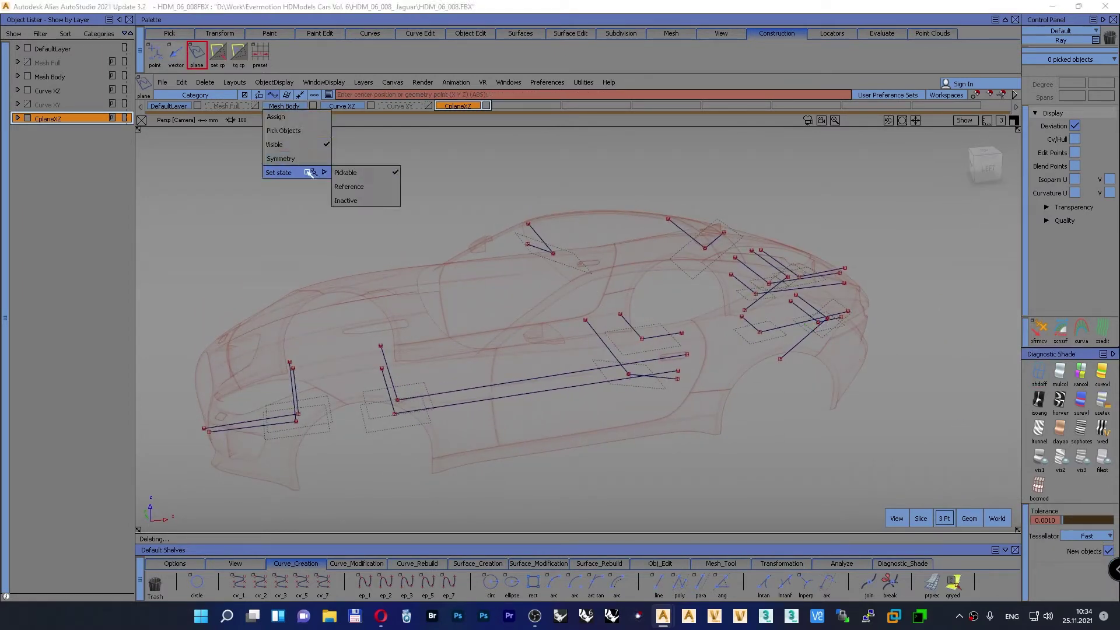
click(348, 200)
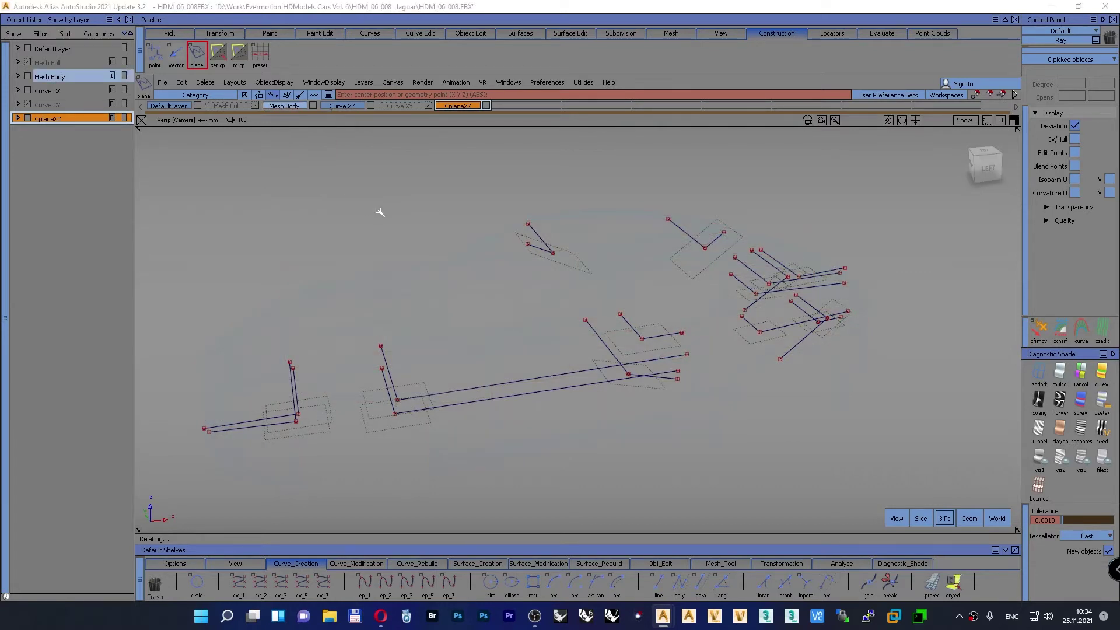
Step: Set the display transparency of meshes to 0.500
click(1062, 208)
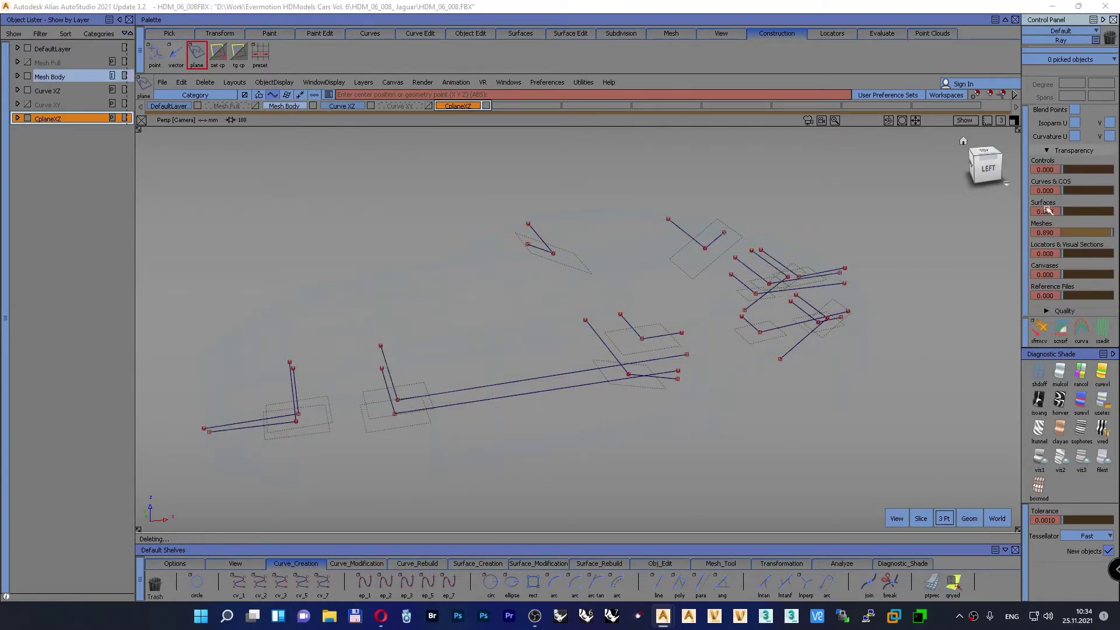
drag(1107, 234, 1090, 234)
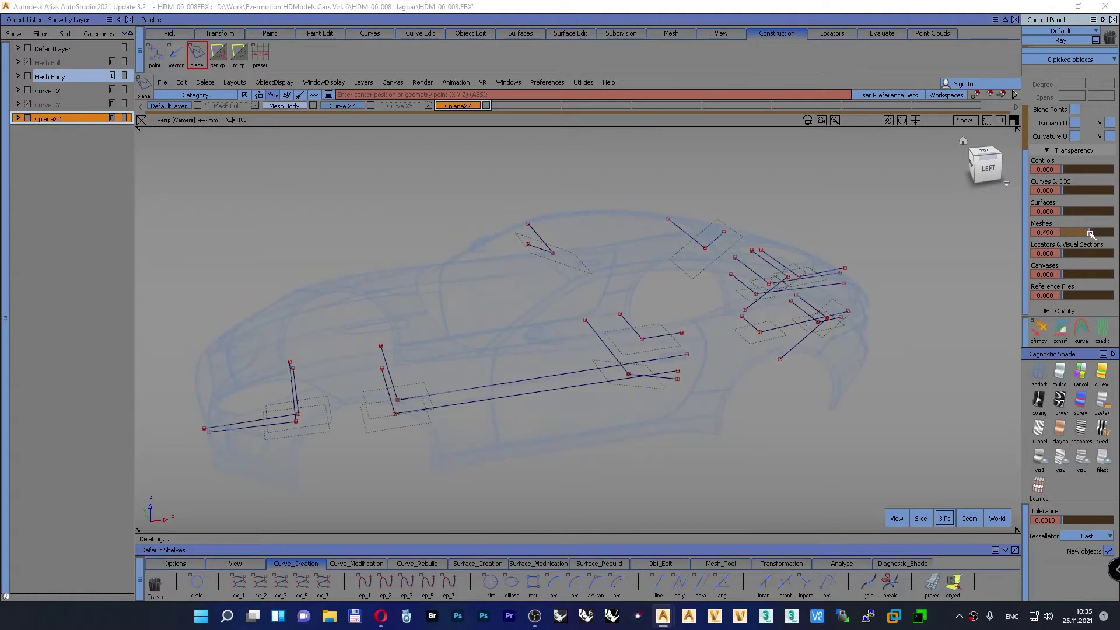
click(1054, 232)
Step: Set the windshield reference plane as the active construction plane and show the grid
alt+shift+drag(670, 309, 626, 368)
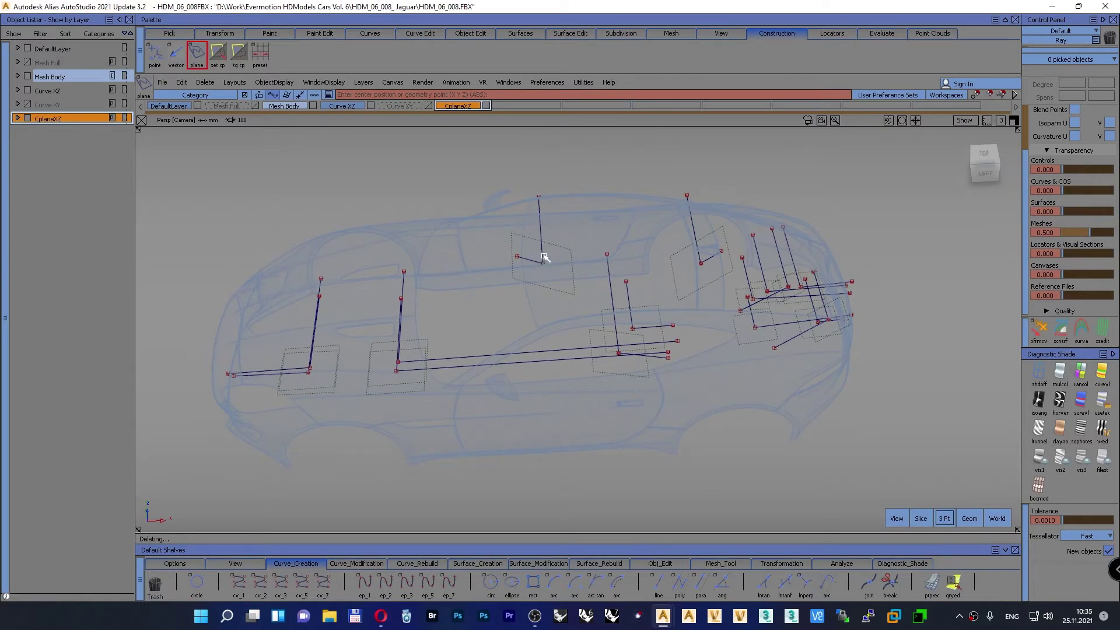
ctrl+shift+drag(275, 173, 275, 148)
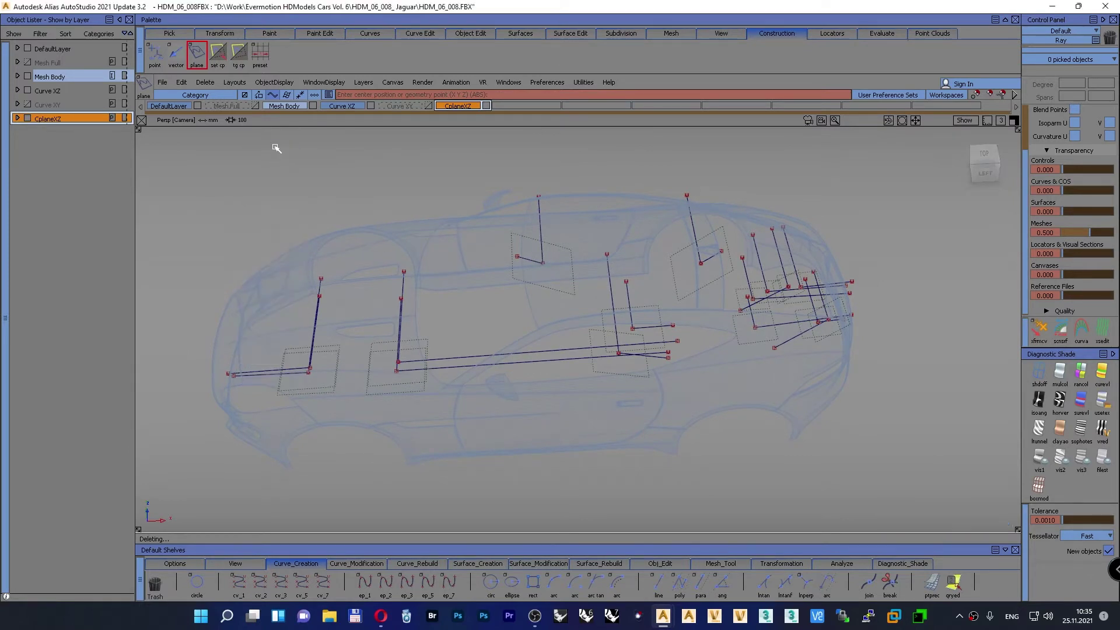
click(220, 54)
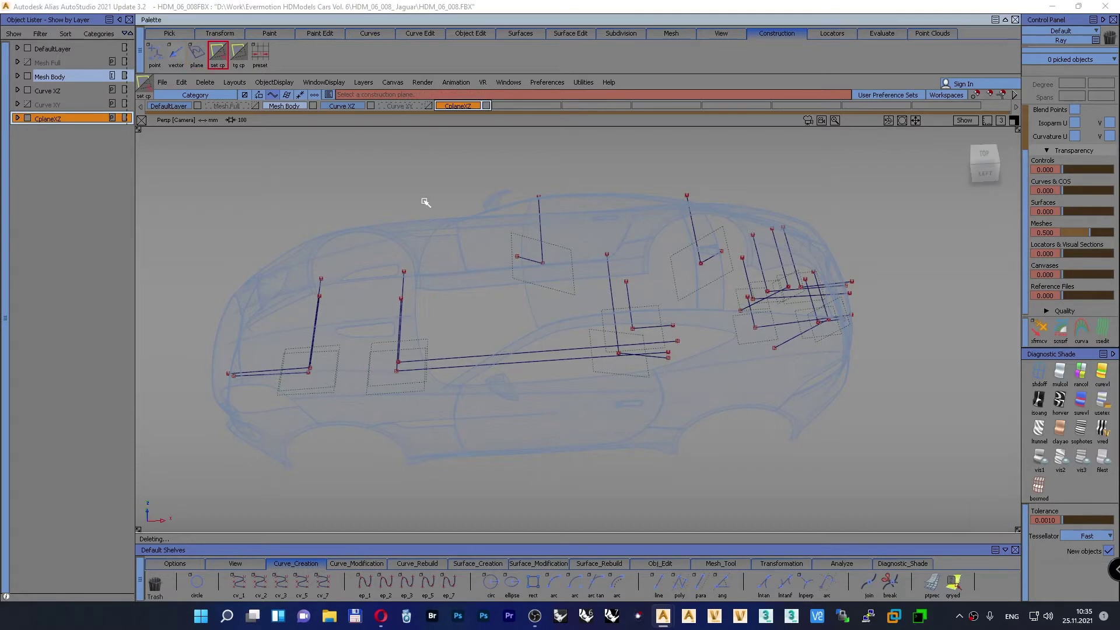
click(531, 239)
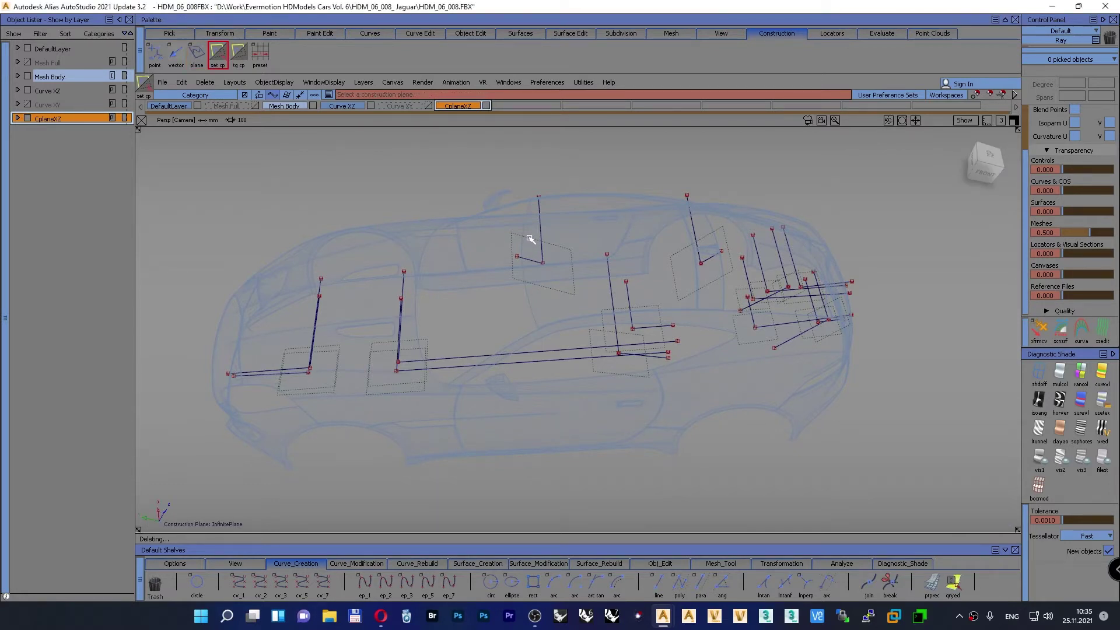
click(964, 120)
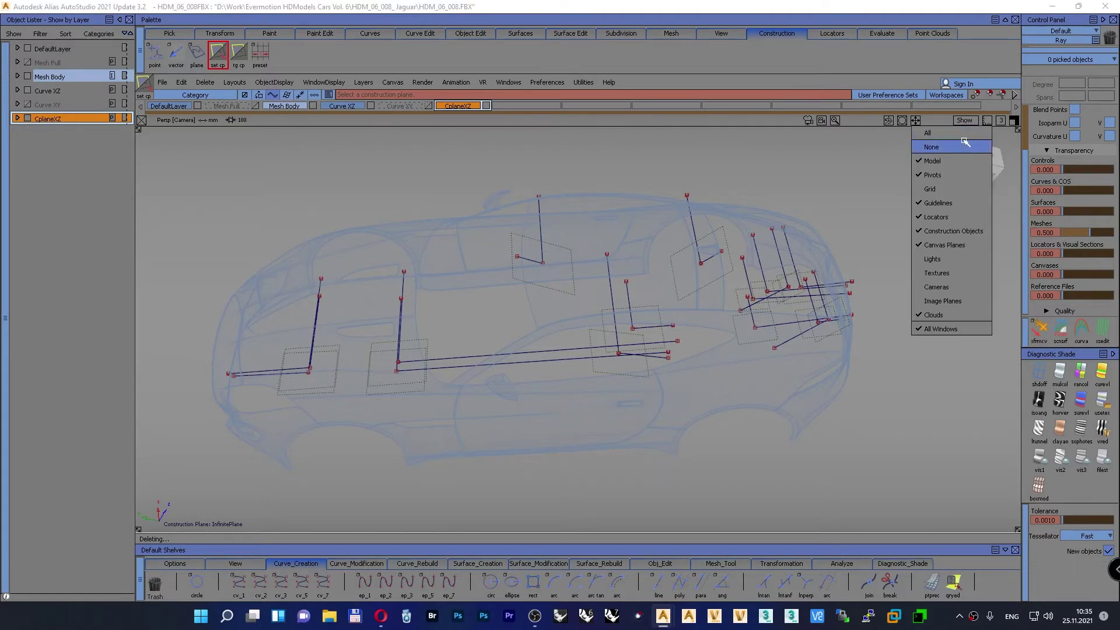
click(958, 181)
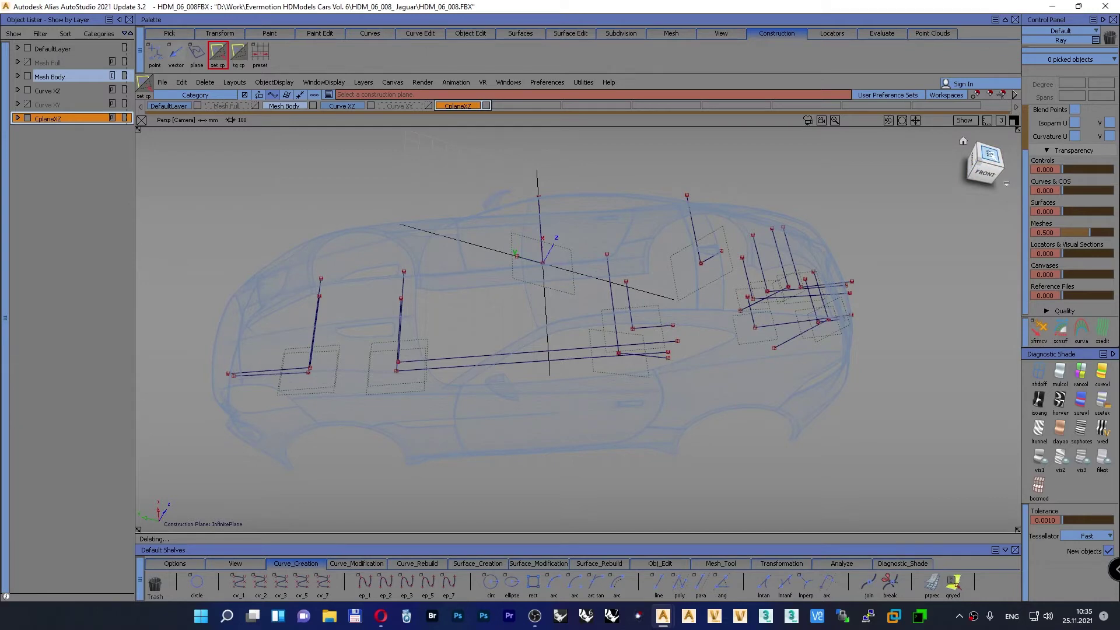
Step: Place a plane surface primitive at the origin of the windshield construction plane, looking straight down on it
click(989, 156)
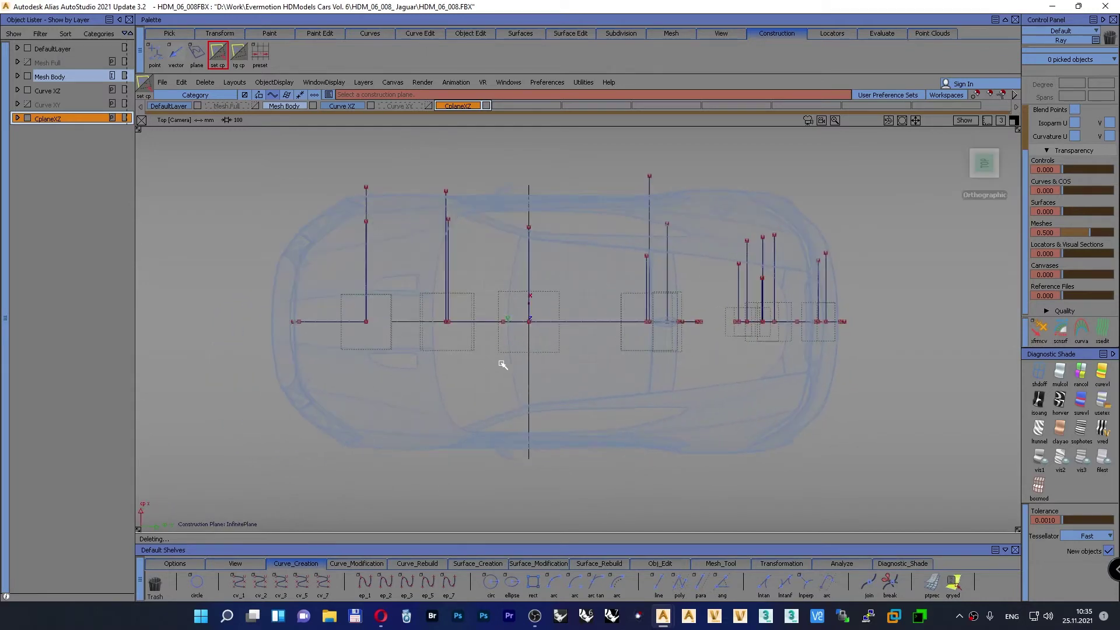
alt+shift+right_drag(503, 365, 519, 325)
alt+shift+middle_drag(438, 336, 569, 343)
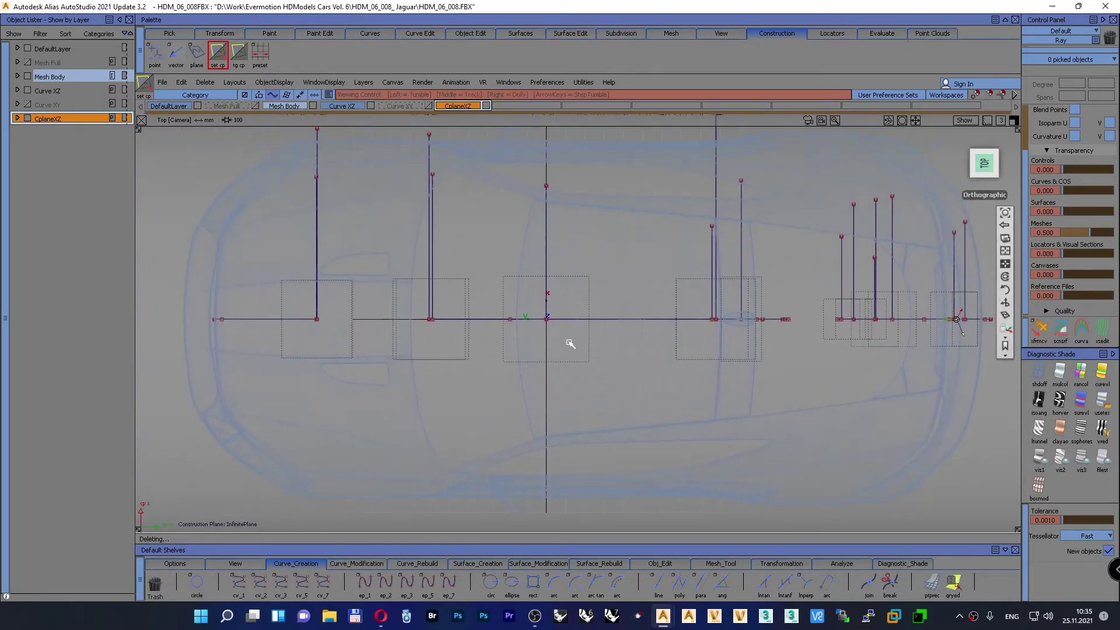
alt+shift+right_drag(570, 344, 503, 257)
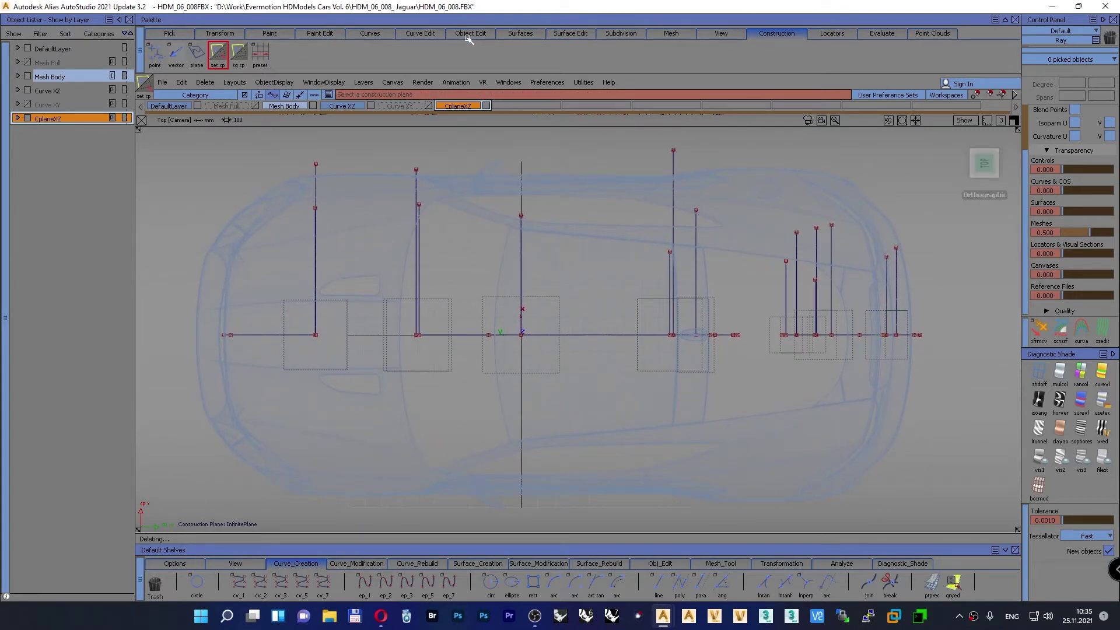
click(505, 34)
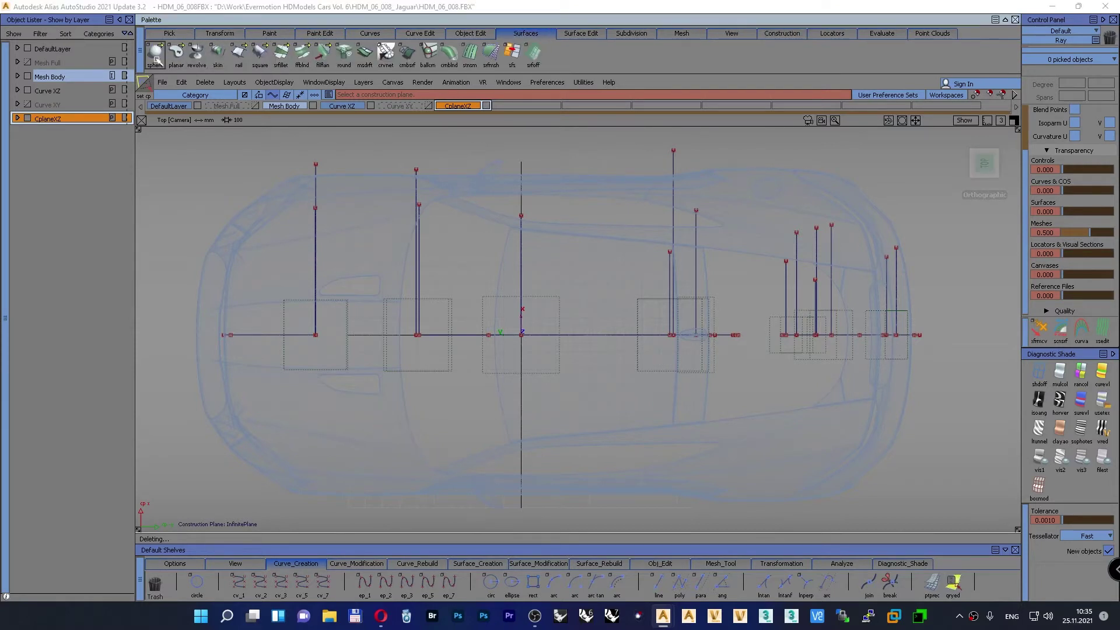
click(475, 563)
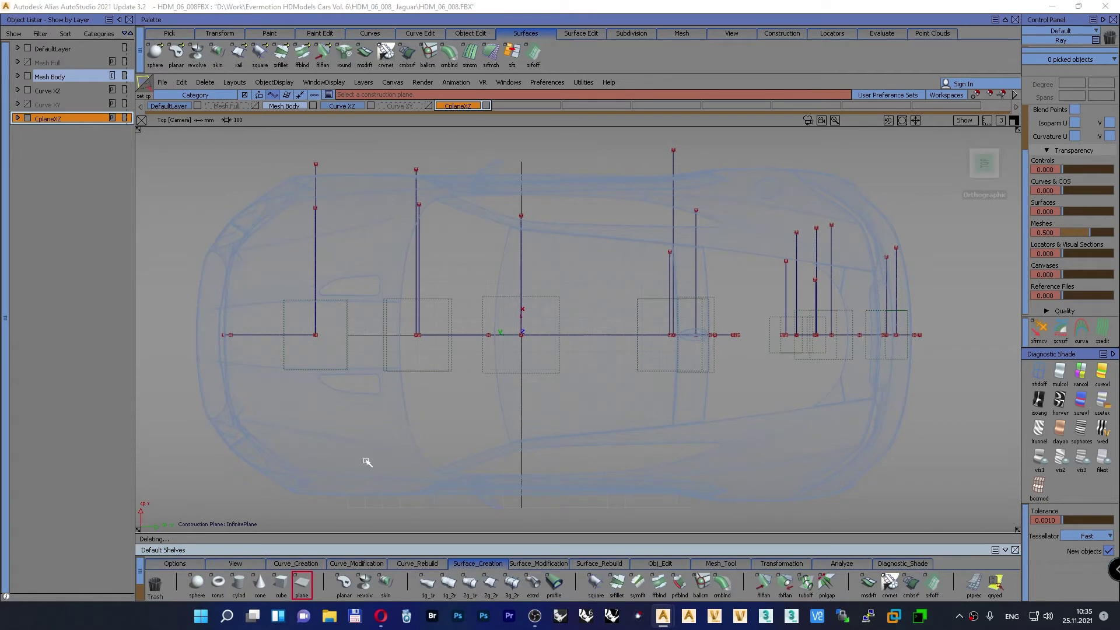
drag(520, 350, 521, 334)
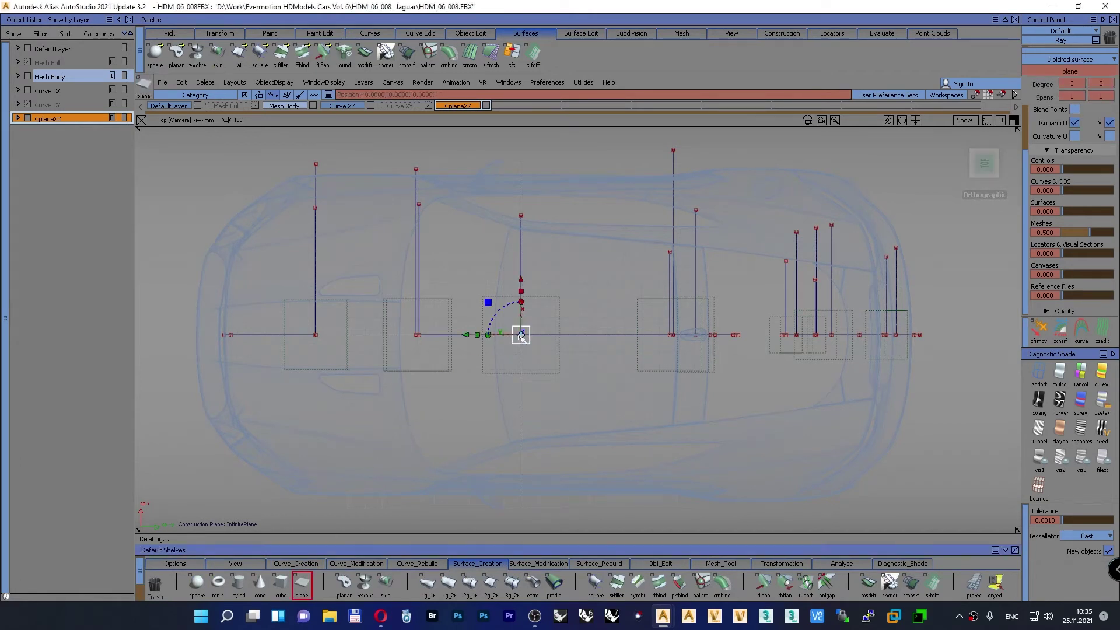
Step: Scale the new plane surface to about 459 and stretch it across the car's width to about 1399
click(521, 292)
drag(519, 335, 524, 247)
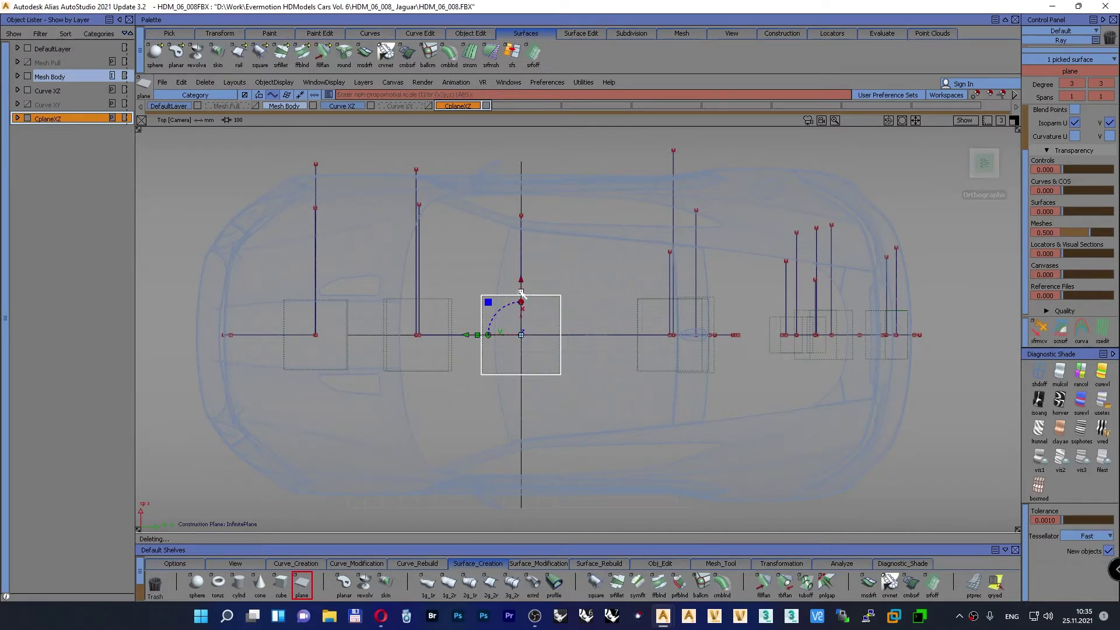
drag(520, 292, 518, 229)
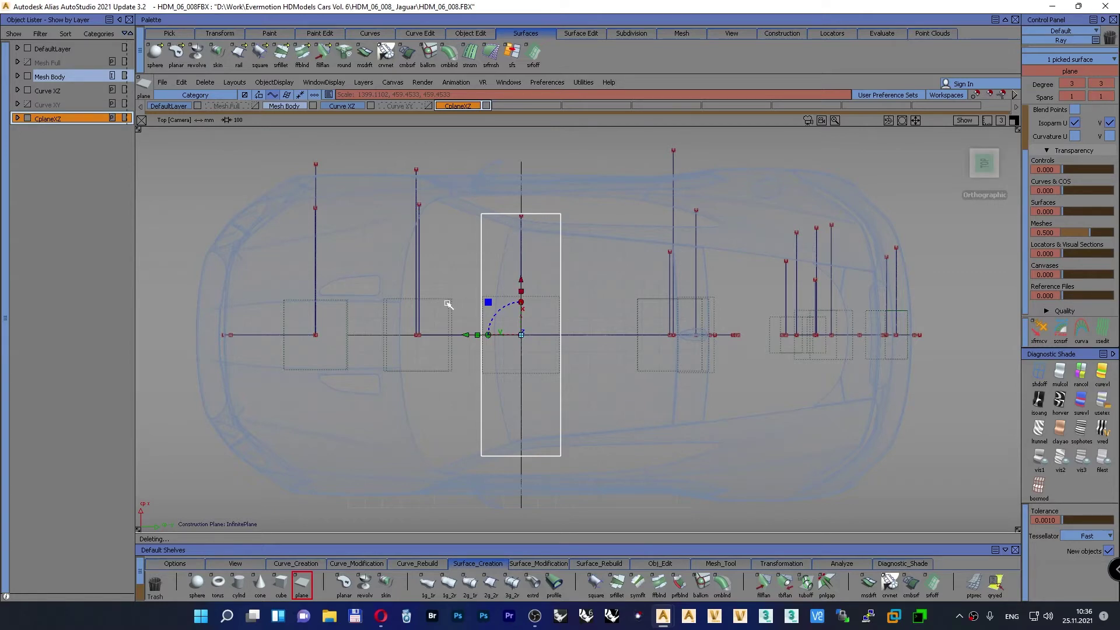
key(Print)
drag(359, 146, 635, 495)
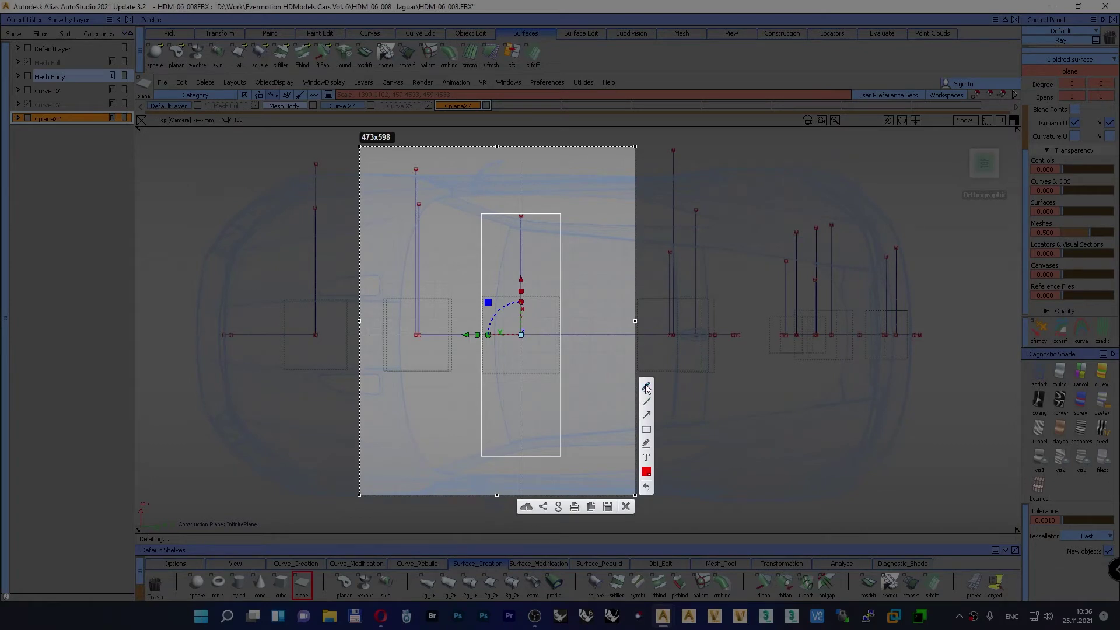
drag(520, 221, 516, 226)
mouse_move(519, 436)
mouse_down()
mouse_move(522, 446)
mouse_move(509, 440)
mouse_move(520, 442)
mouse_up()
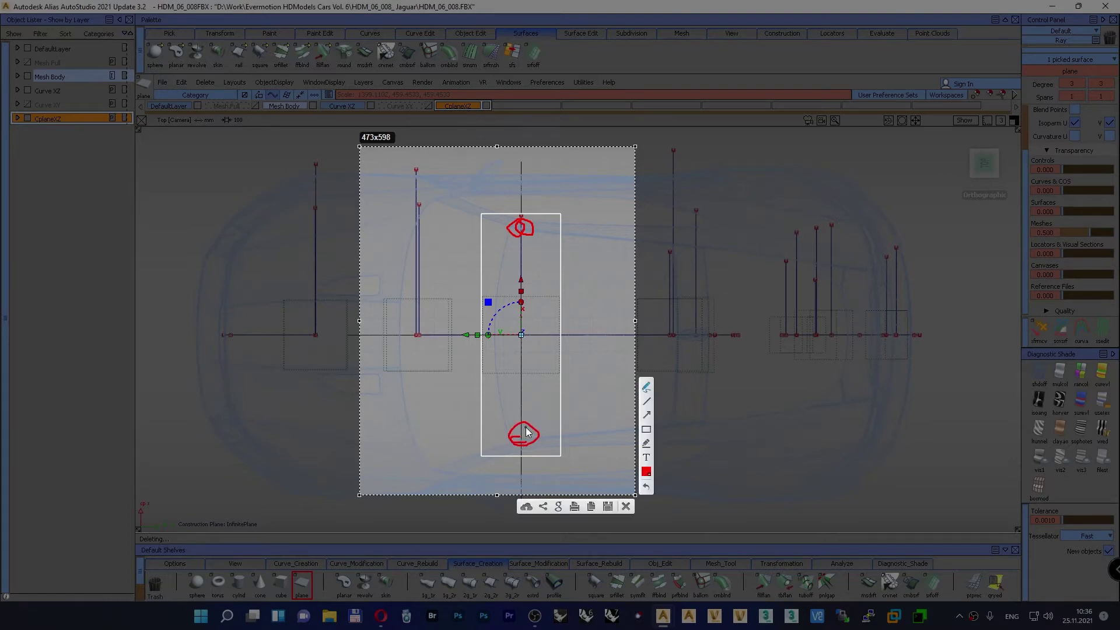
click(626, 506)
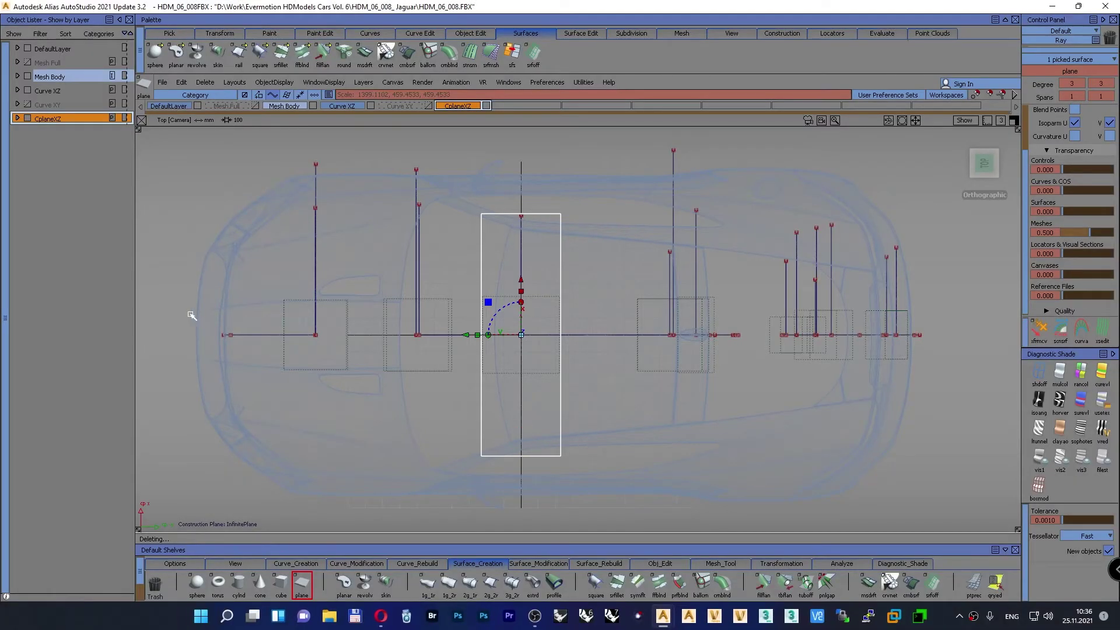
Step: Create a layer named PlaneXZ and assign the windshield plane surface to it
right_click(50, 119)
click(72, 230)
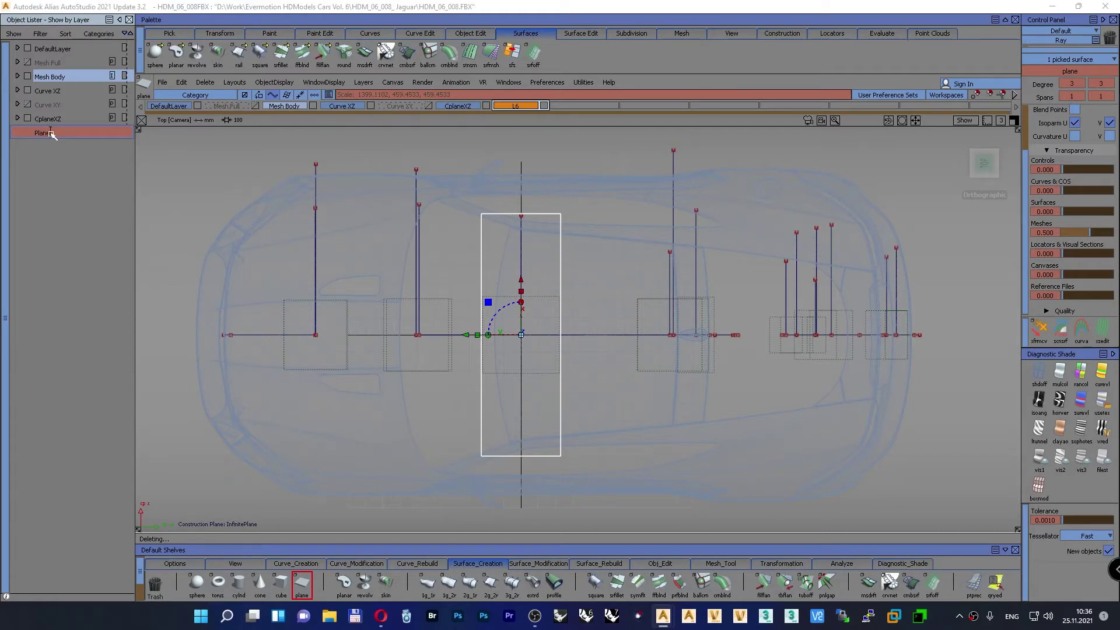
key(Return)
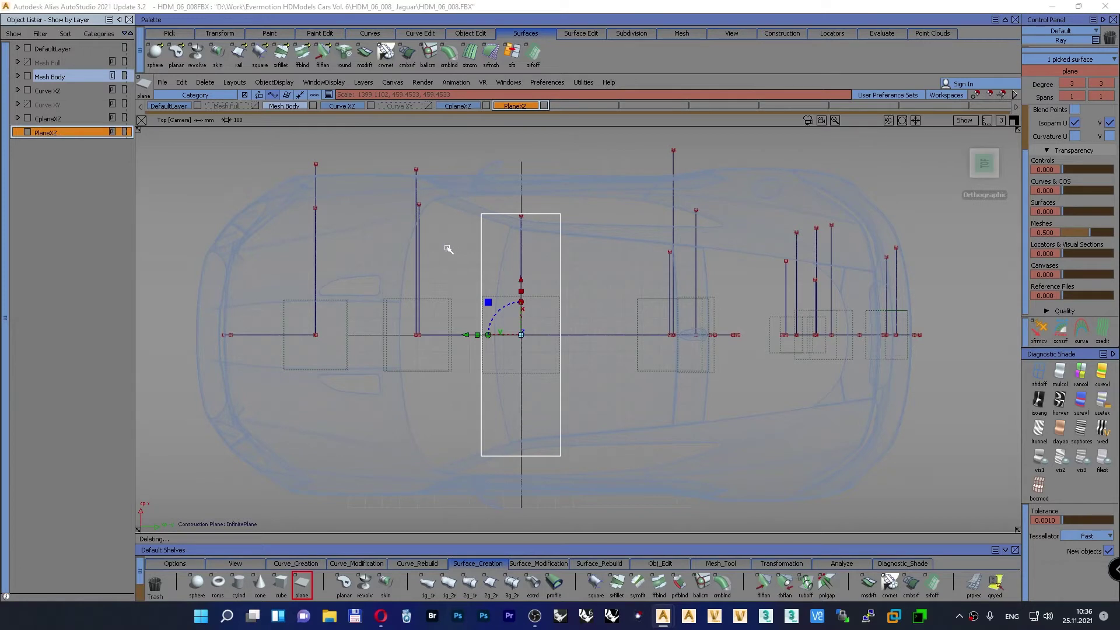
right_click(37, 135)
click(53, 146)
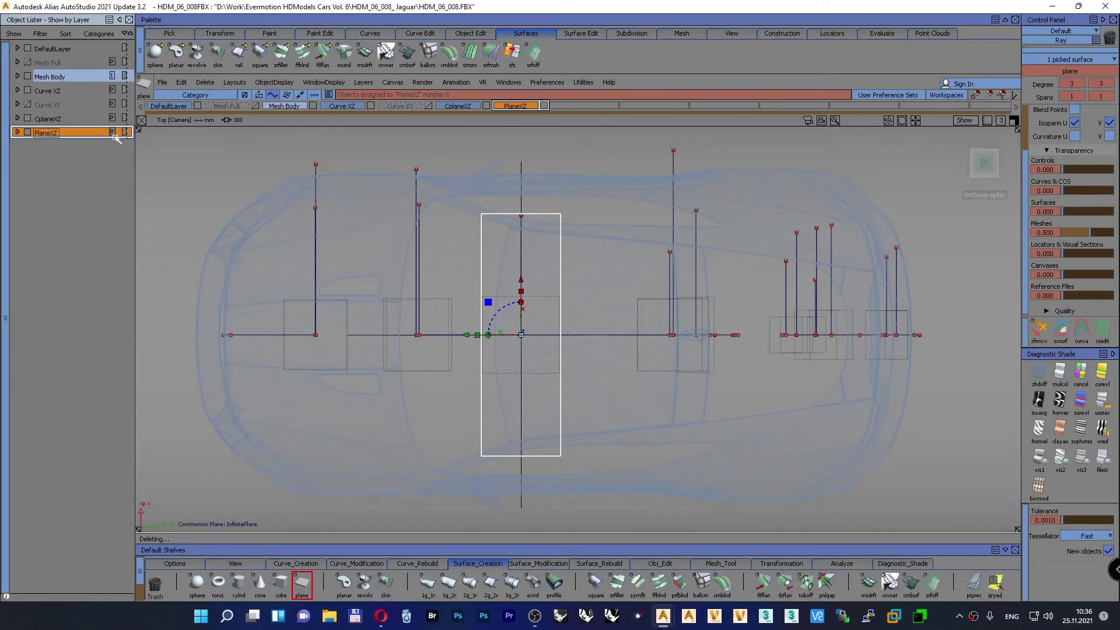
Step: Set the PlaneXZ layer's colour to bright green and clear the selection
click(28, 132)
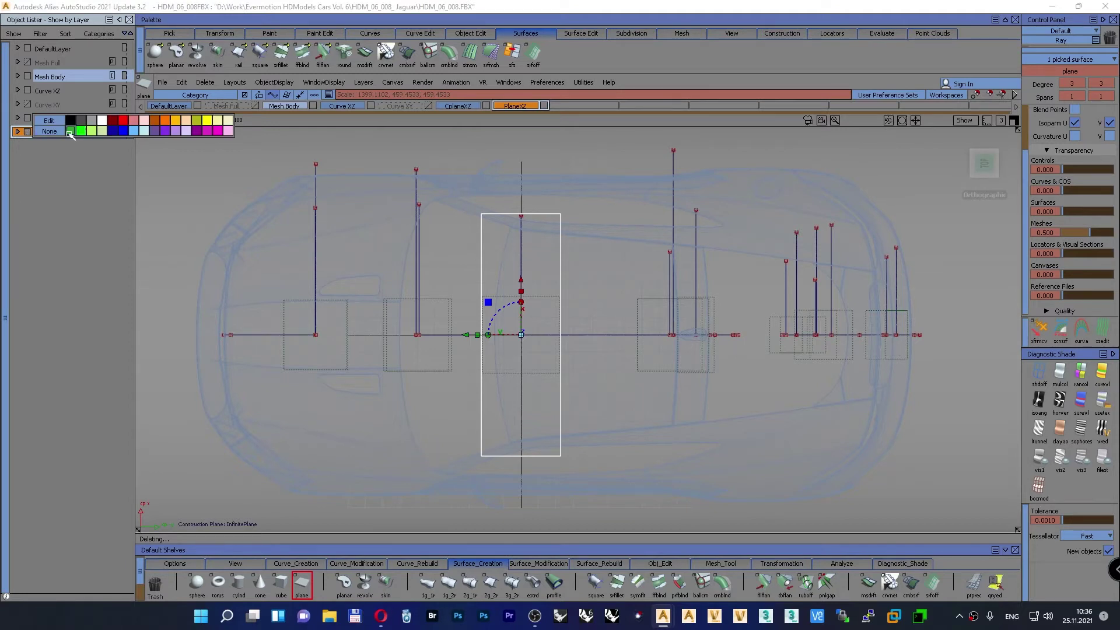
click(81, 131)
ctrl+shift+drag(67, 203, 69, 176)
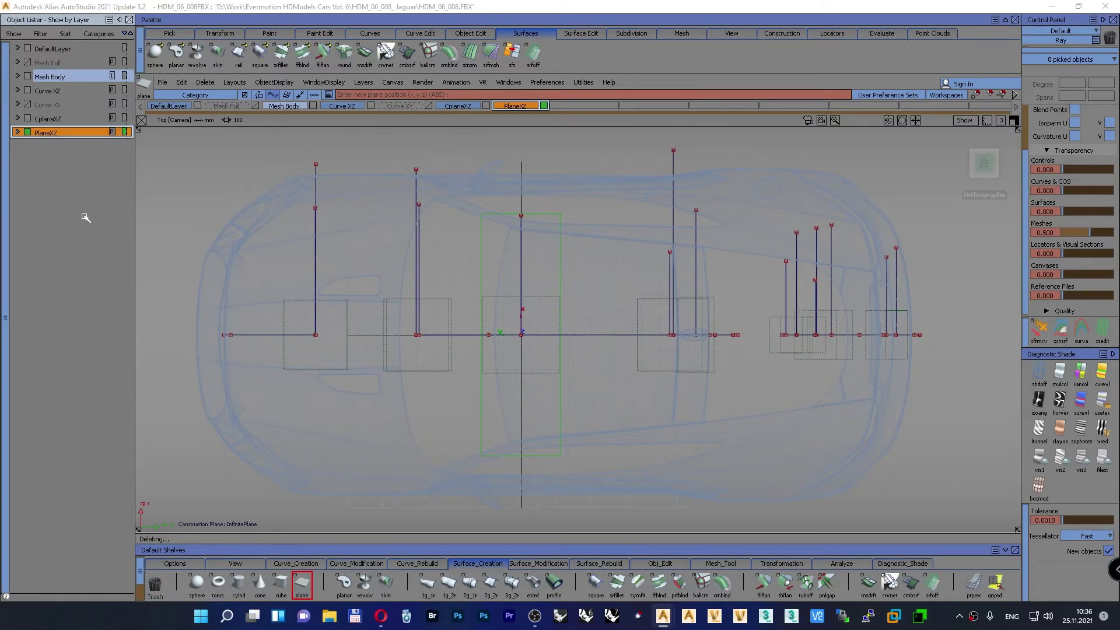
Step: Toggle from the windshield construction plane back to the world coordinate system
mouse_move(961, 164)
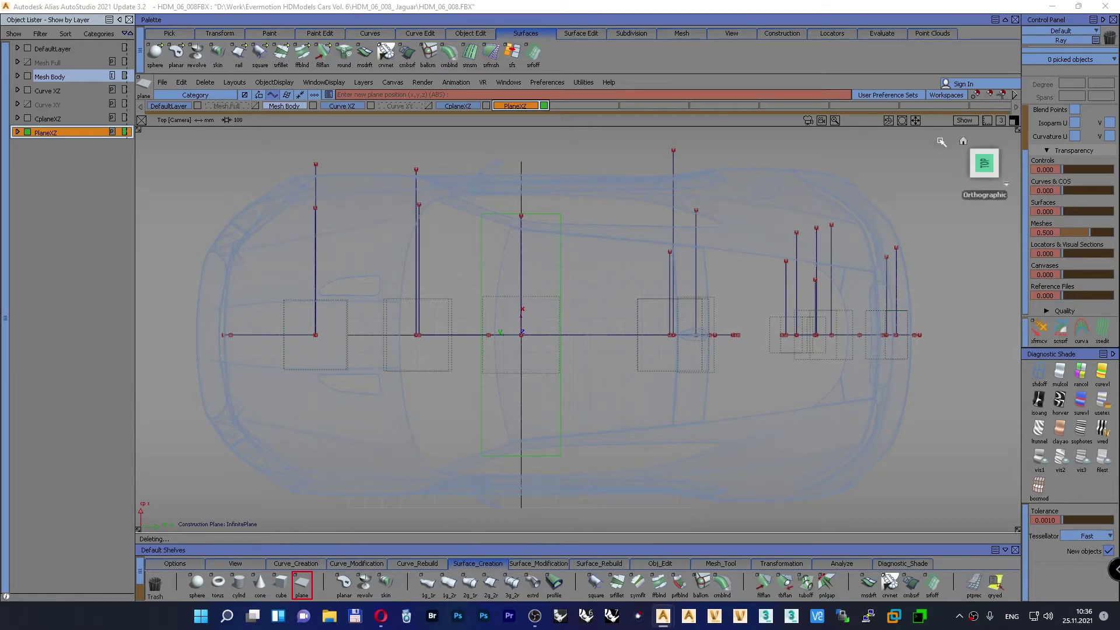
click(778, 35)
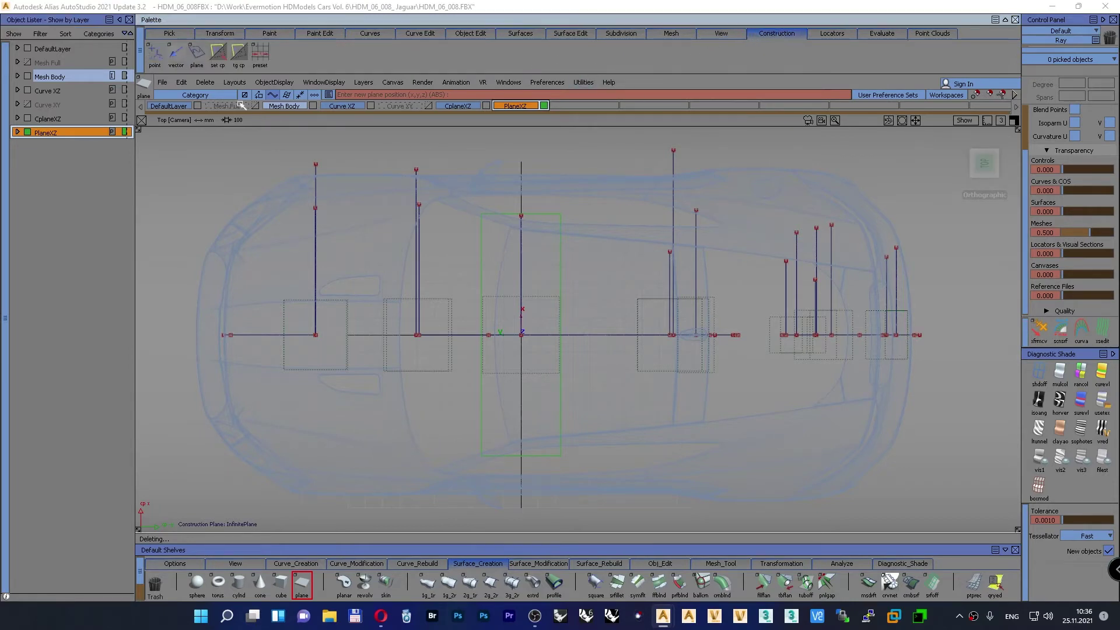
click(239, 58)
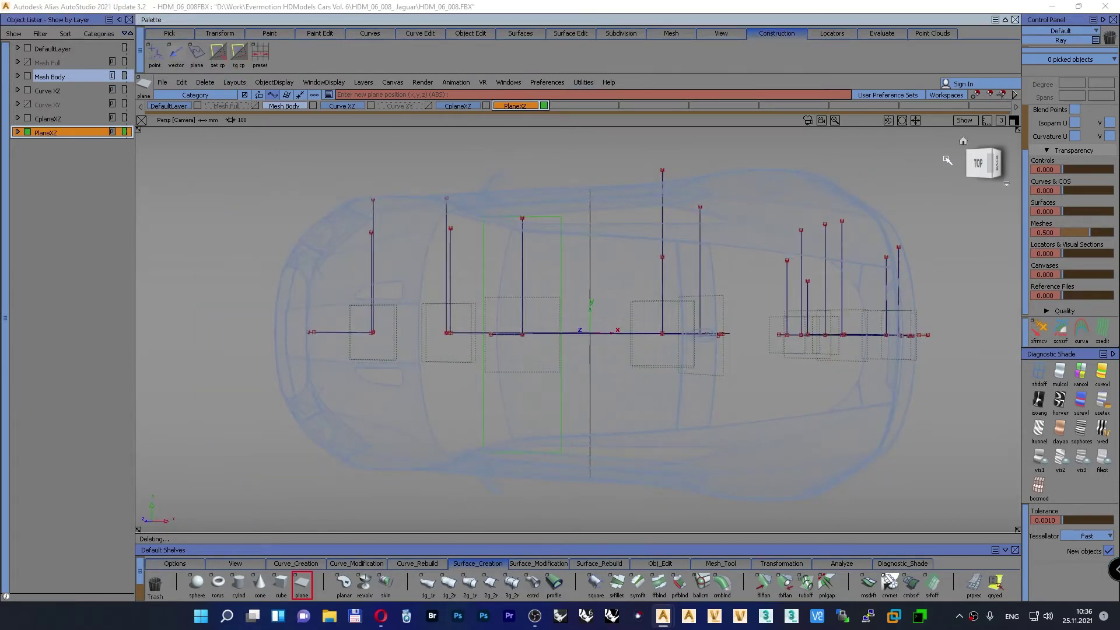
Step: Set the rear window reference plane as the active construction plane
mouse_move(978, 163)
mouse_down()
mouse_move(1016, 107)
mouse_move(977, 144)
mouse_up()
click(964, 141)
alt+shift+middle_drag(658, 261, 625, 347)
alt+shift+drag(624, 347, 474, 355)
alt+shift+middle_drag(519, 335, 511, 358)
alt+shift+drag(511, 359, 495, 370)
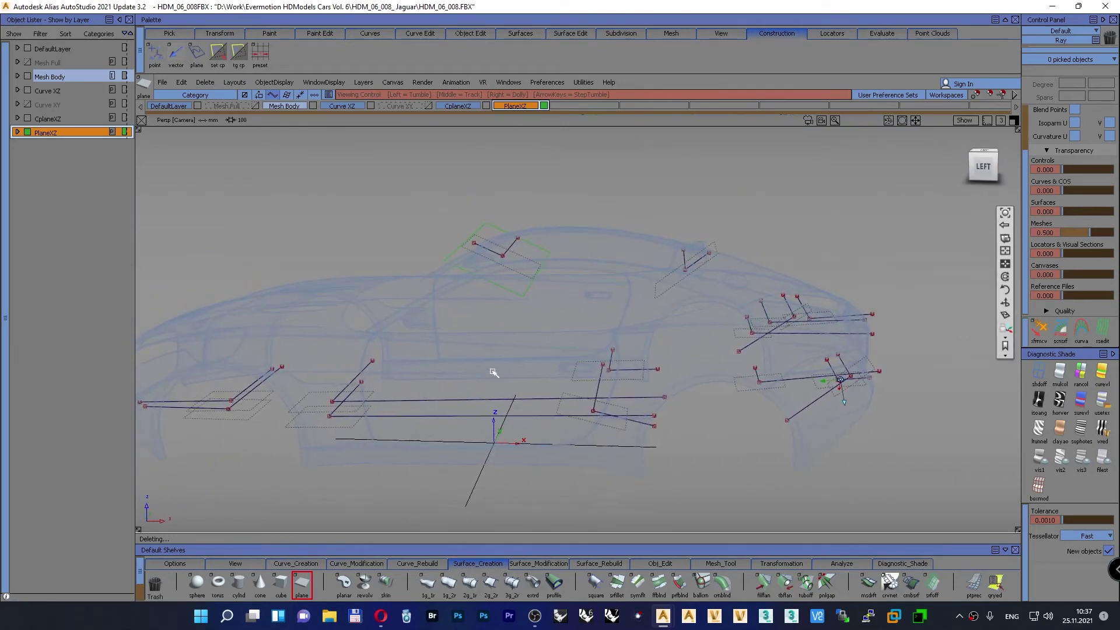
click(217, 52)
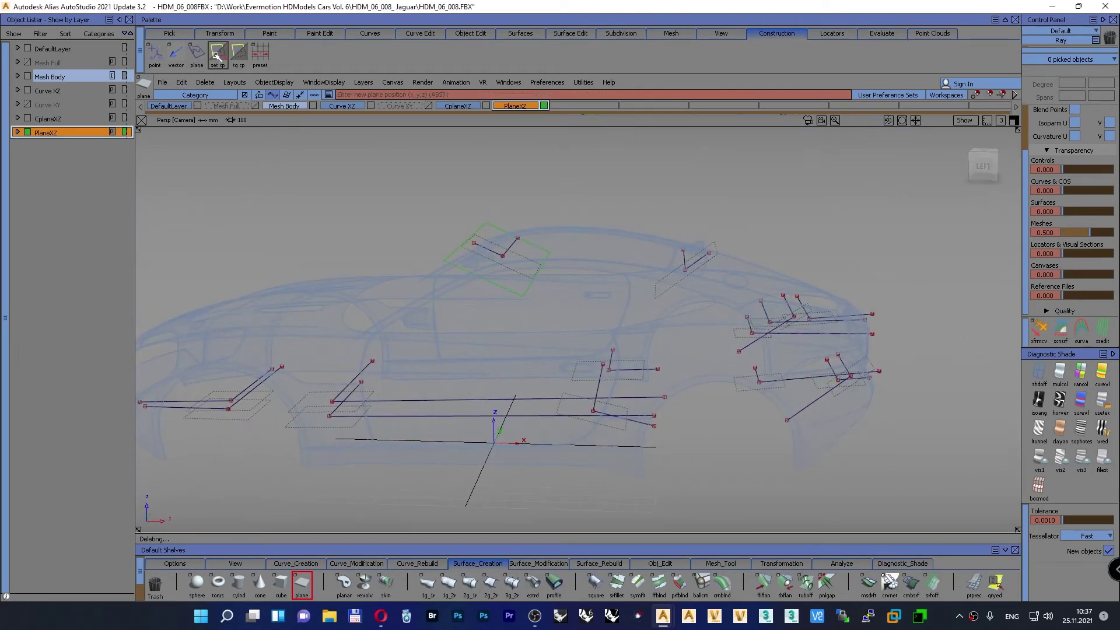
click(716, 245)
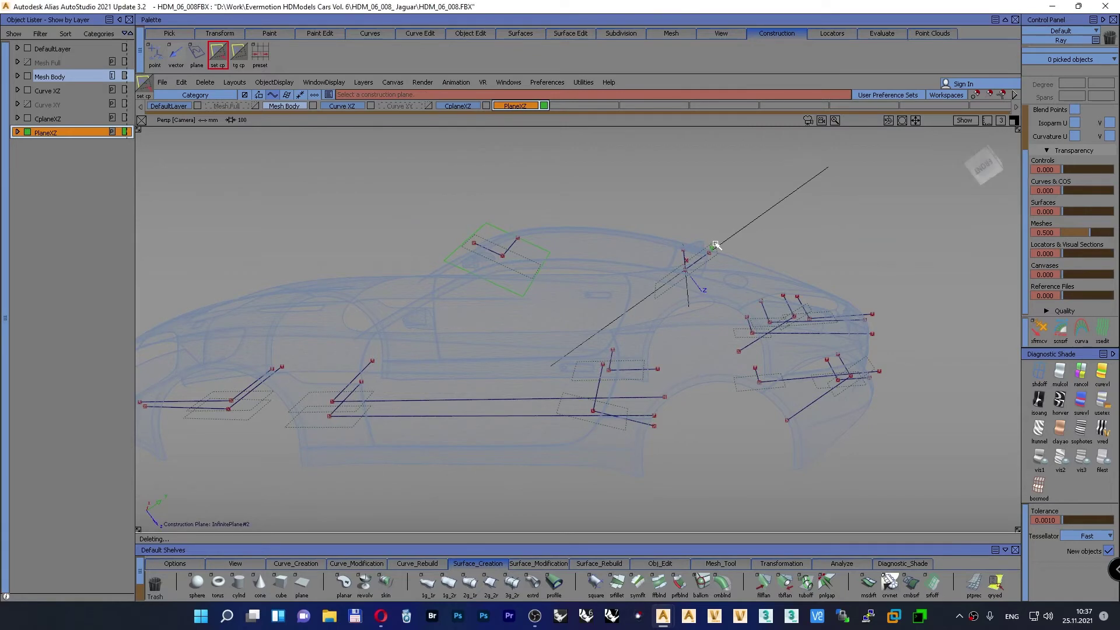
Step: View the rear window construction plane from directly above and toggle back to the world coordinate system
click(977, 169)
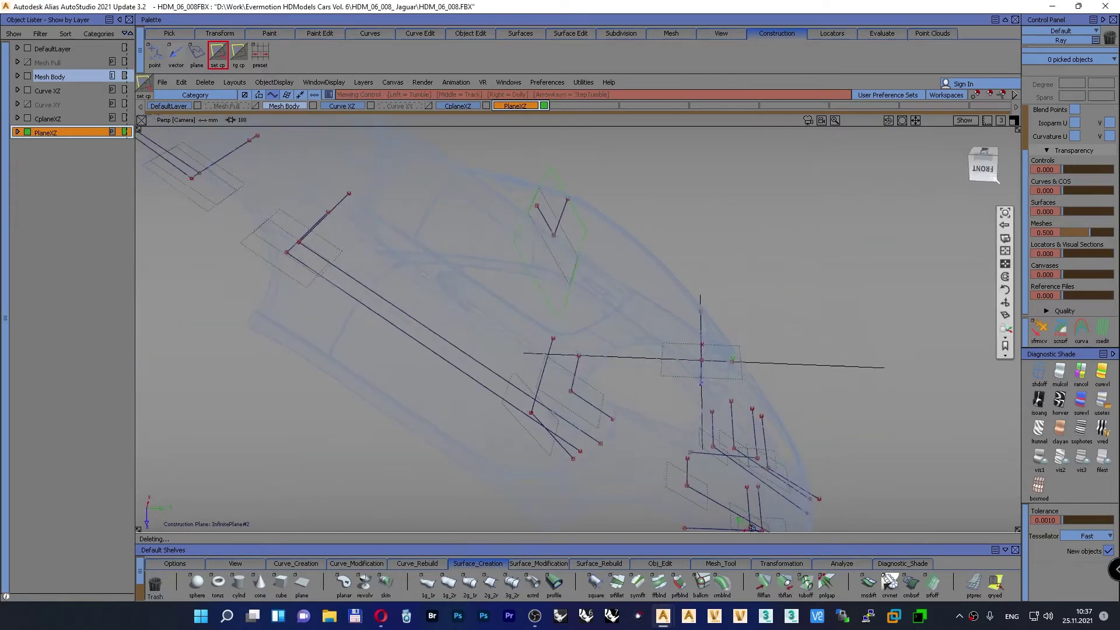
click(985, 169)
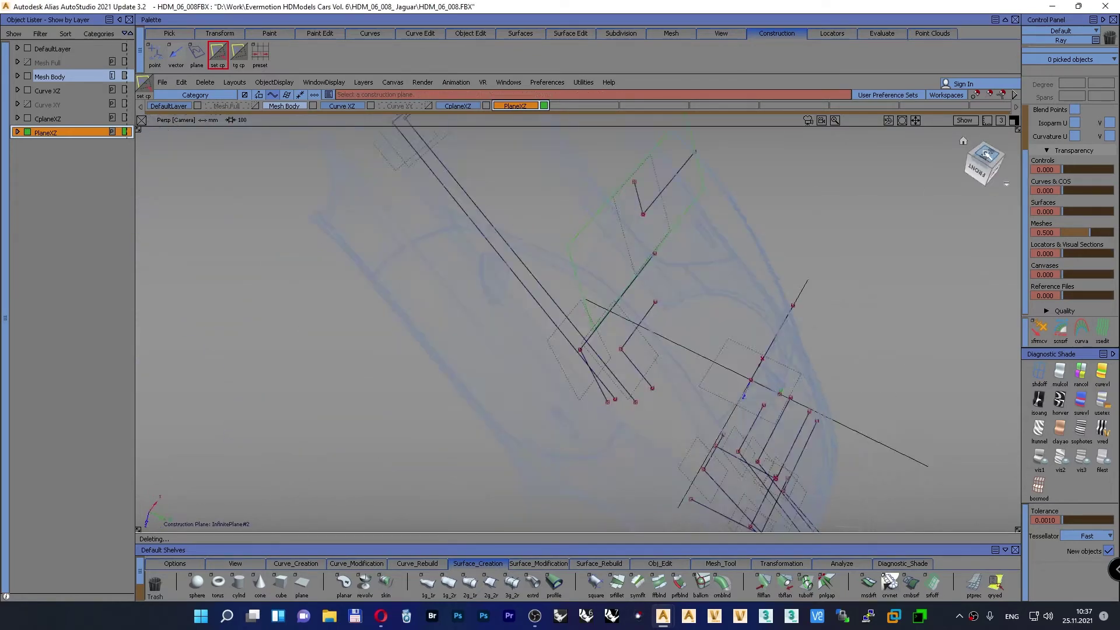
drag(984, 165, 987, 195)
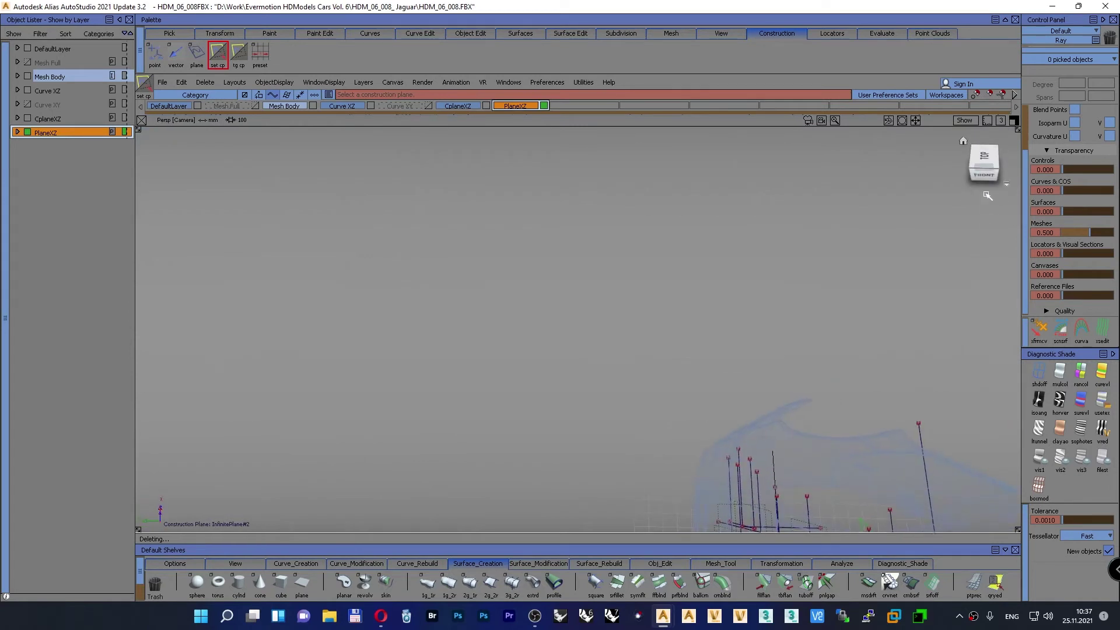
click(983, 157)
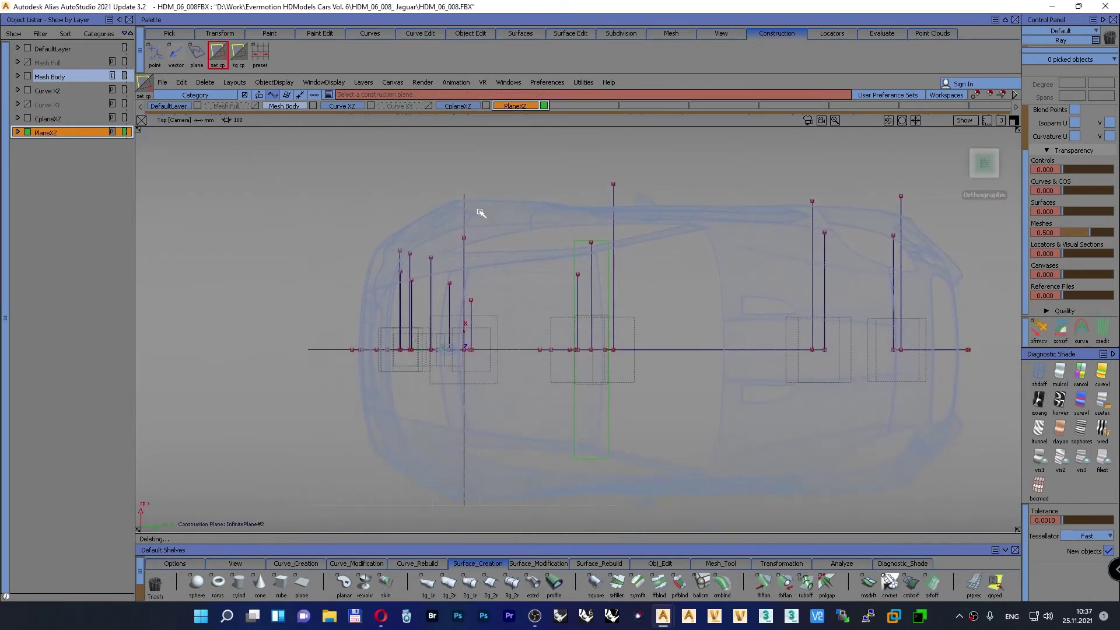
alt+shift+right_drag(495, 361, 492, 209)
alt+shift+middle_drag(550, 277, 495, 268)
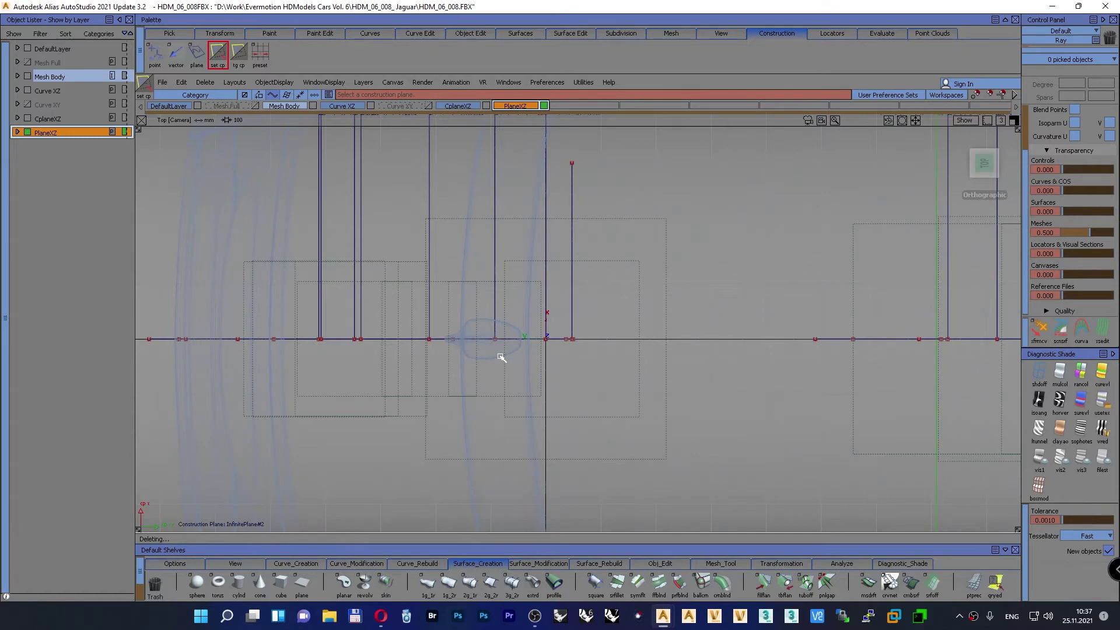
alt+shift+right_drag(510, 342, 458, 413)
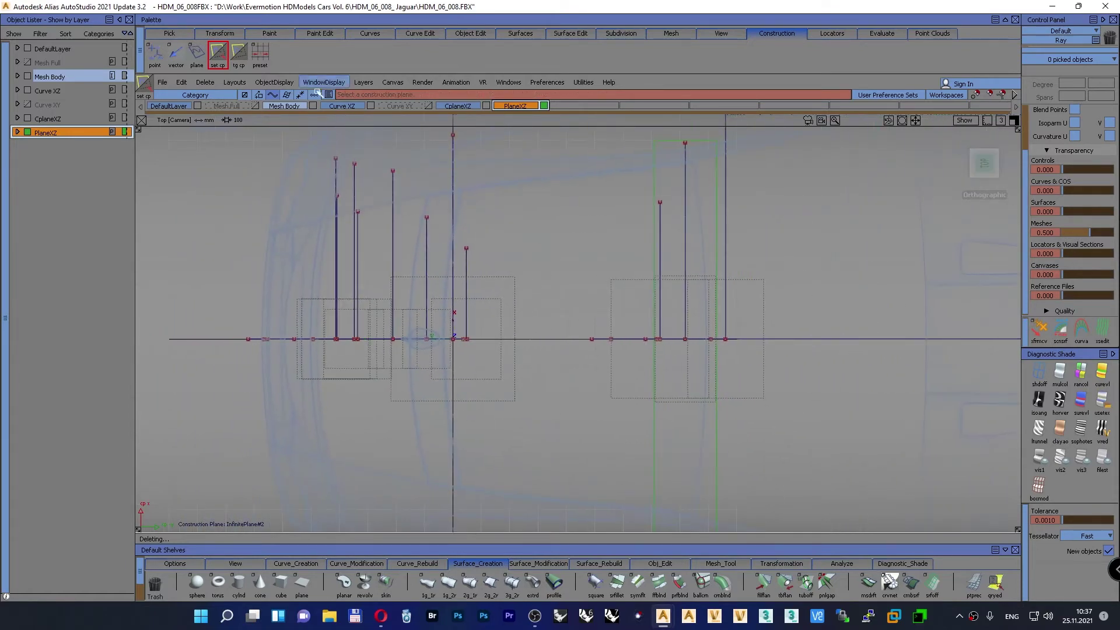
click(237, 56)
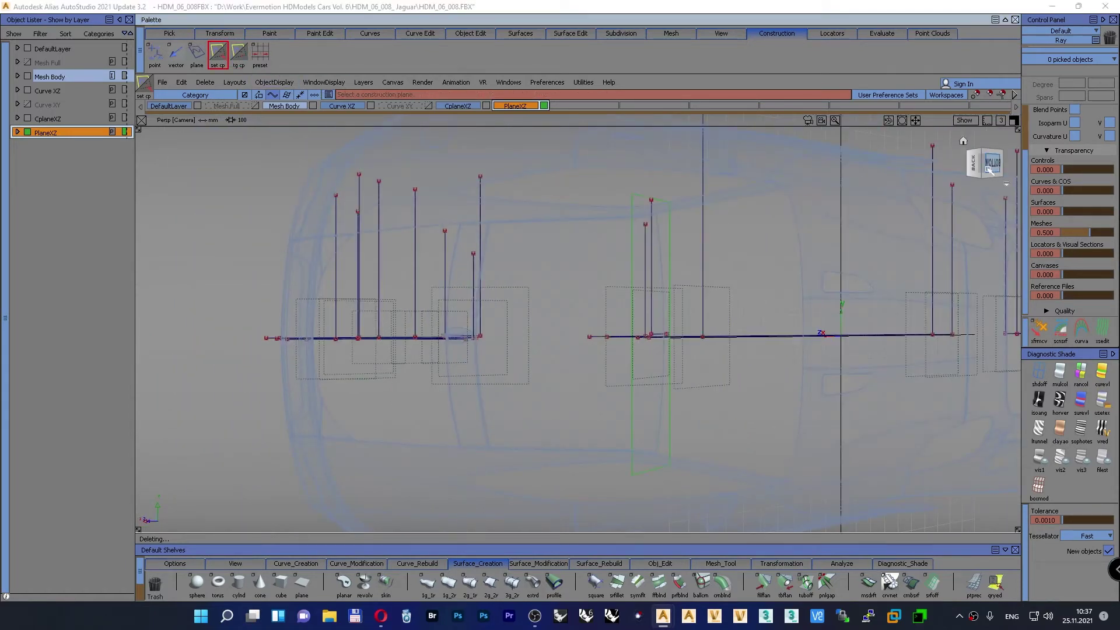
Step: Toggle from the world coordinate system to the rear window construction plane
drag(988, 168, 970, 136)
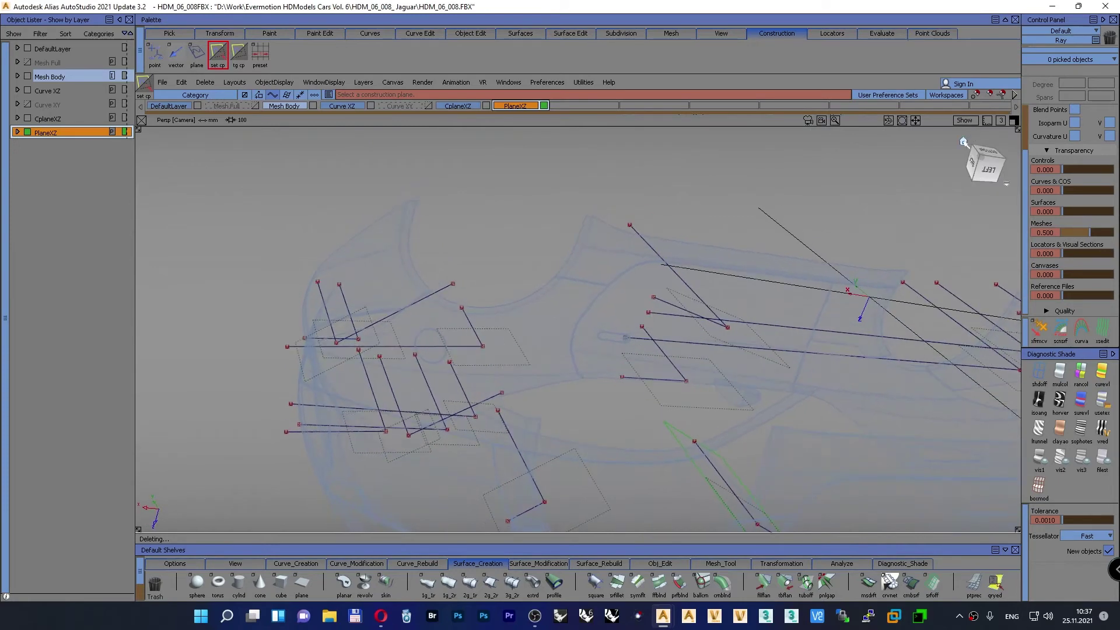
click(963, 142)
alt+shift+drag(737, 220, 628, 287)
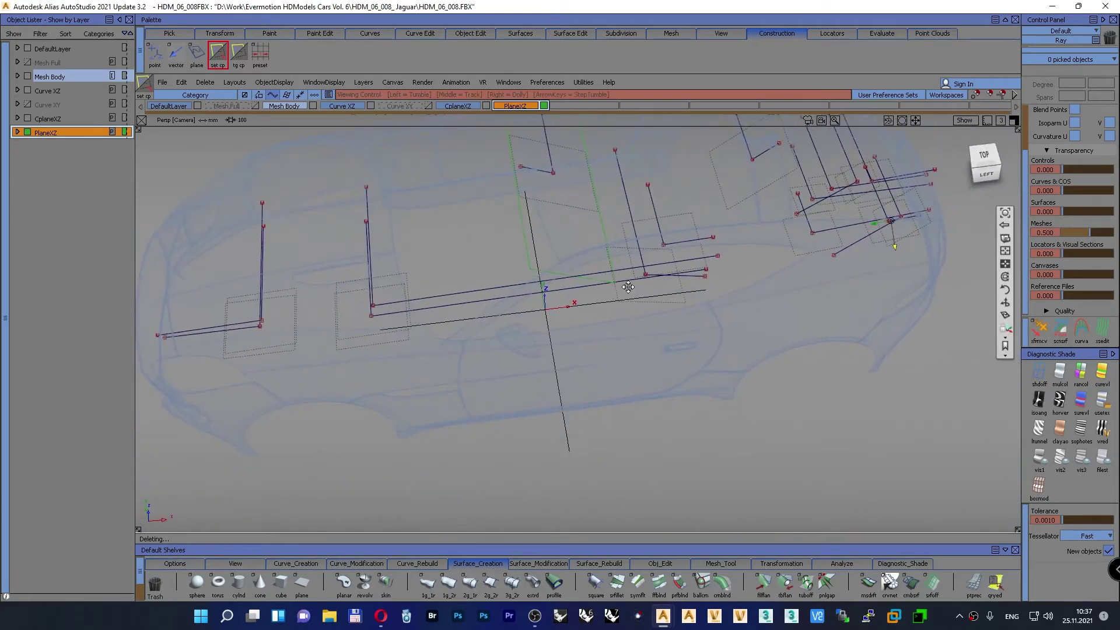
alt+shift+middle_drag(628, 287, 550, 324)
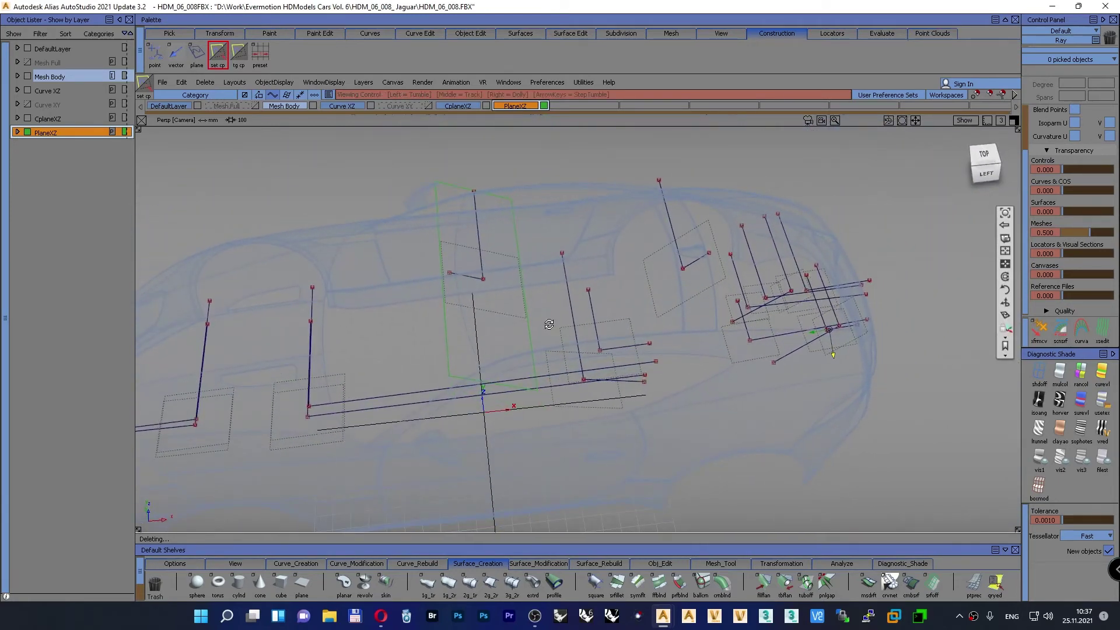
click(246, 63)
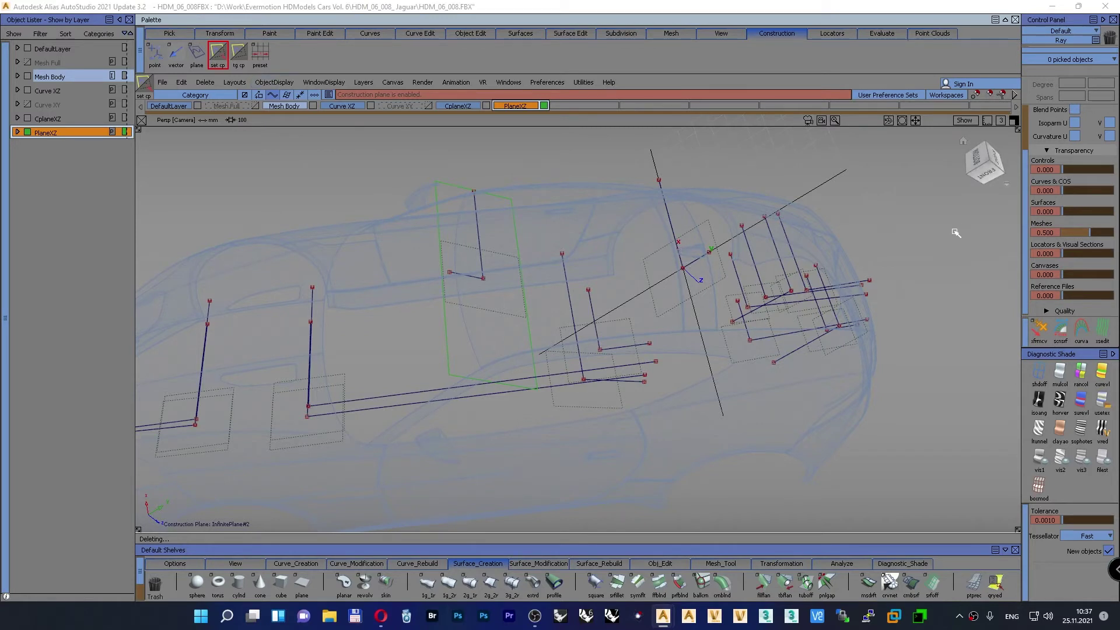
Step: Pick the rear window reference plane and place a new plane surface at its construction plane origin
ctrl+shift+drag(955, 233, 957, 262)
click(714, 284)
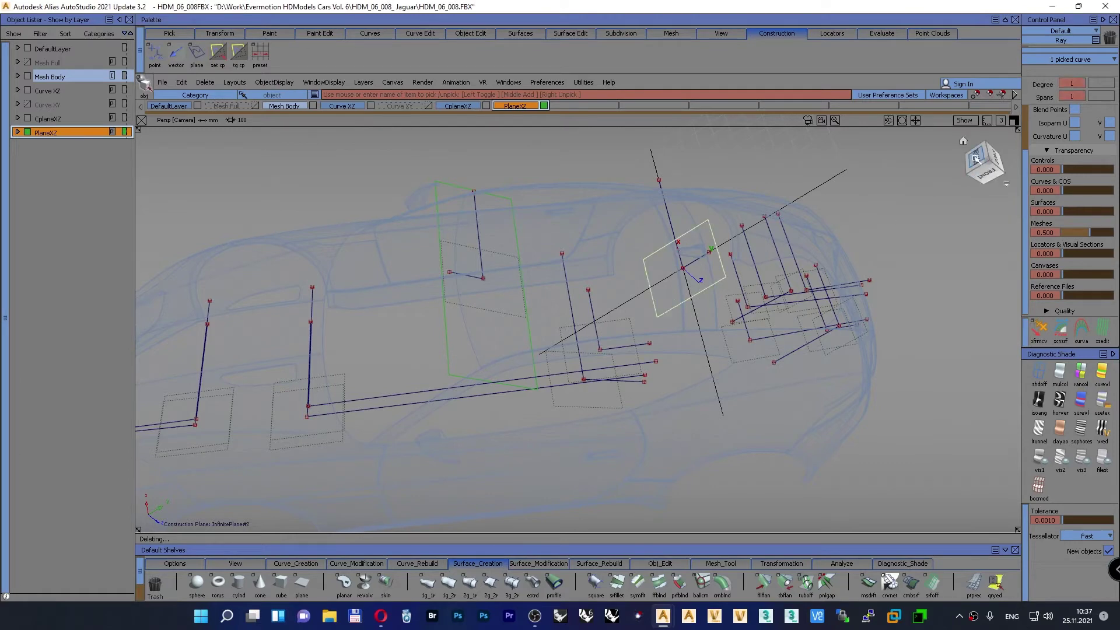
alt+shift+drag(898, 222, 720, 250)
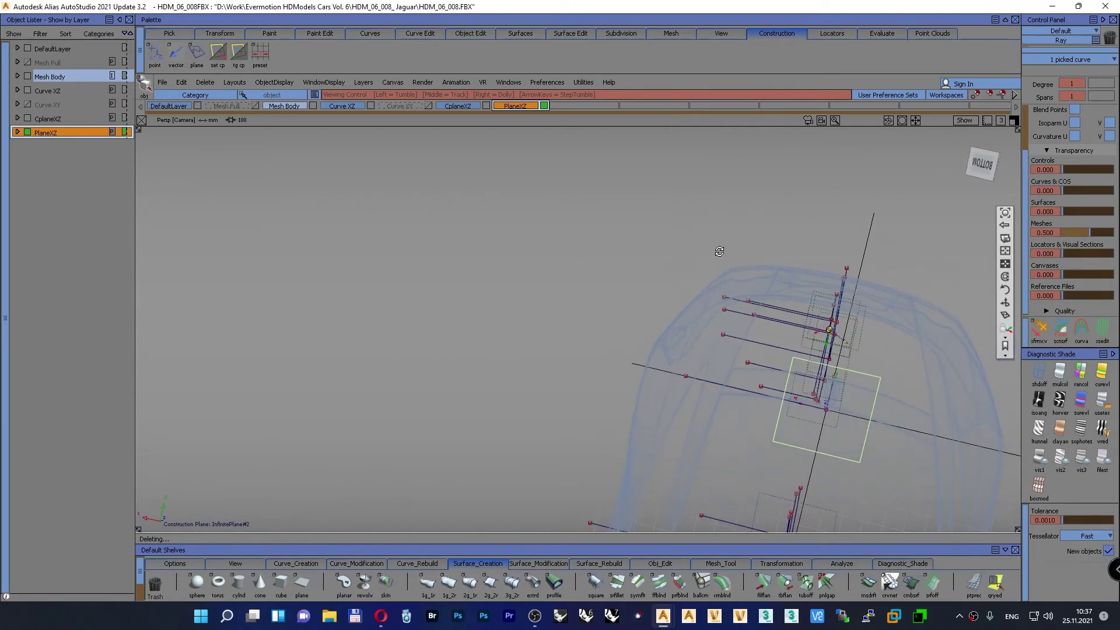
click(982, 163)
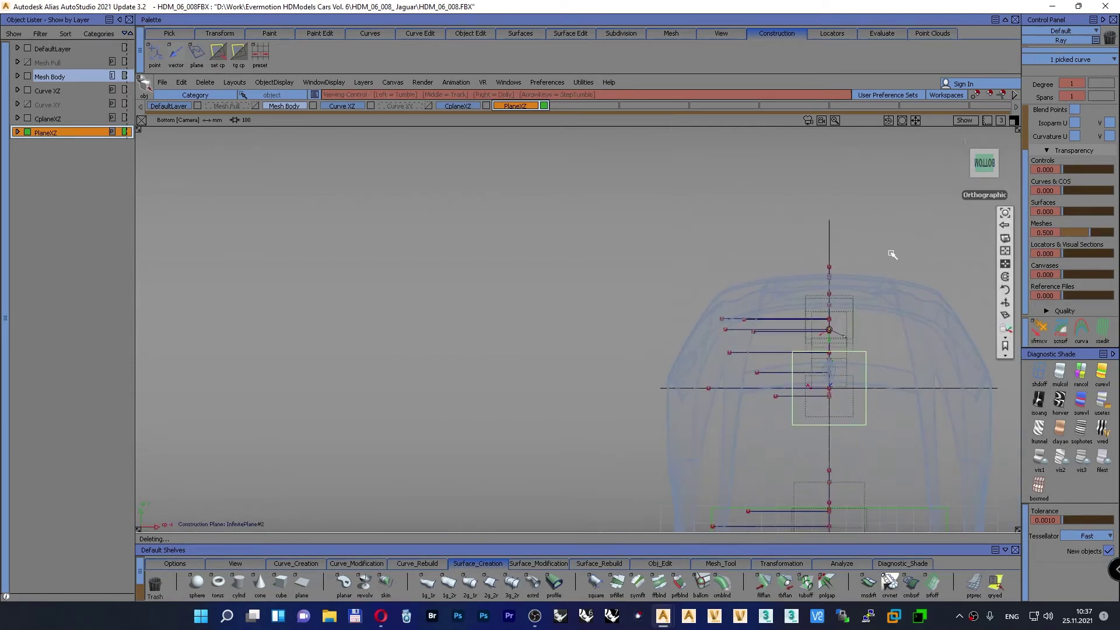
alt+shift+right_drag(657, 316, 657, 297)
alt+shift+middle_drag(657, 297, 632, 225)
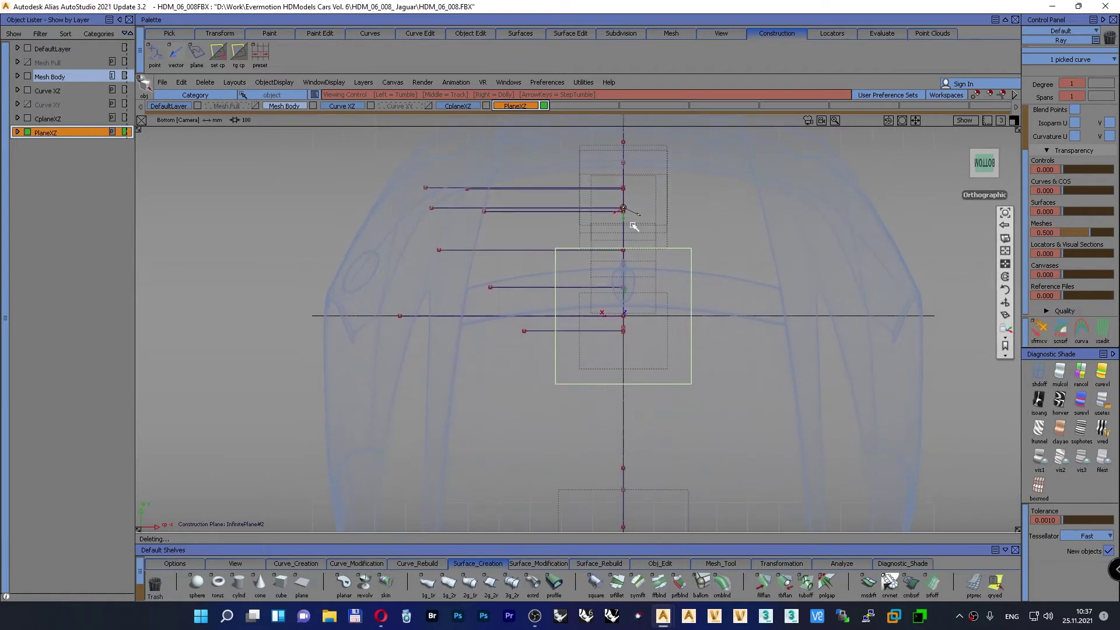
alt+shift+right_drag(633, 225, 642, 260)
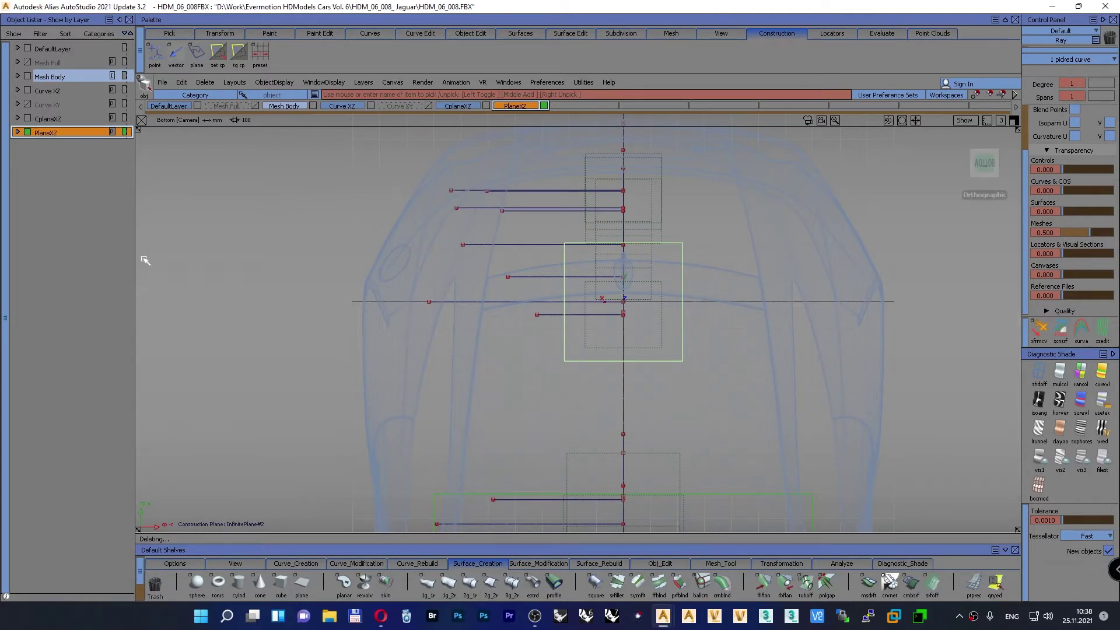
click(301, 582)
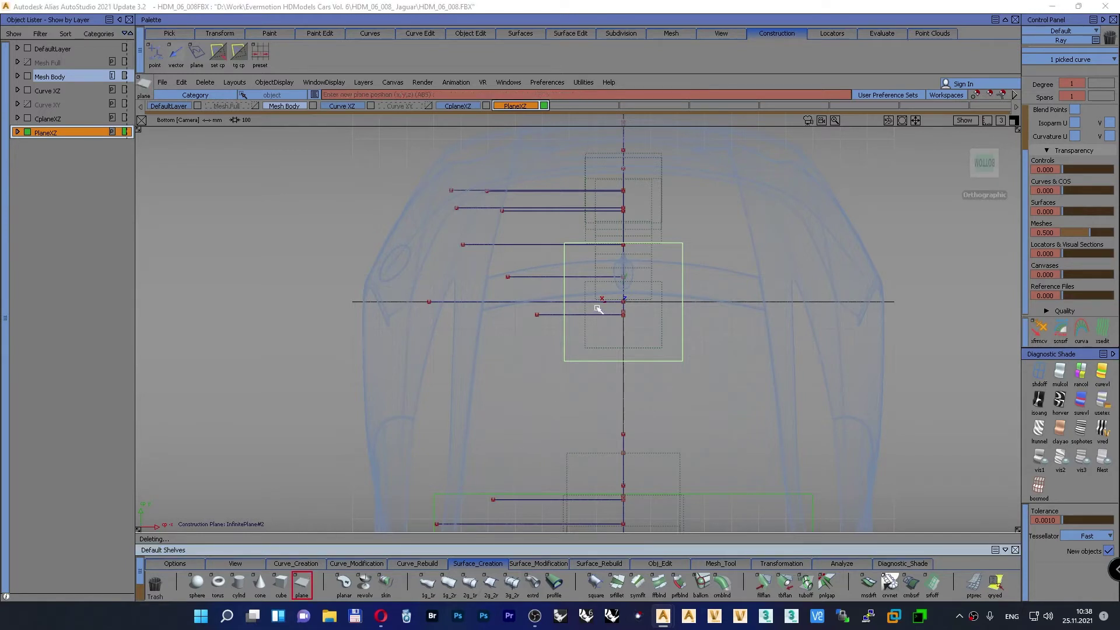
click(621, 301)
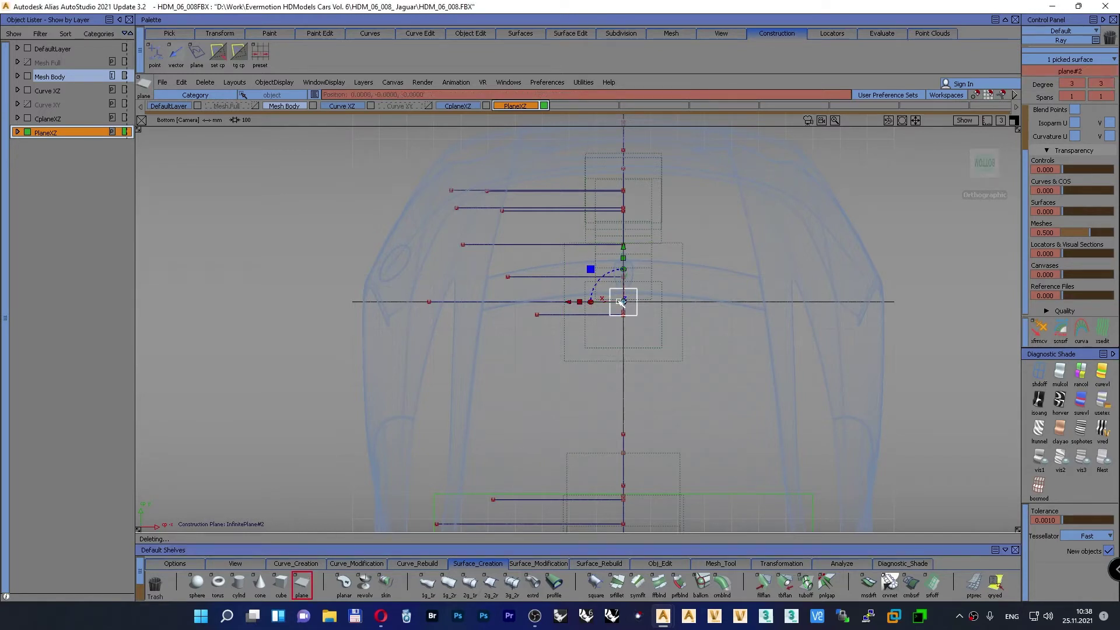
Step: Scale the rear window plane to about 1317 by 284, clear the selection and toggle back to the world coordinate system
click(580, 301)
drag(623, 303, 652, 248)
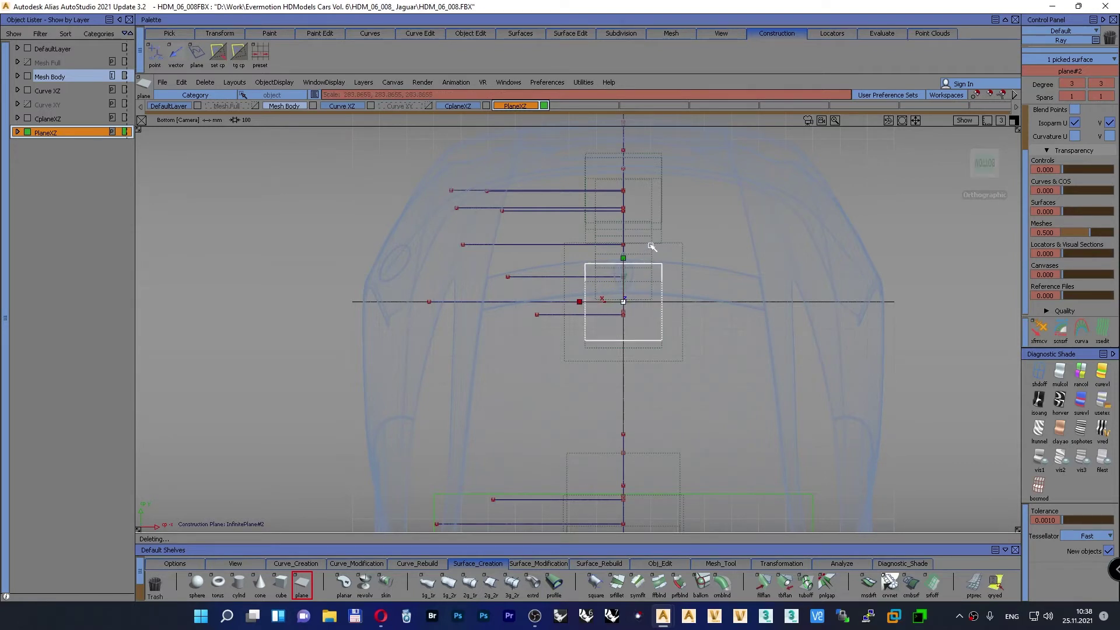
drag(579, 302, 669, 300)
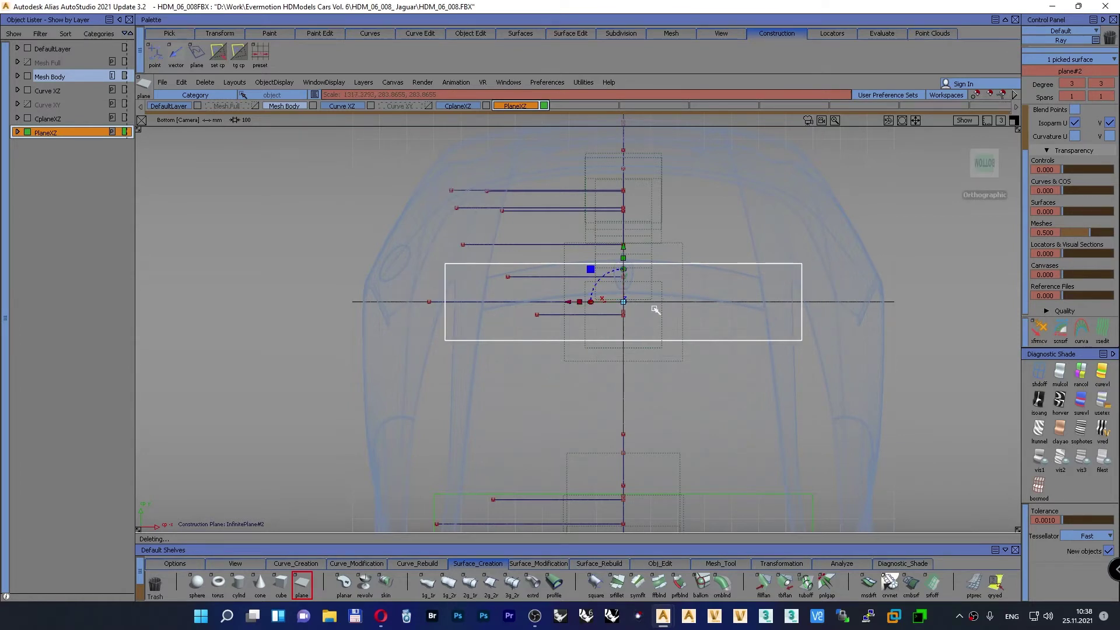
ctrl+shift+drag(152, 289, 153, 257)
click(238, 56)
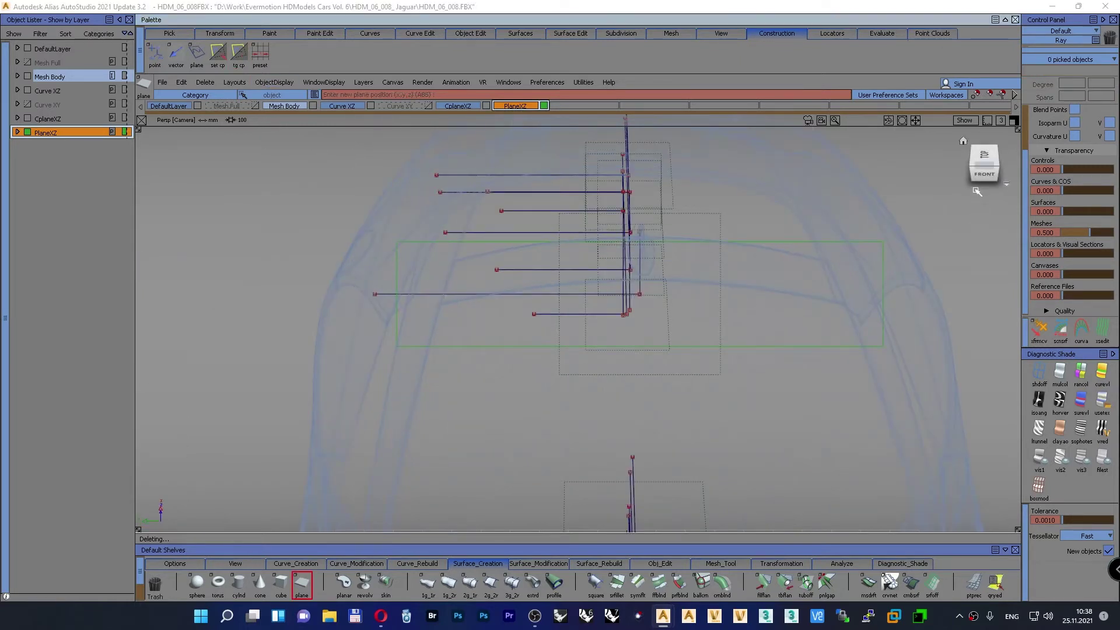
Step: Shade the windshield and rear window planes with the Shade-Sky diagnostic shader
click(963, 142)
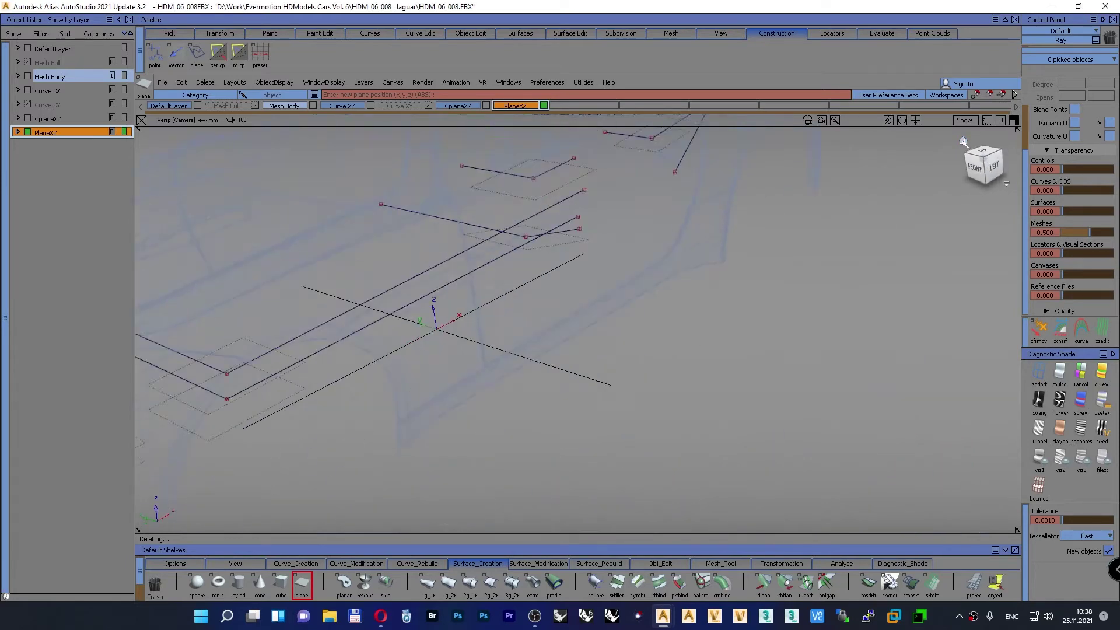
alt+shift+drag(746, 237, 705, 272)
alt+shift+middle_drag(705, 273, 576, 344)
alt+shift+drag(575, 345, 528, 350)
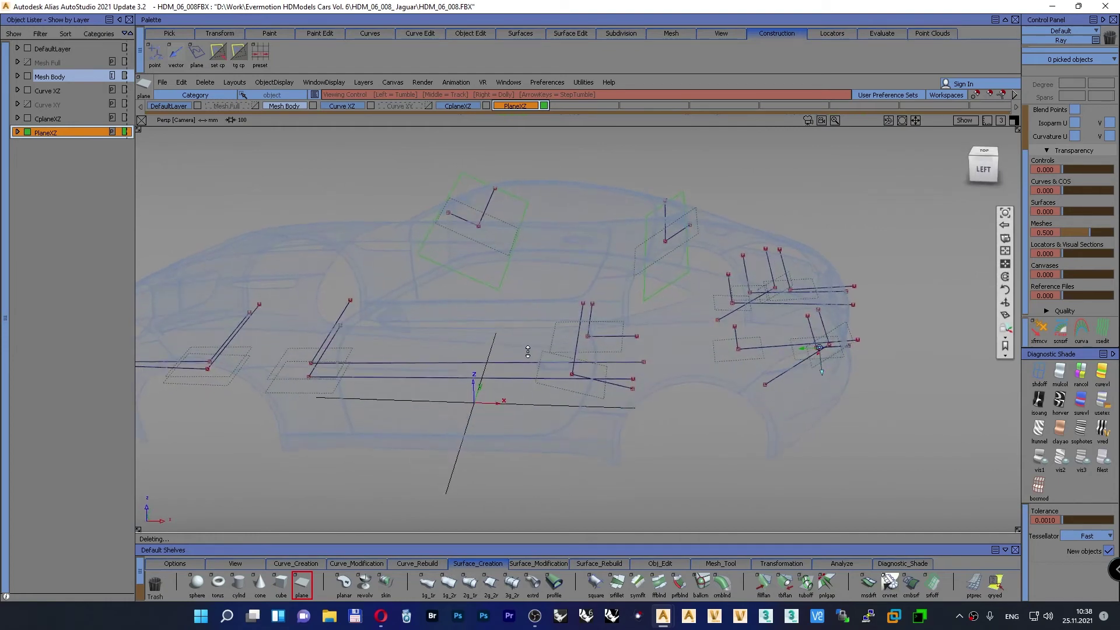
click(1101, 404)
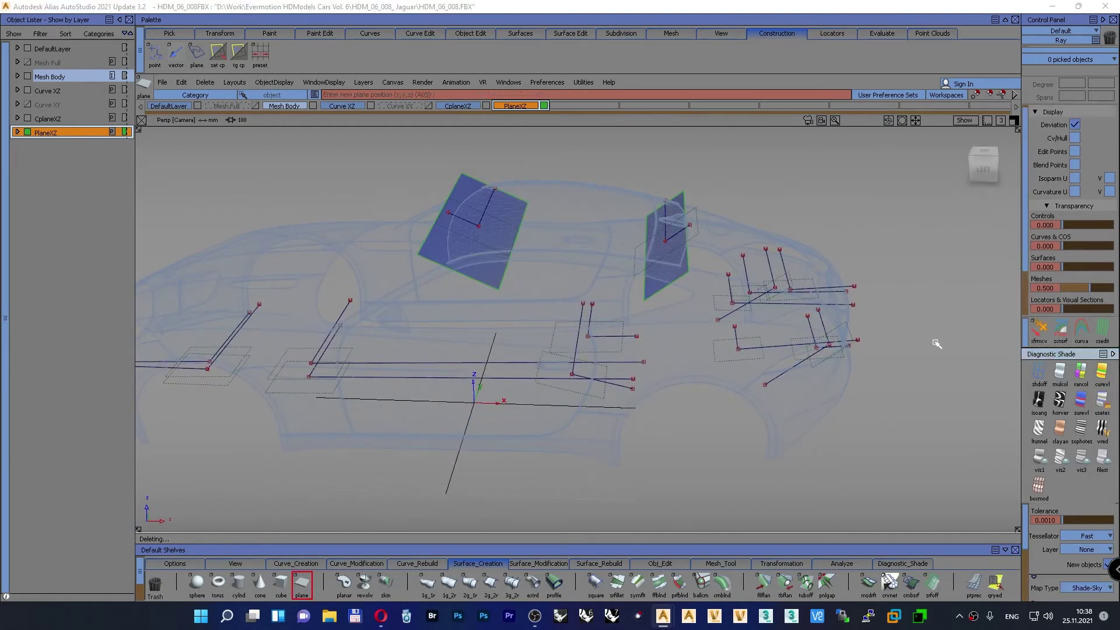
mouse_move(932, 343)
alt+shift+mouse_down()
mouse_move(665, 300)
mouse_move(648, 288)
mouse_move(577, 286)
alt+shift+mouse_up()
Step: Pick the rear window plane, enlarge it non-proportionally in width and height beyond the rear glass outline, and clear the selection
ctrl+shift+drag(522, 228, 521, 252)
click(674, 294)
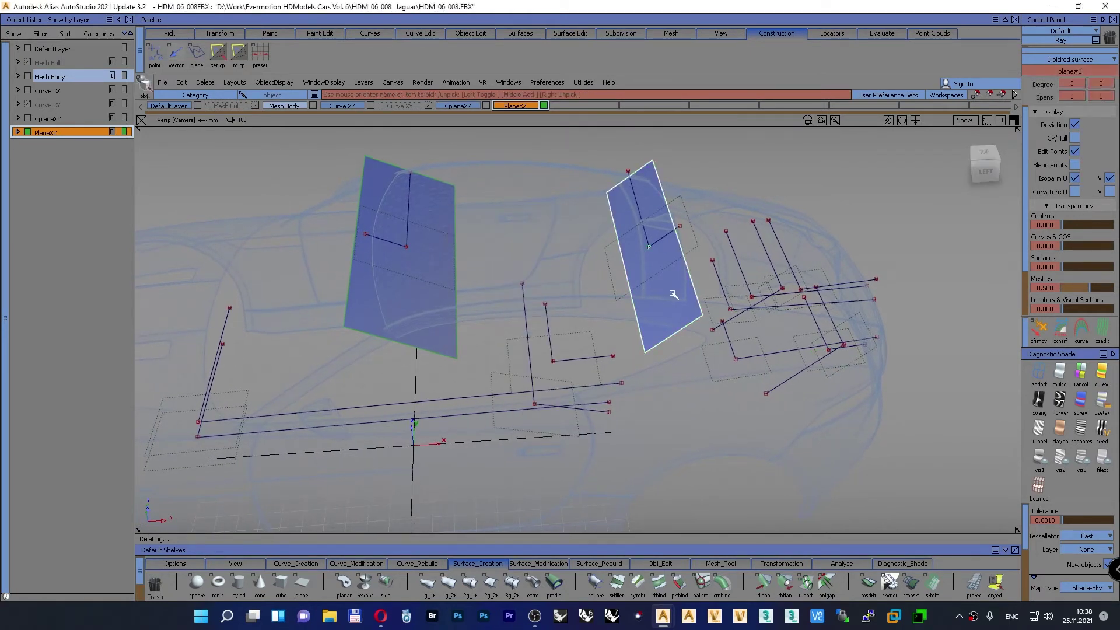
ctrl+shift+middle_drag(535, 241, 575, 243)
drag(575, 243, 583, 254)
ctrl+shift+right_drag(565, 236, 566, 236)
ctrl+shift+middle_drag(566, 235, 532, 249)
right_drag(531, 248, 549, 254)
middle_drag(558, 250, 598, 242)
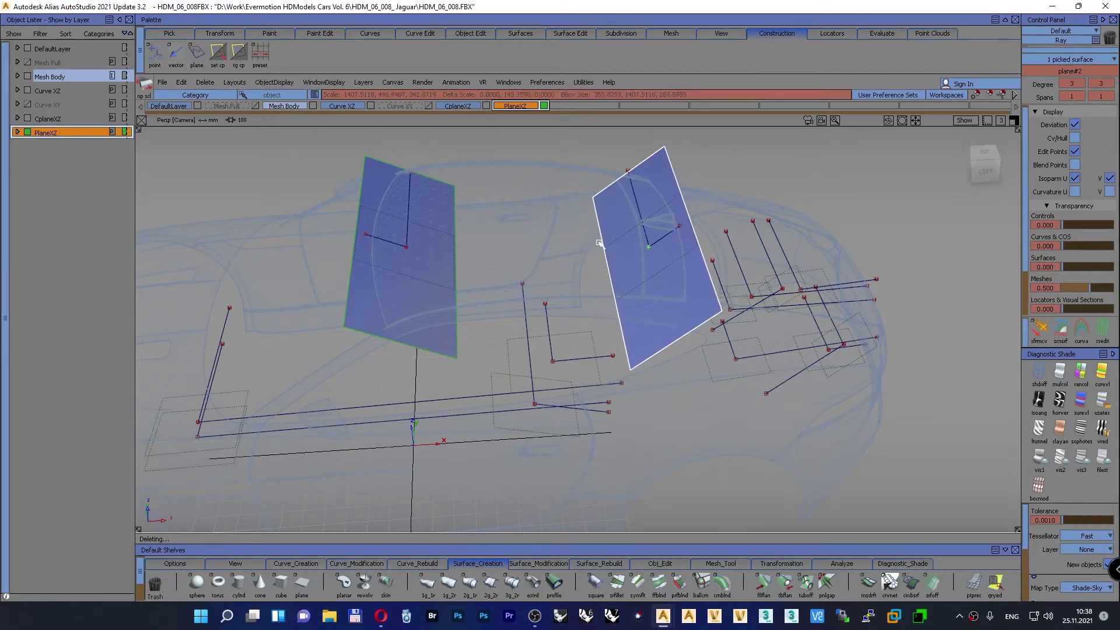
ctrl+shift+right_drag(857, 177, 862, 153)
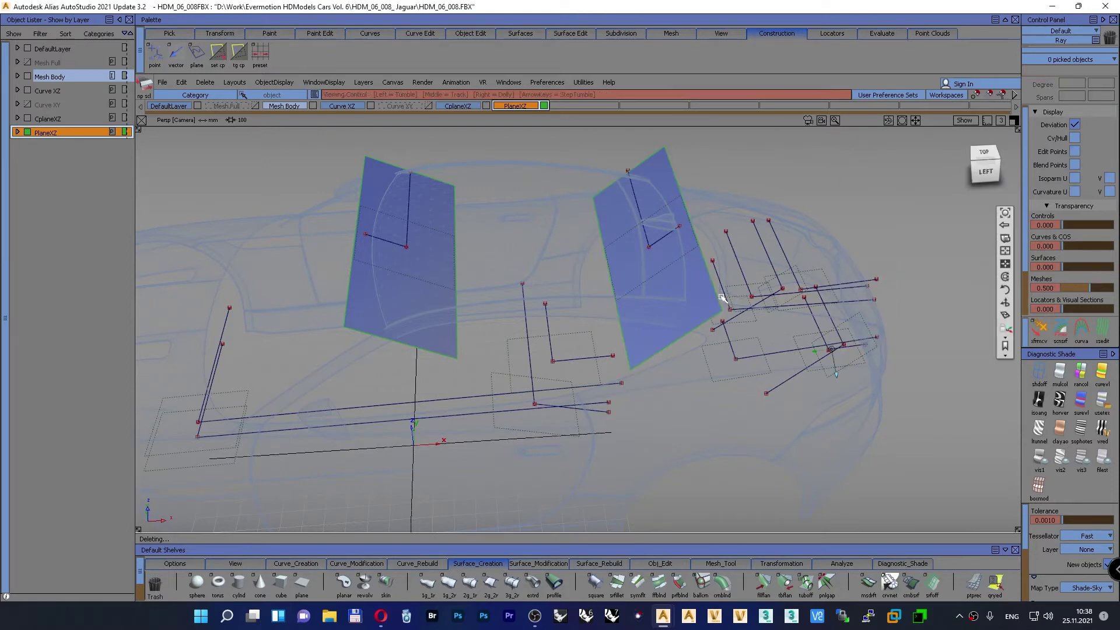
Step: Set the upper of the two reference planes at the car's front end as the active construction plane
alt+shift+drag(722, 295, 694, 263)
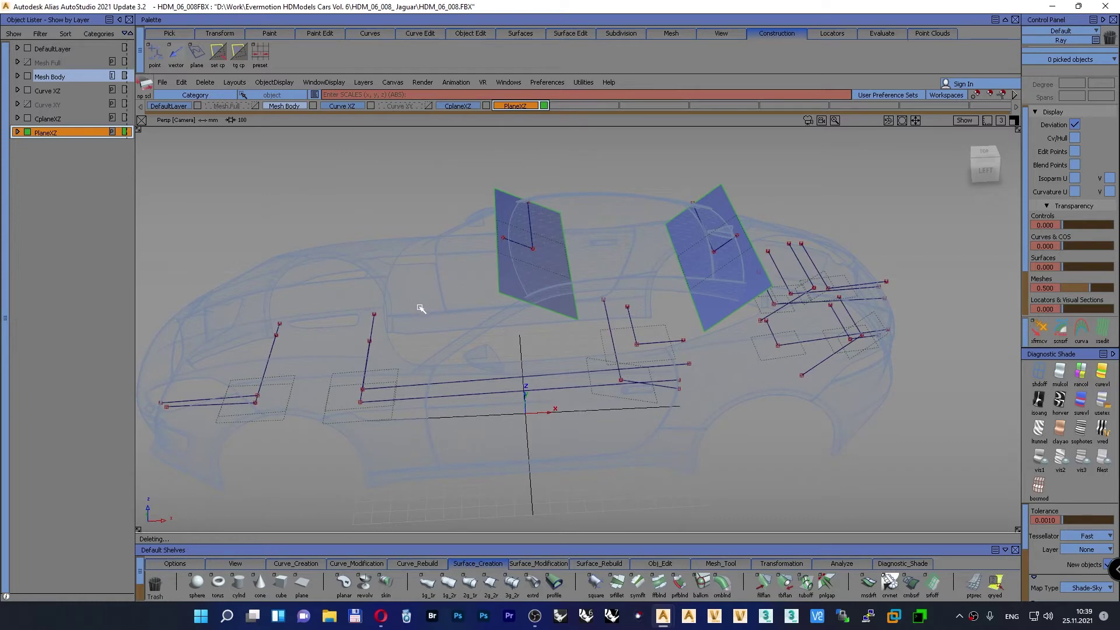
key(F5)
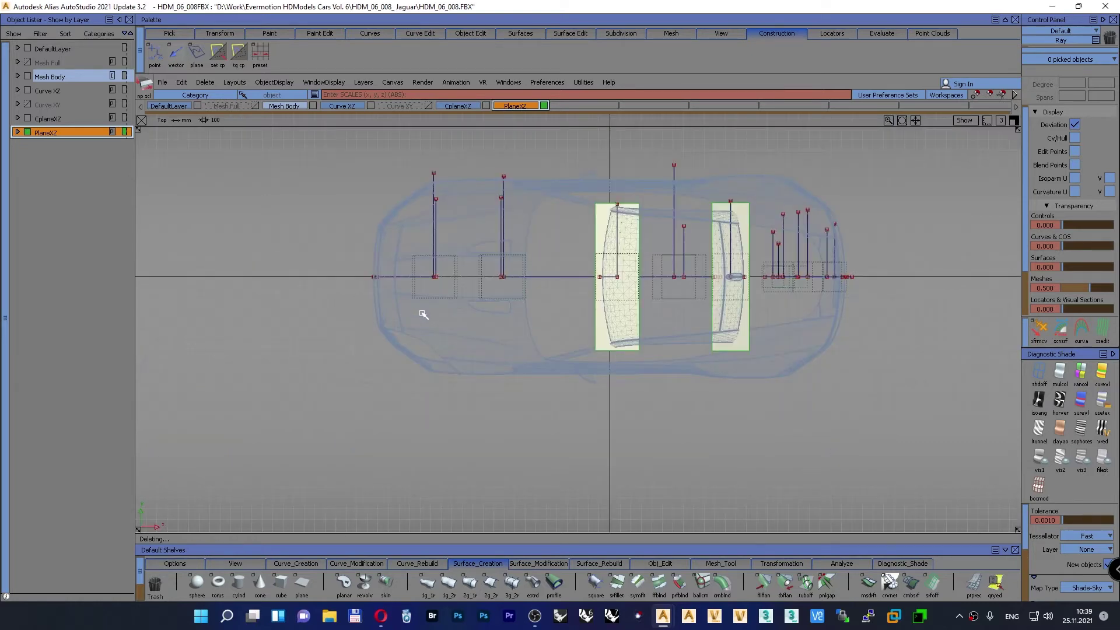
key(F8)
alt+shift+drag(379, 330, 440, 386)
alt+shift+middle_drag(440, 385, 446, 366)
alt+shift+right_drag(446, 365, 358, 408)
alt+shift+middle_drag(357, 408, 973, 316)
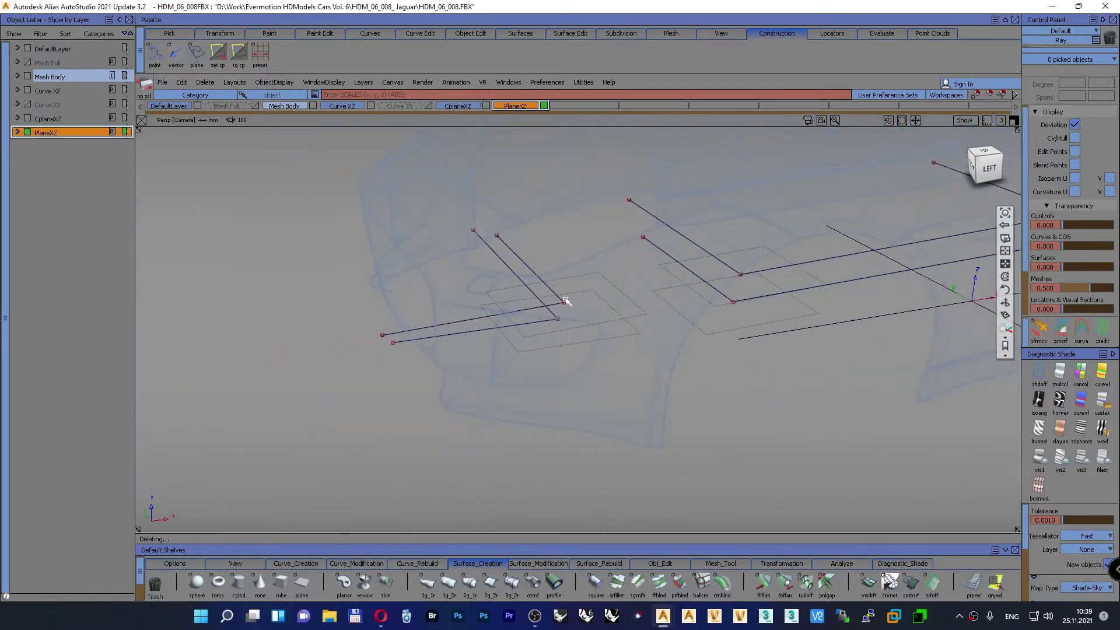
alt+shift+right_drag(587, 327, 598, 325)
alt+shift+drag(597, 325, 572, 353)
alt+shift+middle_drag(572, 352, 530, 370)
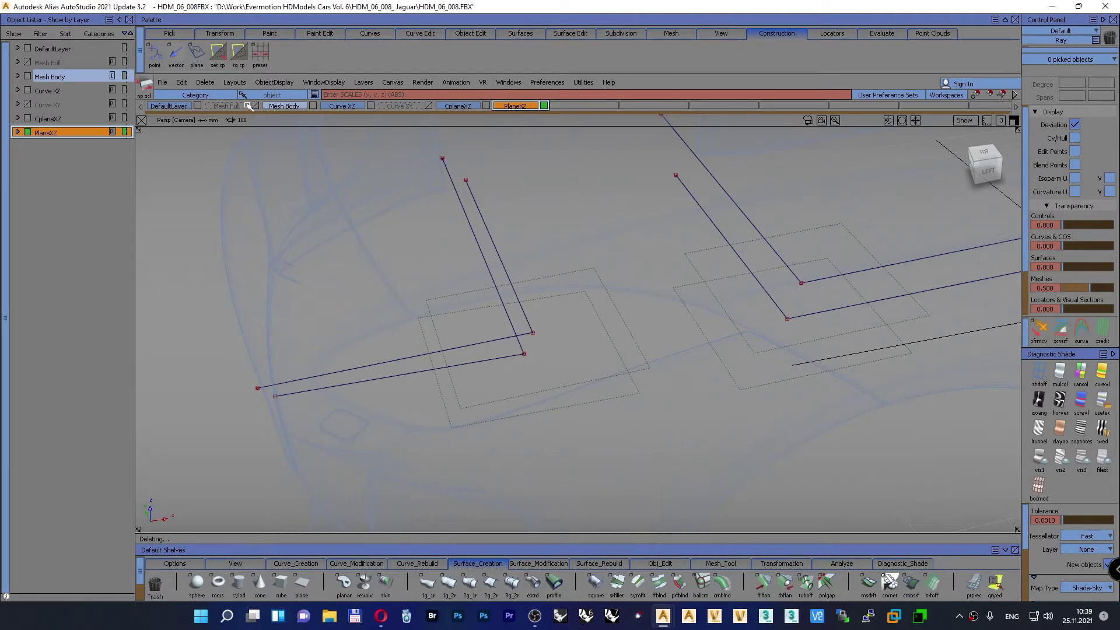
click(219, 53)
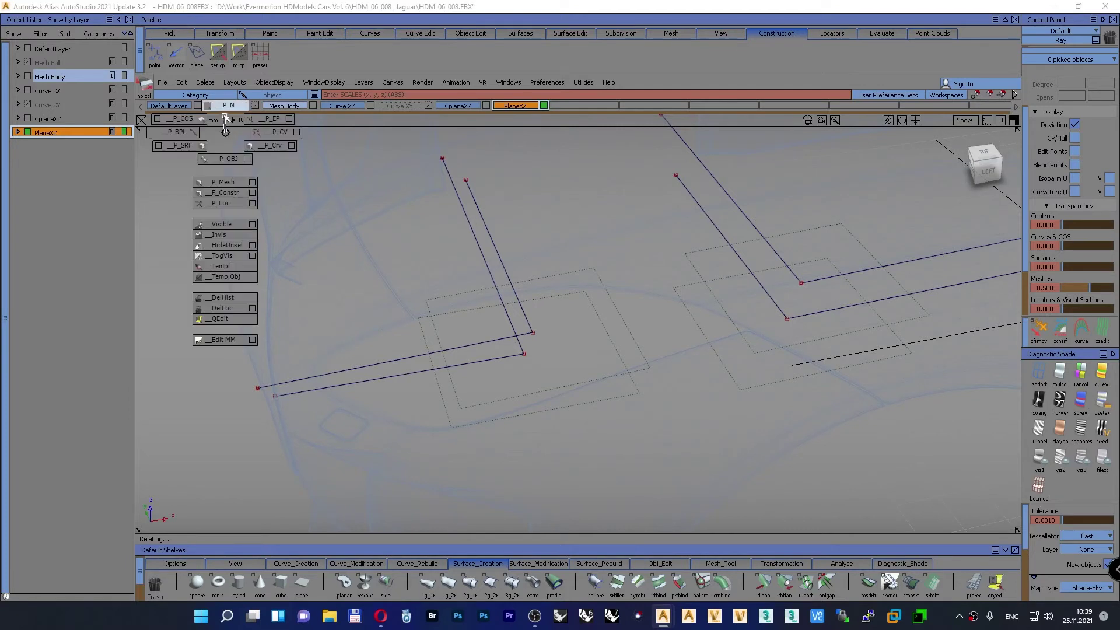
click(456, 298)
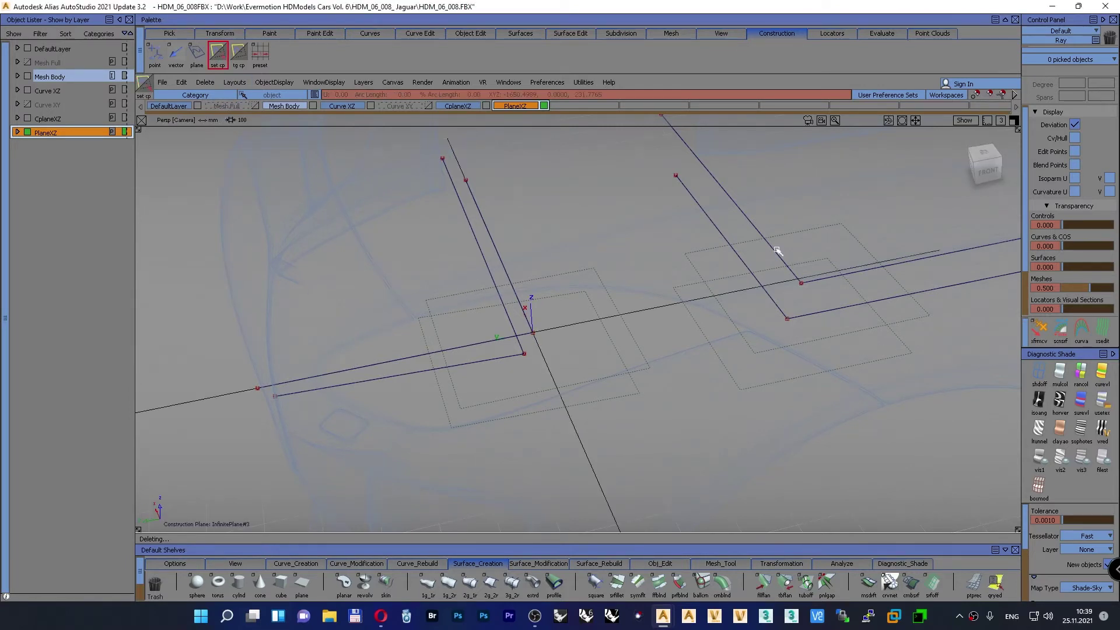
Step: Place a plane surface at the front construction plane's origin and scale it to about 2007 by 478, spanning the car's width
click(984, 153)
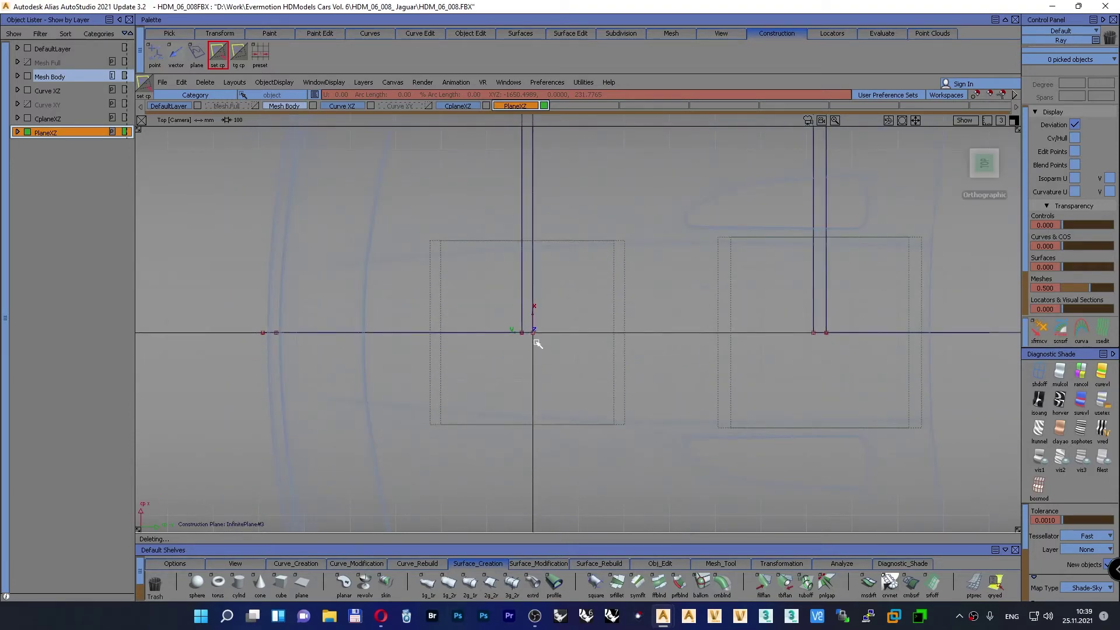
click(302, 582)
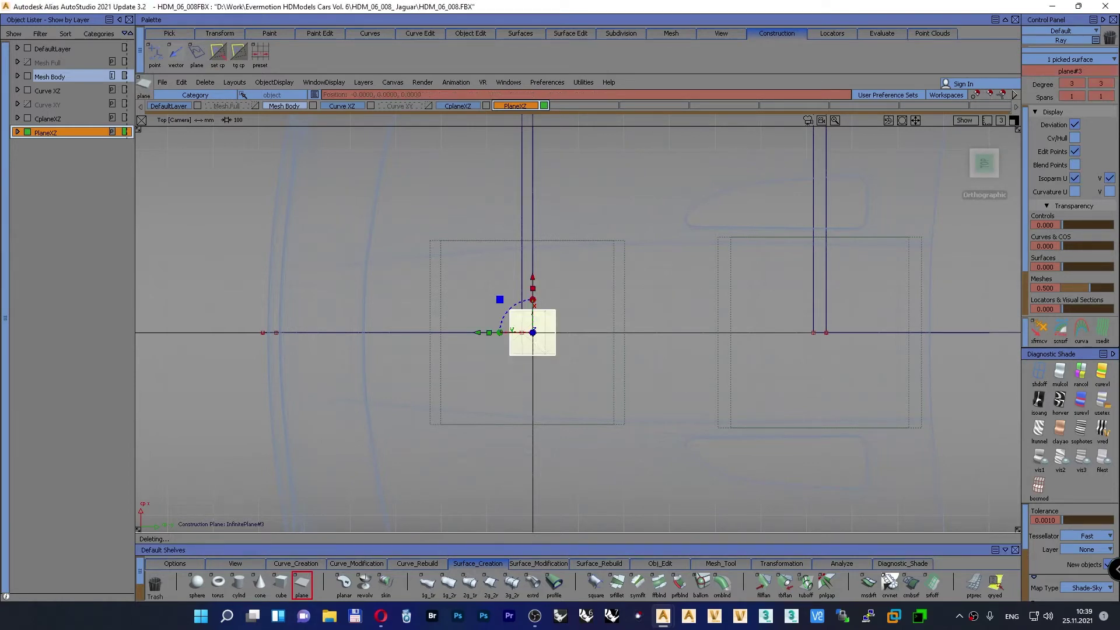
scroll(533, 333, down, 5)
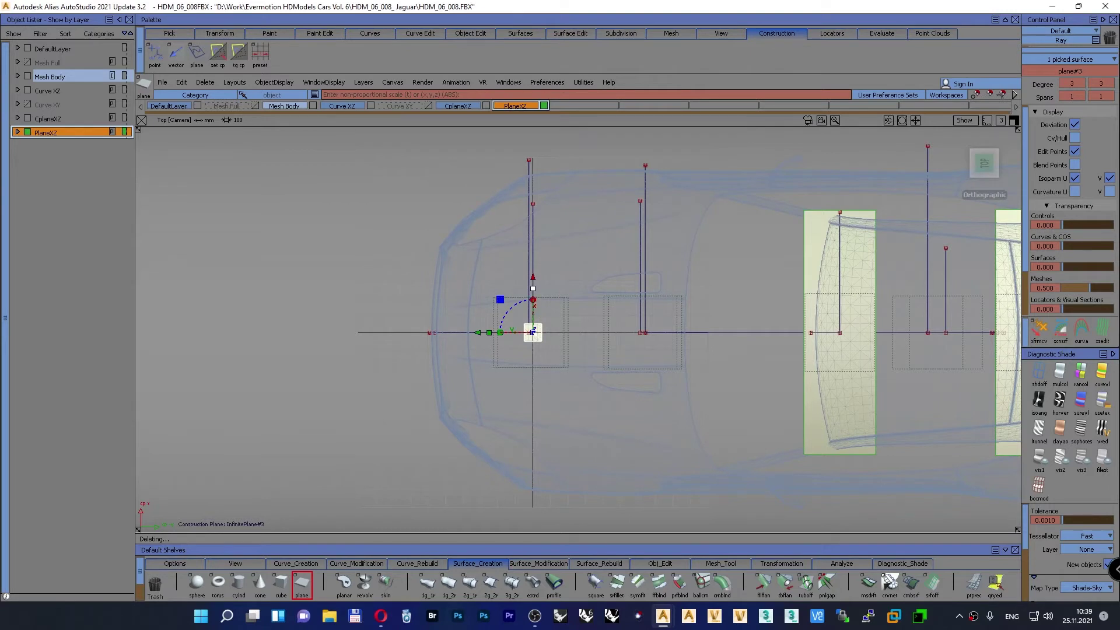
drag(533, 332, 537, 242)
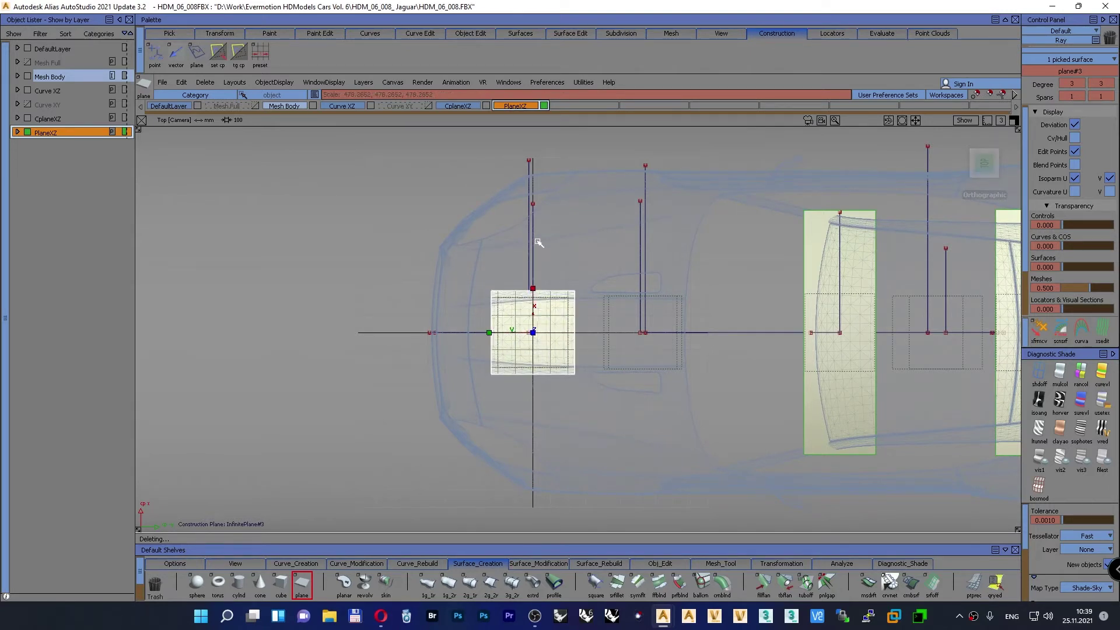
drag(533, 289, 535, 209)
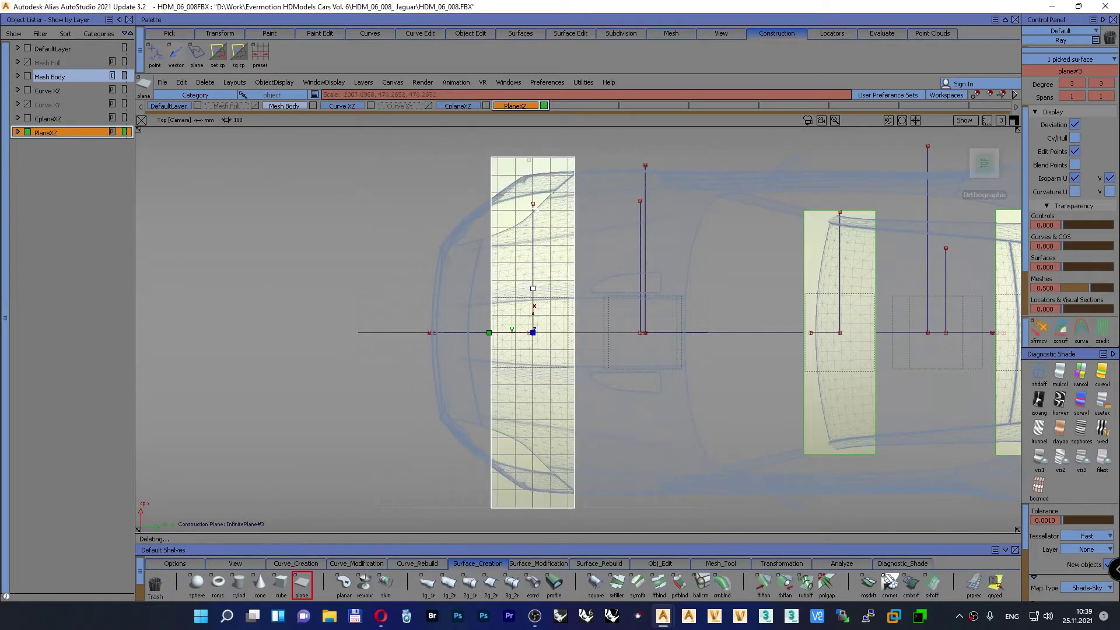
Step: Clear the selection, toggle back to the world coordinate system and turn off the diagnostic shading
ctrl+shift+drag(310, 235, 310, 207)
click(238, 56)
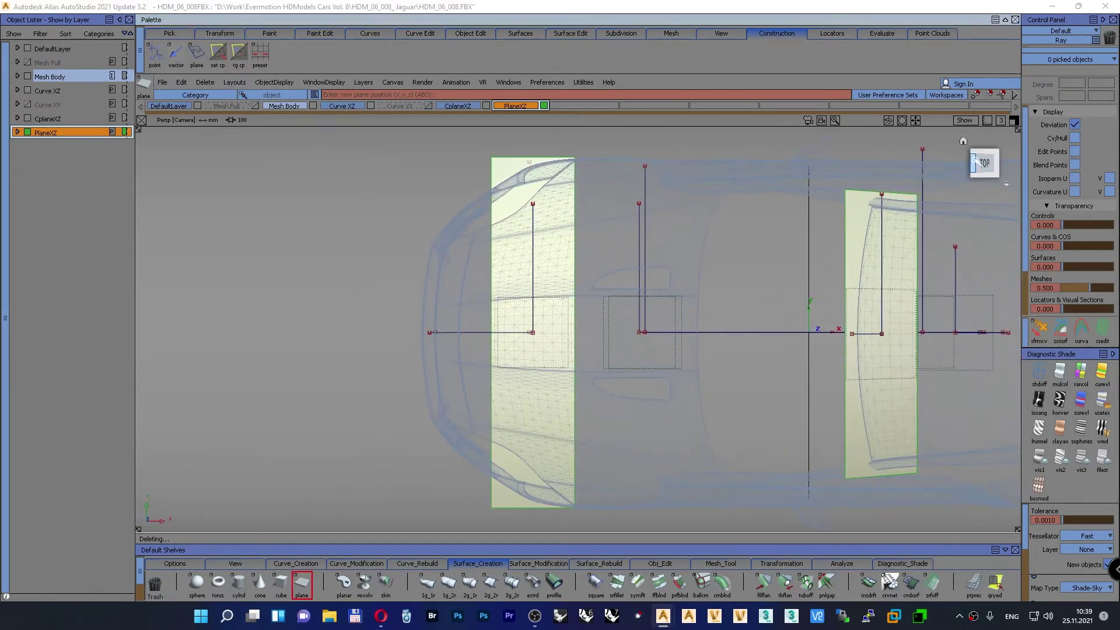
click(966, 142)
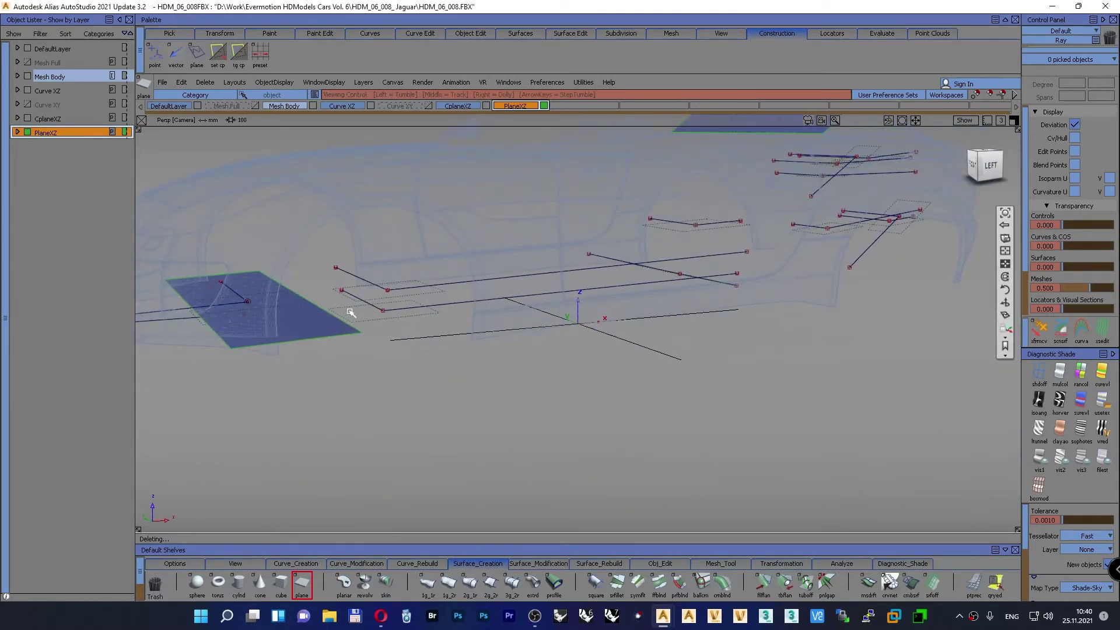
alt+shift+drag(350, 316, 531, 370)
click(1039, 374)
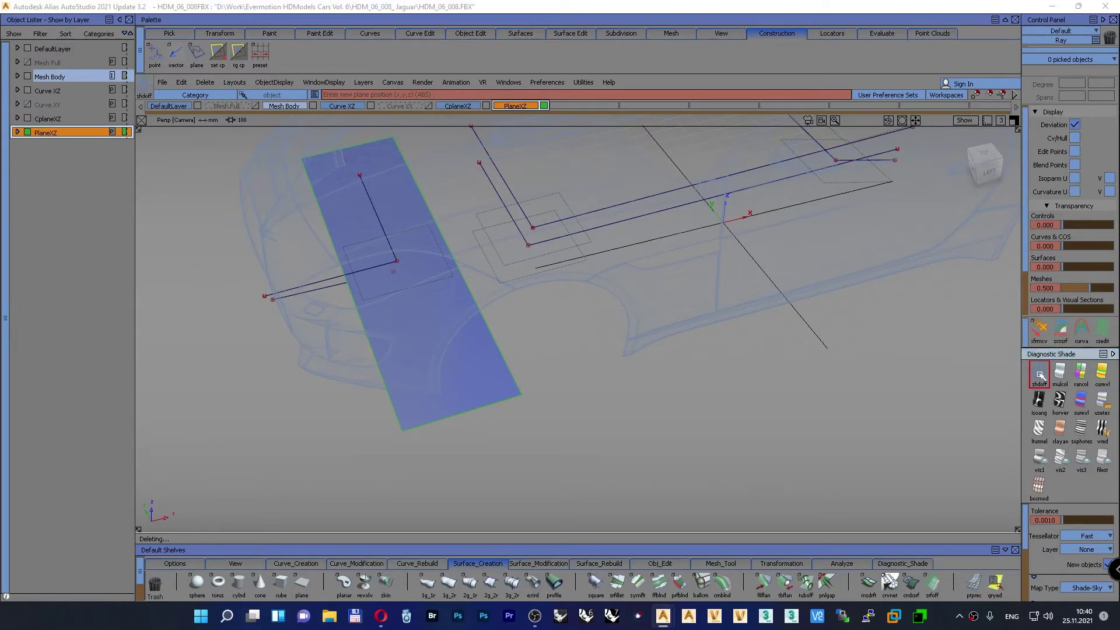
alt+shift+middle_drag(548, 461, 571, 470)
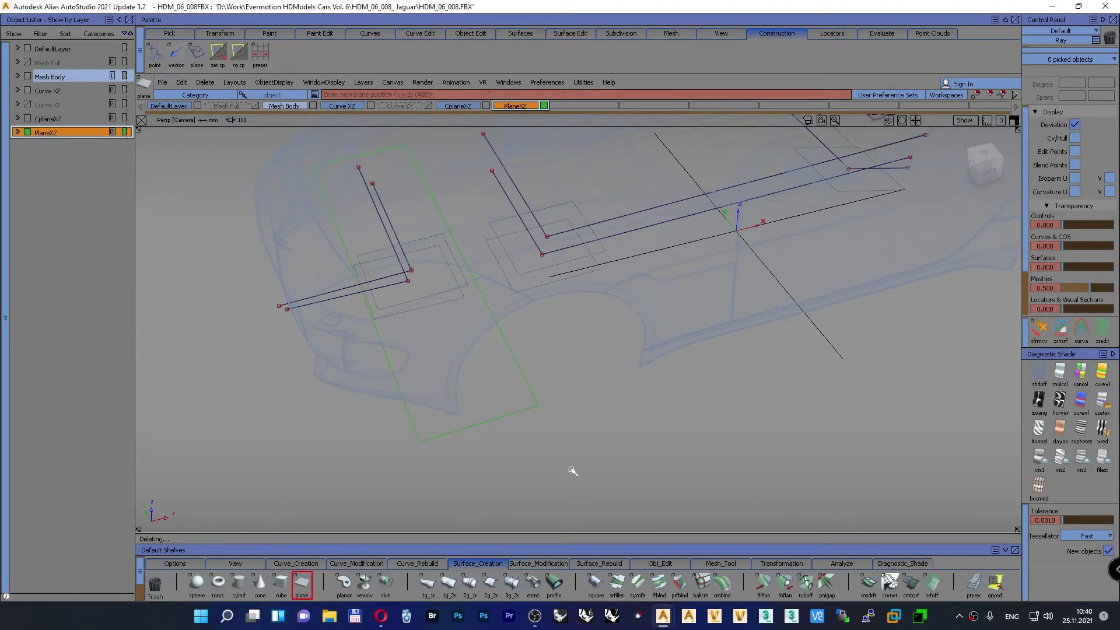
Step: Set the lower of the two reference planes at the car's front end as the active construction plane and view it from the top
alt+shift+drag(458, 375, 430, 324)
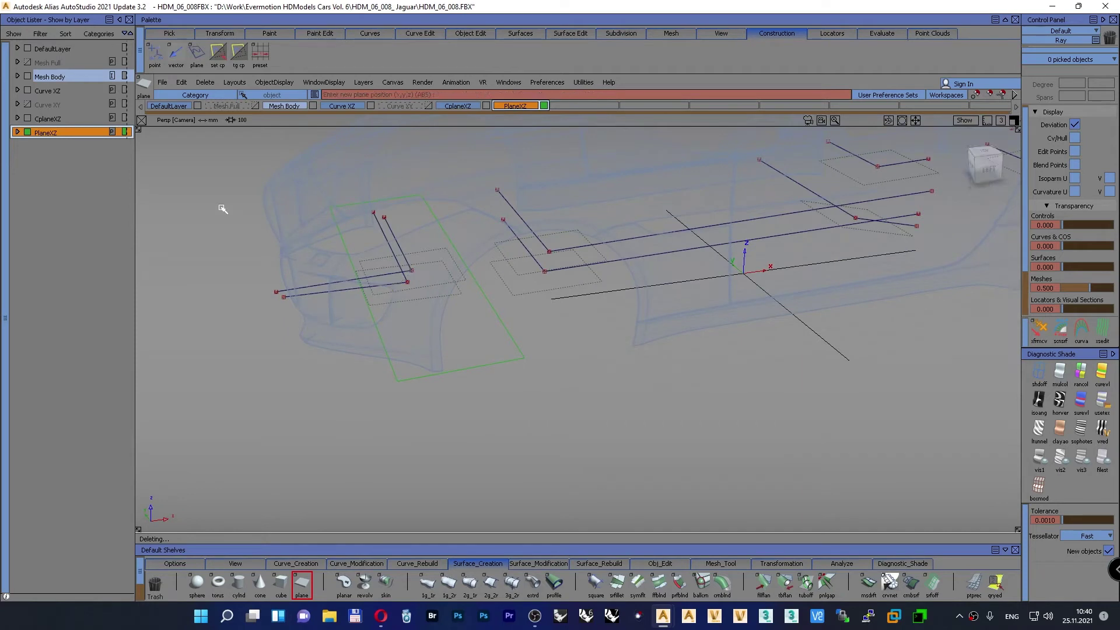
click(219, 53)
click(426, 298)
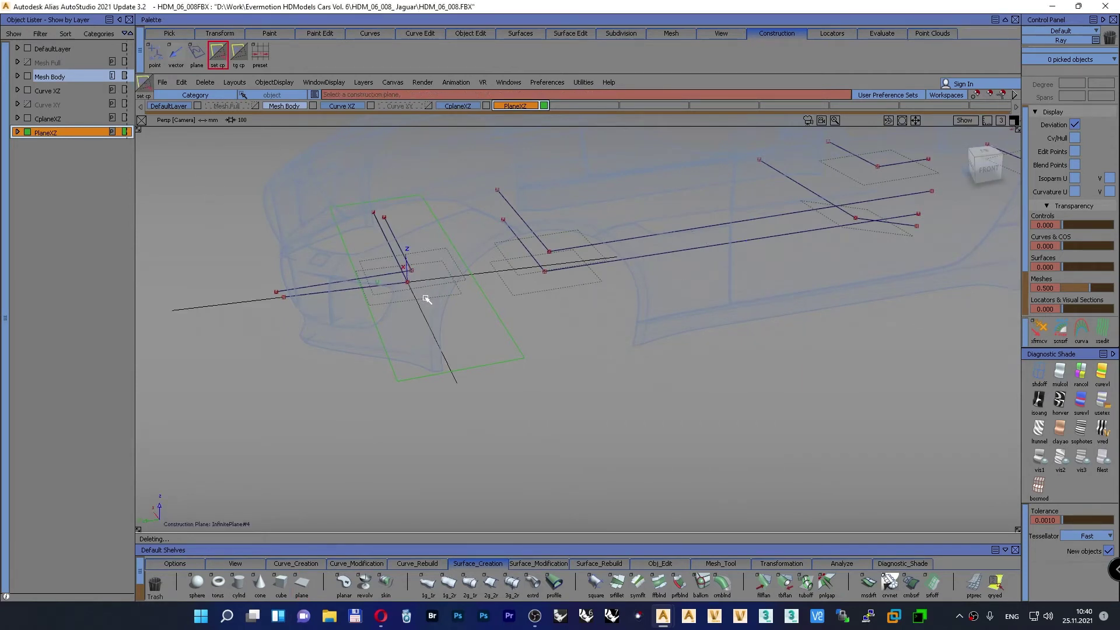
alt+shift+drag(426, 298, 385, 270)
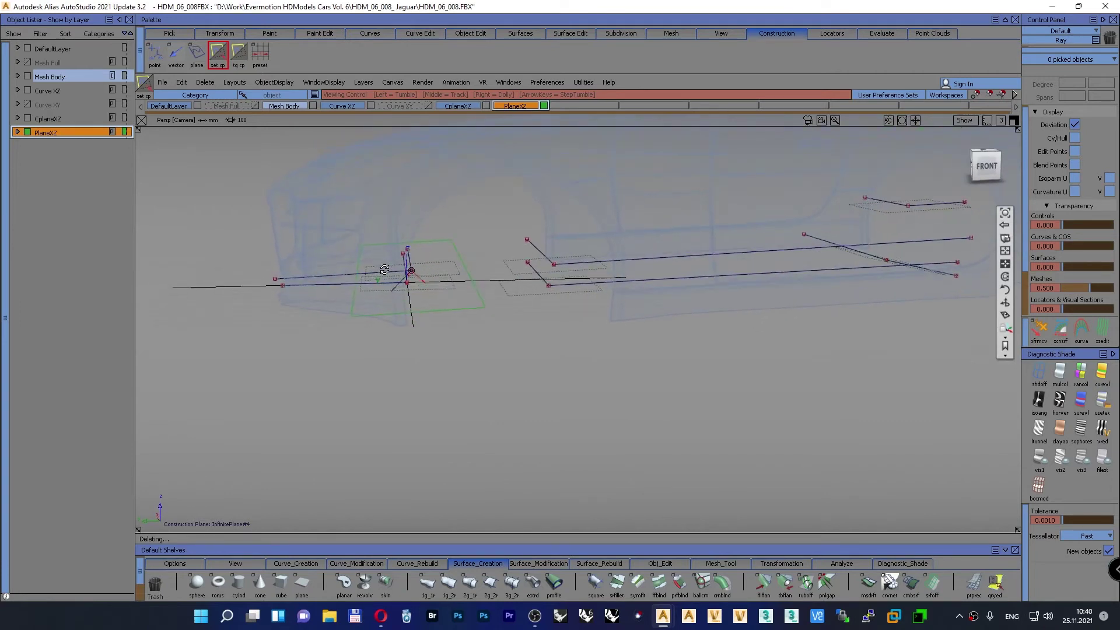
key(F5)
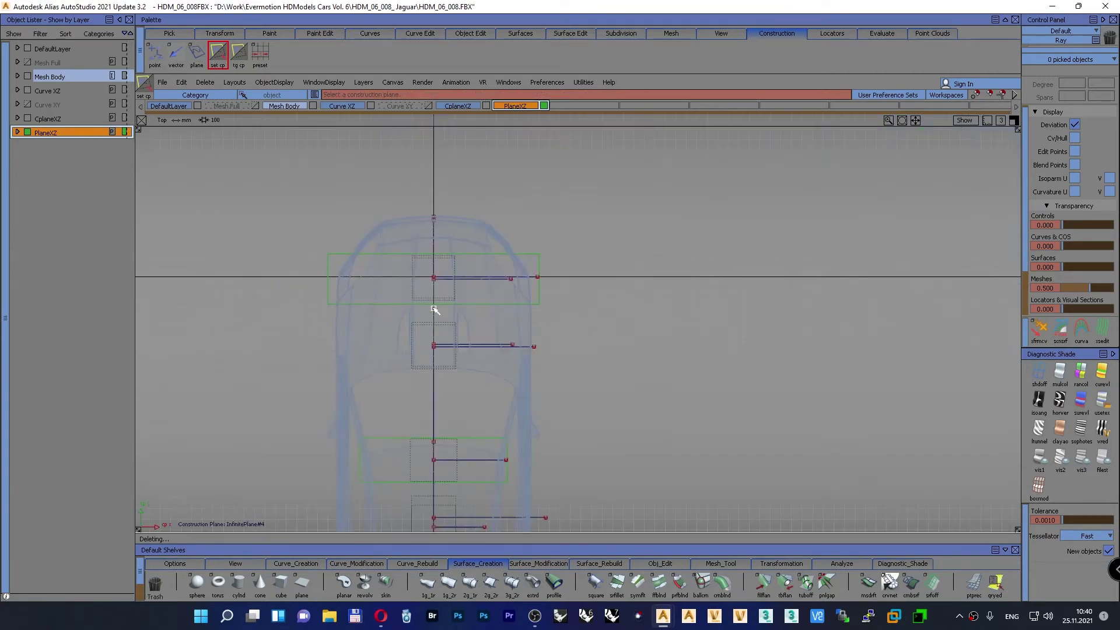
alt+shift+right_drag(435, 309, 411, 257)
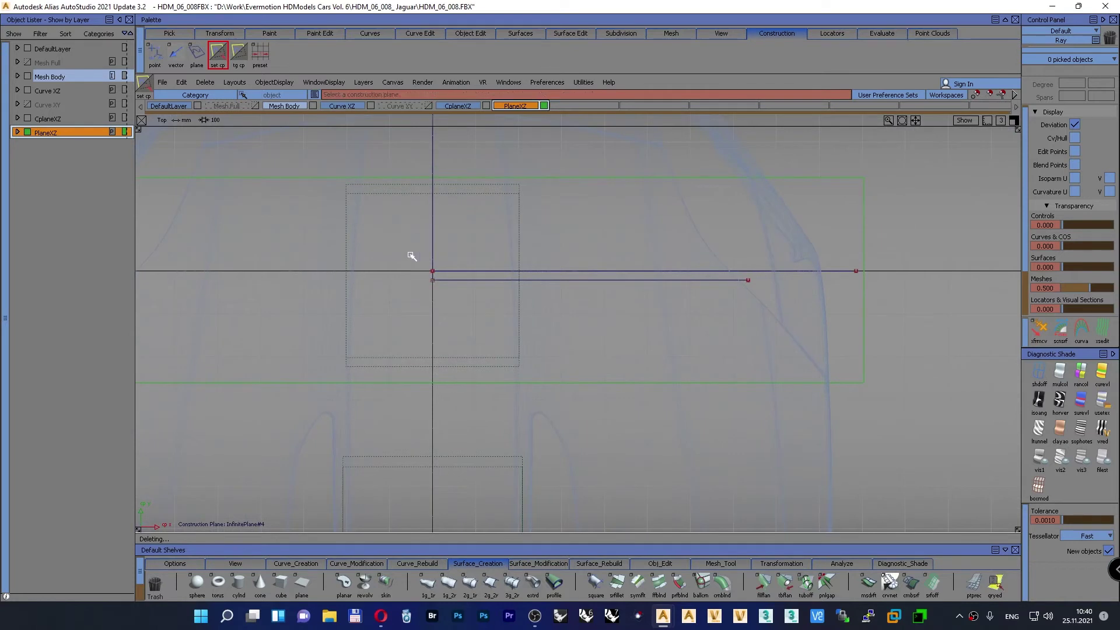
Step: Place a plane surface at the lower front construction plane's origin and scale it to about 2007 across the car's width
click(308, 580)
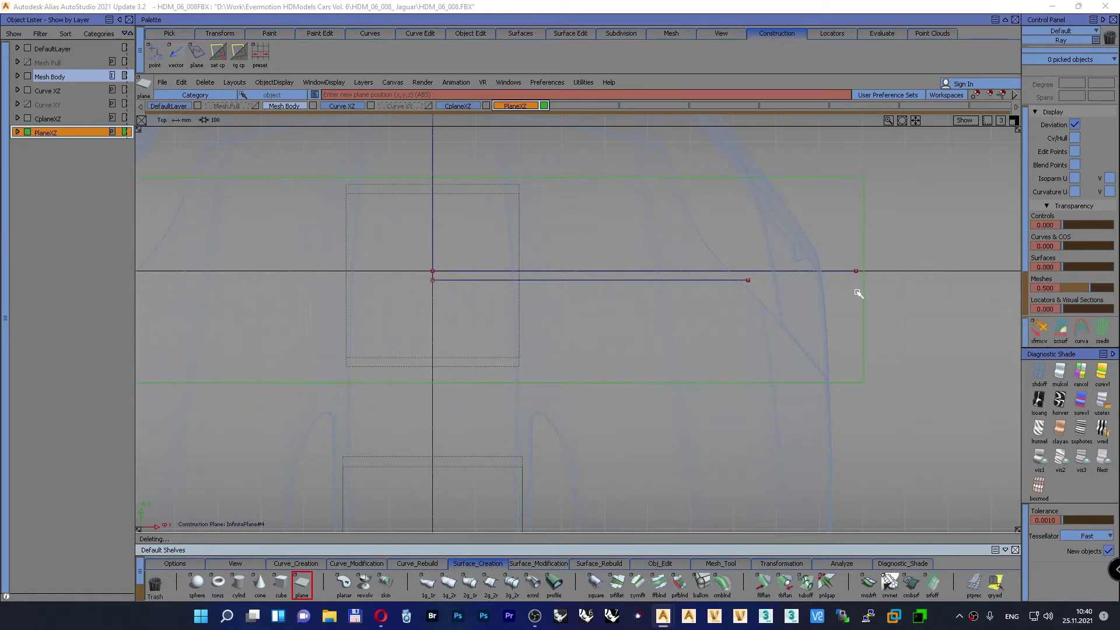
click(432, 272)
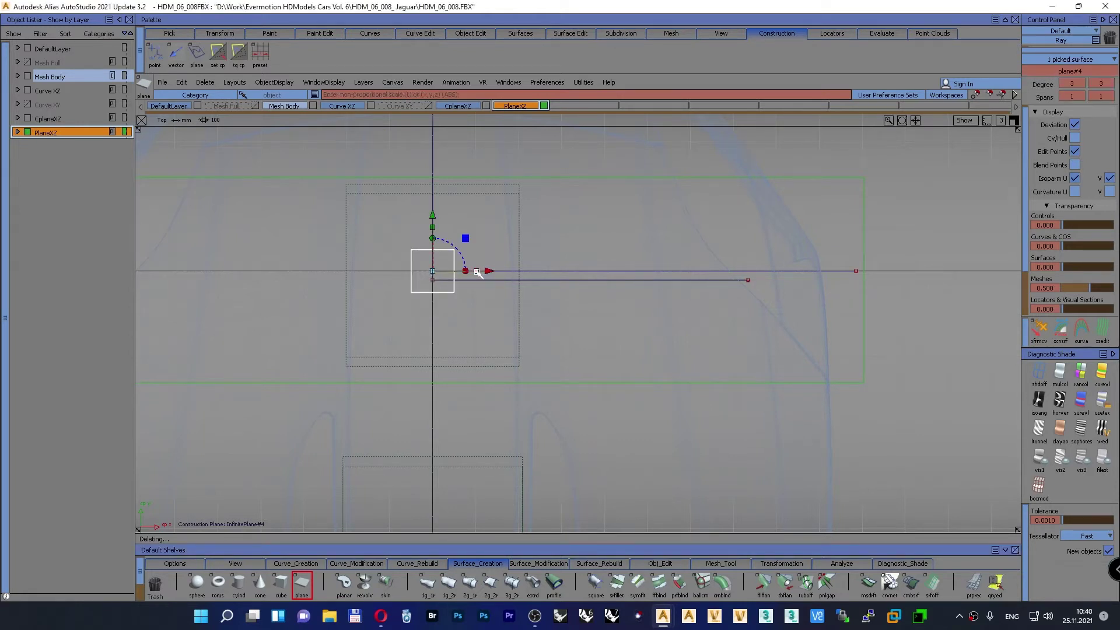
drag(477, 273, 551, 274)
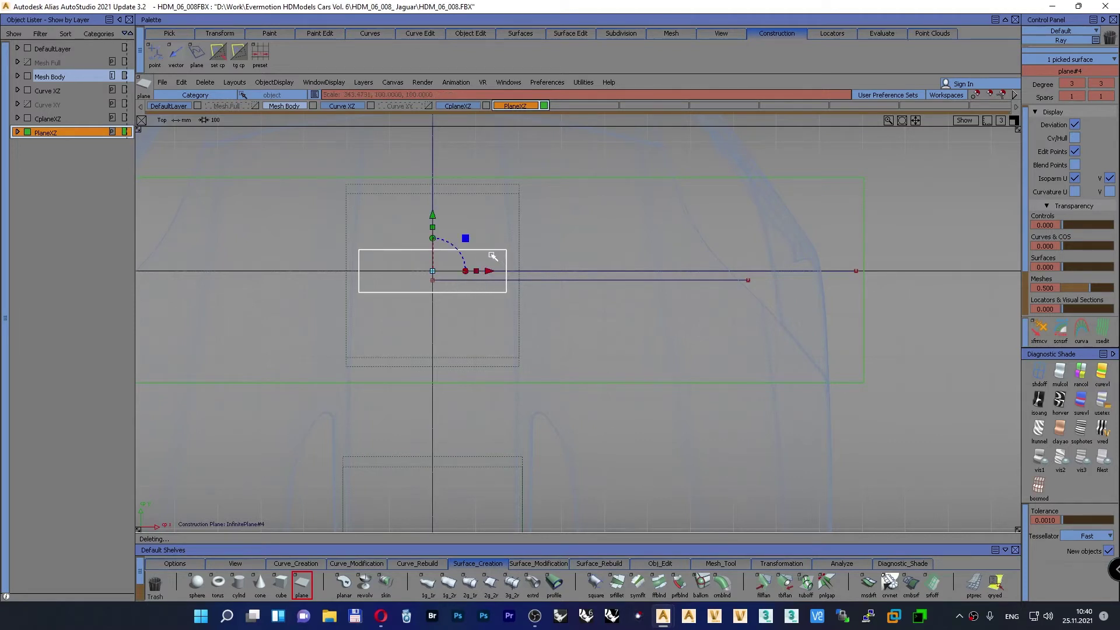
drag(480, 273, 583, 283)
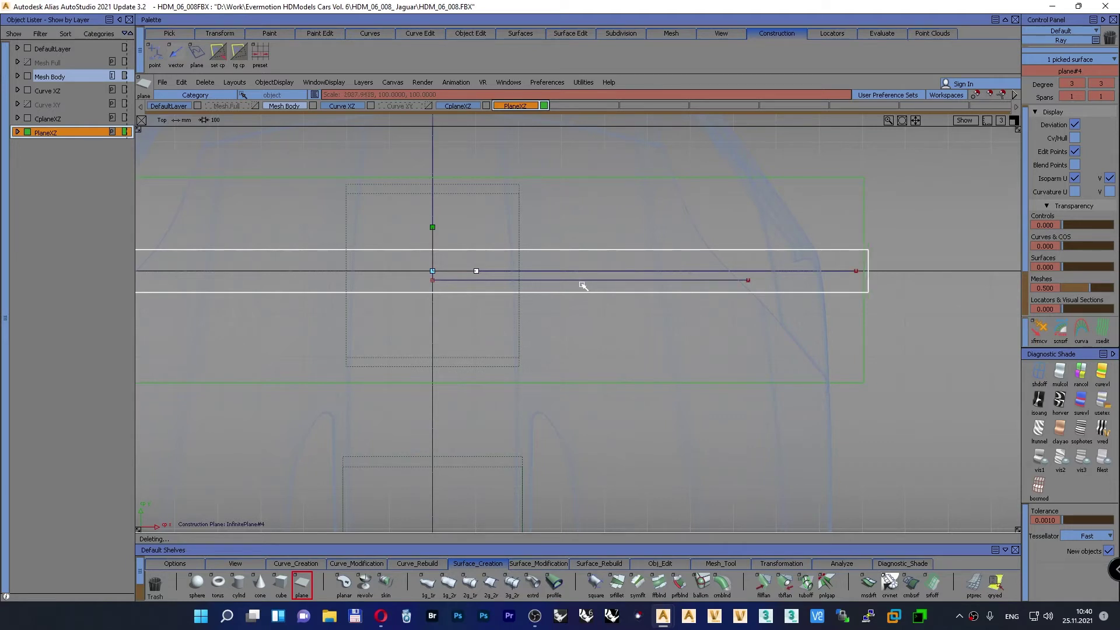
click(582, 284)
key(Delete)
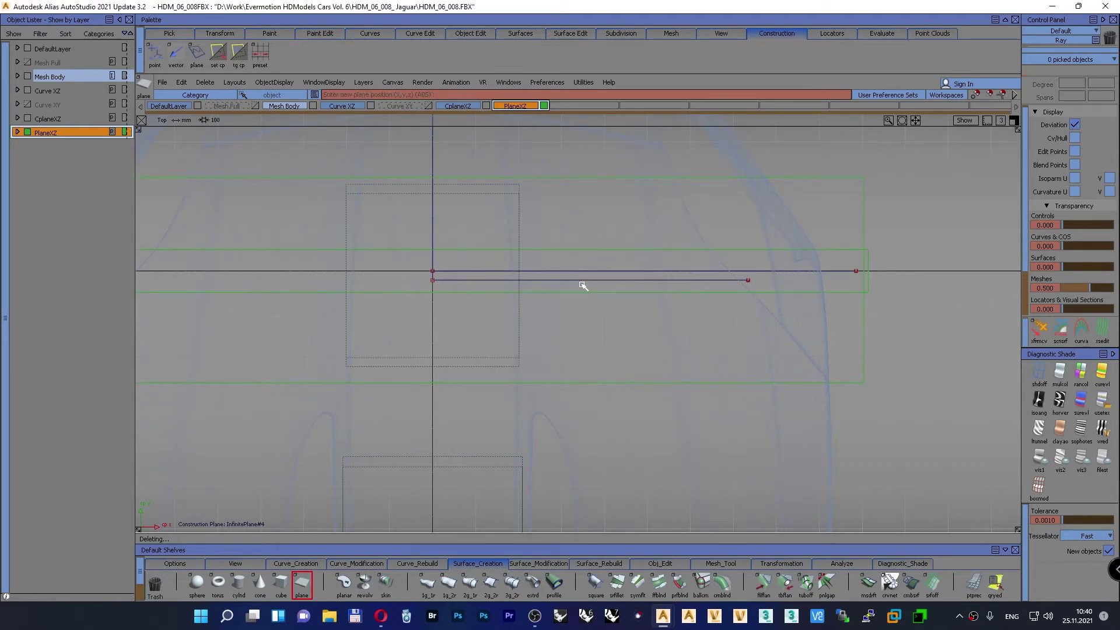
Step: Pick the new lower front plane, enlarge it non-proportionally along the car's length, clear the selection and return to the perspective view
ctrl+shift+drag(884, 245, 879, 261)
click(871, 258)
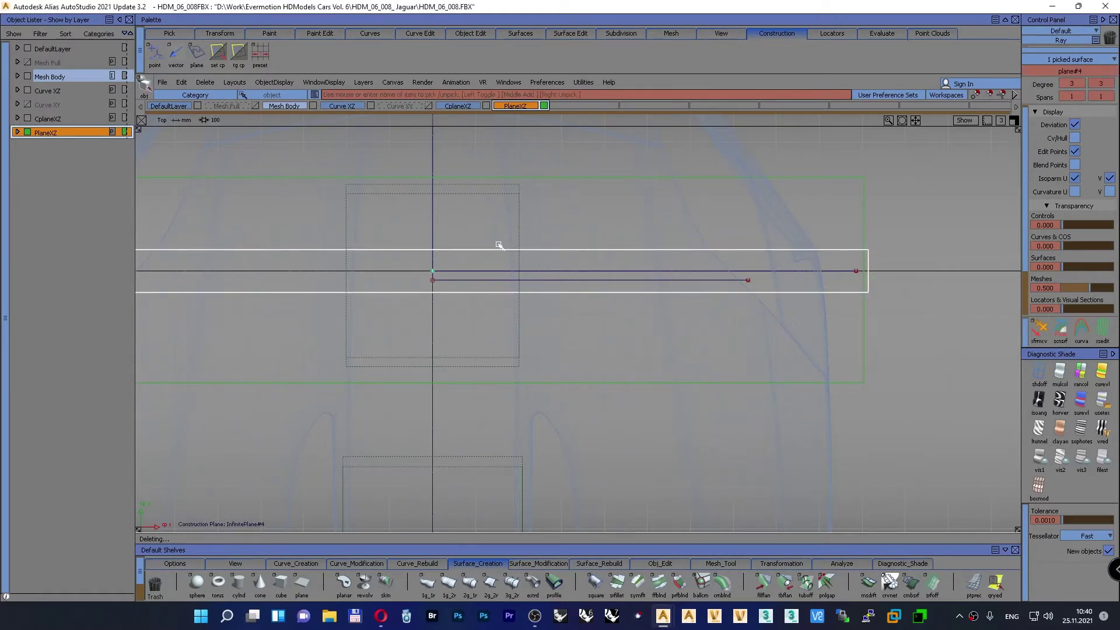
mouse_move(476, 222)
ctrl+shift+mouse_down()
mouse_move(444, 231)
mouse_move(478, 230)
mouse_move(460, 233)
mouse_move(465, 210)
mouse_move(464, 227)
ctrl+shift+mouse_up()
middle_drag(463, 226, 463, 141)
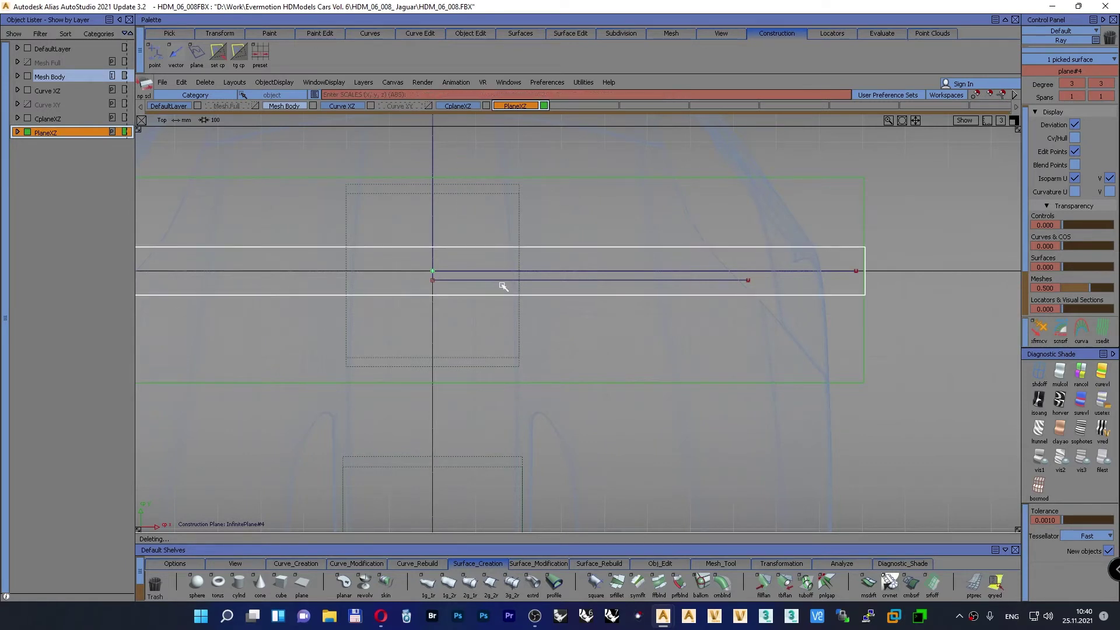
middle_drag(482, 371, 466, 158)
middle_drag(485, 338, 514, 300)
click(518, 292)
middle_drag(508, 280, 512, 242)
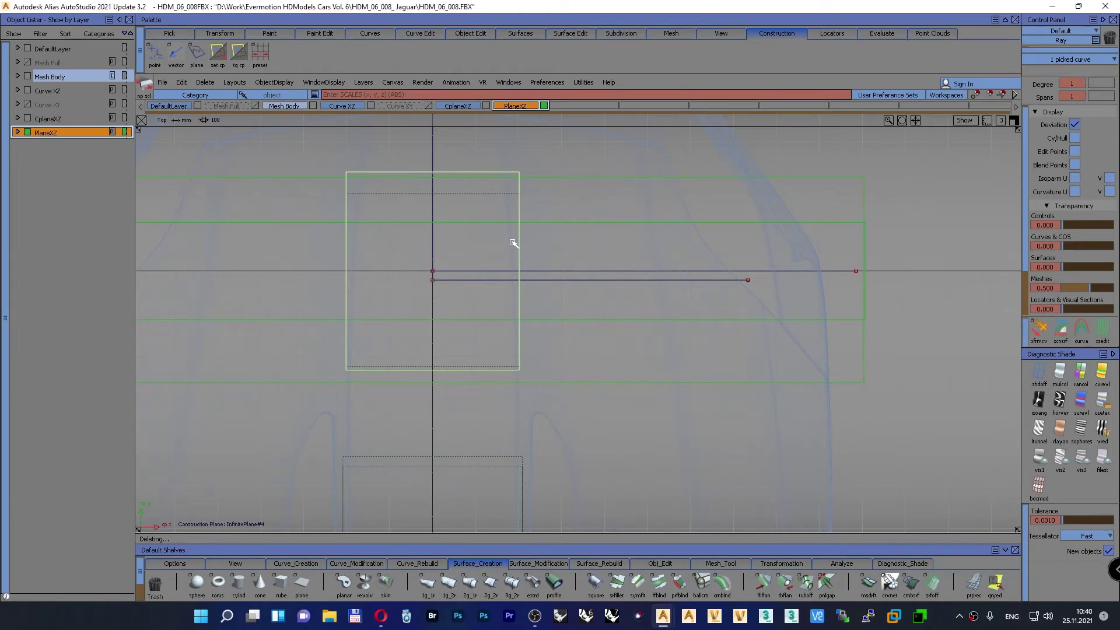
key(F8)
alt+shift+drag(508, 268, 475, 289)
alt+shift+middle_drag(427, 314, 492, 320)
ctrl+shift+drag(227, 303, 227, 275)
alt+shift+drag(262, 309, 297, 327)
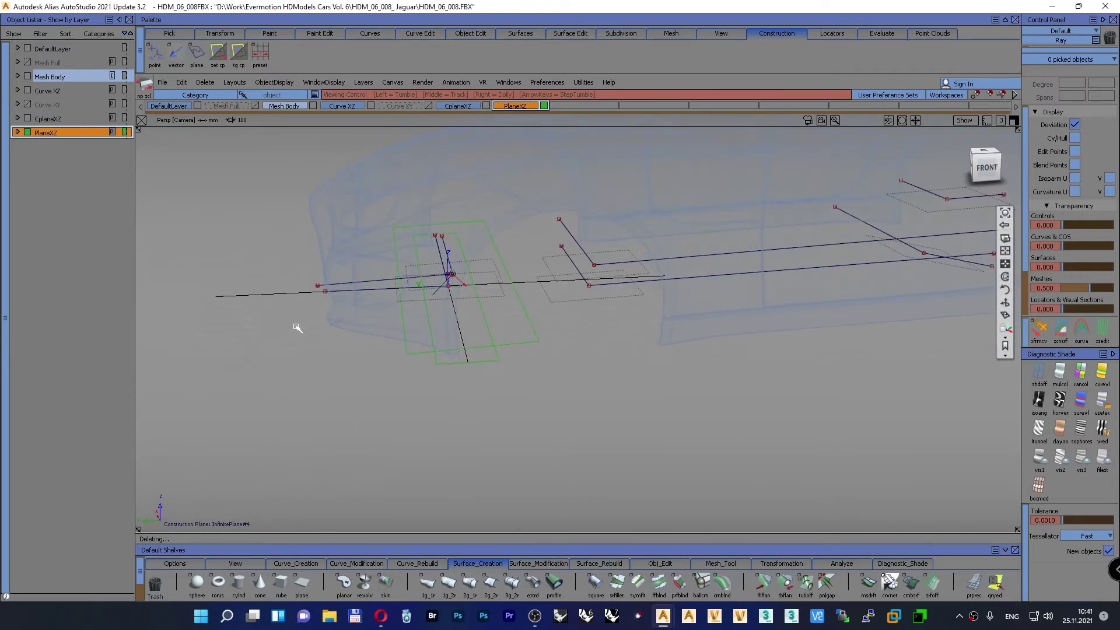
Step: Pick the lower front plane again, enlarge it further along the car's length to match the neighbouring front plane, and clear the selection
ctrl+shift+drag(526, 419, 531, 446)
click(499, 360)
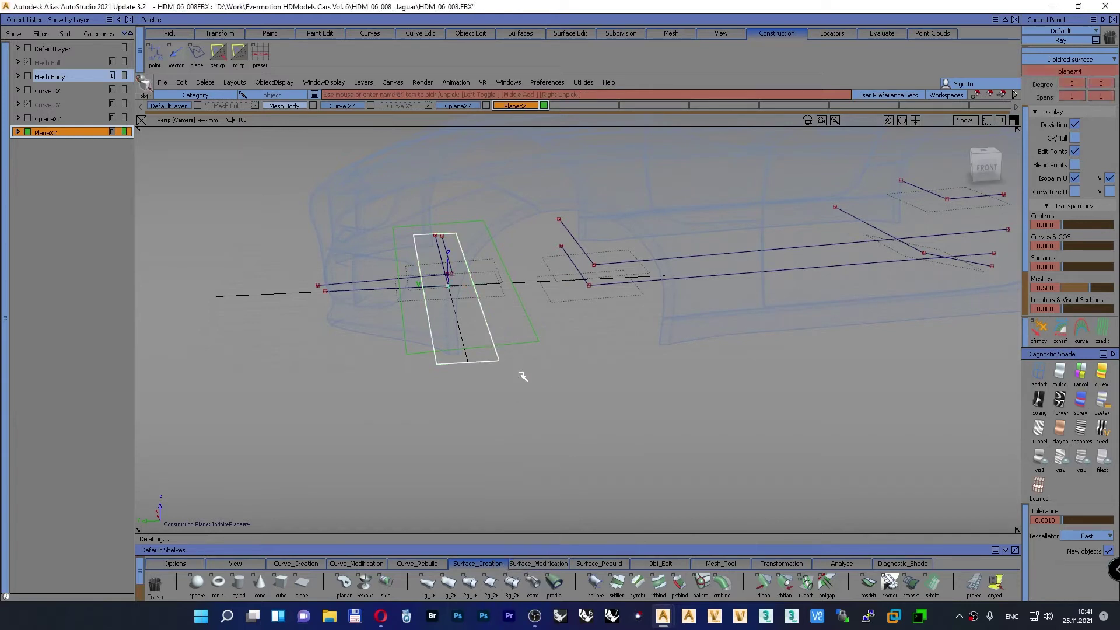
ctrl+shift+drag(536, 403, 610, 415)
alt+shift+drag(440, 447, 387, 414)
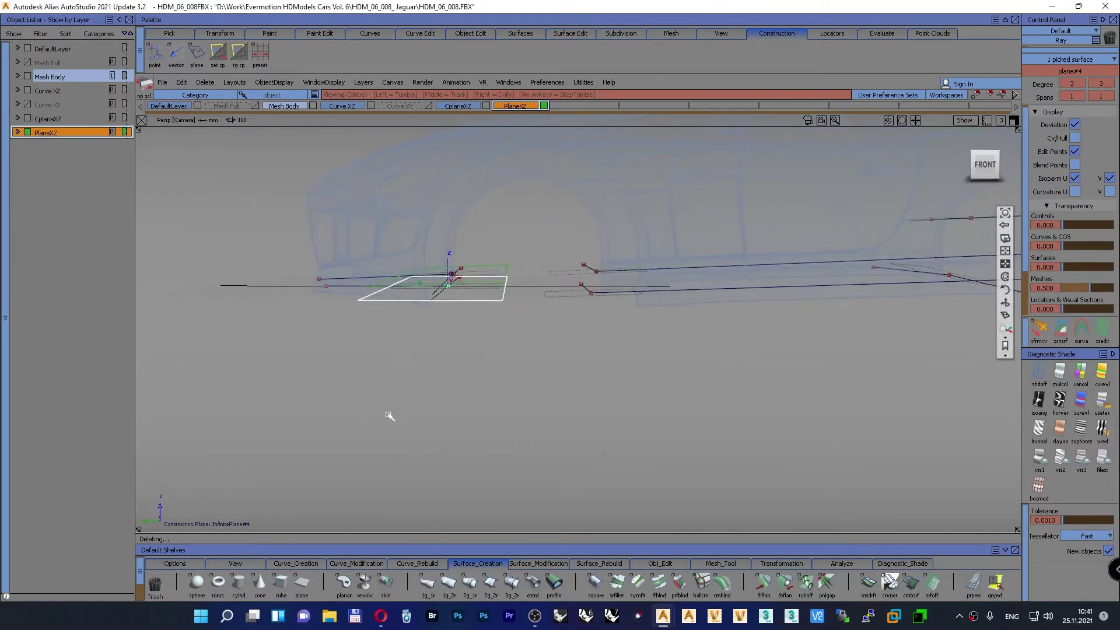
alt+shift+right_drag(387, 414, 405, 350)
alt+shift+drag(407, 353, 596, 379)
alt+shift+middle_drag(612, 380, 397, 386)
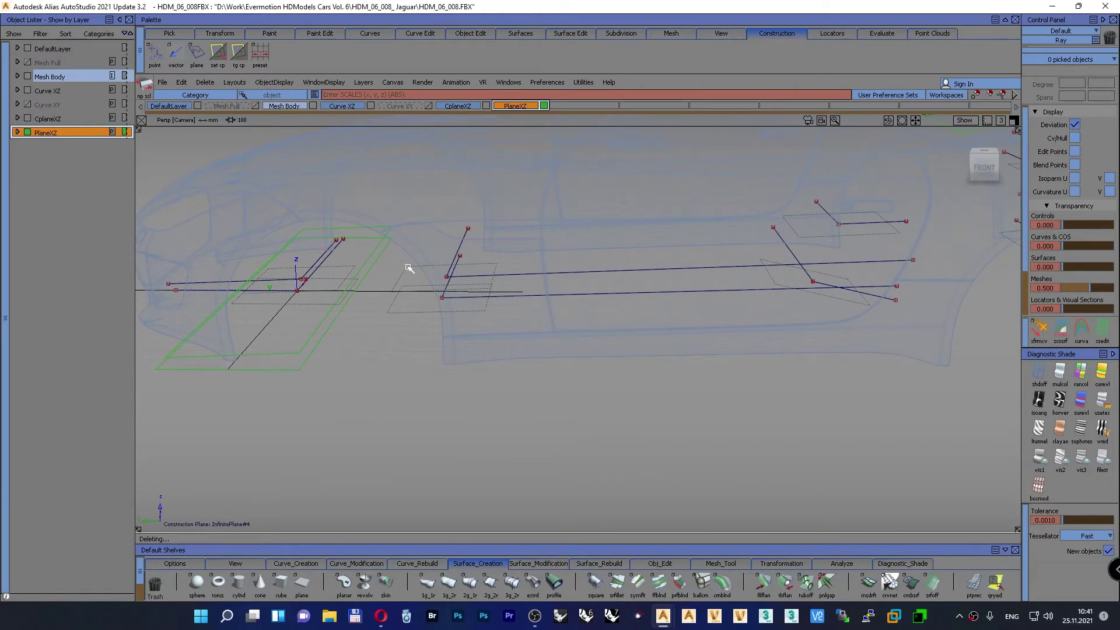
Step: Set the upper reference plane just behind the front-end planes as the active construction plane and view the car orthographically from below
click(218, 53)
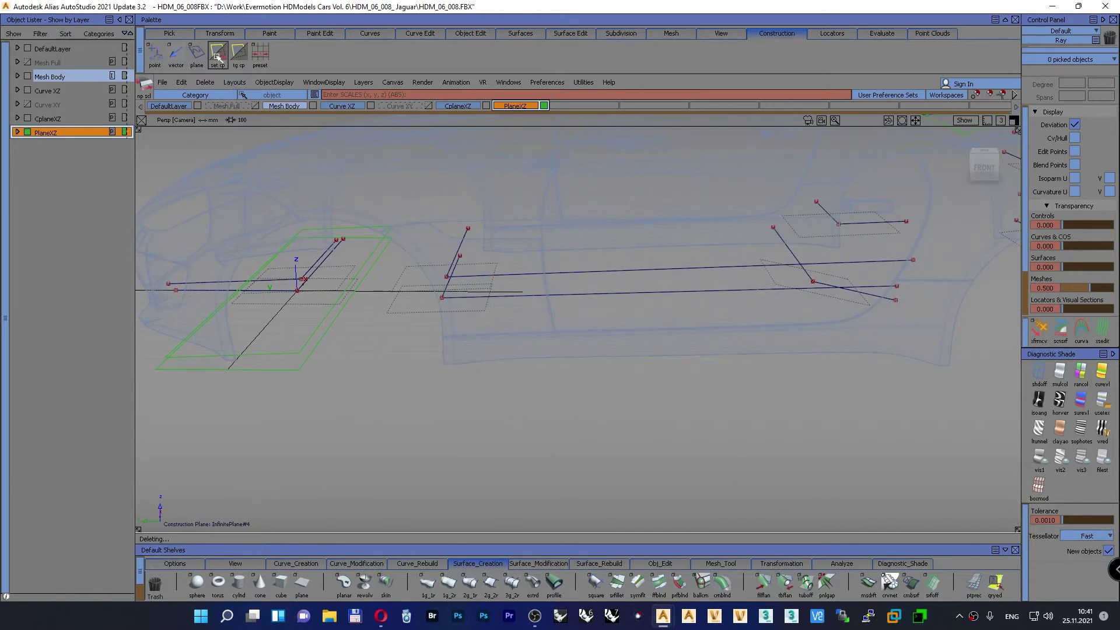
click(426, 269)
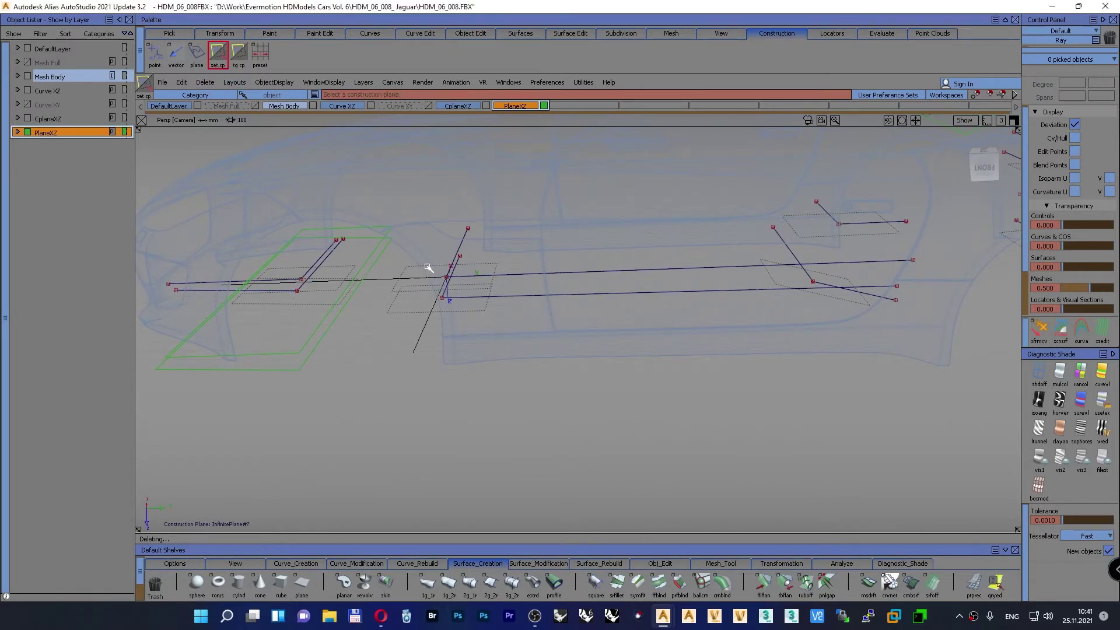
click(986, 149)
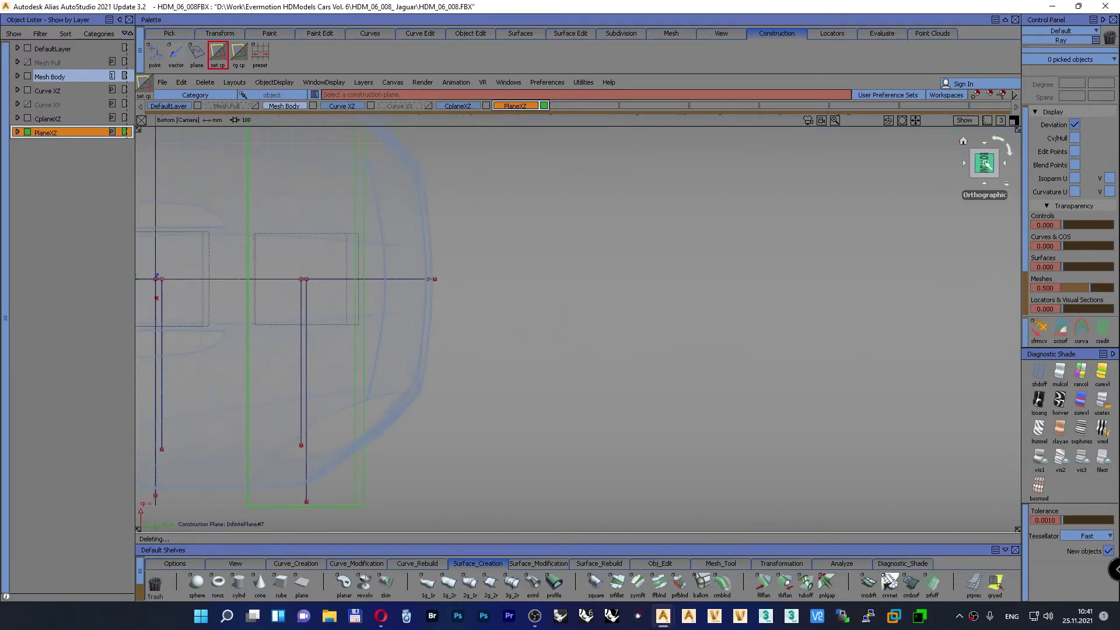
alt+shift+middle_drag(549, 312, 799, 330)
alt+shift+right_drag(799, 330, 769, 335)
alt+shift+middle_drag(541, 342, 713, 358)
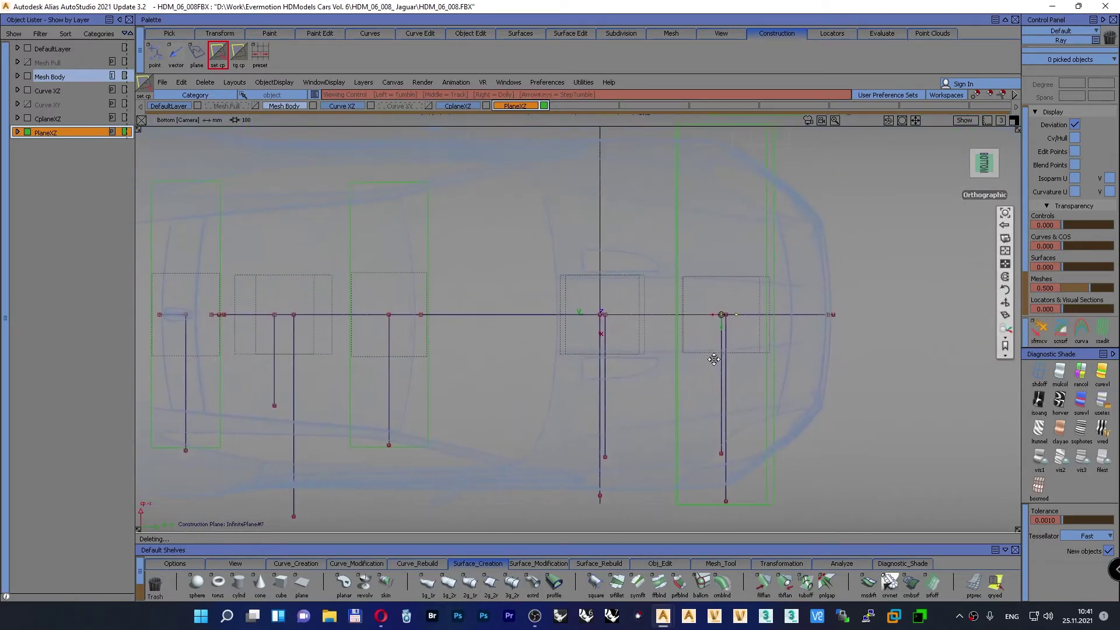
alt+shift+right_drag(713, 358, 678, 394)
alt+shift+middle_drag(678, 394, 691, 383)
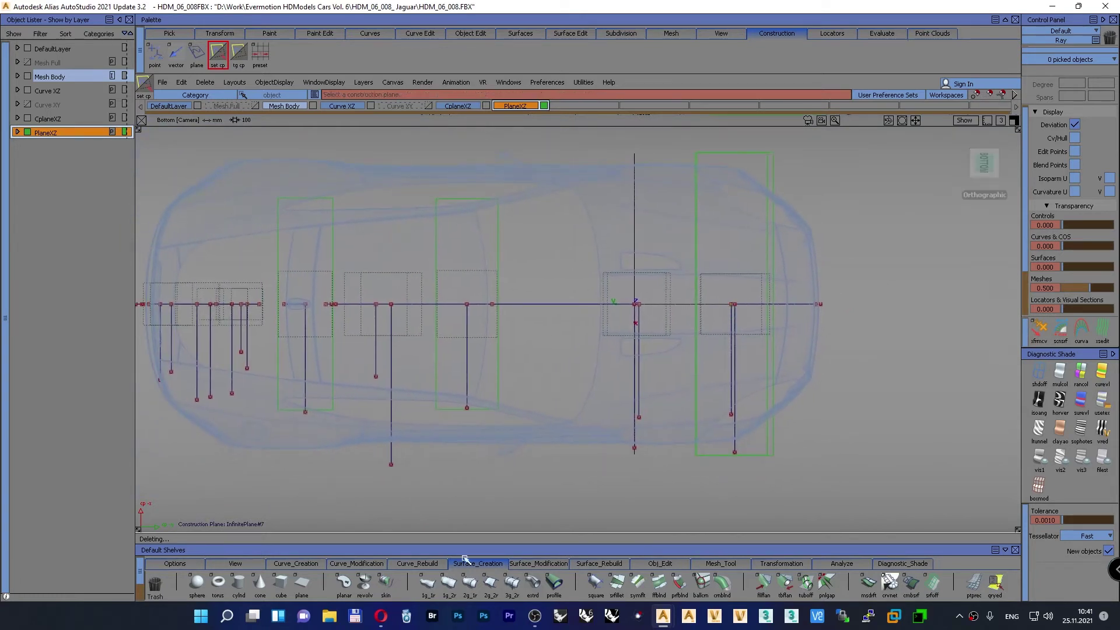
Step: Place a plane surface at the active construction plane's origin and scale it to about 2069 by 329, spanning the car's width
click(301, 586)
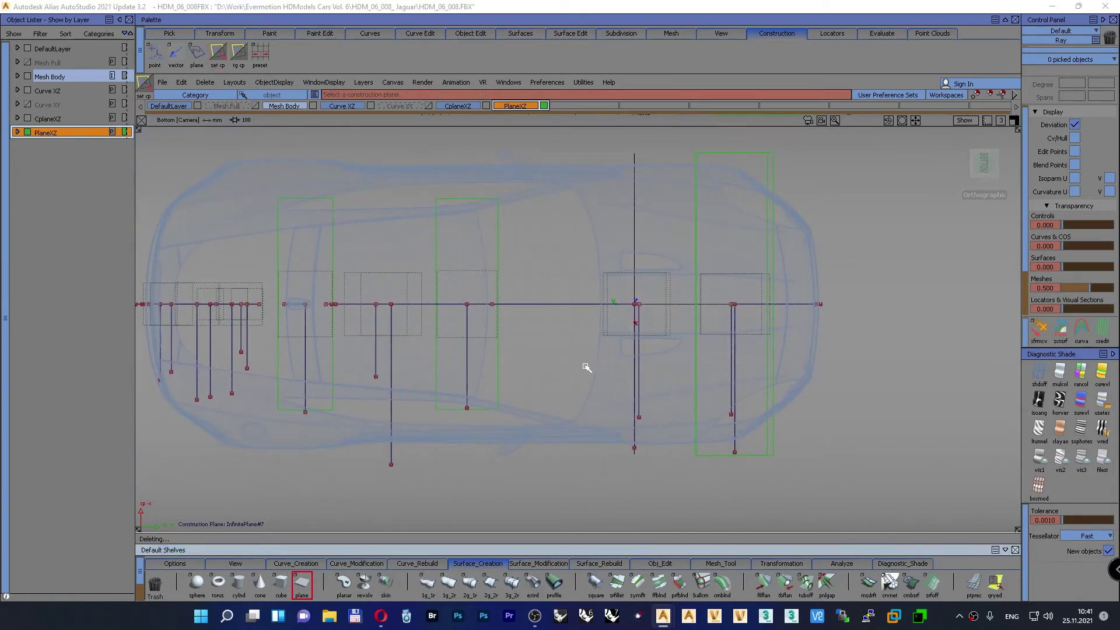
click(634, 304)
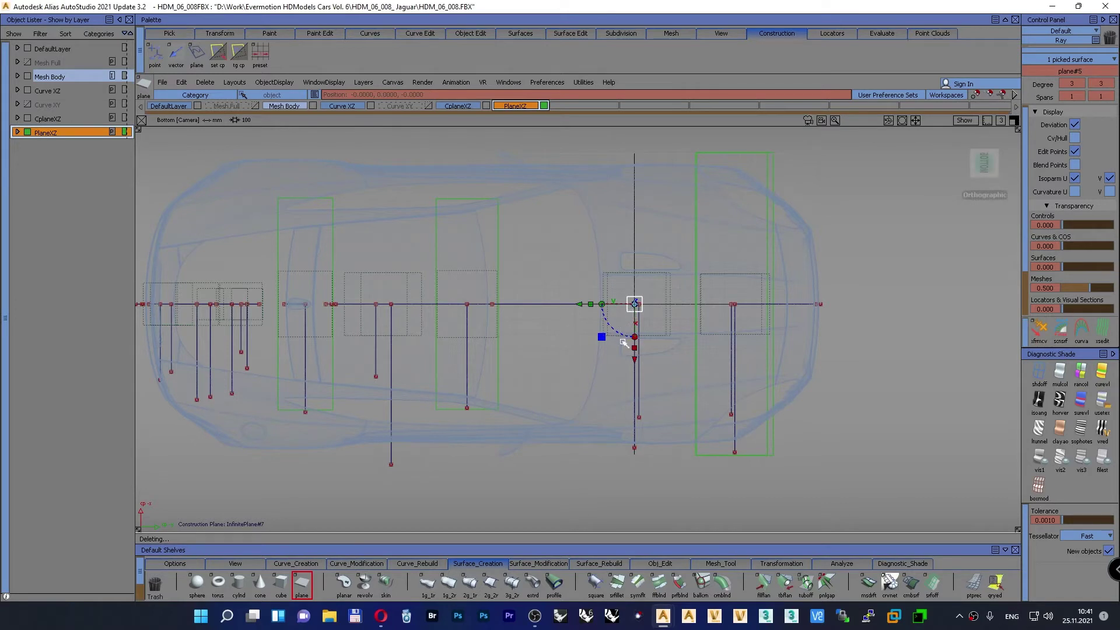
drag(635, 348, 633, 386)
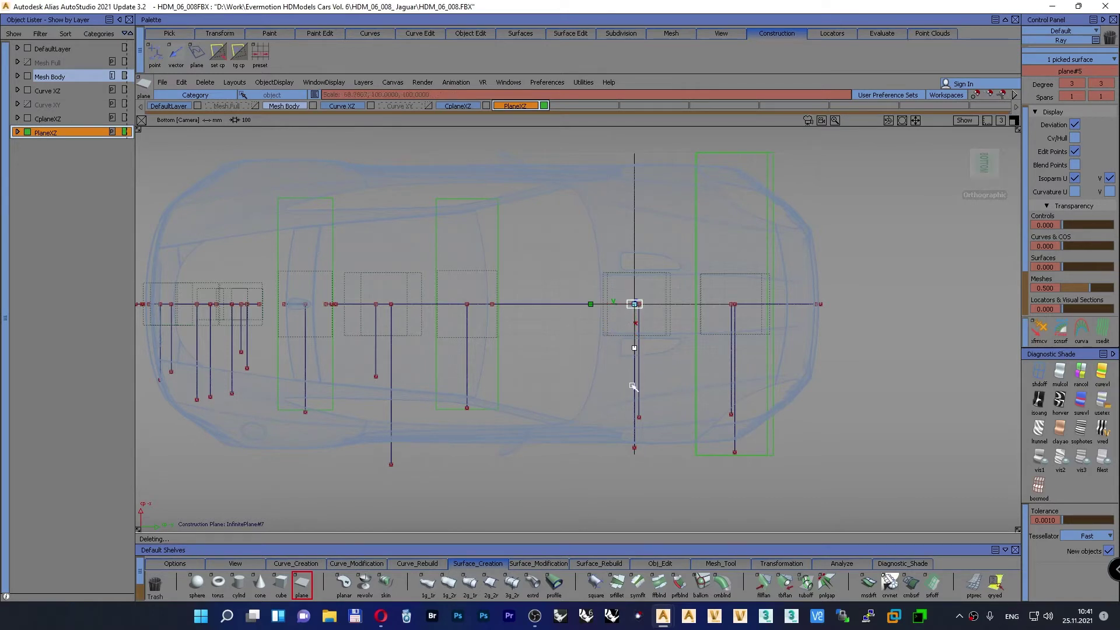
drag(628, 298, 641, 171)
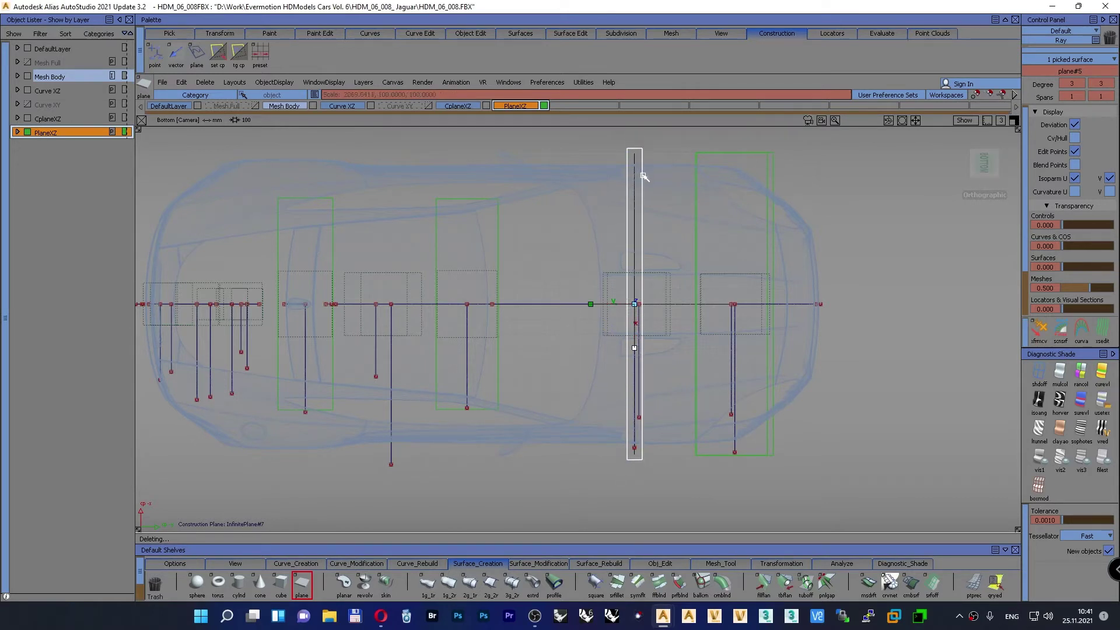
drag(591, 304, 660, 305)
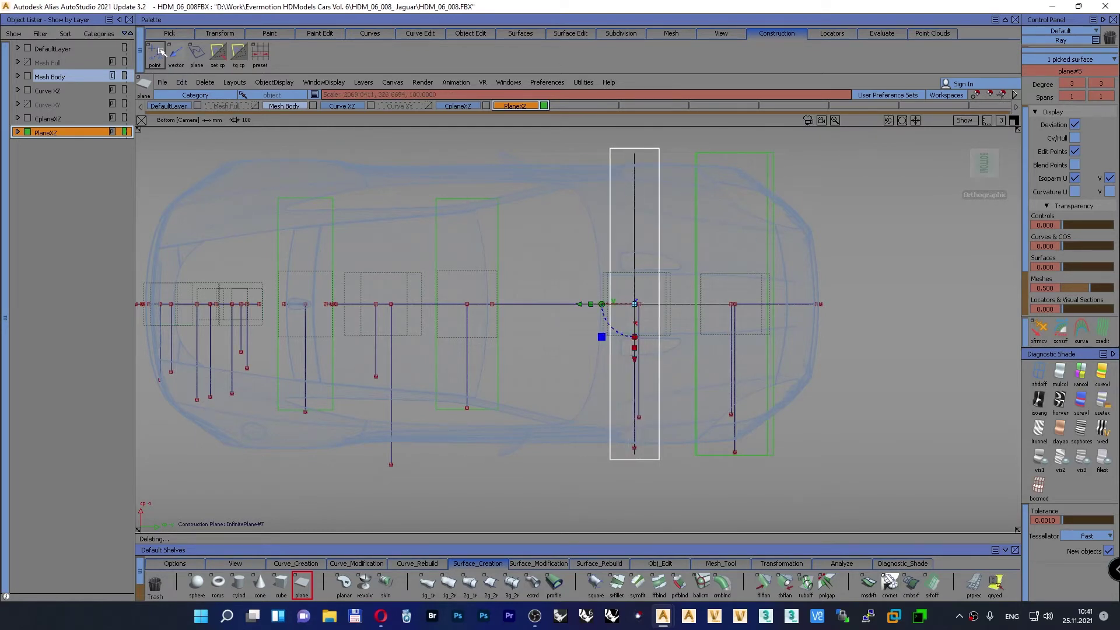
Step: Toggle back to the world coordinate system and return to a perspective view of the whole car
click(238, 54)
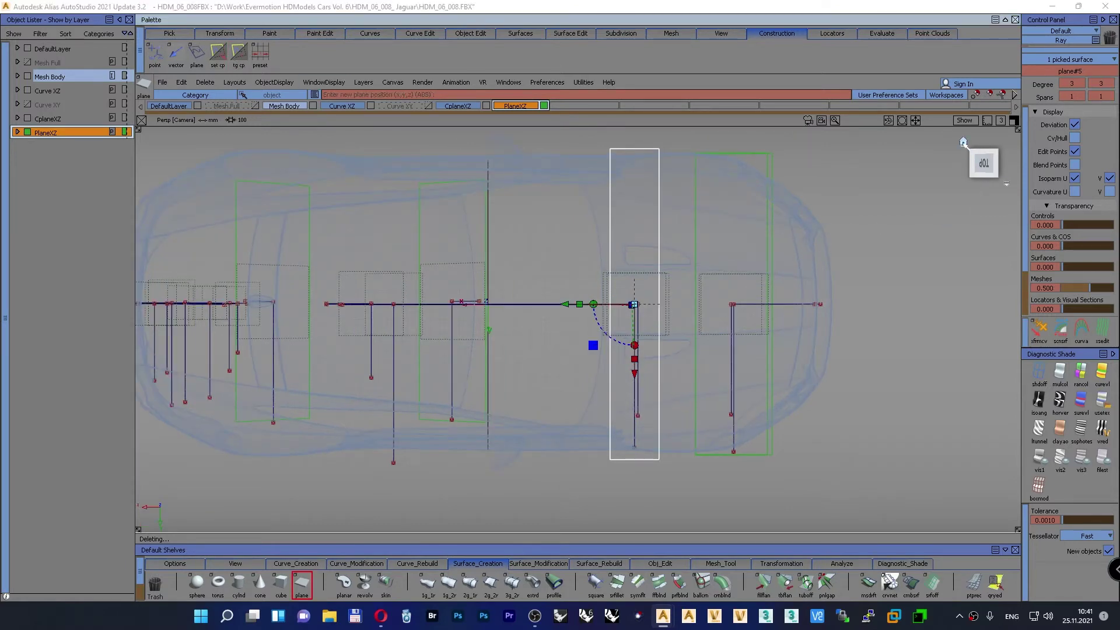
click(962, 142)
alt+shift+drag(525, 387, 443, 422)
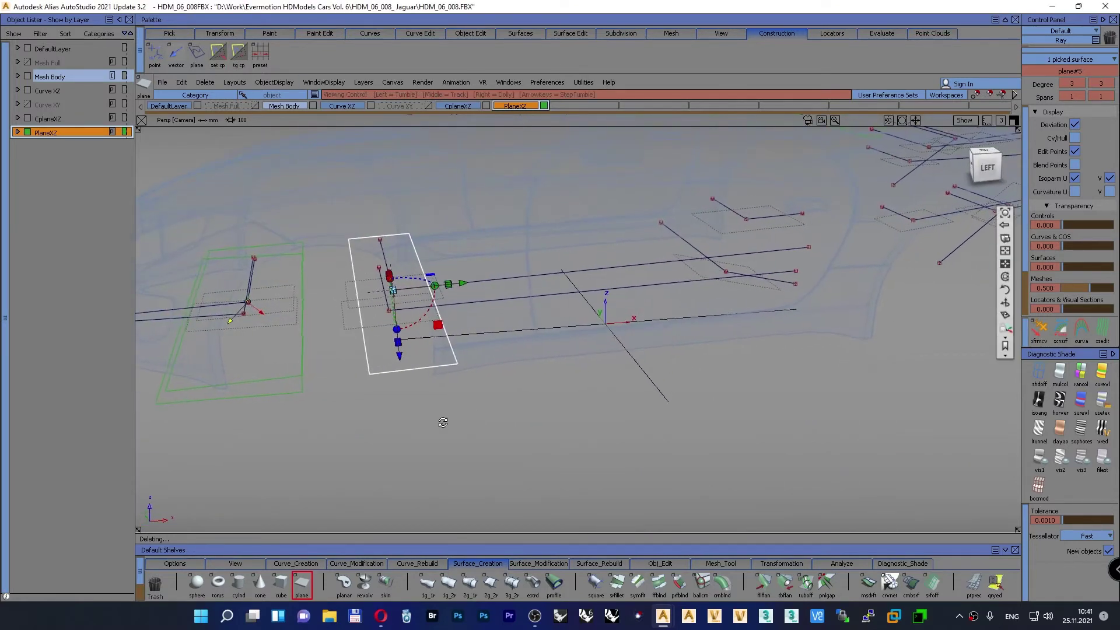
alt+shift+right_drag(733, 375, 570, 392)
alt+shift+middle_drag(570, 393, 795, 387)
Step: Pick all five plane surfaces, set their degree to 1 in both directions, accept the change and clear the selection
ctrl+shift+click(833, 316)
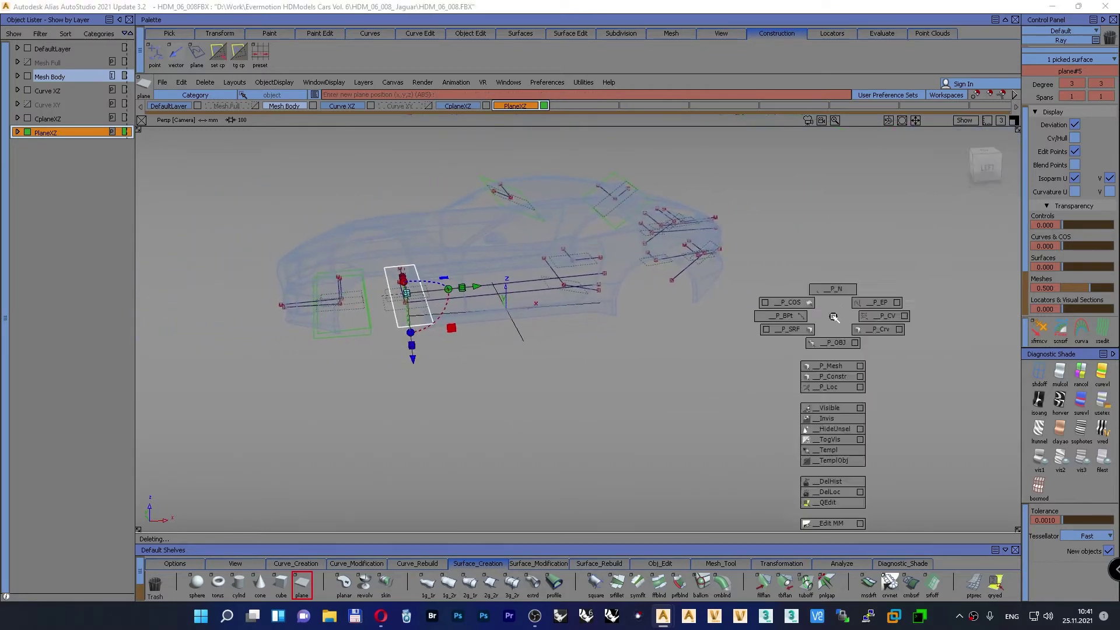
ctrl+shift+drag(833, 317, 794, 302)
drag(814, 408, 135, 145)
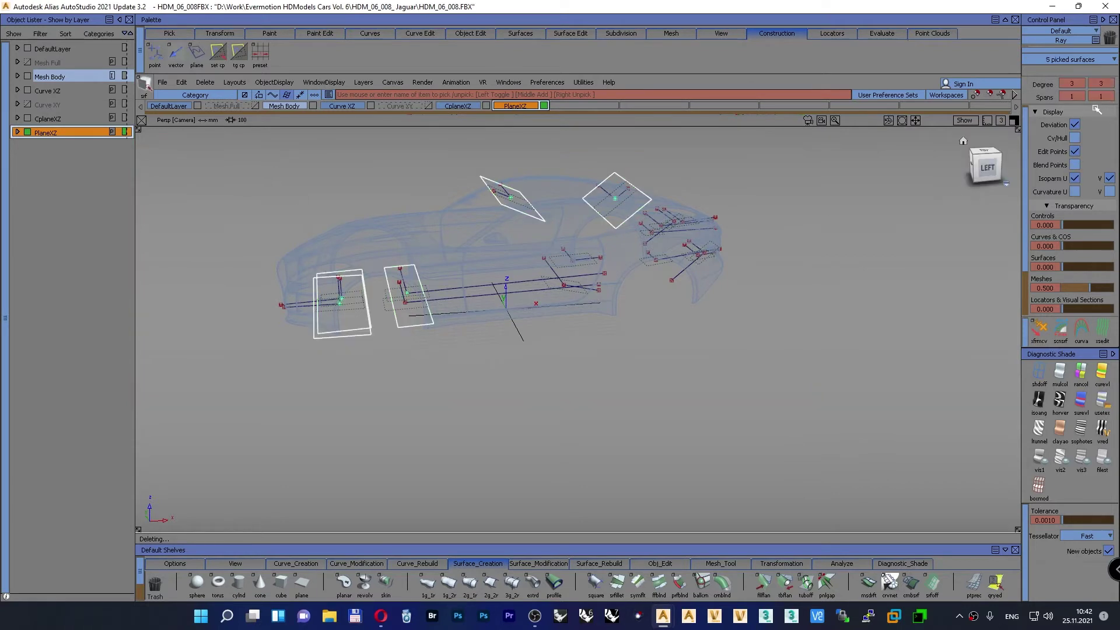
click(1081, 86)
click(1082, 122)
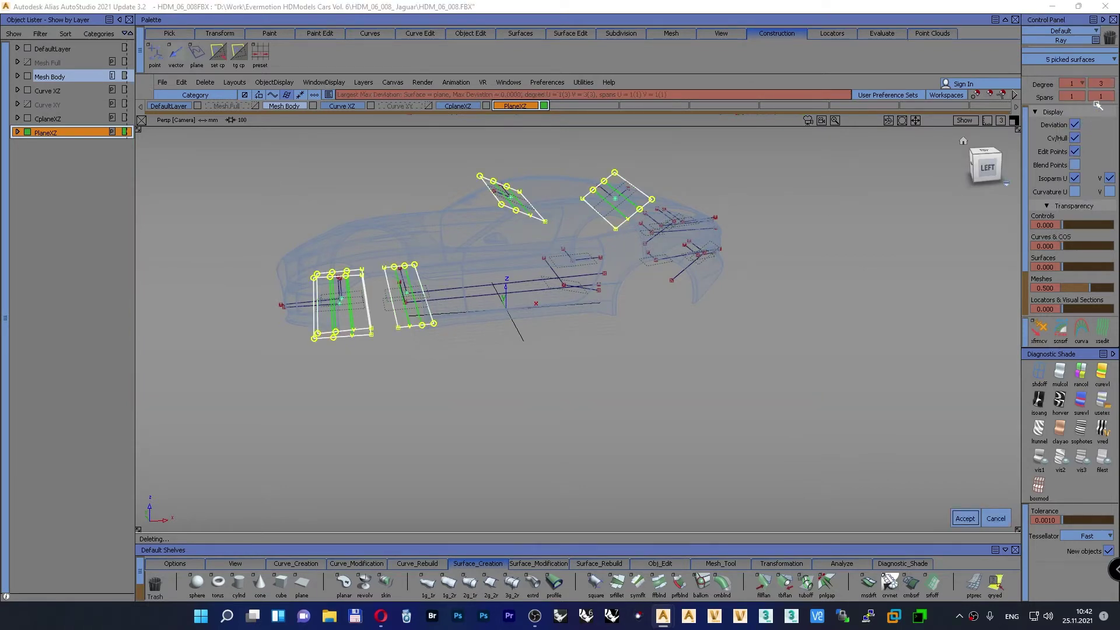
click(1106, 87)
click(1105, 121)
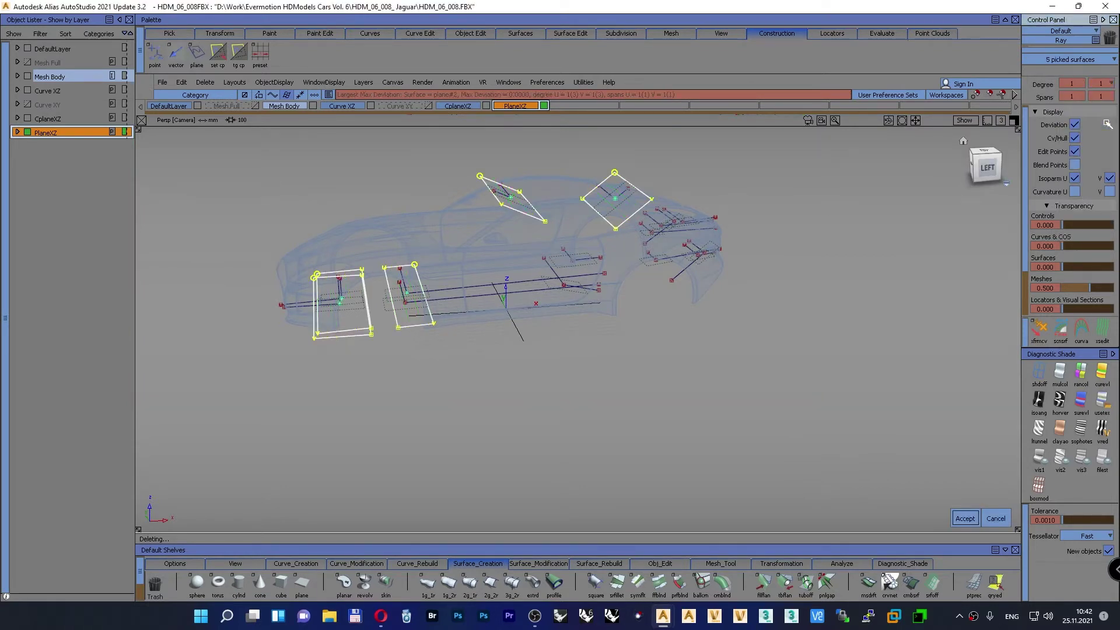
key(space)
ctrl+shift+drag(754, 269, 754, 244)
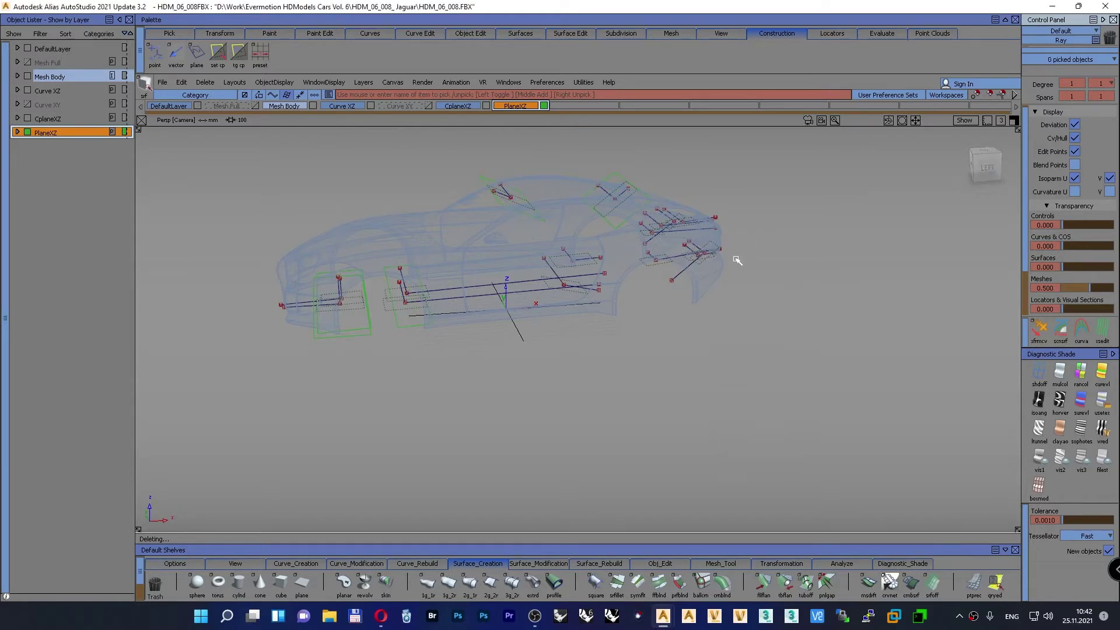
Step: Set the Plane primitive's object degree to 1 and apply it for new planes
double_click(299, 581)
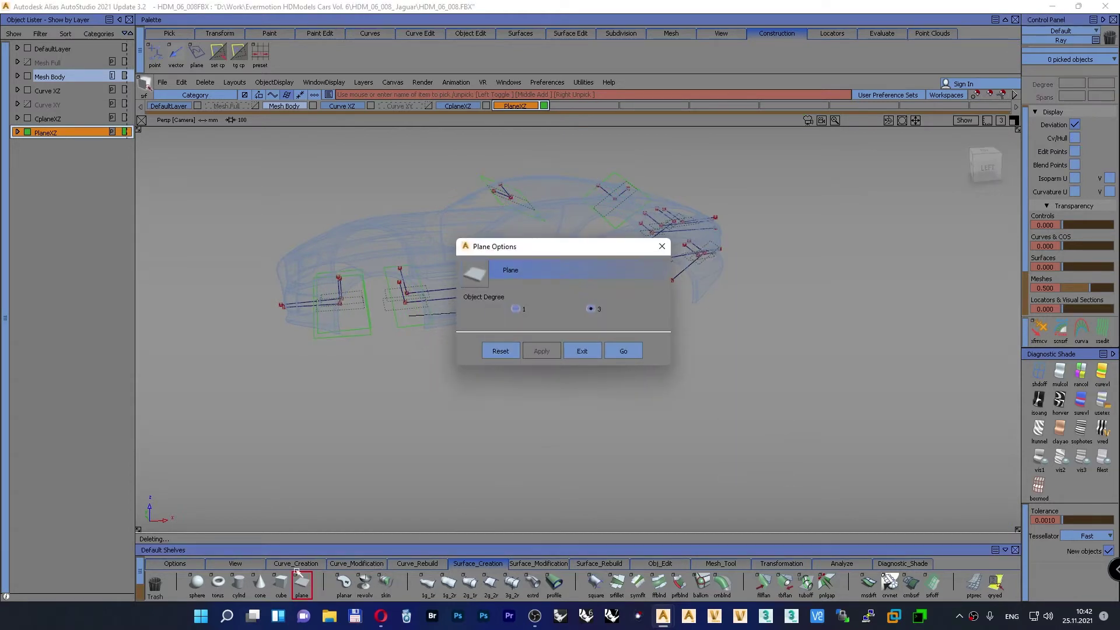
click(515, 309)
click(542, 350)
click(627, 351)
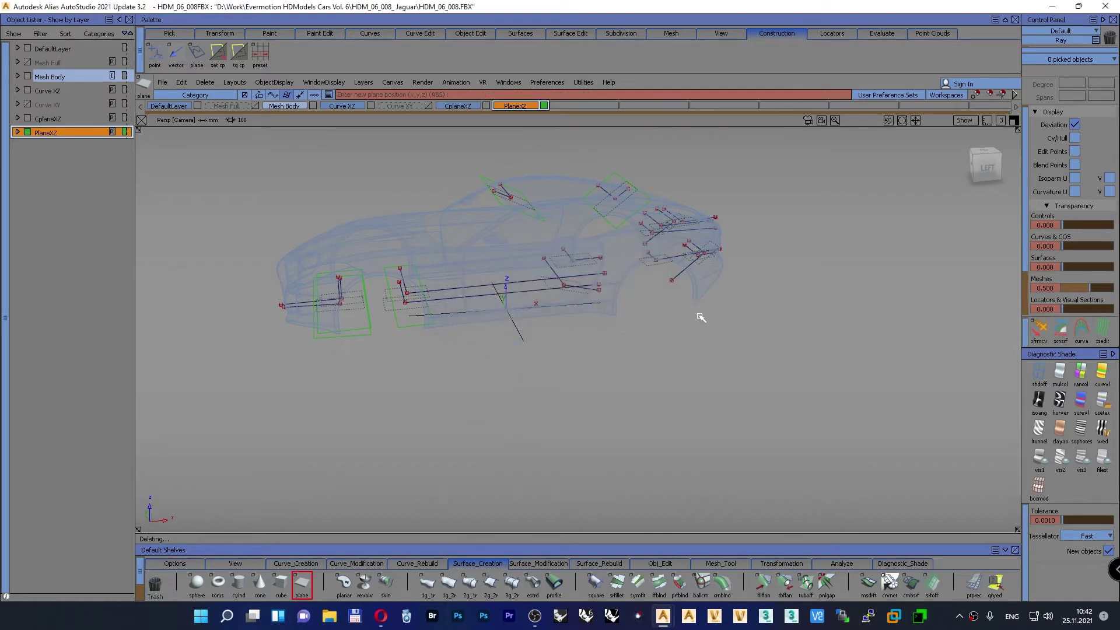
Step: Extend the rear edge of the upper plane surface behind the front wheel rearward to the rear wheel arch
ctrl+shift+drag(723, 320, 682, 349)
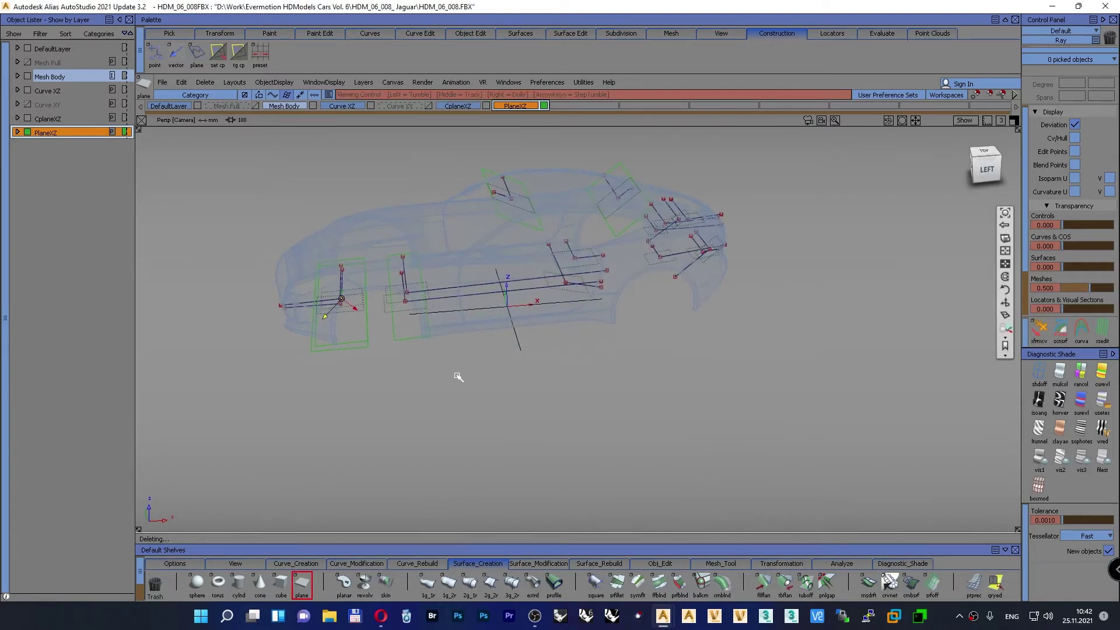
mouse_move(458, 377)
alt+shift+right_down()
mouse_move(440, 352)
mouse_move(445, 374)
alt+shift+right_up()
alt+shift+middle_drag(446, 374, 443, 375)
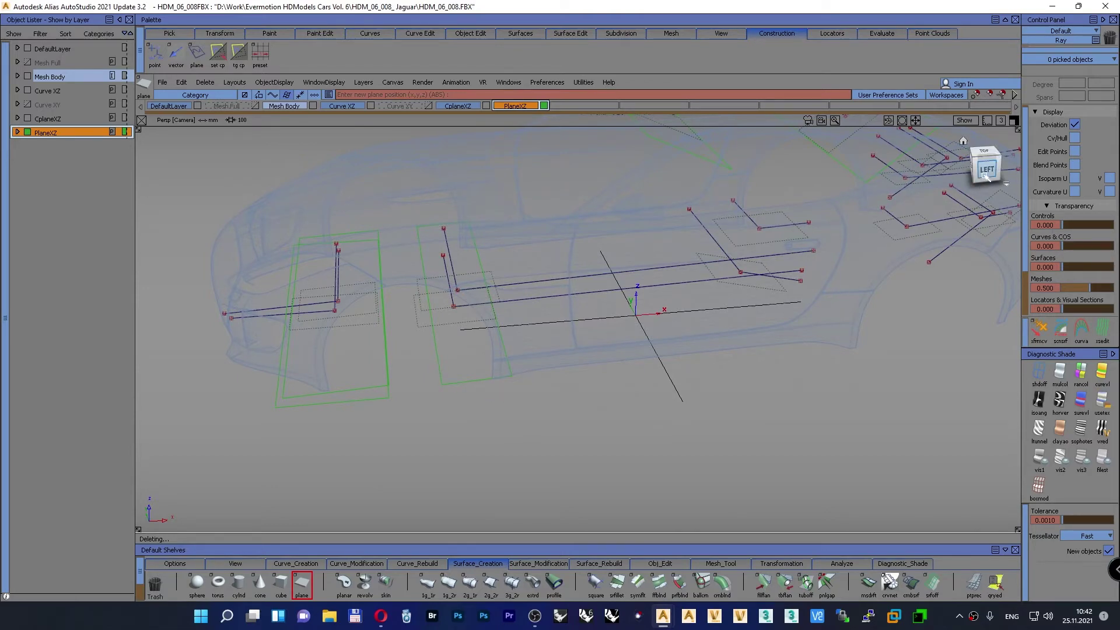
drag(986, 175, 980, 173)
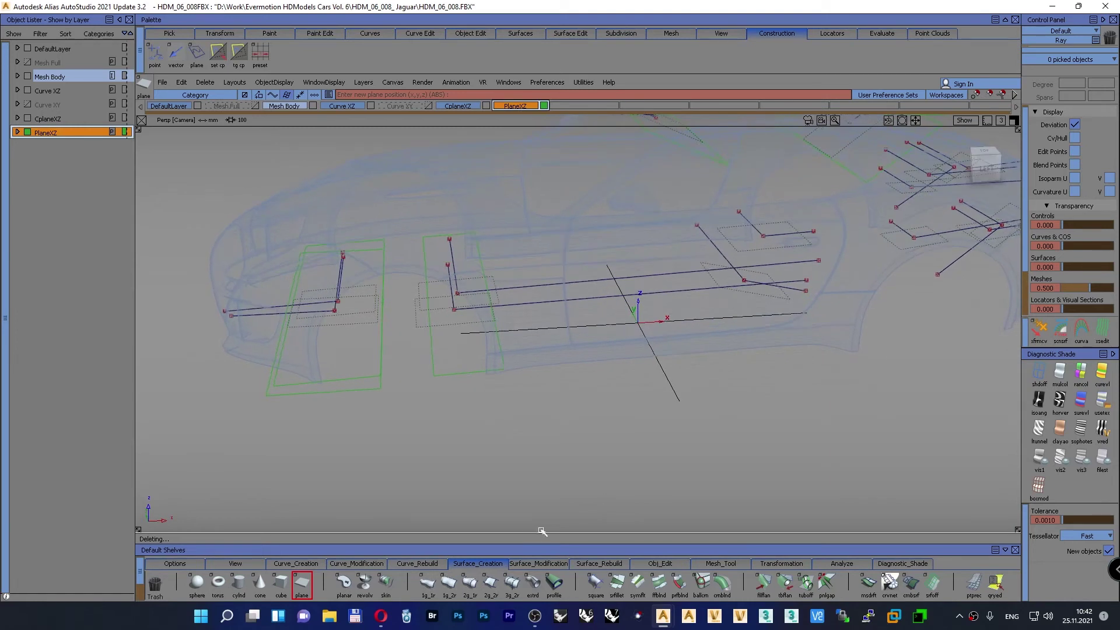
click(657, 561)
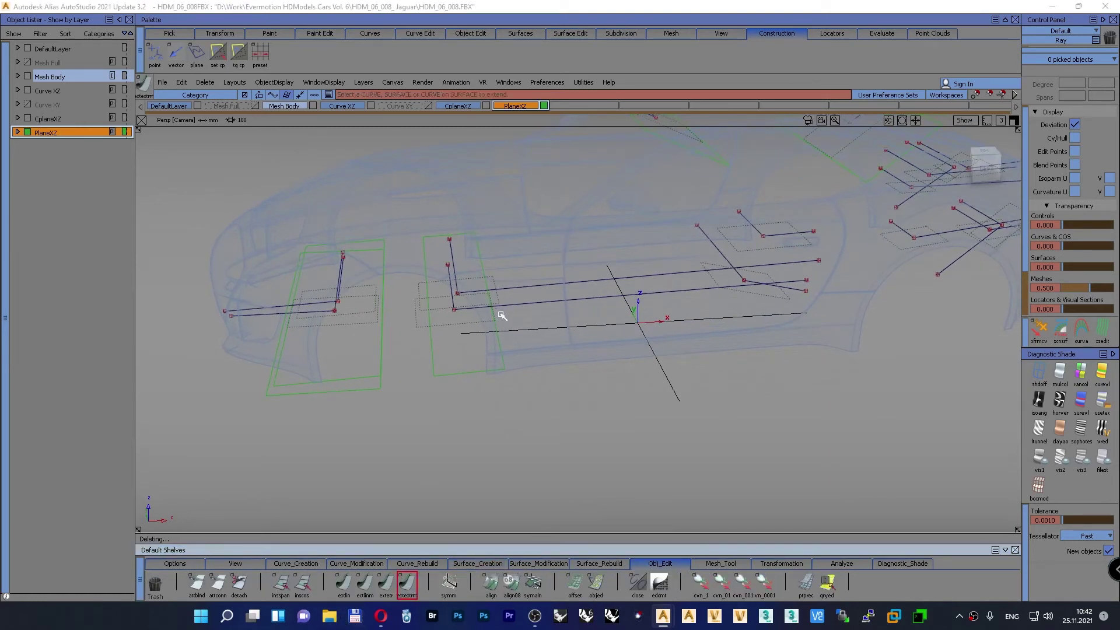
drag(500, 343, 926, 353)
Step: Set the lower reference plane behind the front wheel as the active construction plane and view the car orthographically from below
ctrl+shift+drag(559, 477, 561, 453)
alt+shift+drag(561, 453, 554, 417)
click(217, 52)
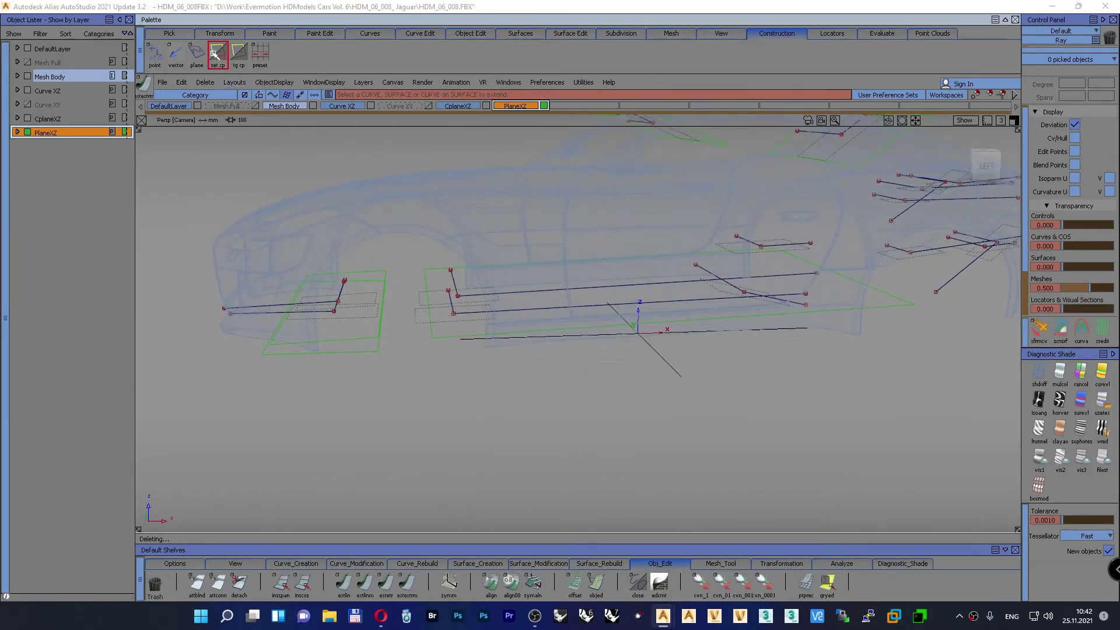
click(415, 316)
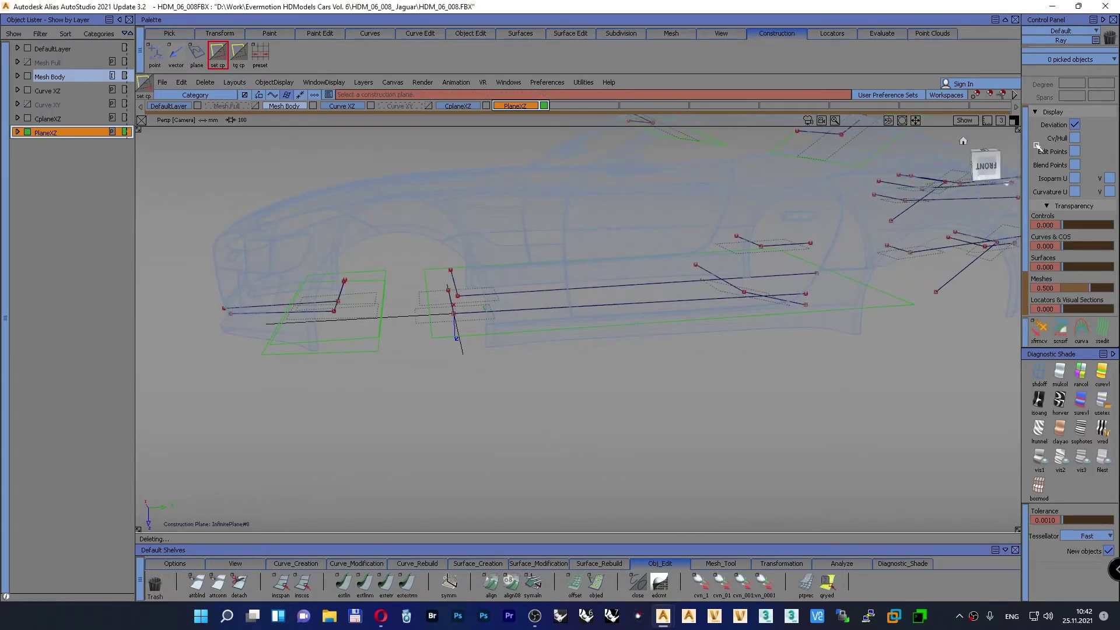
click(993, 166)
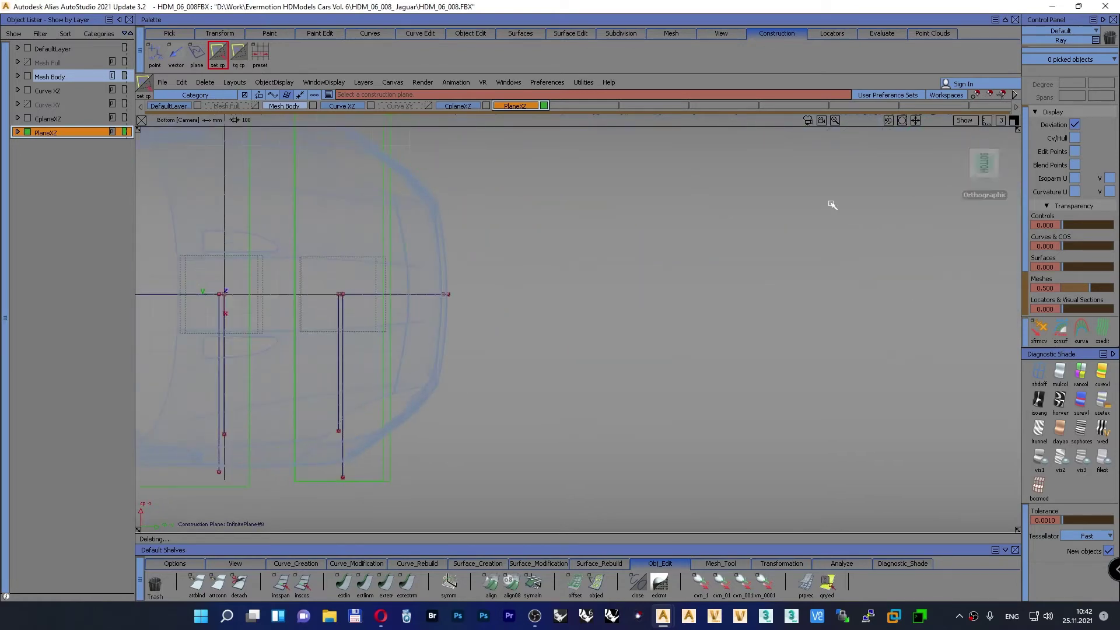
Step: Place a degree-1 plane surface at the active construction plane's origin and scale it to about 2028 by 100 across the car's width
alt+shift+middle_drag(749, 247, 845, 245)
alt+shift+right_drag(727, 323, 733, 273)
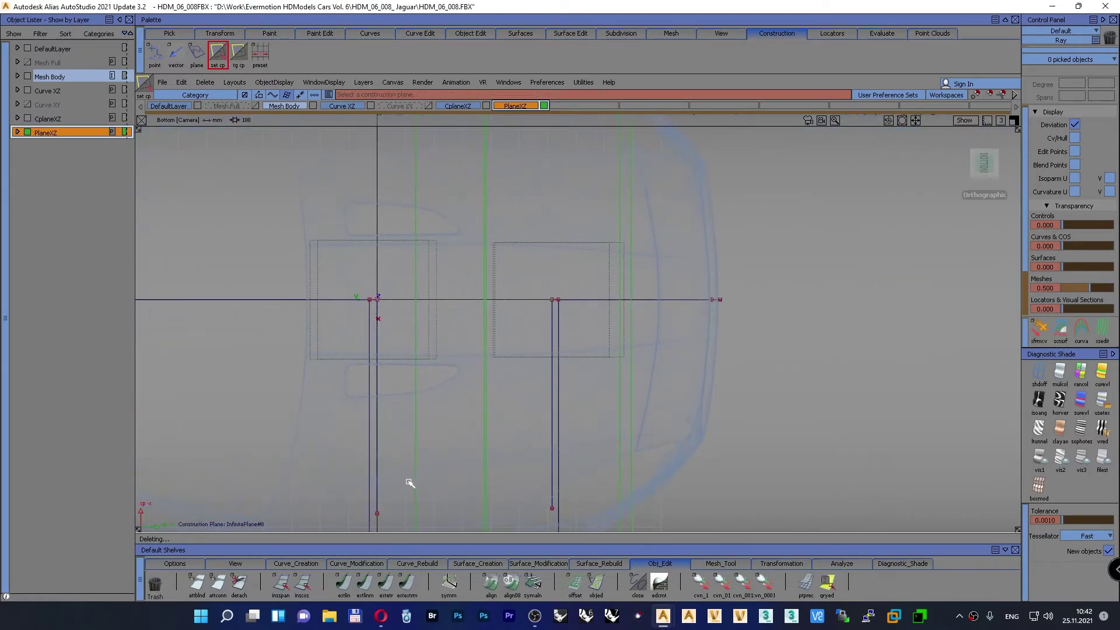
click(465, 564)
click(303, 583)
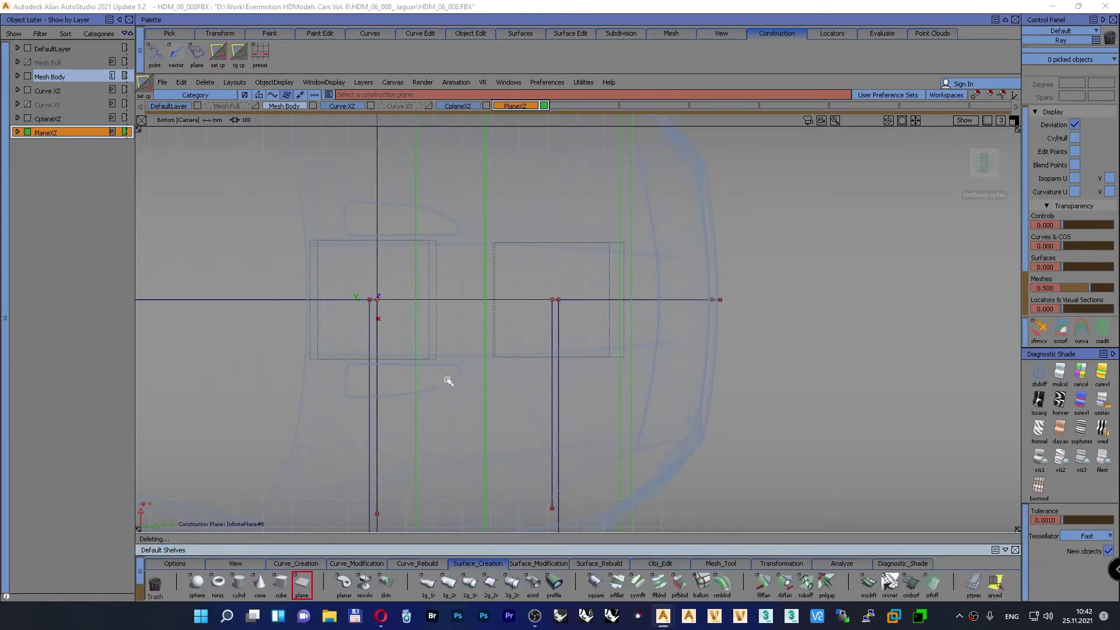
click(381, 304)
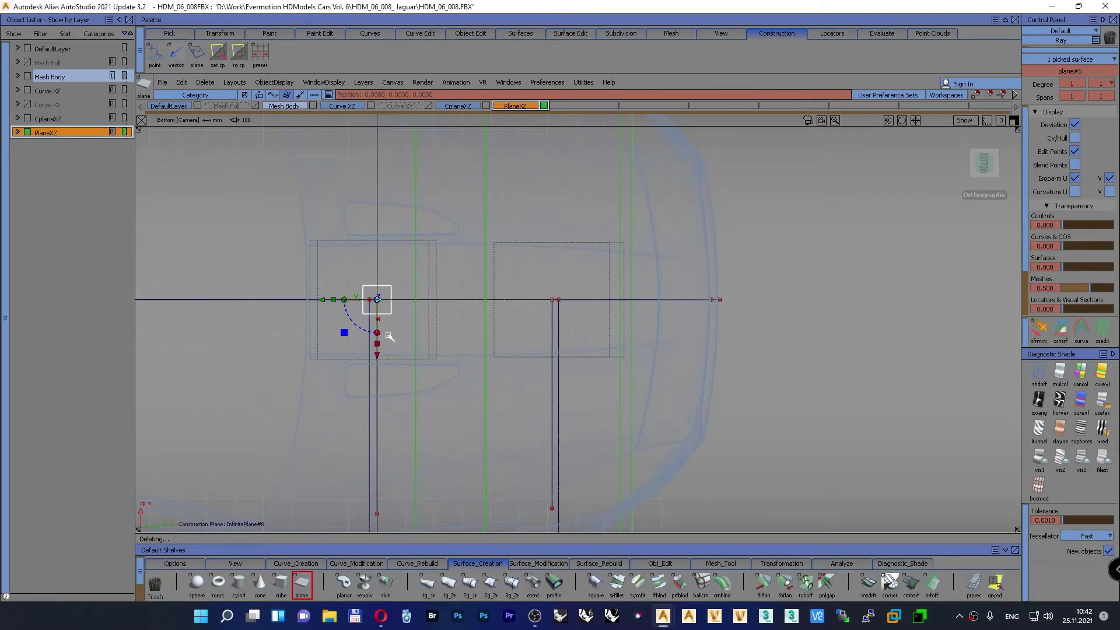
alt+shift+right_drag(496, 311, 430, 357)
alt+shift+middle_drag(443, 359, 472, 360)
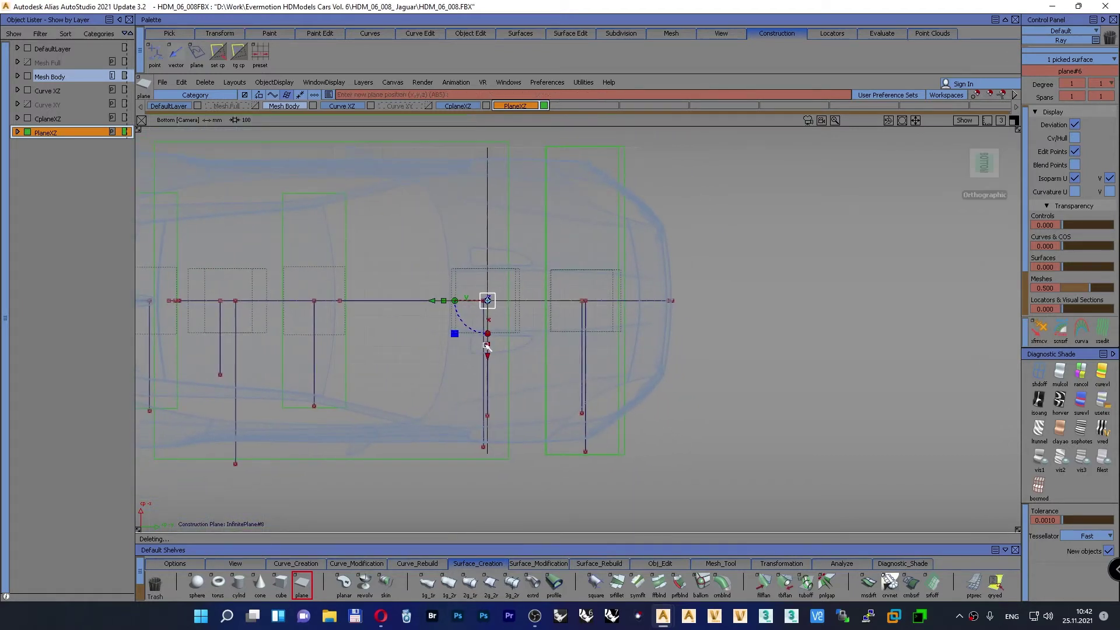
drag(488, 346, 487, 168)
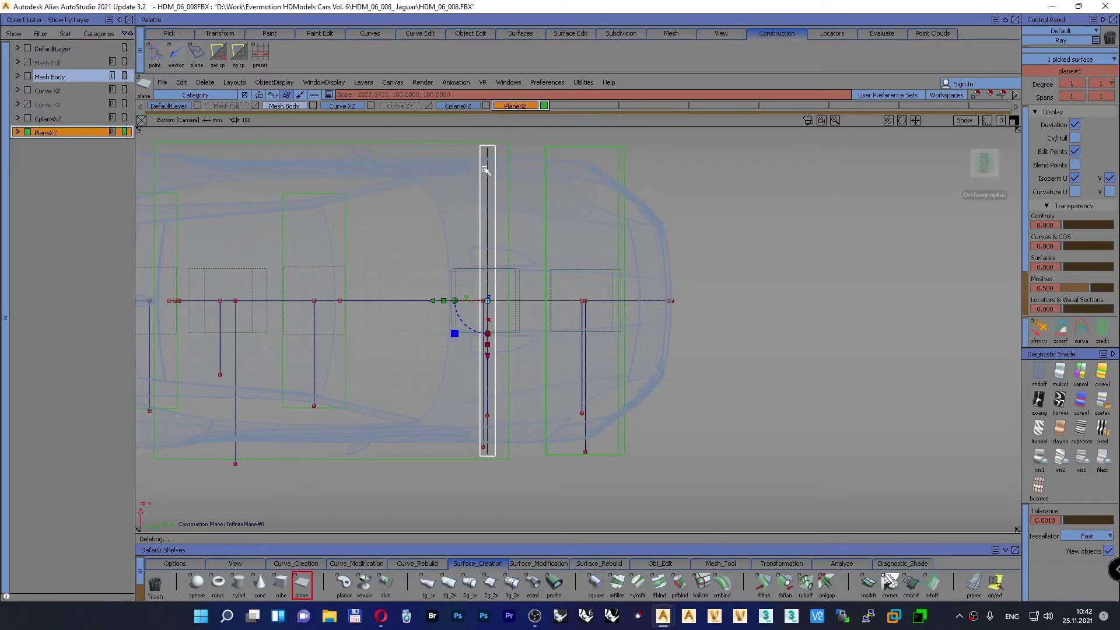
click(719, 256)
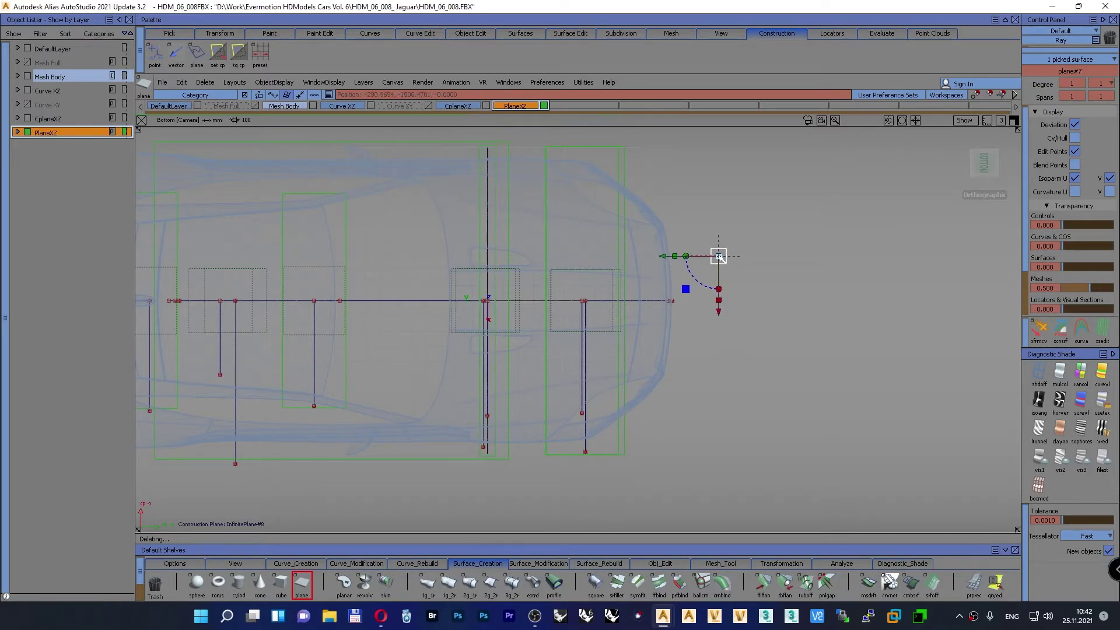
key(Delete)
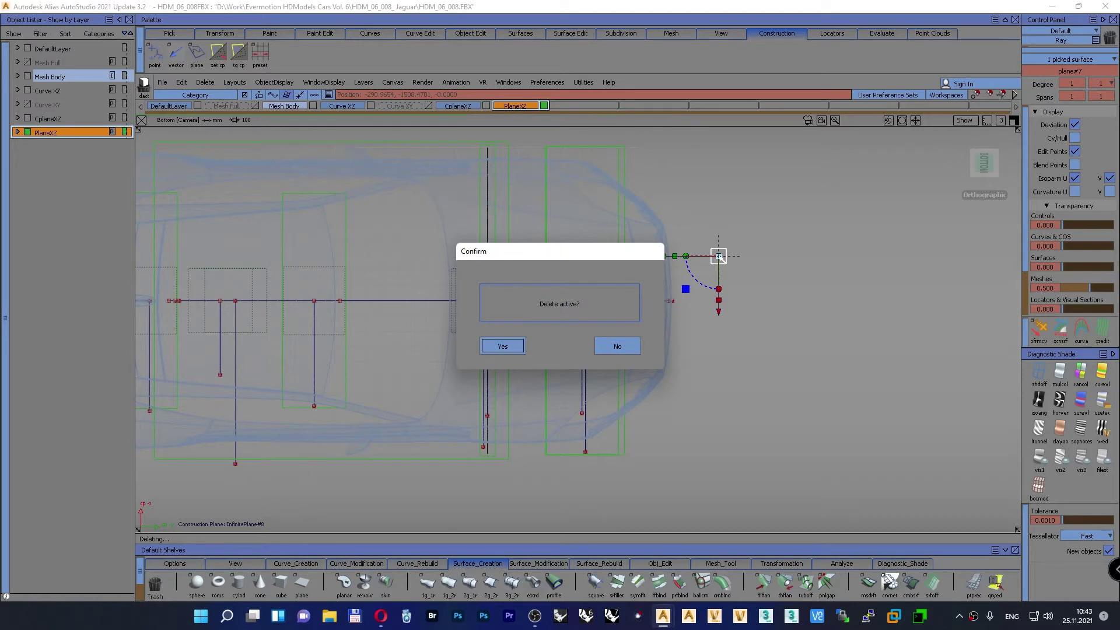
key(Return)
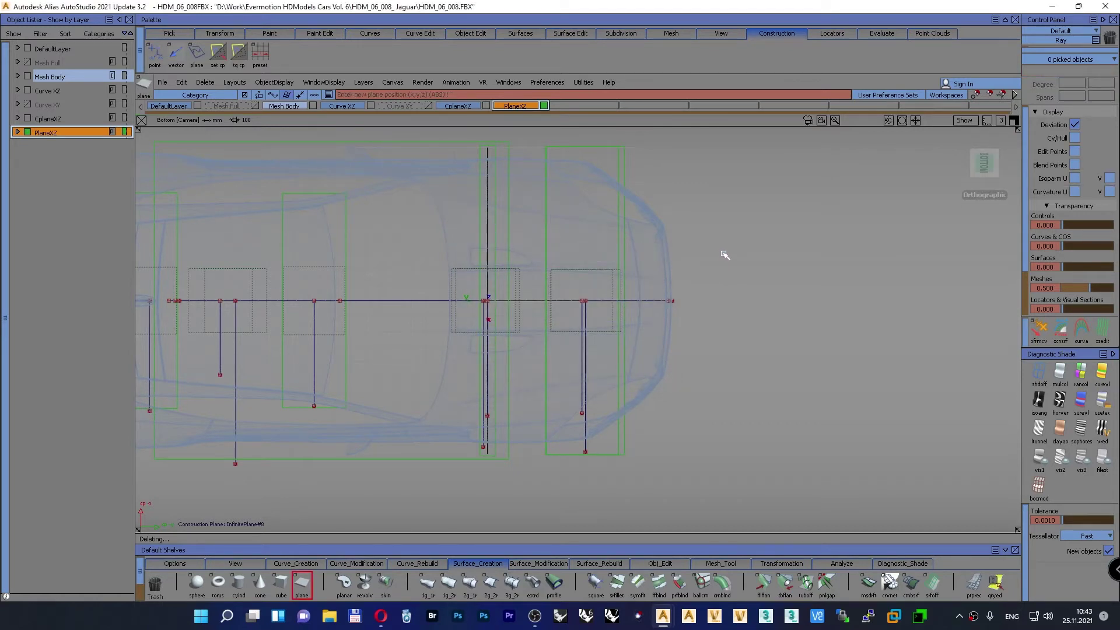
Step: Toggle back to the world coordinate system in perspective and extend the new narrow plane surface's rear edge to the rear wheel arch
click(236, 56)
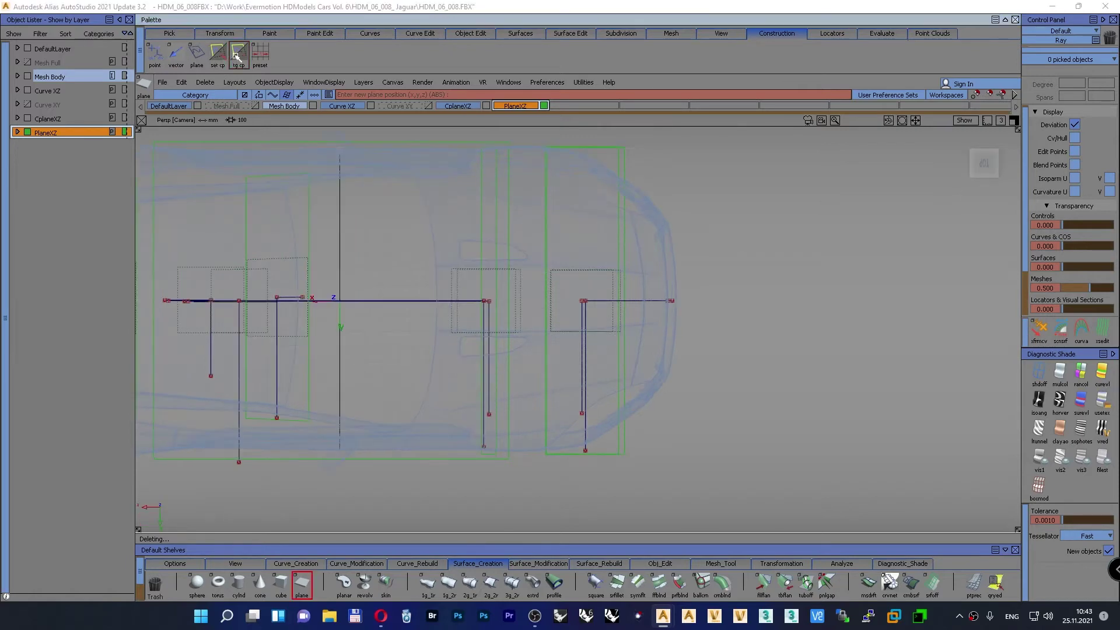
alt+shift+drag(961, 141, 543, 283)
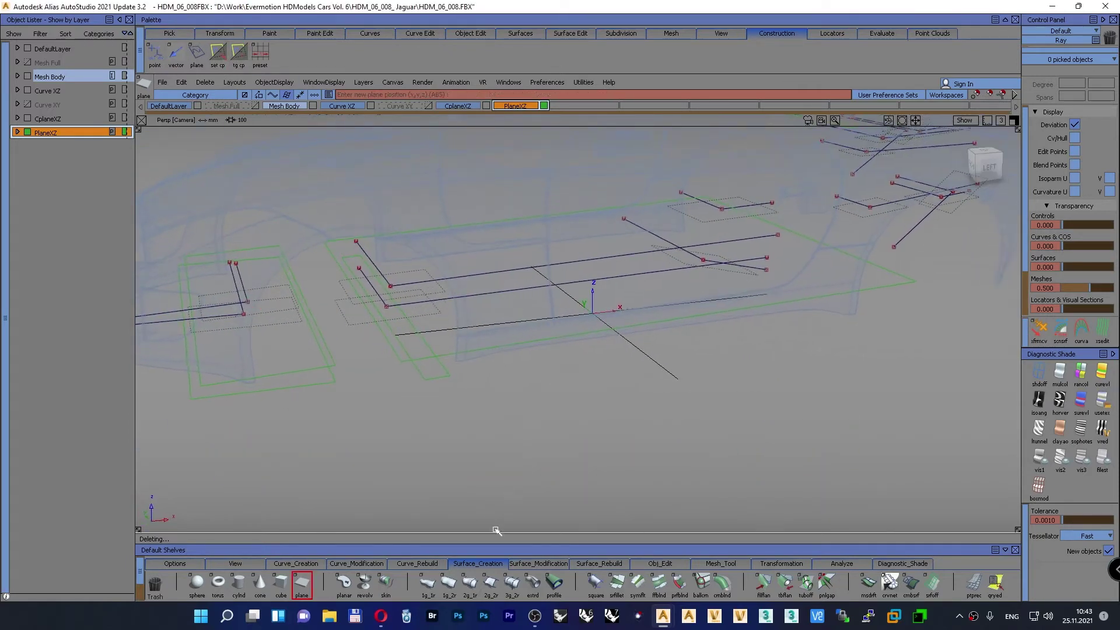
click(660, 563)
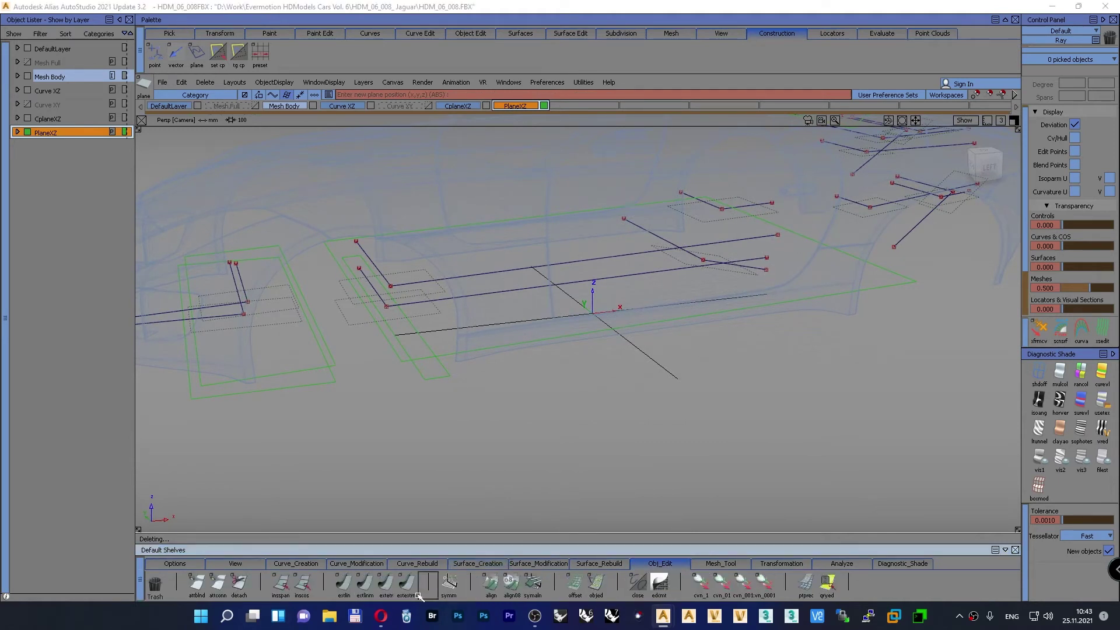
click(436, 371)
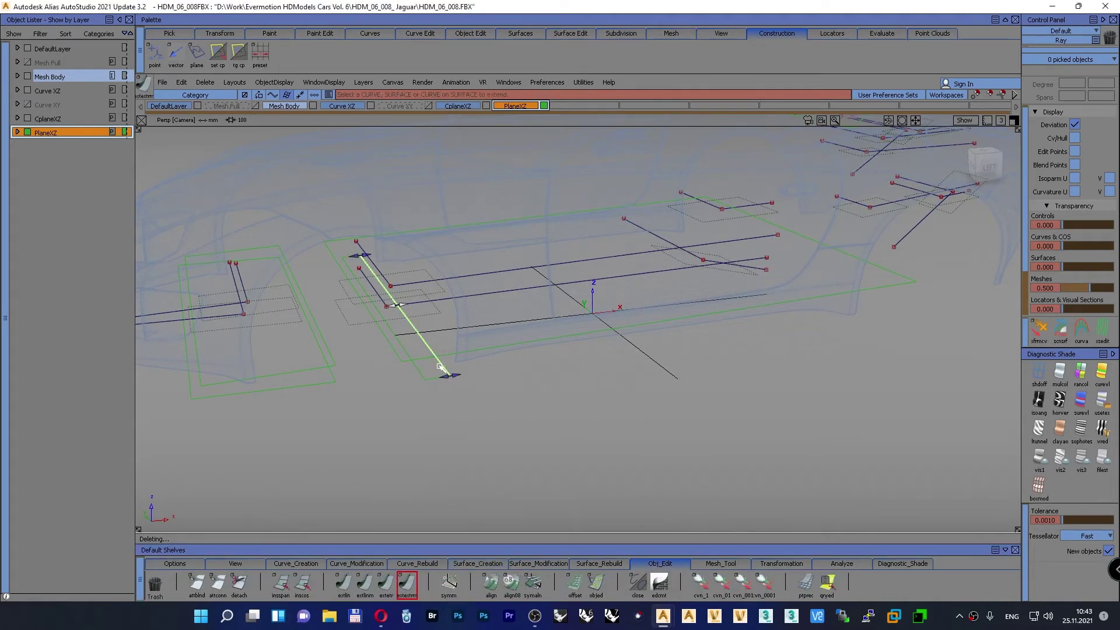
drag(752, 332, 1063, 283)
drag(819, 377, 932, 354)
click(477, 422)
Step: Extend the front edge of the same lower plane surface slightly forward and clear the selection
click(418, 373)
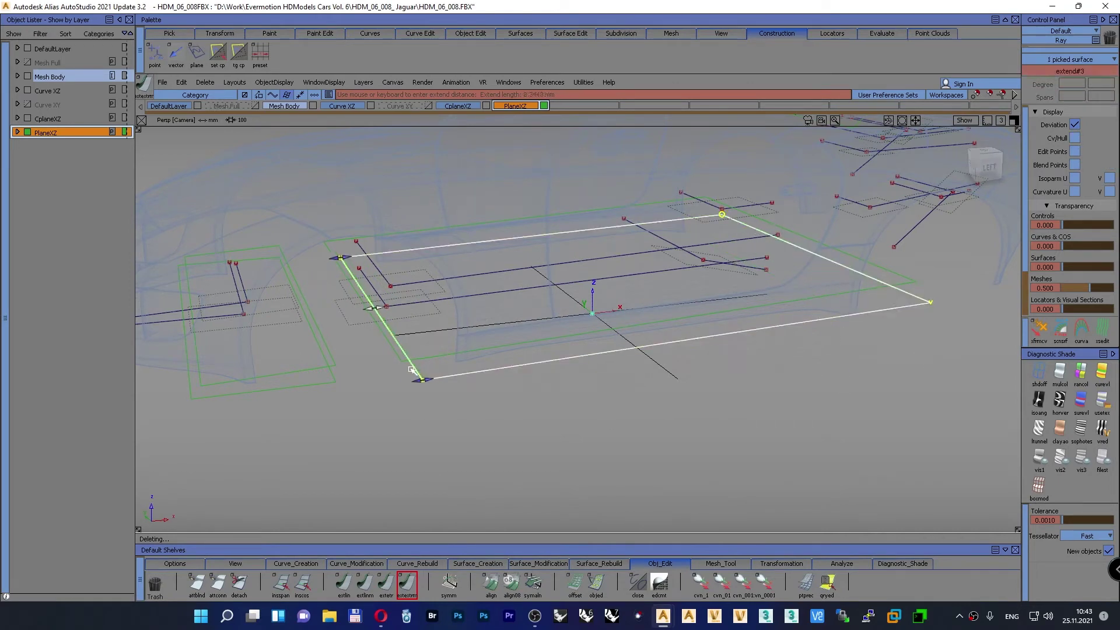
drag(419, 372, 408, 375)
click(460, 414)
Step: Set the lower reference plane just ahead of the rear wheel as the active construction plane and view the car orthographically from below
ctrl+shift+drag(558, 438, 561, 411)
alt+shift+drag(626, 430, 544, 416)
alt+shift+right_drag(544, 416, 530, 427)
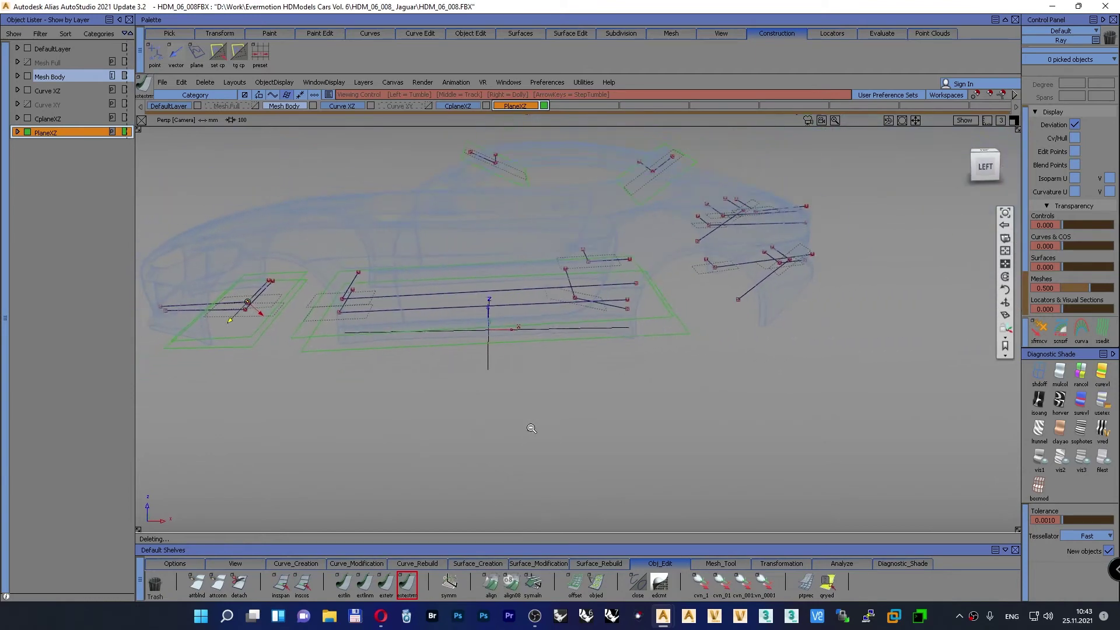
alt+shift+drag(530, 428, 530, 440)
alt+shift+right_drag(530, 439, 526, 424)
alt+shift+drag(553, 425, 505, 407)
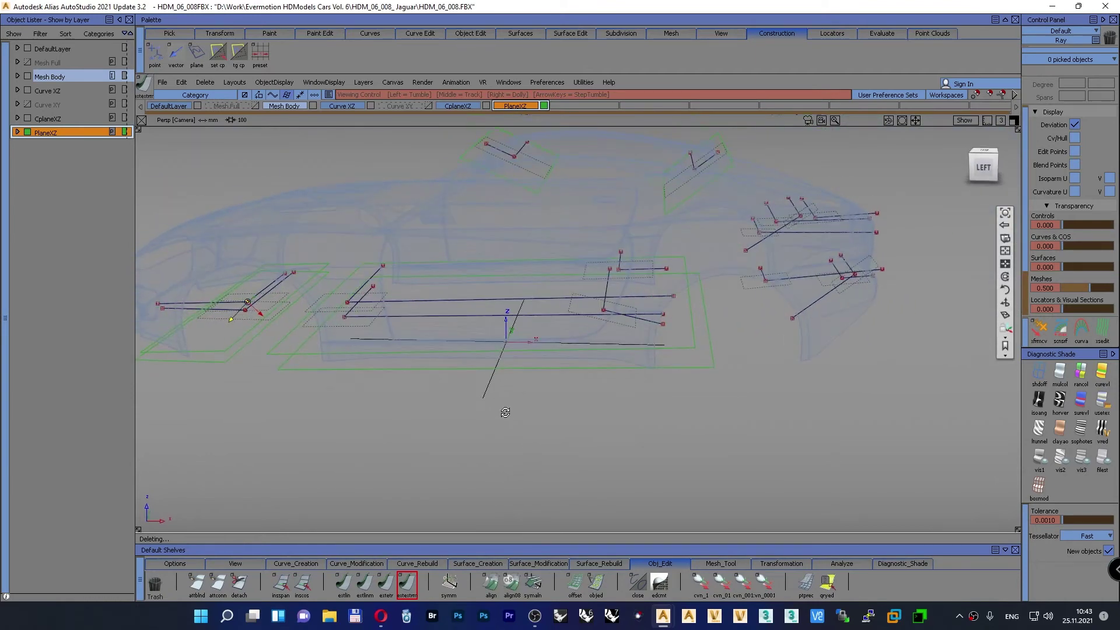
click(211, 57)
click(617, 324)
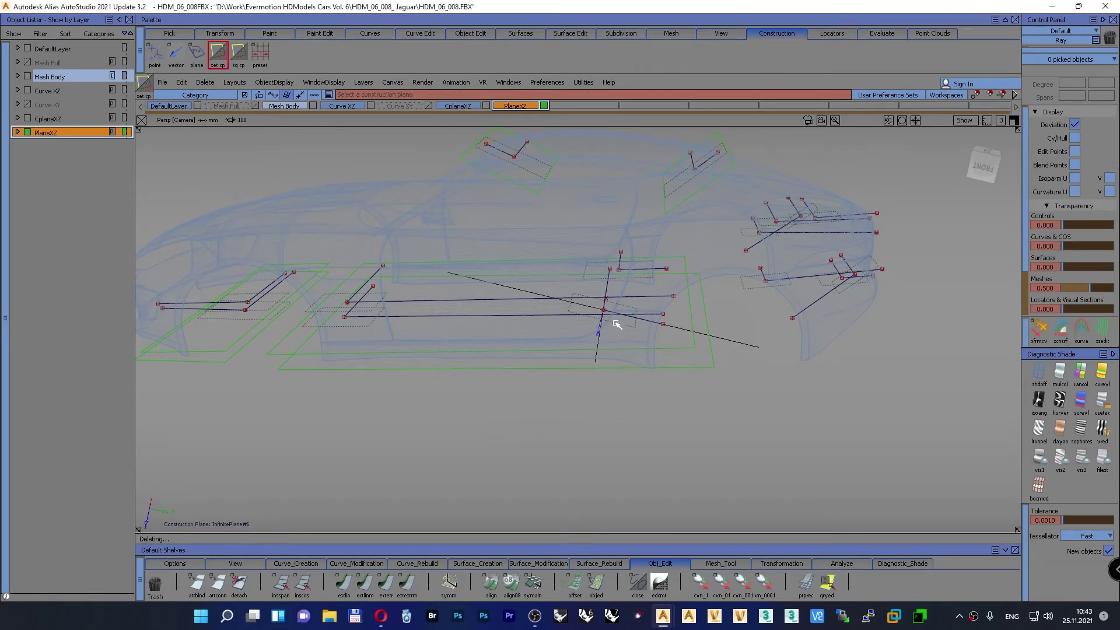
click(983, 167)
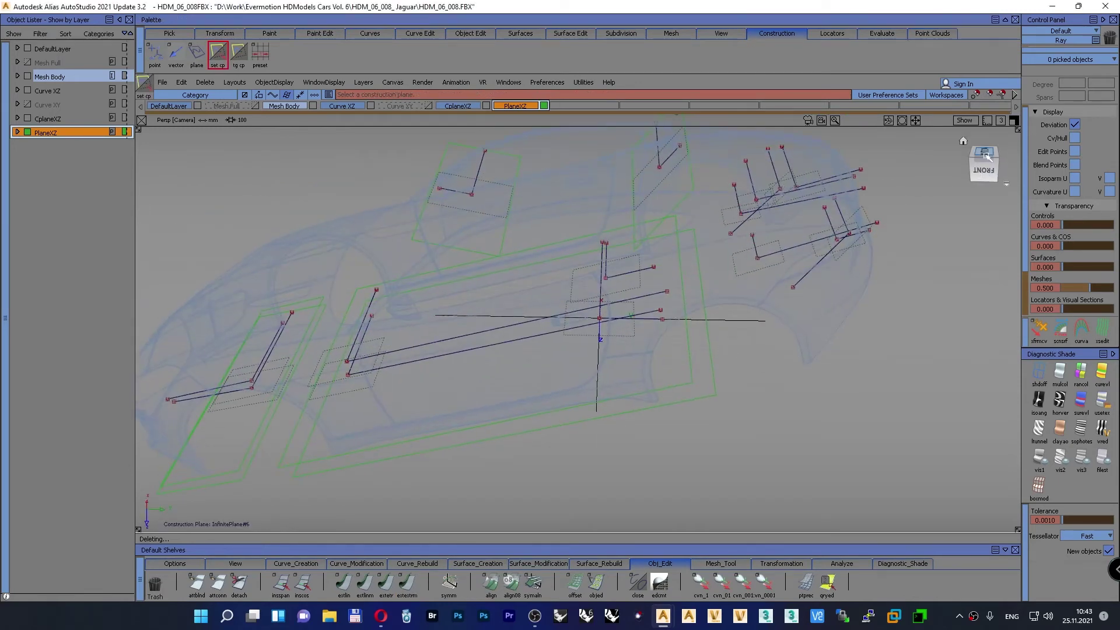
click(985, 153)
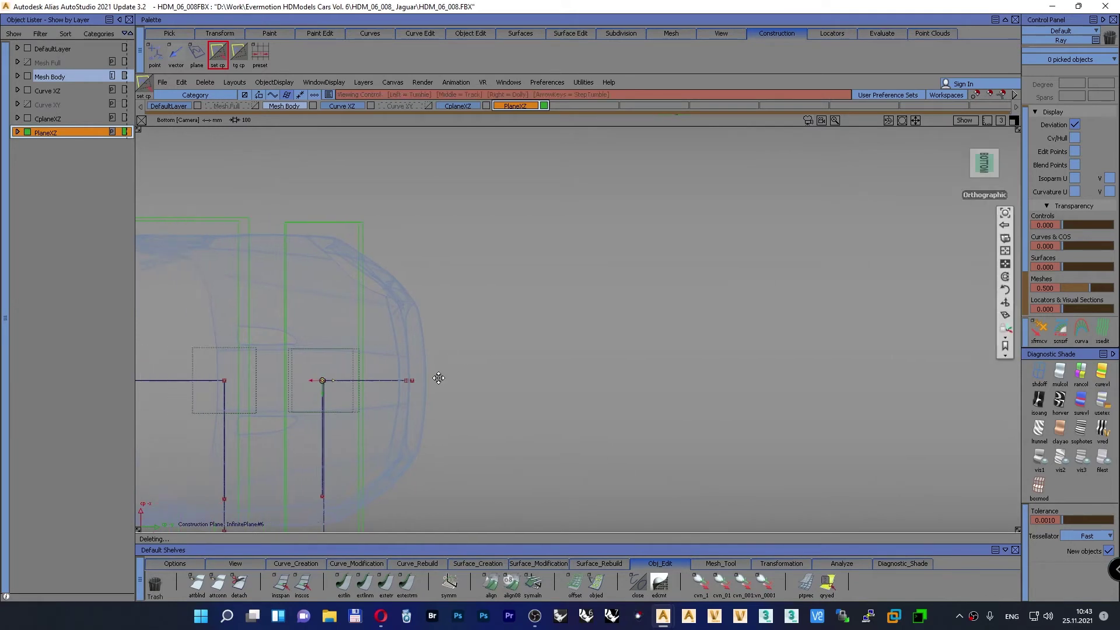
Step: Place a degree-1 plane surface at the active construction plane's origin and scale it to about 2153 by 679 across the car's width
alt+shift+middle_drag(760, 332, 688, 330)
alt+shift+middle_drag(337, 375, 433, 378)
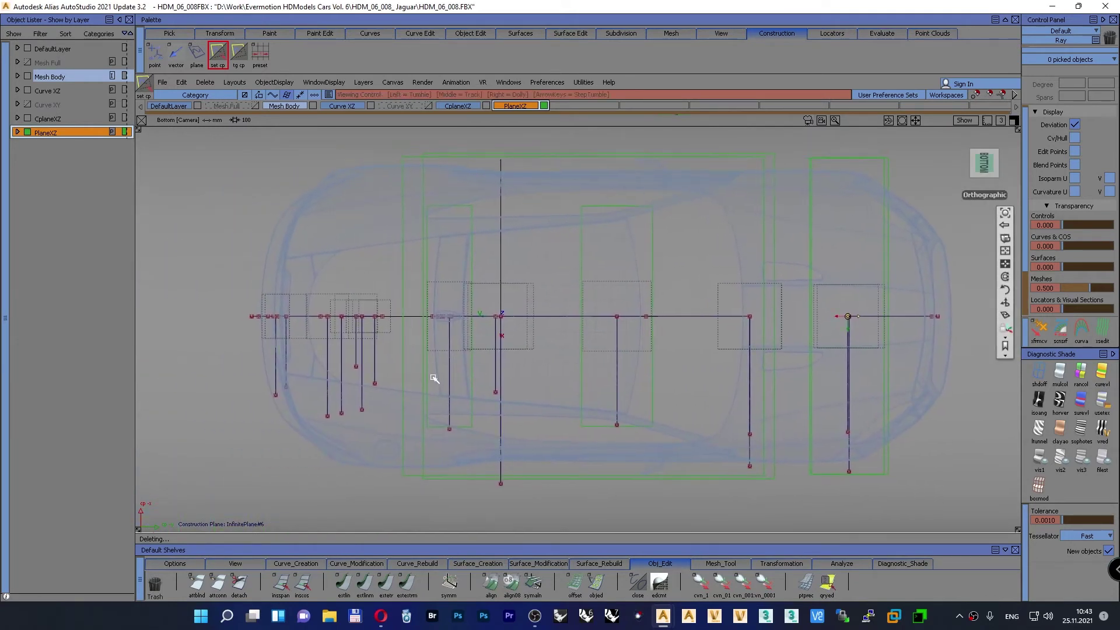
alt+shift+right_drag(466, 339, 415, 307)
alt+shift+middle_drag(370, 327, 680, 305)
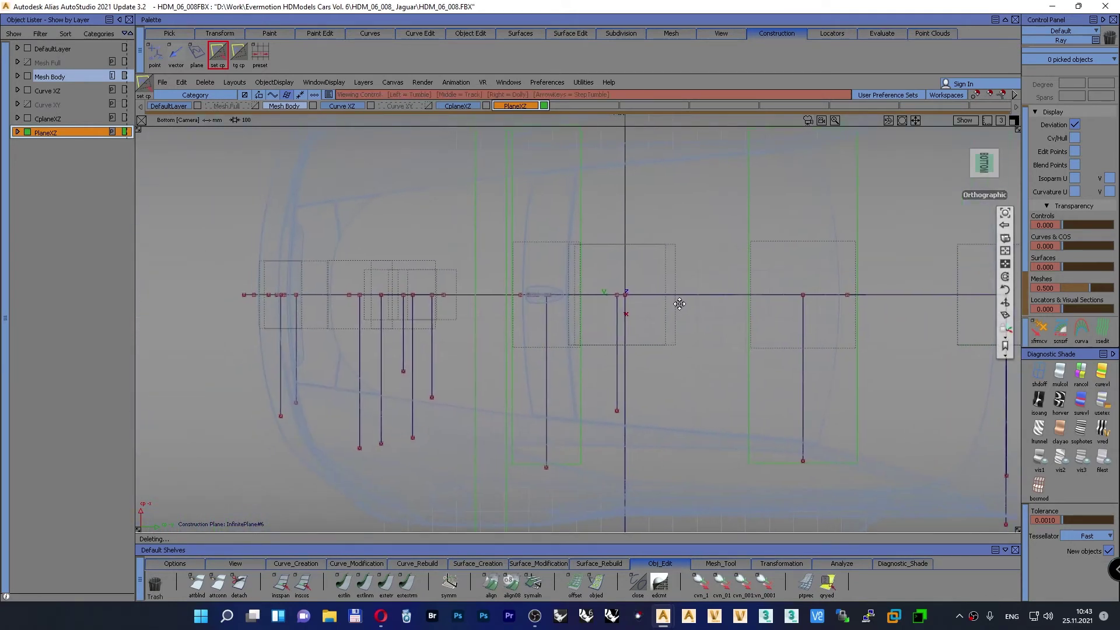
alt+shift+right_drag(679, 305, 689, 290)
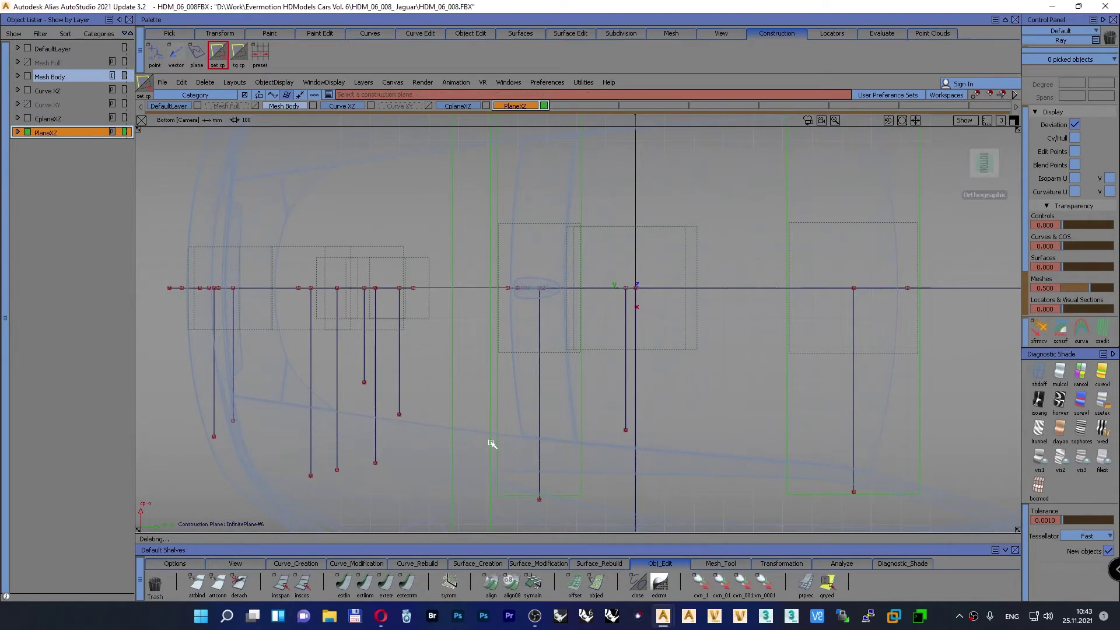
click(453, 564)
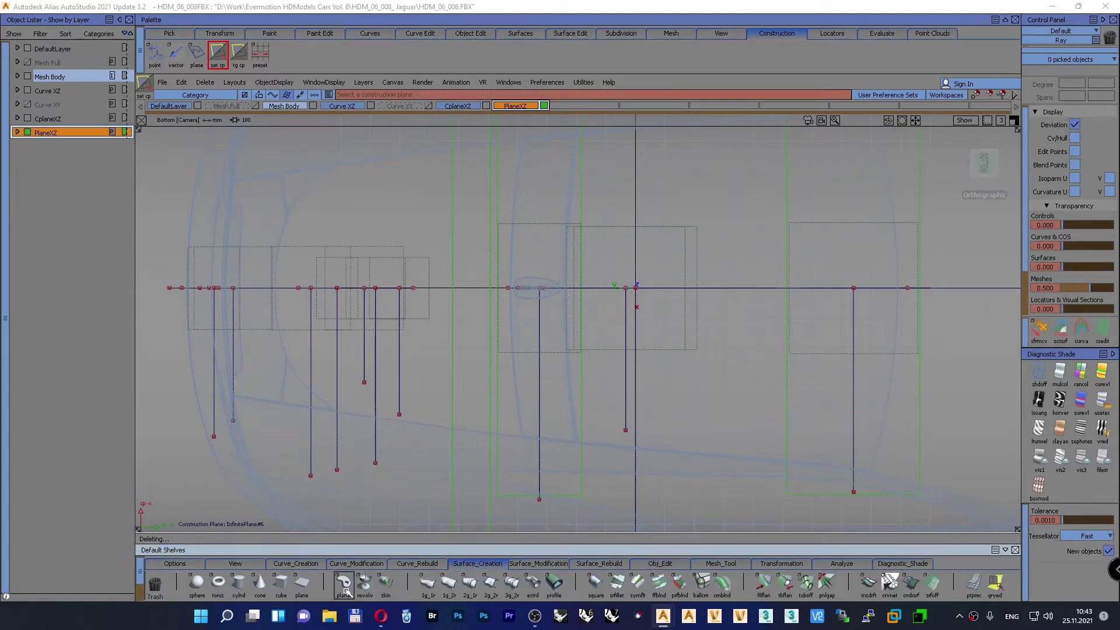
alt+drag(616, 294, 627, 293)
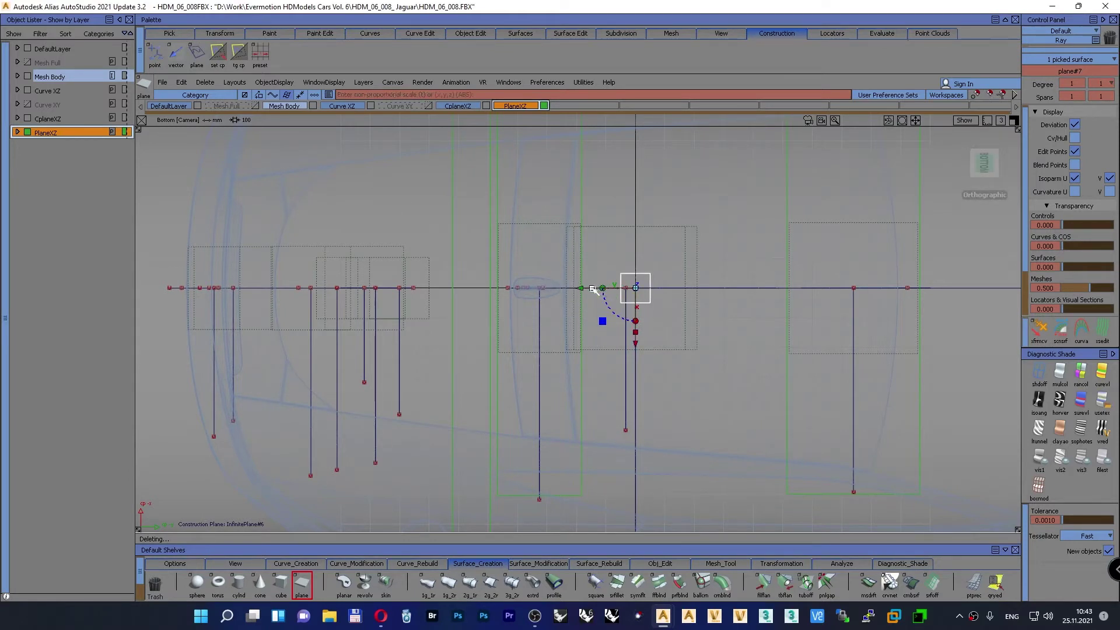
drag(636, 288, 749, 281)
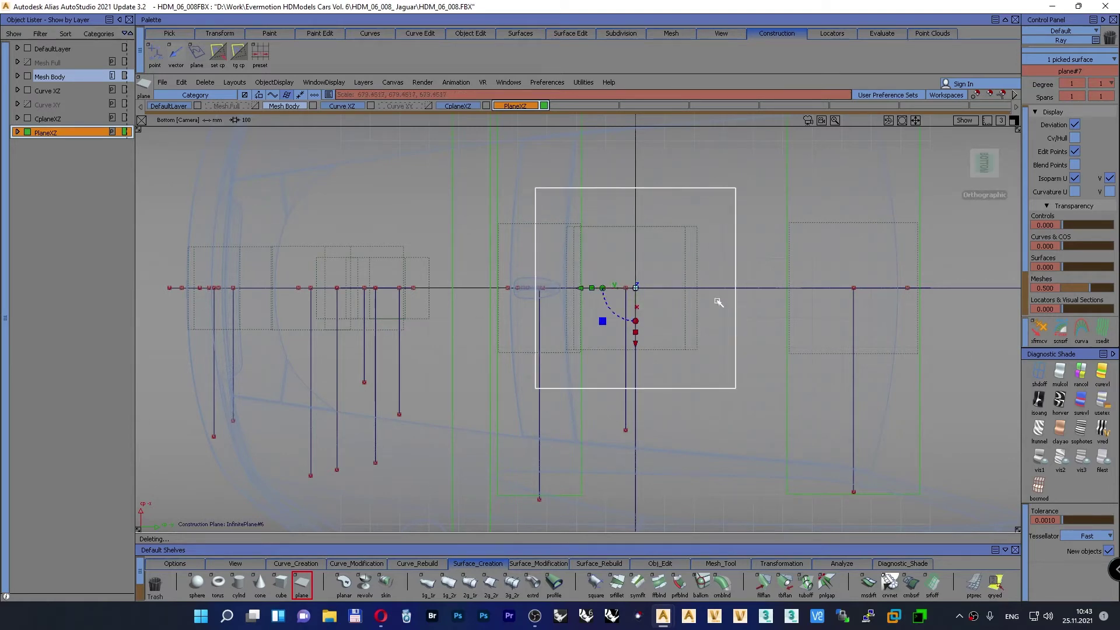
alt+shift+right_drag(716, 300, 583, 398)
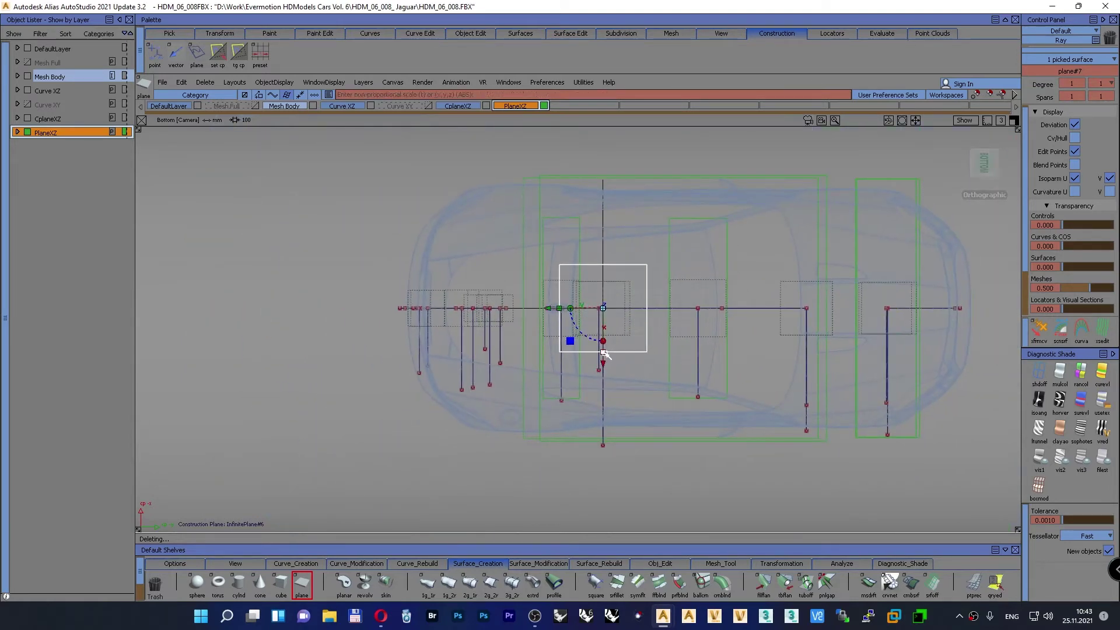
drag(605, 353, 607, 287)
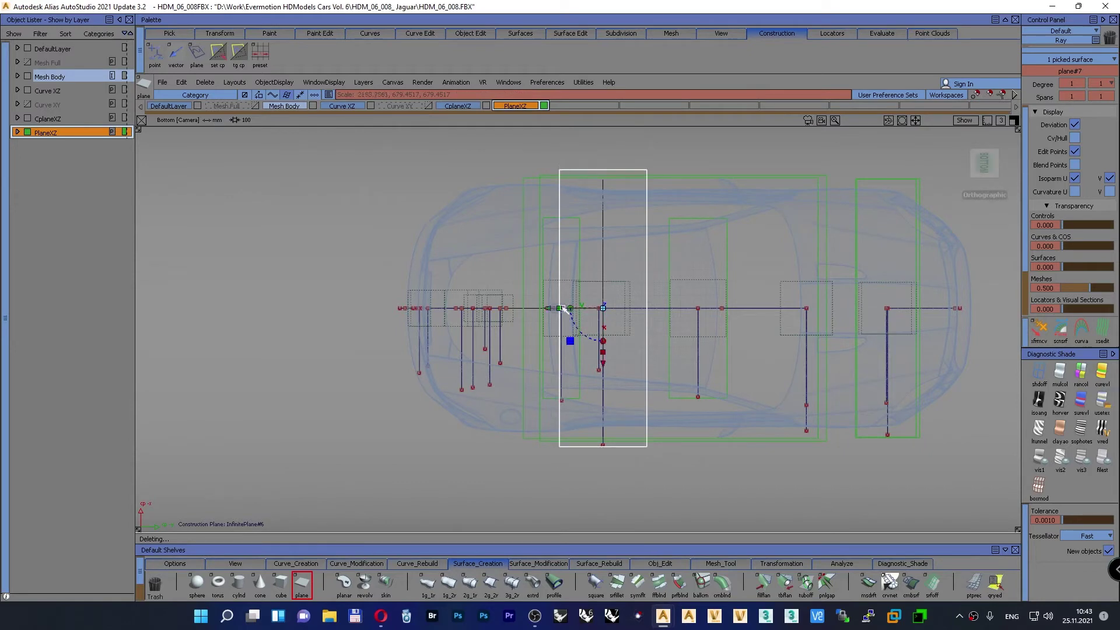
Step: Toggle back to the world coordinate system in perspective and extend the new tilted plane surface's rear edge by about 149 mm
click(239, 52)
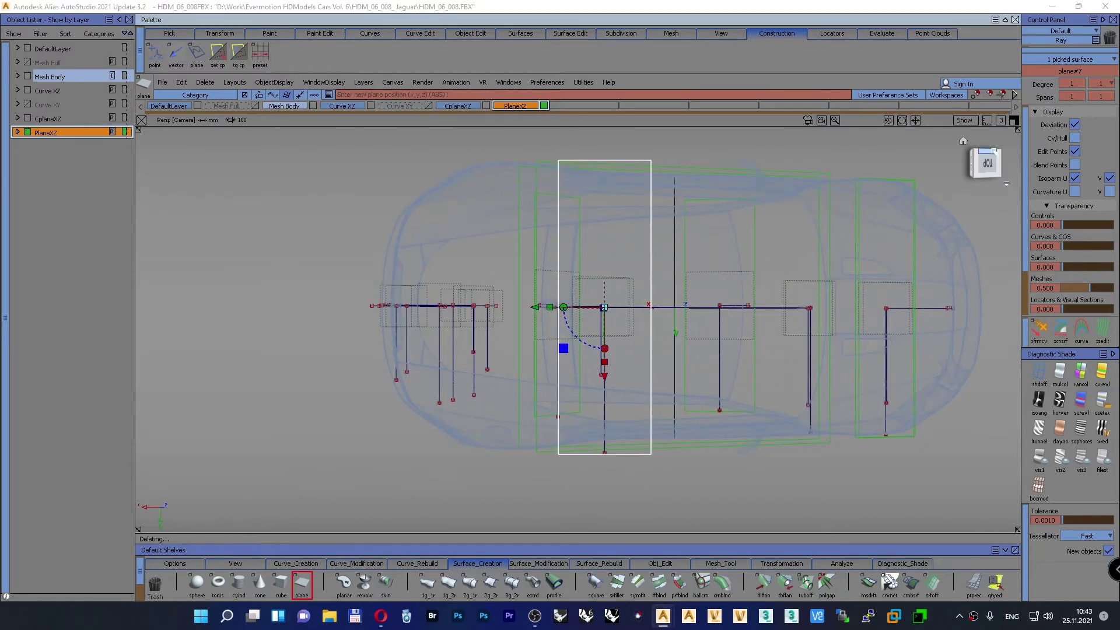
alt+shift+drag(959, 140, 626, 264)
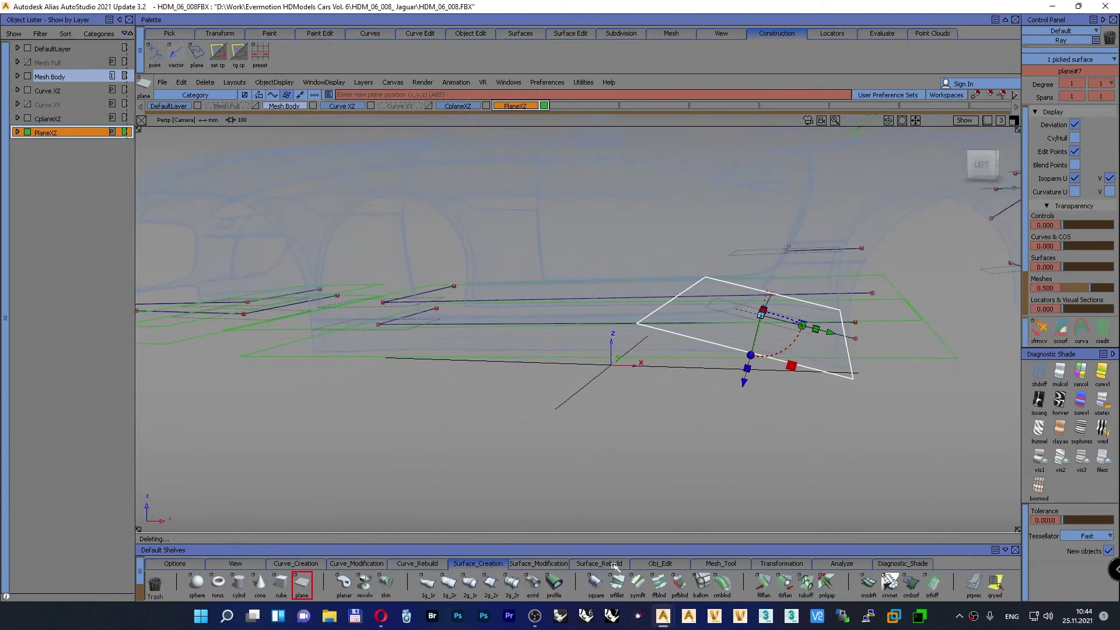
click(631, 563)
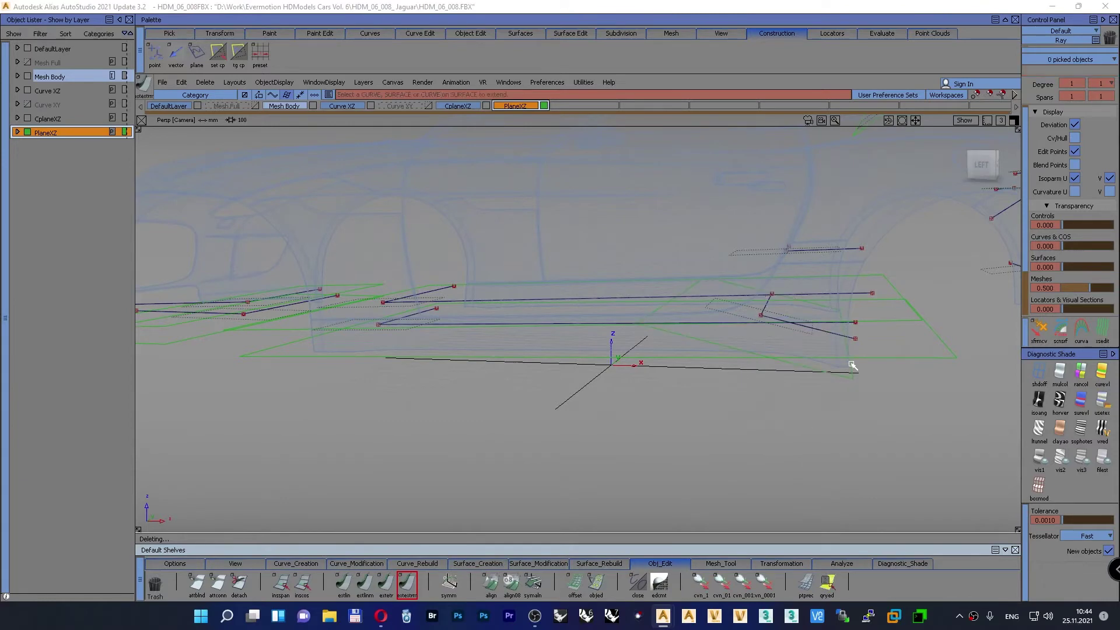
click(852, 369)
drag(852, 370, 910, 382)
ctrl+shift+click(698, 442)
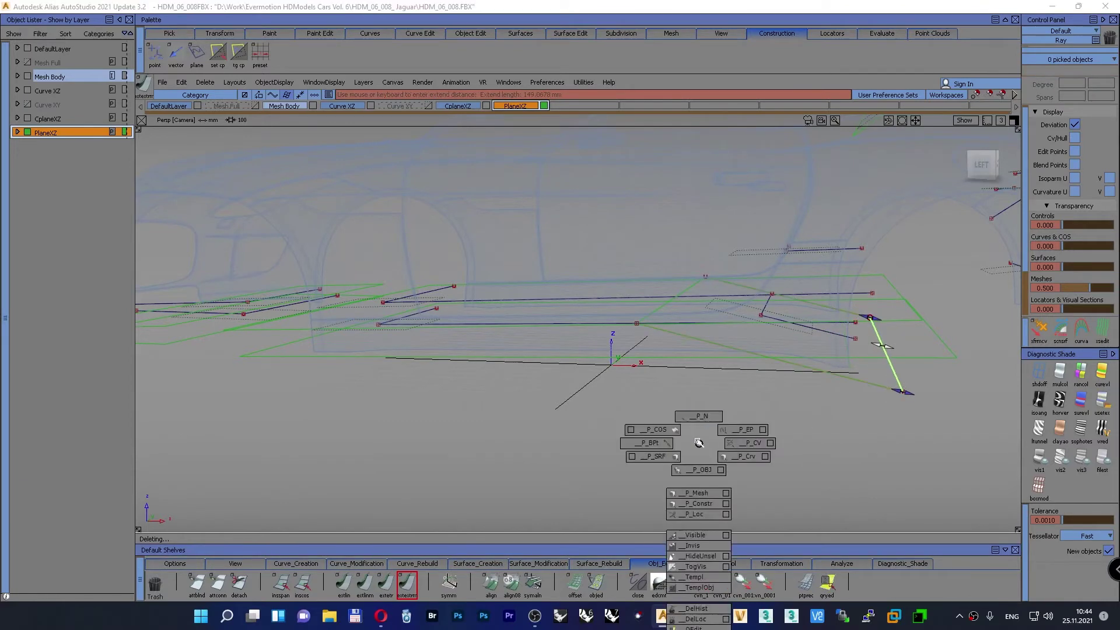
alt+shift+drag(698, 443, 736, 430)
Step: Set the upper reference plane just ahead of the rear wheel arch as the active construction plane and view it orthographically from the top
alt+shift+drag(548, 377, 463, 327)
click(219, 58)
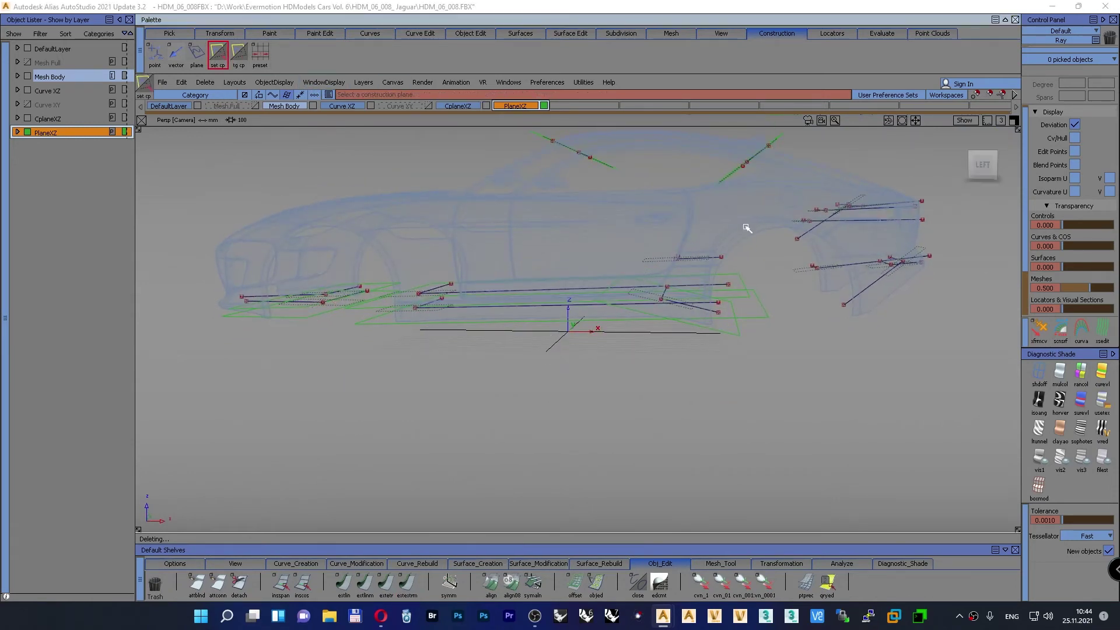
click(669, 263)
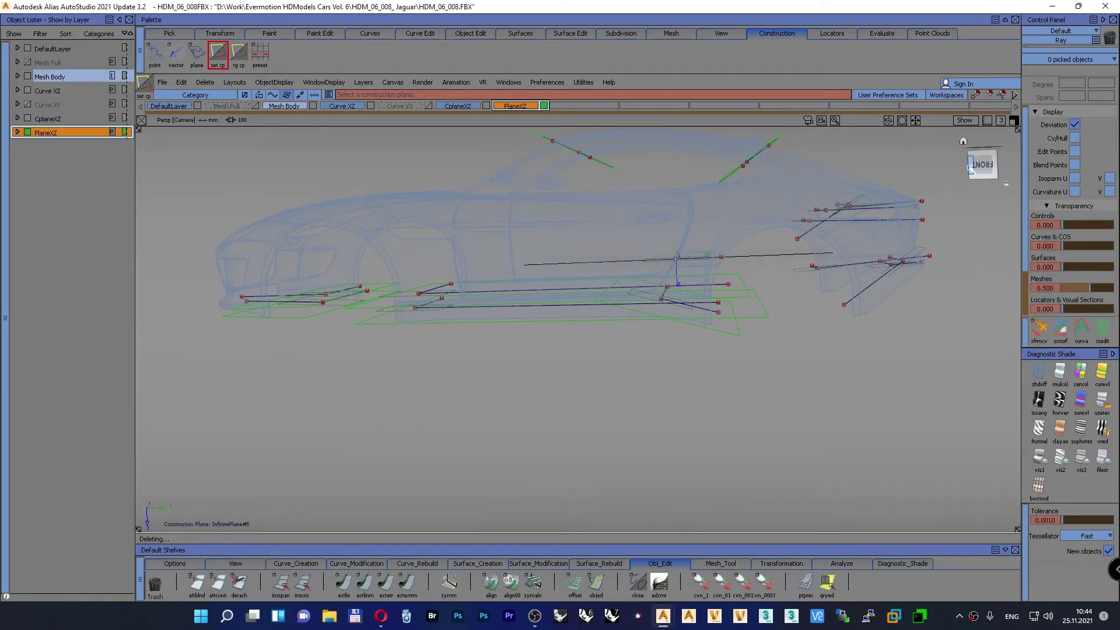
drag(984, 168, 978, 137)
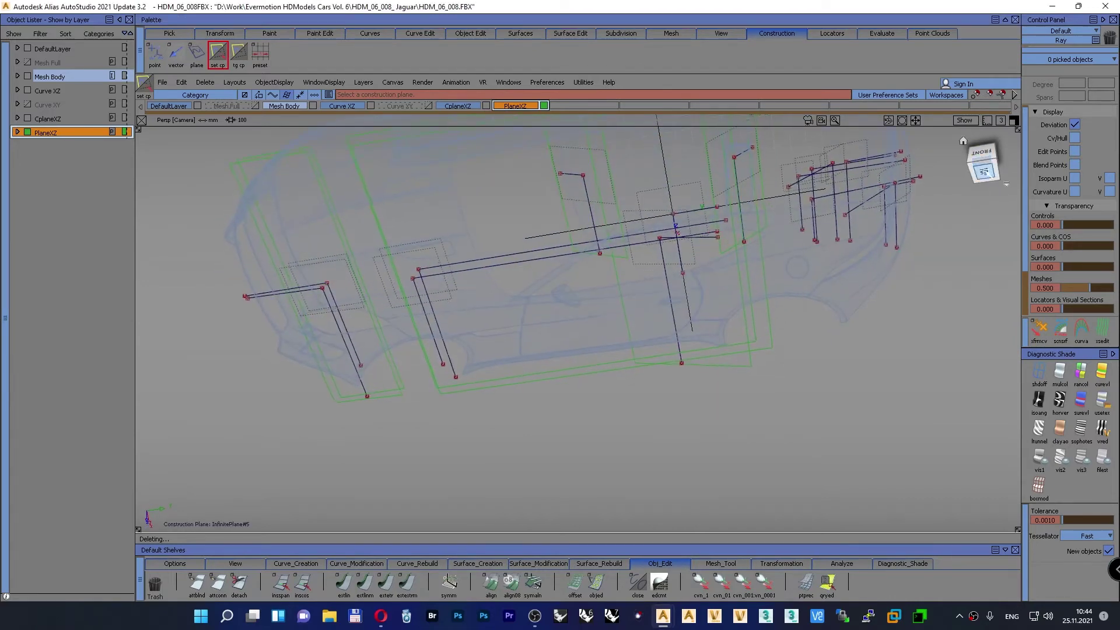
click(983, 170)
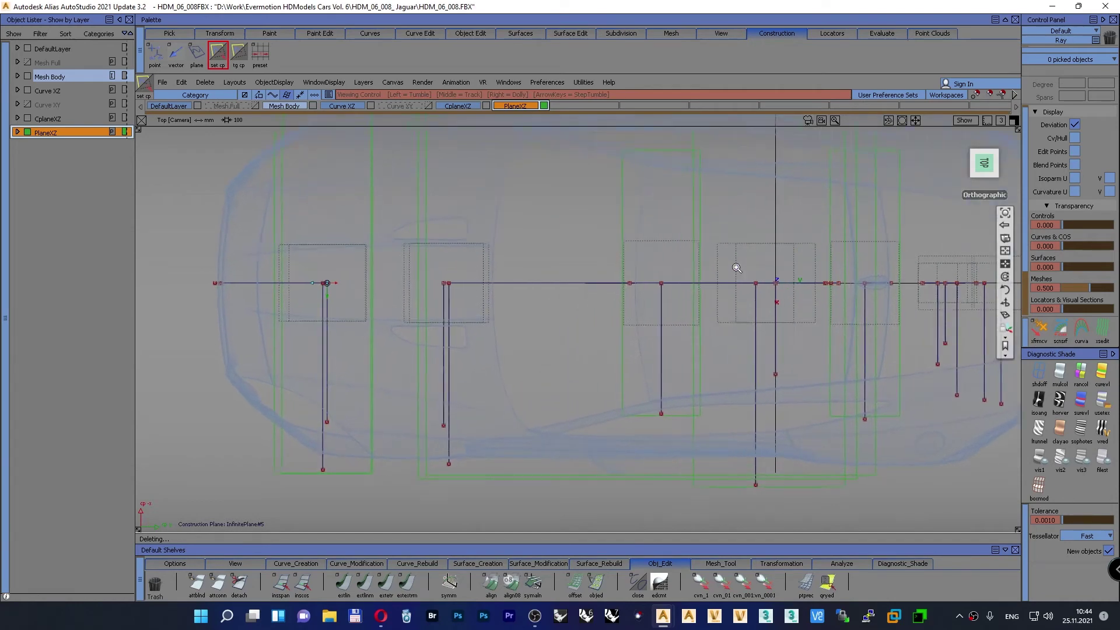
Step: Place a degree-1 plane surface at this construction plane's origin, scale it to about 2310 by 473 across the car, and clear the selection
alt+shift+right_drag(736, 268, 730, 260)
alt+shift+middle_drag(788, 330, 628, 335)
alt+shift+right_drag(628, 335, 633, 315)
alt+shift+middle_drag(613, 298, 436, 279)
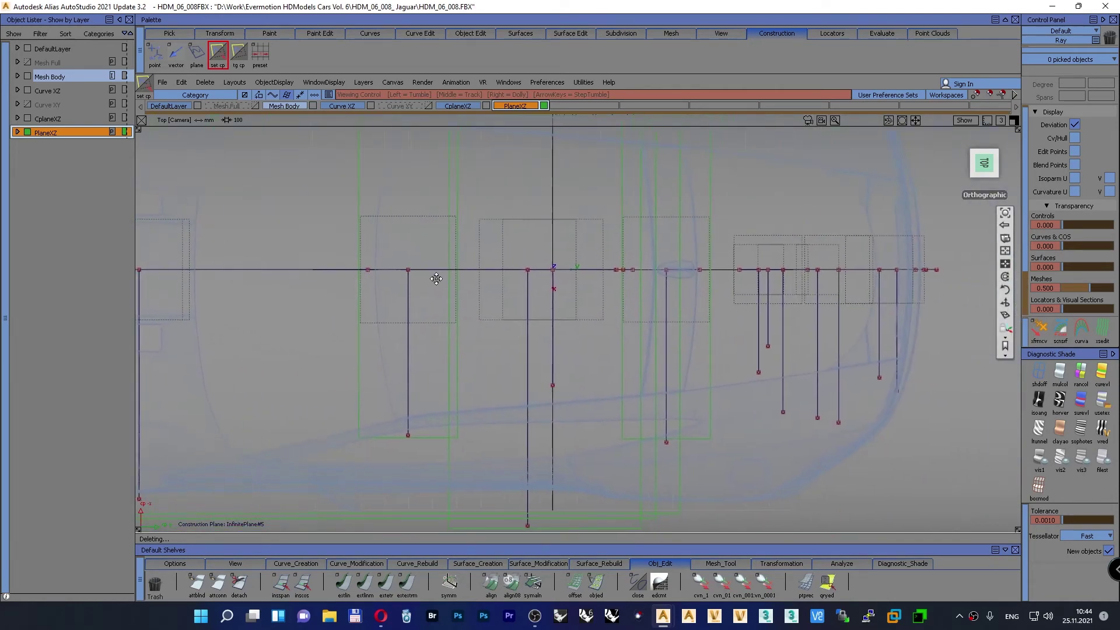
click(451, 565)
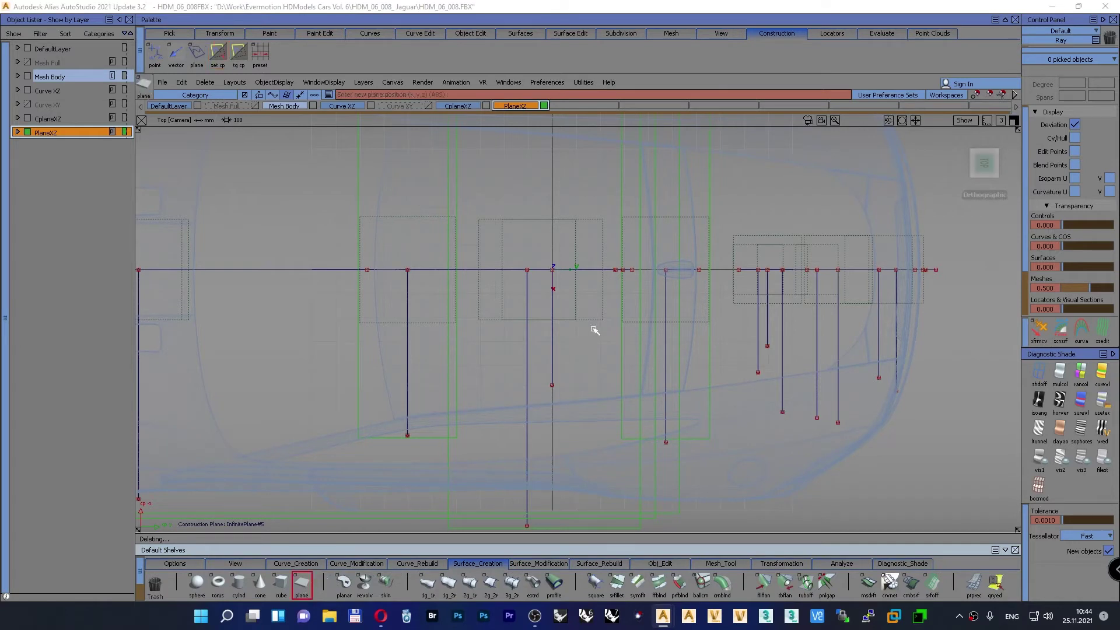
click(559, 280)
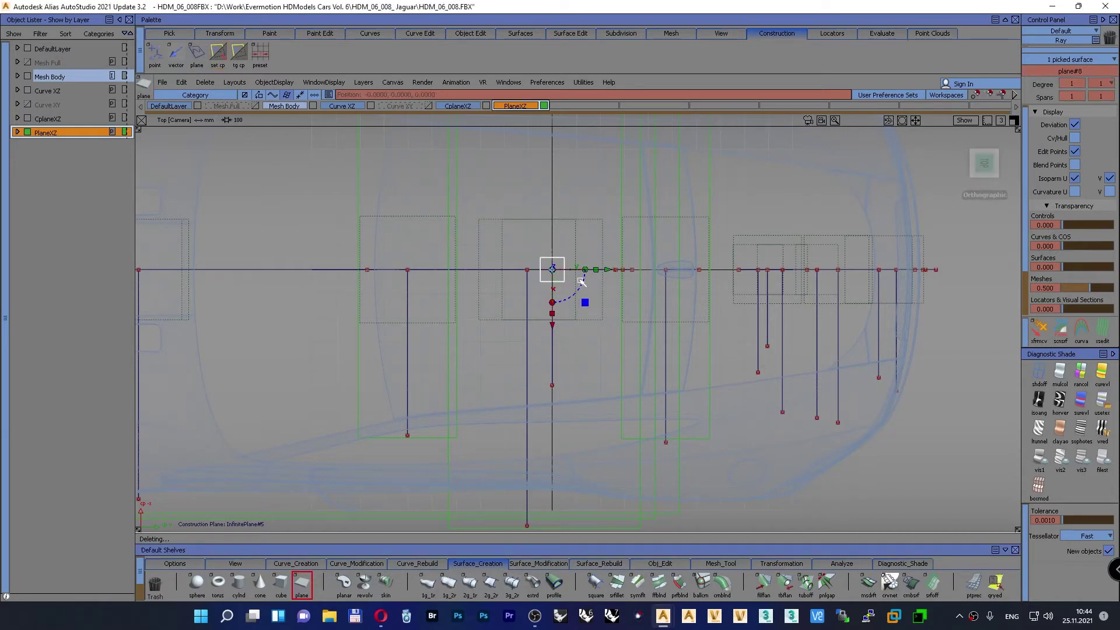
drag(552, 273, 617, 192)
alt+shift+right_drag(637, 250, 557, 346)
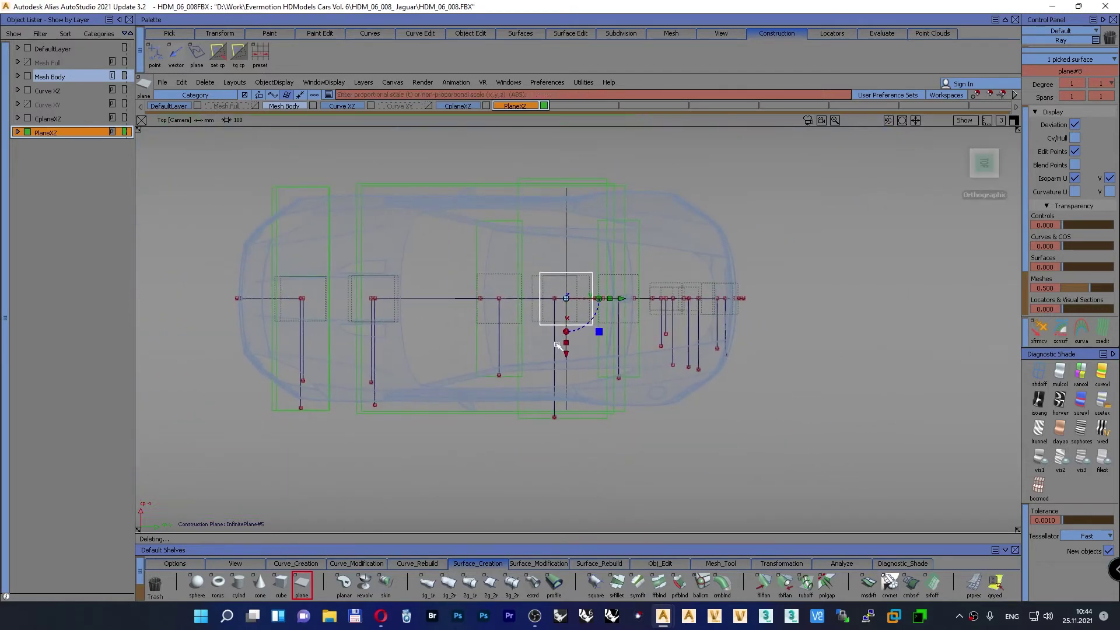
drag(567, 344, 581, 262)
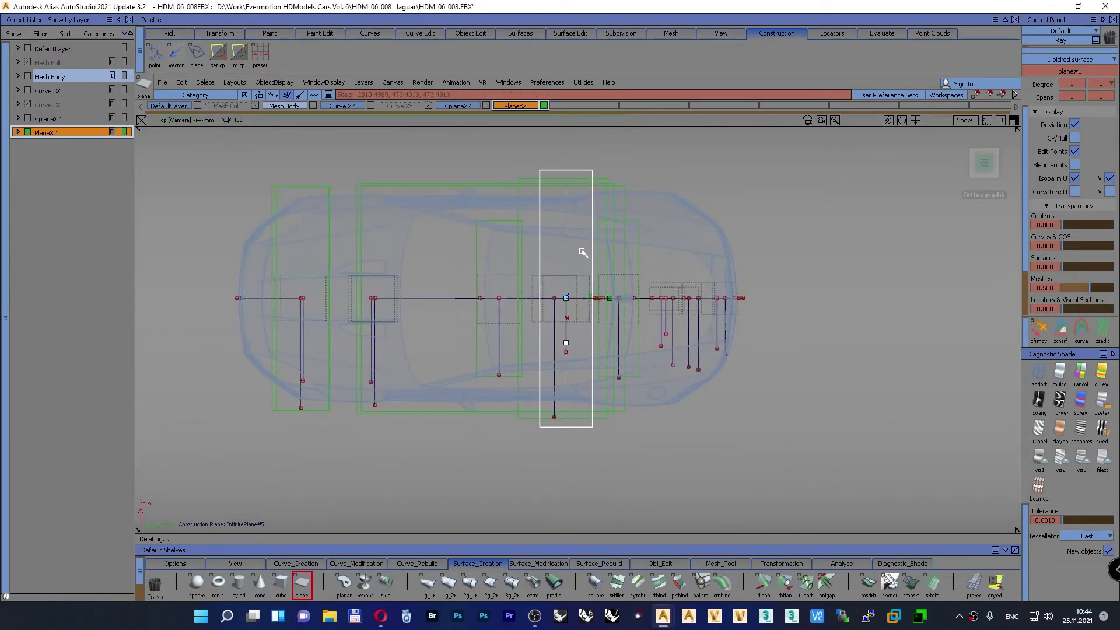
ctrl+shift+drag(832, 250, 833, 221)
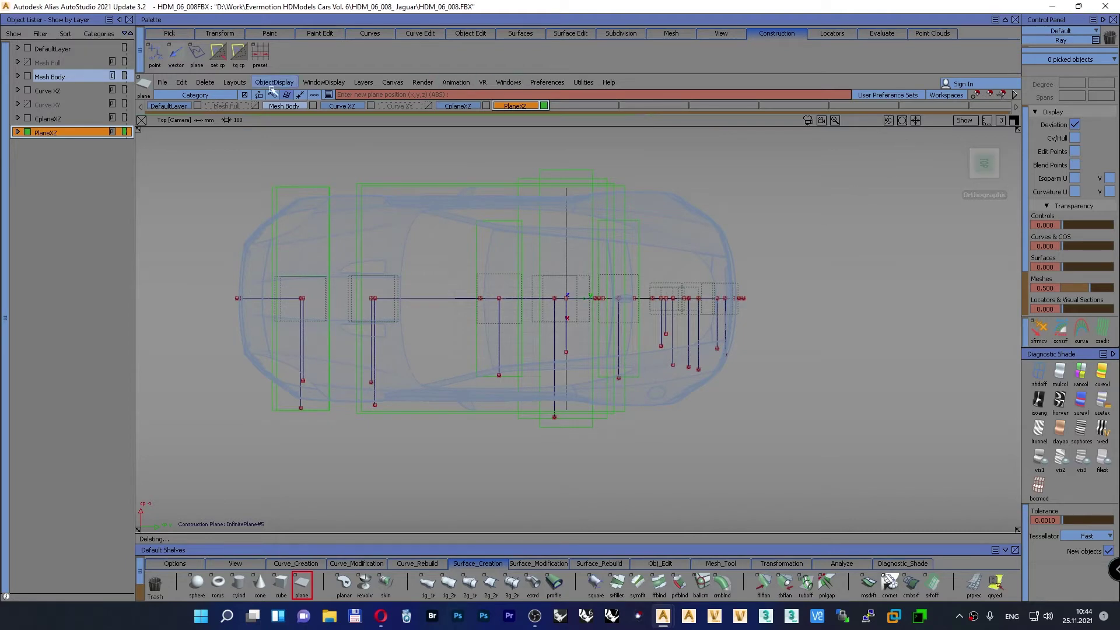
Step: Toggle back to the world coordinate system and view the car from its left side in perspective
click(237, 55)
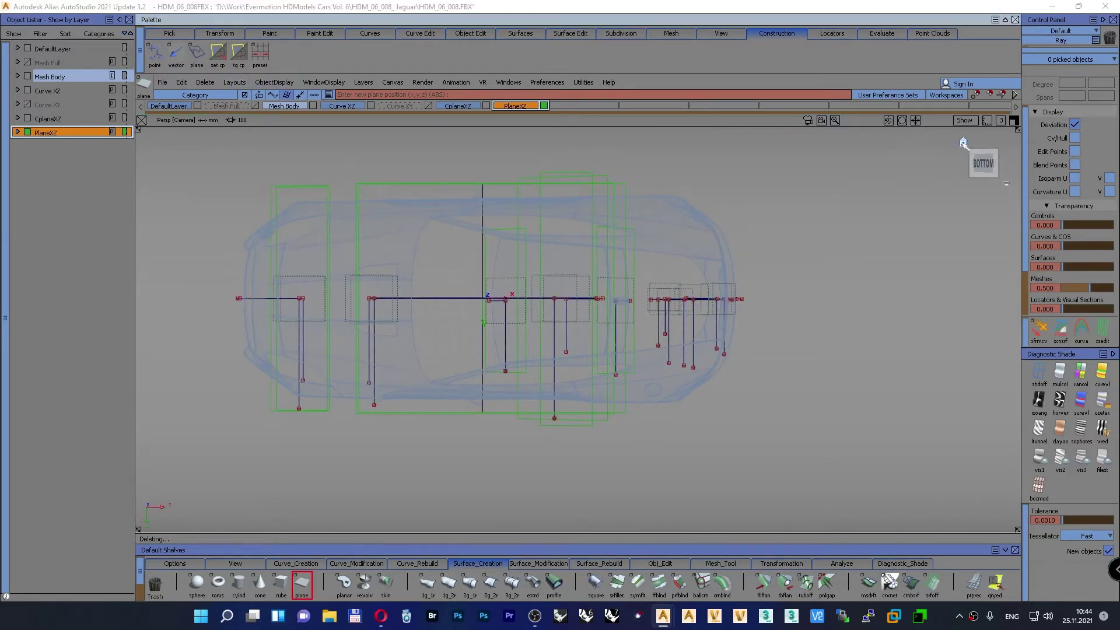
click(963, 142)
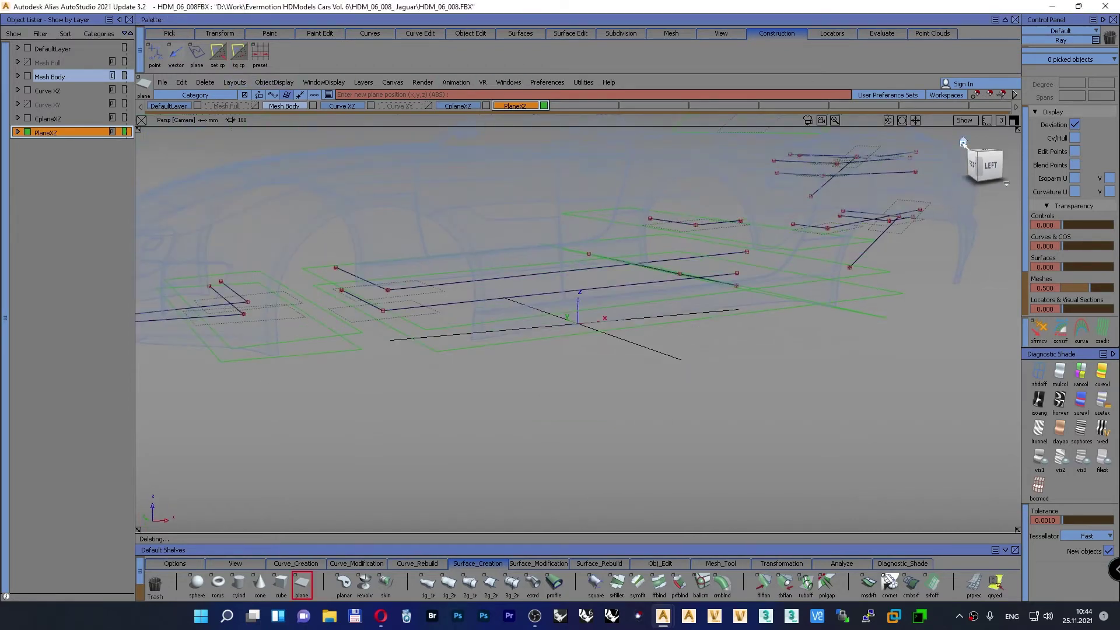
click(986, 165)
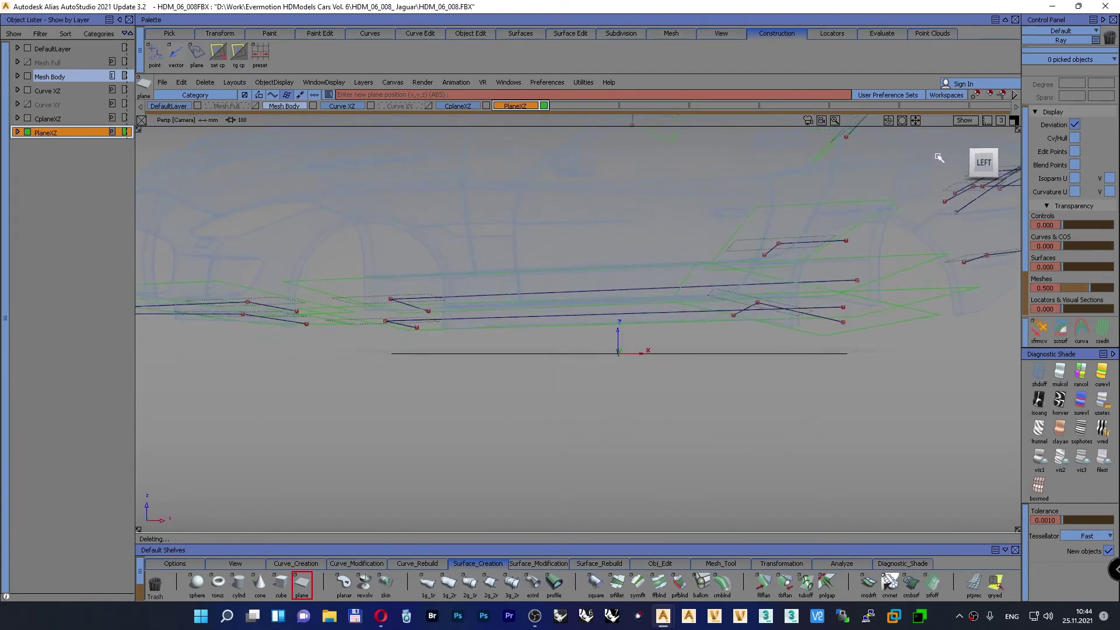
Step: Set the lower reference plane just behind the rear wheel arch as the active construction plane and view it orthographically from below
alt+shift+drag(938, 158, 746, 280)
alt+shift+middle_drag(746, 280, 505, 282)
alt+shift+right_drag(627, 335, 653, 321)
alt+shift+middle_drag(652, 320, 259, 296)
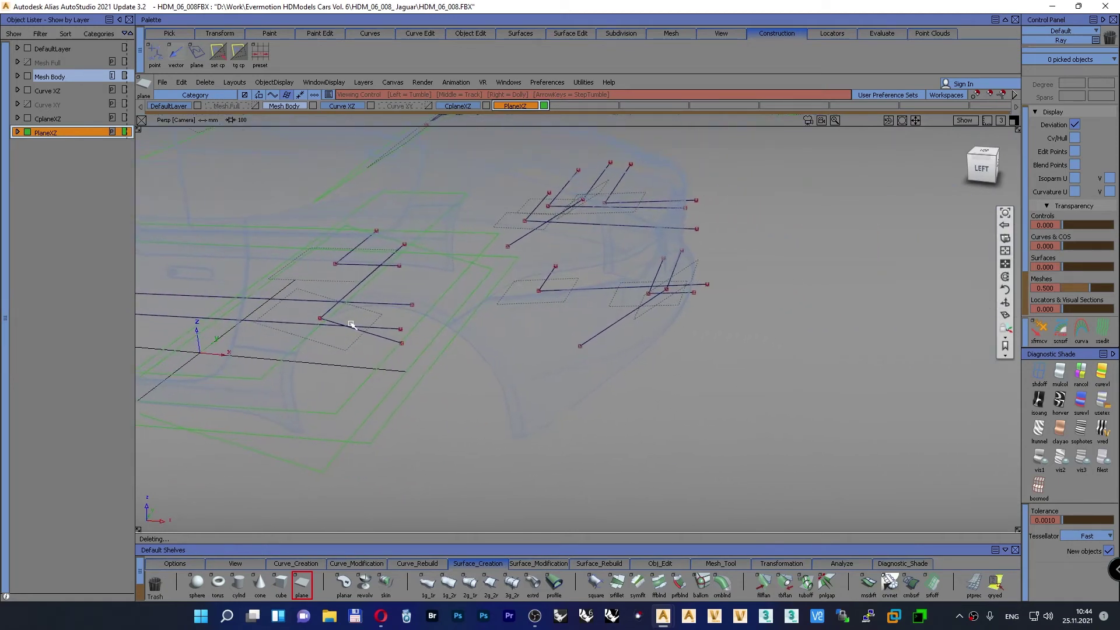
alt+shift+drag(352, 327, 388, 338)
alt+shift+right_drag(586, 333, 592, 320)
alt+shift+drag(591, 320, 590, 302)
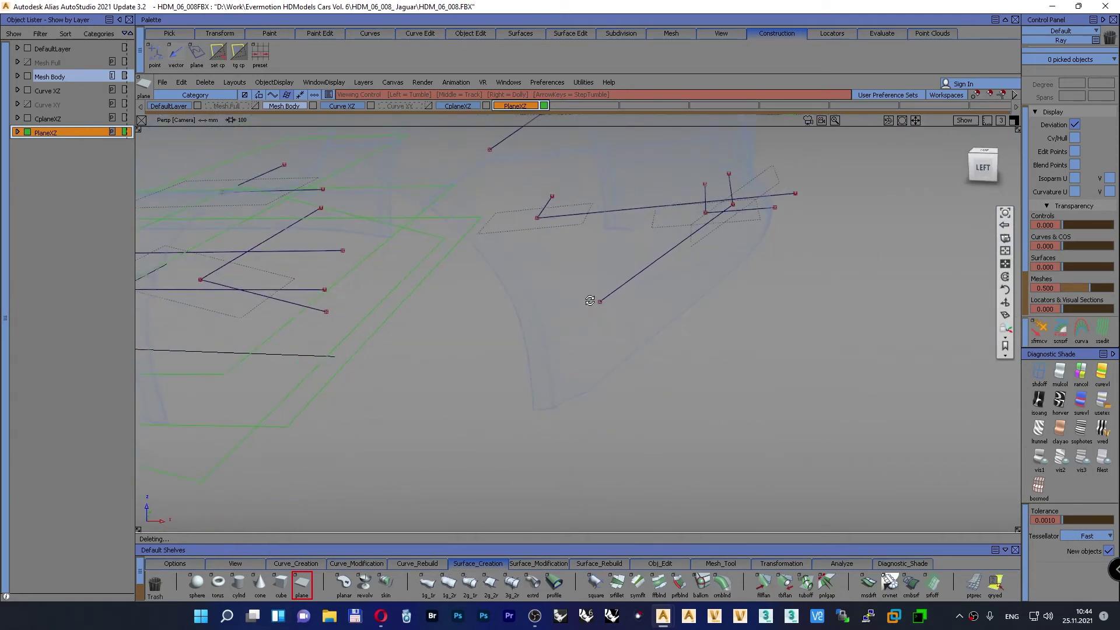
alt+shift+middle_drag(590, 303, 645, 338)
click(218, 58)
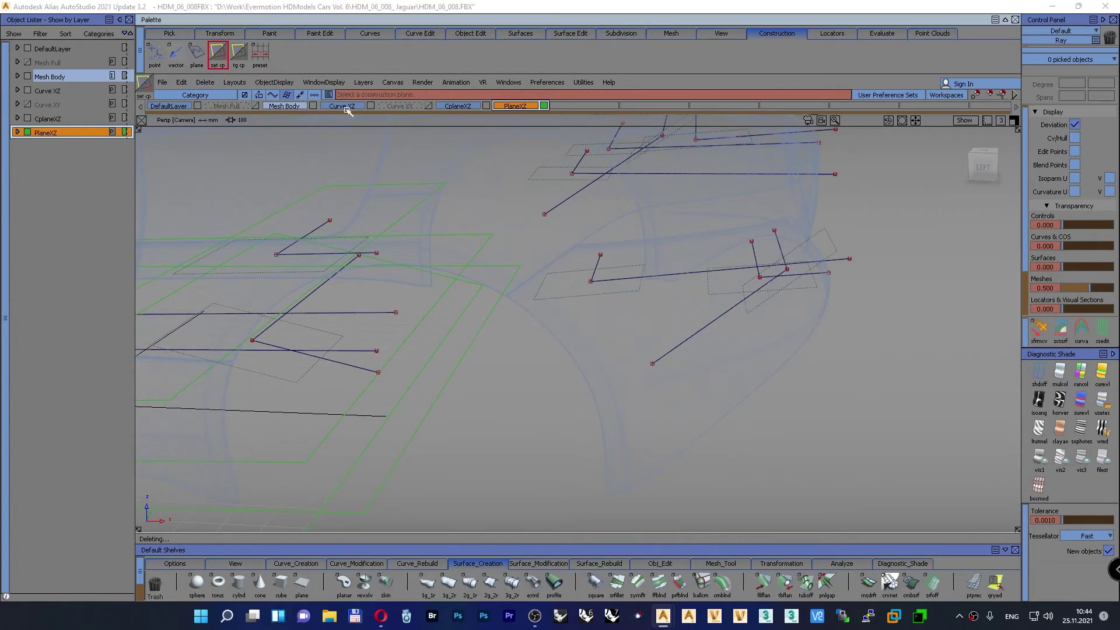
click(630, 296)
mouse_move(959, 202)
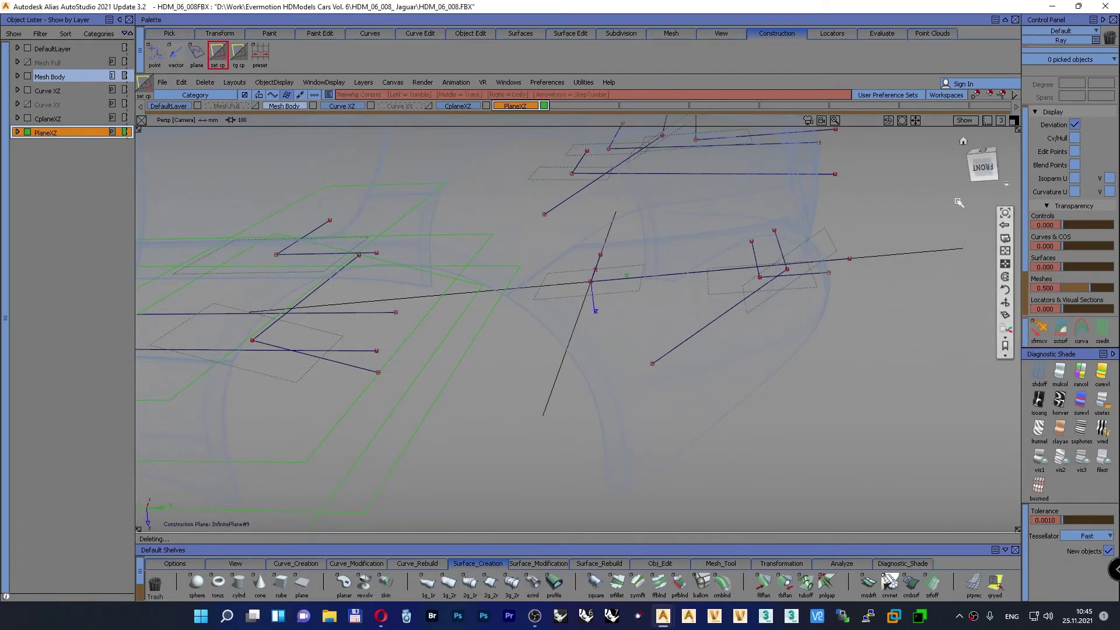
drag(980, 176, 983, 193)
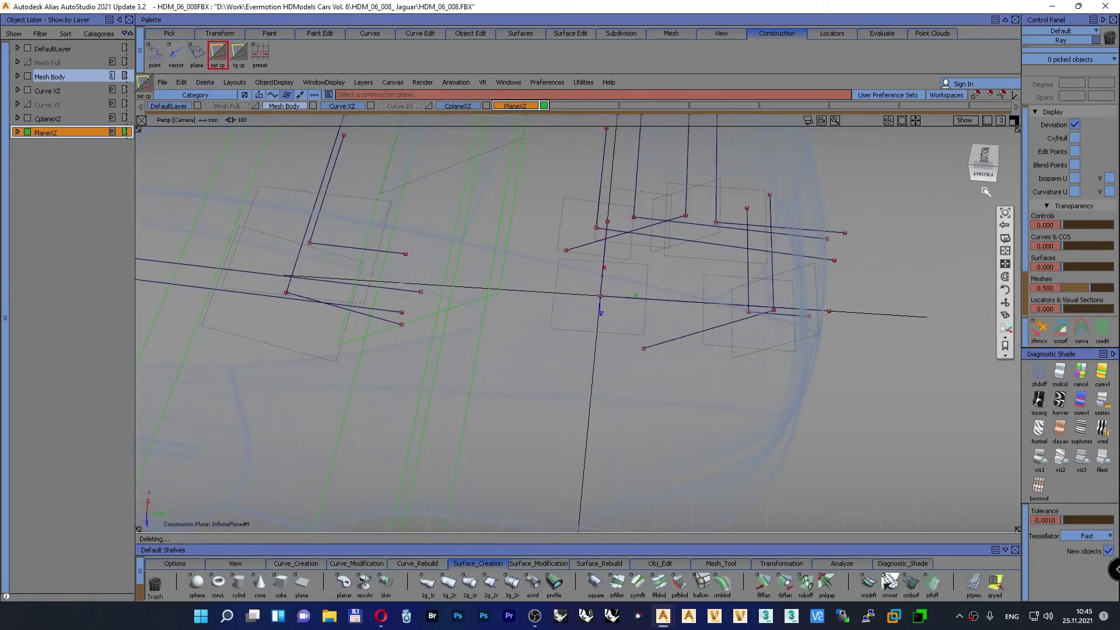
click(984, 158)
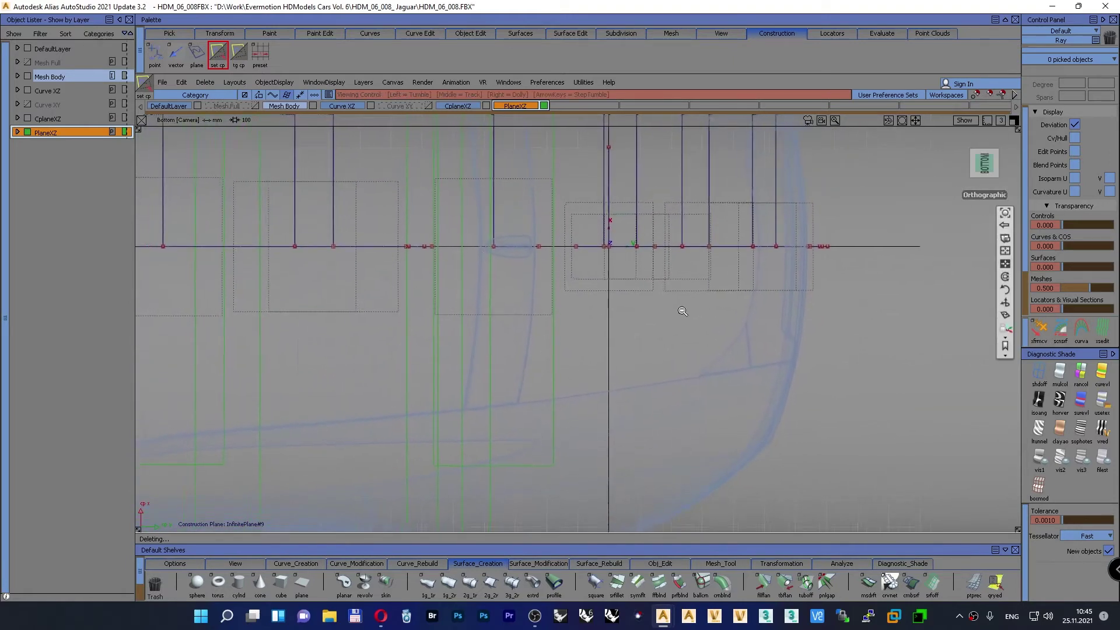
Step: Place a degree-1 plane surface at the origin behind the rear wheel arch, stretch it across the car's full width, and clear the selection
click(301, 583)
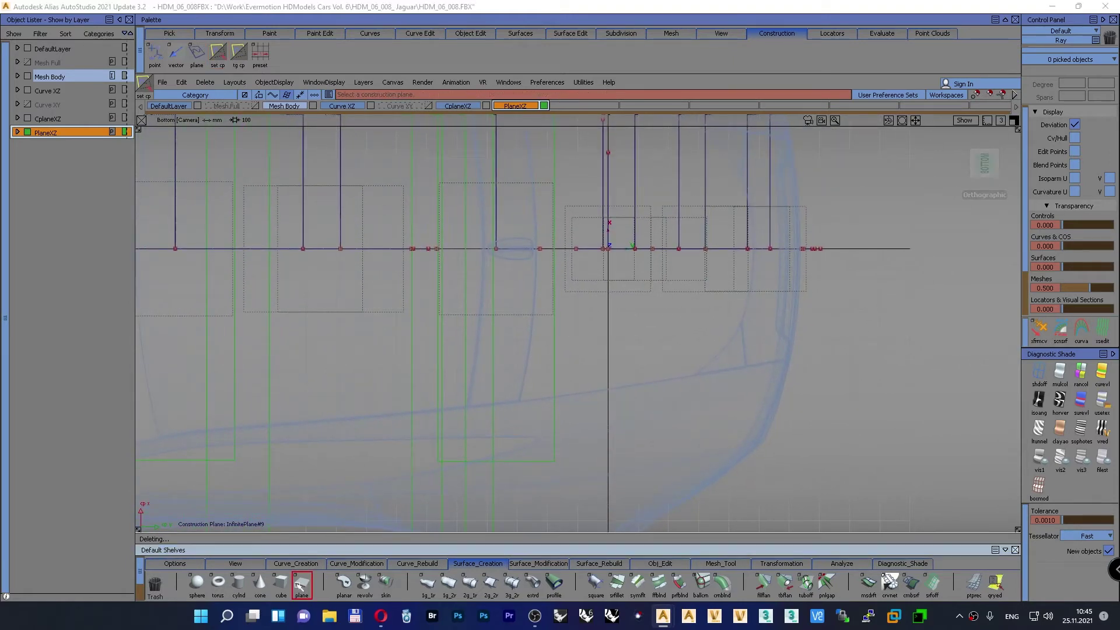
click(613, 259)
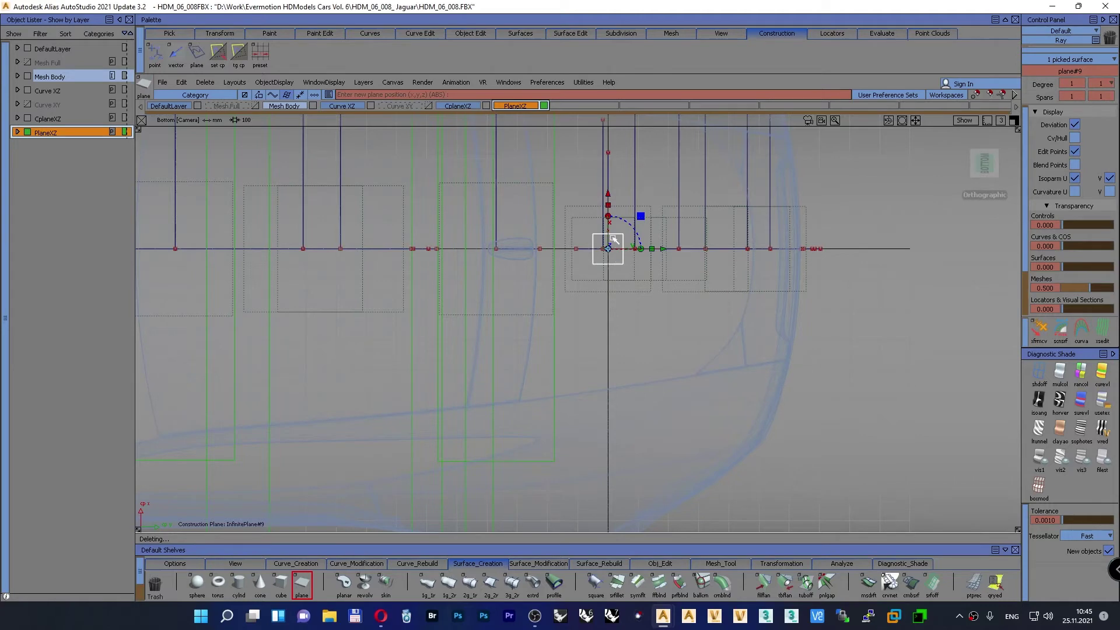
alt+shift+right_drag(682, 295, 639, 334)
alt+shift+middle_drag(639, 334, 662, 382)
alt+shift+right_drag(662, 382, 646, 383)
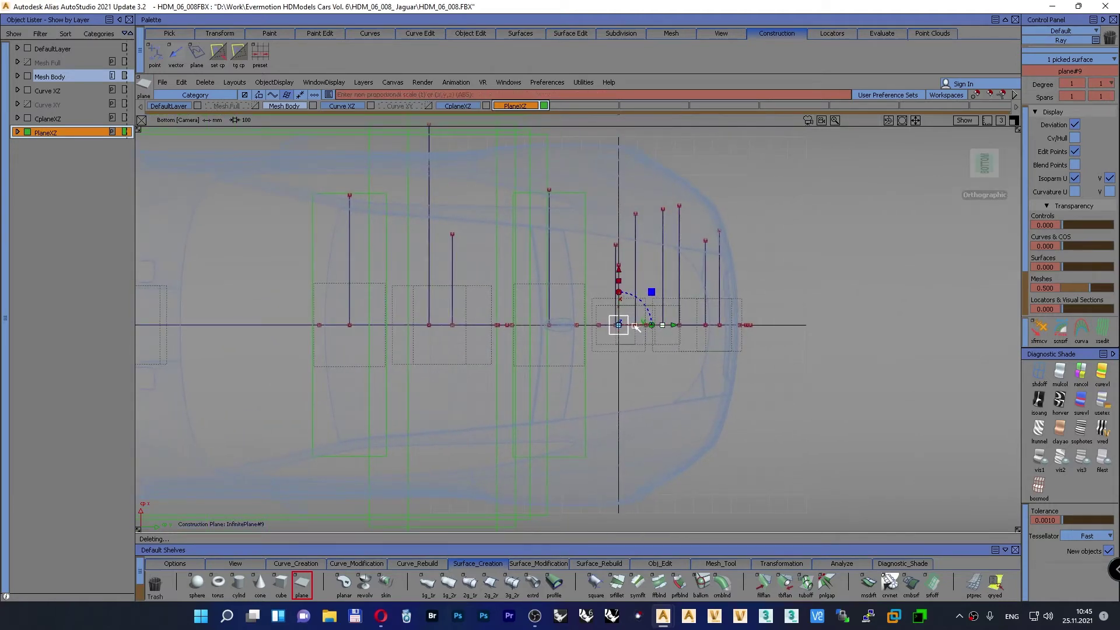
drag(660, 301, 688, 269)
drag(620, 284, 656, 179)
ctrl+shift+drag(838, 255, 840, 226)
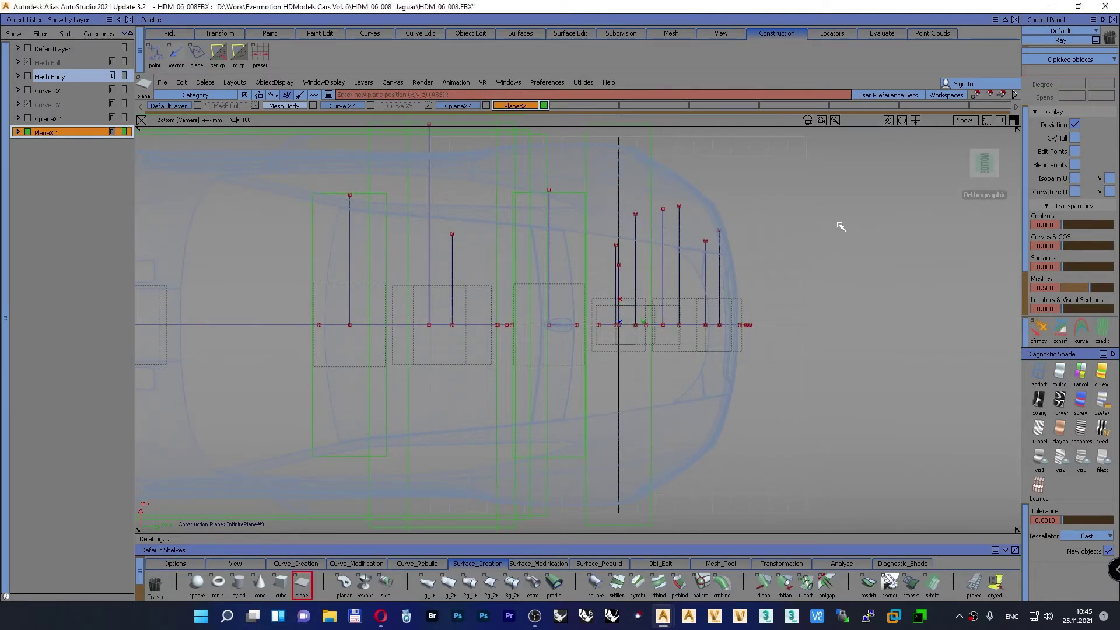
Step: Return to the world coordinate system and view the car's rear end from its left side in perspective
click(239, 55)
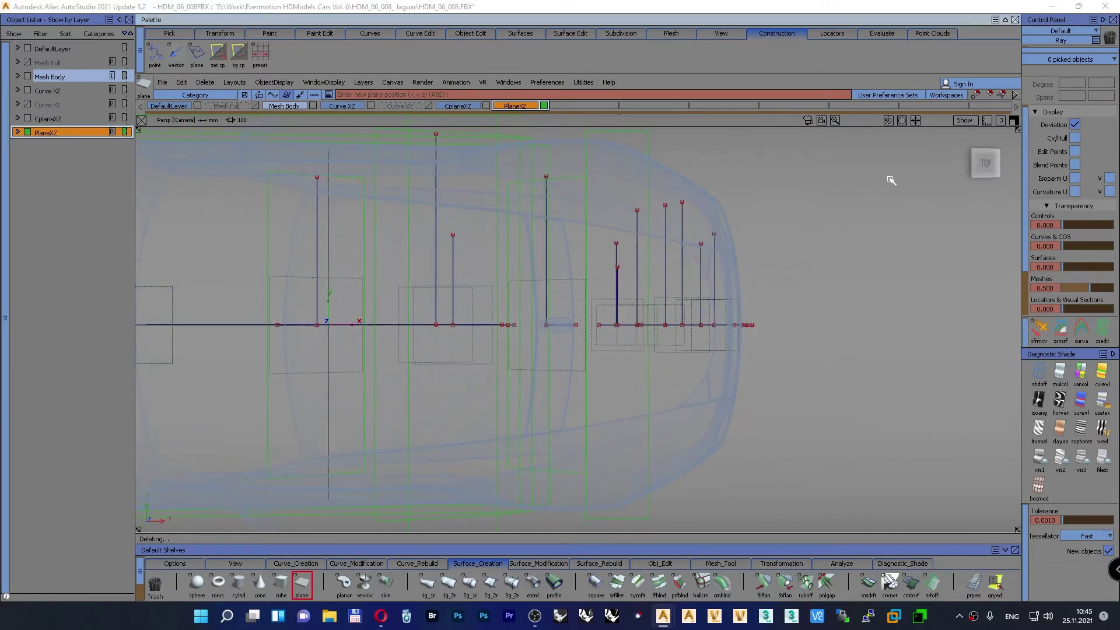
alt+shift+drag(964, 142, 621, 313)
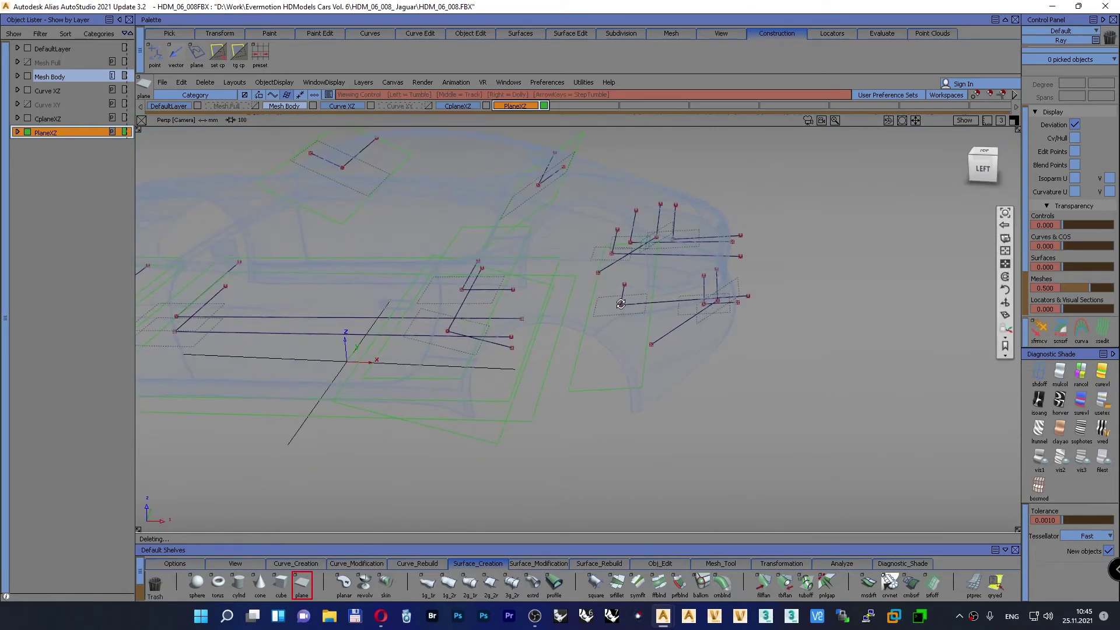
alt+shift+right_drag(621, 312, 646, 300)
alt+shift+middle_drag(646, 299, 531, 305)
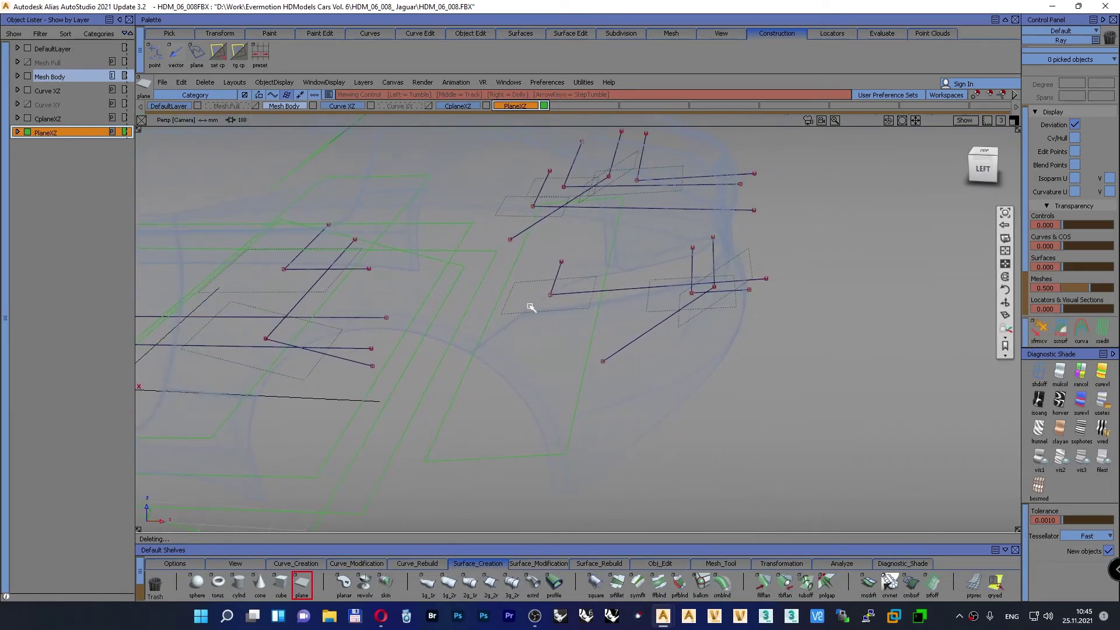
alt+shift+drag(625, 317, 627, 327)
alt+shift+middle_drag(627, 328, 629, 329)
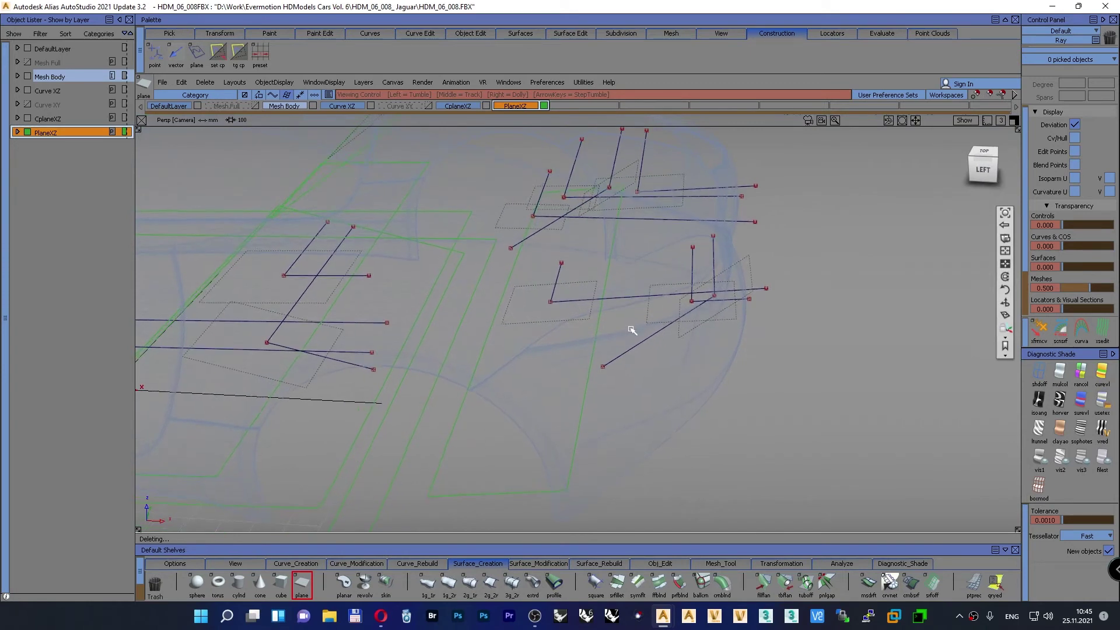
Step: Set the lower reference plane near the car's rear end as the active construction plane and view it orthographically from below
click(218, 54)
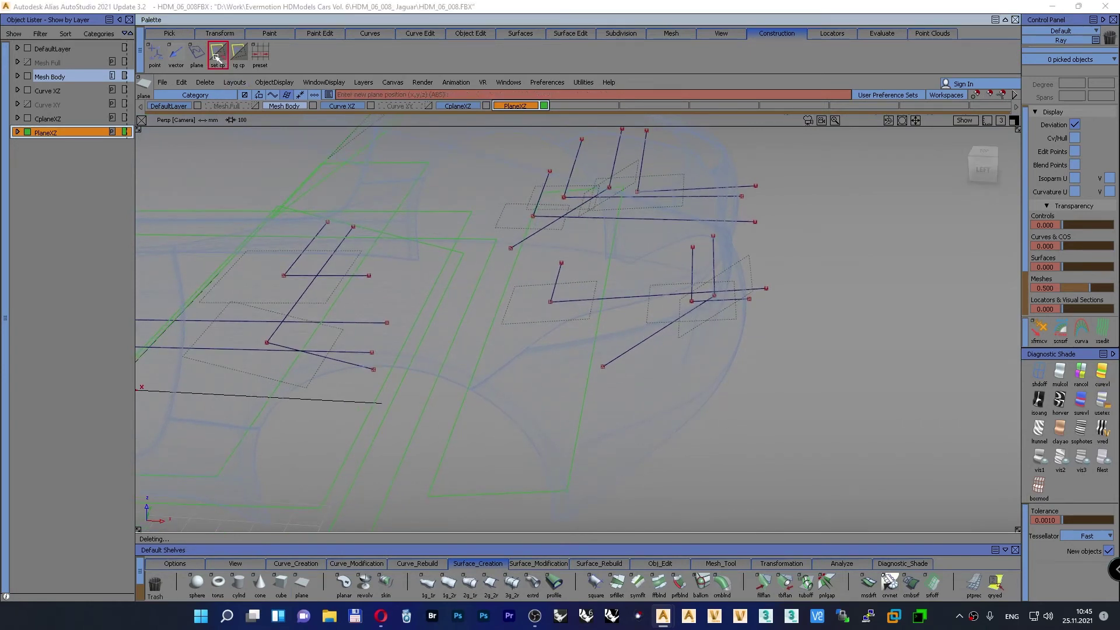
click(725, 316)
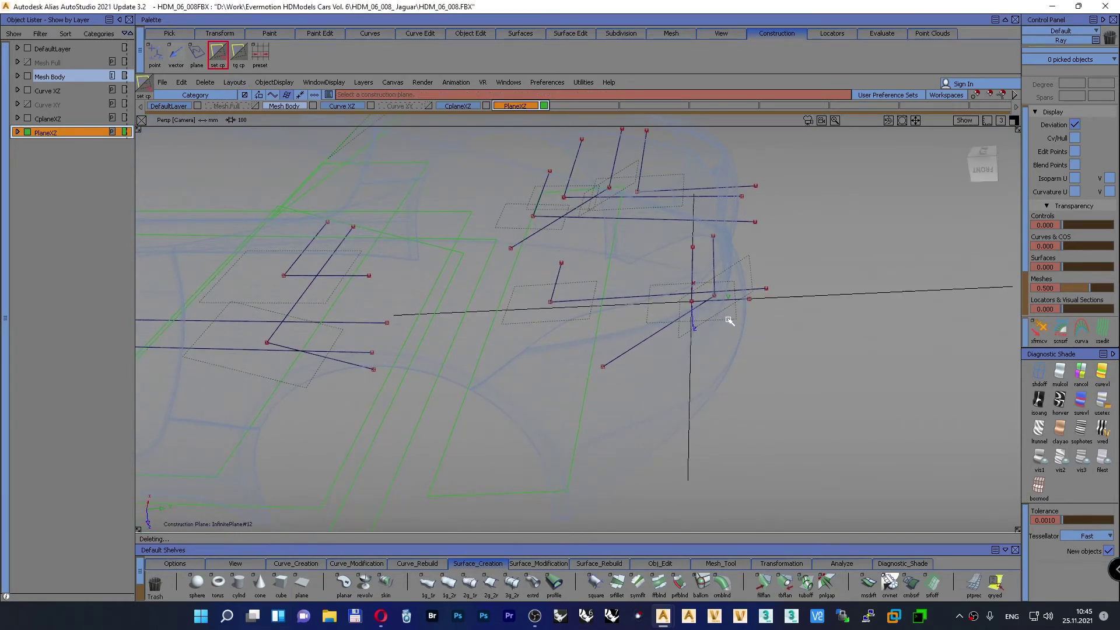
click(982, 153)
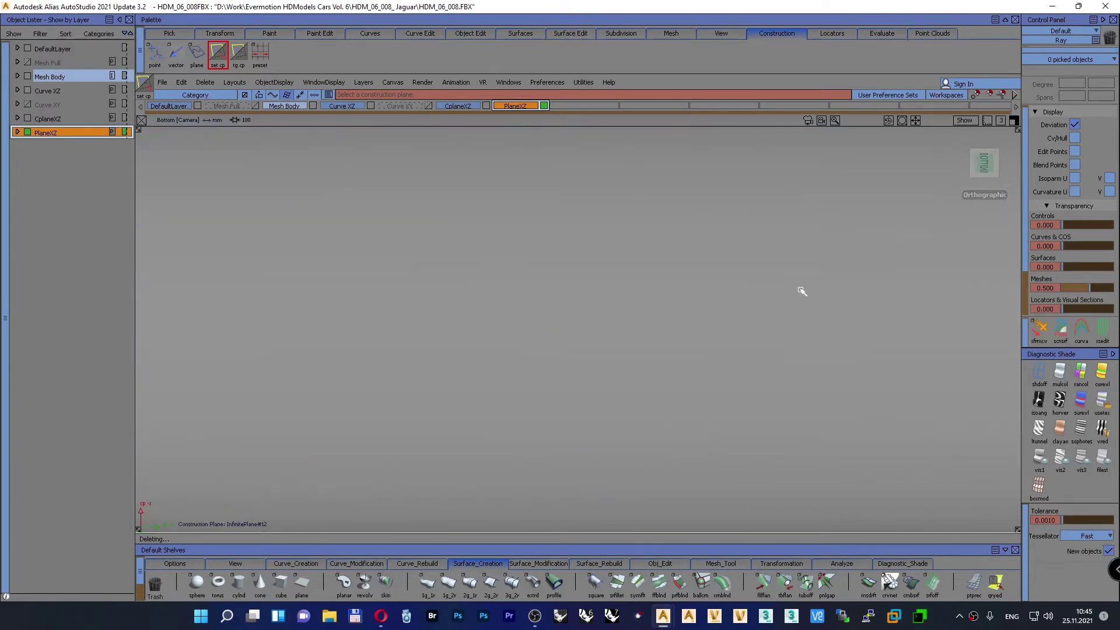
alt+shift+middle_drag(513, 394, 762, 393)
alt+shift+right_drag(612, 321, 737, 243)
Step: Place a degree-1 plane surface at the origin of the construction plane near the car's rear end
click(302, 583)
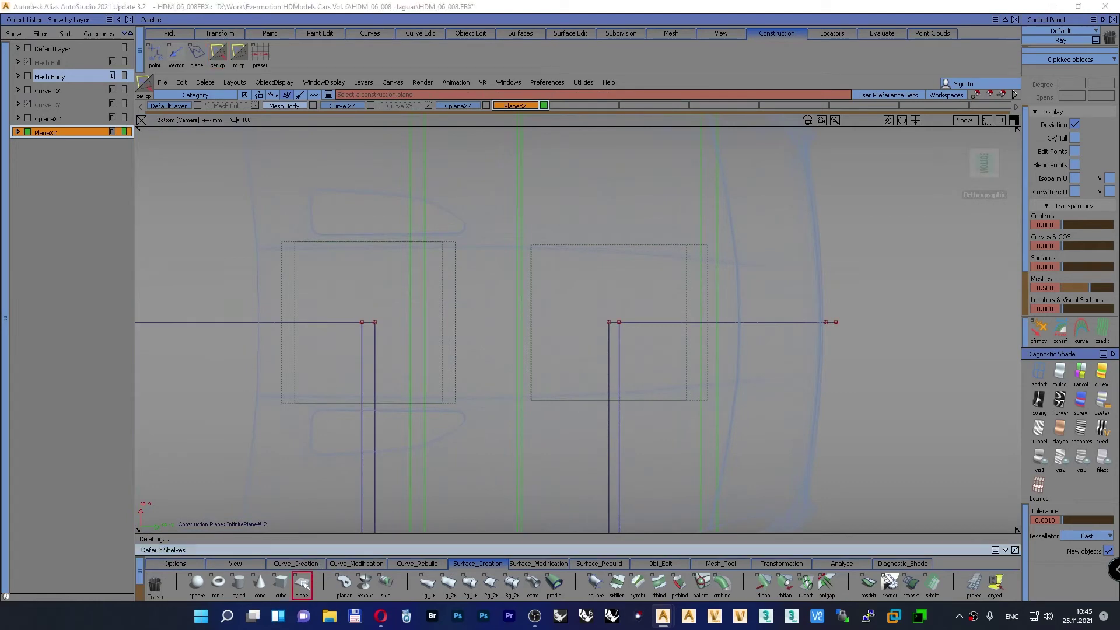
alt+shift+right_drag(675, 329, 452, 404)
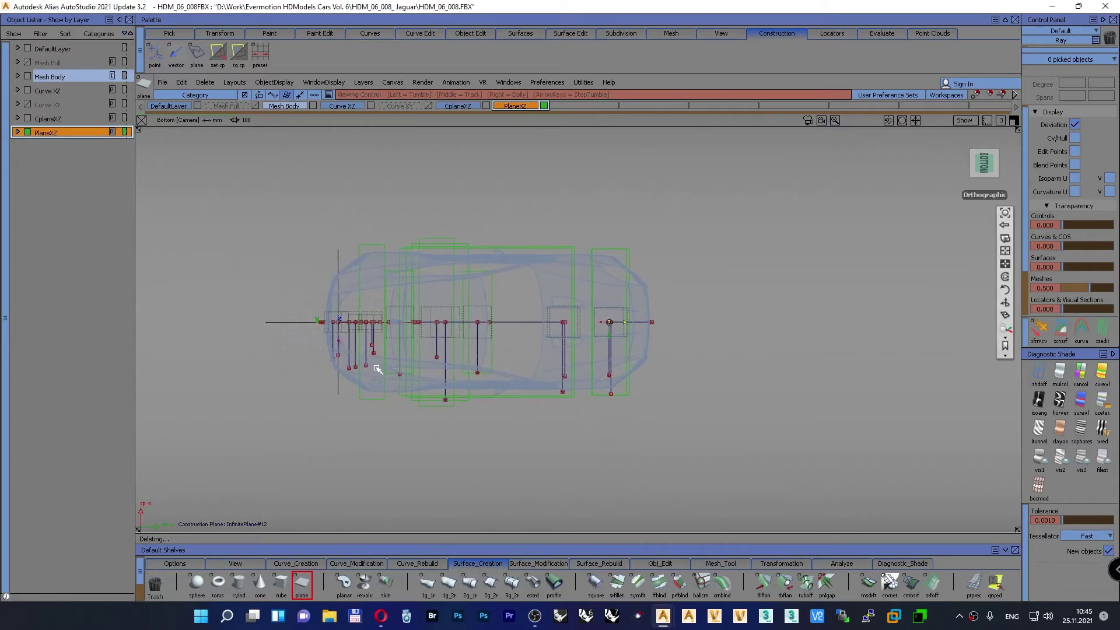
alt+shift+right_drag(320, 382, 578, 175)
click(376, 324)
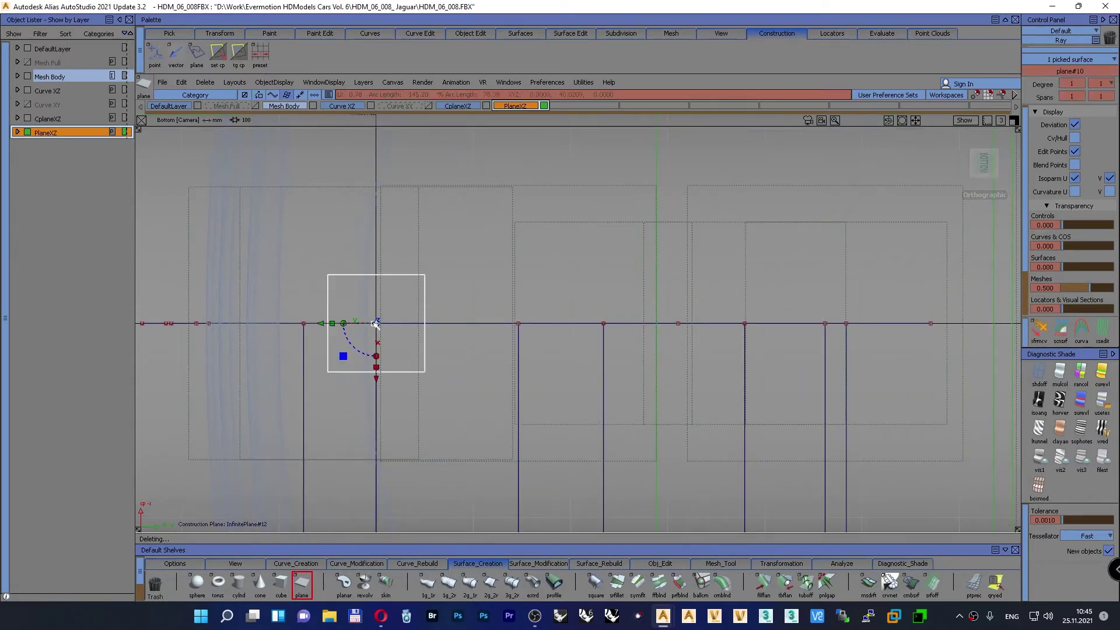
Step: Scale the new plane at the car's rear end to about 2264 across the car's width and about 518 along its length
alt+shift+right_drag(373, 325, 330, 423)
alt+shift+middle_drag(331, 423, 445, 371)
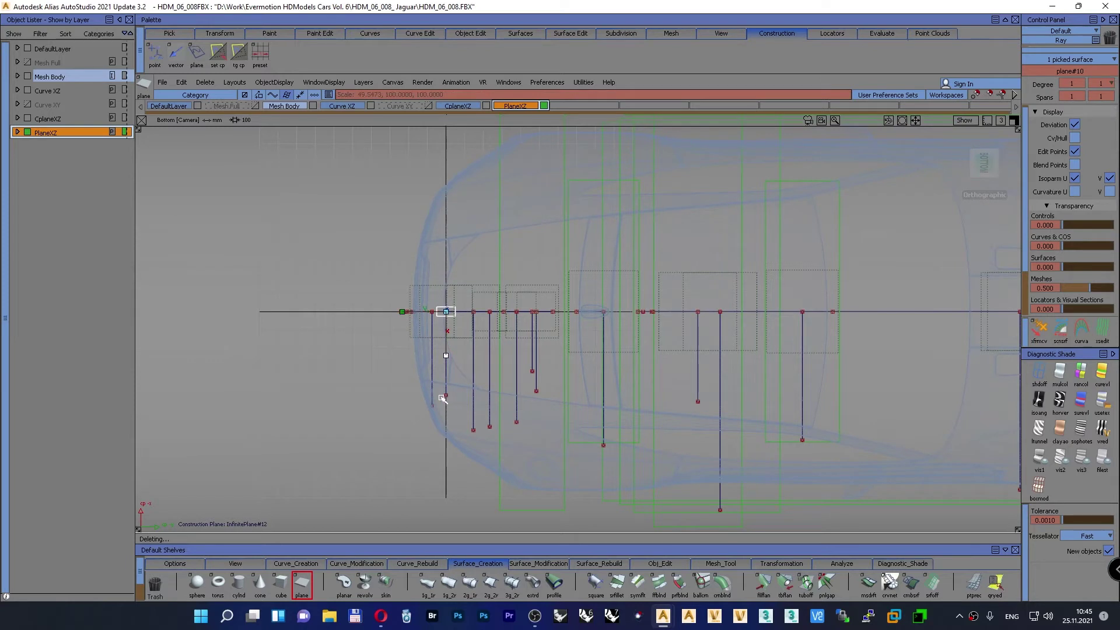
drag(471, 246, 476, 185)
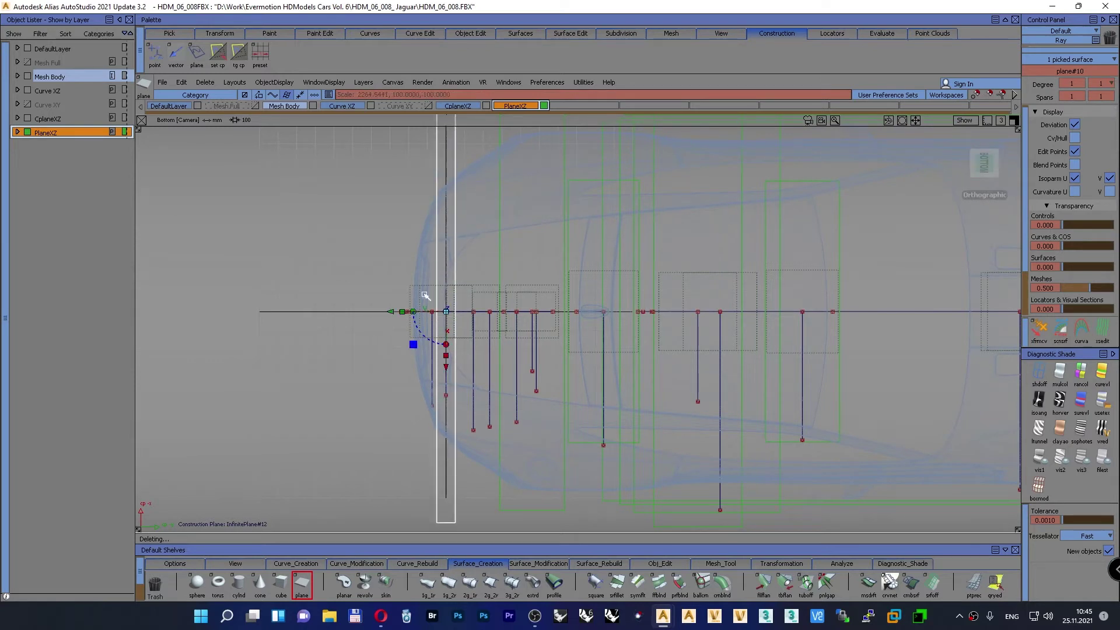
drag(401, 310, 500, 322)
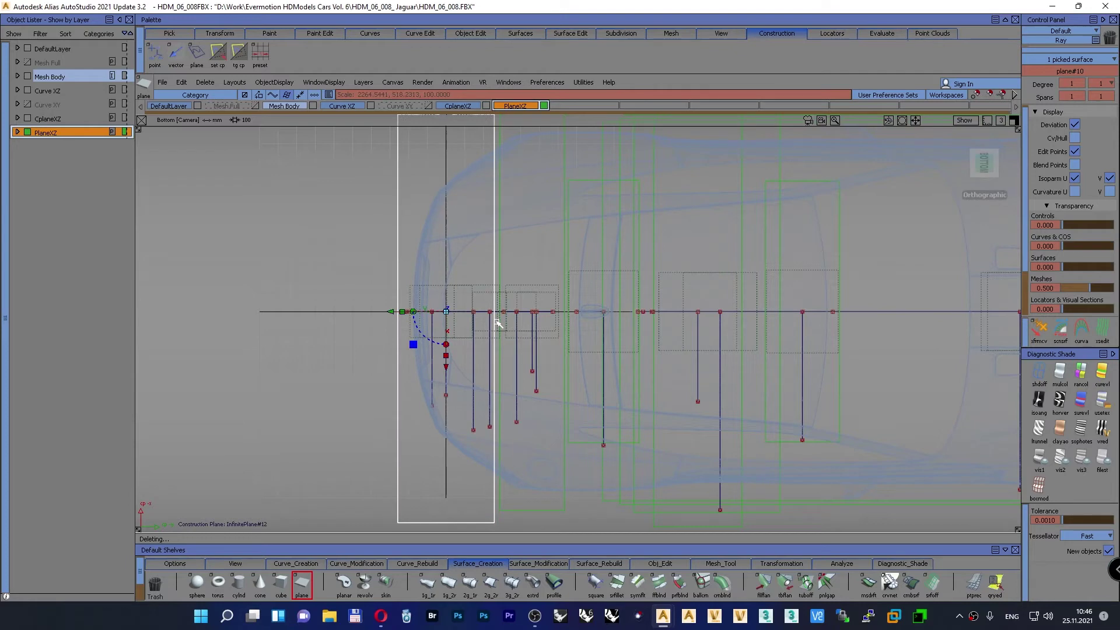
Step: Toggle back to the world construction plane, deselect the plane, and set the steeply tilted lower-rear plane InfinitePlane#11 as construction plane
click(239, 54)
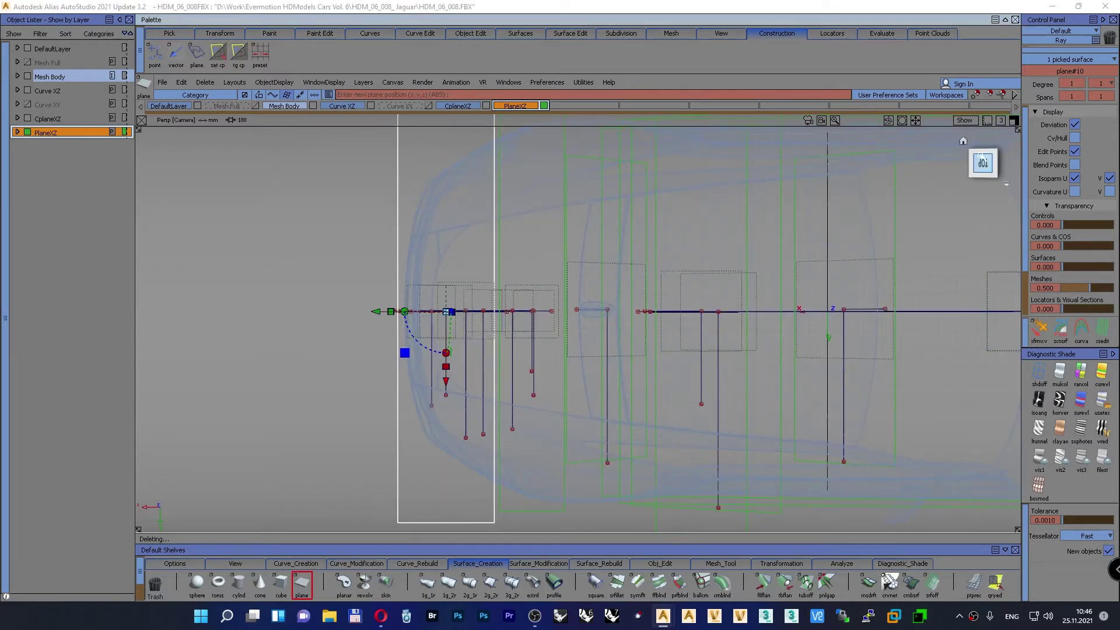
click(965, 141)
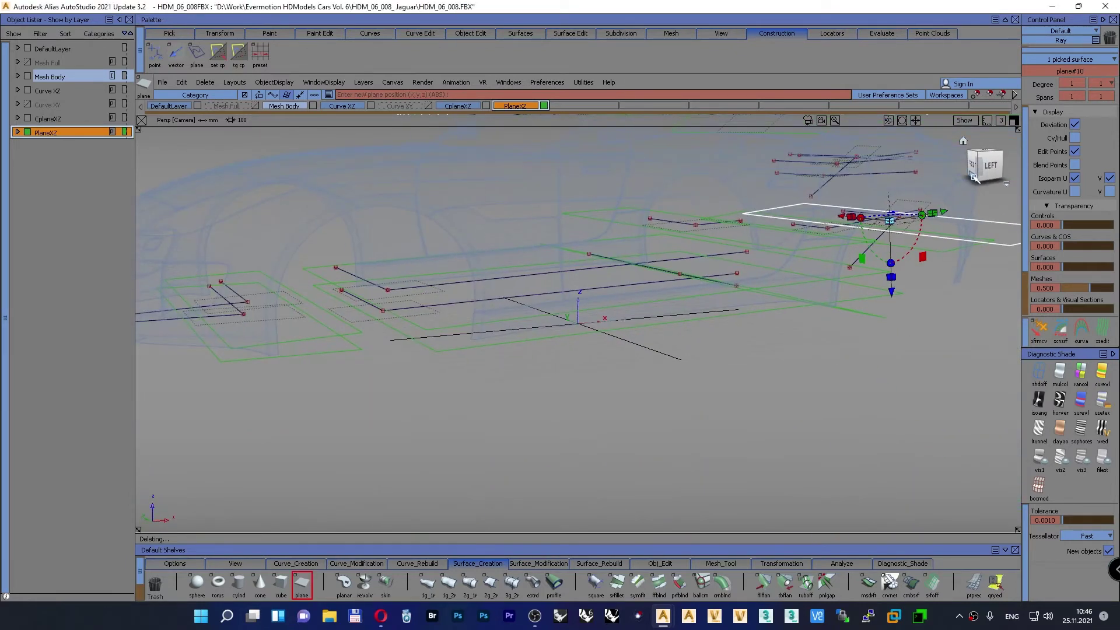
ctrl+shift+drag(914, 415, 742, 348)
alt+shift+right_drag(743, 348, 747, 330)
alt+shift+drag(747, 330, 759, 381)
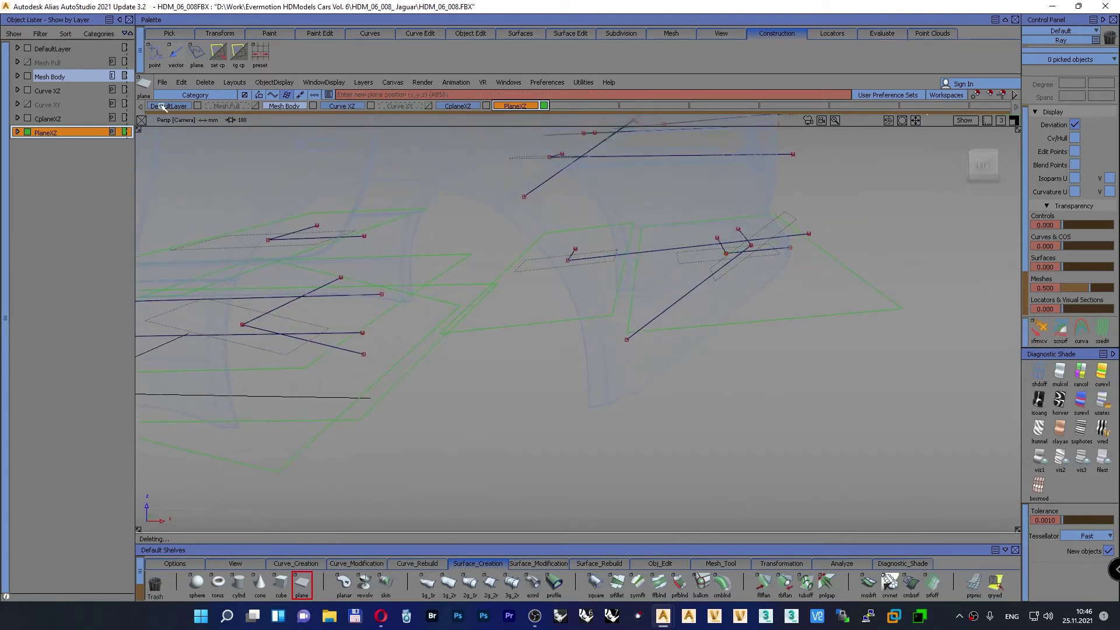
click(219, 53)
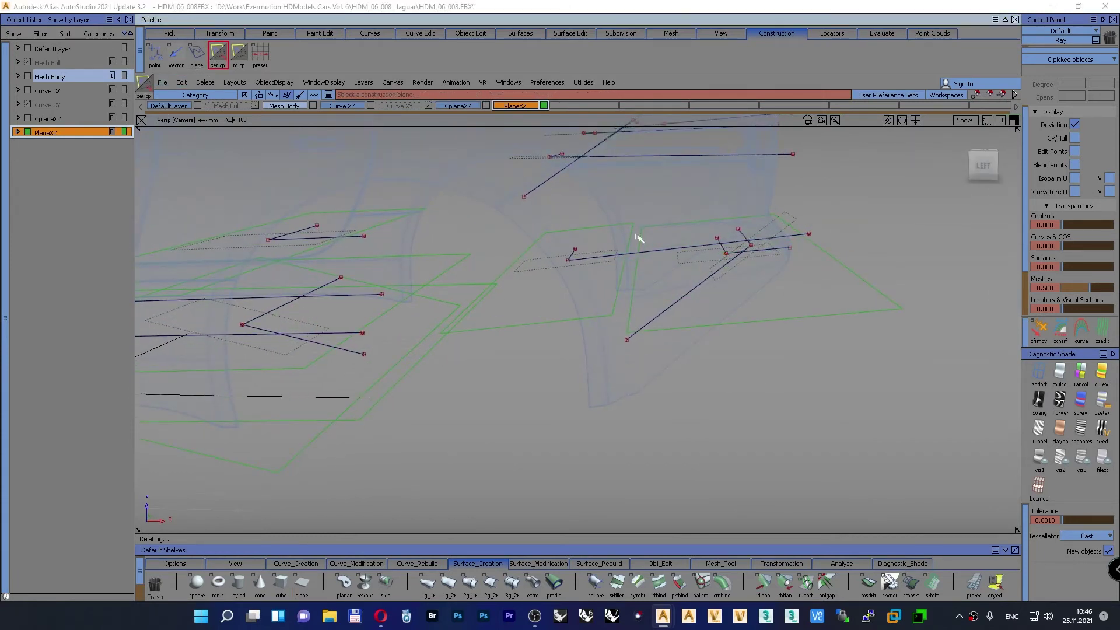
click(792, 220)
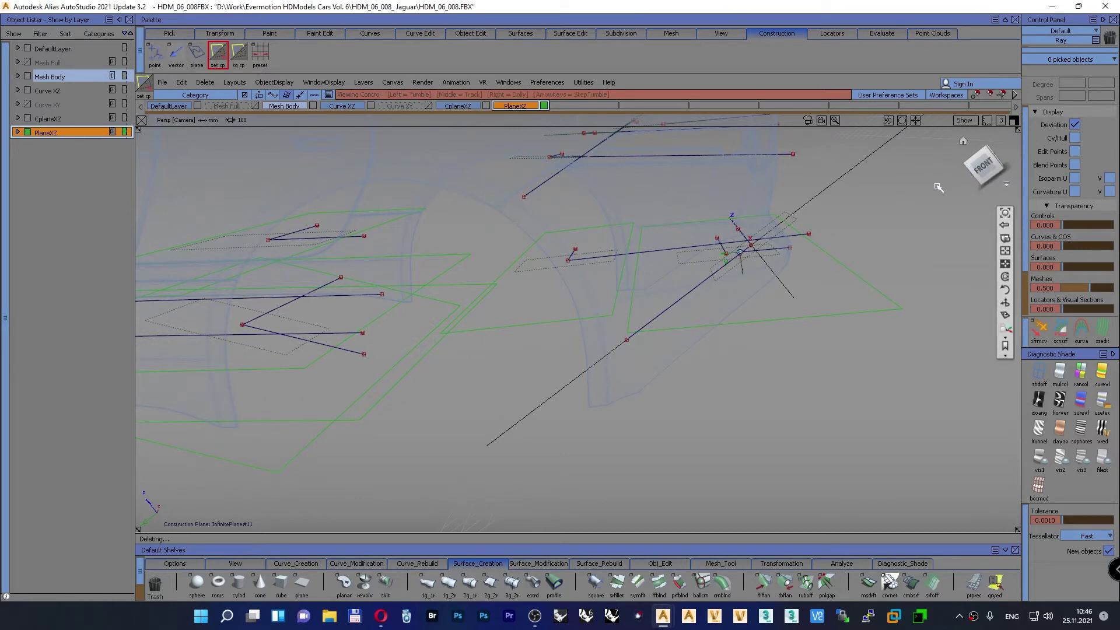
Step: In the top view, create a plane at the construction plane's origin, enlarge it proportionally and stretch it beyond the car's full width
alt+shift+drag(939, 187, 966, 252)
click(979, 155)
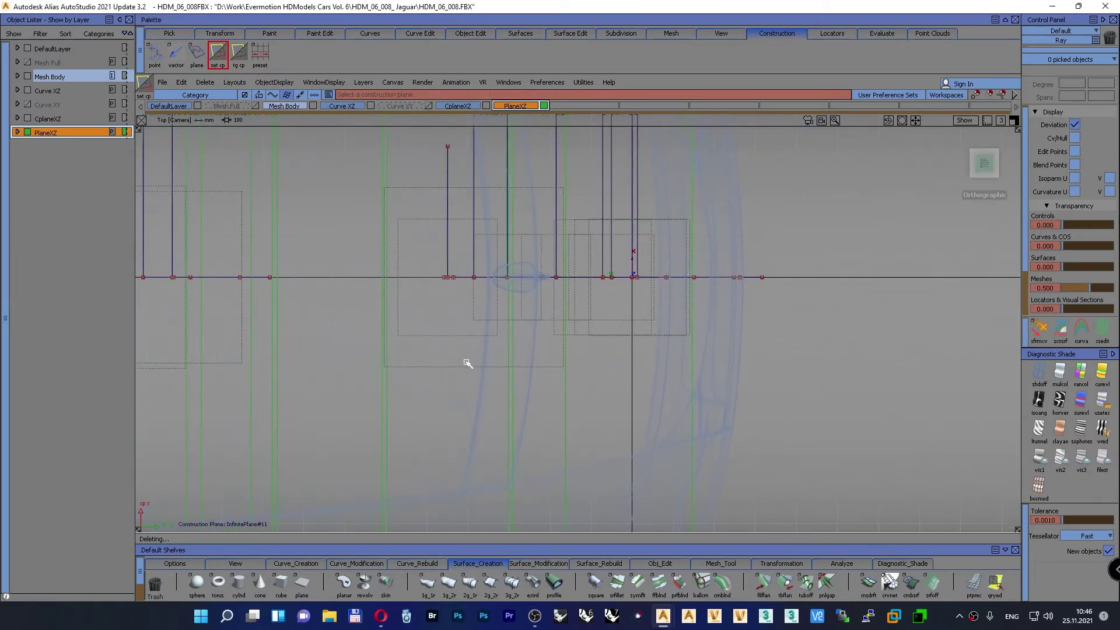
click(304, 582)
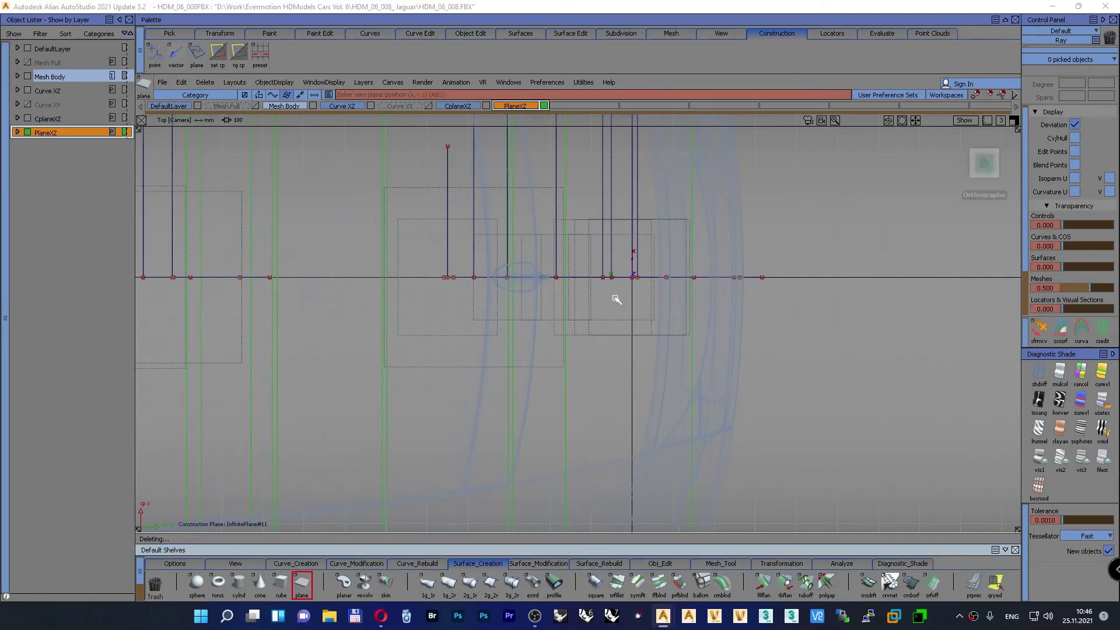
click(631, 289)
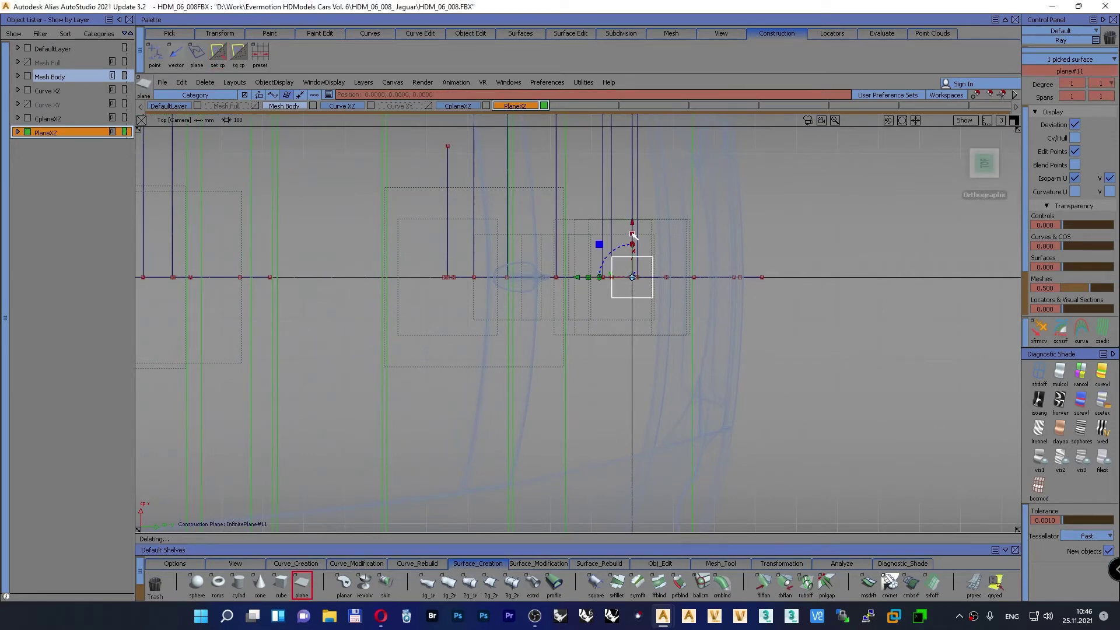
alt+shift+right_drag(736, 297, 641, 280)
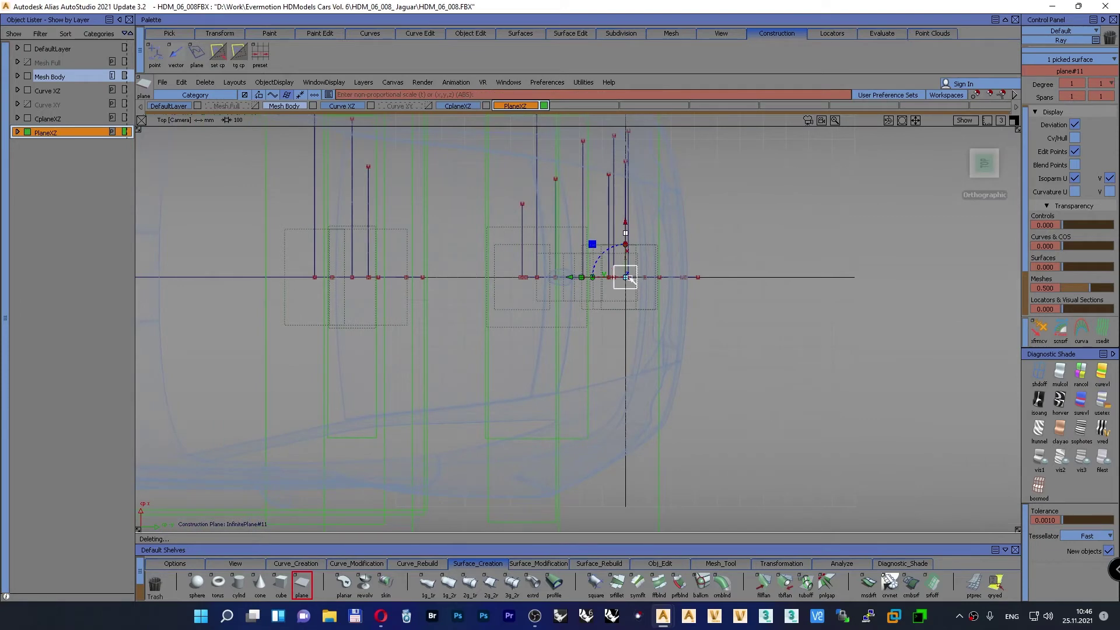
drag(625, 278, 698, 260)
alt+shift+right_drag(736, 262, 655, 310)
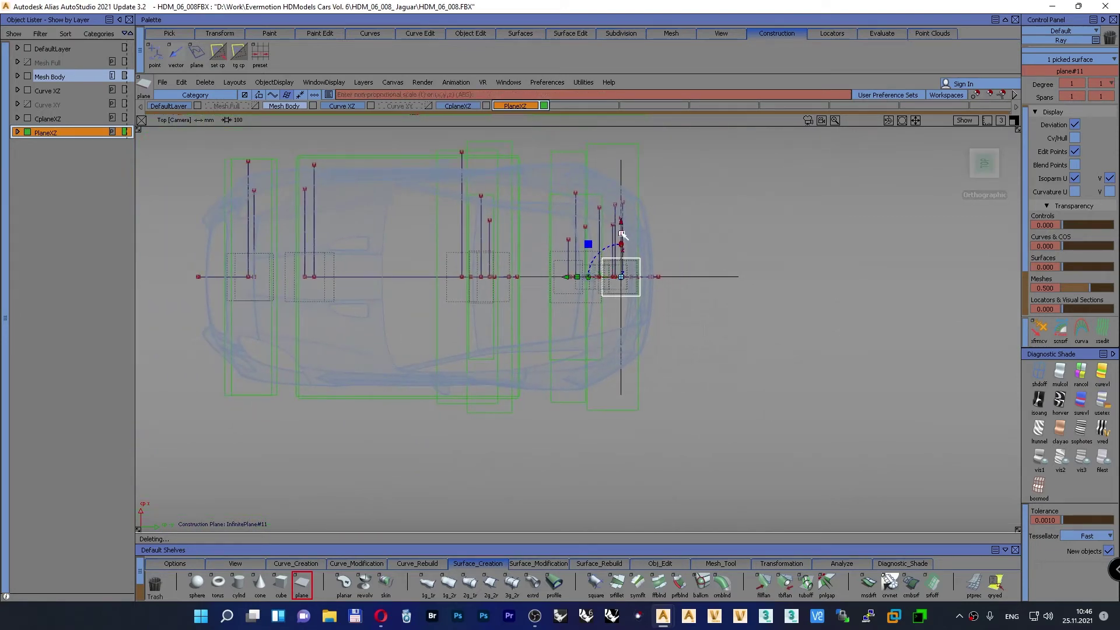
drag(621, 233, 671, 165)
ctrl+shift+drag(785, 269, 788, 242)
Step: Toggle back to the world construction plane and set the lower of the upper-rear planes, InfinitePlane#15, as construction plane
click(236, 55)
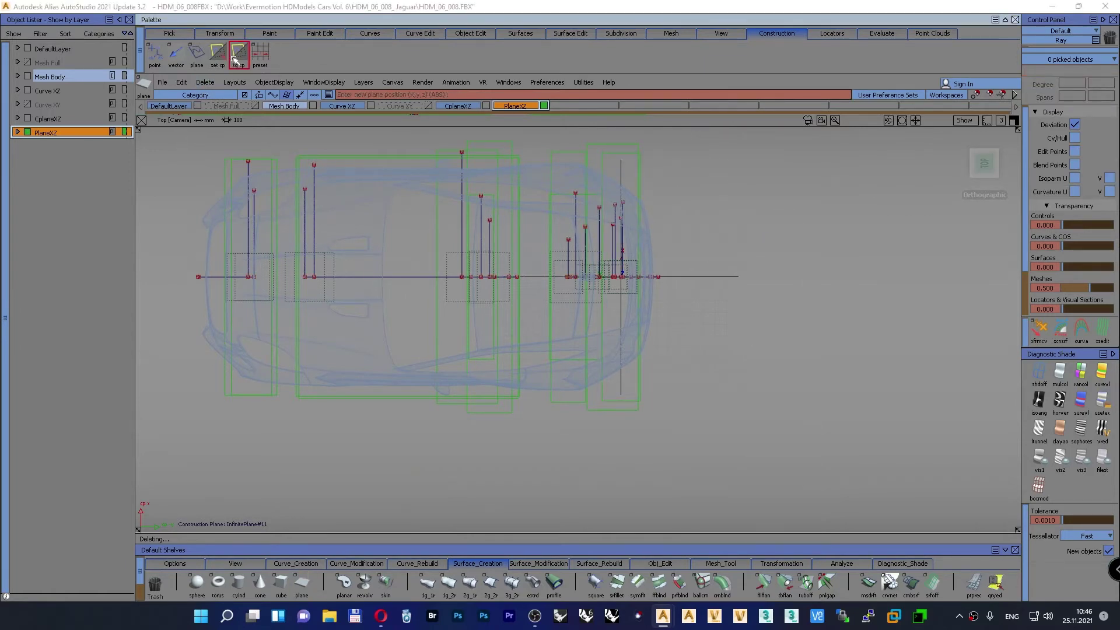
click(963, 142)
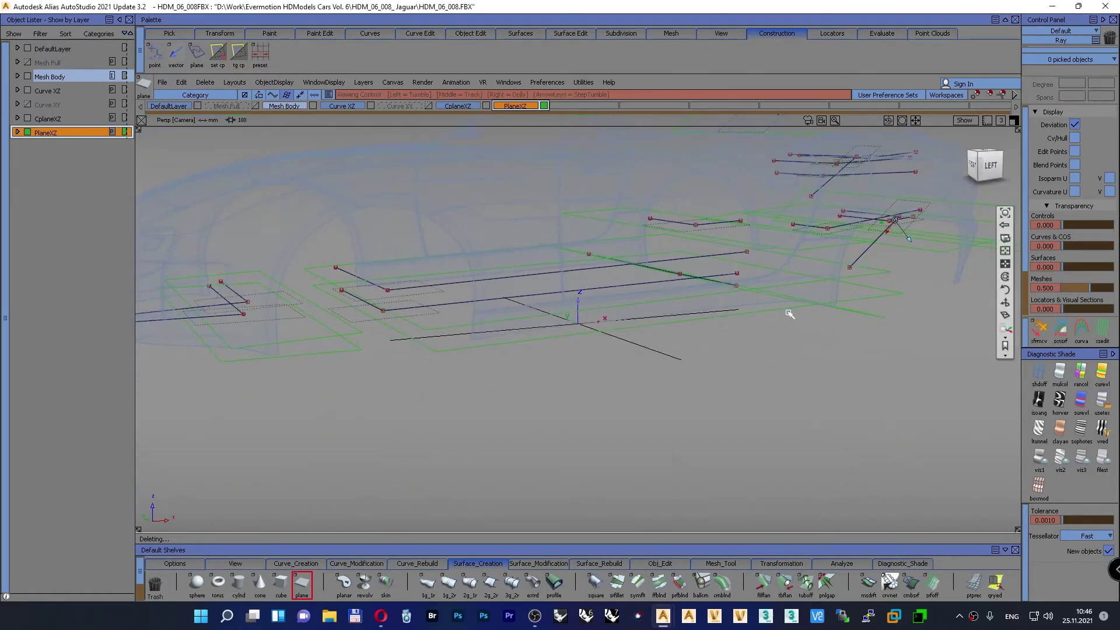
mouse_move(782, 315)
alt+shift+mouse_down()
mouse_move(702, 363)
mouse_move(789, 318)
alt+shift+mouse_up()
alt+shift+middle_drag(627, 325, 502, 379)
alt+shift+drag(659, 371, 676, 327)
mouse_move(677, 327)
alt+shift+right_down()
mouse_move(675, 313)
mouse_move(690, 345)
alt+shift+right_up()
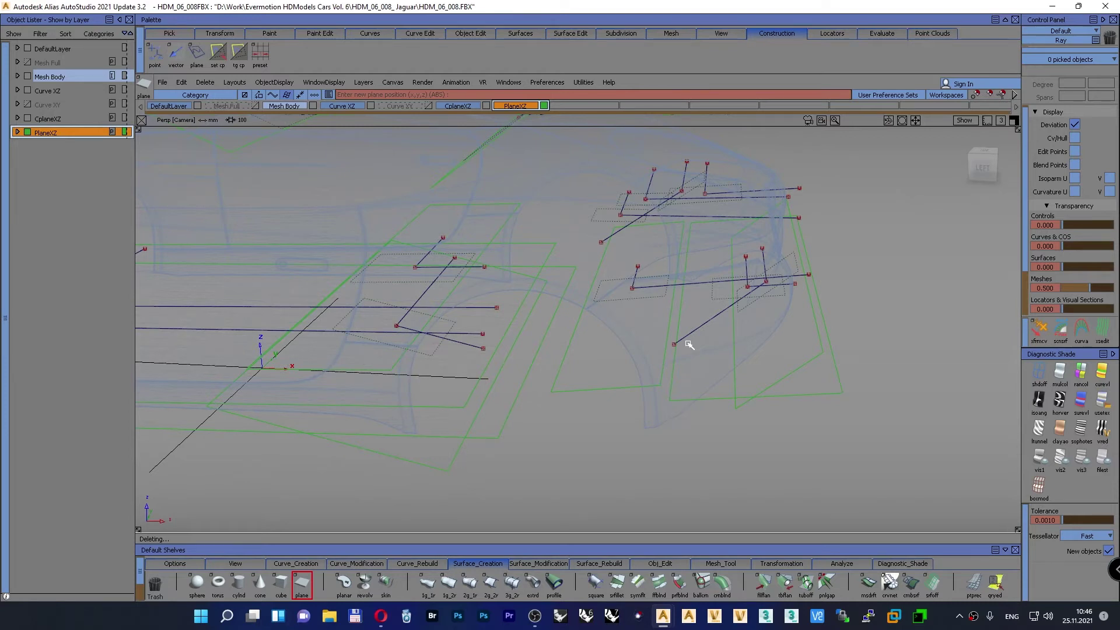
click(218, 52)
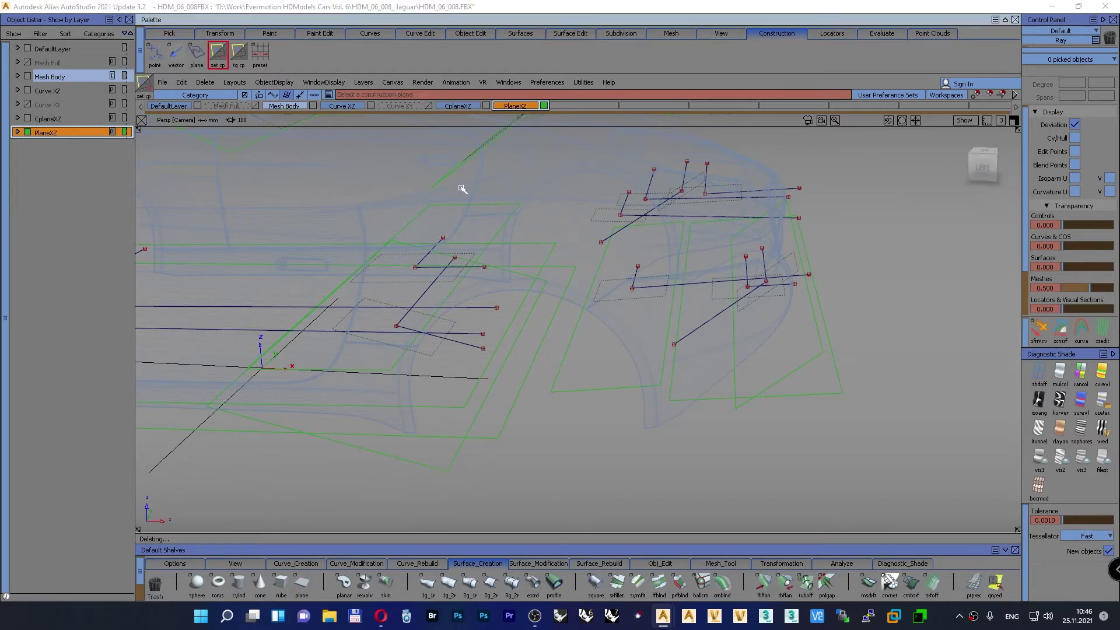
click(592, 221)
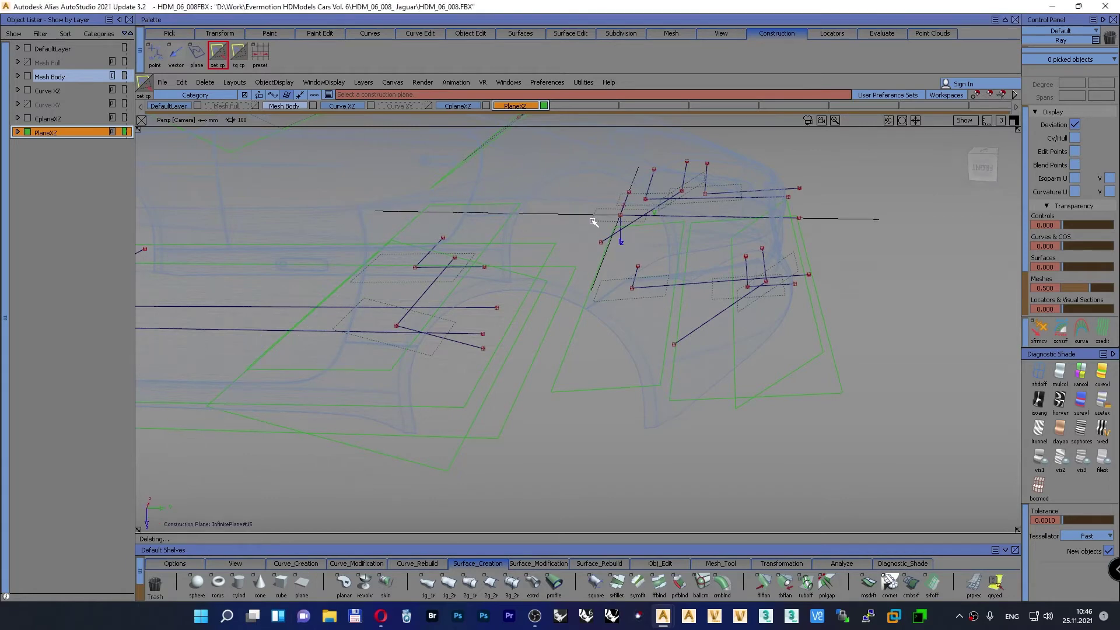
Step: In the bottom view, create a plane at the InfinitePlane#15 origin, scaled proportionally to about 298 and to about 2281 across the car's width
click(983, 155)
alt+shift+middle_drag(697, 253, 437, 229)
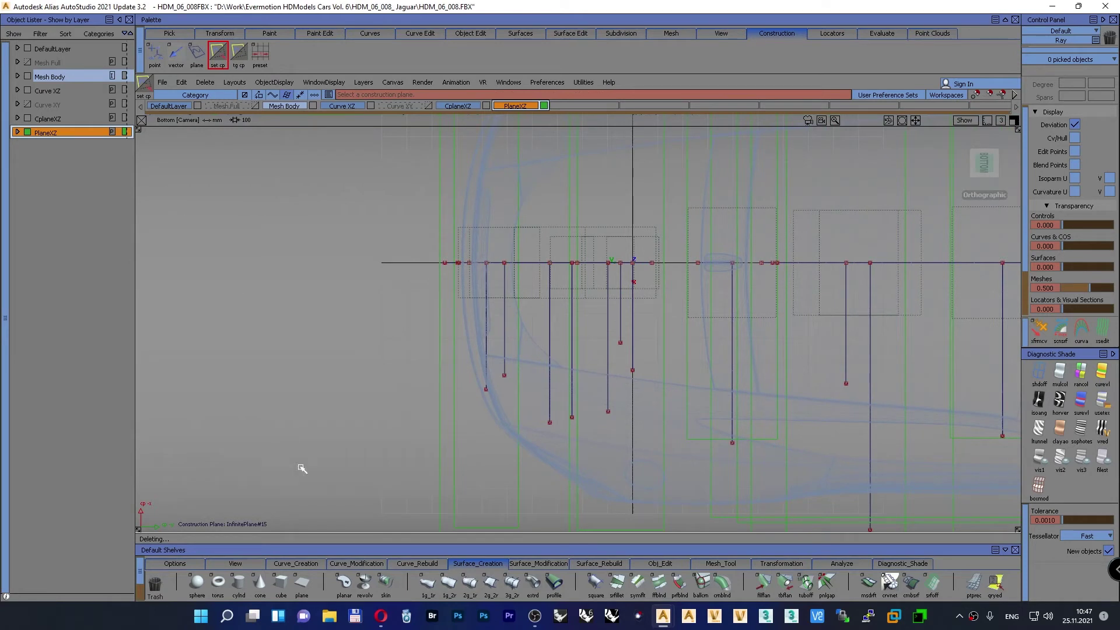
click(312, 583)
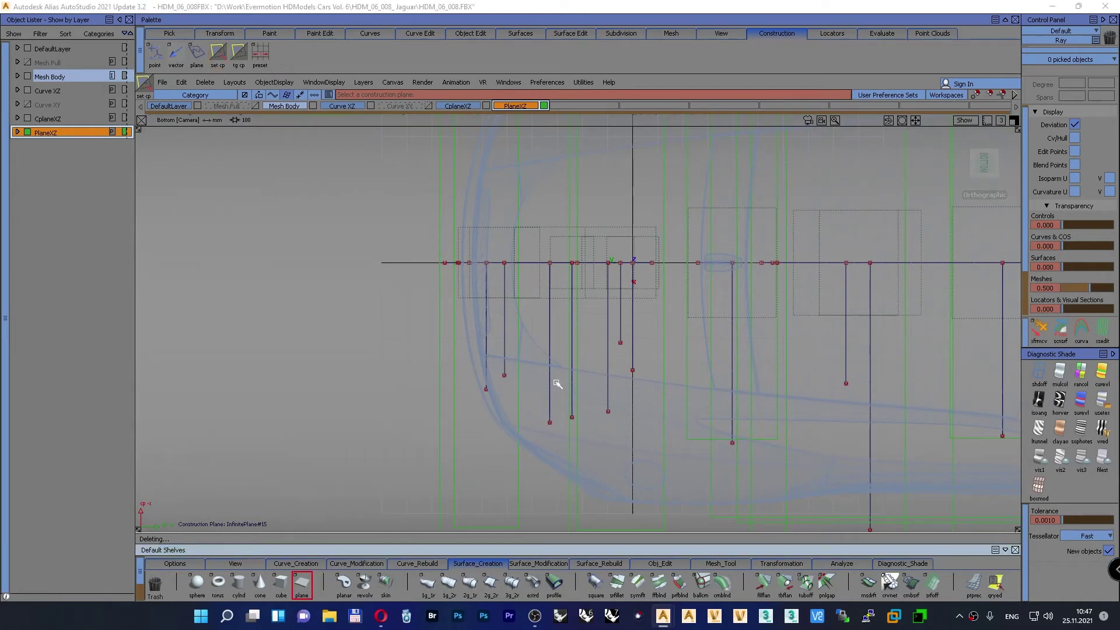
click(635, 267)
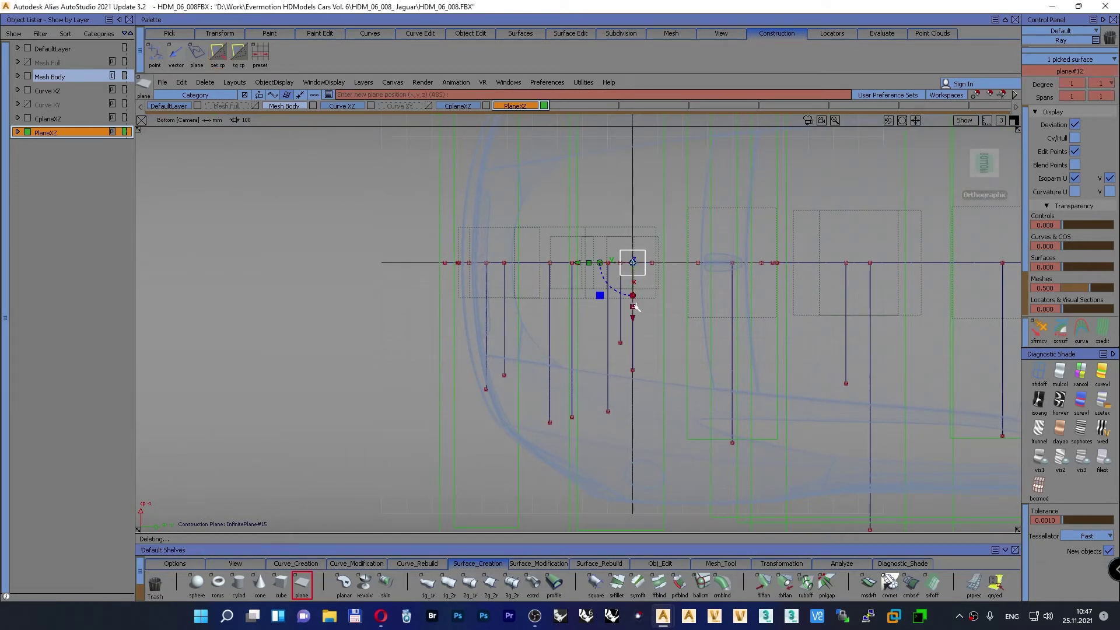
drag(633, 265, 693, 247)
alt+shift+right_drag(693, 247, 589, 305)
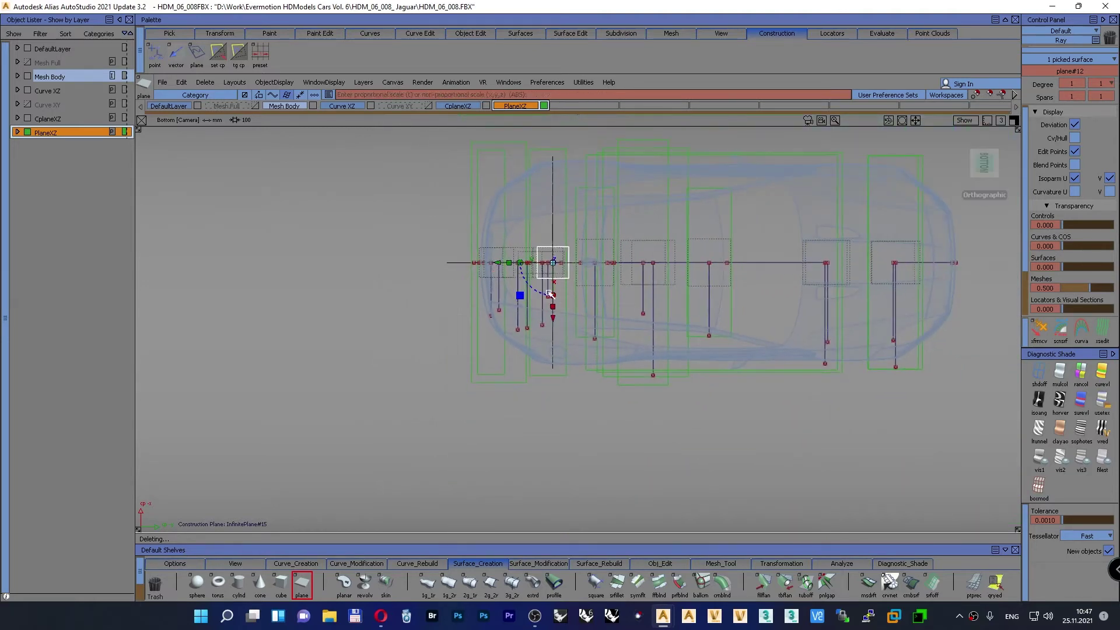
drag(554, 306, 583, 193)
ctrl+shift+drag(365, 209, 365, 182)
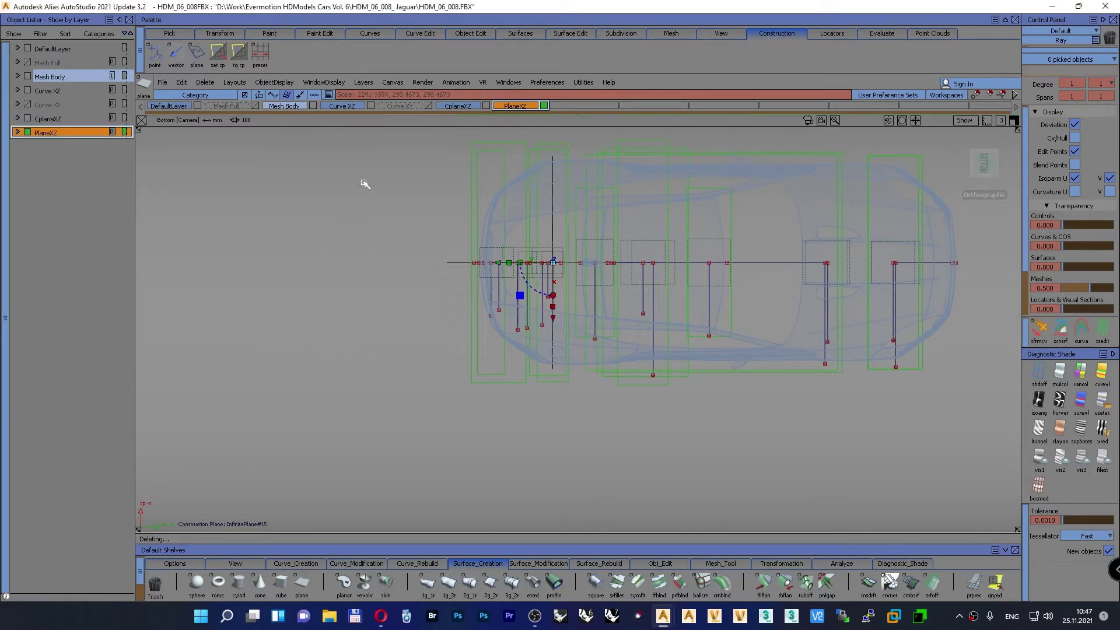
Step: Toggle back to the world construction plane and set InfinitePlane#14, just above the previous upper-rear plane, as construction plane
click(236, 53)
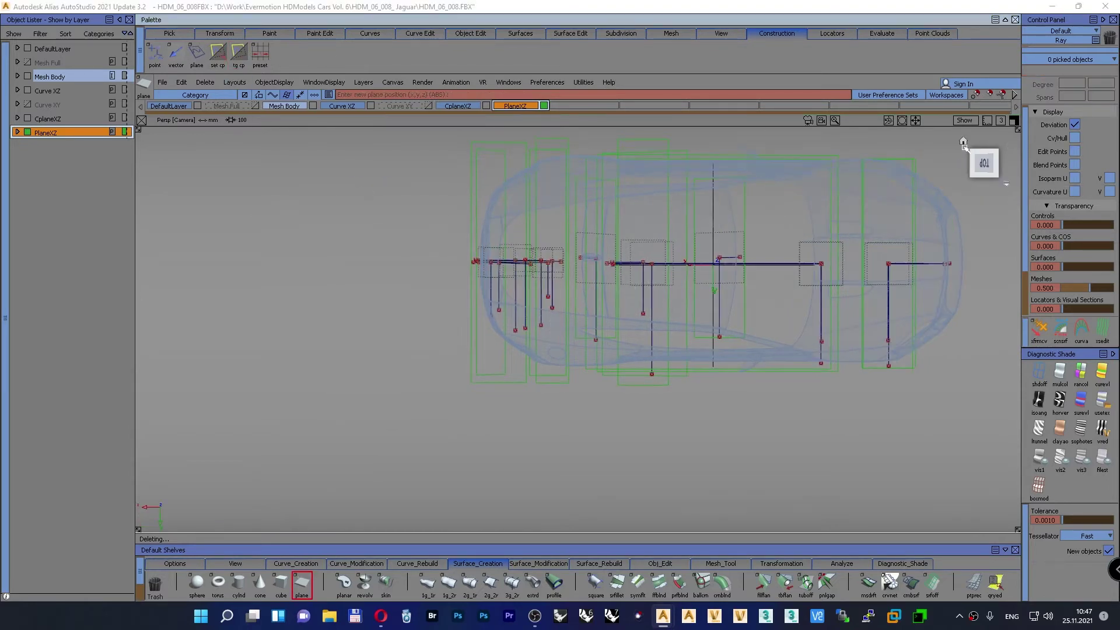
click(963, 144)
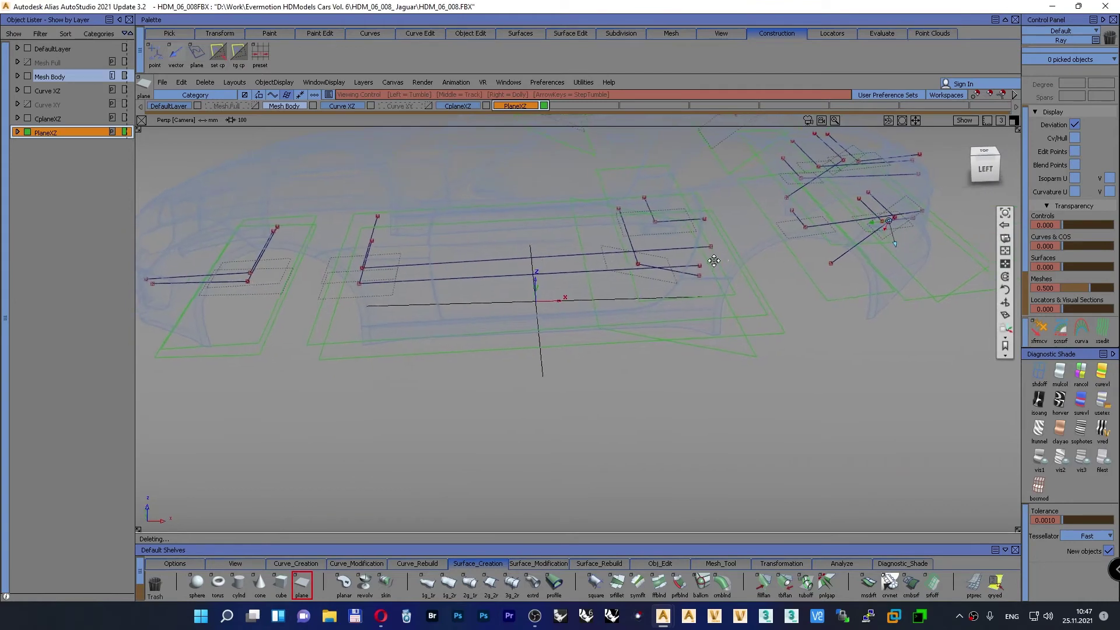
alt+shift+drag(714, 261, 268, 331)
alt+shift+right_drag(581, 243, 613, 268)
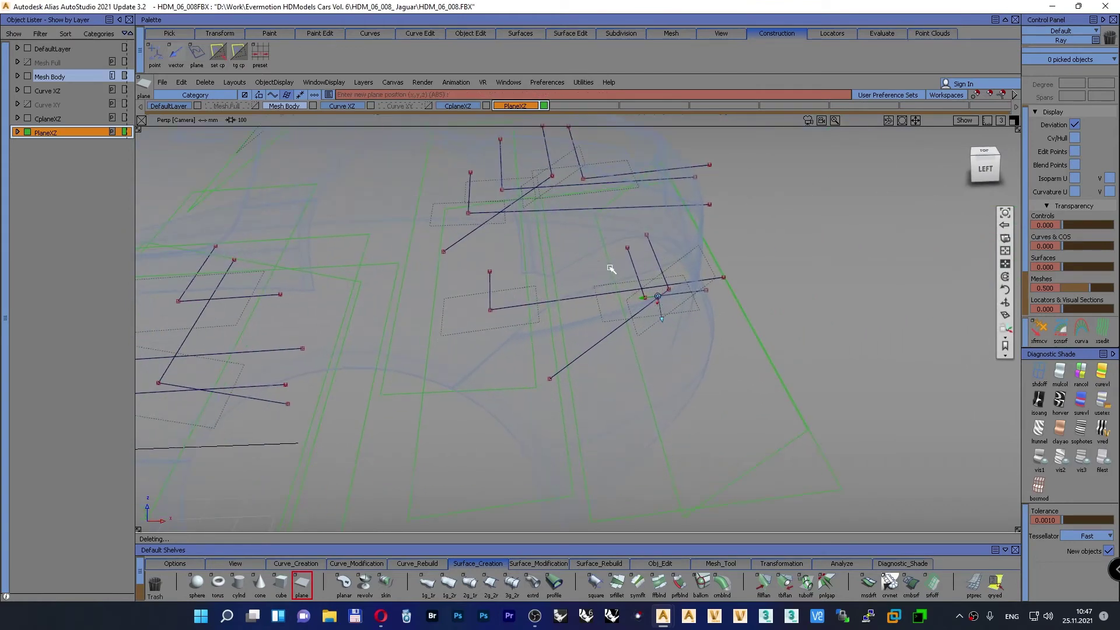
alt+shift+drag(612, 268, 619, 309)
click(219, 57)
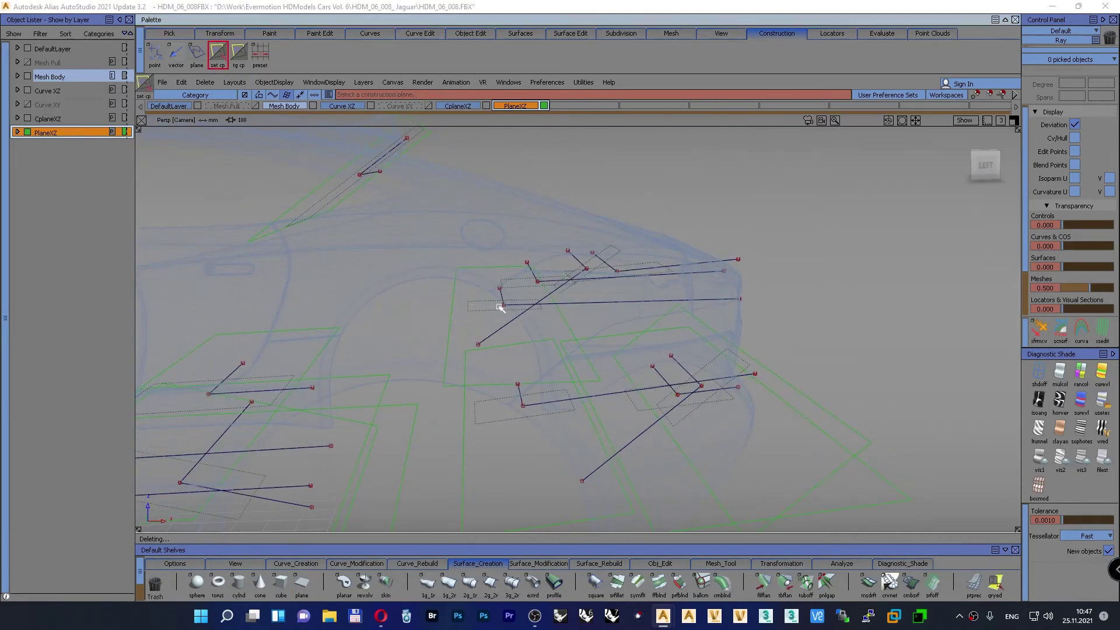
click(522, 280)
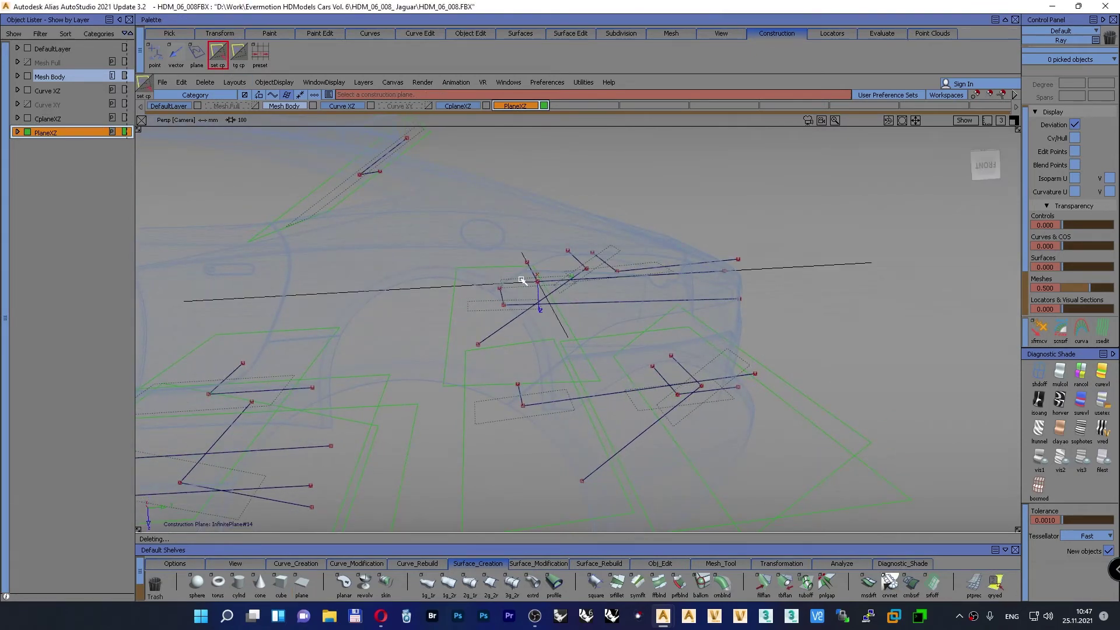
Step: In the bottom view, create a plane at the InfinitePlane#14 origin, scaled proportionally to about 323 and to about 2301 across the car's width
alt+shift+drag(522, 280, 509, 270)
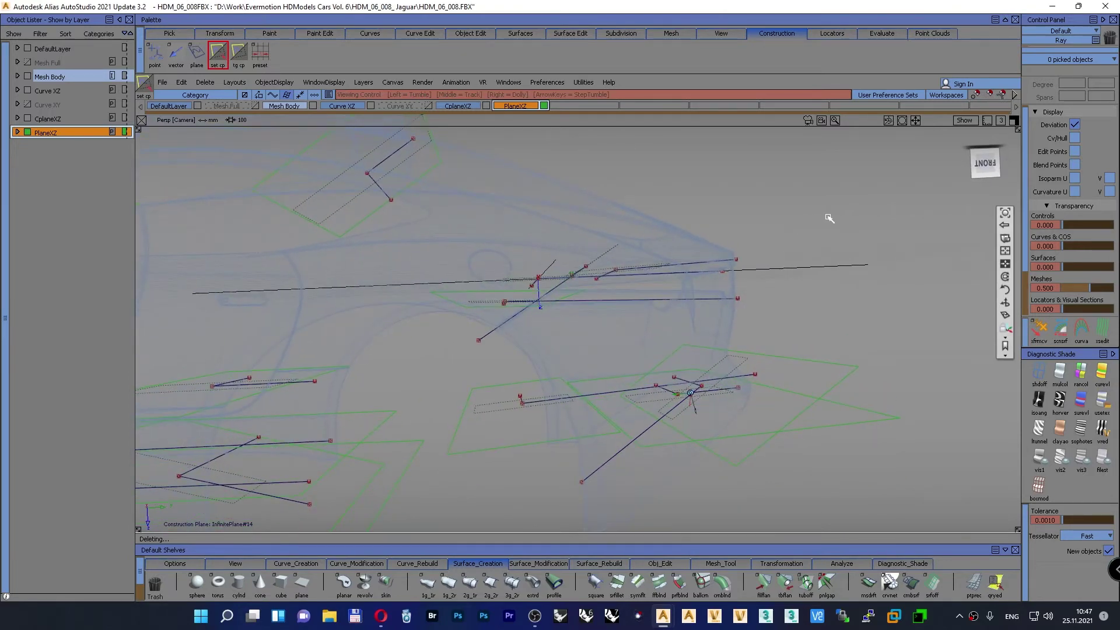
drag(984, 157, 980, 171)
click(985, 153)
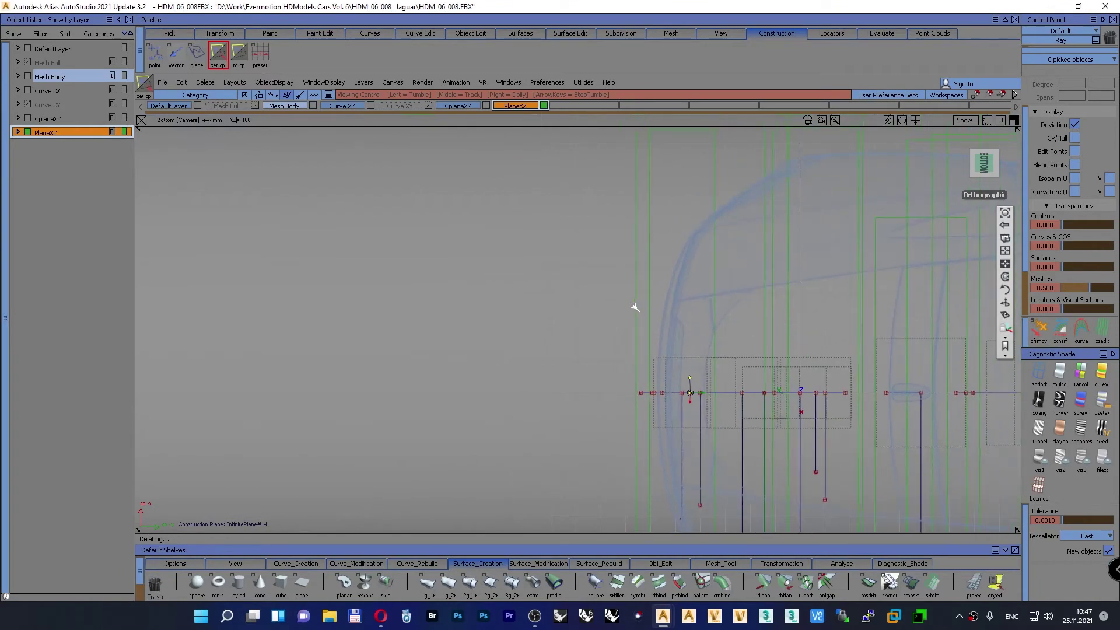
alt+shift+middle_drag(632, 308, 400, 219)
click(310, 583)
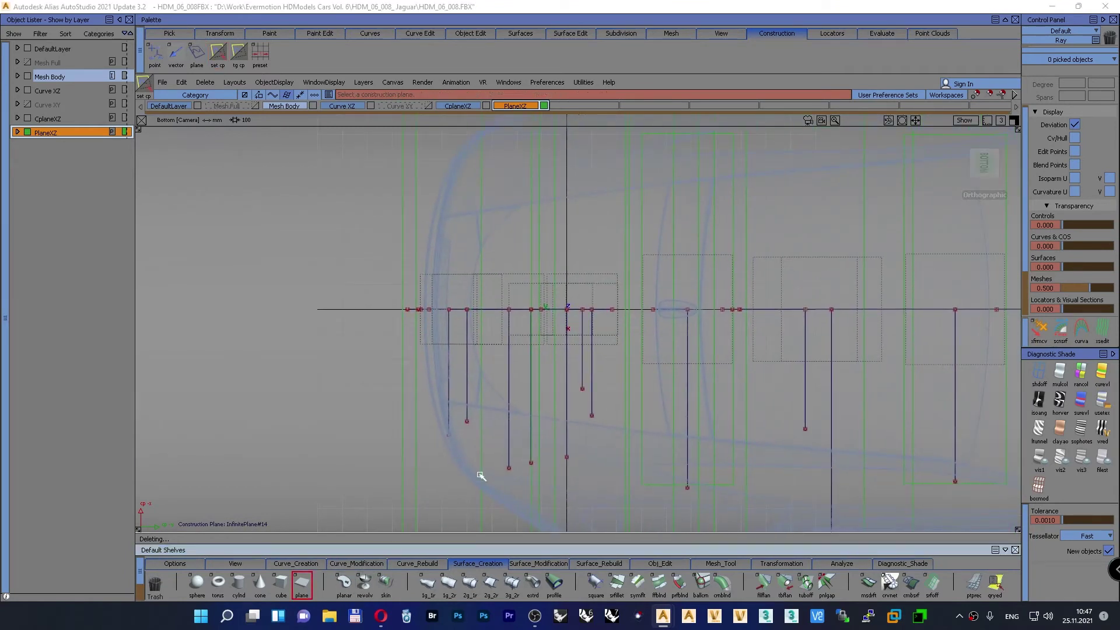
click(564, 315)
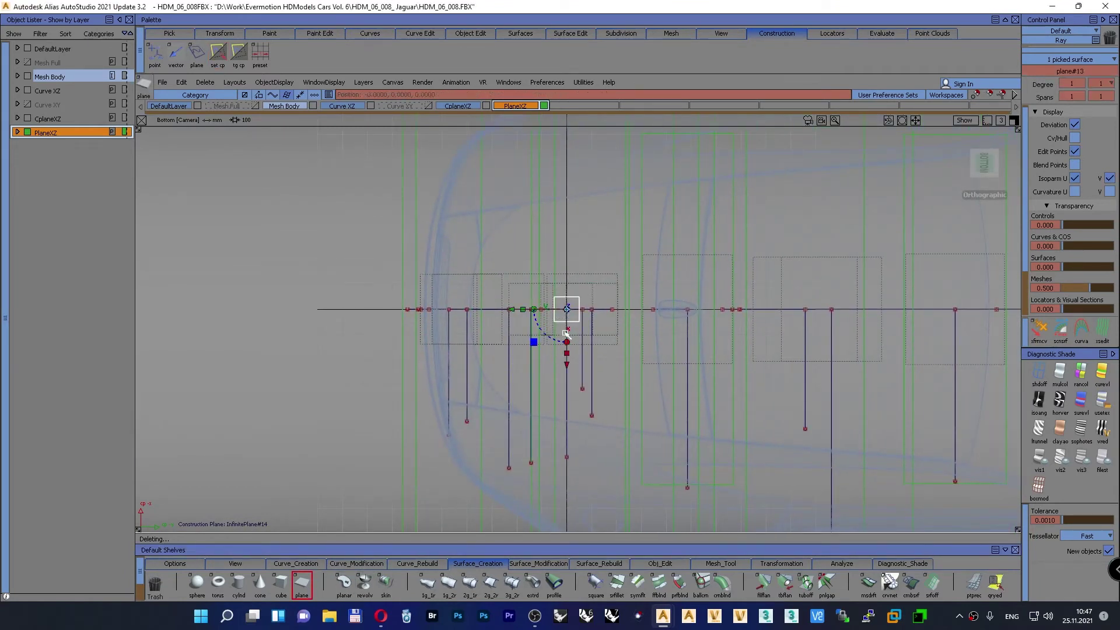
drag(566, 311, 636, 253)
alt+shift+right_drag(636, 253, 600, 335)
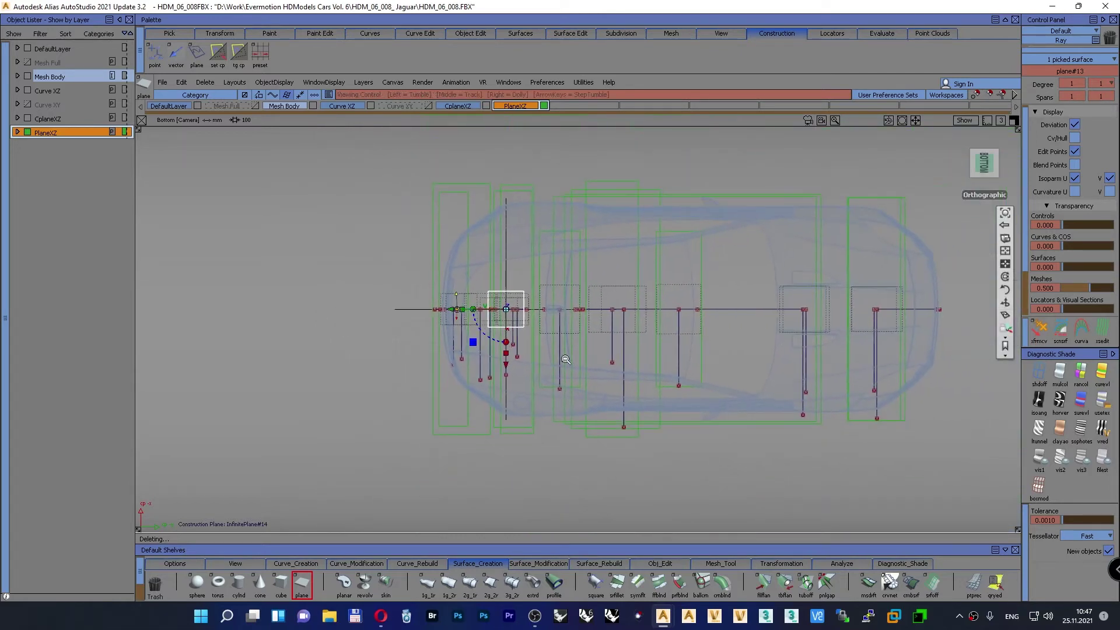
drag(506, 353, 537, 240)
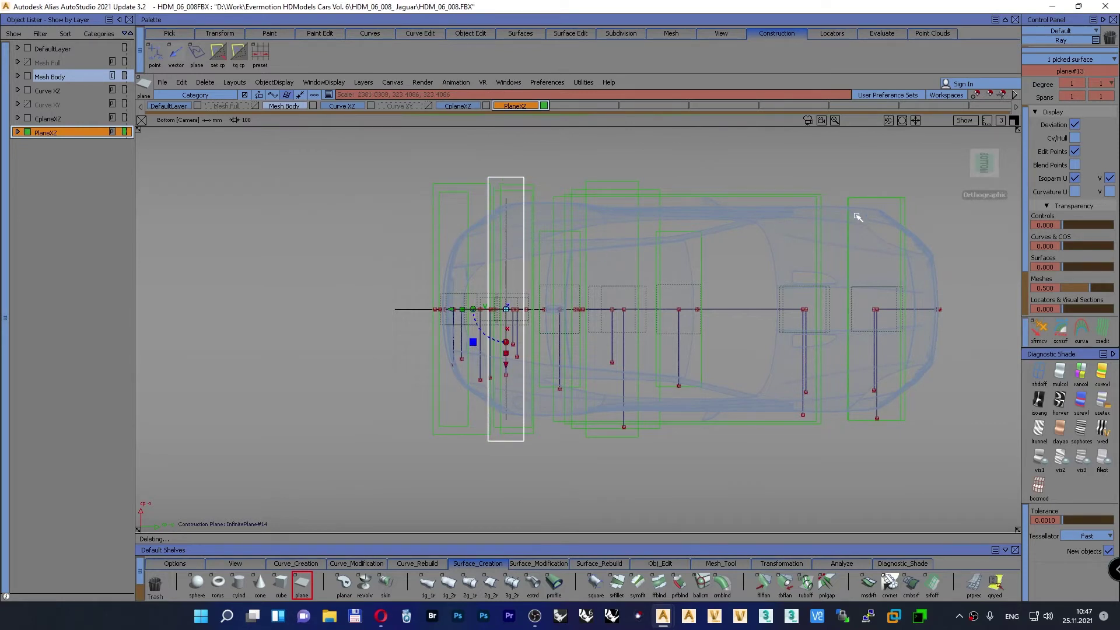
ctrl+shift+drag(361, 226, 352, 195)
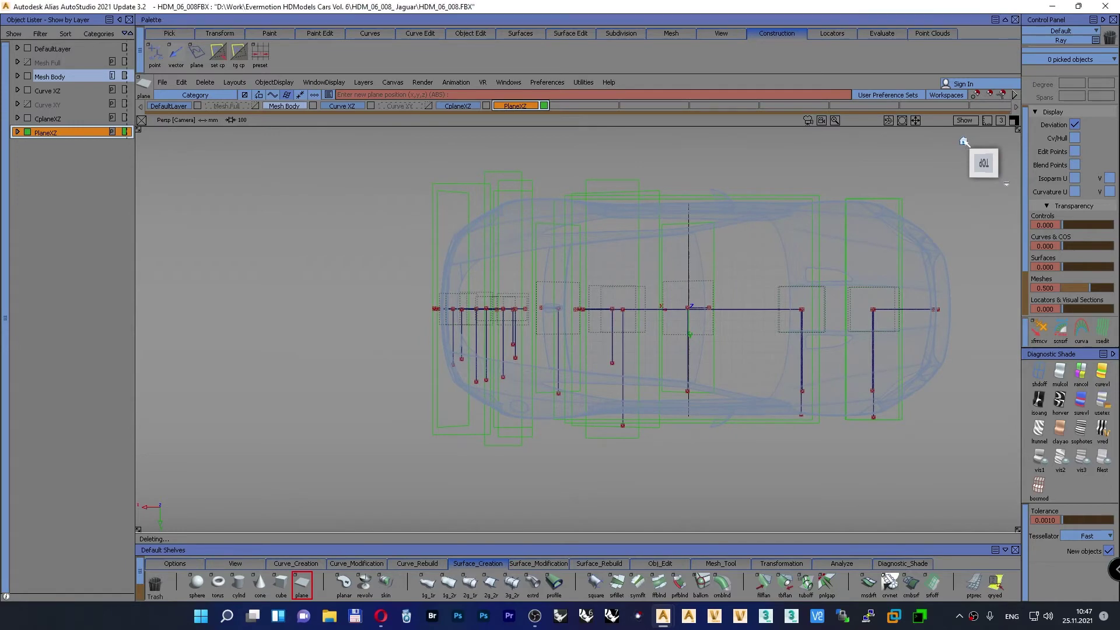
Step: Toggle back to the world construction plane and set the steep upper-rear plane, InfinitePlane#13, as construction plane
click(963, 142)
alt+shift+drag(884, 193, 567, 265)
alt+shift+right_drag(567, 266, 840, 286)
alt+shift+drag(658, 254, 663, 235)
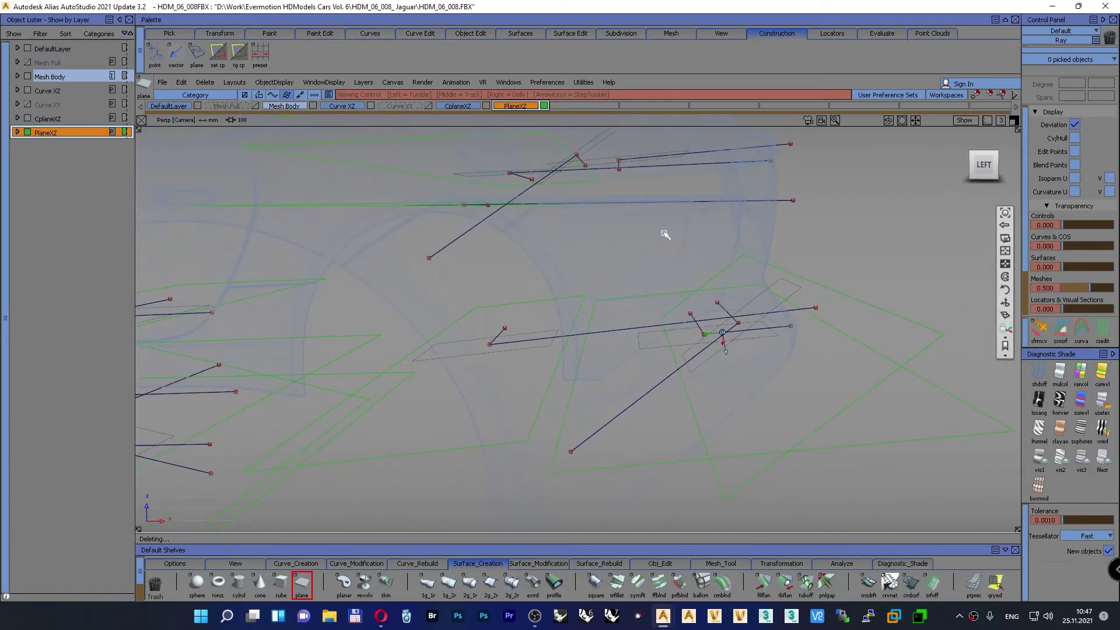
alt+shift+middle_drag(677, 210, 686, 282)
alt+shift+drag(686, 282, 596, 250)
click(218, 53)
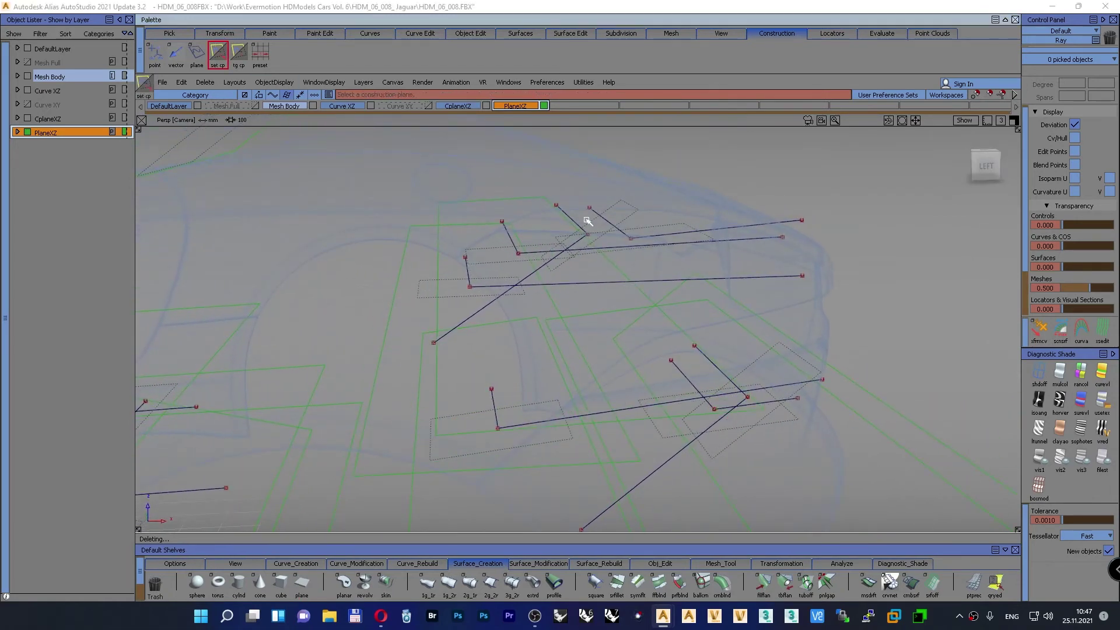
click(625, 208)
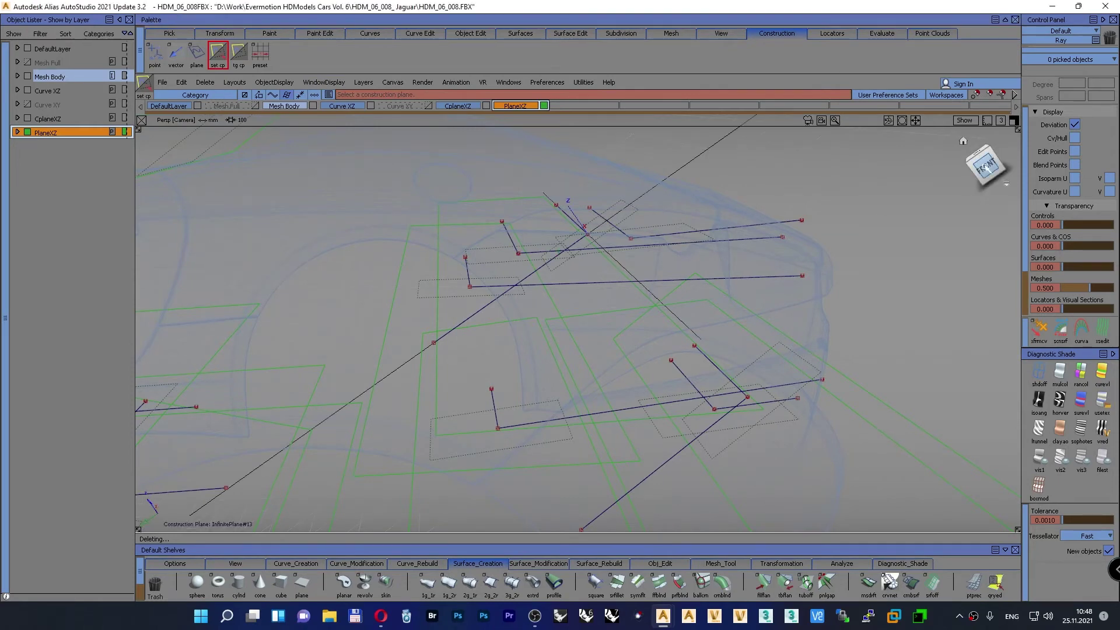
Step: In the top view, place a new plane surface at the InfinitePlane#13 origin
click(1006, 183)
click(986, 154)
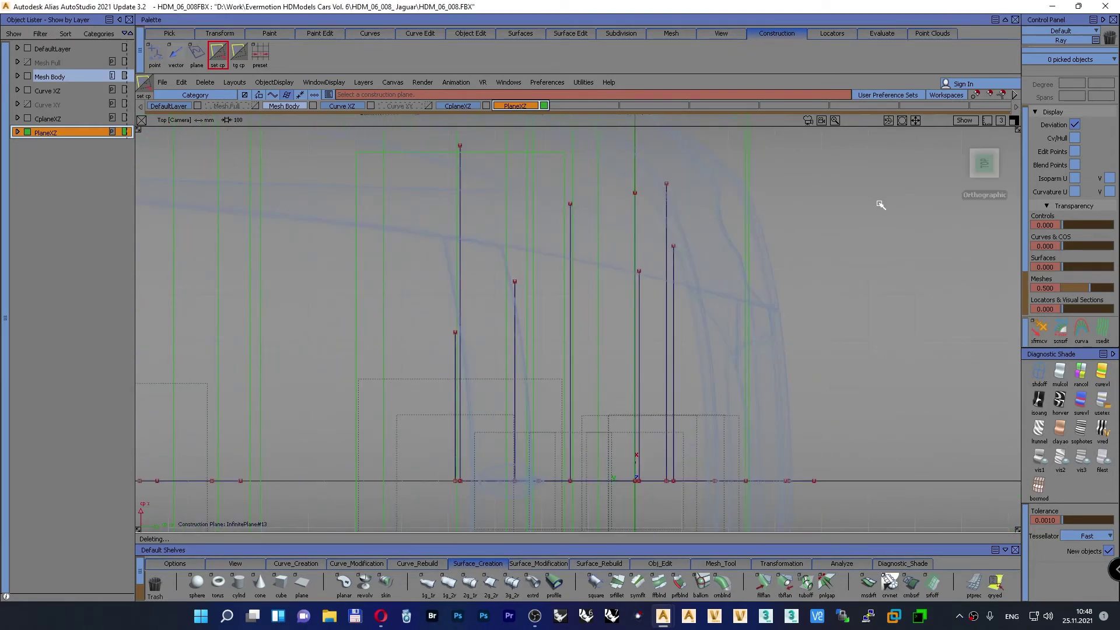
alt+shift+middle_drag(792, 197, 789, 172)
alt+shift+middle_drag(780, 244, 767, 195)
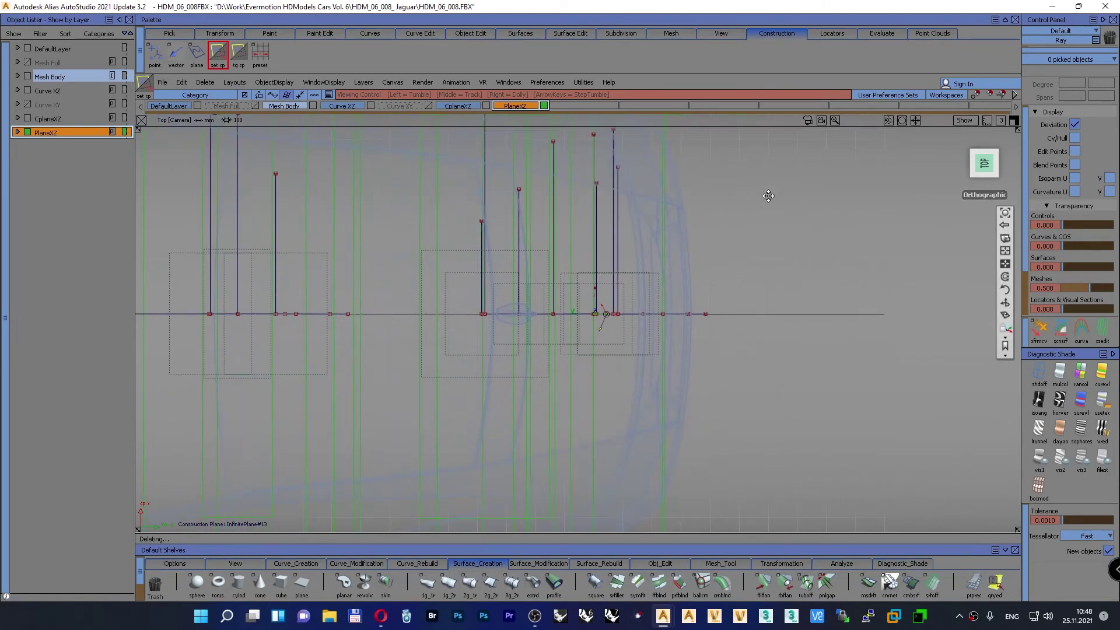
alt+shift+right_drag(778, 227, 639, 271)
scroll(638, 271, up, 5)
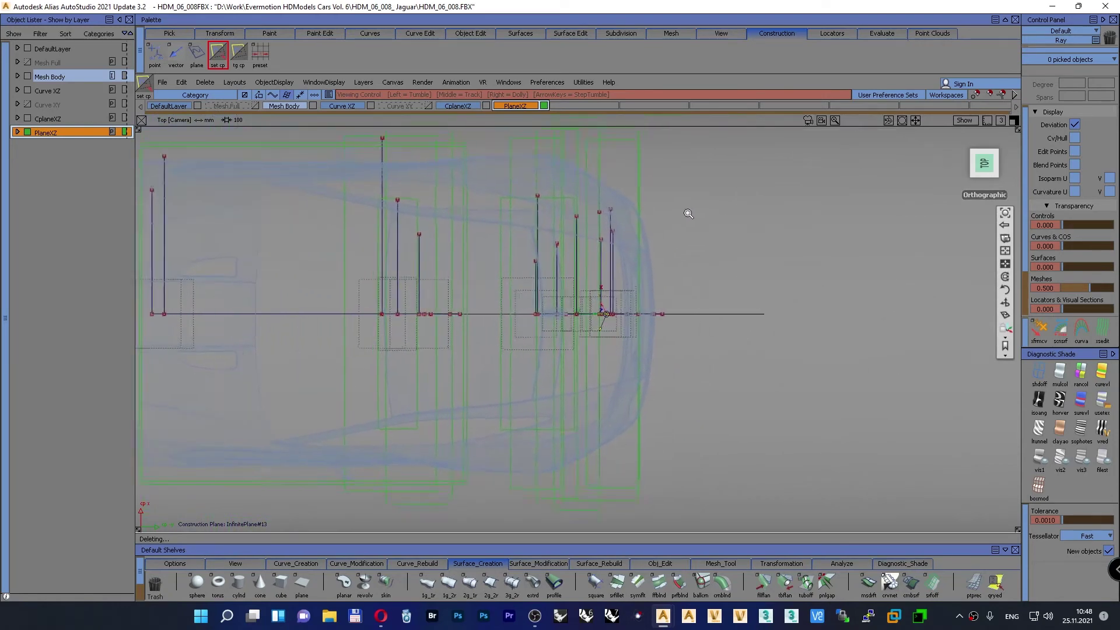
scroll(773, 140, up, 3)
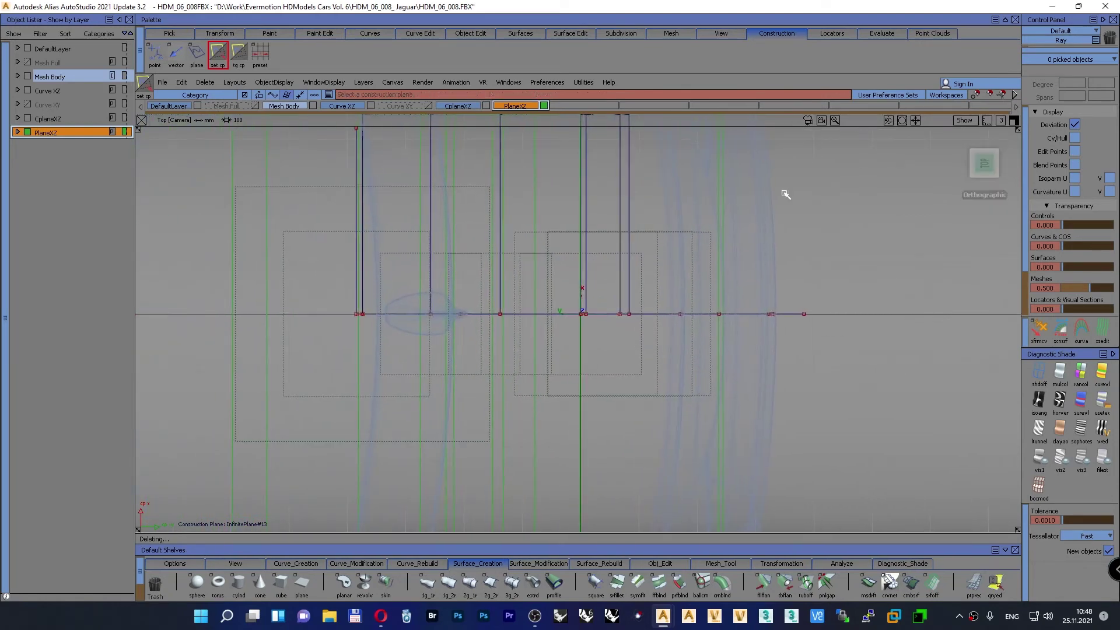
click(356, 563)
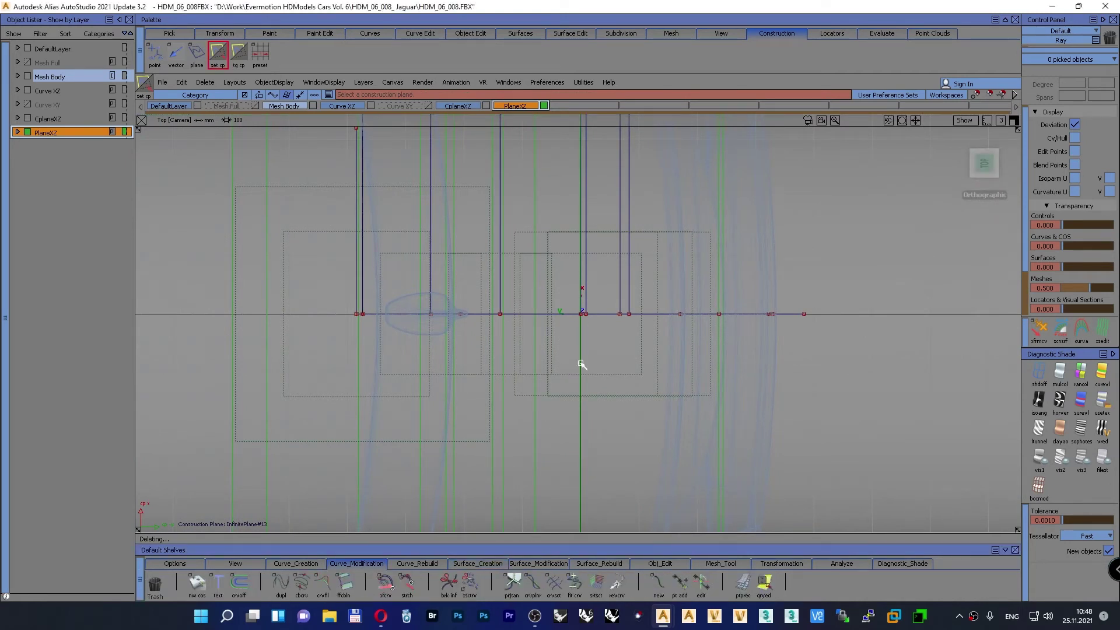
click(462, 565)
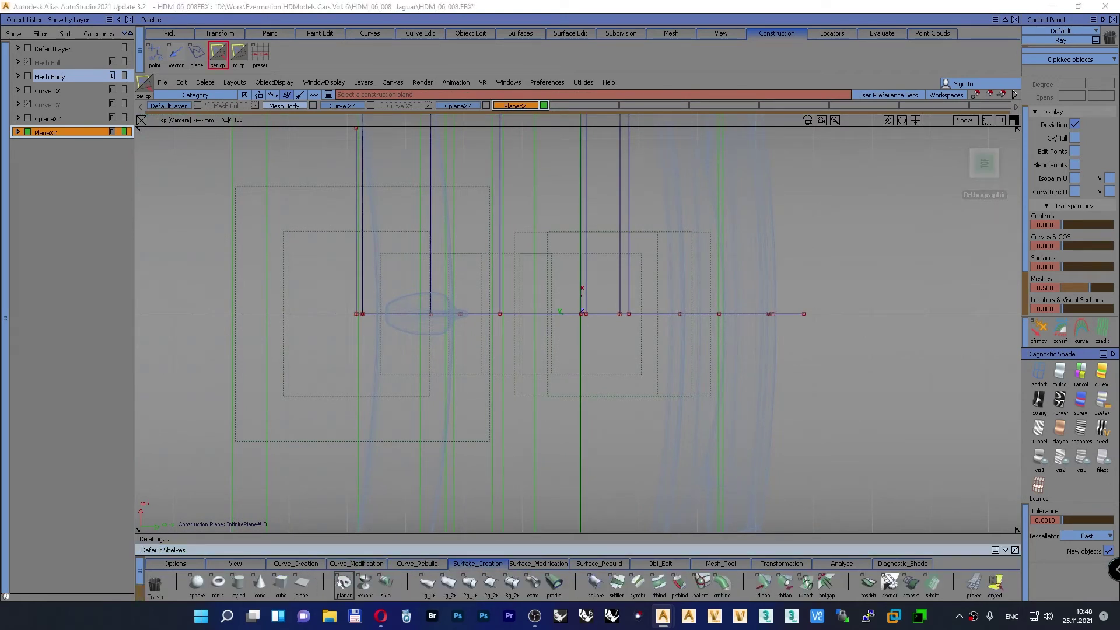
click(302, 582)
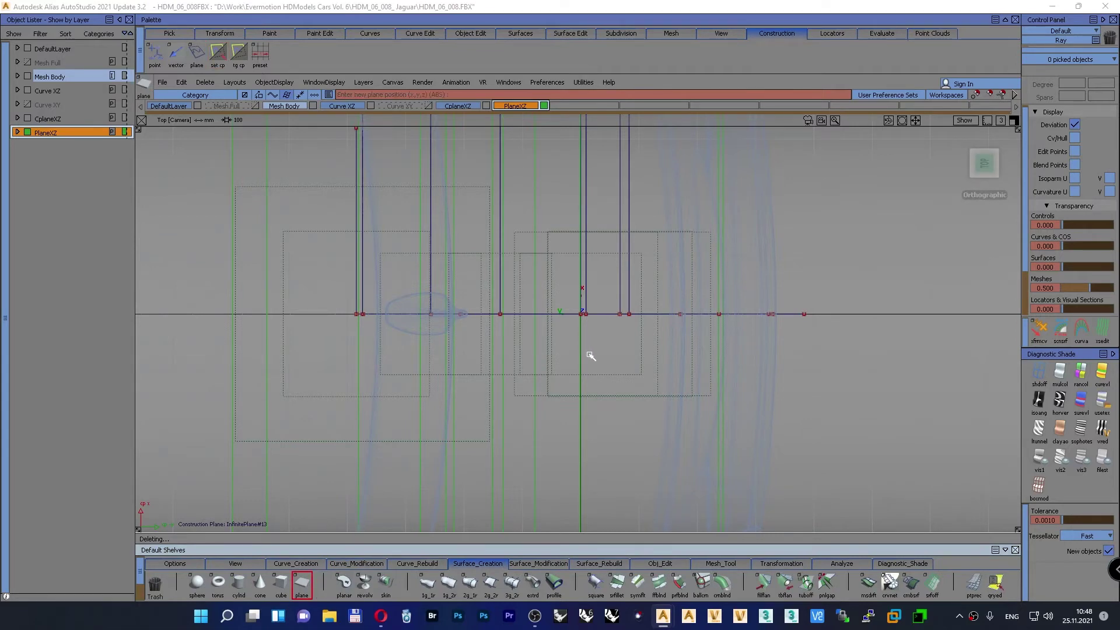
alt+shift+right_drag(603, 314, 630, 153)
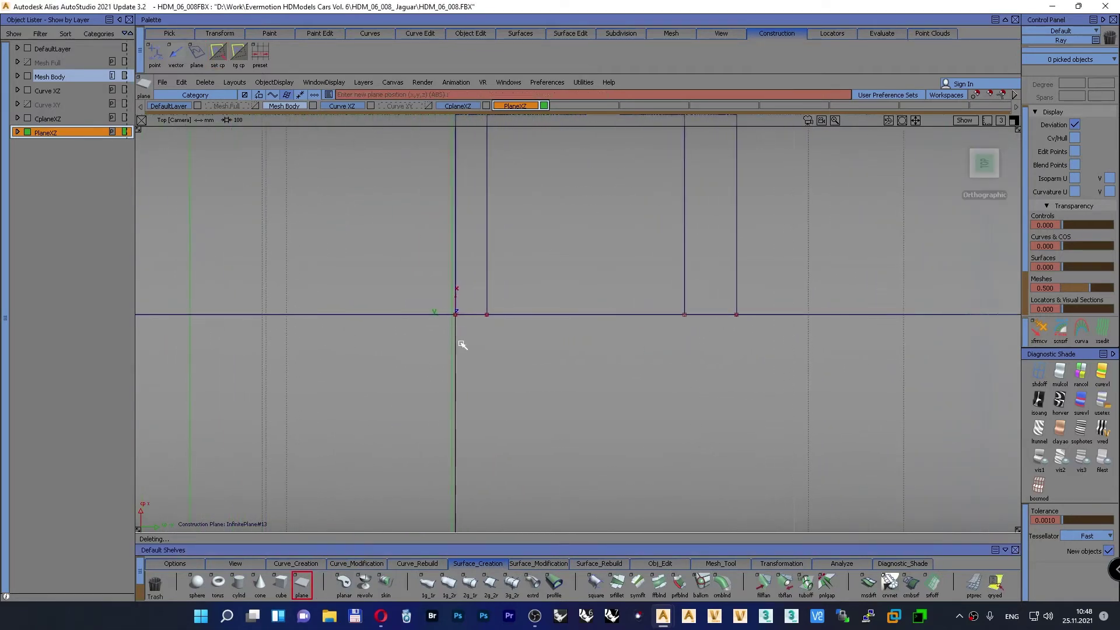
click(461, 328)
Step: Enlarge the new InfinitePlane#13 plane surface proportionally and stretch it across the car's full width
scroll(606, 318, down, 5)
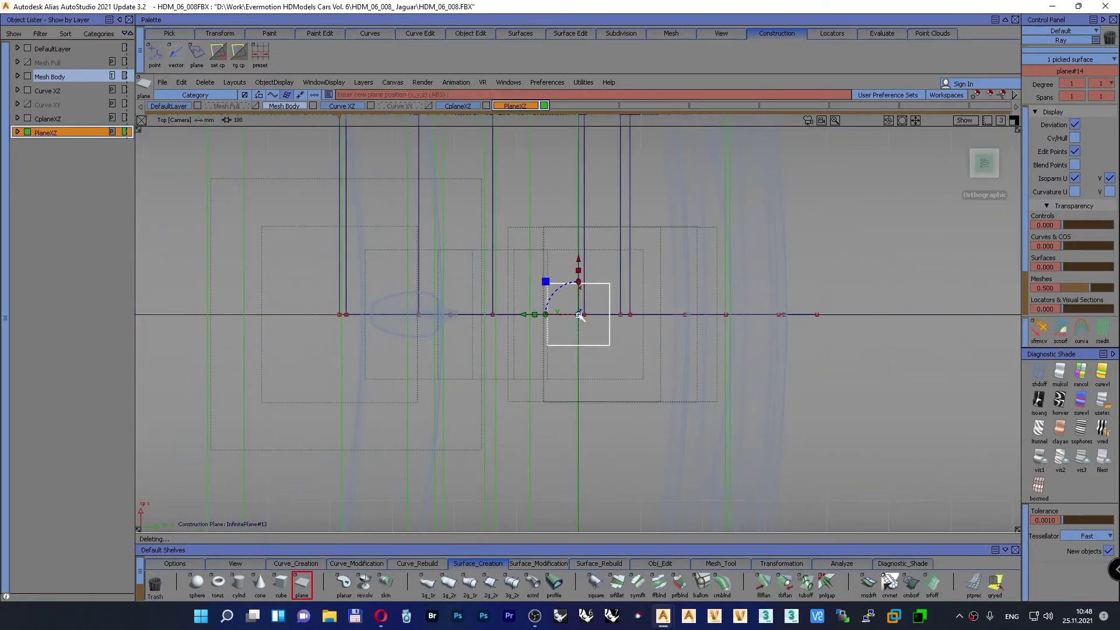
scroll(605, 315, down, 5)
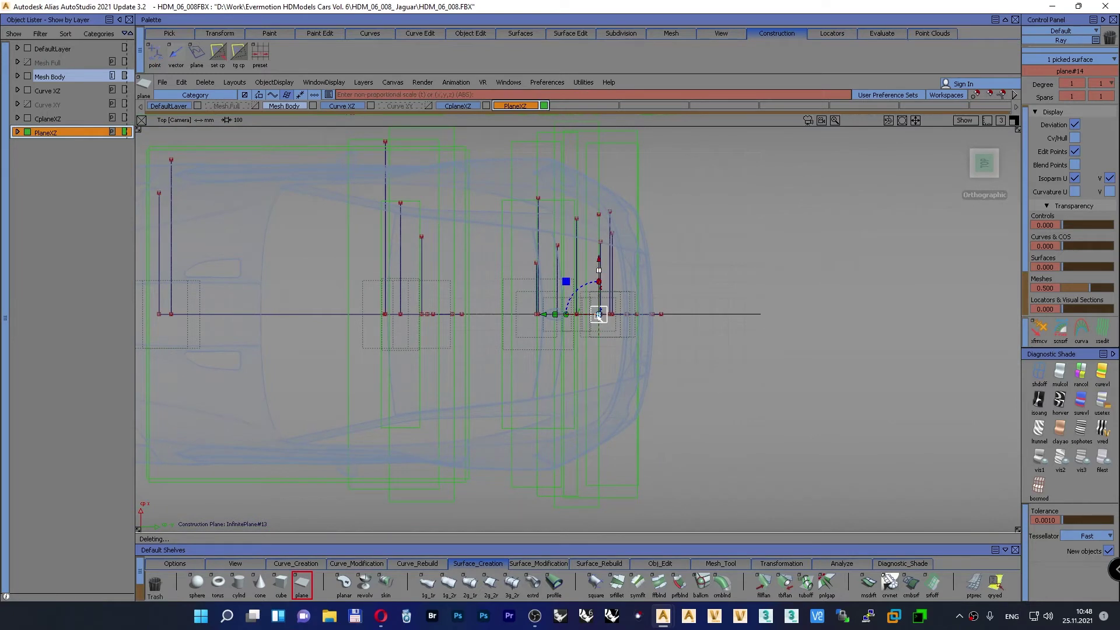
drag(600, 310, 677, 259)
drag(600, 274, 765, 188)
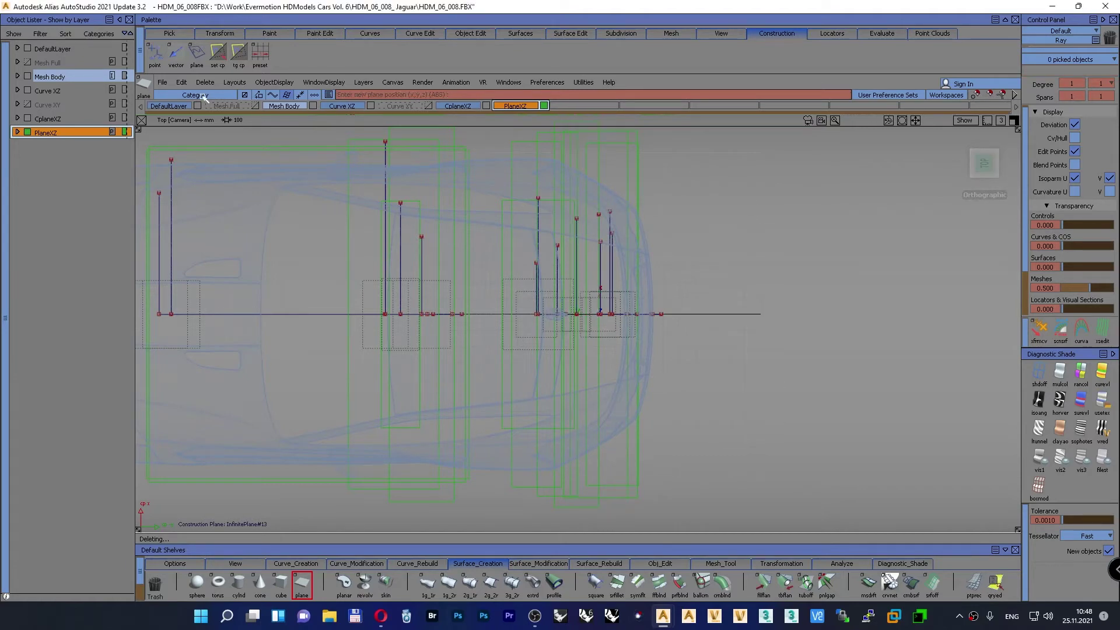
Step: Toggle back to the world construction plane and set InfinitePlane#10 at the upper rear as construction plane
click(237, 58)
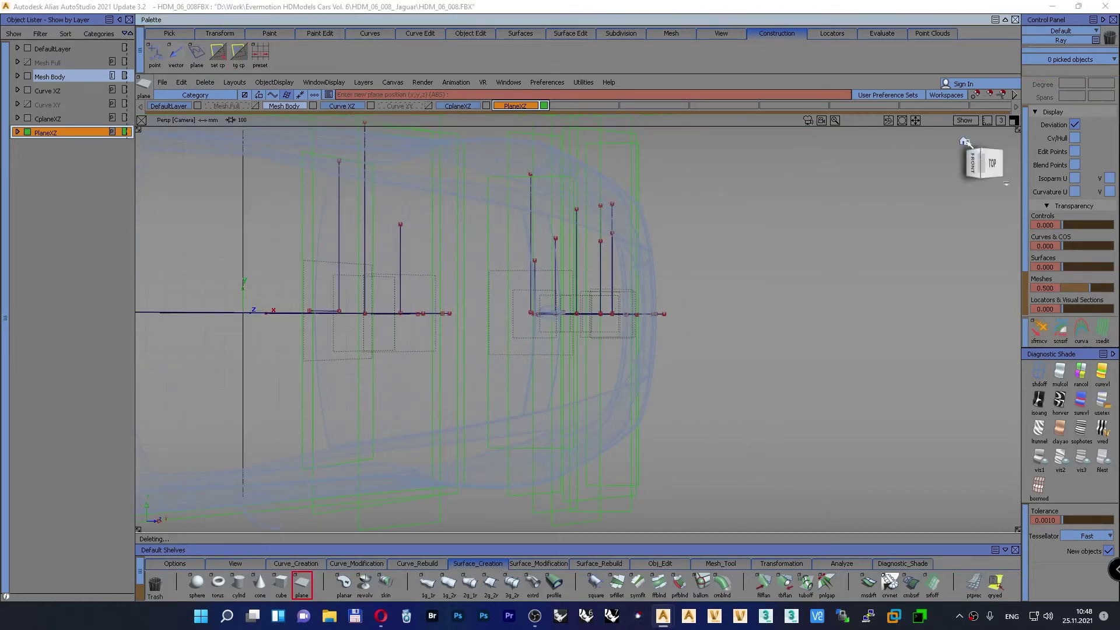
click(964, 141)
alt+shift+drag(803, 257, 606, 297)
alt+shift+middle_drag(560, 291, 376, 414)
alt+shift+right_drag(702, 282, 679, 349)
alt+shift+drag(680, 348, 645, 345)
click(217, 52)
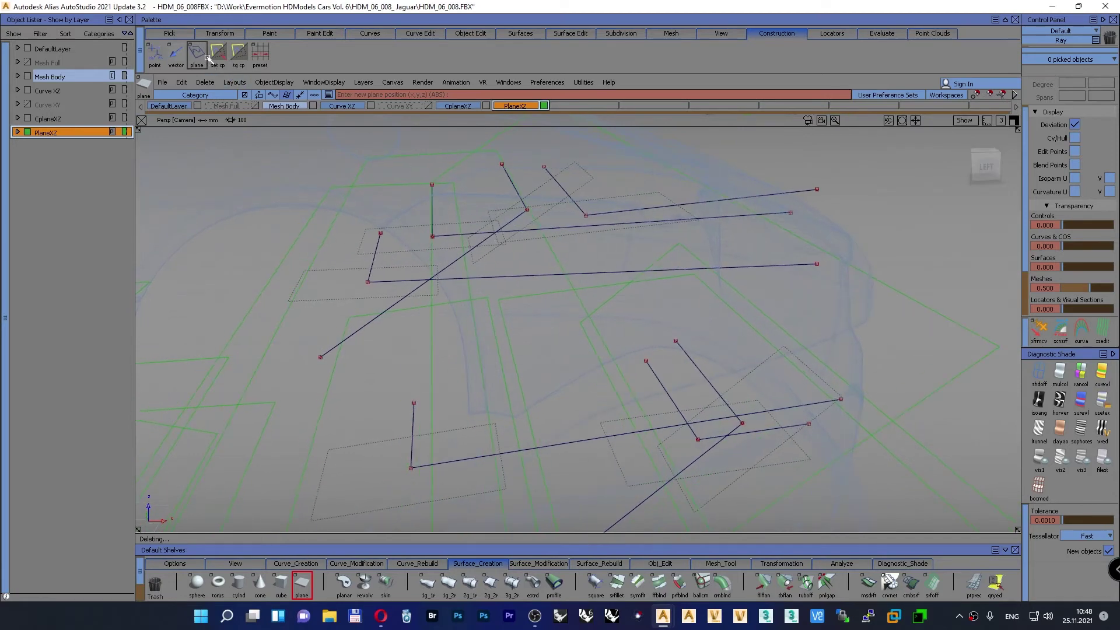
click(652, 196)
alt+shift+drag(651, 194, 646, 232)
Step: In the bottom view, create a plane at the InfinitePlane#10 origin and scale it proportionally to about 247
drag(981, 159, 985, 173)
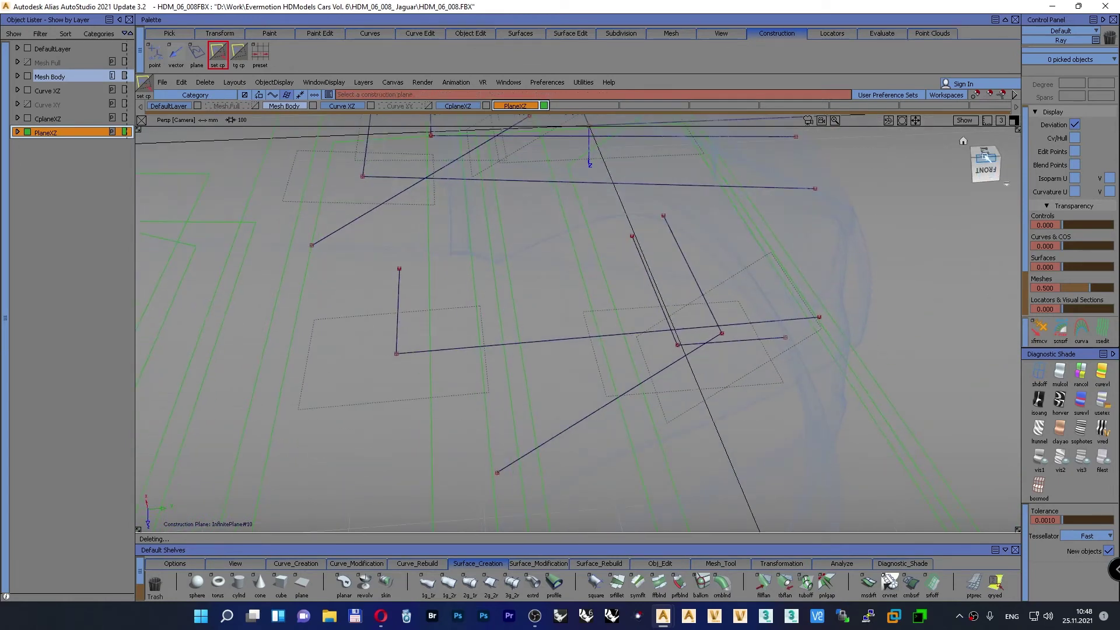
click(984, 156)
alt+shift+right_drag(718, 298, 596, 425)
alt+shift+middle_drag(566, 389, 476, 285)
alt+shift+right_drag(507, 306, 572, 365)
alt+shift+middle_drag(572, 365, 576, 273)
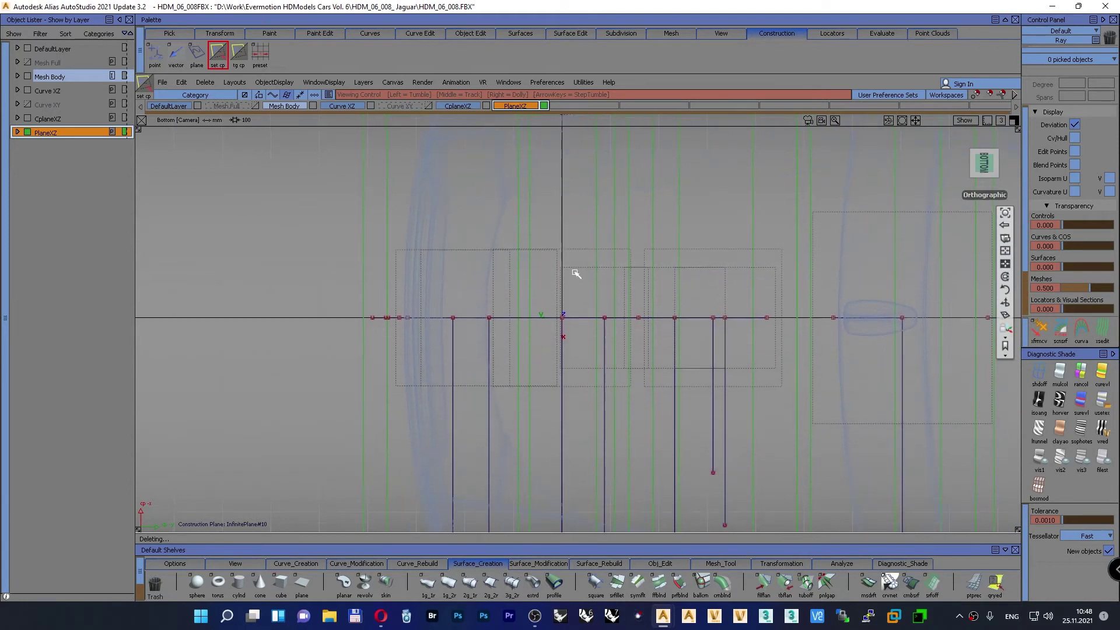
click(302, 582)
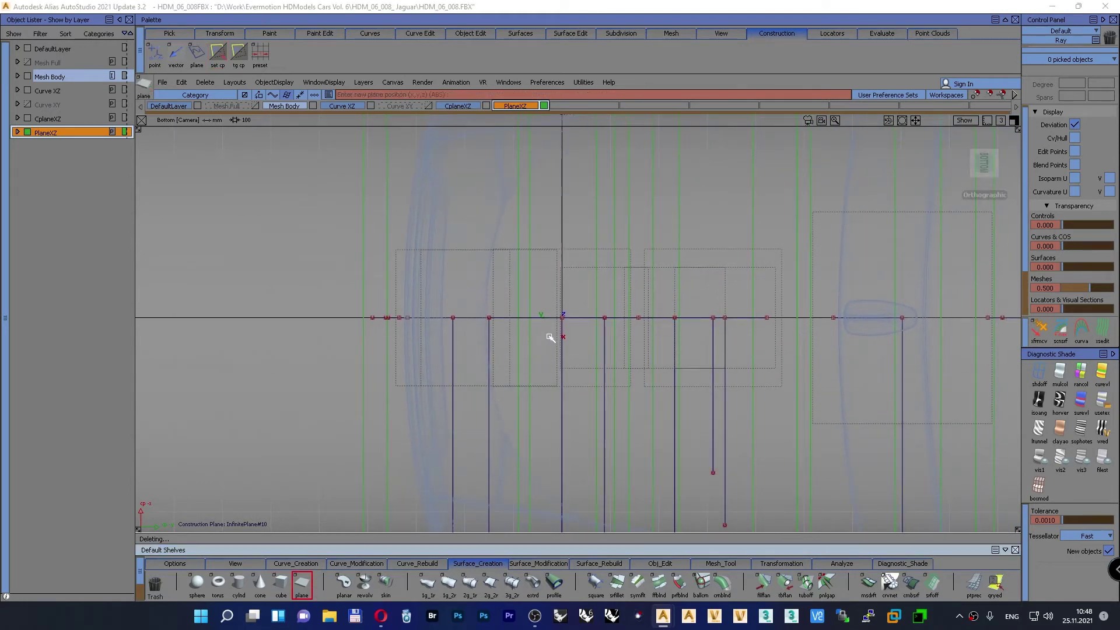
click(563, 328)
click(562, 361)
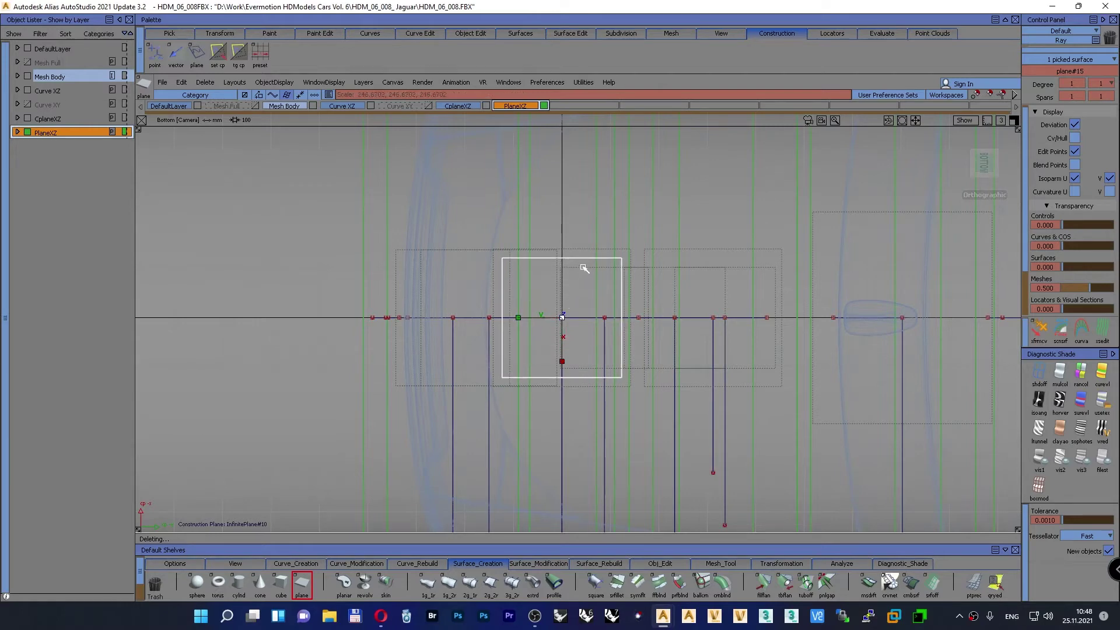
Step: Stretch the new InfinitePlane#10 plane surface across the car's full width and deselect it
alt+shift+right_drag(607, 295, 475, 447)
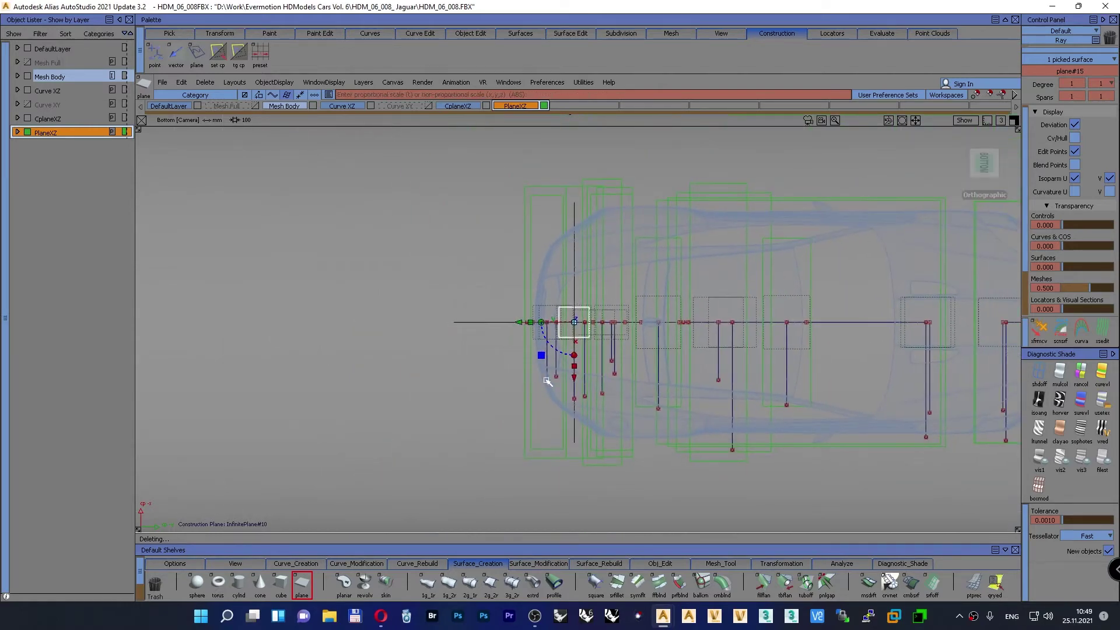
drag(574, 367, 597, 233)
ctrl+shift+drag(348, 297, 352, 270)
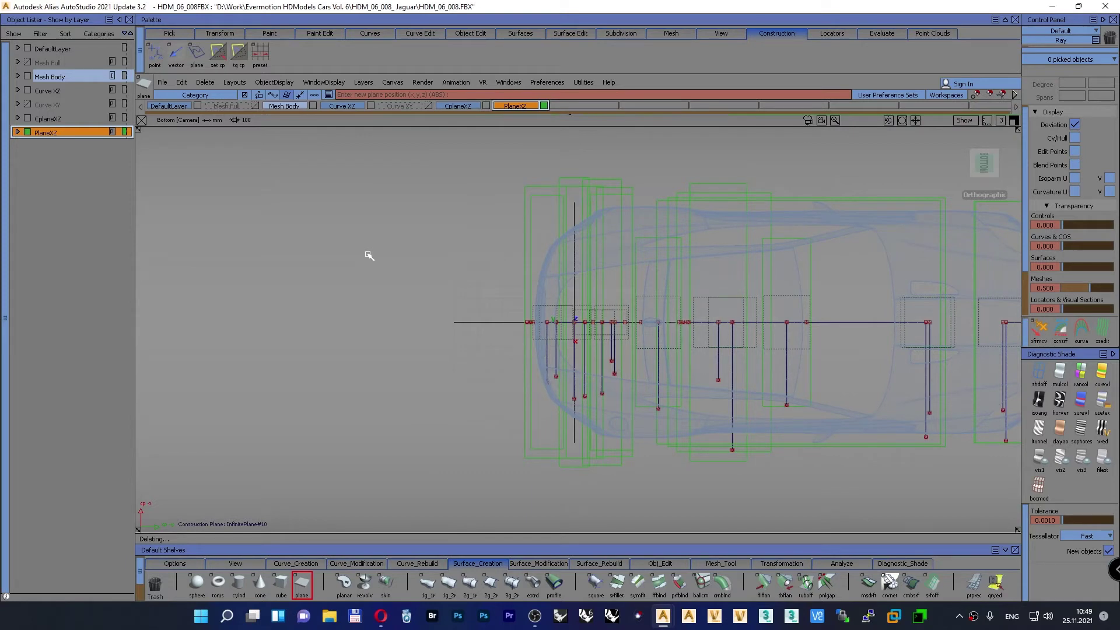
Step: Toggle back to the world construction plane and return to a perspective view of the whole car
click(984, 163)
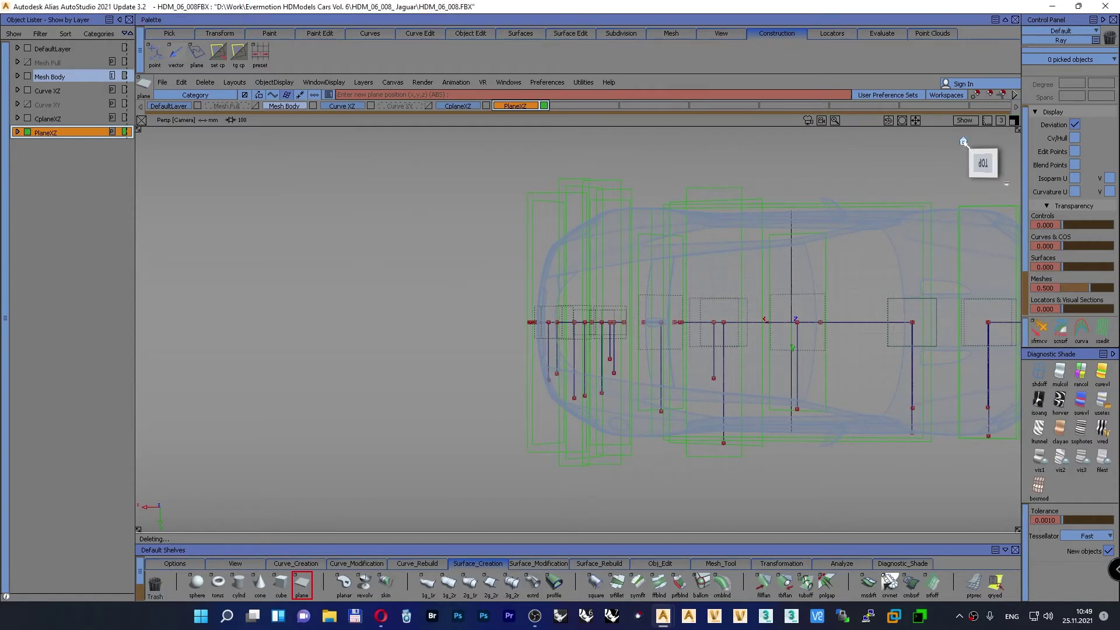
click(962, 141)
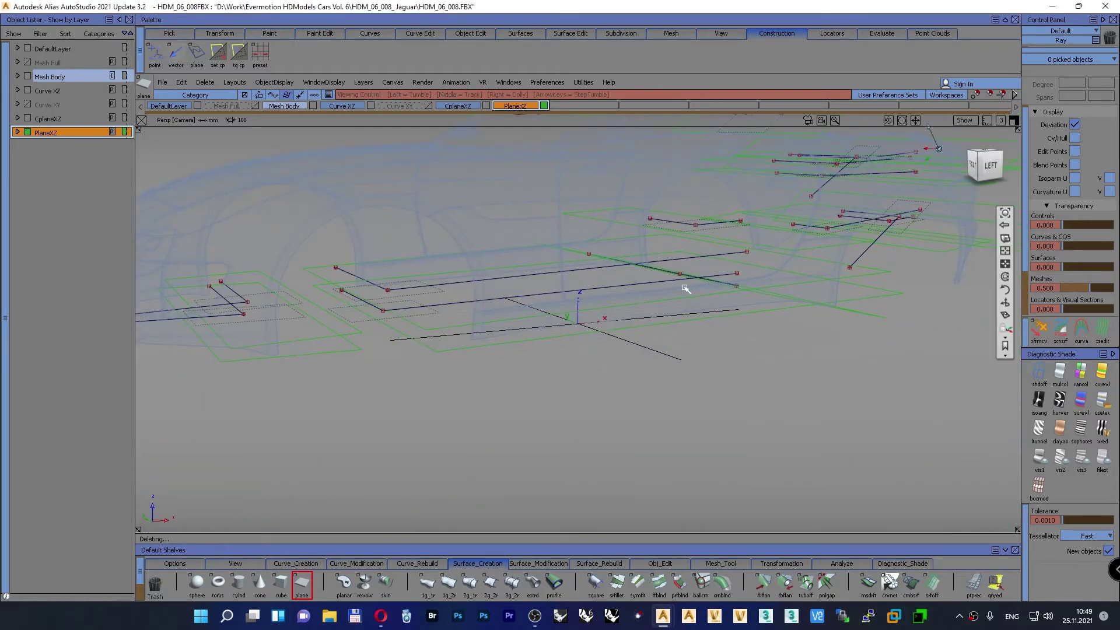
alt+shift+drag(686, 289, 578, 400)
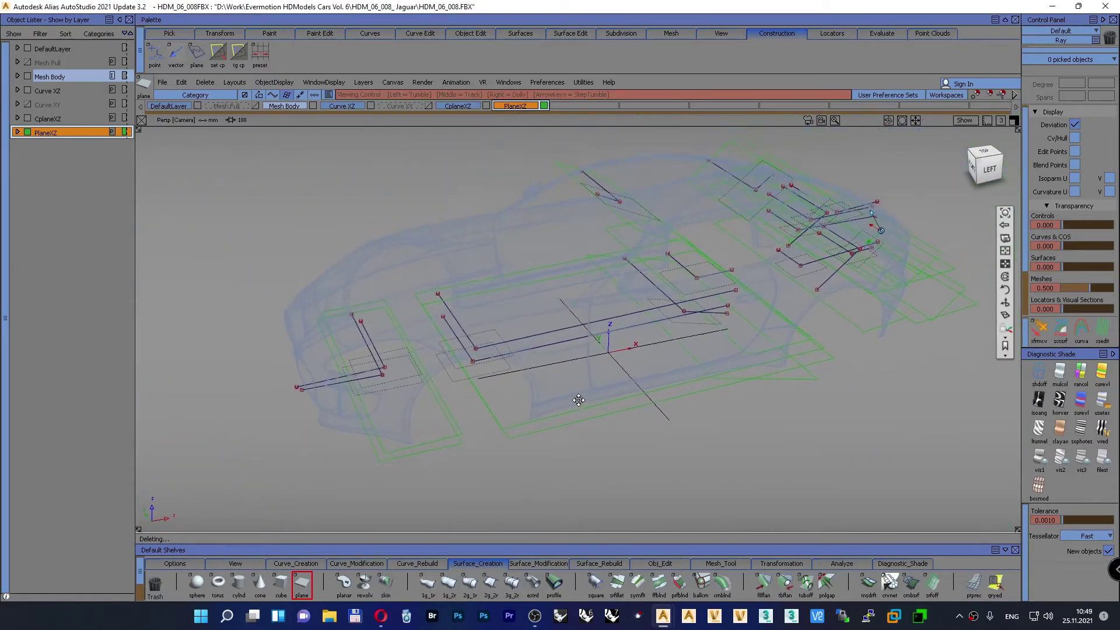
alt+shift+middle_drag(578, 400, 562, 411)
alt+shift+drag(563, 412, 553, 396)
alt+shift+right_drag(552, 396, 559, 405)
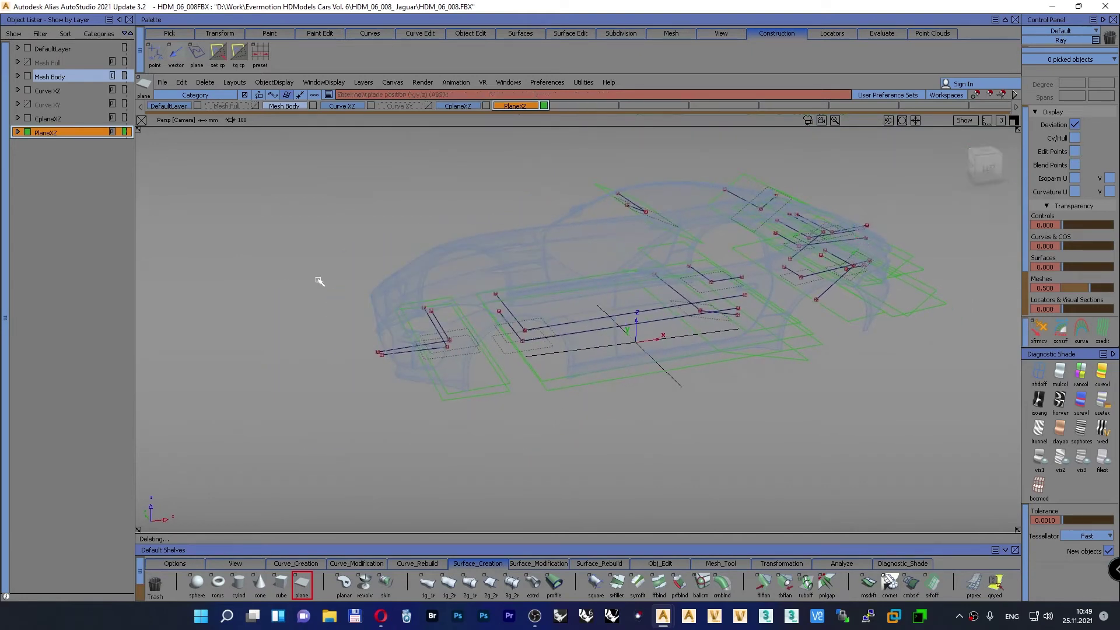
Step: Hide the PlaneXZ, CplaneXZ and Curve XZ layers to isolate the remaining construction curves
click(27, 133)
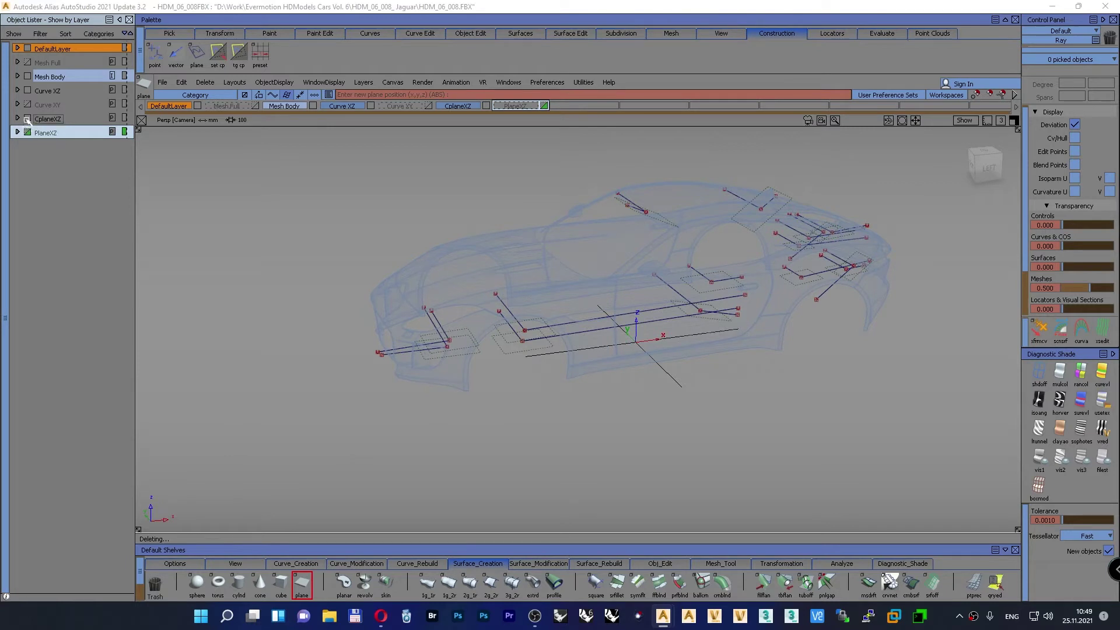
click(27, 119)
click(28, 91)
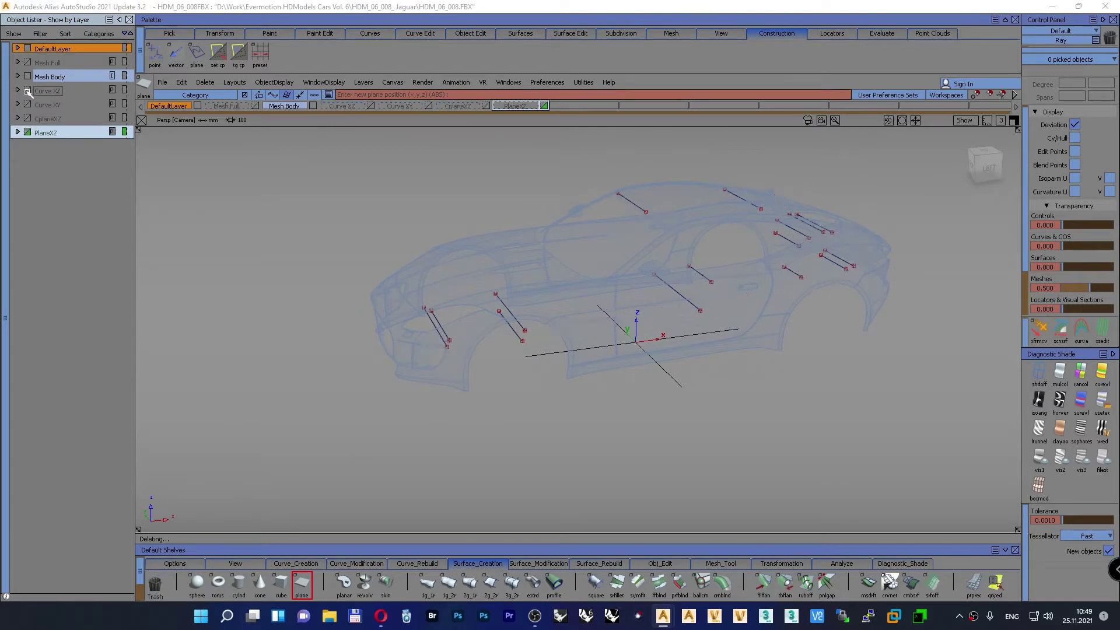
Step: Select all the remaining visible curves on the car, assign them to the Curve XY layer and clear the selection
ctrl+shift+drag(376, 189, 408, 203)
drag(377, 139, 929, 428)
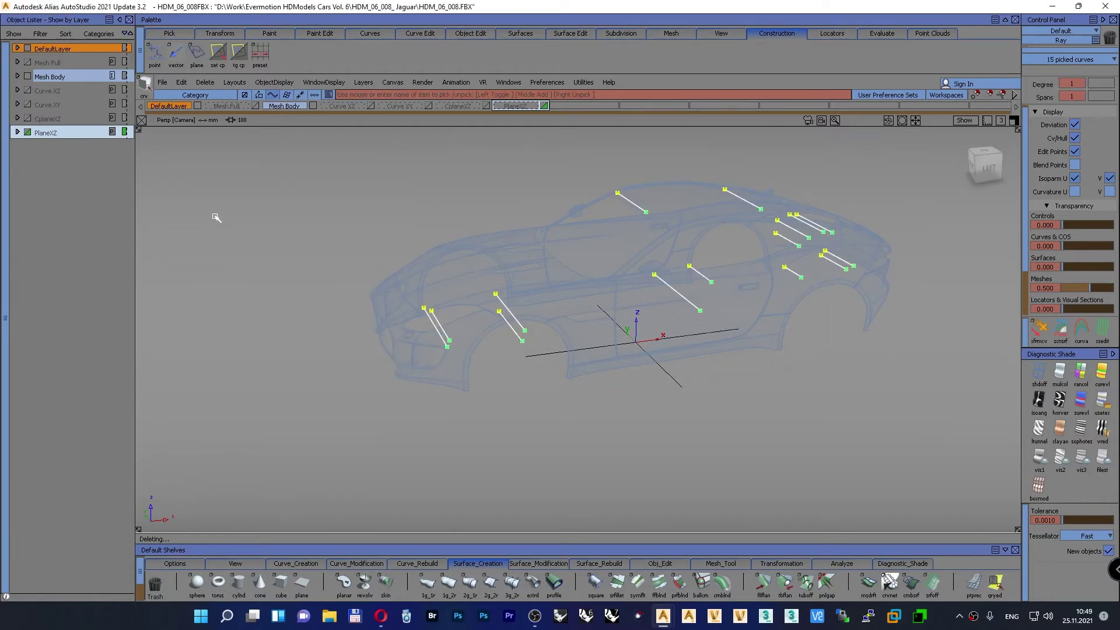
right_click(55, 105)
click(63, 116)
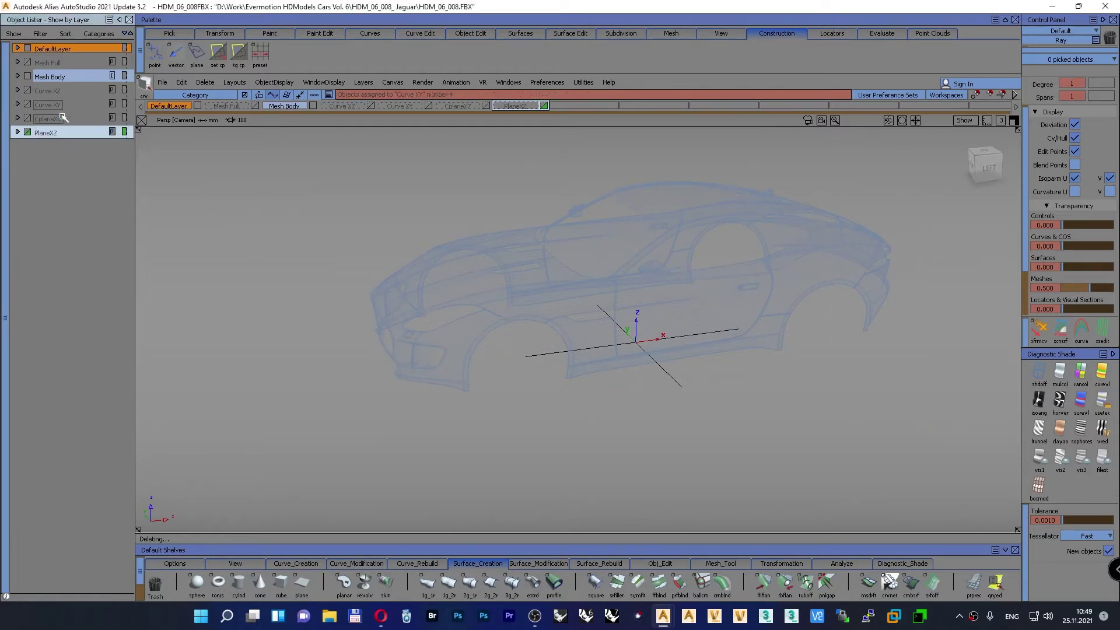
ctrl+shift+drag(316, 203, 314, 175)
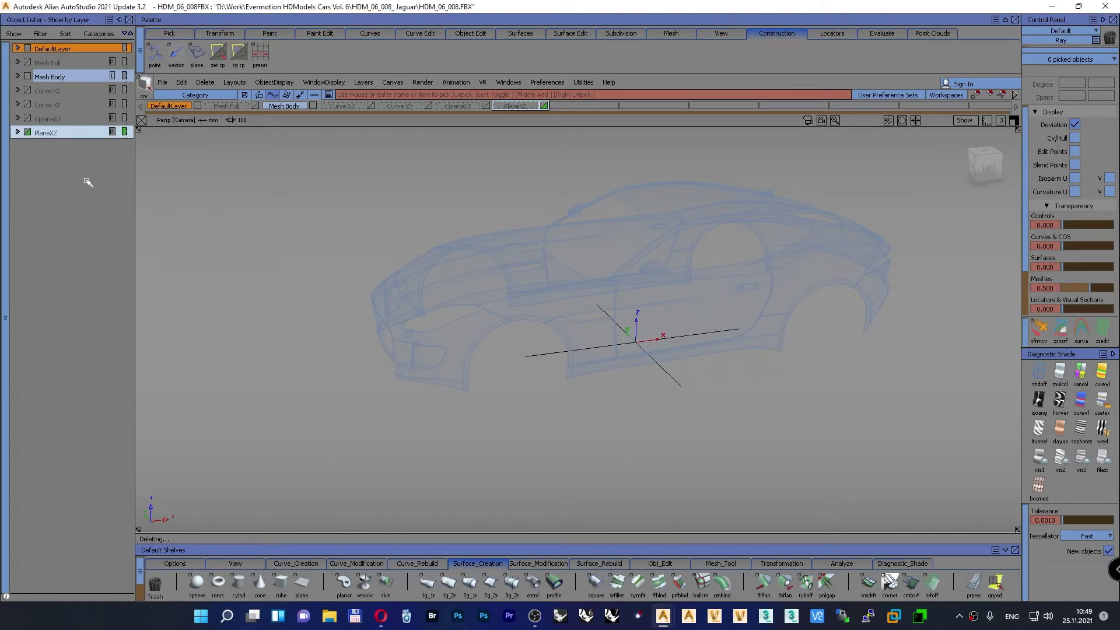
Step: Show the CplaneXZ, PlaneXZ and Curve XZ layers again and expand CplaneXZ to list its construction planes
key(Return)
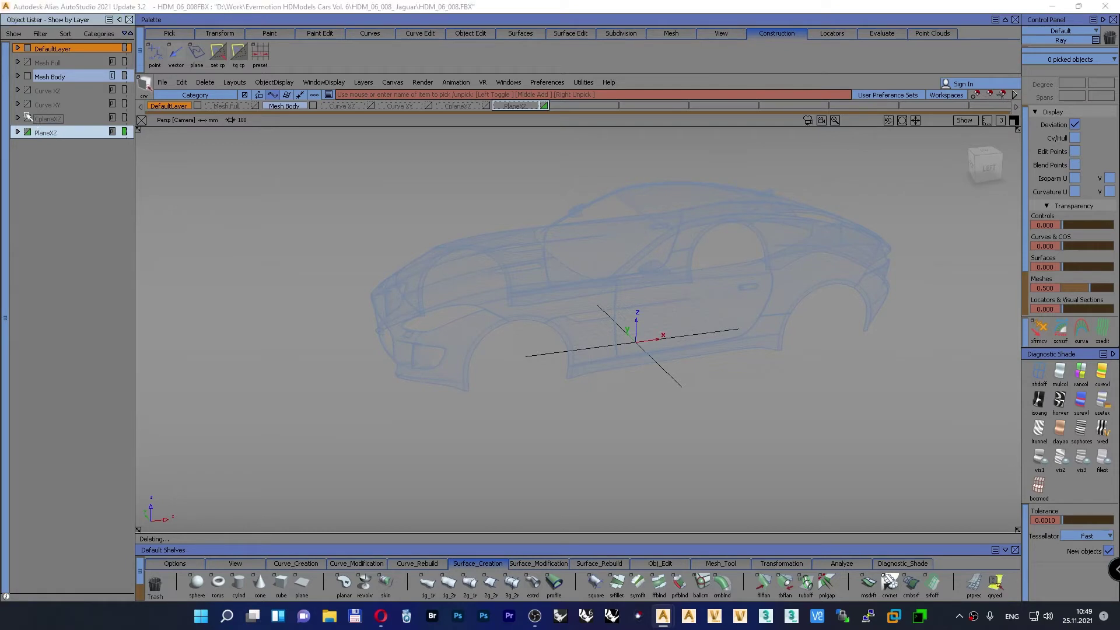
click(27, 119)
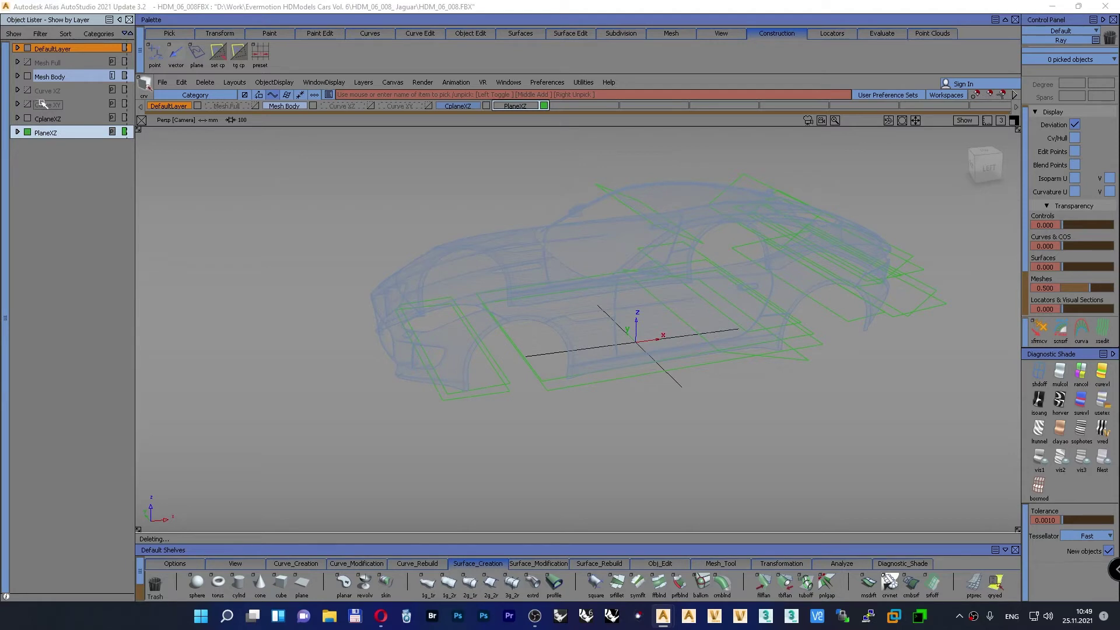
click(28, 91)
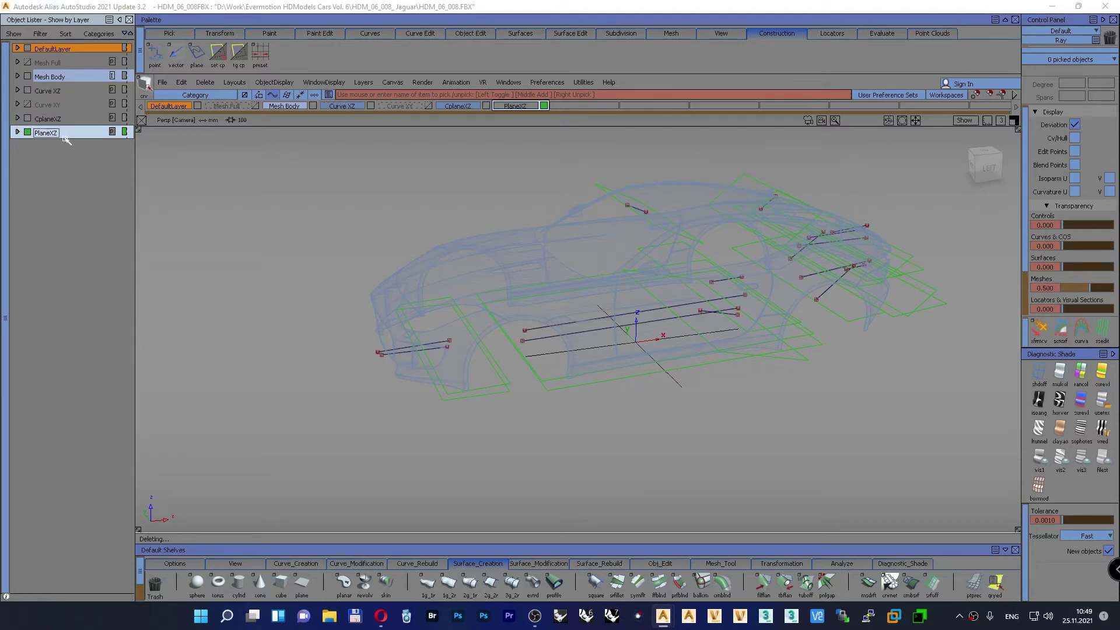
click(17, 118)
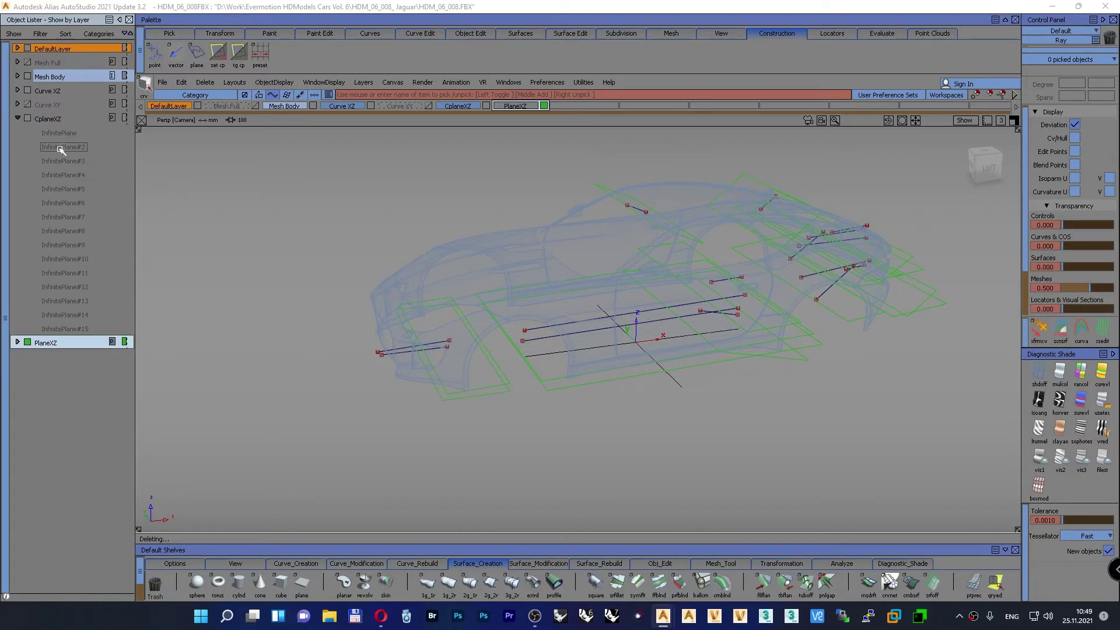
Step: Hide the PlaneXZ, Curve XZ and CplaneXZ layers and collapse the CplaneXZ list
ctrl+shift+drag(275, 188, 301, 259)
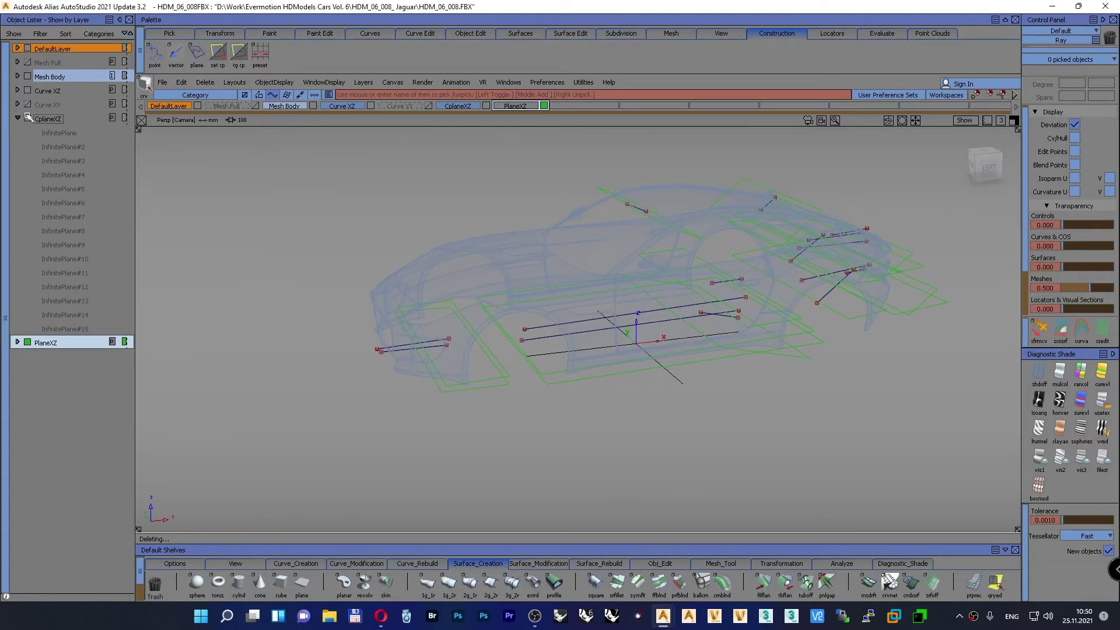
ctrl+shift+drag(273, 182, 271, 159)
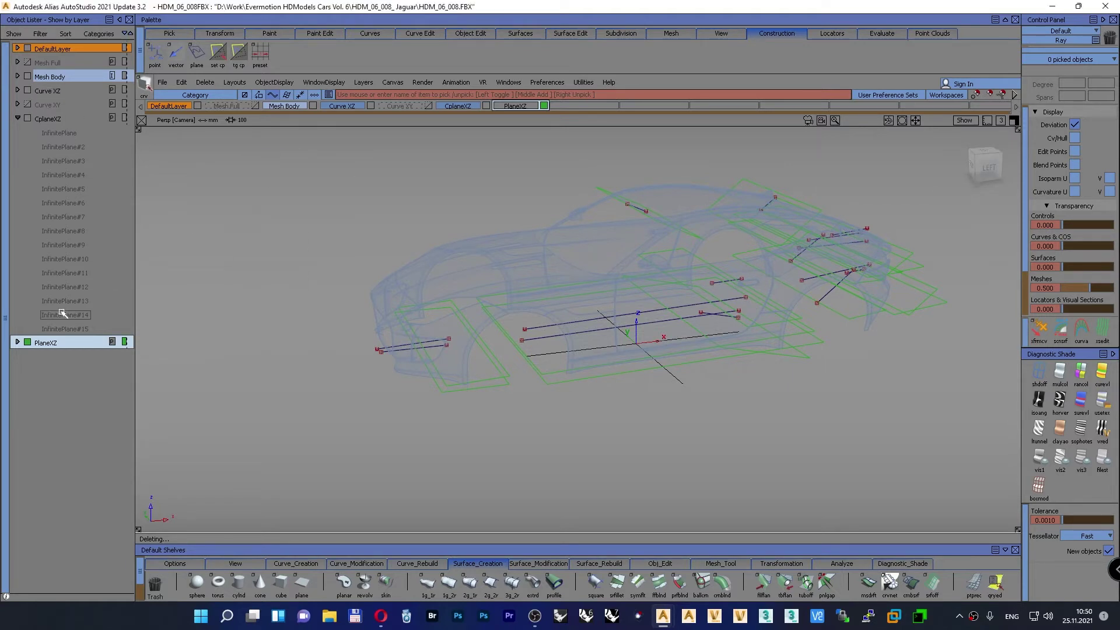
click(25, 342)
click(25, 341)
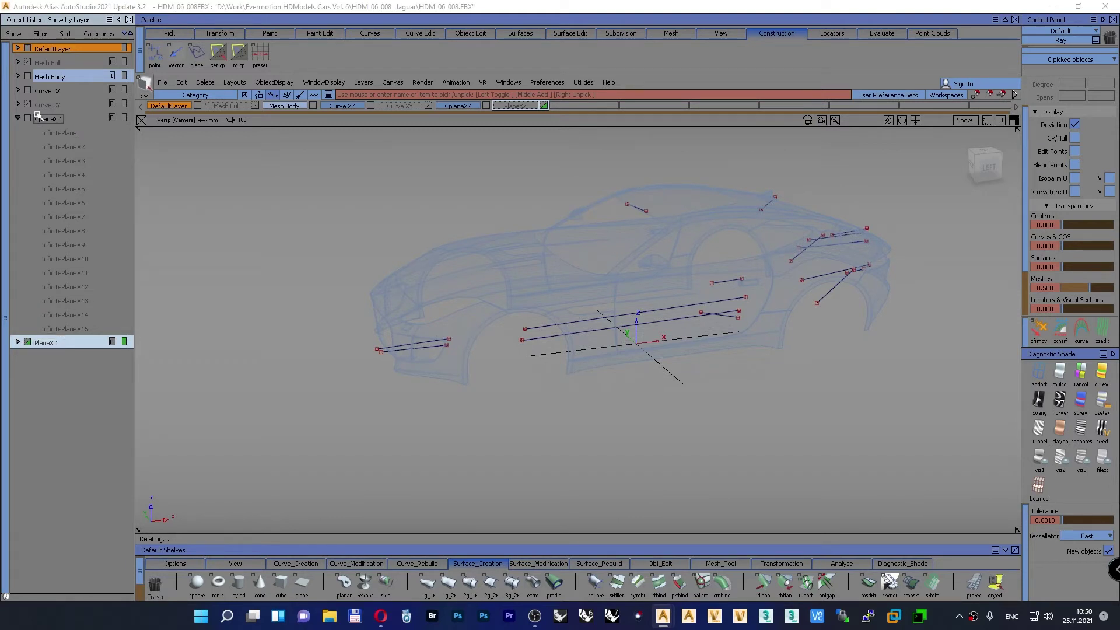
click(18, 118)
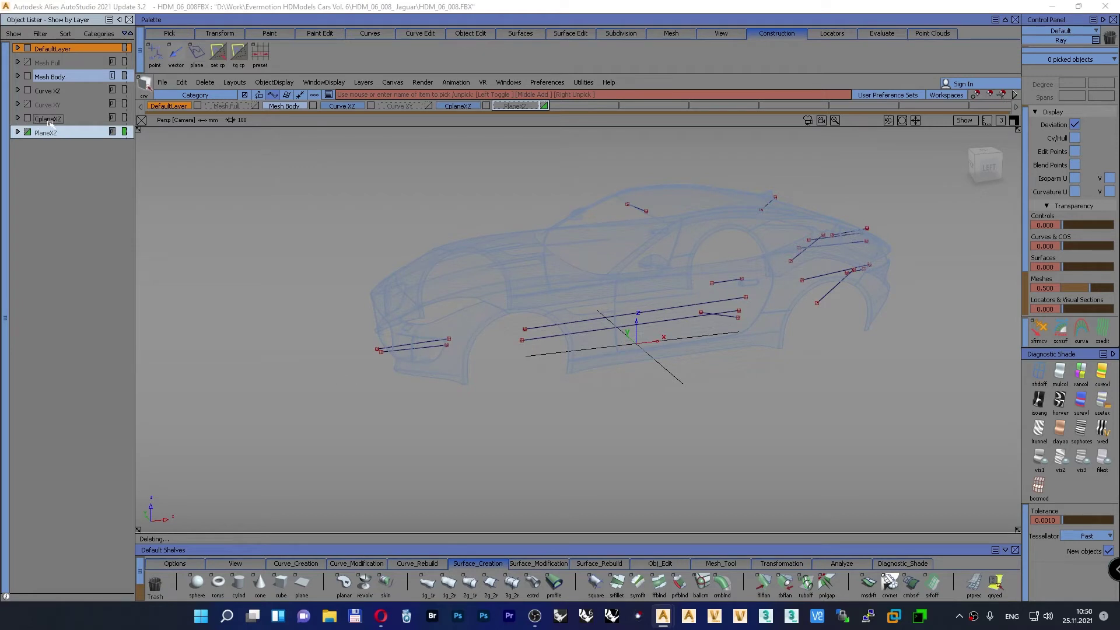
click(27, 91)
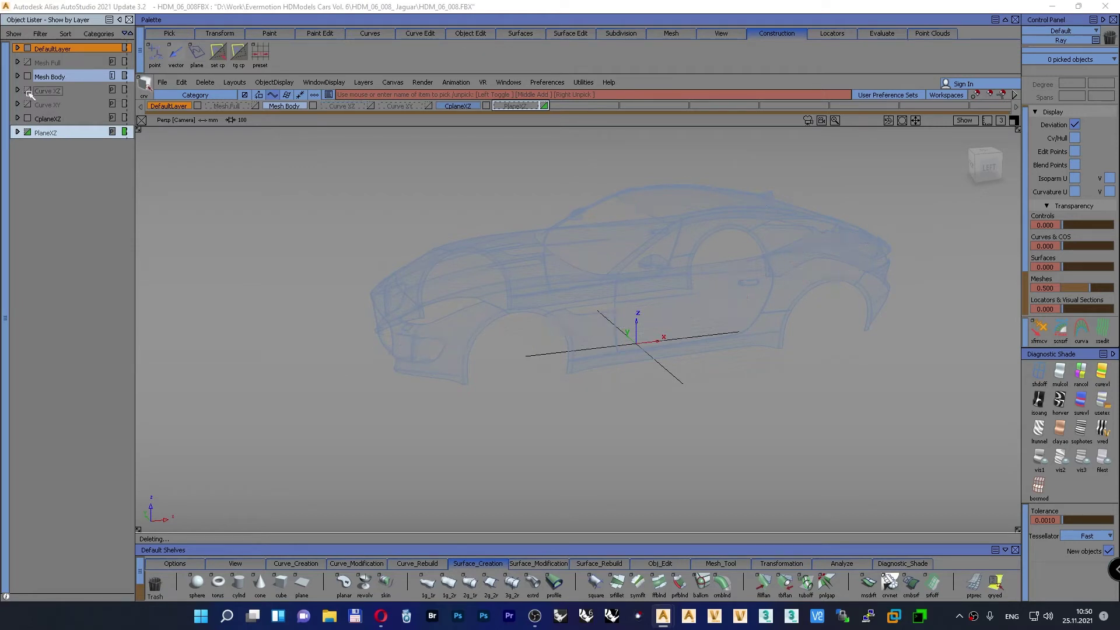
click(27, 119)
click(35, 133)
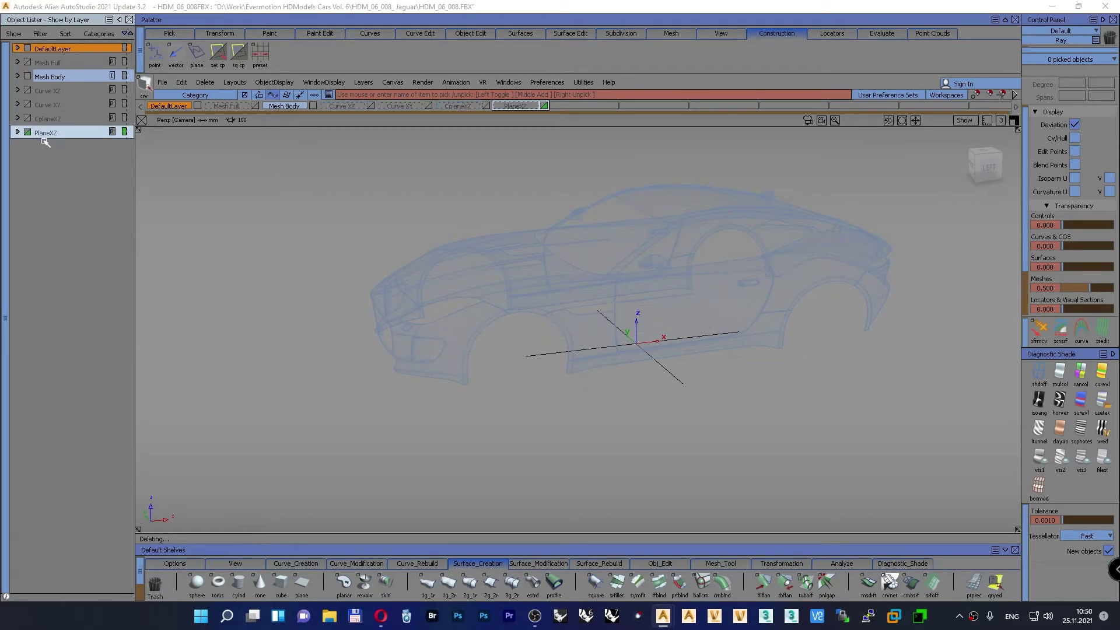
Step: Show the Curve XY layer, select all the short straight curves on the car body and assign them to the Curve XZ layer
click(28, 105)
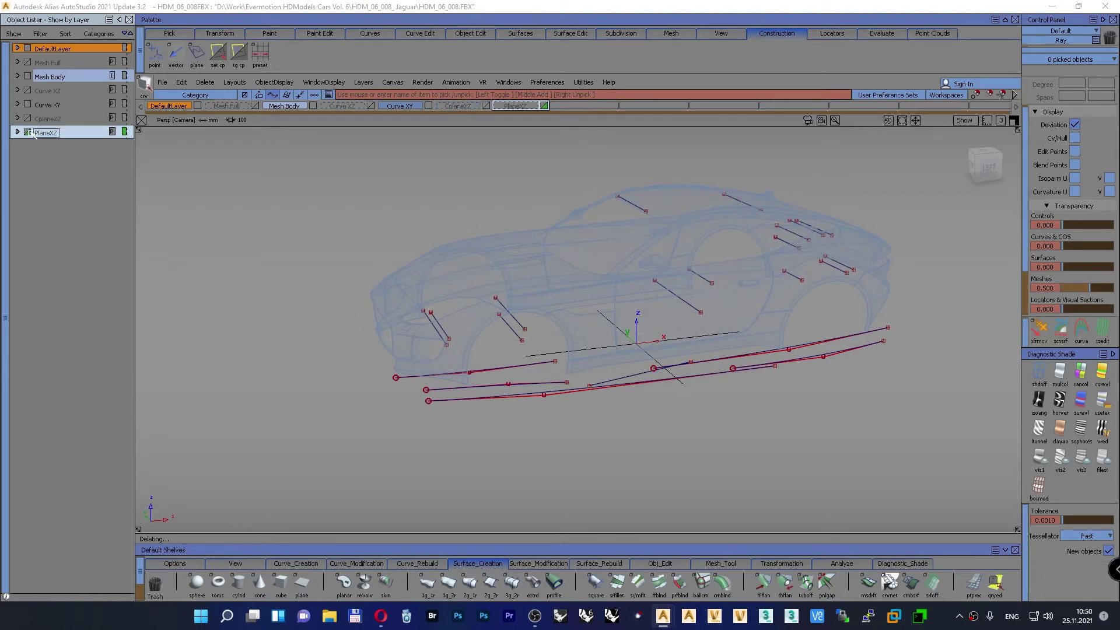
click(28, 132)
click(27, 104)
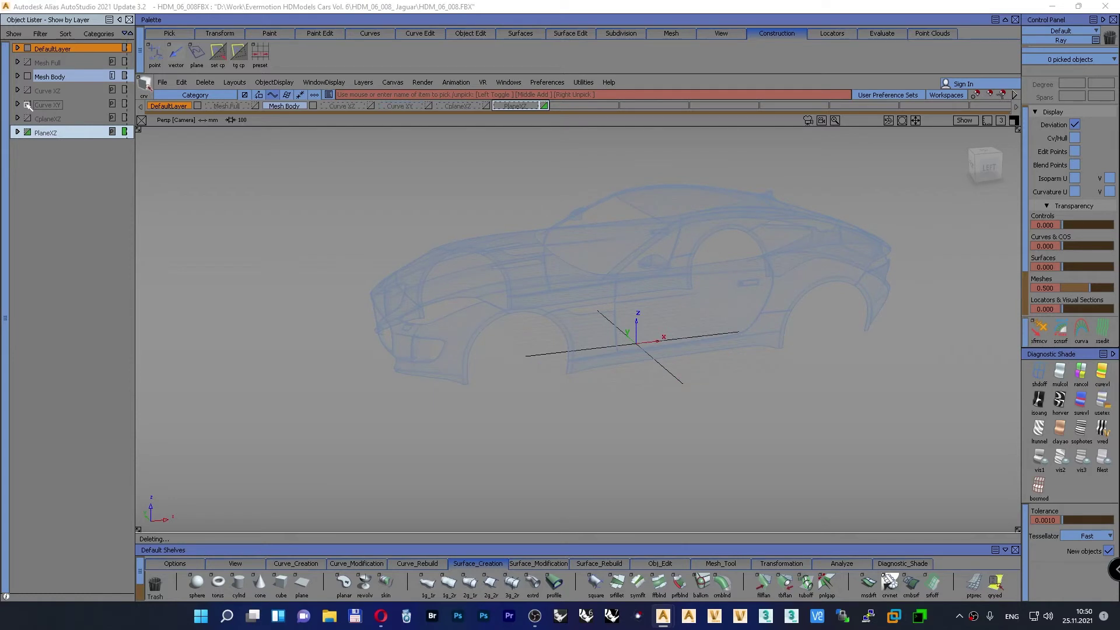
click(27, 104)
ctrl+shift+drag(251, 172, 263, 172)
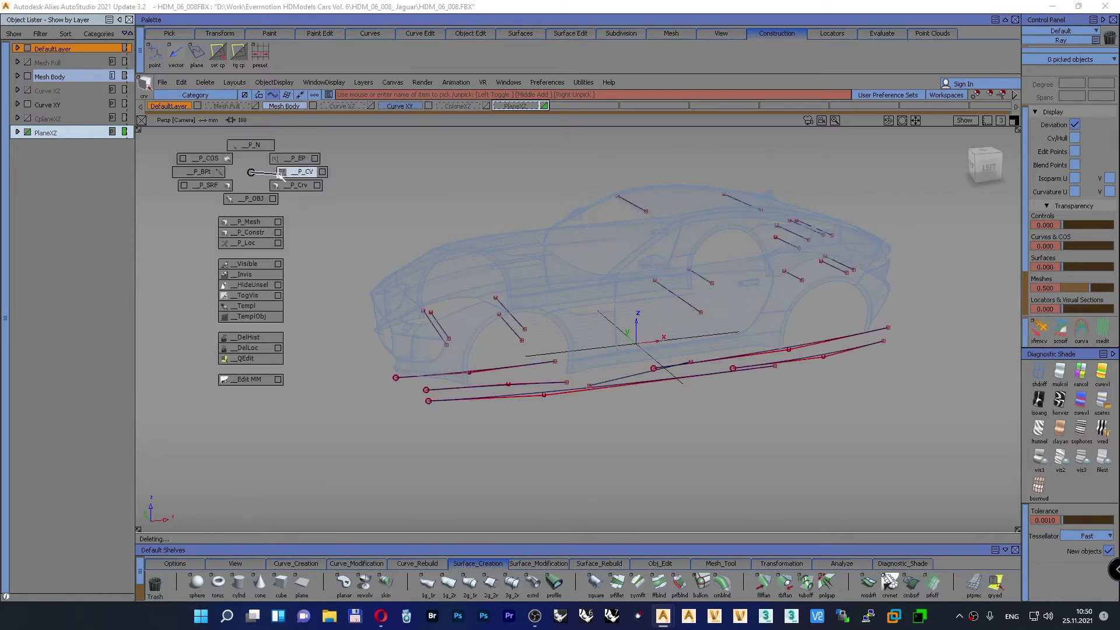
click(301, 173)
alt+shift+drag(408, 200, 897, 332)
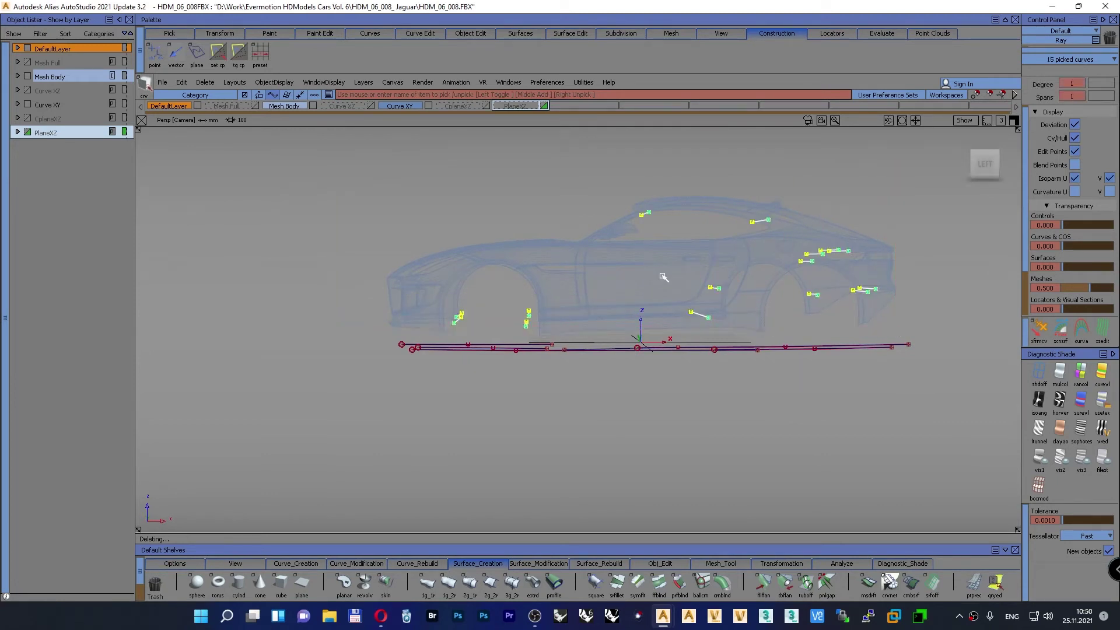
right_click(49, 90)
click(56, 105)
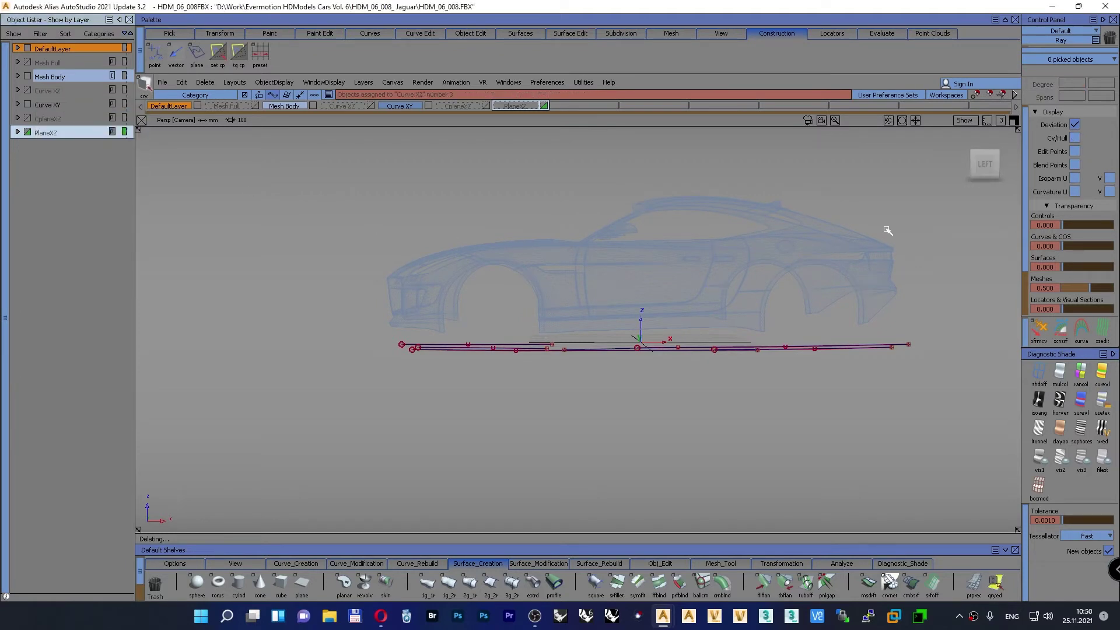
Step: Display Curve XZ and CplaneXZ instead of Curve XY and examine the XZ curves with their construction planes around the car and its rear
drag(986, 168, 1010, 193)
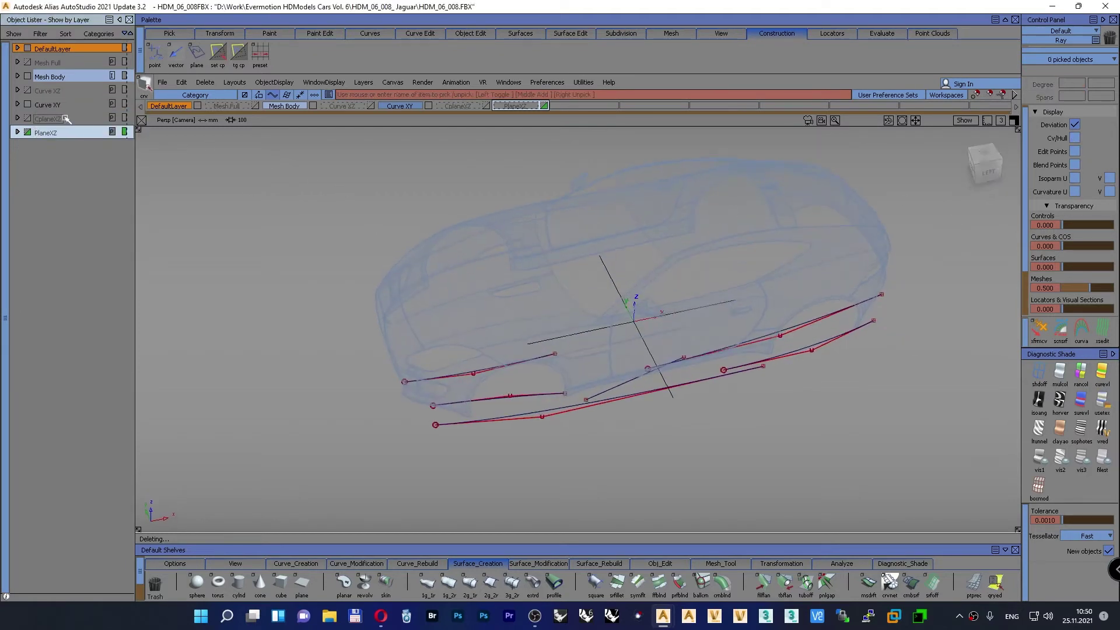
click(27, 105)
click(28, 91)
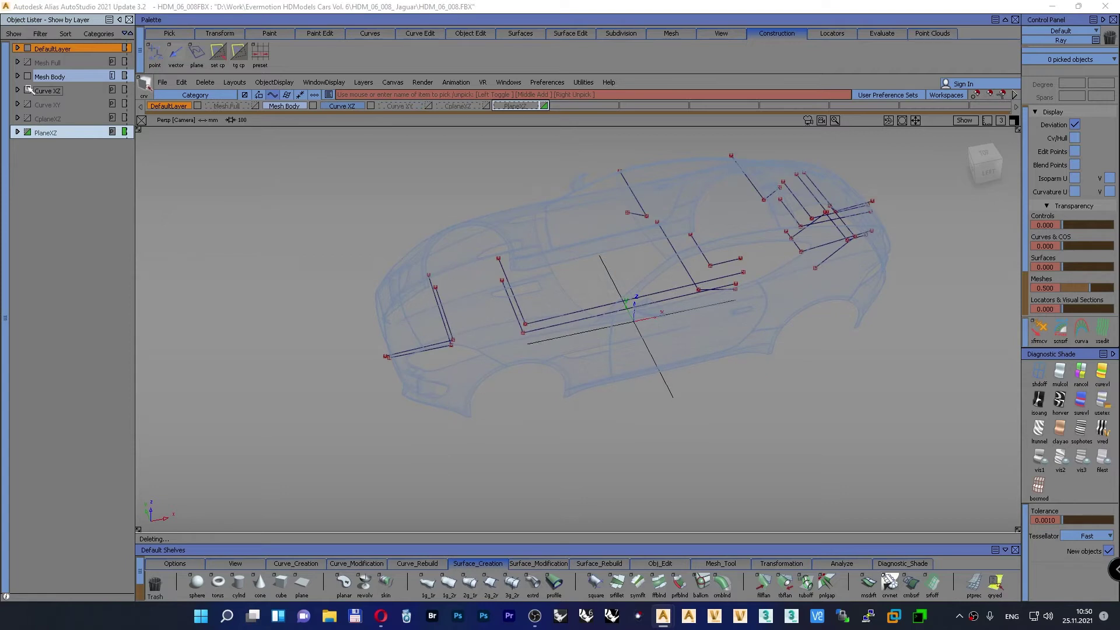
click(30, 119)
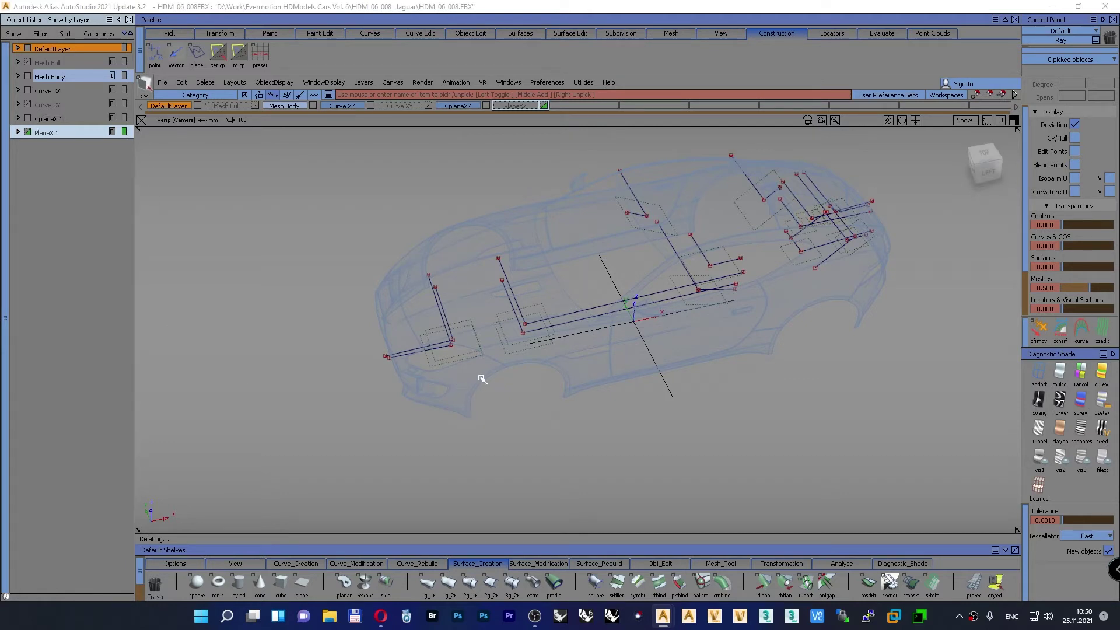
alt+shift+drag(482, 375, 462, 276)
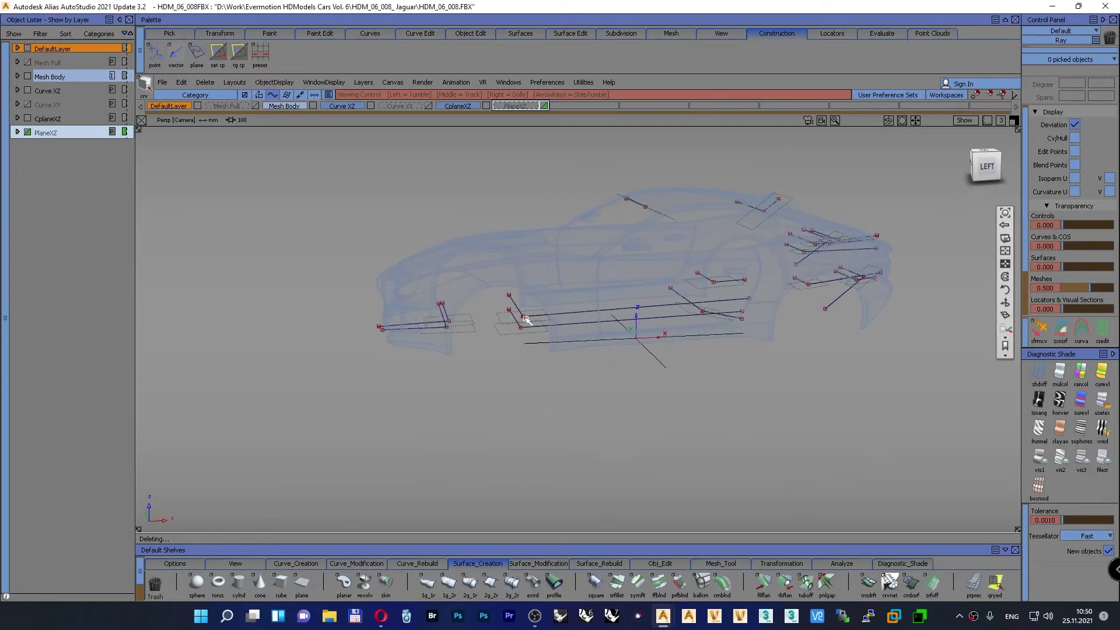
alt+shift+middle_drag(489, 318, 382, 338)
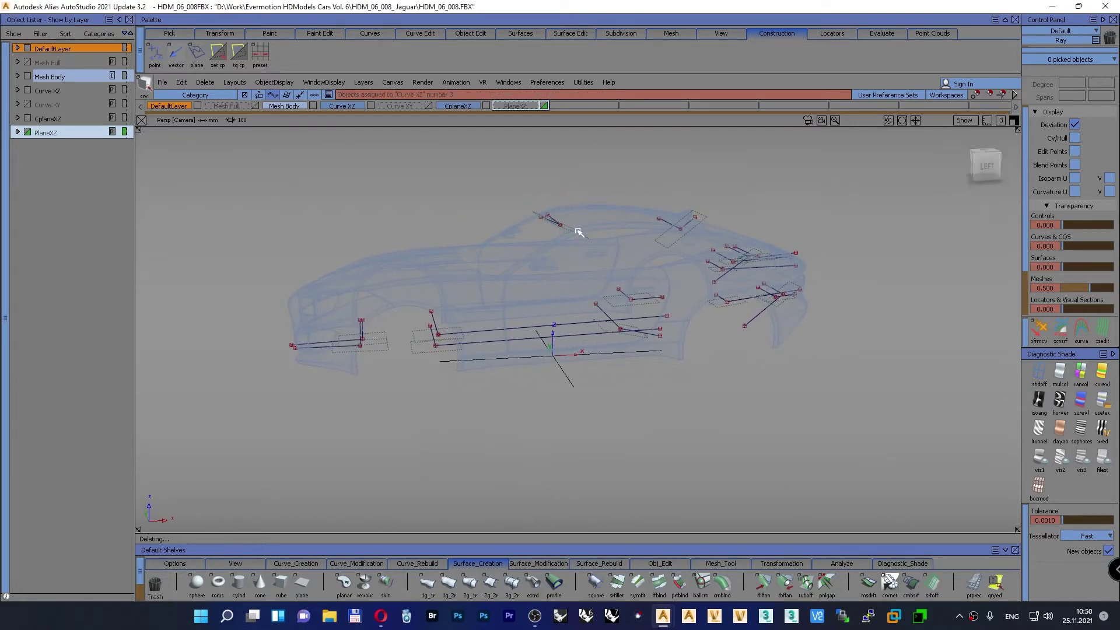
alt+shift+drag(612, 293, 700, 284)
alt+shift+middle_drag(699, 284, 639, 290)
alt+shift+right_drag(693, 333, 712, 299)
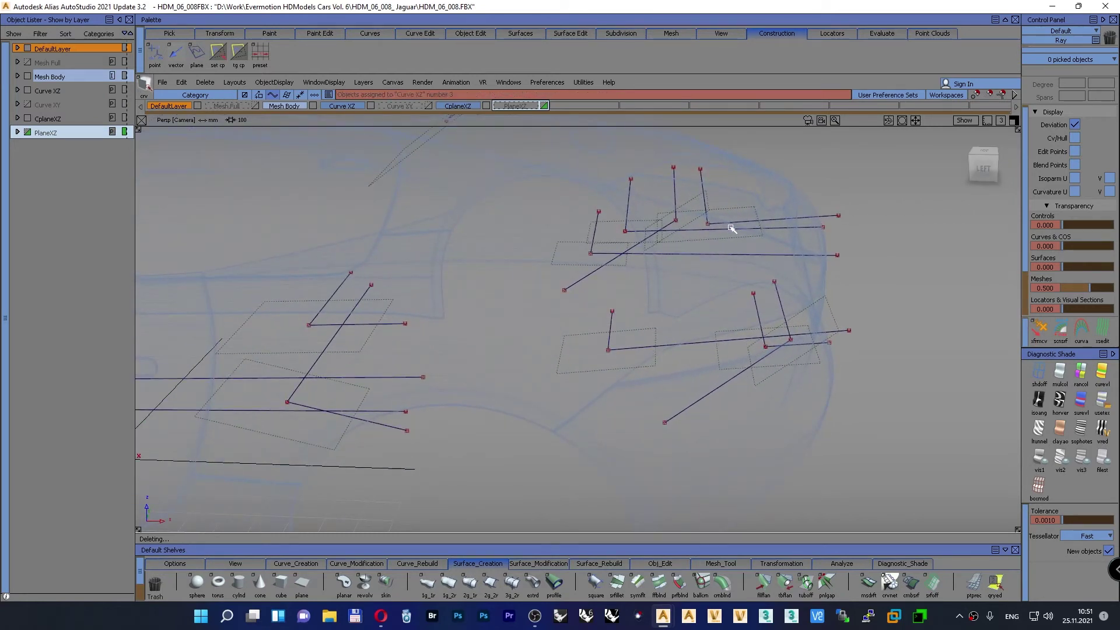
key(alt+shift)
alt+shift+right_drag(740, 230, 341, 369)
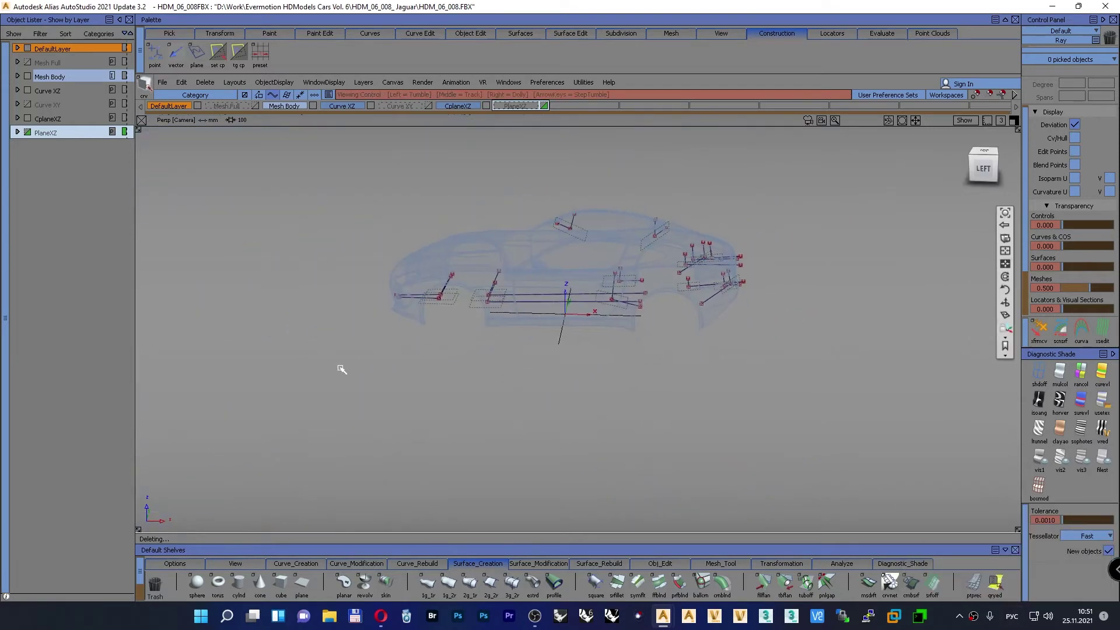
alt+shift+drag(341, 369, 415, 377)
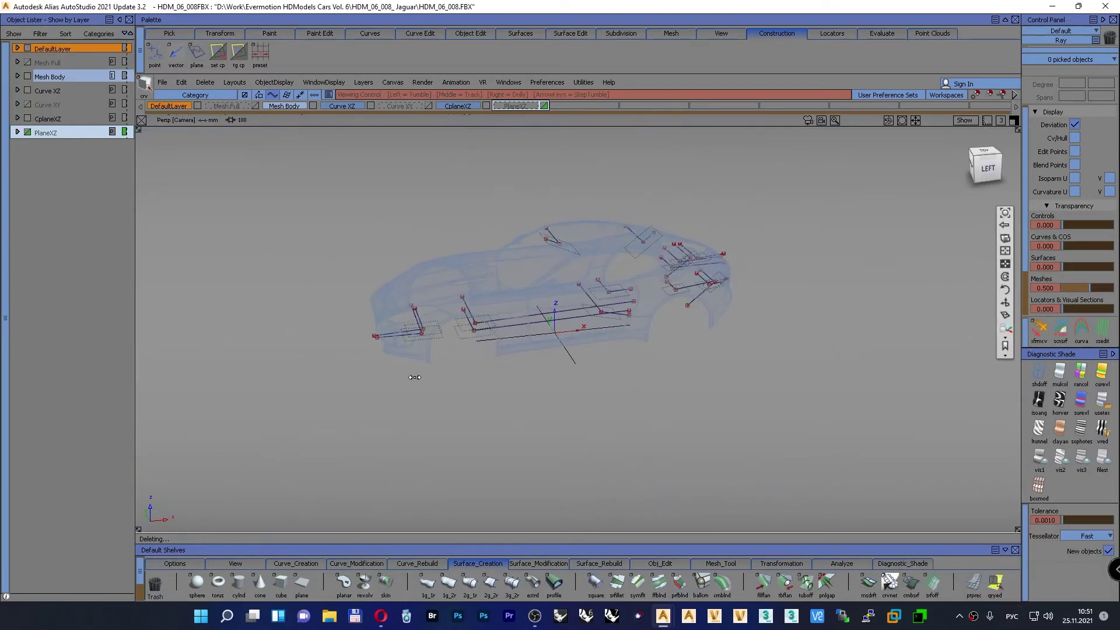
Step: Hide the Curve XZ and CplaneXZ layers and show only the Curve XY curves with the body mesh
click(28, 77)
click(28, 76)
click(27, 91)
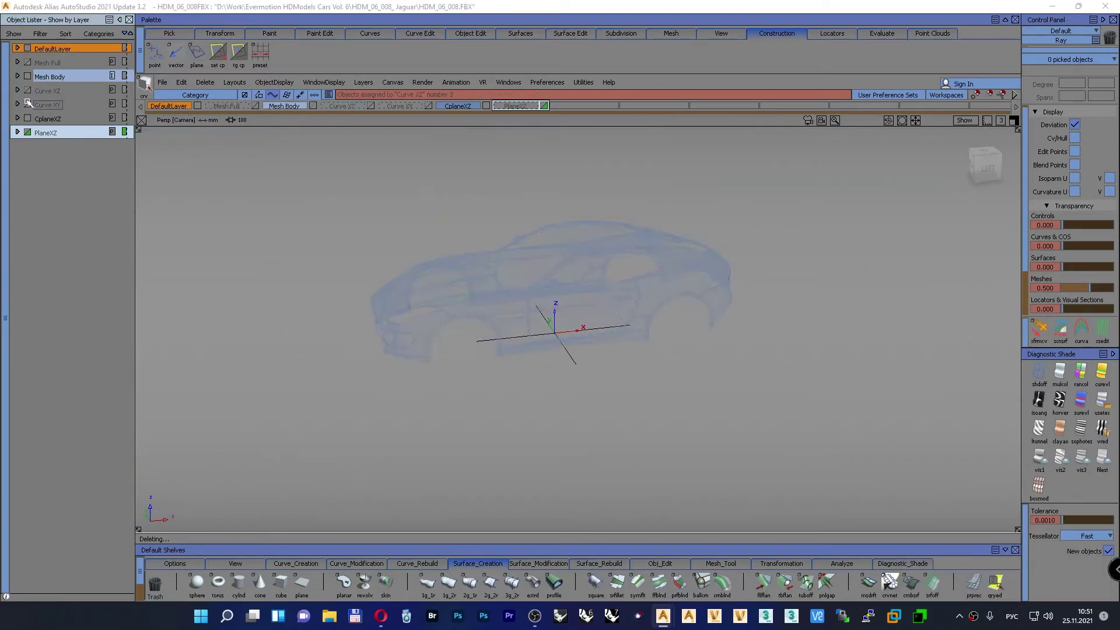
click(27, 118)
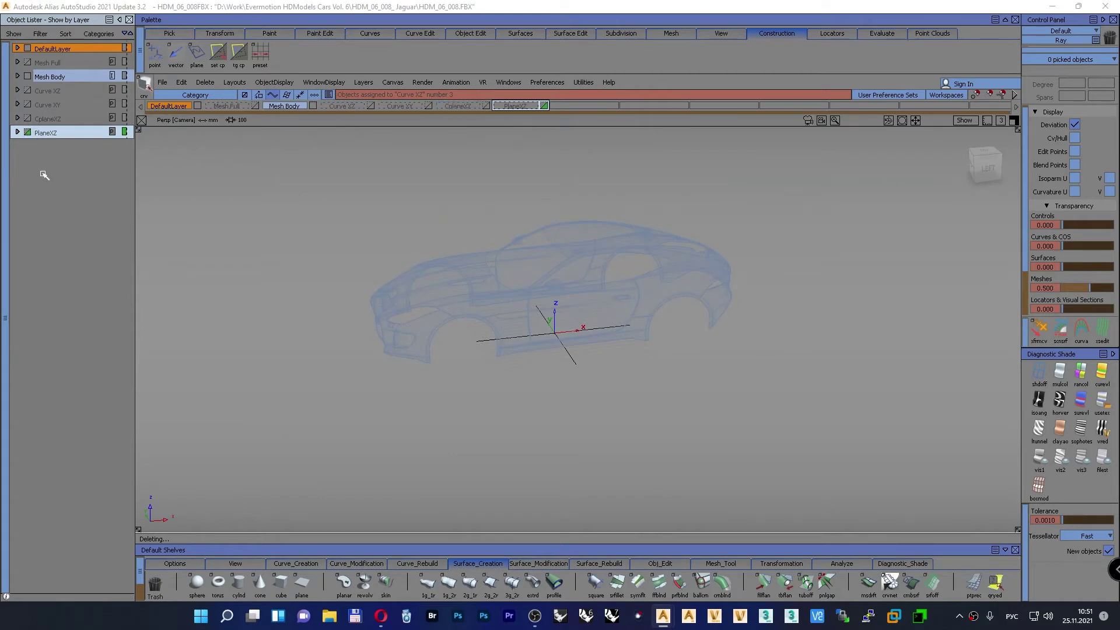
click(28, 104)
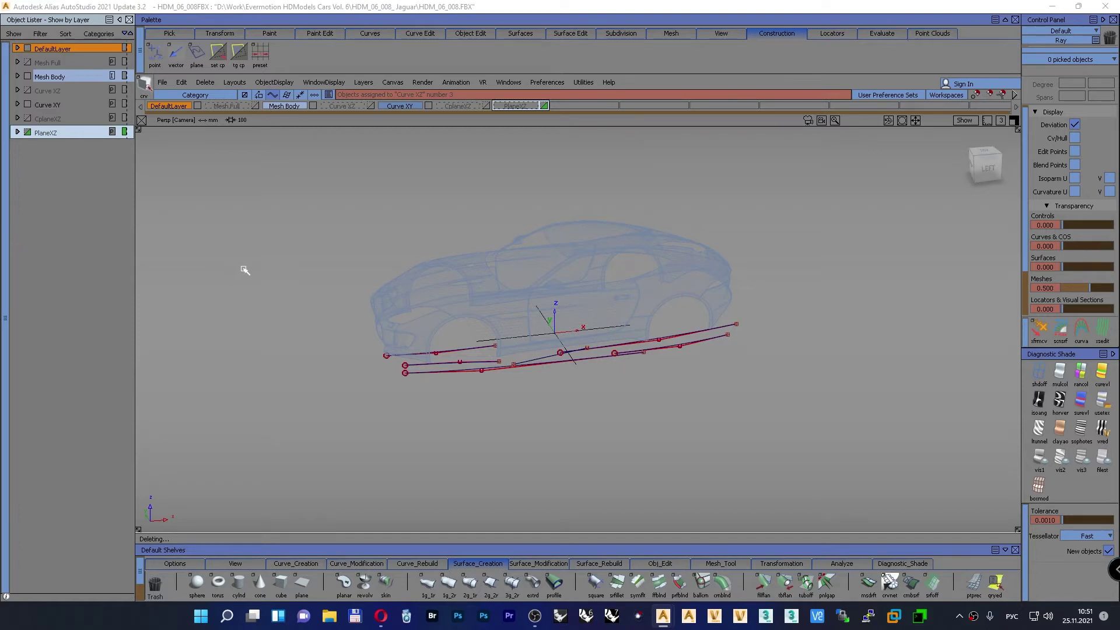
Step: Move the Curve XY layer below PlaneXZ in the layer order
double_click(53, 133)
drag(42, 105, 46, 138)
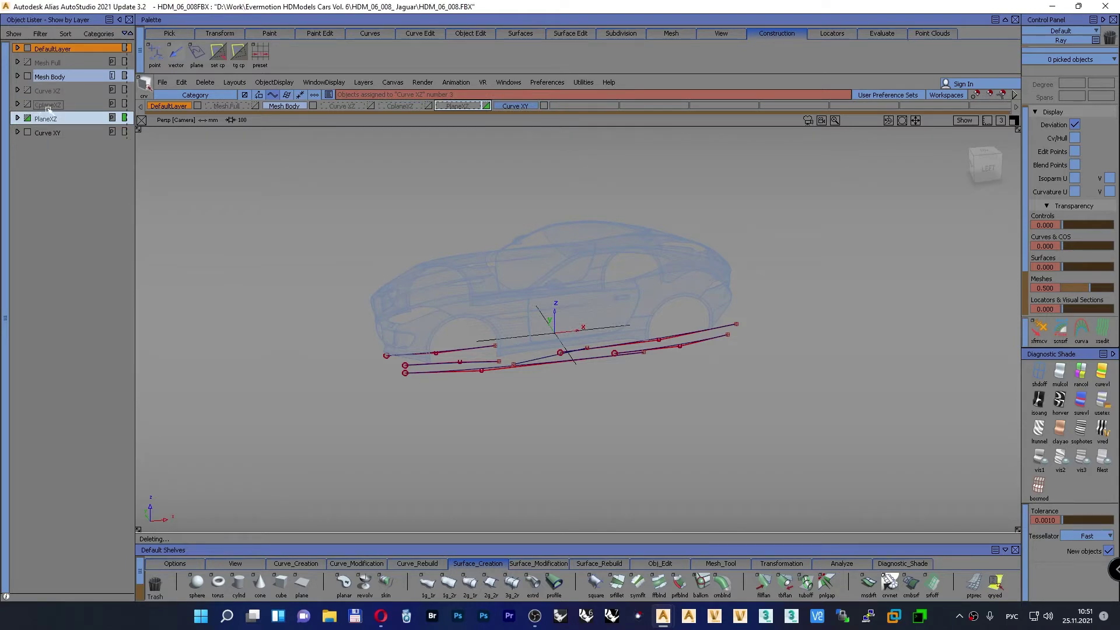
drag(37, 103, 44, 104)
ctrl+shift+drag(43, 149, 44, 151)
ctrl+shift+right_drag(45, 152, 46, 166)
Step: Insert a new layer after Curve XY and name it CPlaneXY
right_click(38, 135)
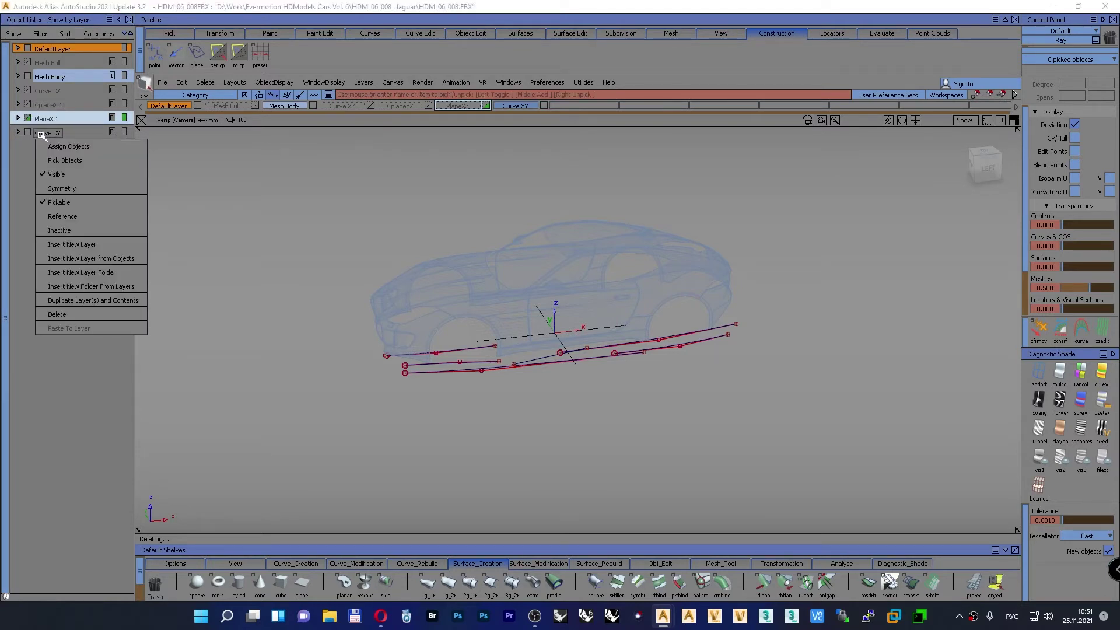
click(68, 244)
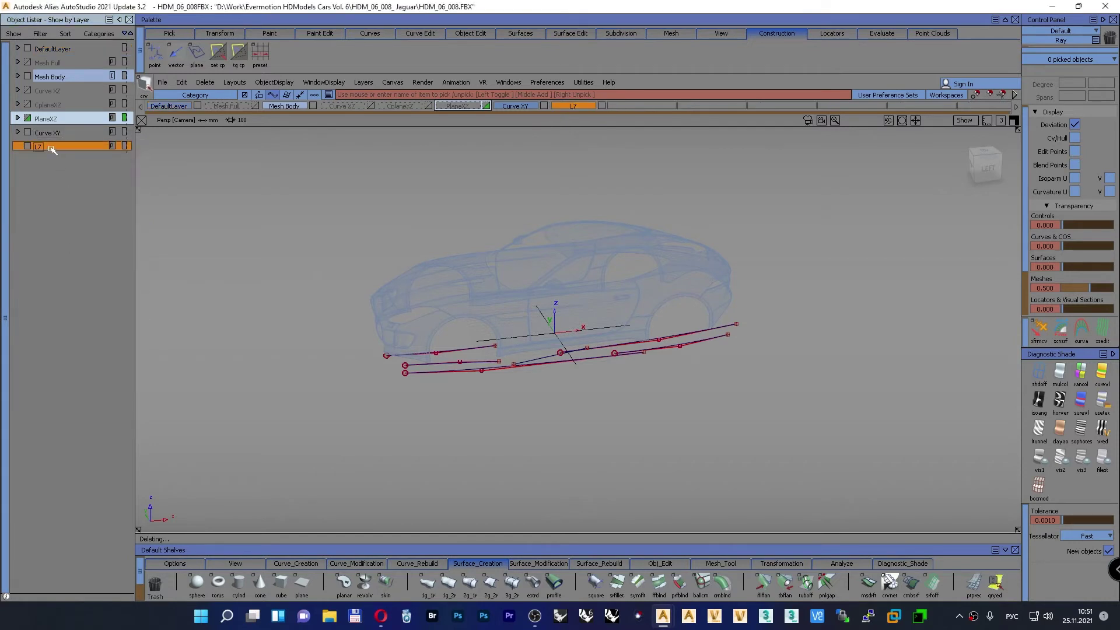
double_click(52, 147)
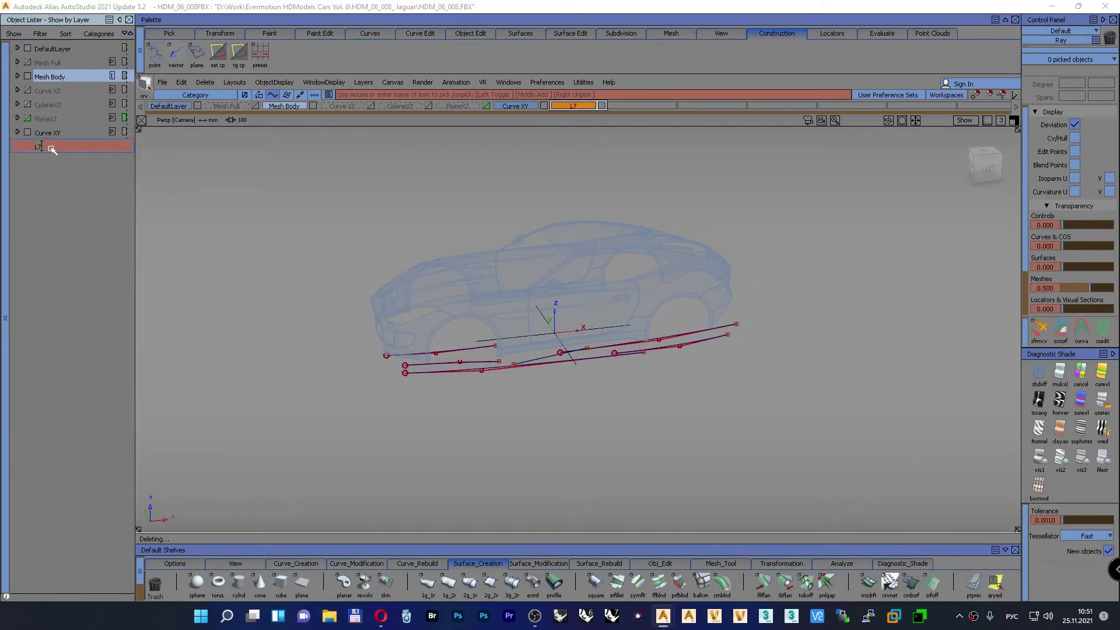
key(super+space)
text(CPlaneXY)
key(Return)
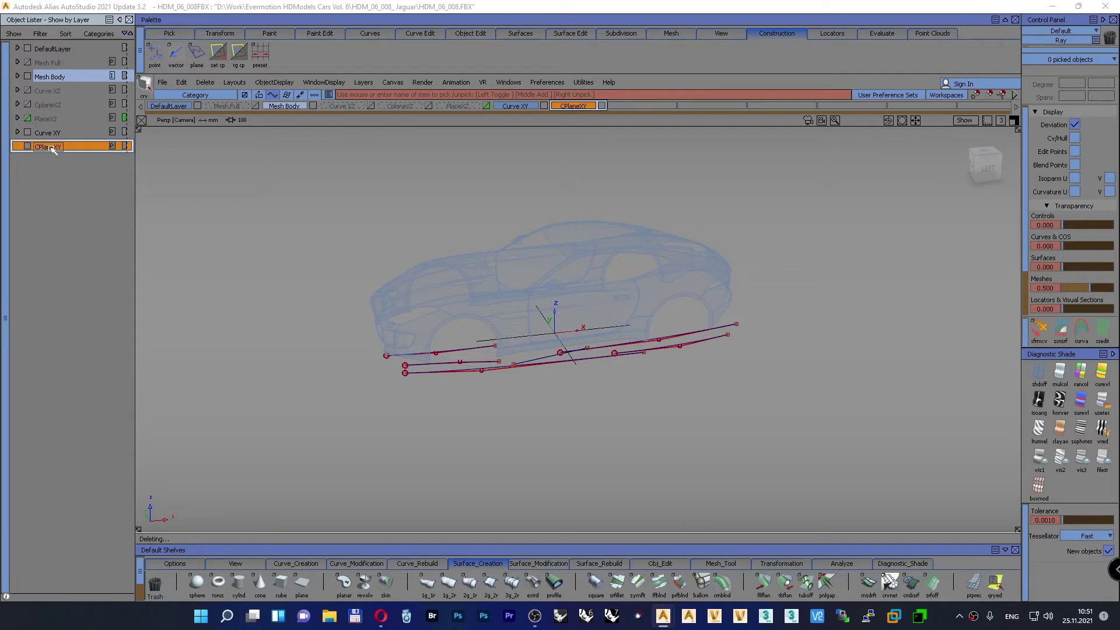
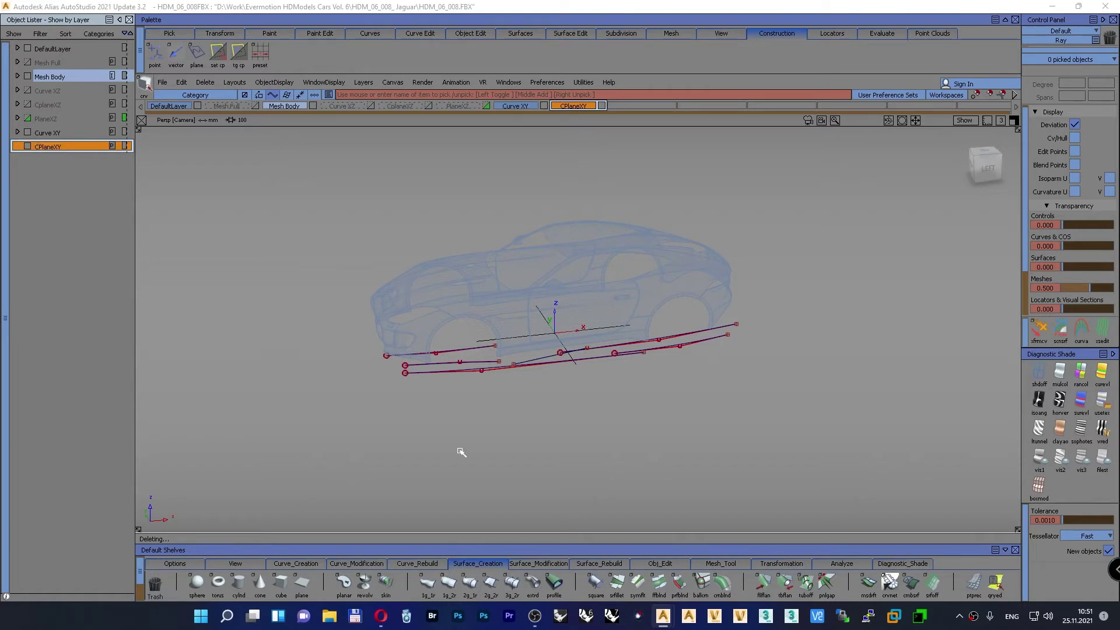
Step: Make the Mesh Body layer pickable and choose the car body mesh as the target for projecting curves onto a mesh
click(111, 76)
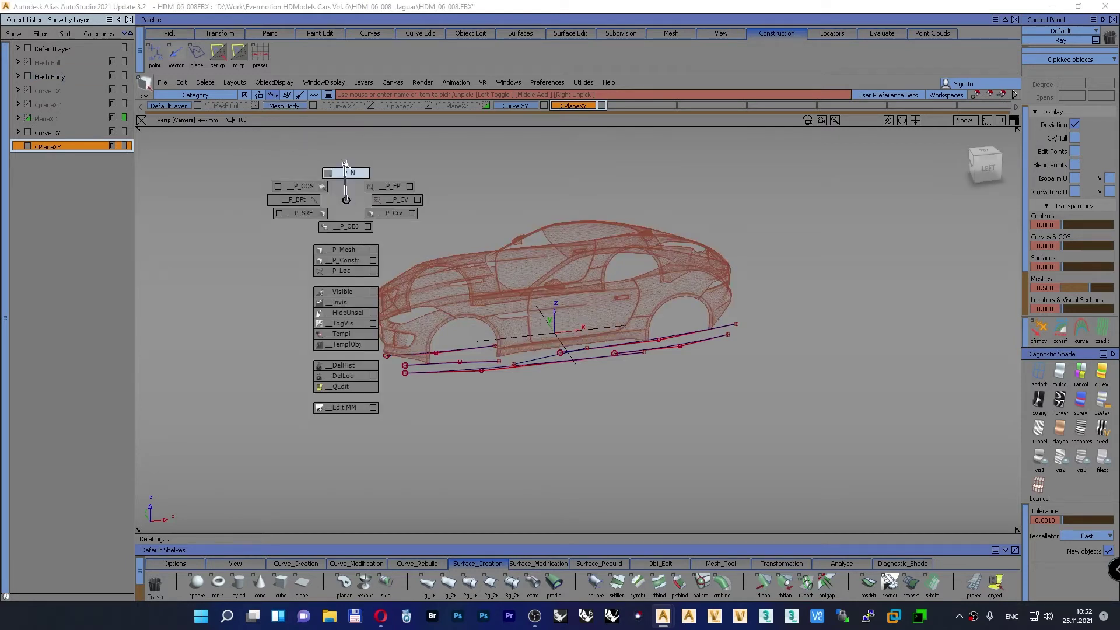
click(721, 564)
click(323, 583)
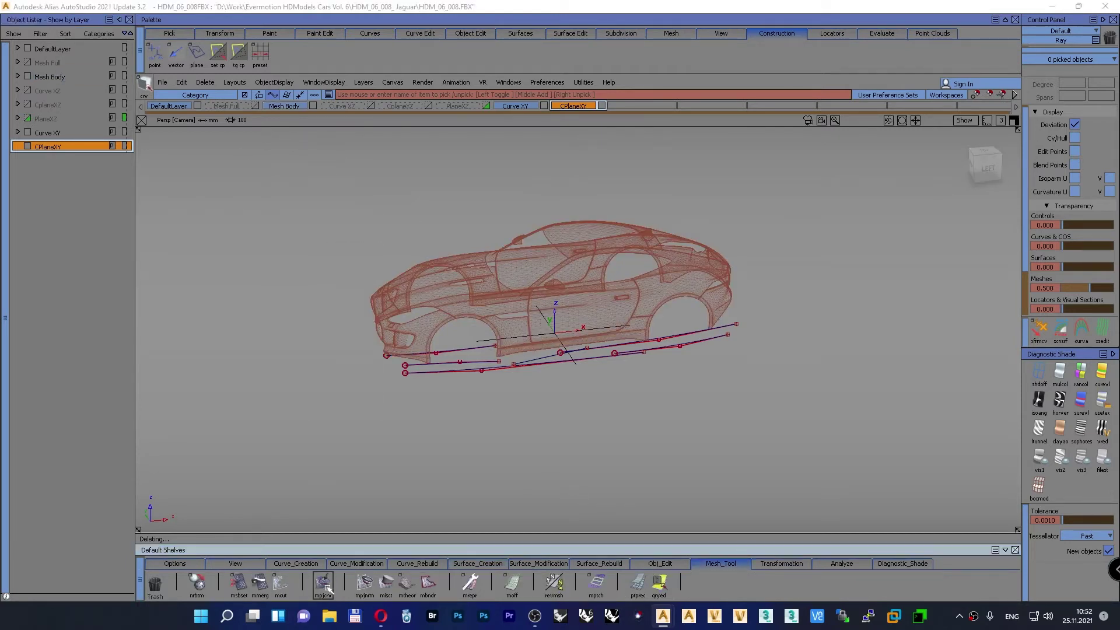
click(504, 285)
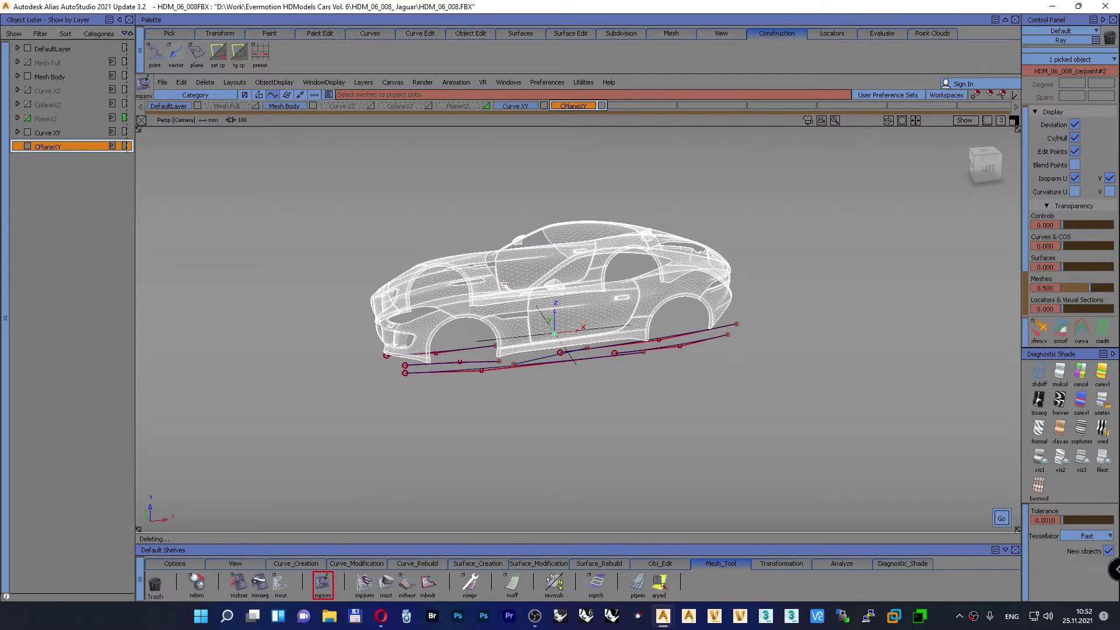
Step: Project all the Curve XY curves onto the body mesh along the top view and return to the perspective view
key(F5)
alt+shift+right_drag(519, 320, 339, 383)
ctrl+shift+drag(308, 286, 307, 285)
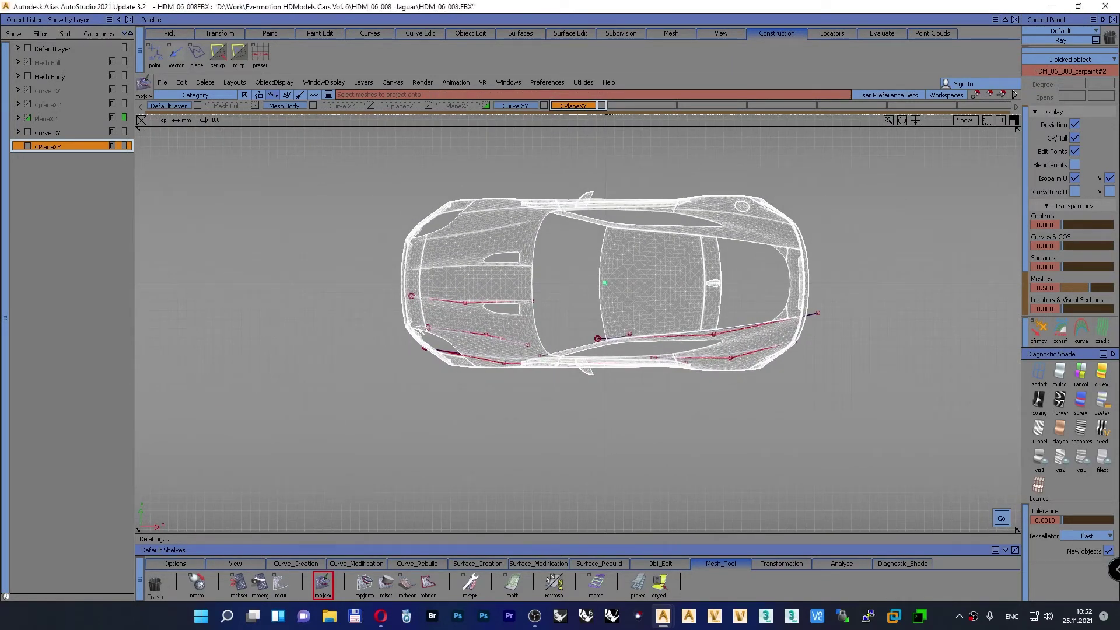
key(space)
drag(330, 232, 892, 468)
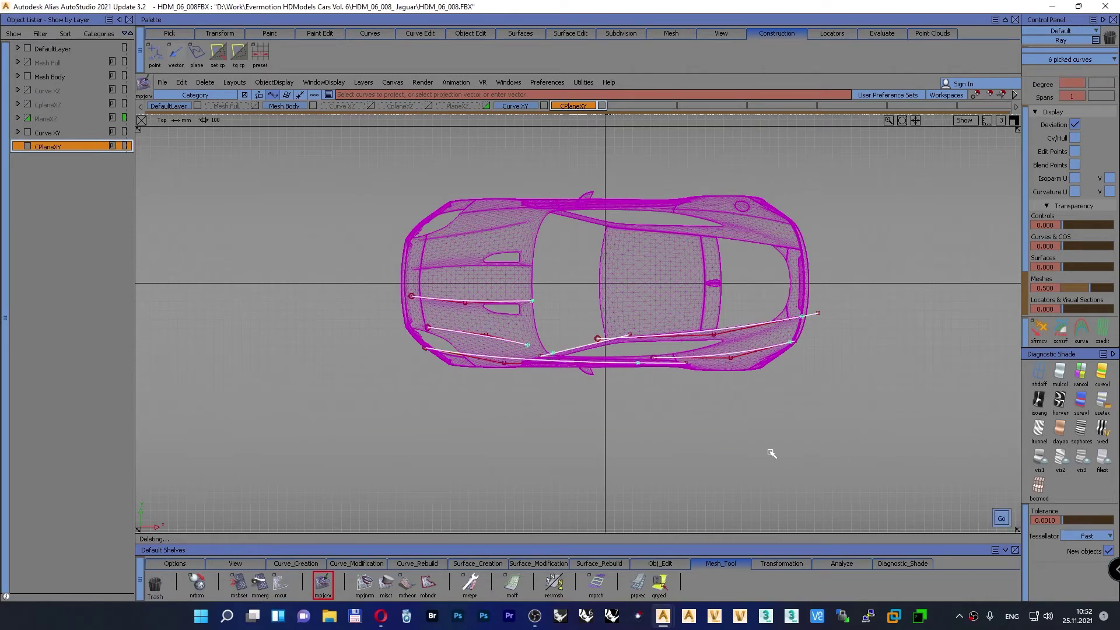
key(space)
key(F8)
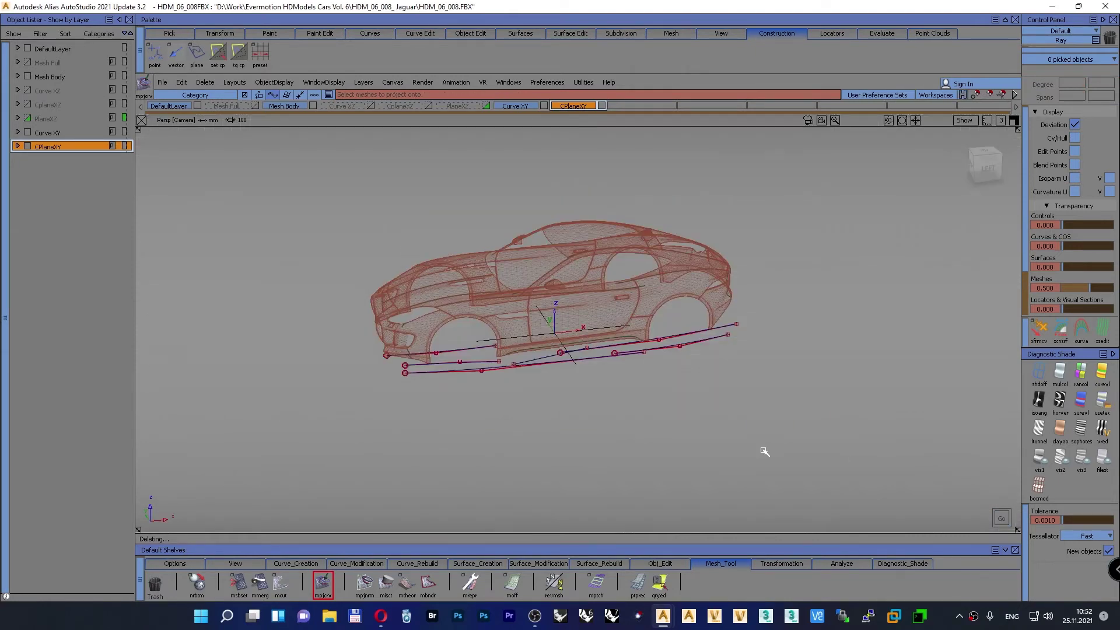
alt+shift+drag(602, 422, 596, 445)
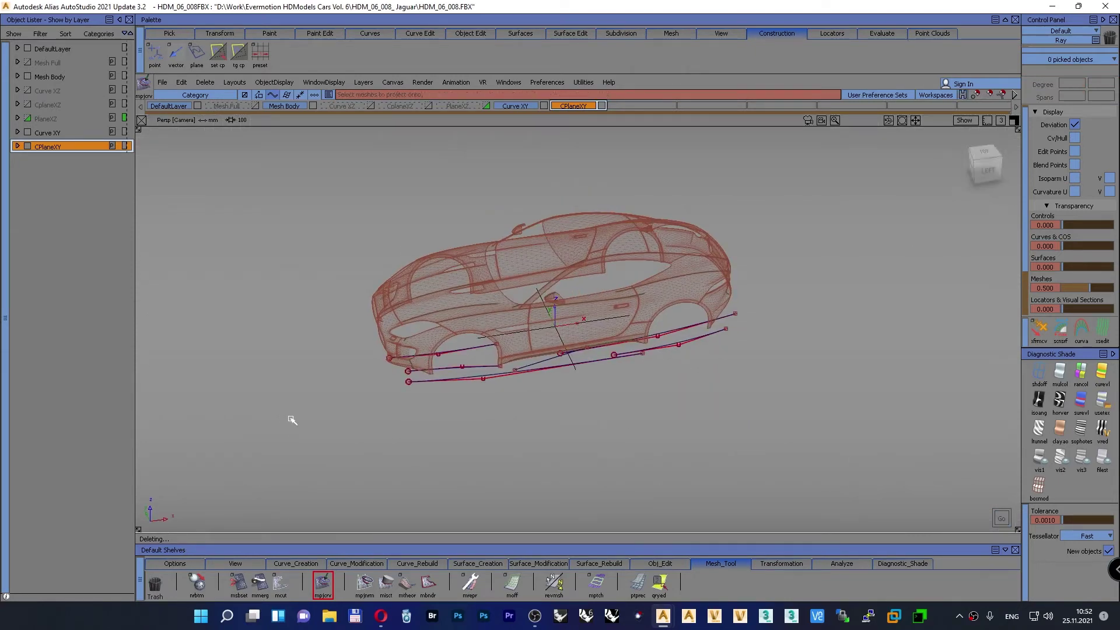
Step: Apply the texture-based diagnostic shading with the Shade-Sky map to the body mesh and set the Meshes transparency to 1.000
click(1103, 401)
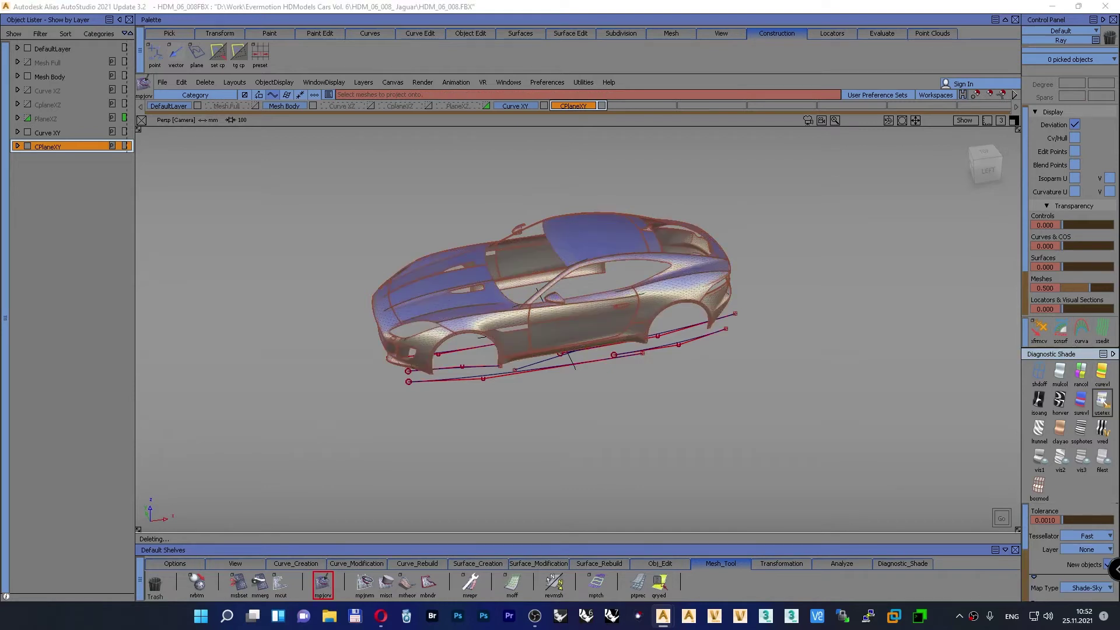
mouse_move(1089, 288)
mouse_down()
mouse_move(1112, 290)
mouse_move(1009, 292)
mouse_up()
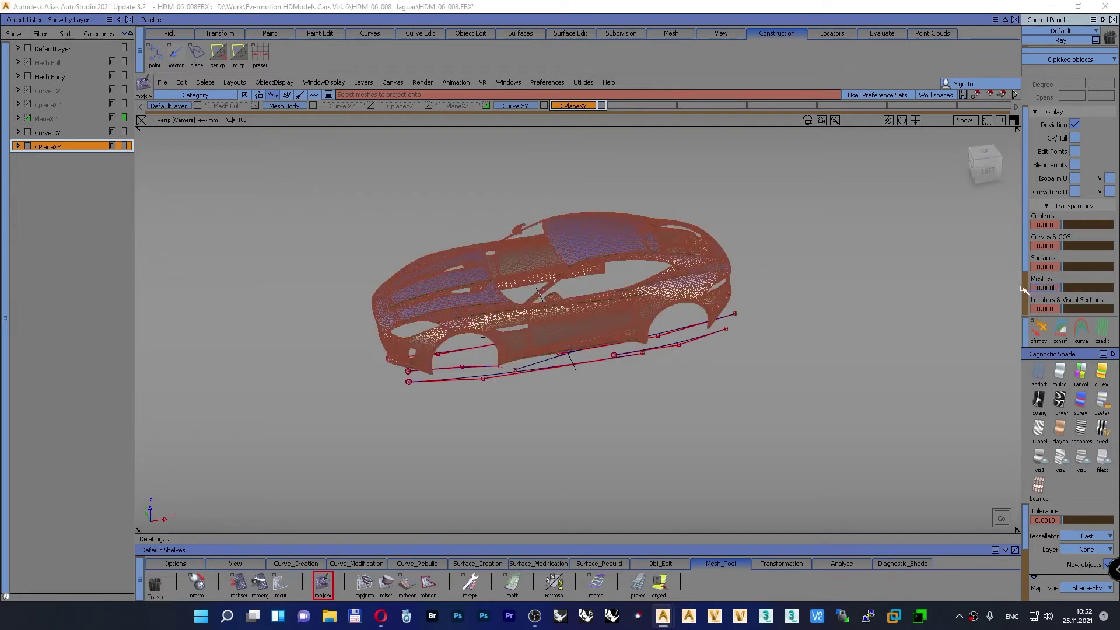
key(Return)
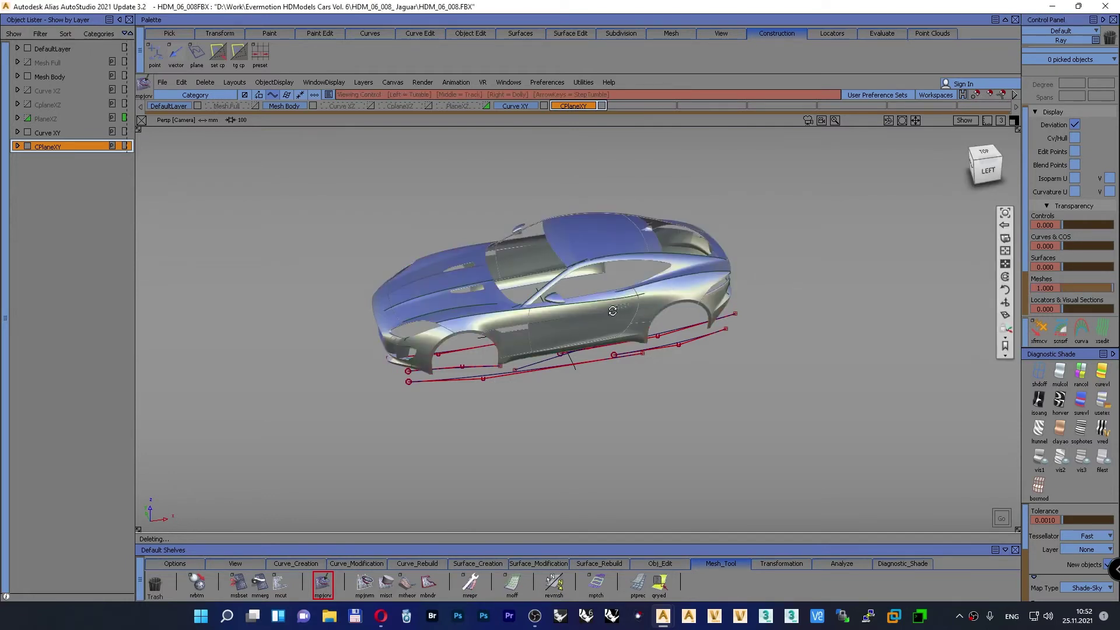
Step: Examine how the projected curves lie on the shaded body in perspective and top views, especially along the roof edge and side window
scroll(606, 305, up, 5)
alt+shift+drag(606, 306, 590, 366)
alt+shift+right_drag(591, 365, 577, 372)
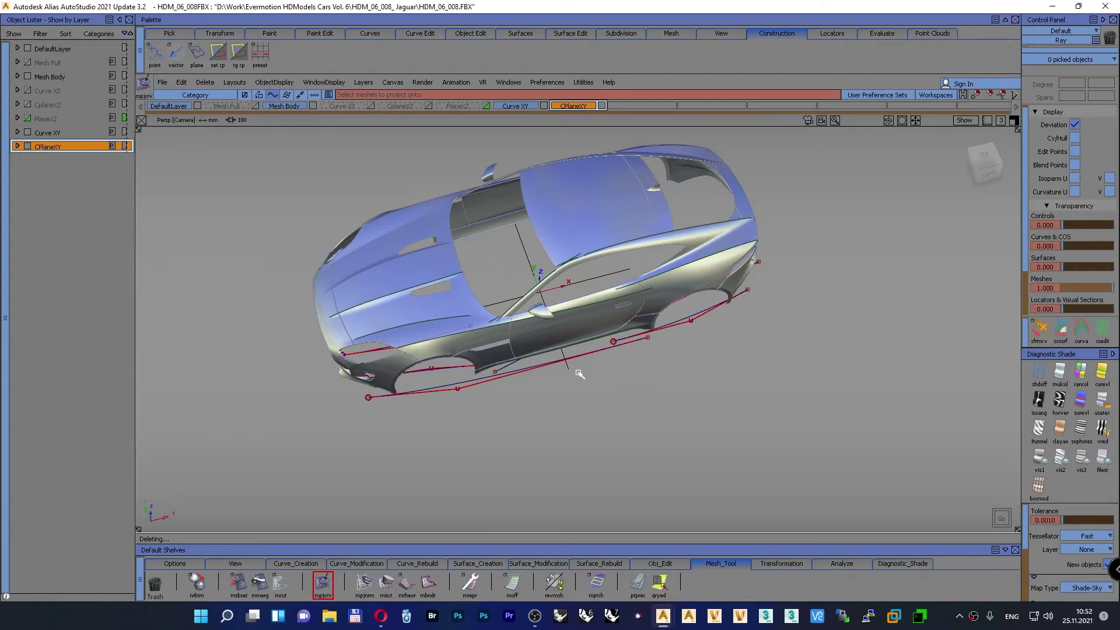
key(F5)
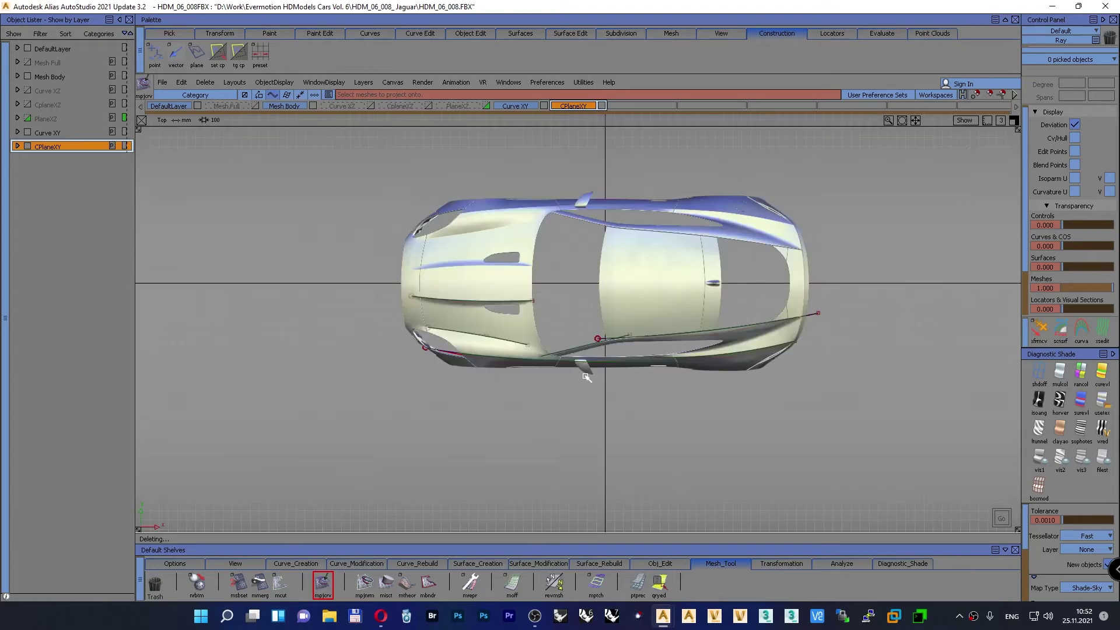
alt+shift+right_drag(631, 385, 630, 221)
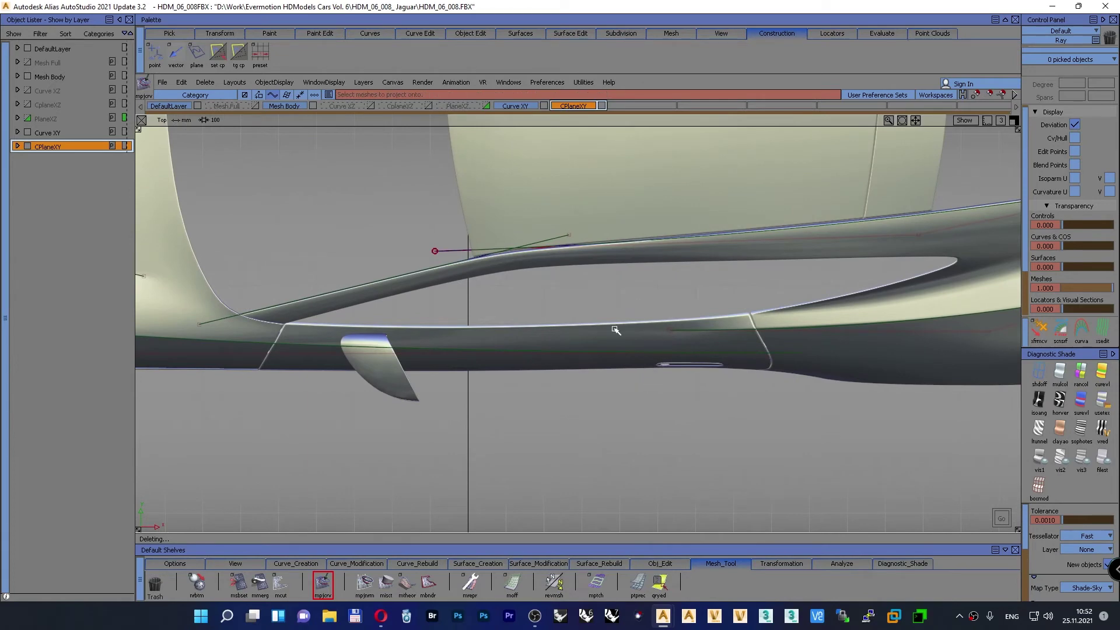
key(F8)
mouse_move(578, 257)
alt+shift+right_down()
mouse_move(585, 271)
mouse_move(590, 257)
alt+shift+right_up()
alt+shift+drag(589, 258, 871, 209)
alt+shift+drag(715, 245, 682, 242)
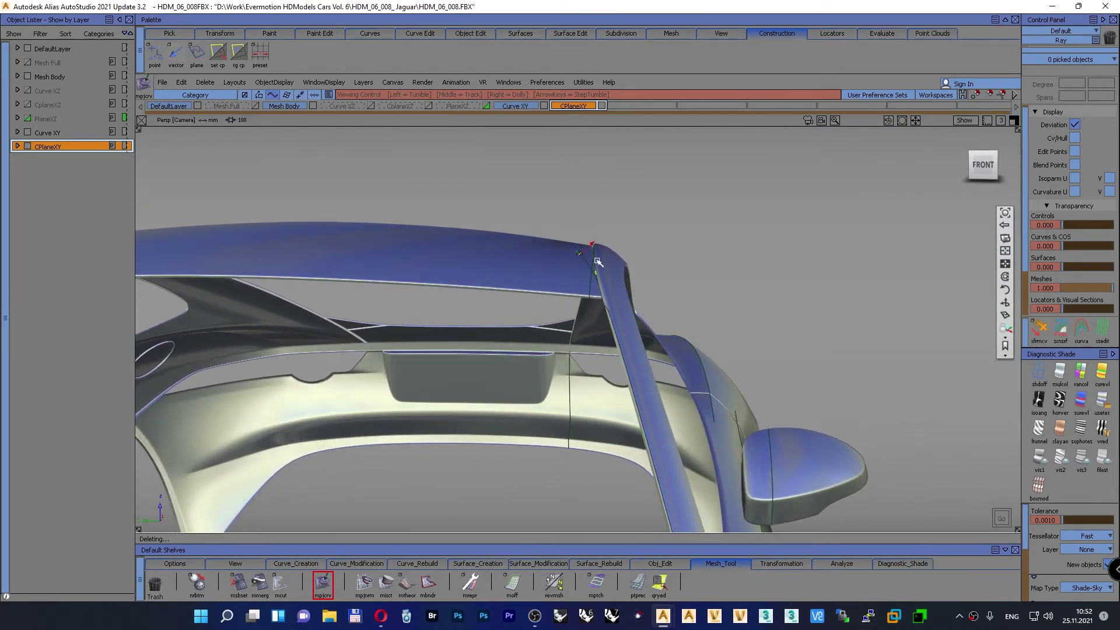
alt+shift+drag(614, 284, 517, 344)
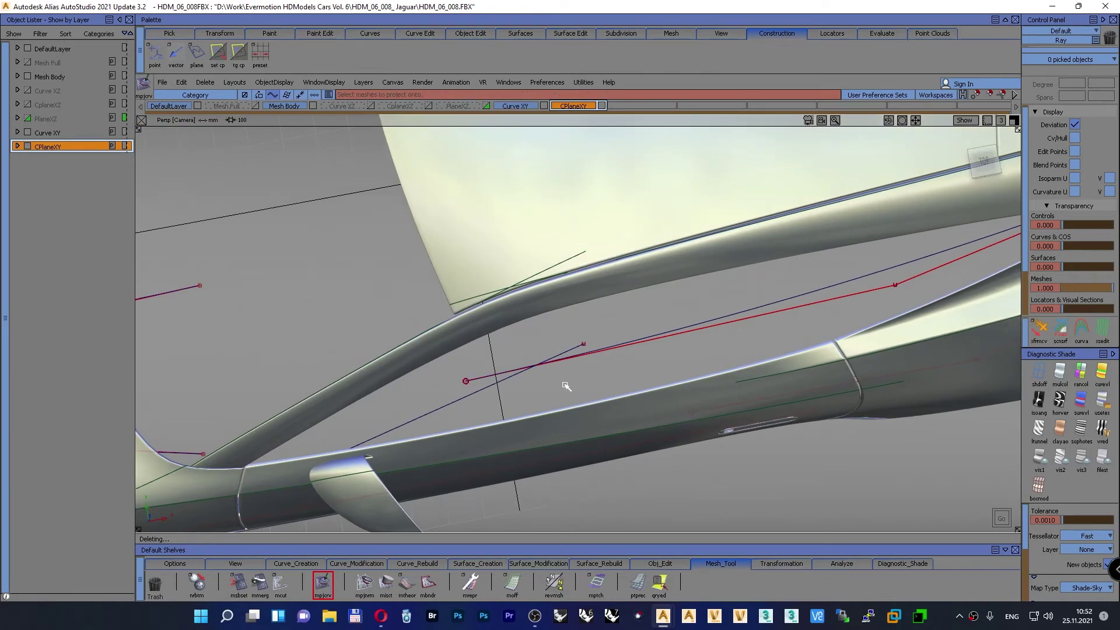
Step: In the unshaded top view, pick the roof-edge curve and shift it slightly outward, away from the car's centreline
key(F6)
key(F9)
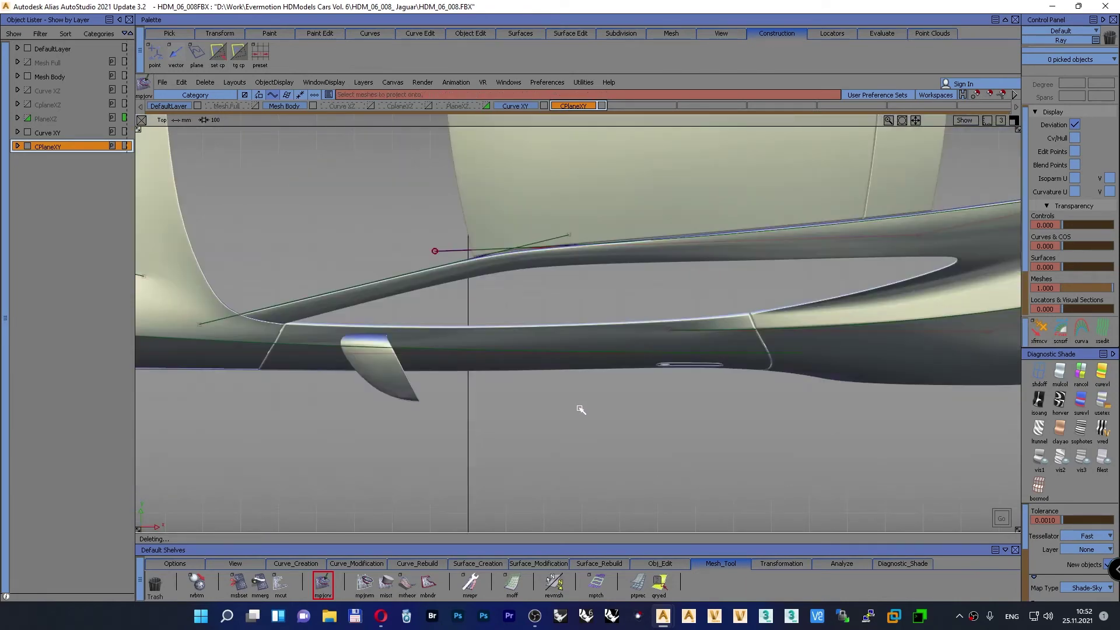
click(1038, 378)
ctrl+shift+drag(562, 423, 559, 447)
click(606, 244)
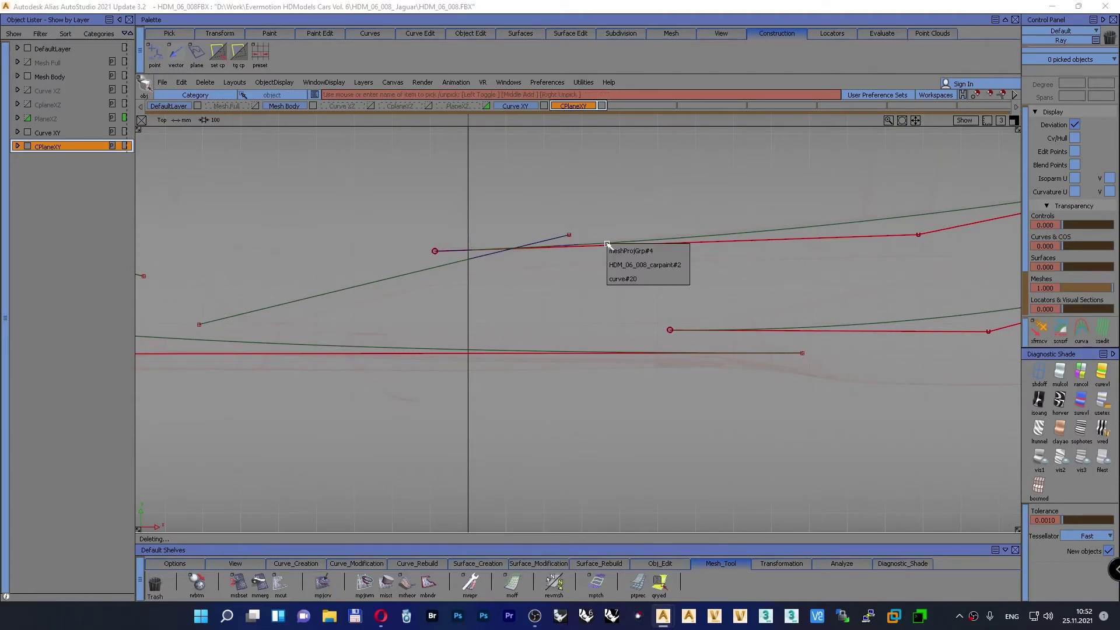
click(620, 279)
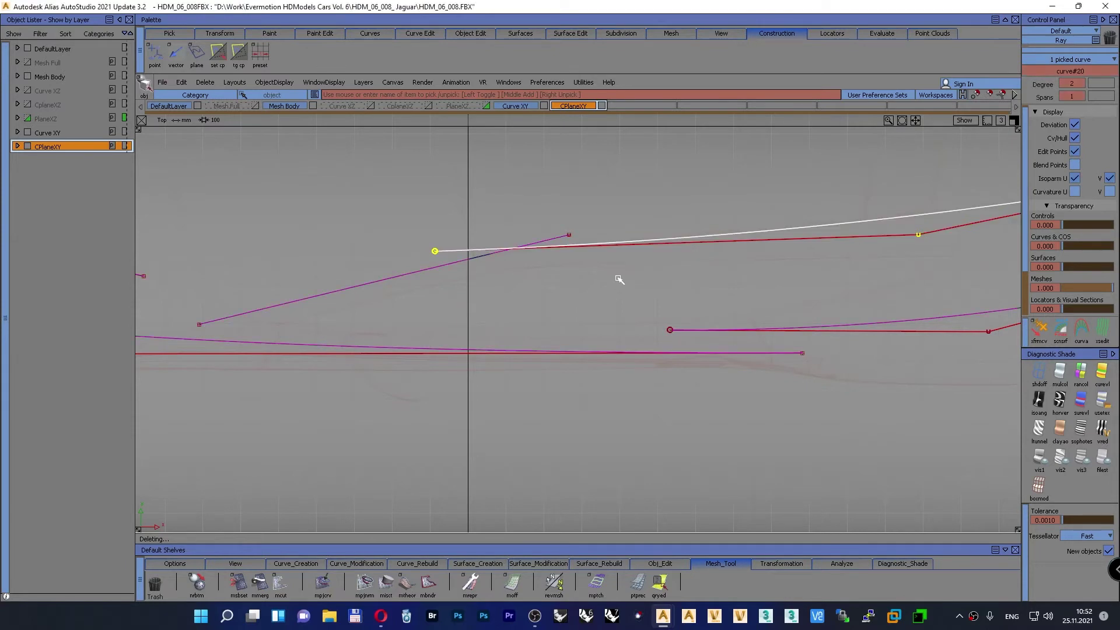
ctrl+shift+drag(620, 279, 621, 254)
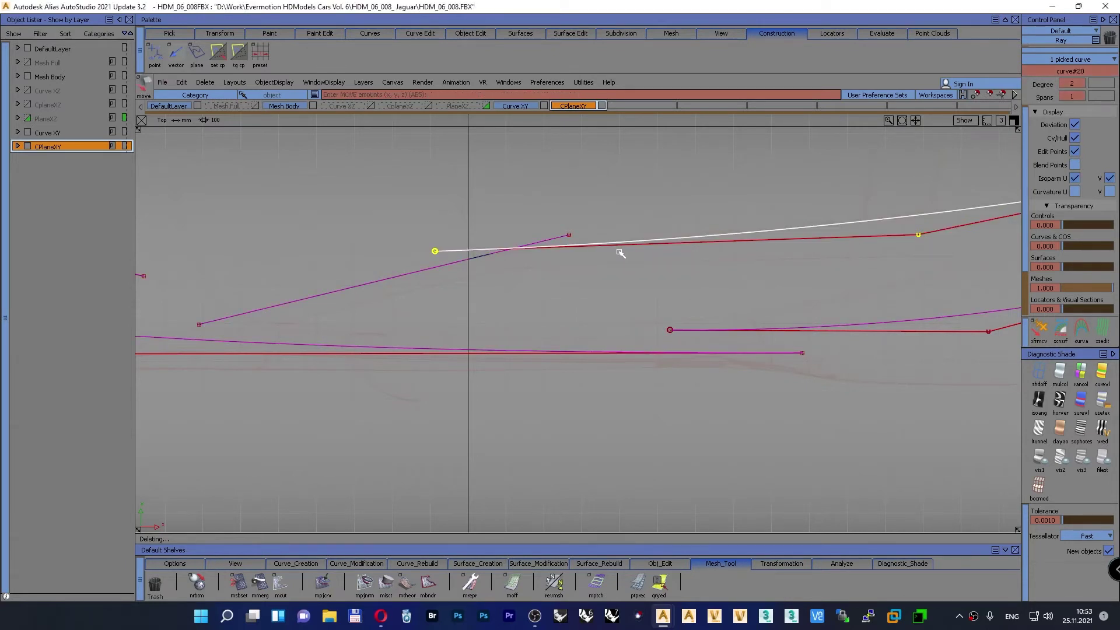
key(ctrl+z)
key(ctrl+z)
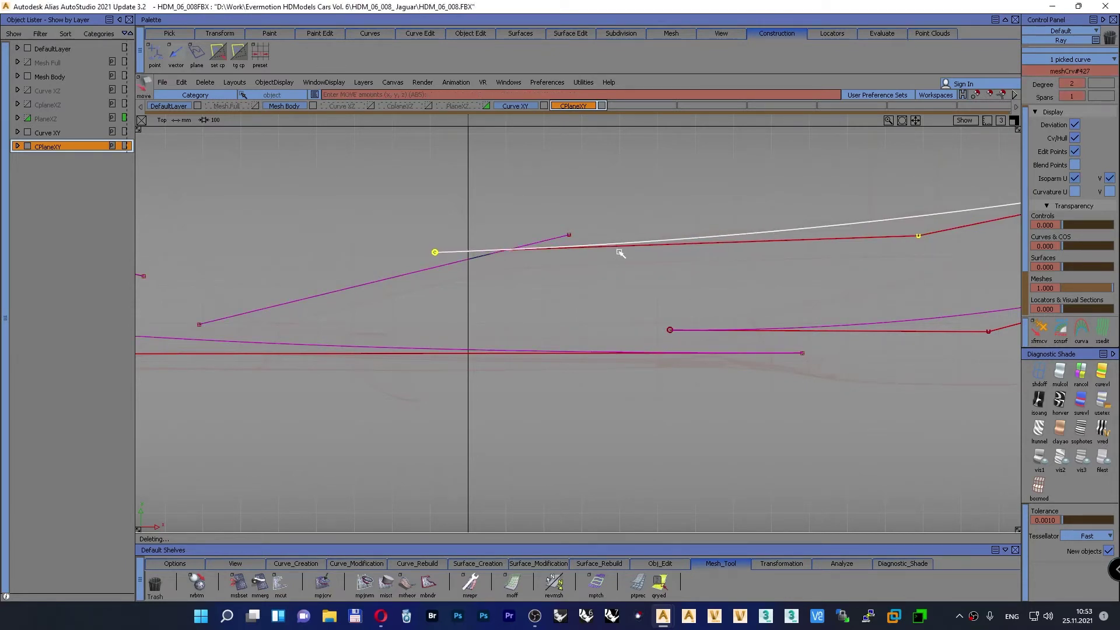
Step: Shade the mesh again and examine the projected roof-edge curve against the roof gap from the front in perspective
key(F8)
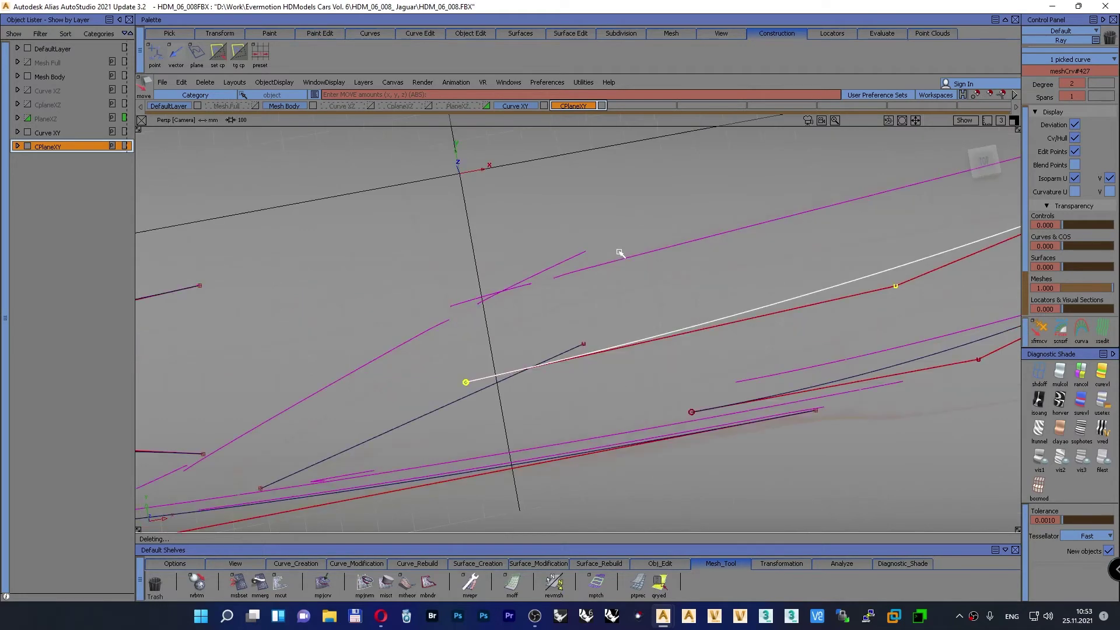
click(1101, 403)
ctrl+shift+drag(639, 325, 915, 179)
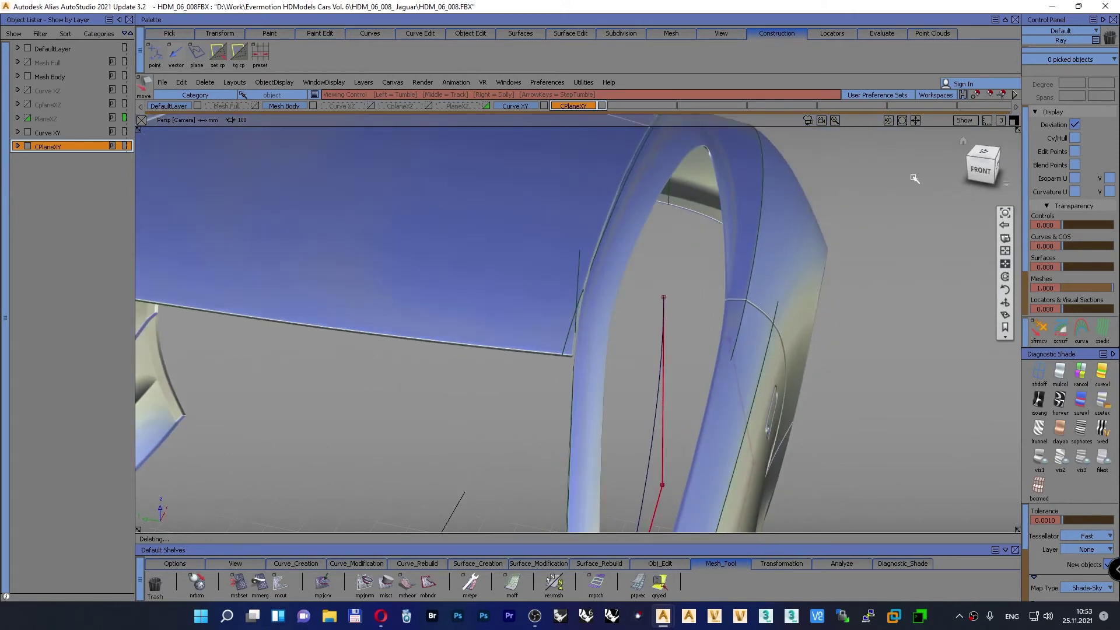
alt+shift+drag(596, 181, 675, 197)
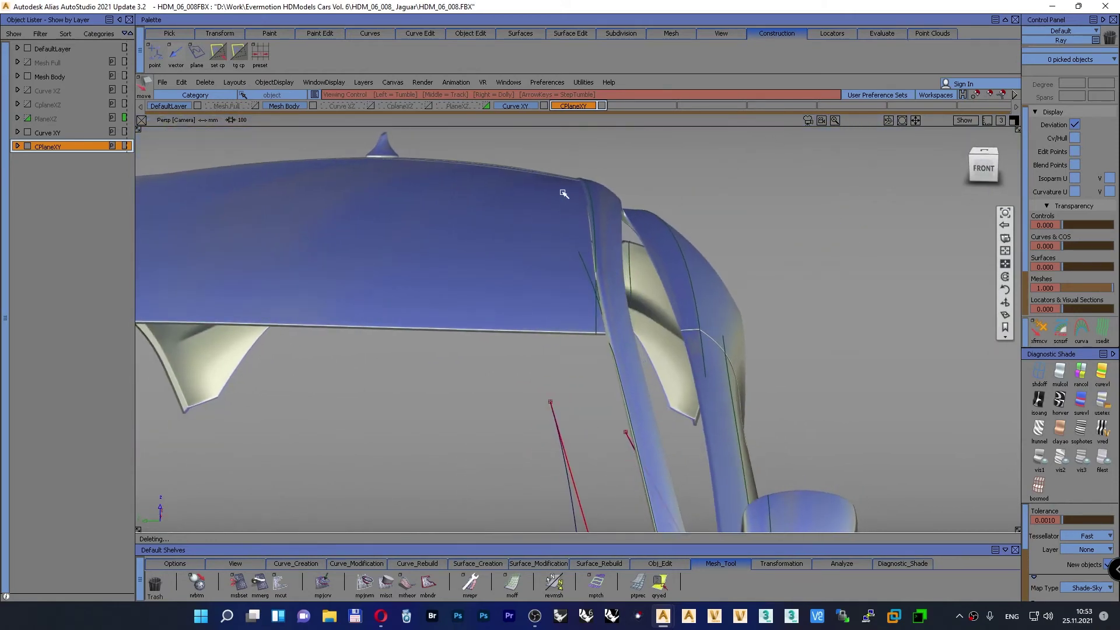
alt+shift+drag(582, 188, 584, 187)
alt+shift+right_drag(603, 210, 615, 233)
alt+shift+drag(614, 233, 600, 220)
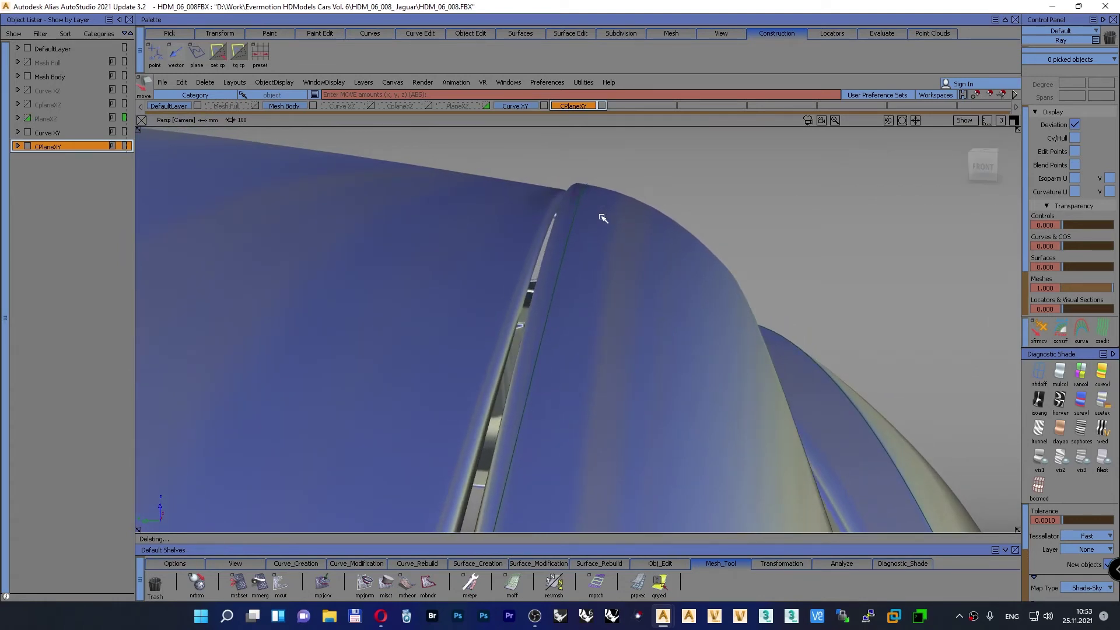
Step: Turn off the shading in the top view and pick the middle CV of the roof-edge curve
key(F6)
key(F5)
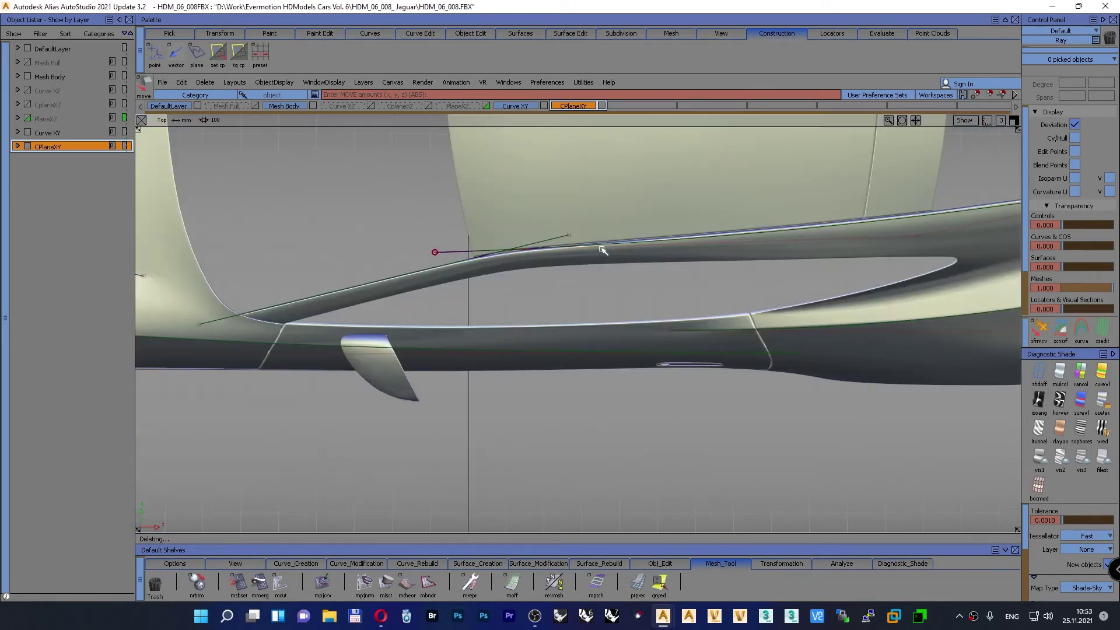
click(1039, 373)
ctrl+shift+drag(570, 404, 624, 403)
alt+shift+middle_drag(683, 370, 525, 398)
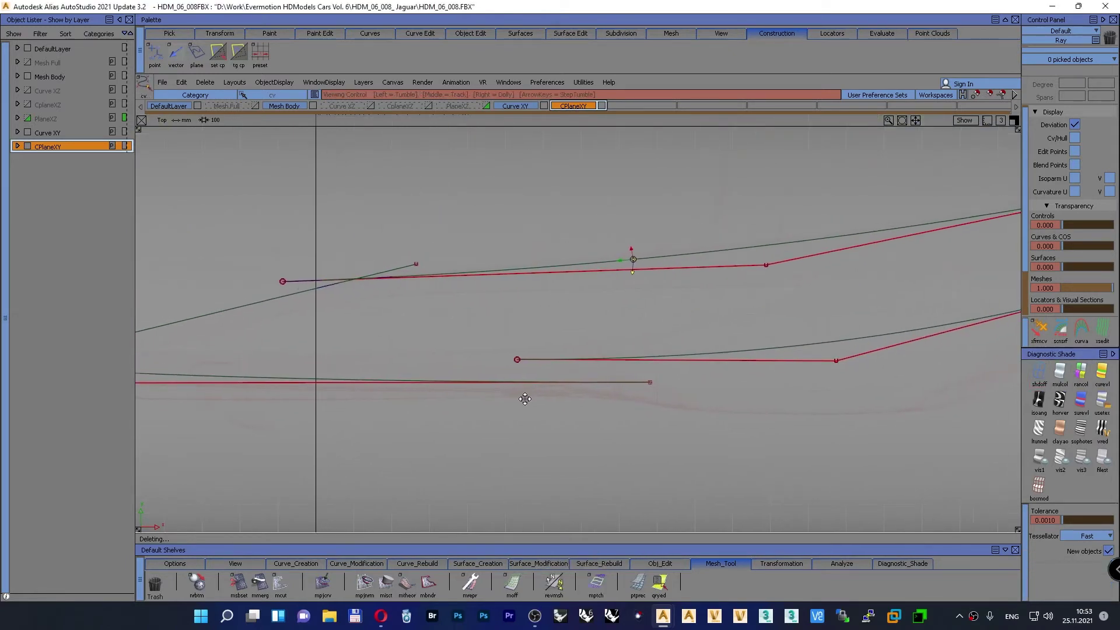
click(766, 266)
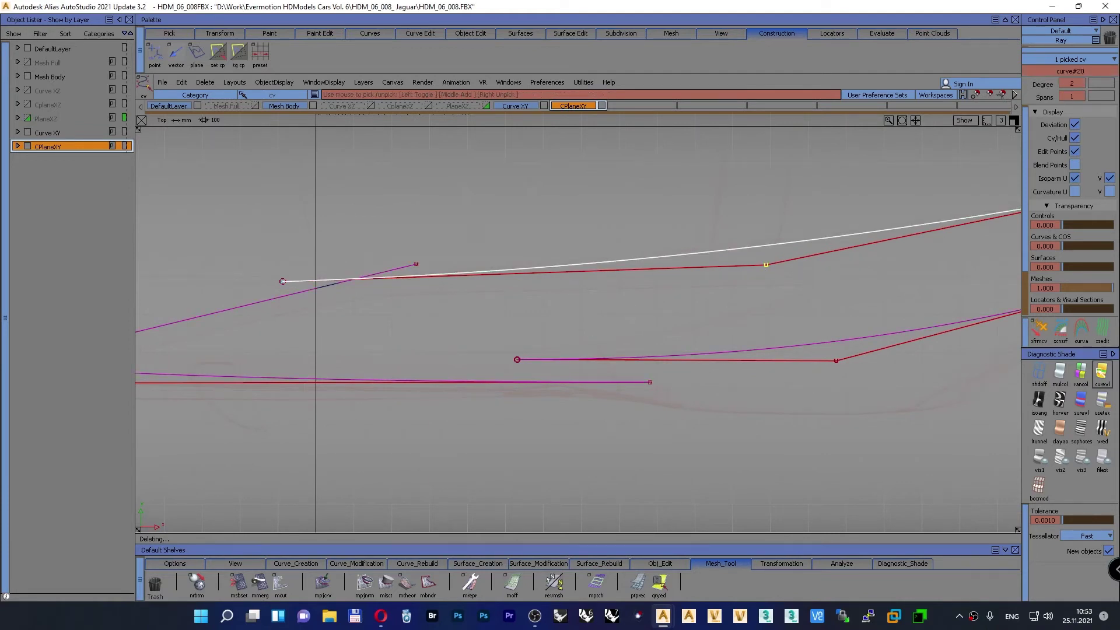
Step: Apply curvature evaluation shading of type Princ. Max to the mesh and set its transparency to 0.500
click(1102, 374)
scroll(1041, 533, down, 2)
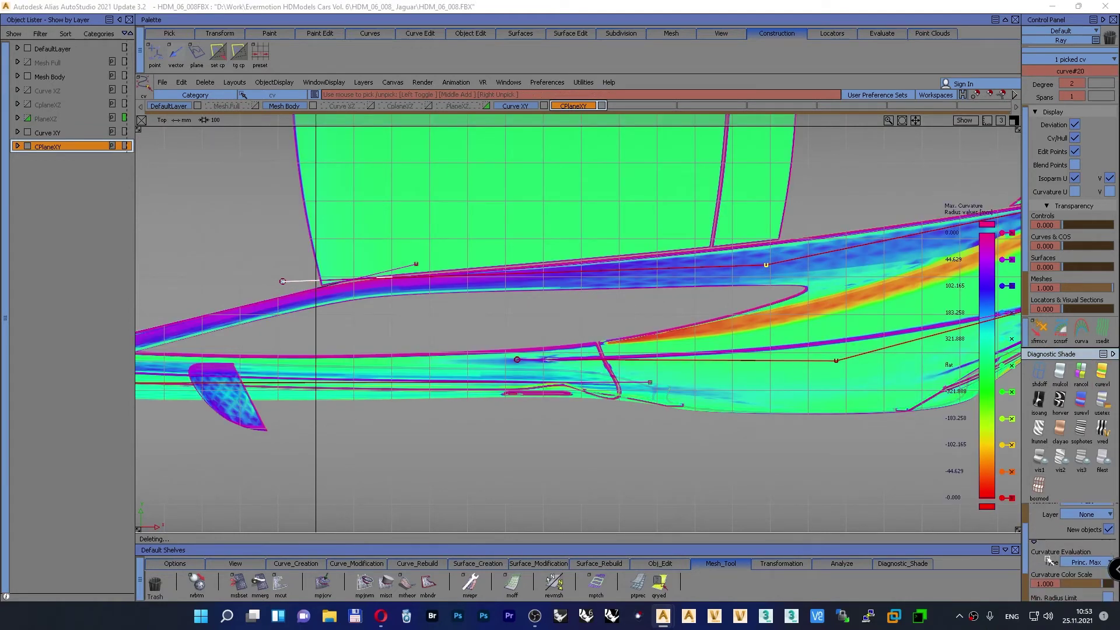
scroll(1044, 554, down, 2)
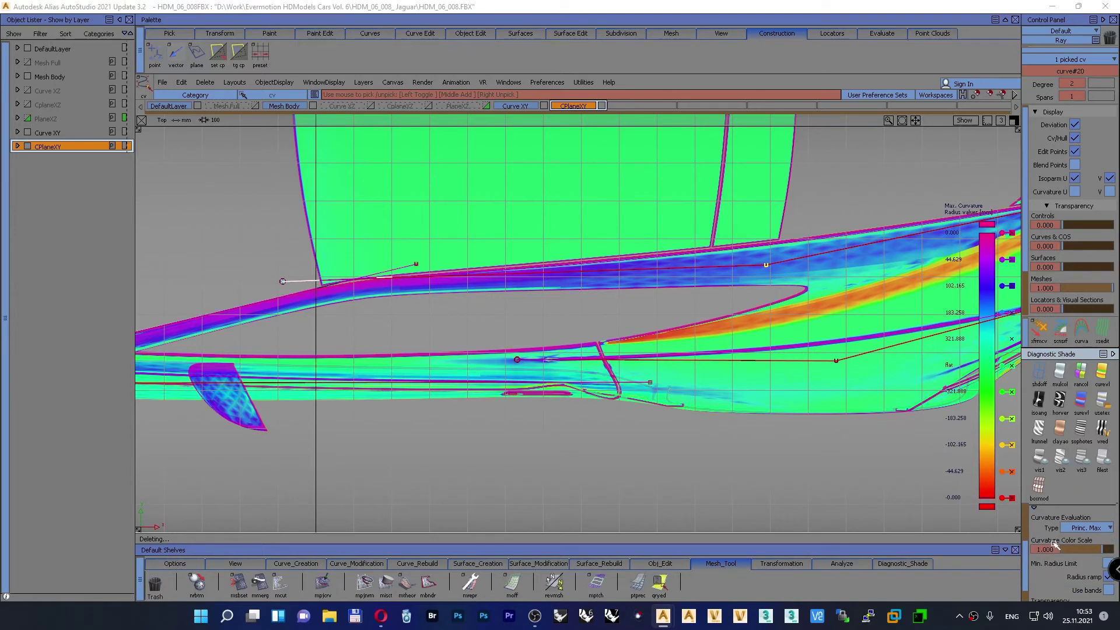
scroll(1055, 546, down, 1)
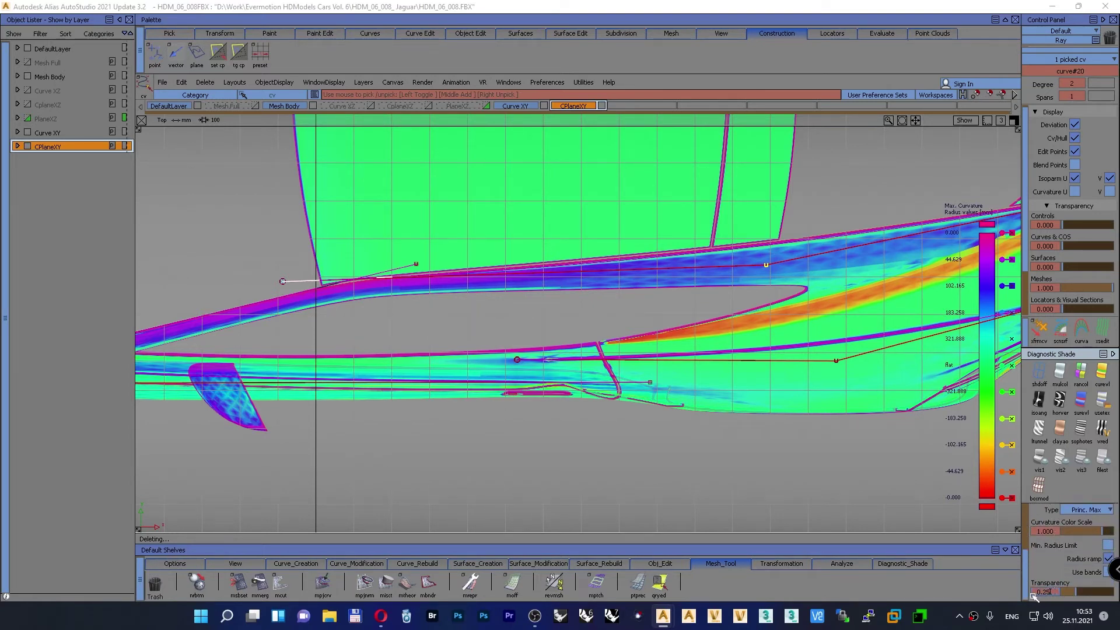
key(Return)
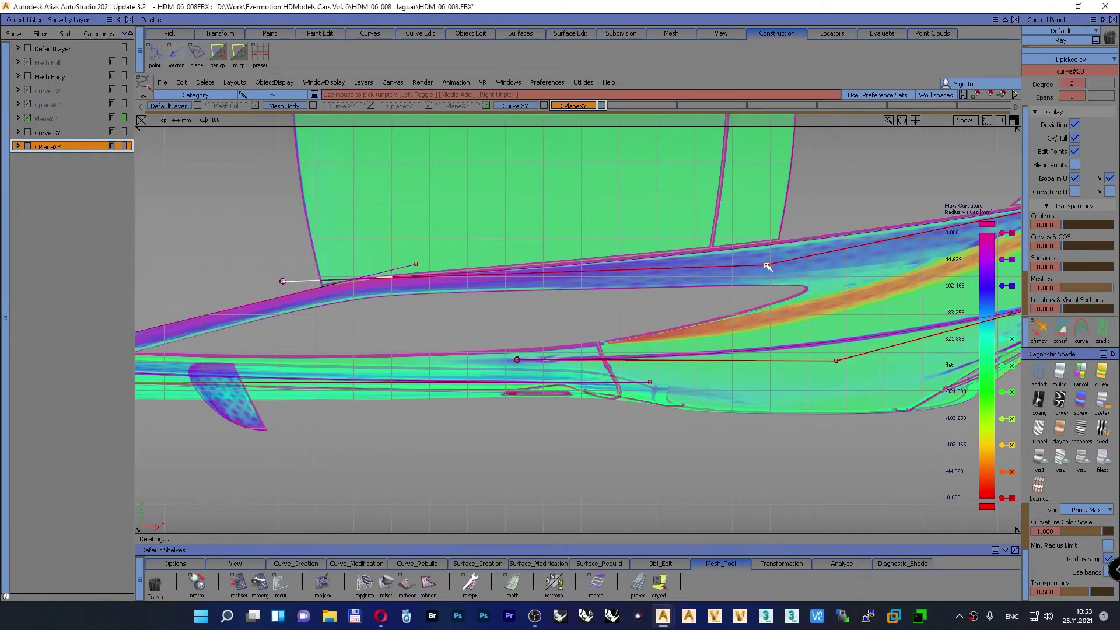
Step: Nudge the roof-edge curve's middle CV slightly toward the car's centreline and bring up the perspective view
ctrl+shift+drag(795, 231, 795, 205)
key(Up)
key(Up)
key(Up)
key(Up)
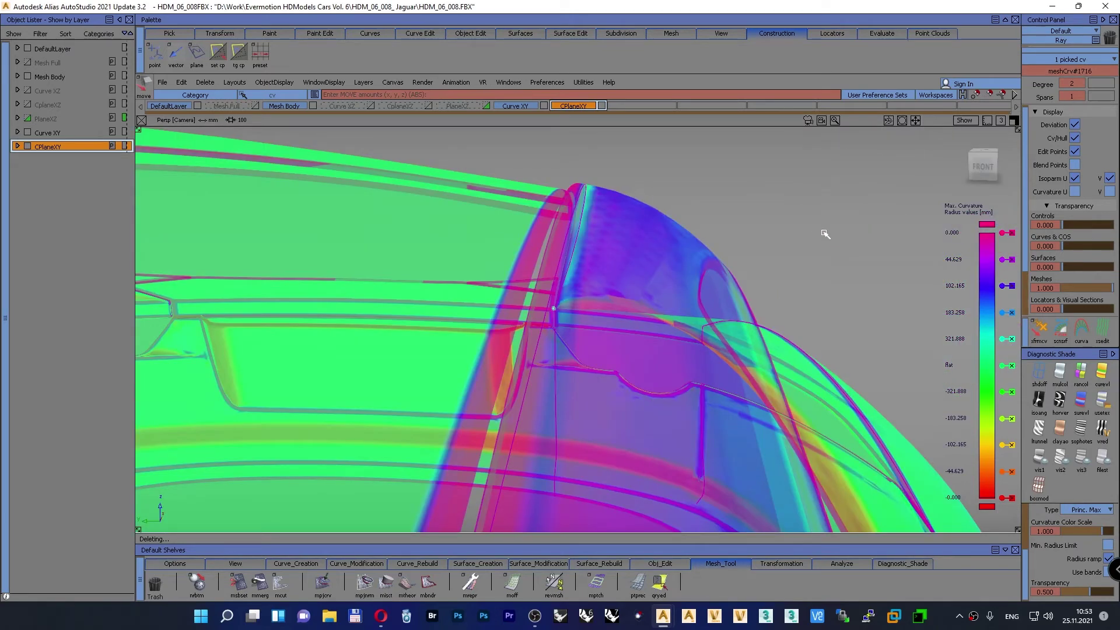
Step: Switch the mesh back to the texture-based shading and examine the adjusted projected curve along the roof gap
click(1100, 395)
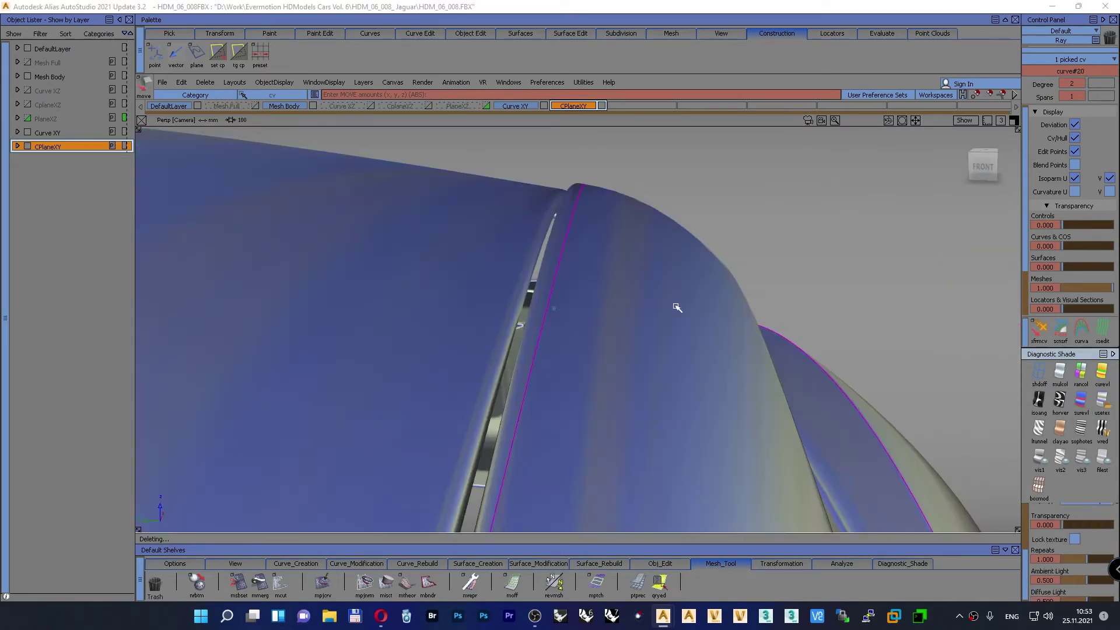
alt+shift+drag(675, 307, 560, 237)
alt+shift+right_drag(560, 237, 550, 244)
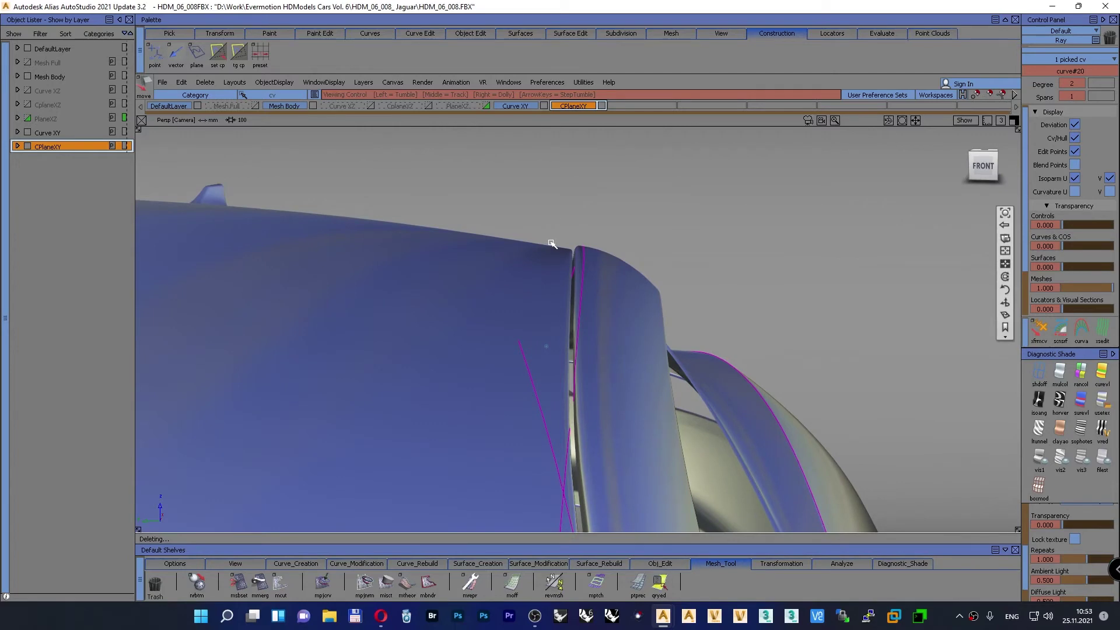
alt+shift+drag(668, 220, 309, 396)
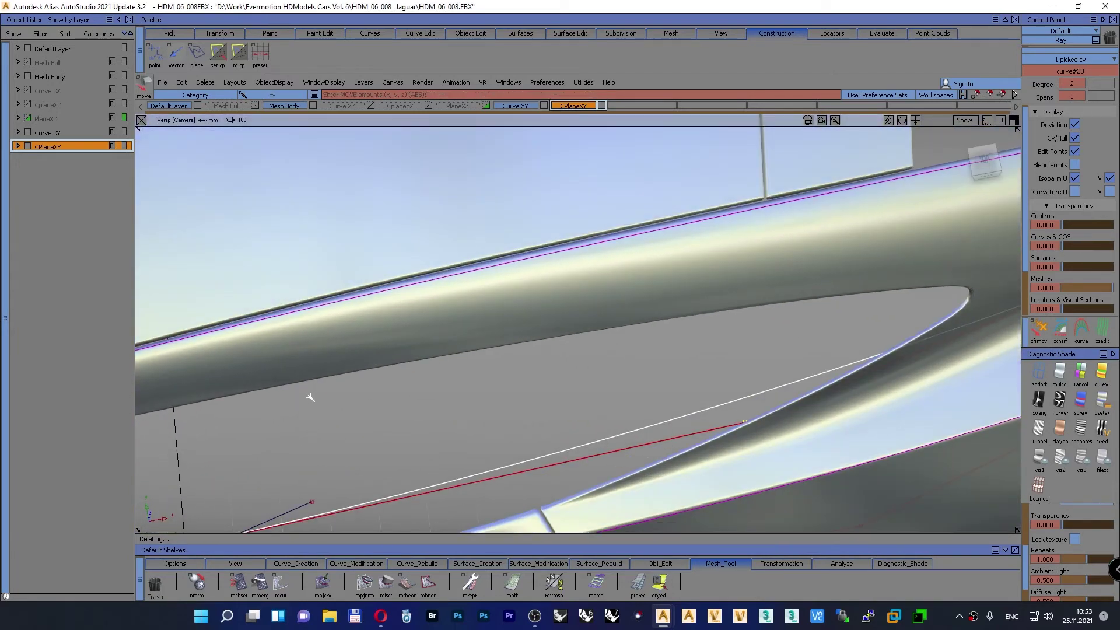
Step: In the top view, nudge the roof-edge curve's middle CV further inward, bringing the projected curve closer to the roof gap
key(F6)
key(F9)
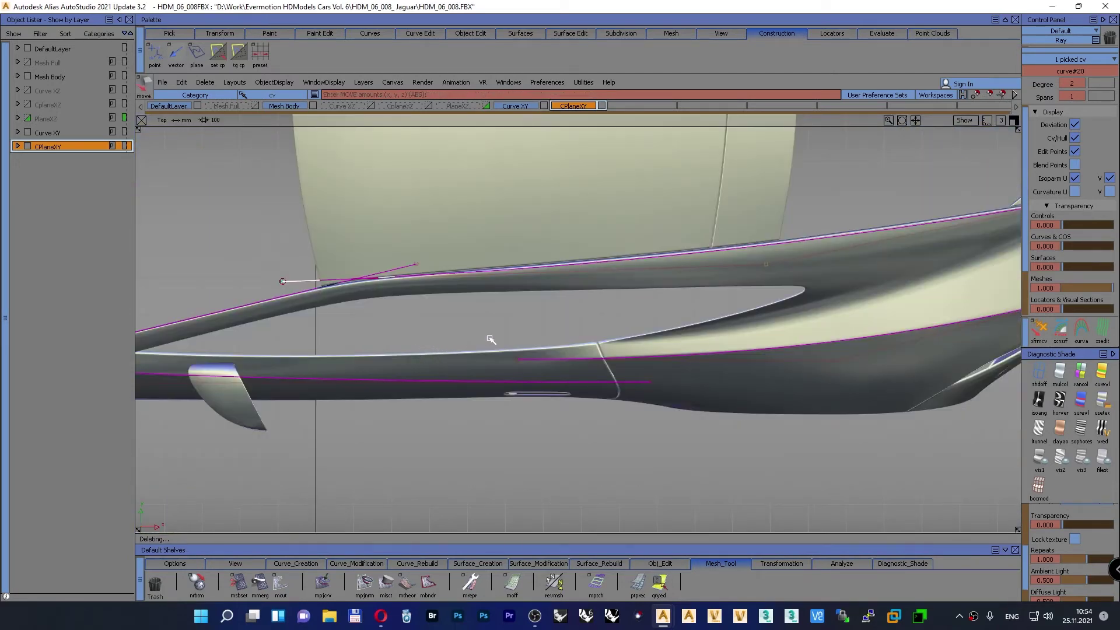
alt+shift+right_drag(552, 325, 480, 303)
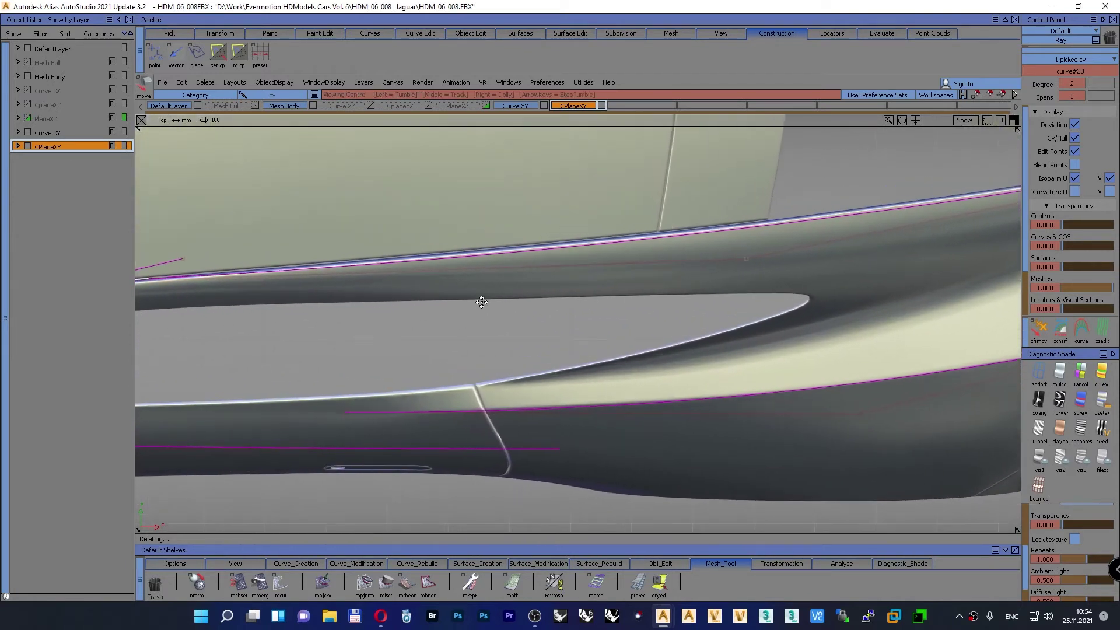
key(ctrl+z)
key(ctrl+z)
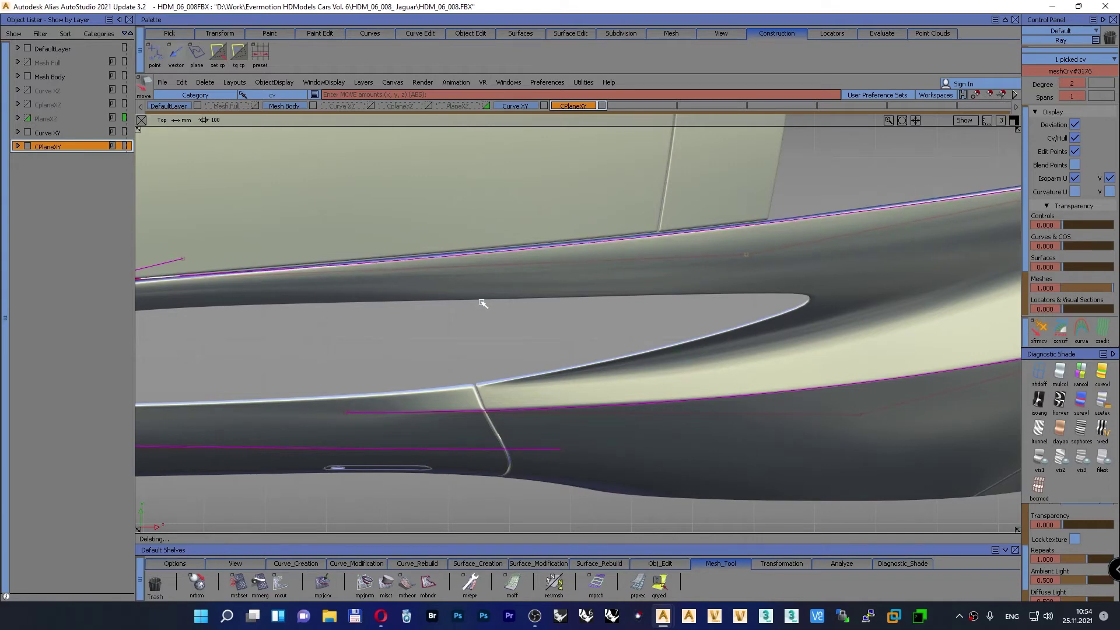
Step: Check the projected curve in perspective, re-pick the roof-edge curve's middle CV in the top view and fine-tune its position
key(F8)
alt+shift+drag(646, 223, 1002, 92)
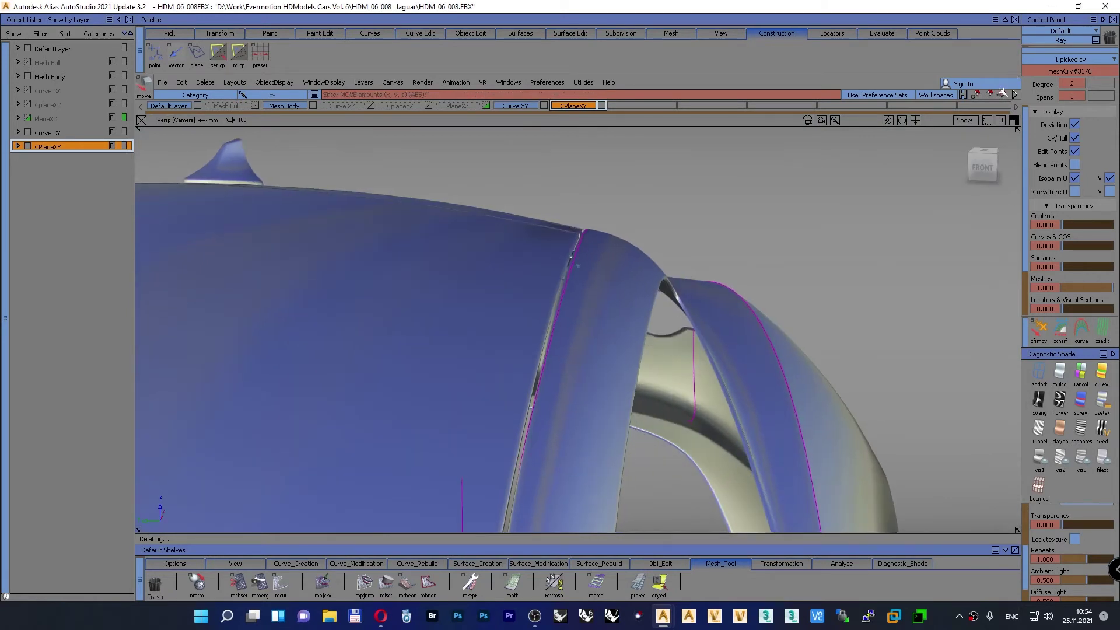
key(F1)
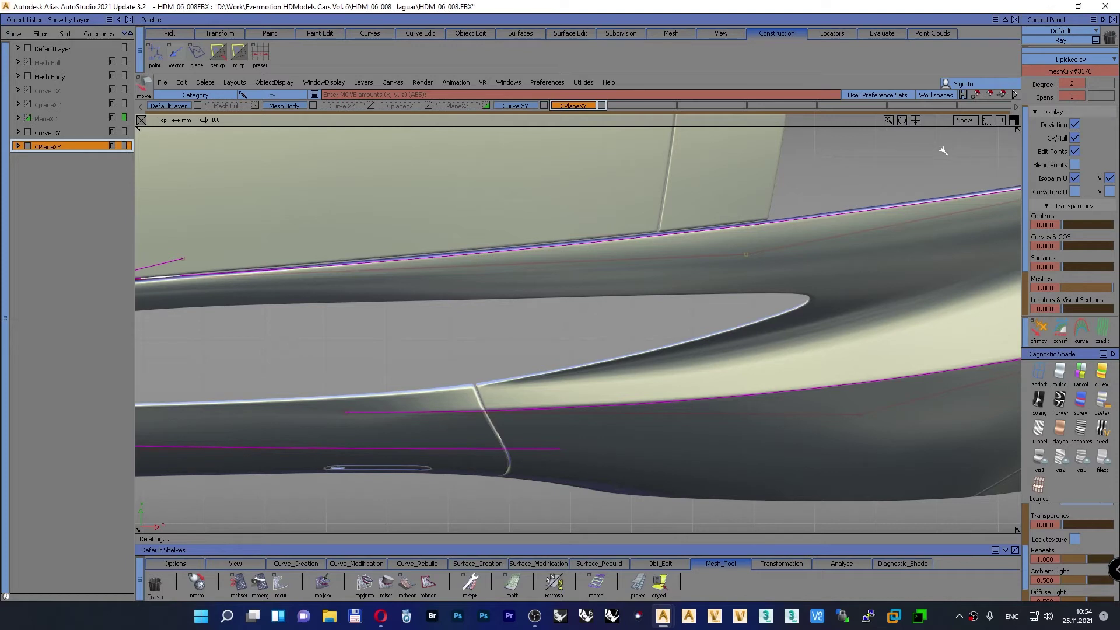
mouse_move(940, 149)
ctrl+shift+mouse_down()
mouse_move(938, 121)
mouse_move(954, 159)
ctrl+shift+mouse_up()
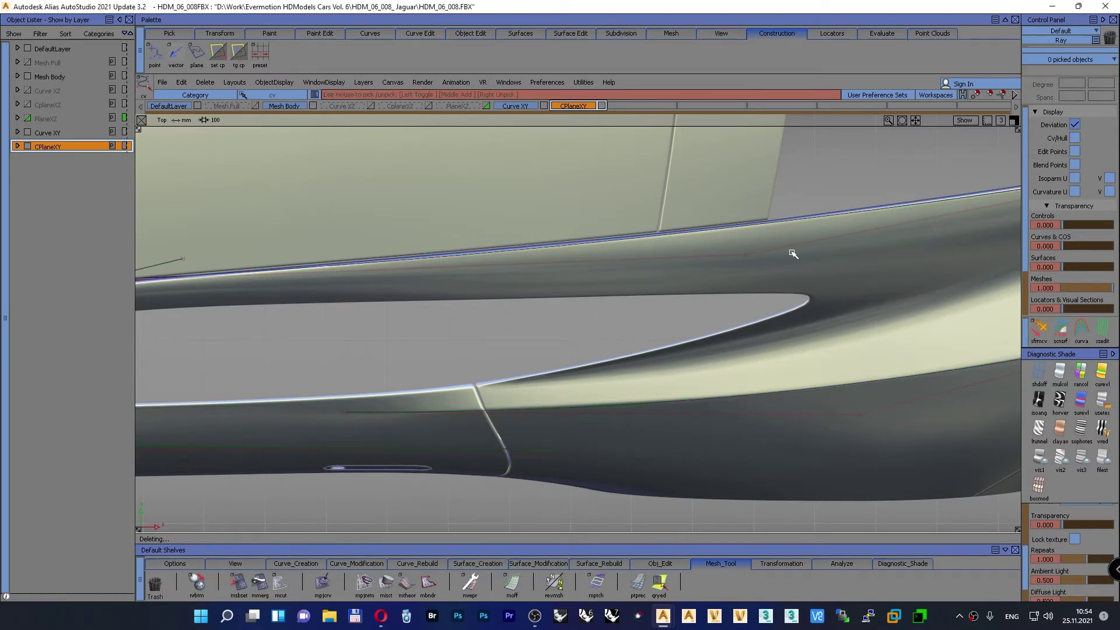
click(748, 254)
ctrl+shift+drag(840, 187, 844, 161)
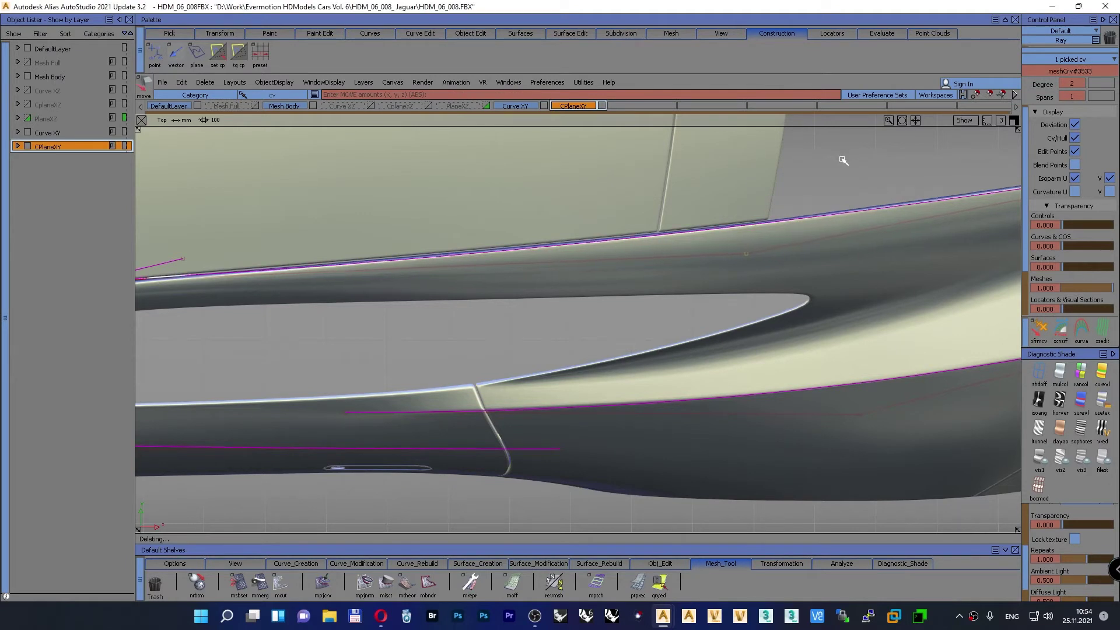
Step: Examine the adjusted projected curve along the roof gap and the other projections around the whole car body in perspective
key(F8)
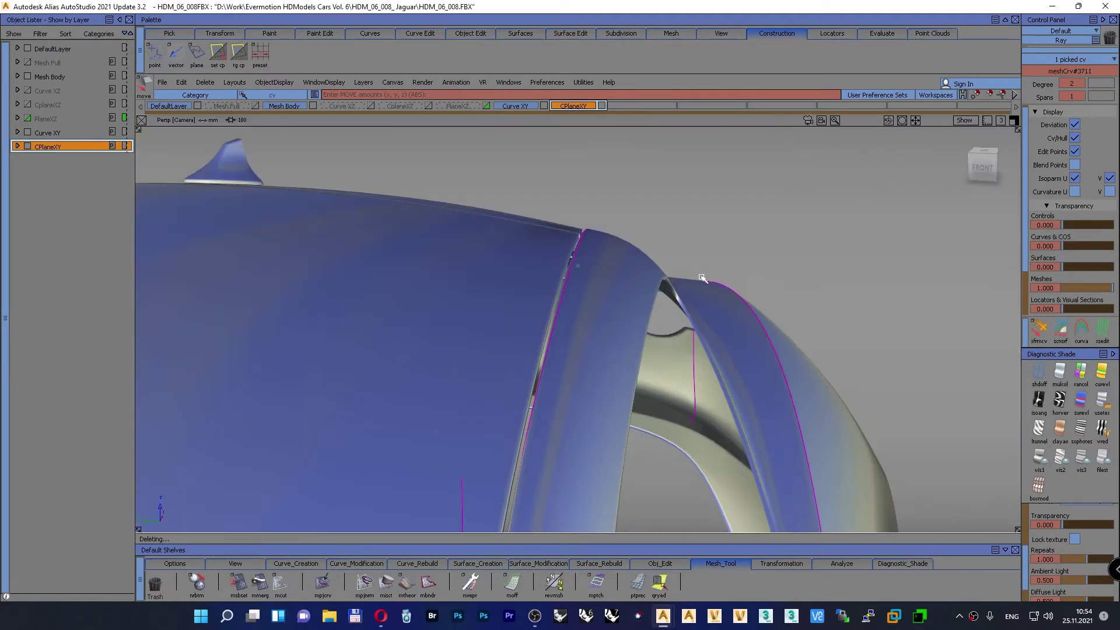
mouse_move(632, 292)
alt+shift+mouse_down()
mouse_move(640, 286)
mouse_move(628, 283)
alt+shift+mouse_up()
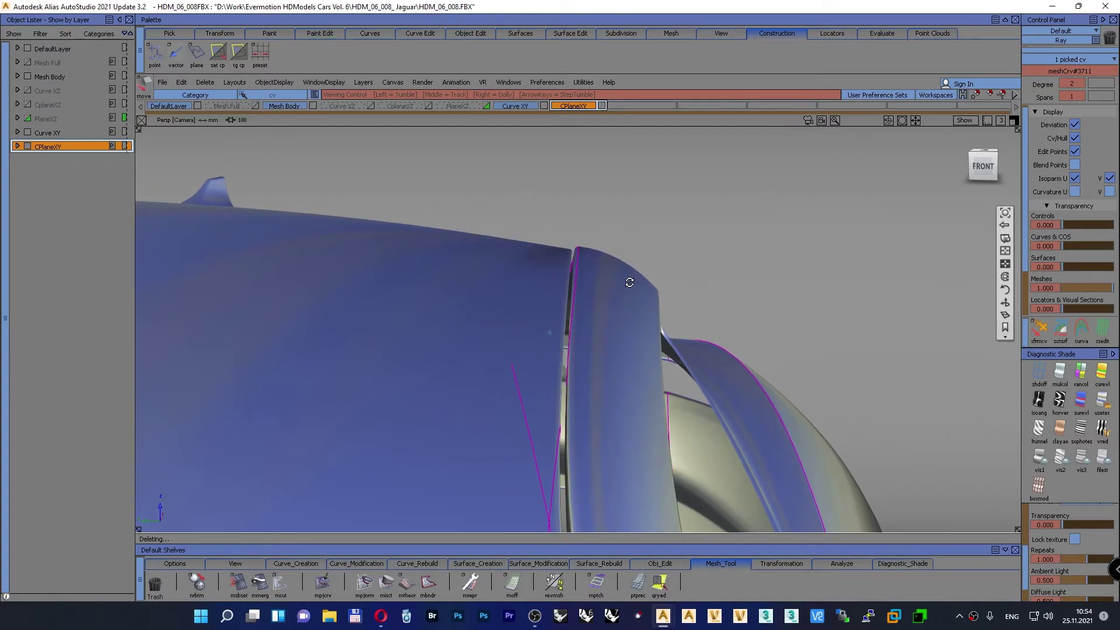
alt+shift+right_drag(630, 282, 599, 353)
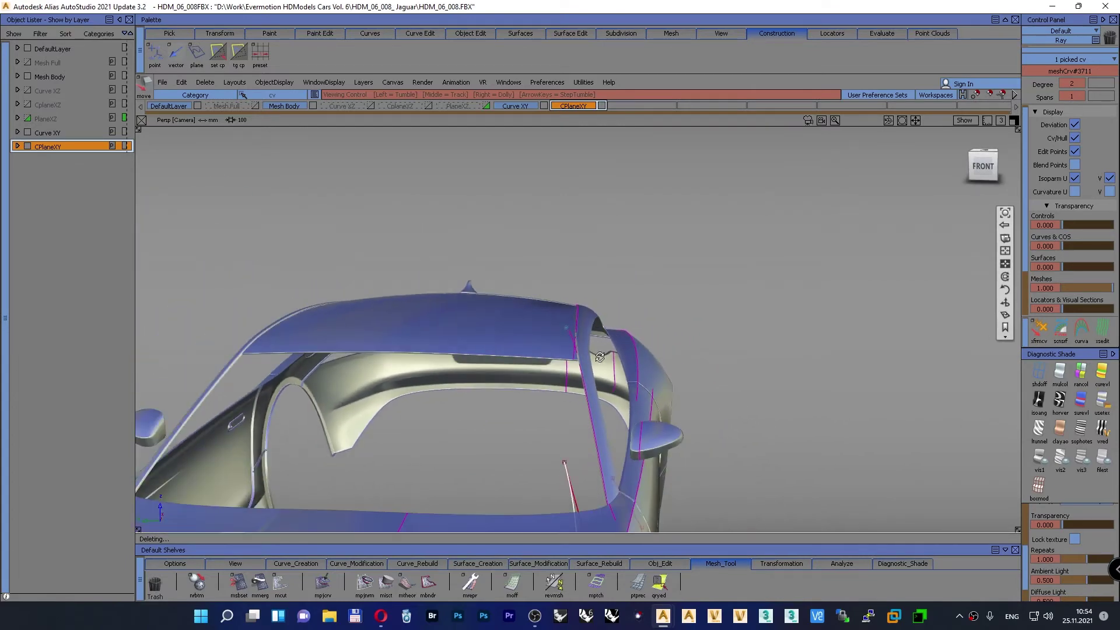
alt+shift+drag(599, 357, 456, 356)
alt+shift+right_drag(655, 315, 606, 344)
alt+shift+drag(607, 344, 513, 354)
alt+shift+middle_drag(373, 391, 569, 326)
alt+shift+drag(568, 327, 561, 348)
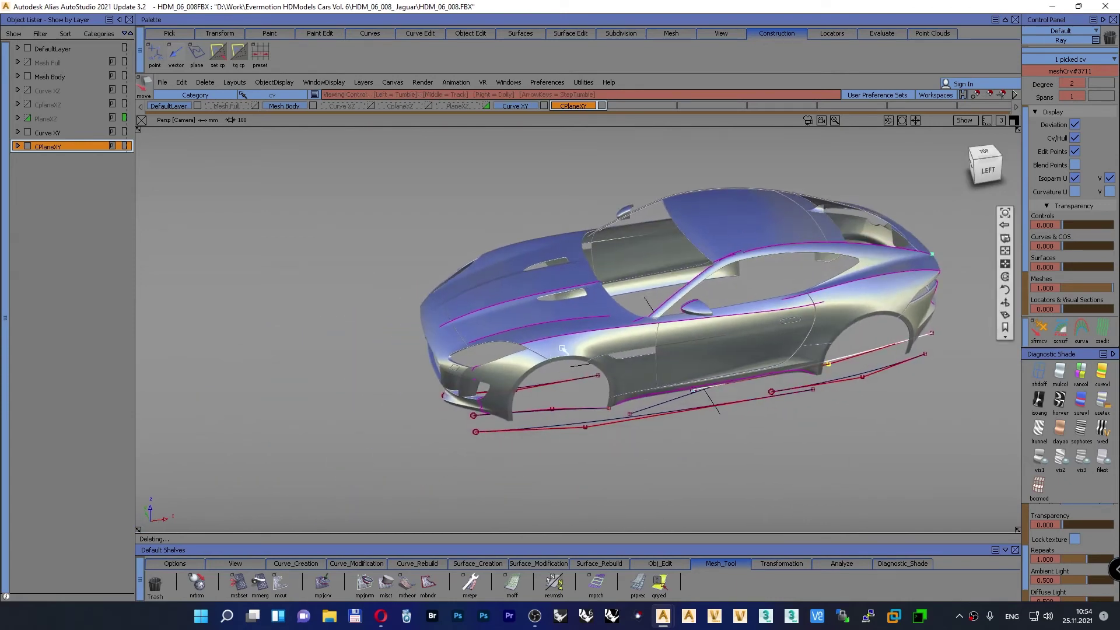
alt+shift+middle_drag(562, 348, 297, 466)
alt+shift+middle_drag(397, 380, 528, 309)
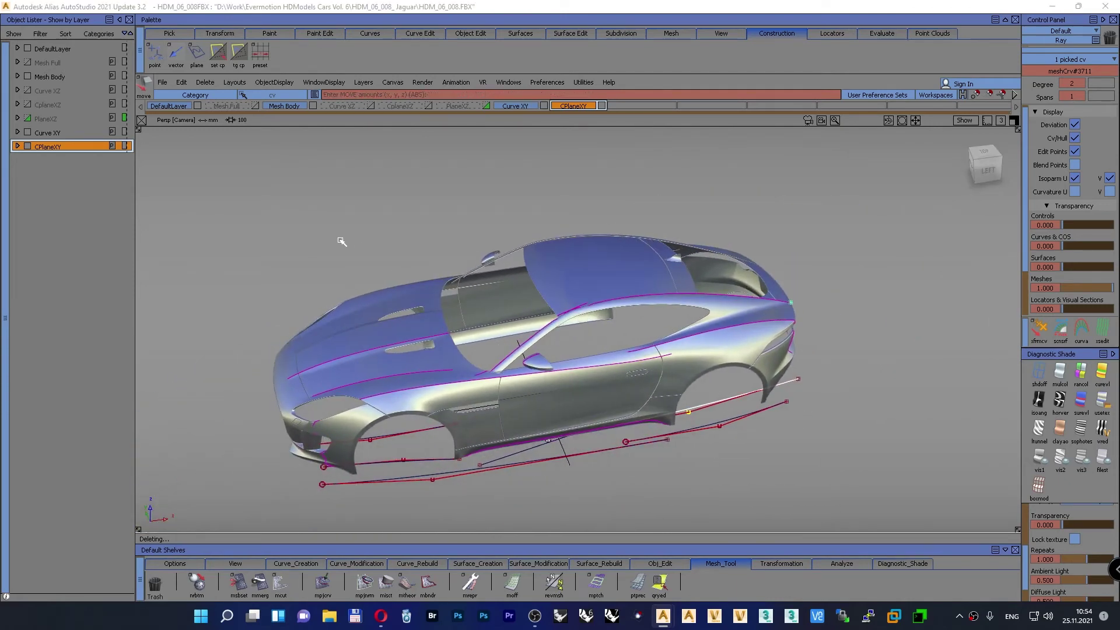
Step: Clear the CV selection and, in the left view, pick all projected curves on the body without including the source curves on the ground line
ctrl+shift+drag(341, 240, 341, 203)
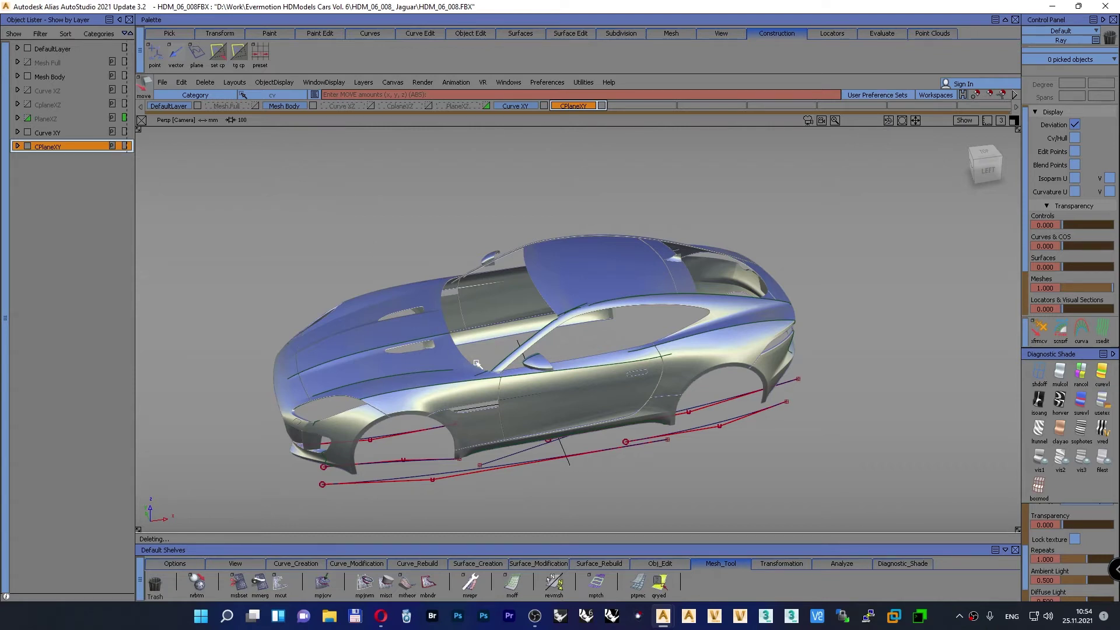
key(alt+shift)
key(F6)
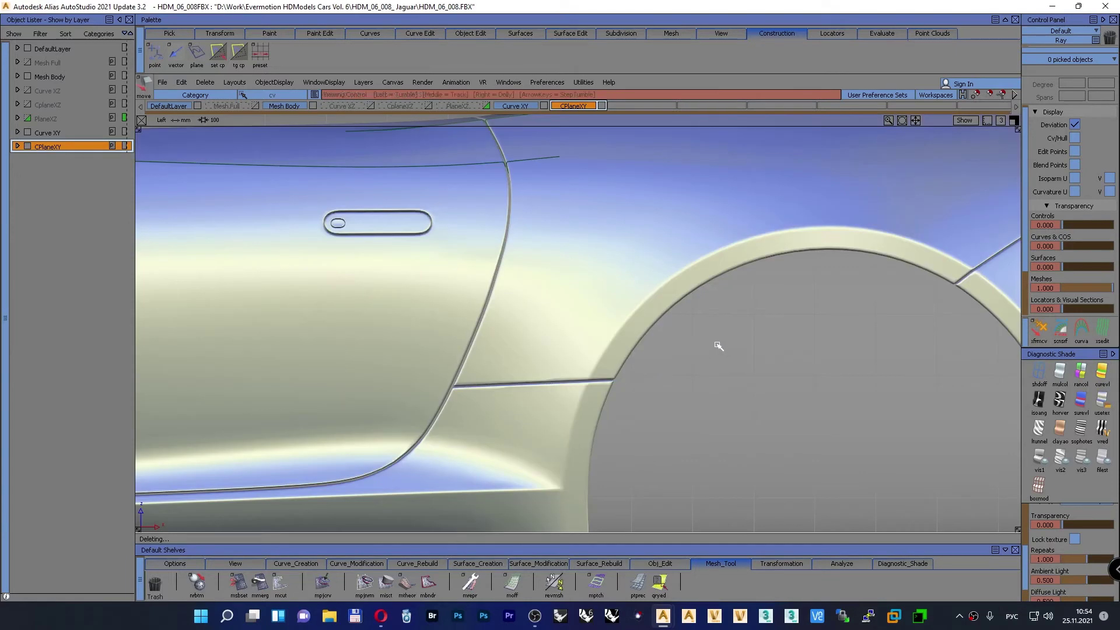
alt+shift+right_drag(718, 345, 490, 392)
alt+shift+middle_drag(490, 393, 559, 397)
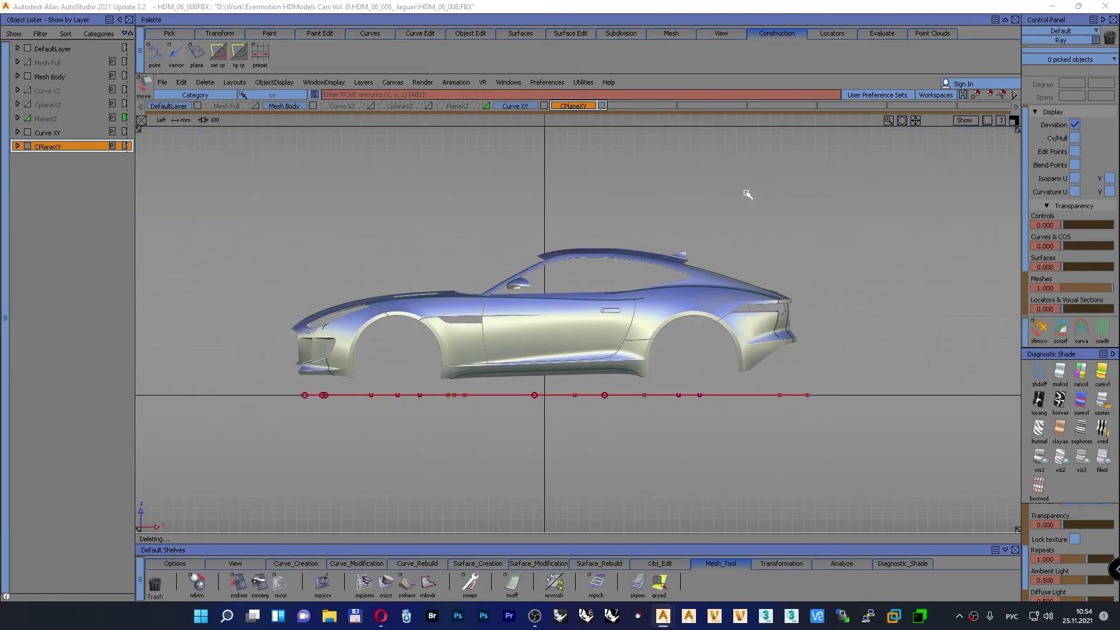
ctrl+shift+drag(746, 193, 794, 205)
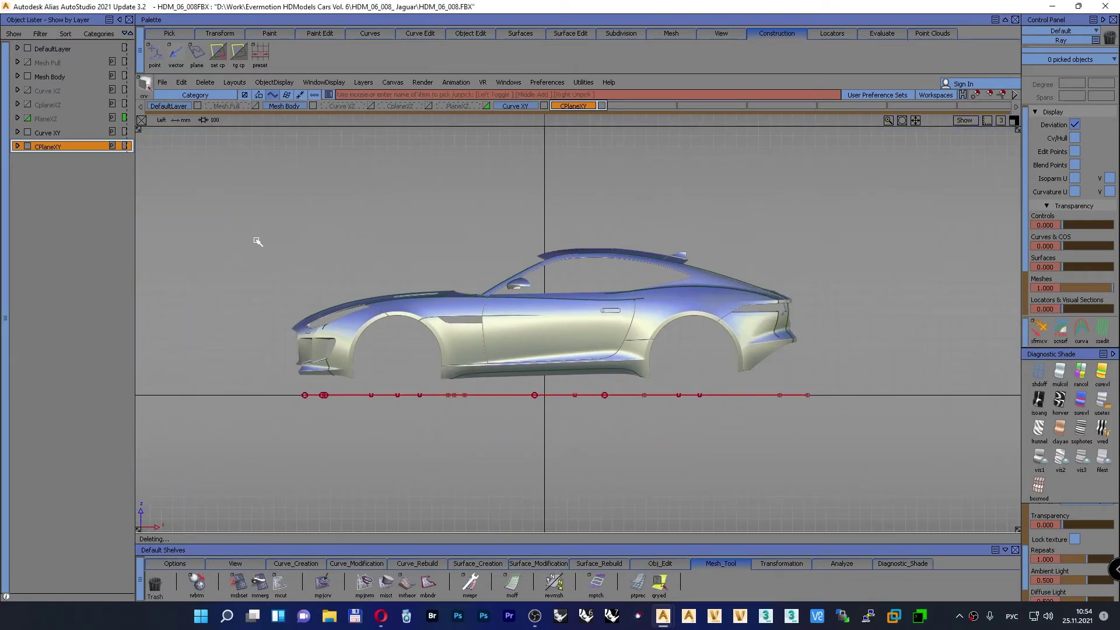
drag(207, 168, 873, 386)
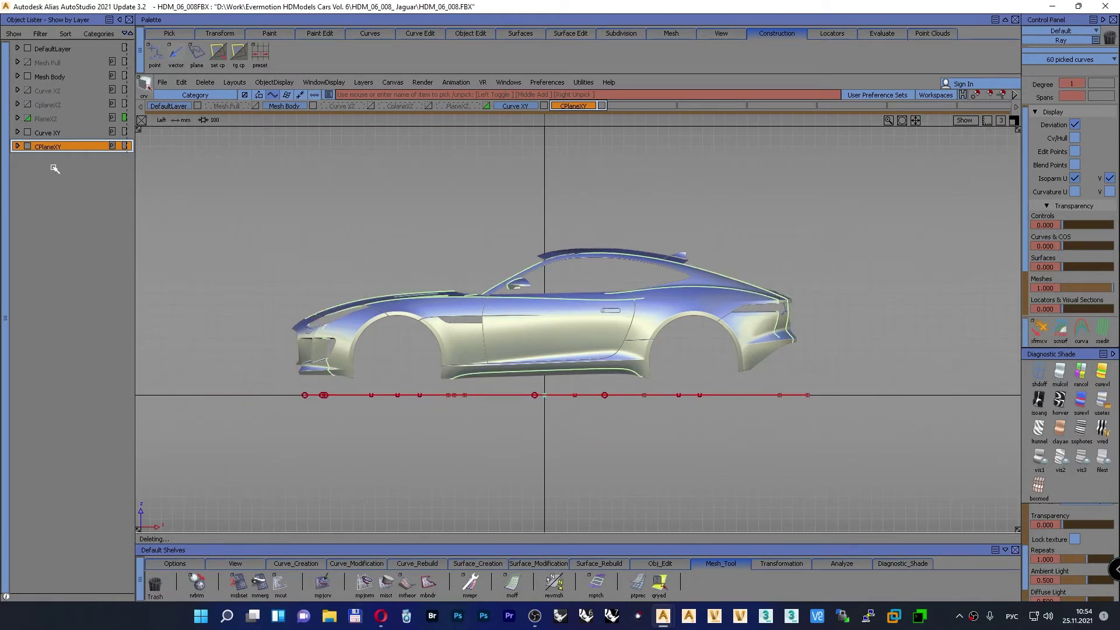
Step: Insert a new layer named ProjectCrvXY below Curve XY and assign the picked projected curves to it
right_click(55, 138)
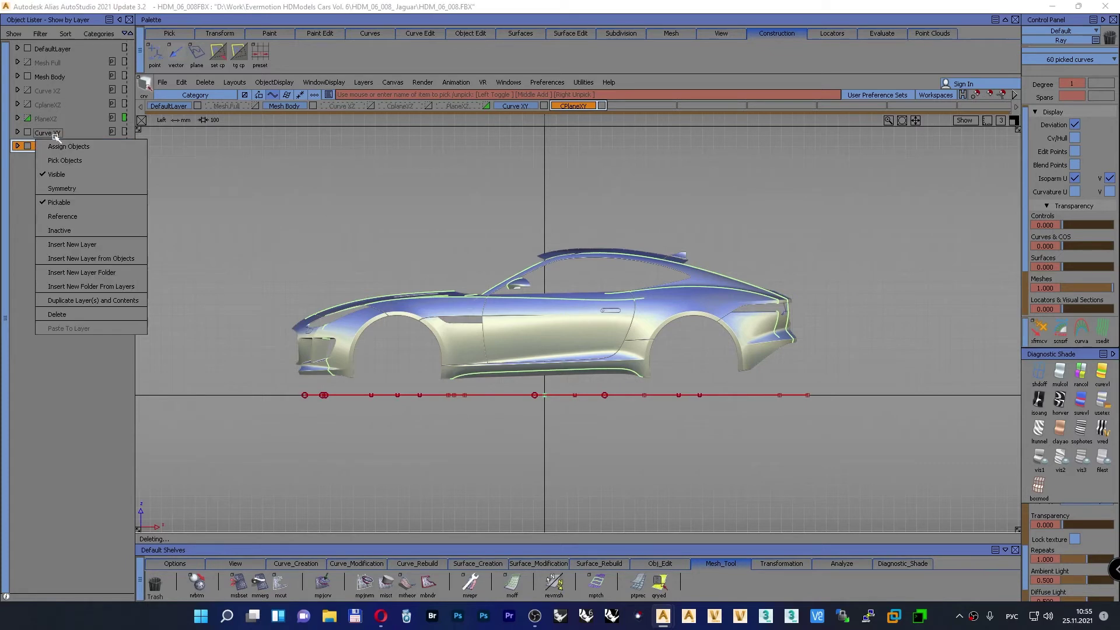
click(64, 244)
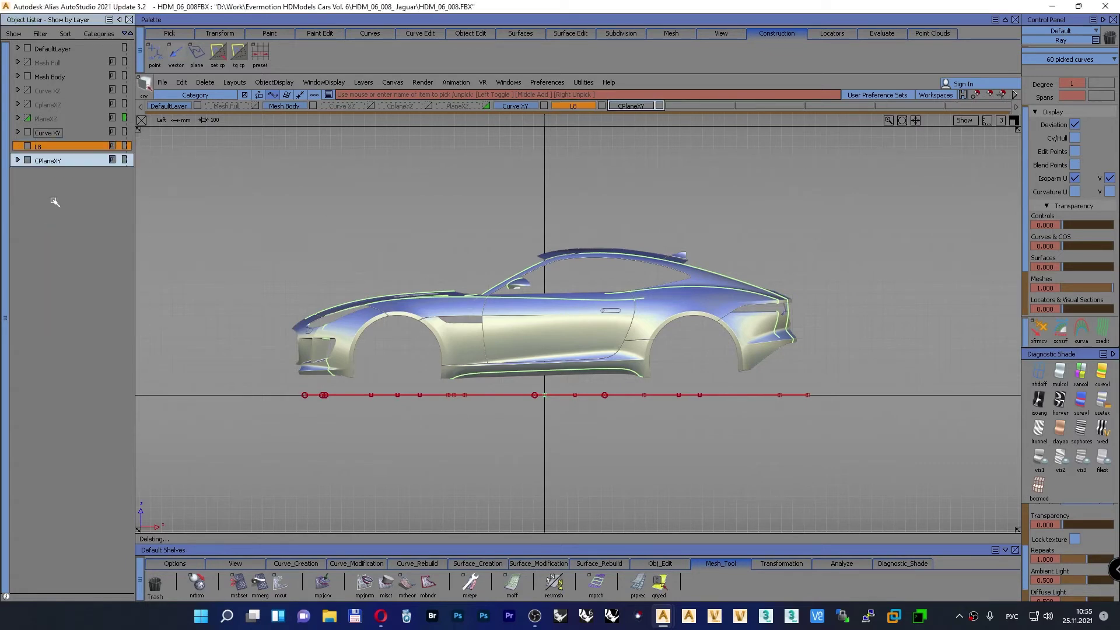
double_click(37, 146)
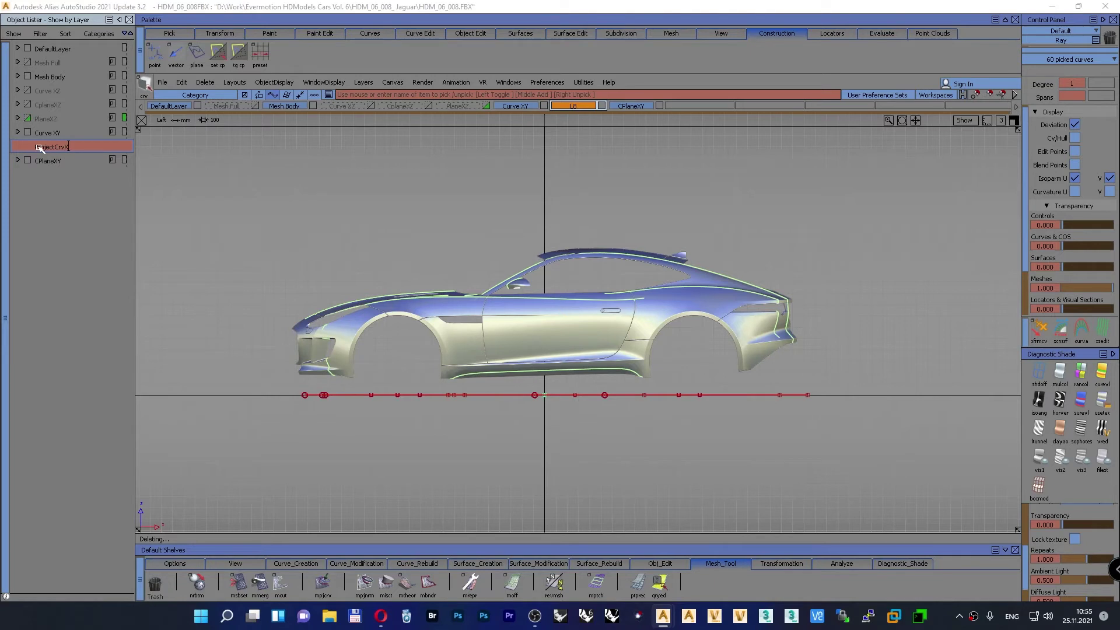
key(Return)
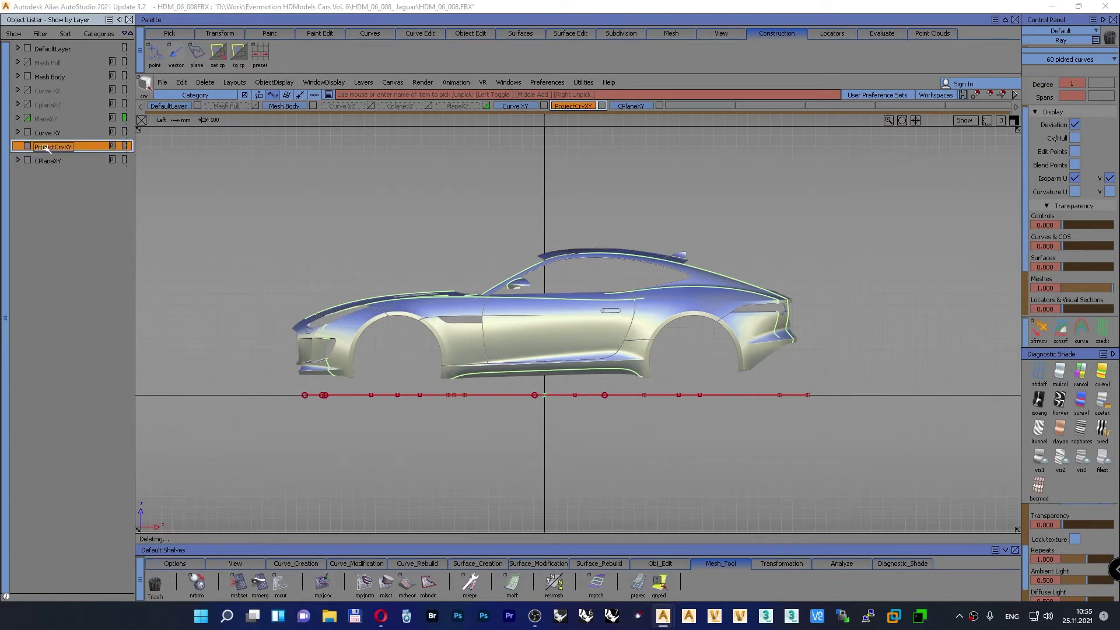
right_click(47, 148)
click(53, 161)
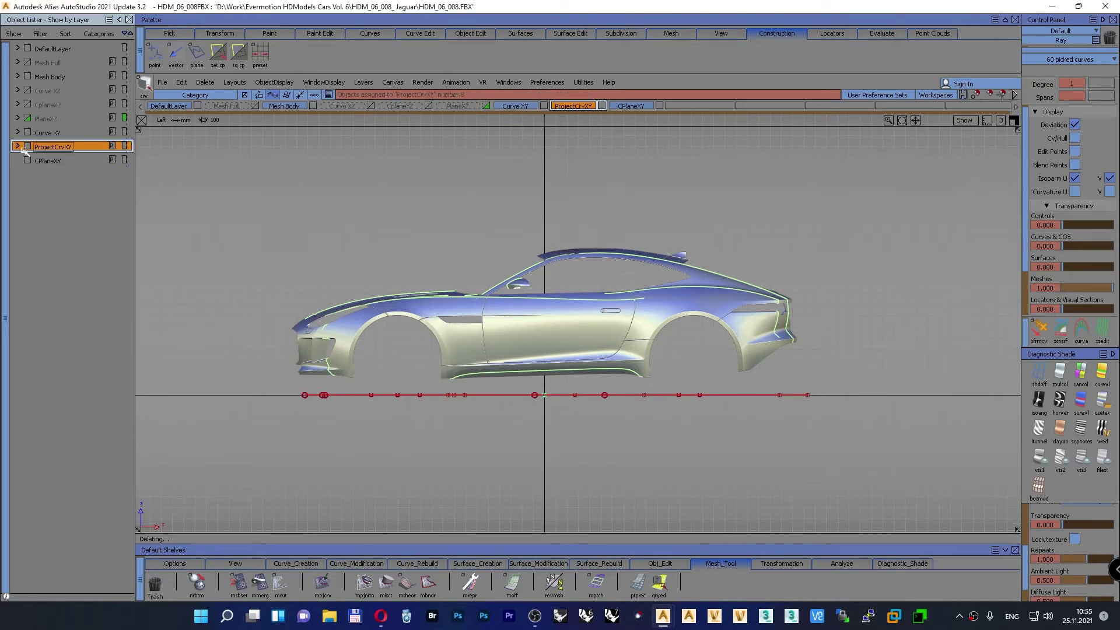
Step: Hide the Curve XY layer and make CPlaneXY the active layer, with ProjectCrvXY kept visible
click(27, 146)
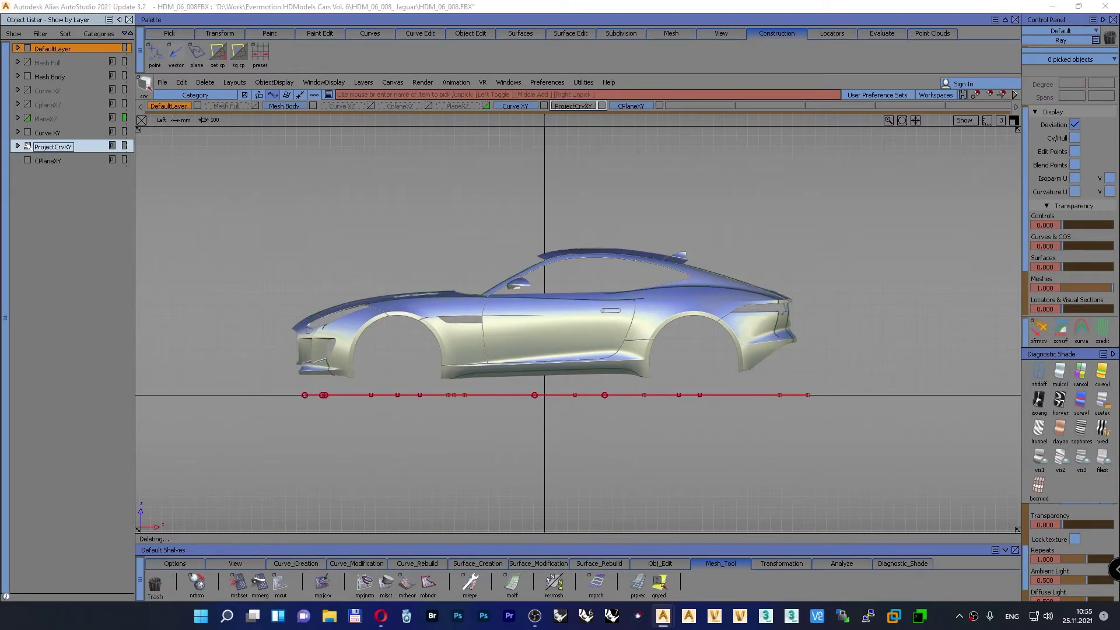
click(27, 132)
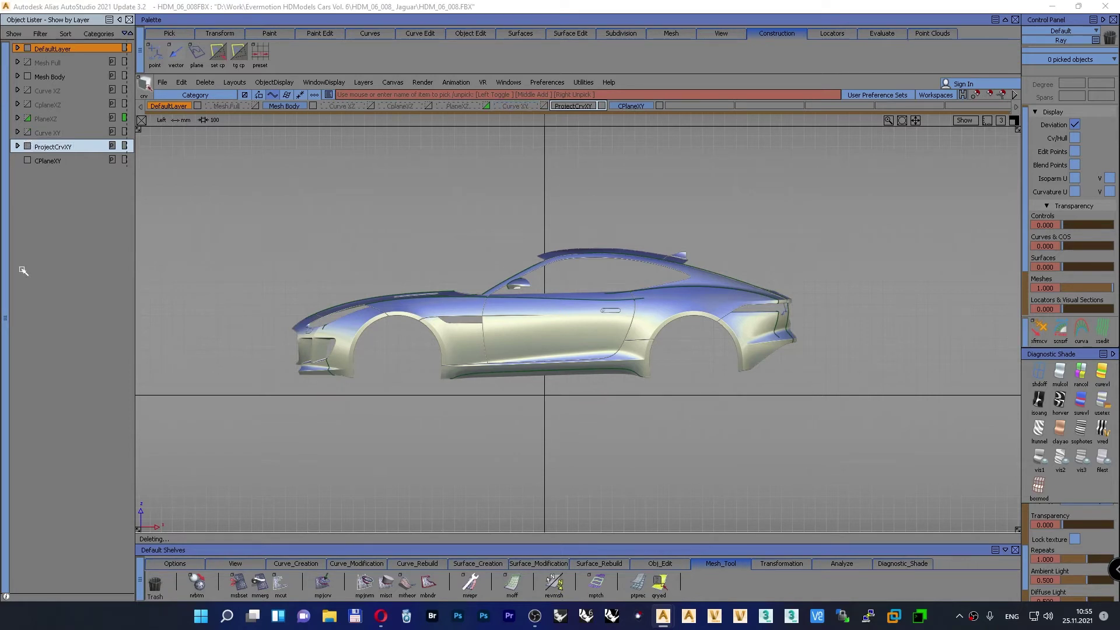
click(46, 161)
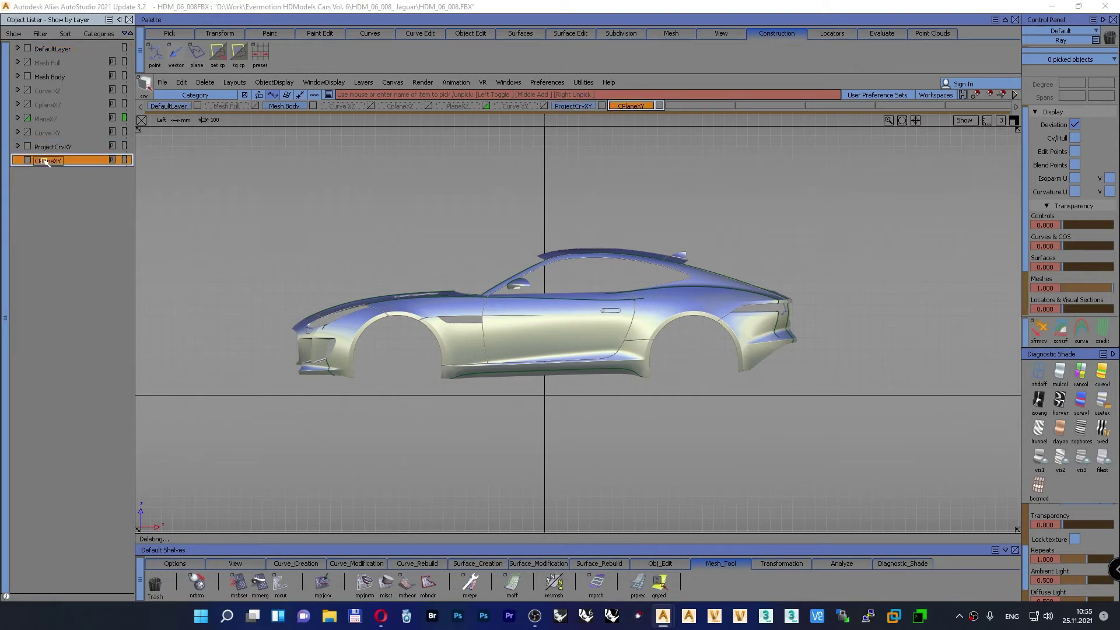
Step: In perspective, start the construction Plane tool and hide the Mesh Body layer to isolate the projected curves
key(F8)
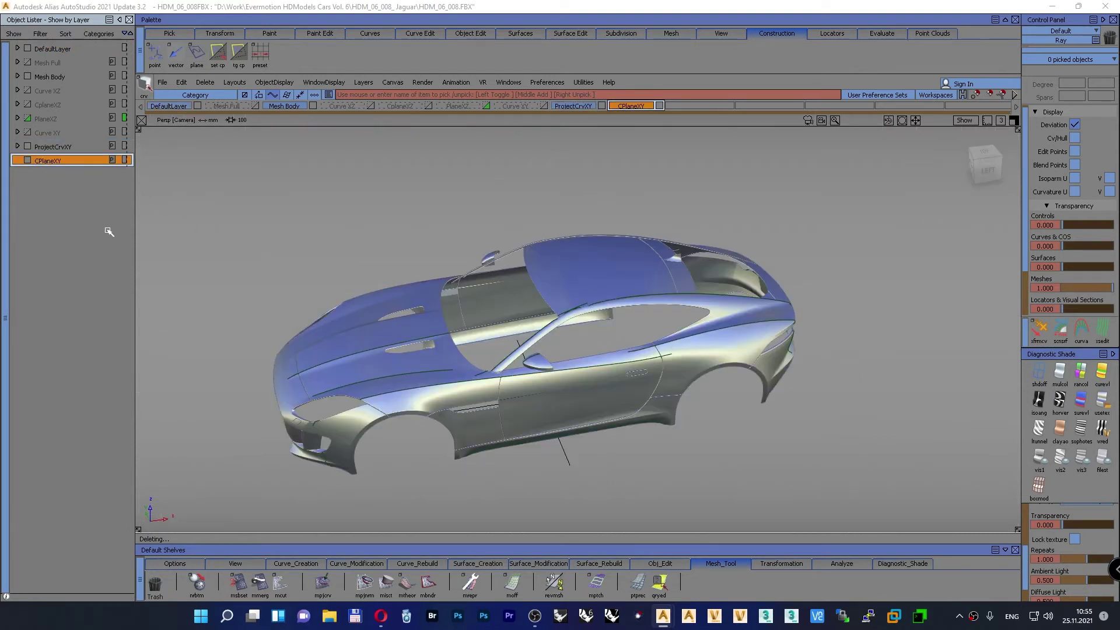
alt+shift+drag(391, 327, 433, 286)
scroll(436, 273, up, 6)
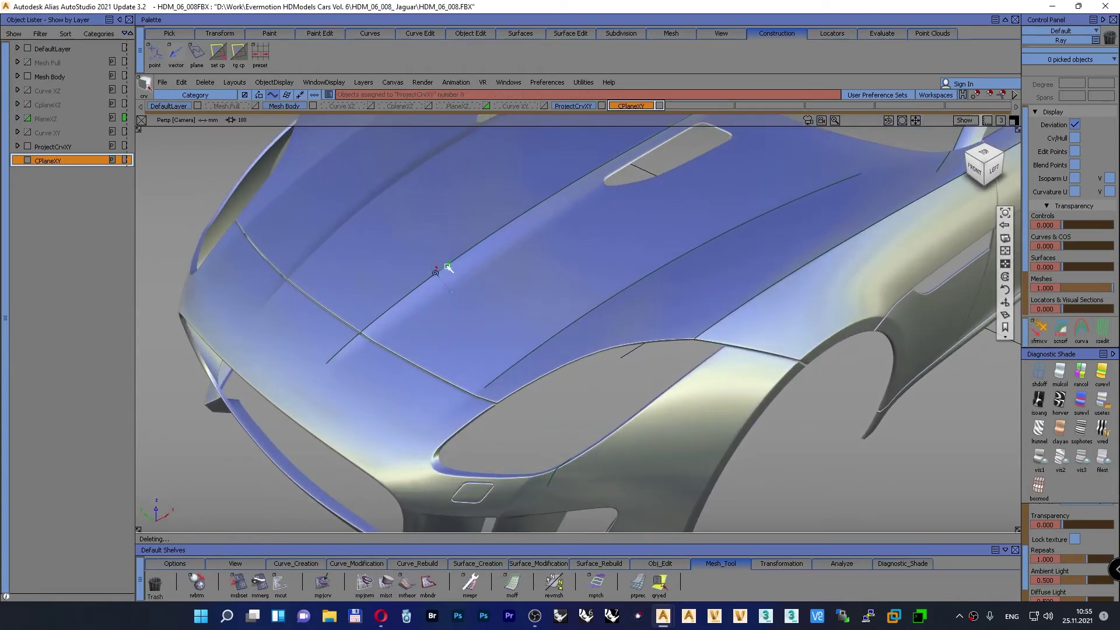
alt+shift+middle_drag(445, 267, 416, 332)
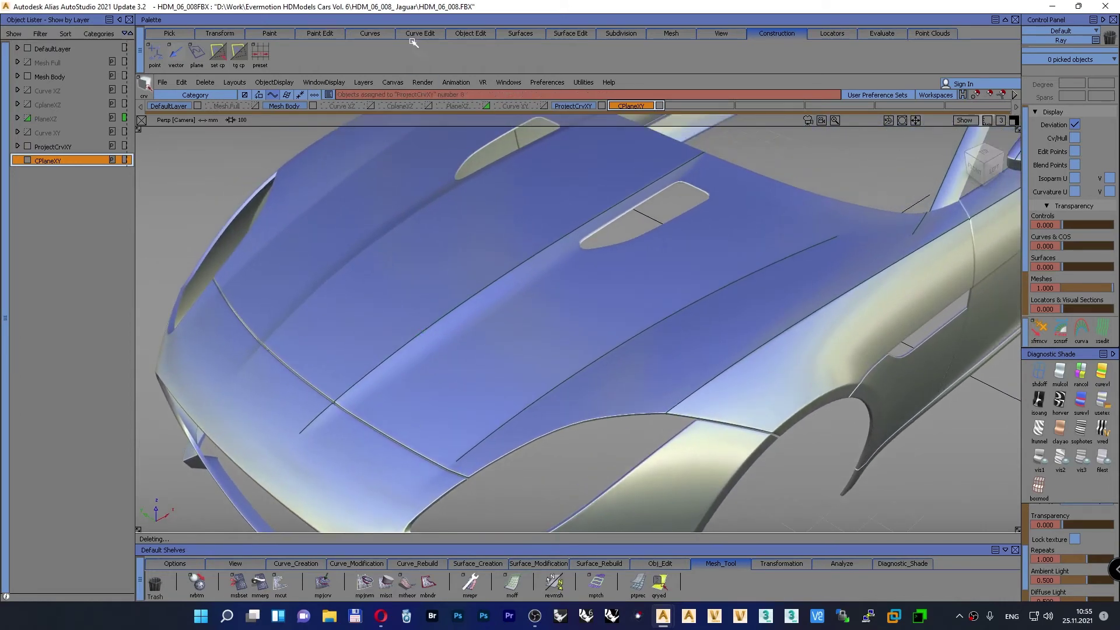
click(197, 56)
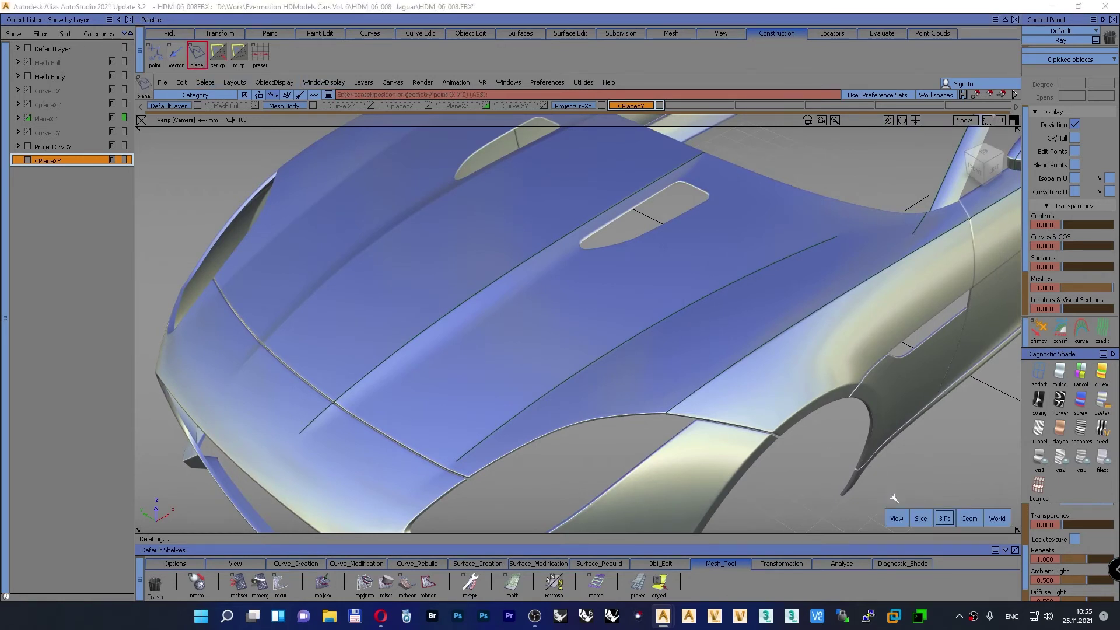
click(312, 107)
Step: Create a three-point reference plane with its center and both other points snapped to the hood's inner projected curve
alt+shift+right_drag(418, 337, 410, 250)
click(374, 369)
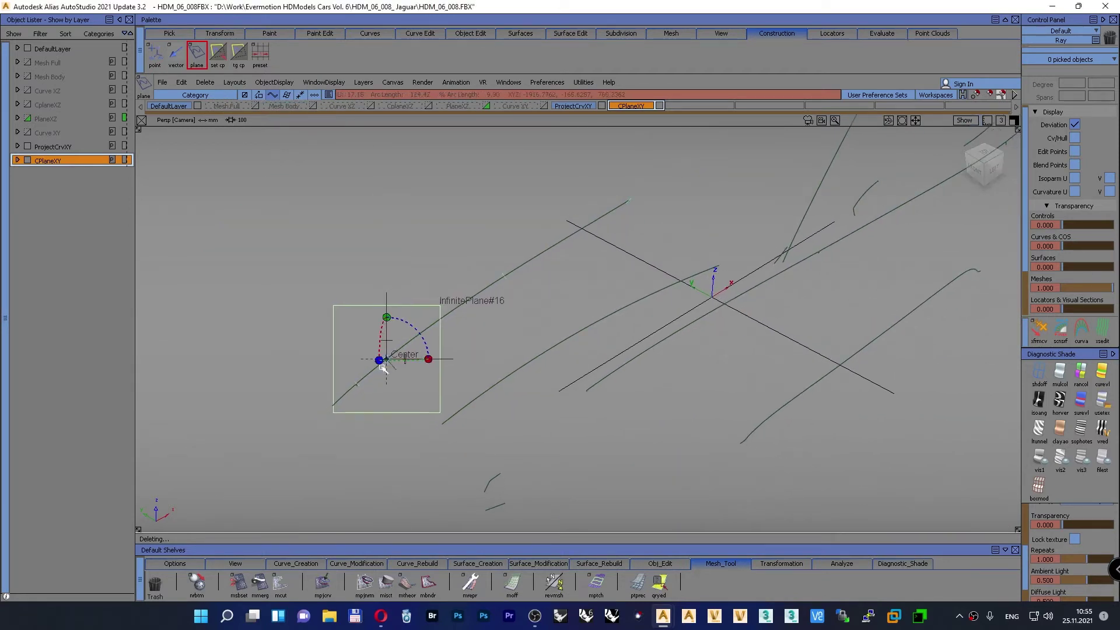
click(574, 239)
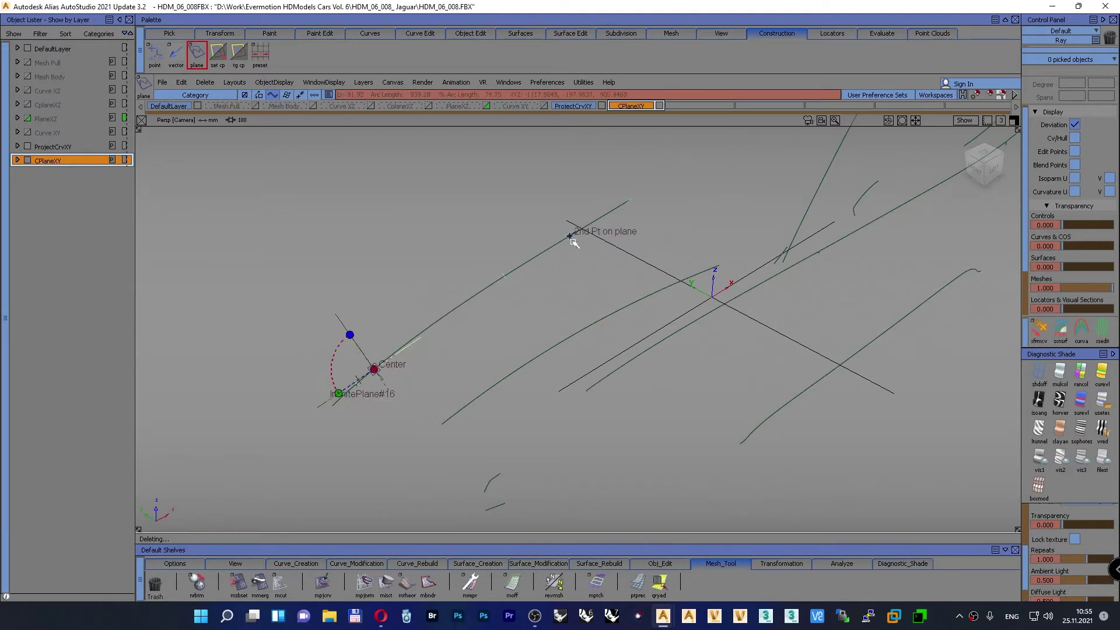
click(490, 286)
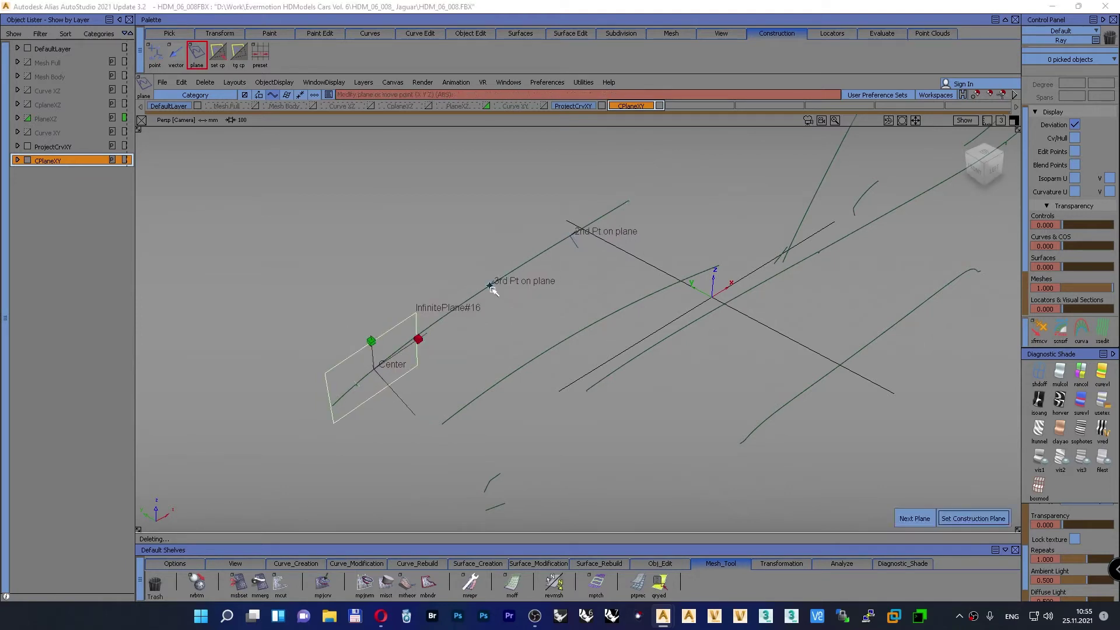
click(902, 515)
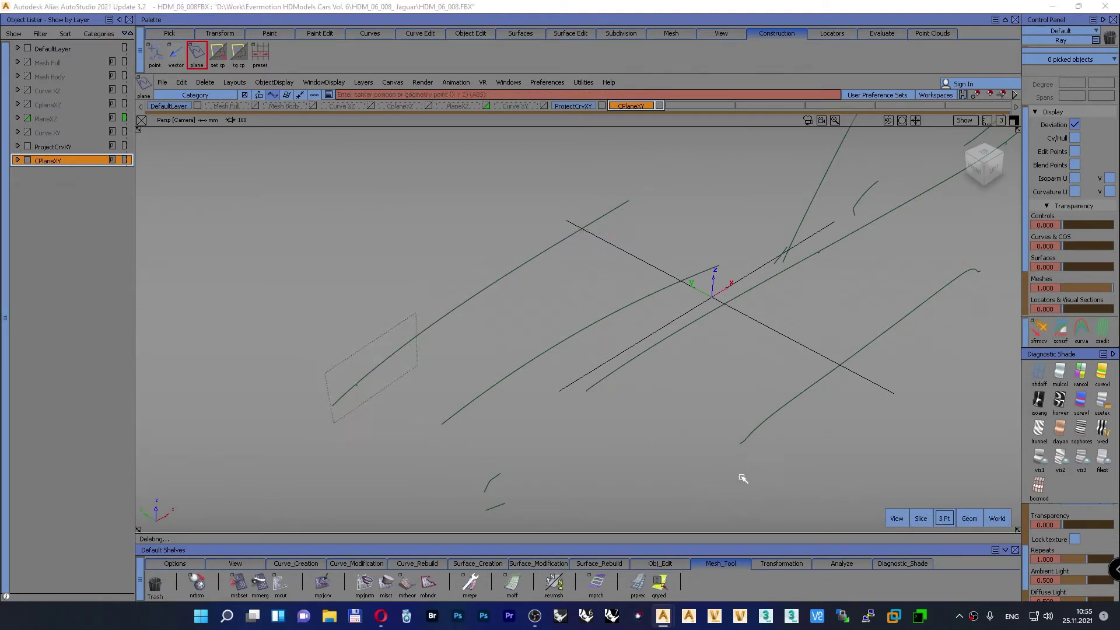
Step: Create a second three-point reference plane with all its points snapped to the hood's outer projected curve
alt+shift+middle_drag(671, 467, 448, 357)
click(413, 376)
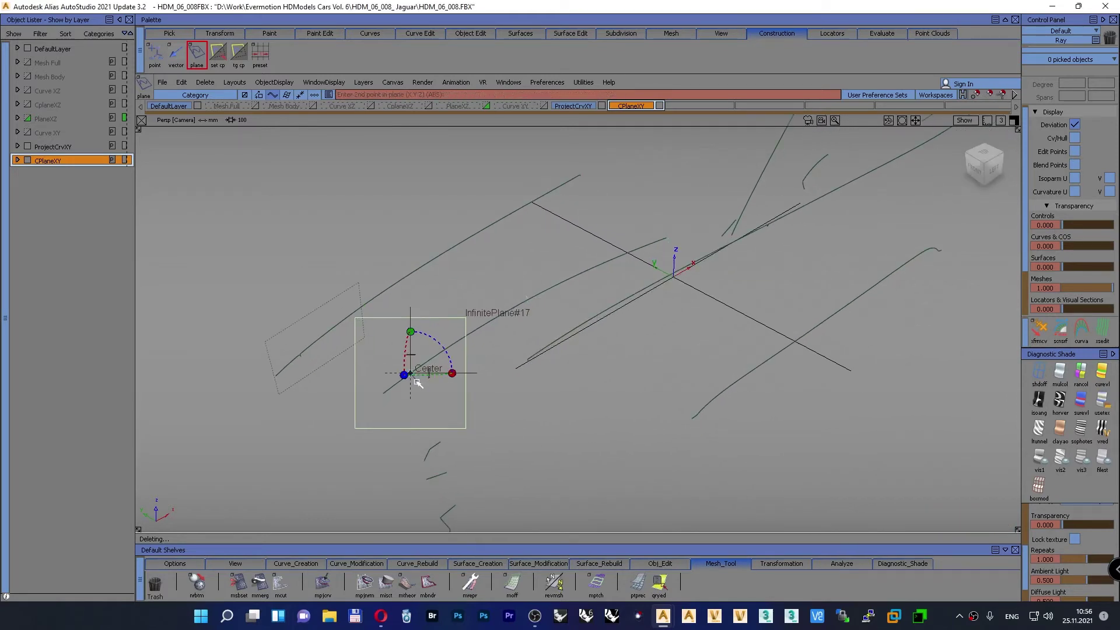
ctrl+alt+drag(549, 295, 529, 316)
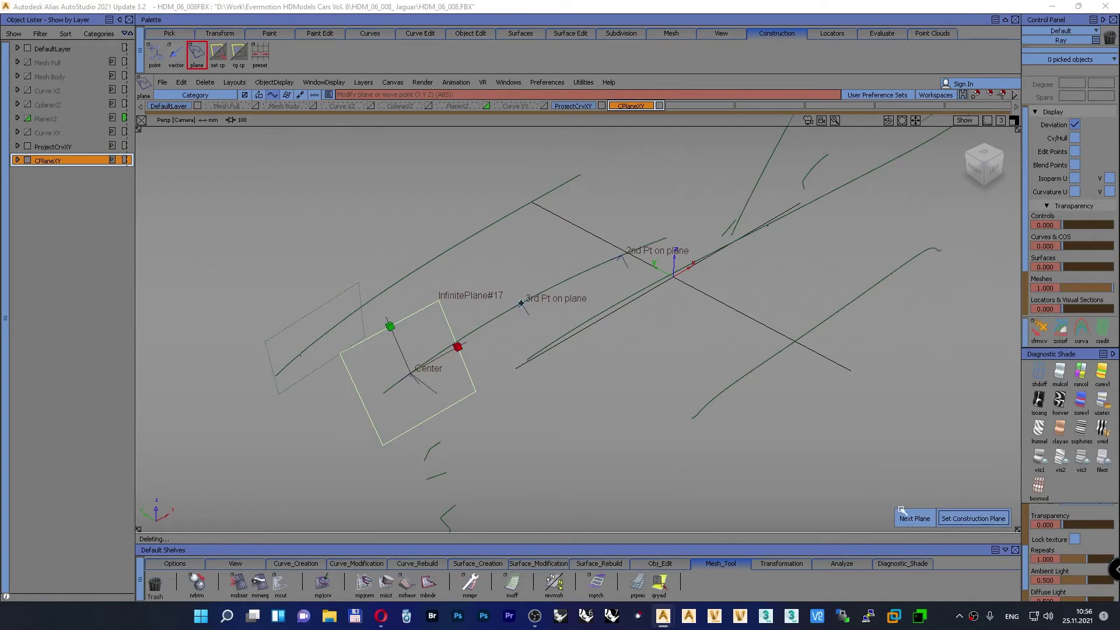
click(904, 517)
Step: Create a third three-point plane snapped to the long projected curve running from the front fender along the beltline
alt+shift+drag(910, 518, 467, 341)
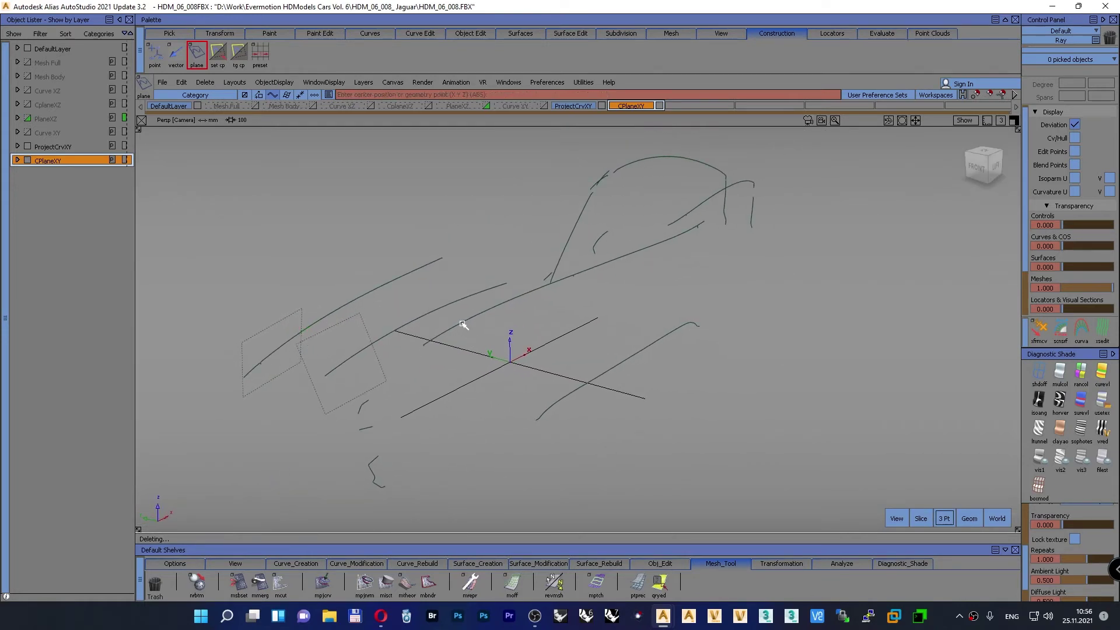
click(444, 330)
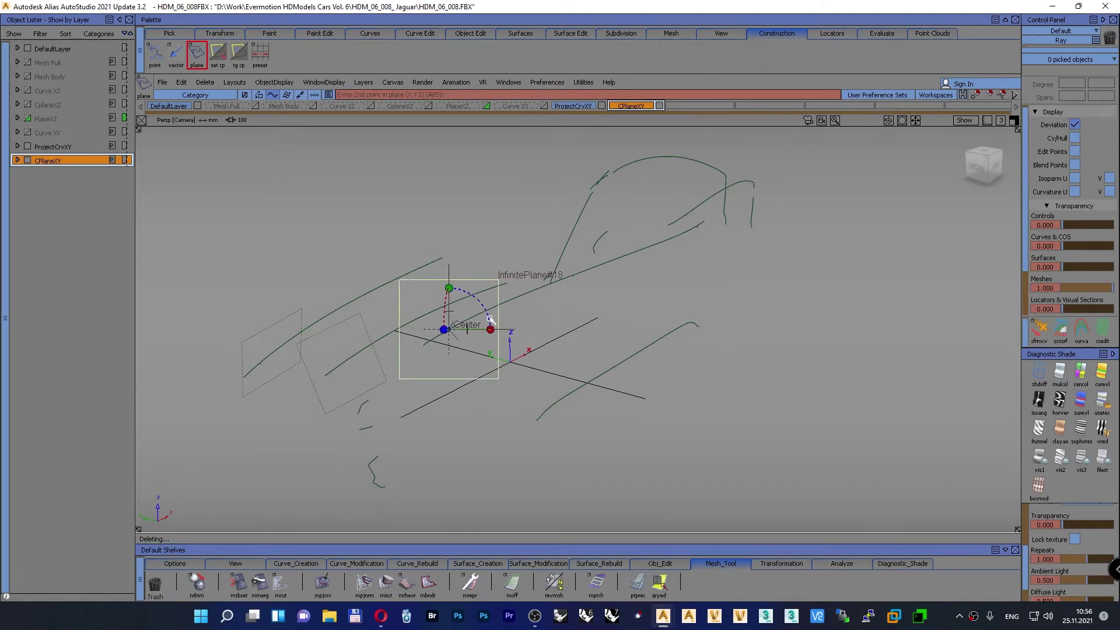
click(570, 280)
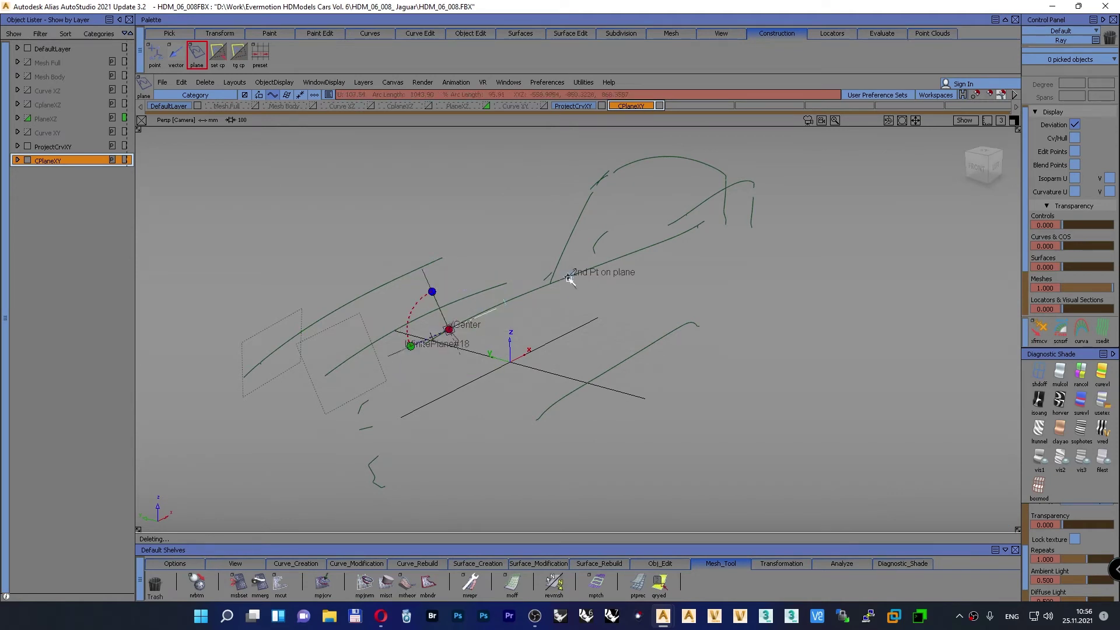
click(640, 251)
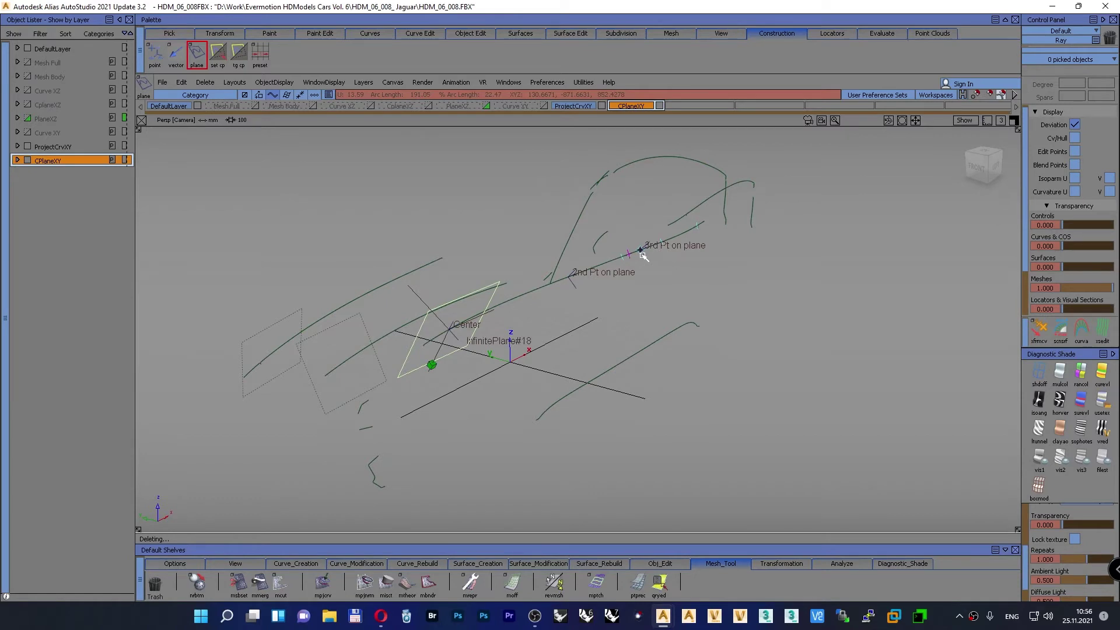
click(916, 519)
Step: Place a fourth three-point plane with its center, second and third points snapped to the windshield pillar's projected curve
alt+shift+drag(729, 327, 596, 310)
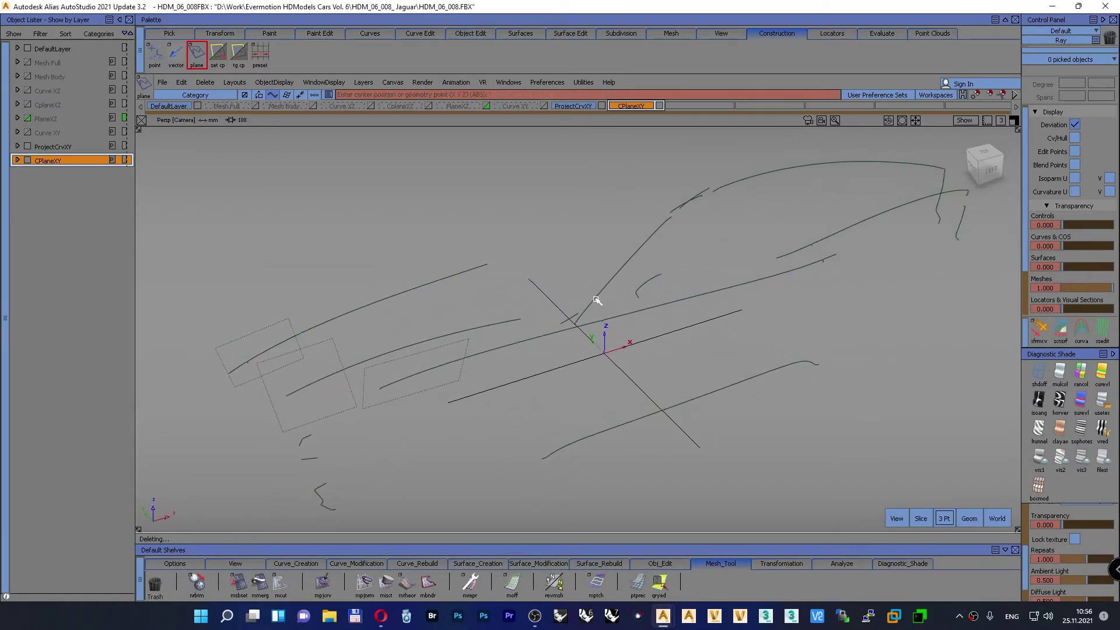
click(596, 300)
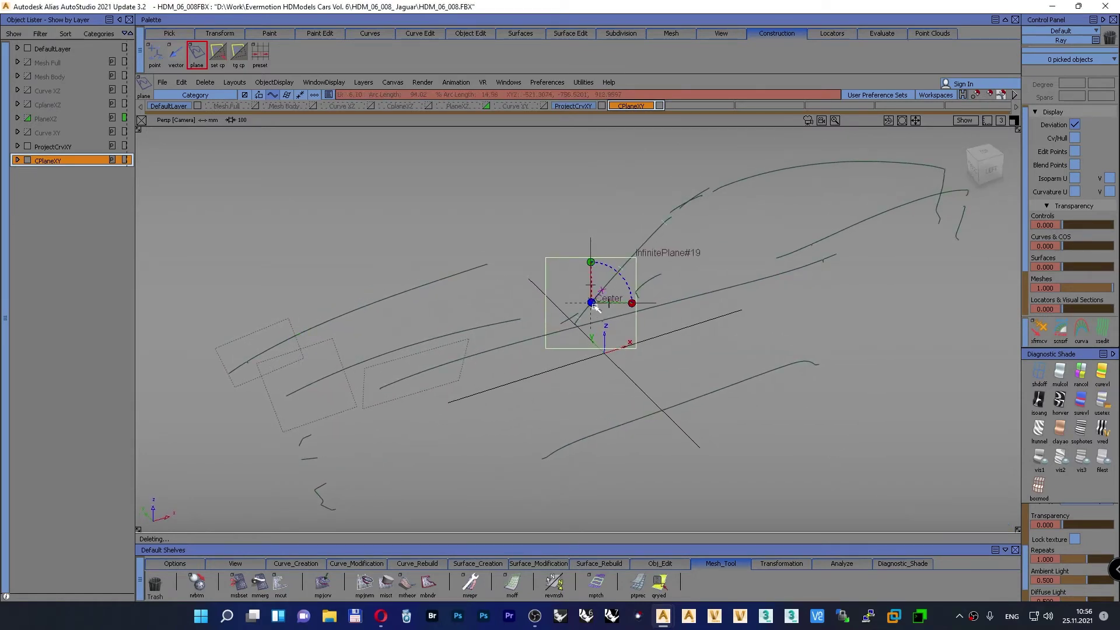
click(649, 241)
click(626, 265)
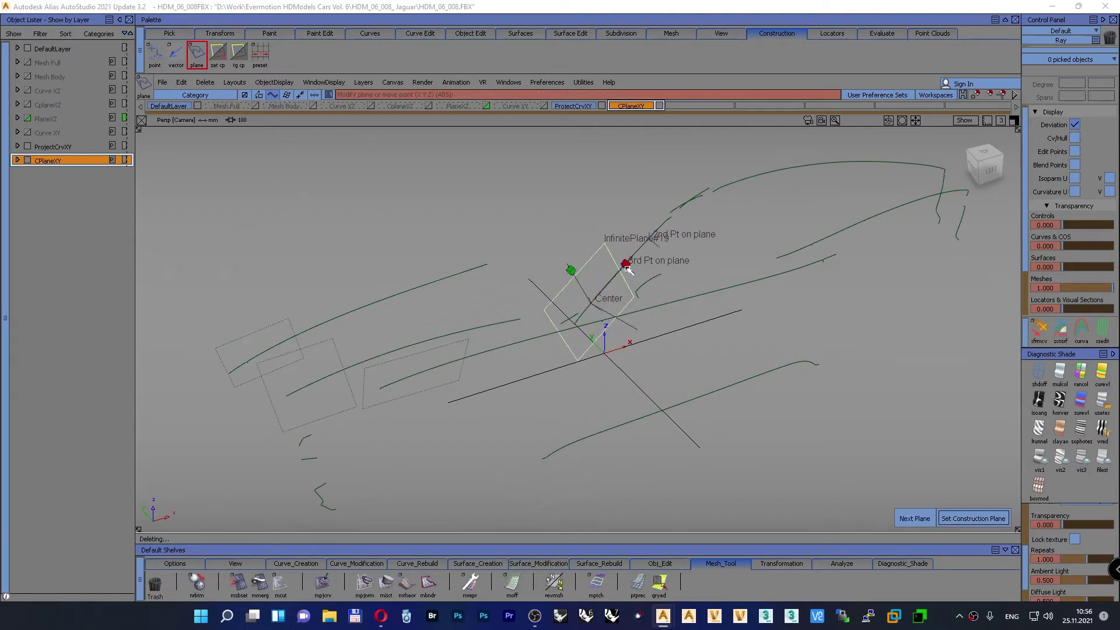
Step: Place a fifth three-point plane with its center, second and third points snapped to the roof's projected curve, starting near its rear end
alt+shift+drag(626, 266, 868, 463)
click(914, 516)
alt+shift+drag(807, 383, 572, 287)
click(601, 244)
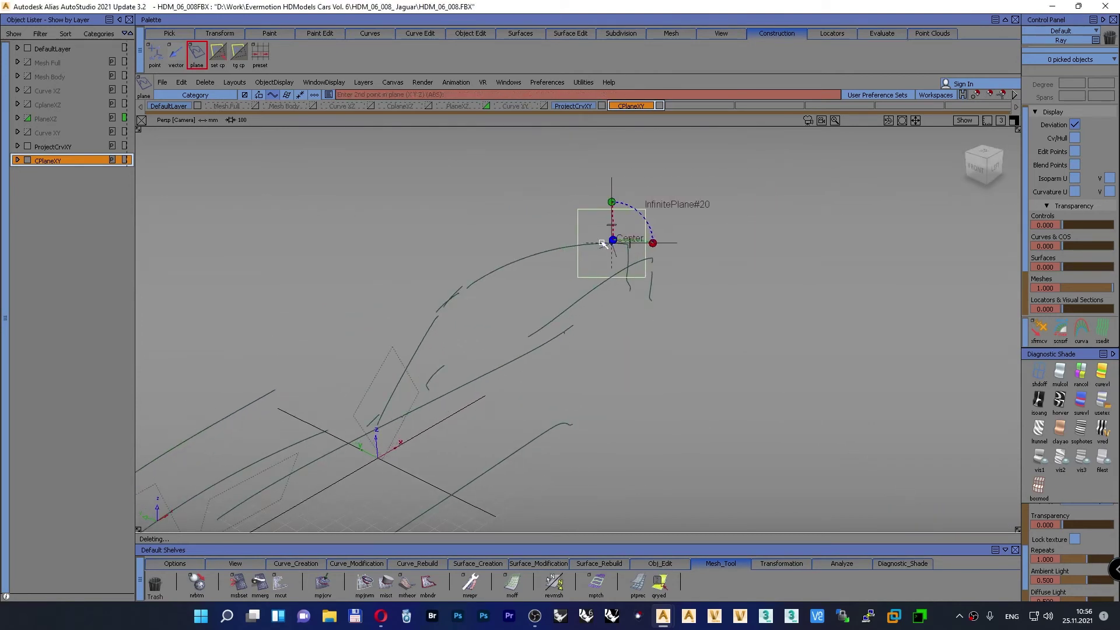
click(558, 247)
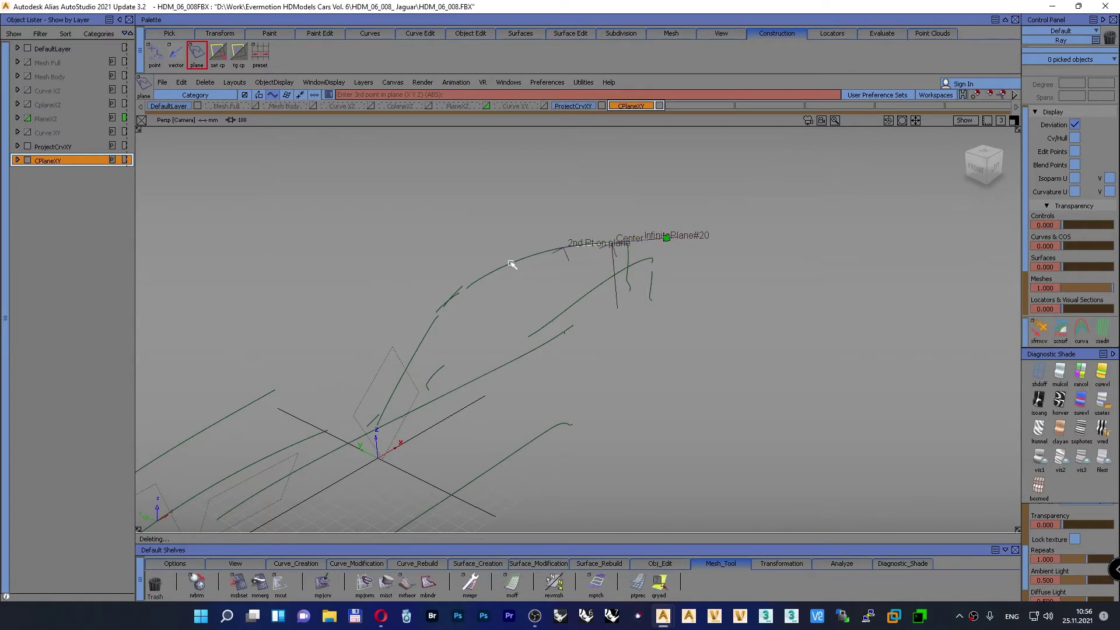
click(488, 274)
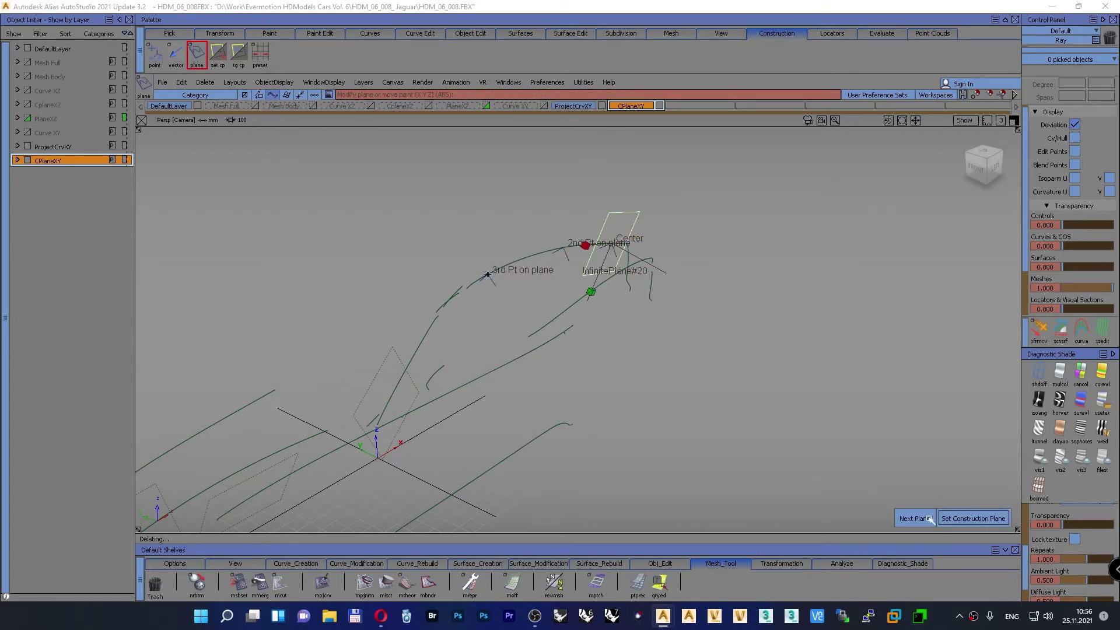
click(929, 518)
Step: Place a sixth three-point plane with its center, second and third points snapped to the projected curve over the rear fender
alt+shift+drag(700, 391, 561, 367)
alt+shift+right_drag(560, 367, 565, 406)
alt+shift+middle_drag(565, 406, 642, 280)
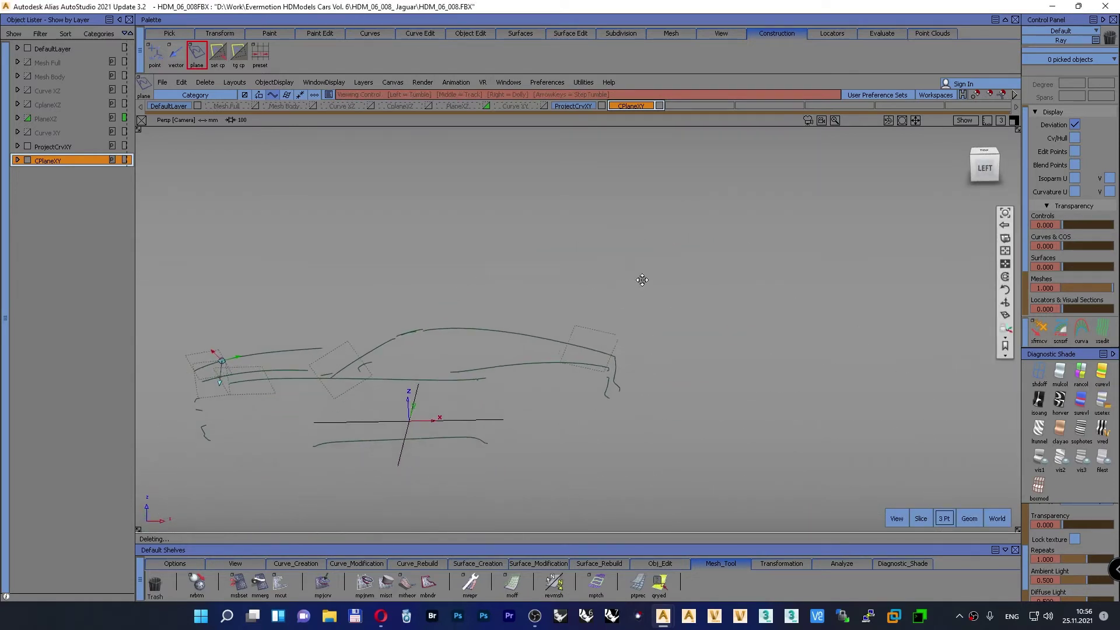
mouse_move(642, 280)
alt+shift+mouse_down()
mouse_move(524, 414)
mouse_move(565, 386)
alt+shift+mouse_up()
alt+shift+right_drag(541, 351, 640, 367)
alt+shift+middle_drag(639, 367, 373, 365)
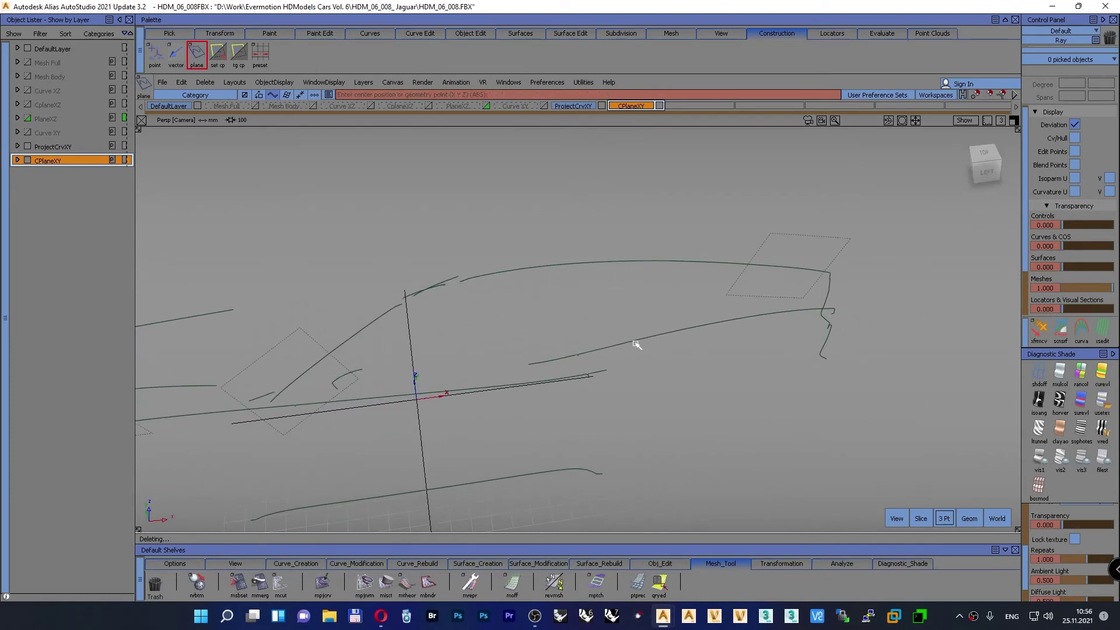
click(641, 343)
click(739, 320)
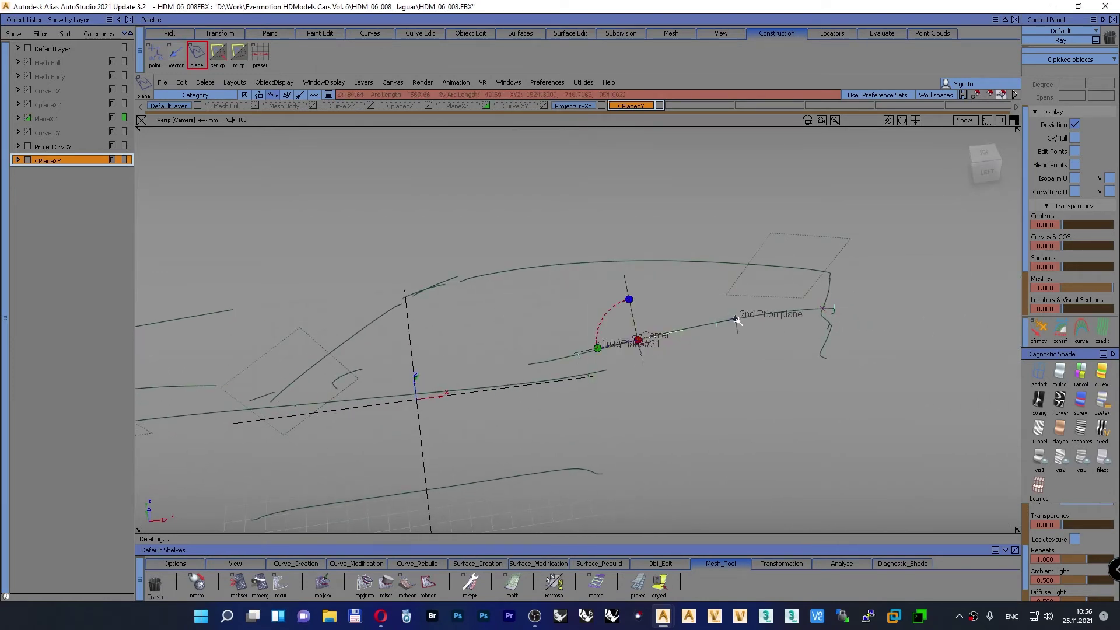
click(811, 308)
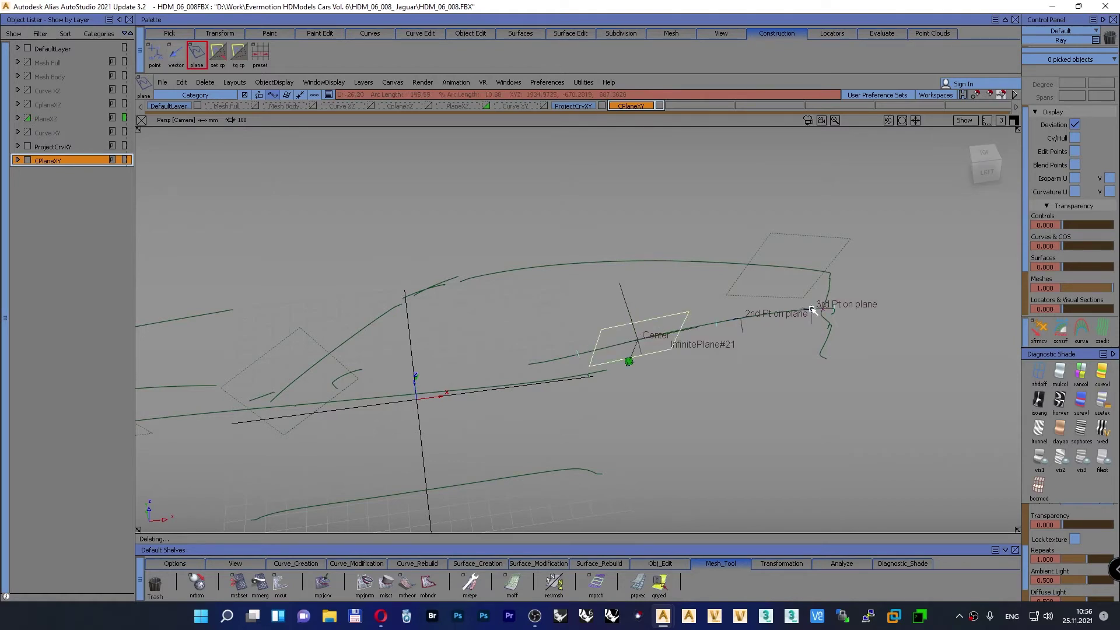
click(926, 519)
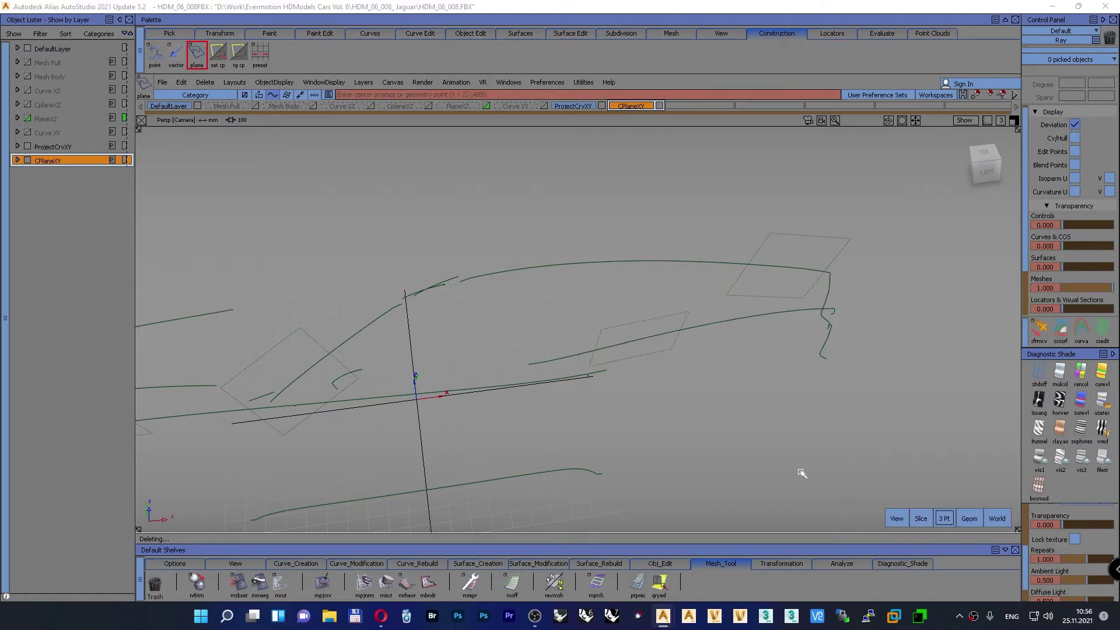
Step: Insert a new layer below CPlaneXY and name it PlaneXY
alt+shift+drag(746, 438, 530, 387)
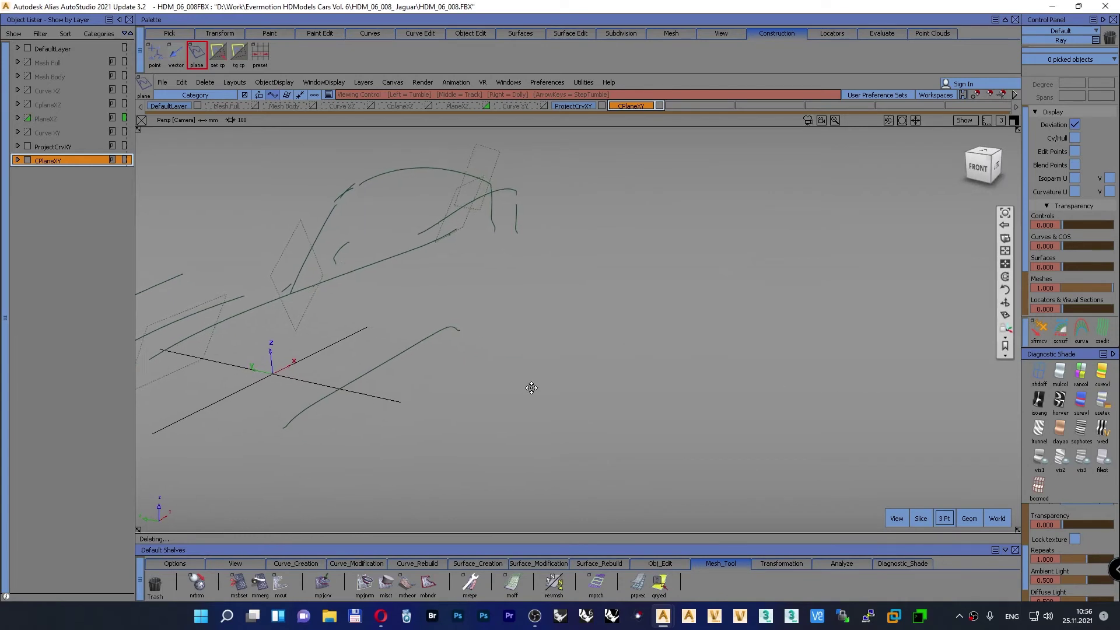
alt+shift+middle_drag(530, 387, 992, 375)
alt+shift+drag(992, 375, 886, 358)
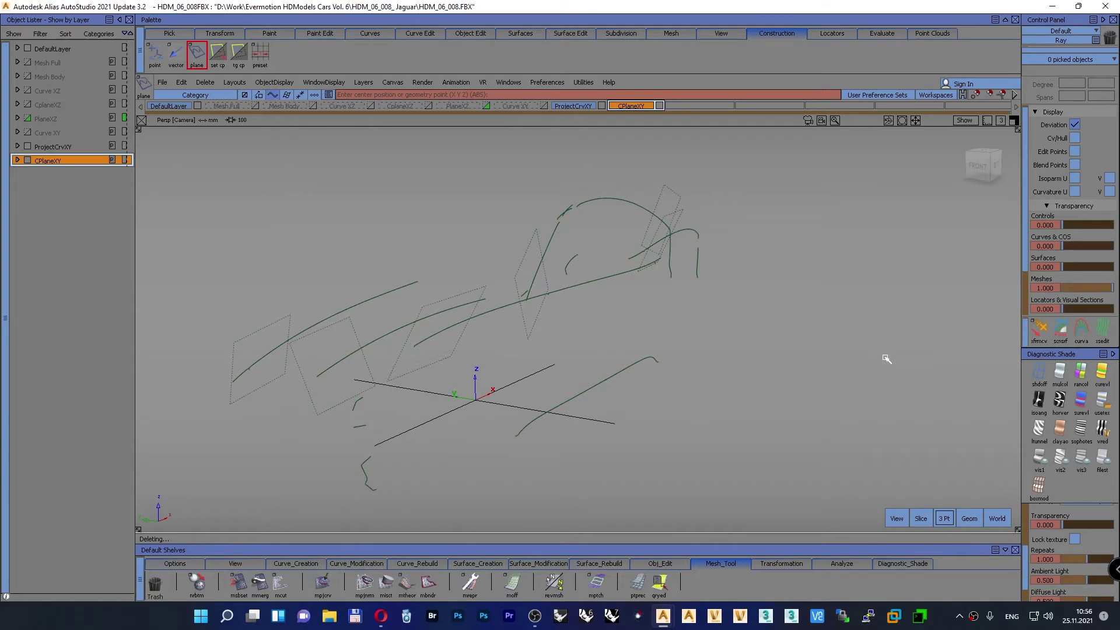
alt+shift+drag(812, 392, 585, 353)
right_click(68, 161)
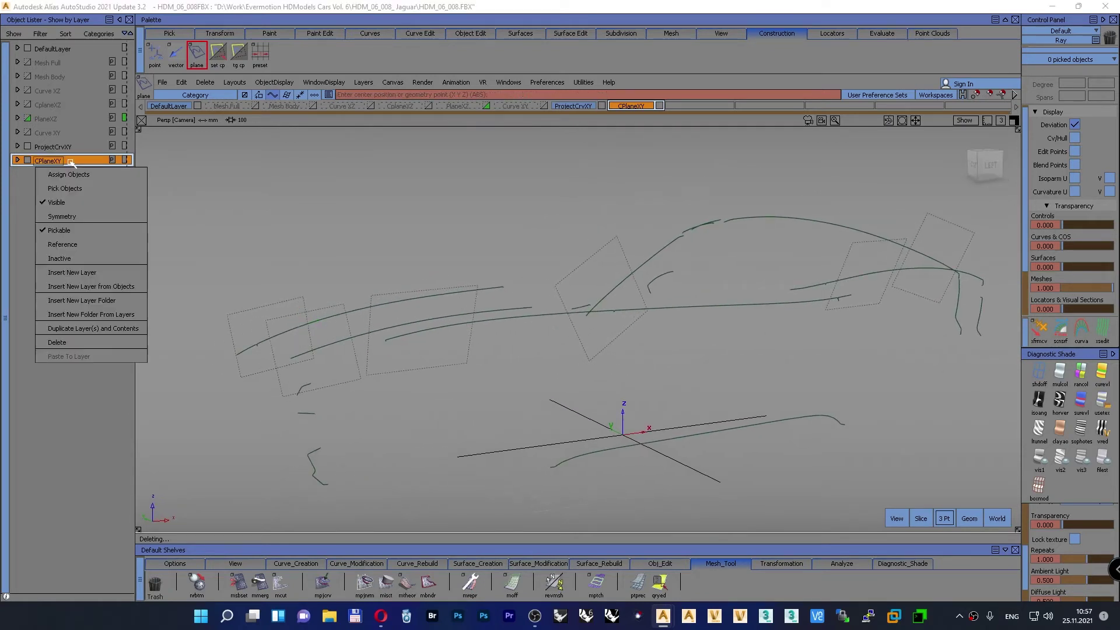
click(76, 272)
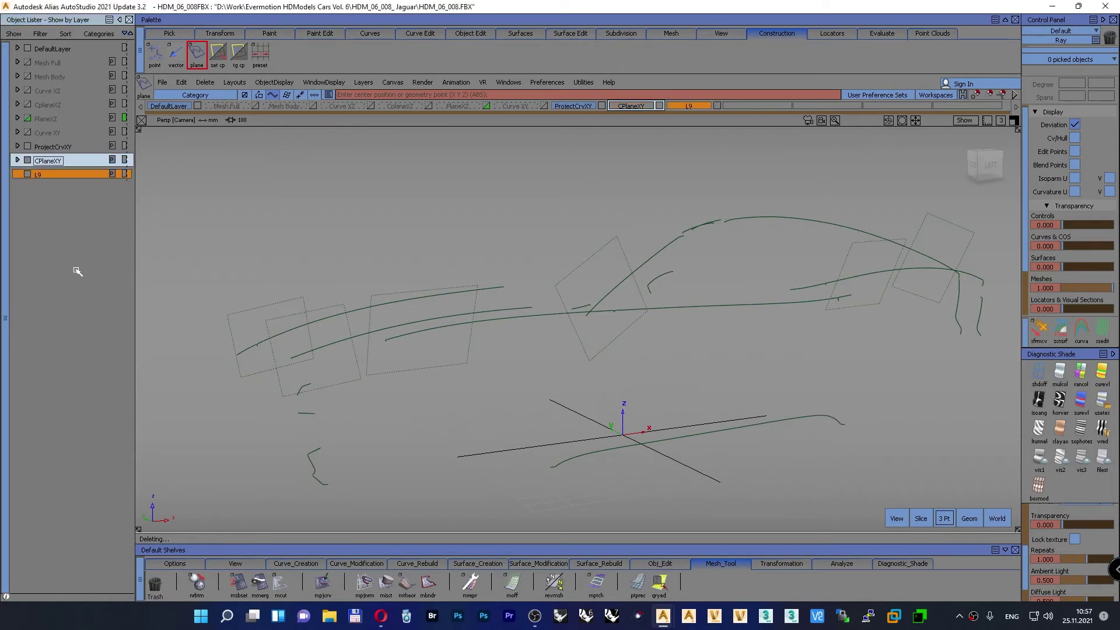
double_click(52, 176)
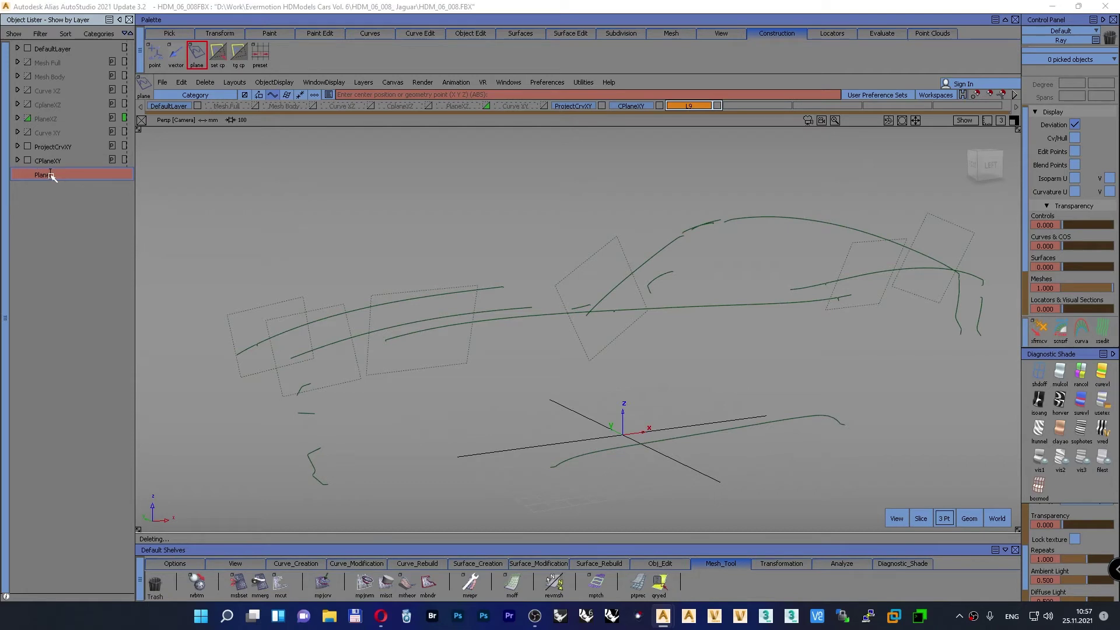
key(Return)
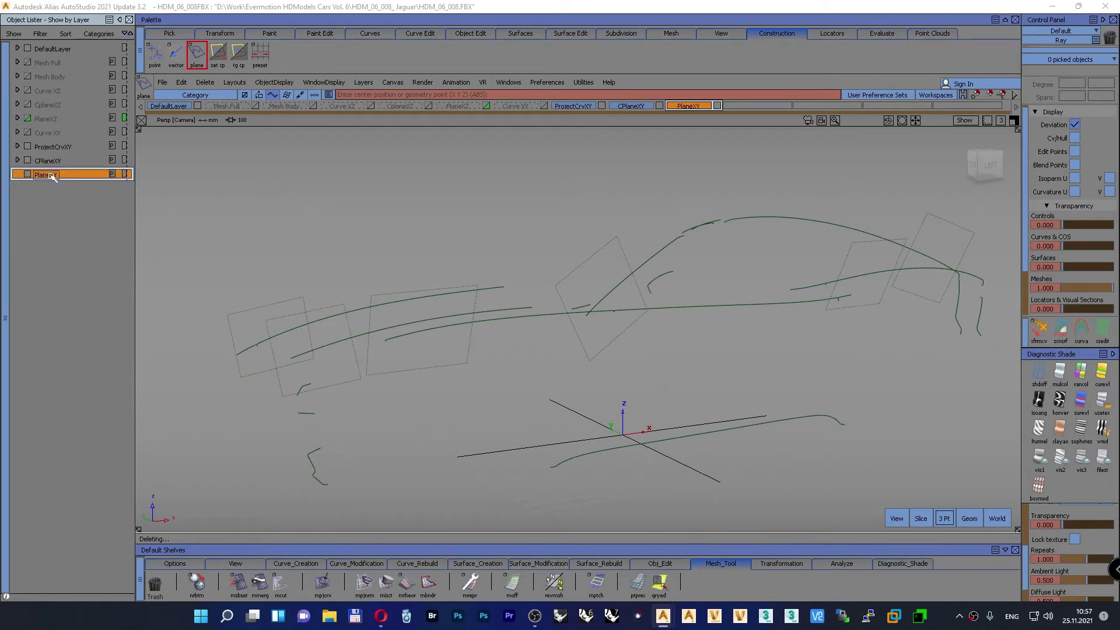
Step: Set the reference plane on the hood's inner curve as the construction plane and view it square-on in orthographic
alt+shift+drag(256, 328, 408, 388)
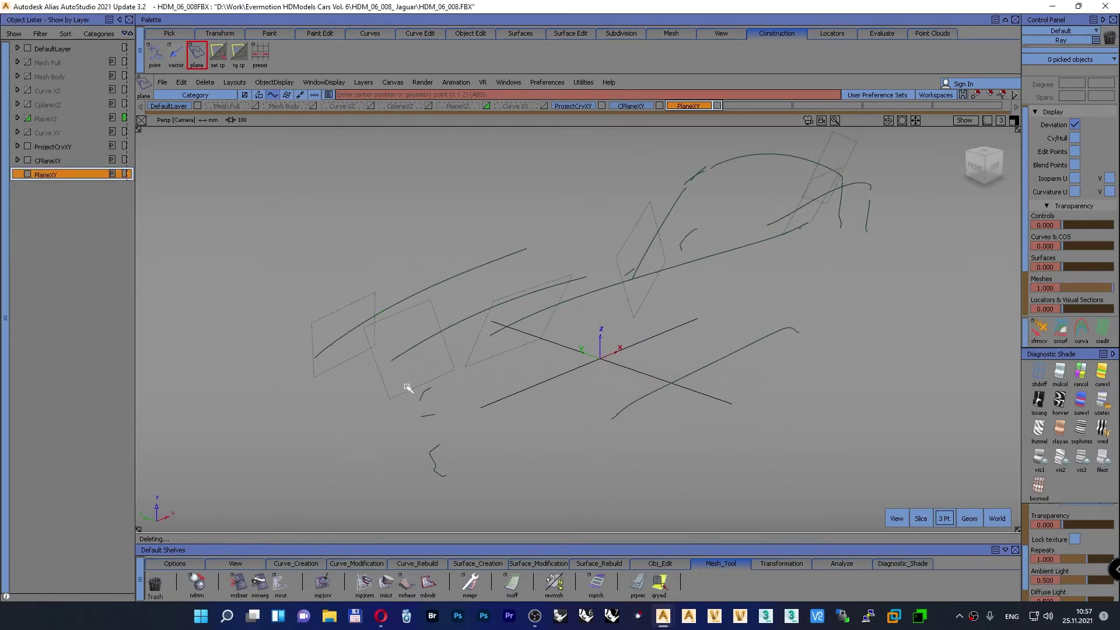
click(475, 564)
click(346, 367)
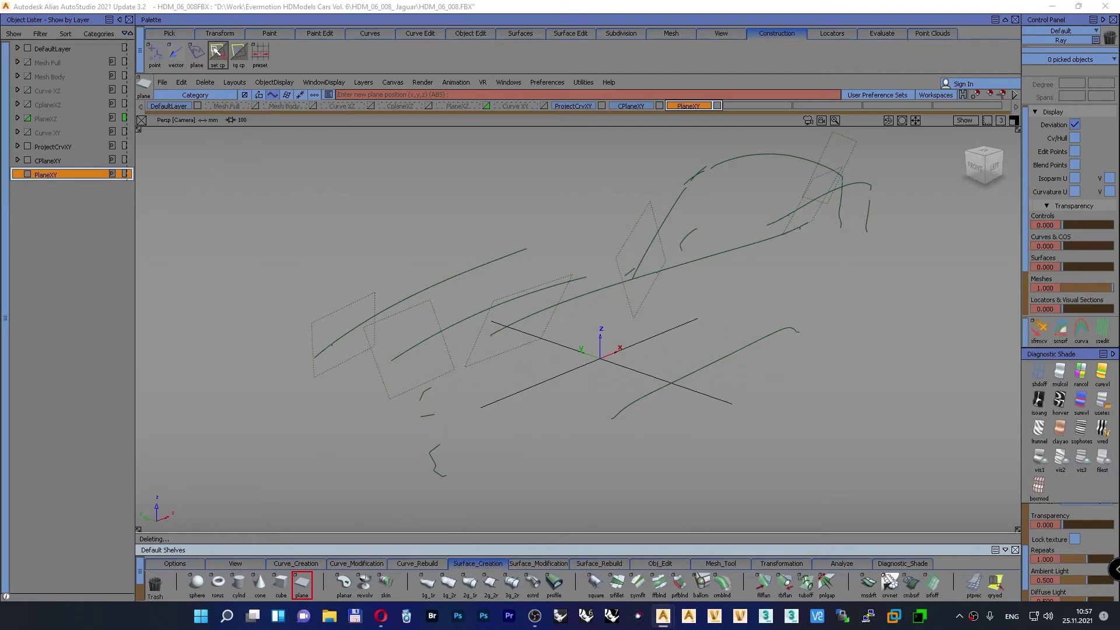
click(218, 53)
click(326, 317)
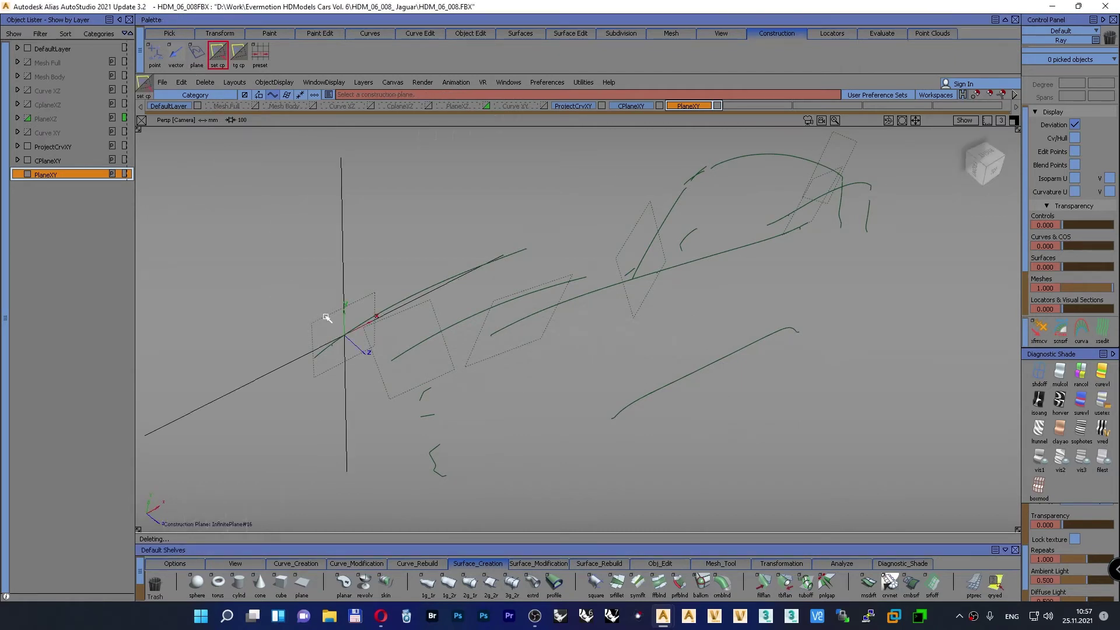
click(993, 171)
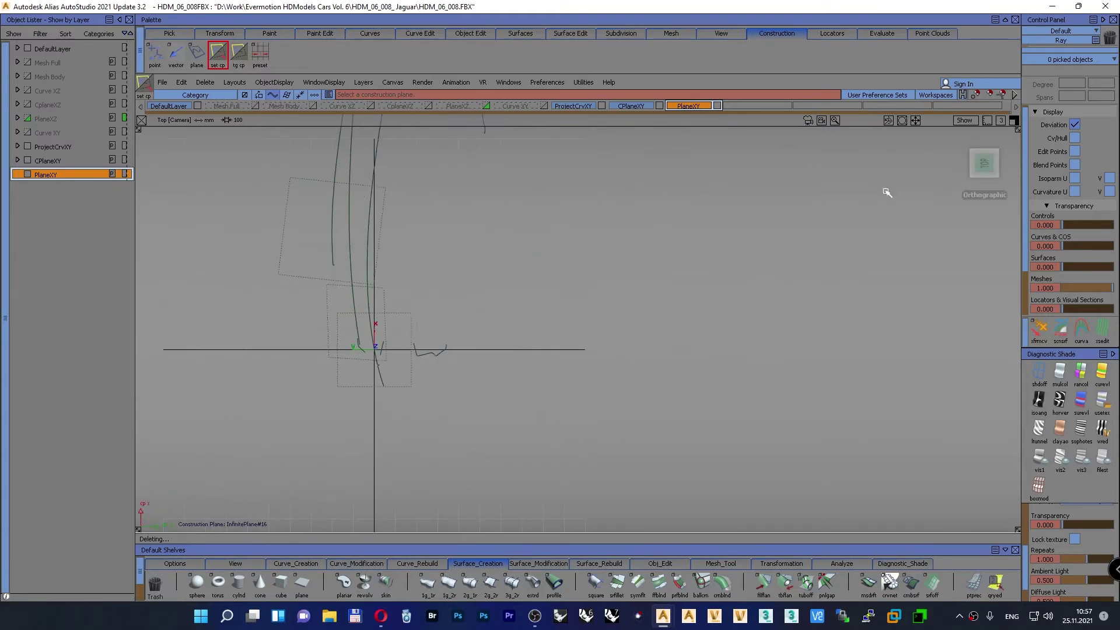
alt+shift+middle_drag(403, 370, 594, 370)
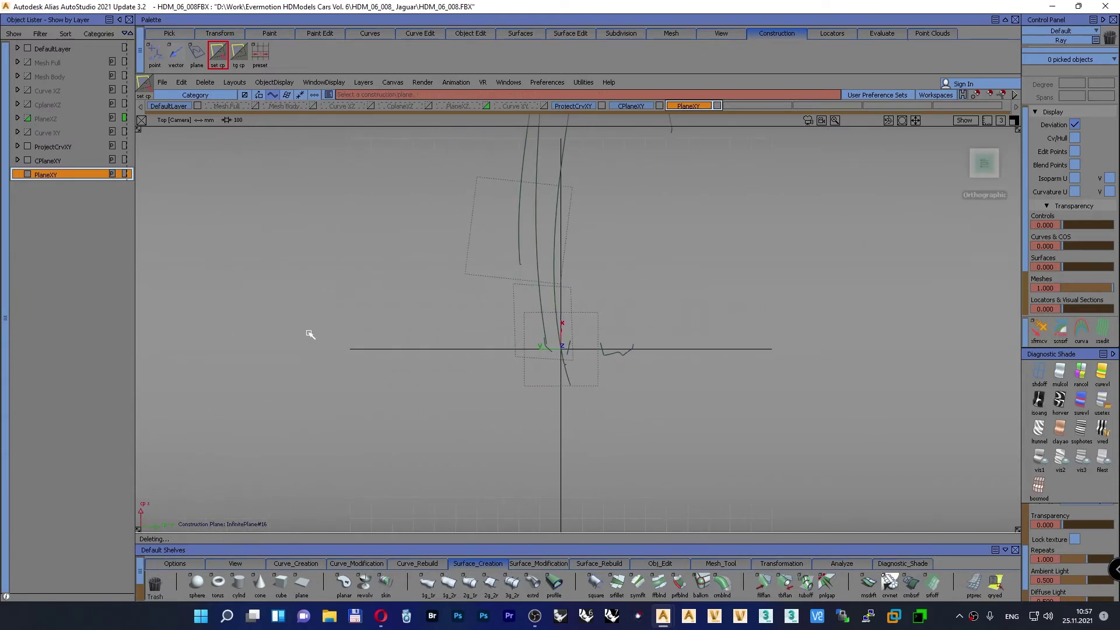
Step: Create a planar surface at the construction plane's origin, scale it to about 621 mm, and toggle back to the world construction plane
click(302, 582)
drag(583, 350, 668, 311)
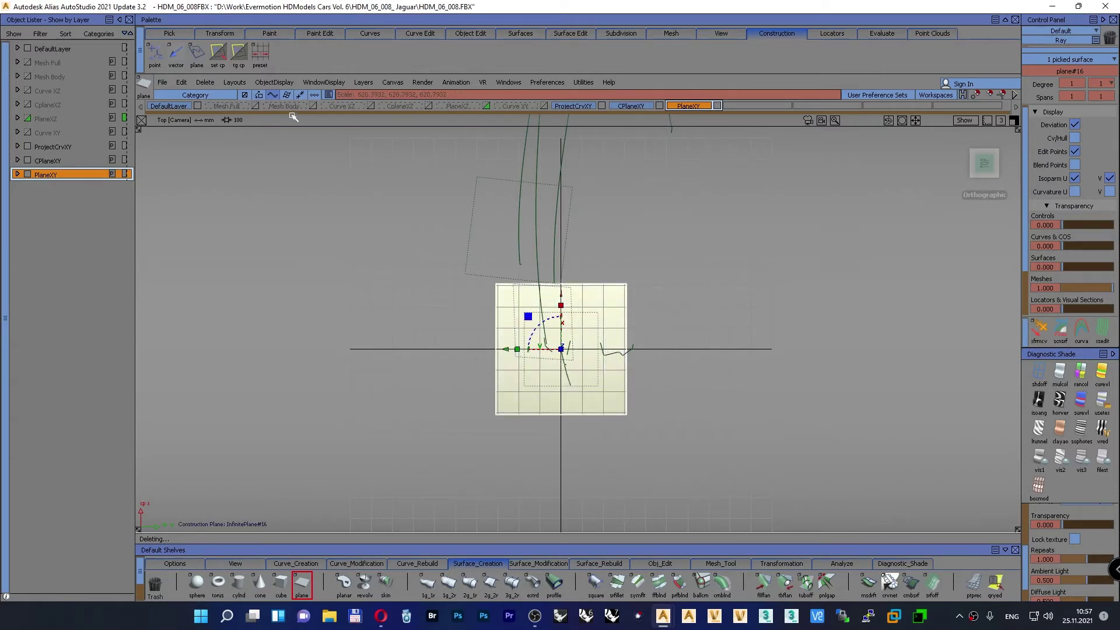
click(238, 55)
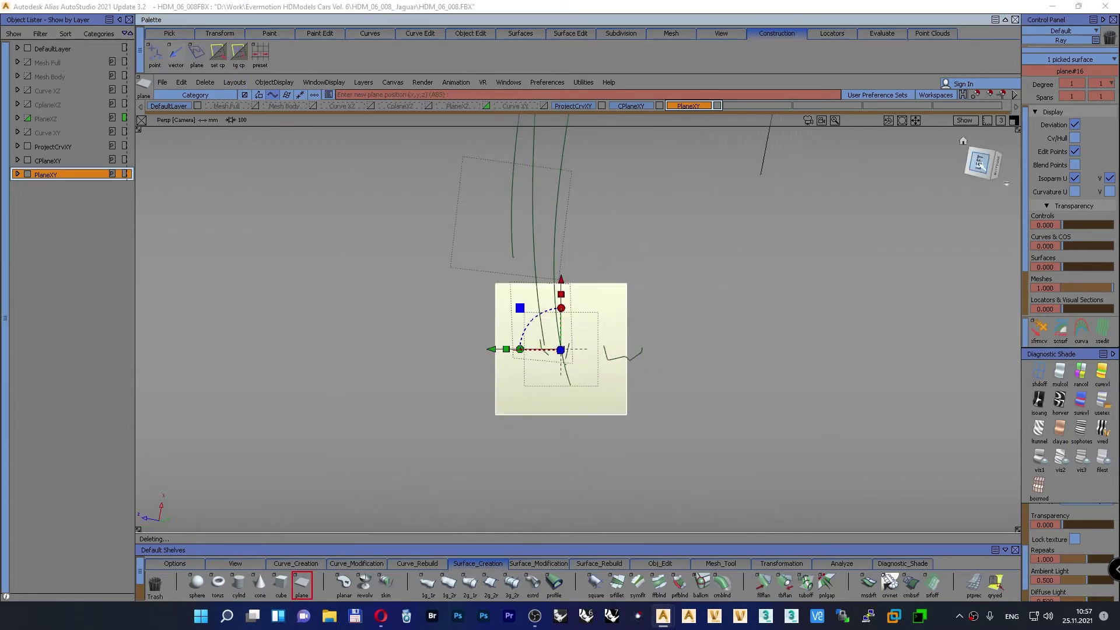
drag(982, 165, 465, 194)
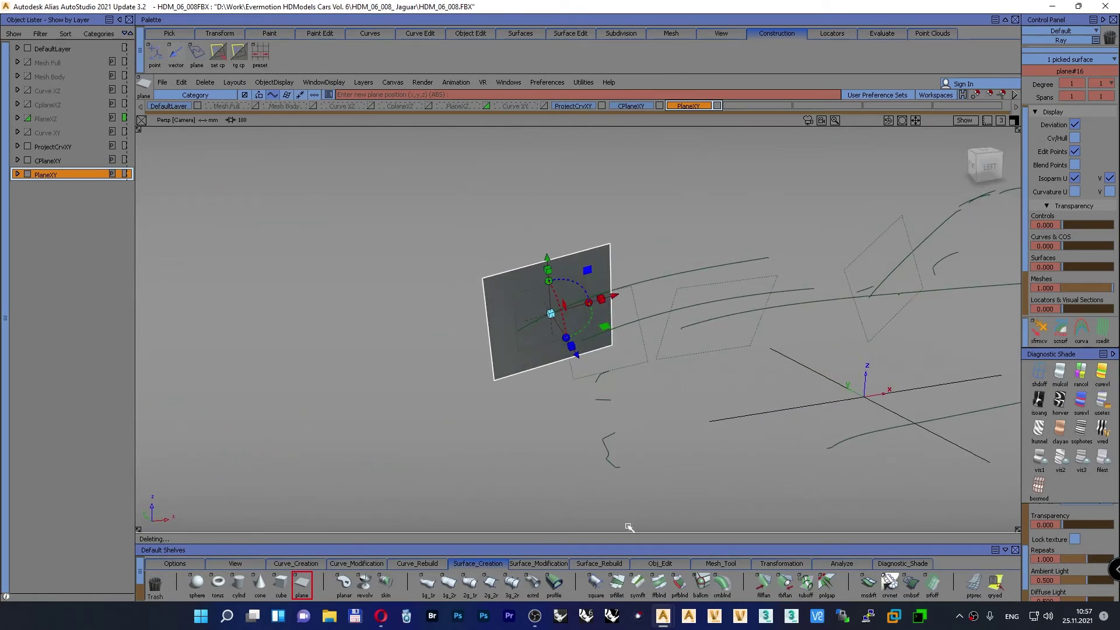
Step: Extend the planar surface along the hood's inner curve and shorten its other three edges to frame the curve closely
click(654, 563)
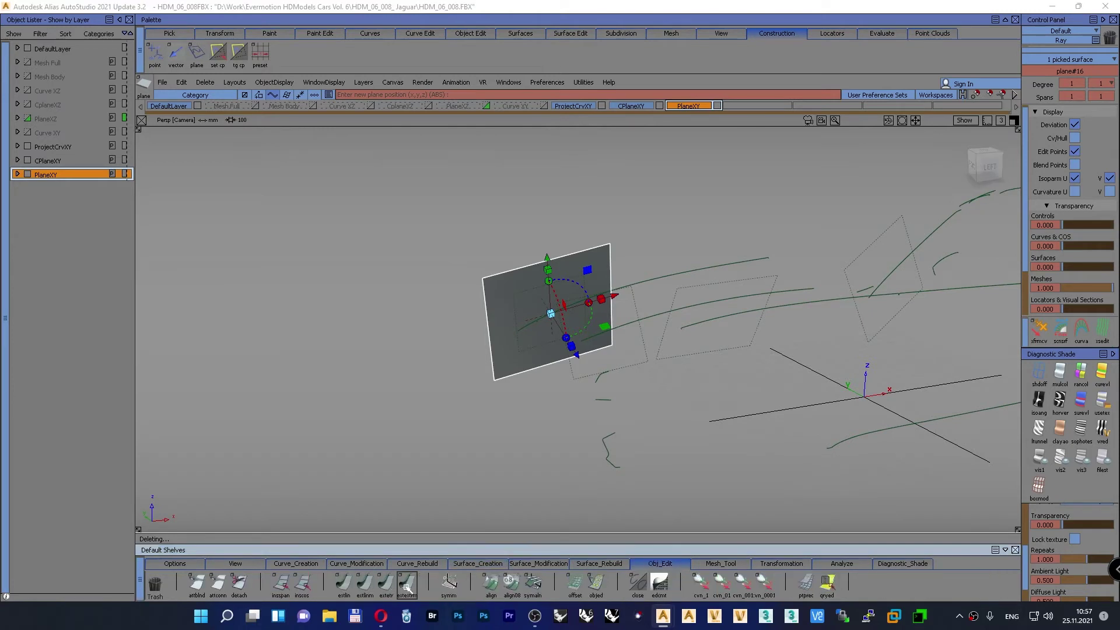
drag(609, 262, 915, 220)
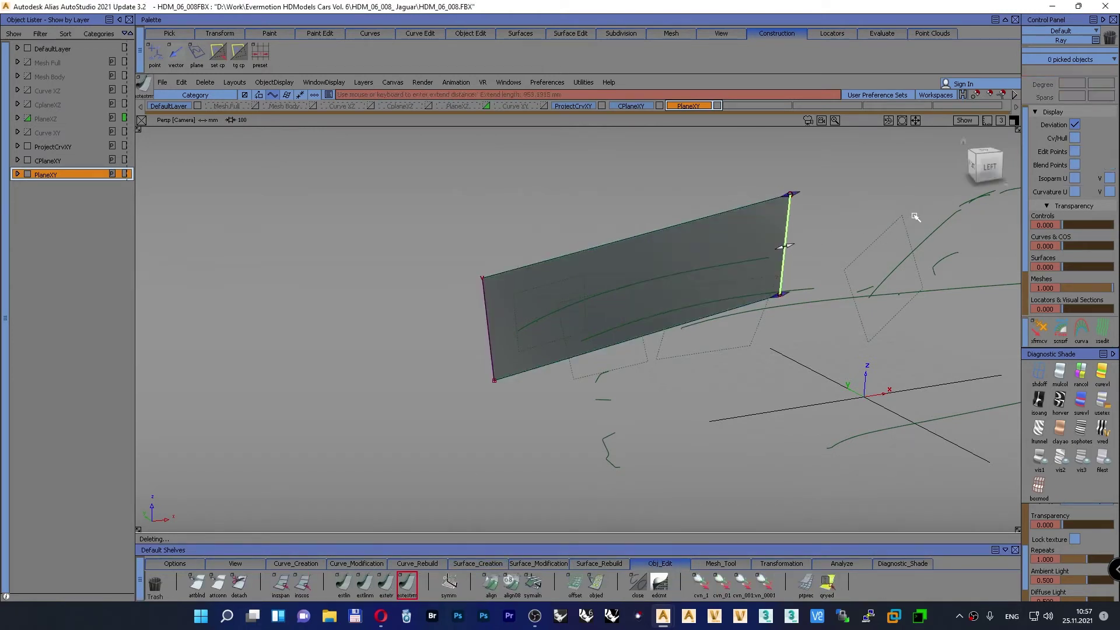
drag(489, 322, 503, 324)
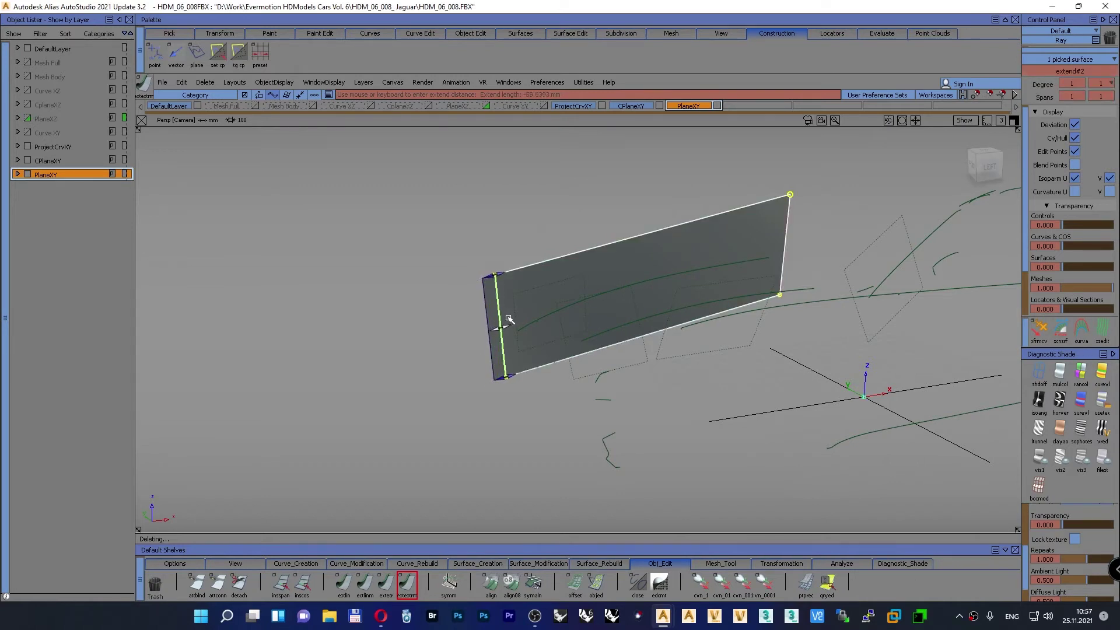
drag(620, 245, 622, 273)
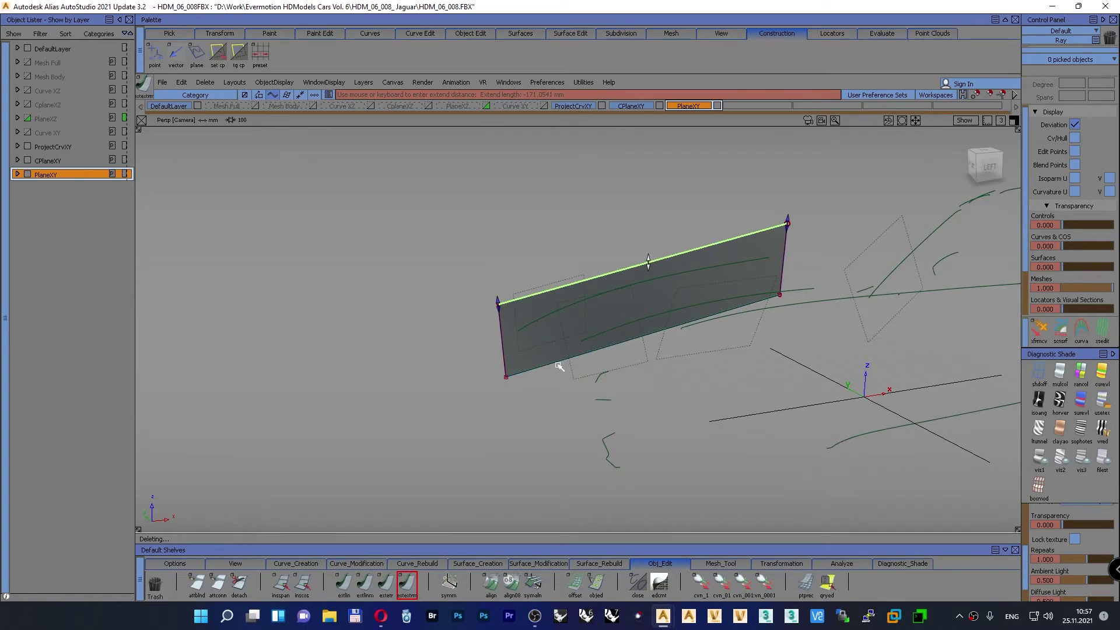
drag(558, 365, 561, 345)
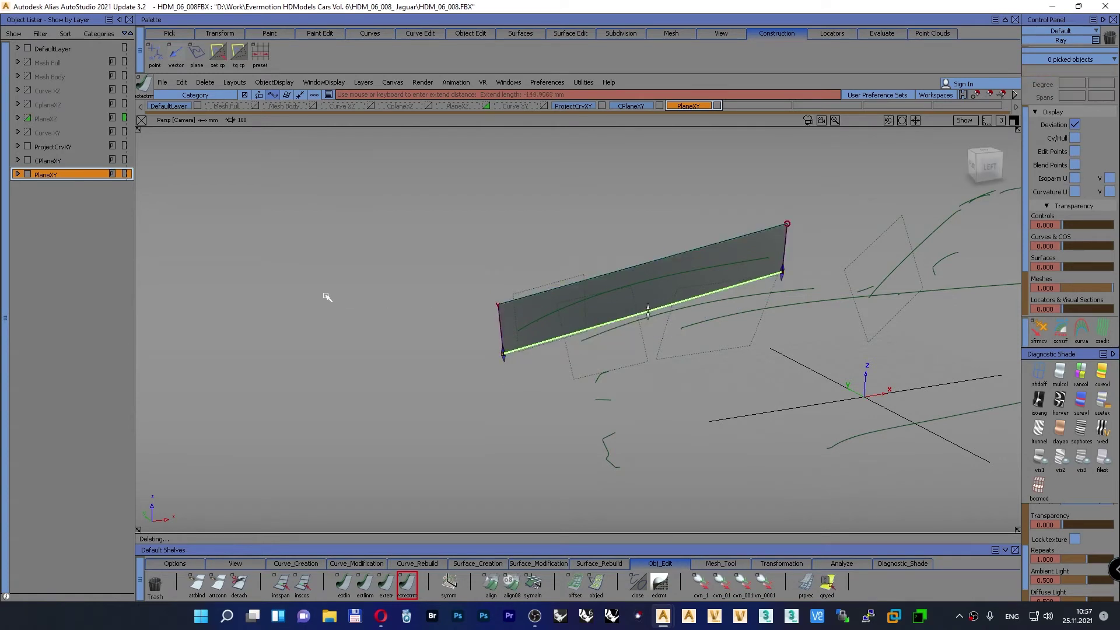
ctrl+shift+drag(343, 285, 452, 303)
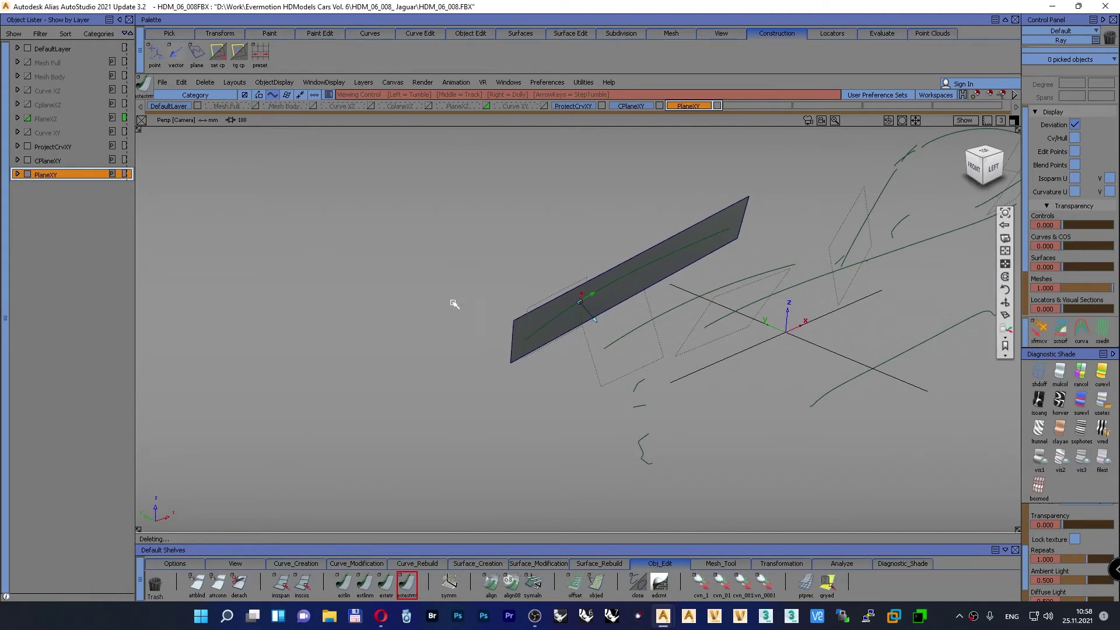
Step: Set the reference plane on the hood's outer curve as the construction plane and view it square-on in orthographic
click(215, 58)
click(659, 332)
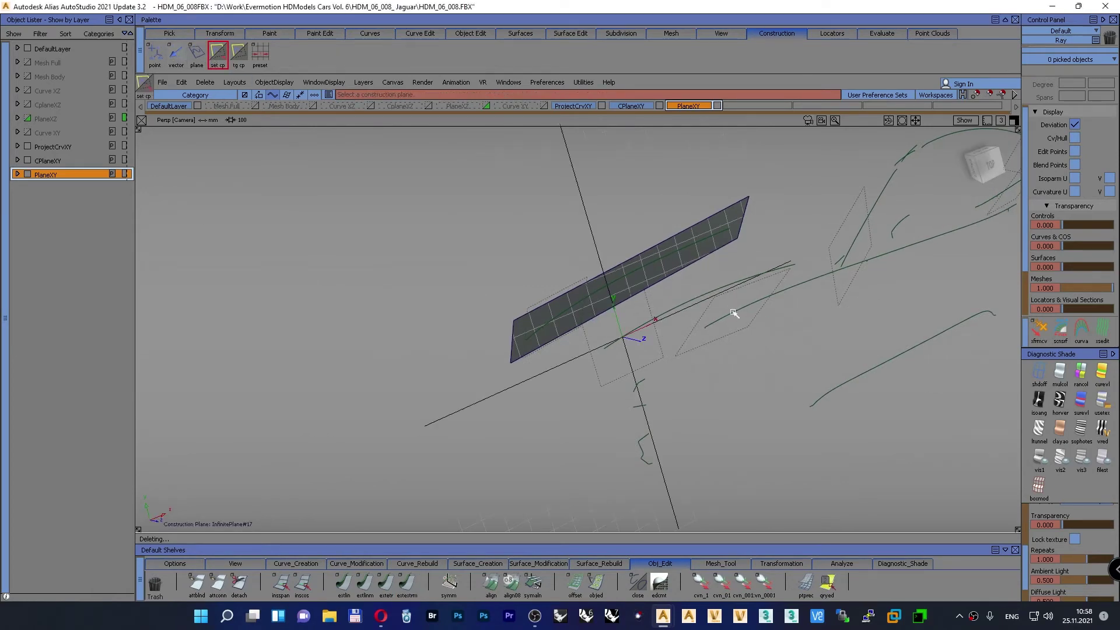
click(991, 165)
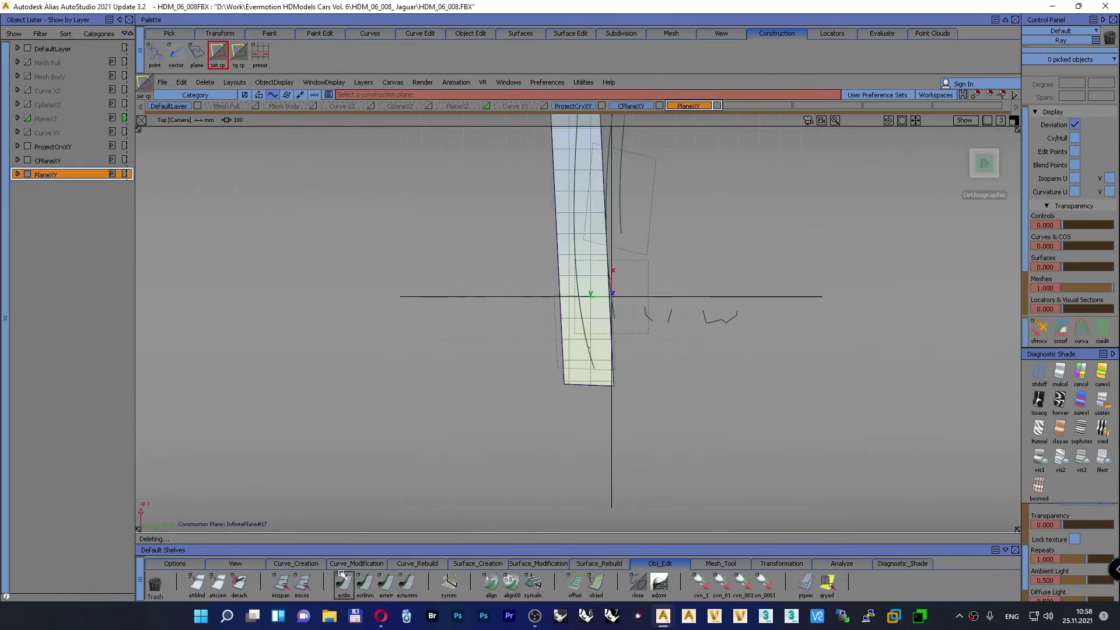
Step: Create a second planar surface at that plane's origin, about 368 mm wide and stretched lengthwise, and toggle back to the world construction plane
click(472, 564)
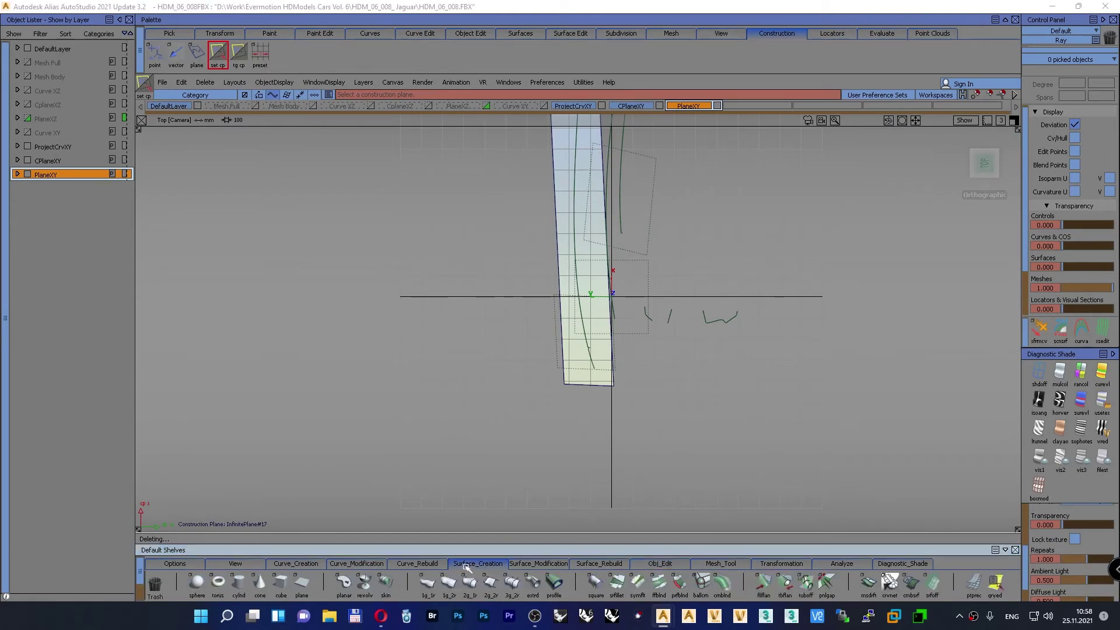
click(612, 296)
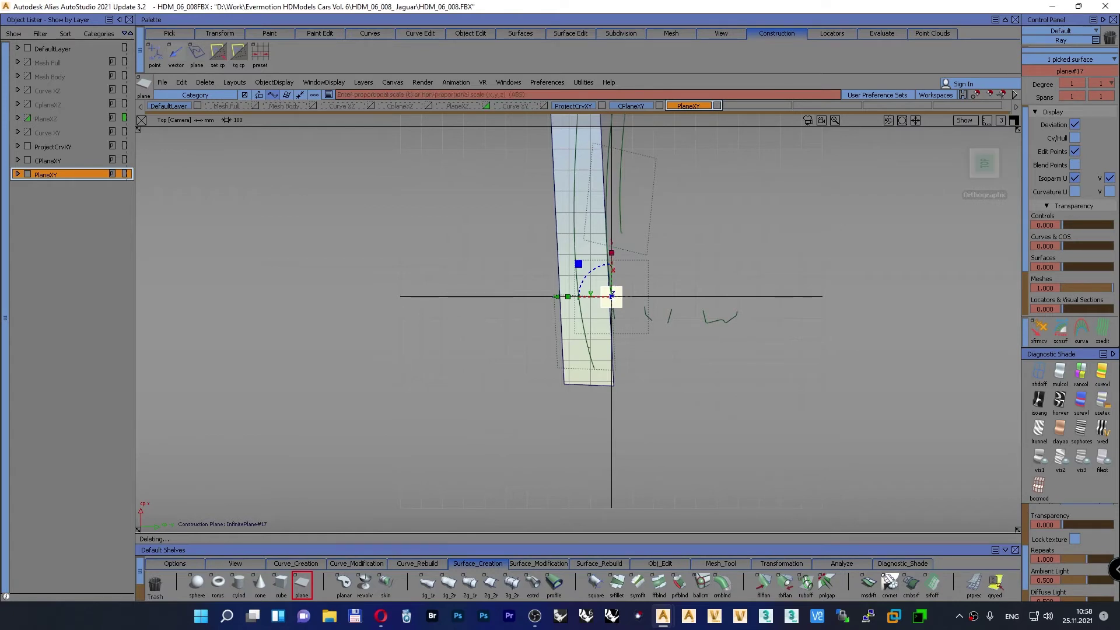
drag(612, 295, 619, 84)
click(238, 54)
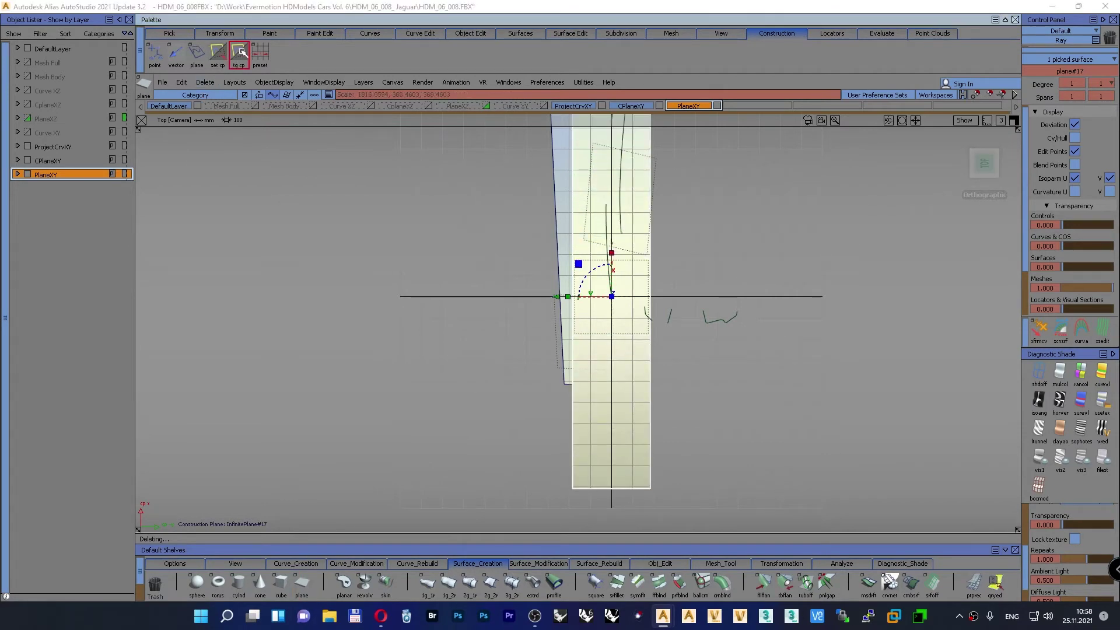
alt+shift+drag(963, 142, 536, 341)
alt+shift+middle_drag(536, 341, 782, 350)
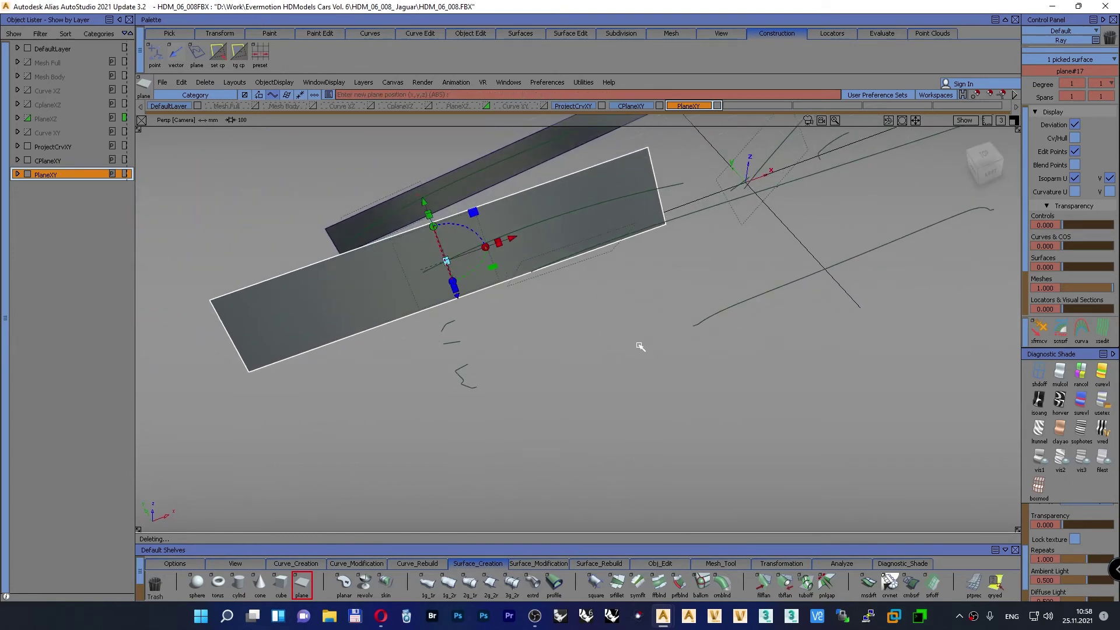
Step: Extend one end of the planar surface on the hood's outer curve and pull in its other edges to frame the curve closely
click(666, 564)
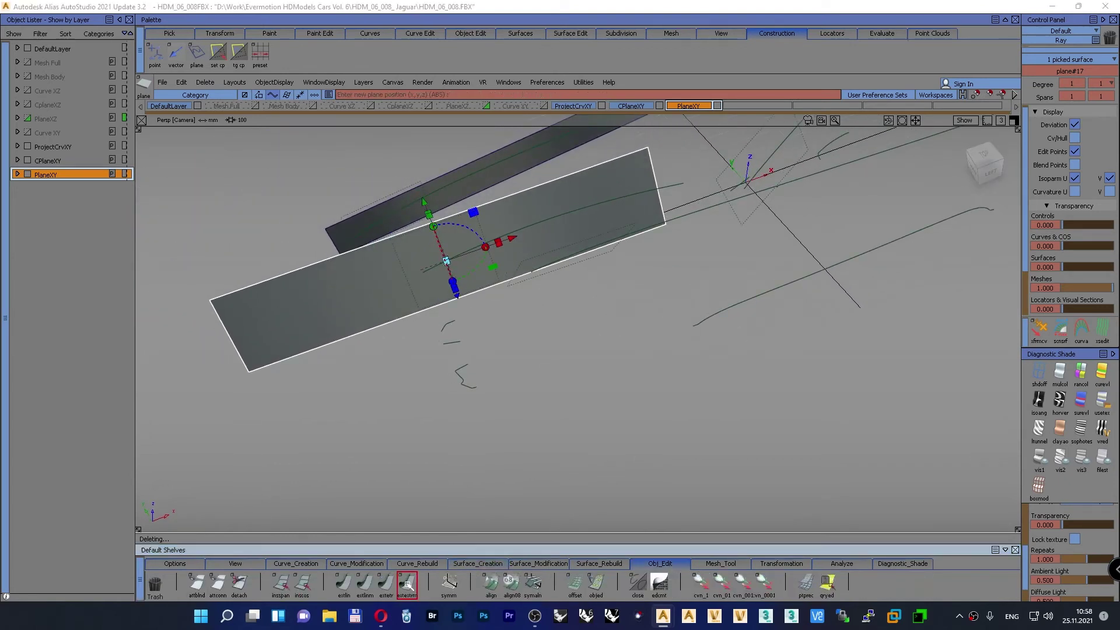
drag(653, 174, 748, 159)
drag(235, 346, 484, 257)
drag(504, 201, 449, 313)
ctrl+shift+drag(288, 386, 408, 328)
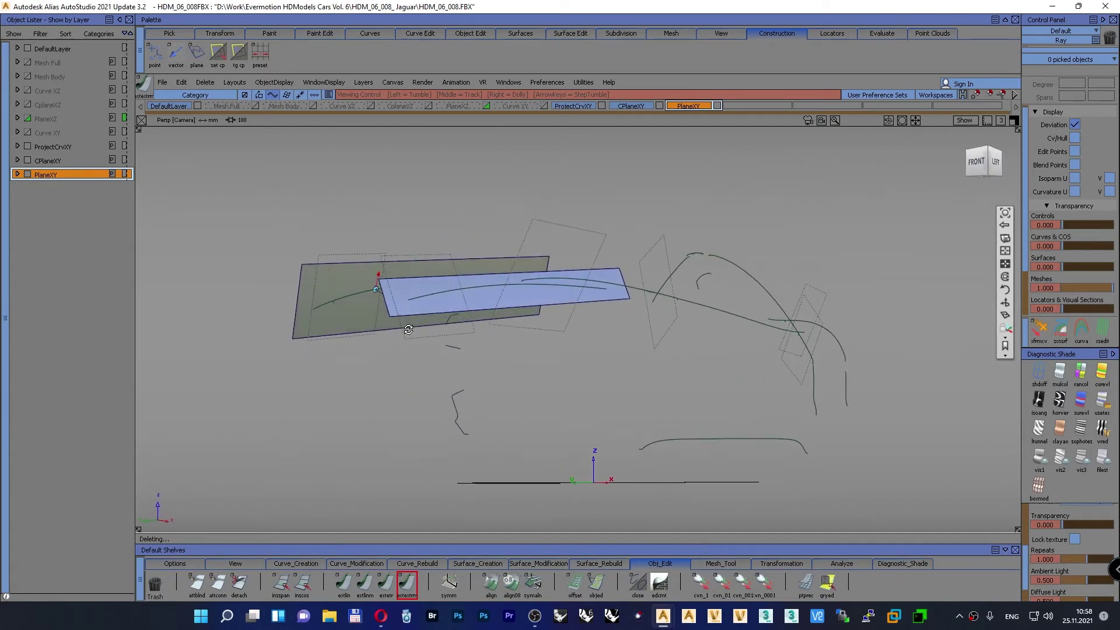
Step: Set the reference plane at the start of the long body-side curve as the construction plane and view it square-on in orthographic
click(217, 53)
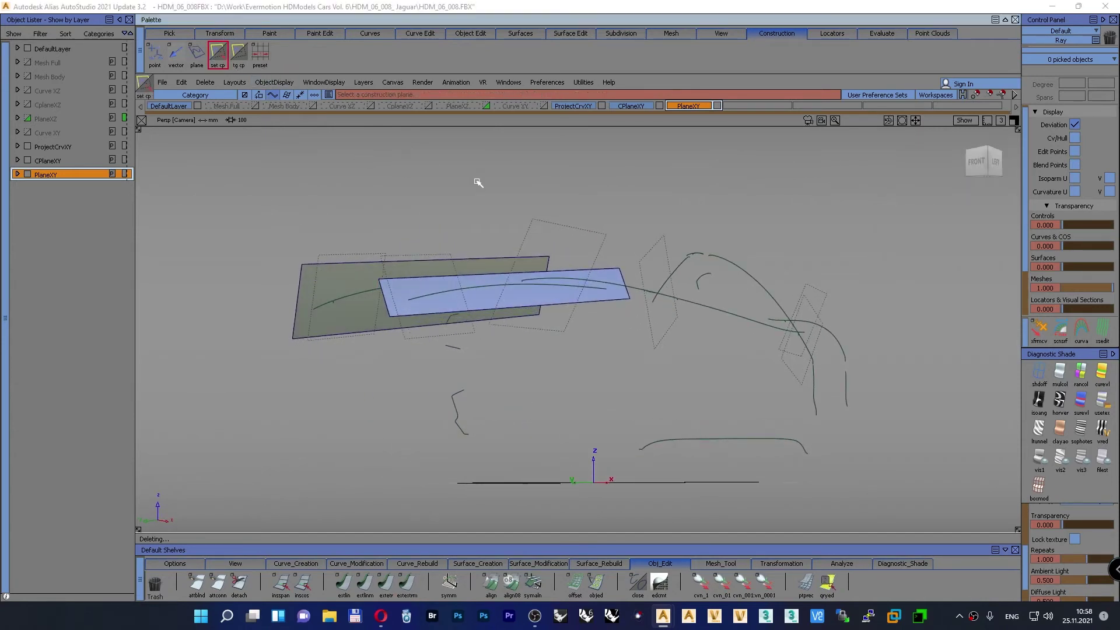
click(545, 222)
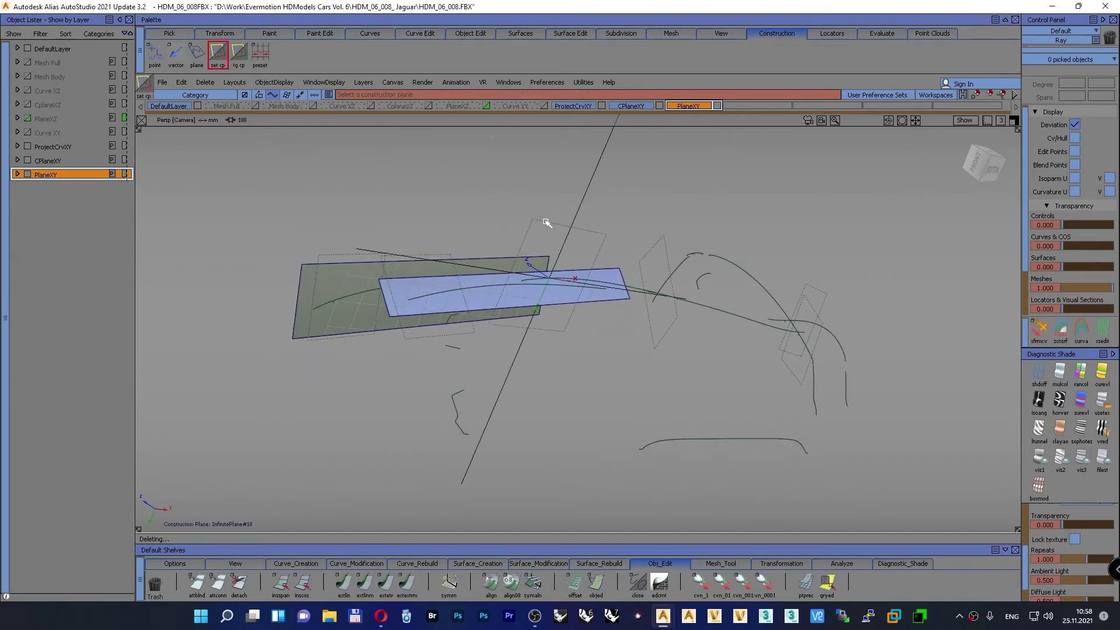
click(986, 177)
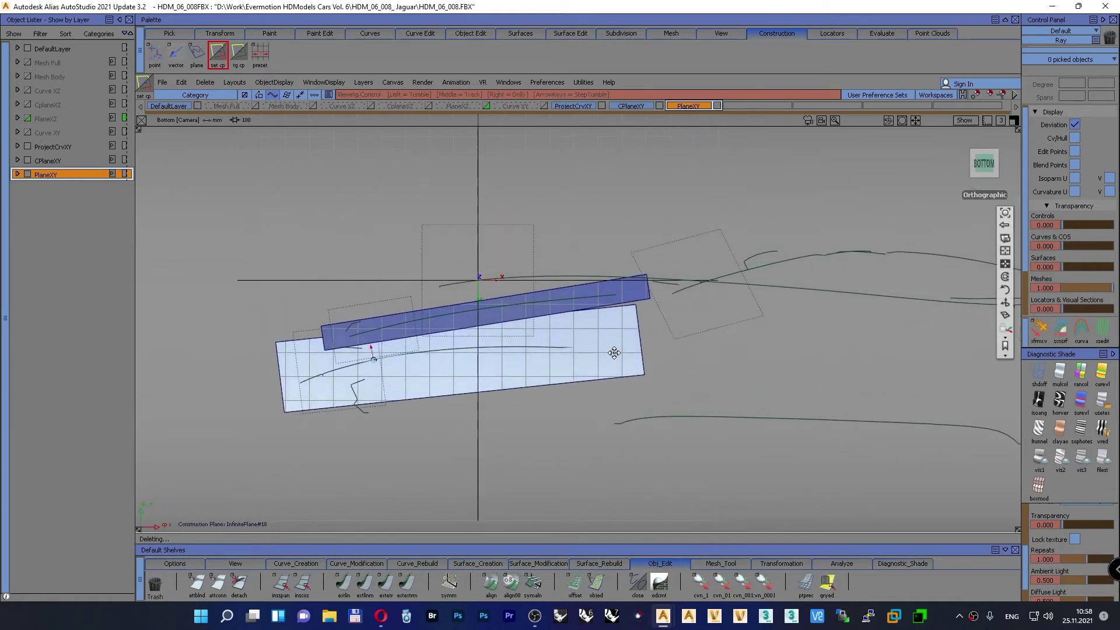
alt+shift+right_drag(614, 353, 569, 363)
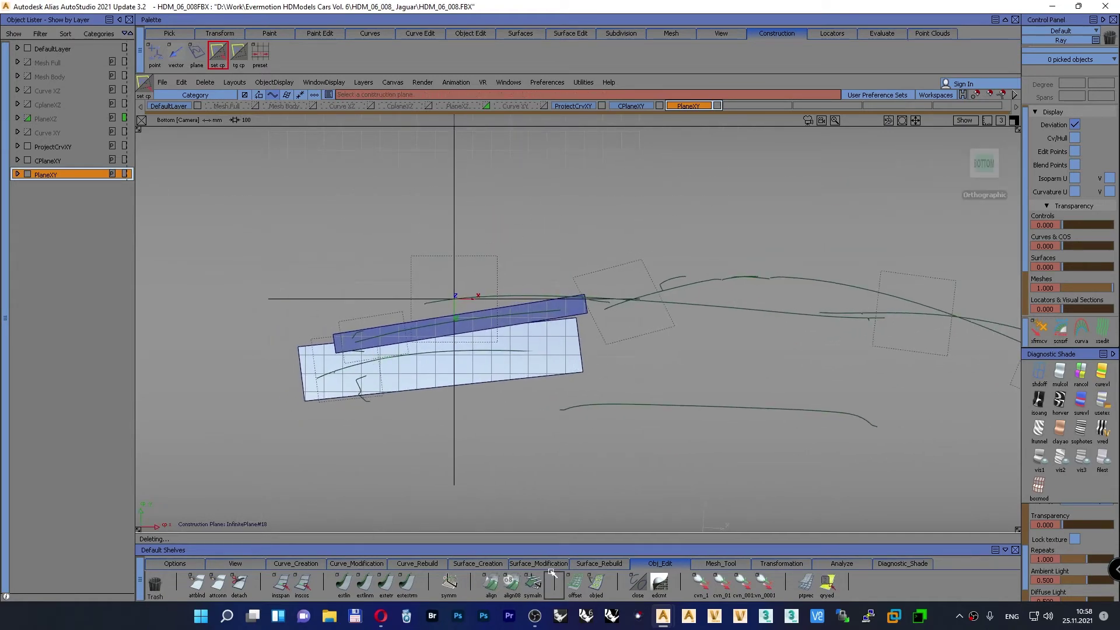
Step: Create a planar surface at that plane's origin, scaled to about 5100 by 337 mm, and toggle back to the world construction plane
click(474, 563)
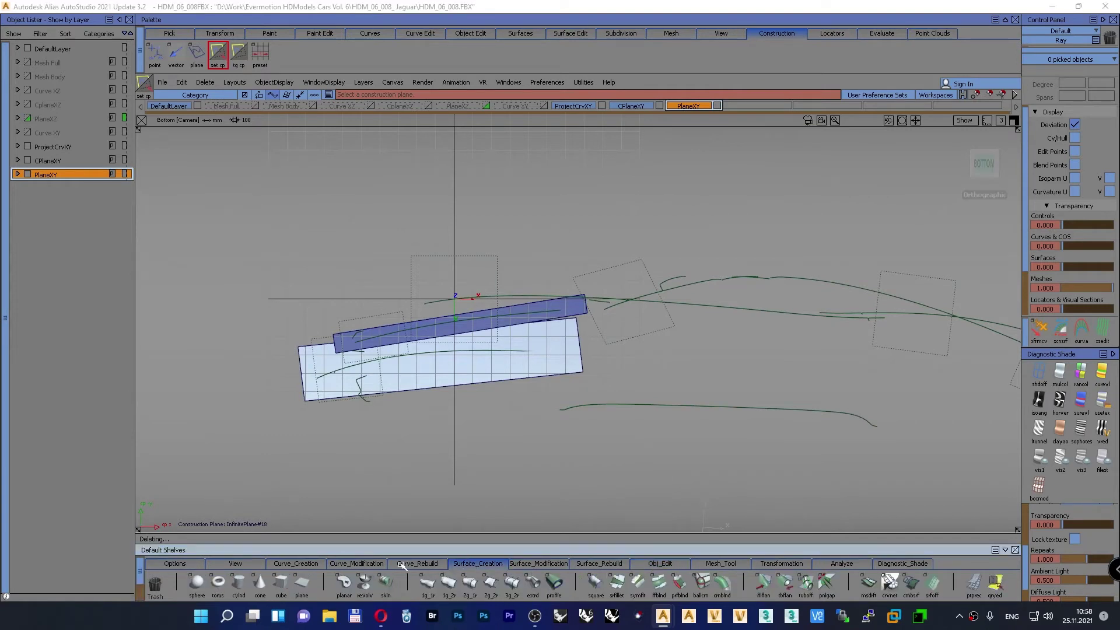
click(303, 584)
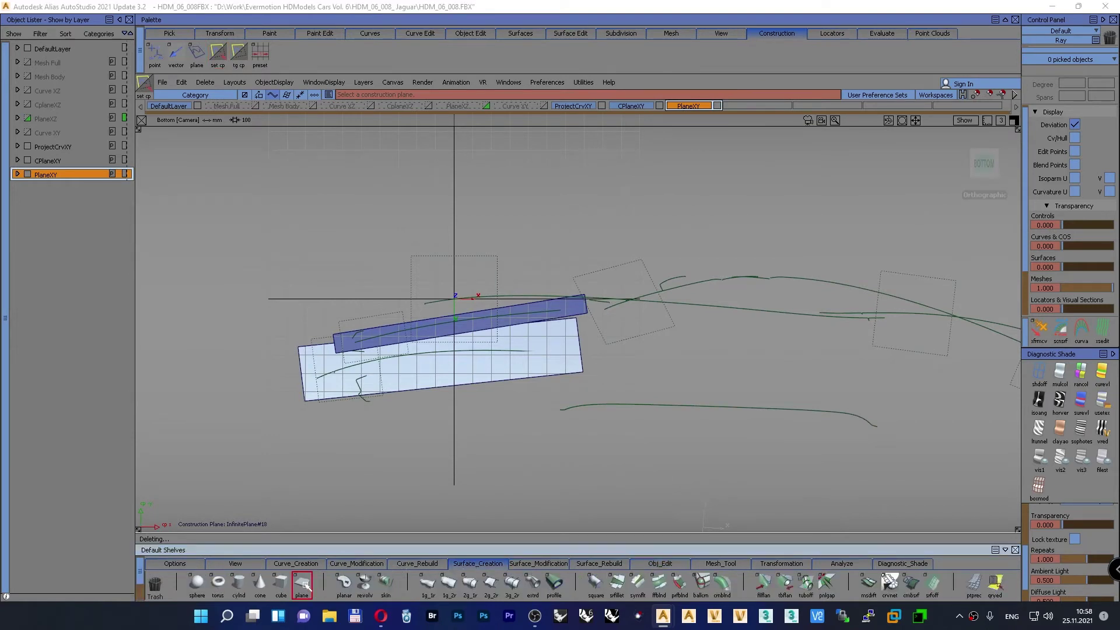
click(454, 298)
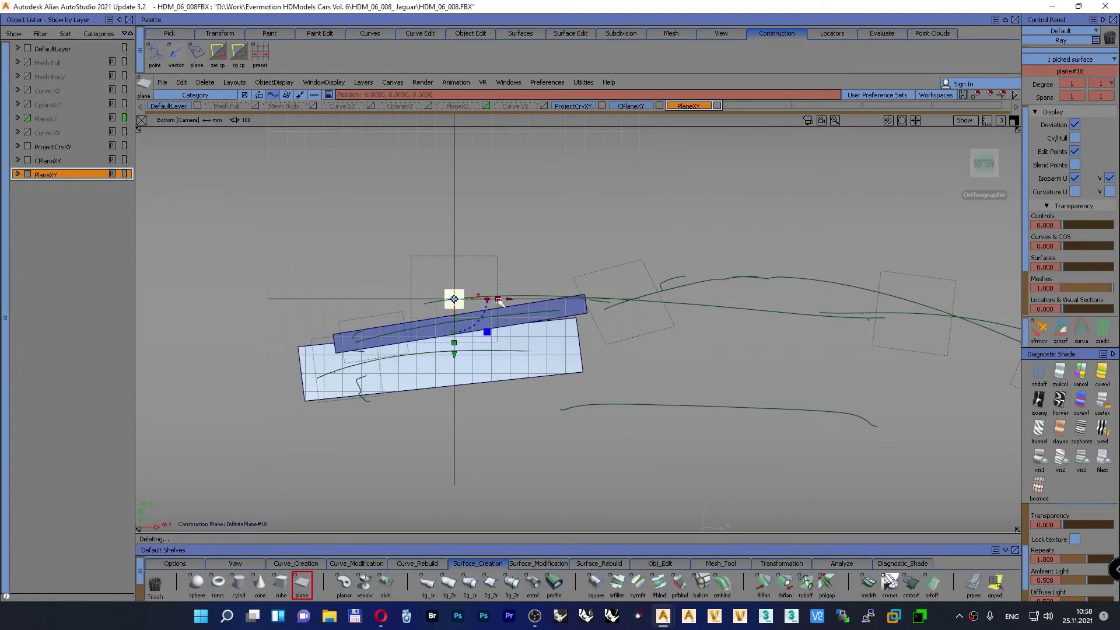
drag(453, 298, 624, 300)
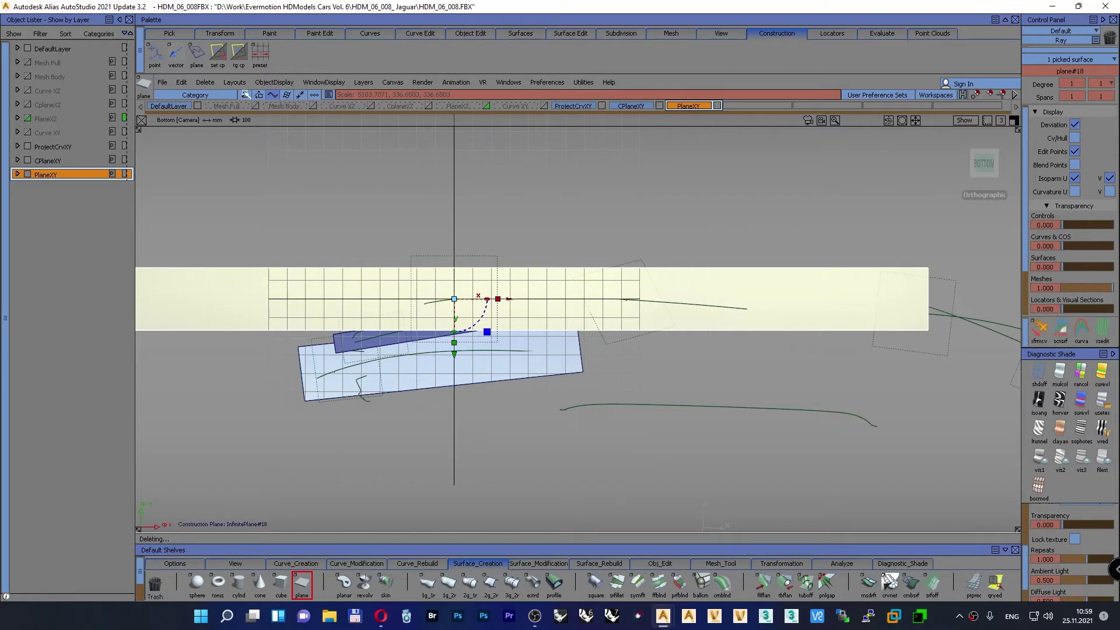
click(237, 55)
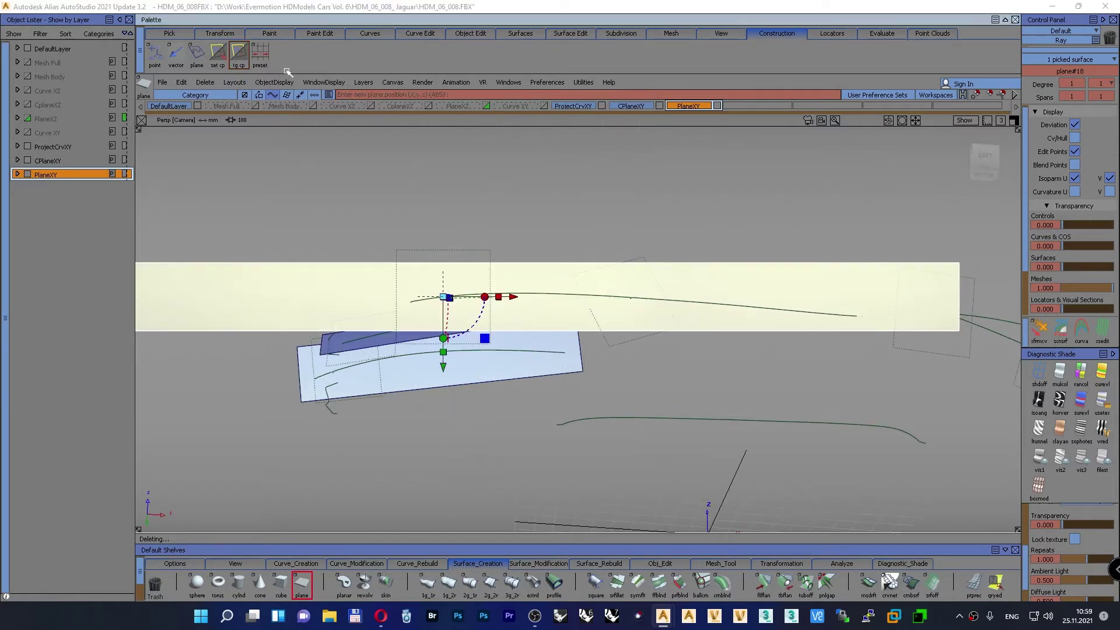
click(963, 142)
Step: Shorten the front and rear ends of the long planar surface so that it closely frames the body-side curve
alt+shift+right_drag(675, 295, 645, 300)
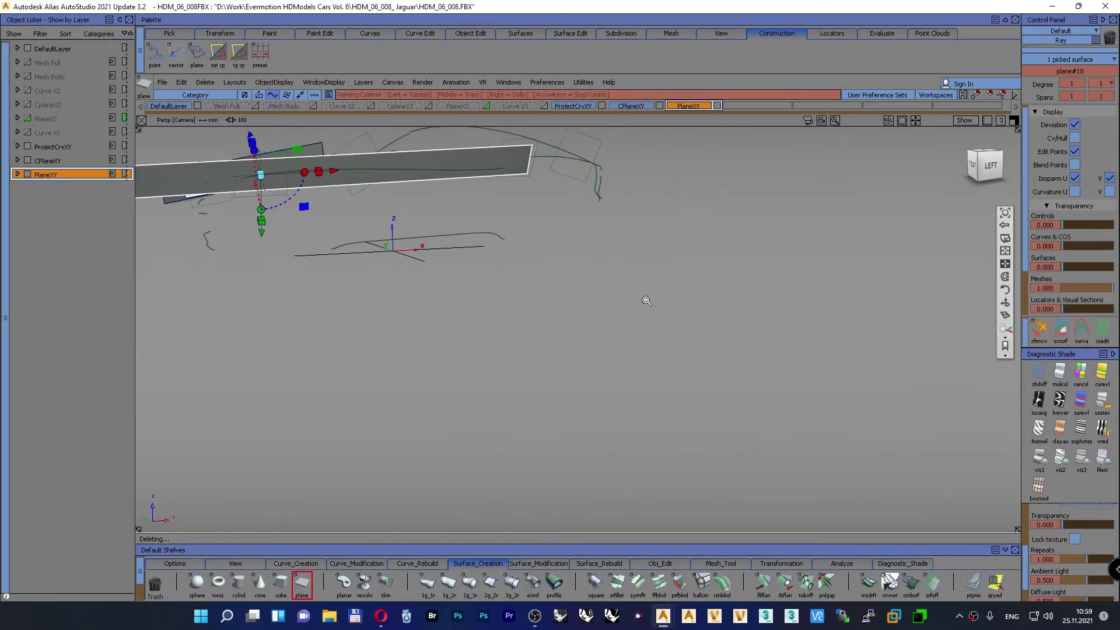
mouse_move(732, 297)
alt+shift+middle_down()
mouse_move(800, 338)
mouse_move(874, 350)
alt+shift+middle_up()
alt+shift+middle_drag(665, 336, 759, 357)
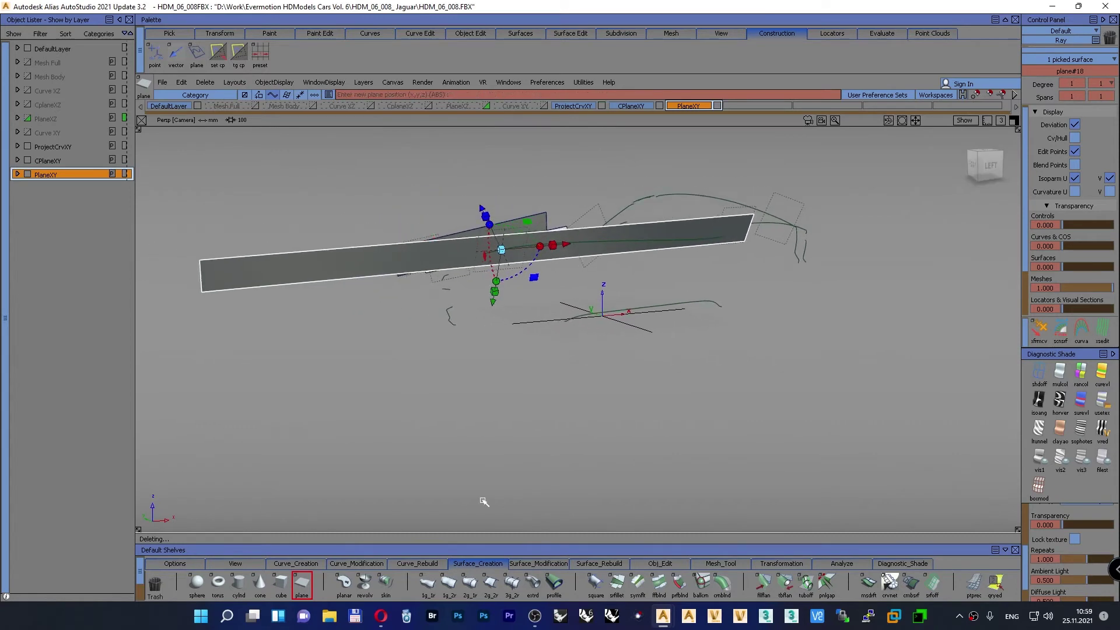
click(647, 563)
click(406, 582)
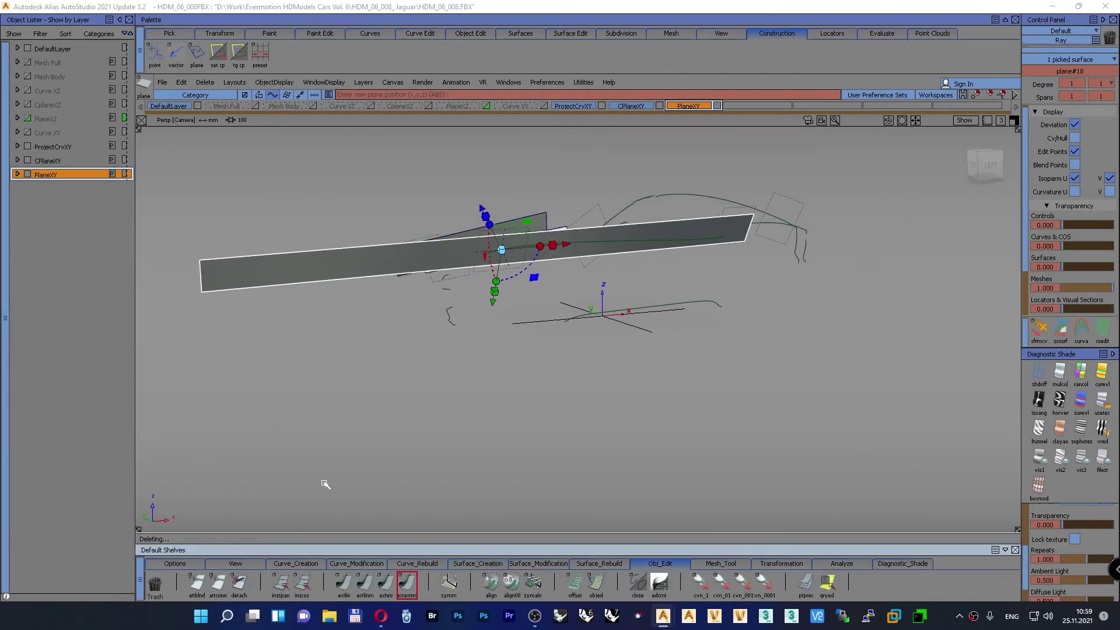
click(200, 270)
drag(200, 270, 650, 275)
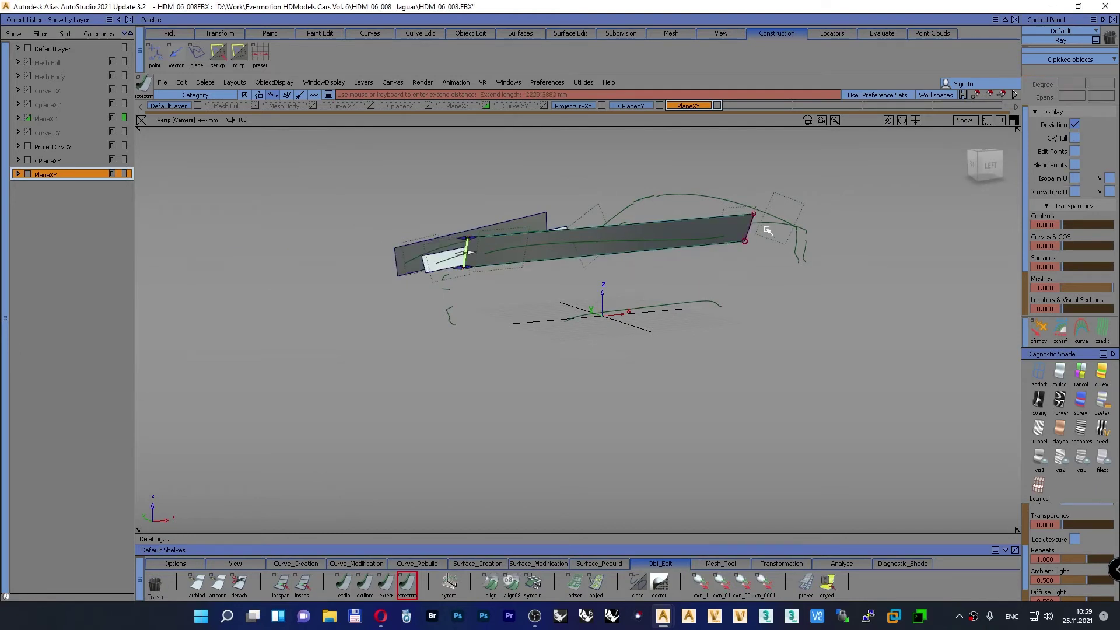
drag(751, 231, 728, 236)
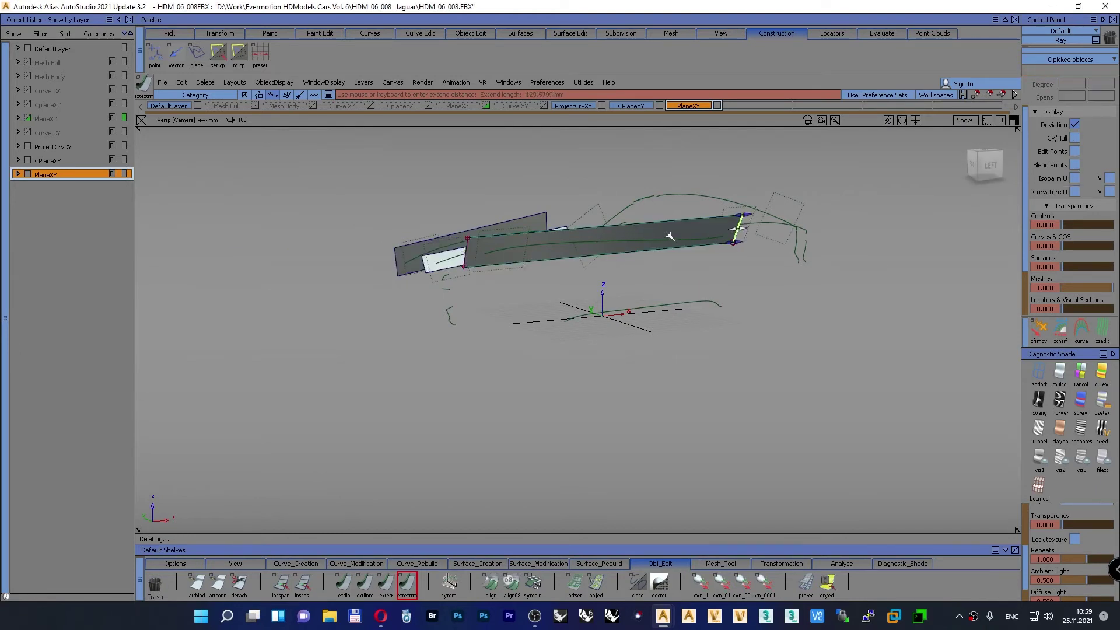
ctrl+shift+drag(371, 214, 375, 190)
Step: Set the tilted reference plane on the curve rising towards the roof as the construction plane and view it square-on in orthographic
alt+shift+drag(501, 249, 370, 338)
alt+shift+middle_drag(370, 338, 326, 338)
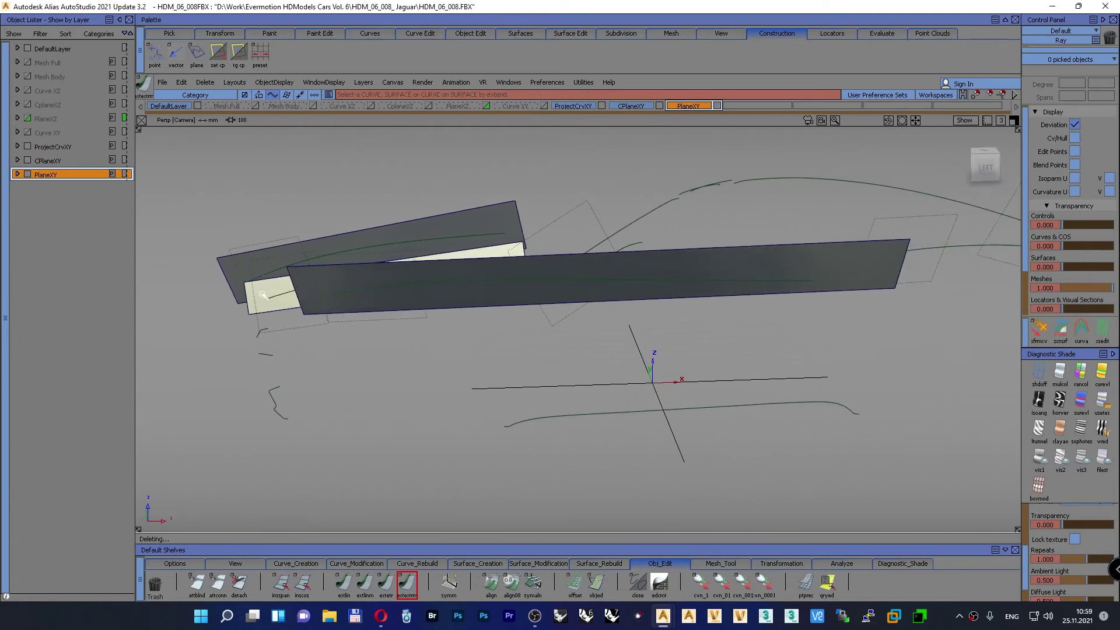
click(217, 52)
click(588, 213)
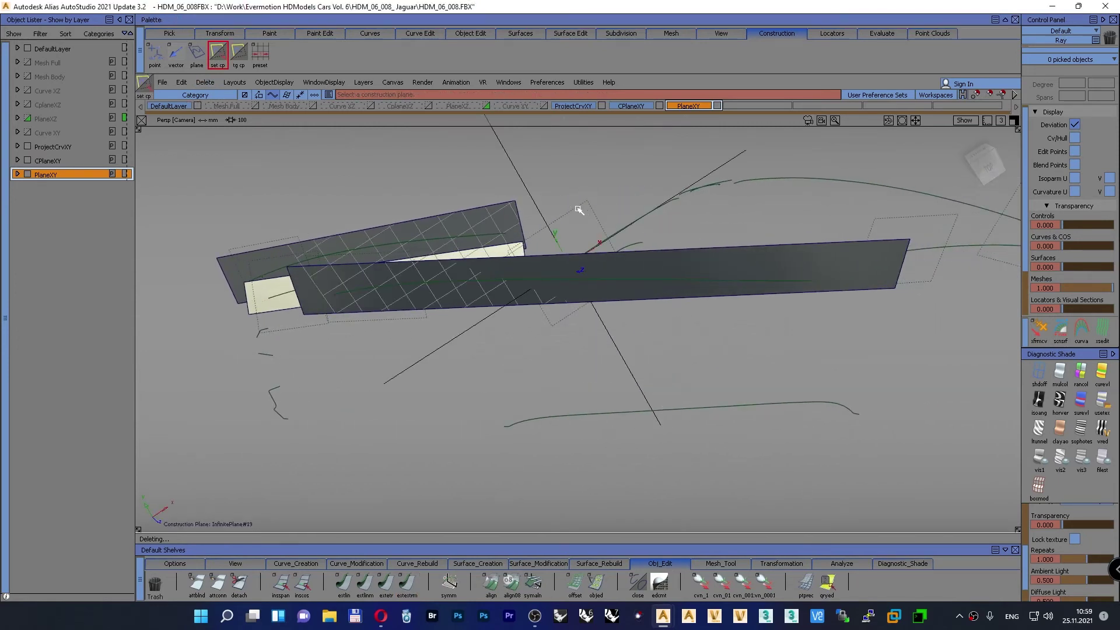
click(988, 166)
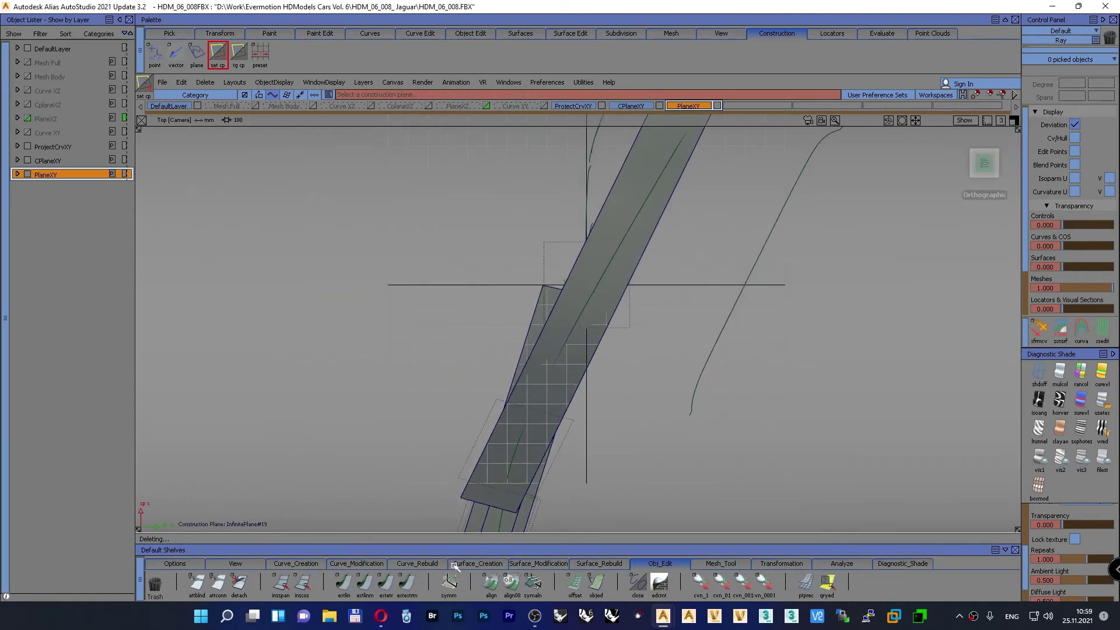
Step: Create a planar surface at the tilted plane's origin, scaled to about 815 by 680 mm, and toggle back to the world construction plane
click(470, 563)
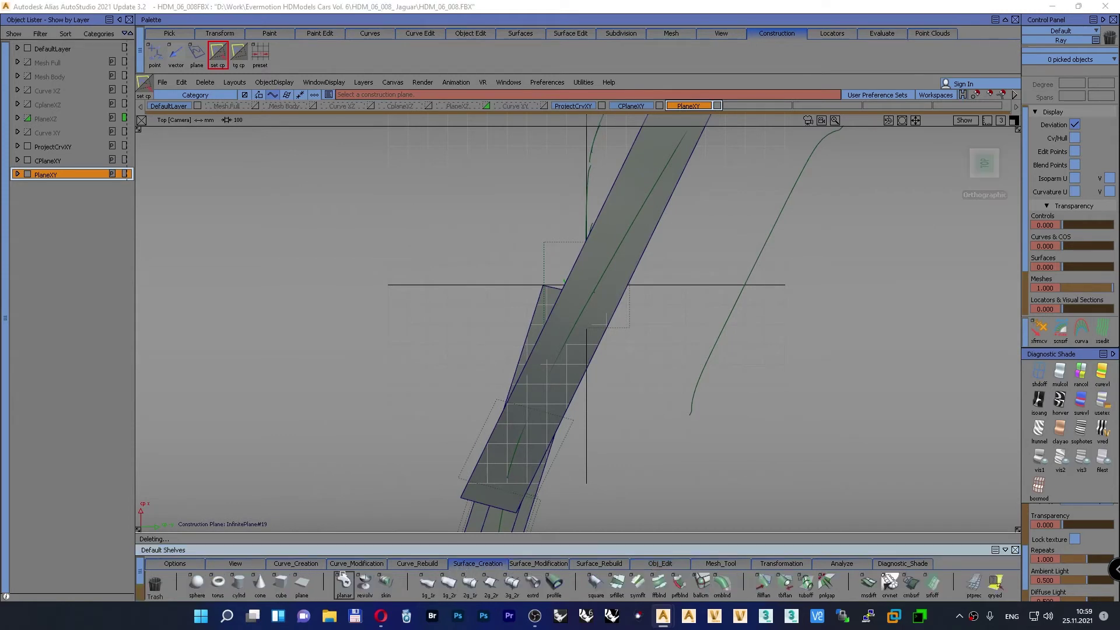
click(562, 282)
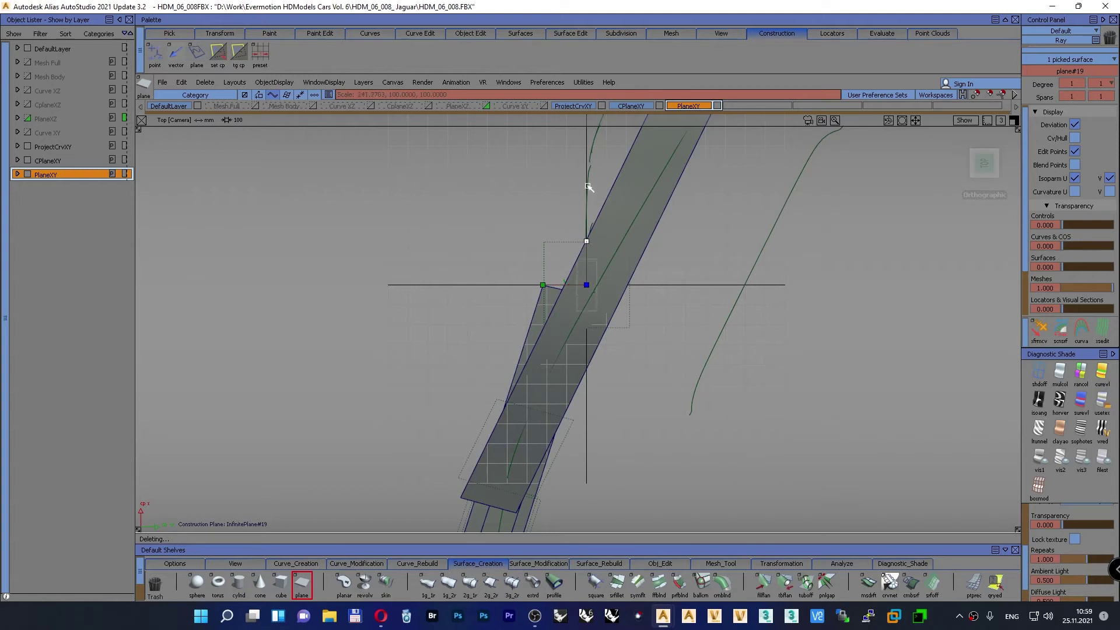
drag(588, 186, 578, 121)
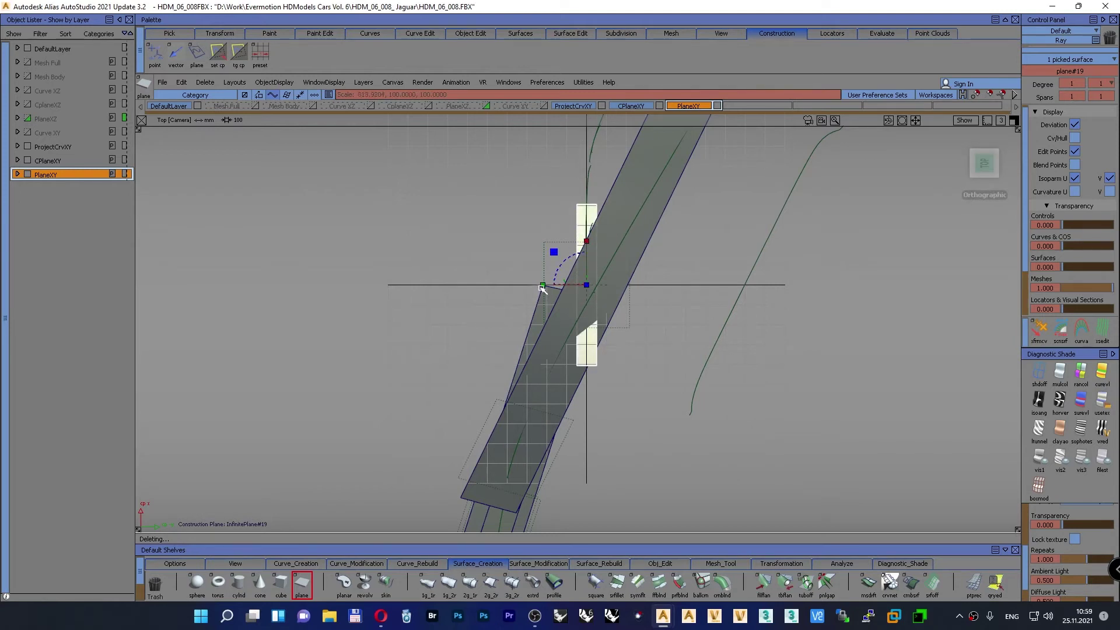
drag(543, 288, 655, 284)
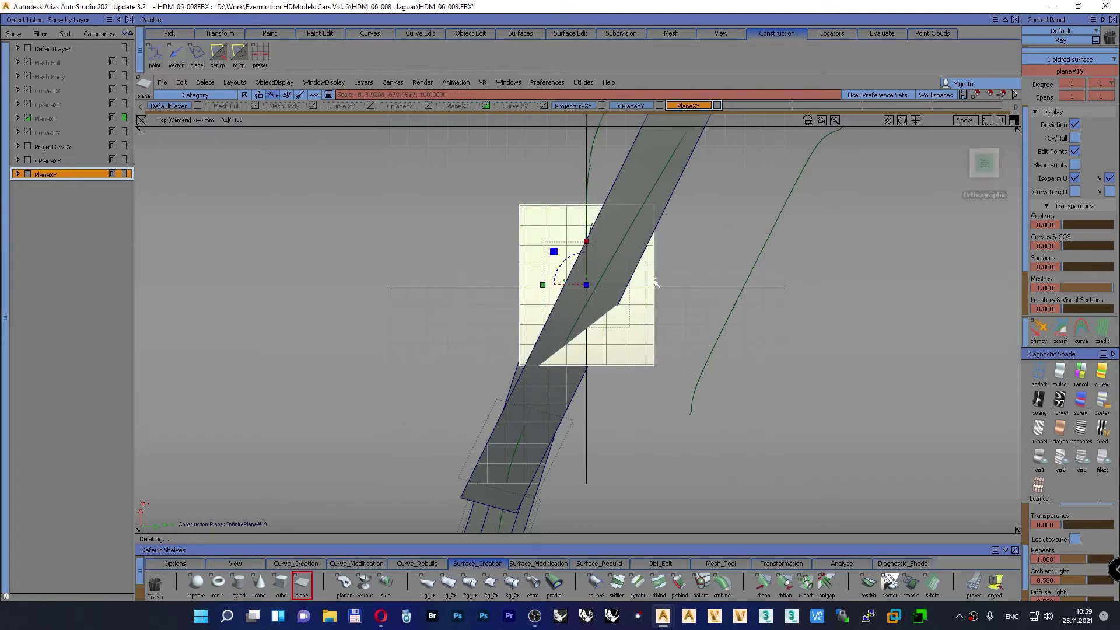
click(238, 55)
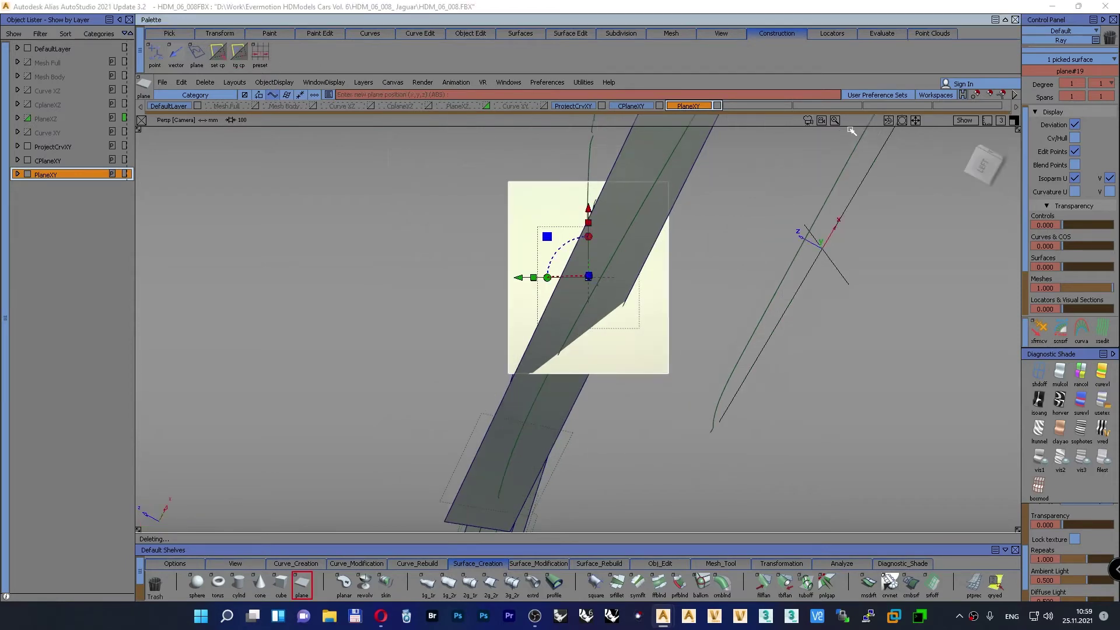
click(965, 142)
Step: Extend the tilted surface's upper end about 504 mm along the rising curve and pull in both long edges to narrow it
alt+shift+middle_drag(620, 201, 584, 344)
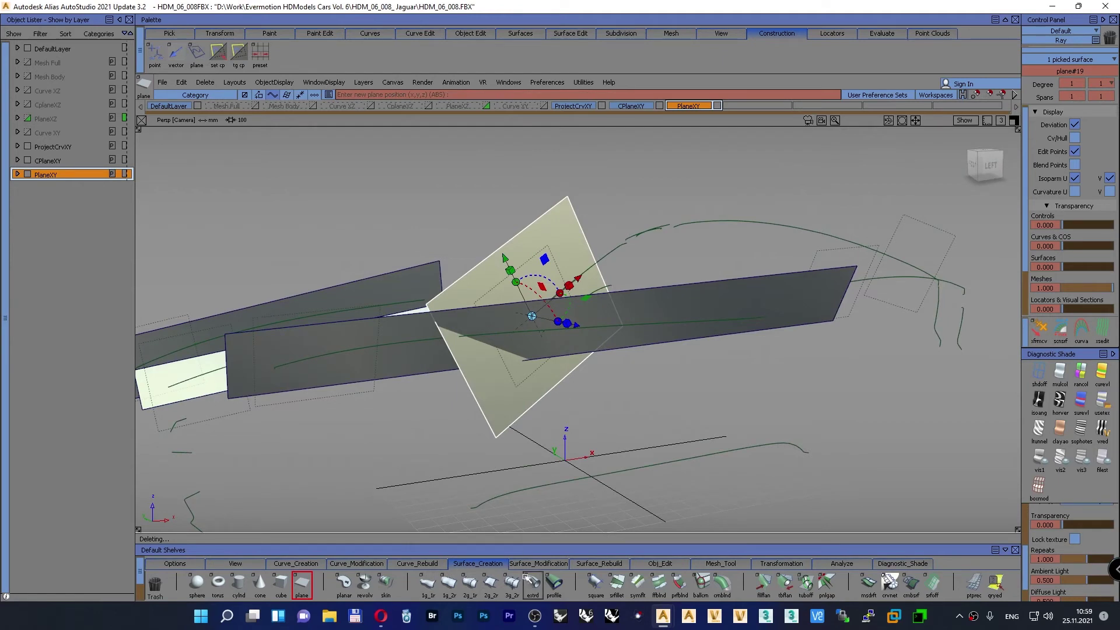
click(648, 563)
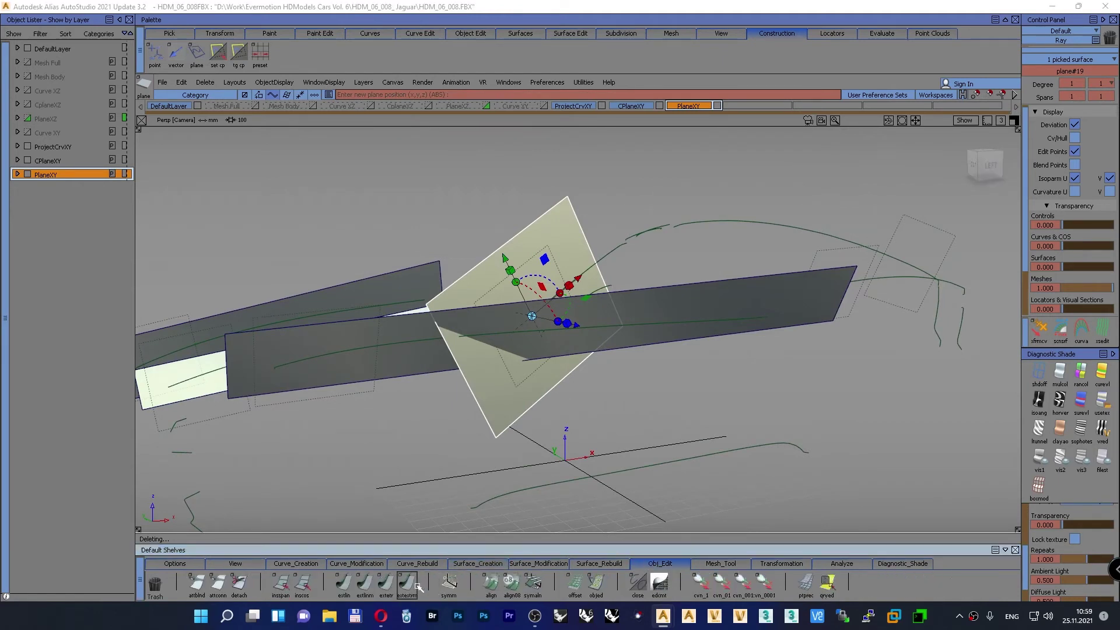
drag(582, 237, 717, 177)
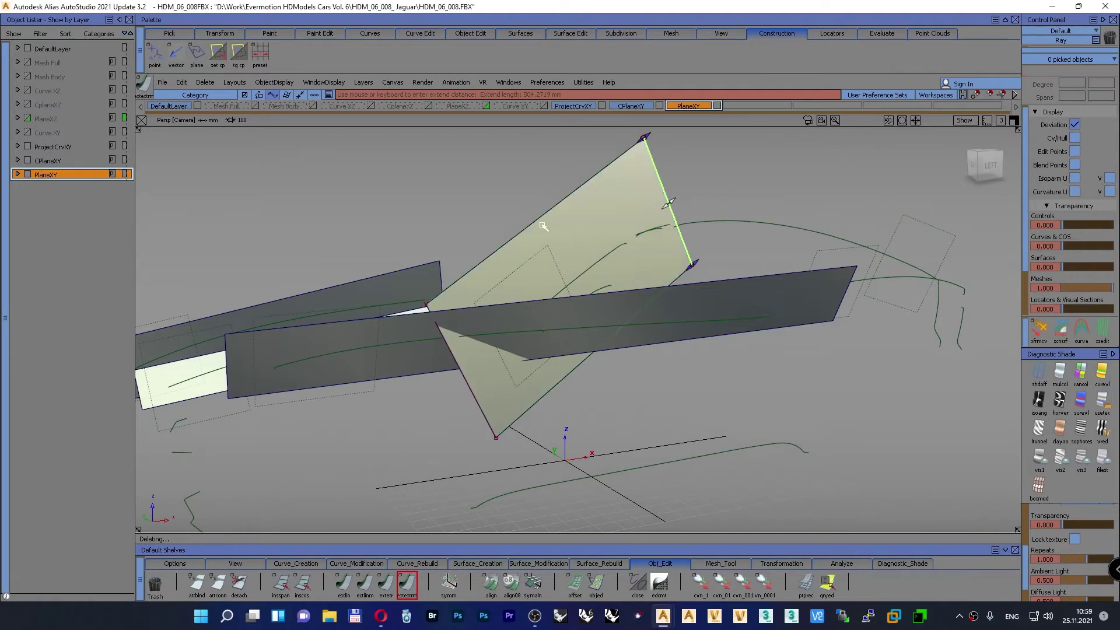
drag(542, 221, 560, 253)
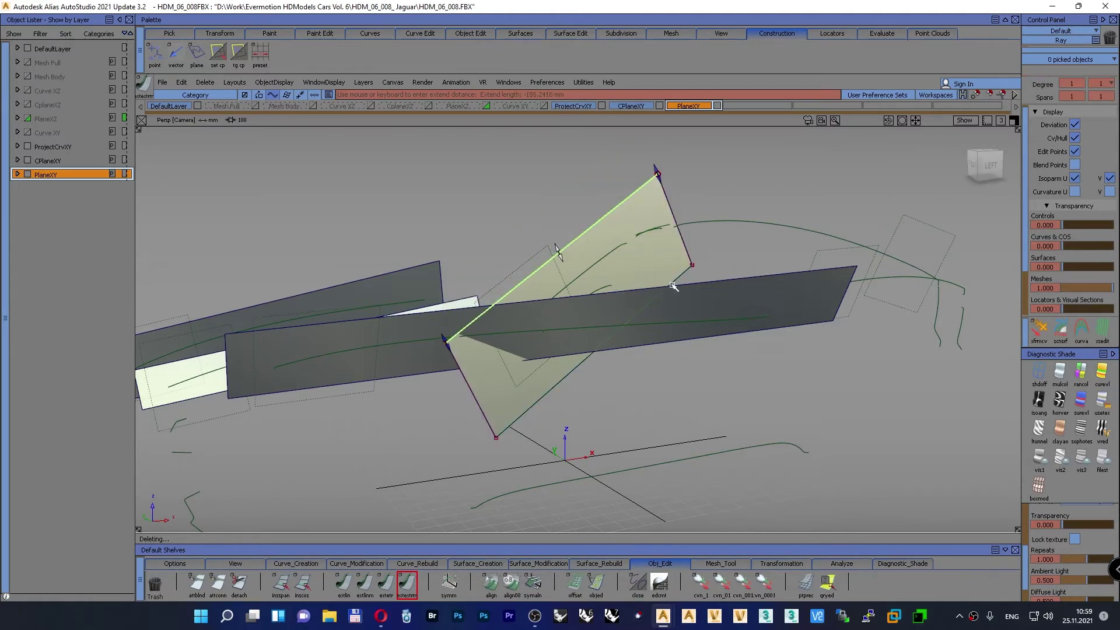
click(678, 278)
drag(677, 280, 660, 257)
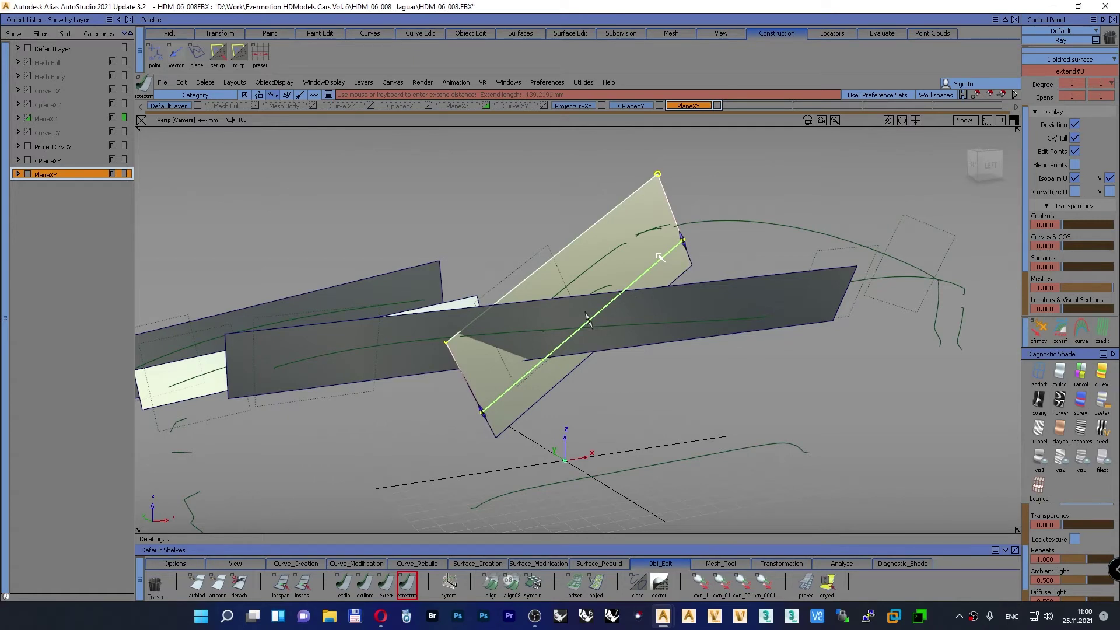
ctrl+shift+click(468, 216)
ctrl+shift+drag(462, 180, 463, 179)
Step: Set the reference plane at the start of the rear side curve as the construction plane and view it square-on in orthographic
alt+shift+middle_drag(480, 235, 235, 262)
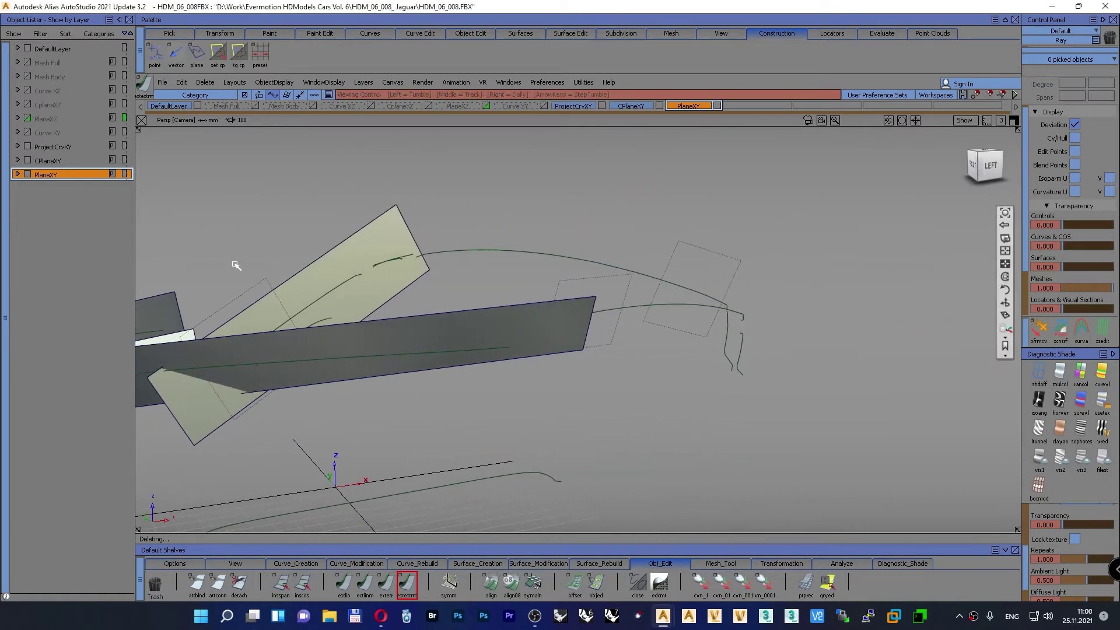
alt+shift+drag(500, 322, 557, 362)
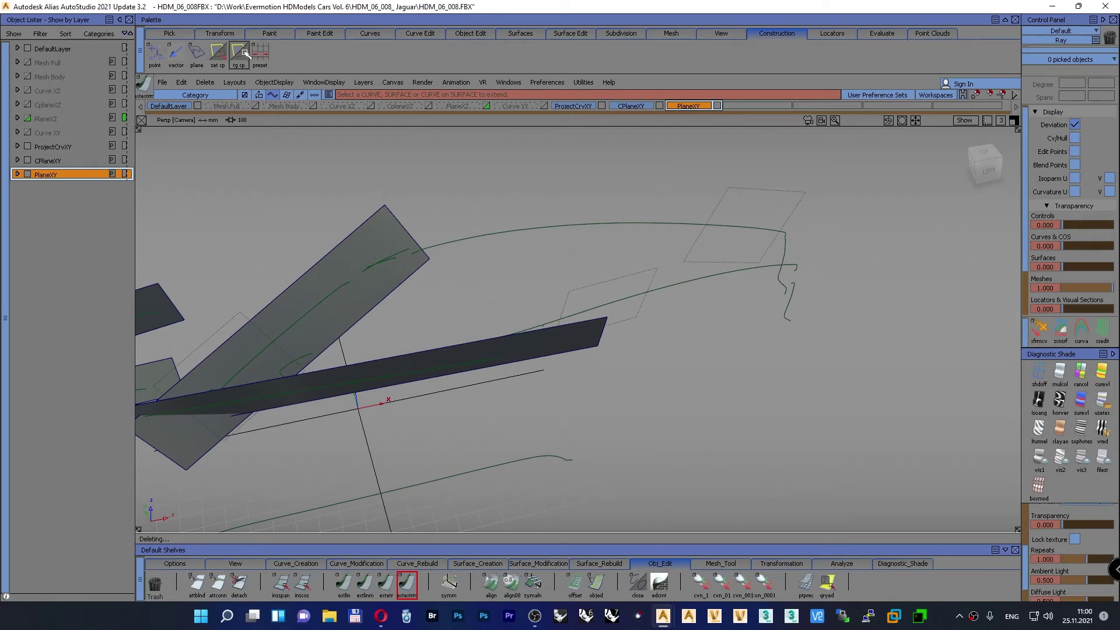
click(218, 52)
click(605, 283)
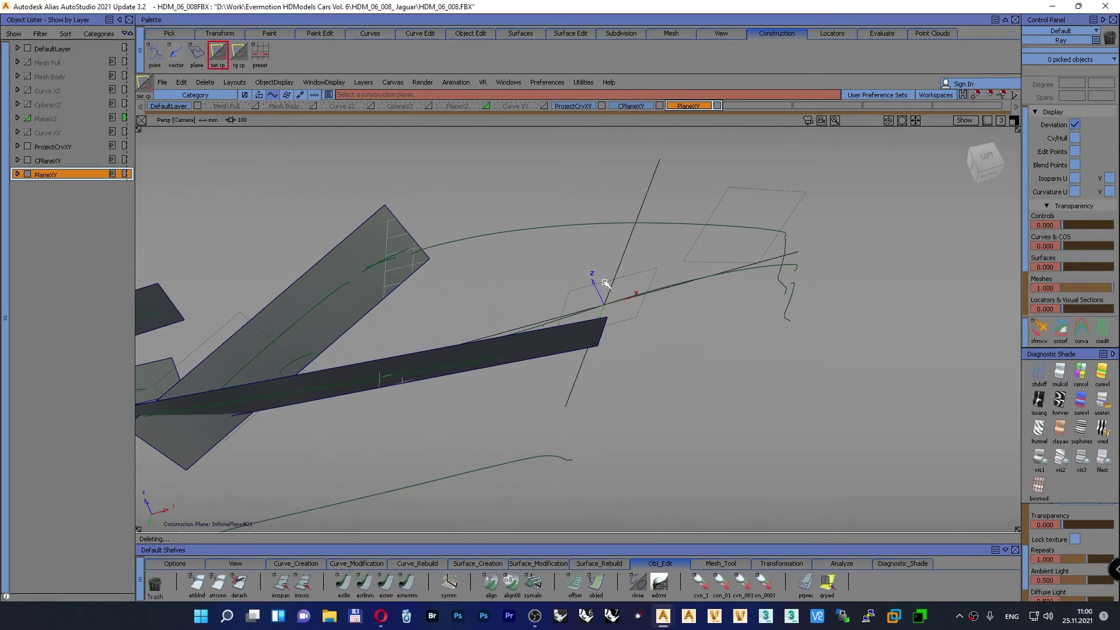
click(993, 176)
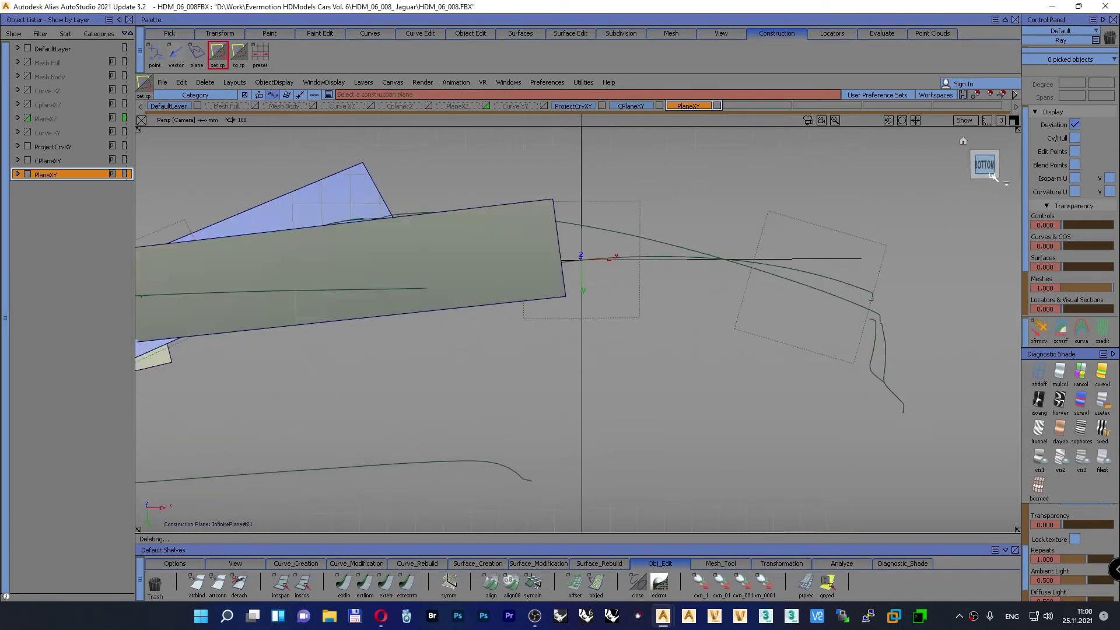
Step: Create a planar surface at the rear side plane's origin, scaled to about 1643 by 384 mm, and toggle back to the world construction plane
click(467, 564)
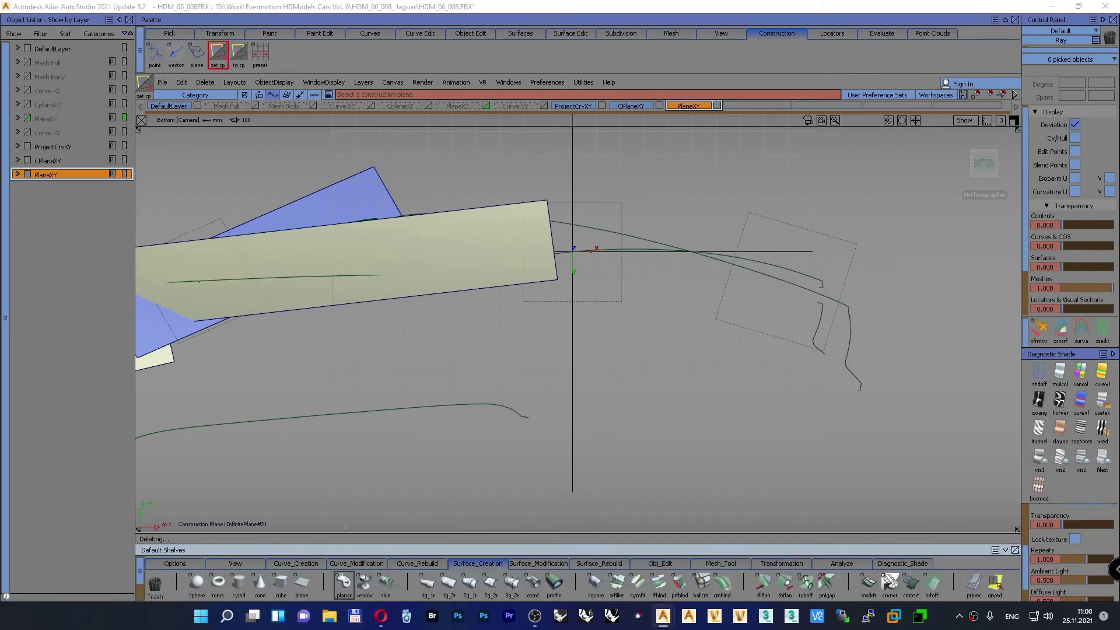
click(585, 260)
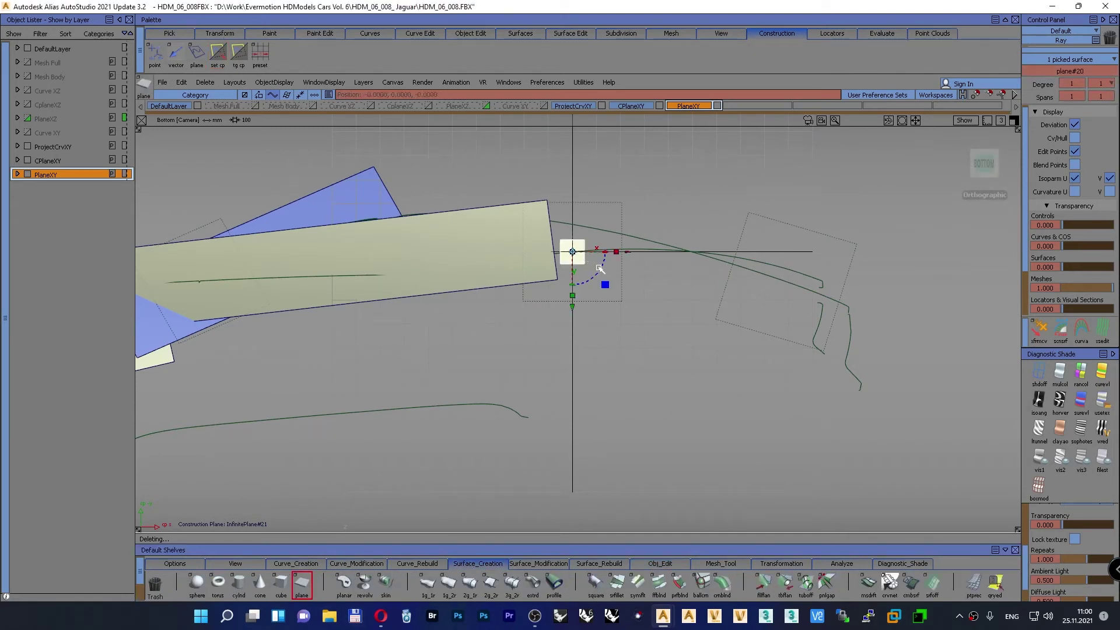
drag(616, 253, 779, 251)
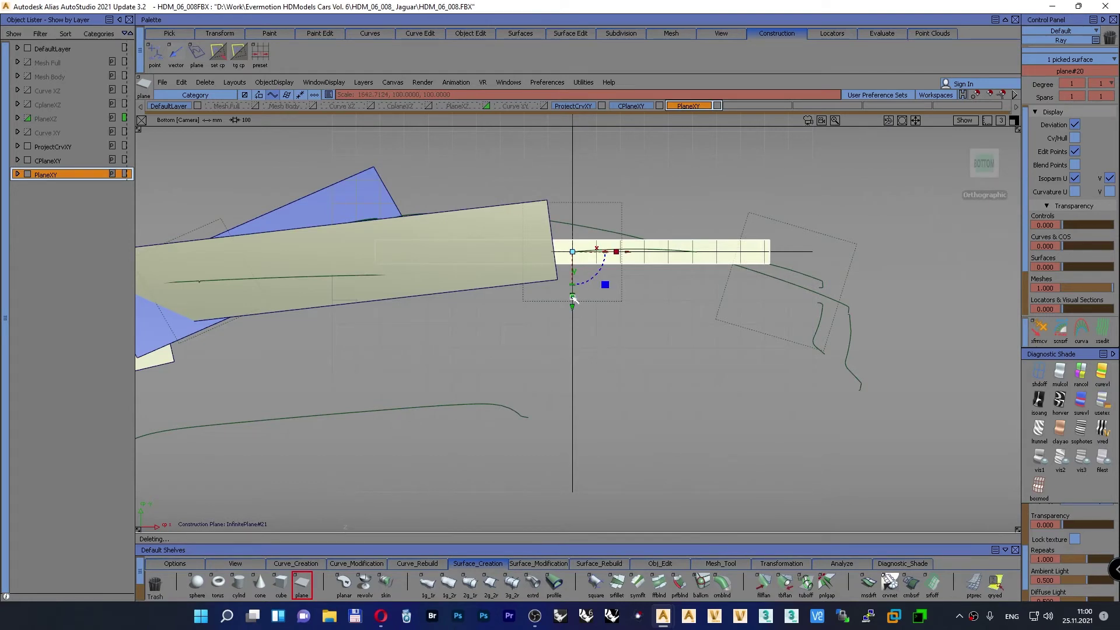
drag(573, 297, 573, 318)
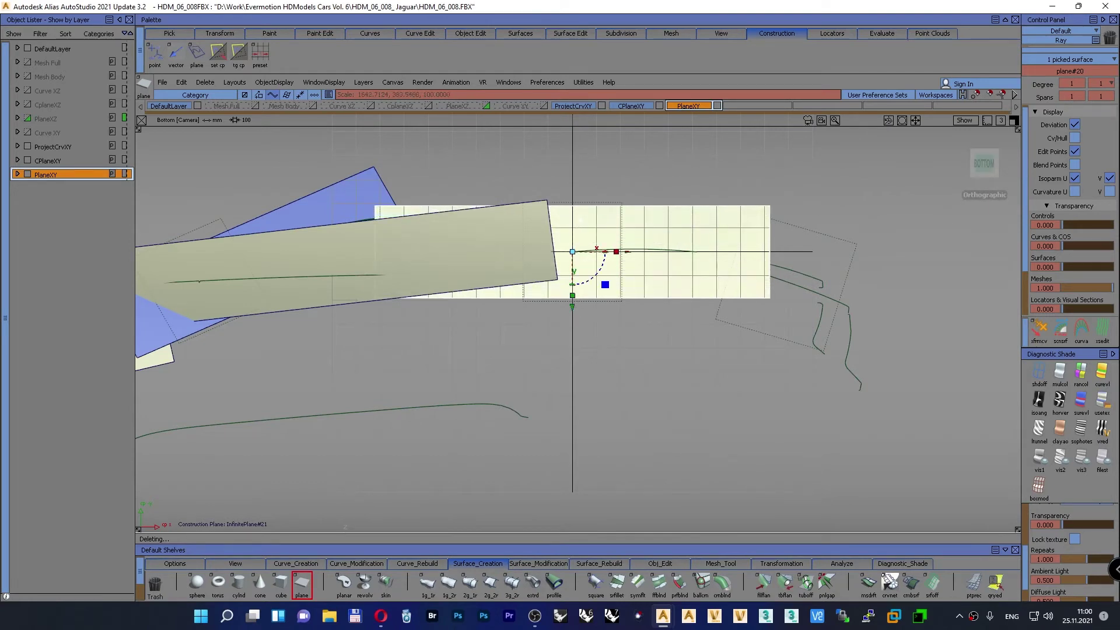
click(240, 54)
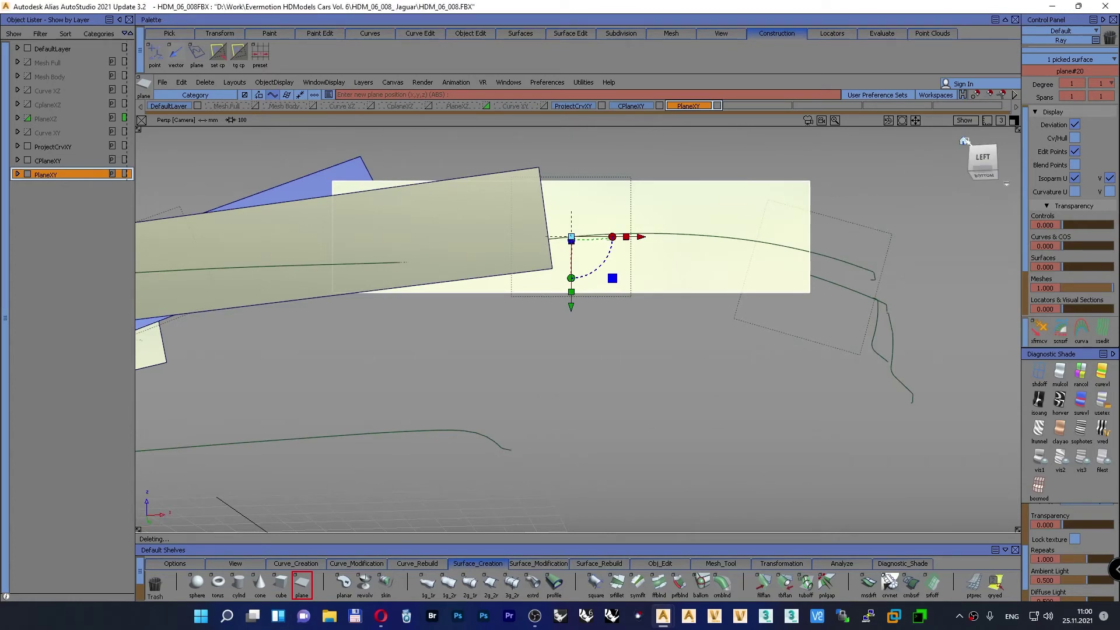
Step: Extend the rear side surface's rear end along its curve and adjust its long edge to frame the curve
click(964, 141)
alt+shift+middle_drag(645, 234, 573, 363)
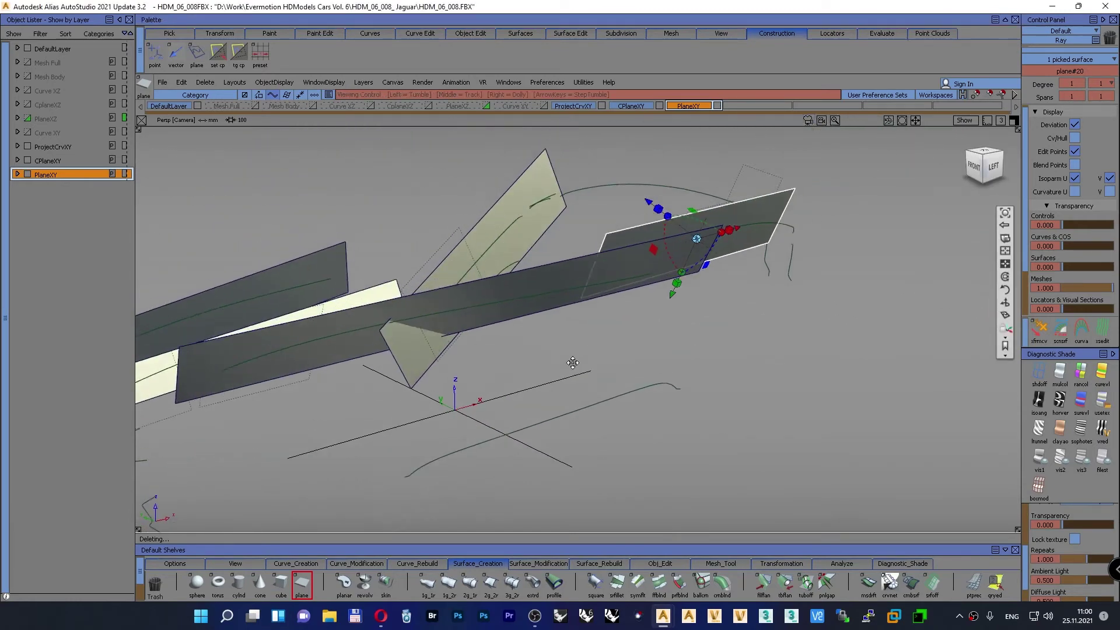
alt+shift+drag(573, 363, 513, 346)
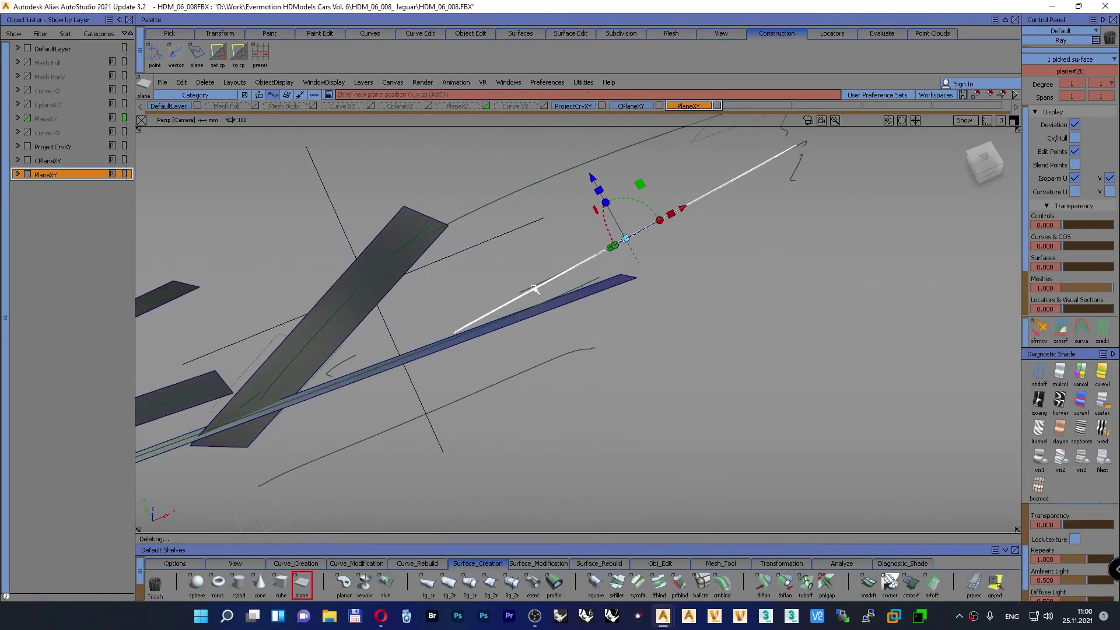
alt+shift+drag(533, 289, 490, 504)
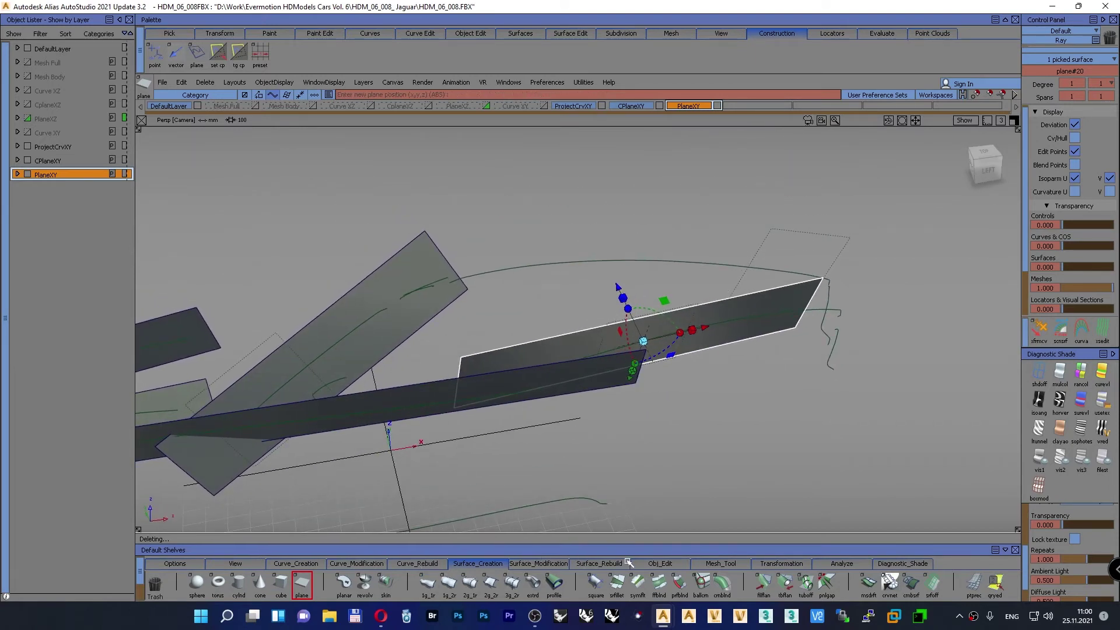
click(658, 563)
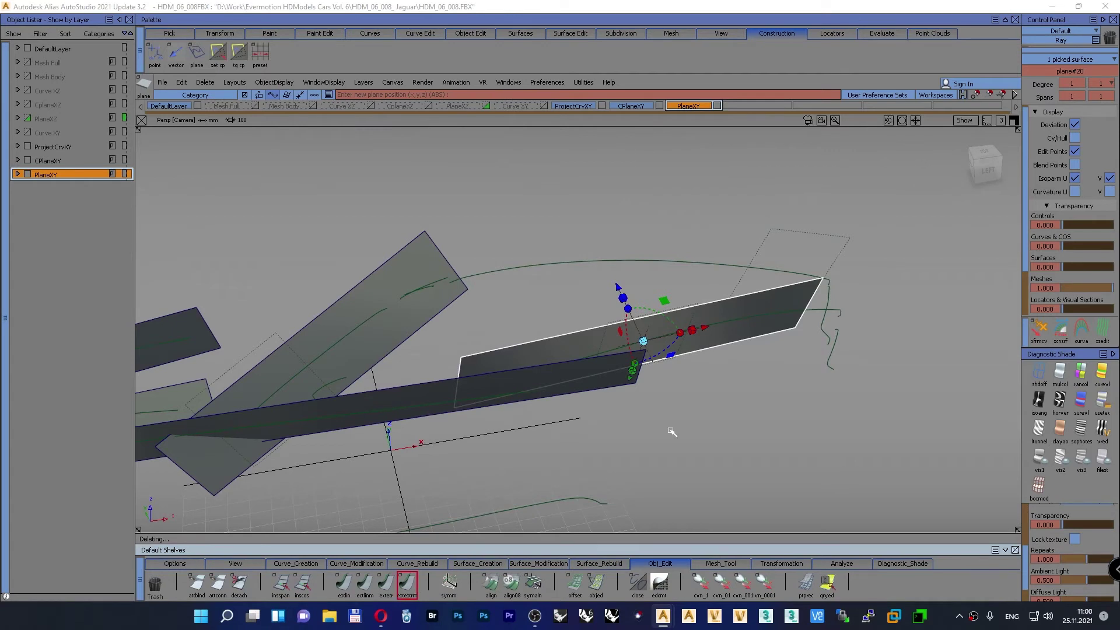
click(808, 304)
drag(807, 303, 910, 292)
drag(707, 315, 681, 174)
Step: Set the reference plane at the rear end of the upper curve as the construction plane and view it square-on in orthographic
alt+shift+drag(624, 257, 551, 298)
click(215, 67)
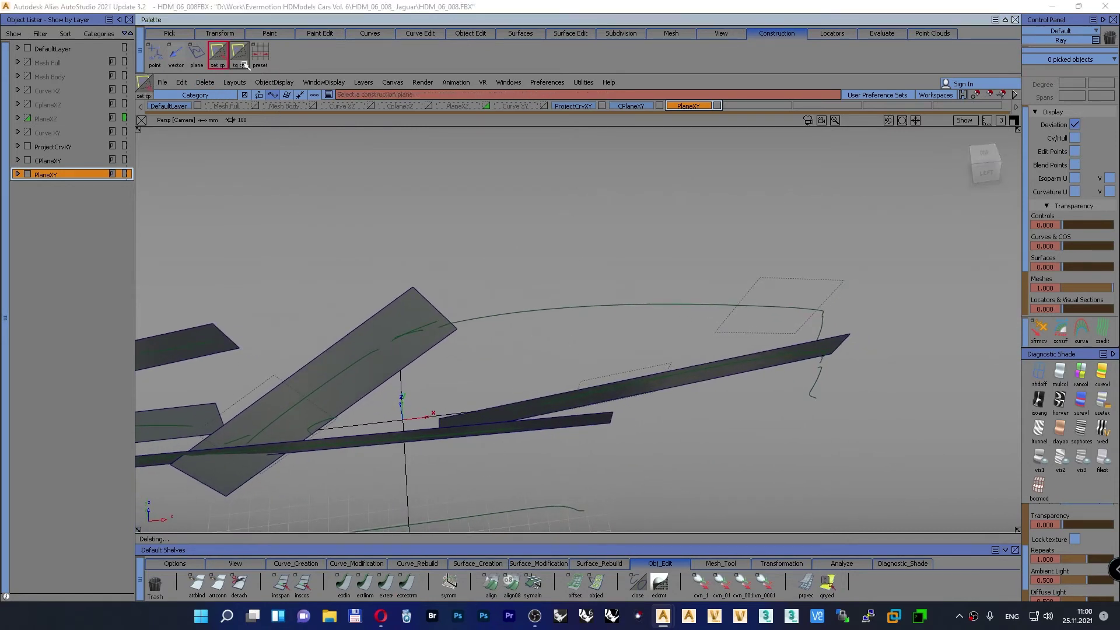
click(790, 280)
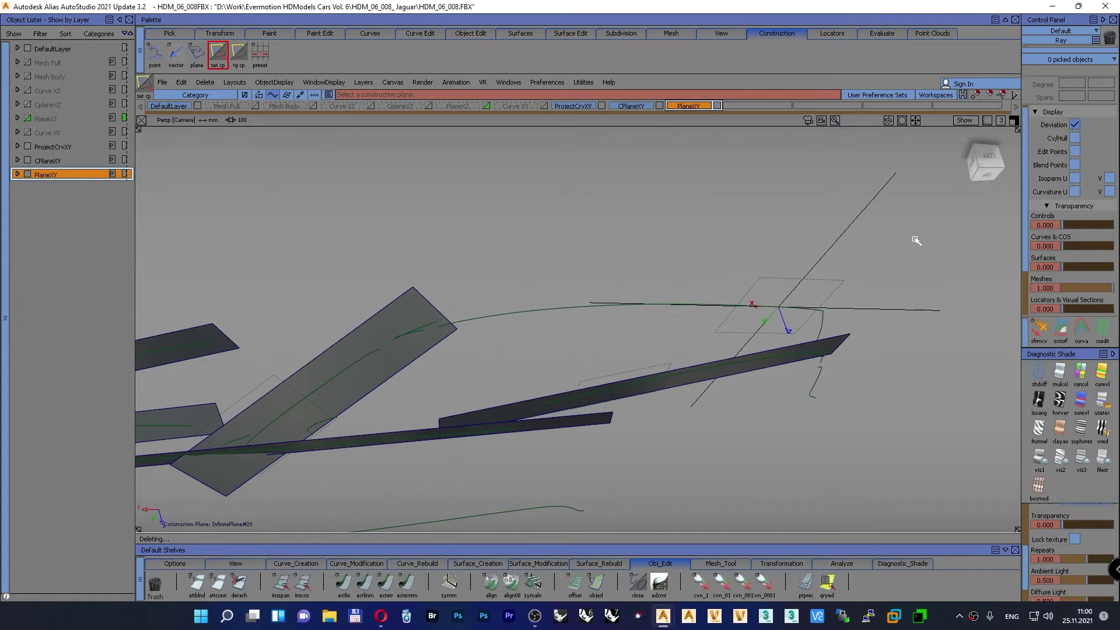
click(990, 175)
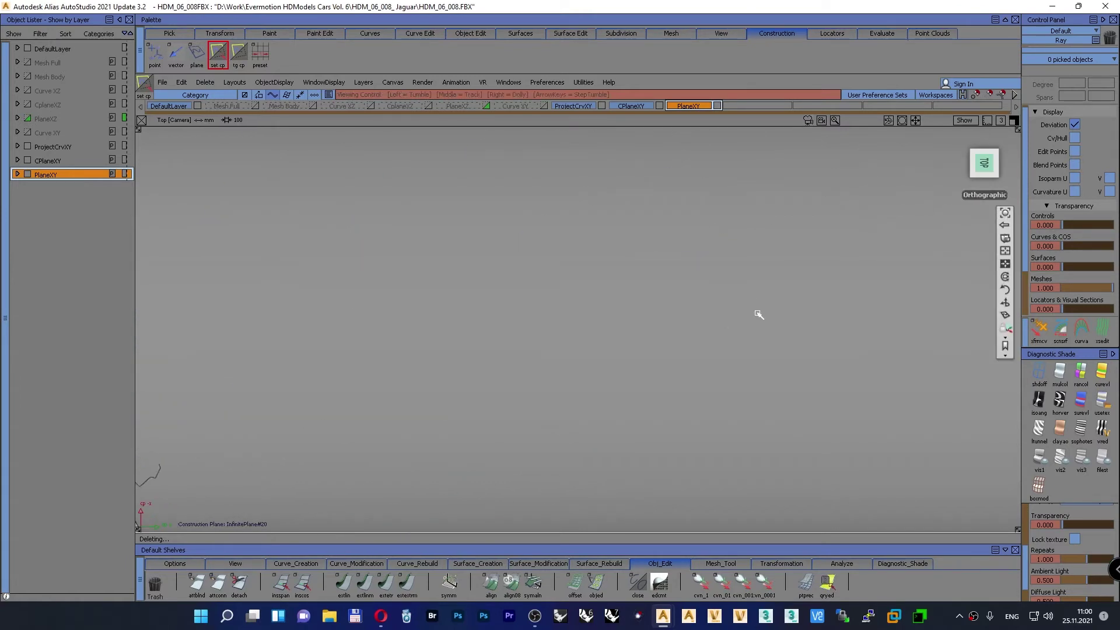
click(1005, 213)
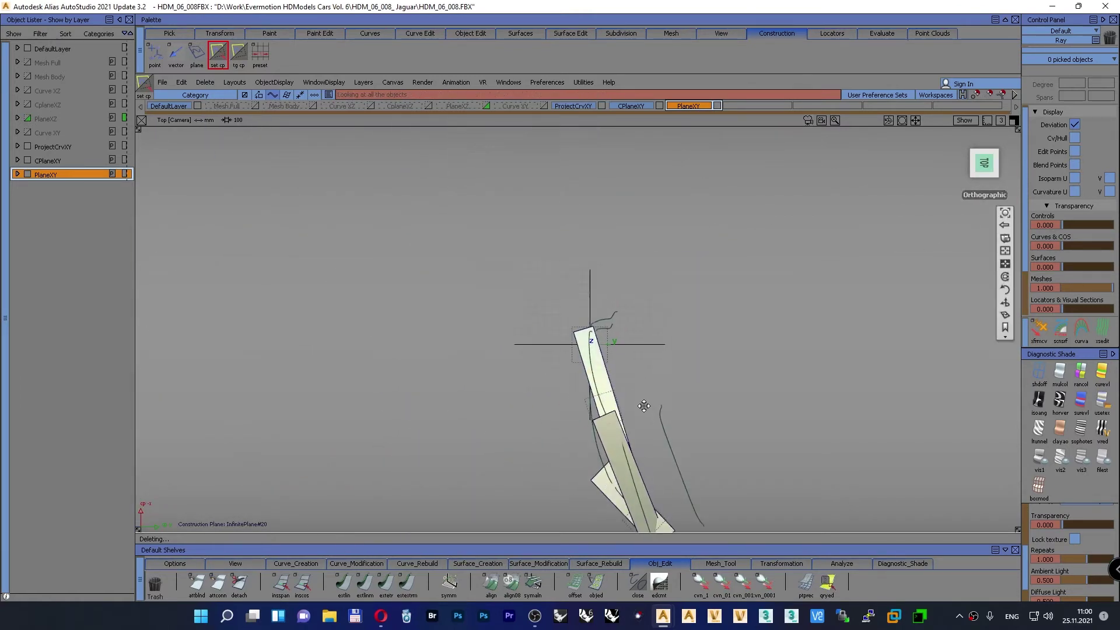
alt+shift+right_drag(642, 356, 638, 275)
alt+shift+middle_drag(637, 275, 570, 195)
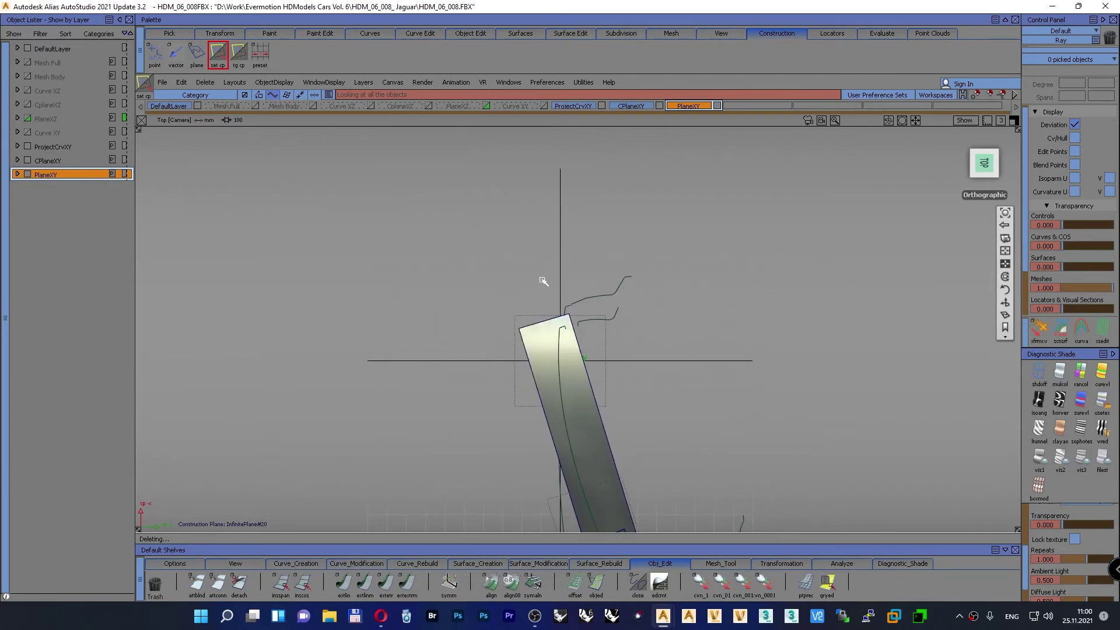
alt+shift+middle_drag(544, 281, 535, 227)
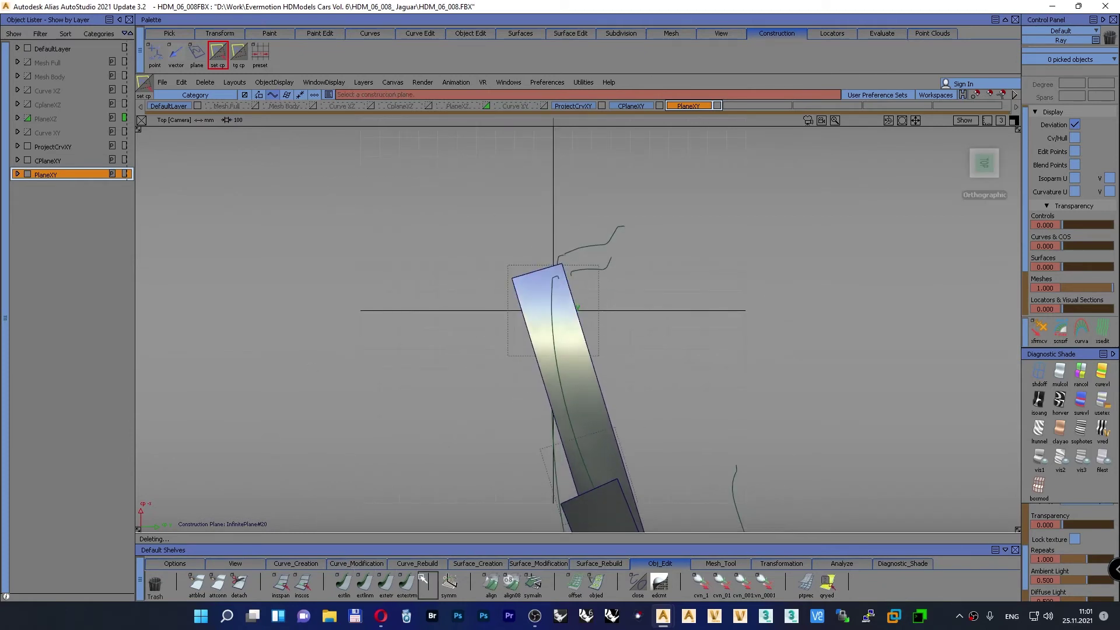
Step: Create a planar surface at this plane's origin, scaled to about 707 by 529 mm, and toggle back to the world construction plane
click(417, 564)
click(461, 564)
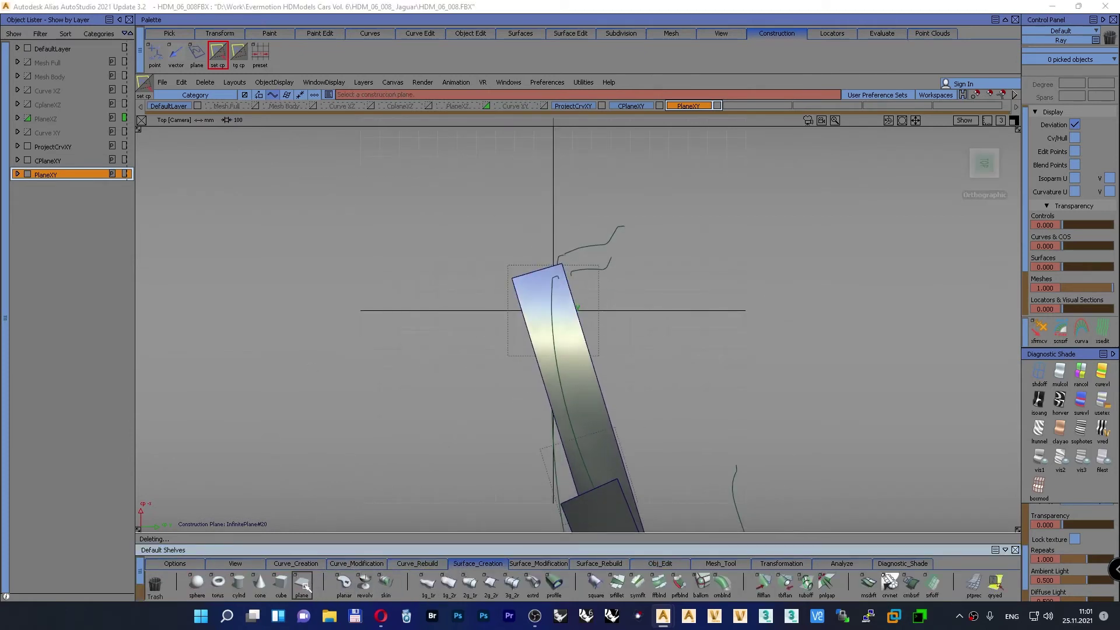
alt+drag(524, 333, 553, 310)
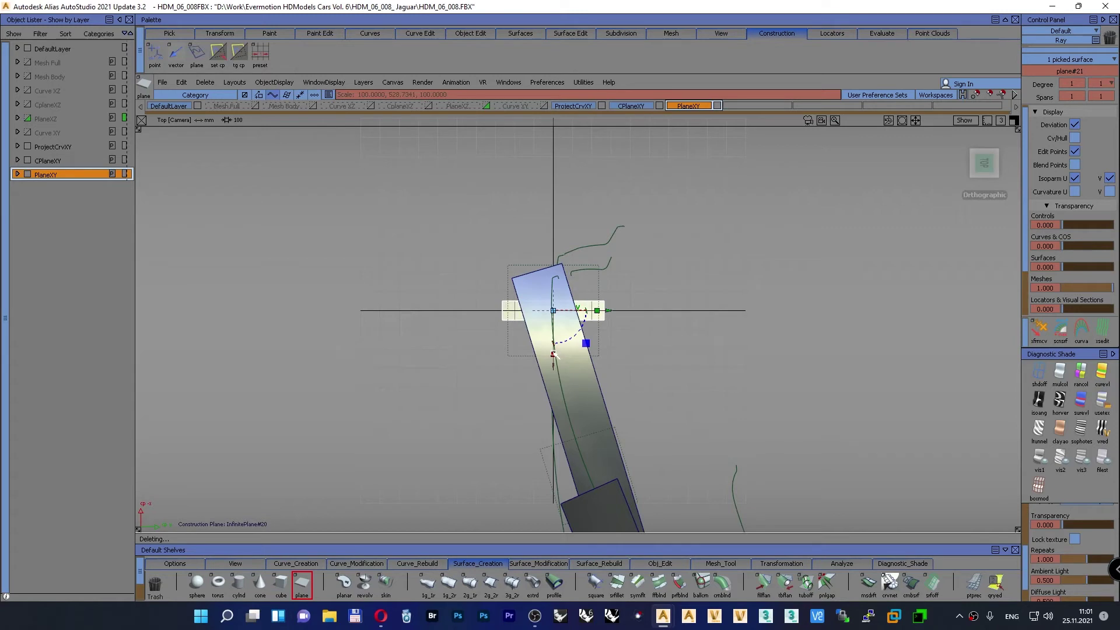
drag(552, 354, 563, 239)
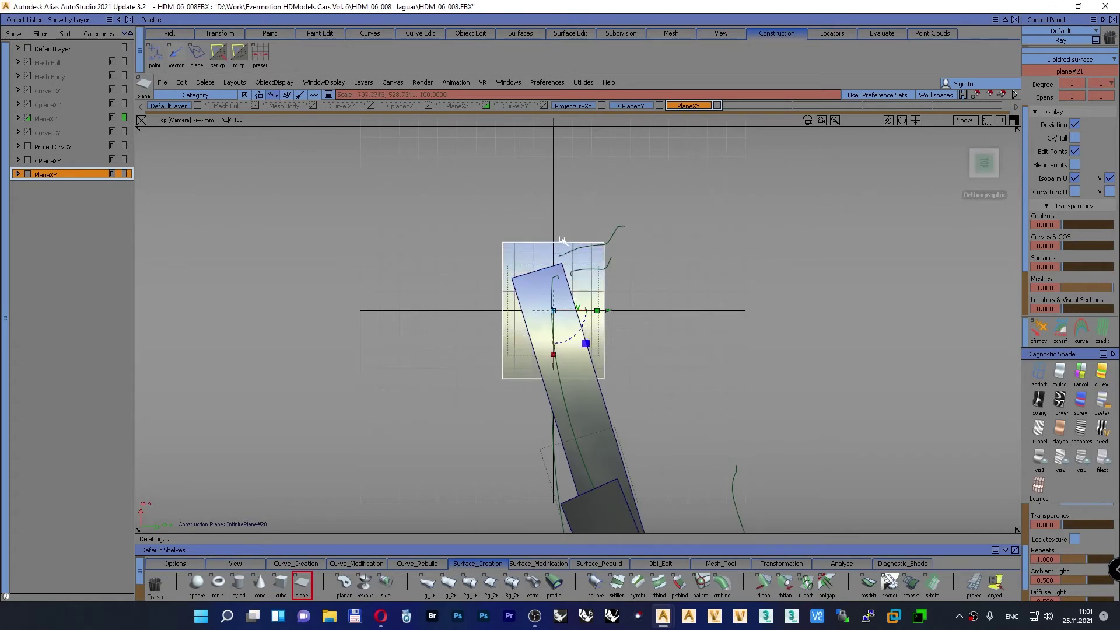
click(239, 54)
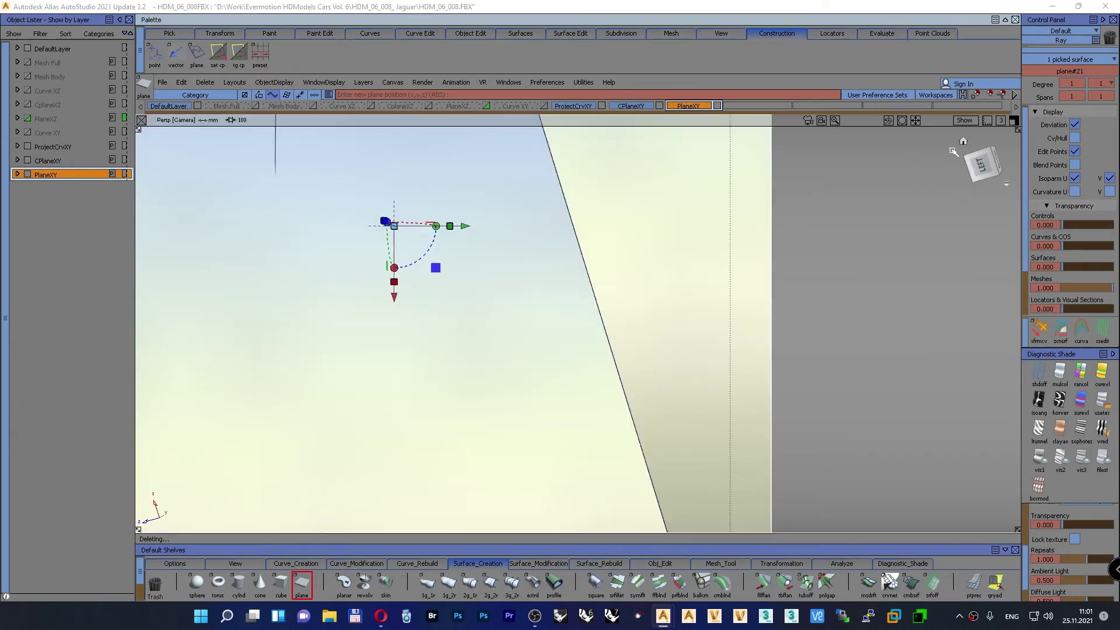
Step: Extend the upper surface's front end about 1406 mm and its lower long edge about 198 mm, and pull in the opposite long edge
click(962, 140)
alt+shift+middle_drag(795, 216, 629, 257)
alt+shift+drag(628, 257, 574, 350)
click(663, 568)
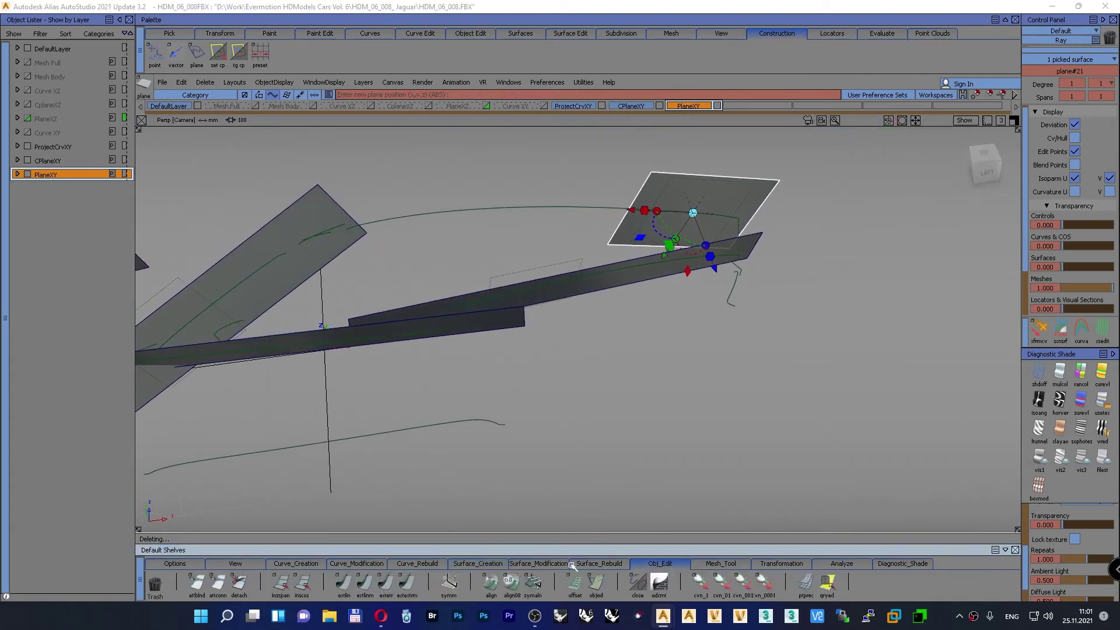
click(627, 232)
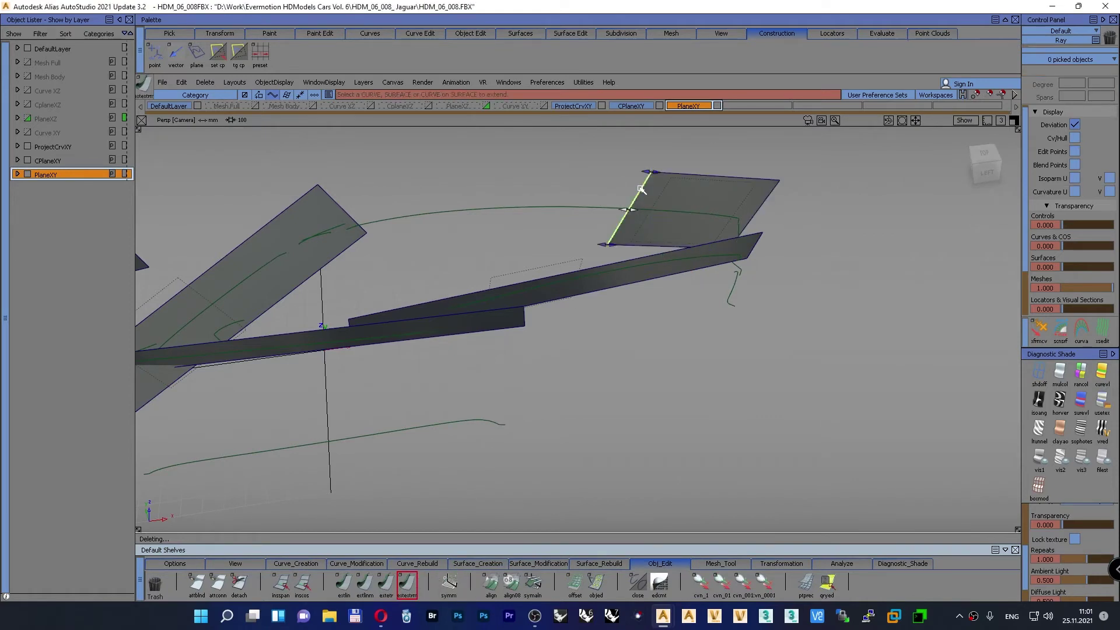
mouse_move(628, 232)
mouse_down()
mouse_move(430, 208)
mouse_move(155, 212)
mouse_up()
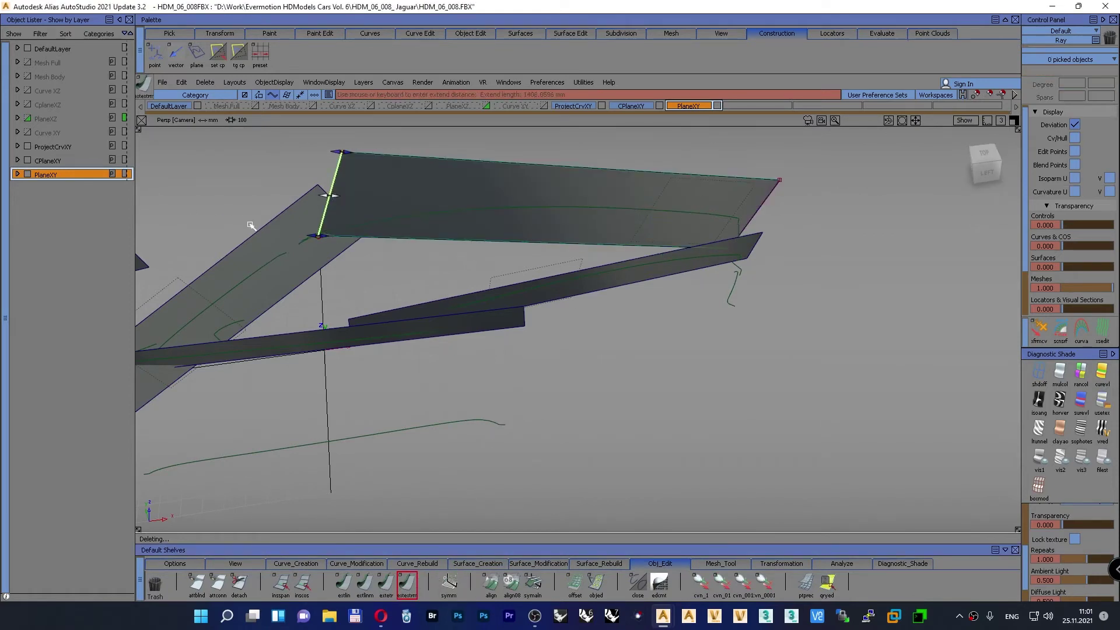
click(448, 241)
drag(447, 241, 438, 276)
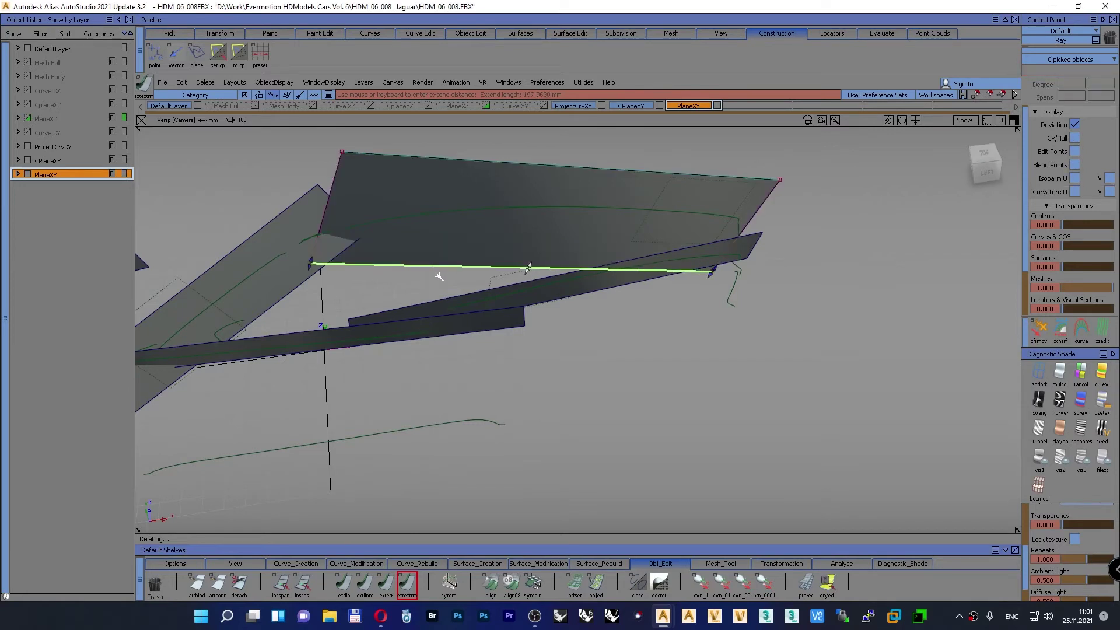
click(634, 170)
drag(633, 171, 613, 202)
Step: Hide the CPlaneXY and ProjectCrvXY layers so that only the PlaneXY surfaces are shown
ctrl+shift+drag(846, 252, 528, 265)
alt+shift+right_drag(528, 266, 498, 288)
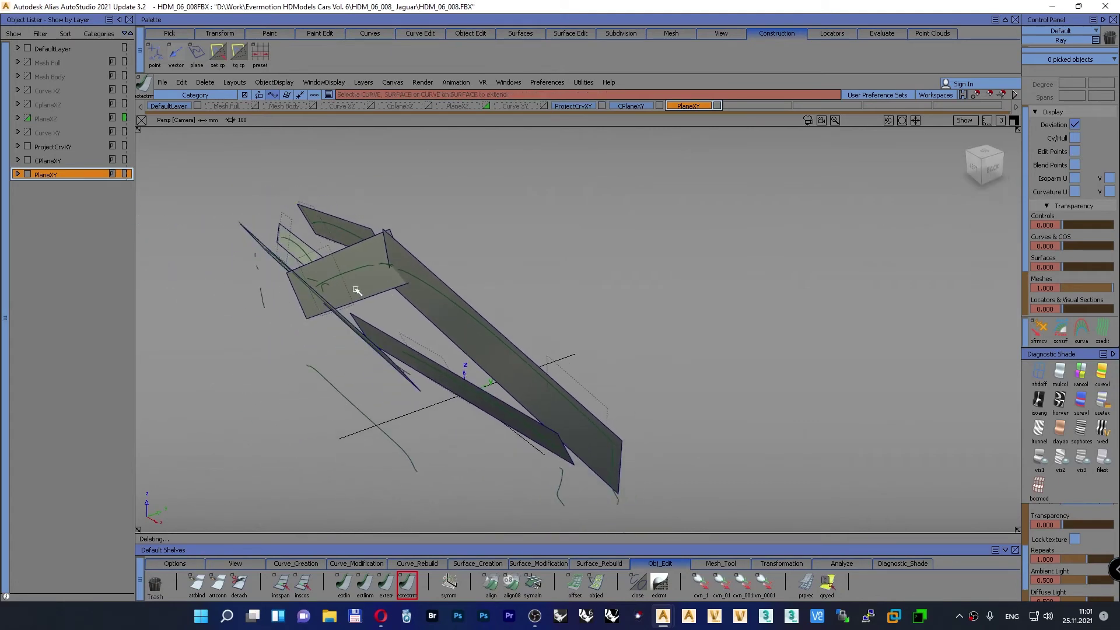
alt+shift+drag(452, 321, 348, 363)
alt+shift+middle_drag(349, 362, 425, 341)
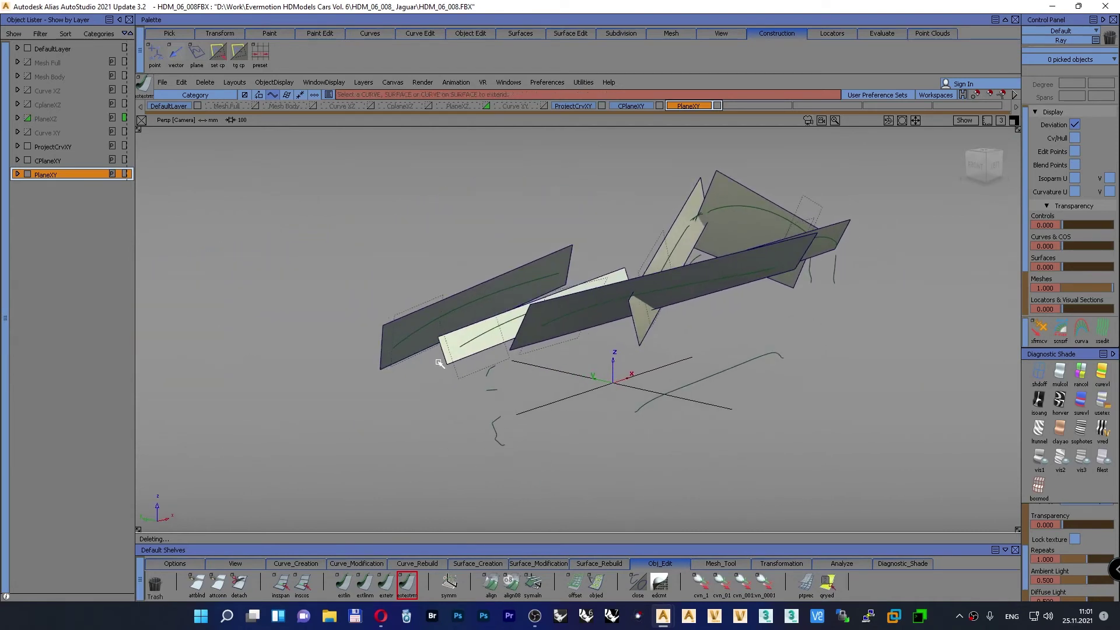
click(28, 161)
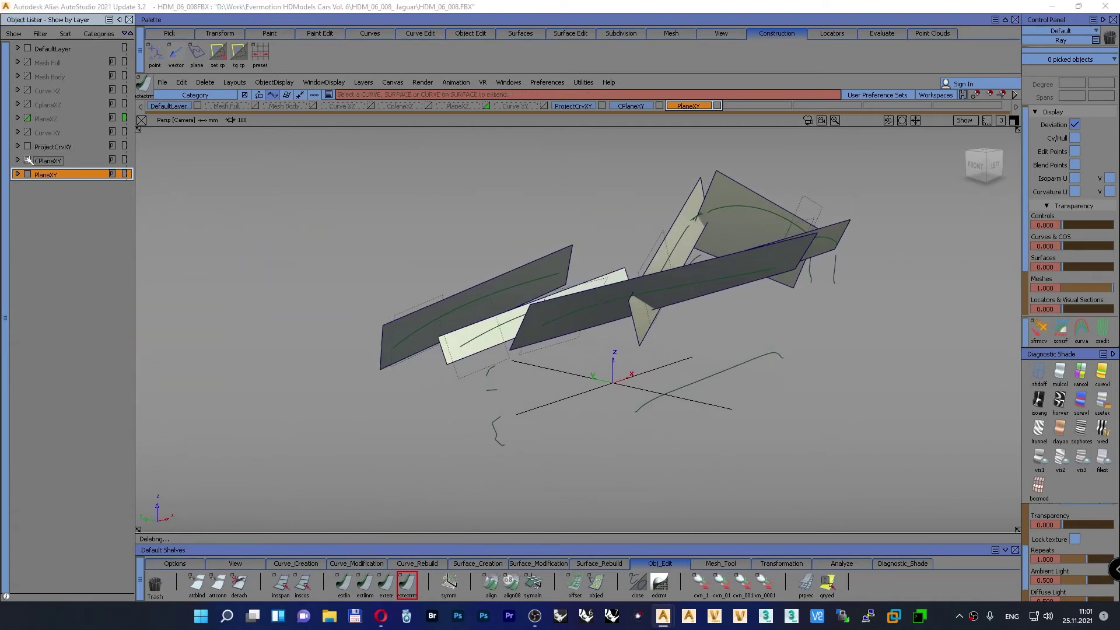
click(27, 148)
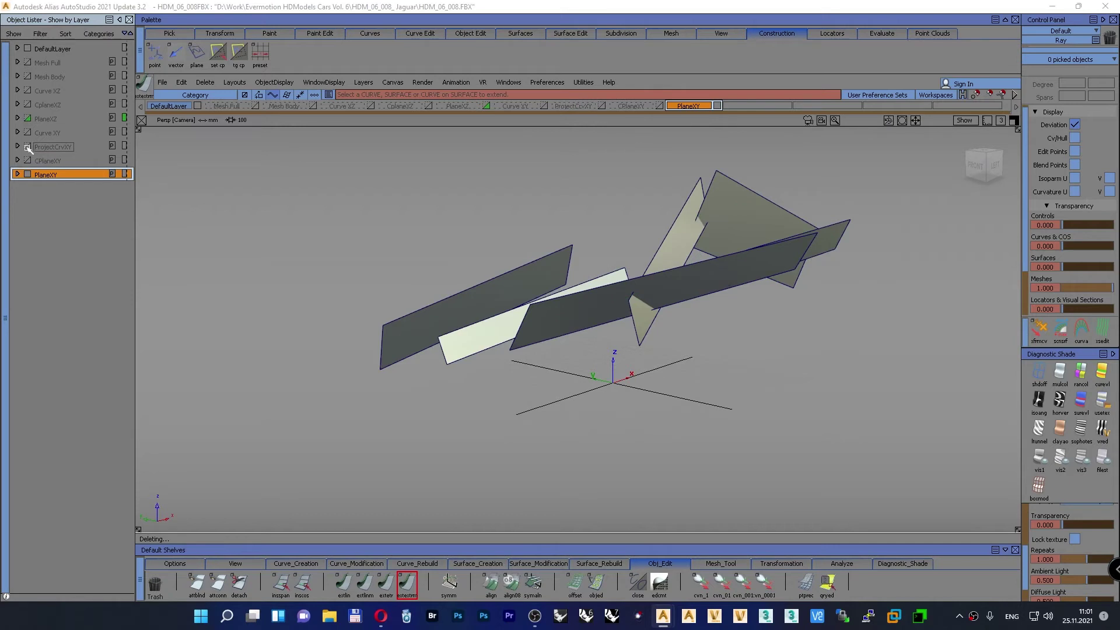
Step: Mirror all six PlaneXY surfaces across the XZ plane to the other side of the car and shade the mirrored copies
ctrl+shift+drag(398, 203, 365, 214)
drag(306, 144, 884, 442)
click(175, 564)
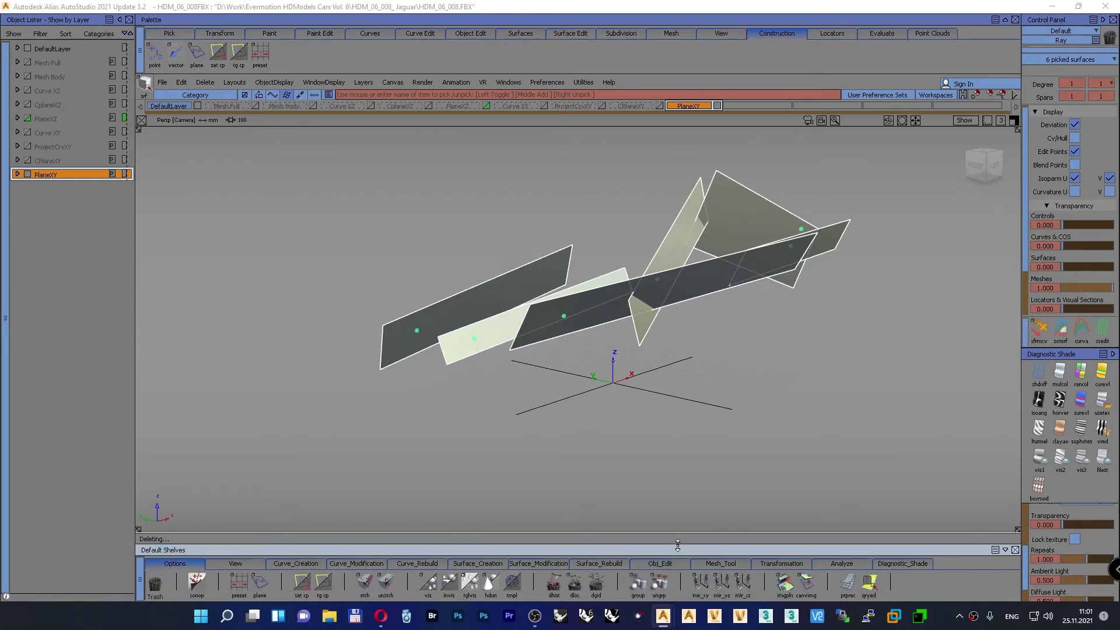
click(749, 585)
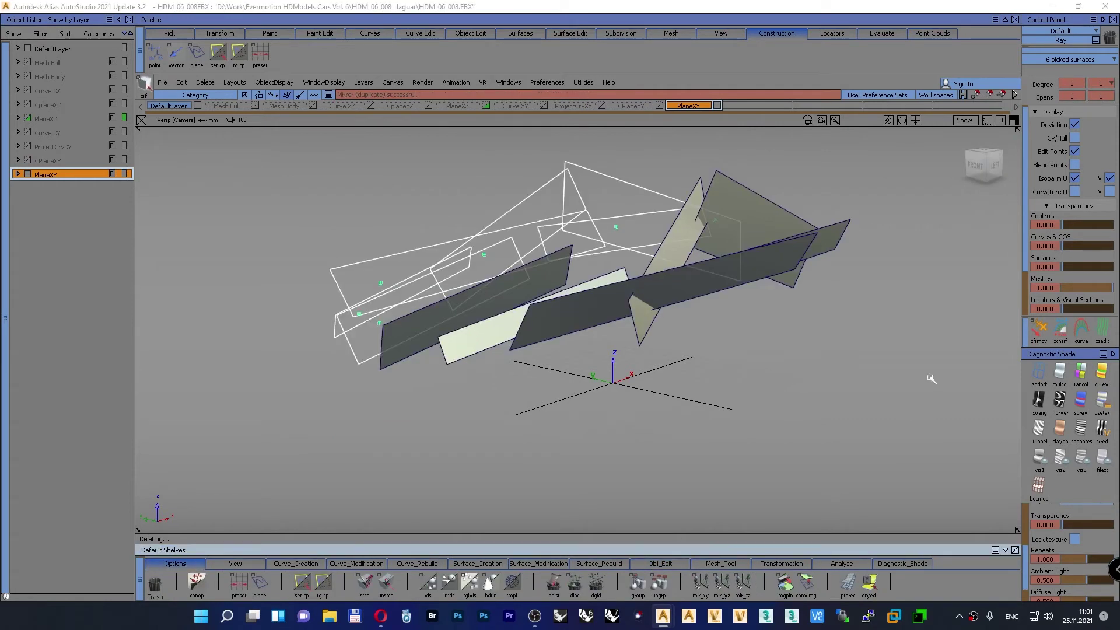
click(1082, 398)
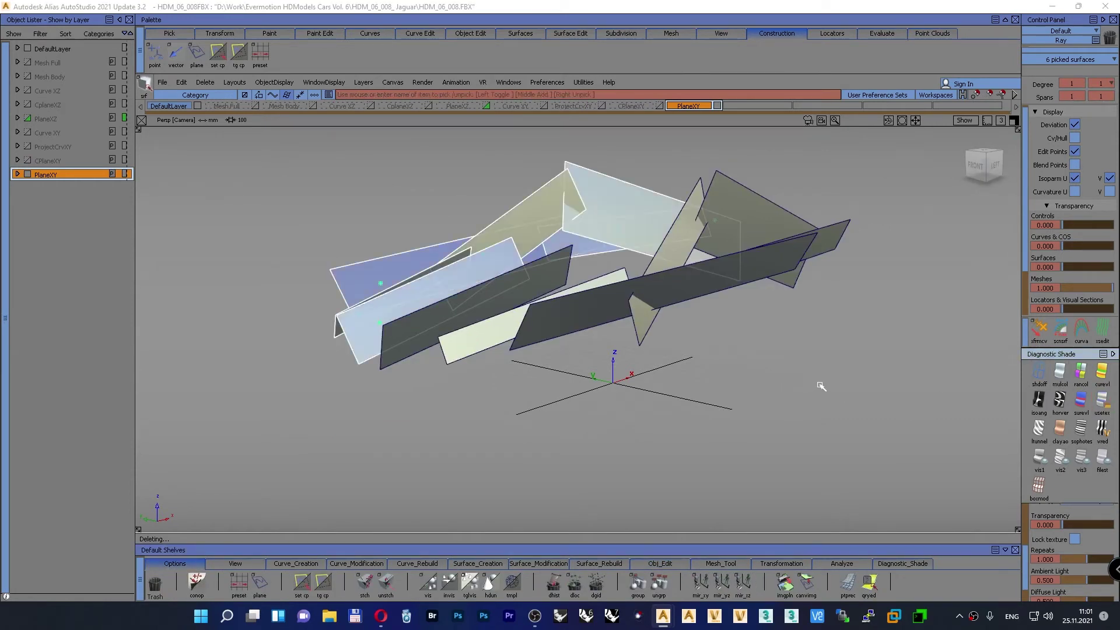
ctrl+shift+drag(819, 385, 820, 357)
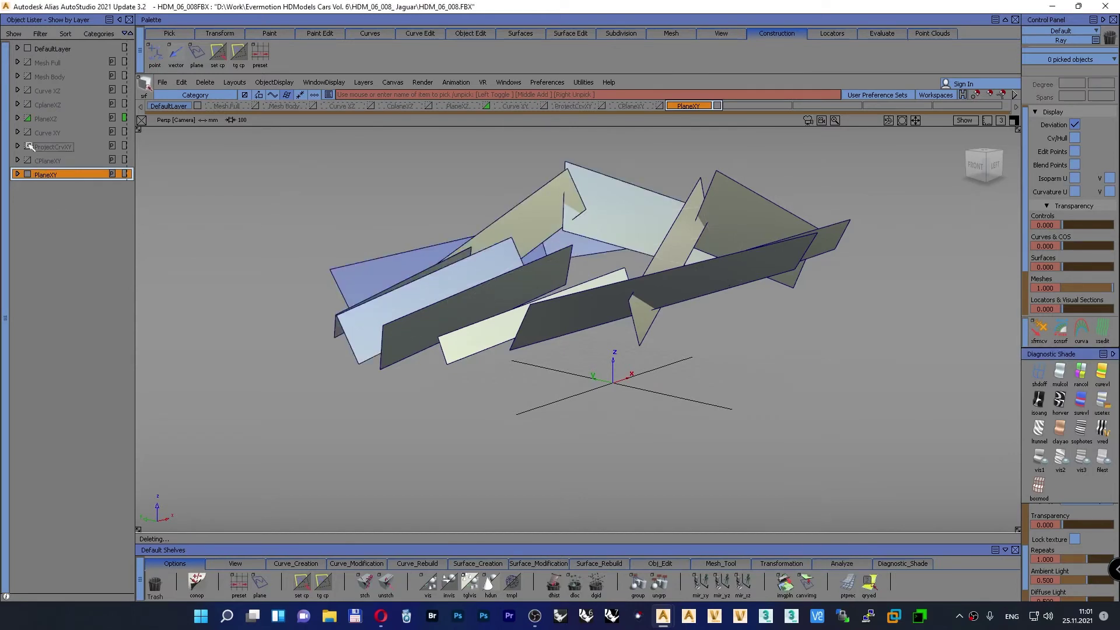
Step: Show the PlaneXZ layer and set the PlaneXY layer's colour to the same green
click(28, 119)
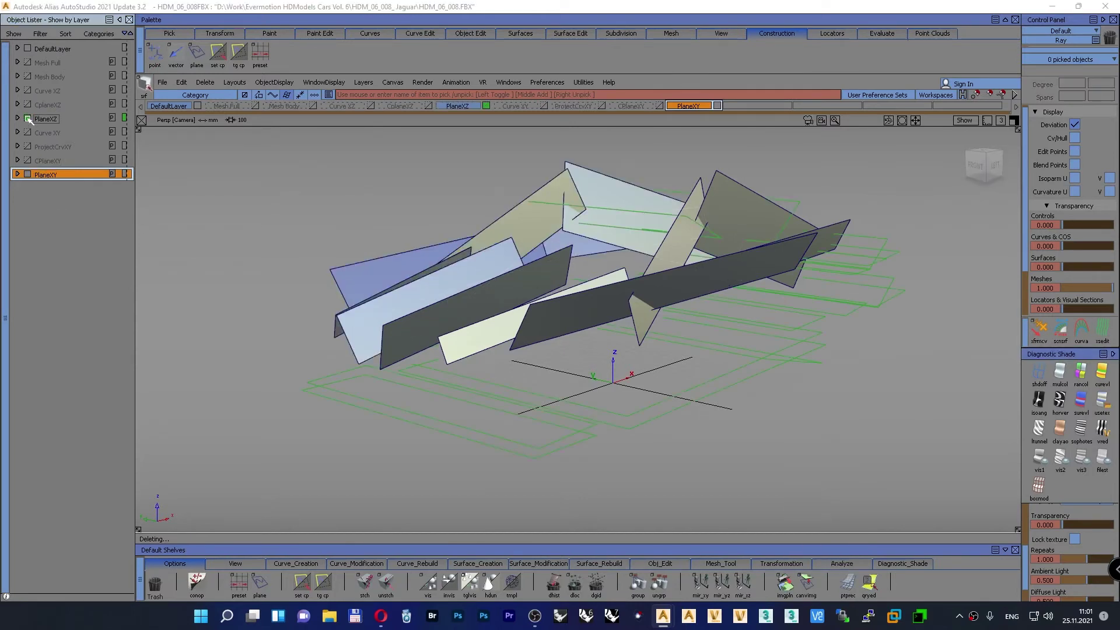
click(27, 173)
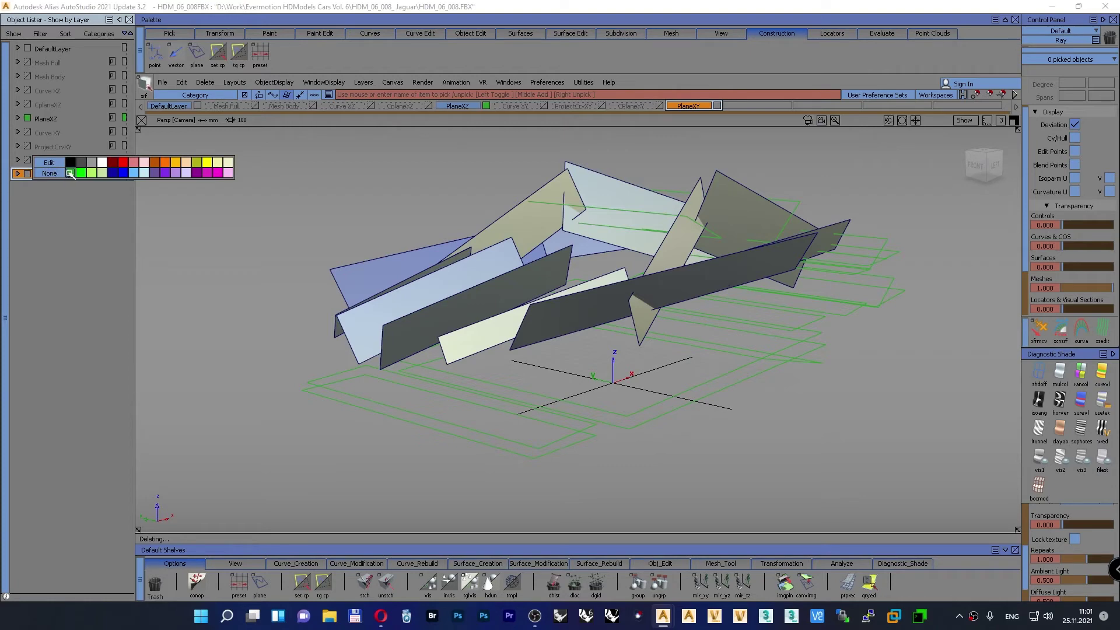
click(69, 174)
Step: Apply diagnostic shading to the PlaneXZ surfaces and view them together with the PlaneXY surfaces
ctrl+shift+drag(217, 228, 217, 198)
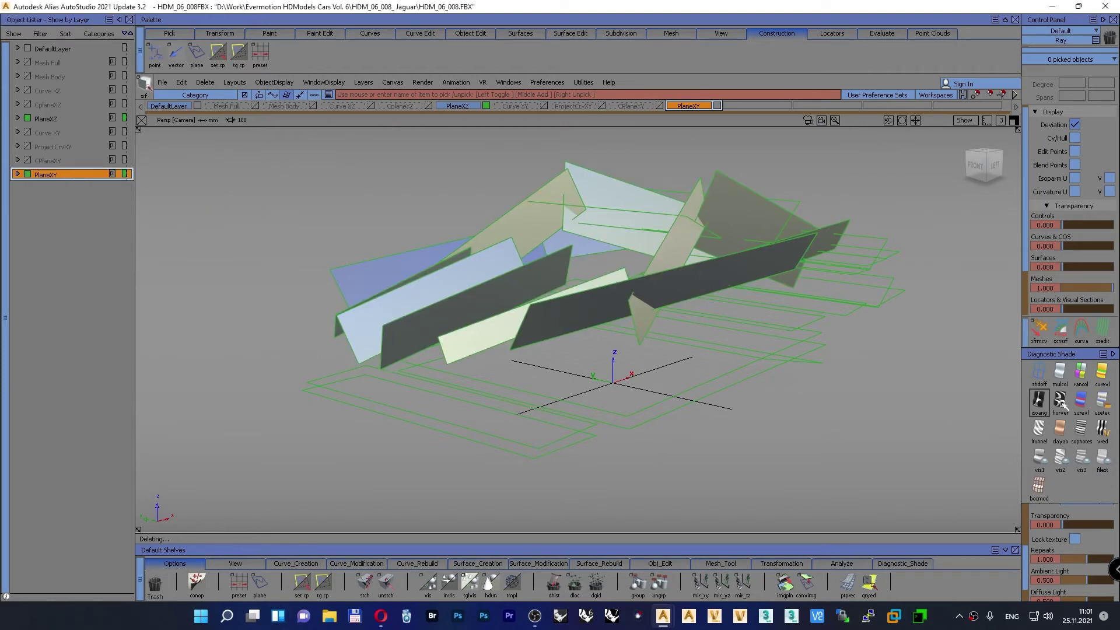
click(1107, 402)
mouse_move(697, 382)
alt+shift+mouse_down()
mouse_move(530, 380)
mouse_move(492, 417)
alt+shift+mouse_up()
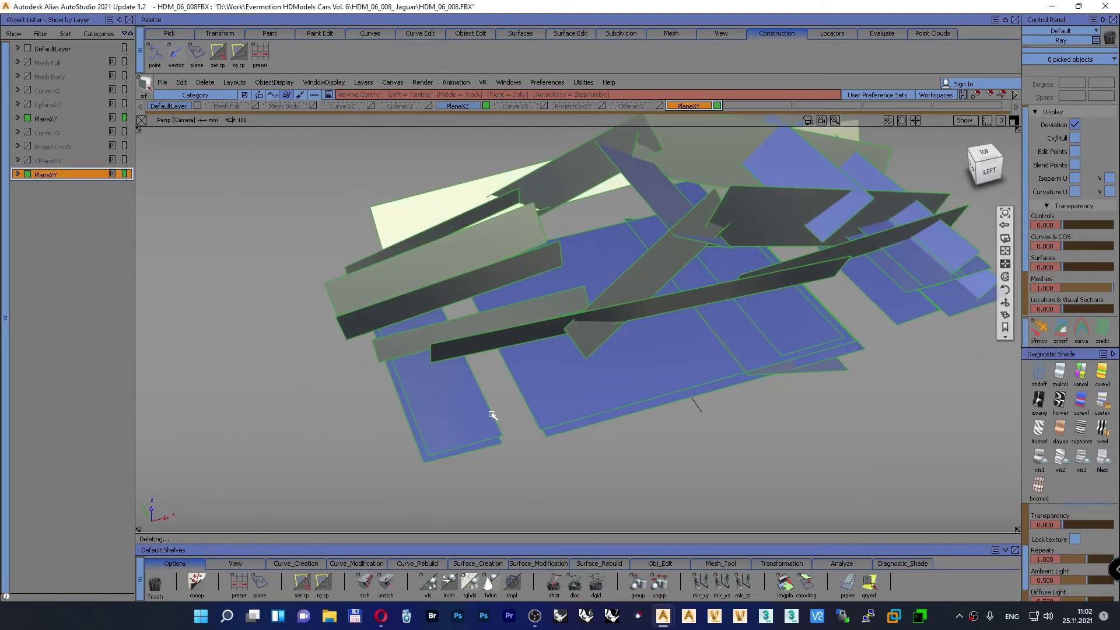
Step: Show the Mesh Body layer and examine how the PlaneXY and PlaneXZ surfaces intersect the car body
alt+shift+right_drag(493, 418, 473, 430)
alt+shift+drag(473, 431, 350, 205)
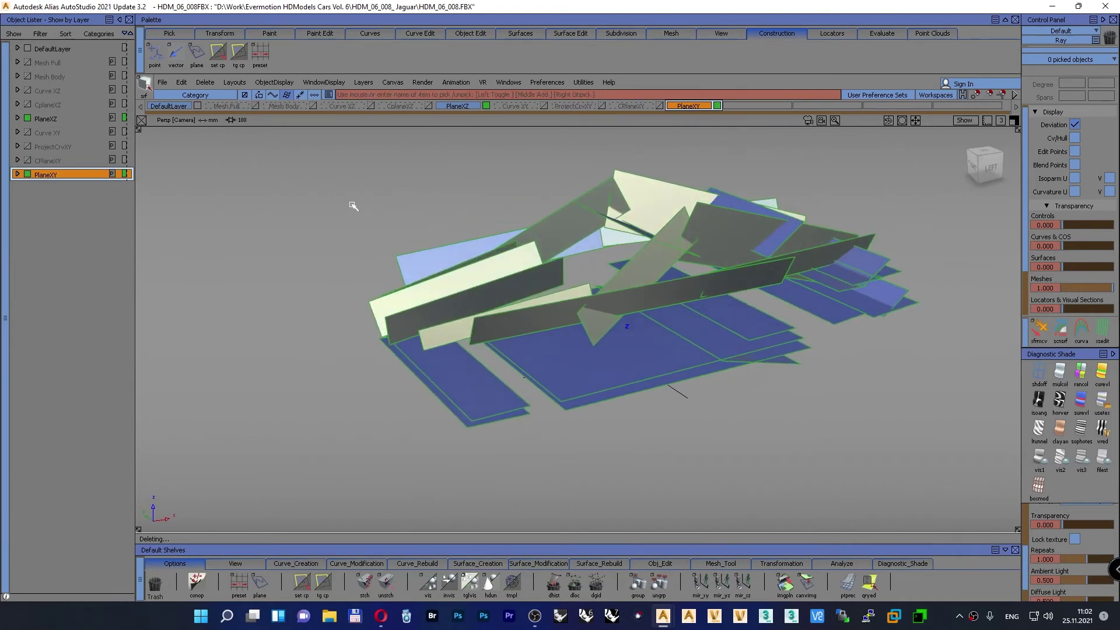
click(313, 107)
alt+shift+drag(408, 245, 520, 285)
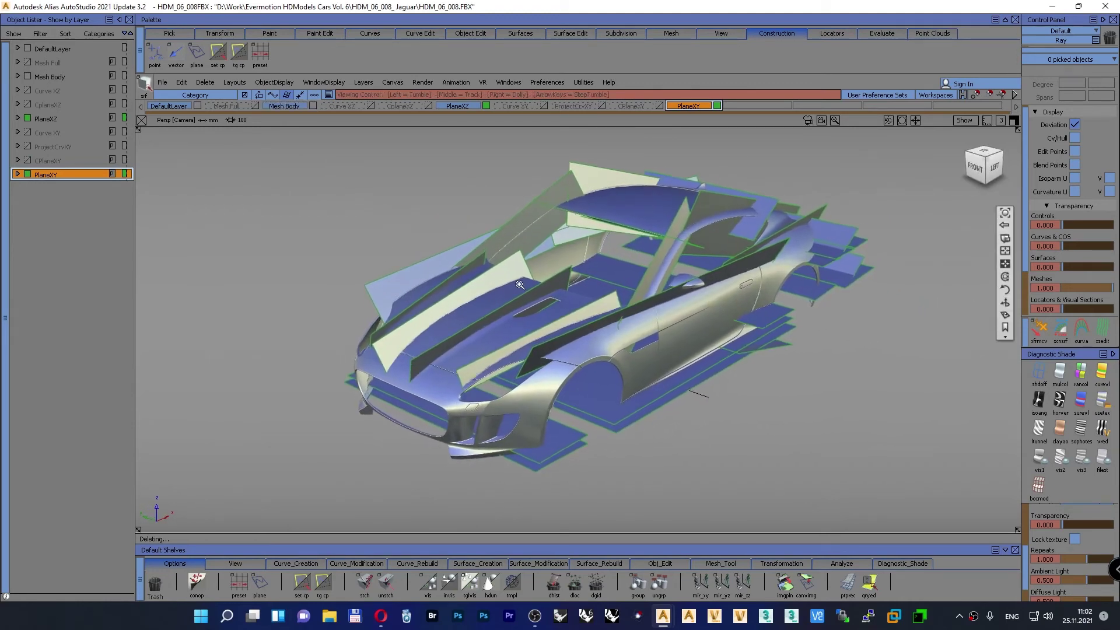
alt+shift+right_drag(520, 284, 524, 275)
alt+shift+drag(475, 314, 664, 342)
alt+shift+right_drag(663, 342, 665, 297)
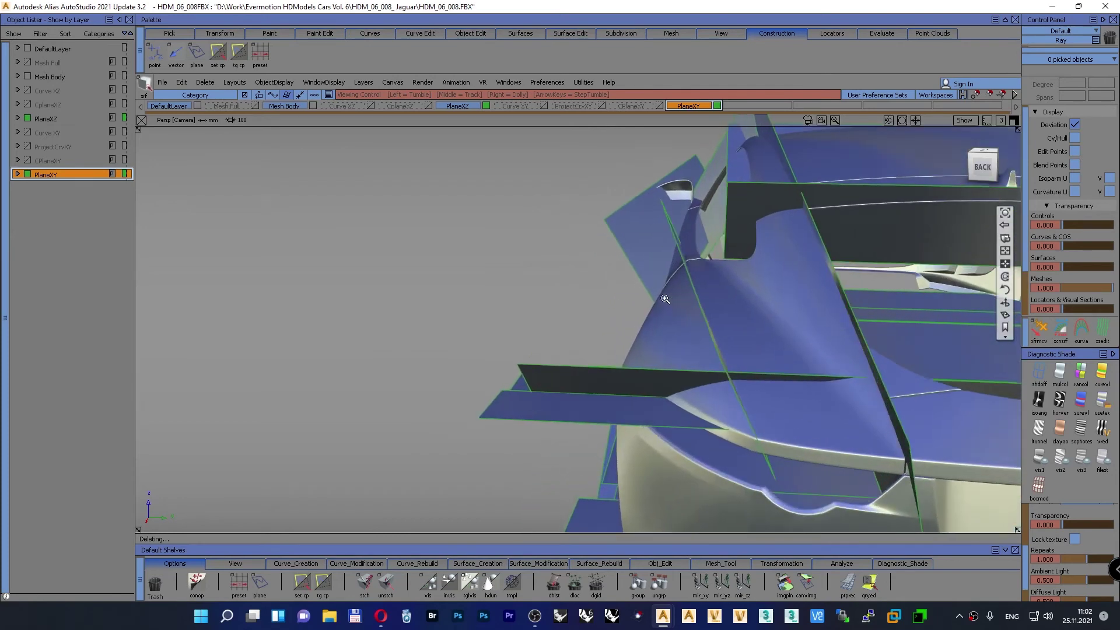
alt+shift+drag(665, 297, 640, 245)
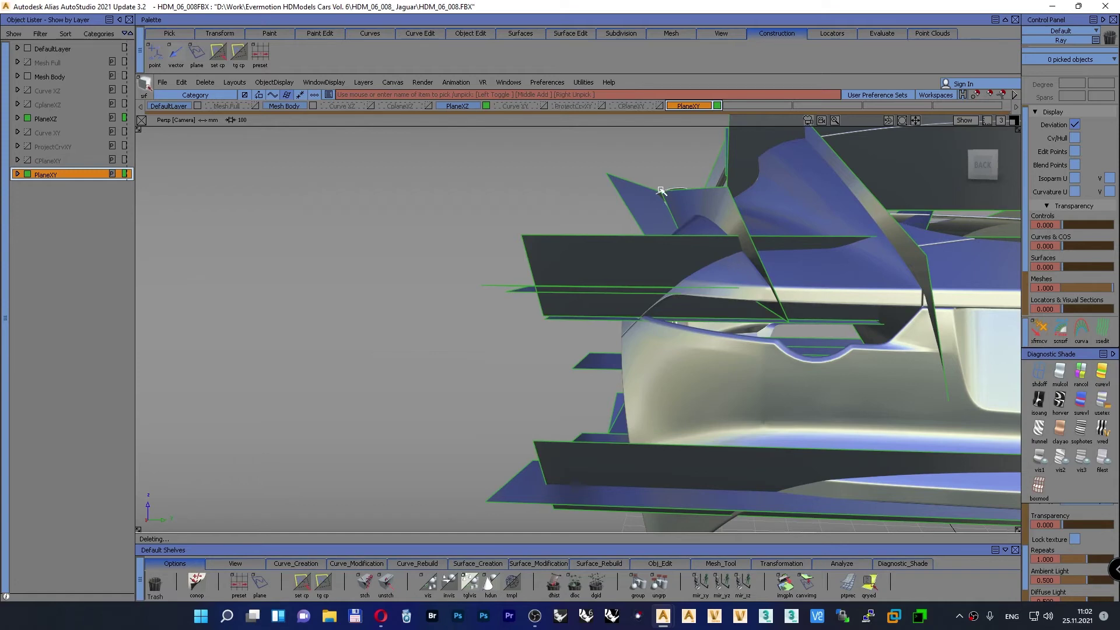
alt+shift+right_drag(625, 199, 510, 257)
alt+shift+drag(510, 256, 534, 399)
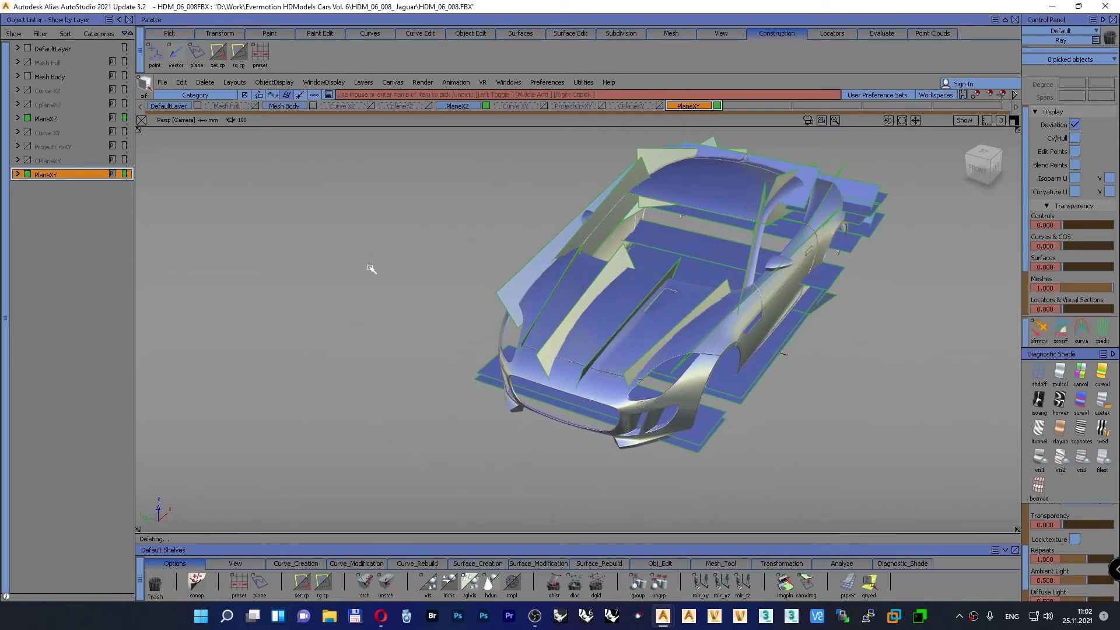
Step: Isolate the body mesh together with the picked hood planes by hiding all unselected objects
ctrl+alt+shift+drag(371, 269, 368, 317)
click(561, 386)
ctrl+alt+shift+drag(345, 266, 301, 281)
click(530, 336)
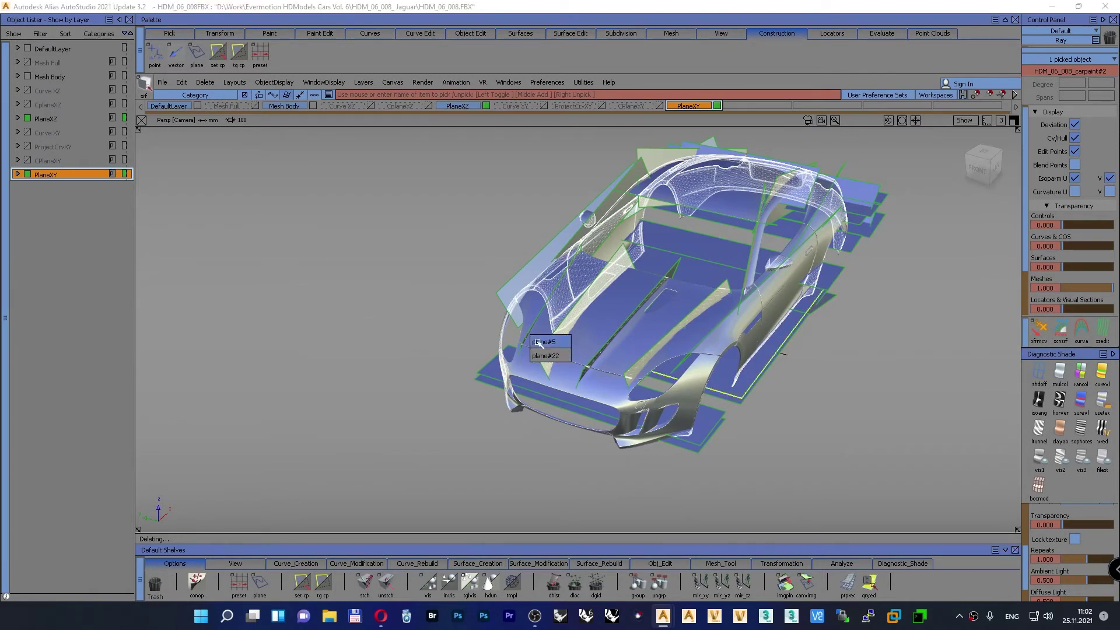
click(537, 342)
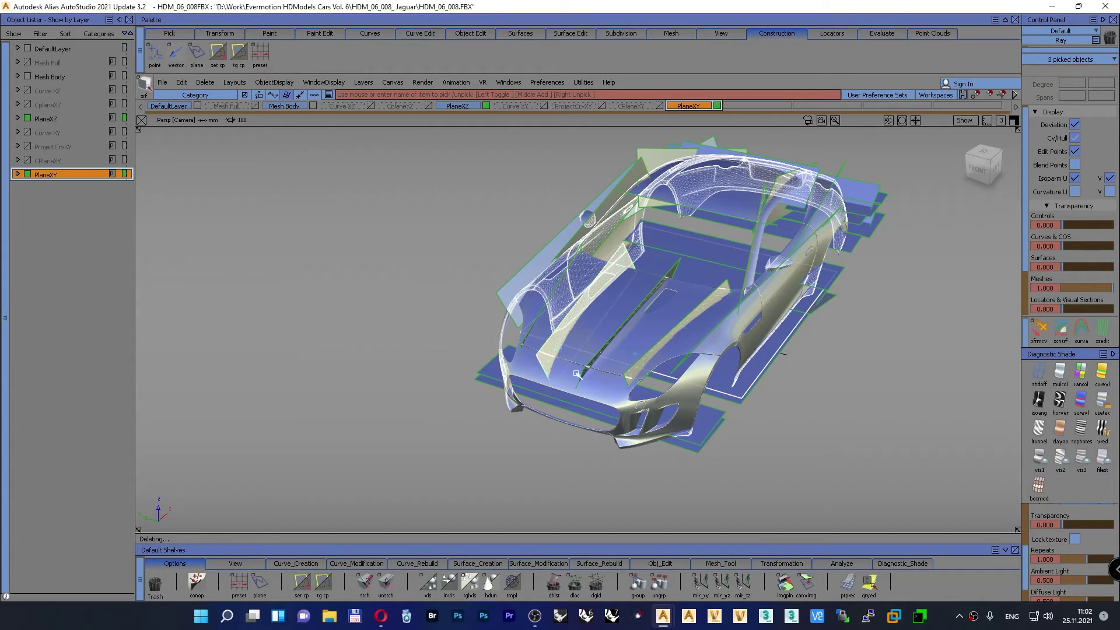
click(637, 368)
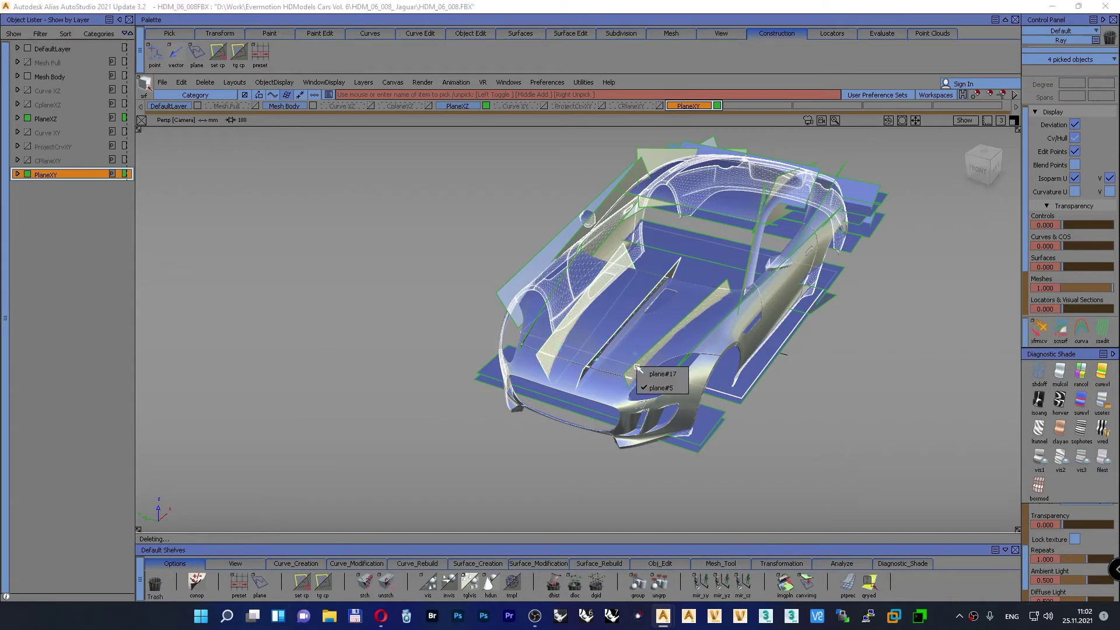
click(652, 373)
ctrl+shift+middle_click(355, 266)
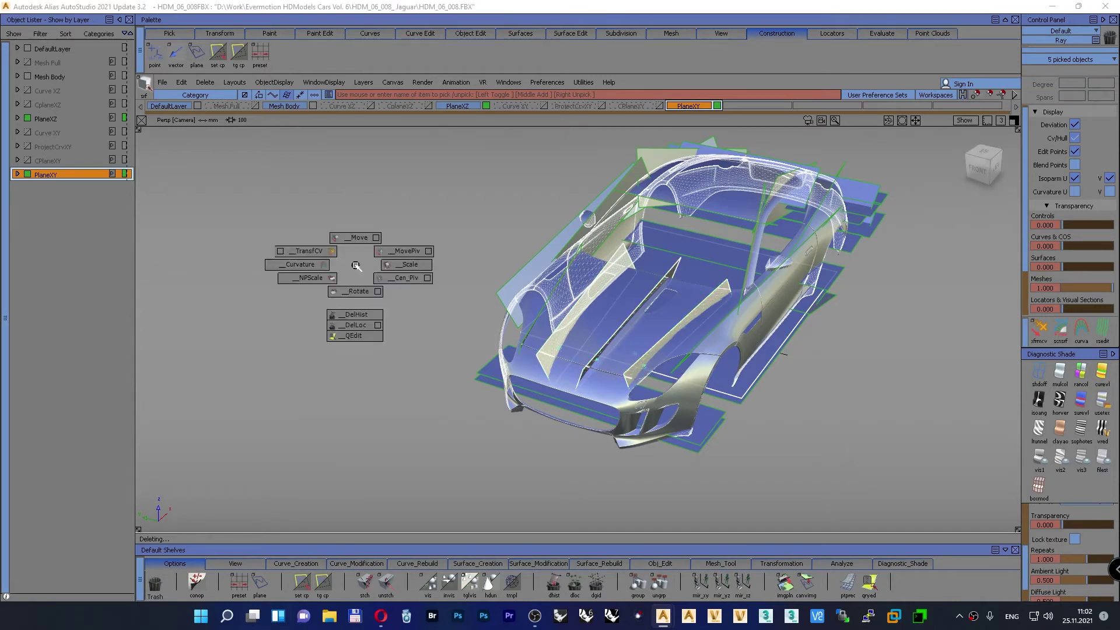
ctrl+shift+drag(355, 270, 362, 383)
alt+shift+drag(432, 363, 374, 207)
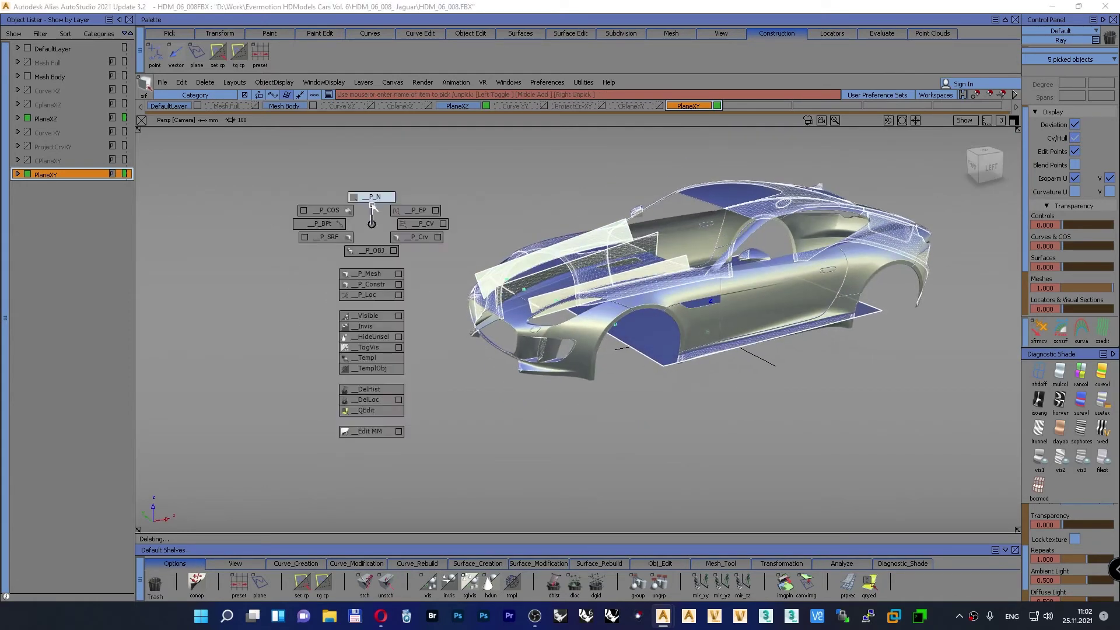
Step: Hide the leftover horizontal plane beneath the body, and then make all hidden objects visible again
ctrl+shift+middle_drag(371, 207, 372, 199)
ctrl+shift+middle_drag(849, 388, 854, 398)
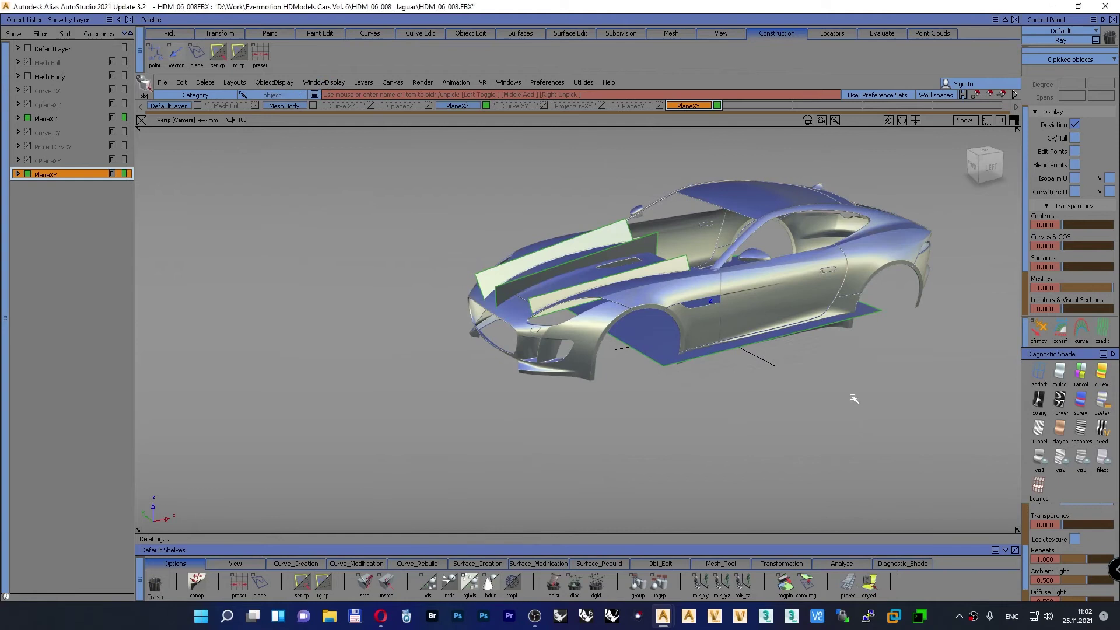
click(872, 316)
ctrl+shift+drag(873, 386, 866, 486)
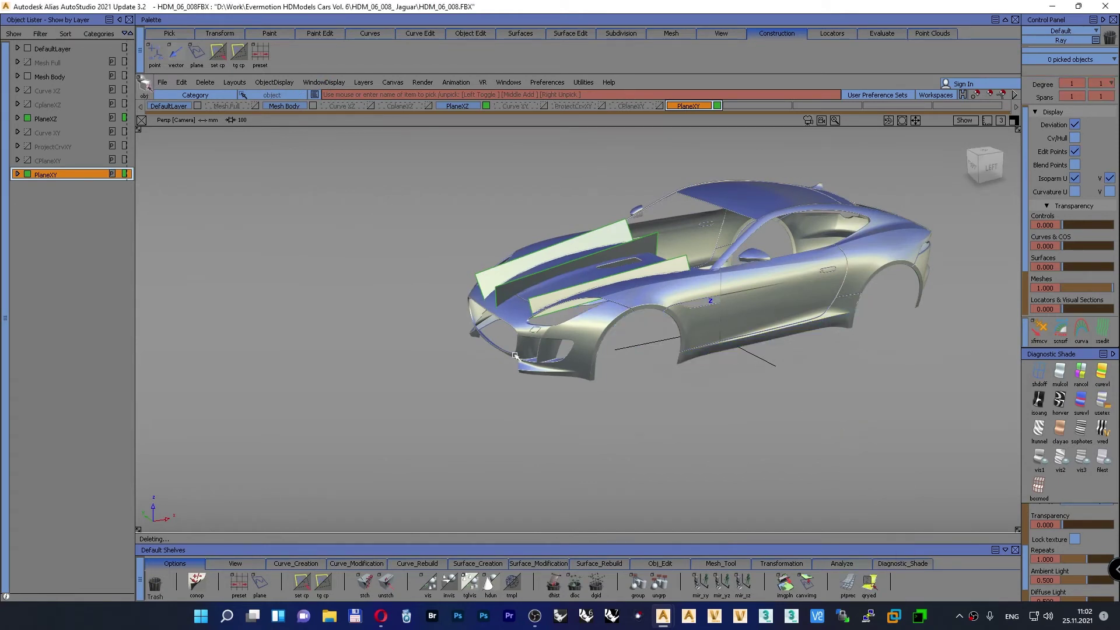
ctrl+shift+drag(417, 298, 437, 327)
alt+shift+right_drag(438, 327, 458, 282)
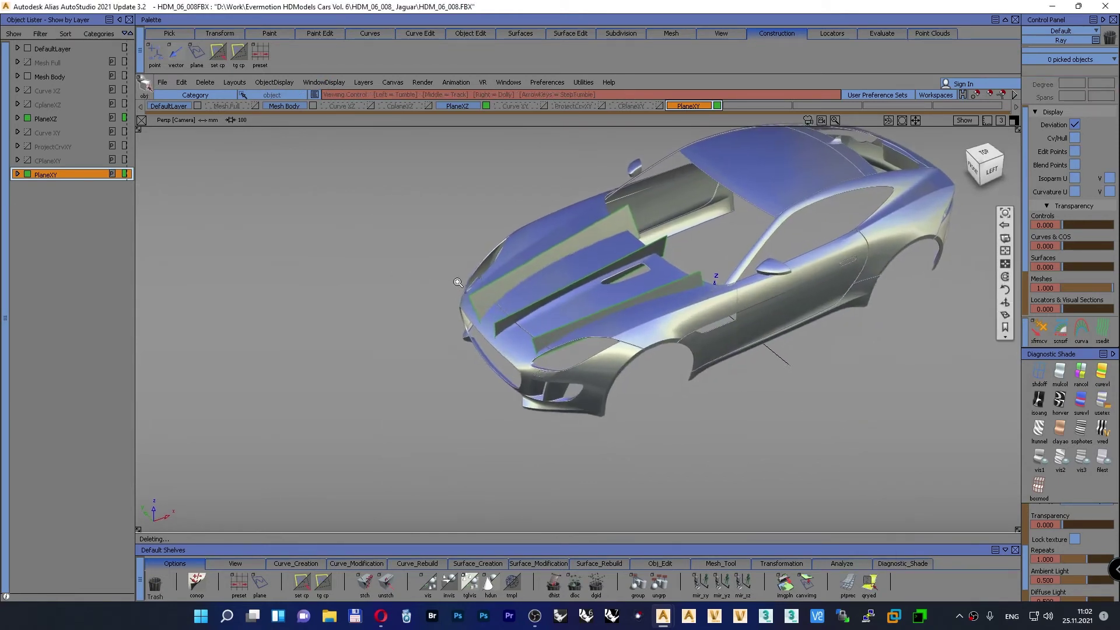
alt+shift+drag(458, 283, 397, 338)
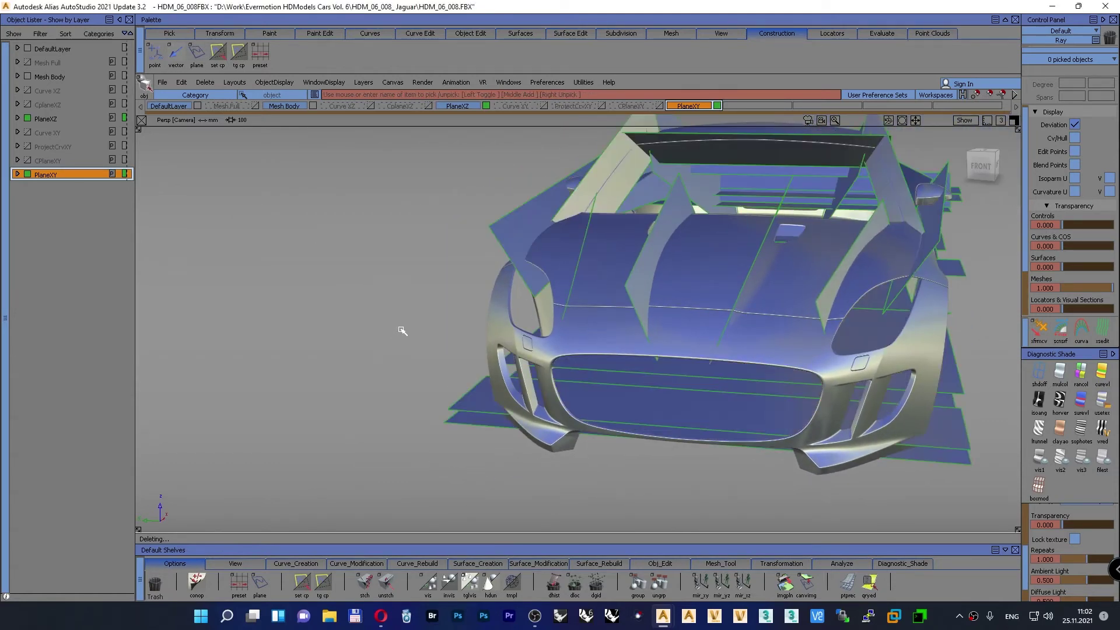
Step: Pick the four planes crossing the hood plus the body mesh, hide all unselected objects and clear the selection
ctrl+shift+drag(366, 263, 577, 210)
click(582, 194)
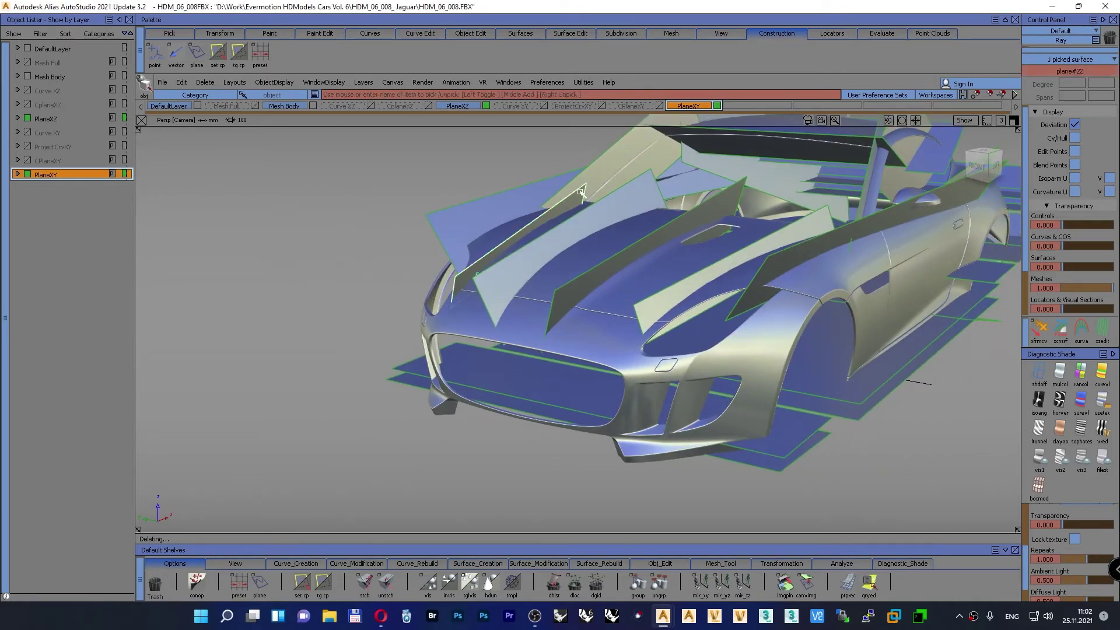
click(641, 178)
click(722, 193)
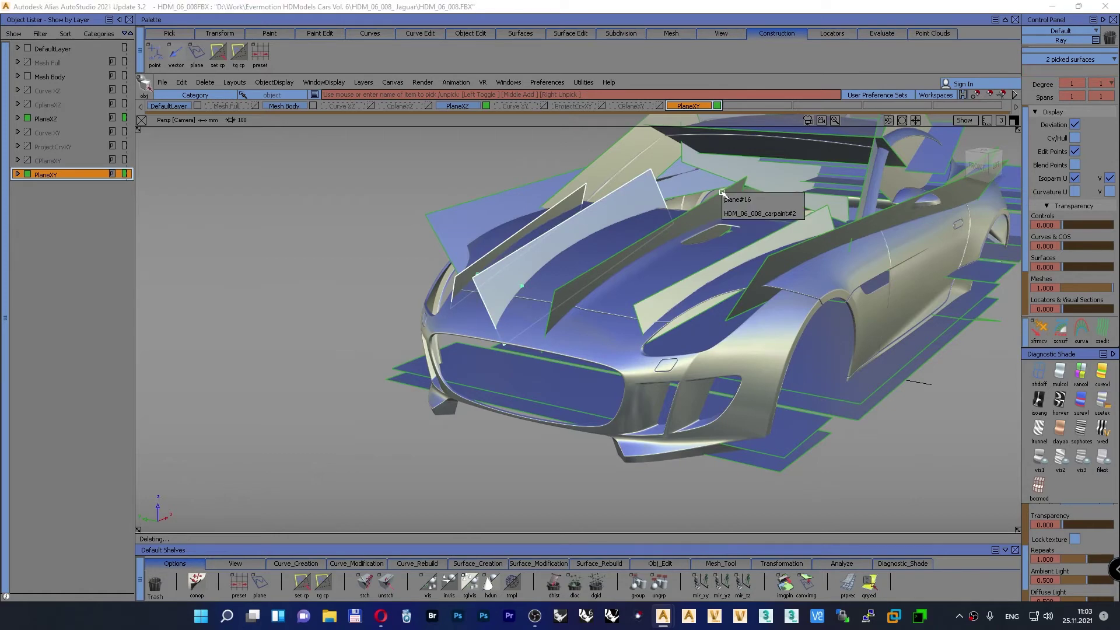
click(736, 198)
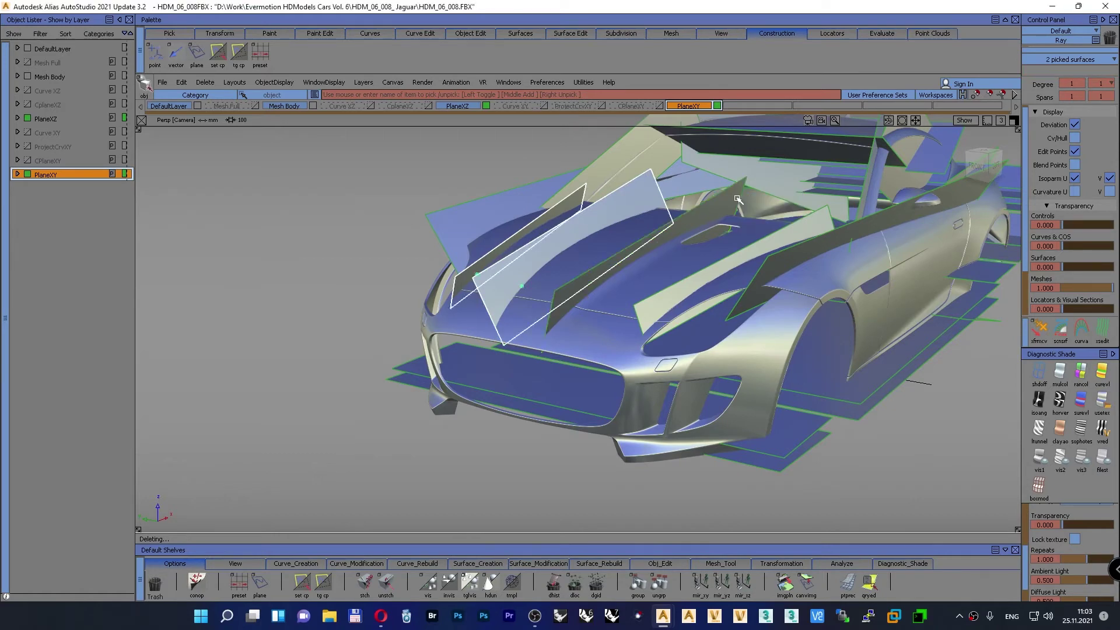
click(808, 221)
click(604, 350)
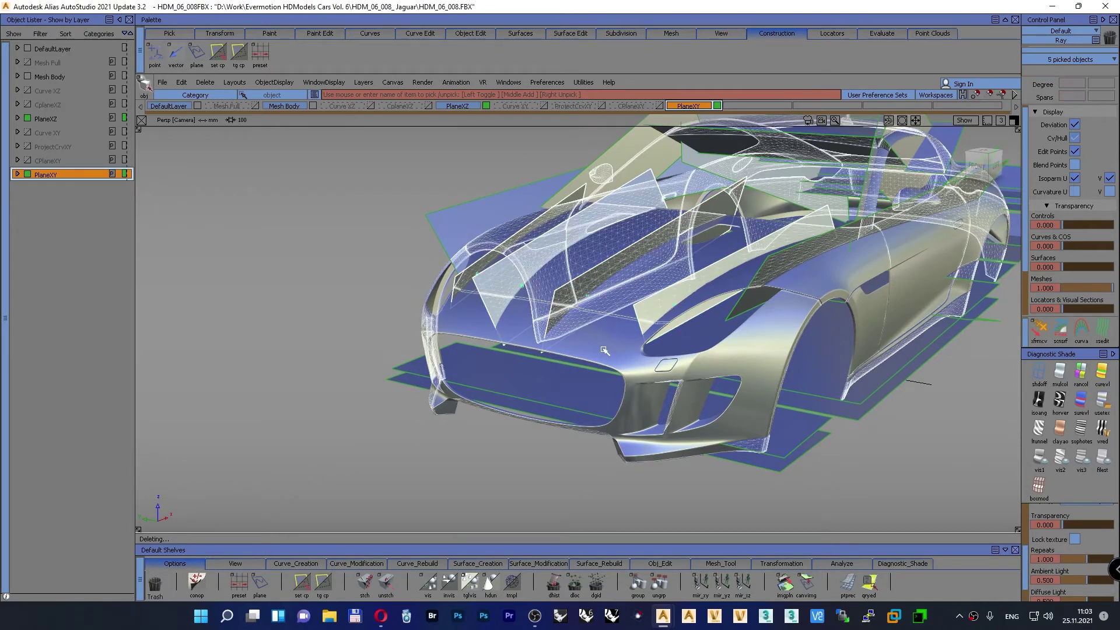
ctrl+shift+drag(274, 220, 275, 333)
alt+shift+drag(388, 308, 333, 305)
alt+shift+right_drag(333, 305, 309, 327)
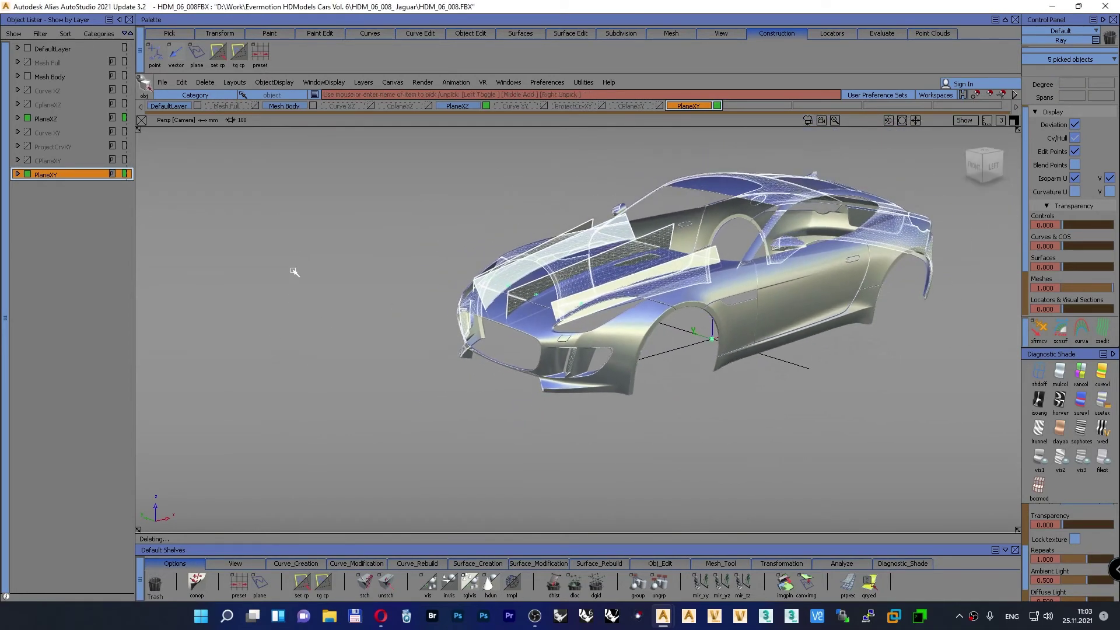
ctrl+shift+drag(294, 256, 297, 227)
alt+shift+drag(383, 275, 475, 286)
alt+shift+middle_drag(476, 286, 392, 301)
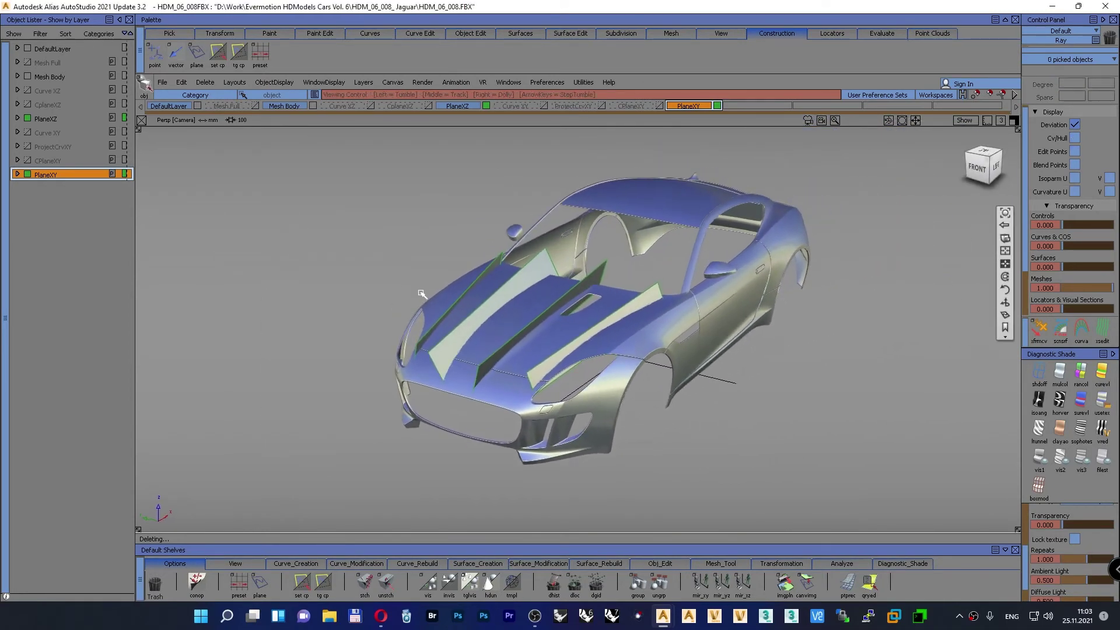
alt+shift+right_drag(392, 301, 425, 272)
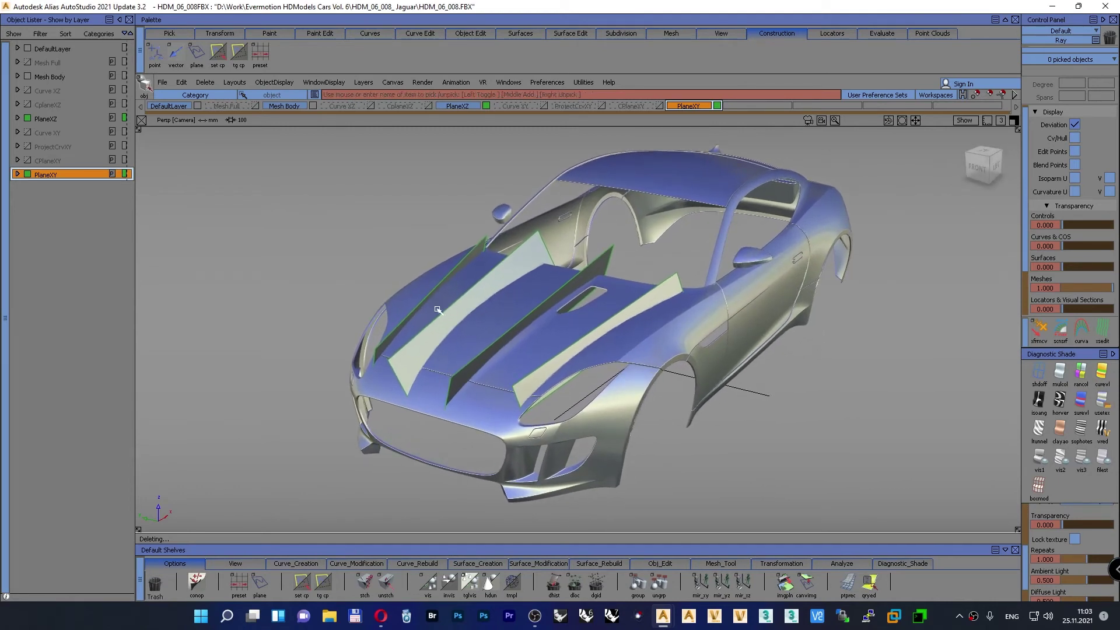
Step: Extend the front edges of the two outer hood planes forward past the hood
click(659, 563)
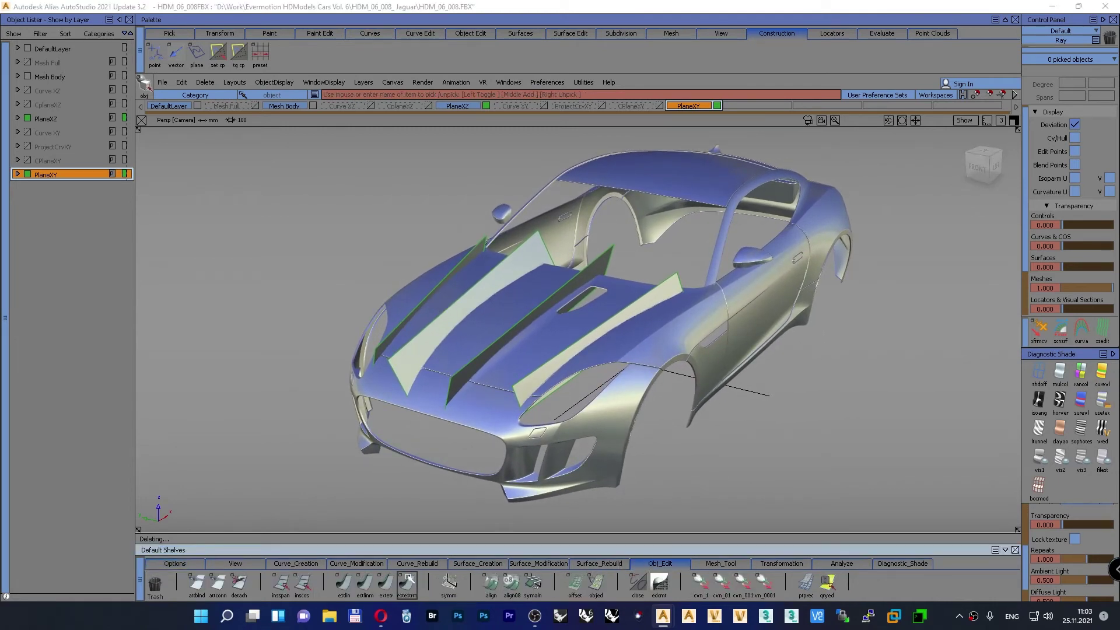
click(516, 397)
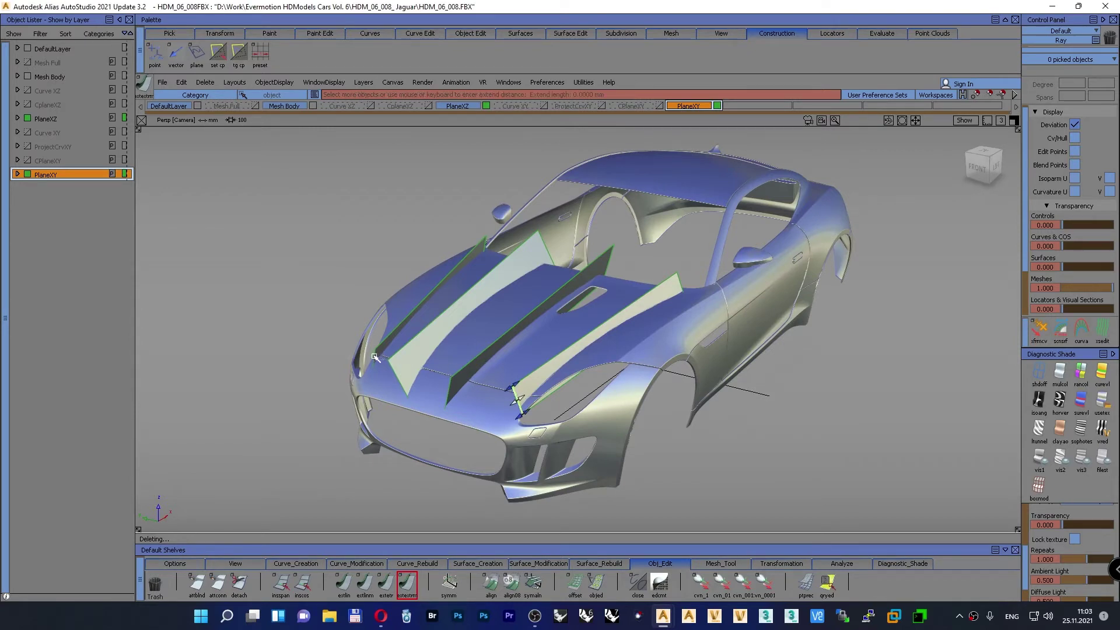
drag(286, 443, 232, 478)
ctrl+shift+drag(238, 362, 239, 357)
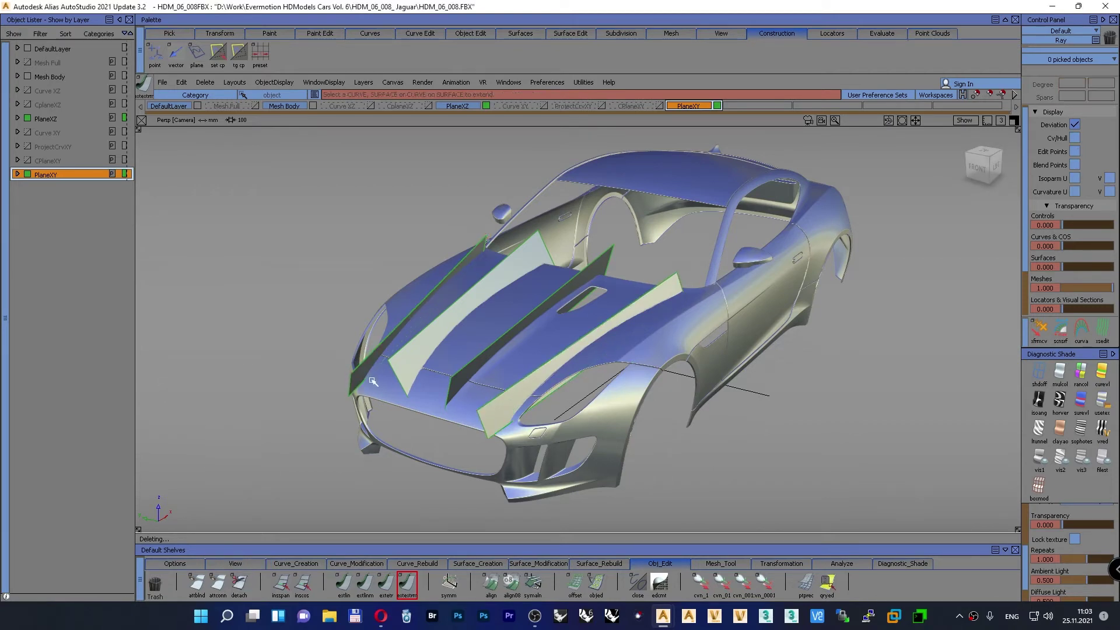
Step: Extend the long lower edges of the two outer hood planes slightly downward
click(364, 384)
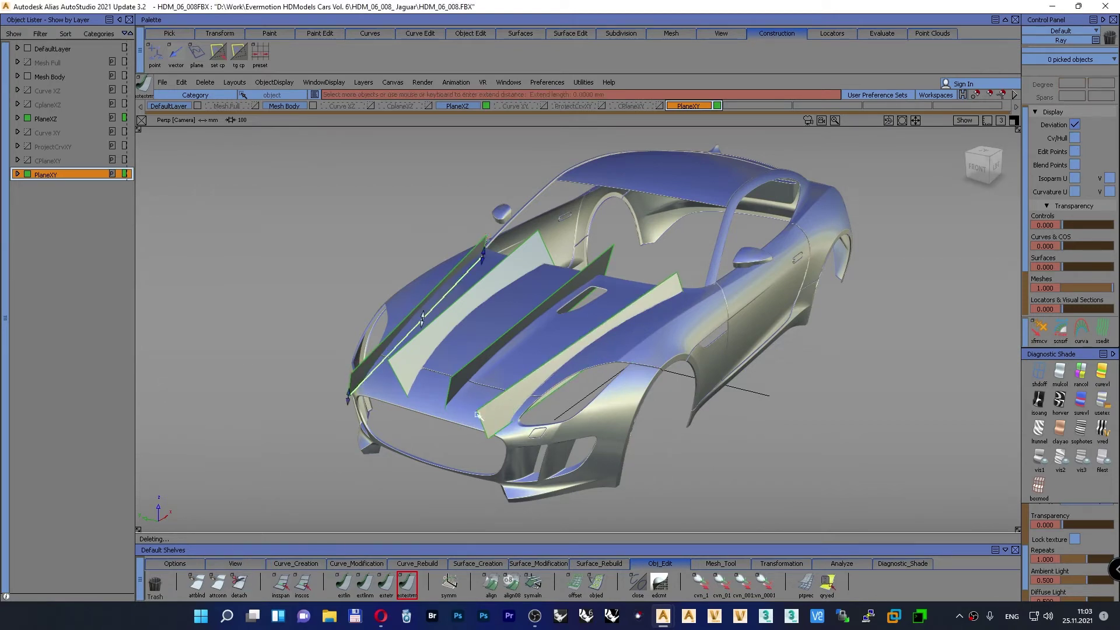
click(509, 430)
drag(280, 441, 265, 447)
ctrl+shift+drag(239, 372, 240, 344)
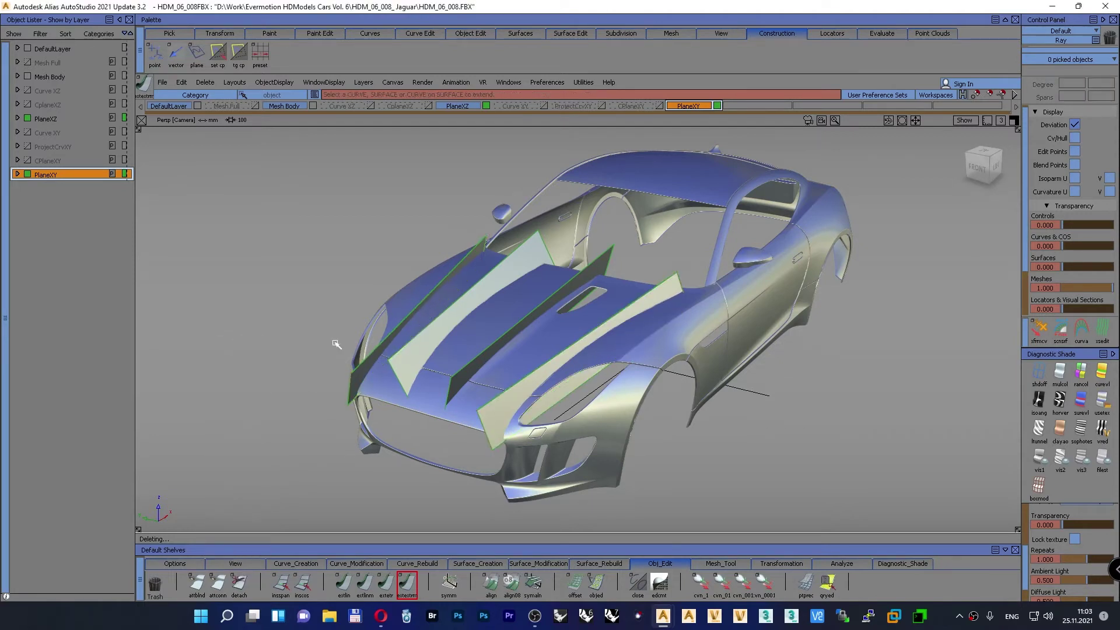
click(681, 286)
alt+shift+drag(684, 286, 486, 195)
ctrl+shift+drag(388, 195, 389, 168)
alt+shift+drag(400, 239, 391, 354)
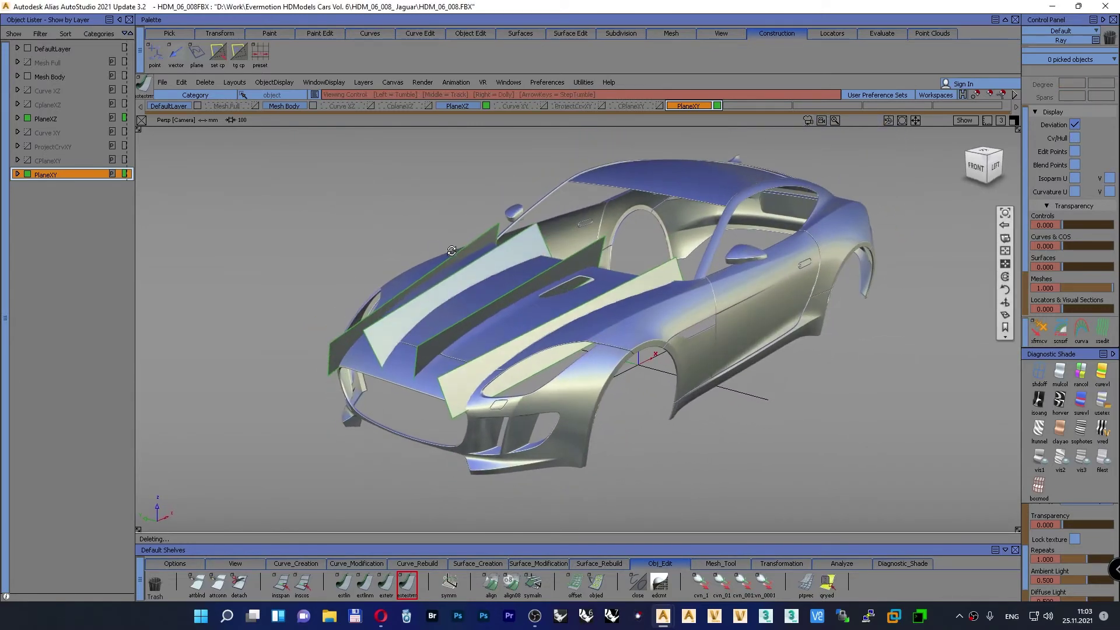
Step: Extend the front edges of the two inner hood planes forward by about 70 mm
click(377, 354)
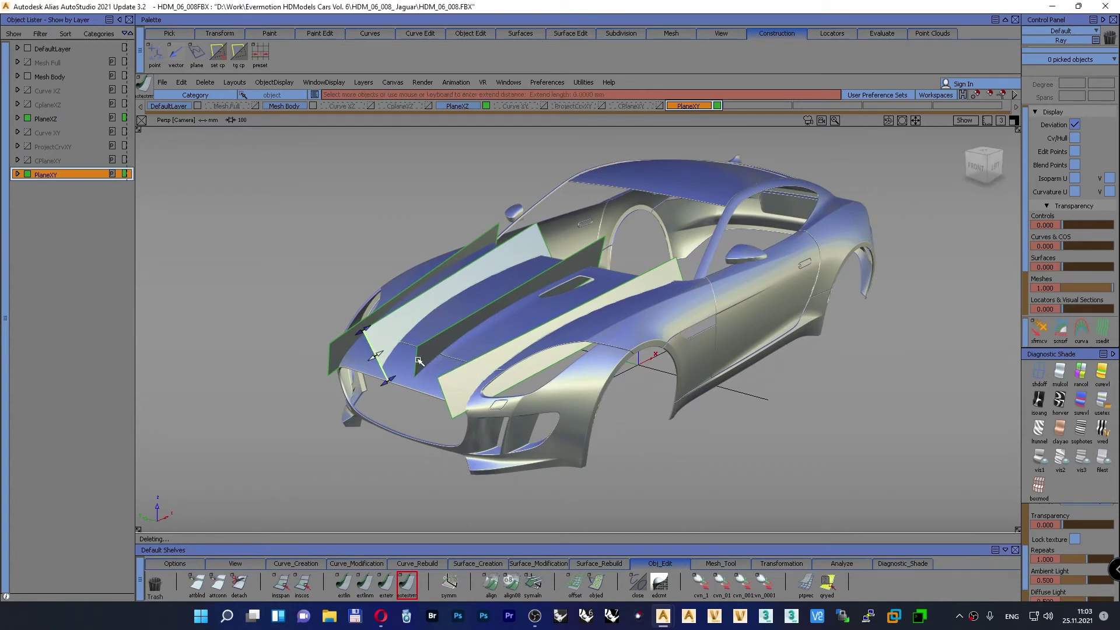
drag(418, 361, 417, 359)
click(418, 359)
alt+shift+drag(376, 354, 425, 388)
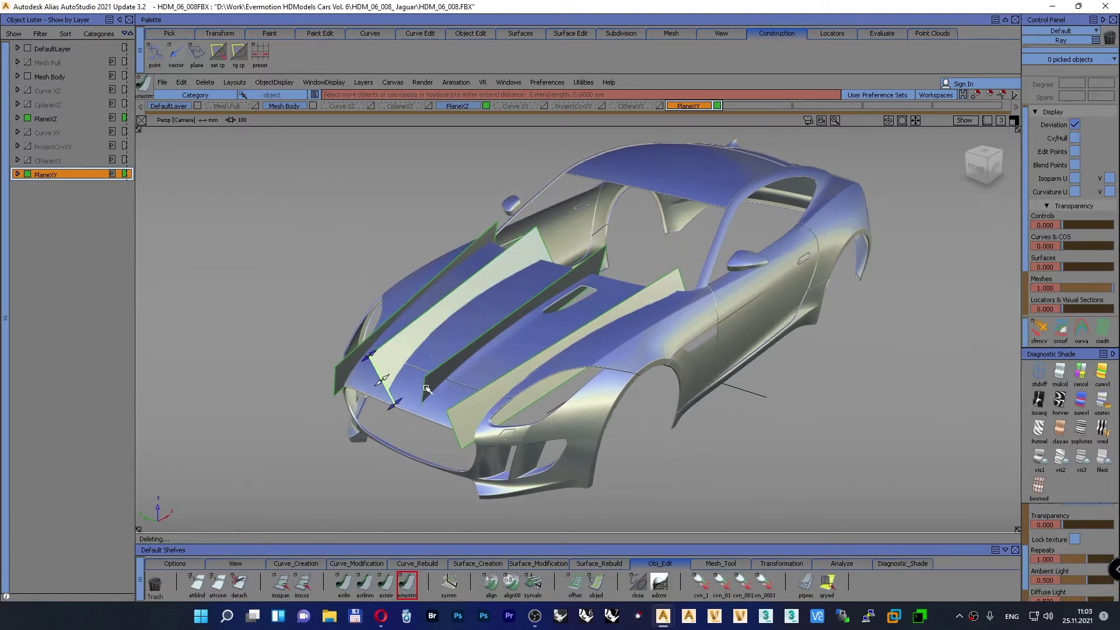
click(426, 388)
mouse_move(247, 461)
mouse_down()
mouse_move(257, 459)
mouse_move(232, 470)
mouse_up()
click(233, 471)
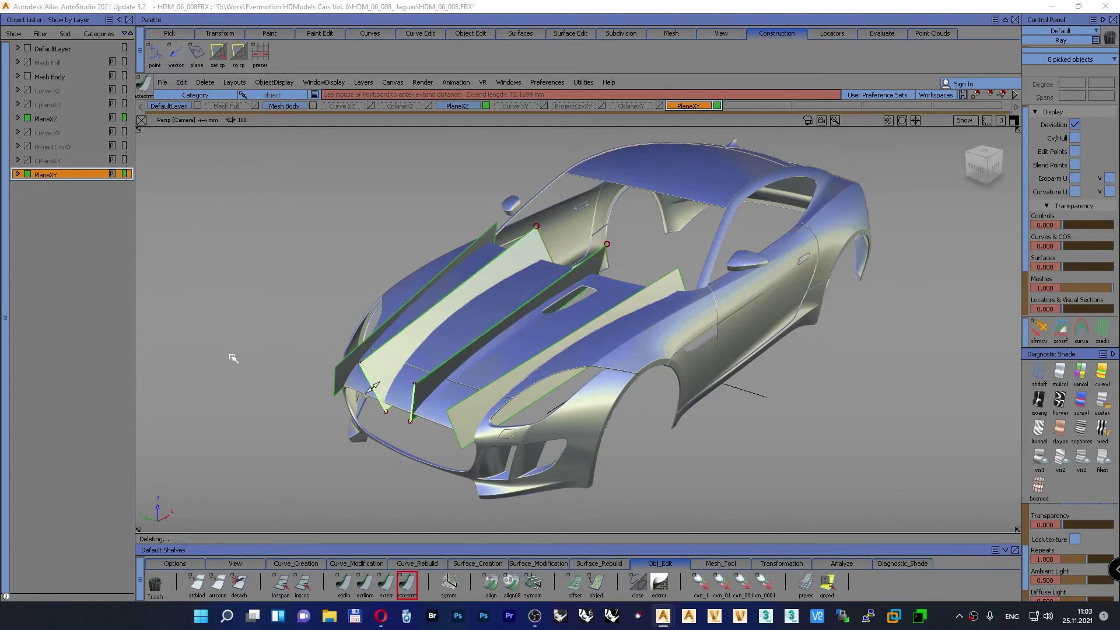
ctrl+shift+drag(230, 353, 278, 297)
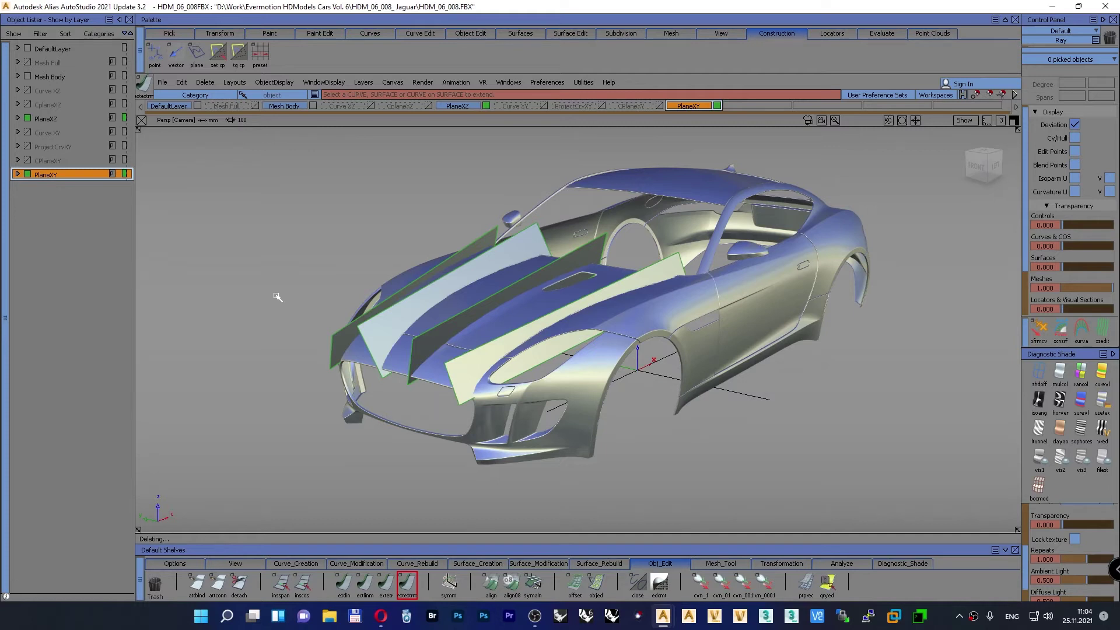
Step: Turn off the diagnostic shading in the top view and show the Curve XY layer against the hood planes
key(F5)
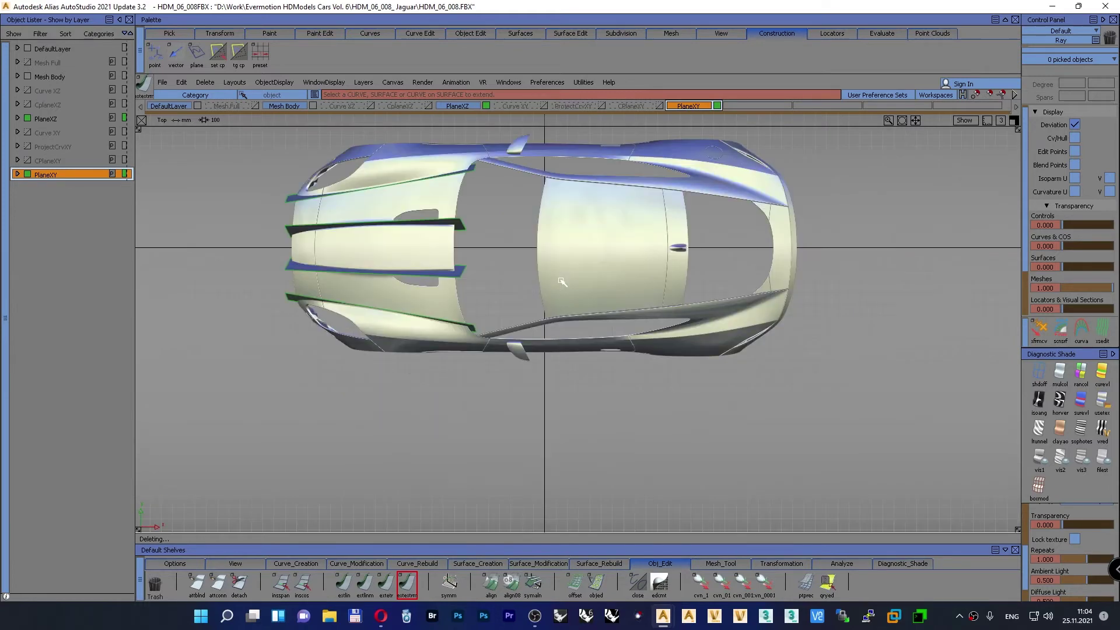
alt+shift+middle_drag(413, 333, 585, 429)
alt+shift+right_drag(585, 430, 980, 431)
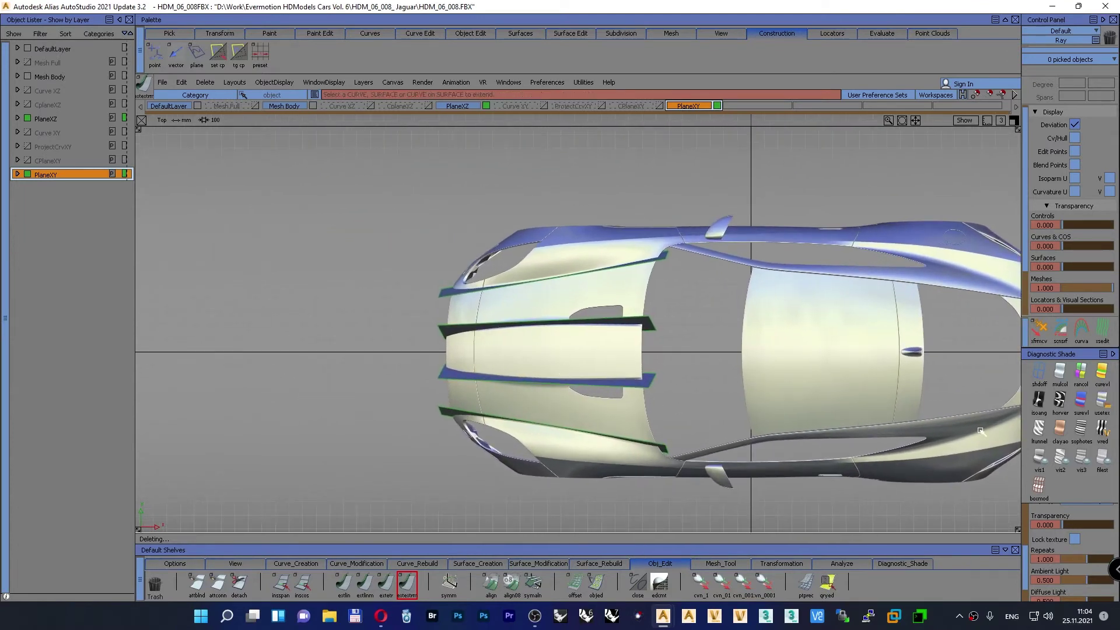
click(1039, 373)
alt+shift+middle_drag(525, 423, 480, 410)
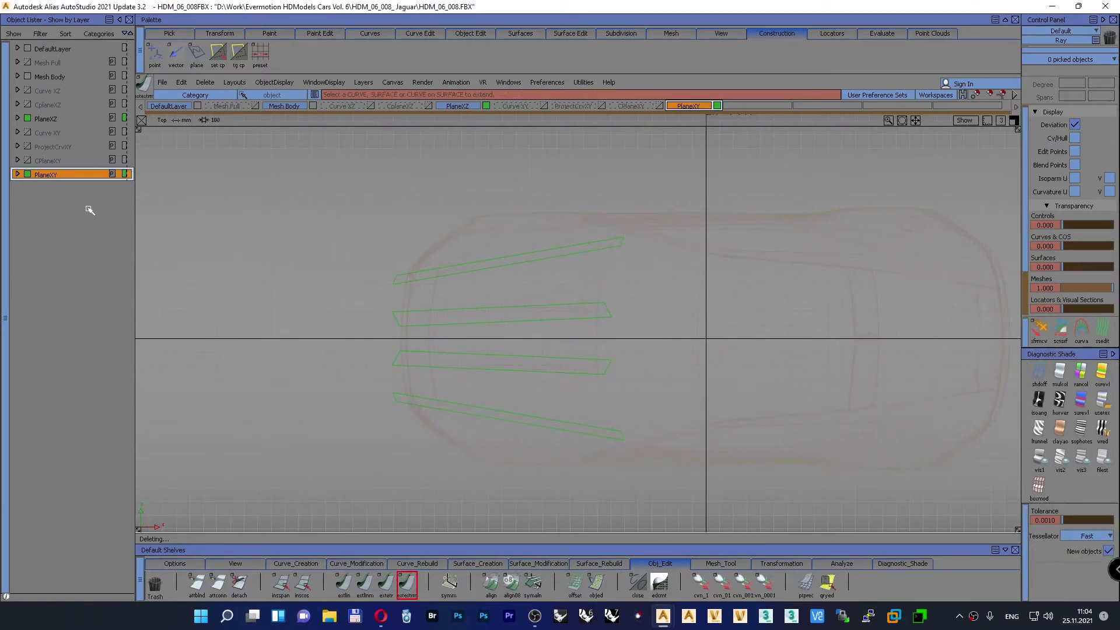
click(28, 132)
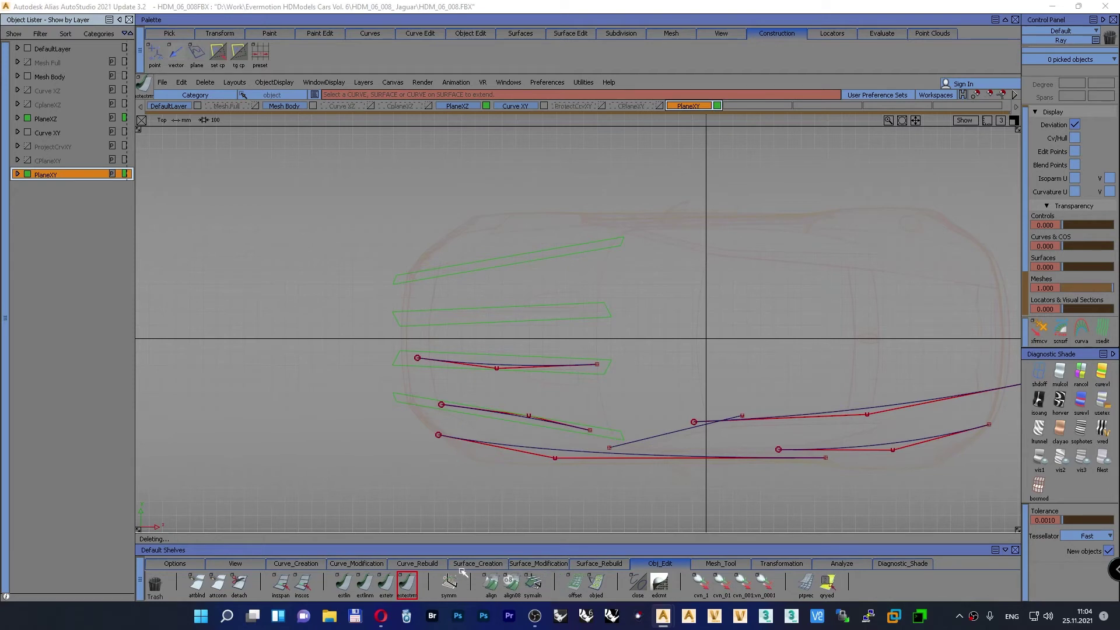
click(519, 563)
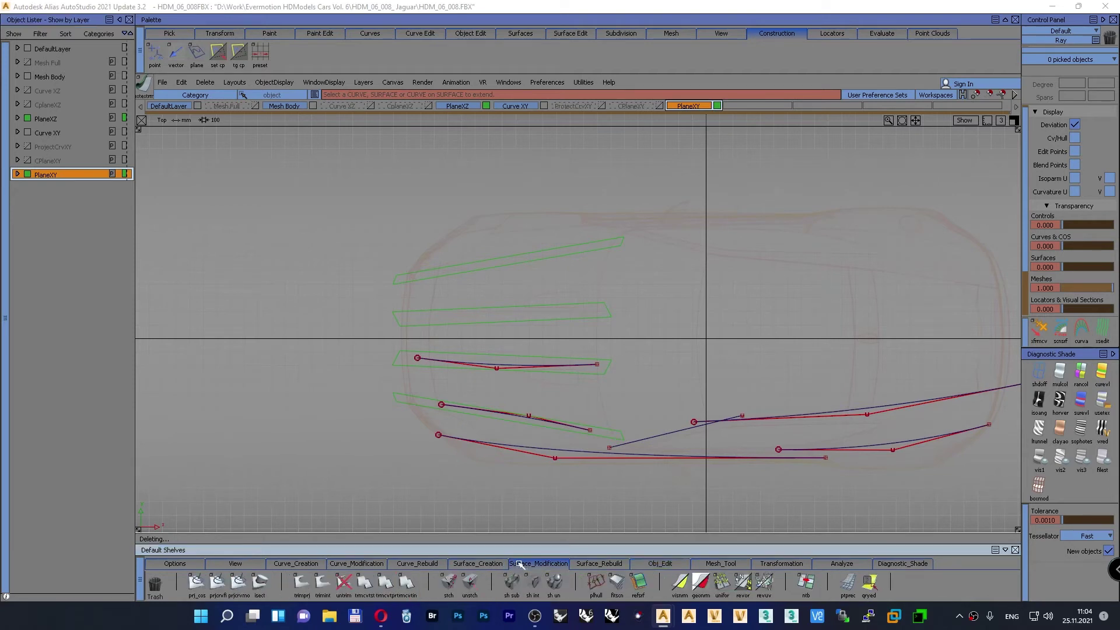
Step: Open the Project tool's options and set the projection vector to Z, viewing the car in perspective
double_click(239, 582)
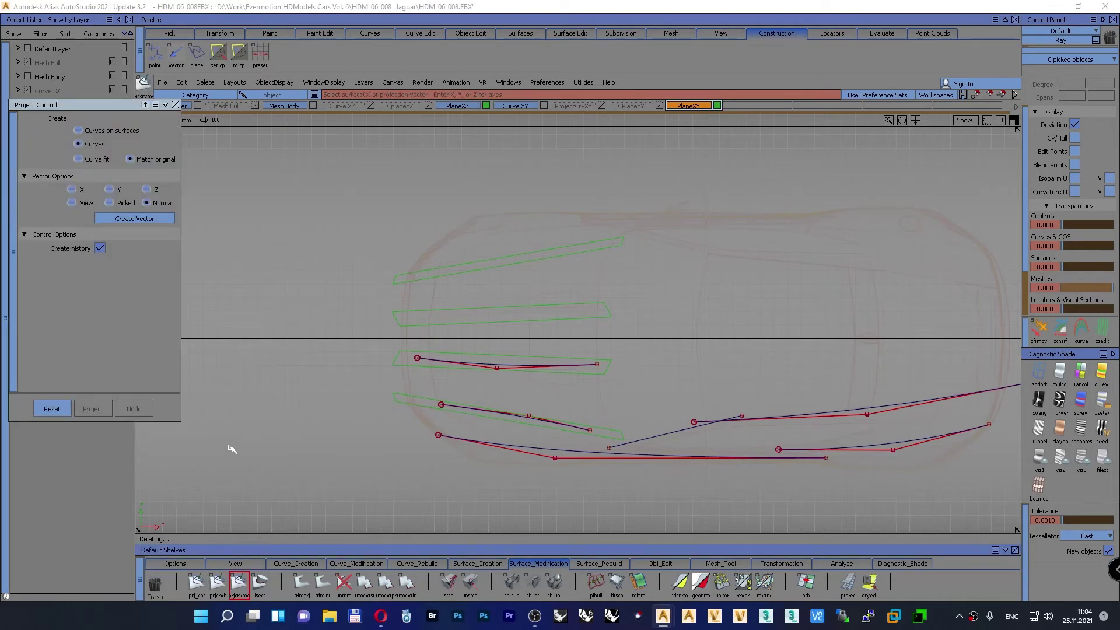
click(146, 190)
key(F8)
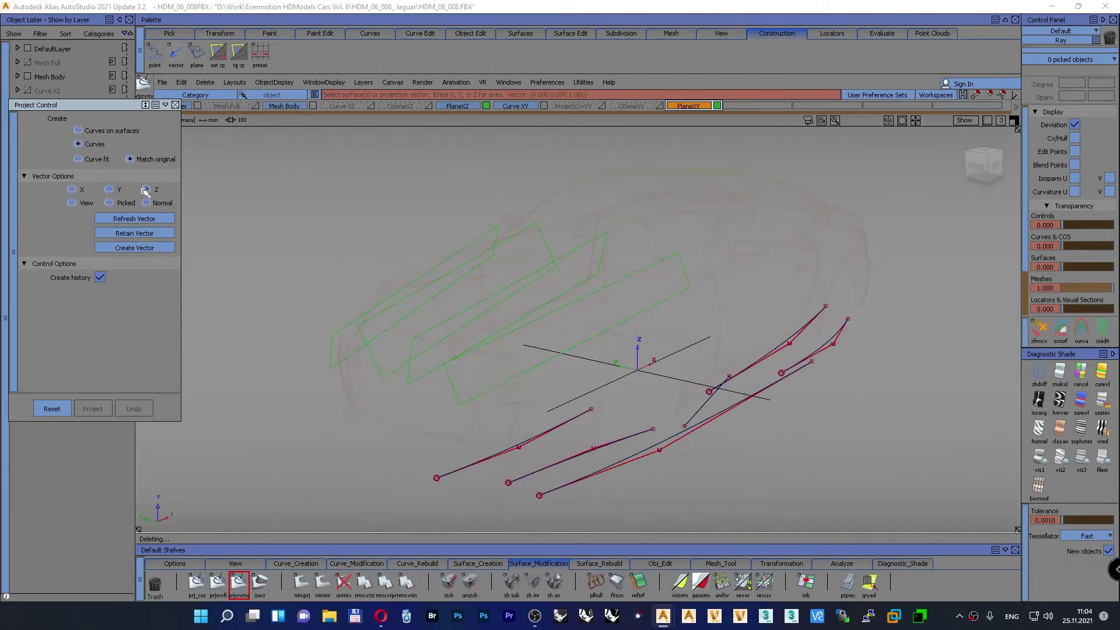
alt+shift+drag(471, 348, 537, 345)
alt+shift+middle_drag(537, 345, 508, 351)
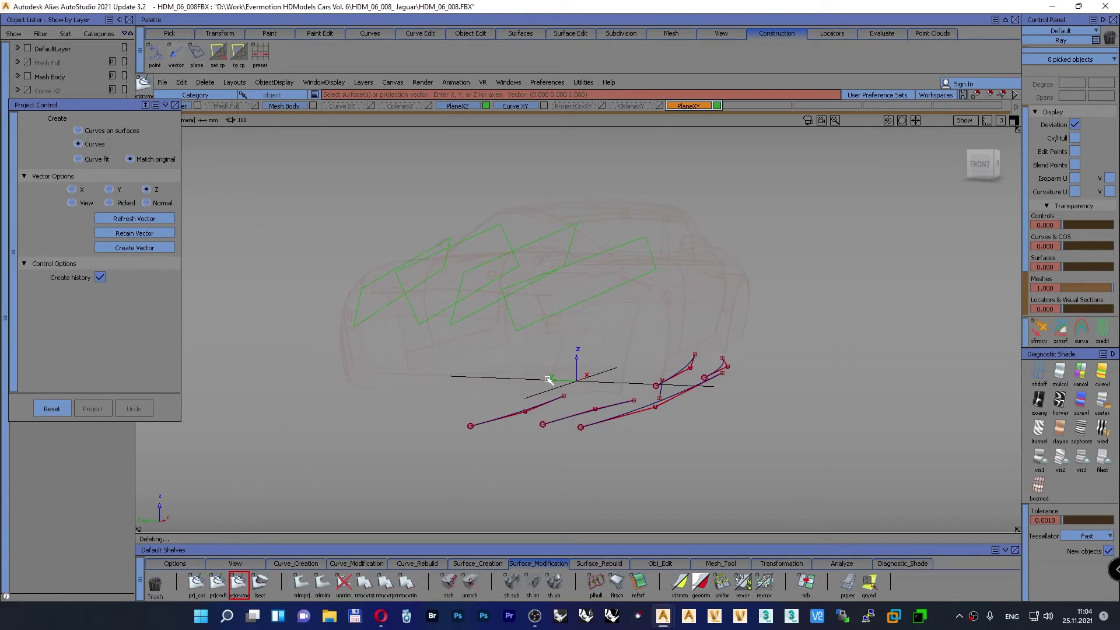
Step: Capture the viewport area and annotate in red how the innermost floor curve projects vertically onto the hood plane
key(Print)
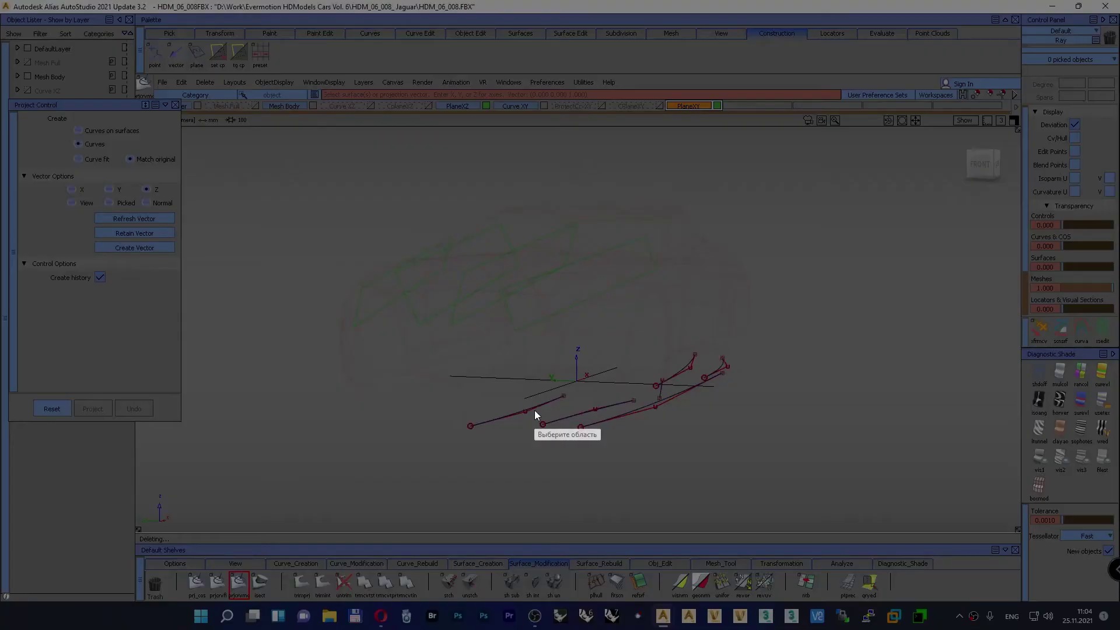
drag(268, 154, 925, 507)
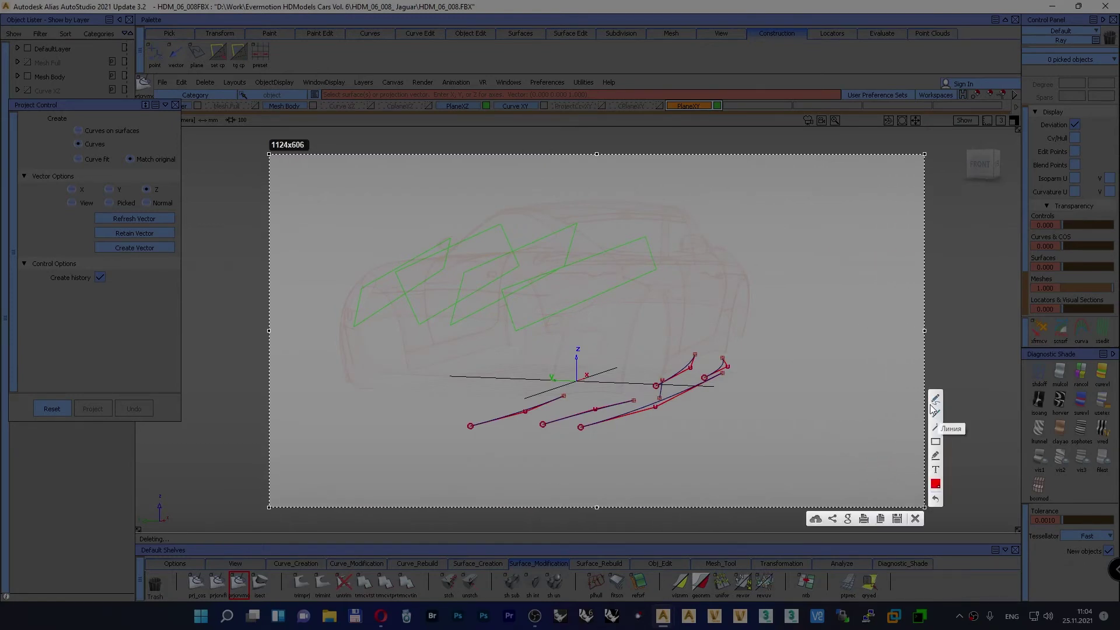
click(935, 399)
drag(473, 426, 470, 426)
mouse_move(557, 396)
mouse_down()
mouse_move(574, 395)
mouse_move(561, 398)
mouse_up()
drag(469, 418, 469, 409)
drag(470, 400, 470, 292)
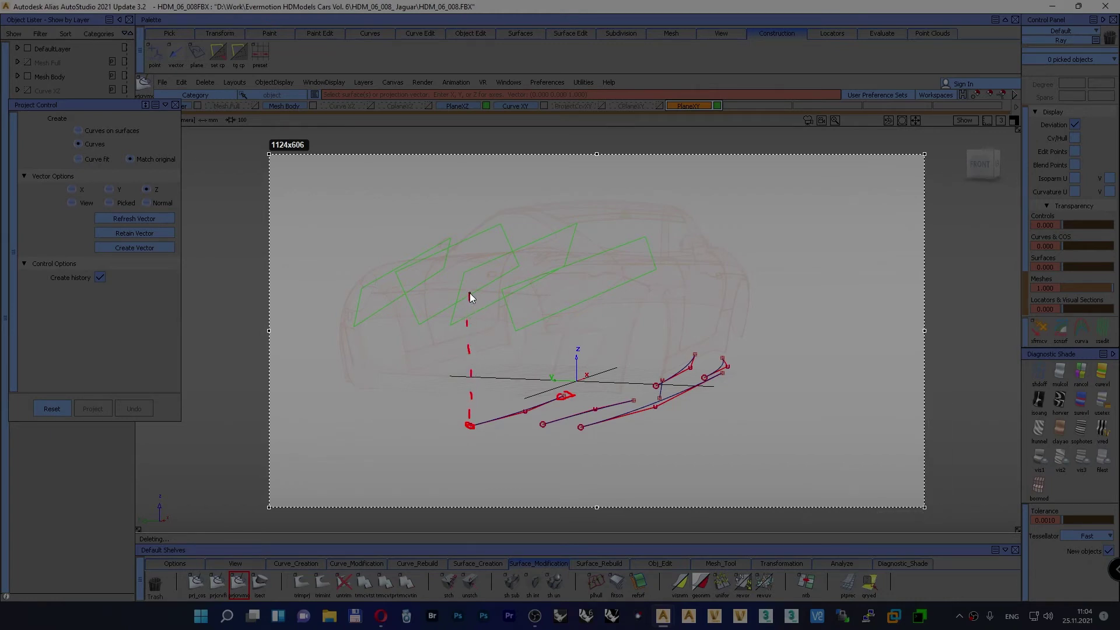
drag(573, 389, 564, 303)
drag(565, 295, 563, 286)
drag(561, 278, 560, 266)
drag(471, 289, 472, 293)
drag(562, 253, 561, 261)
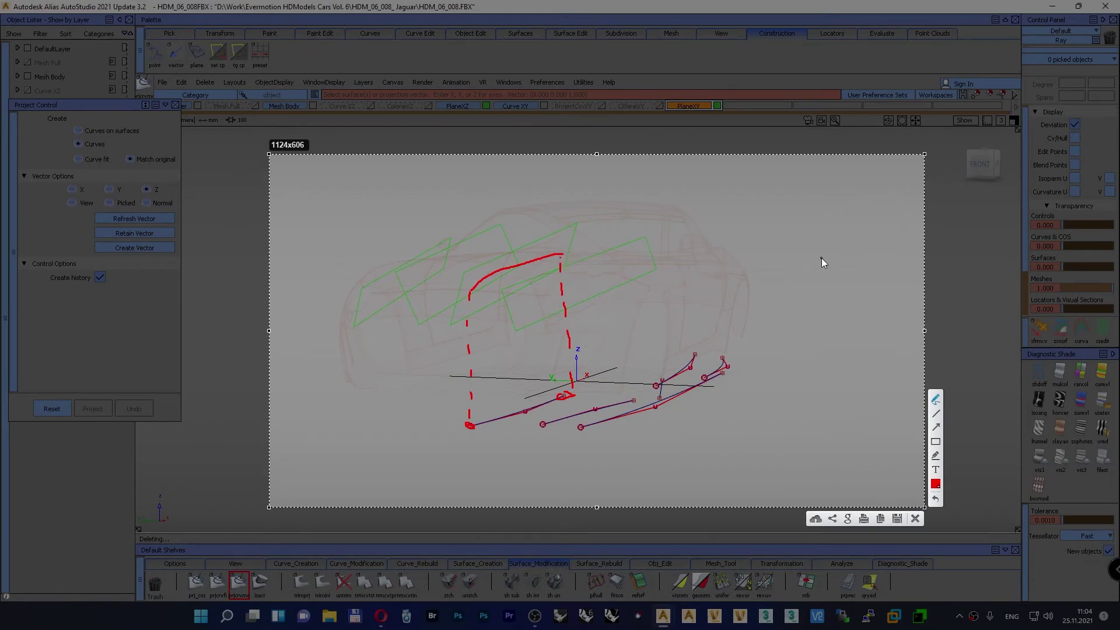
Step: Annotate the projected curve's side profile with dashed guide lines on the capture, and discard the capture
drag(824, 255, 759, 282)
drag(575, 255, 590, 255)
drag(750, 252, 817, 255)
drag(478, 293, 676, 294)
drag(694, 294, 758, 288)
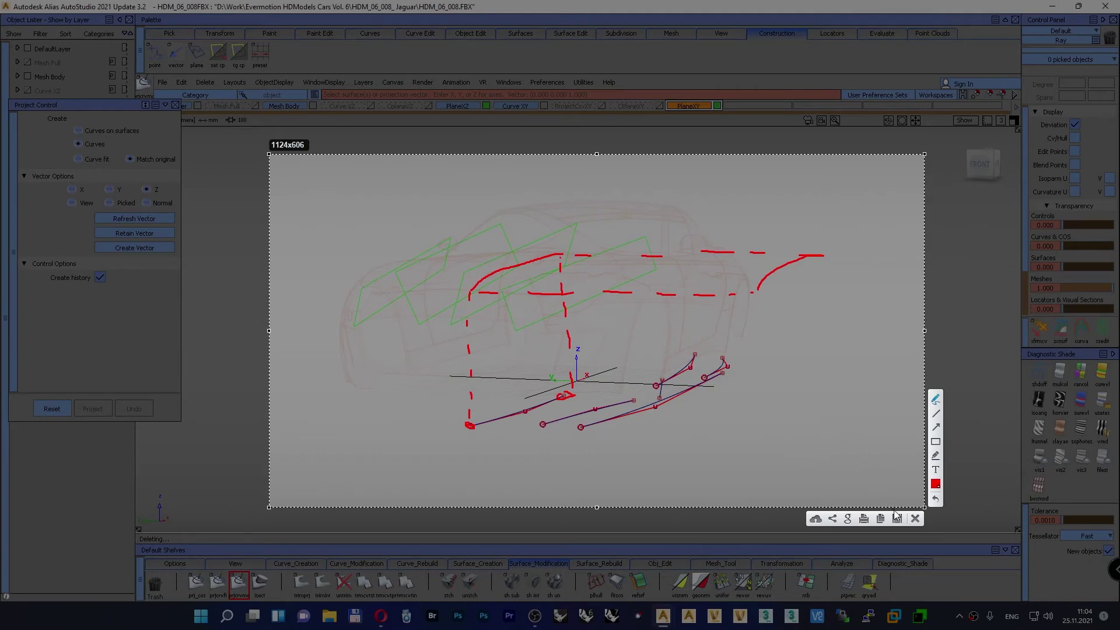
click(915, 518)
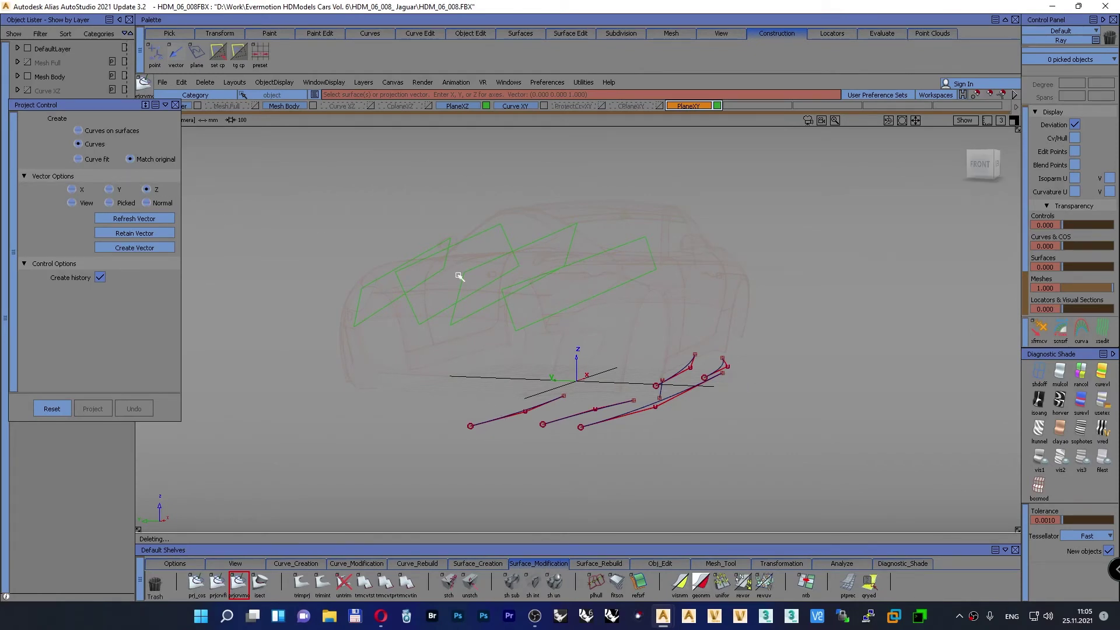
Step: Project the innermost floor curve along Z onto the inner hood plane directly above it
click(563, 233)
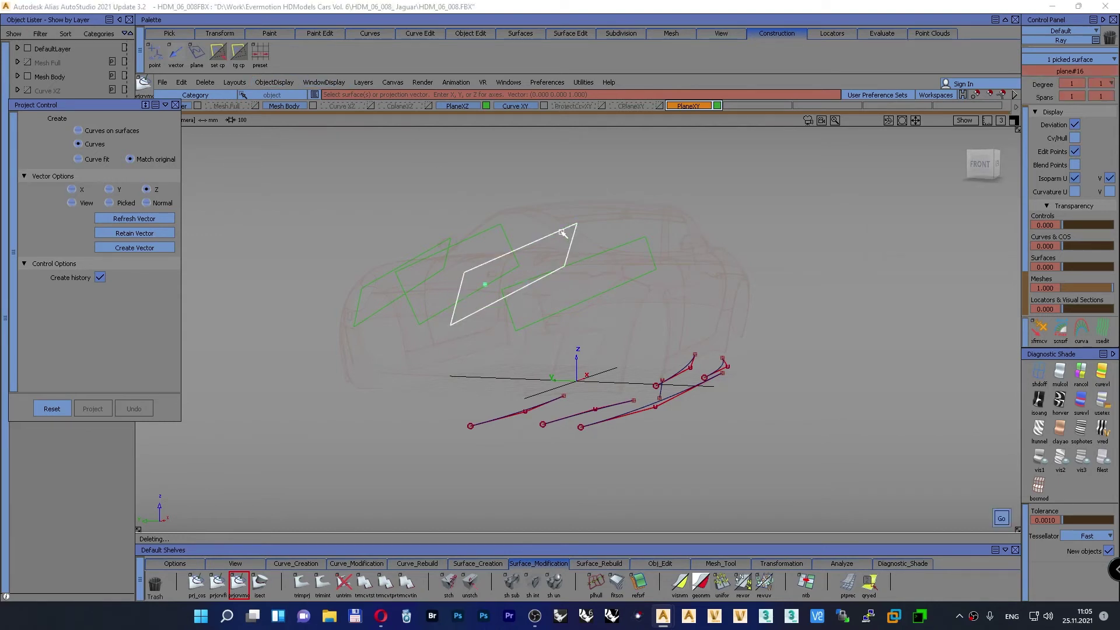
click(562, 233)
click(487, 422)
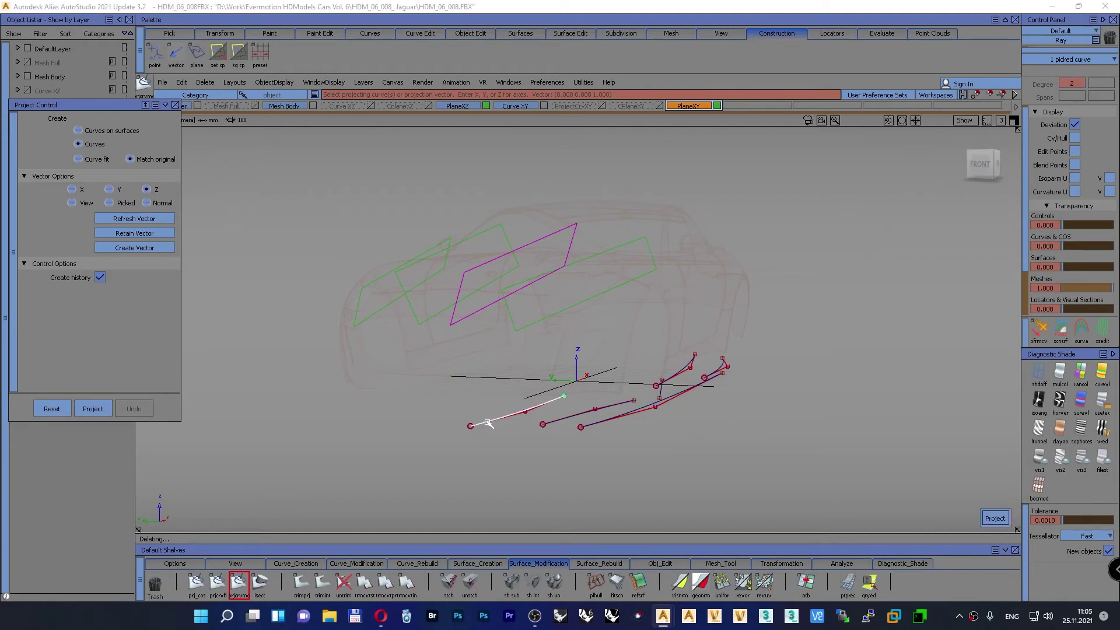
key(space)
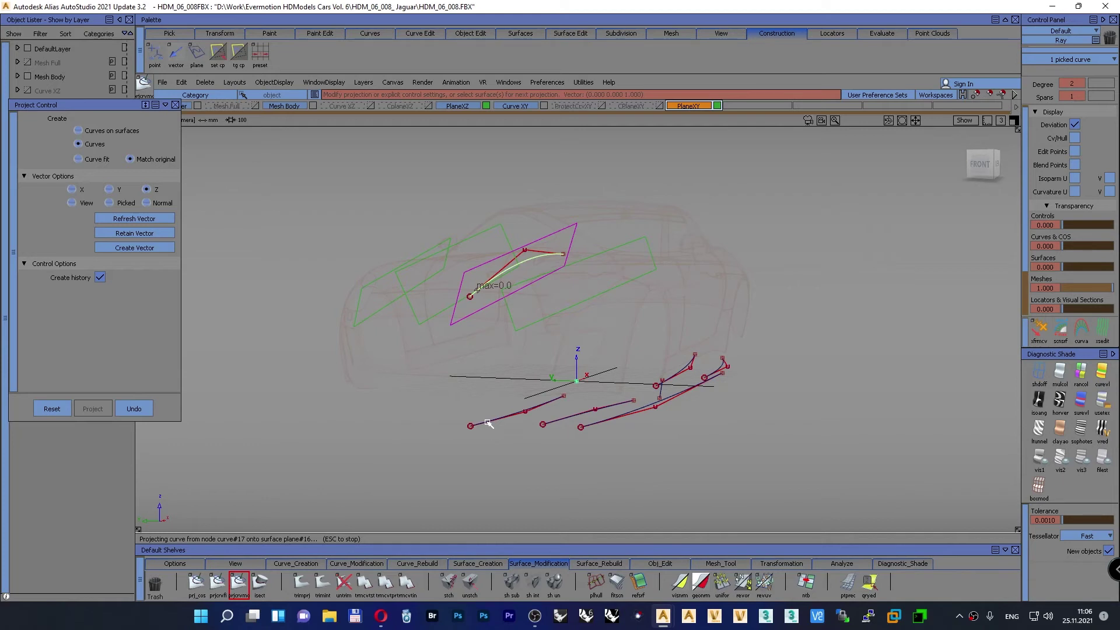
Step: Shade the car body with a Shade-Sky reflection and examine the projected curve against the hood from the side and front
key(F6)
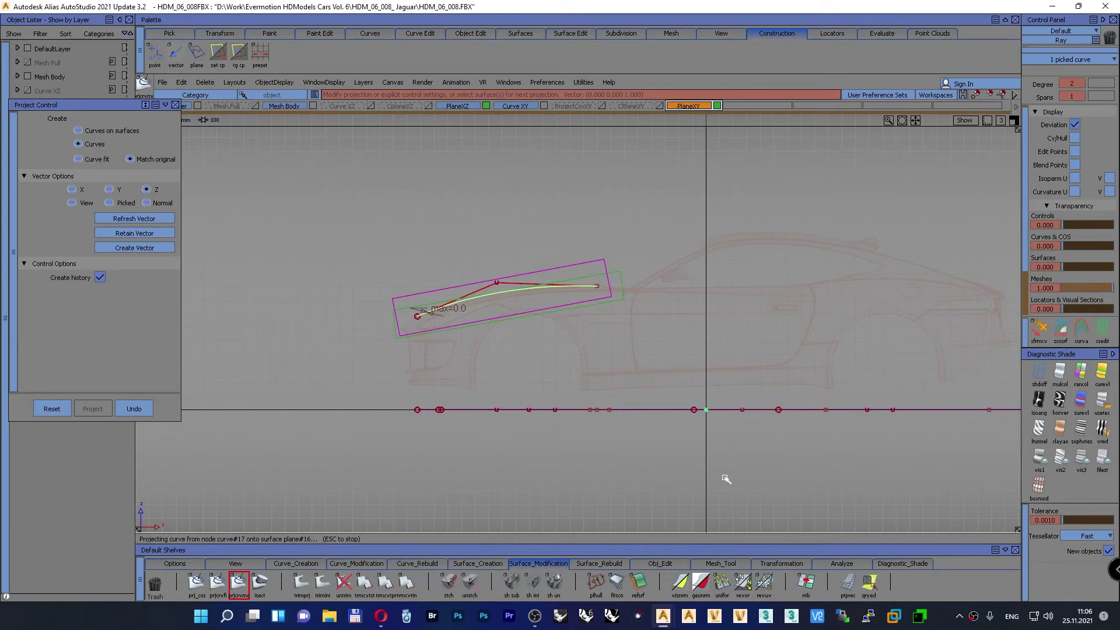
click(1101, 403)
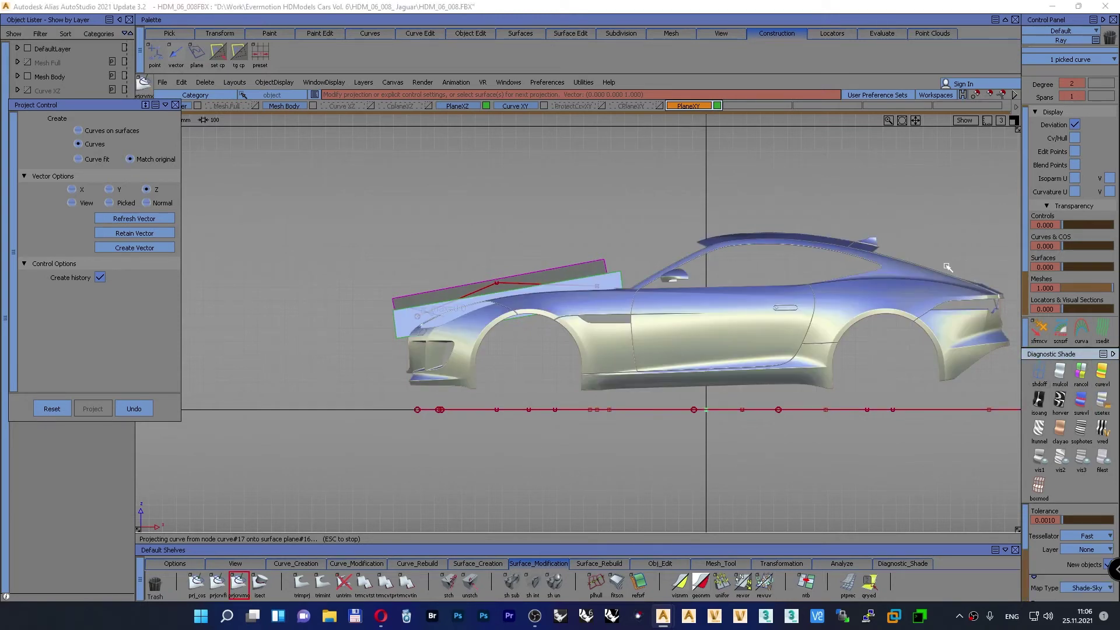
key(F8)
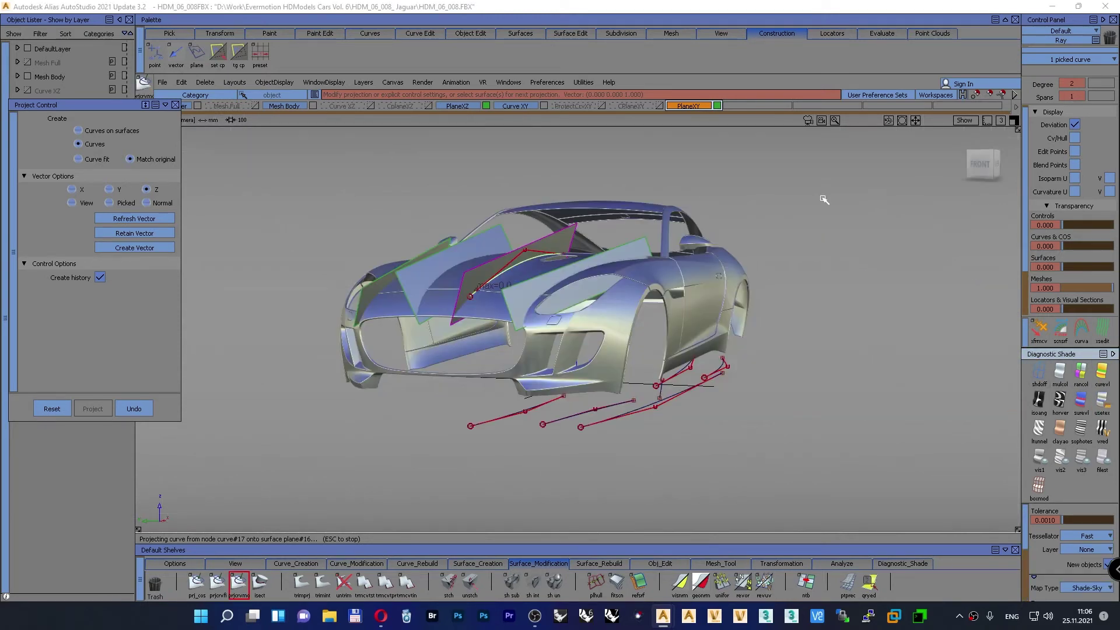
alt+shift+drag(450, 277, 445, 342)
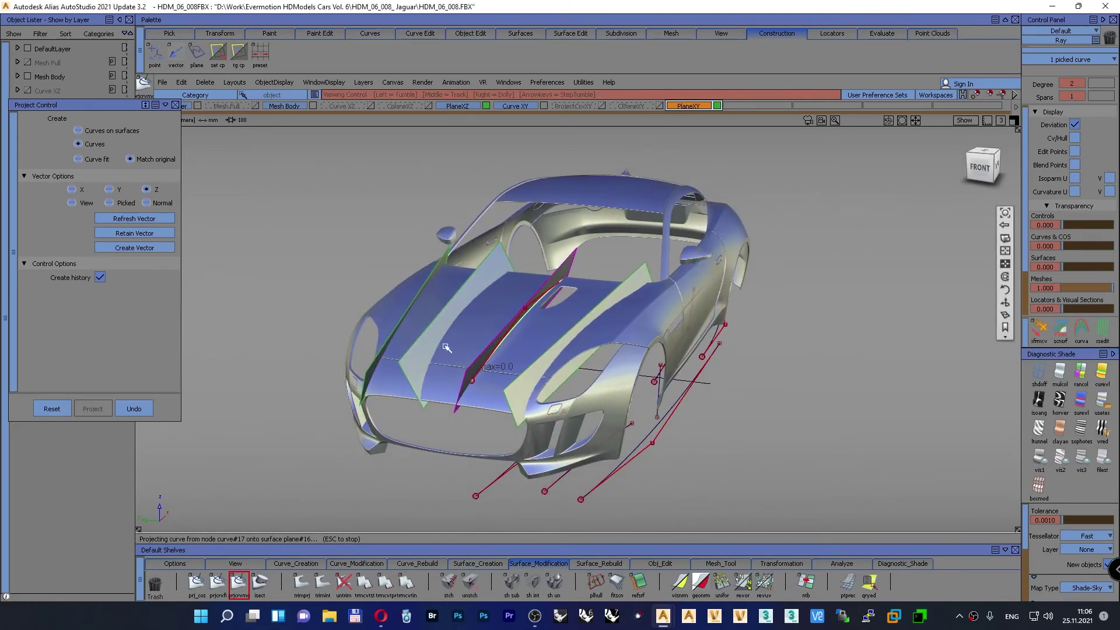
mouse_move(446, 341)
alt+shift+right_down()
mouse_move(467, 320)
mouse_move(457, 324)
alt+shift+right_up()
alt+shift+middle_drag(457, 325, 492, 306)
alt+shift+drag(513, 307, 601, 286)
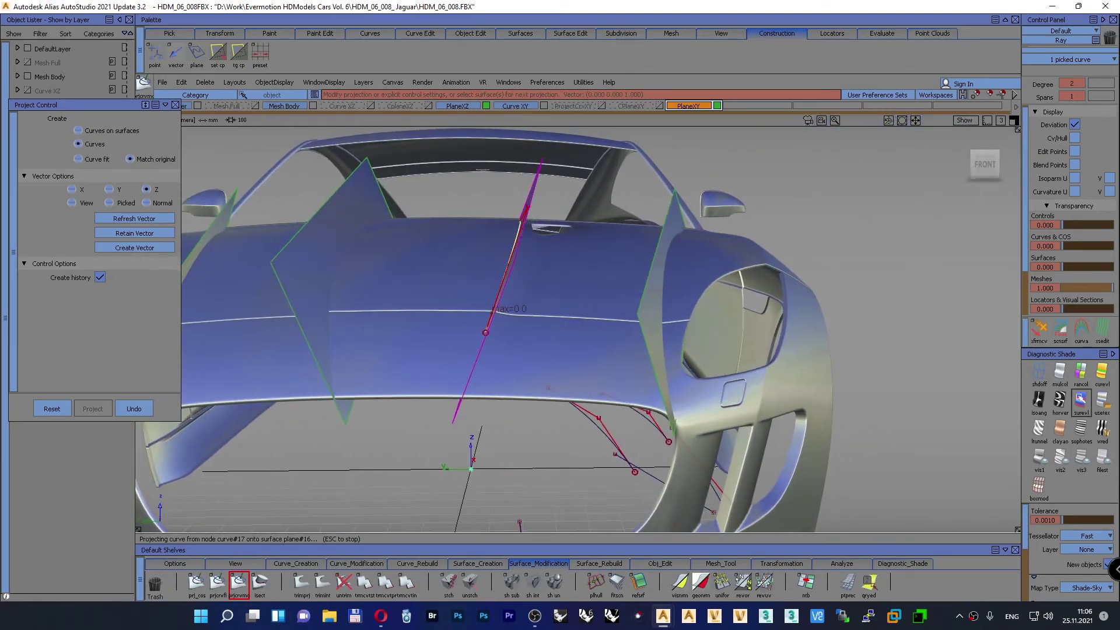
Step: Apply Princ. Max curvature shading and examine the projected curve along the hood crease in perspective and top views
click(1100, 374)
mouse_move(528, 269)
alt+shift+mouse_down()
mouse_move(501, 268)
mouse_move(534, 256)
alt+shift+mouse_up()
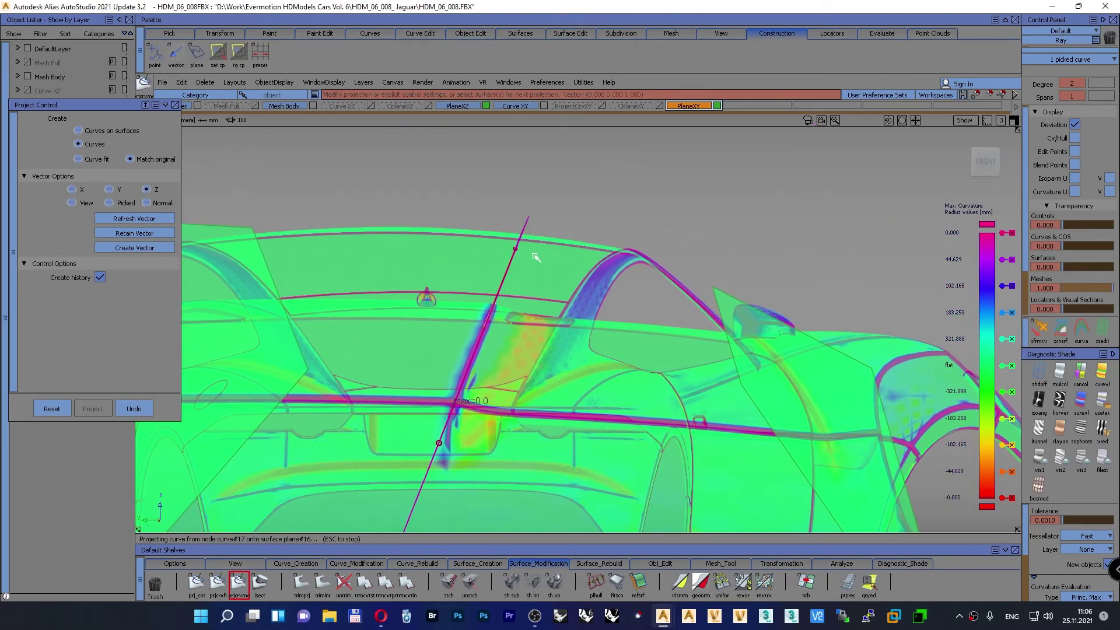
key(F6)
key(F5)
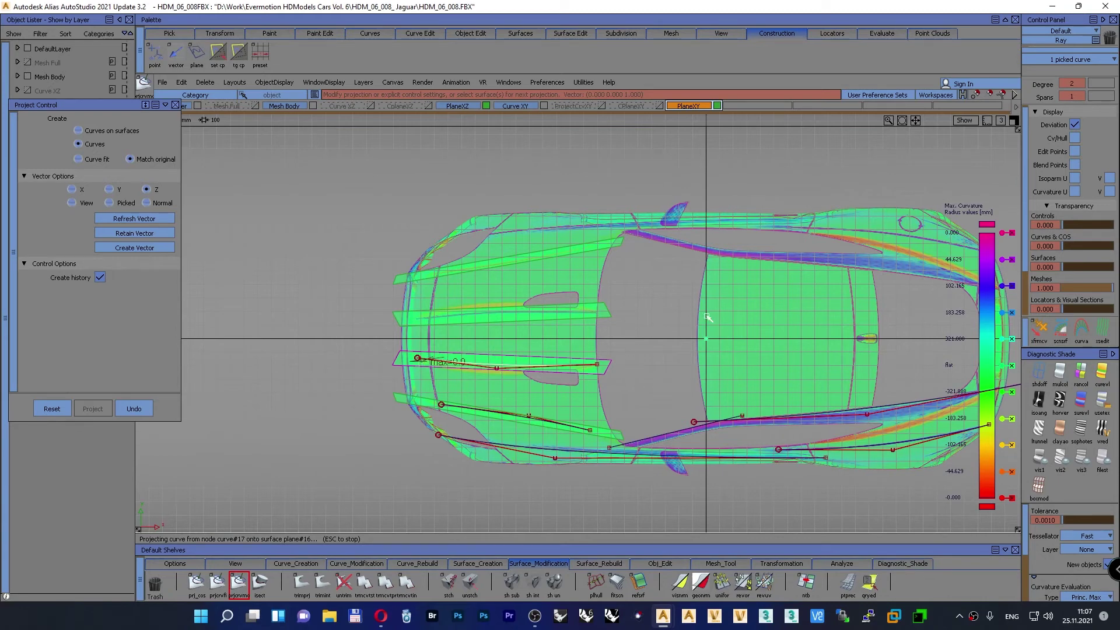
key(F8)
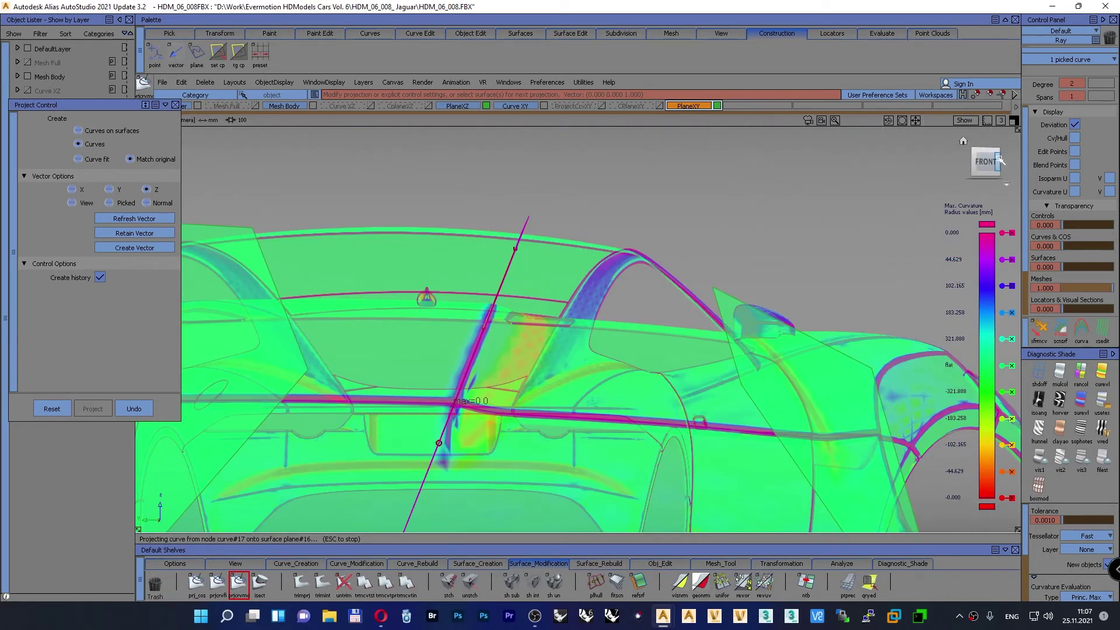
click(962, 170)
mouse_move(961, 170)
alt+shift+mouse_down()
mouse_move(953, 150)
mouse_move(954, 169)
mouse_move(911, 169)
mouse_move(955, 173)
mouse_move(971, 149)
mouse_move(965, 158)
mouse_move(977, 160)
alt+shift+mouse_up()
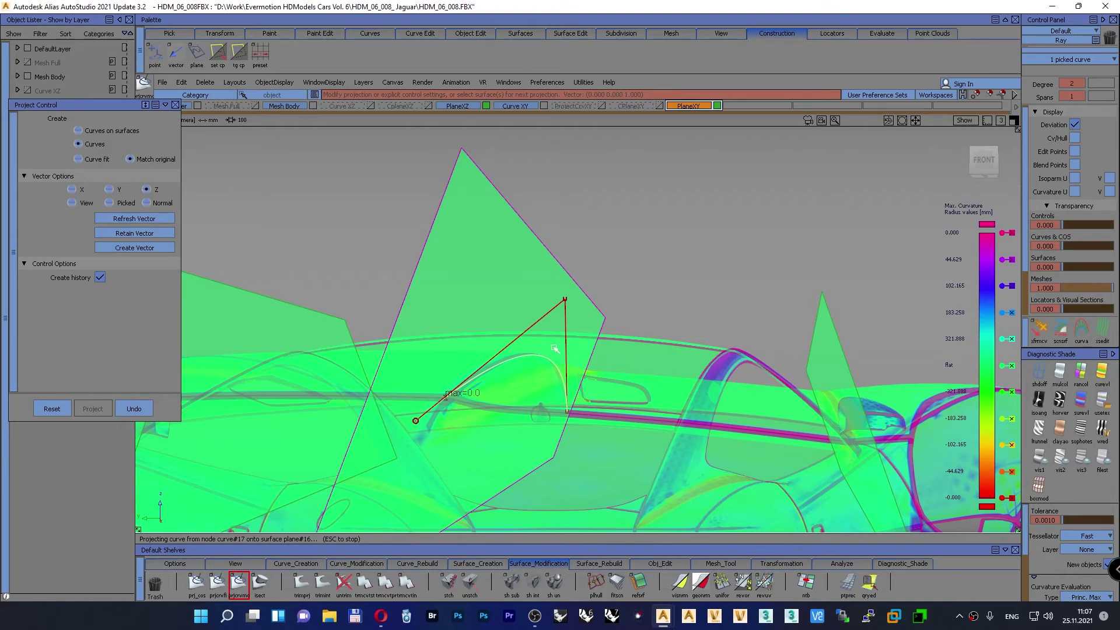
Step: Capture the area around the projected curve, annotate points and ticks along it in red, and discard the capture
key(Print)
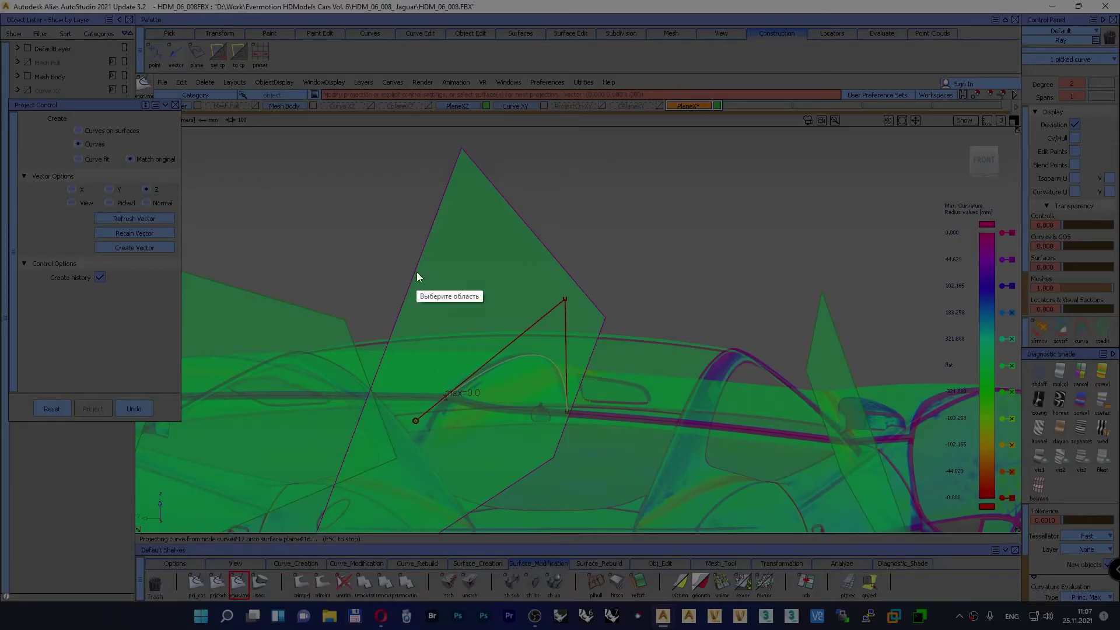
drag(276, 149, 772, 474)
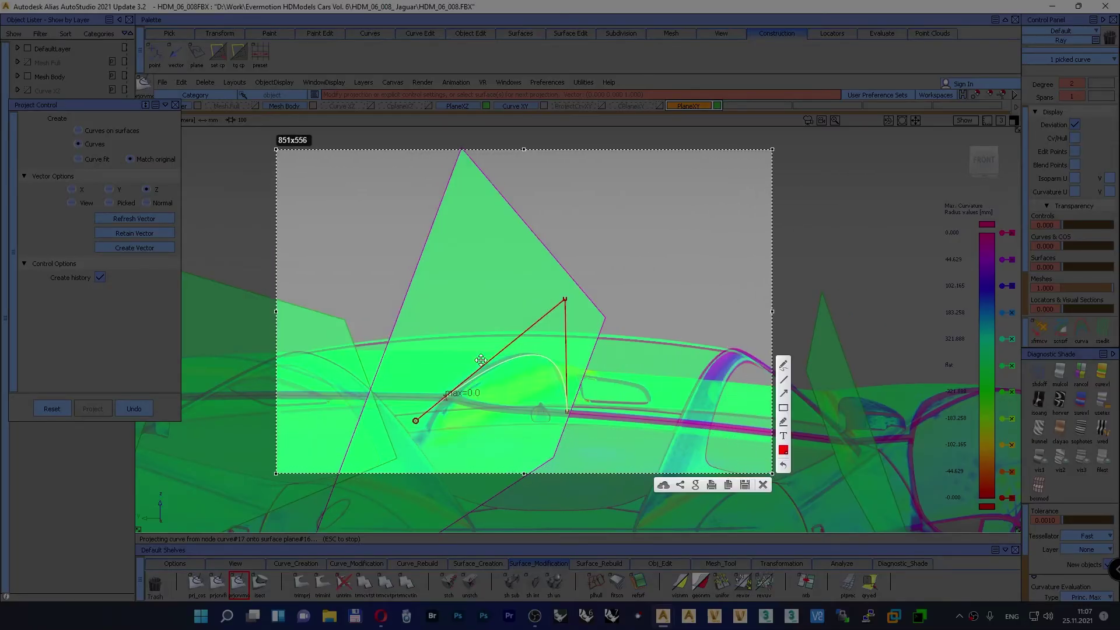
click(784, 365)
click(523, 356)
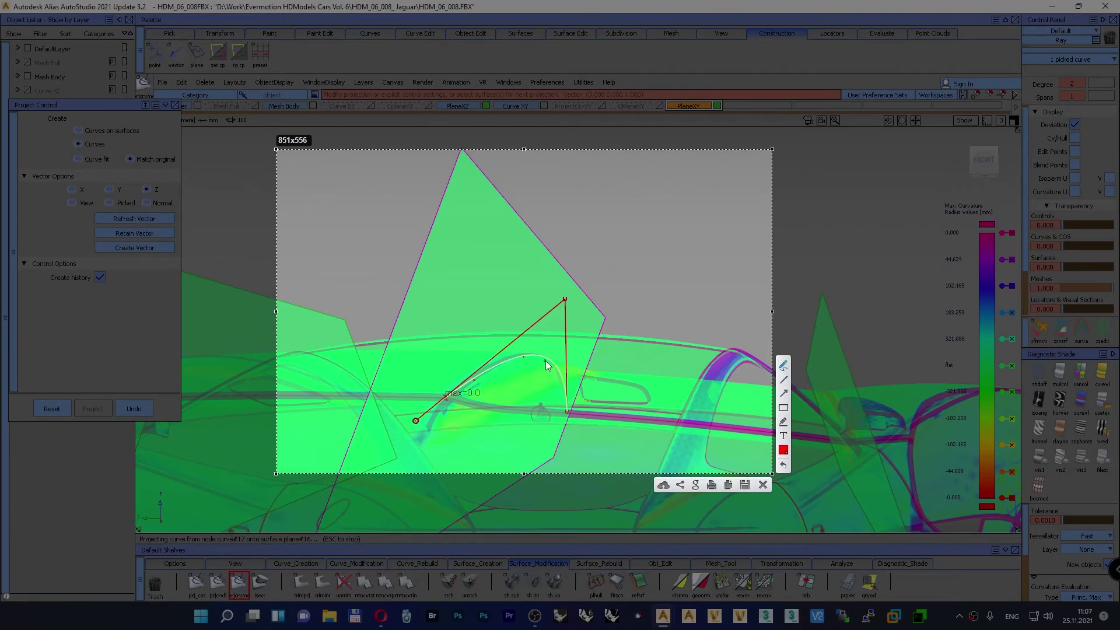
click(565, 390)
mouse_move(567, 395)
mouse_down()
mouse_move(586, 373)
mouse_move(571, 347)
mouse_move(582, 333)
mouse_up()
drag(523, 353, 523, 323)
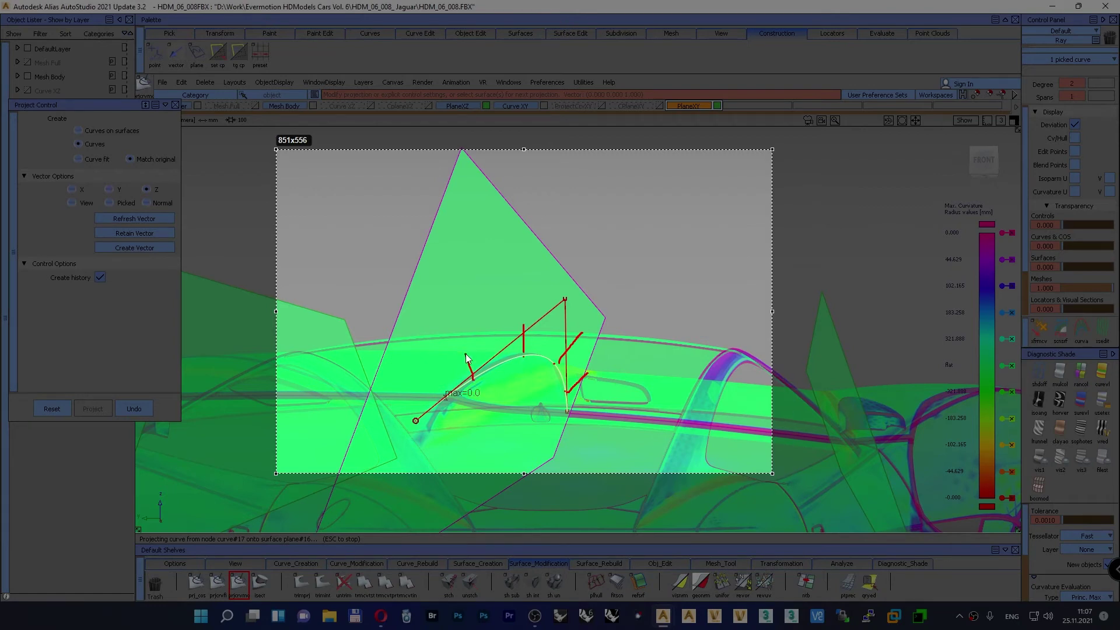
drag(464, 348, 473, 380)
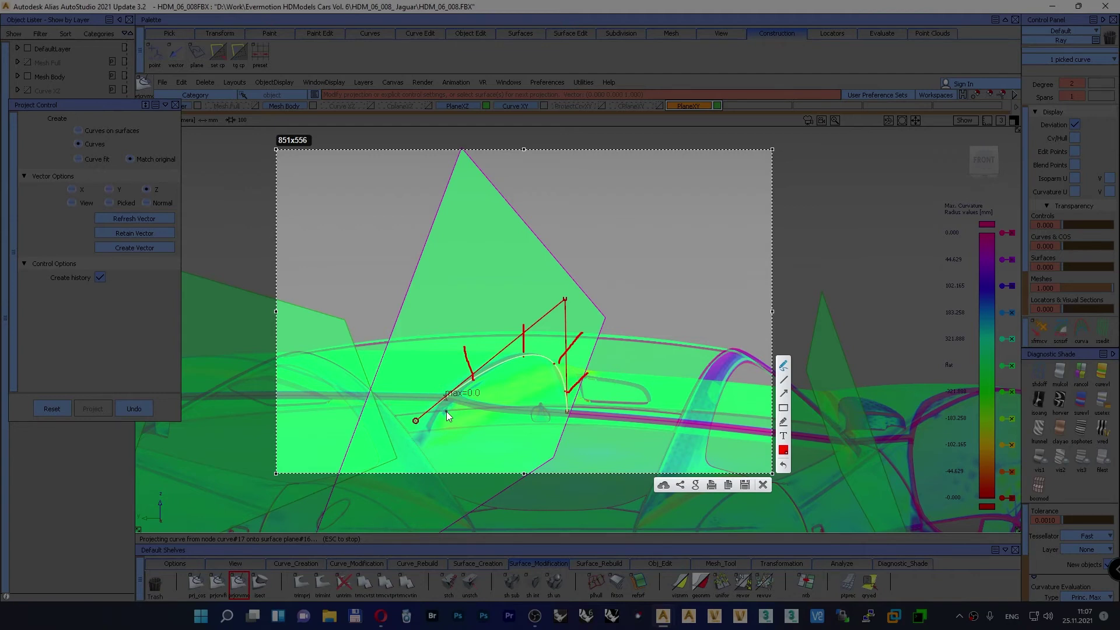
click(763, 486)
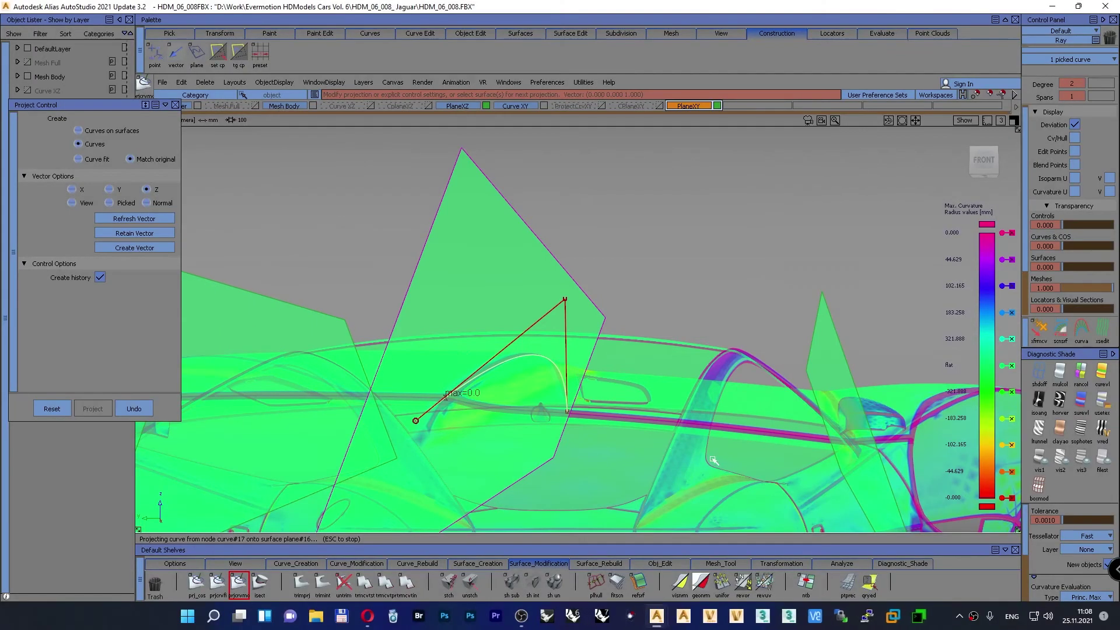
Step: Project the middle front floor curve along Z onto the outer hood plane next to the headlight
key(F5)
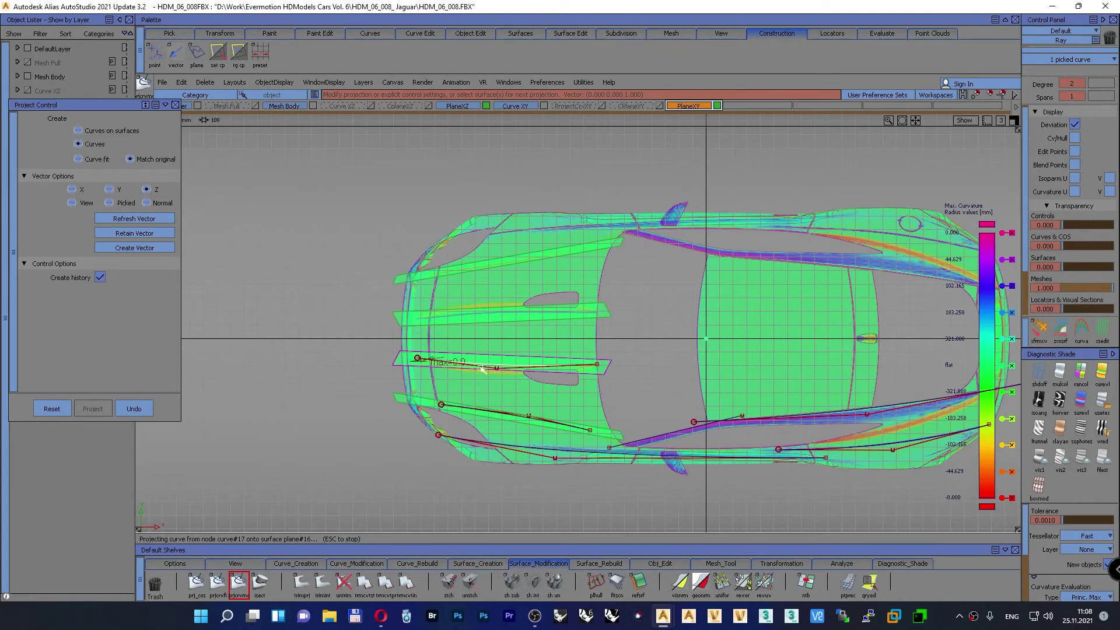
key(F8)
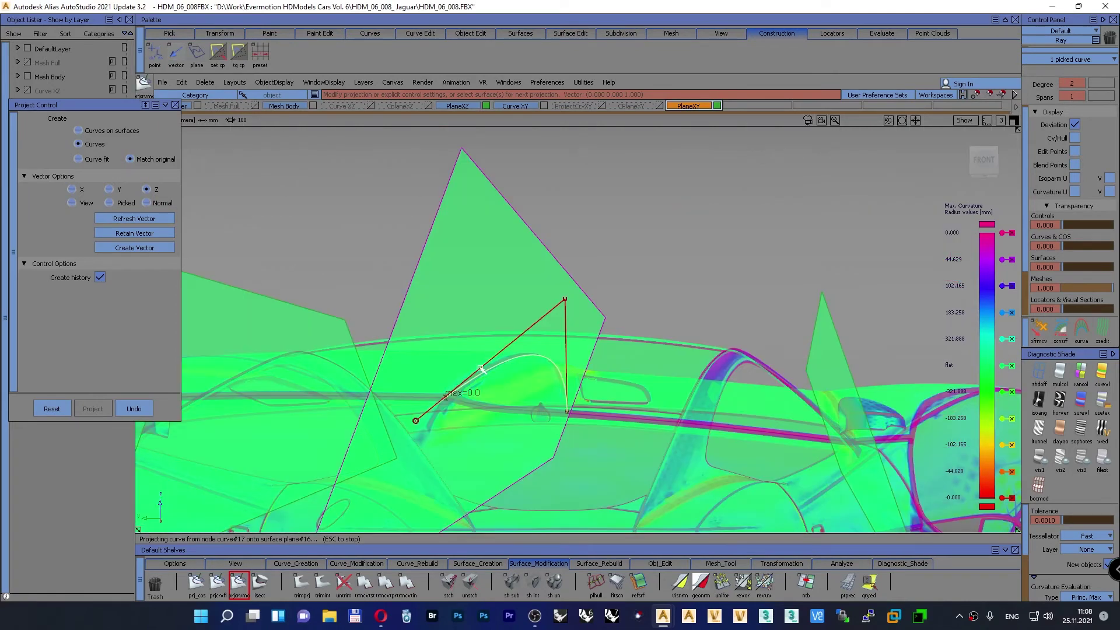
alt+shift+right_drag(482, 370, 572, 285)
scroll(590, 293, down, 3)
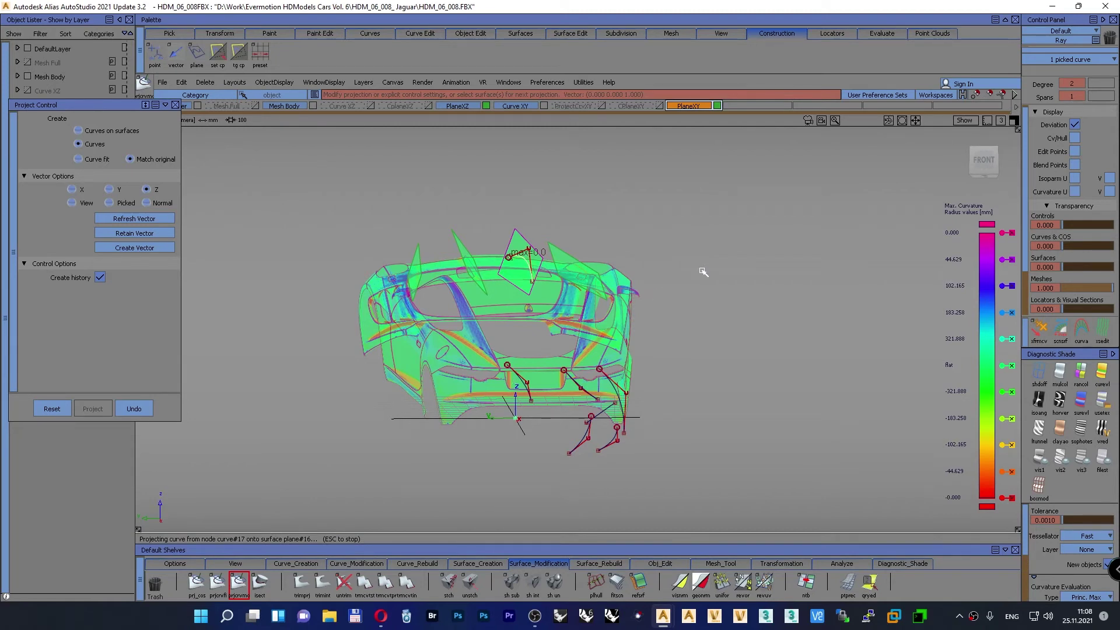
ctrl+shift+drag(709, 278, 558, 315)
alt+shift+middle_drag(557, 315, 477, 429)
alt+shift+right_drag(477, 429, 512, 450)
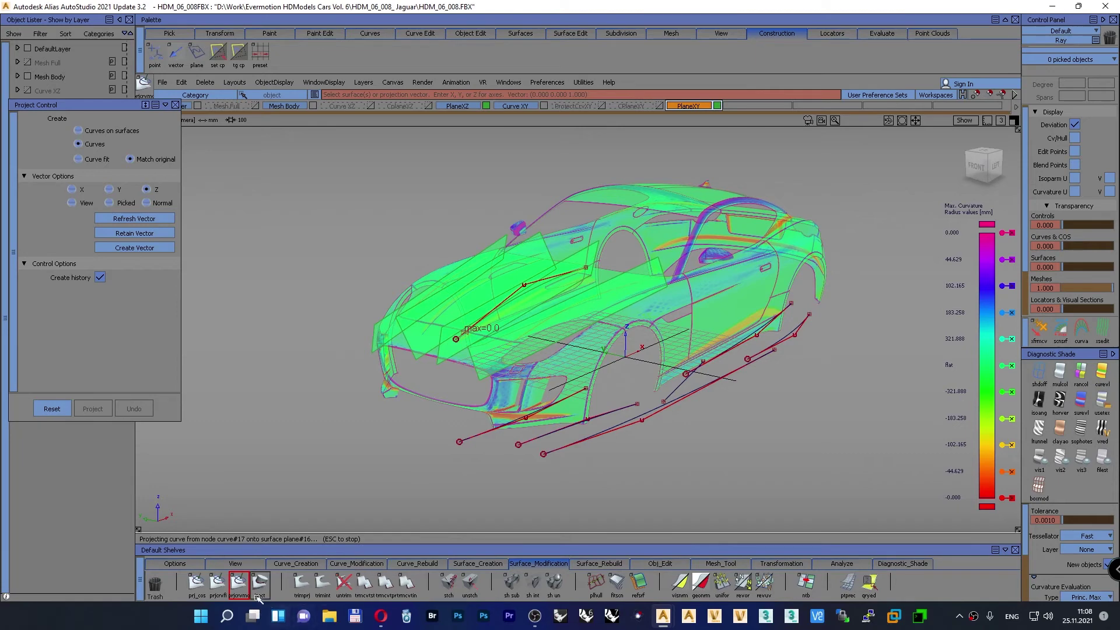
click(638, 267)
key(space)
drag(972, 167, 991, 175)
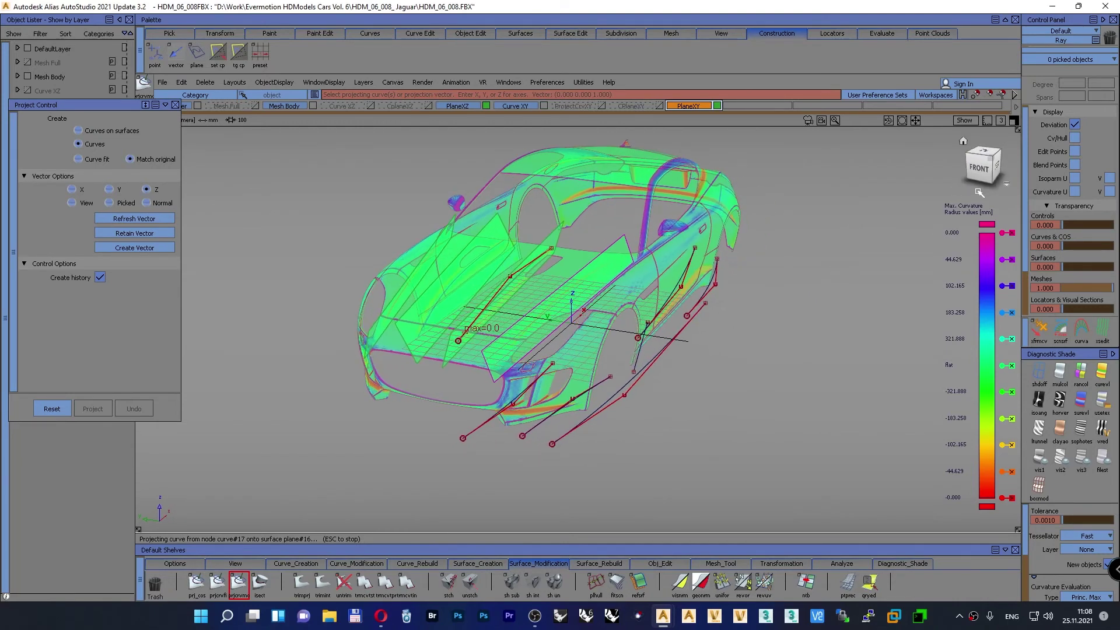
click(535, 429)
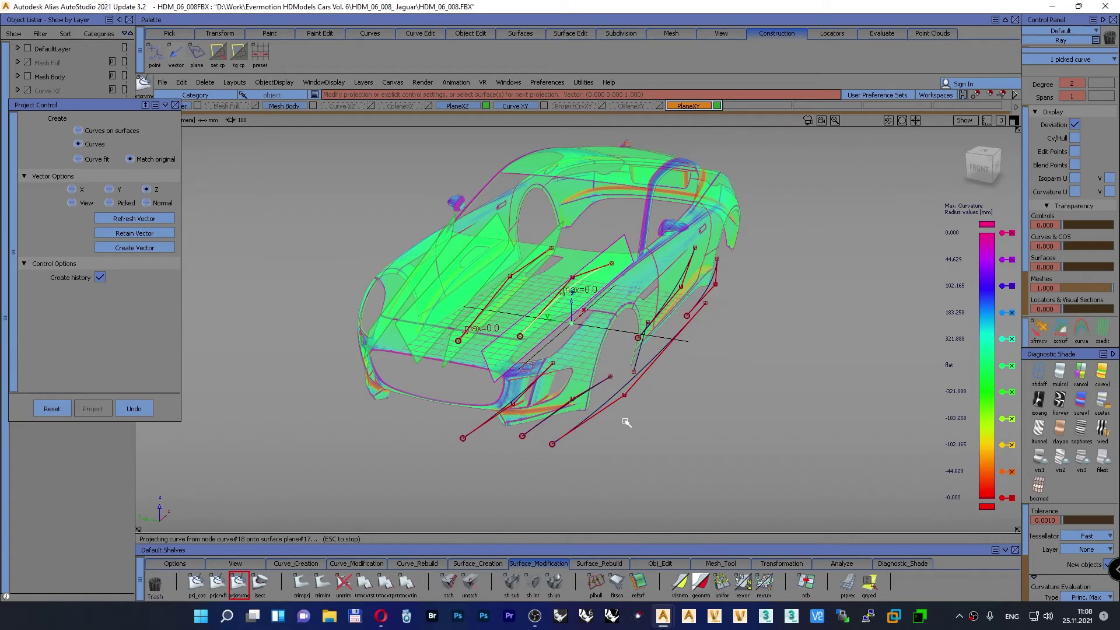
Step: Show the hidden construction planes around the windscreen, side windows and body
ctrl+shift+drag(759, 346, 544, 313)
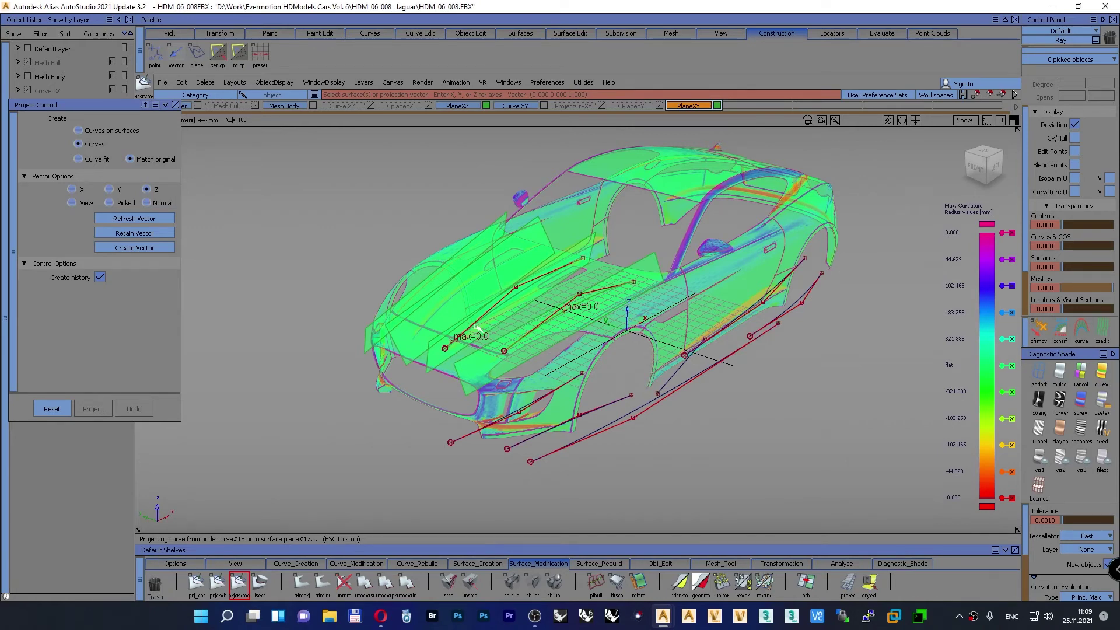
ctrl+shift+right_drag(331, 212, 334, 303)
alt+shift+drag(334, 285, 330, 264)
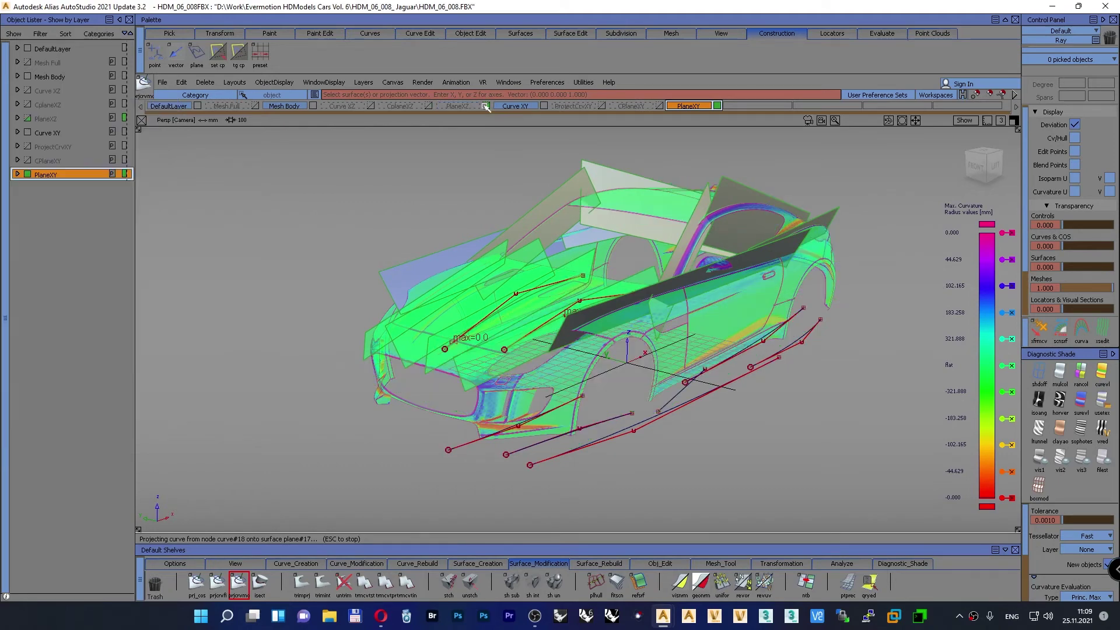
Step: Extend the front edges of both body-side planes forward by about 500 mm, past the front wheel arches
alt+shift+drag(492, 183, 364, 245)
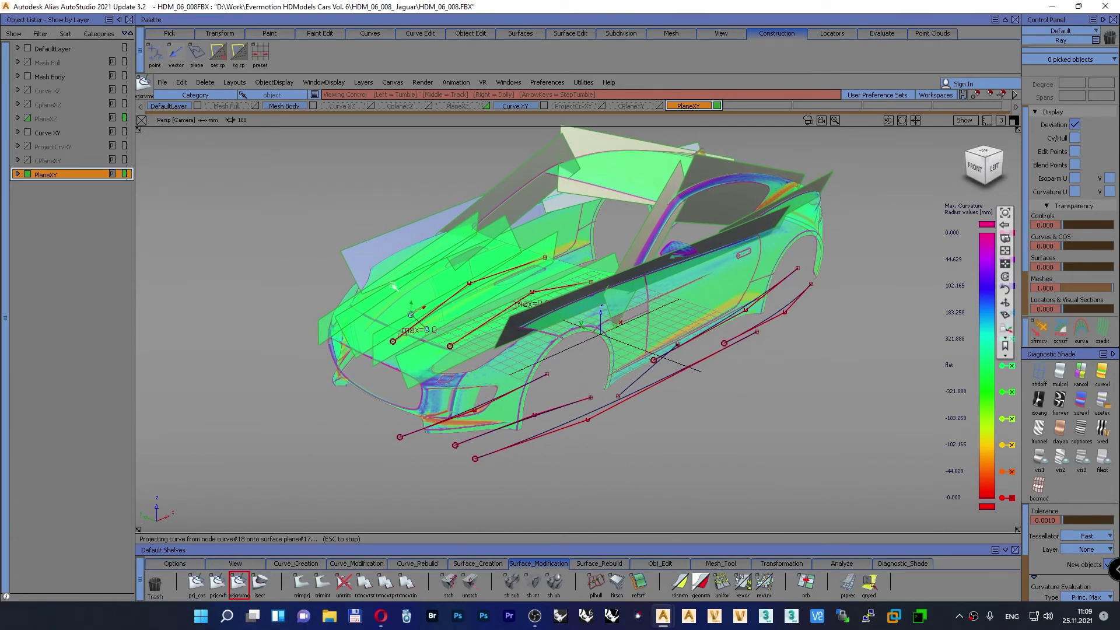
mouse_move(482, 357)
alt+shift+mouse_down()
mouse_move(334, 94)
mouse_move(407, 321)
mouse_move(492, 354)
alt+shift+mouse_up()
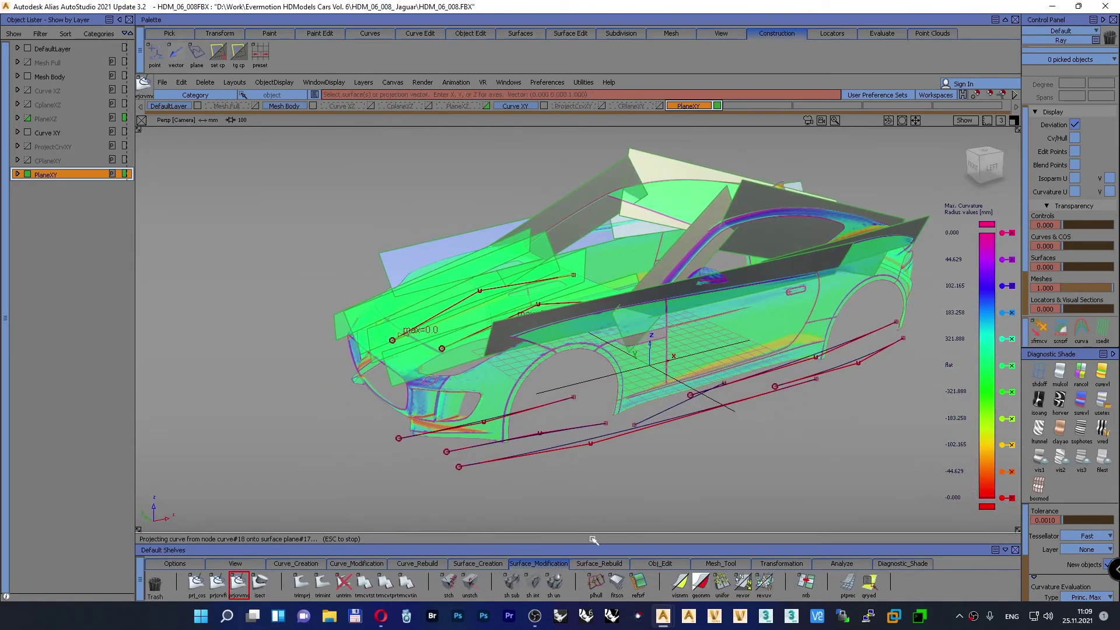
click(650, 565)
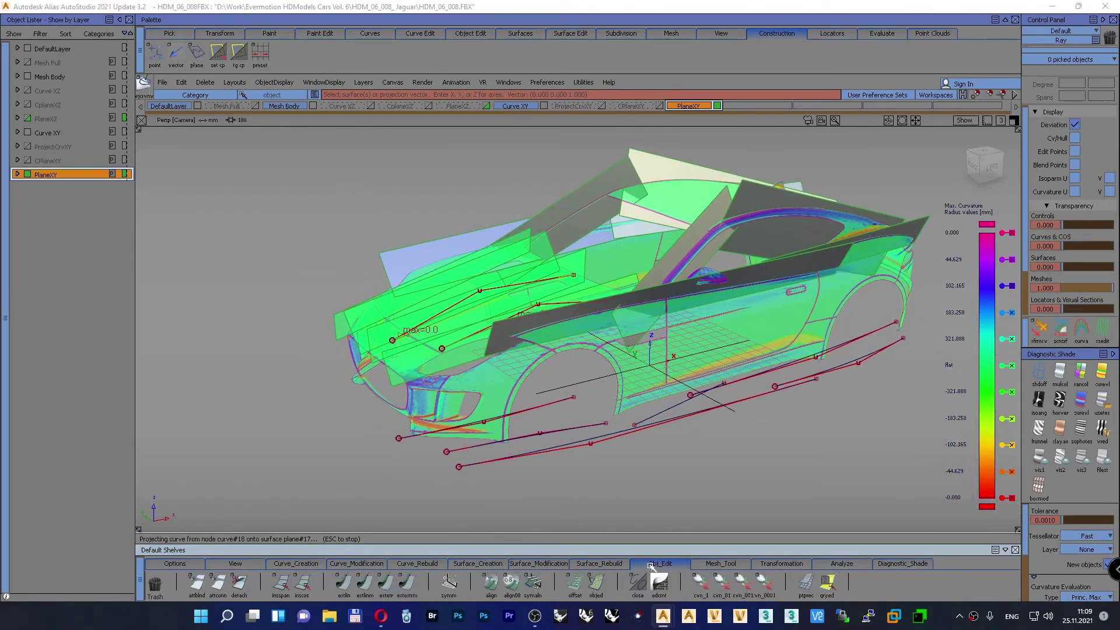
click(408, 583)
click(488, 343)
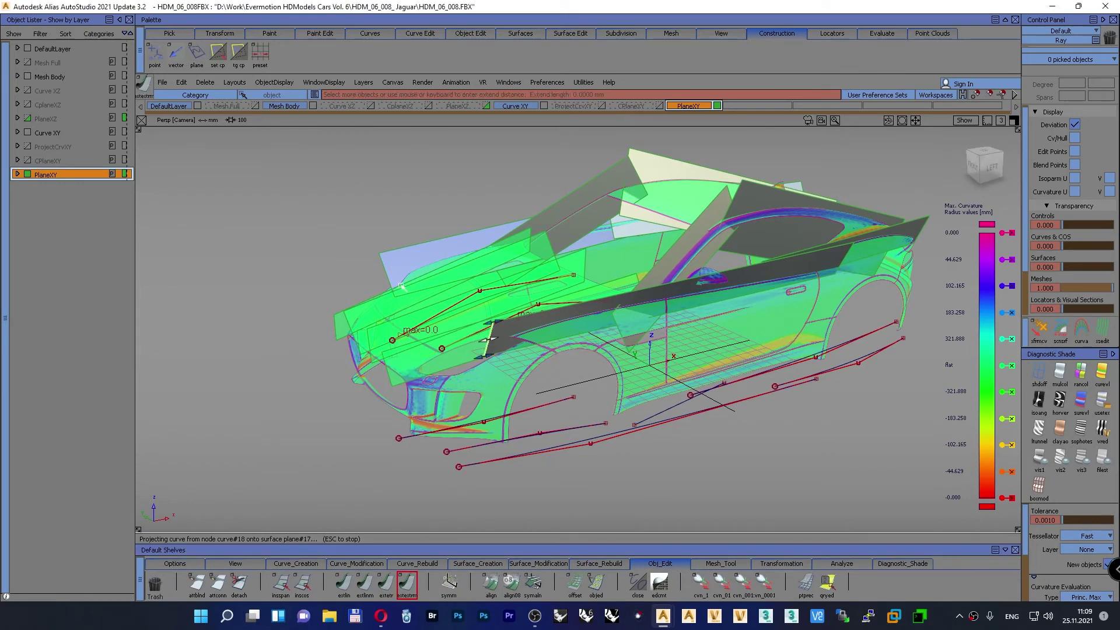
click(385, 276)
drag(297, 286, 171, 315)
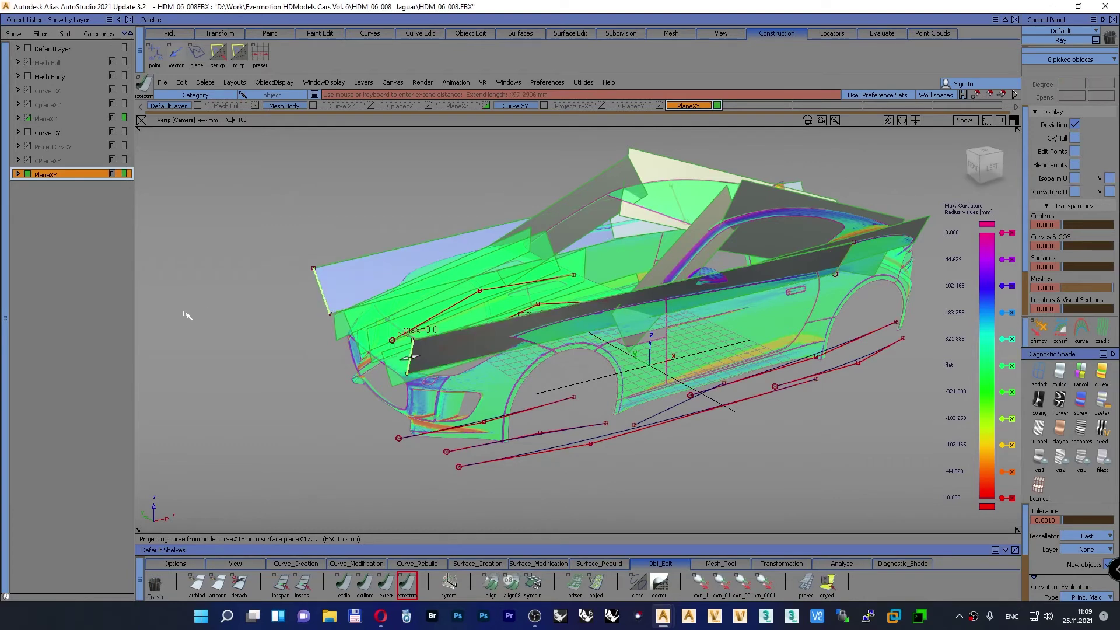
ctrl+shift+drag(303, 237, 300, 210)
alt+shift+drag(455, 269, 502, 248)
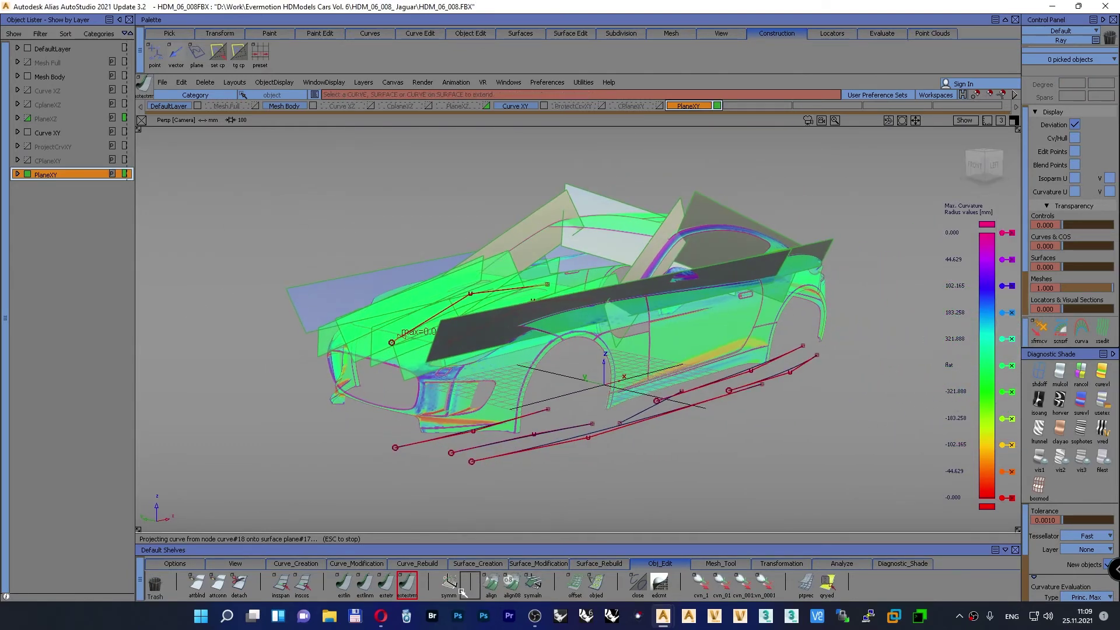
Step: Project the long outer floor curve beside the front wheel and door along Z onto the near body-side plane
click(526, 564)
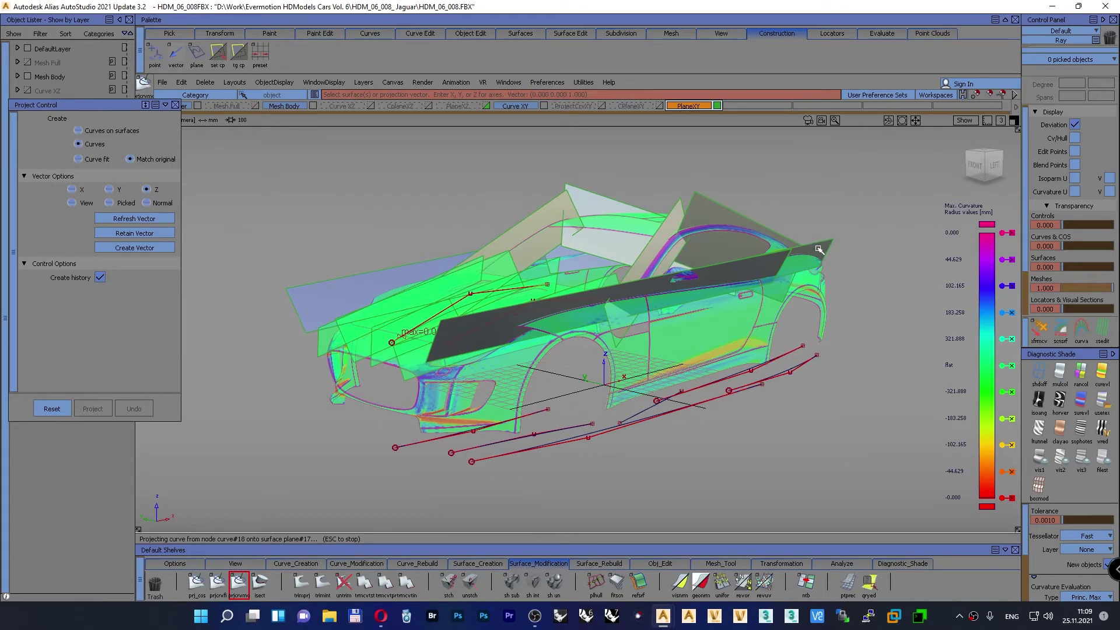
click(489, 320)
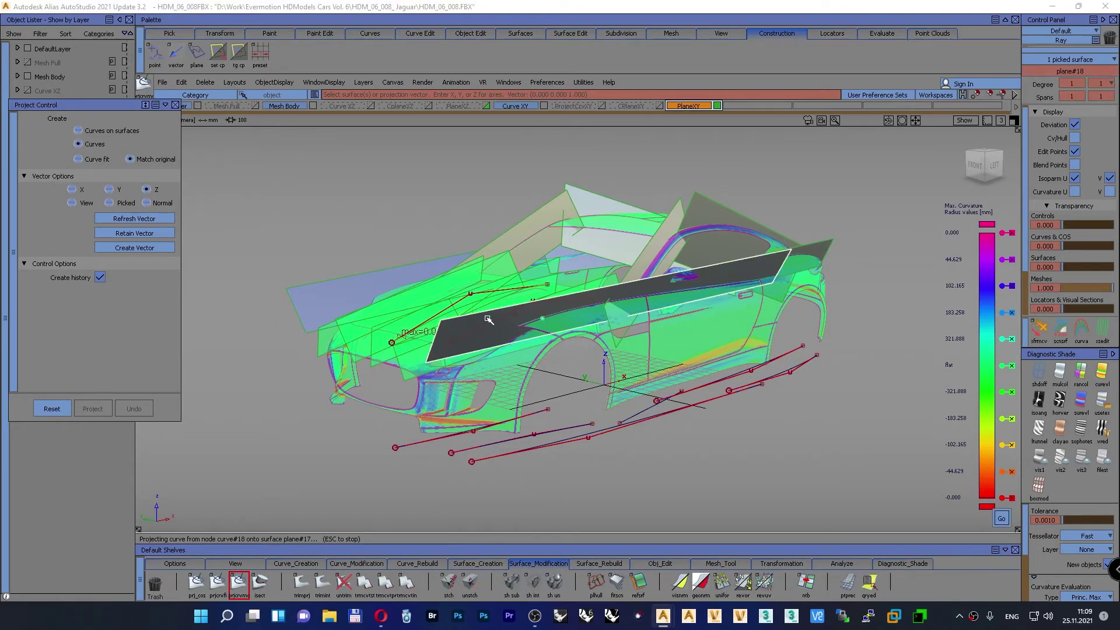
key(space)
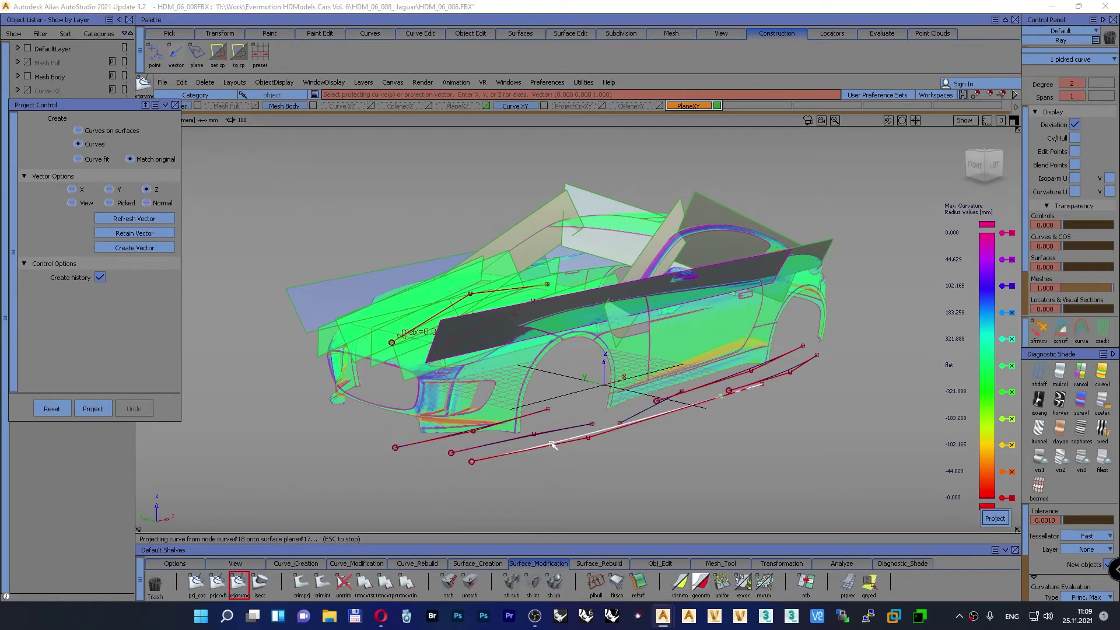
click(554, 445)
alt+shift+drag(614, 434, 569, 410)
alt+shift+middle_drag(569, 410, 490, 401)
ctrl+shift+drag(868, 242, 865, 229)
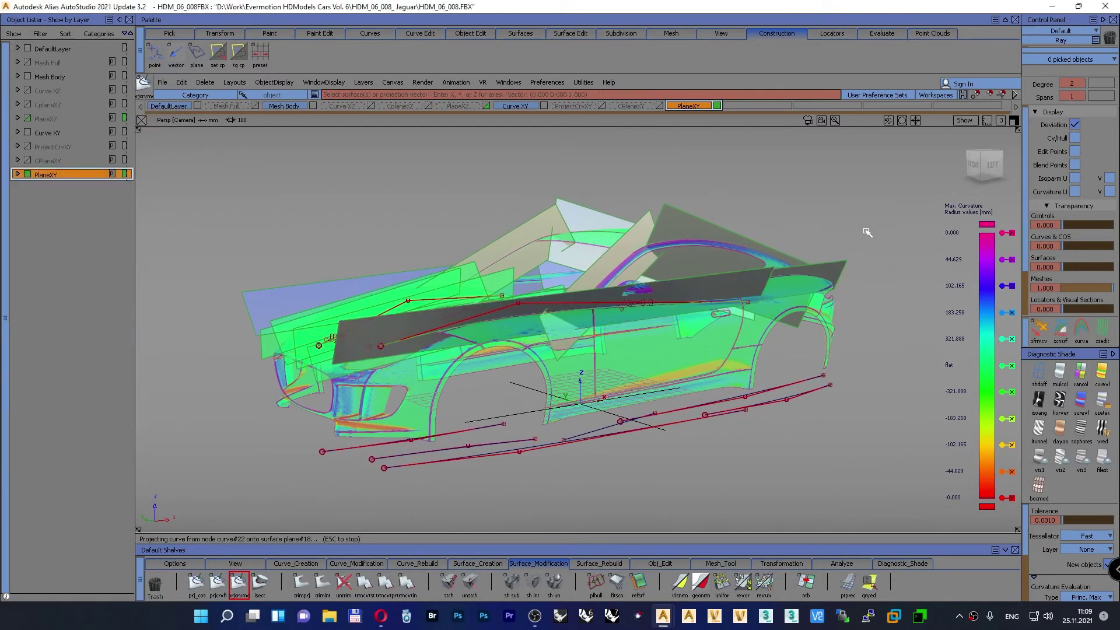
Step: Project the outer rear floor curve along Z onto the plane over the rear fender
click(843, 264)
click(844, 360)
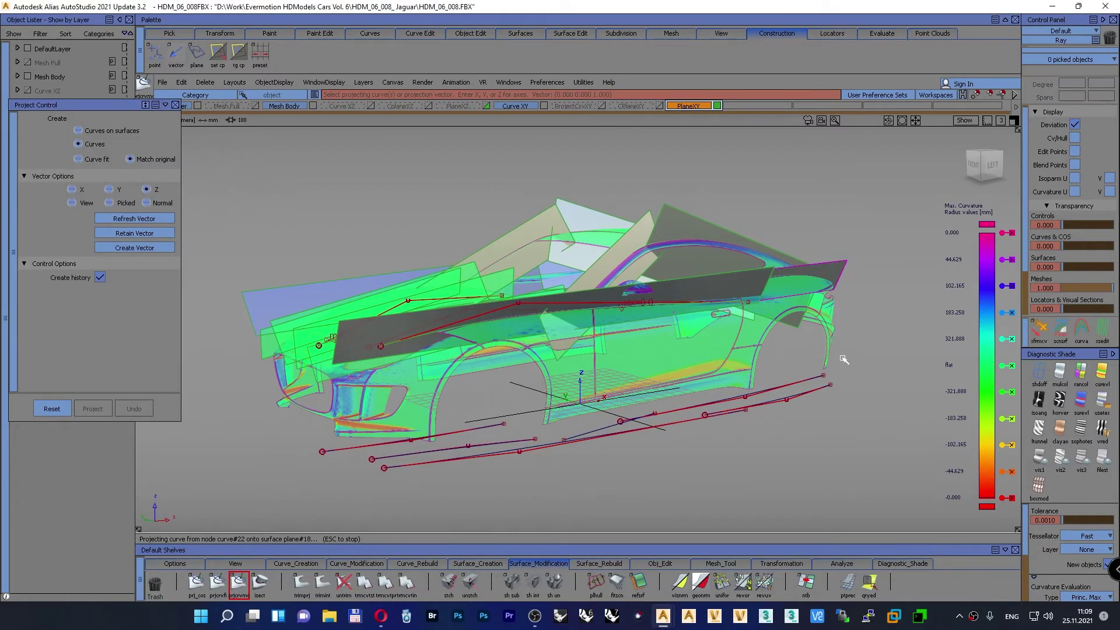
click(820, 391)
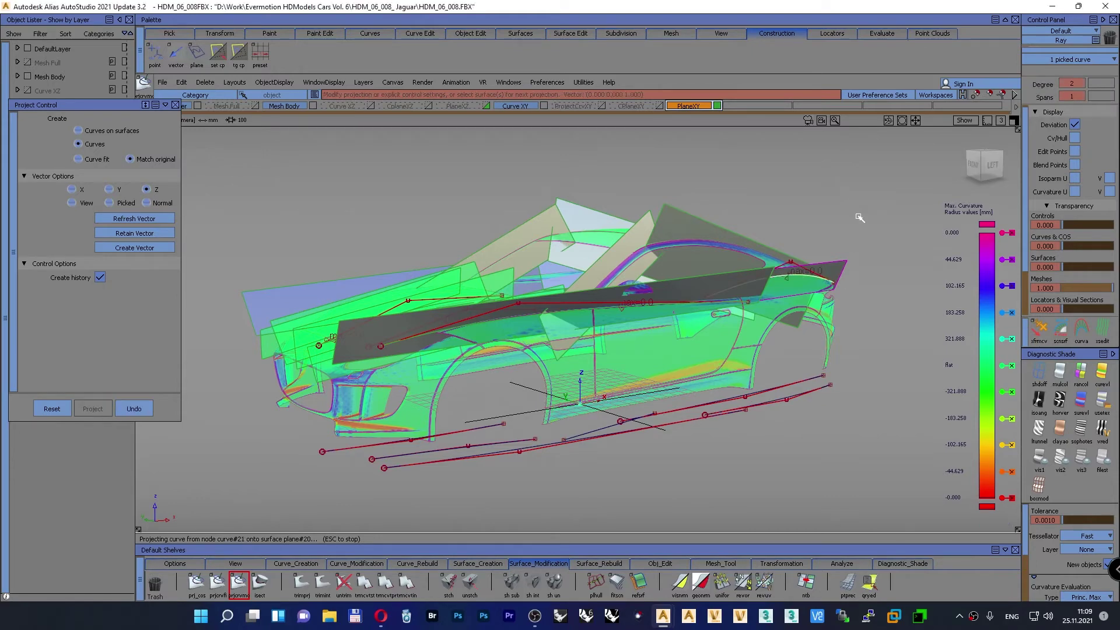
ctrl+shift+drag(858, 210, 858, 179)
Step: Project the short floor curve below the door along Z onto the slanted plane at the windscreen pillar
alt+shift+drag(724, 263, 647, 294)
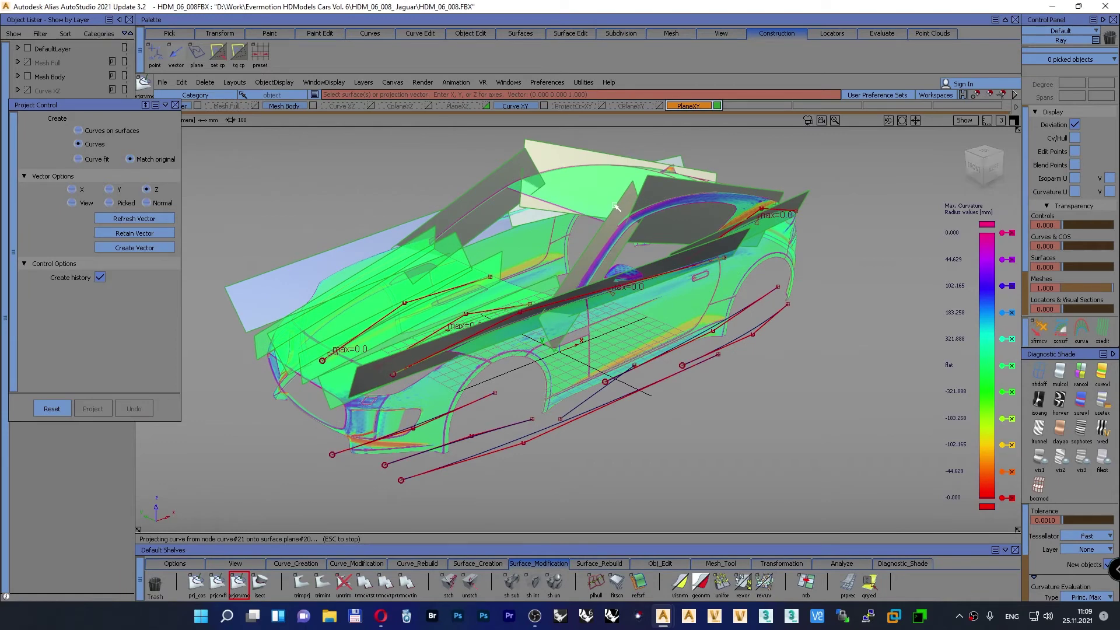
click(616, 206)
click(636, 365)
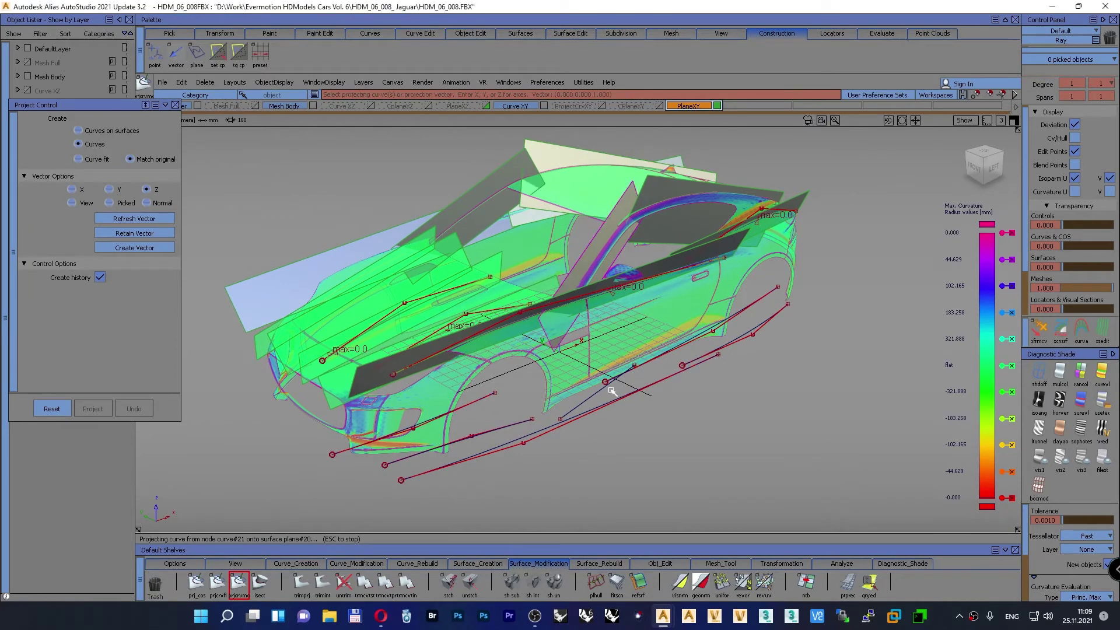
ctrl+shift+drag(700, 225, 681, 191)
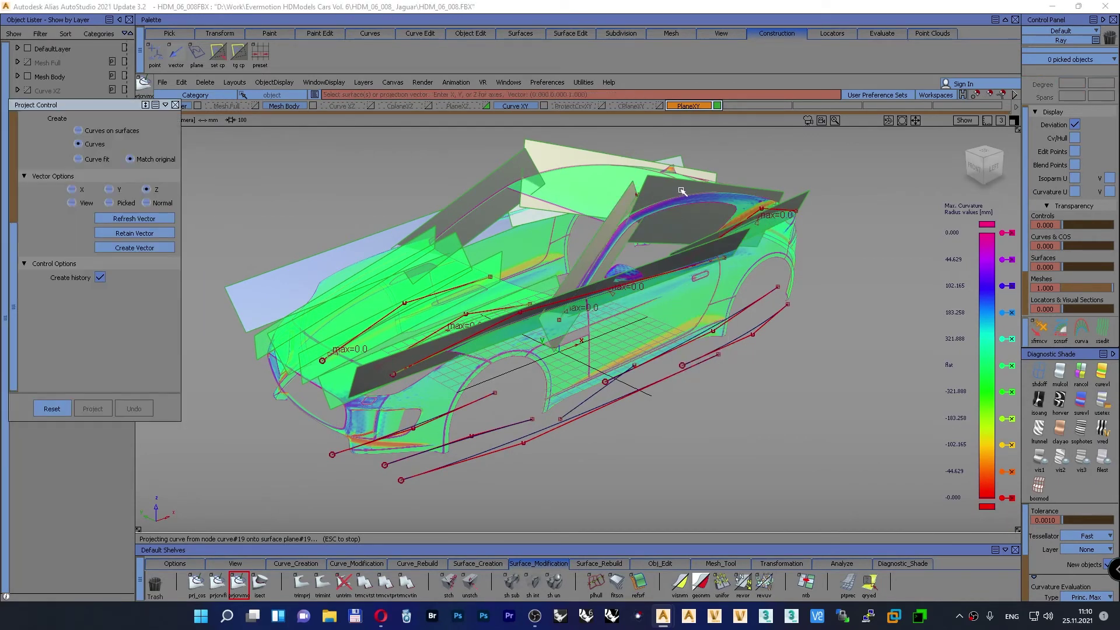
Step: Project the inner rear floor curve along Z onto the plane above the side window
click(745, 186)
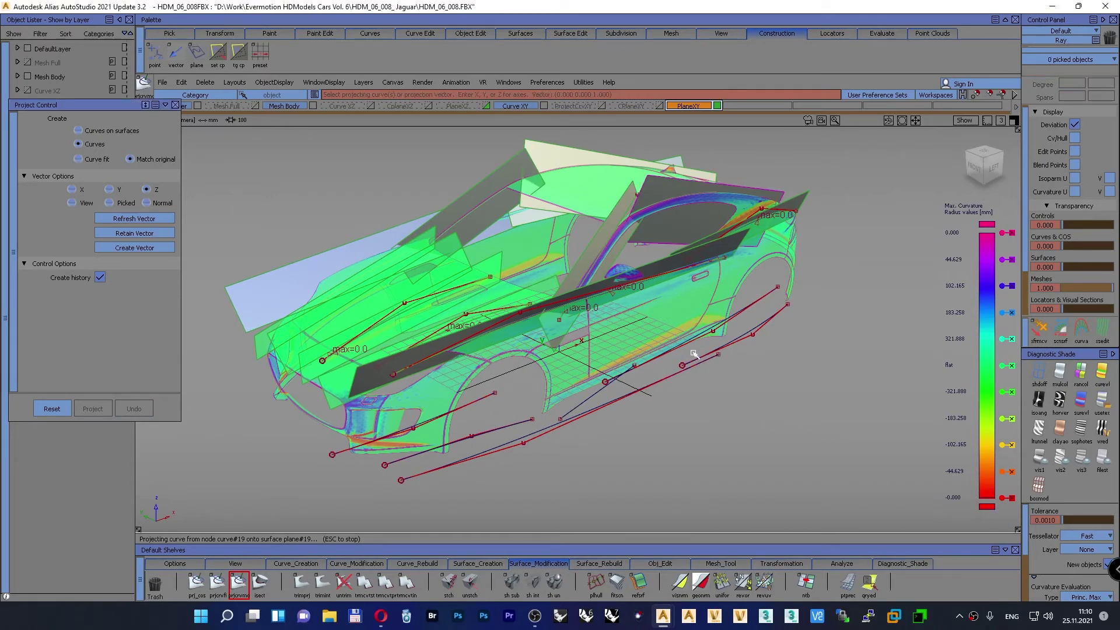
click(751, 307)
key(space)
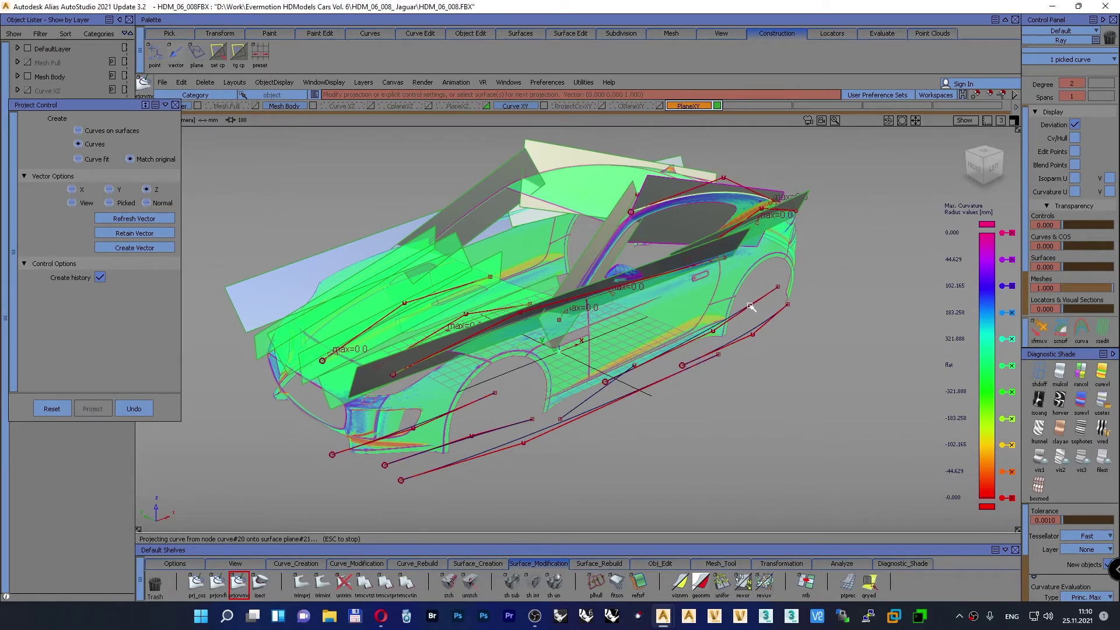
ctrl+shift+drag(873, 234, 874, 204)
Step: Assign all floor and projected curves to the Curve XY layer, hide the PlaneXY layer and clear the selection
alt+shift+drag(789, 280, 786, 254)
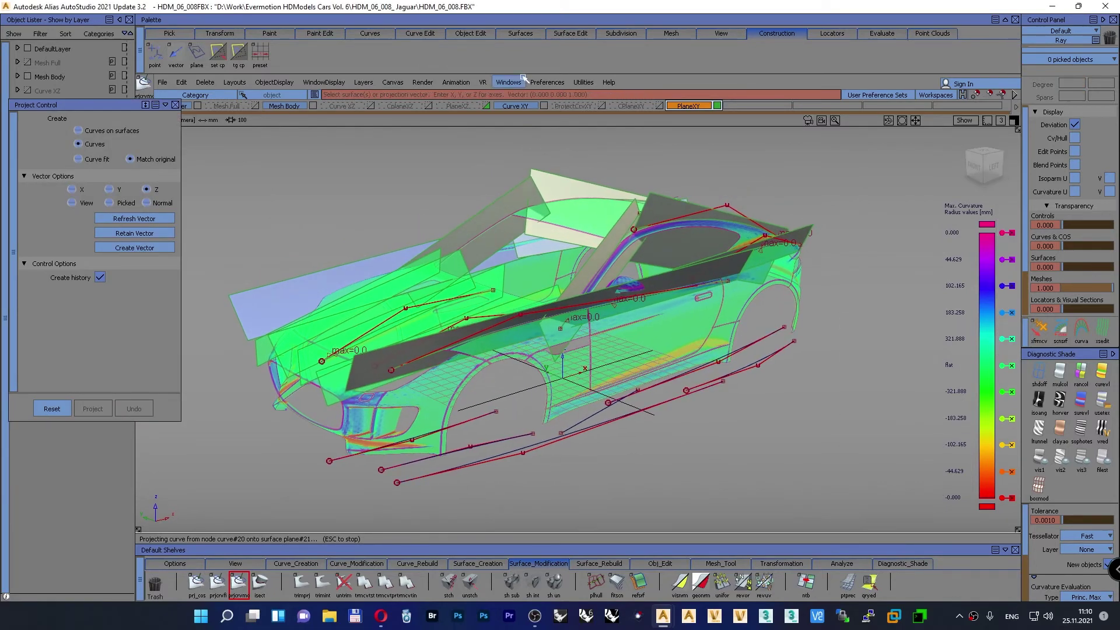
click(718, 105)
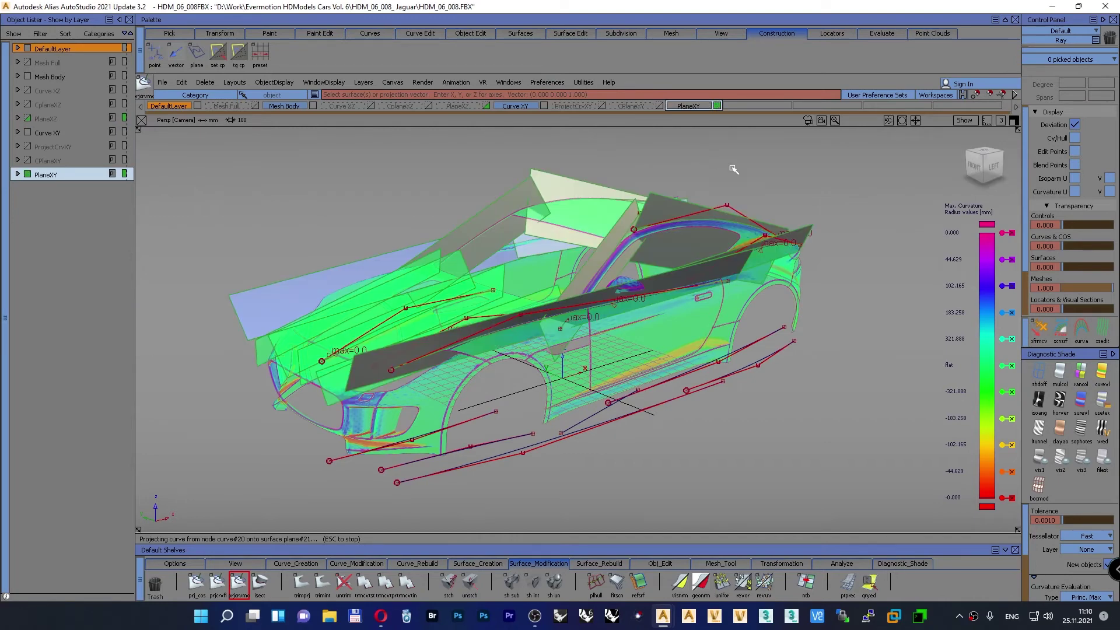
alt+shift+right_drag(733, 169, 750, 175)
mouse_move(750, 174)
alt+shift+middle_down()
mouse_move(639, 191)
mouse_move(744, 186)
alt+shift+middle_up()
ctrl+shift+drag(667, 159, 702, 173)
drag(222, 158, 825, 454)
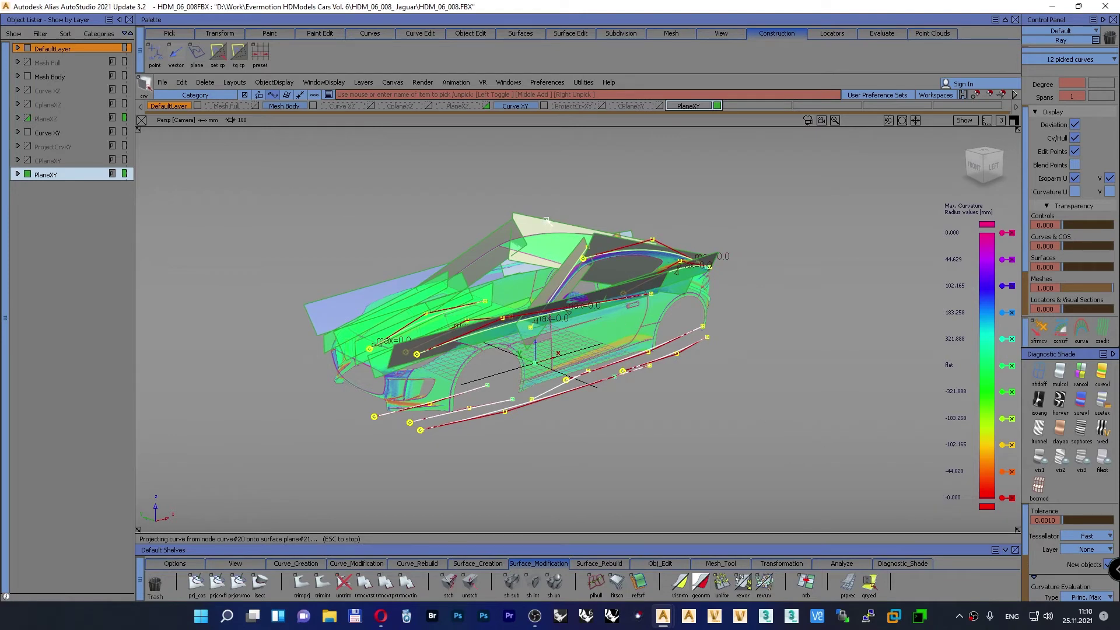
right_click(515, 104)
click(507, 117)
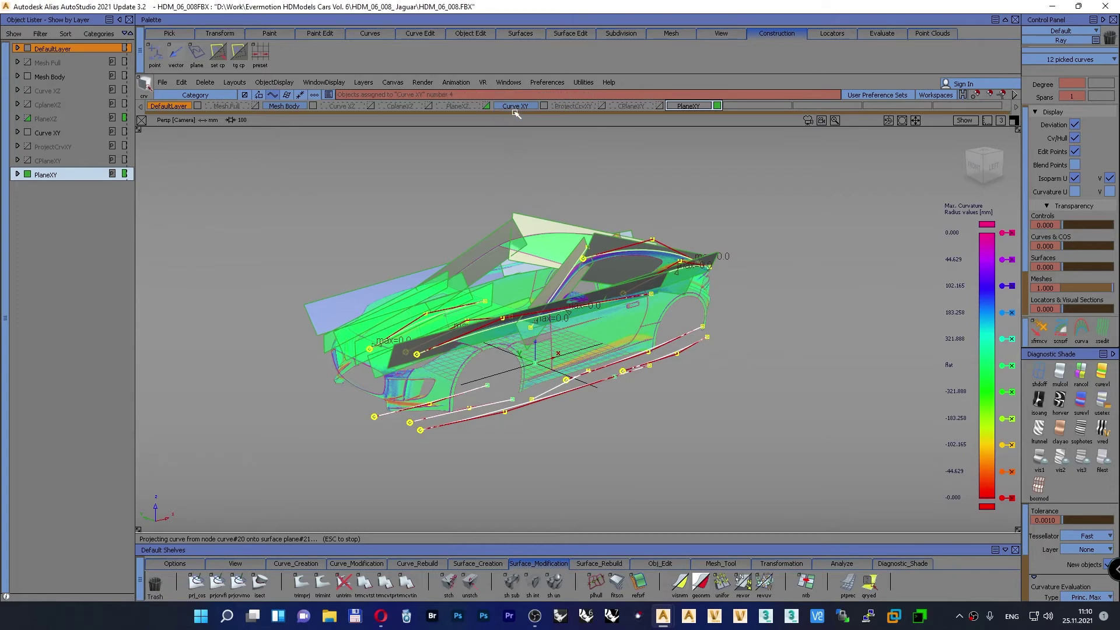
click(717, 105)
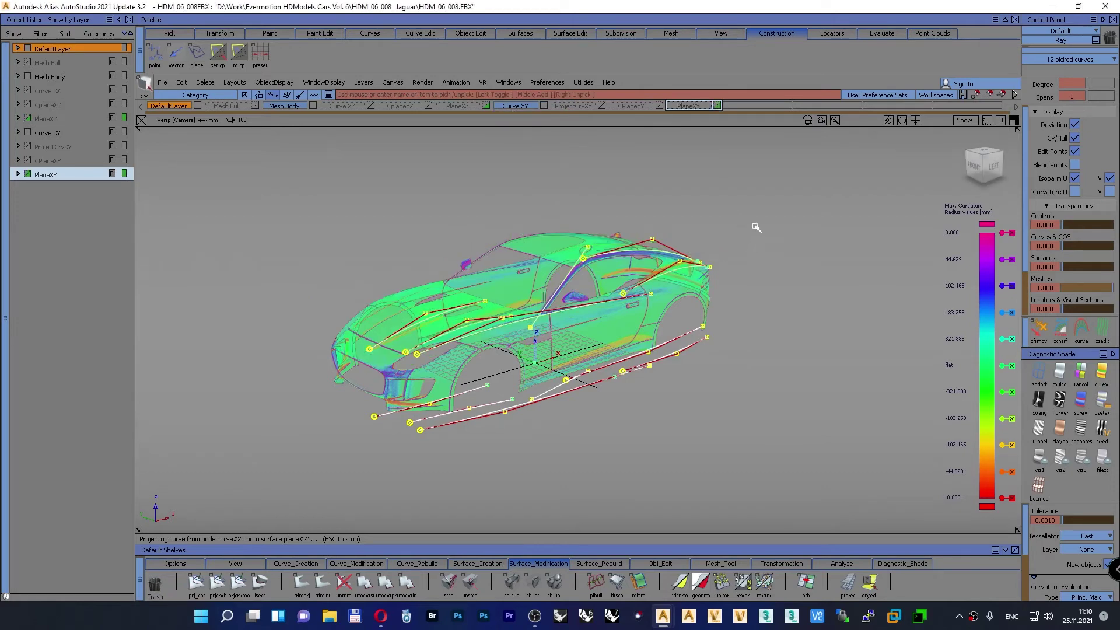
ctrl+shift+drag(756, 225, 762, 191)
Step: Apply Shade-Sky diagnostic shading to the car body and frame it from the front-left
alt+shift+drag(778, 240, 745, 220)
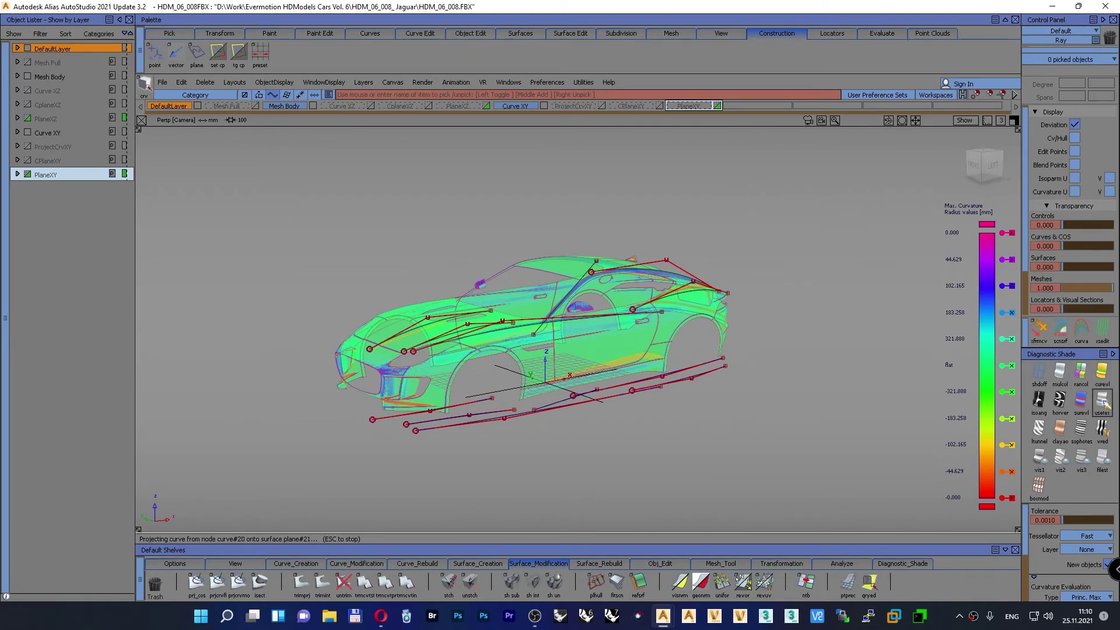
click(1101, 400)
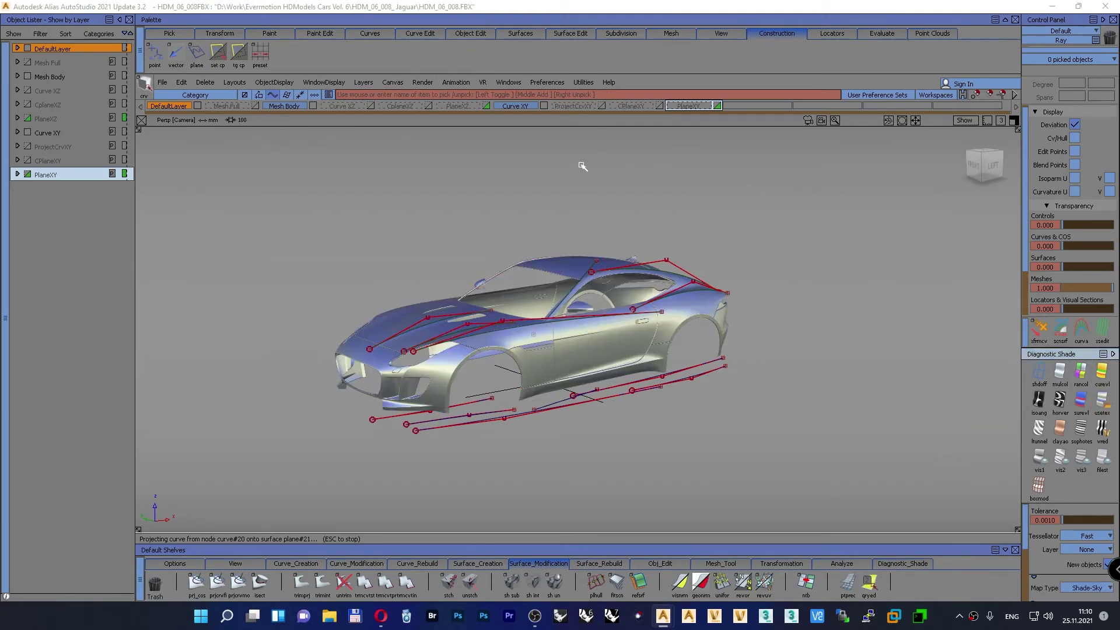
alt+shift+drag(582, 167, 530, 232)
alt+shift+right_drag(530, 232, 568, 232)
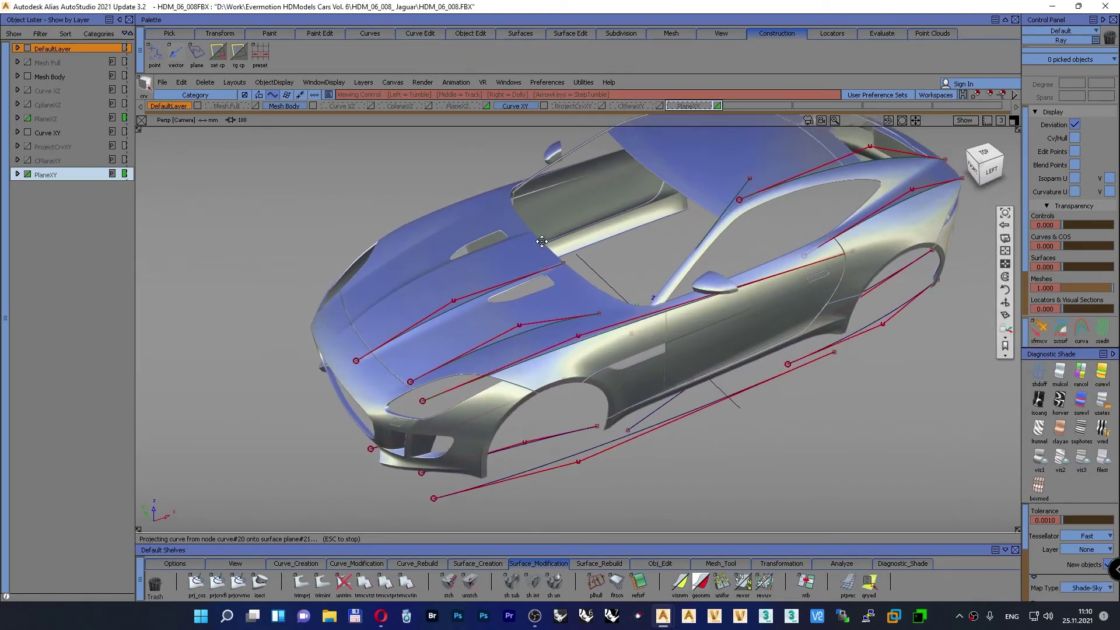
alt+shift+middle_drag(489, 236, 426, 269)
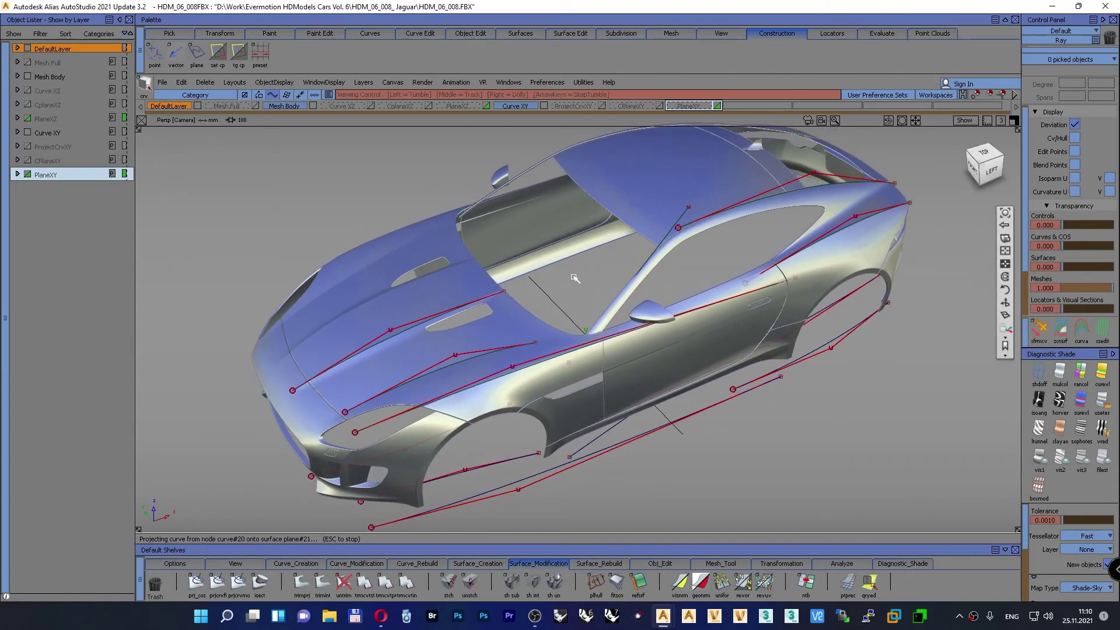
Step: Hide the CVs and hulls of all the curves around the body and clear the selection
alt+shift+drag(572, 278, 555, 247)
alt+shift+right_drag(555, 247, 490, 250)
ctrl+shift+drag(879, 187, 910, 198)
drag(910, 493, 274, 201)
ctrl+shift+drag(484, 180, 413, 187)
Step: Examine how the projected curves follow the hood creases, vents, headlight and front fender
alt+shift+drag(439, 212, 610, 286)
scroll(391, 369, up, 4)
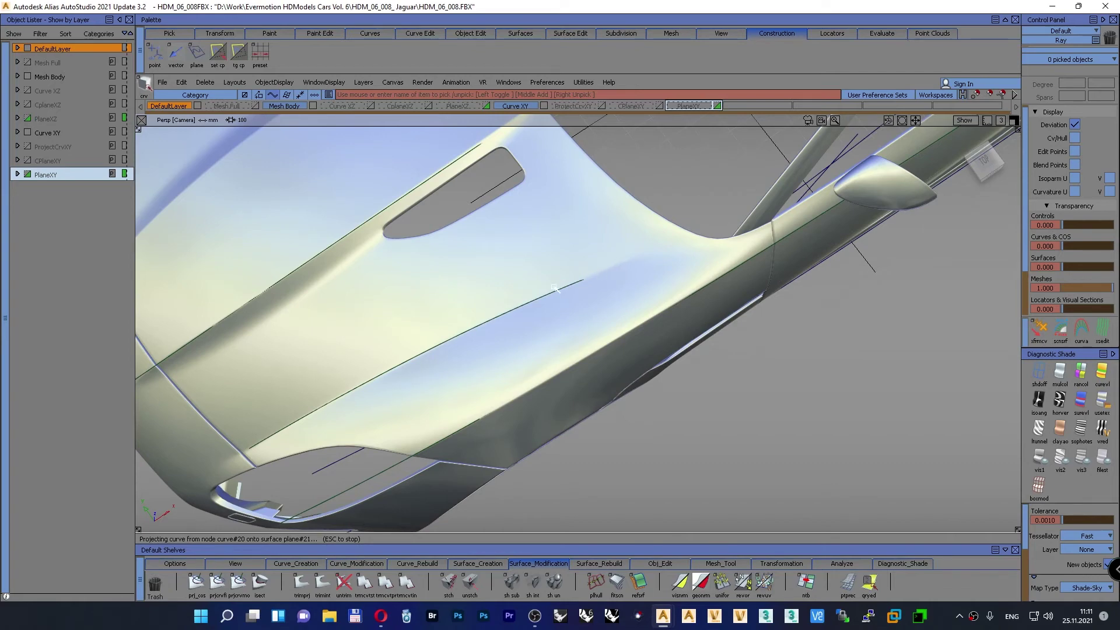
alt+shift+right_drag(554, 288, 497, 241)
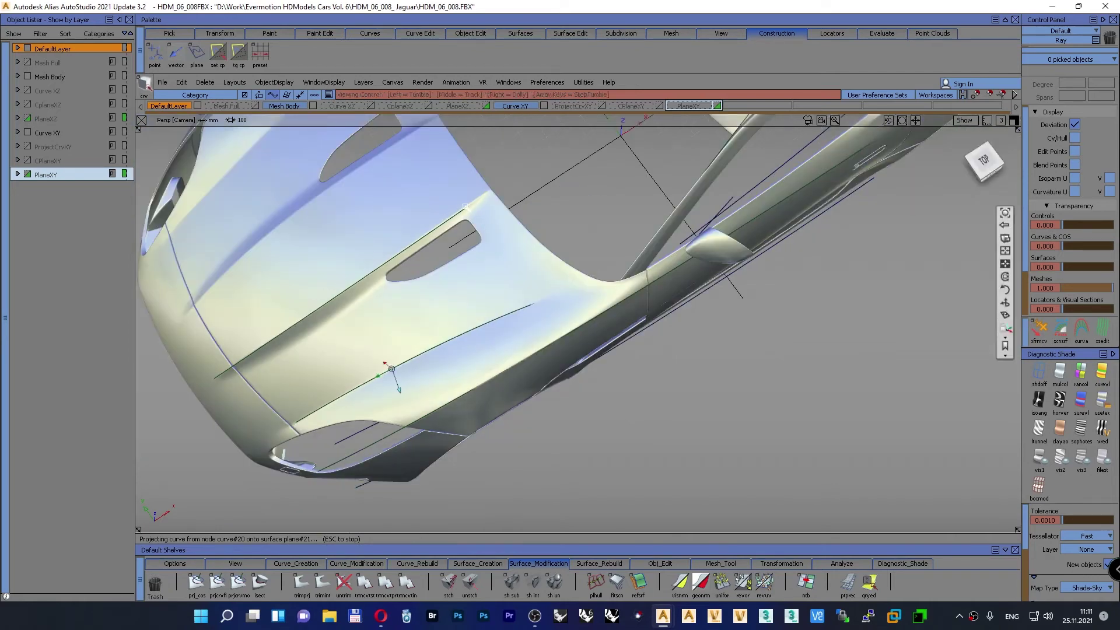
scroll(466, 206, up, 5)
alt+shift+drag(407, 287, 705, 116)
alt+shift+right_drag(705, 117, 670, 213)
alt+shift+drag(669, 213, 469, 286)
alt+shift+middle_drag(469, 286, 490, 359)
alt+shift+drag(490, 358, 454, 358)
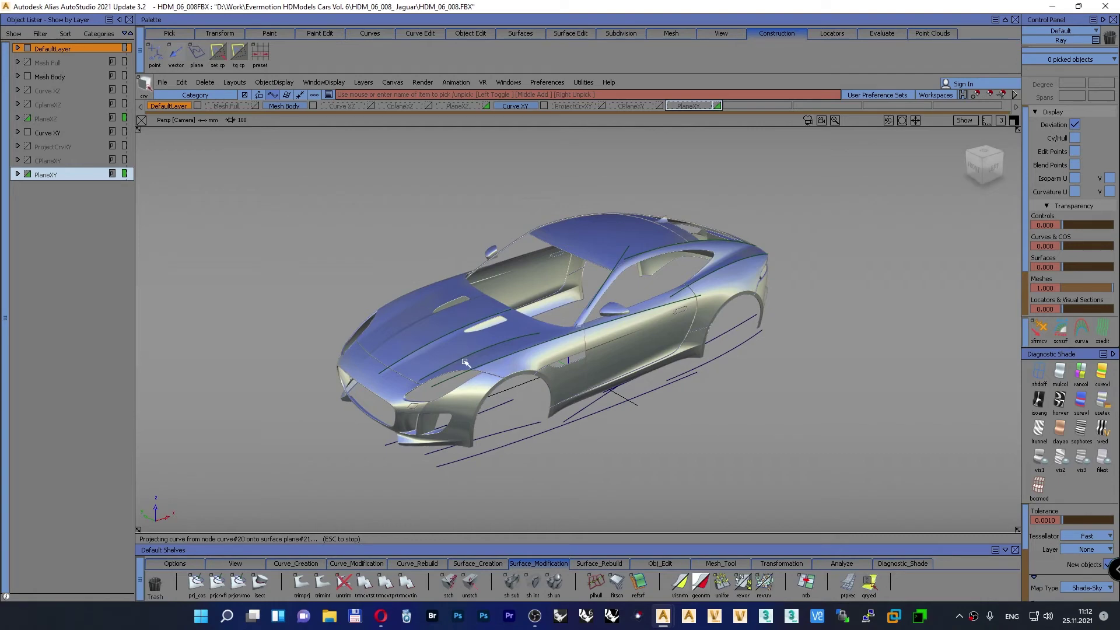
Step: Examine the projected shoulder curve along the door, comparing Princ. Max curvature shading with Shade-Sky
alt+shift+drag(504, 368, 667, 334)
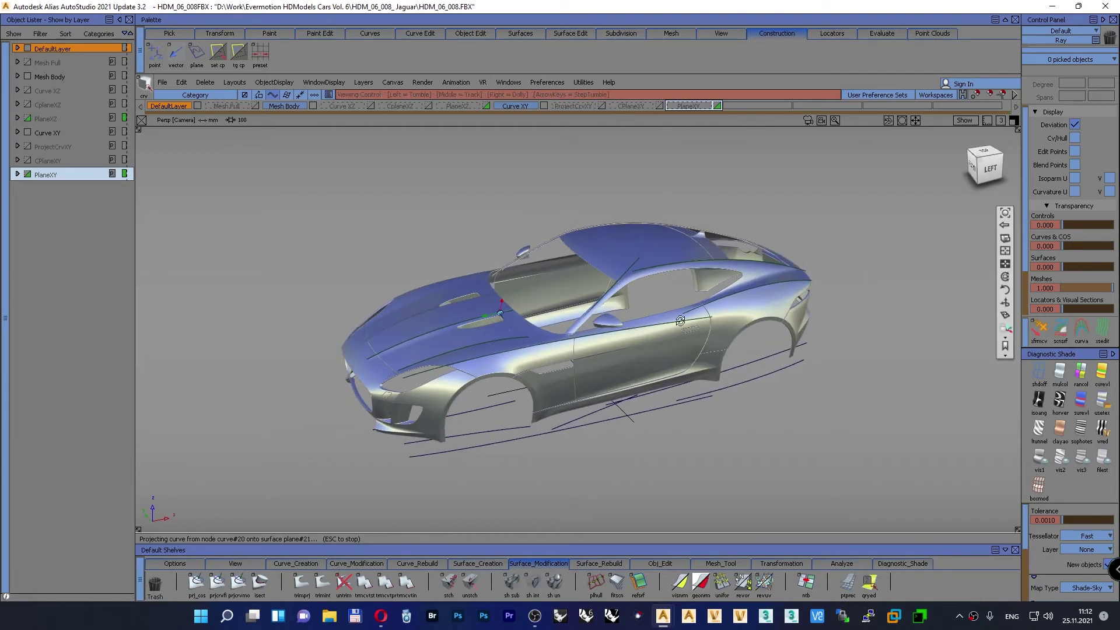
scroll(676, 327, up, 6)
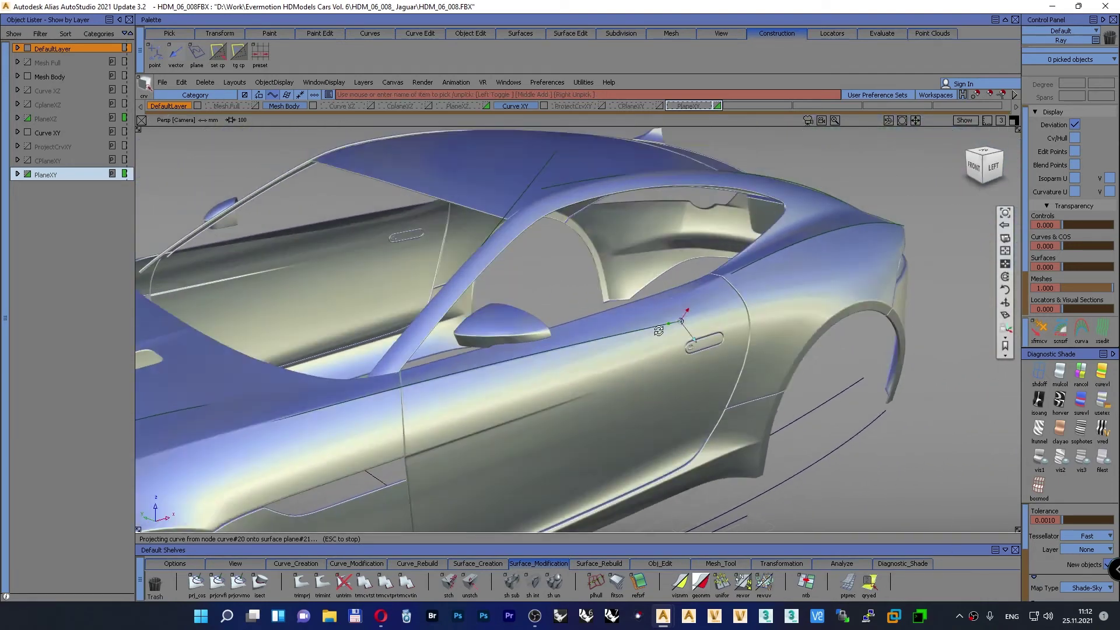
alt+shift+drag(659, 331, 878, 290)
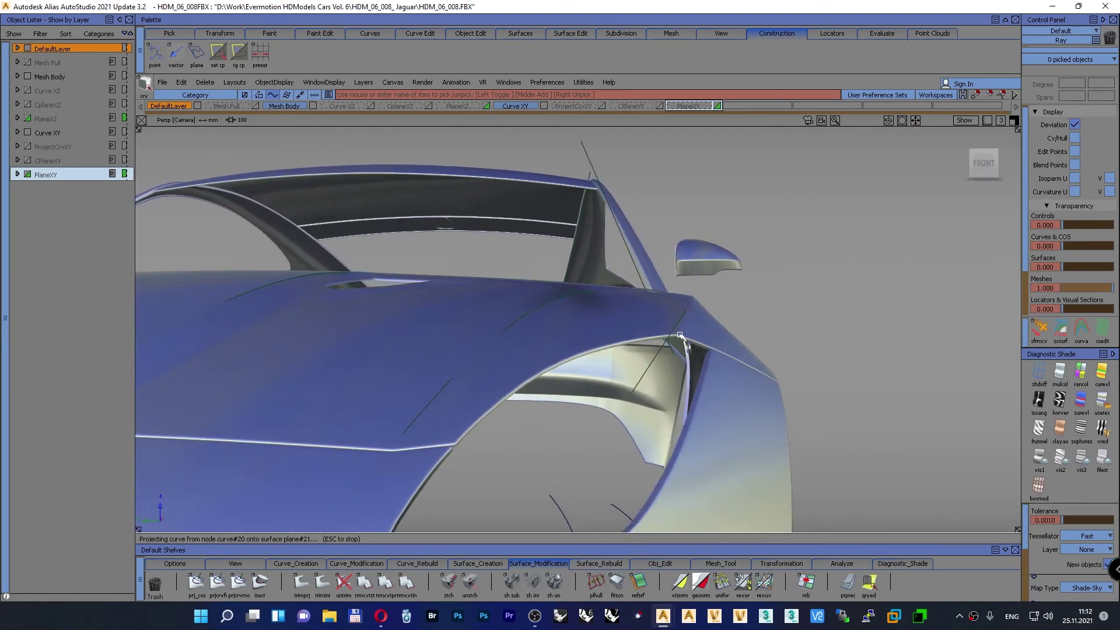
alt+shift+drag(677, 335, 532, 320)
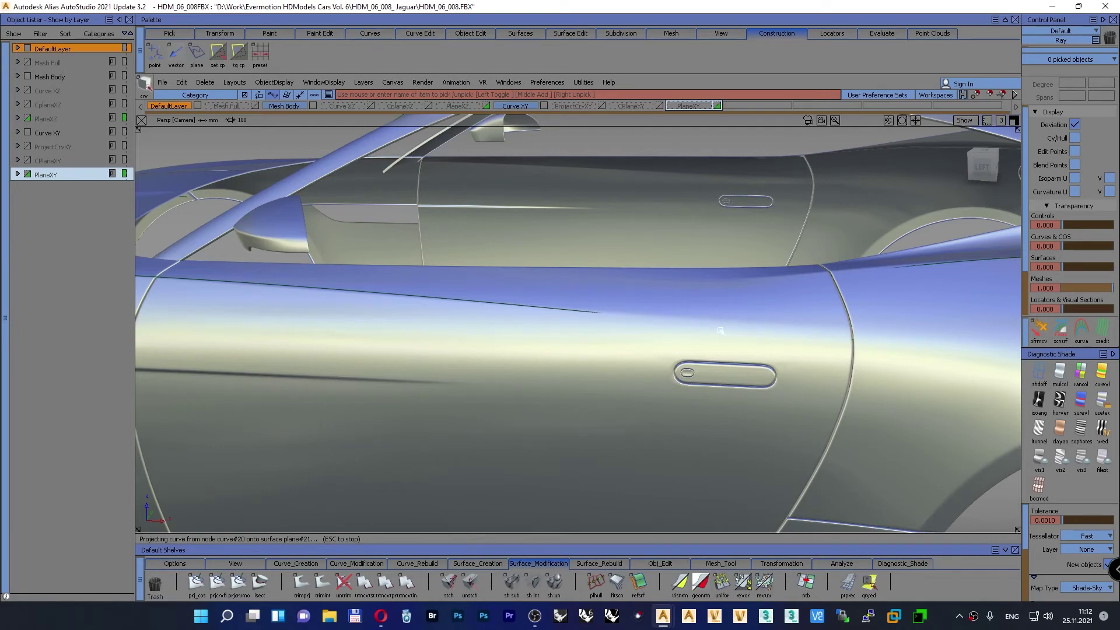
click(1101, 375)
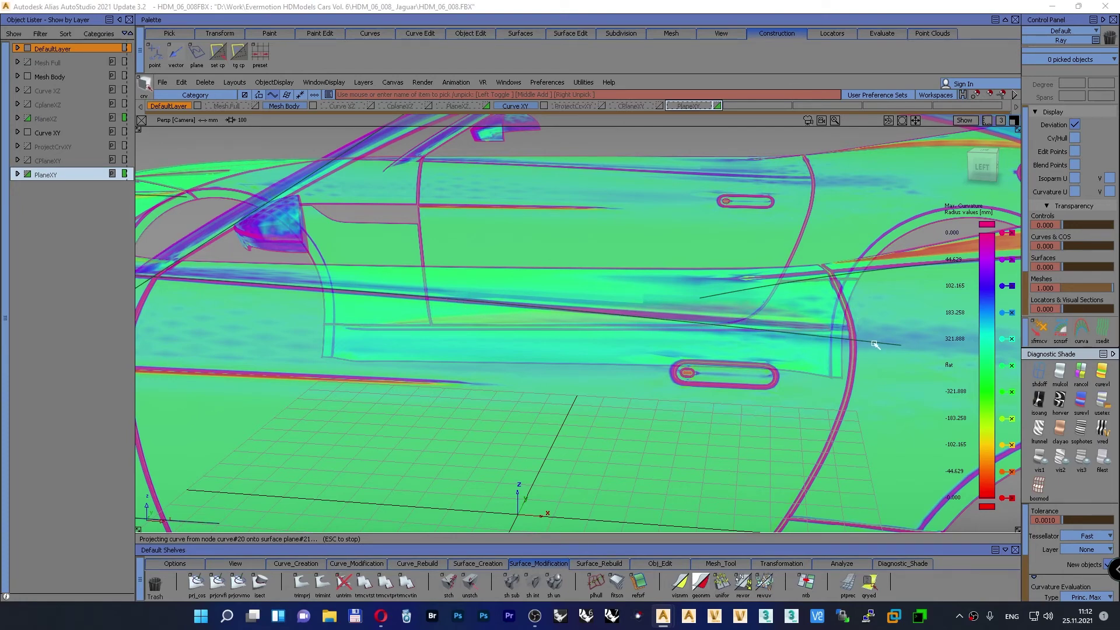
click(1103, 401)
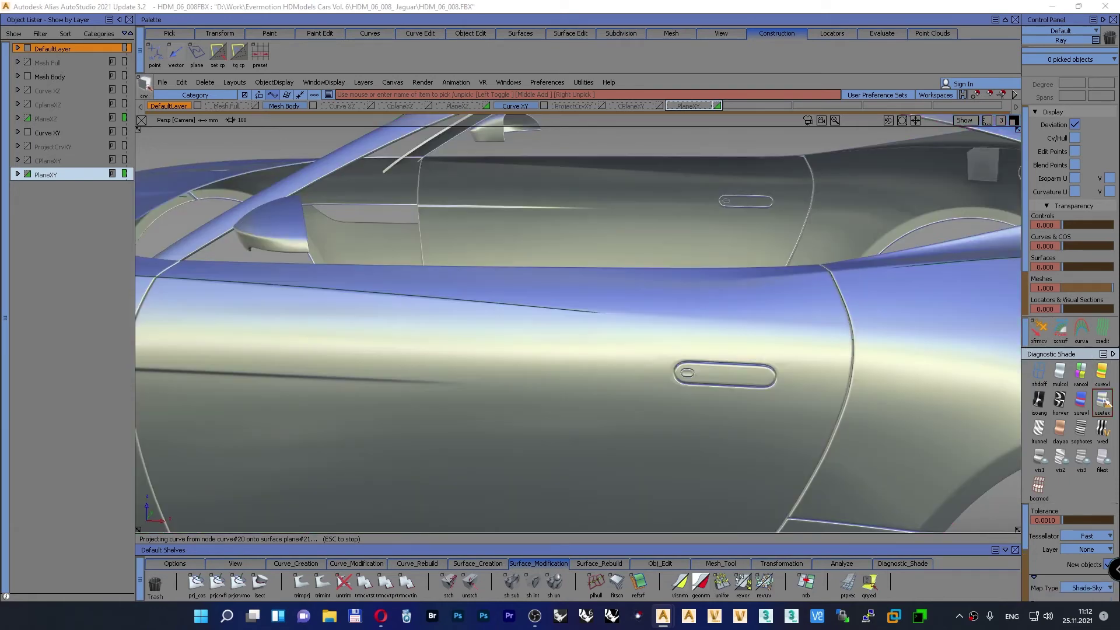
Step: Examine how the projected curves follow the rear fender, rear quarter and roof edge of the mesh
alt+shift+drag(720, 274, 909, 219)
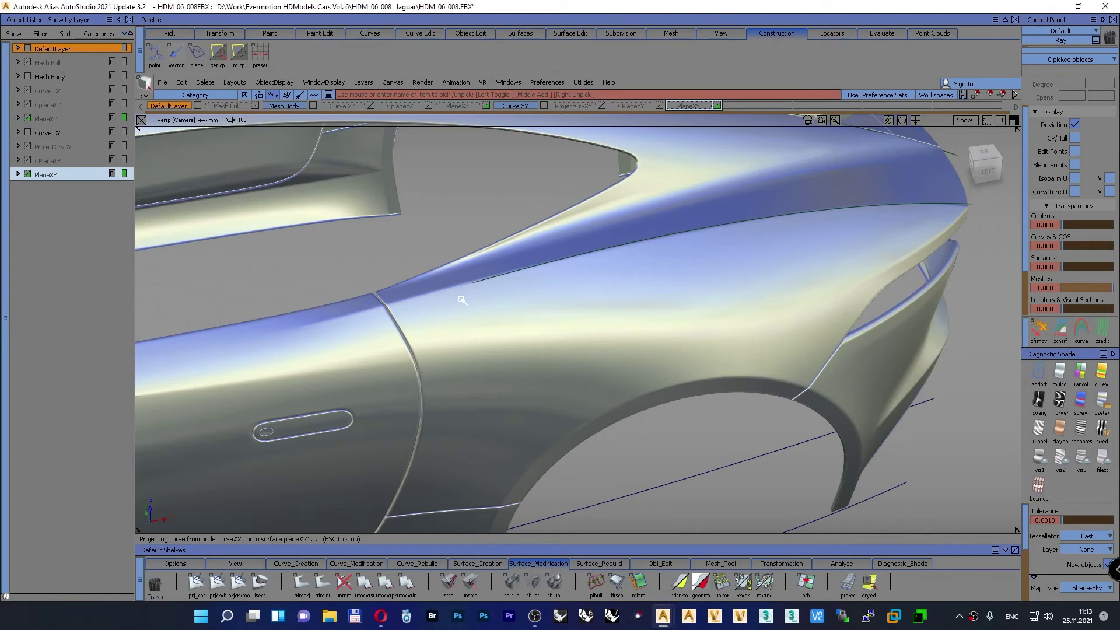
alt+shift+drag(413, 325, 362, 382)
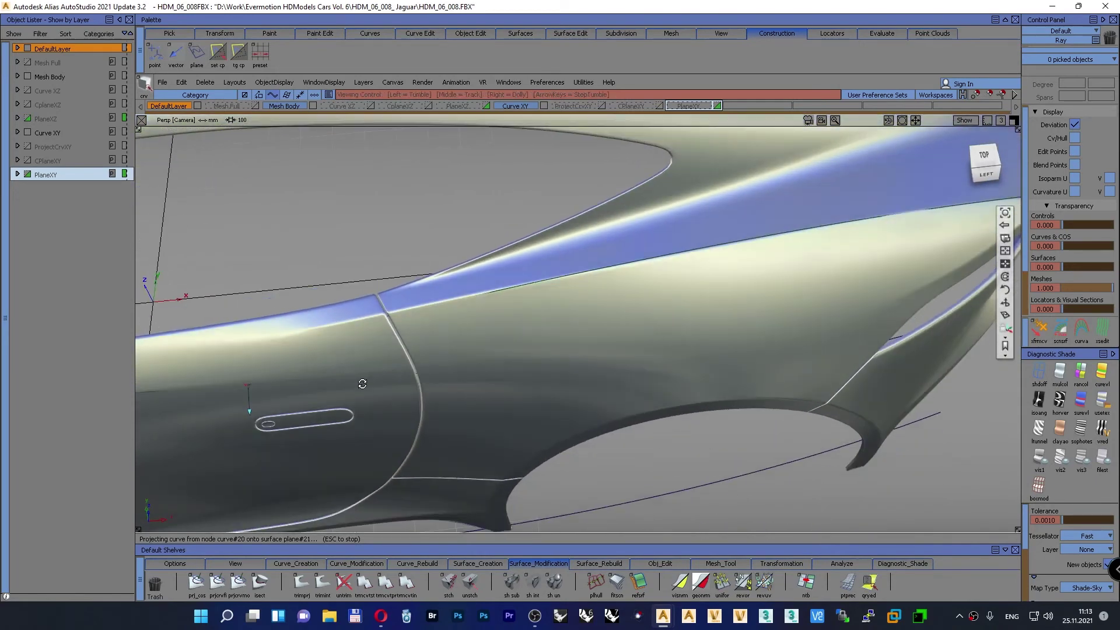
alt+shift+drag(479, 300, 205, 379)
alt+shift+drag(375, 395, 200, 301)
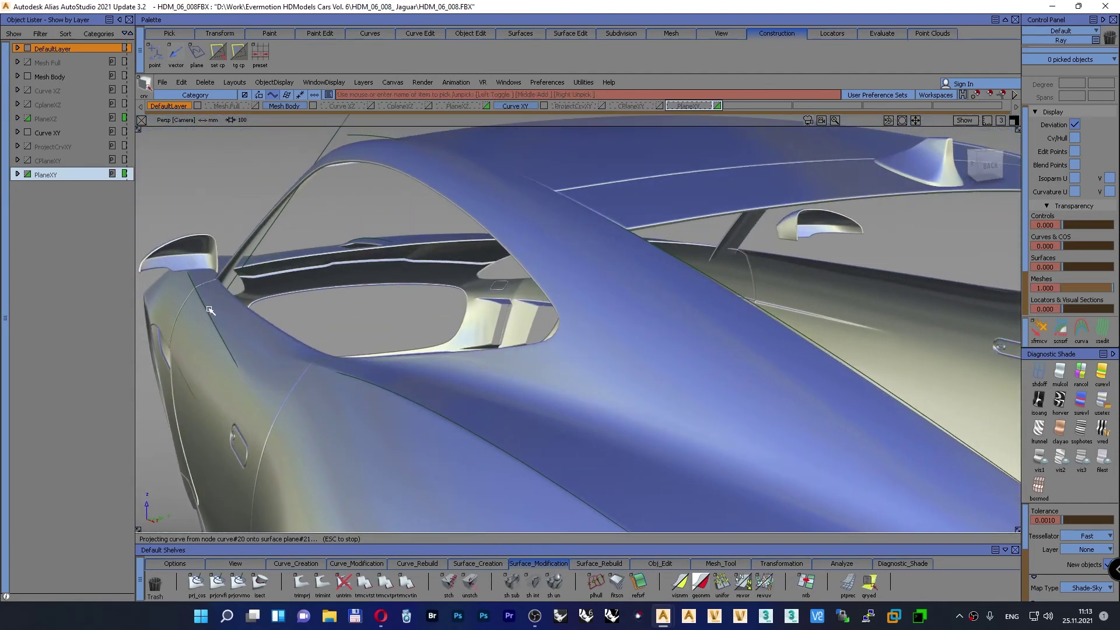
alt+shift+drag(266, 429, 610, 425)
alt+shift+right_drag(606, 406, 437, 392)
alt+shift+middle_drag(437, 392, 561, 405)
alt+shift+drag(561, 406, 530, 362)
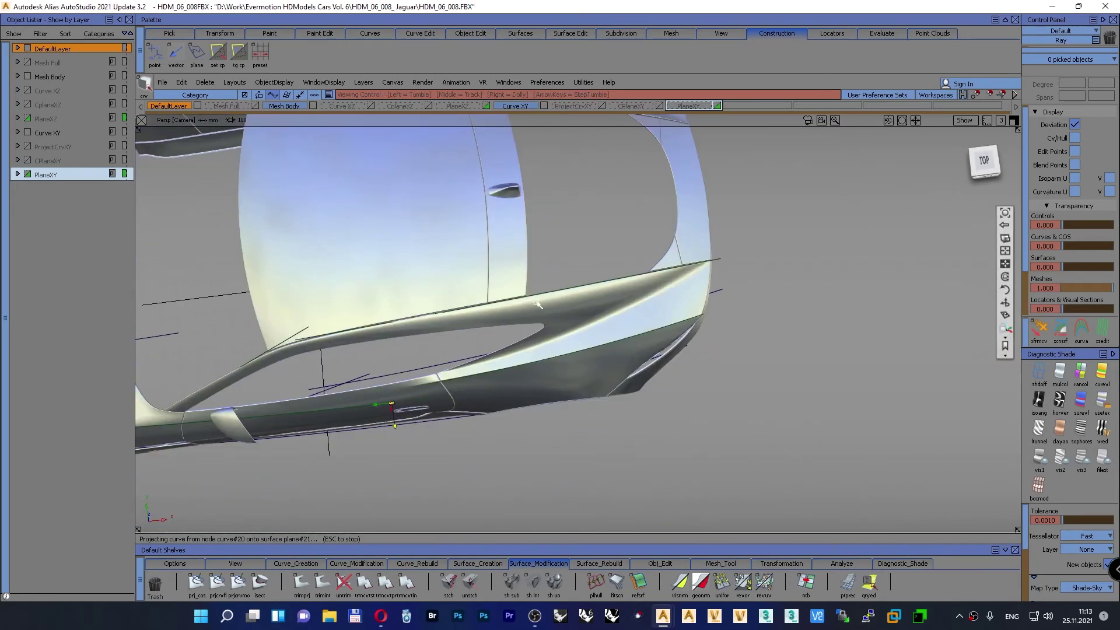
Step: Check the projected curves against the rear body and roof in the side, top, rear and perspective views
key(F6)
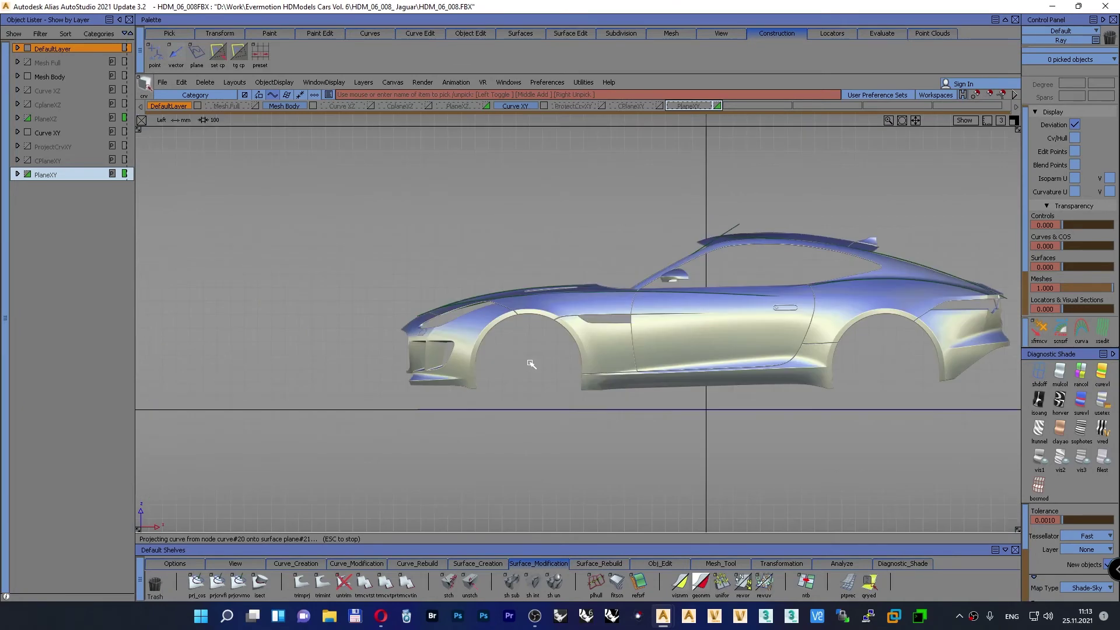
key(F5)
alt+shift+middle_drag(751, 368, 351, 287)
alt+shift+right_drag(384, 330, 403, 287)
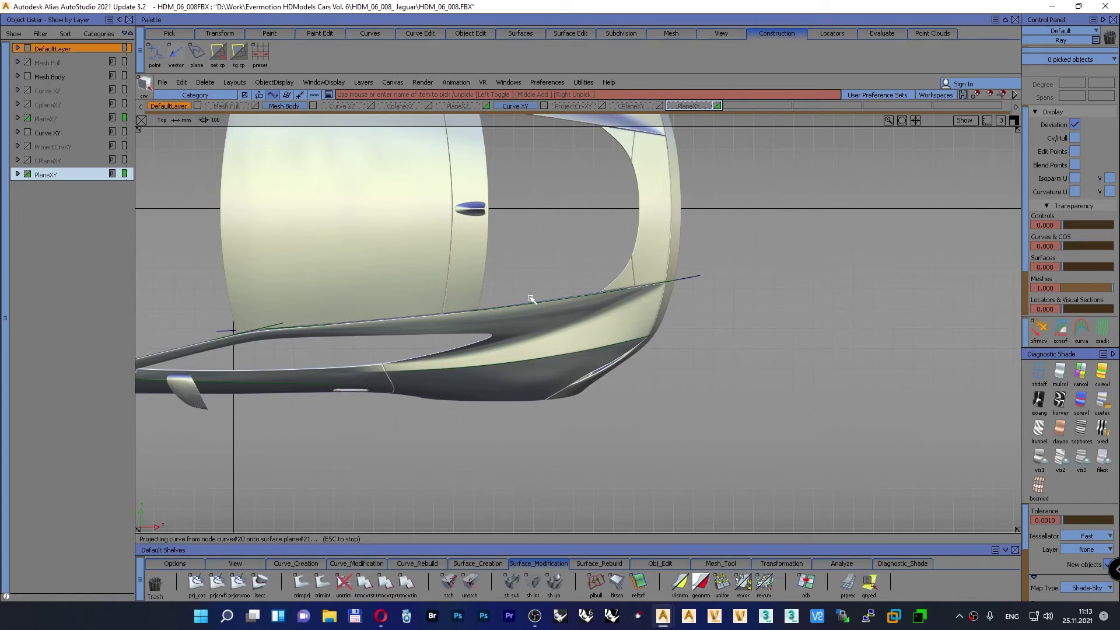
key(F8)
alt+shift+drag(518, 306, 387, 248)
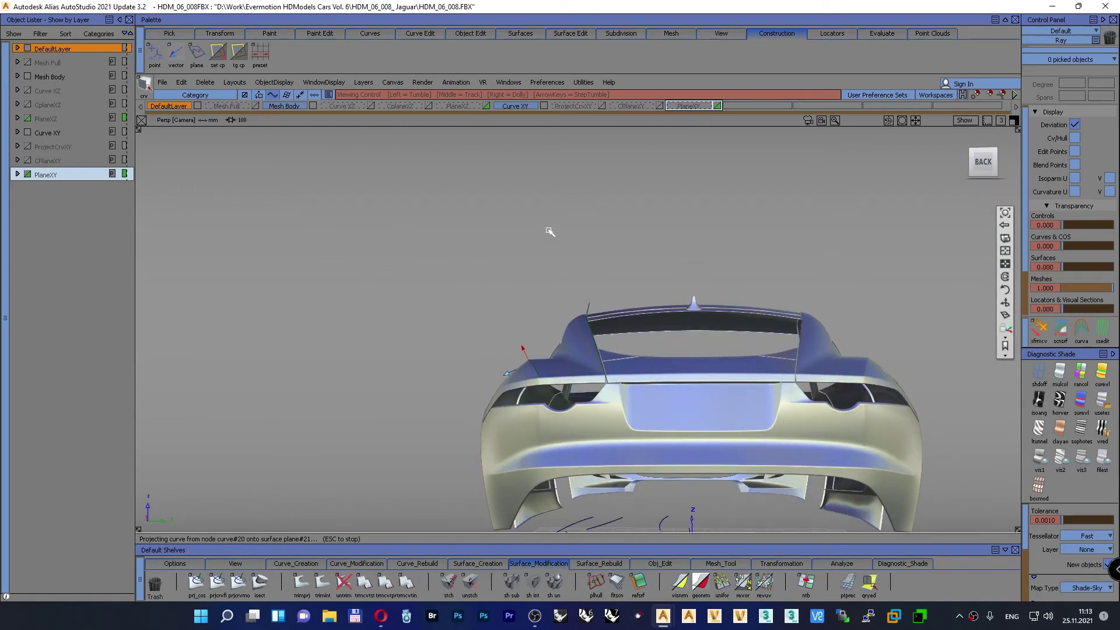
alt+shift+drag(488, 343, 835, 434)
alt+shift+right_drag(834, 434, 515, 451)
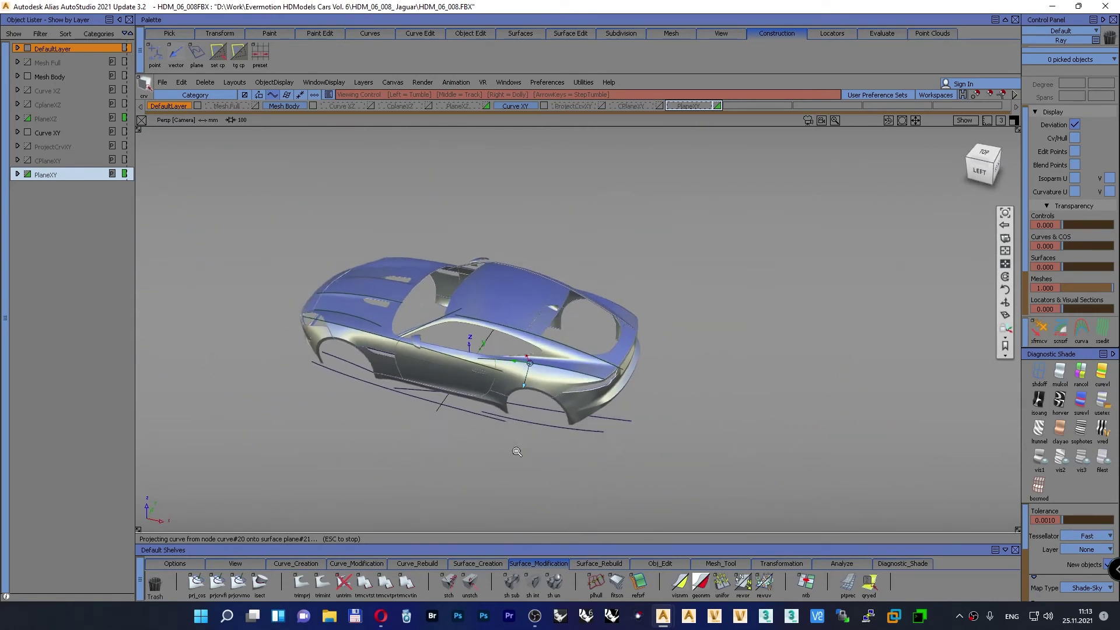
alt+shift+drag(418, 456, 410, 475)
Step: Select all the projected curves on the car body and mirror them across the car's centre plane to the opposite side
key(F6)
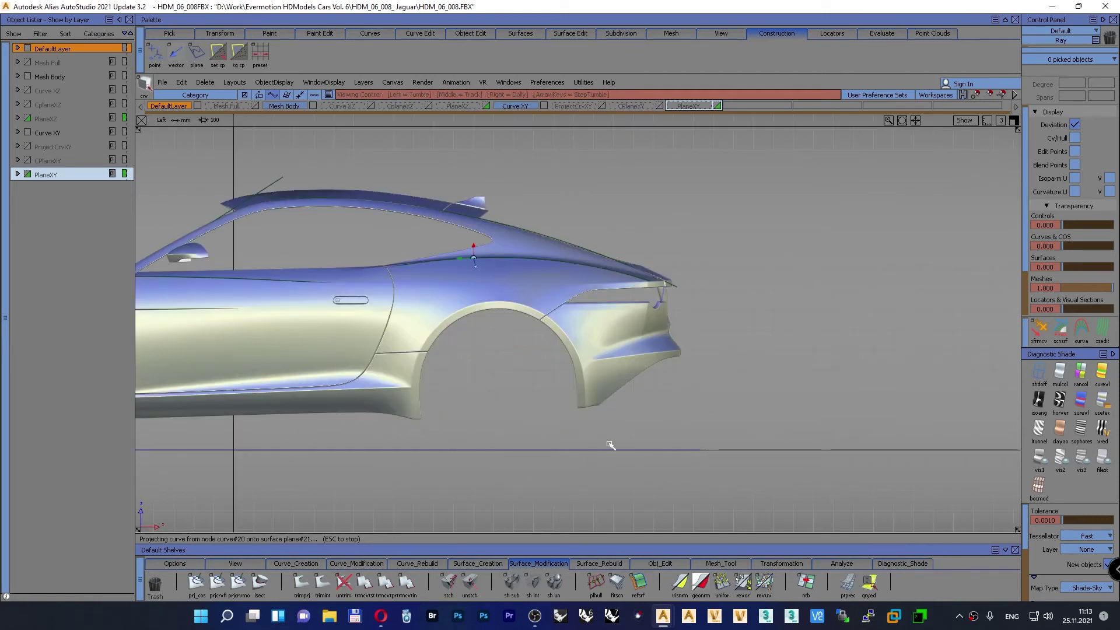
alt+shift+right_drag(610, 445, 510, 466)
alt+shift+middle_drag(443, 436, 614, 440)
ctrl+shift+click(809, 143)
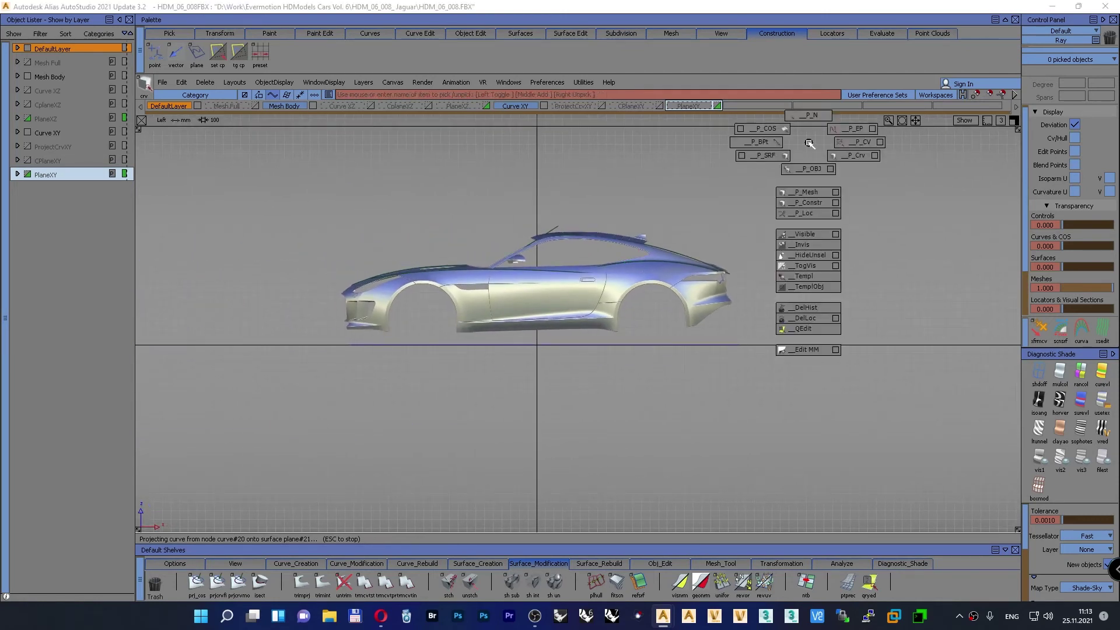
ctrl+shift+drag(852, 158, 851, 158)
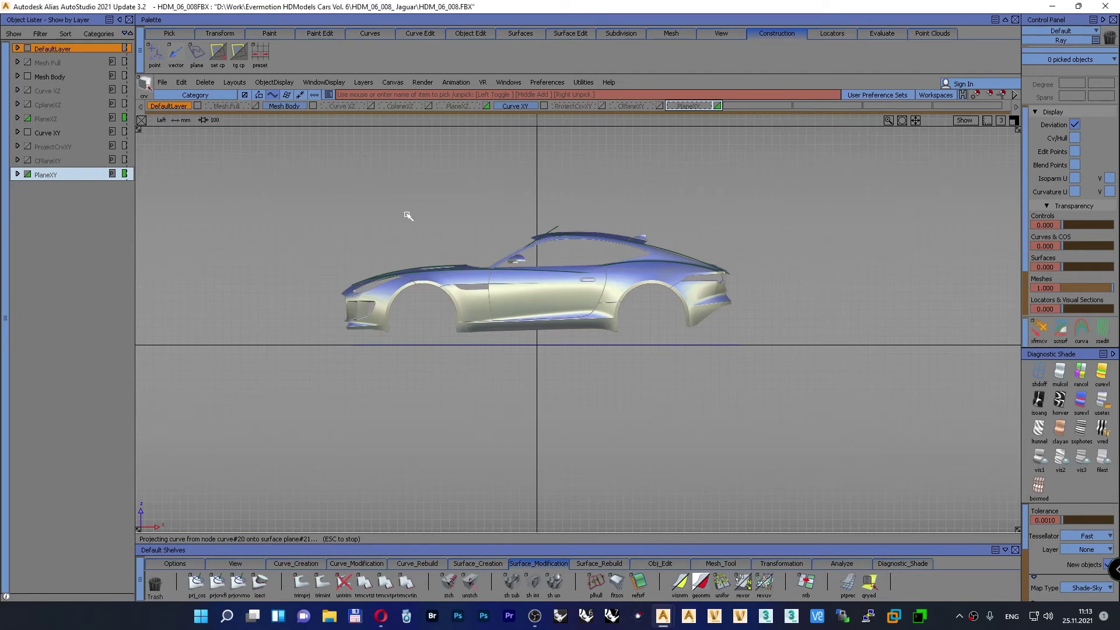
drag(257, 171, 779, 339)
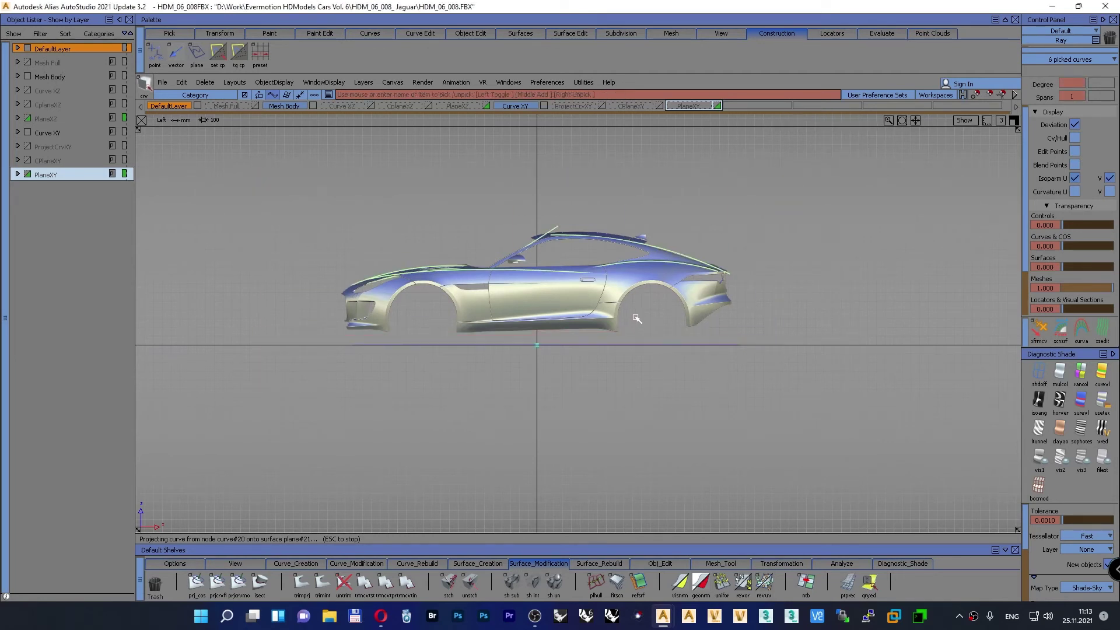
key(F8)
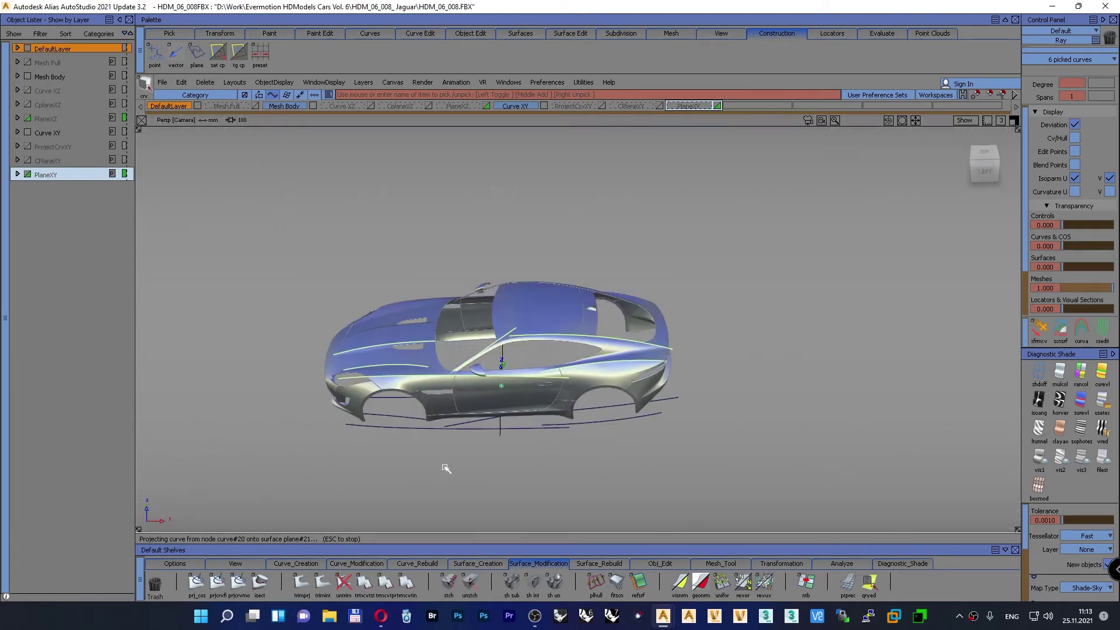
click(198, 565)
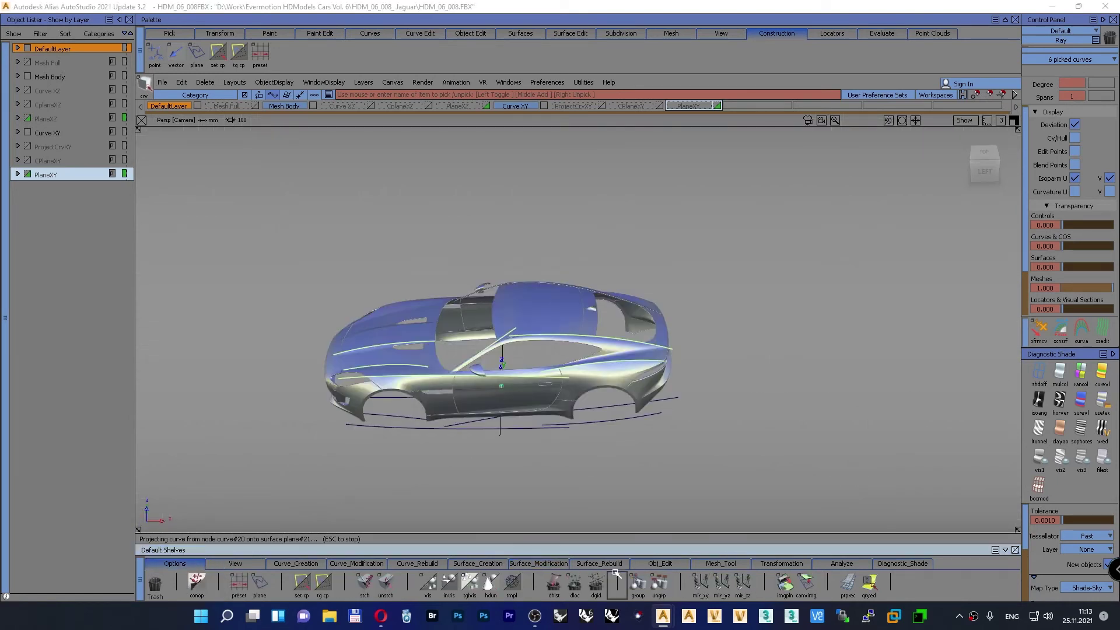
click(743, 583)
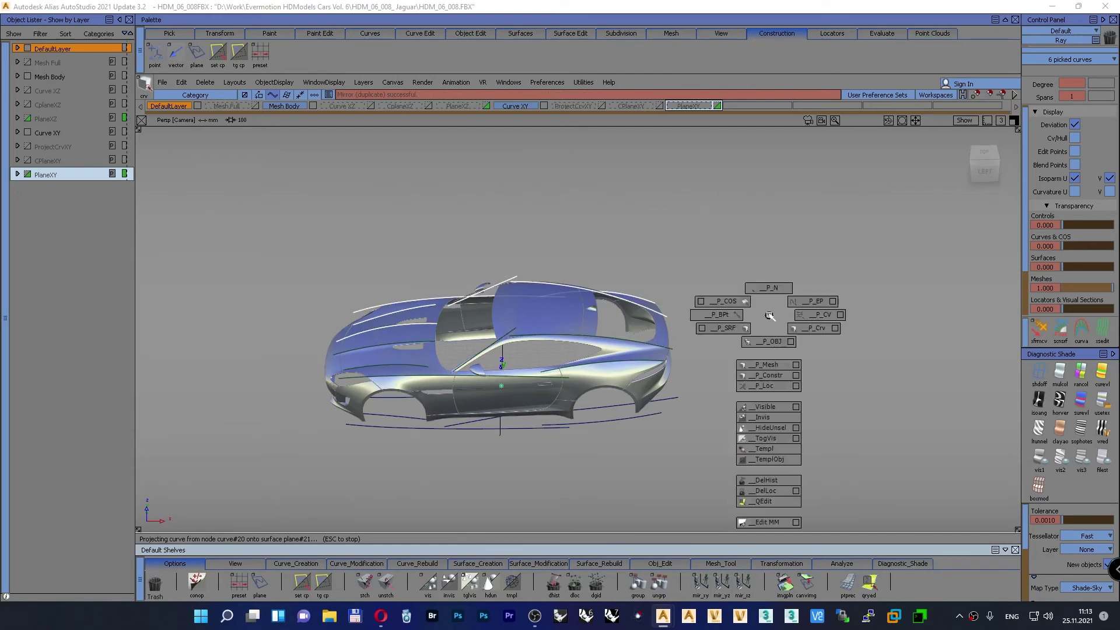
Step: Hide the Curve XY layer and show the PlaneXZ layer's construction planes around the mesh body
alt+shift+drag(441, 353, 487, 401)
alt+shift+right_drag(487, 401, 489, 383)
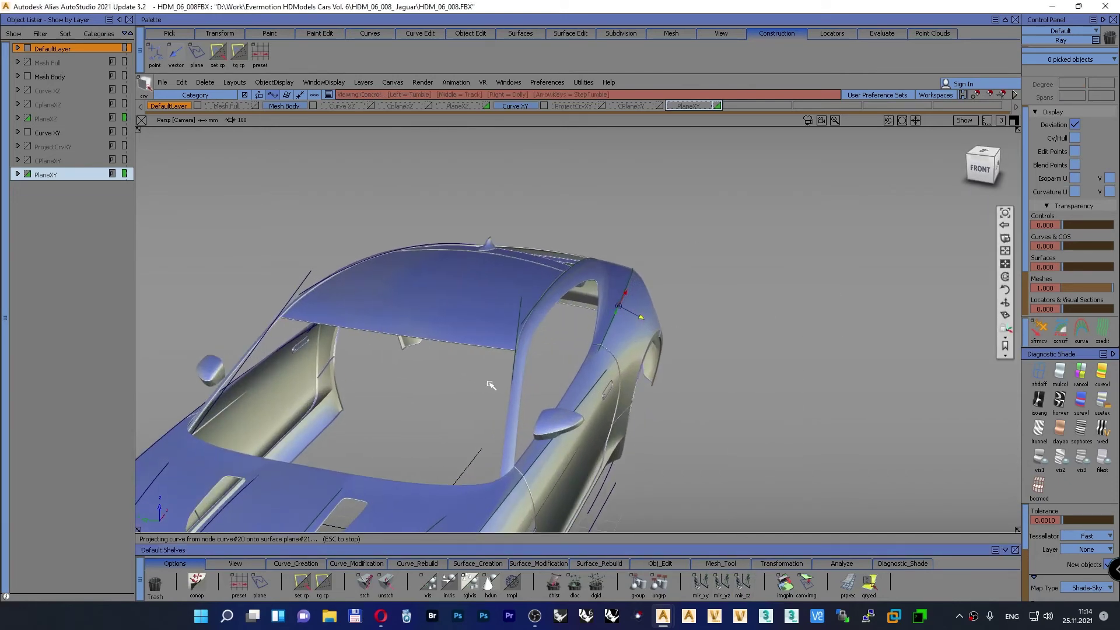
alt+shift+middle_drag(490, 383, 658, 253)
alt+shift+right_drag(657, 253, 653, 260)
alt+shift+drag(653, 260, 559, 364)
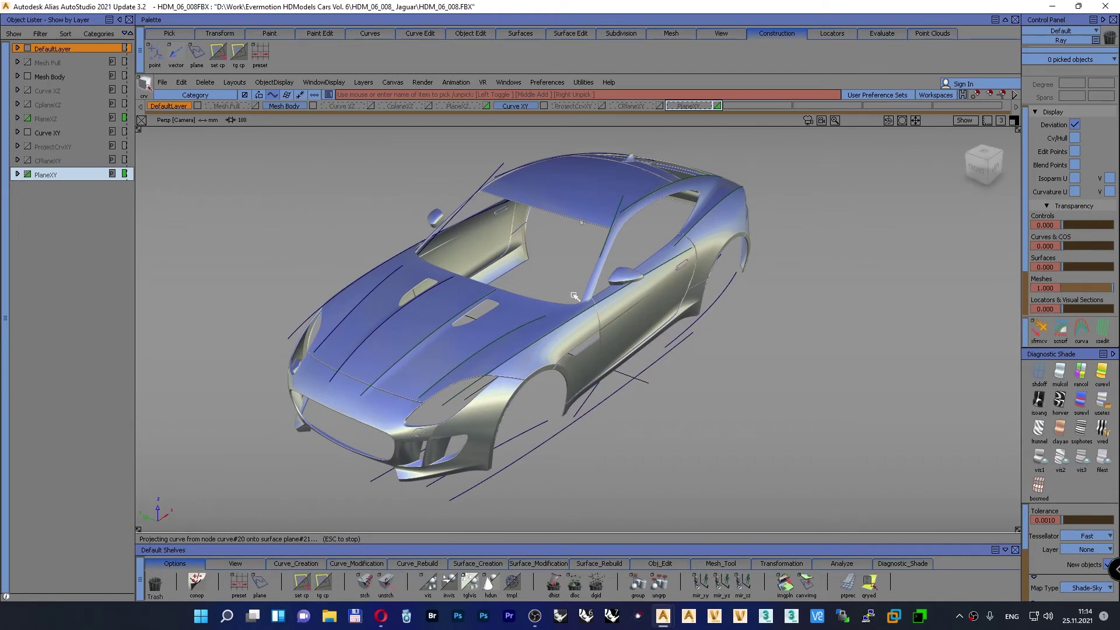
click(544, 106)
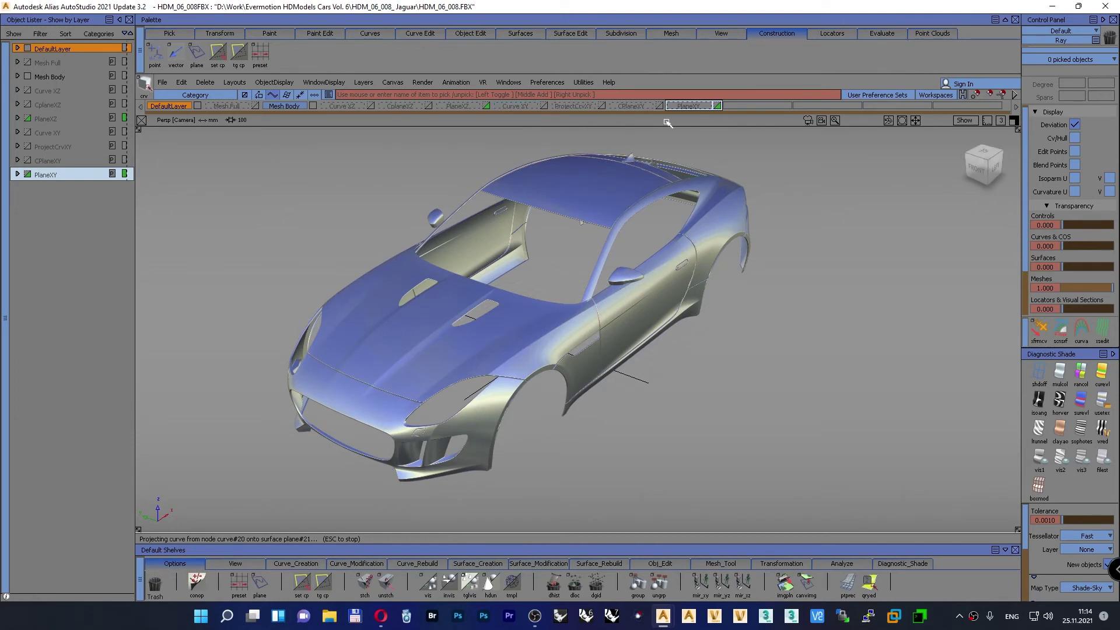
click(370, 107)
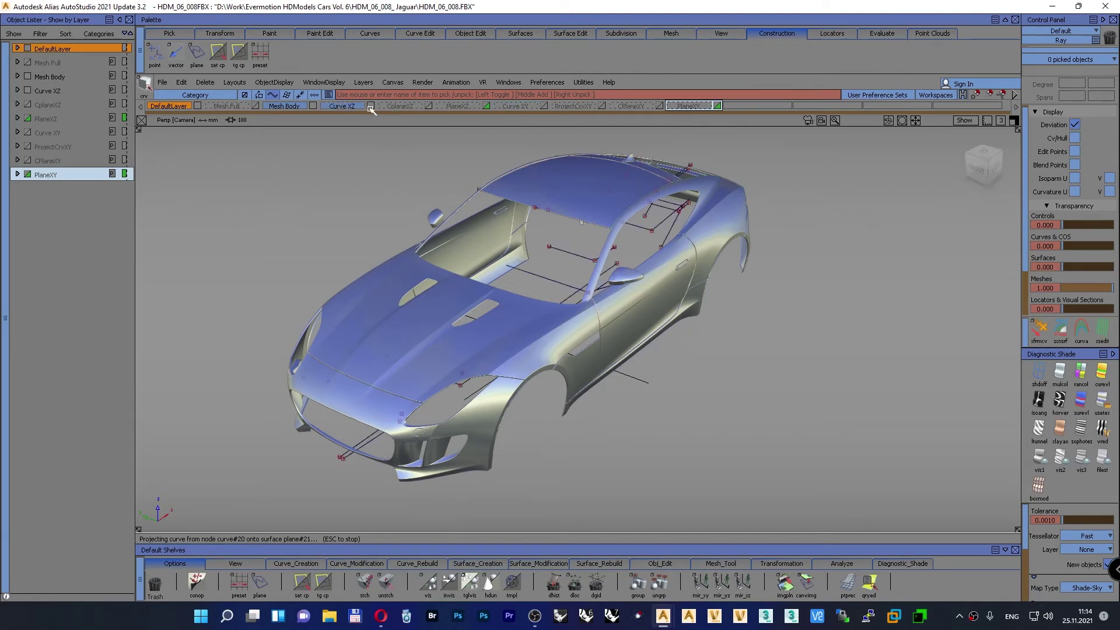
alt+shift+drag(505, 180, 421, 236)
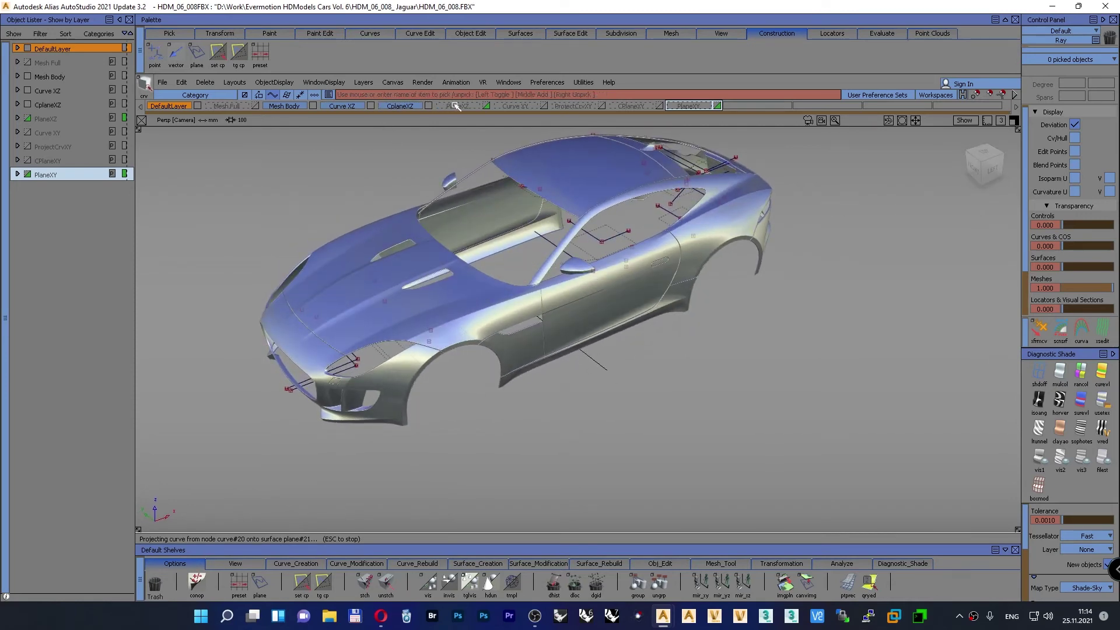
click(485, 106)
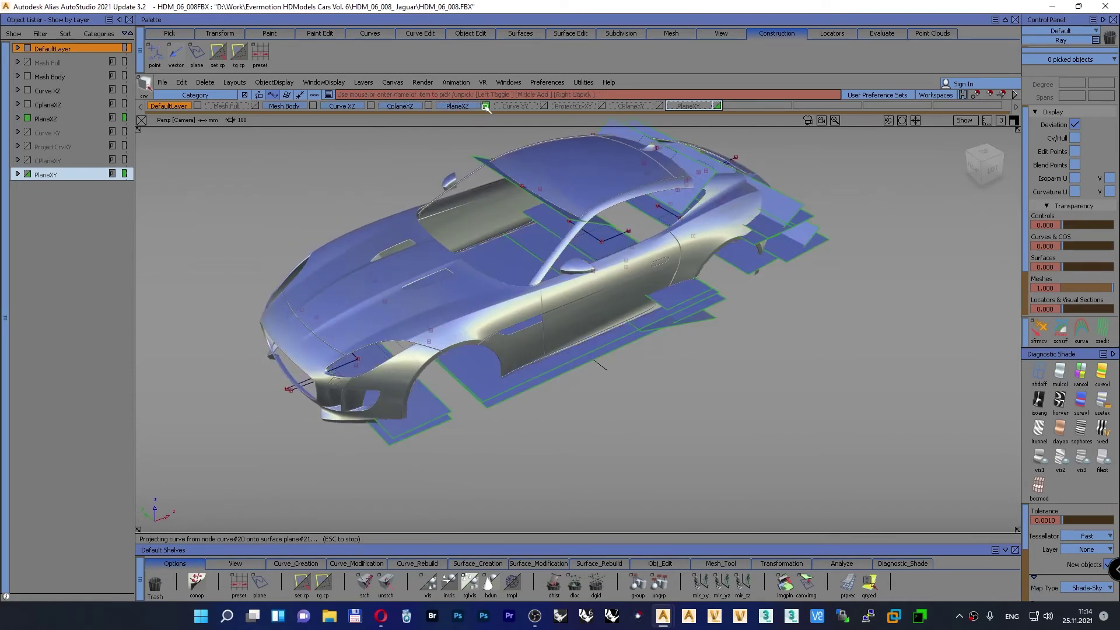
alt+shift+drag(479, 140, 480, 183)
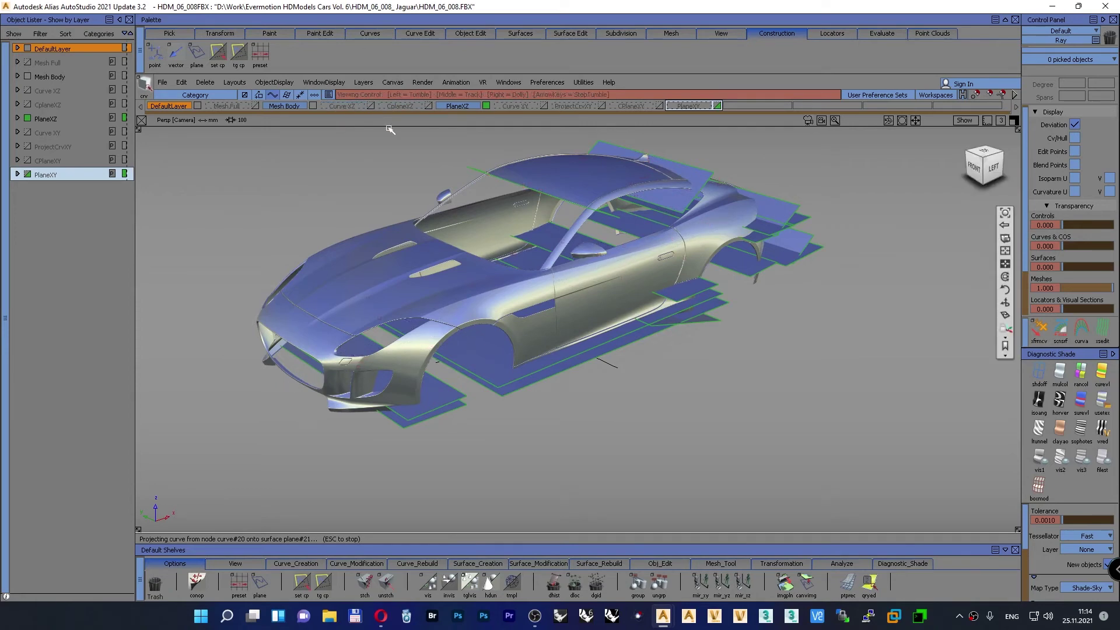
Step: Extend the upper construction plane below the front bumper forward past the nose by about 366 mm
alt+shift+drag(387, 124, 559, 430)
alt+shift+right_drag(558, 429, 569, 411)
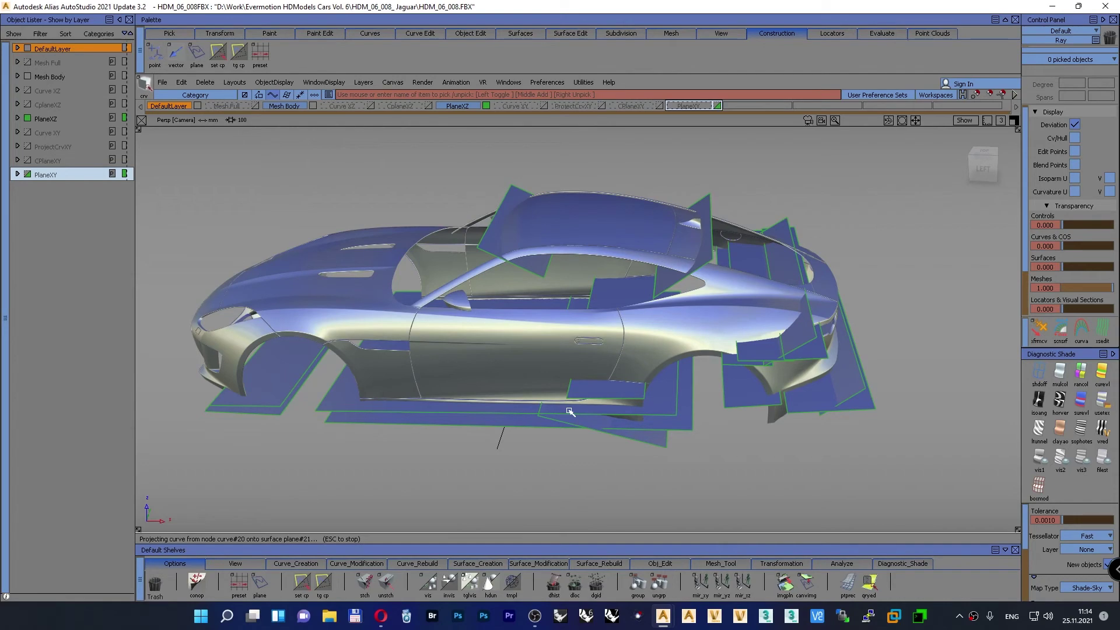
alt+shift+drag(332, 426, 735, 374)
alt+shift+middle_drag(390, 392, 920, 319)
alt+shift+drag(540, 440, 537, 447)
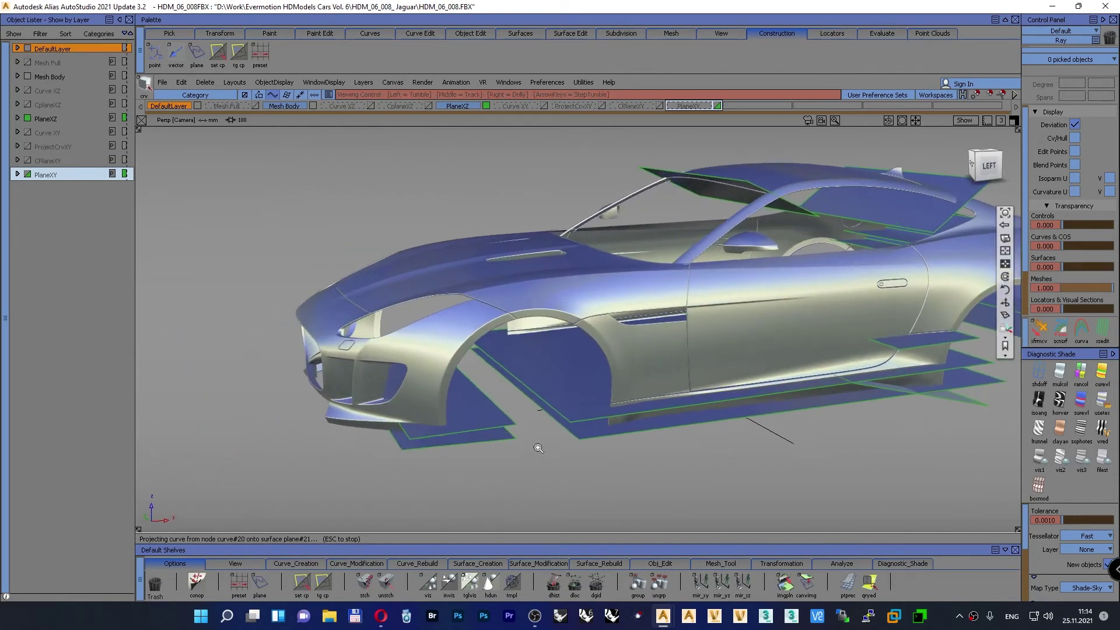
alt+shift+right_drag(538, 447, 554, 428)
alt+shift+middle_drag(555, 427, 648, 388)
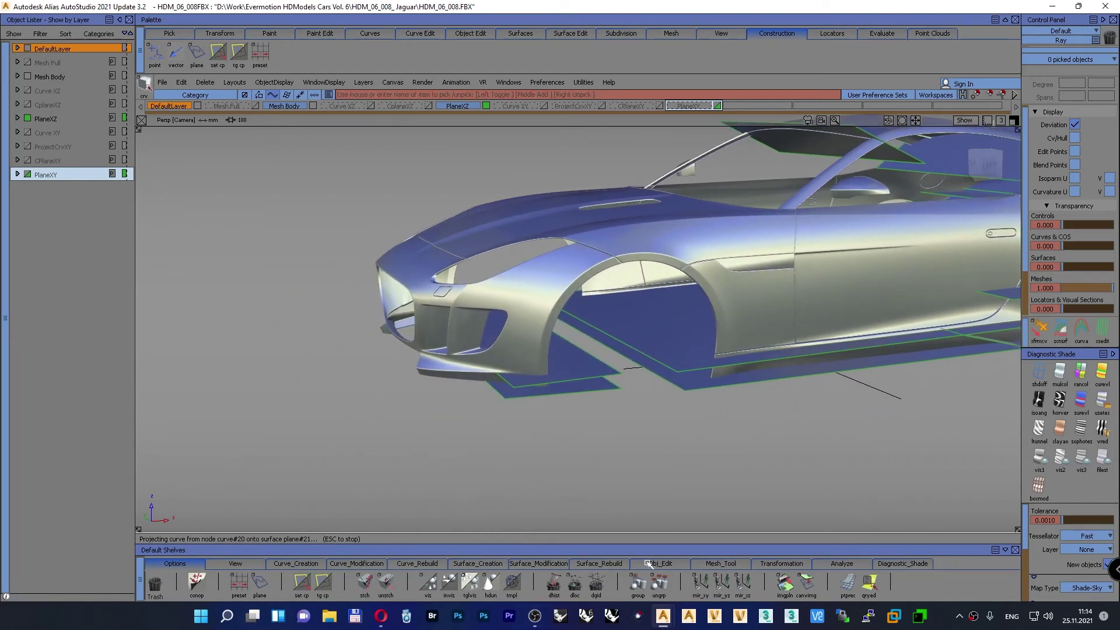
click(648, 563)
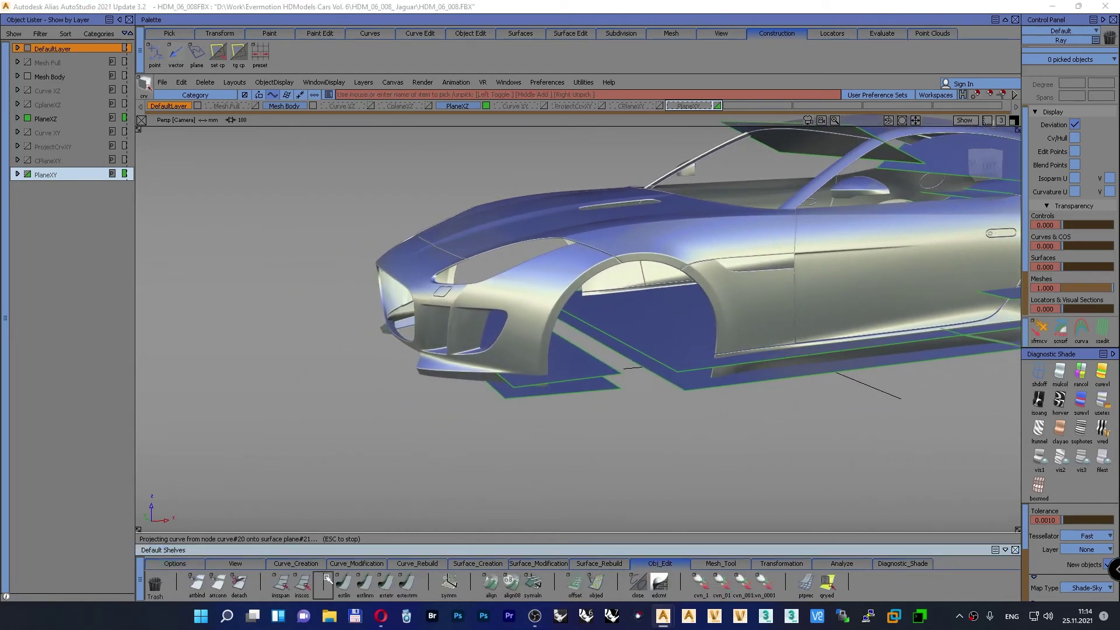
click(490, 383)
drag(382, 396, 386, 397)
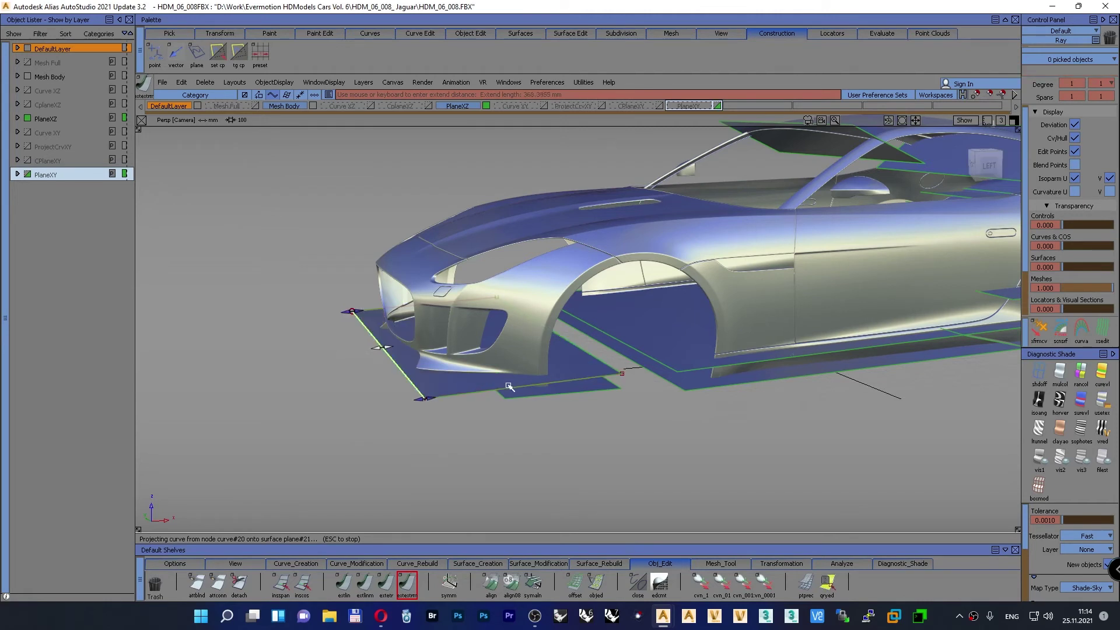
Step: Extend the lower front-bumper plane forward as well and shorten the rear edges of both planes near the front wheel arch
click(576, 351)
drag(576, 351, 409, 405)
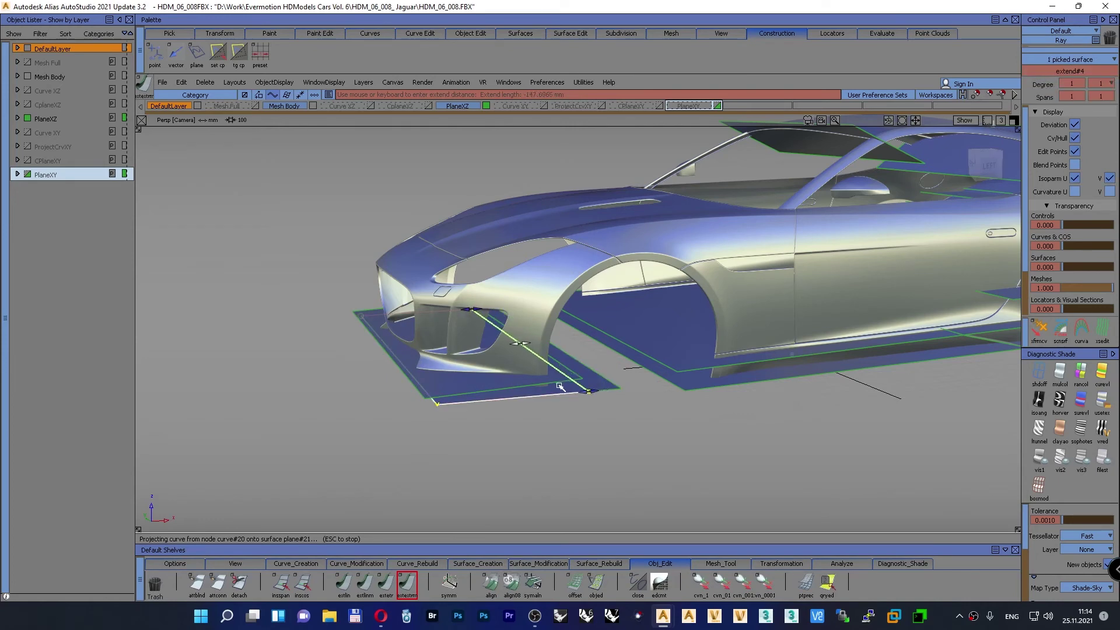
alt+shift+drag(575, 392, 613, 351)
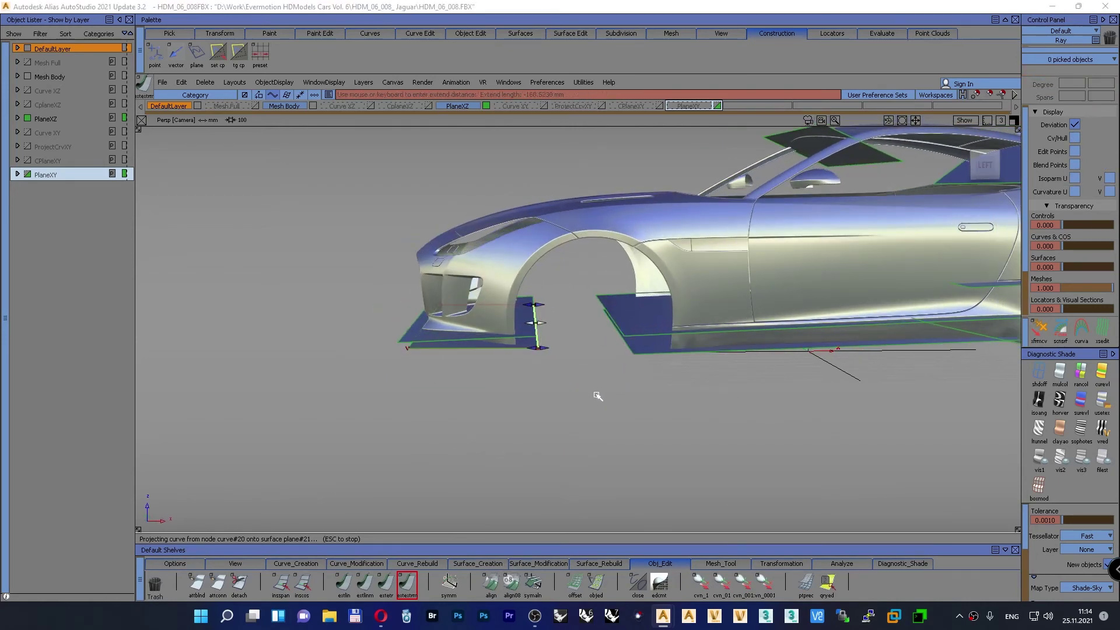
ctrl+shift+drag(595, 395, 596, 366)
Step: Shorten the front edges of the two sill planes at the front wheel arch, the lower one by about 102 mm
click(627, 349)
click(627, 350)
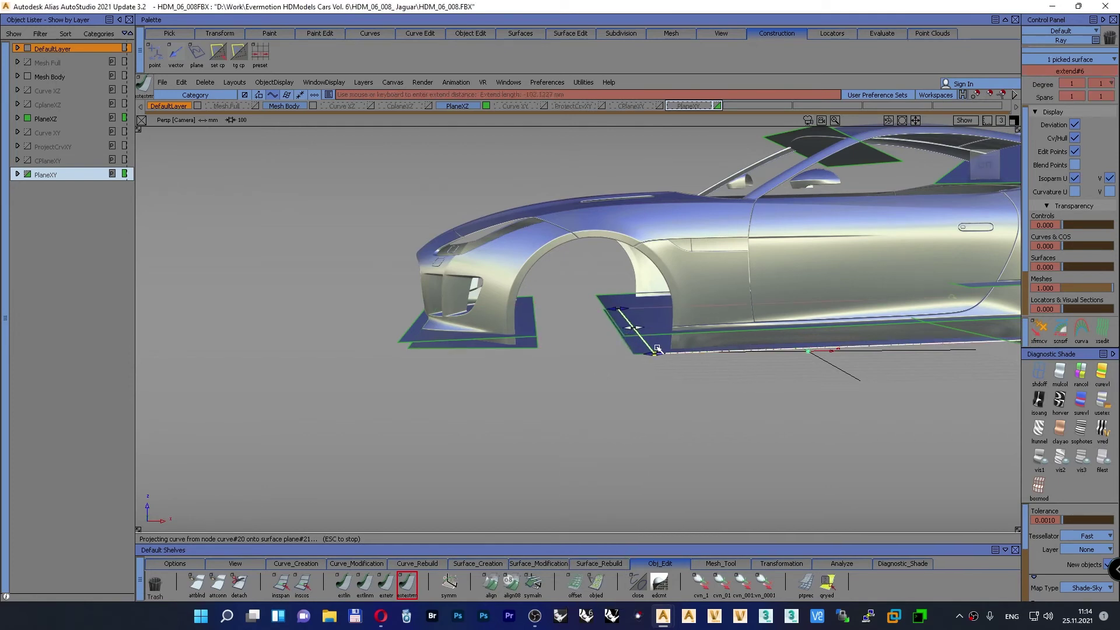
click(614, 306)
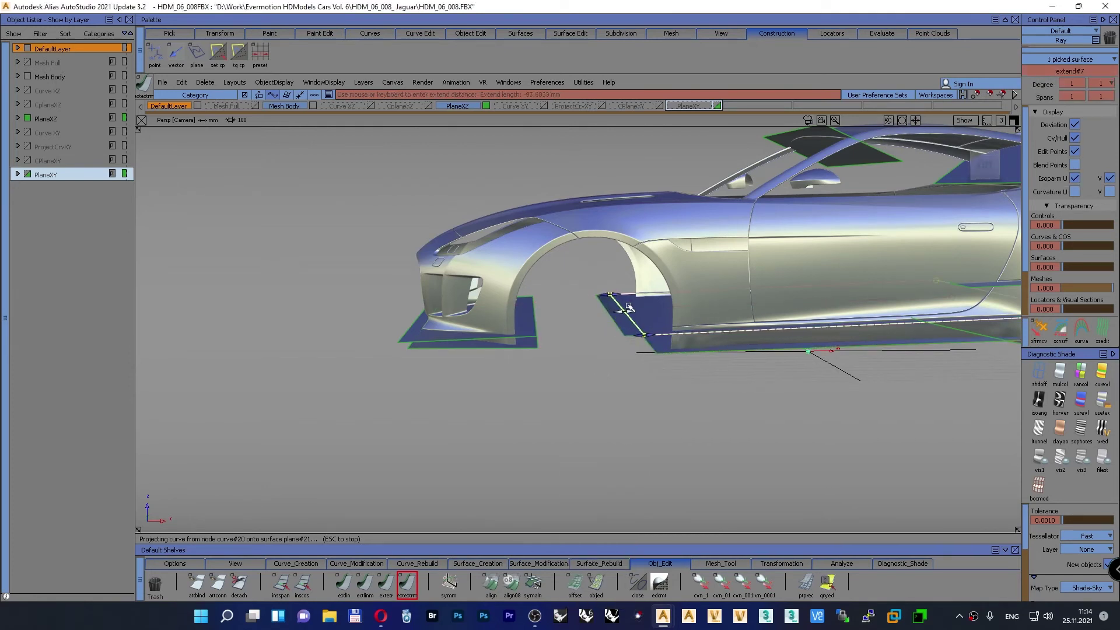
ctrl+shift+drag(599, 379, 597, 353)
Step: Shorten the sill planes' rear edges at the rear wheel arch and pull the slanted rear sill plane's front edge back by about 206 mm
alt+shift+middle_drag(558, 386, 303, 417)
alt+shift+middle_drag(661, 453, 294, 430)
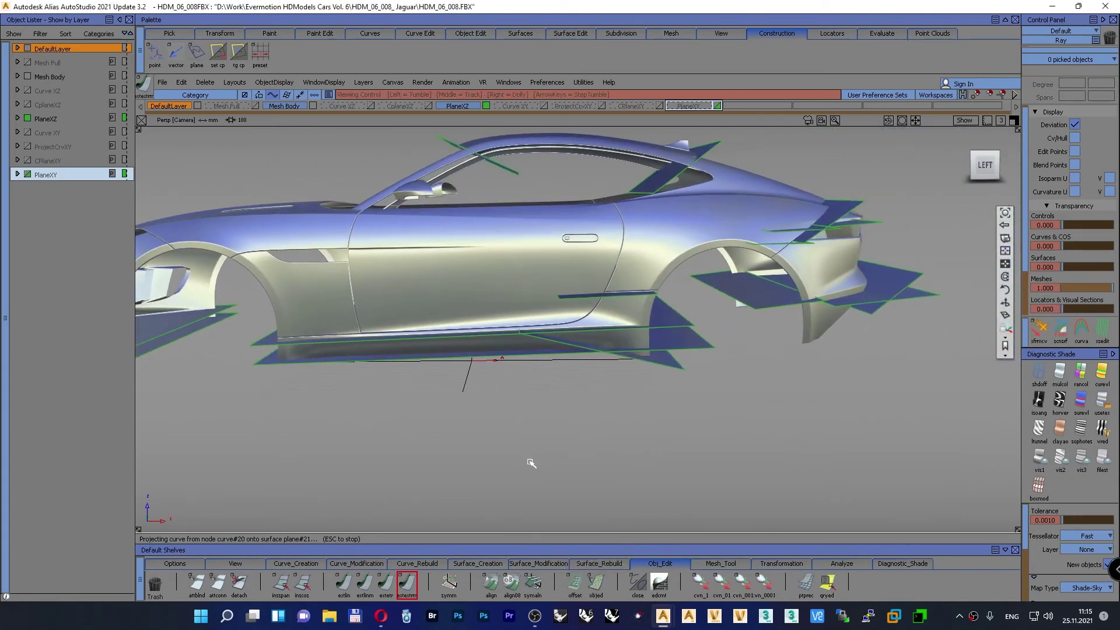
mouse_move(531, 463)
alt+shift+mouse_down()
mouse_move(499, 459)
mouse_move(512, 457)
alt+shift+mouse_up()
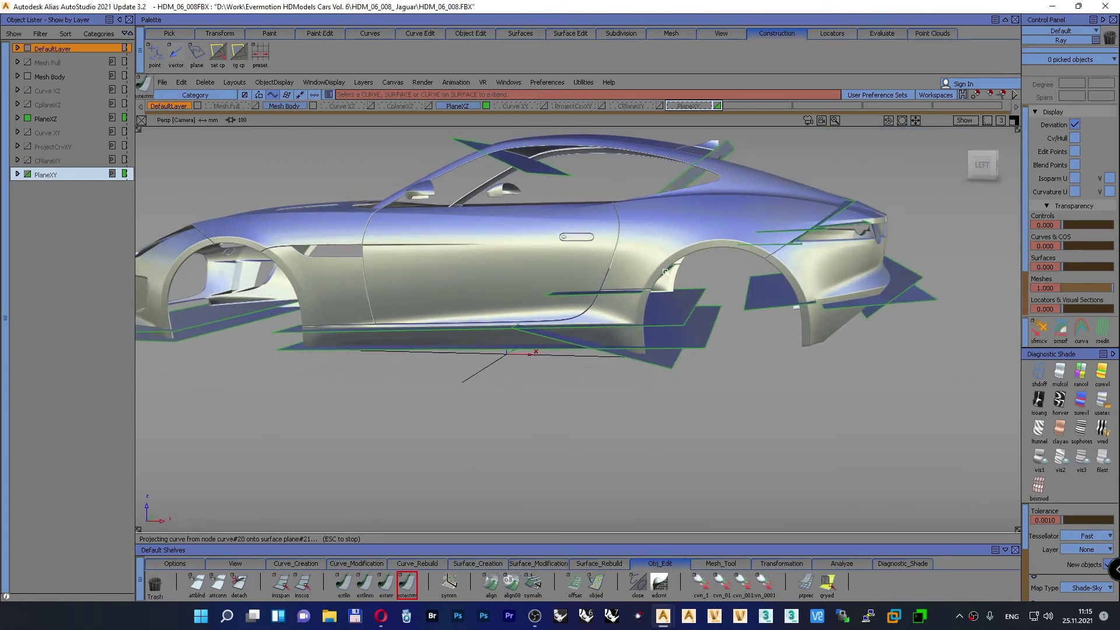
drag(667, 273, 658, 351)
ctrl+shift+drag(472, 441, 471, 410)
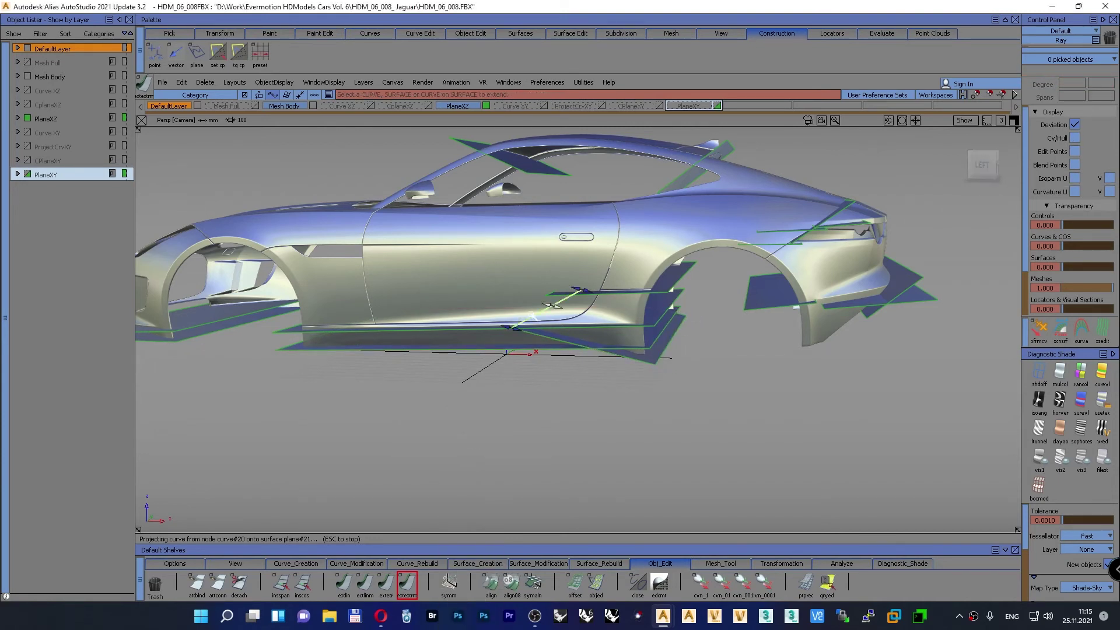
drag(531, 316, 599, 339)
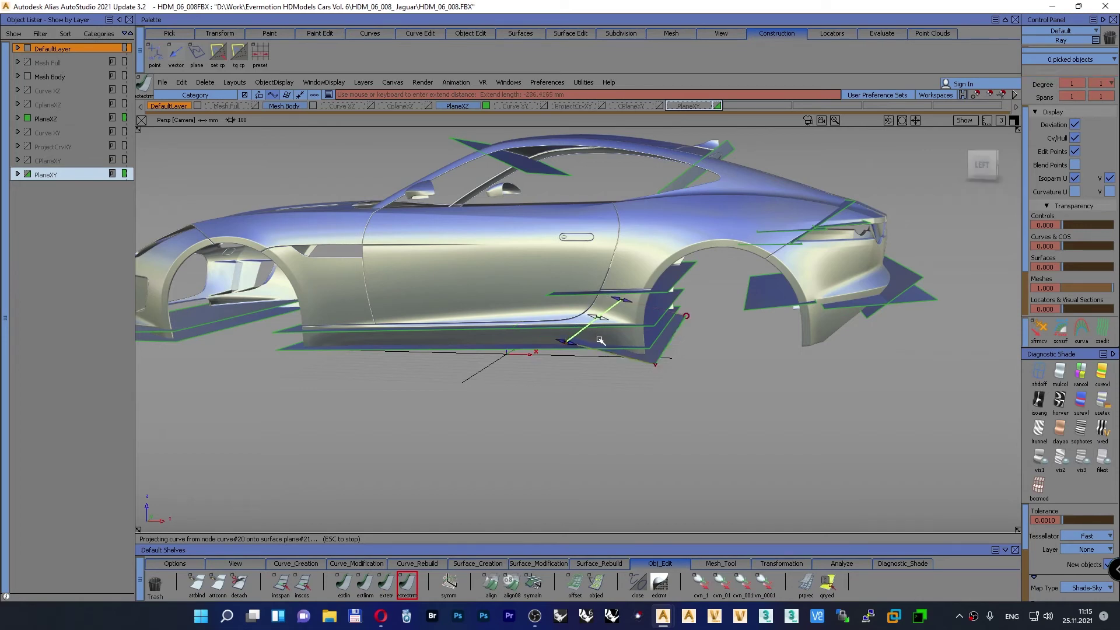
Step: Extend the slanted rear bumper plane's lower edge toward the rear wheel arch by about 335 mm
ctrl+shift+drag(556, 426, 554, 400)
alt+shift+drag(660, 397, 708, 411)
click(727, 390)
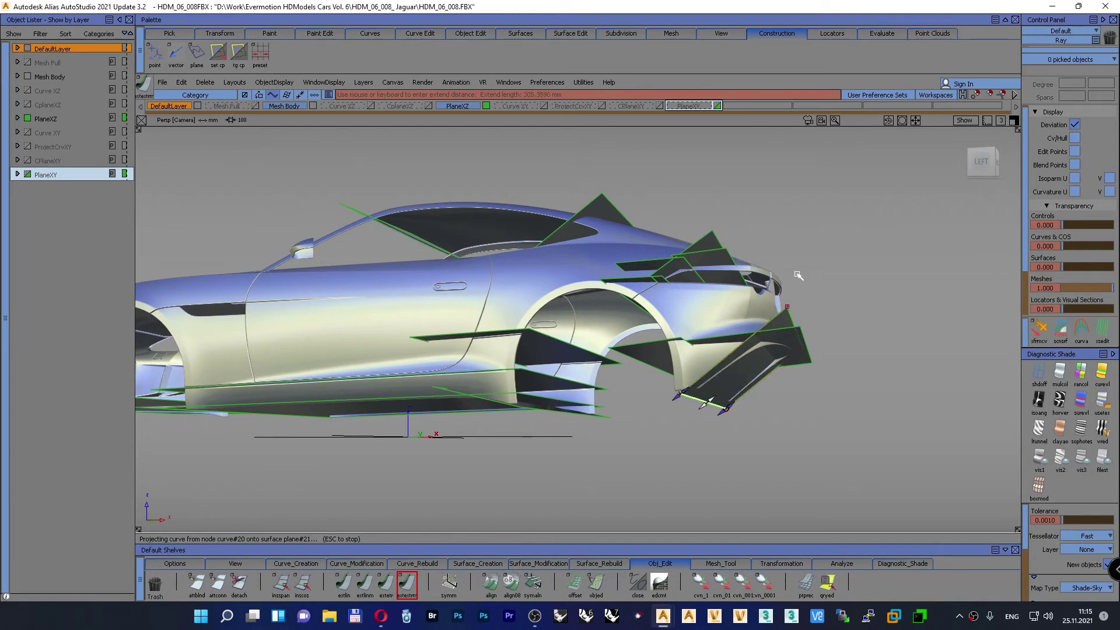
ctrl+shift+drag(797, 274, 799, 244)
Step: Shorten the rear edges of two rear bumper planes, the slanted one by about 110 mm and the lower horizontal one by about 53 mm
alt+shift+drag(799, 251, 805, 307)
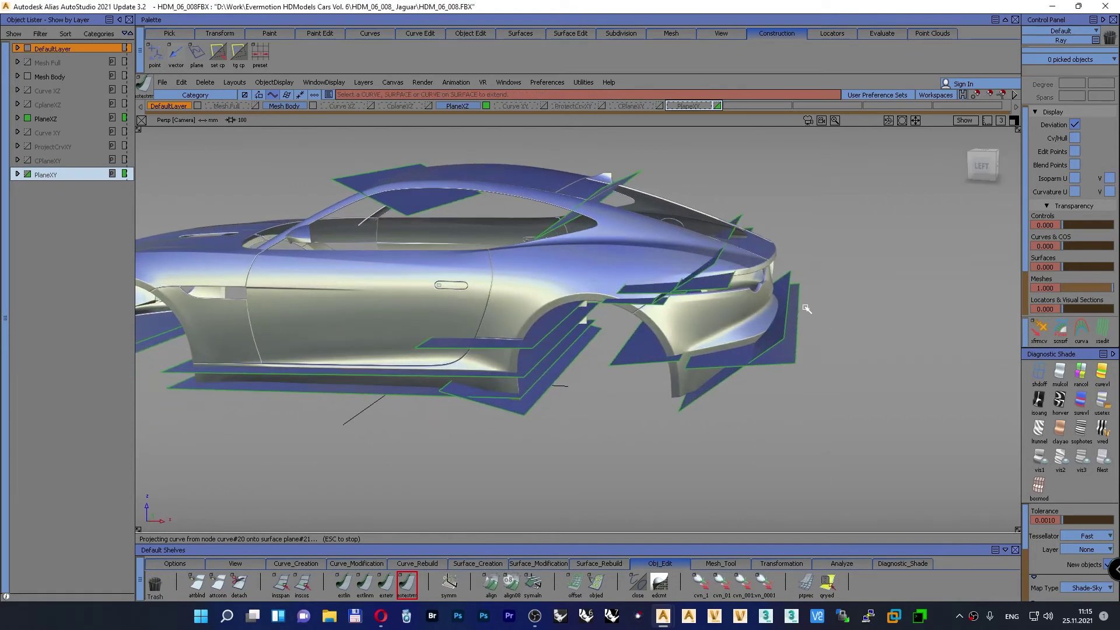
click(775, 303)
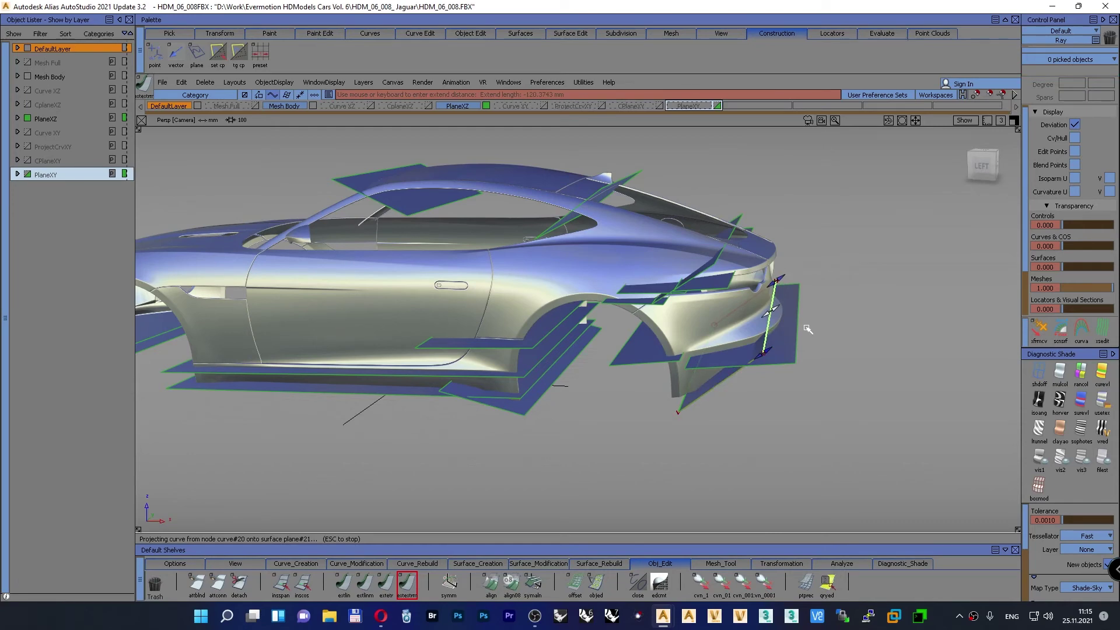
drag(797, 325, 789, 323)
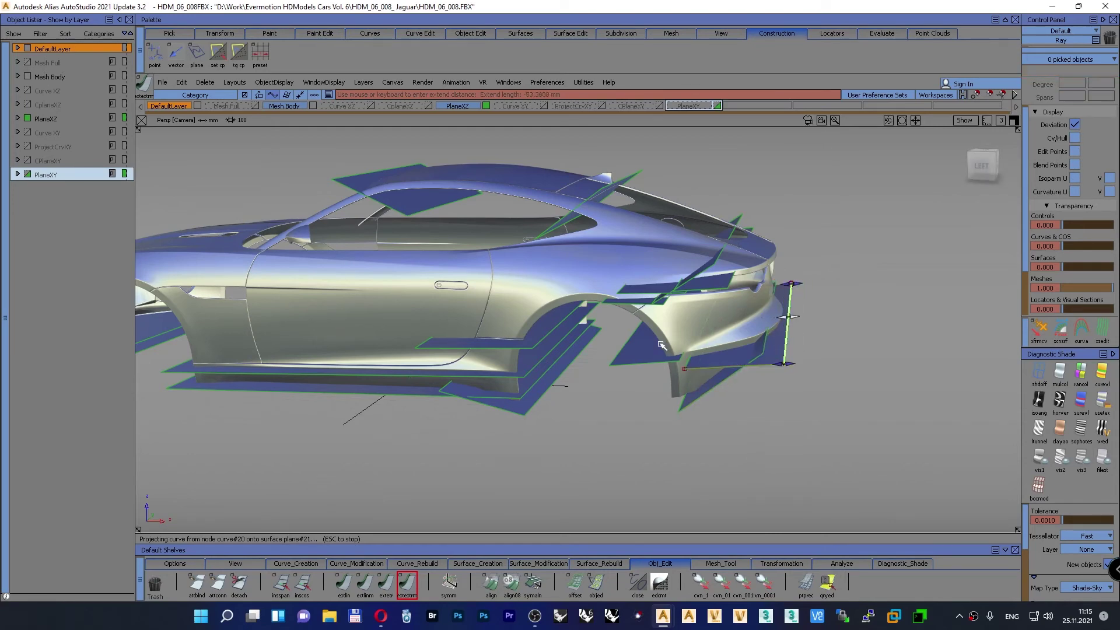
Step: Extend the upper horizontal rear bumper plane rearward by about 329 mm and shorten its front edge by about 181 mm
alt+shift+drag(658, 367, 835, 334)
click(688, 349)
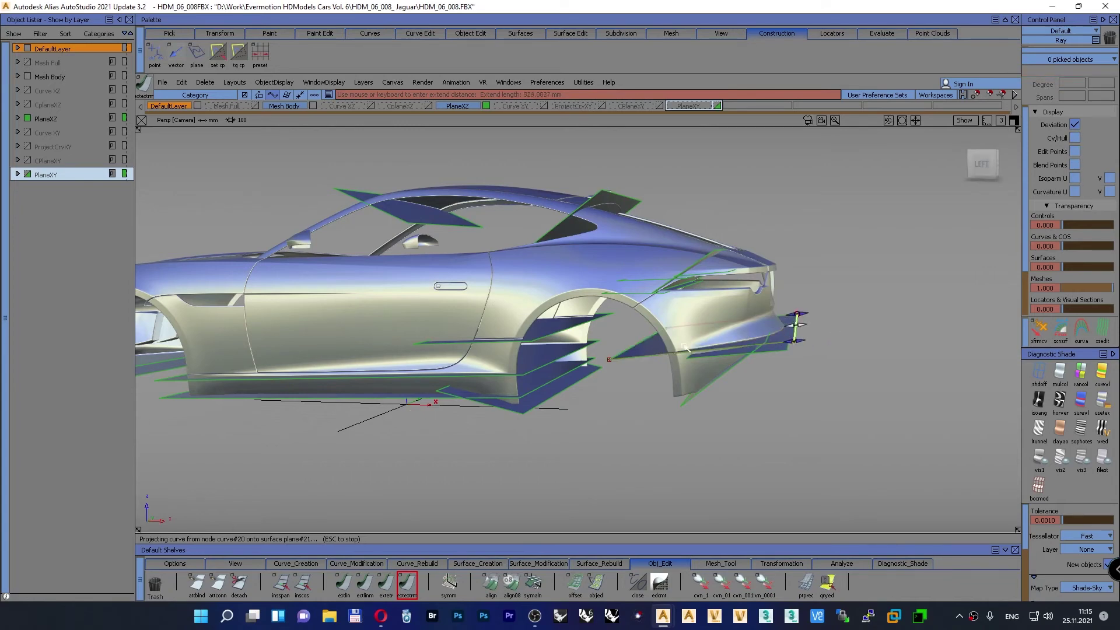
drag(633, 350, 675, 342)
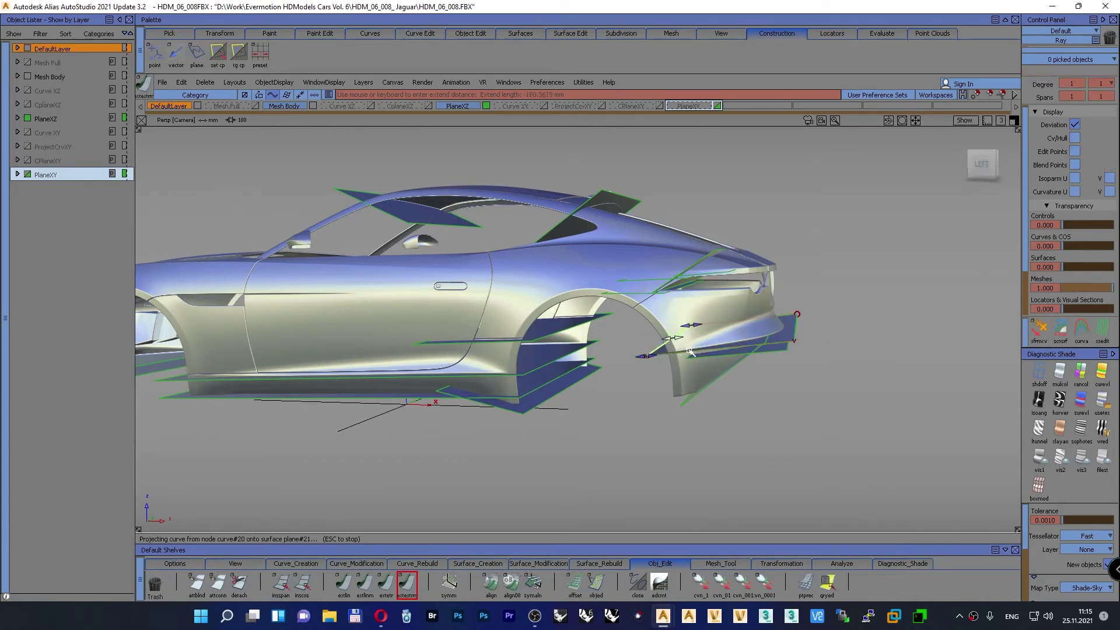
ctrl+shift+drag(821, 232, 822, 202)
Step: Extend the slanted plane crossing the tail light by about 26 mm at its upper edge and about 287 mm at its lower edge
alt+shift+drag(762, 227, 732, 249)
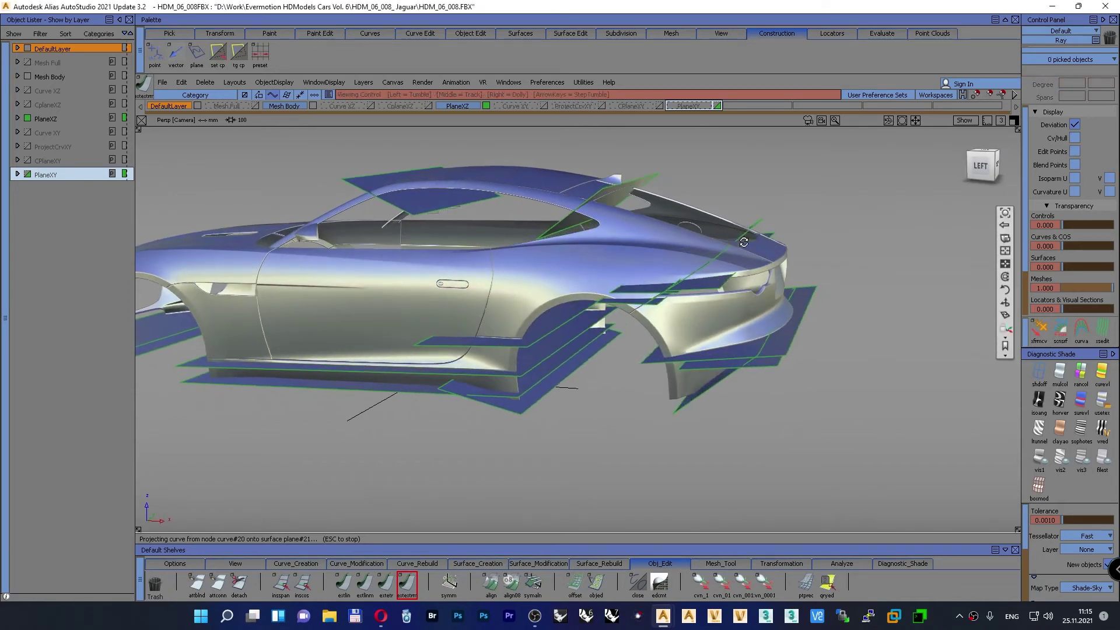
alt+shift+right_drag(708, 245, 748, 228)
alt+shift+drag(748, 229, 746, 254)
click(734, 258)
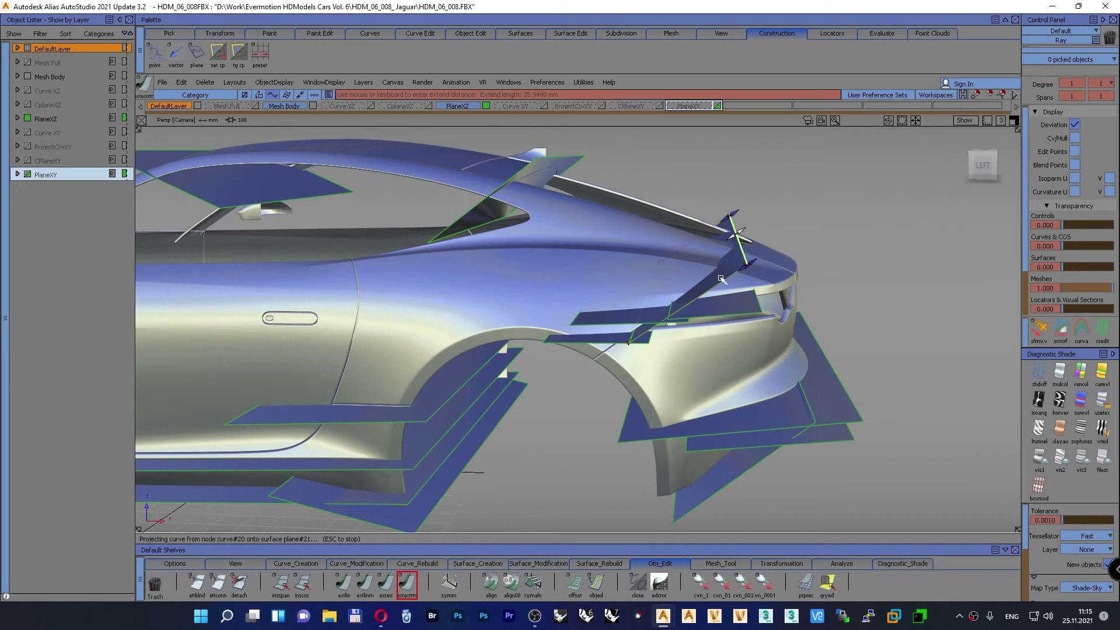
click(645, 304)
drag(645, 304, 594, 342)
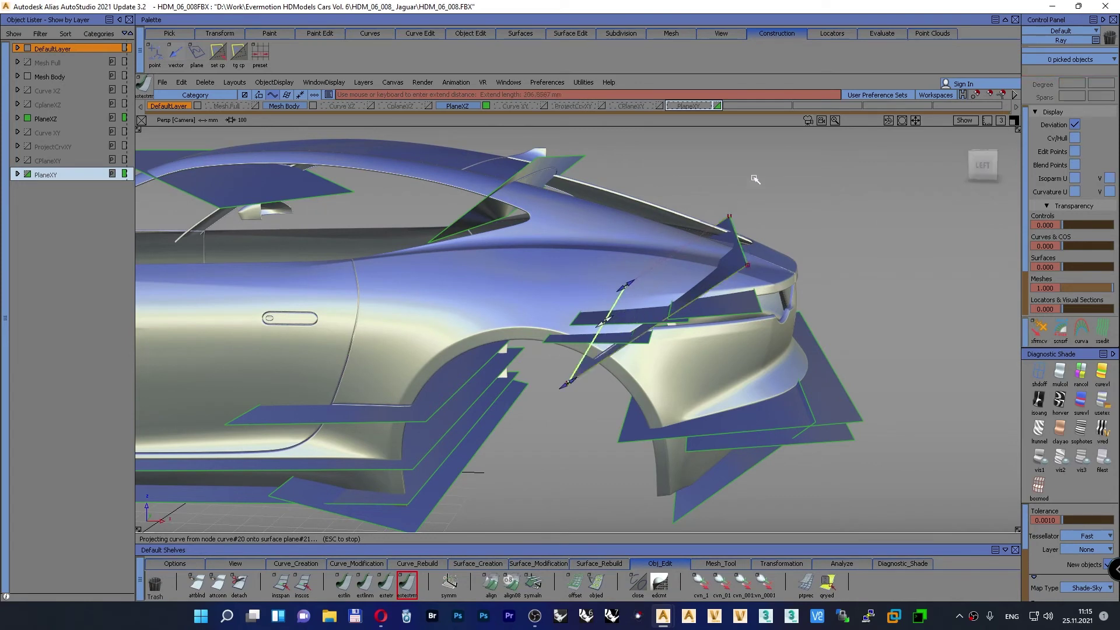
ctrl+shift+drag(754, 179, 757, 154)
Step: Extend the upper and middle horizontal tail-light planes rearward past the tail, by about 207 mm and 399 mm respectively
alt+shift+drag(784, 263, 759, 276)
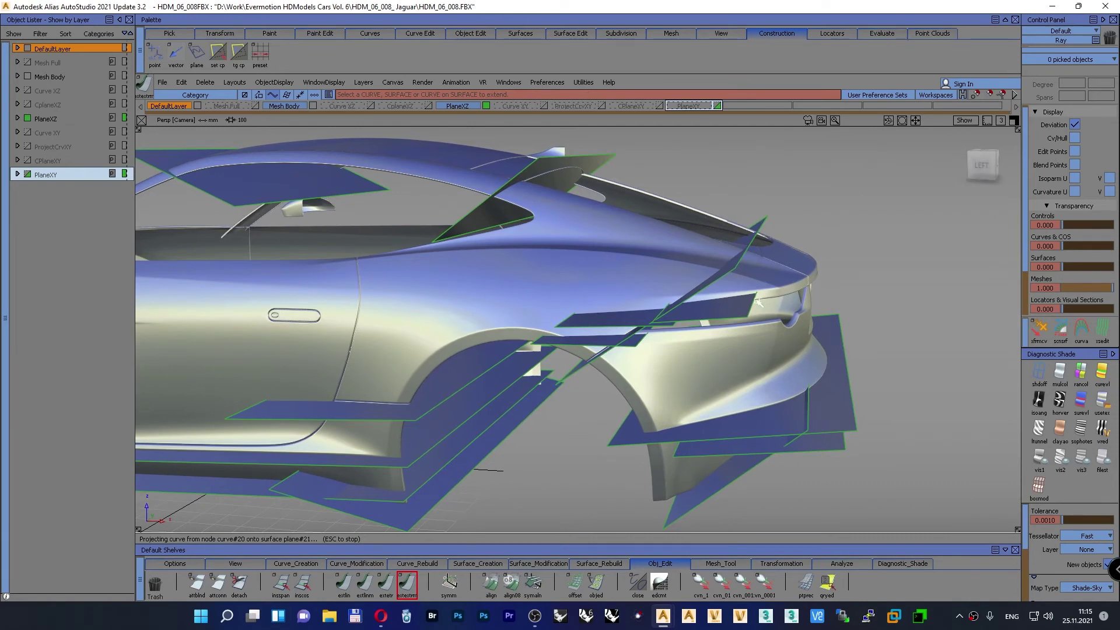
click(757, 300)
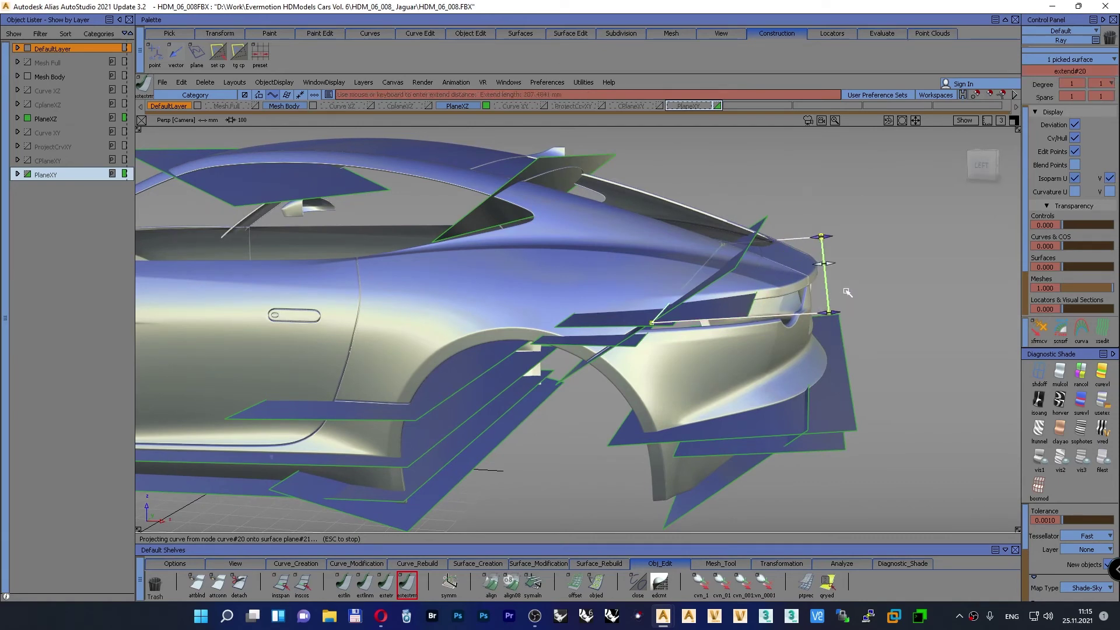
ctrl+shift+drag(848, 203, 850, 174)
alt+shift+drag(659, 327, 657, 306)
click(683, 296)
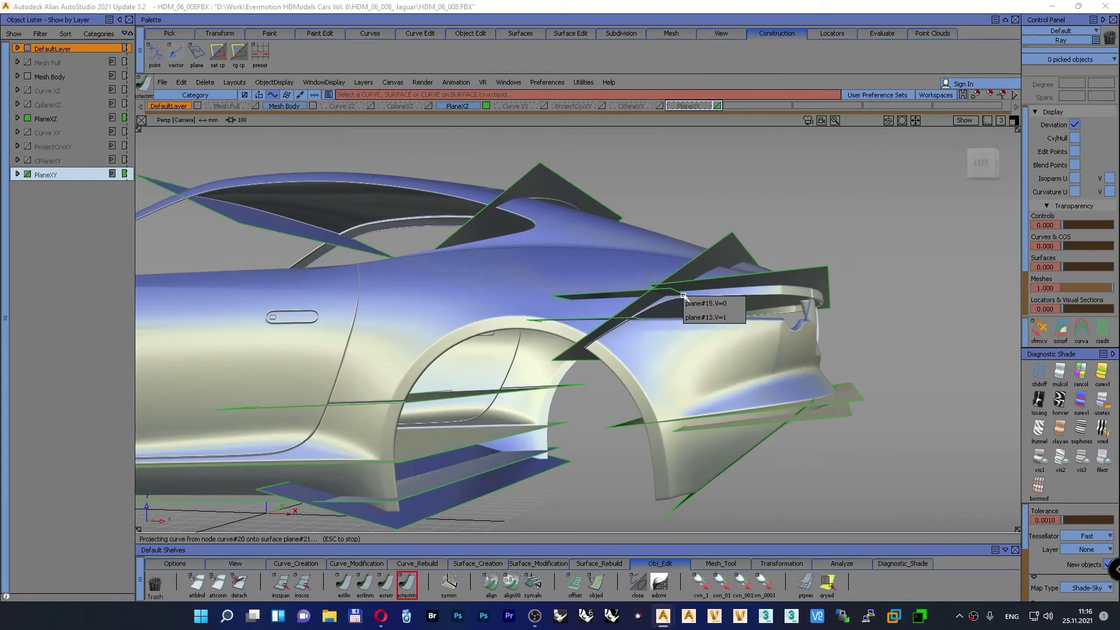
click(700, 304)
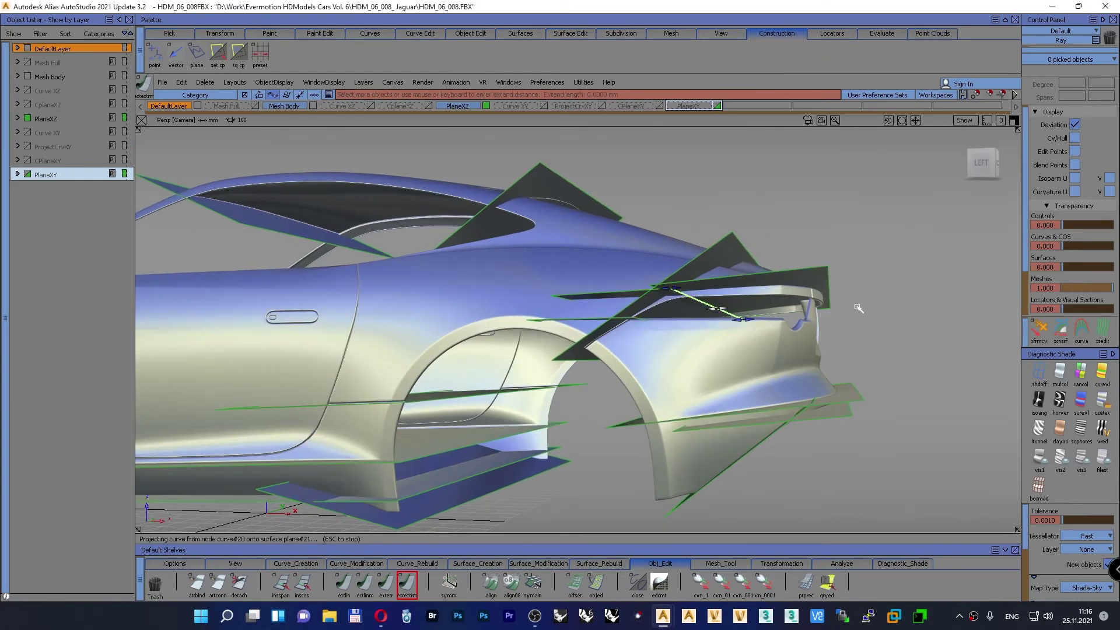
drag(857, 308, 983, 305)
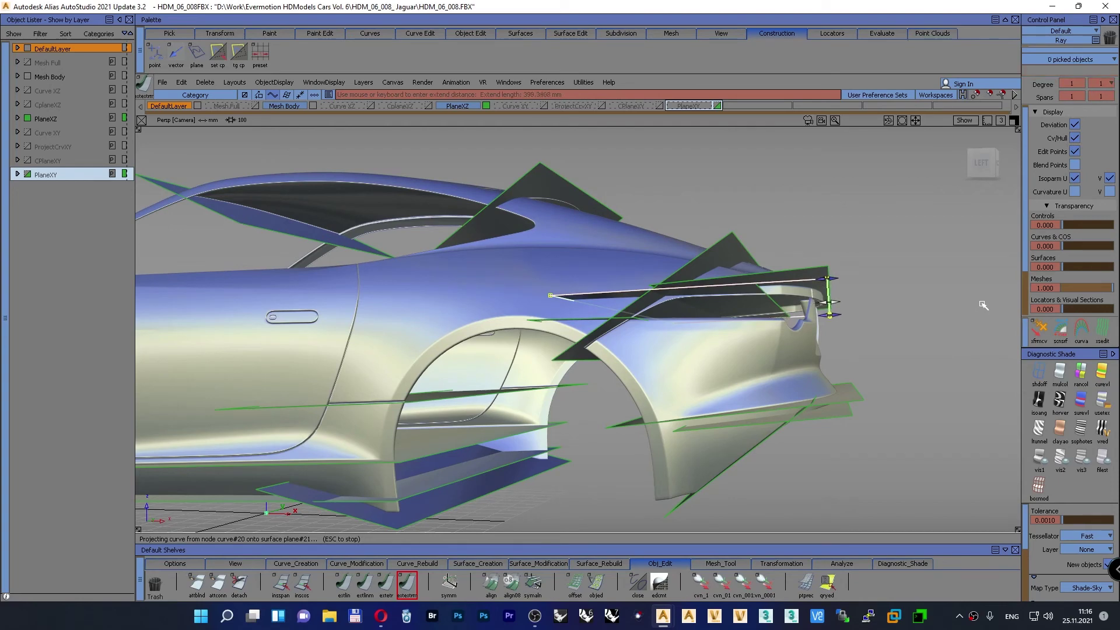
ctrl+shift+drag(902, 213, 904, 185)
Step: Extend the lowest horizontal tail-light plane rearward past the tail by about 503 mm
alt+shift+drag(741, 275, 723, 301)
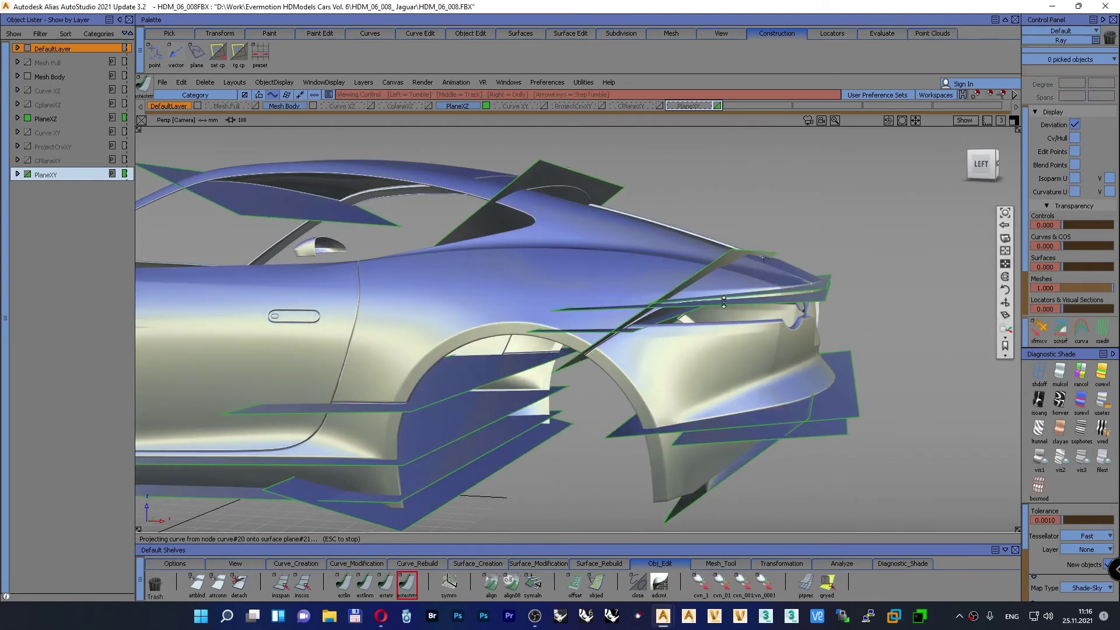
click(662, 324)
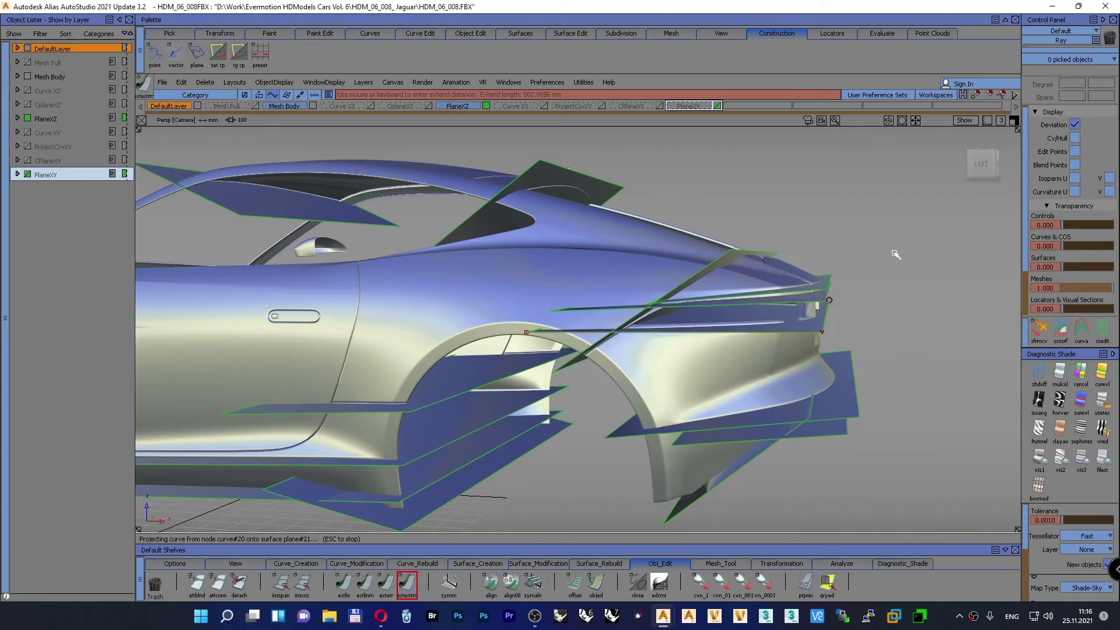
alt+shift+drag(894, 256, 777, 318)
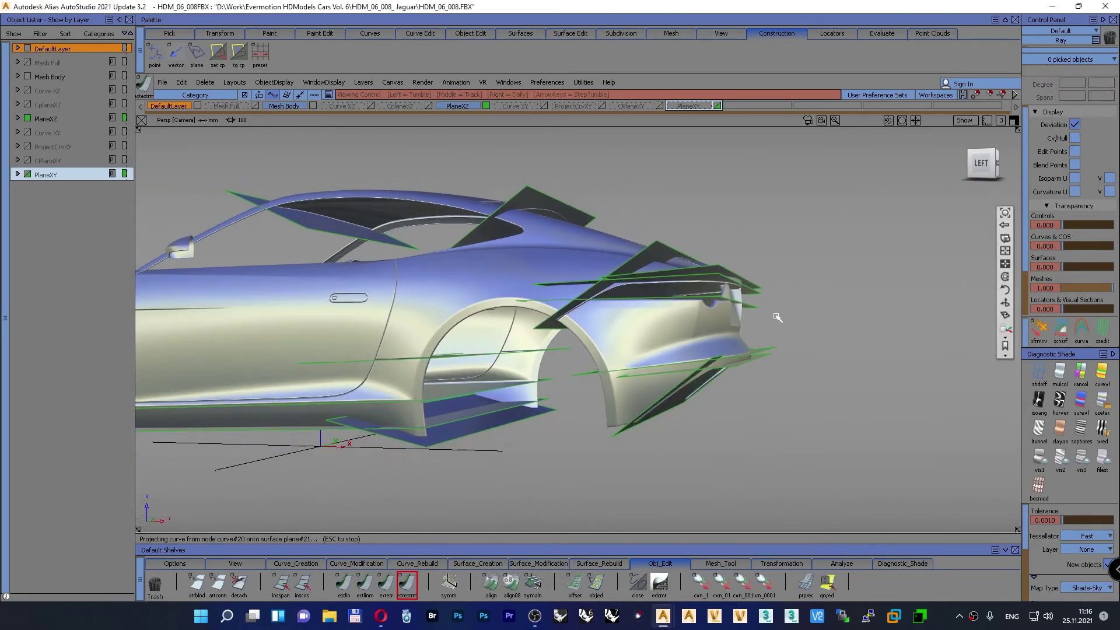
Step: Shorten the front edges of the middle and lowest tail-light planes above the rear wheel arch, the lowest by about 173 mm
click(555, 298)
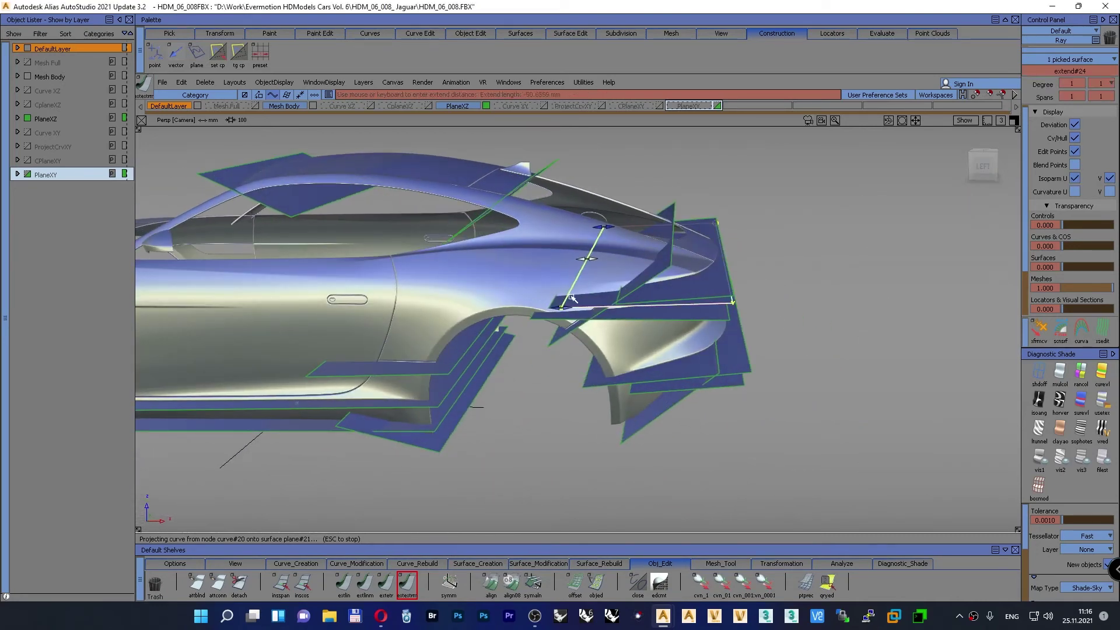
click(536, 316)
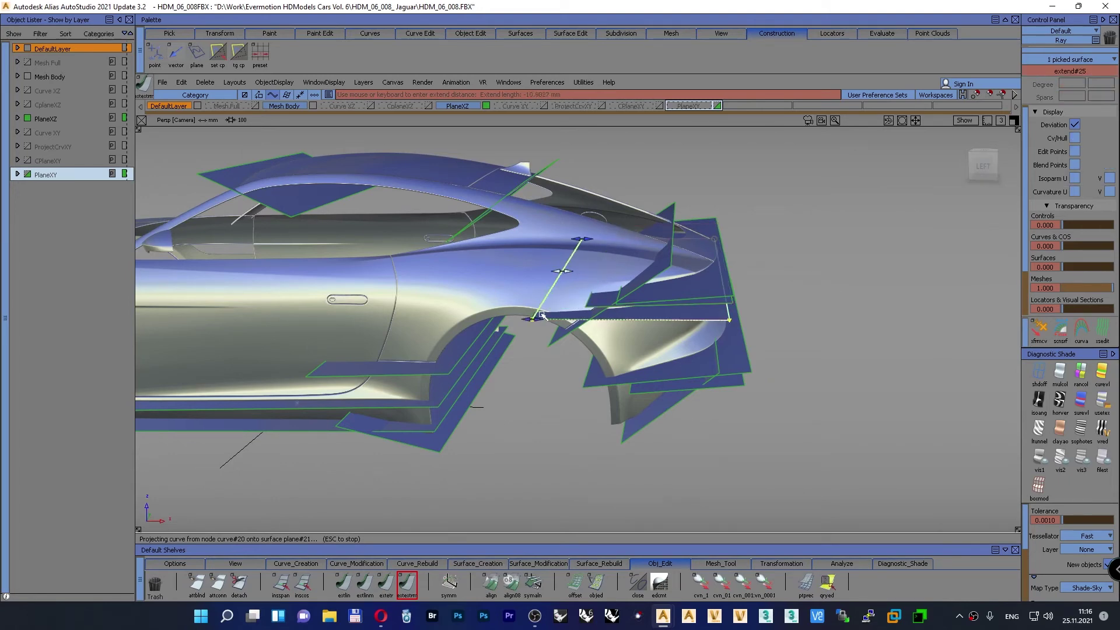
drag(538, 317, 578, 315)
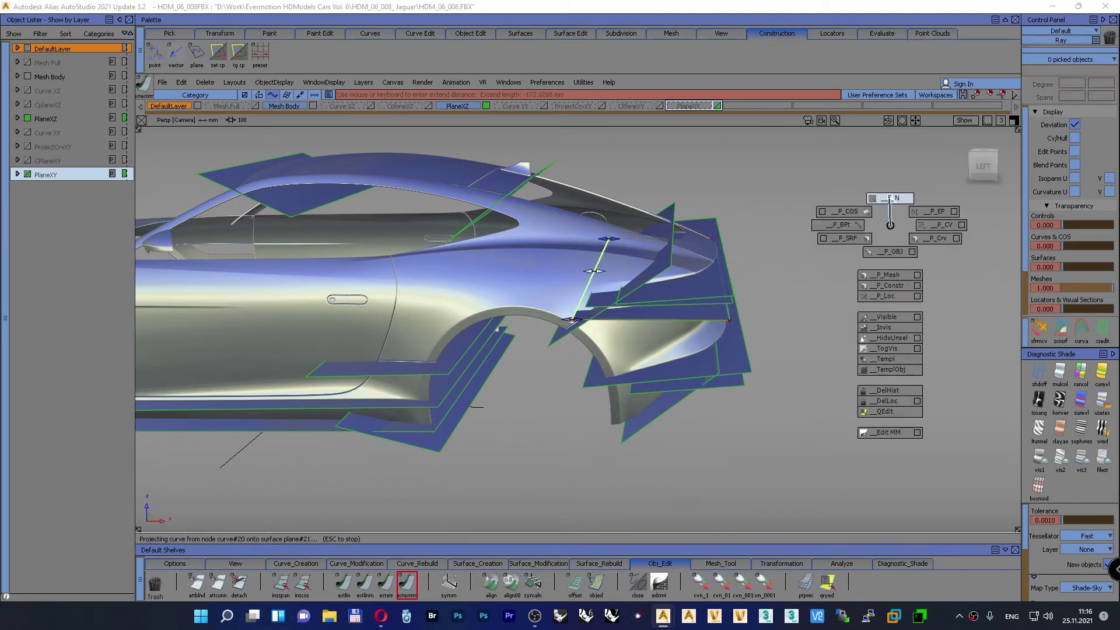
alt+shift+drag(869, 237, 815, 392)
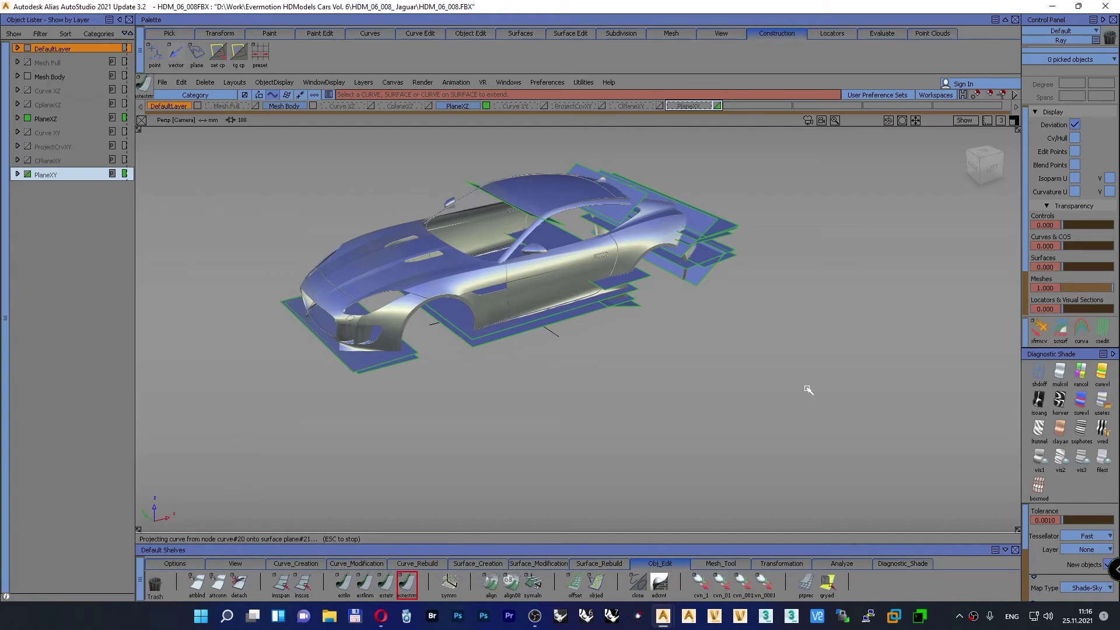
alt+shift+drag(583, 385, 615, 402)
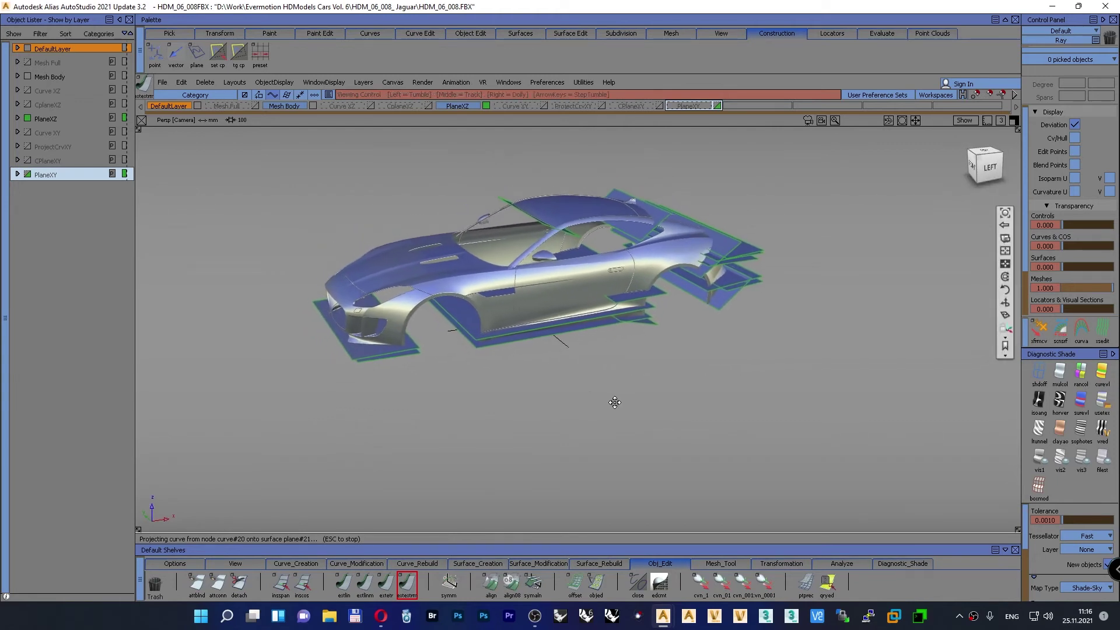
alt+shift+middle_drag(615, 402, 627, 405)
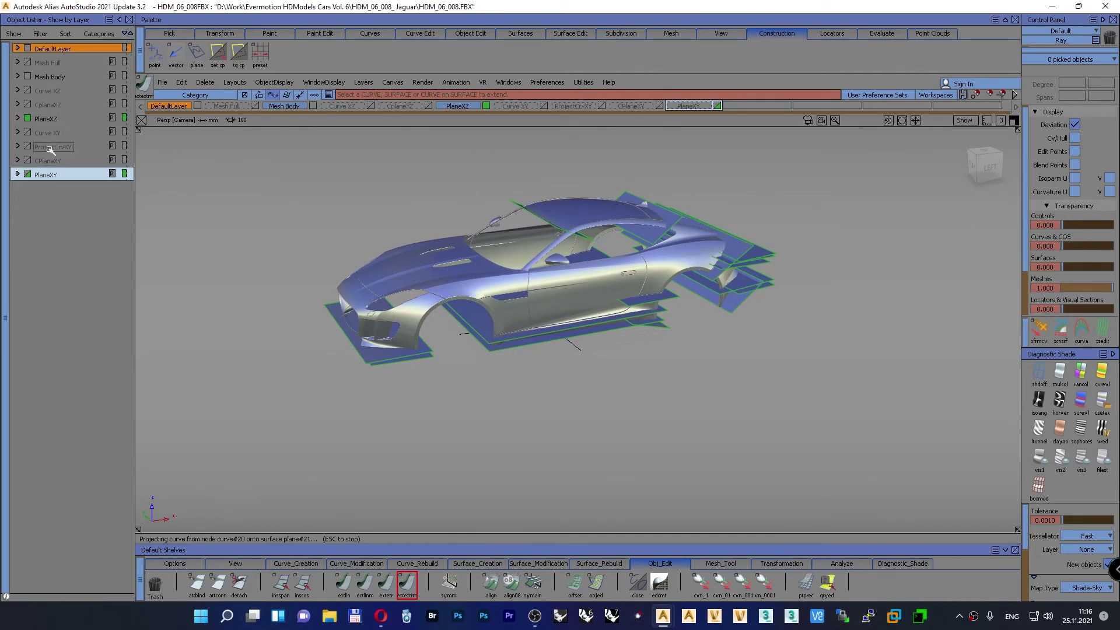
click(28, 146)
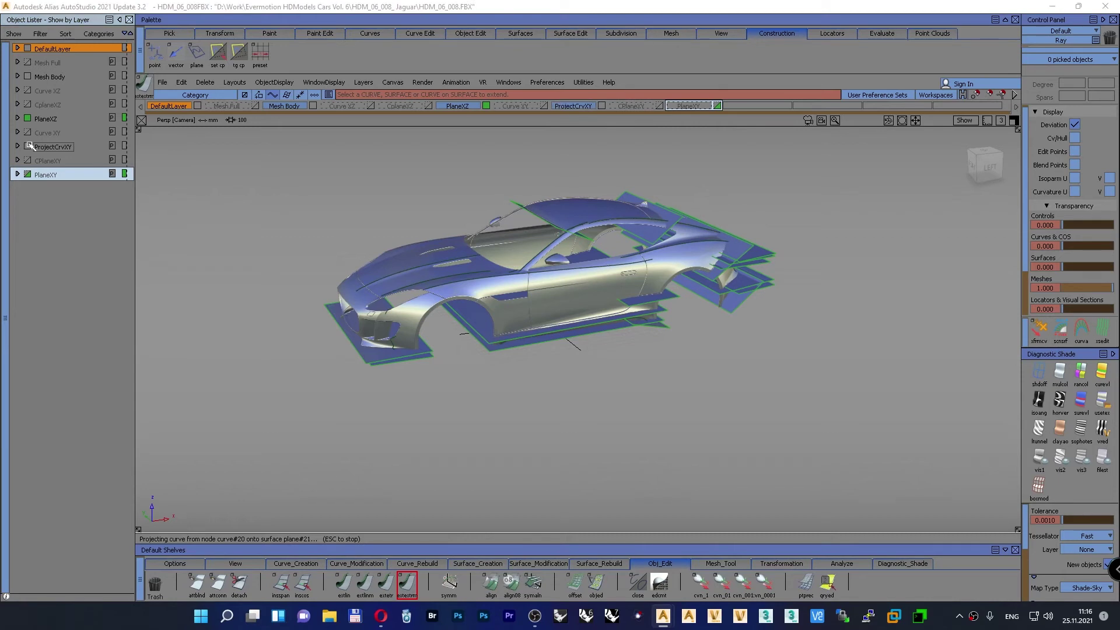
click(28, 146)
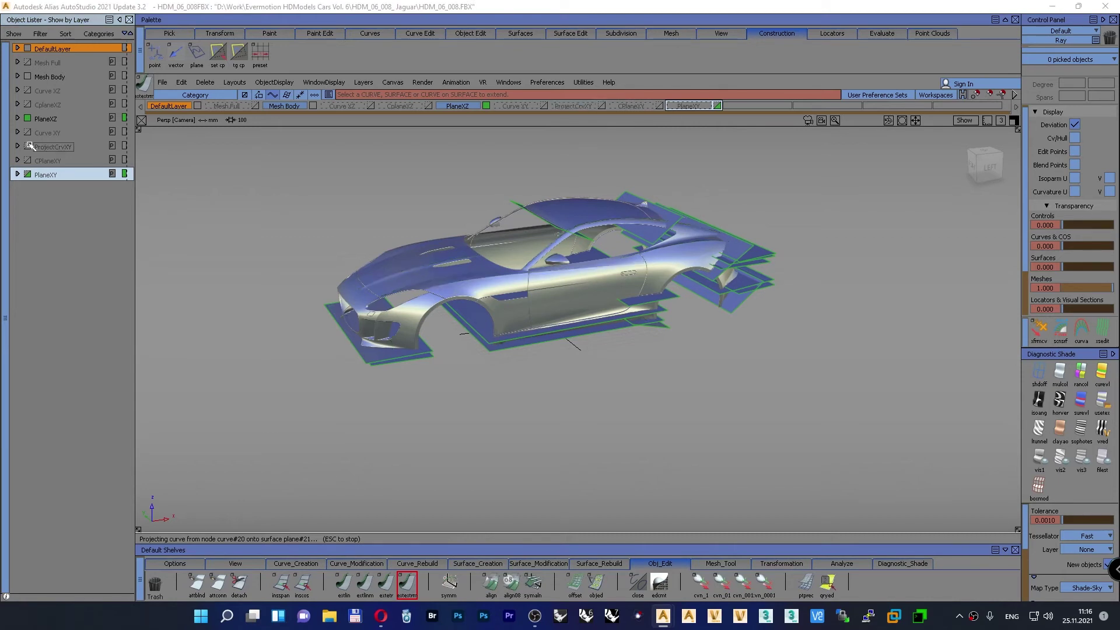
Step: Insert a new layer between CplaneXZ and PlaneXZ and name it ProjectCrvXZ
right_click(51, 103)
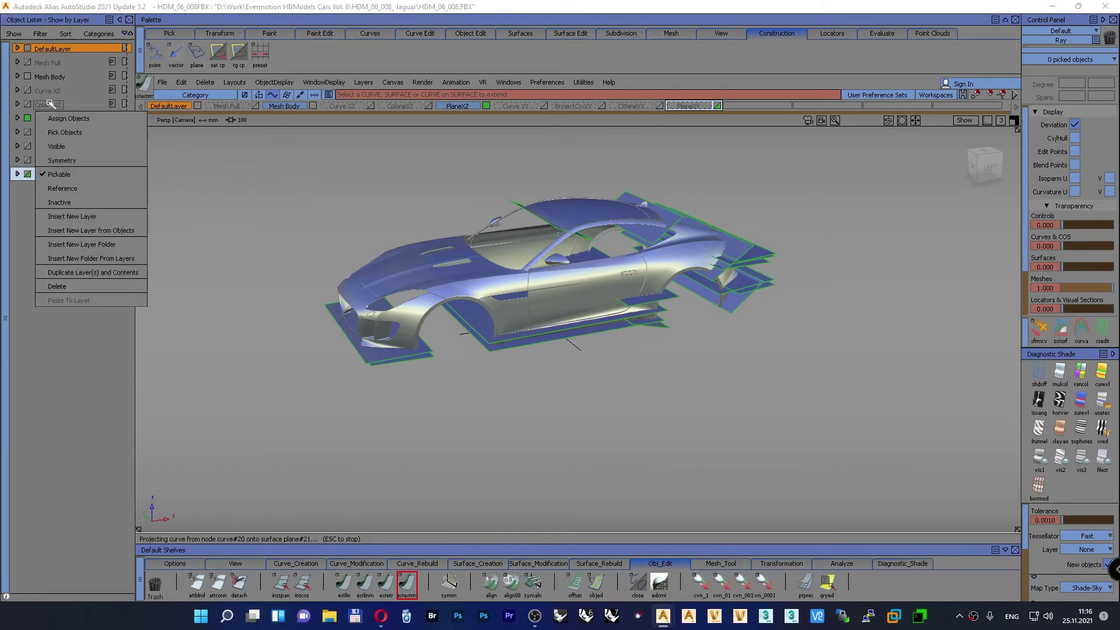
click(69, 215)
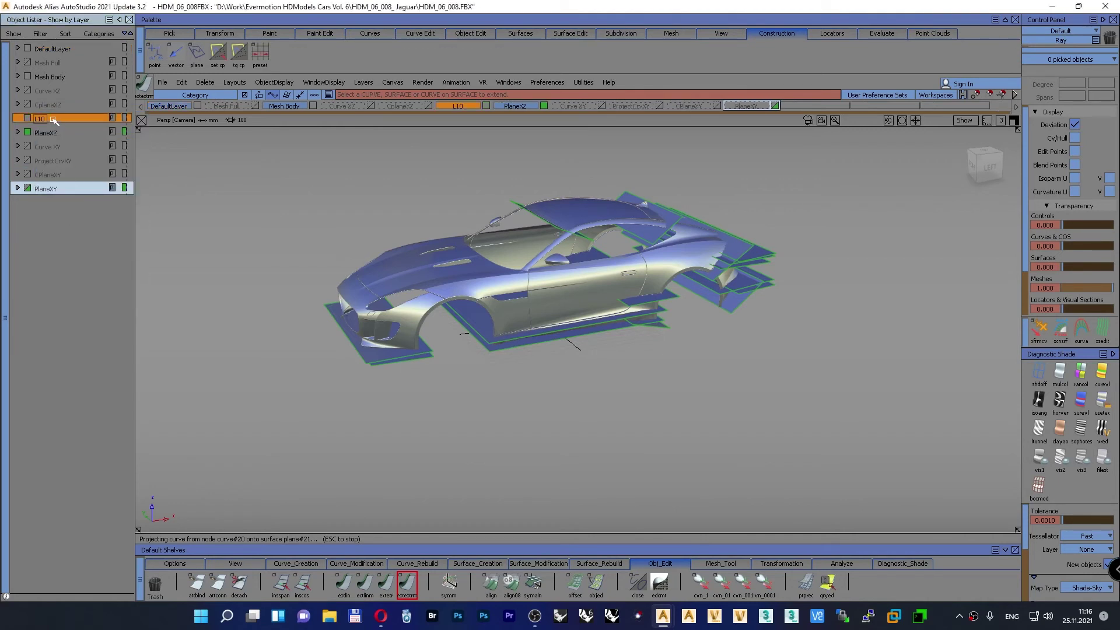
double_click(52, 119)
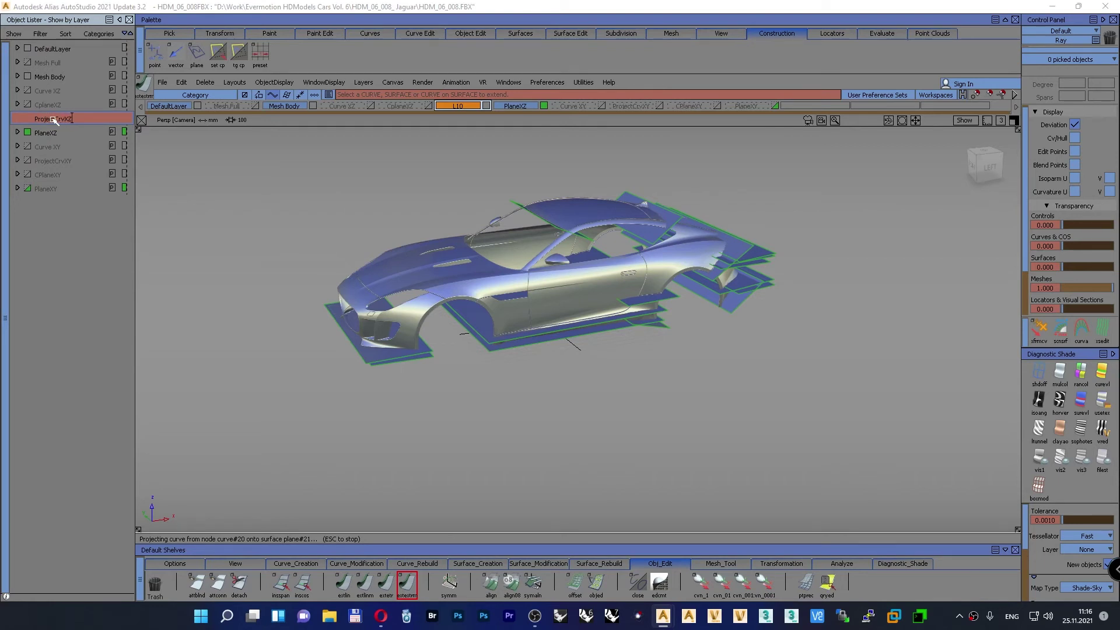
key(Return)
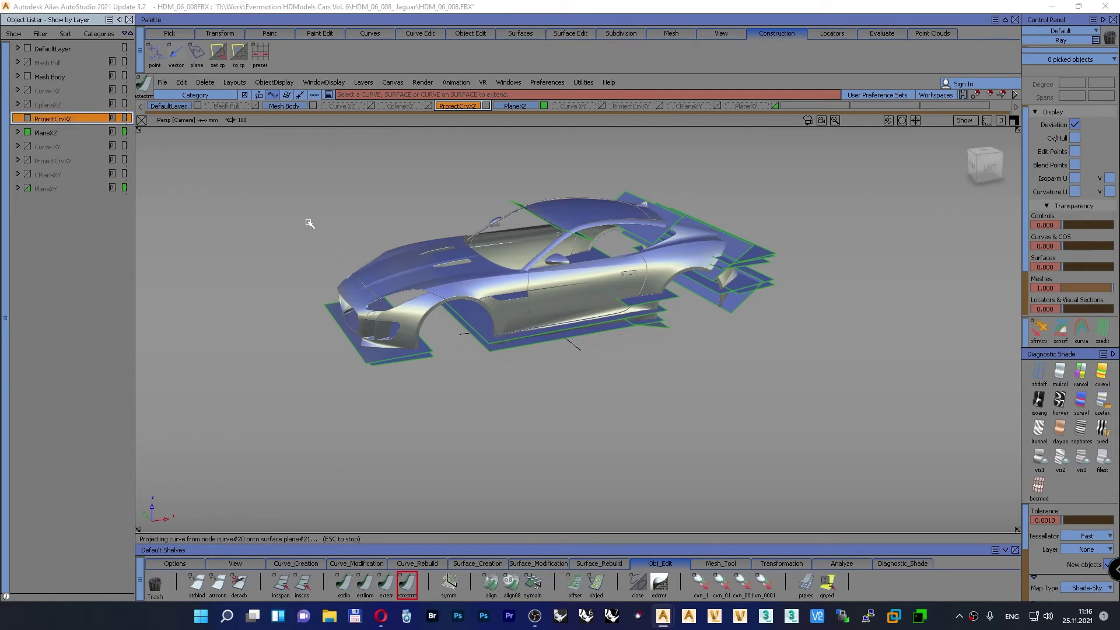
ctrl+shift+drag(315, 221, 310, 196)
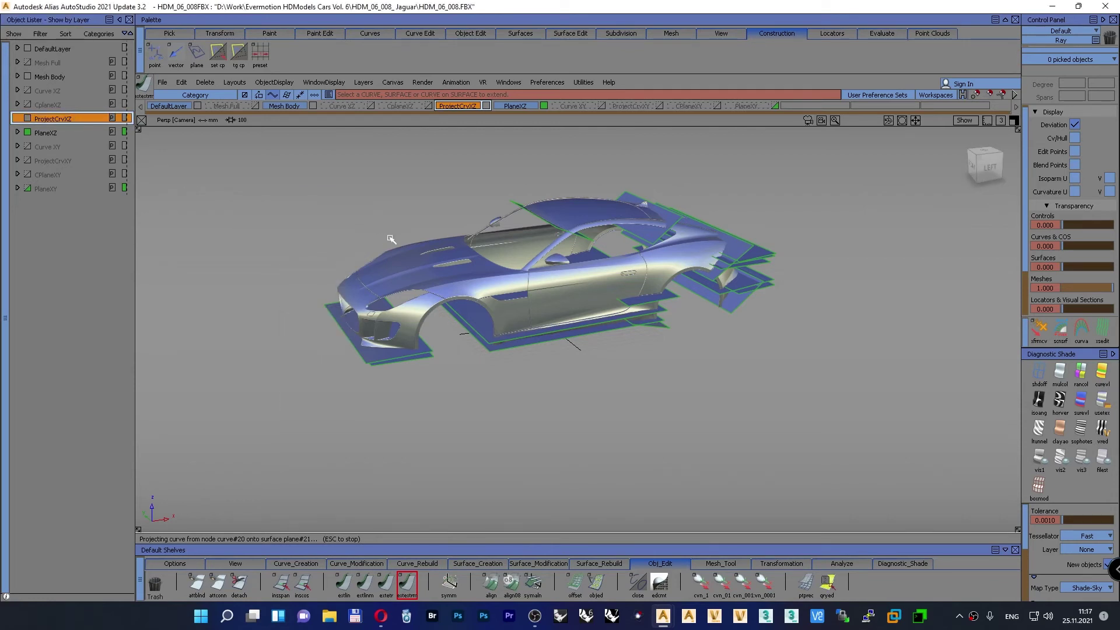
Step: Intersect the body mesh with all the visible PlaneXZ planes to create section curves on the ProjectCrvXZ layer
click(734, 561)
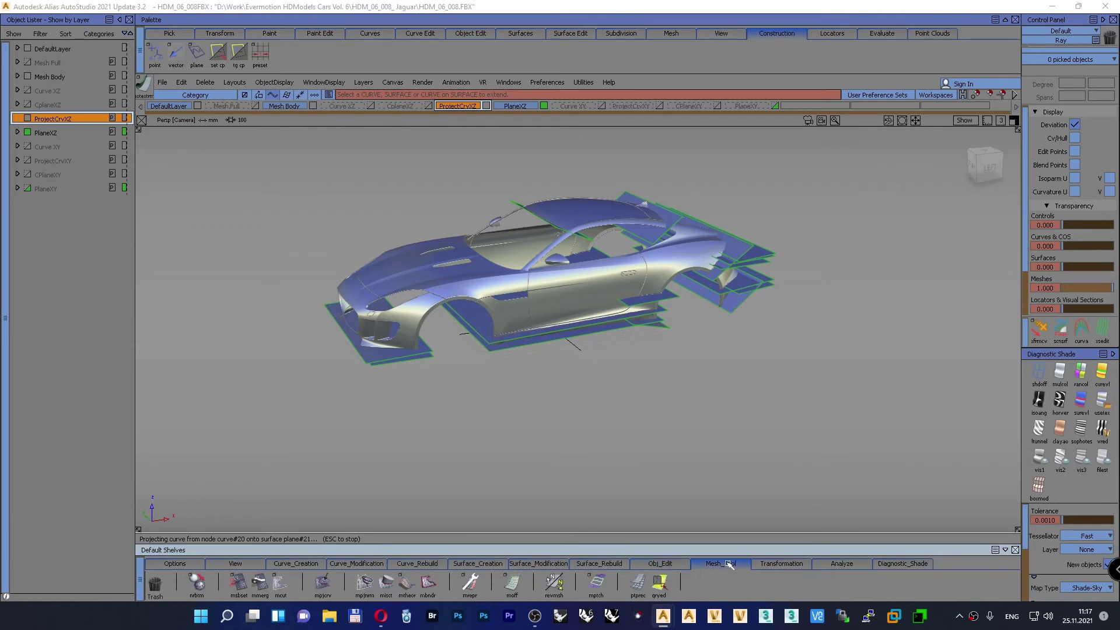
click(386, 583)
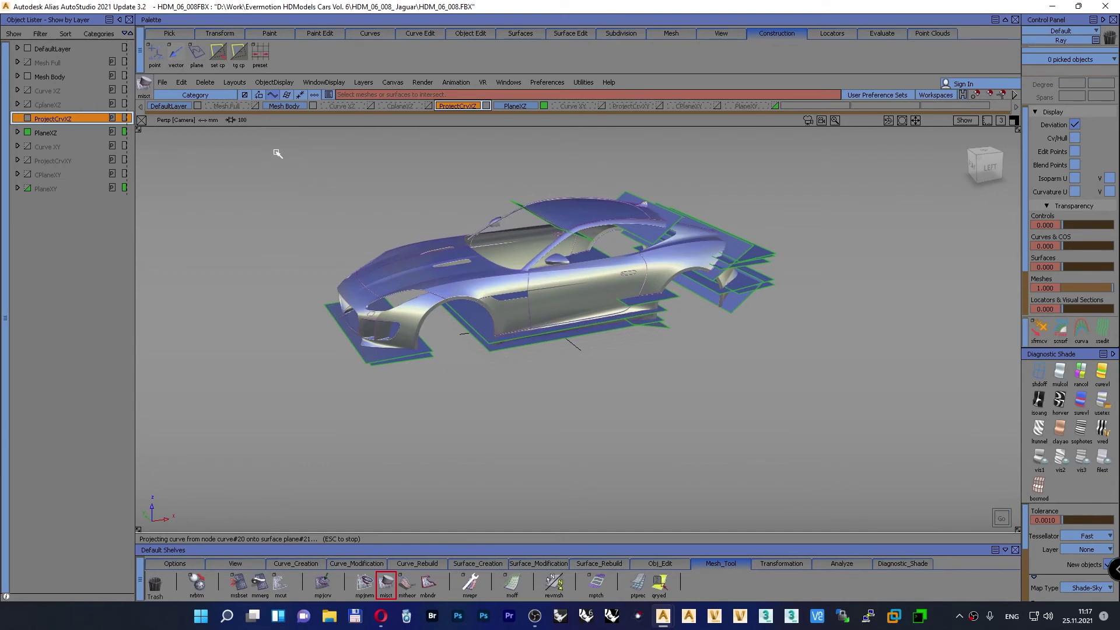
drag(278, 153, 911, 463)
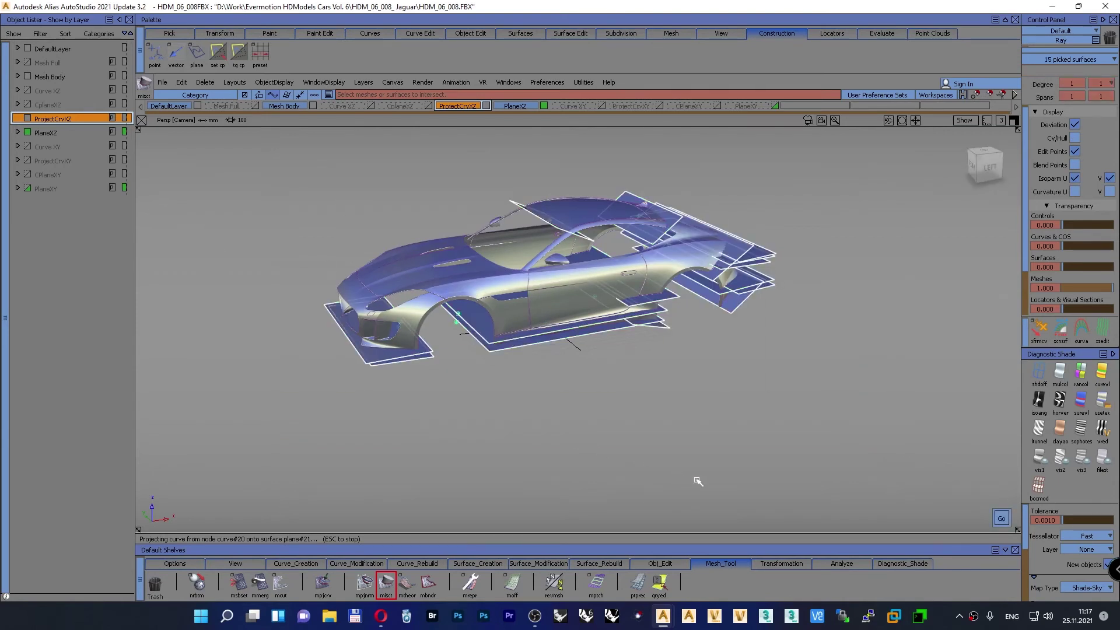
ctrl+shift+drag(718, 368, 721, 344)
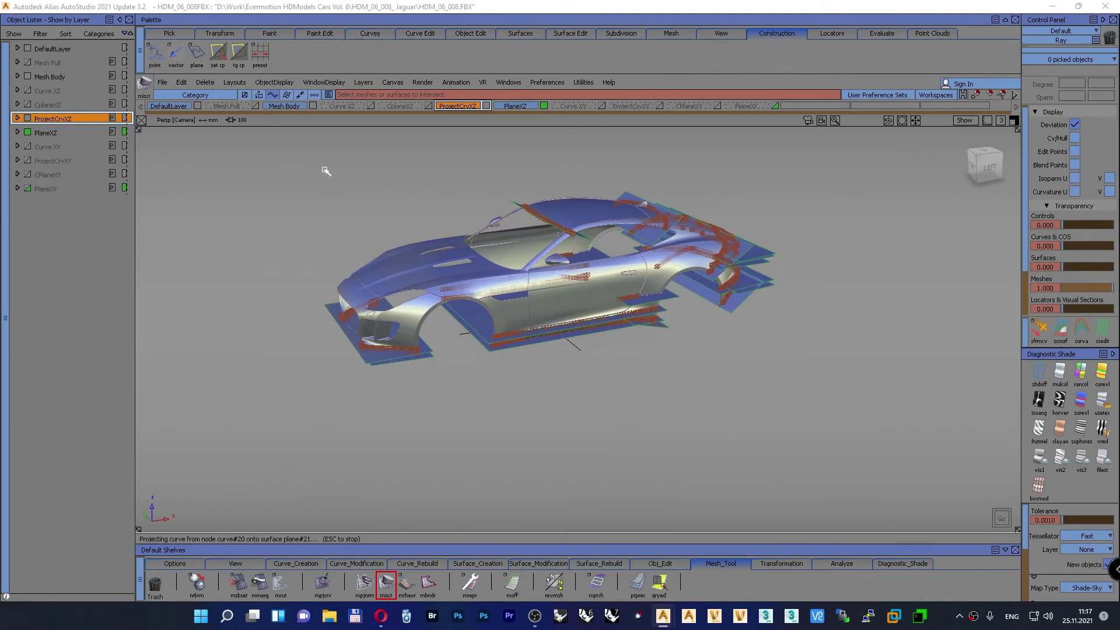
Step: Assign all the new section curves to the ProjectCrvXZ layer and hide the PlaneXZ layer
ctrl+shift+drag(326, 171, 374, 181)
drag(252, 151, 862, 445)
right_click(78, 119)
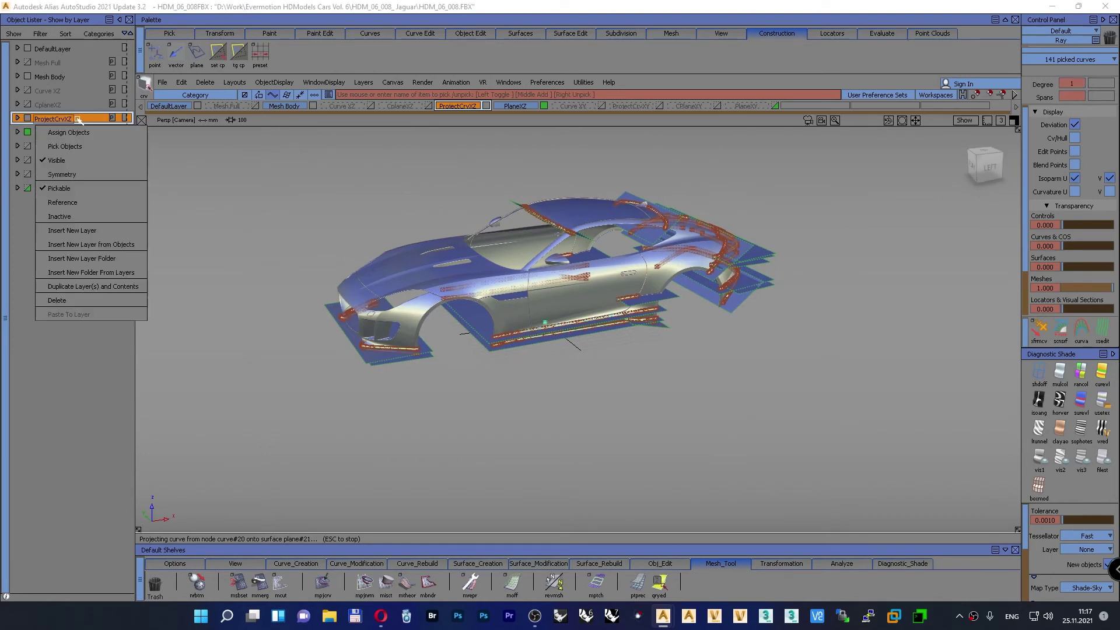
click(78, 132)
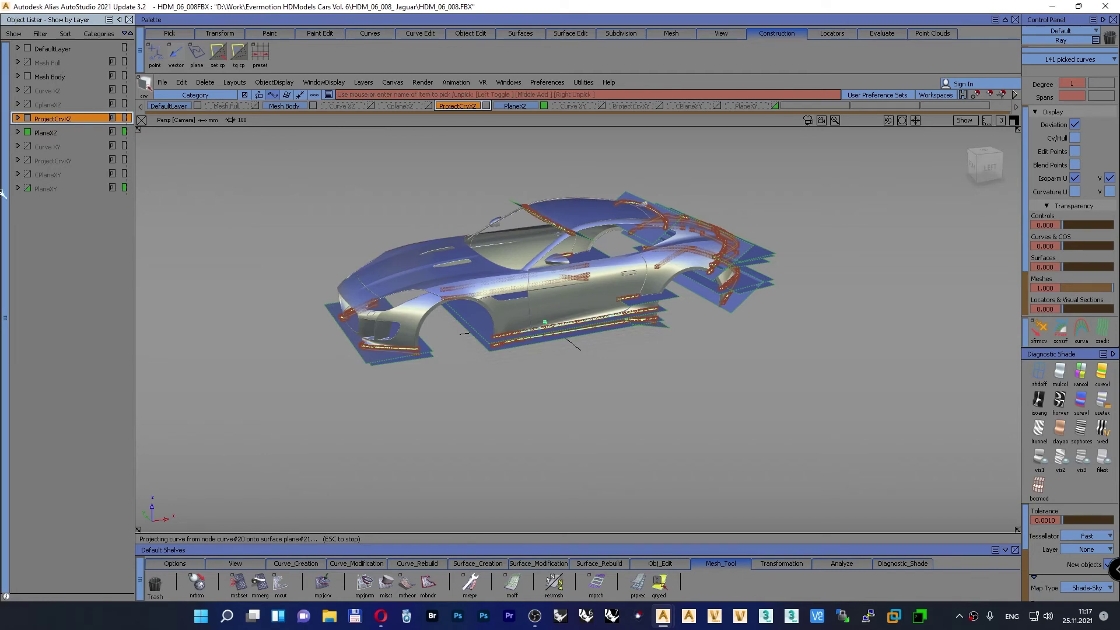
click(28, 132)
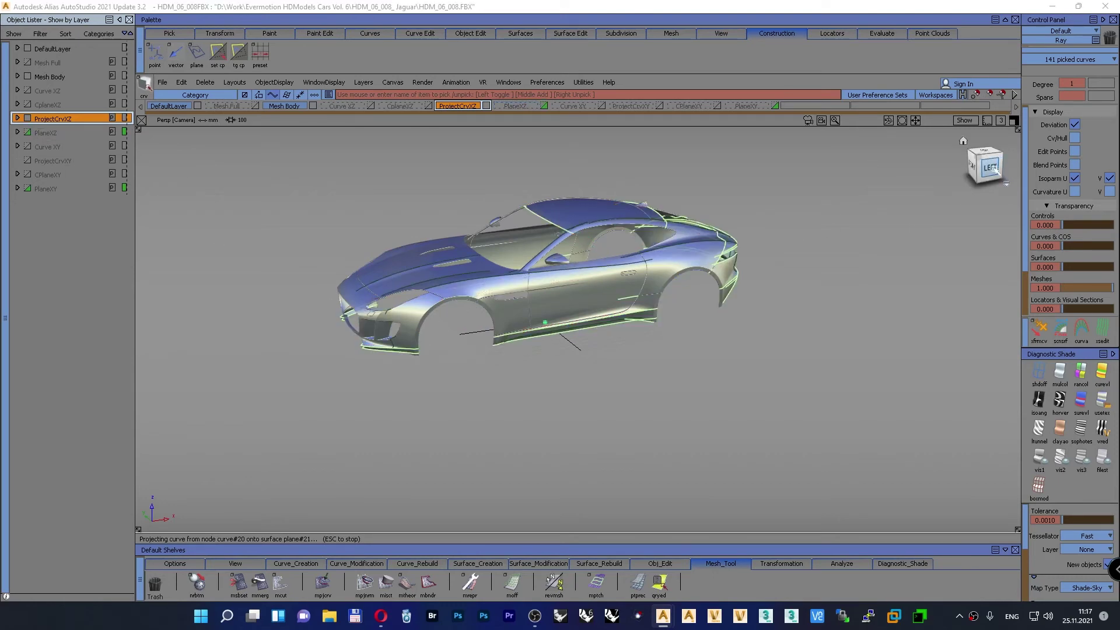
Step: Examine how the section curves follow the body around the roof and side windows, in perspective and from above
drag(984, 165, 948, 176)
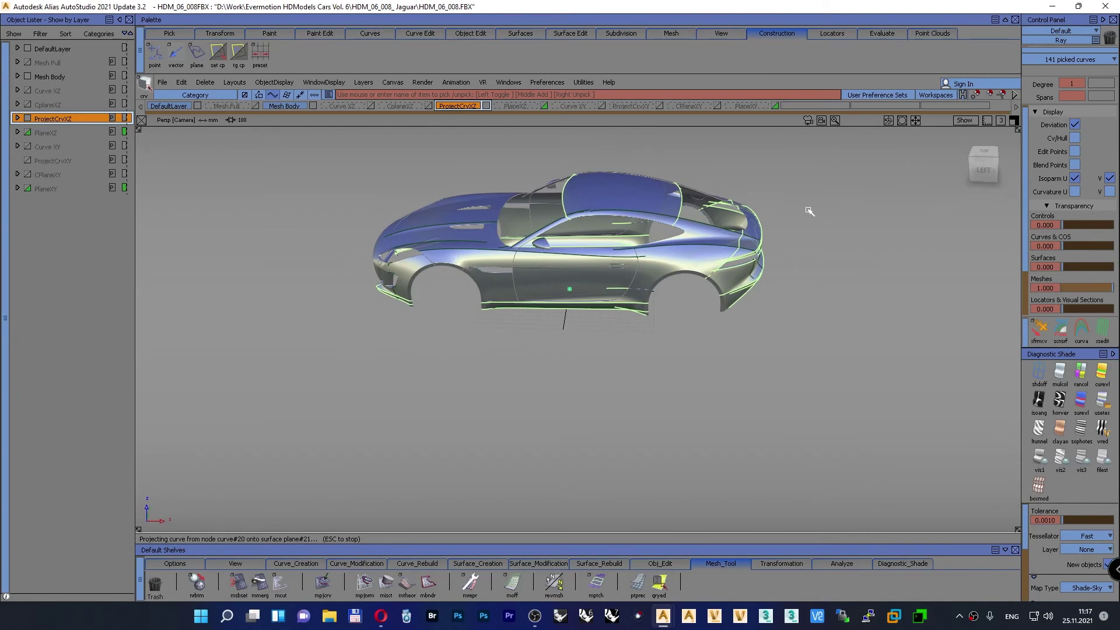
alt+shift+middle_drag(564, 280, 528, 327)
alt+shift+right_drag(528, 327, 585, 318)
alt+shift+drag(586, 319, 578, 297)
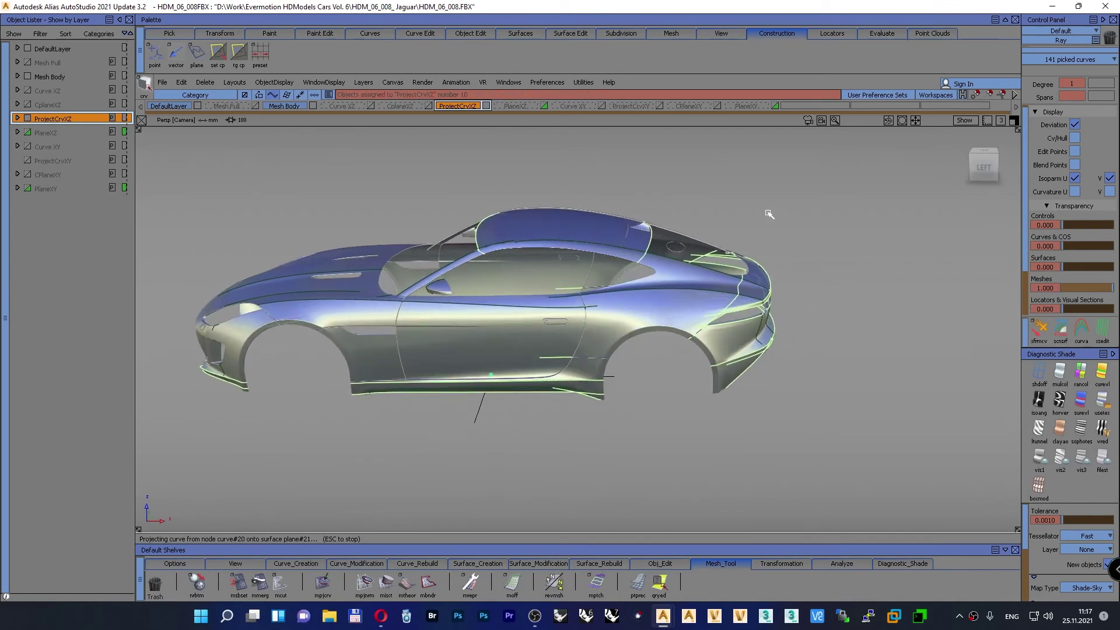
ctrl+shift+drag(779, 196, 782, 170)
alt+shift+right_drag(645, 283, 618, 234)
alt+shift+middle_drag(618, 233, 747, 333)
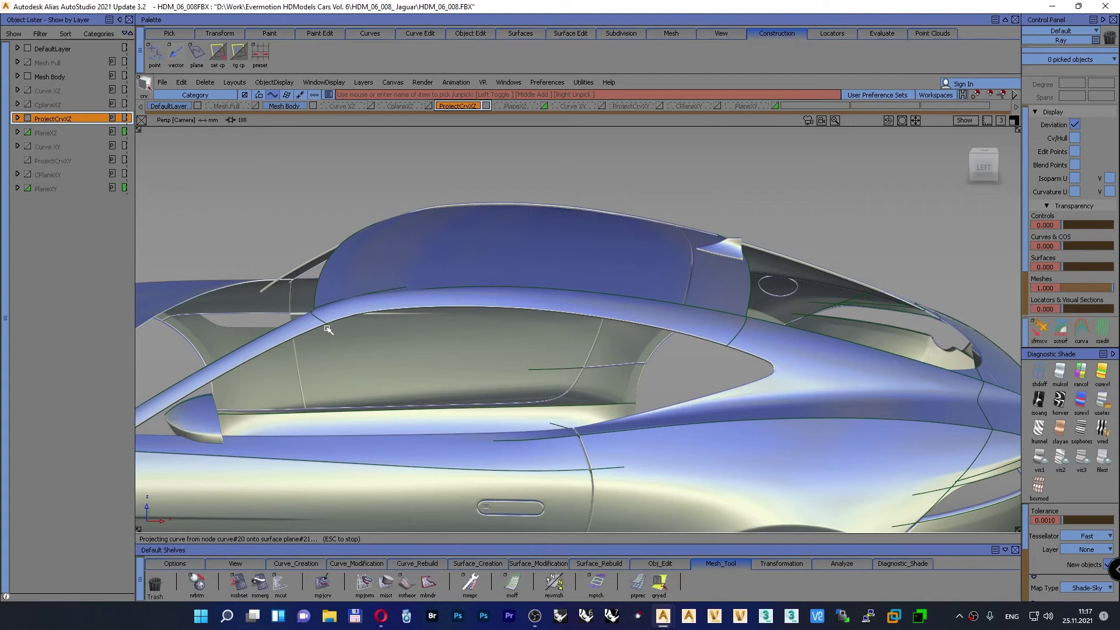
key(F5)
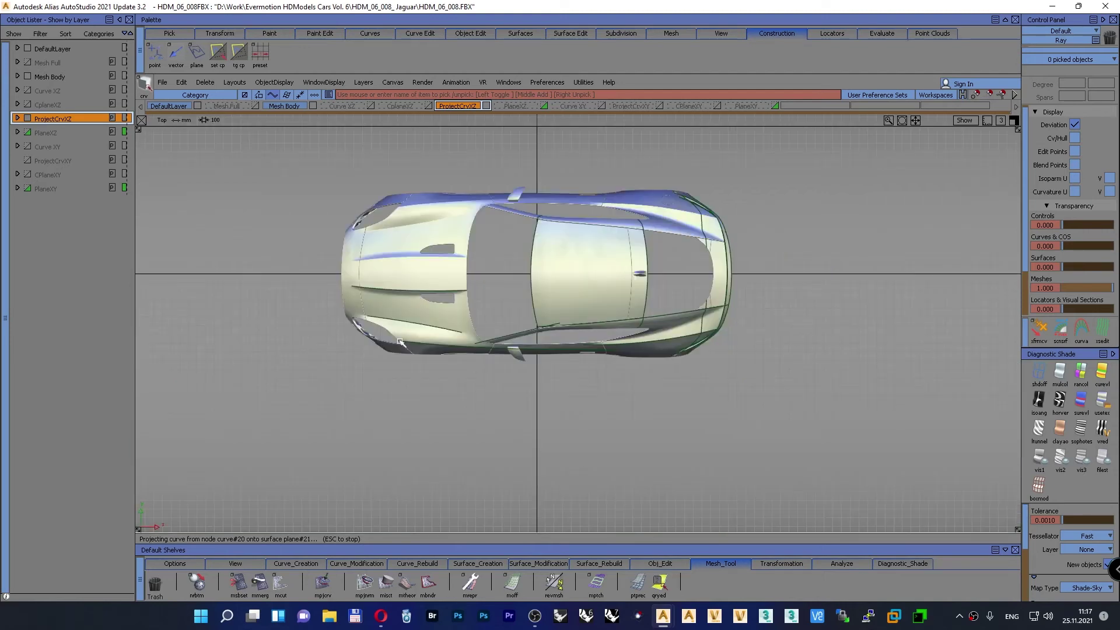
alt+shift+right_drag(699, 212, 622, 210)
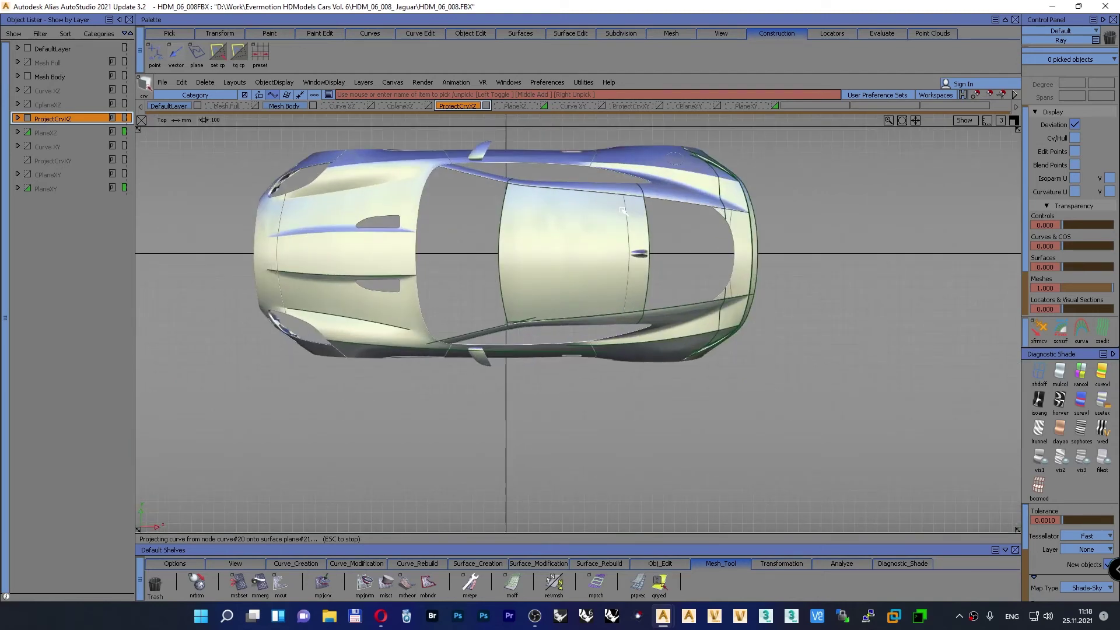
Step: Capture the top view and mark a straight red line across the roof's front edge on the capture
key(super+shift+s)
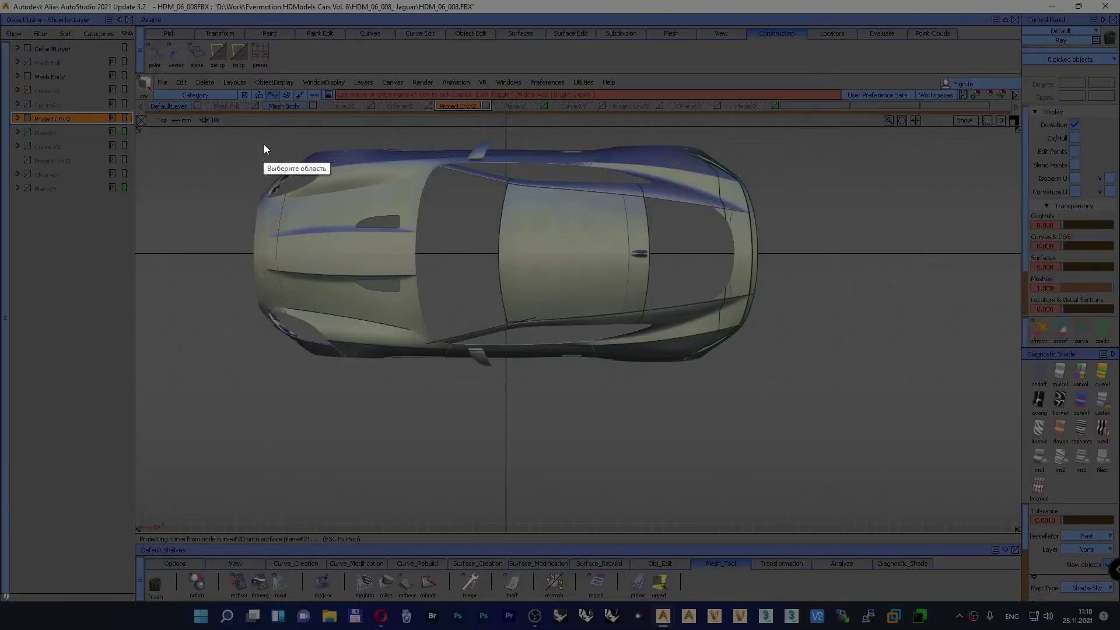
drag(219, 130, 852, 443)
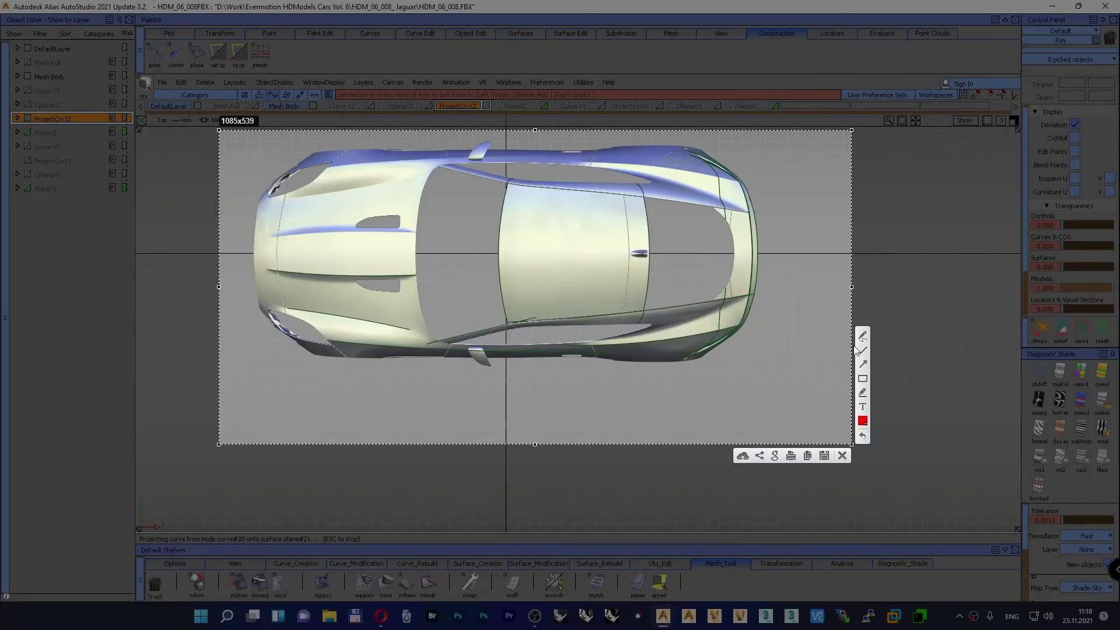
drag(506, 185, 509, 324)
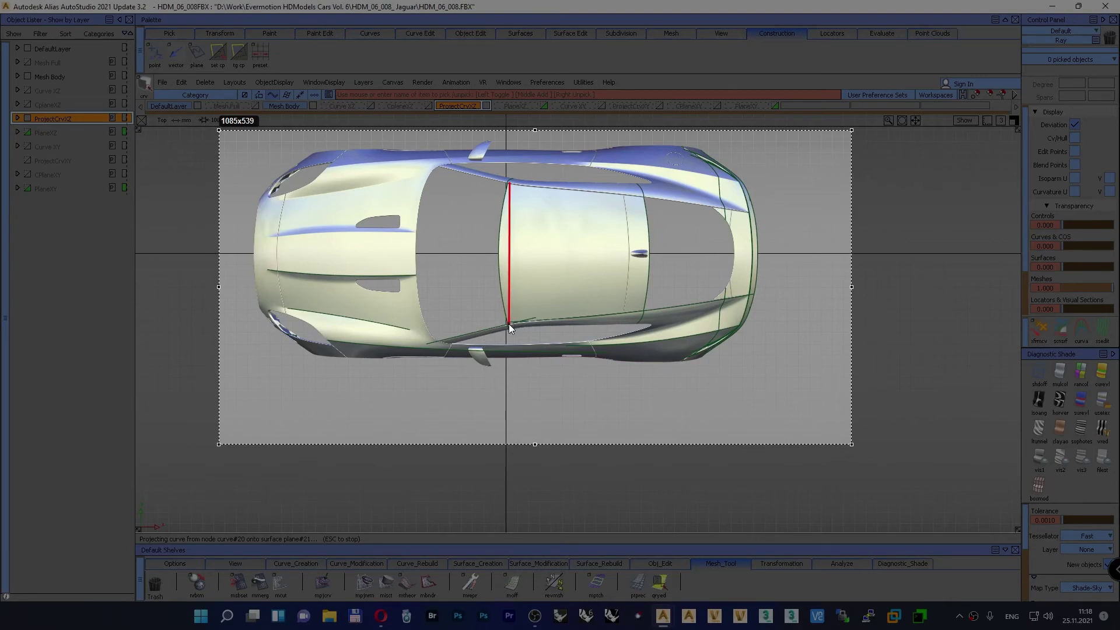
key(Escape)
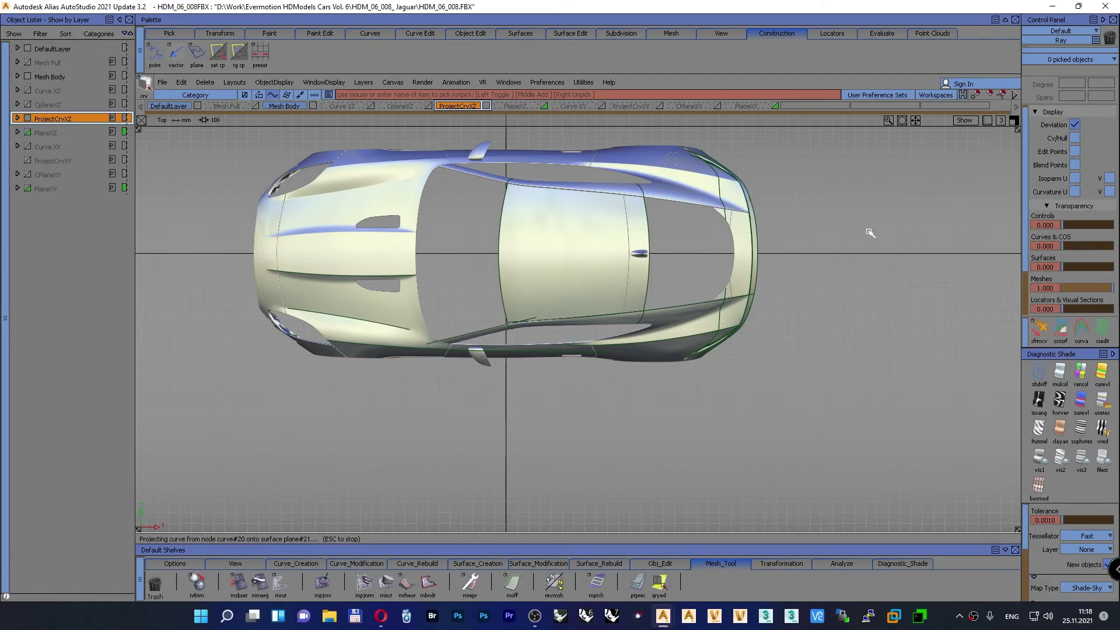
Step: Capture the side view of the roof and mark its slanted front and rear edges with green lines
key(F8)
key(F6)
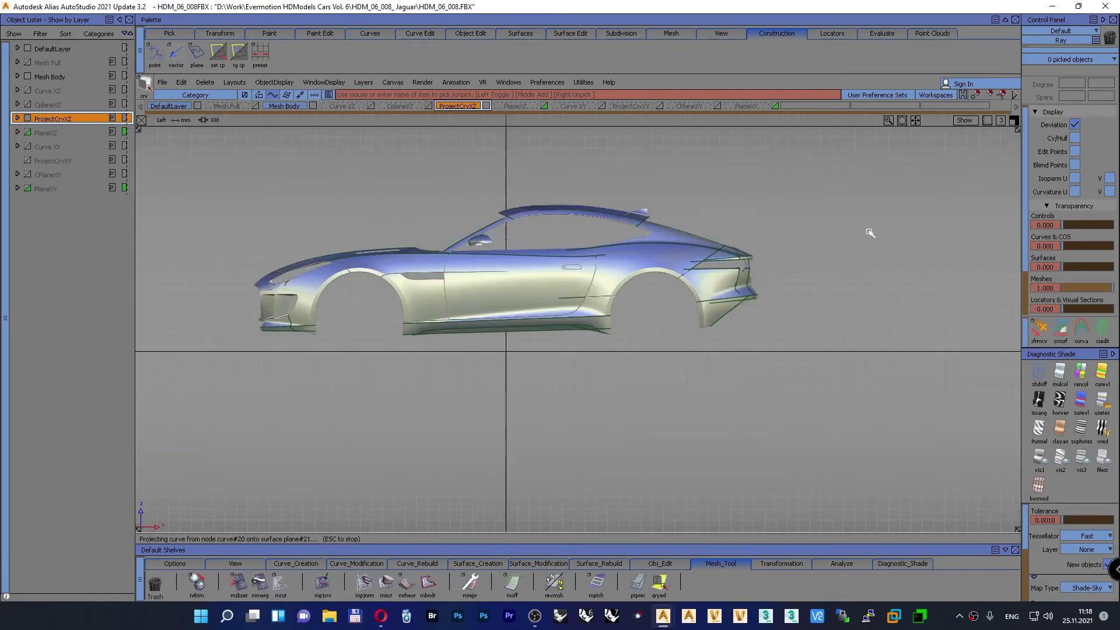
alt+shift+middle_drag(527, 254, 520, 319)
alt+shift+right_drag(521, 319, 572, 118)
alt+shift+middle_drag(475, 267, 687, 303)
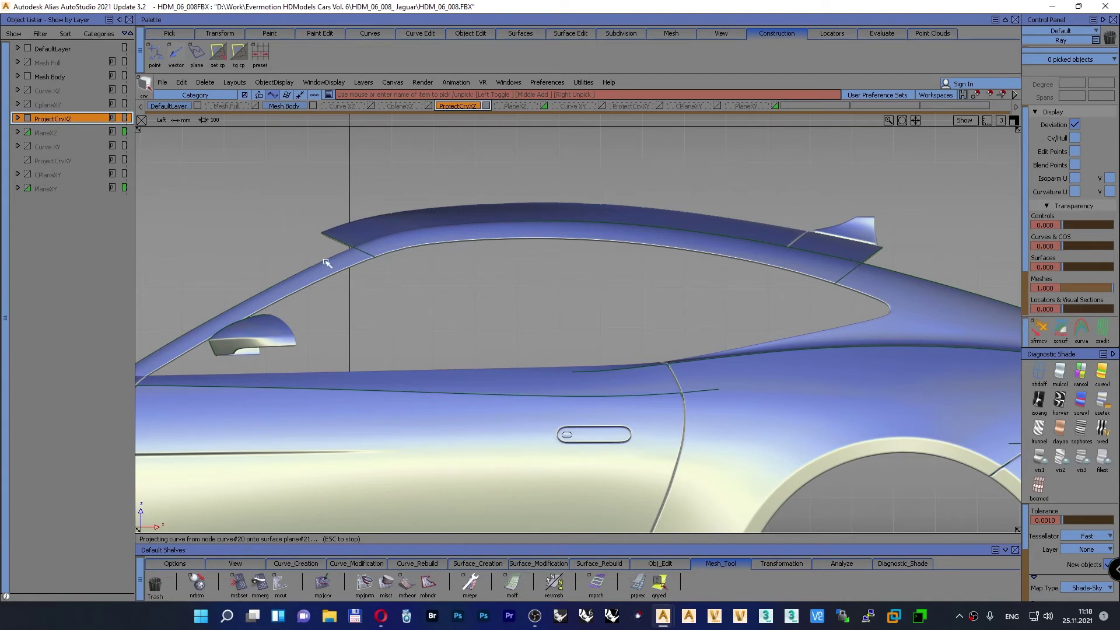
key(Print)
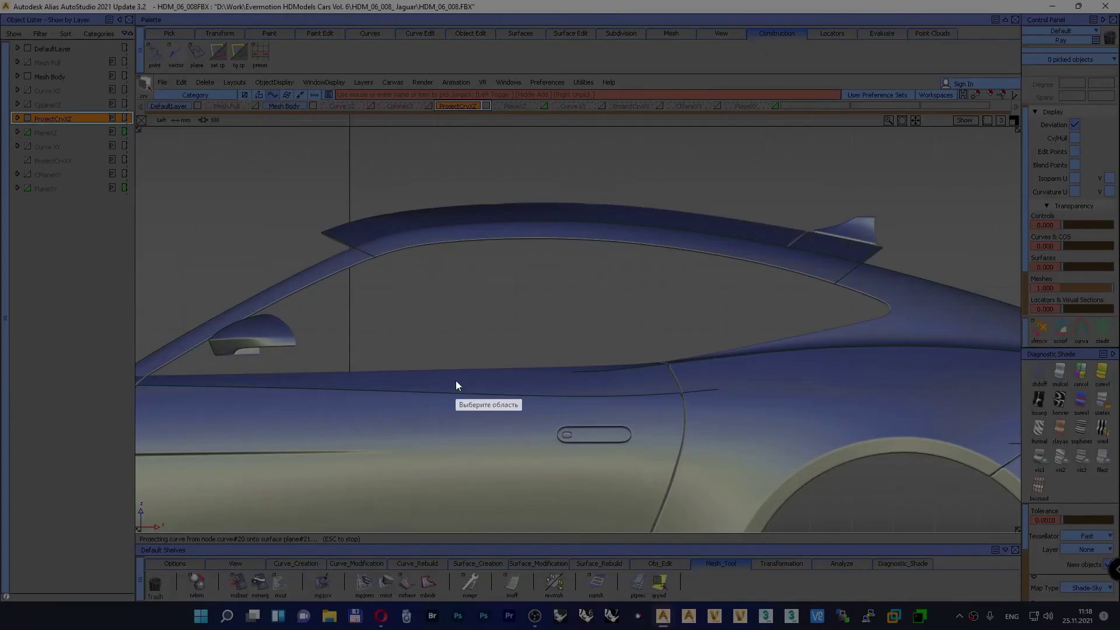
drag(181, 144, 960, 395)
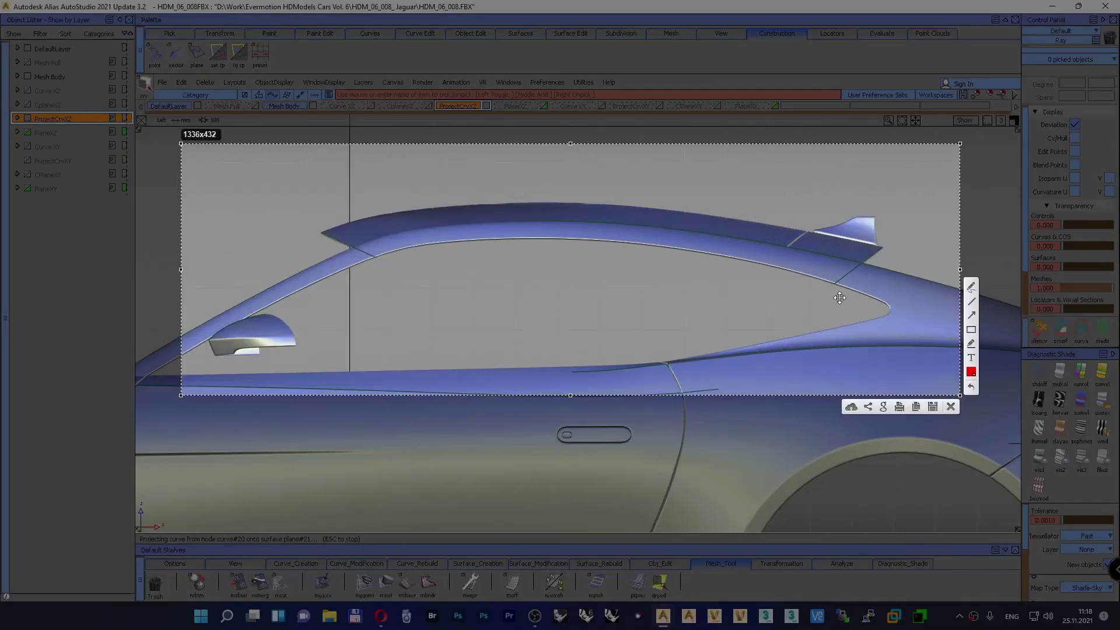
click(971, 302)
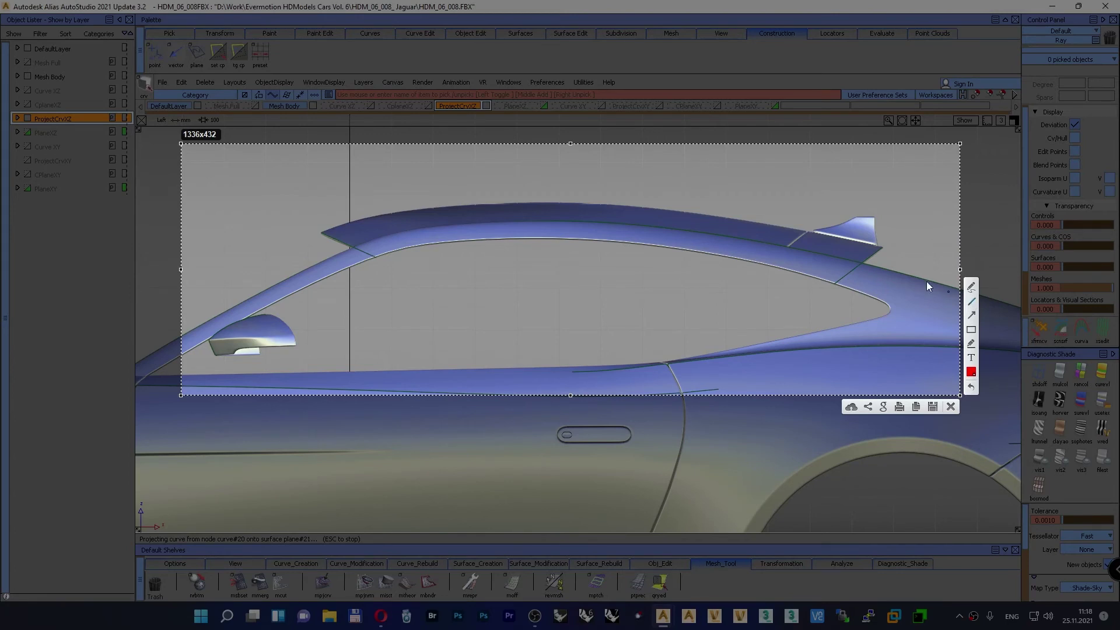
click(971, 371)
click(868, 263)
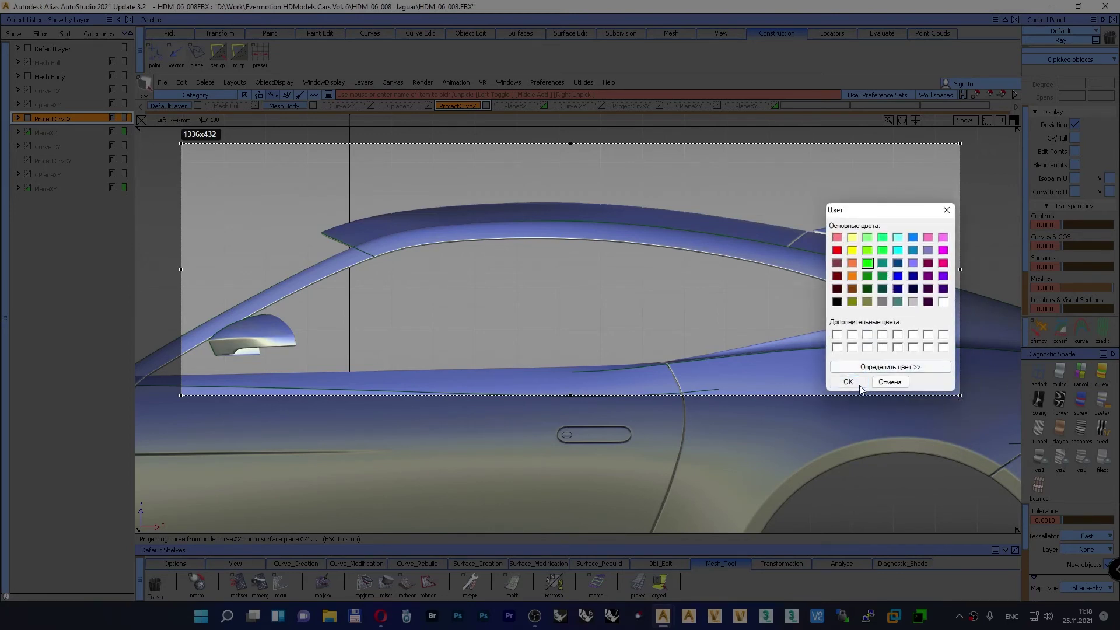
click(848, 381)
mouse_move(883, 246)
mouse_down()
mouse_move(803, 323)
mouse_move(799, 311)
mouse_up()
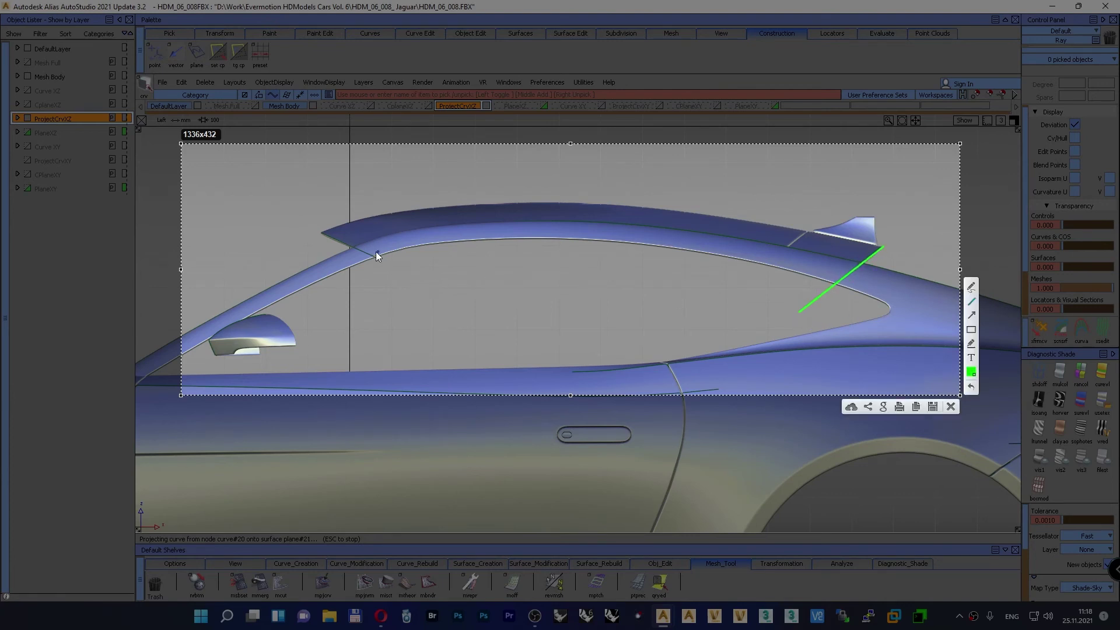
mouse_move(321, 233)
mouse_down()
mouse_move(430, 298)
mouse_move(451, 292)
mouse_up()
Step: Mark red vertical lines down from the roof's front and rear corners on the capture, then discard it
click(970, 372)
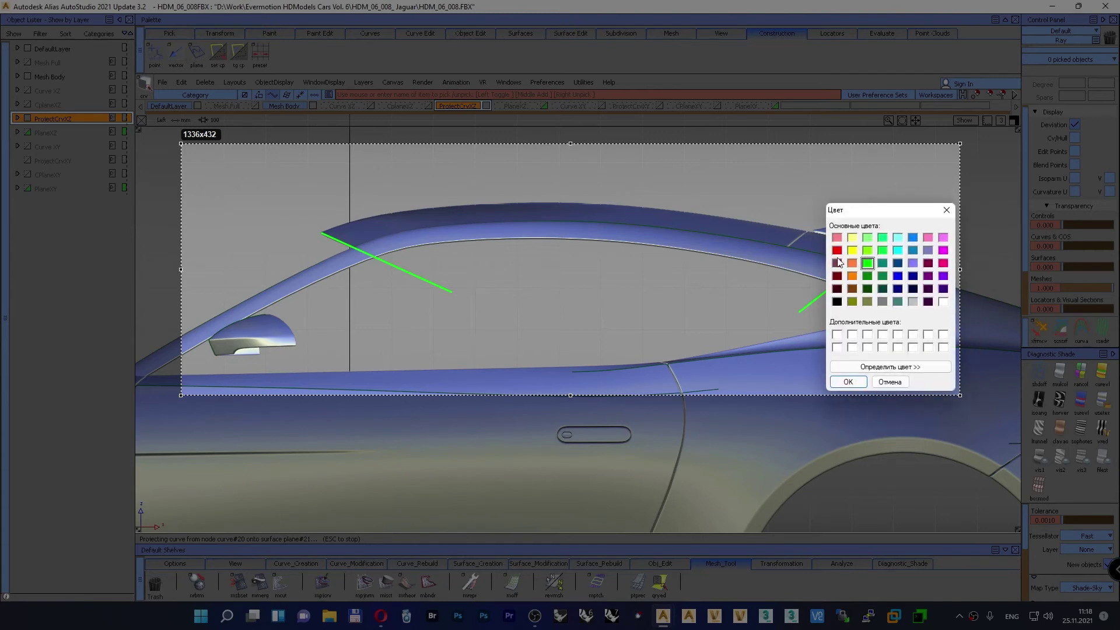
click(836, 250)
click(847, 382)
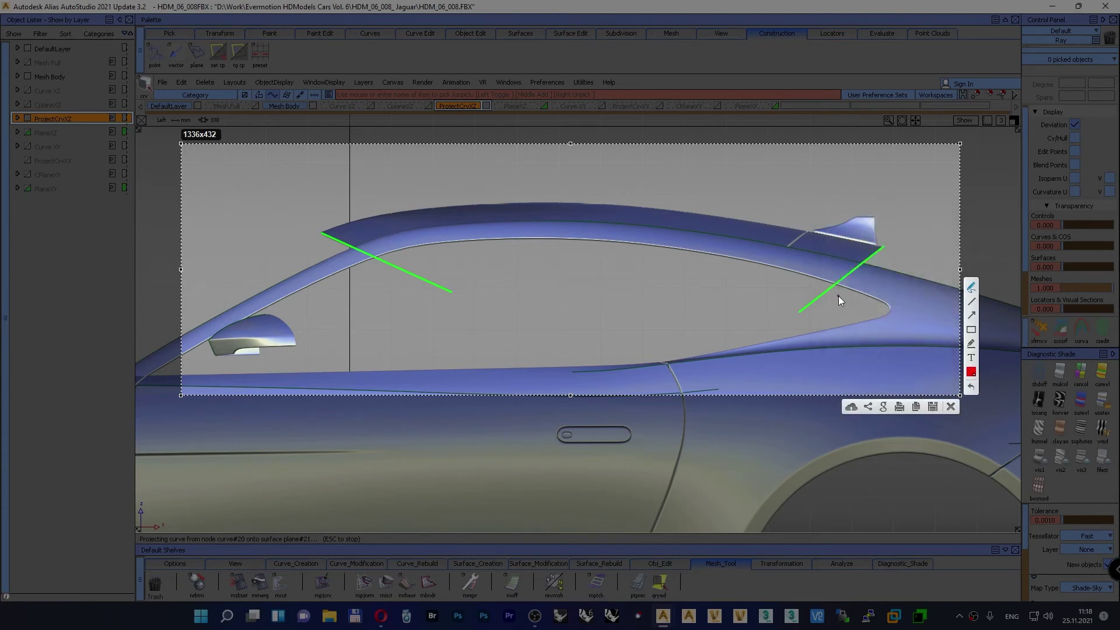
drag(884, 248, 883, 358)
drag(323, 233, 322, 284)
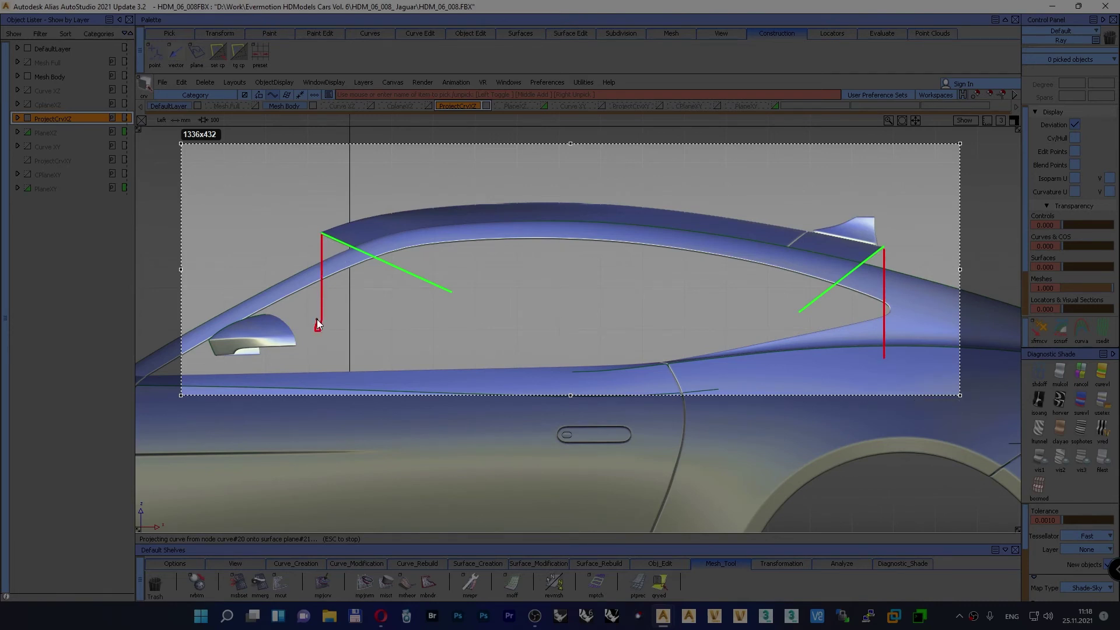
drag(317, 325, 317, 325)
key(ctrl+z)
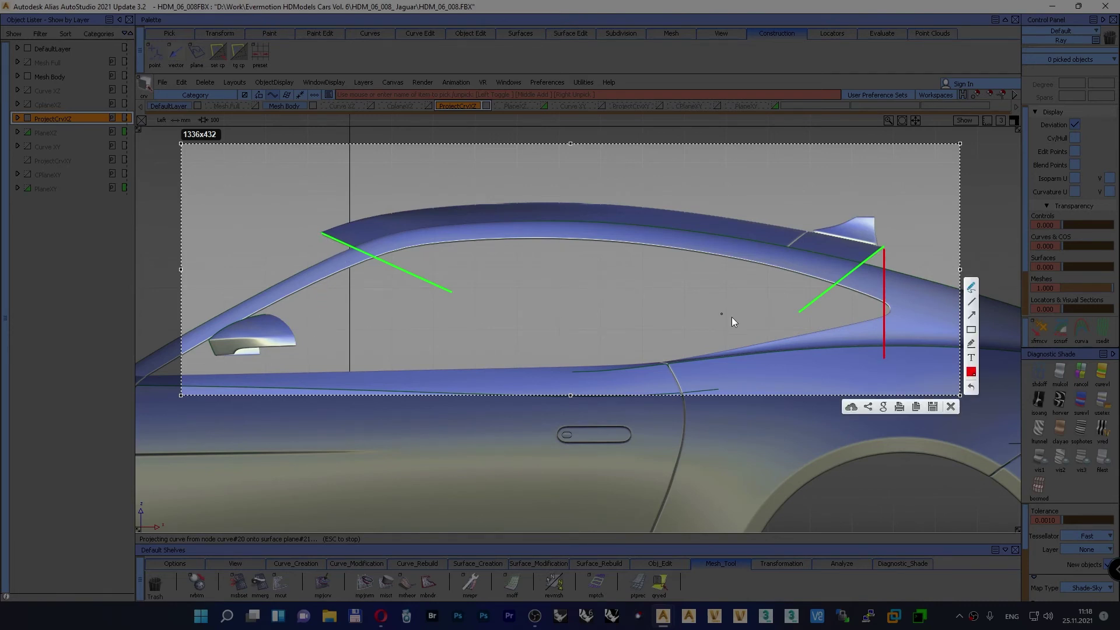
click(971, 302)
drag(322, 234, 319, 327)
click(951, 407)
Step: Examine the section curves over the whole body in perspective from several angles
key(F8)
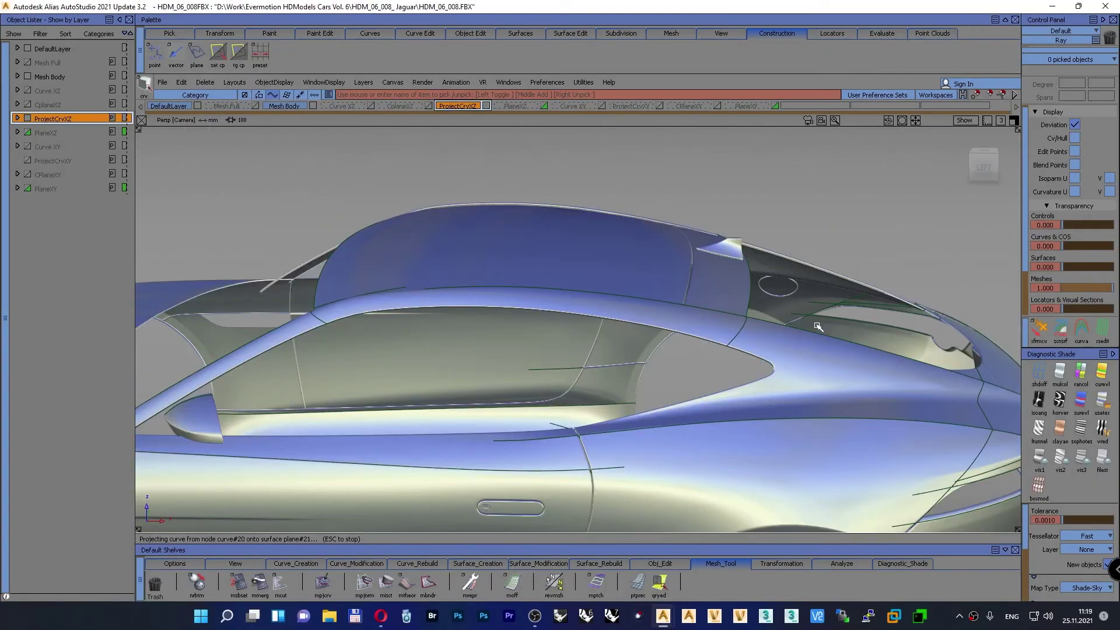
scroll(817, 327, down, 5)
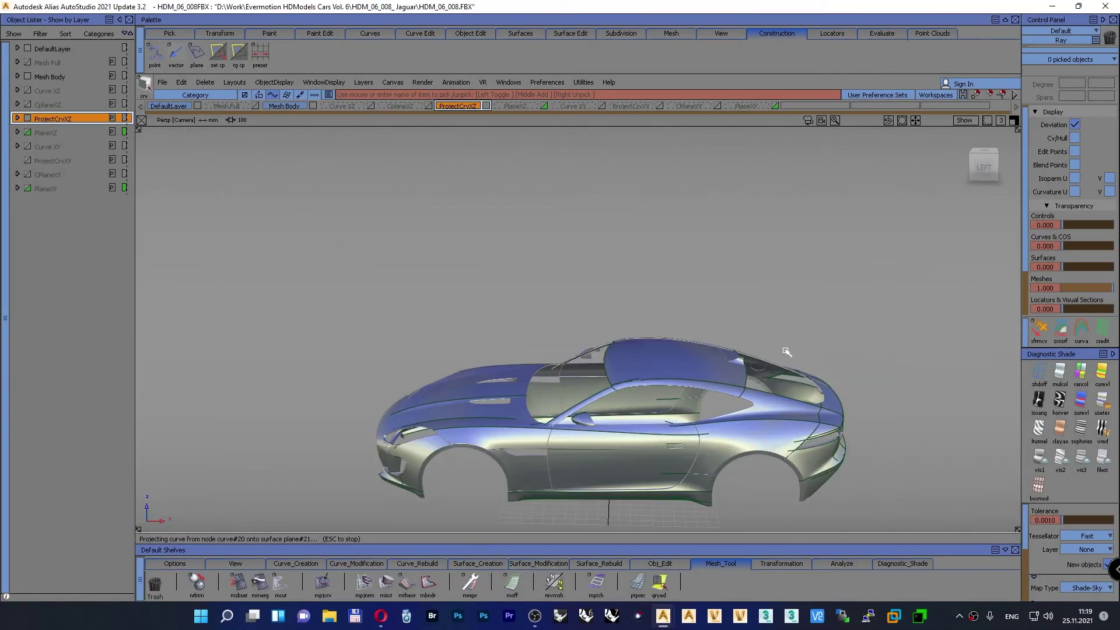
alt+shift+drag(728, 376, 690, 417)
alt+shift+middle_drag(690, 418, 666, 321)
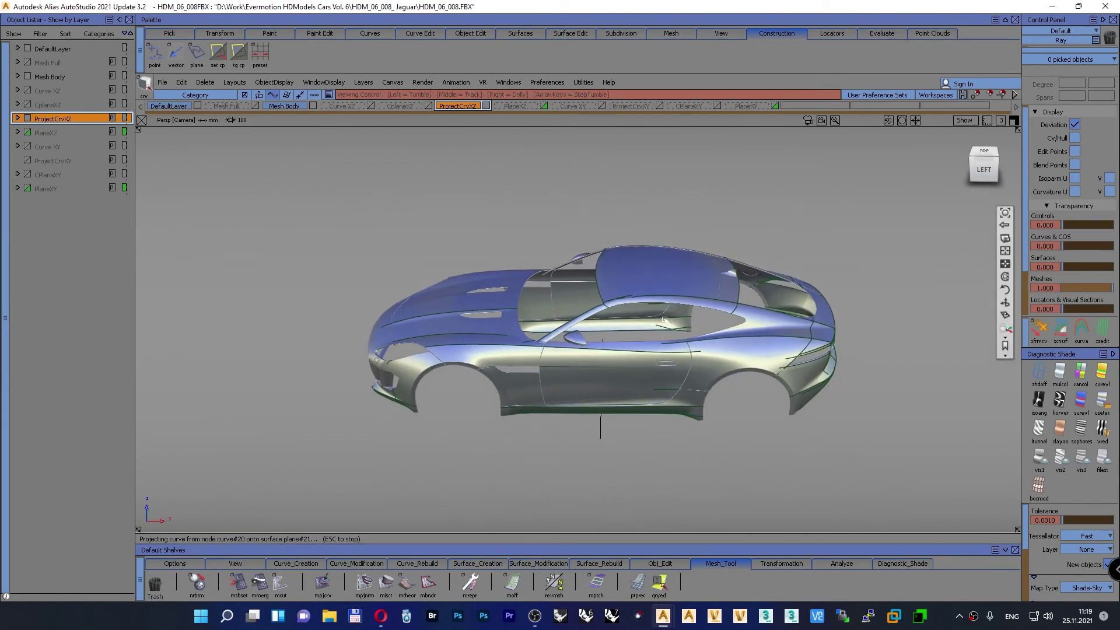
alt+shift+right_drag(652, 371, 663, 357)
alt+shift+drag(742, 389, 805, 369)
alt+shift+right_drag(805, 369, 784, 379)
alt+shift+drag(783, 381, 605, 326)
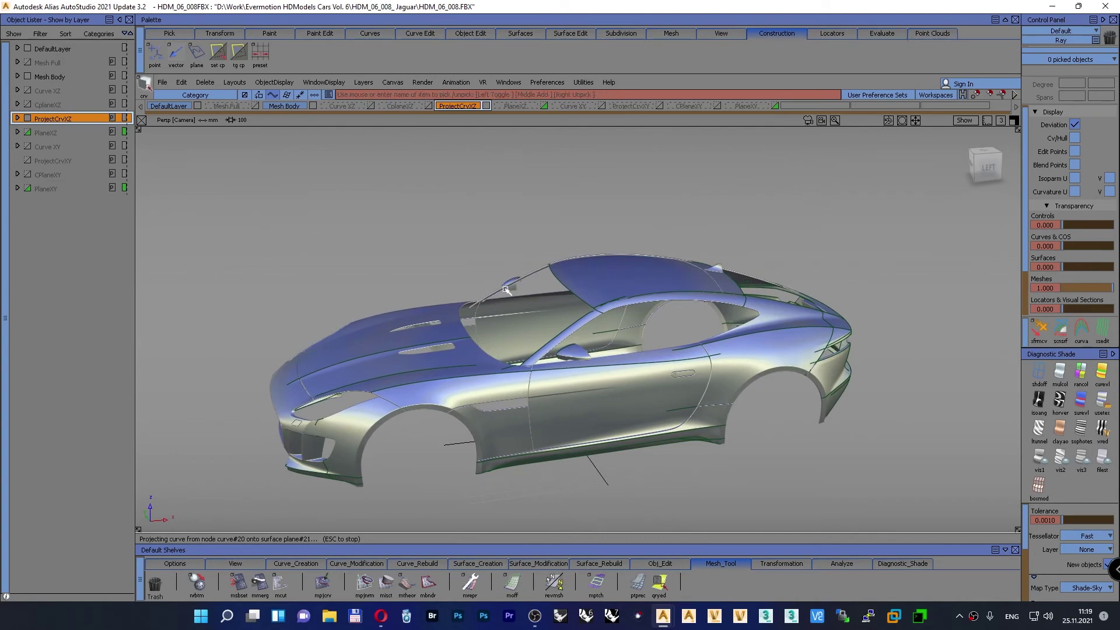
Step: Show the PlaneXZ layer again and display the CVs of the plane along the upper rear-bumper crease in side view
click(986, 168)
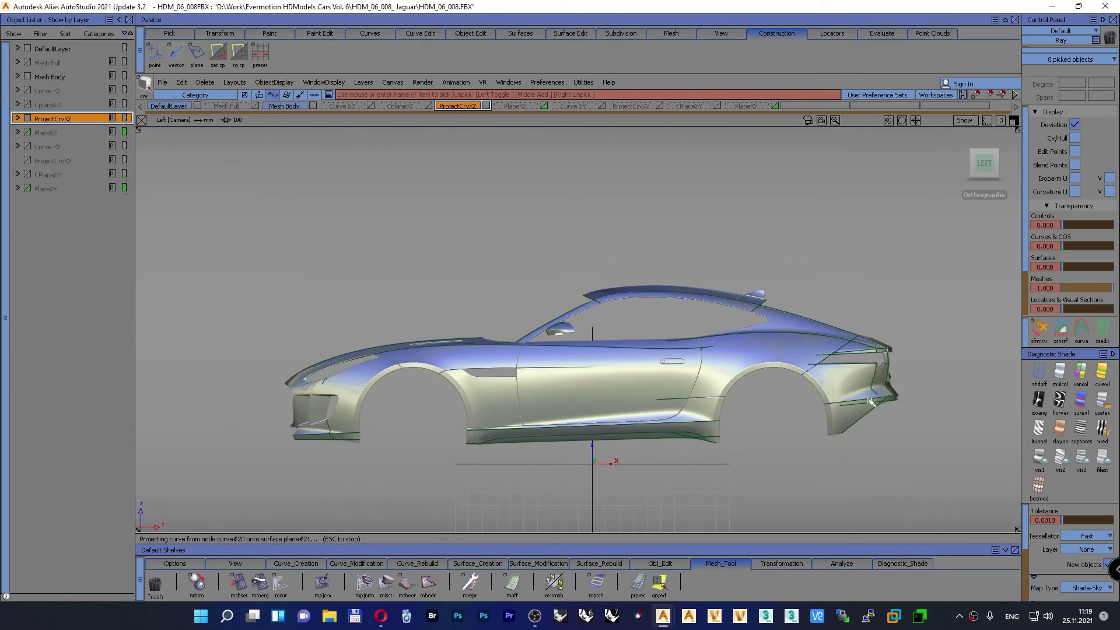
scroll(870, 402, up, 8)
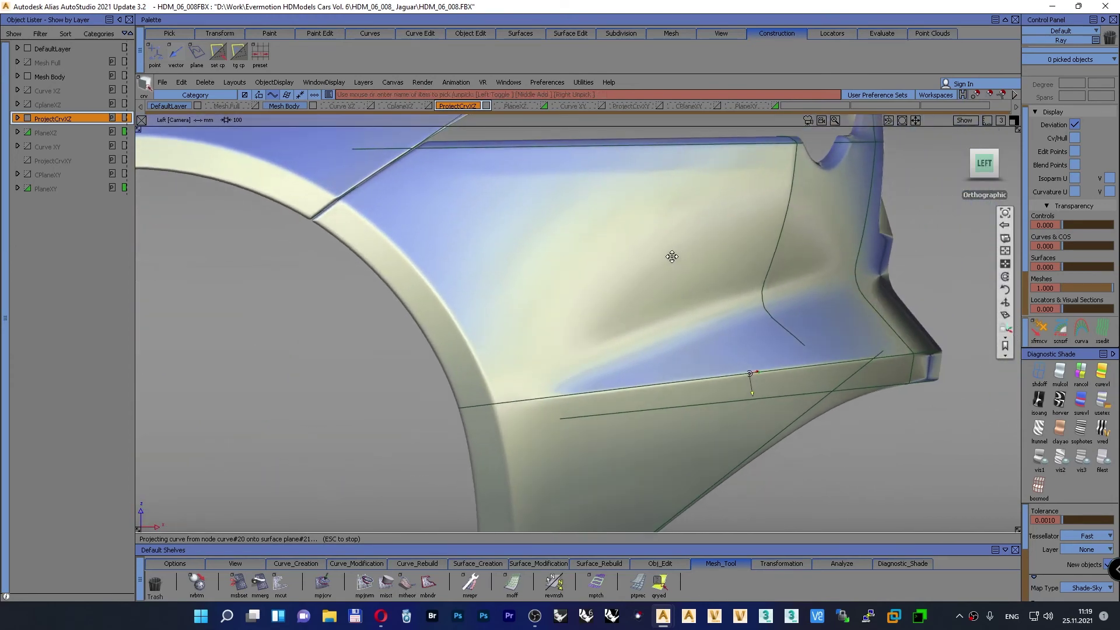
alt+shift+middle_drag(672, 257, 645, 247)
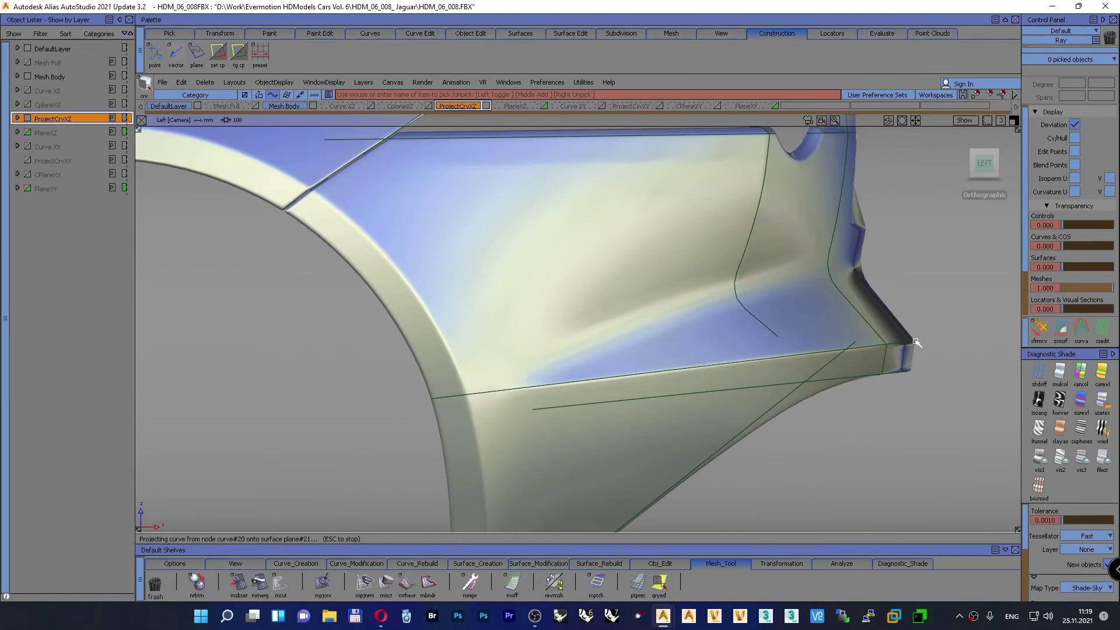
click(544, 106)
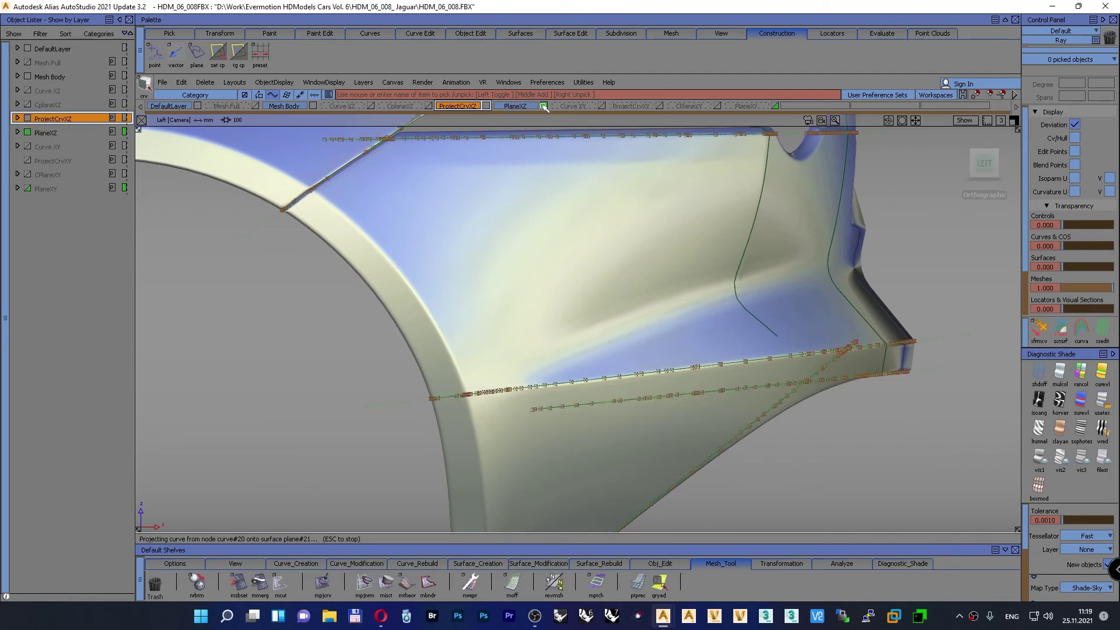
ctrl+shift+drag(915, 262, 916, 290)
click(962, 335)
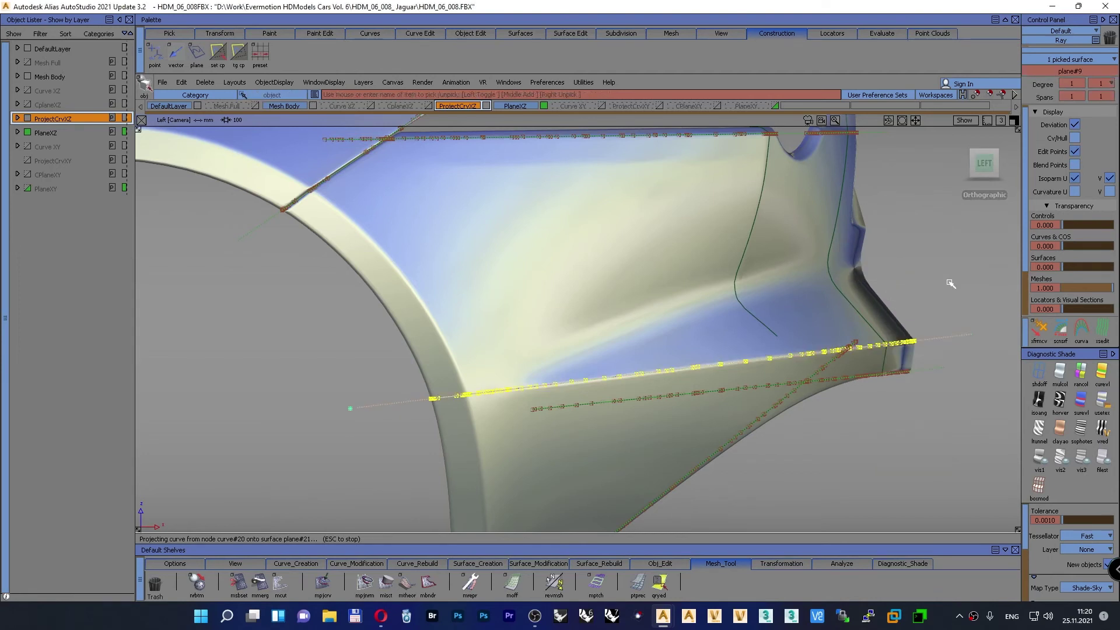
ctrl+shift+right_drag(949, 283, 949, 283)
ctrl+shift+right_drag(978, 290, 988, 296)
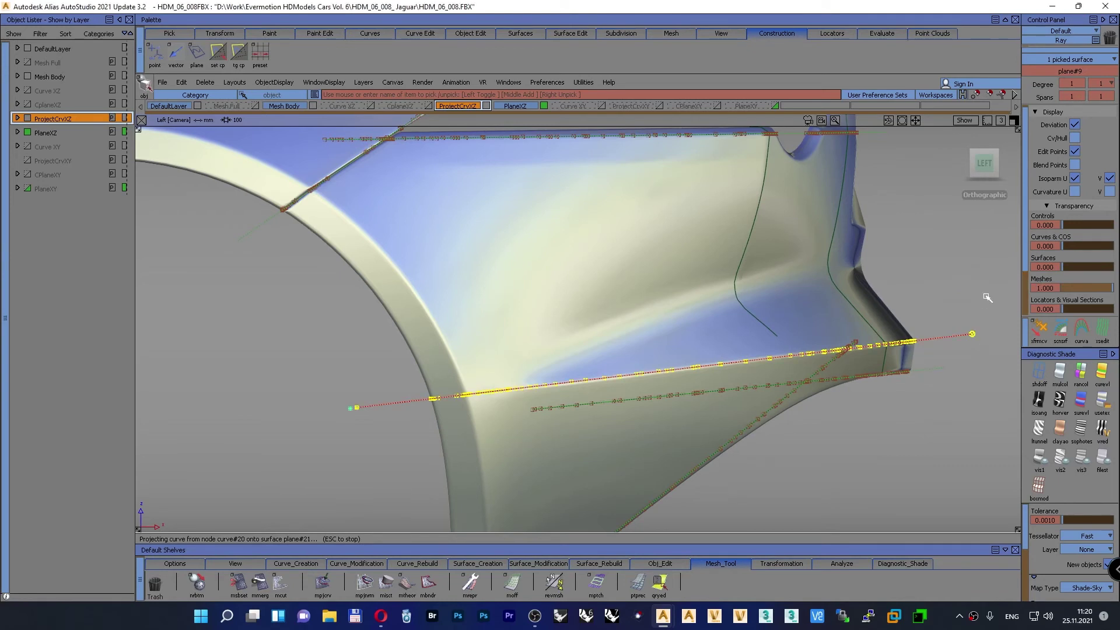
Step: Adjust the rear end CVs of the plane along the upper rear-bumper crease slightly downward in side view, then clear the selection
ctrl+shift+drag(948, 274, 947, 251)
ctrl+shift+drag(935, 256, 985, 256)
click(971, 333)
ctrl+shift+drag(951, 292, 945, 233)
click(971, 334)
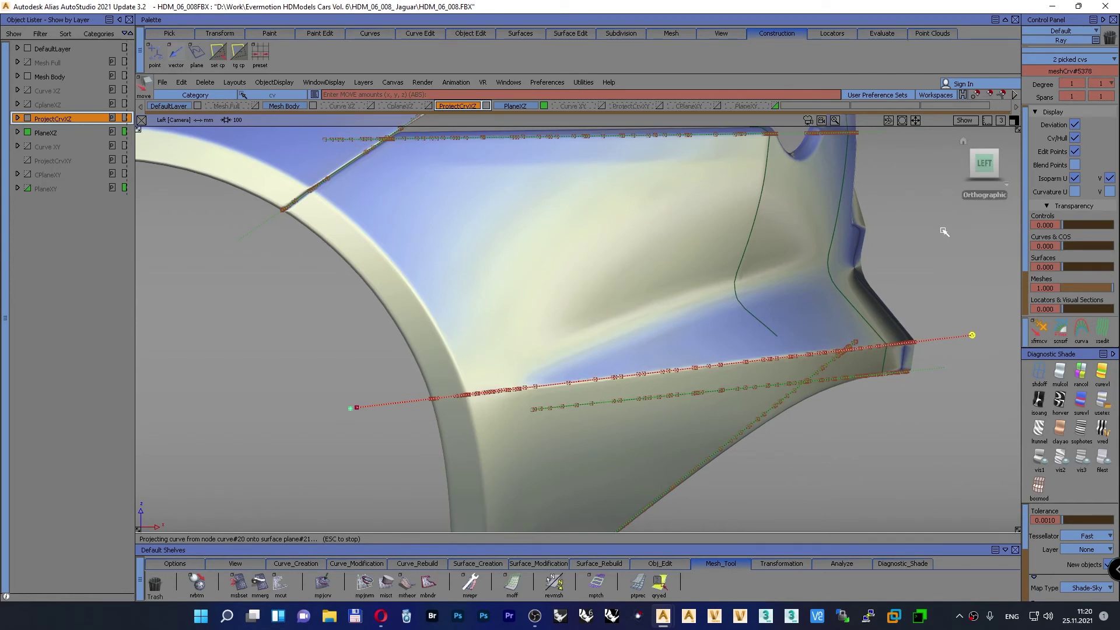
ctrl+shift+drag(944, 228, 940, 199)
alt+shift+right_drag(940, 199, 910, 260)
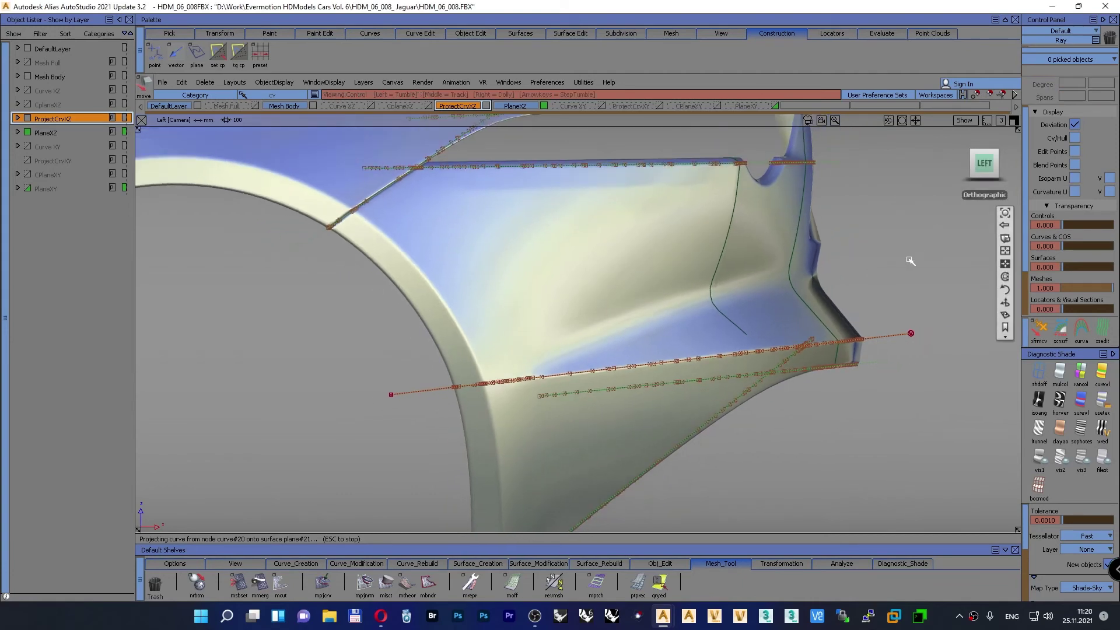
Step: Hide the PlaneXZ layer and examine how the section curves follow the hood creases near the left vent in top view
click(544, 106)
alt+shift+right_drag(729, 274, 484, 385)
alt+shift+middle_drag(483, 386, 587, 396)
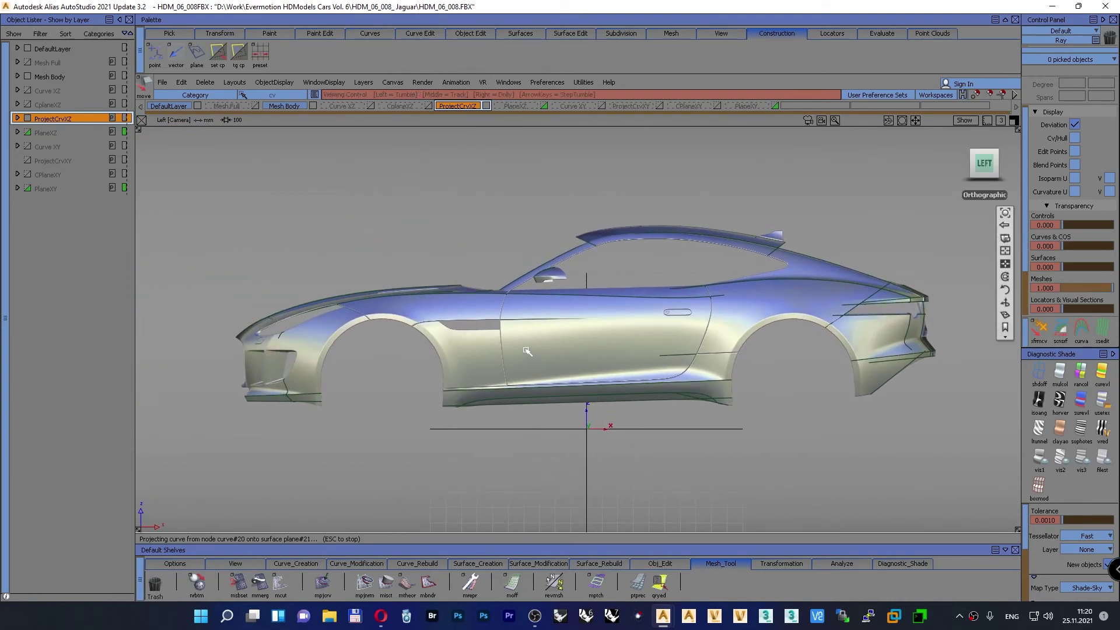
alt+shift+drag(598, 396, 630, 385)
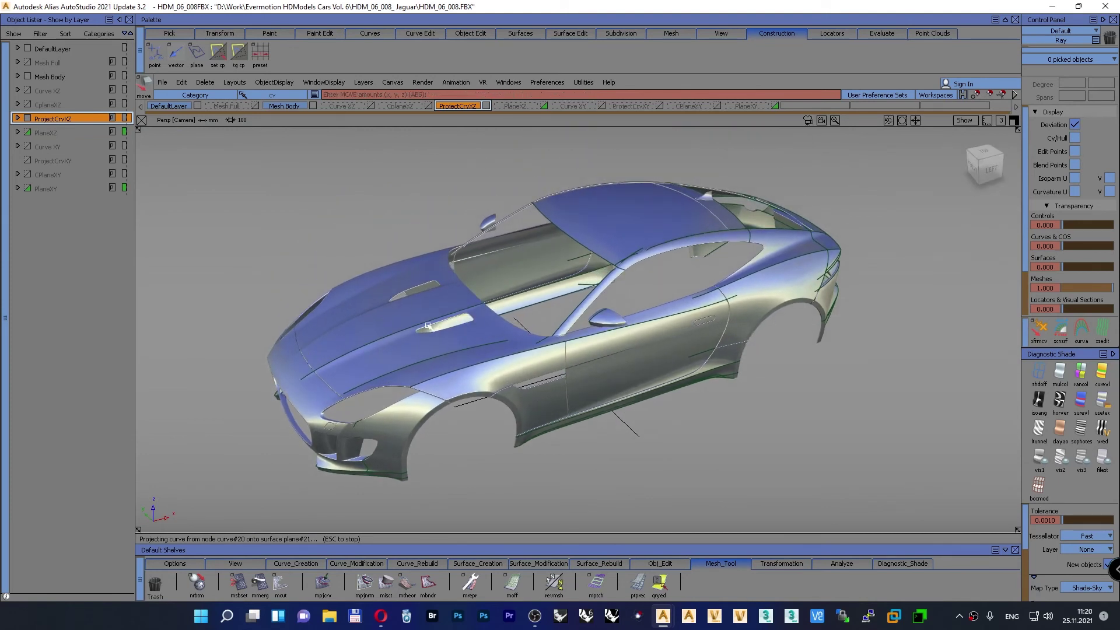
key(F5)
alt+shift+middle_drag(414, 341, 819, 337)
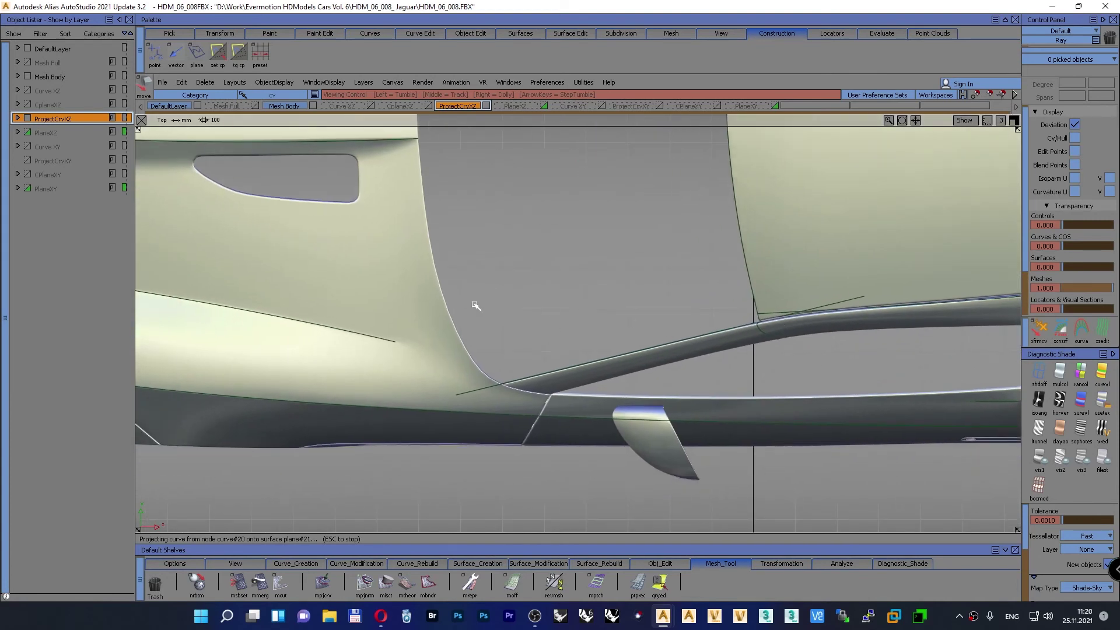
alt+shift+middle_drag(350, 214, 442, 350)
alt+shift+click(499, 274)
alt+shift+right_drag(500, 274, 519, 153)
alt+shift+middle_drag(473, 291, 649, 282)
alt+shift+right_drag(649, 283, 295, 312)
alt+shift+middle_drag(295, 312, 472, 312)
alt+shift+right_drag(472, 312, 395, 305)
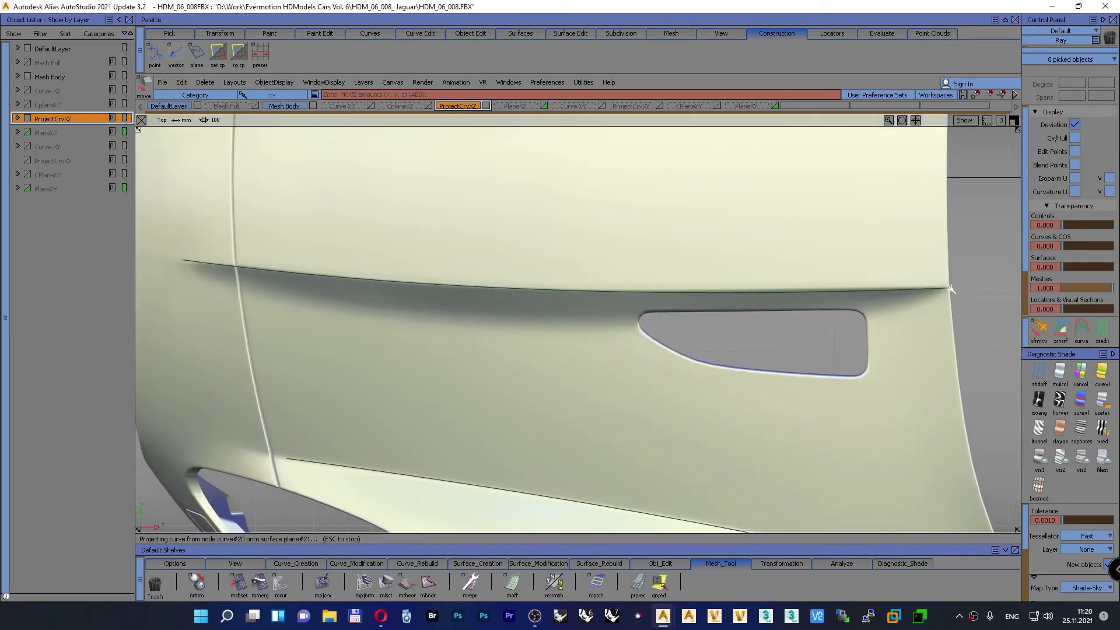
alt+shift+middle_drag(949, 289, 887, 291)
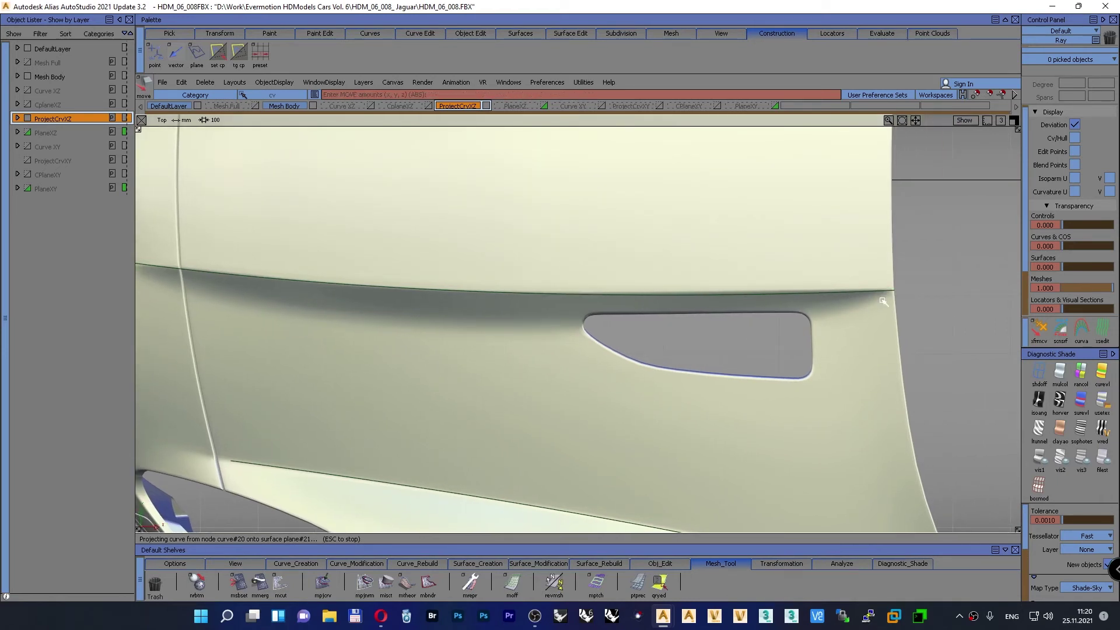
click(542, 106)
alt+shift+right_drag(772, 281, 715, 315)
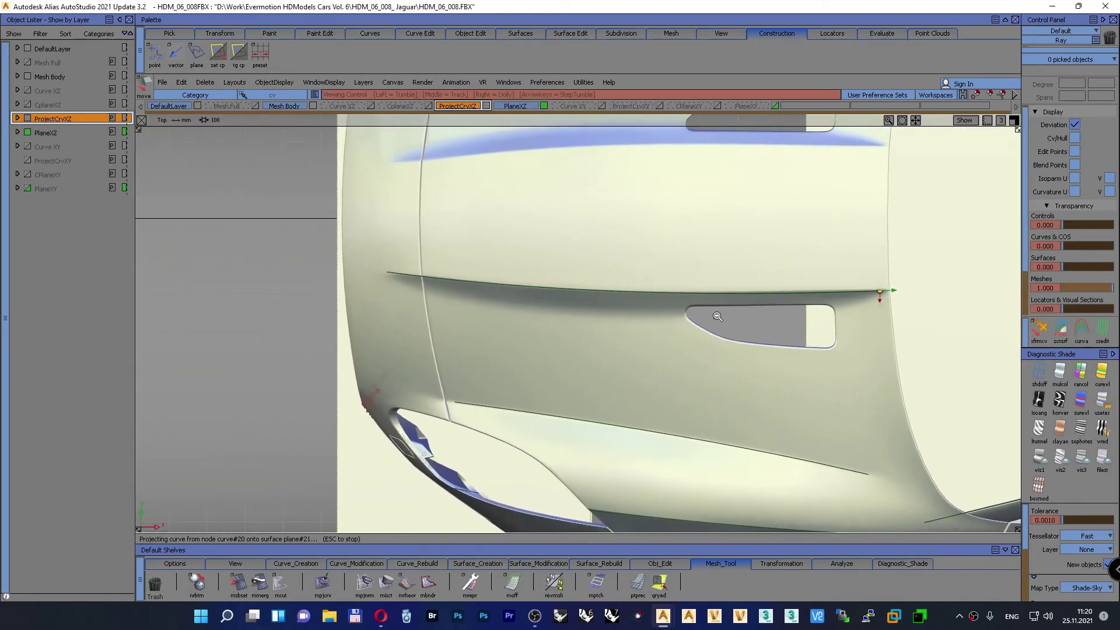
alt+shift+middle_drag(715, 314, 511, 335)
alt+shift+right_drag(511, 335, 495, 365)
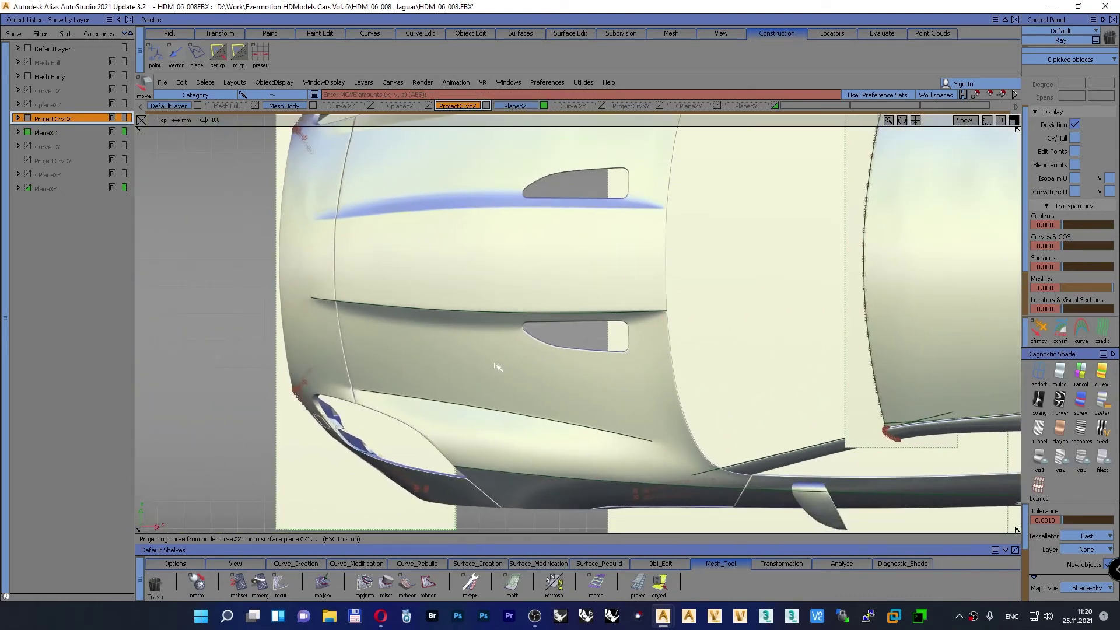
key(F8)
alt+shift+drag(496, 365, 481, 351)
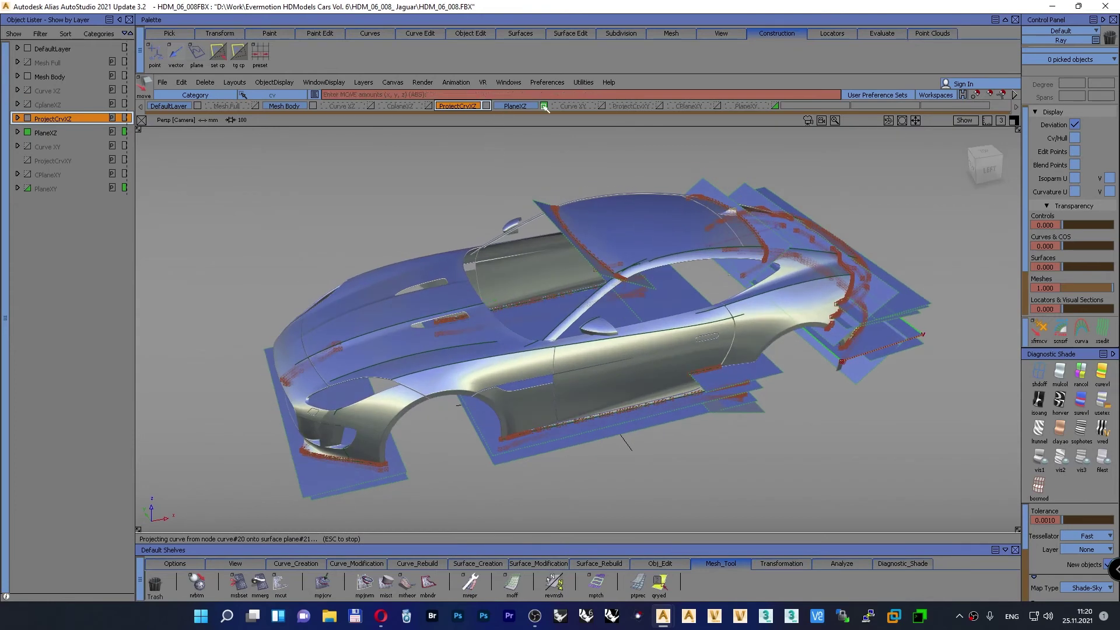
click(543, 107)
Step: Show the PlaneXY layer and display the CVs of the plane along the left hood crease beside the vent
click(775, 106)
alt+shift+drag(624, 181, 465, 327)
alt+shift+right_drag(465, 327, 469, 313)
alt+shift+middle_drag(545, 297, 630, 310)
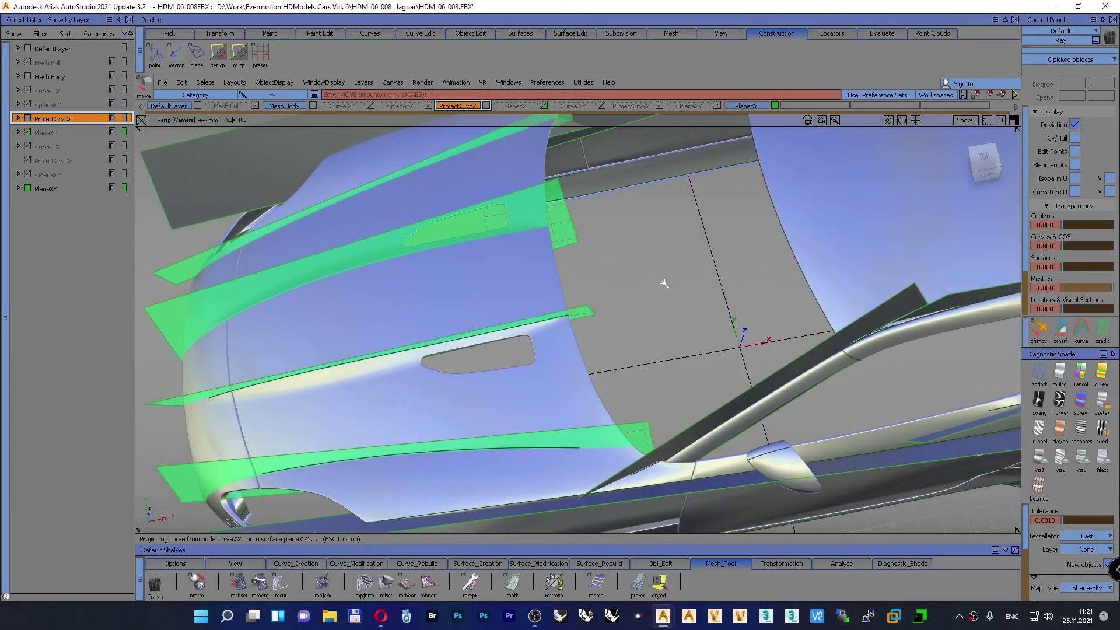
ctrl+shift+drag(662, 282, 671, 307)
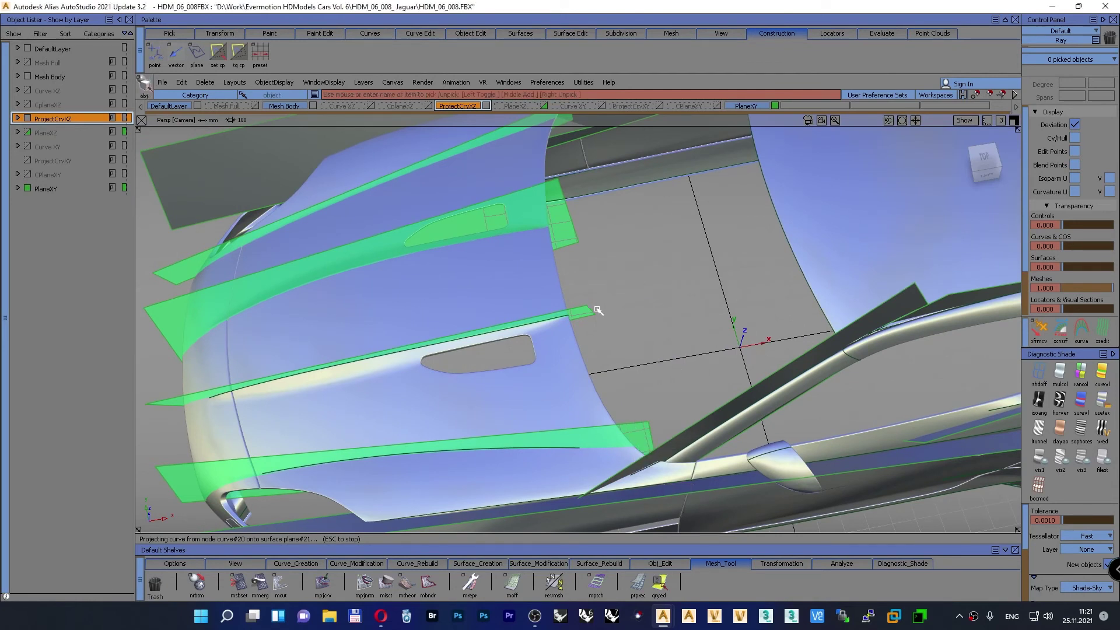
click(595, 311)
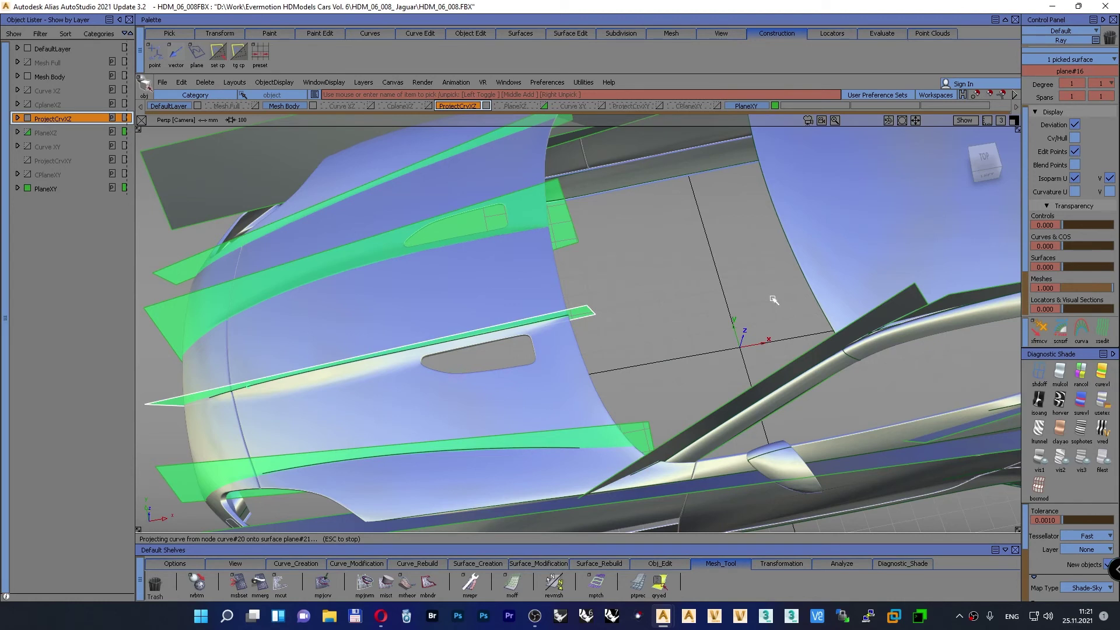
ctrl+shift+right_drag(734, 283, 773, 297)
ctrl+shift+drag(681, 272, 680, 244)
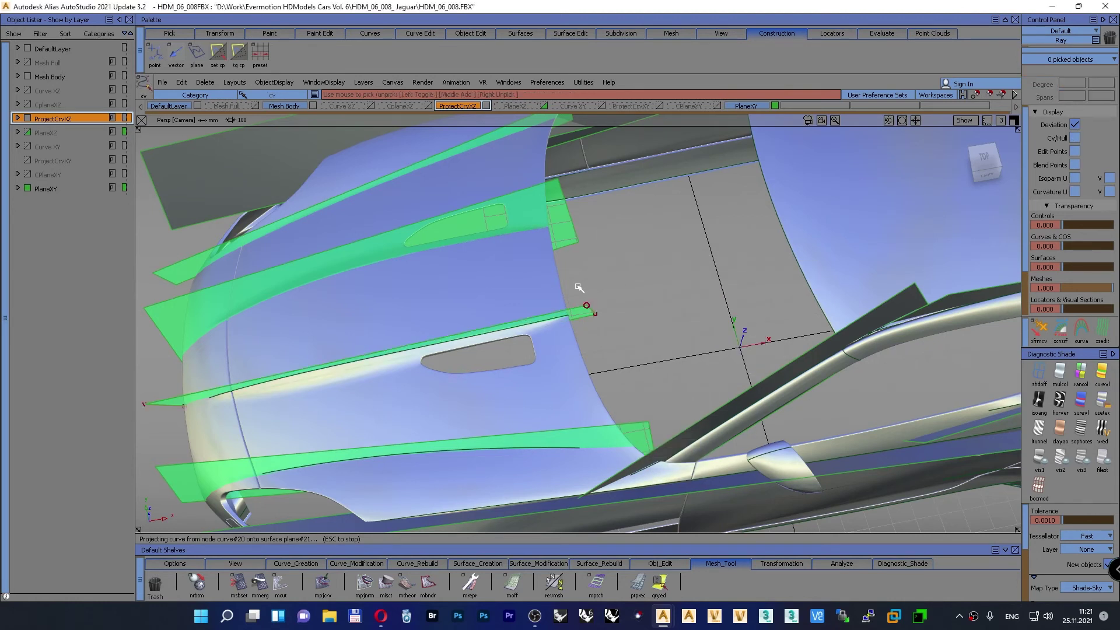
Step: Nudge the two rear CVs of the left hood-crease plane slightly towards the car's centreline in top view
drag(579, 287, 609, 323)
key(F5)
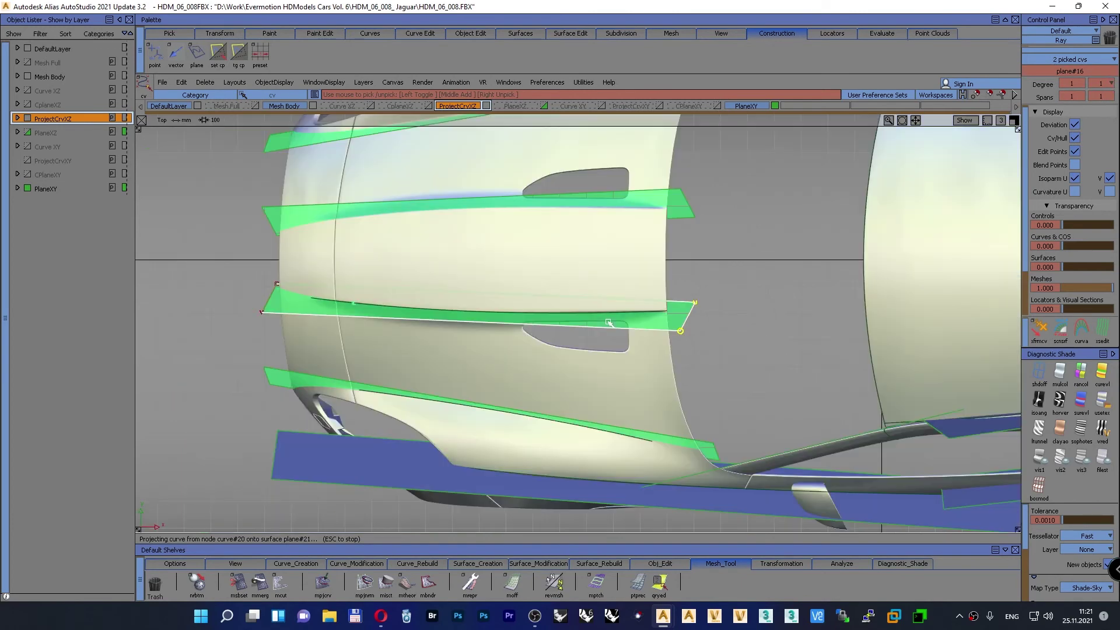
alt+shift+right_drag(660, 311, 675, 201)
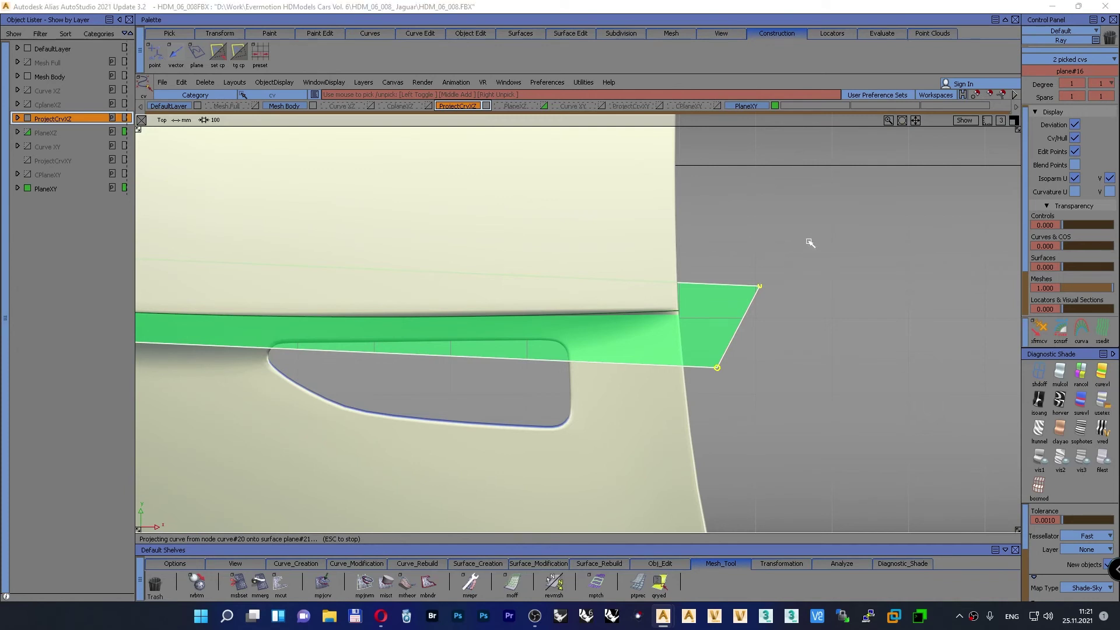
ctrl+shift+drag(808, 241, 808, 214)
key(Up)
key(Up)
key(Up)
key(Up)
key(Up)
key(Up)
key(Up)
key(Up)
key(Up)
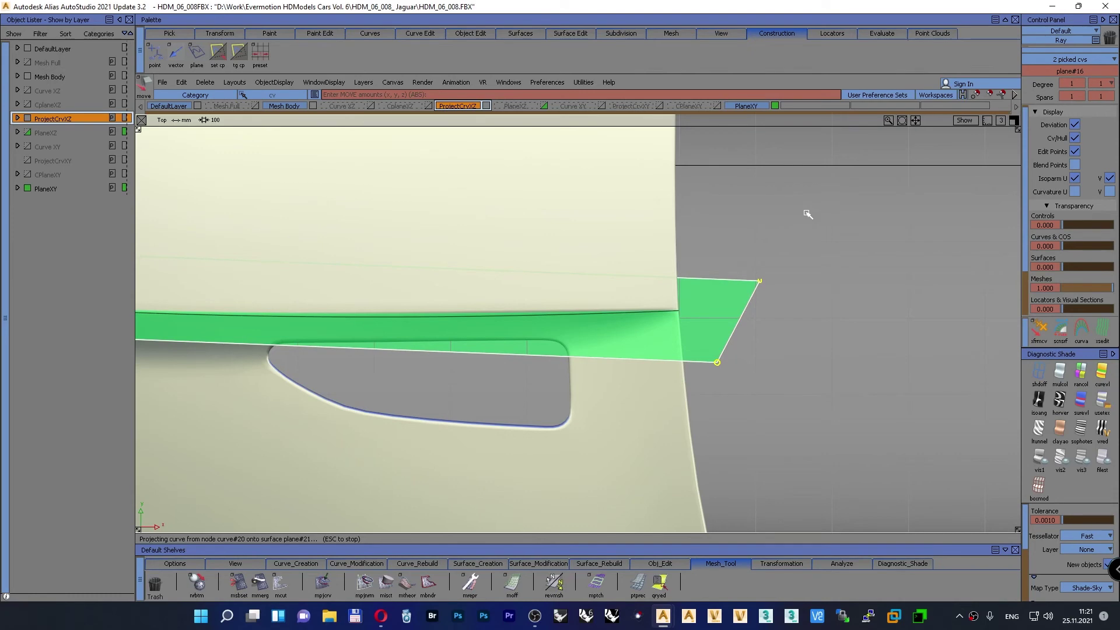
Step: Delete the matching plane along the hood crease on the opposite side of the car
alt+shift+right_drag(808, 214, 435, 377)
alt+shift+middle_drag(435, 377, 389, 389)
mouse_move(260, 274)
ctrl+shift+mouse_down()
mouse_move(263, 248)
mouse_move(283, 260)
mouse_move(260, 277)
ctrl+shift+mouse_up()
click(393, 286)
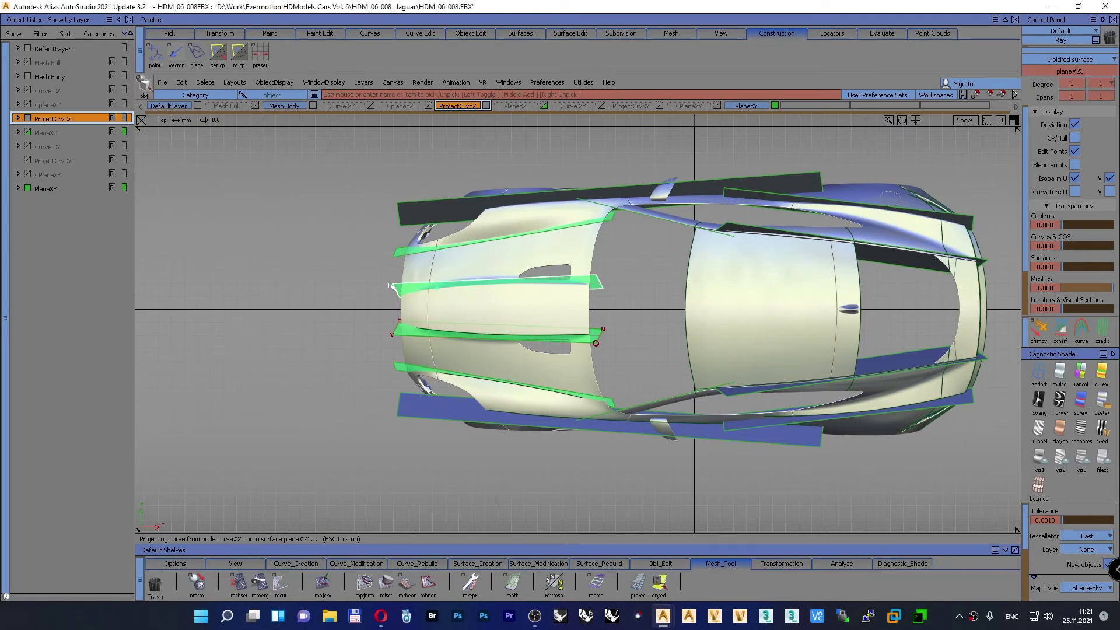
key(Delete)
Step: Mirror the adjusted left hood-crease plane across the car's centreline and clear the selection
ctrl+shift+drag(327, 290, 327, 316)
click(397, 331)
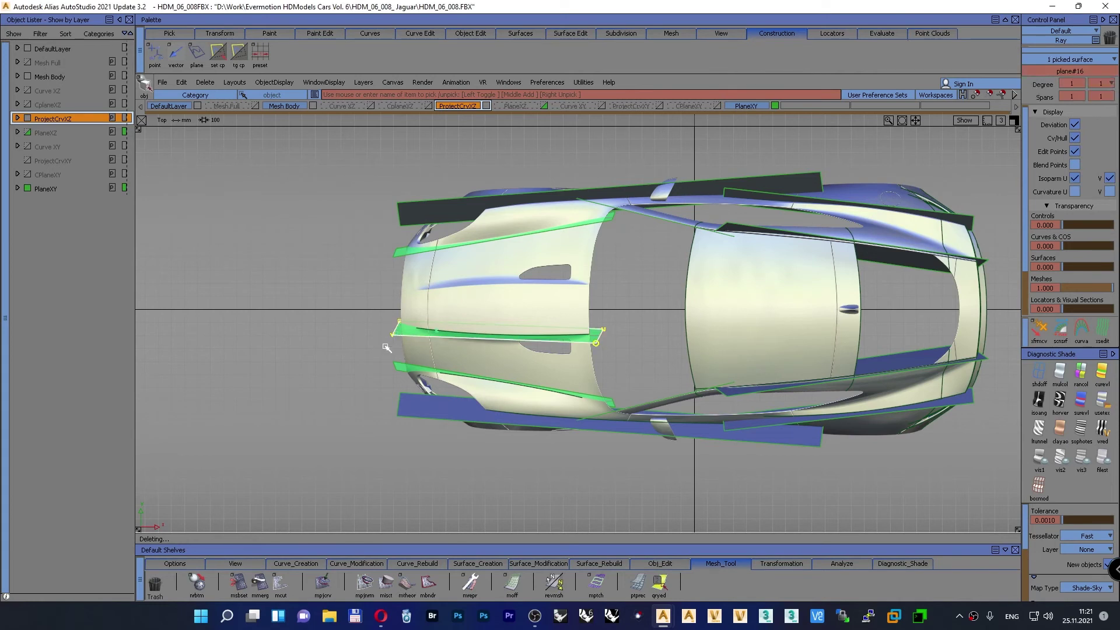
click(192, 563)
click(753, 586)
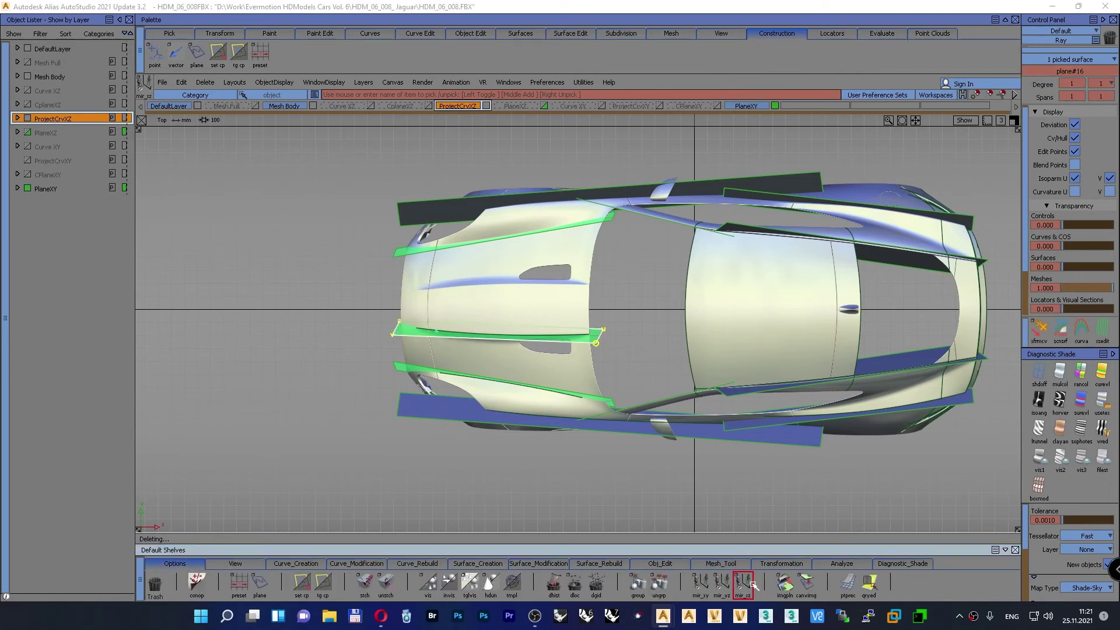
ctrl+shift+drag(189, 330, 190, 298)
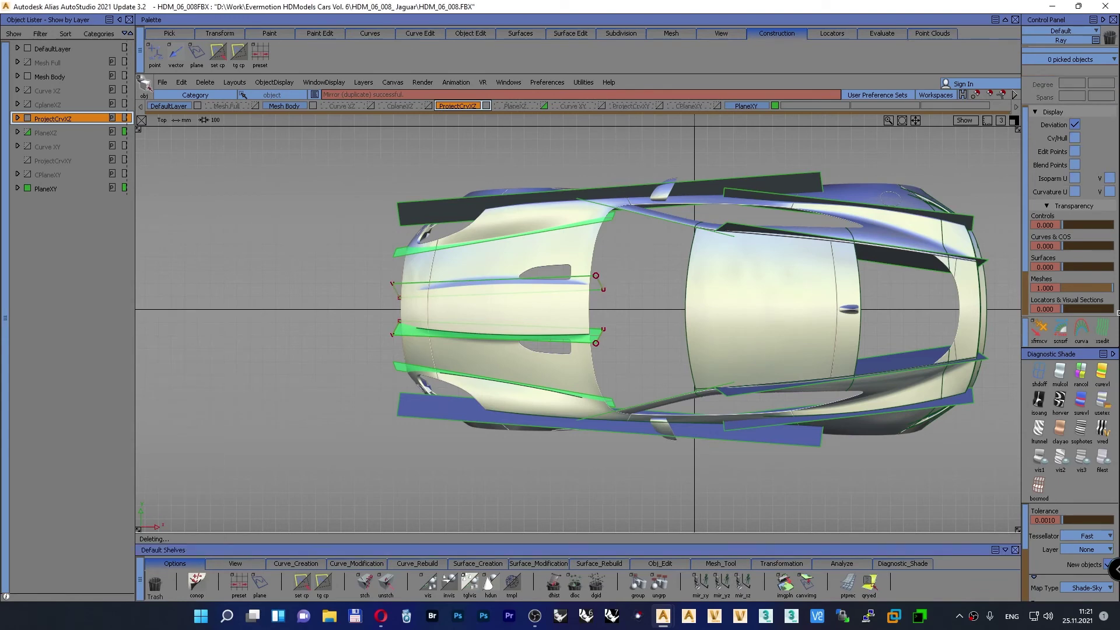
ctrl+shift+drag(293, 283, 292, 260)
Step: Show the PlaneXZ layer and hide the ProjectCrvXZ layer in perspective so both sets of construction planes are displayed over the body
key(F8)
alt+shift+drag(371, 268, 590, 270)
alt+shift+right_drag(589, 270, 542, 193)
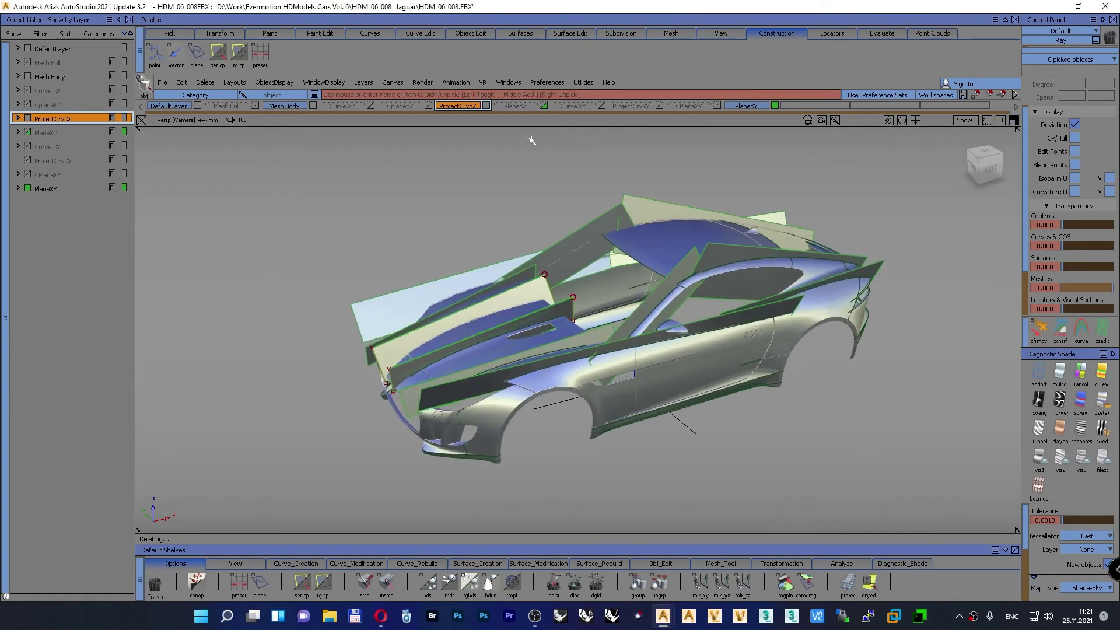
click(543, 105)
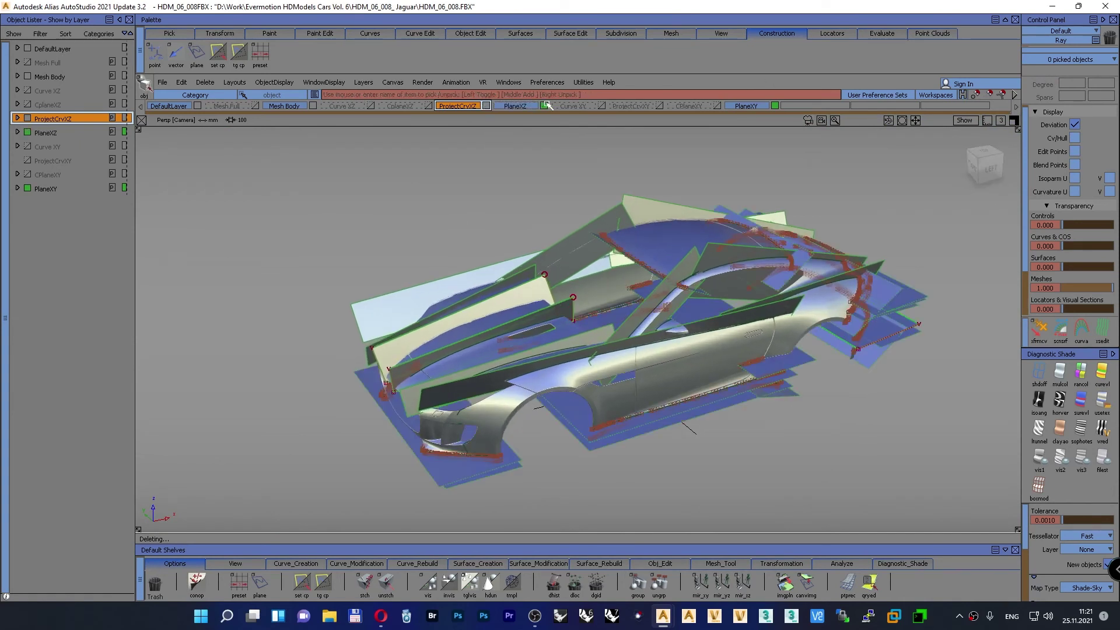
click(487, 105)
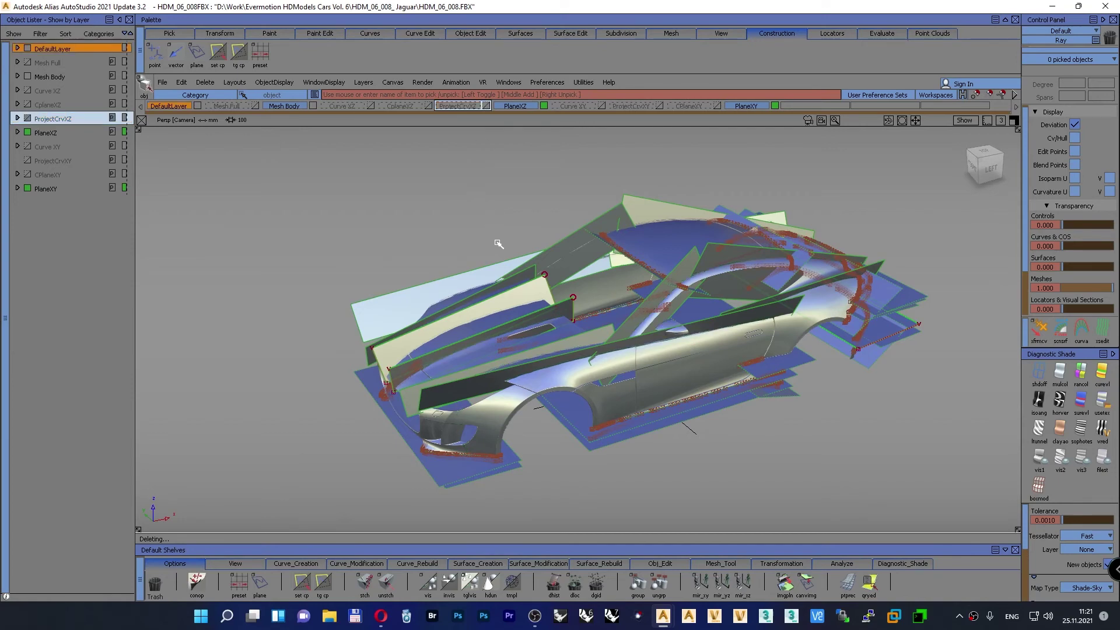
alt+shift+drag(497, 243, 474, 263)
alt+shift+right_drag(474, 262, 387, 303)
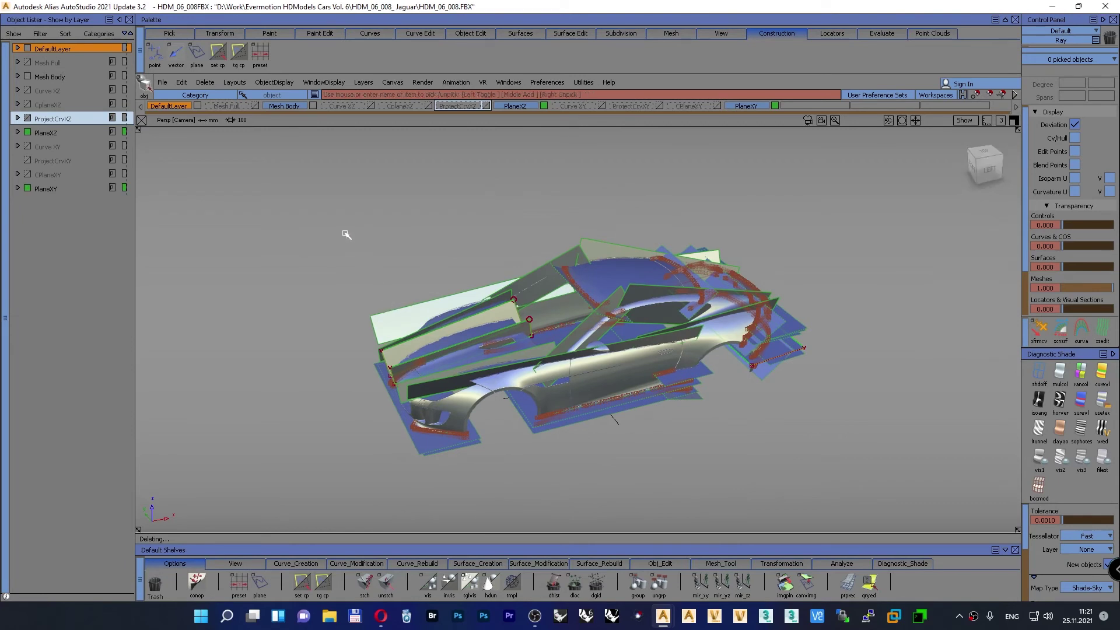
Step: Try to select curves across the whole body, clear the selection and examine both sets of construction planes in perspective
ctrl+shift+drag(328, 197, 364, 211)
drag(290, 168, 860, 508)
ctrl+shift+click(935, 216)
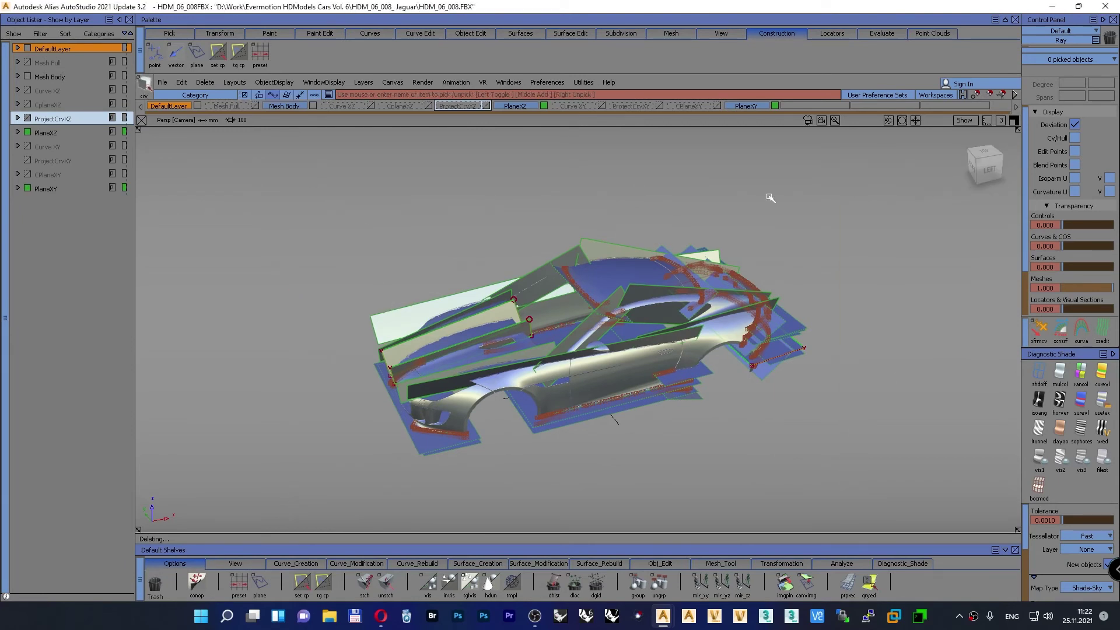
alt+shift+drag(594, 257, 585, 285)
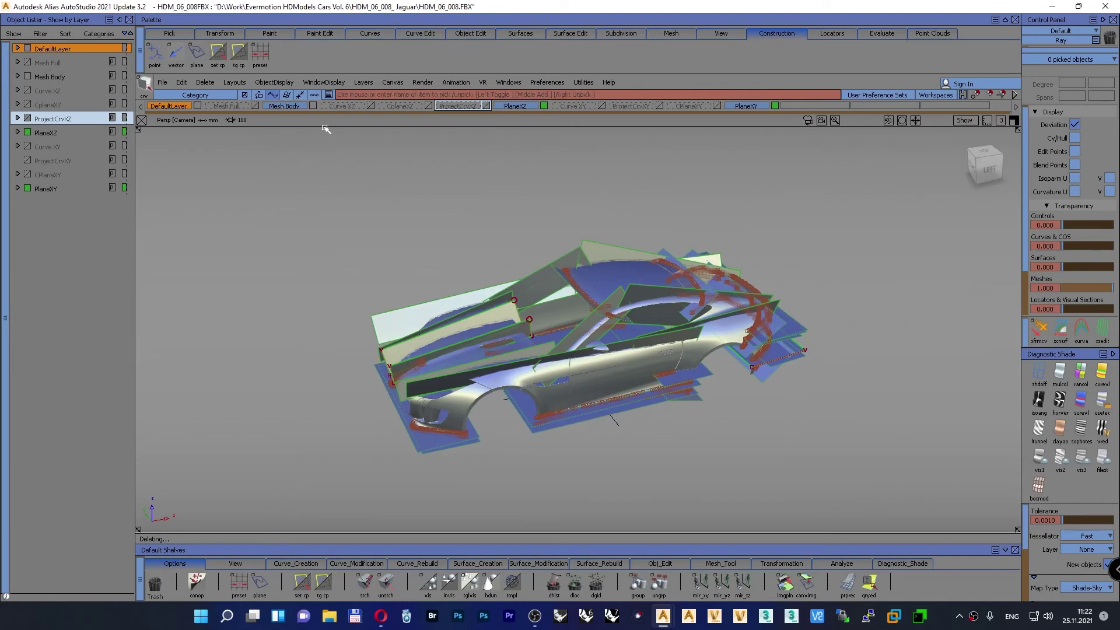
alt+shift+right_drag(414, 170, 467, 213)
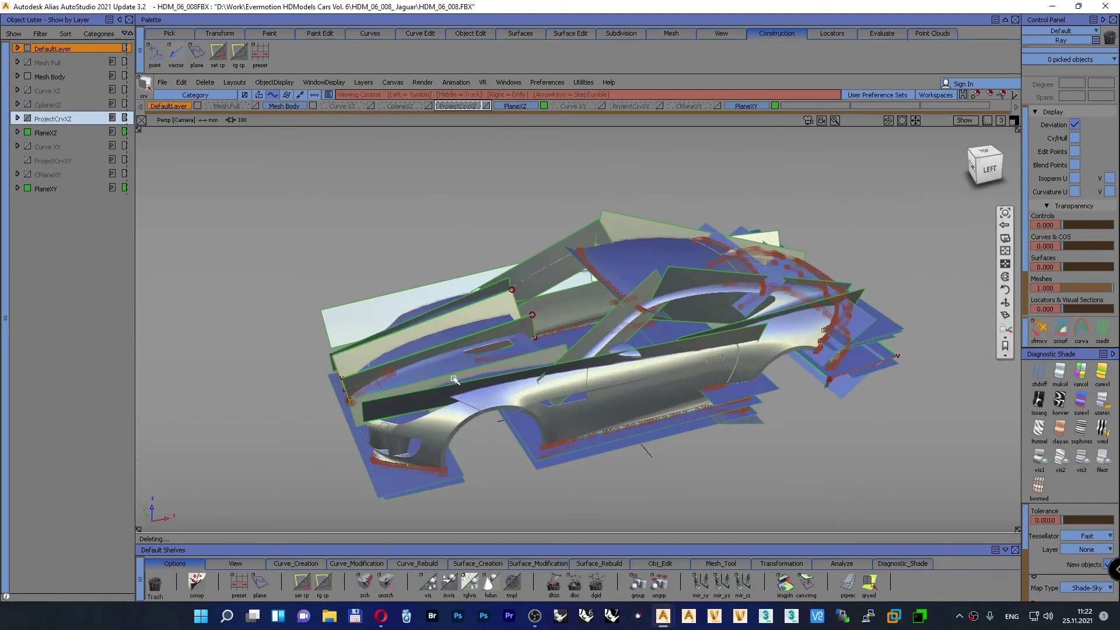
alt+shift+drag(454, 379, 530, 381)
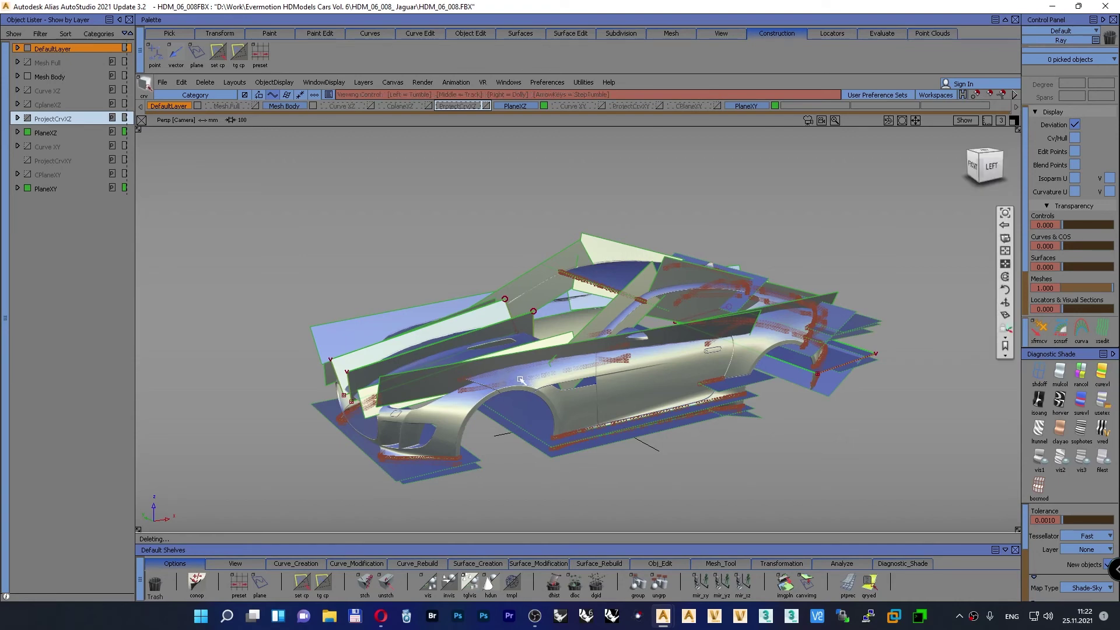
alt+shift+drag(530, 382, 545, 387)
Step: Create a plane in the front wheel arch in side view and scale it uniformly to about 900 to span the opening
key(F6)
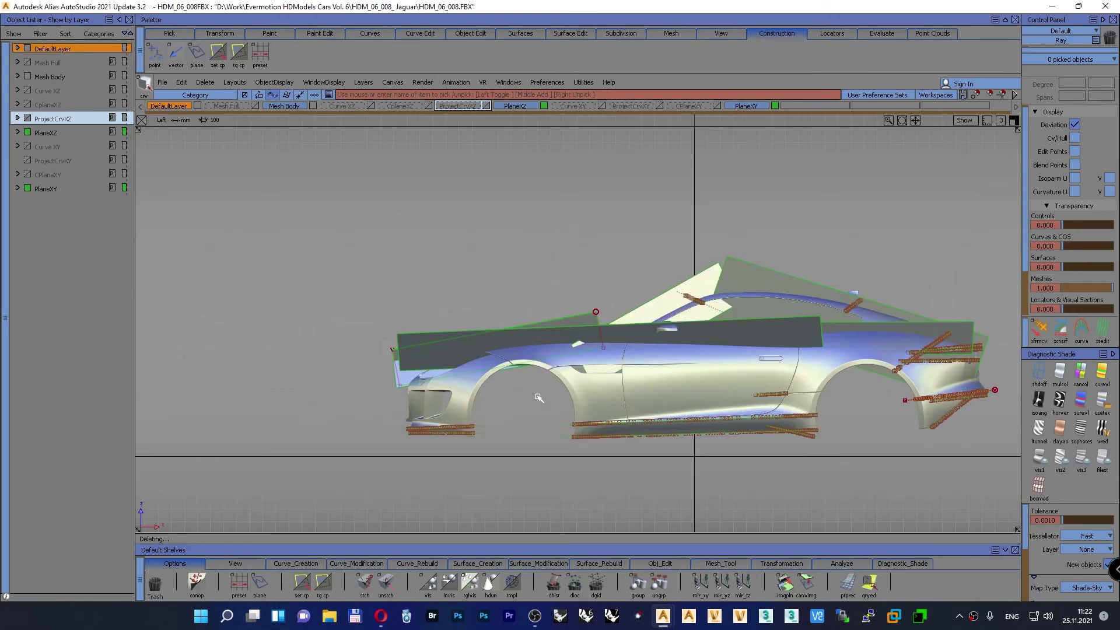
alt+shift+middle_drag(528, 404, 540, 328)
alt+shift+right_drag(540, 327, 541, 305)
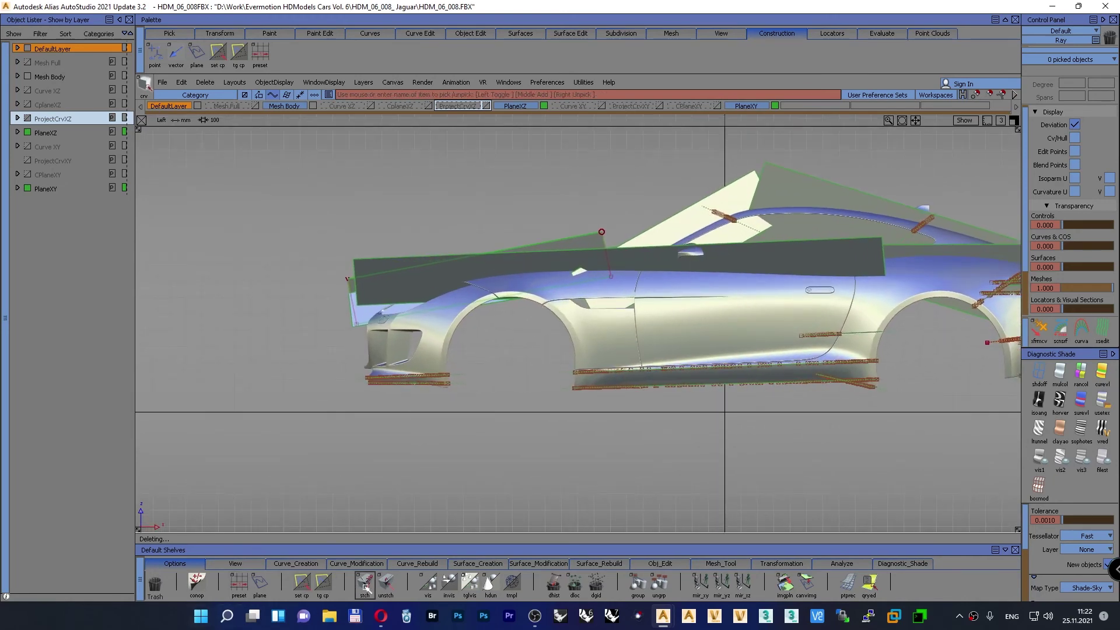
click(599, 563)
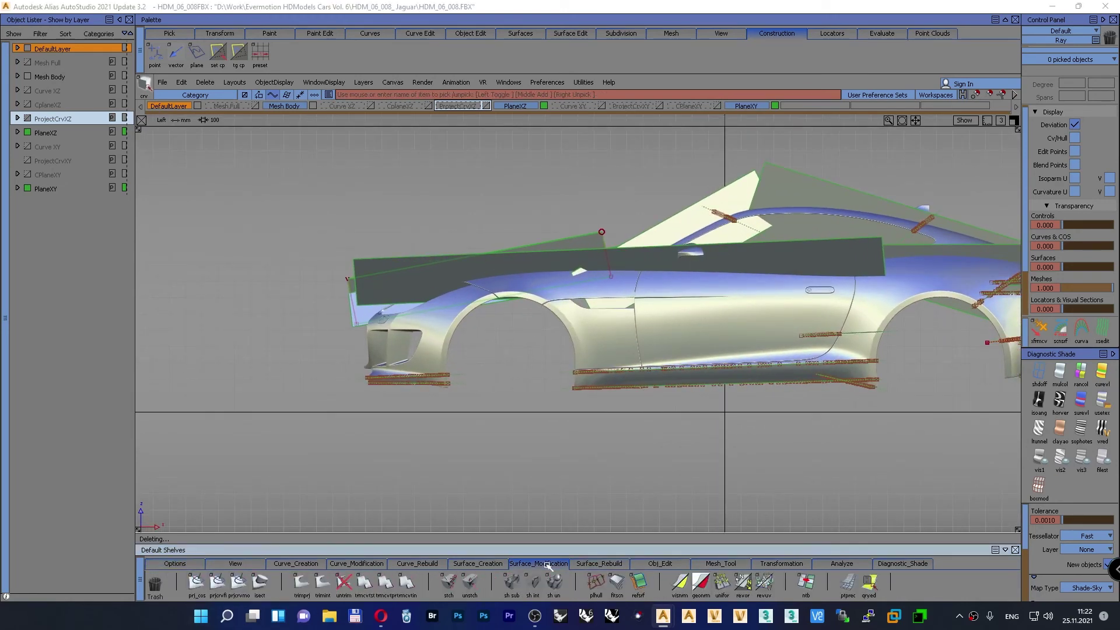
click(556, 563)
click(464, 563)
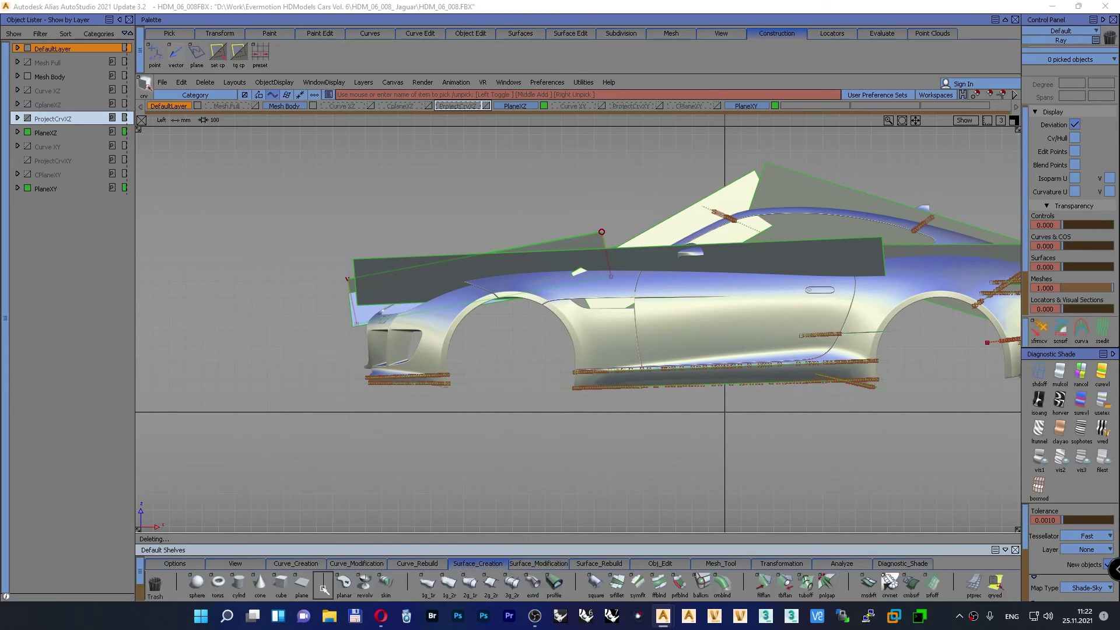
click(302, 581)
click(512, 363)
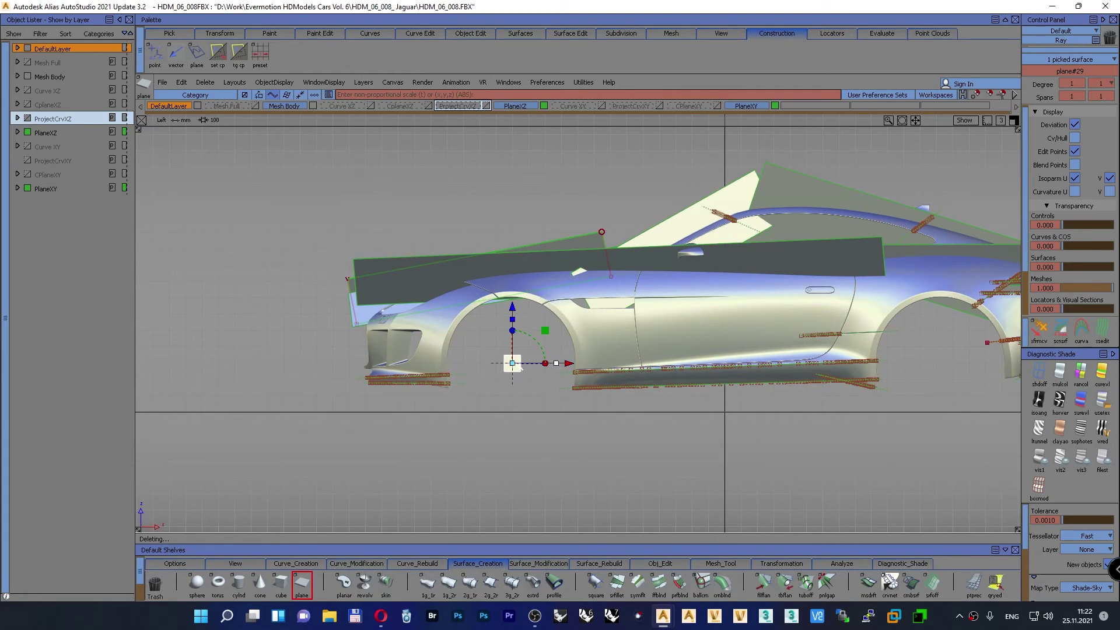
drag(519, 367, 630, 249)
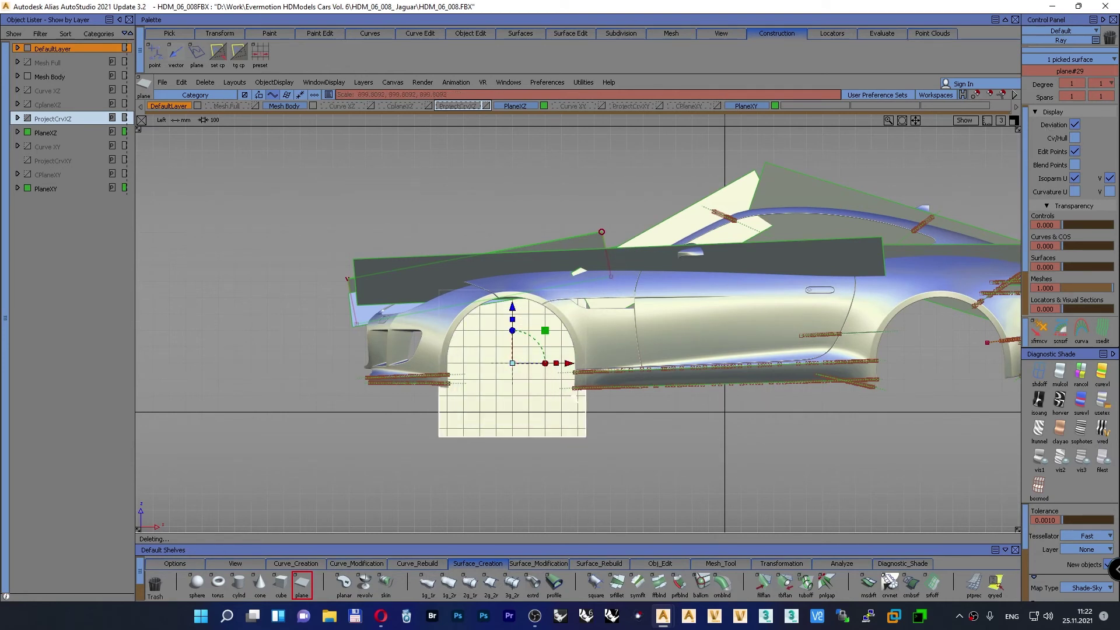
Step: Move the front wheel-arch plane outboard of the body in top view, then shorten and reposition it over the arch opening in side view
key(F5)
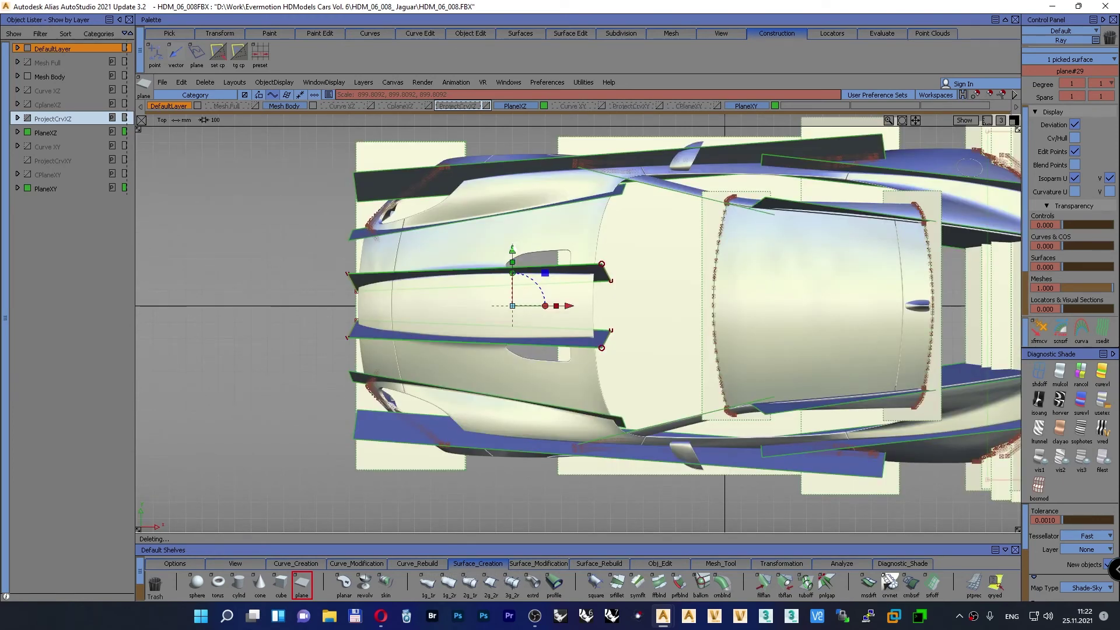
drag(512, 251, 505, 447)
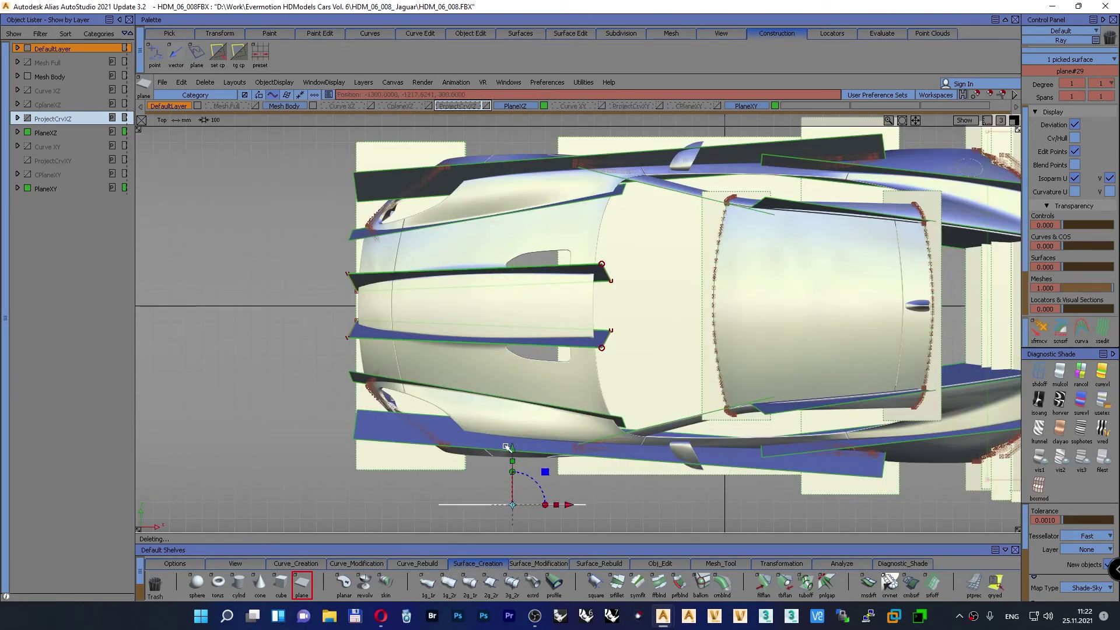
key(F6)
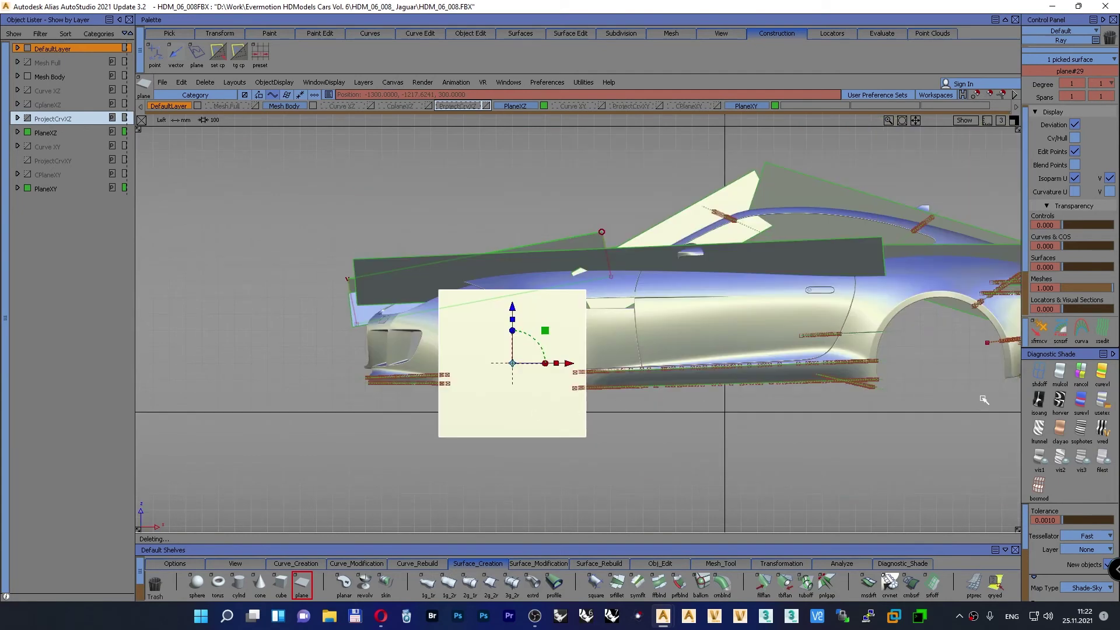
click(1037, 375)
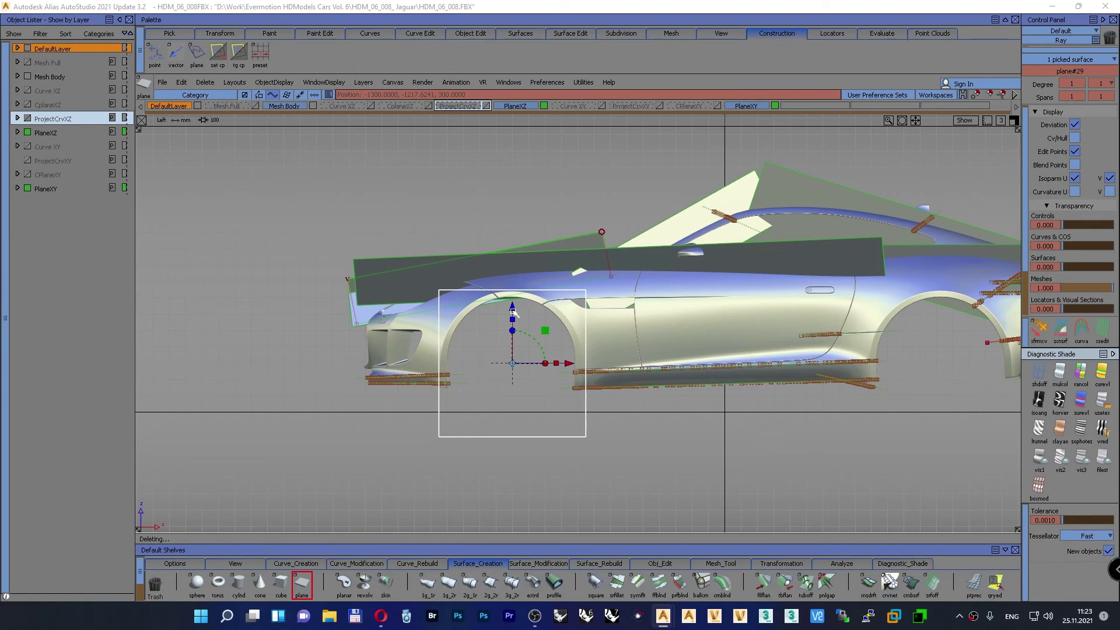
drag(513, 314, 513, 288)
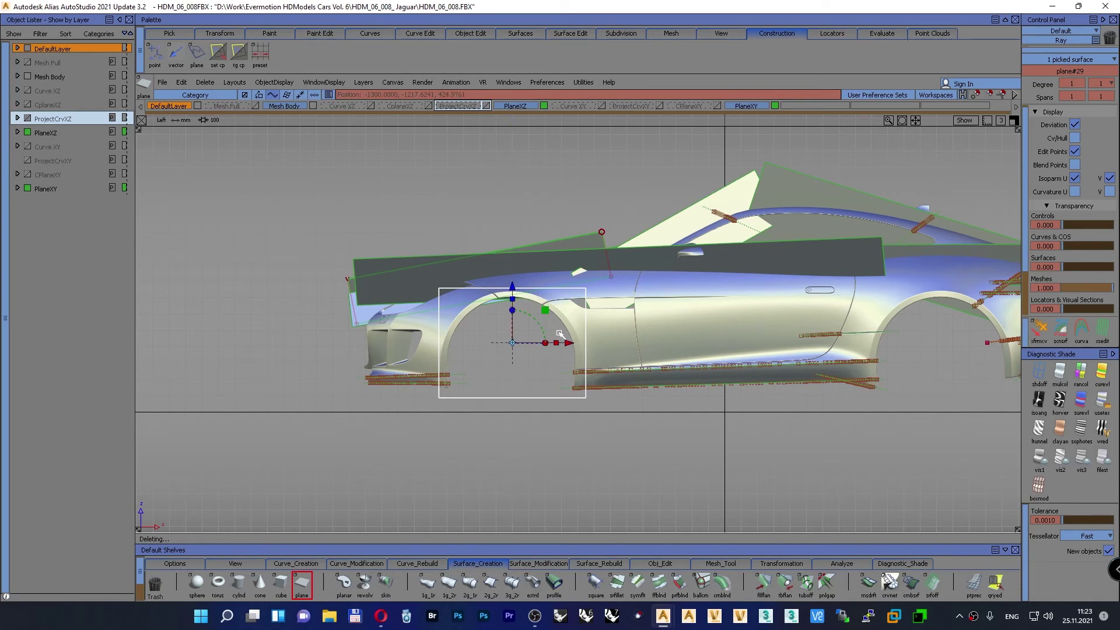
drag(569, 342, 568, 345)
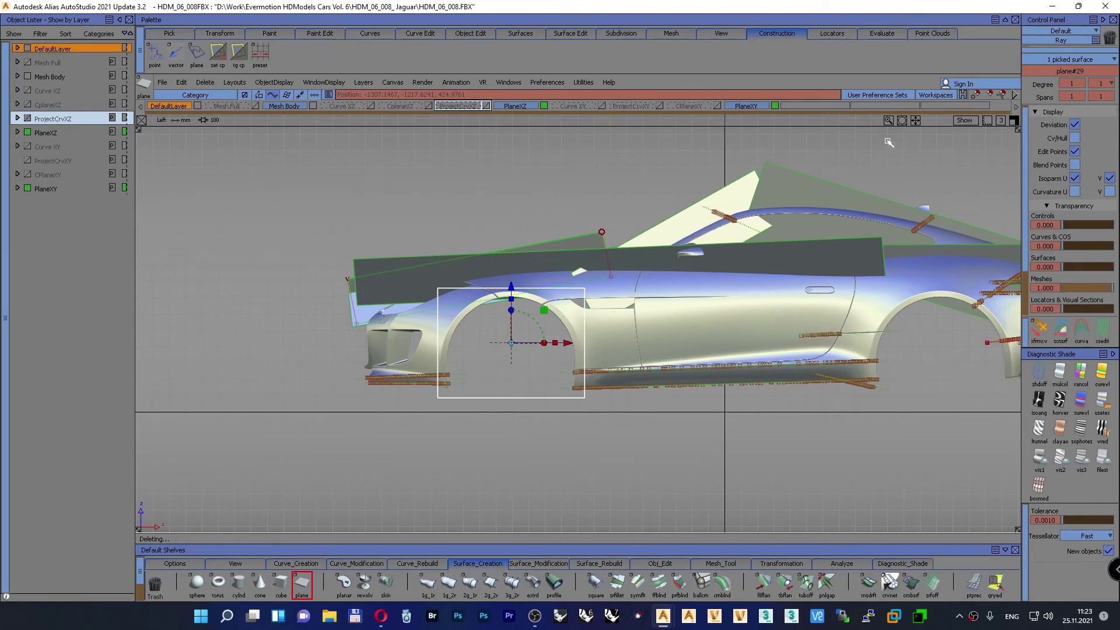
Step: Raise the wheel-arch plane to degree 3 in both U and V, accept the change, and reselect the plane as an object
click(1082, 83)
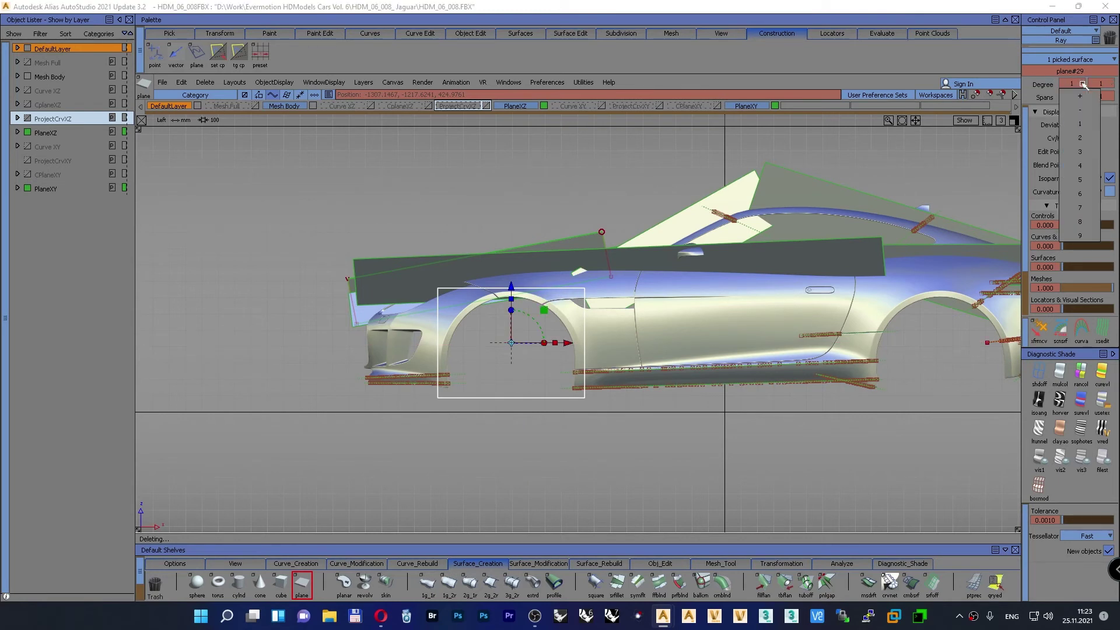
click(1084, 158)
click(1106, 83)
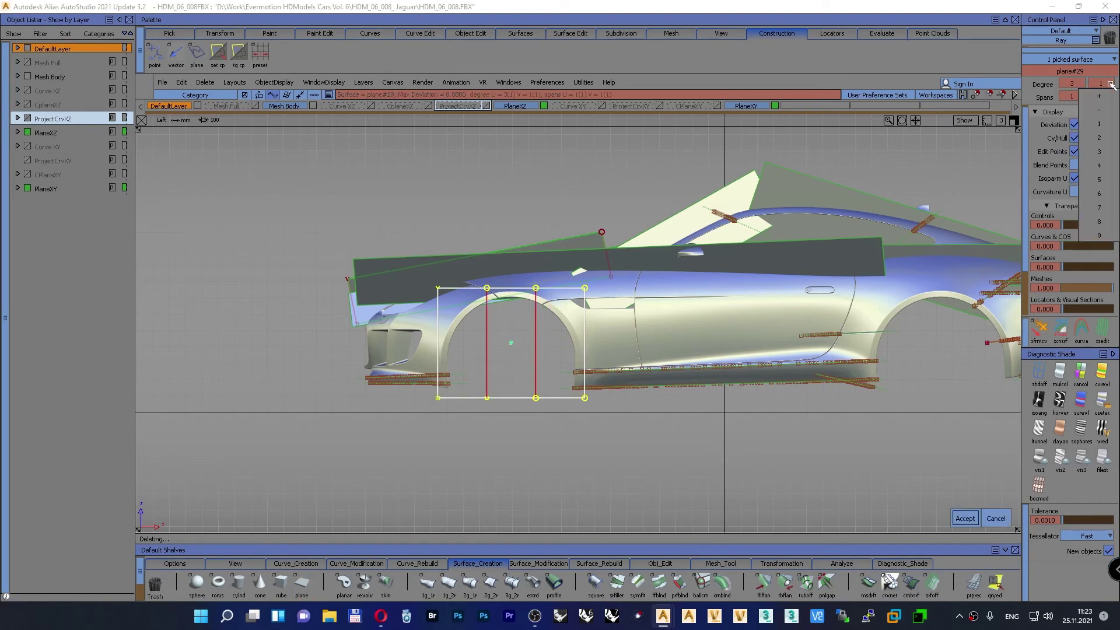
click(1102, 151)
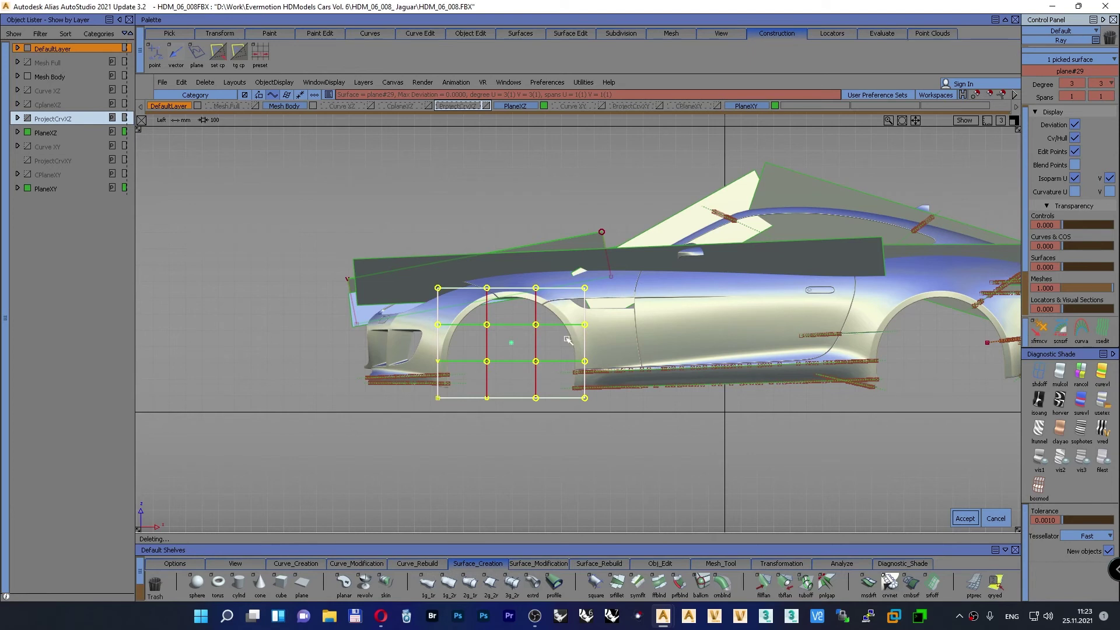
ctrl+shift+drag(555, 344, 551, 332)
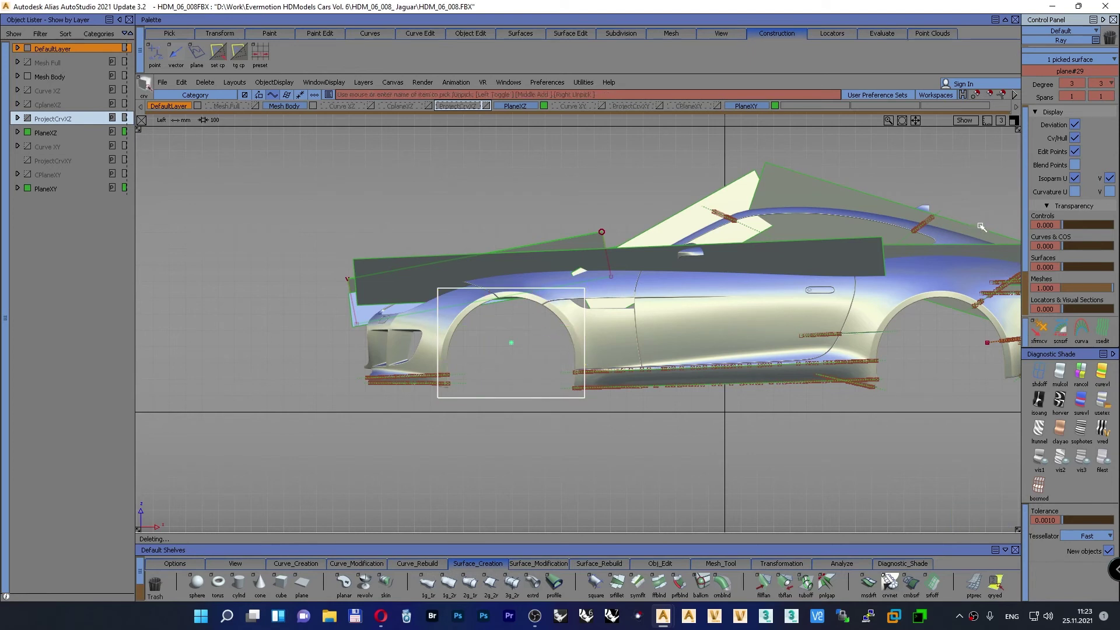
ctrl+shift+drag(381, 195, 381, 167)
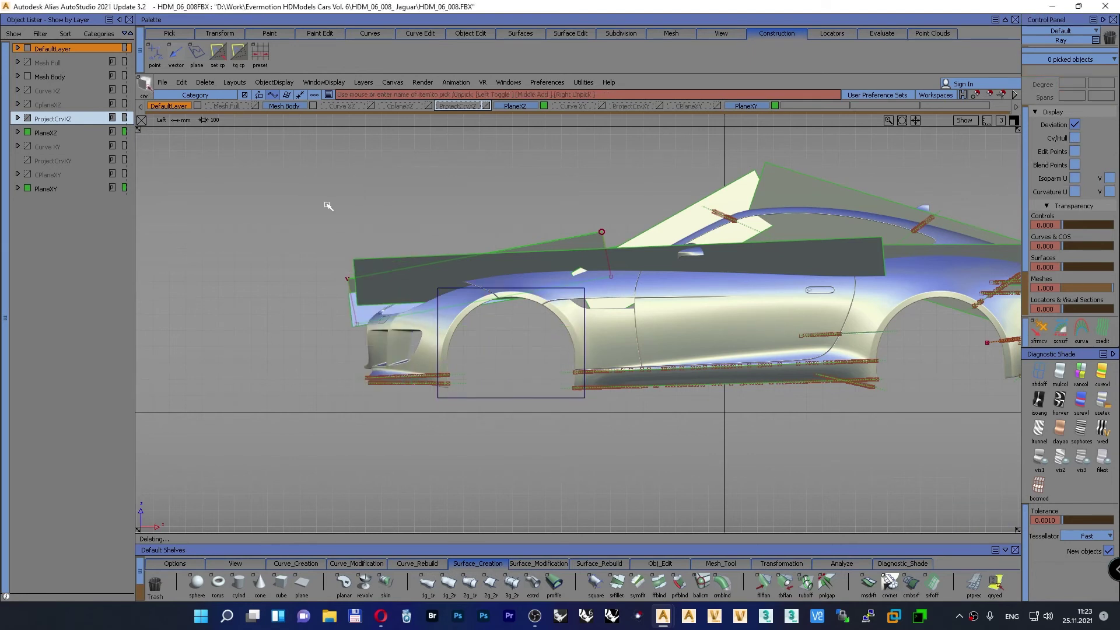
ctrl+shift+drag(326, 204, 320, 230)
click(479, 399)
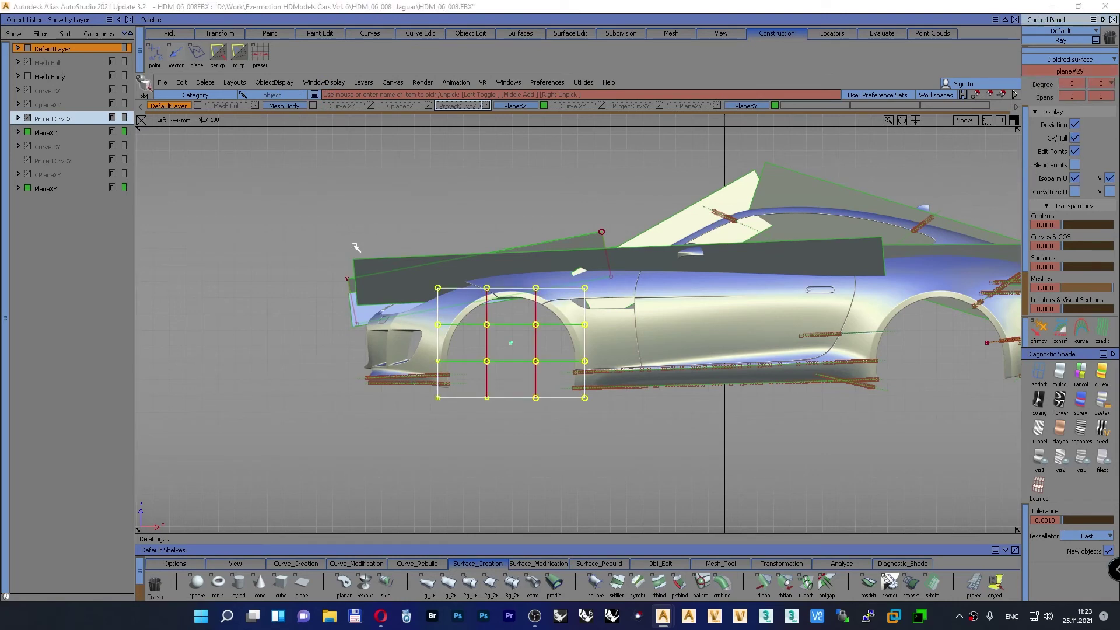
Step: Move the wheel-arch plane inward along Y in perspective until it sits close against the front fender
key(F8)
alt+shift+drag(383, 339, 528, 337)
alt+shift+middle_drag(528, 337, 527, 266)
ctrl+shift+middle_drag(745, 330, 699, 317)
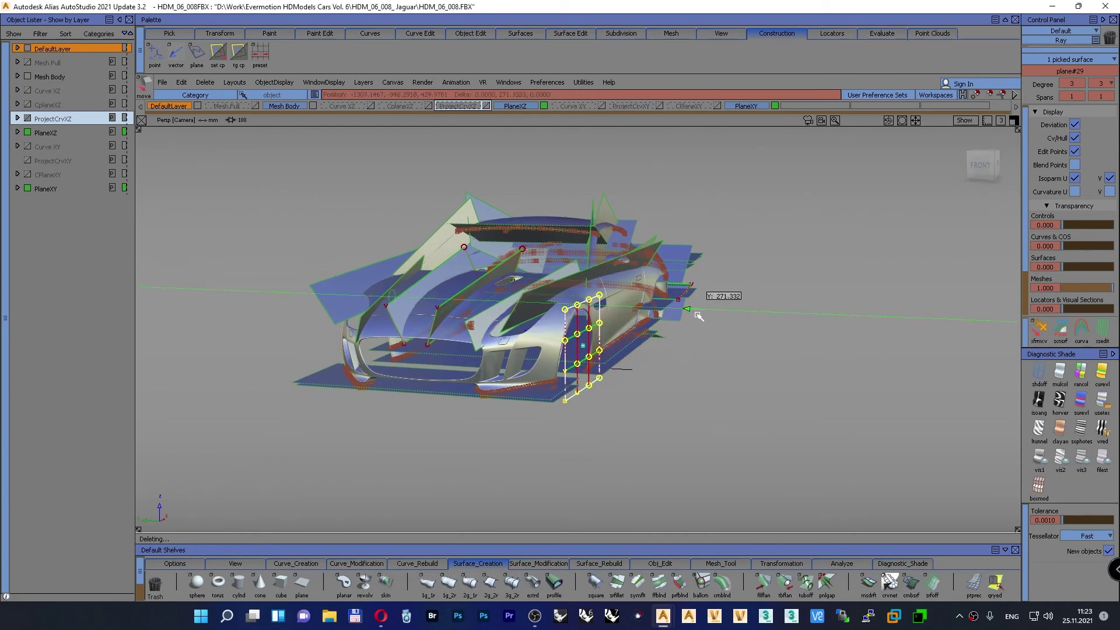
alt+shift+right_drag(657, 387, 613, 365)
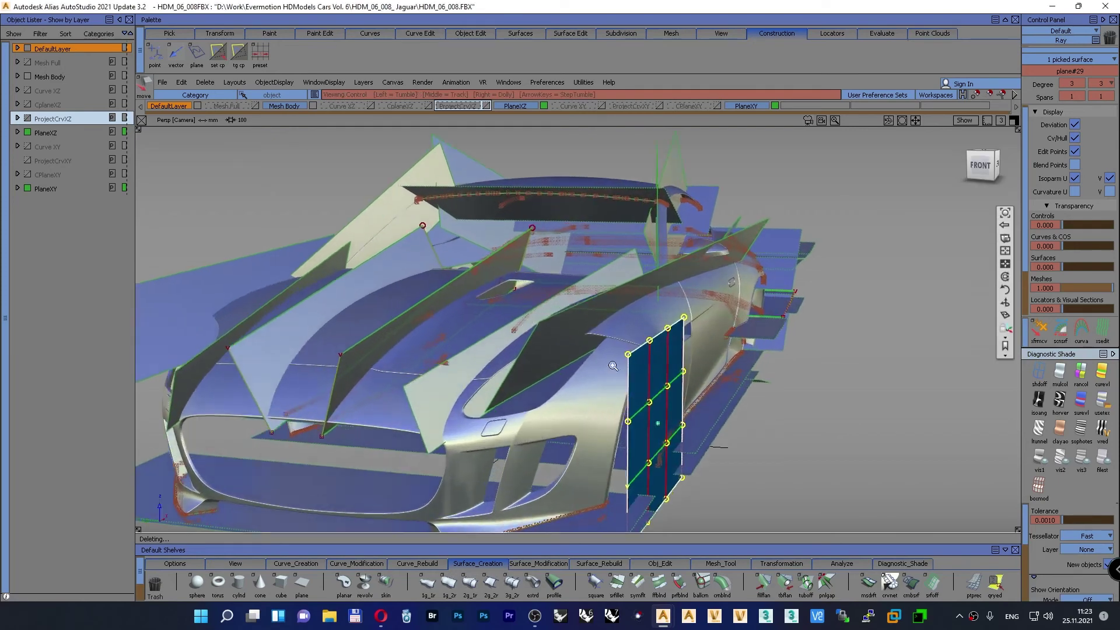
alt+shift+middle_drag(613, 366, 541, 297)
mouse_move(815, 367)
middle_down()
mouse_move(790, 373)
mouse_move(800, 375)
middle_up()
Step: Isolate the wheel-arch plane and the car body mesh in top view, hiding all other geometry, and clear the selection
key(F6)
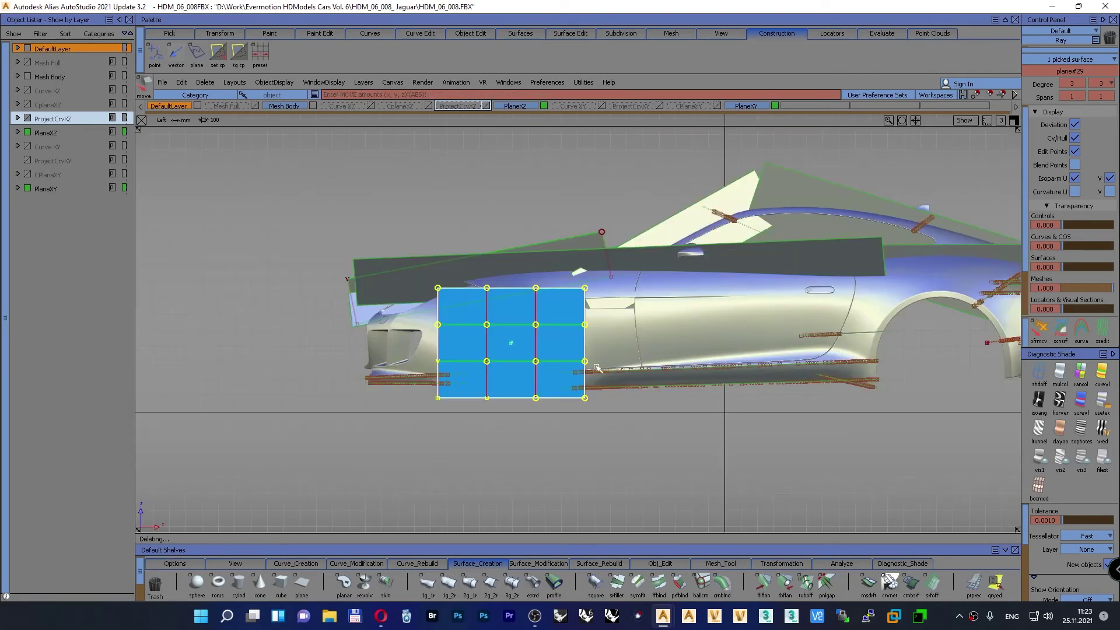
key(F5)
alt+shift+middle_drag(499, 377, 500, 265)
alt+shift+right_drag(437, 417, 253, 398)
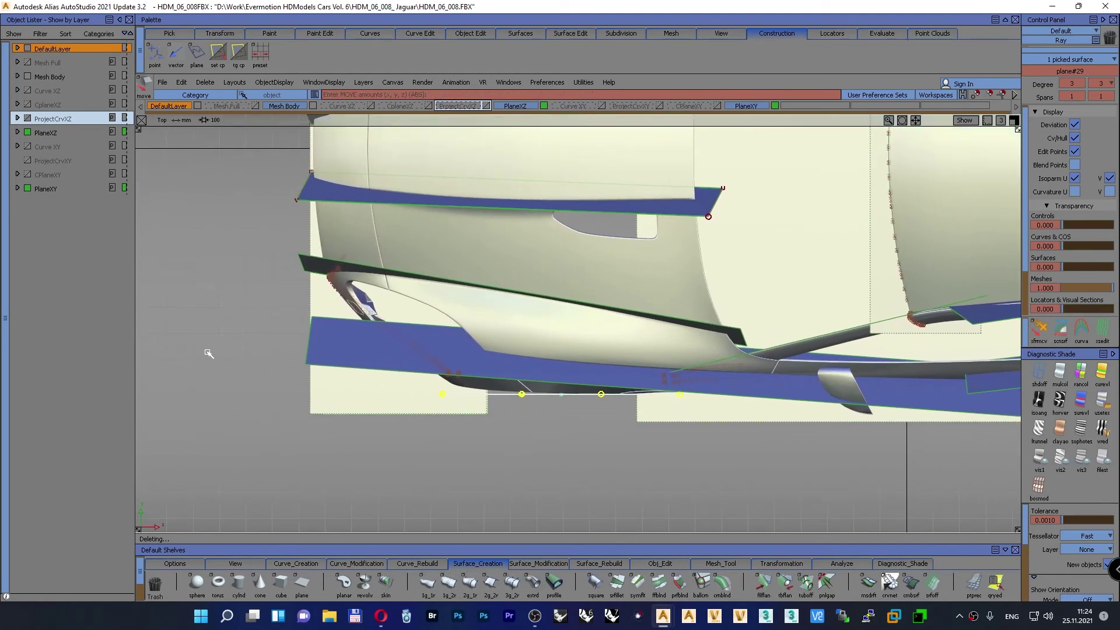
ctrl+shift+drag(208, 353, 208, 333)
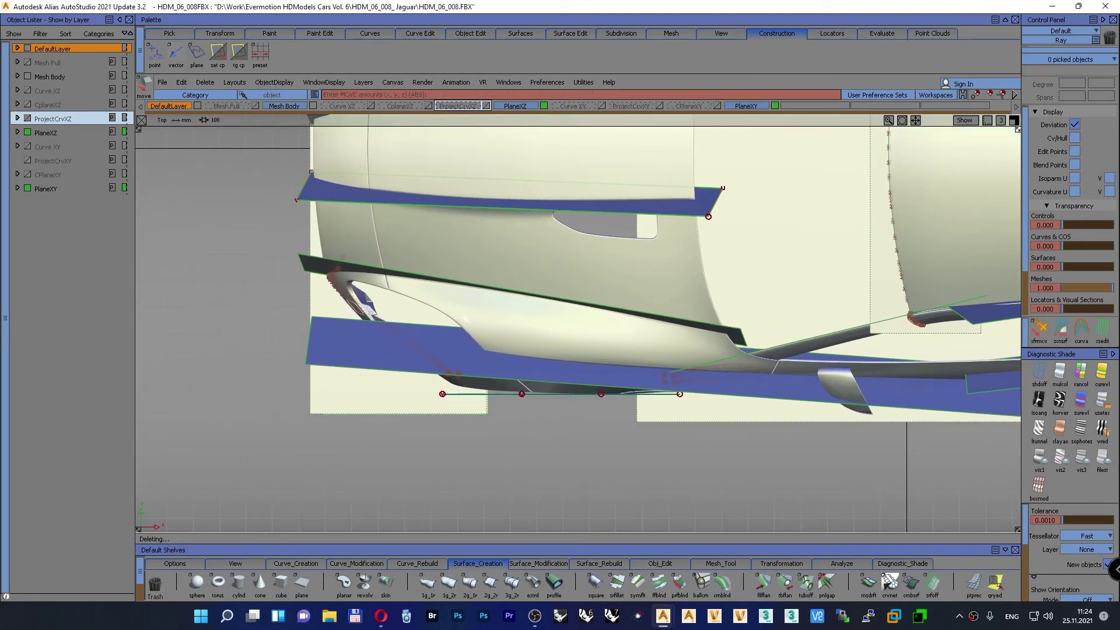
click(488, 308)
click(502, 328)
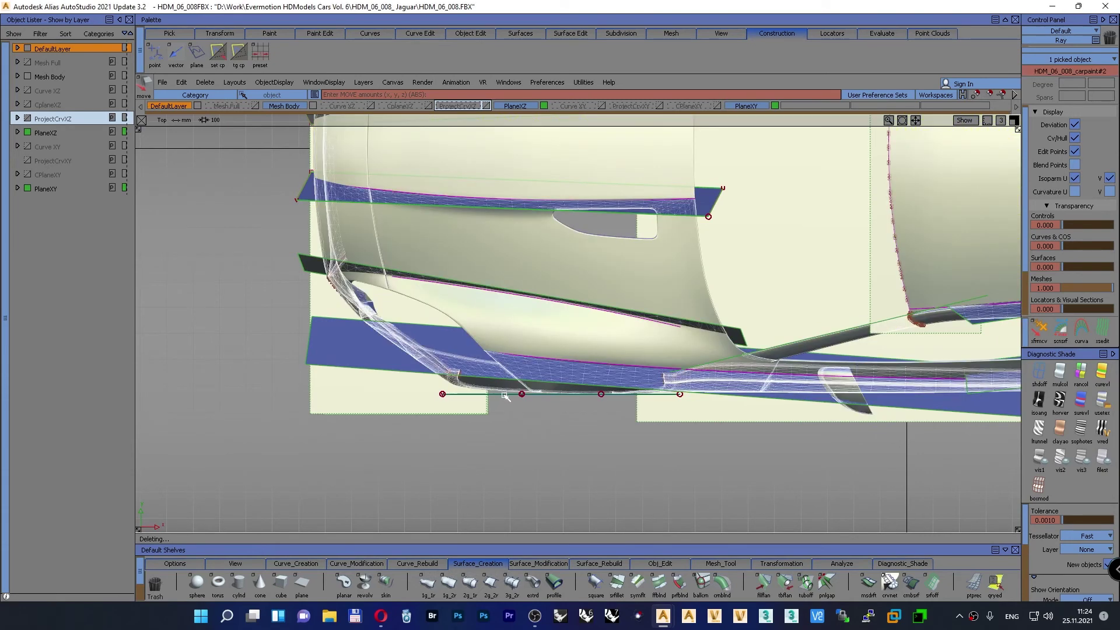
mouse_move(250, 313)
ctrl+shift+right_down()
mouse_move(232, 291)
mouse_move(234, 316)
ctrl+shift+right_up()
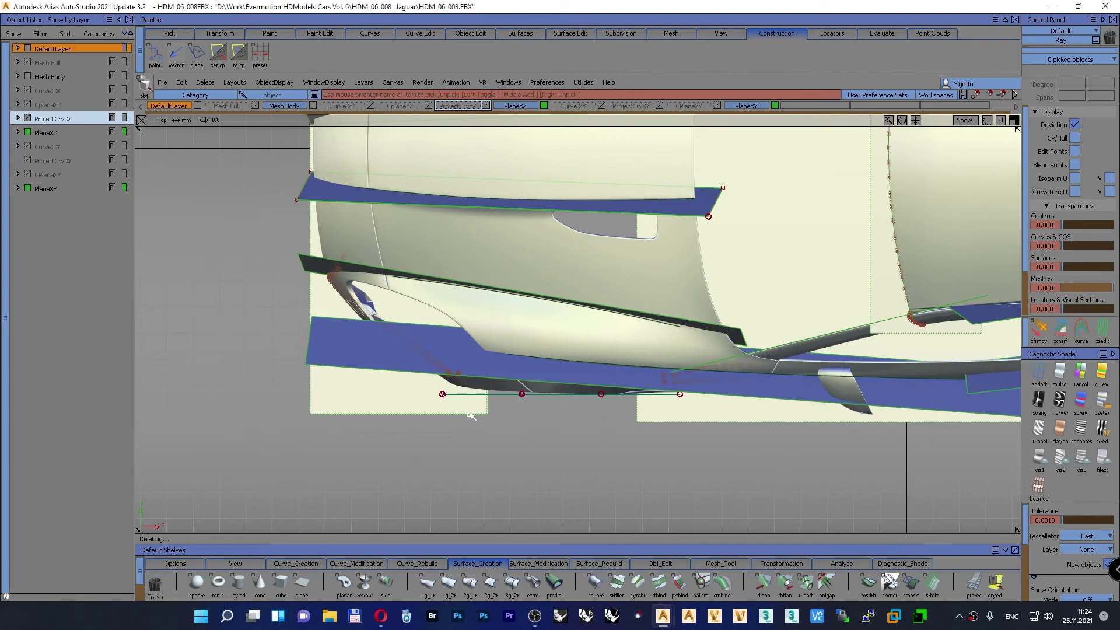
click(503, 396)
click(418, 256)
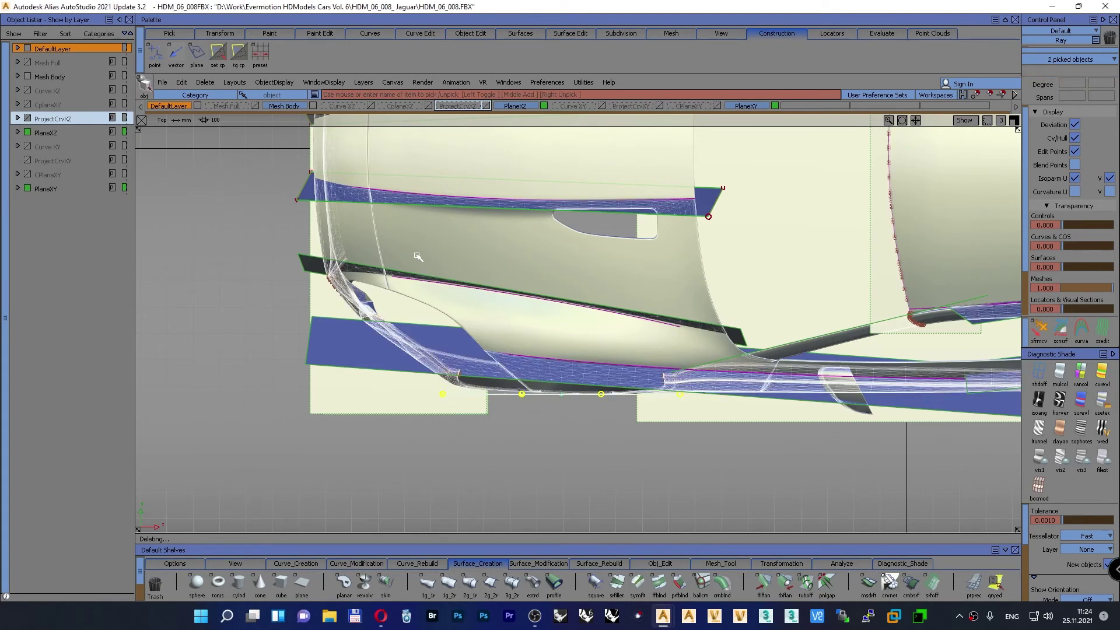
ctrl+shift+right_drag(194, 258, 190, 364)
ctrl+shift+right_drag(294, 363, 291, 332)
Step: Move the plane's front row of CVs inward along Y in top view so it follows the fender's curvature
ctrl+shift+right_drag(300, 389, 355, 391)
drag(432, 385, 449, 407)
ctrl+shift+right_drag(299, 407, 298, 378)
drag(309, 392, 311, 381)
ctrl+shift+right_drag(289, 387, 288, 362)
Step: Nudge the plane's rear row of CVs inward along Y by about 6.6 to follow the body side, and clear the selection
ctrl+shift+right_drag(627, 443, 666, 444)
drag(672, 380, 689, 409)
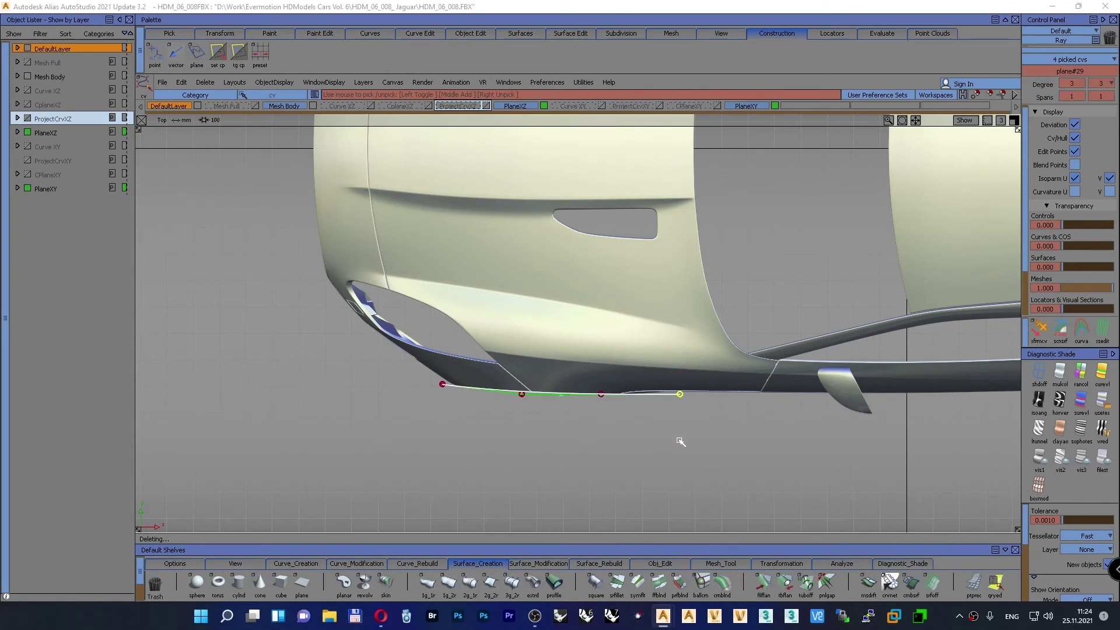
mouse_move(679, 441)
ctrl+shift+middle_down()
mouse_move(677, 416)
mouse_move(680, 425)
ctrl+shift+middle_up()
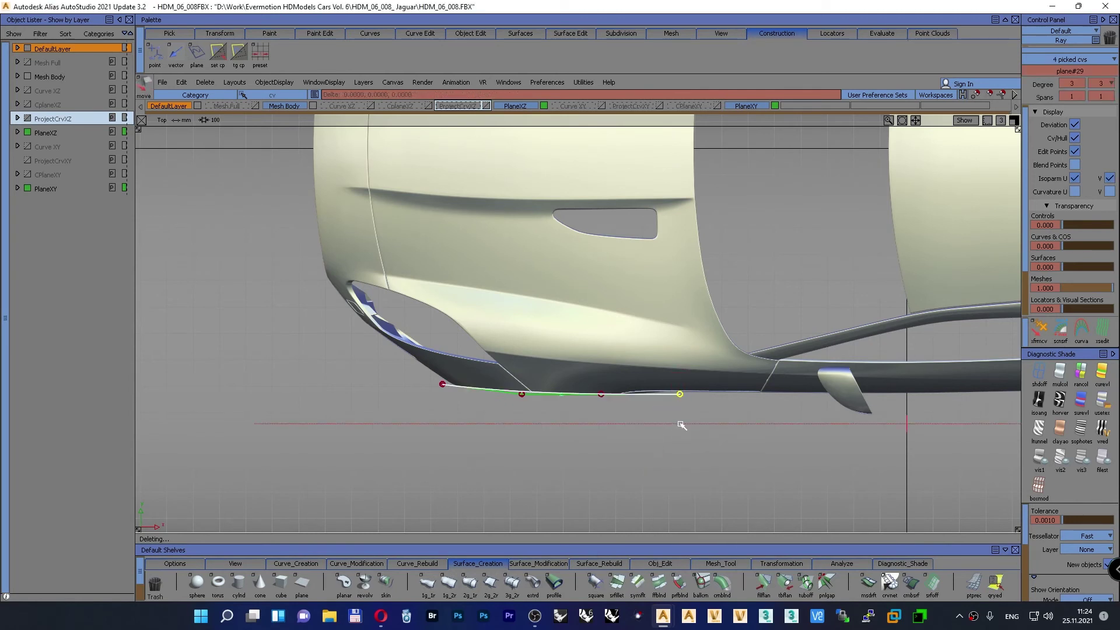
drag(682, 425, 682, 424)
key(ctrl+z)
right_drag(694, 428, 696, 426)
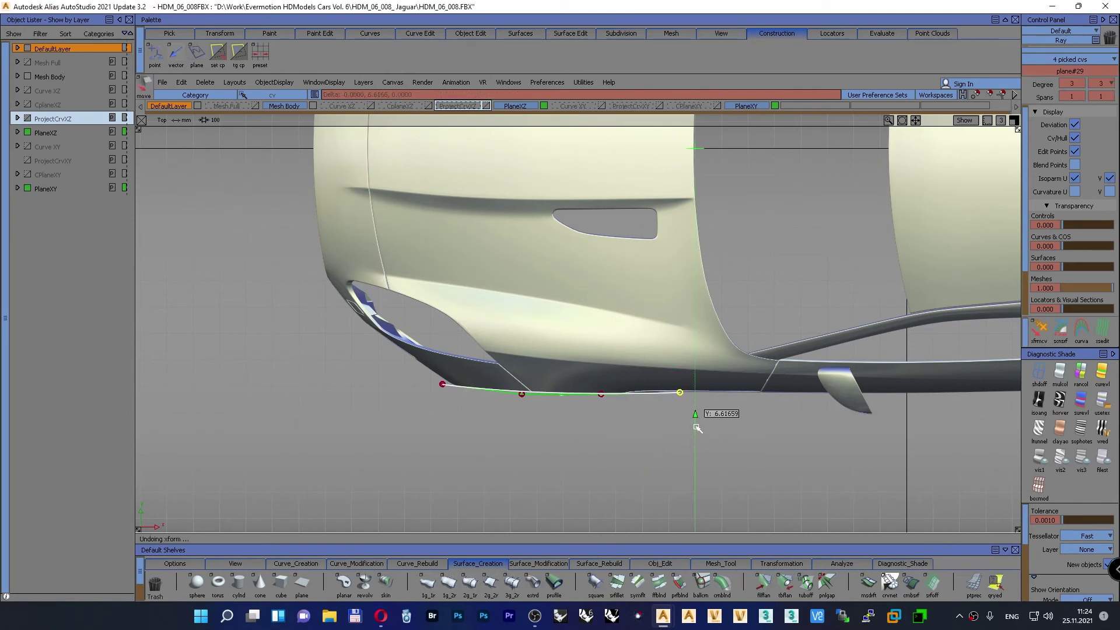
middle_drag(697, 427, 695, 427)
ctrl+shift+drag(335, 407, 332, 380)
Step: Select the curved plane in perspective, shift it outward along Y by about 5.2 from the wheel arch, and clear the selection
key(F8)
alt+shift+drag(414, 379, 521, 333)
ctrl+shift+right_drag(815, 403, 812, 443)
click(594, 403)
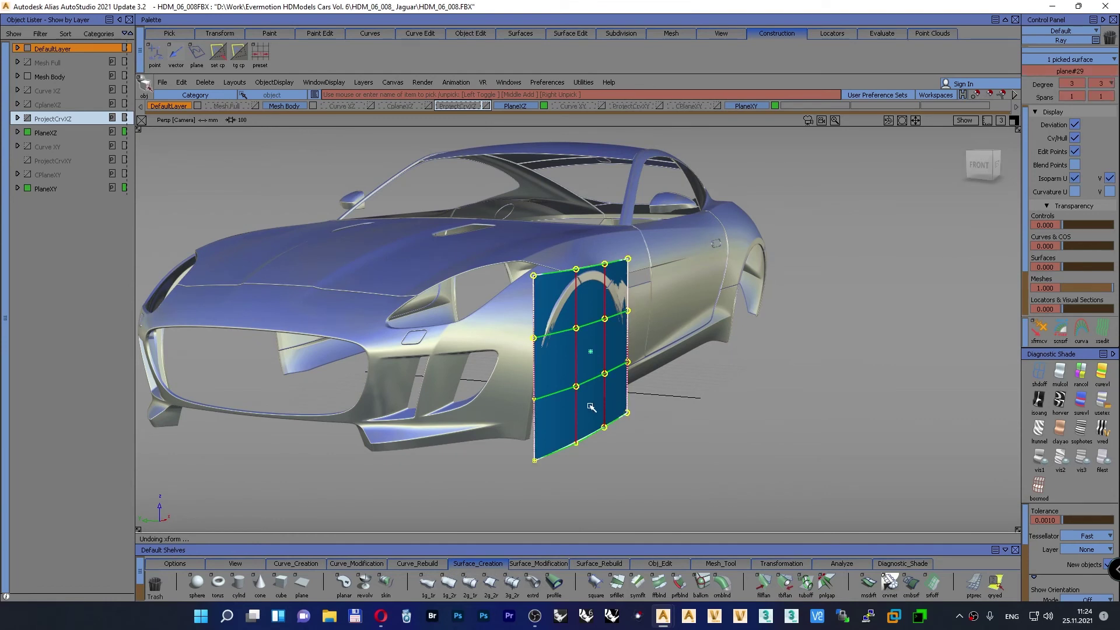
ctrl+shift+right_drag(775, 343, 772, 320)
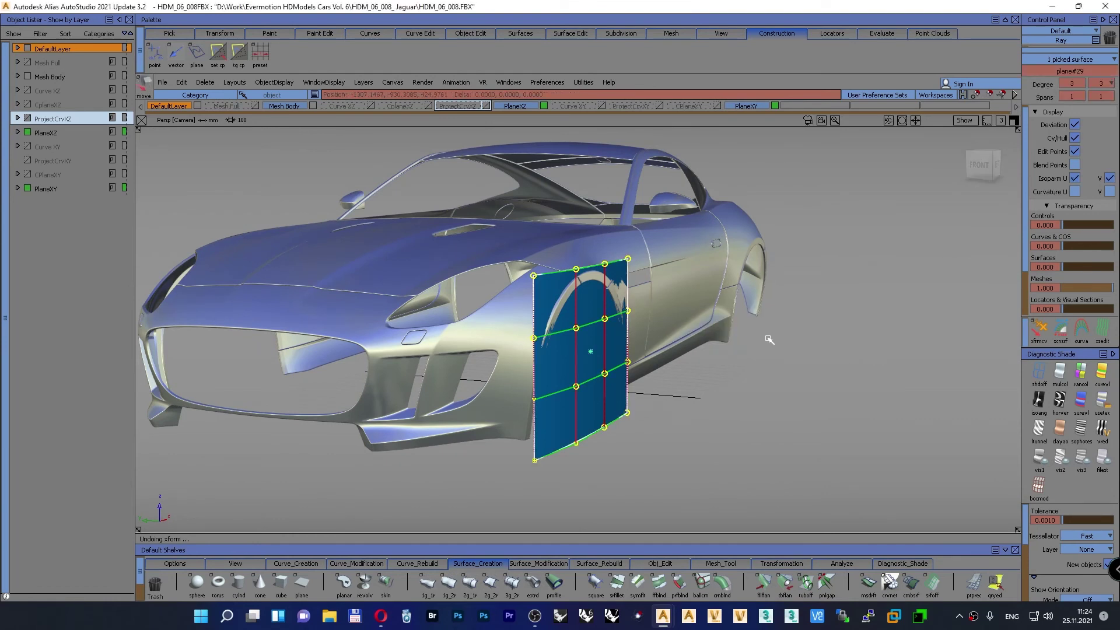
middle_drag(769, 339, 770, 340)
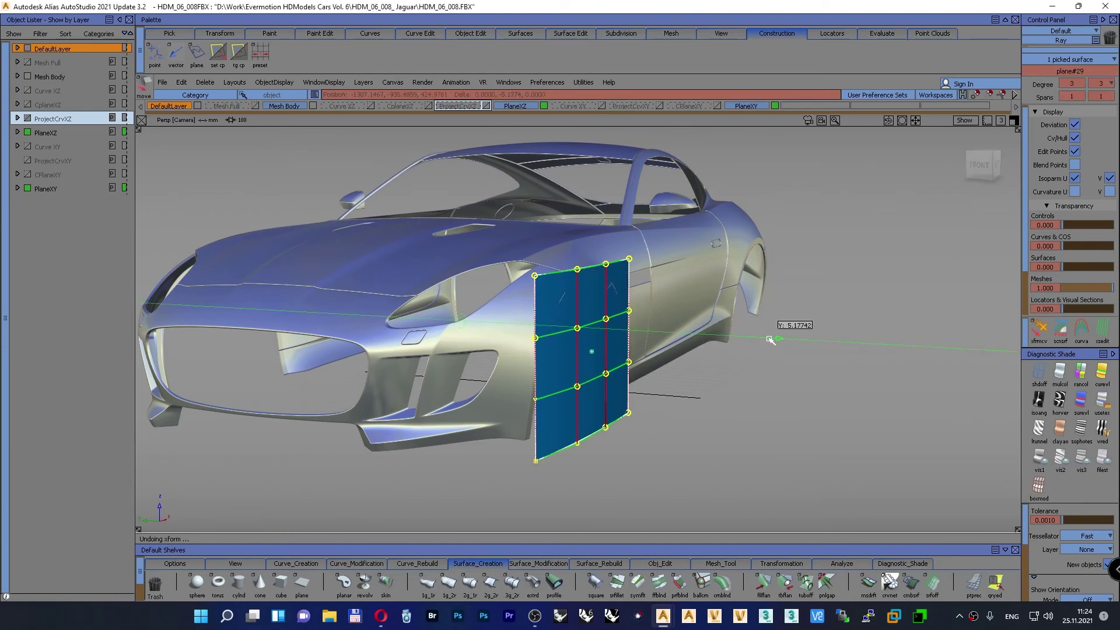
ctrl+shift+drag(826, 240, 828, 216)
ctrl+shift+drag(829, 259, 862, 272)
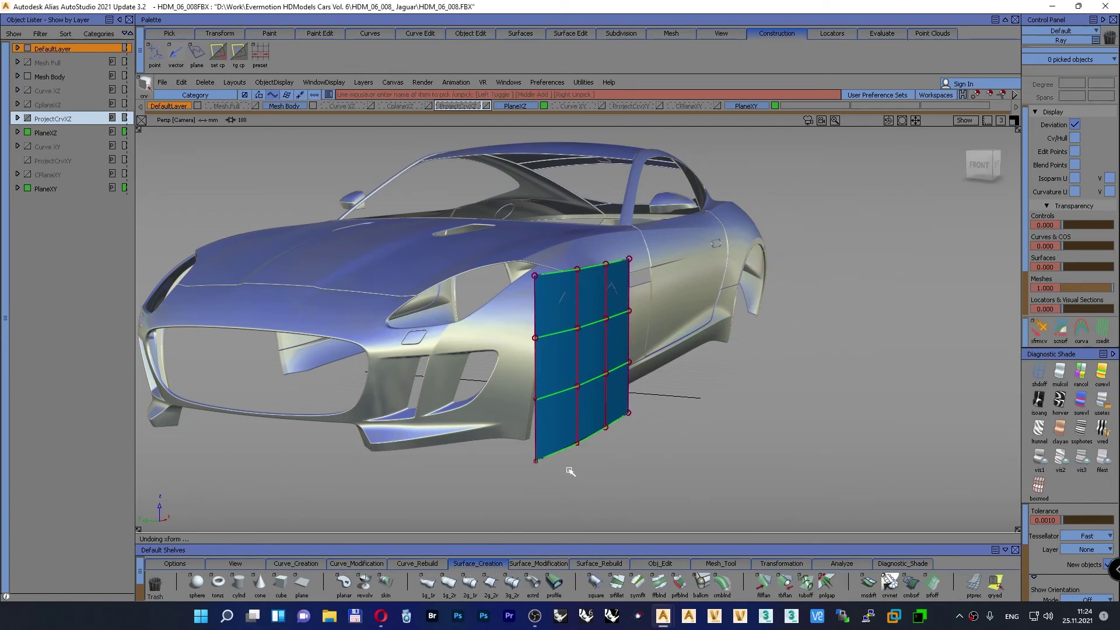
Step: Move the plane's bottom row of CVs inward toward the lower bumper edge in front view, and clear the selection
key(F6)
key(F5)
key(F10)
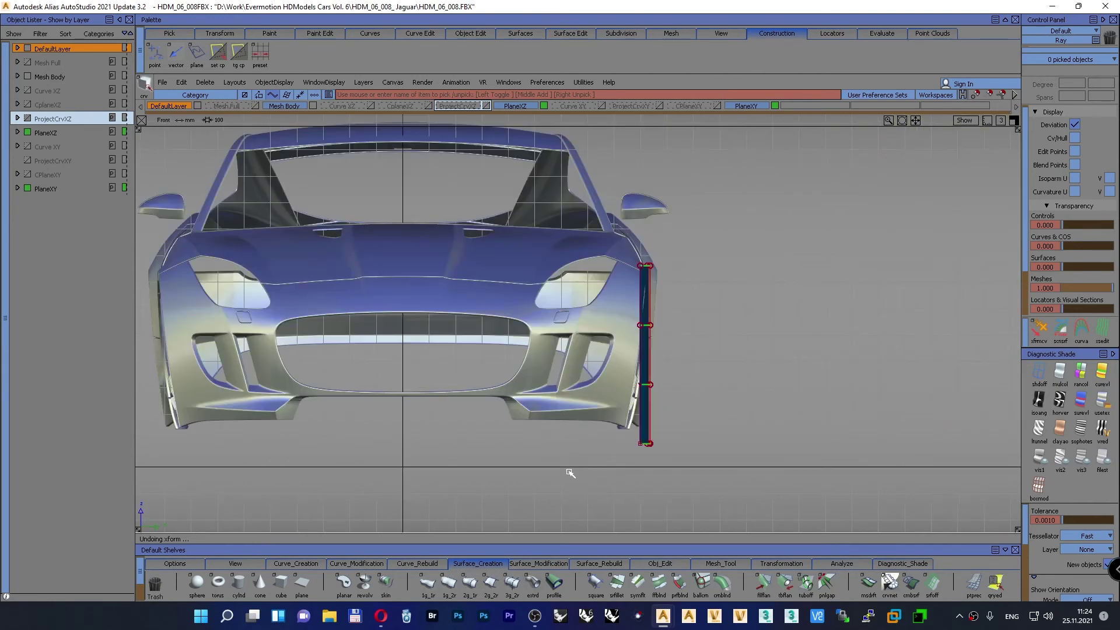
ctrl+shift+drag(775, 401, 807, 412)
ctrl+shift+drag(495, 426, 721, 488)
ctrl+shift+drag(785, 382, 765, 393)
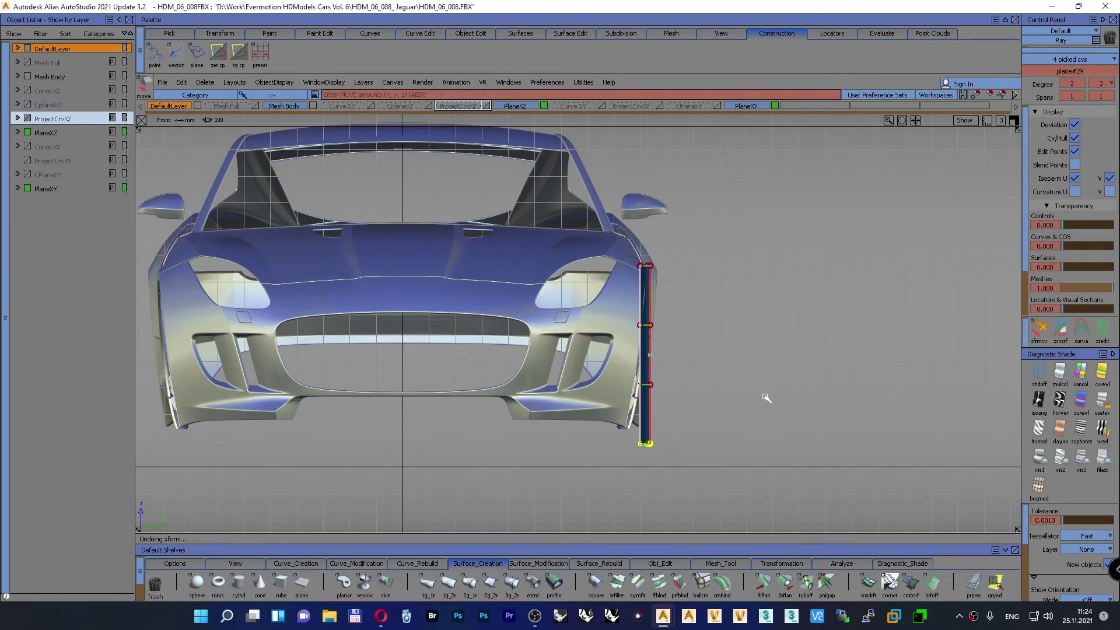
middle_drag(764, 392, 752, 365)
ctrl+shift+drag(752, 354, 785, 331)
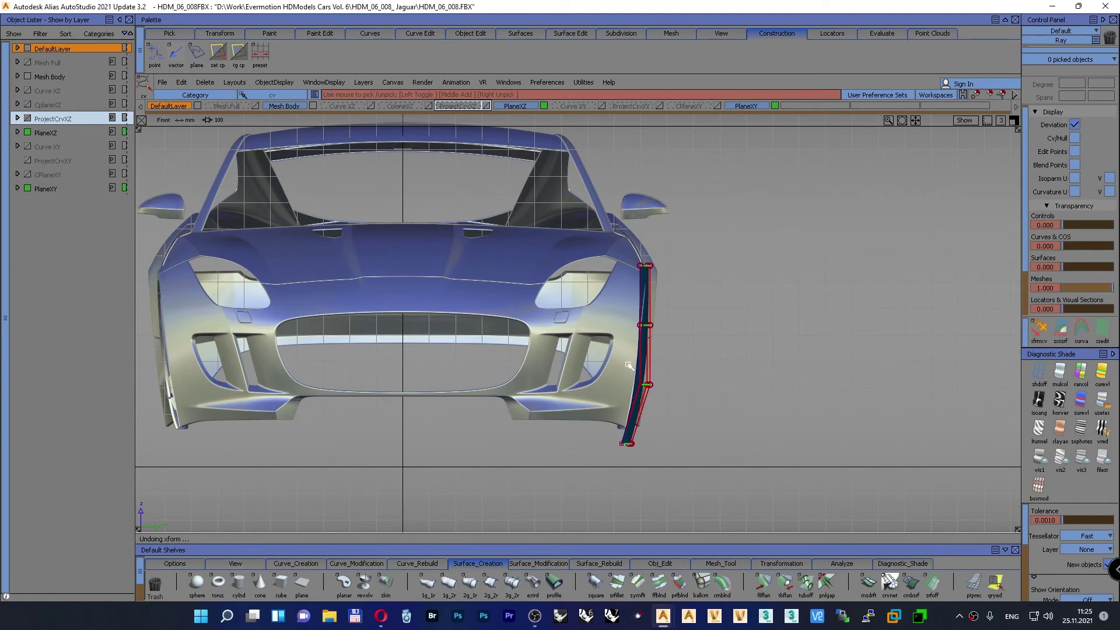
Step: Move the plane's second-lowest row of CVs inward in front view to smooth its lower curvature, and clear the selection
drag(628, 365, 665, 392)
mouse_move(726, 354)
ctrl+shift+middle_down()
mouse_move(729, 330)
mouse_move(723, 341)
ctrl+shift+middle_up()
ctrl+shift+drag(733, 271, 734, 245)
ctrl+shift+drag(783, 300, 782, 337)
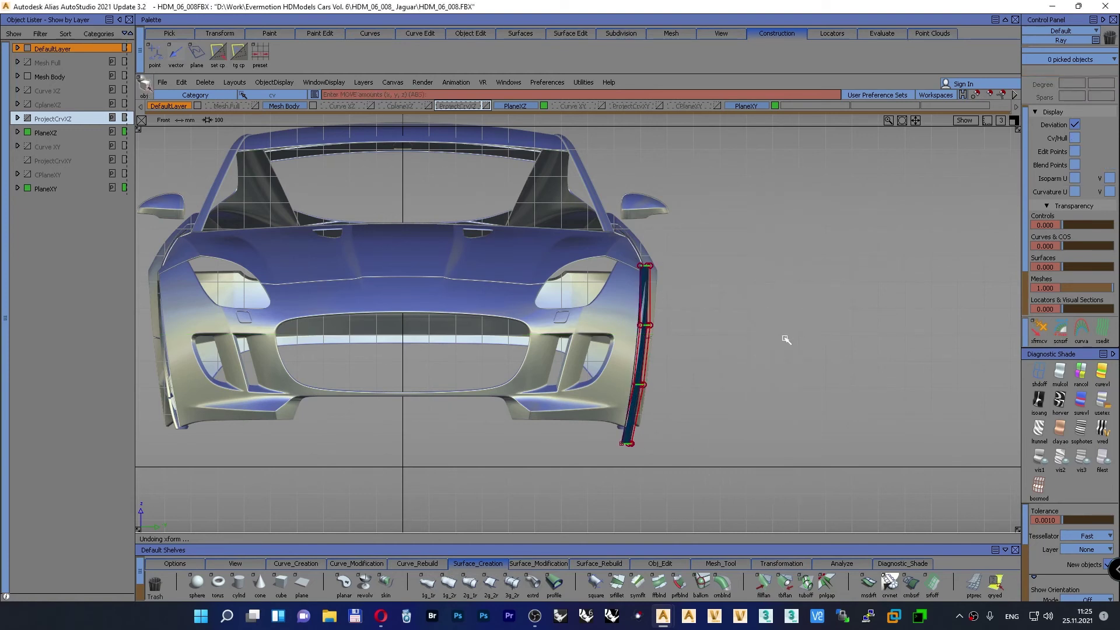
Step: Reduce the wheel-arch plane's V degree to 2, accept the rebuild, and clear the selection
click(626, 430)
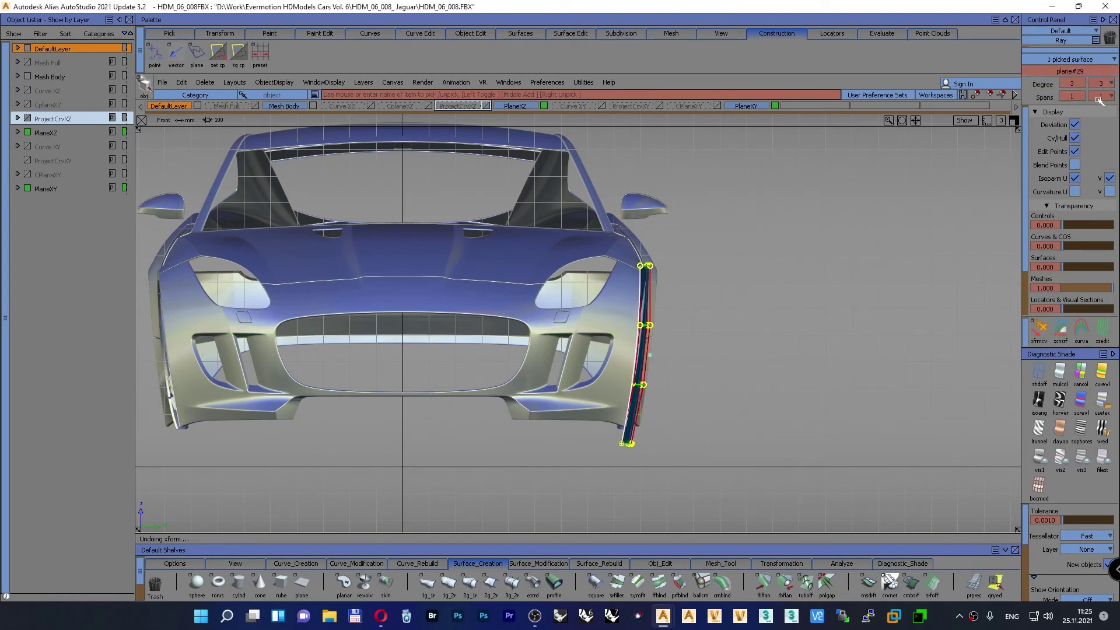
click(1108, 86)
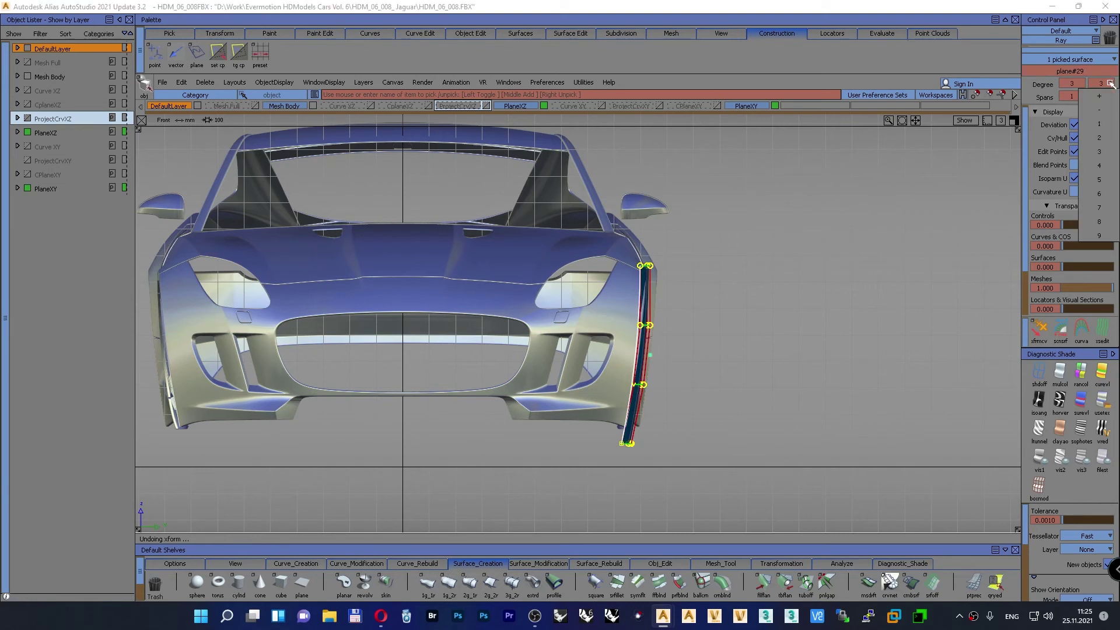
click(1093, 138)
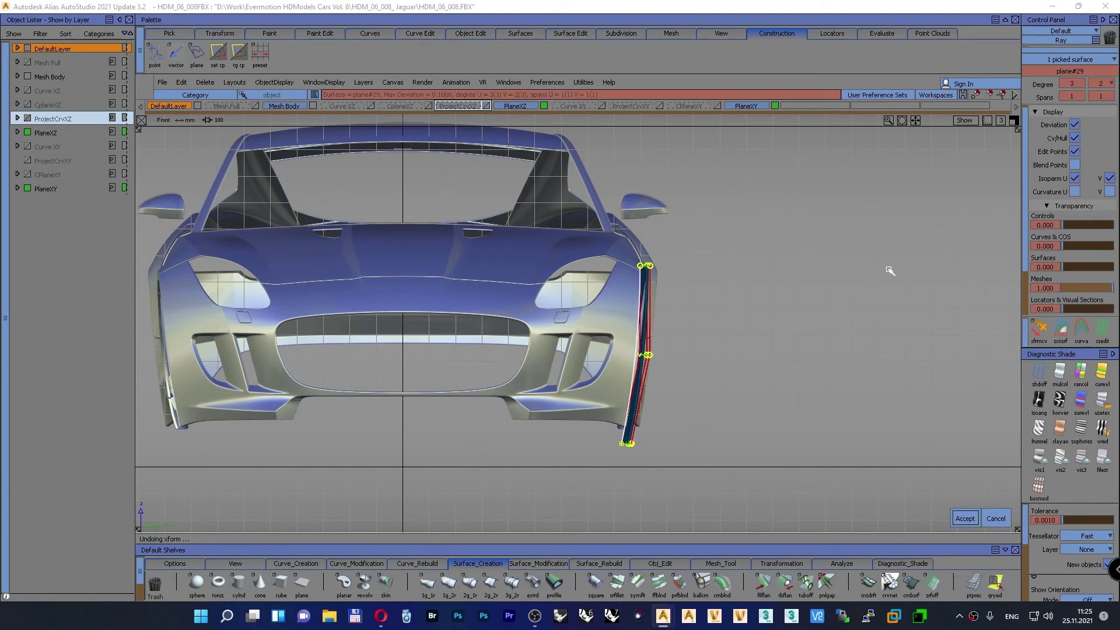
key(space)
ctrl+shift+drag(747, 314, 748, 287)
alt+shift+right_drag(702, 309, 691, 295)
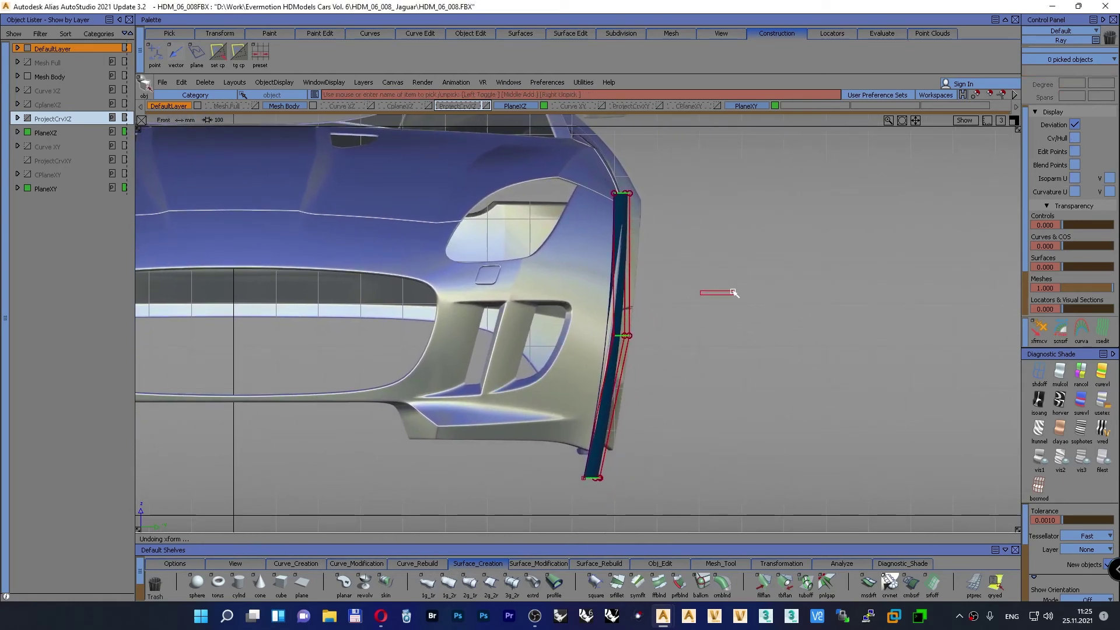
Step: Set the Transform CV tool to move whole hulls of the wheel-arch plane with a mouse sensitivity of 5
ctrl+shift+drag(712, 292, 637, 496)
ctrl+shift+middle_drag(758, 396, 780, 377)
ctrl+shift+drag(791, 339, 790, 321)
key(F6)
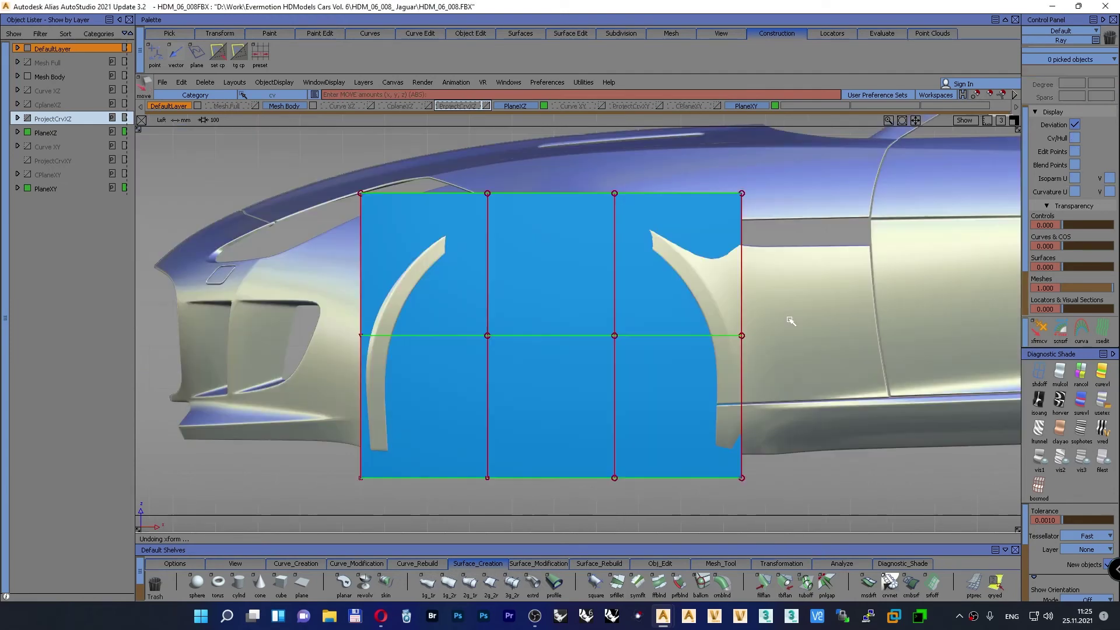
key(F4)
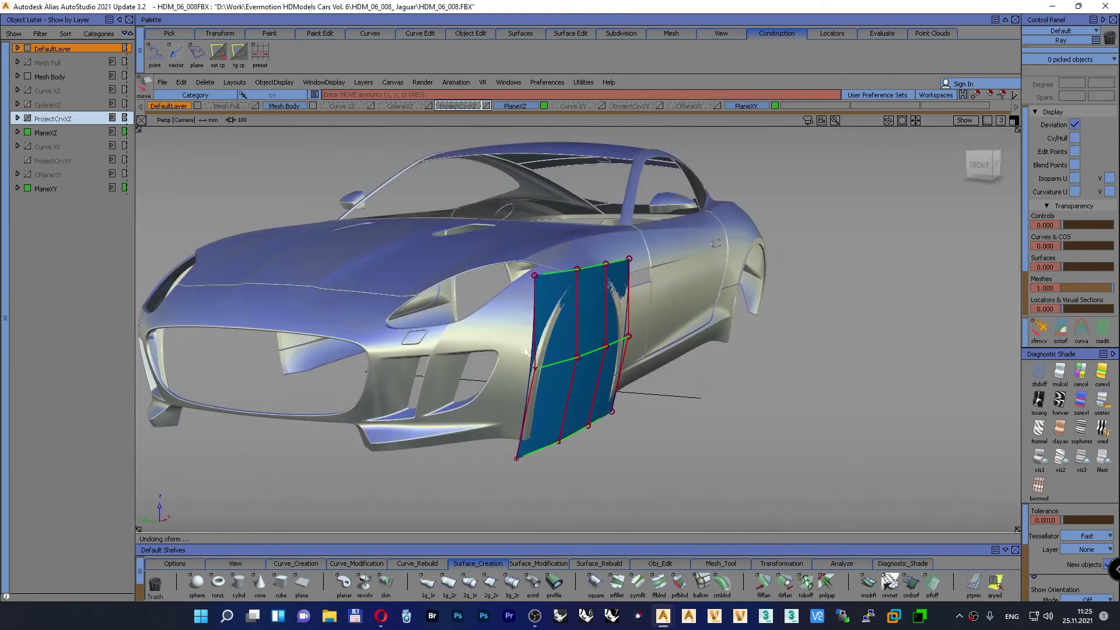
ctrl+shift+drag(849, 291, 881, 292)
double_click(1041, 329)
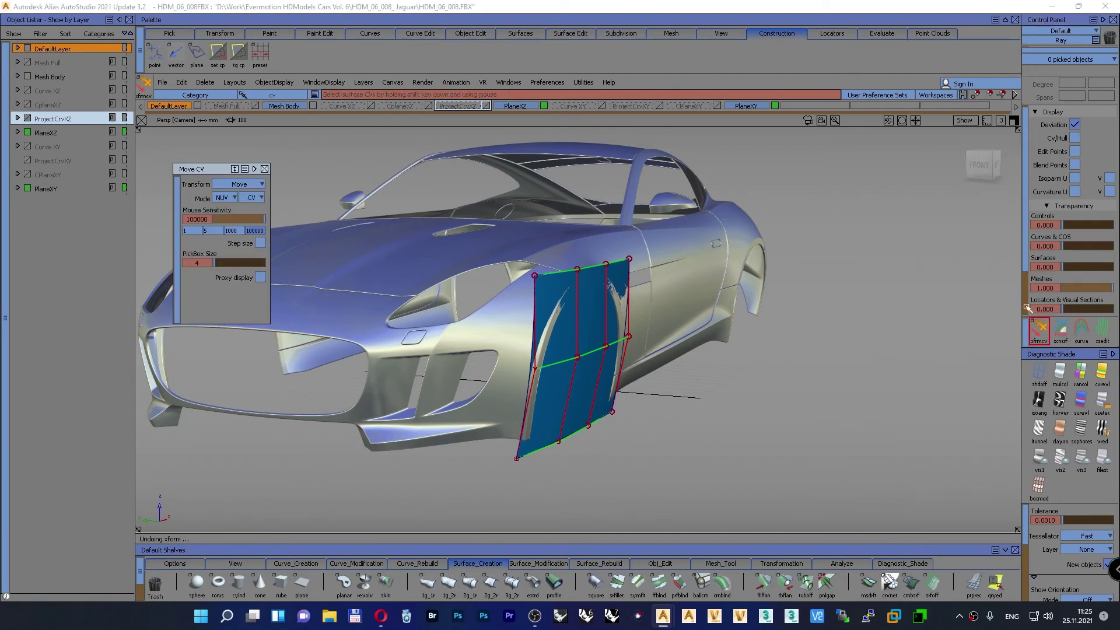
click(250, 198)
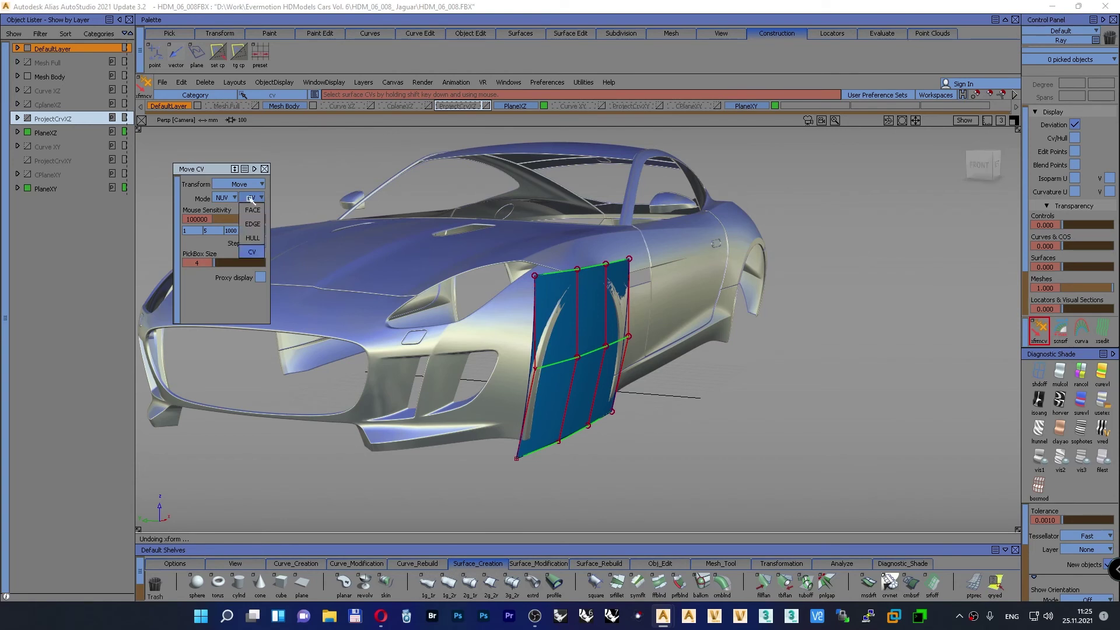
click(249, 236)
click(212, 232)
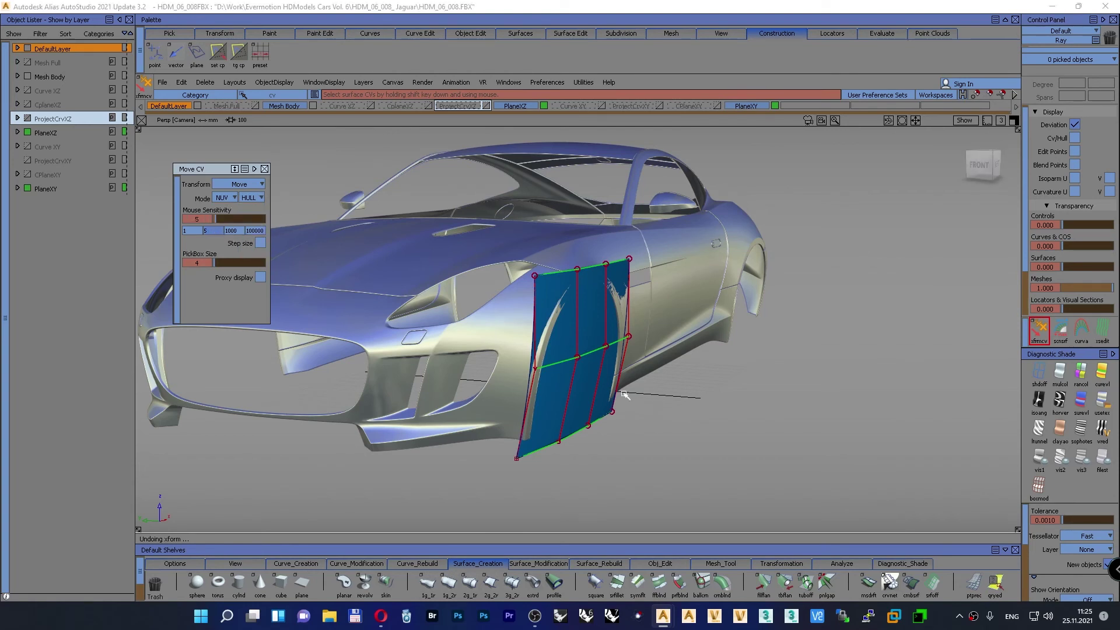
Step: Move the wheel-arch plane's middle hull slightly outward and its top hull slightly inward along the normal, and clear the selection
click(588, 358)
drag(715, 399, 723, 401)
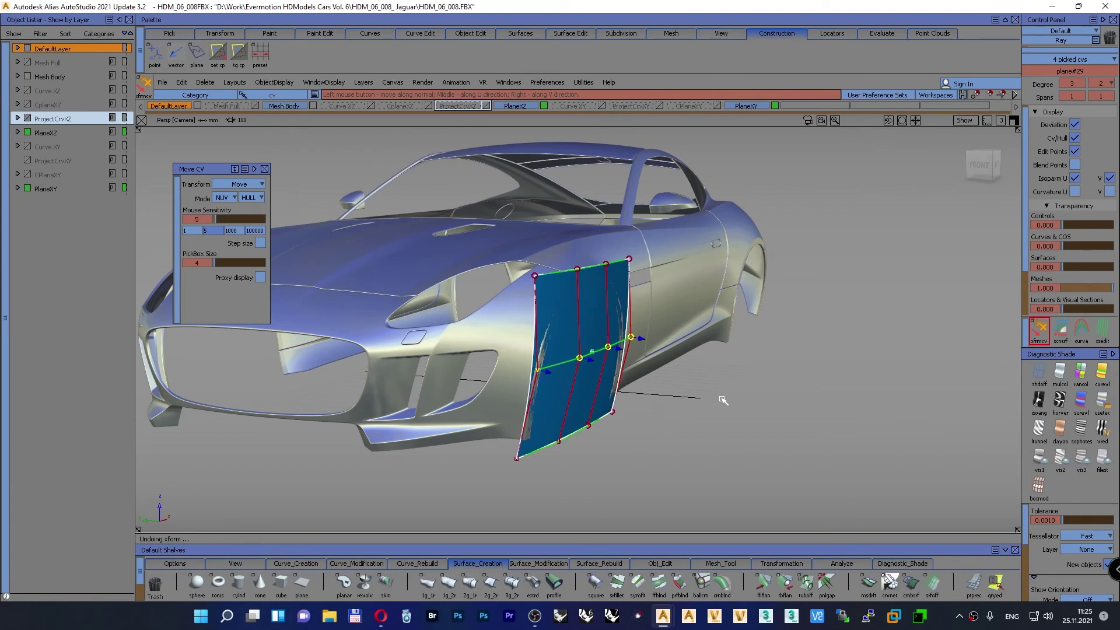
click(590, 268)
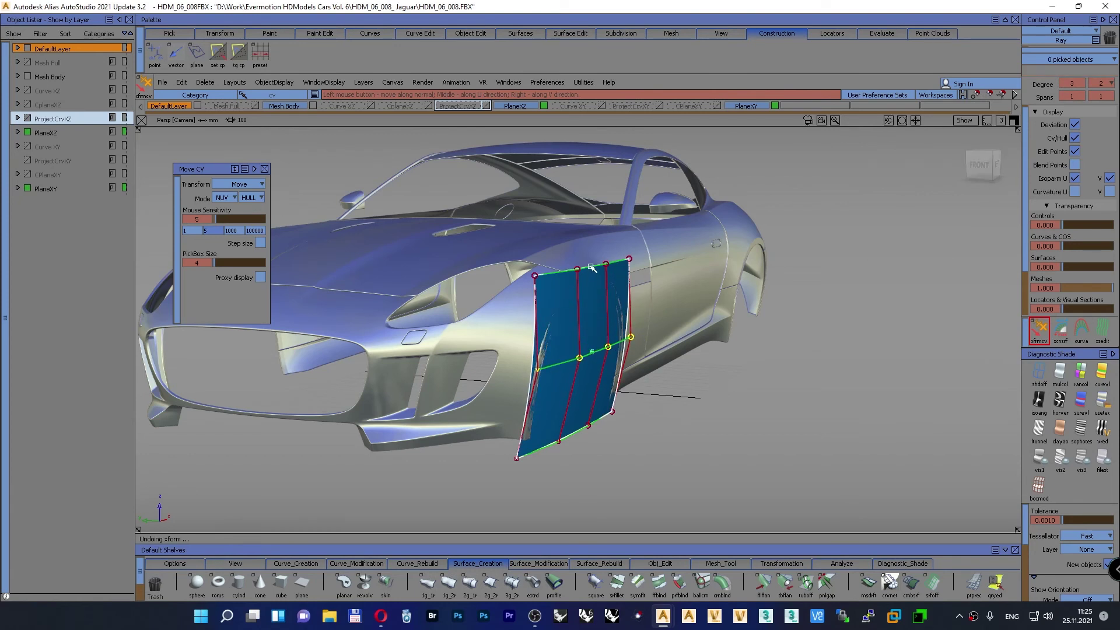
drag(802, 346, 803, 350)
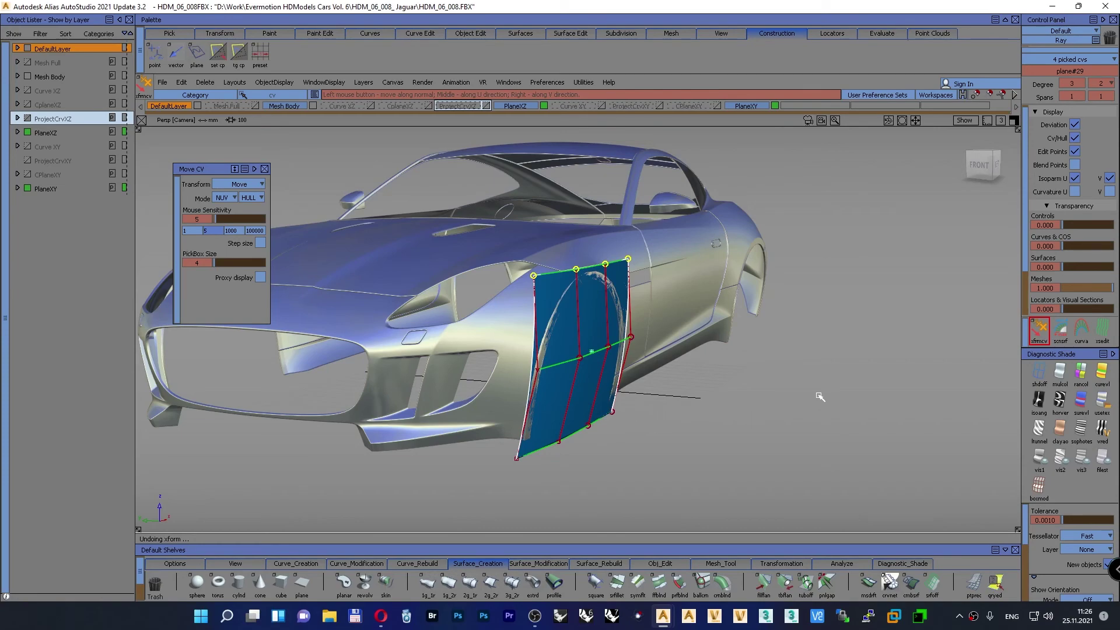
ctrl+shift+drag(819, 396, 595, 437)
Step: Capture the front half of the car in side view and sketch the wheel arch's outer and inner edges in red
key(F6)
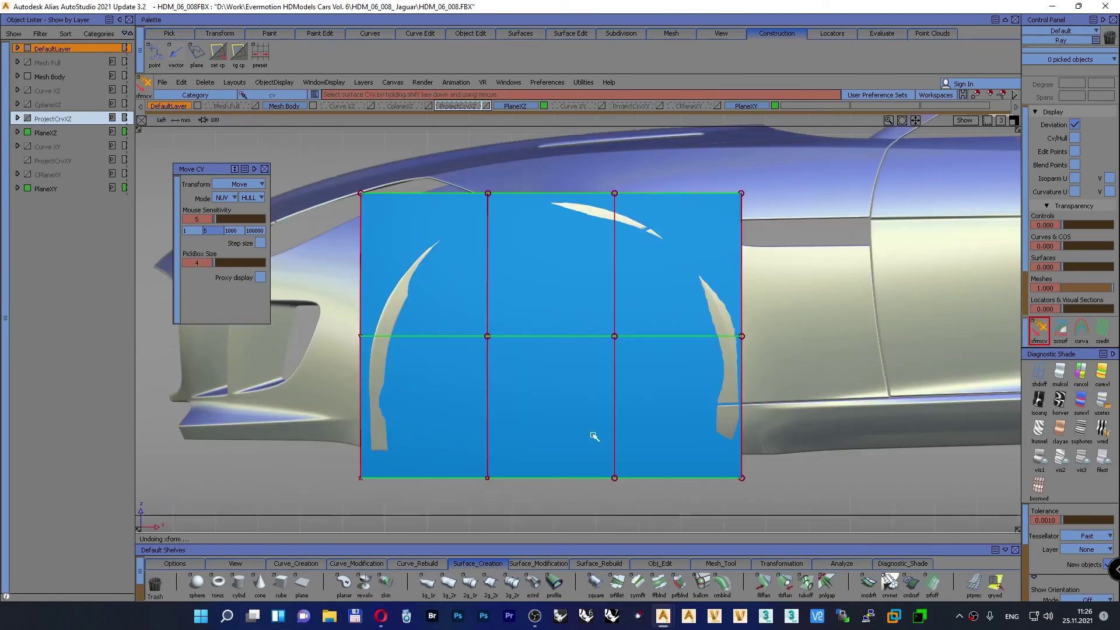
alt+shift+right_drag(594, 426, 543, 437)
alt+shift+middle_drag(545, 438, 463, 443)
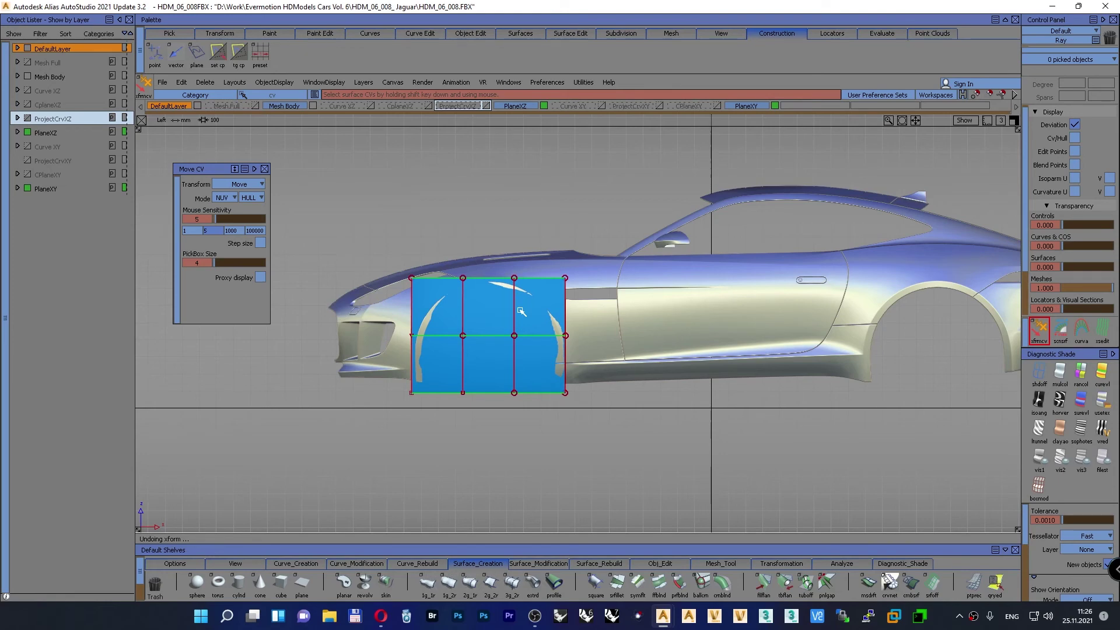
key(Print)
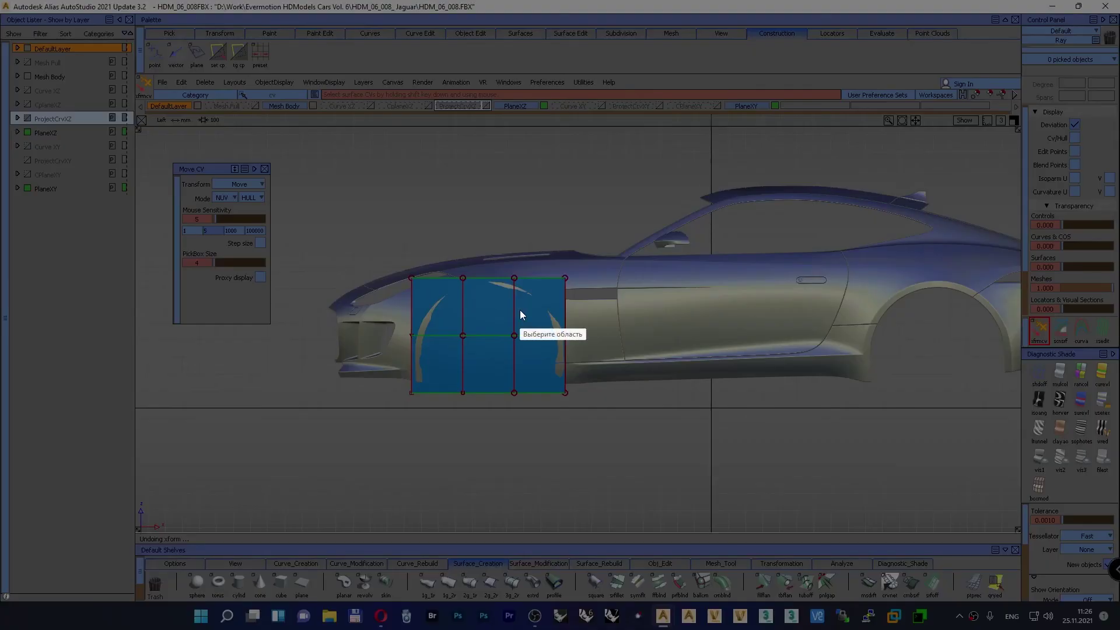
drag(319, 196, 698, 485)
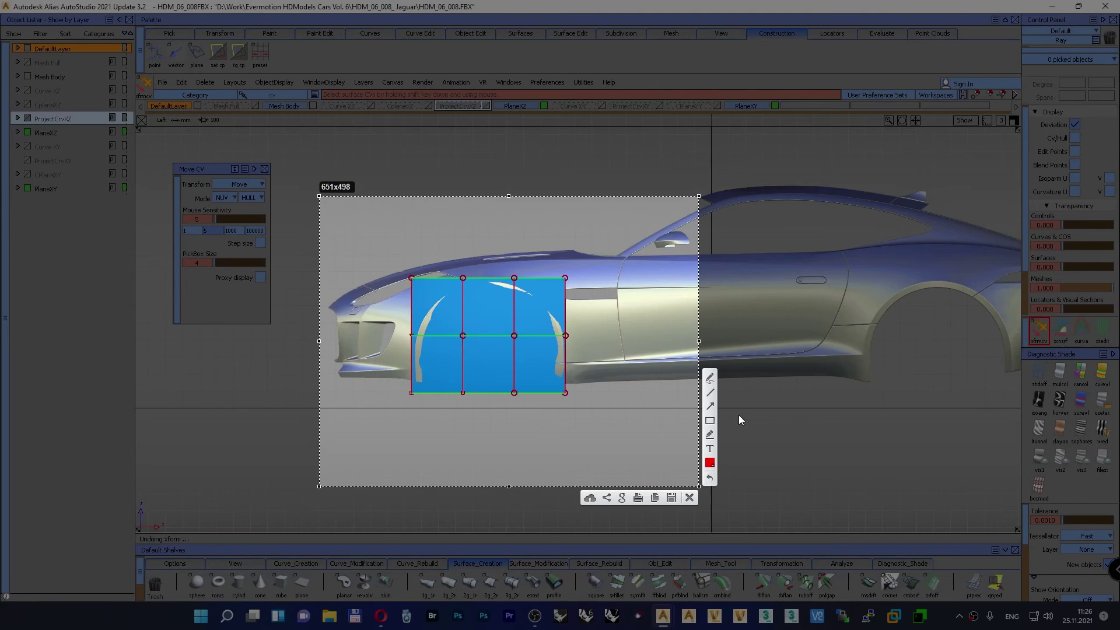
click(710, 378)
drag(417, 385, 416, 385)
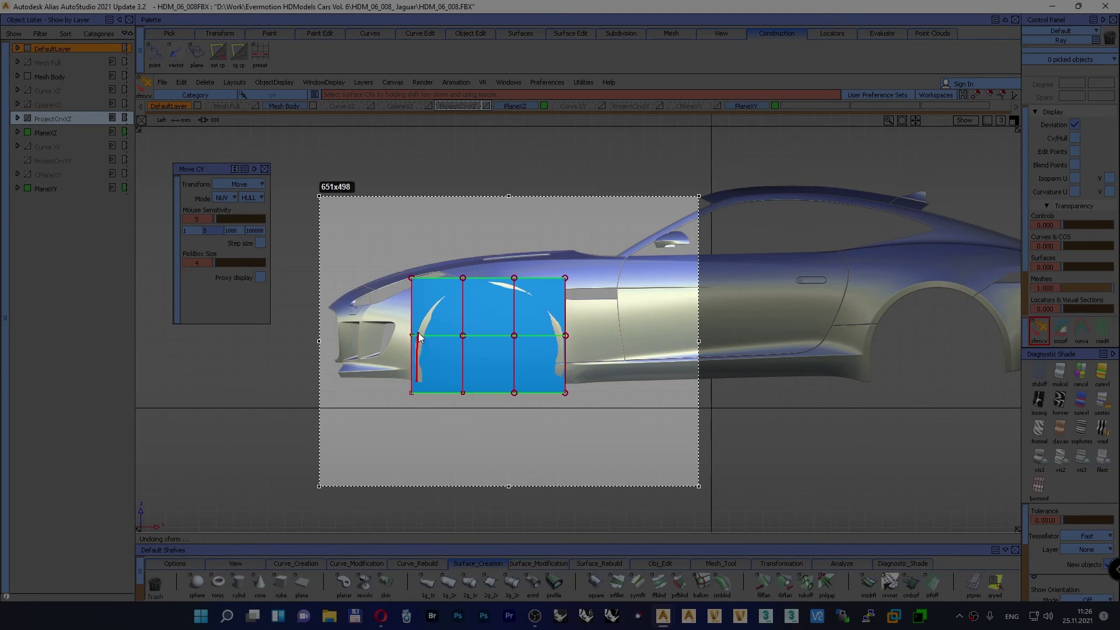
drag(419, 333, 437, 301)
mouse_move(505, 285)
mouse_down()
mouse_move(551, 319)
mouse_move(562, 375)
mouse_up()
mouse_move(433, 380)
mouse_down()
mouse_move(465, 302)
mouse_move(532, 317)
mouse_move(551, 374)
mouse_up()
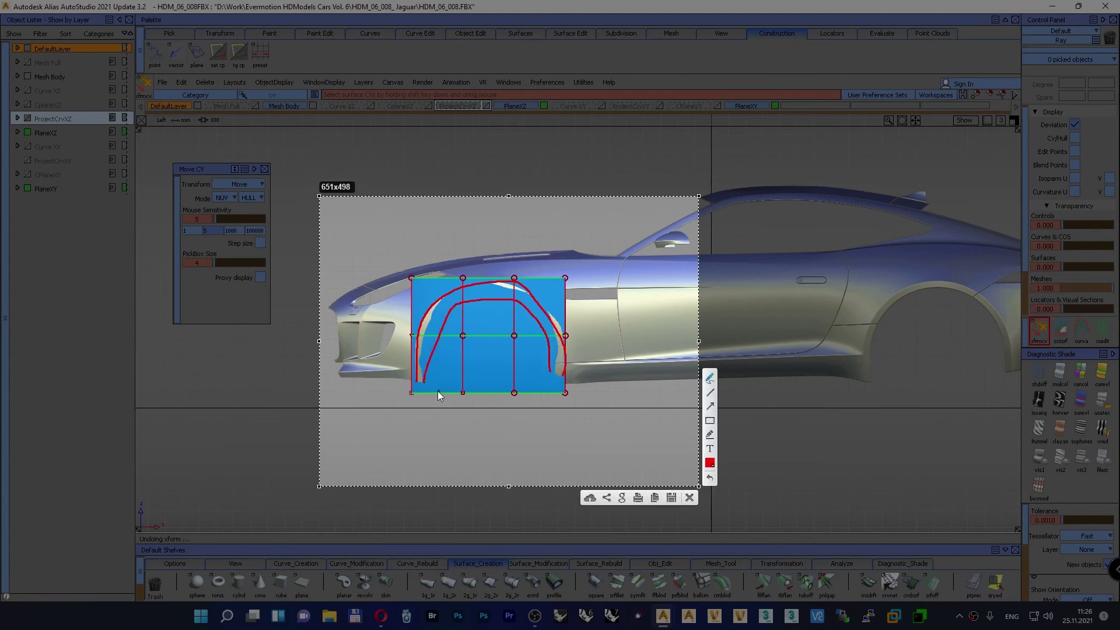
Step: Mark the arch's lower limit, the areas to discard and the band to keep on the capture, and dismiss it
drag(408, 380, 498, 381)
drag(578, 379, 579, 379)
mouse_move(437, 279)
mouse_down()
mouse_move(414, 297)
mouse_move(438, 296)
mouse_up()
mouse_move(545, 278)
mouse_down()
mouse_move(560, 303)
mouse_move(548, 292)
mouse_up()
mouse_move(495, 331)
mouse_down()
mouse_move(482, 340)
mouse_move(501, 352)
mouse_up()
mouse_move(428, 328)
mouse_down()
mouse_move(432, 337)
mouse_move(436, 325)
mouse_up()
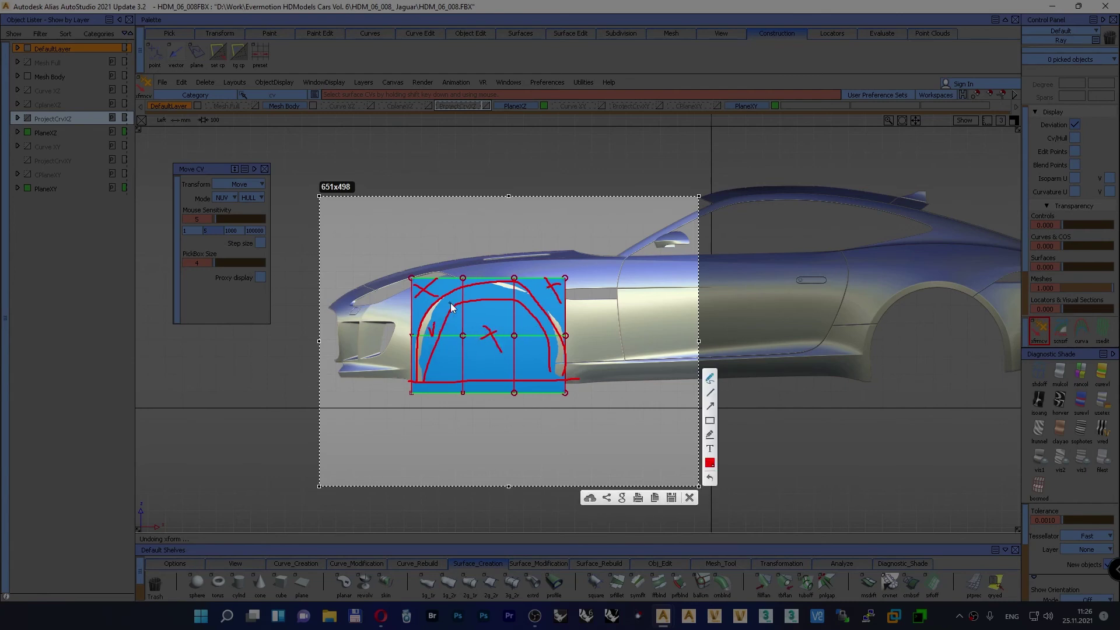
mouse_move(474, 291)
mouse_down()
mouse_move(495, 285)
mouse_move(546, 323)
mouse_up()
click(689, 498)
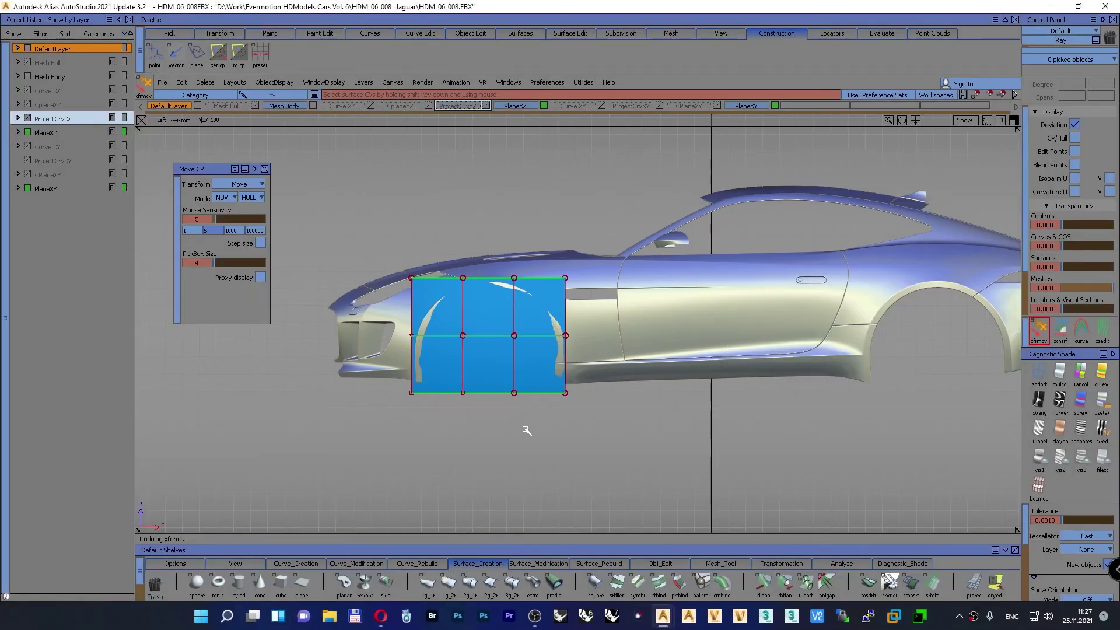
Step: Capture the front wheel-arch area again, outline the arch band with its two lower ends in red, and dismiss the capture
key(Print)
drag(367, 232, 662, 483)
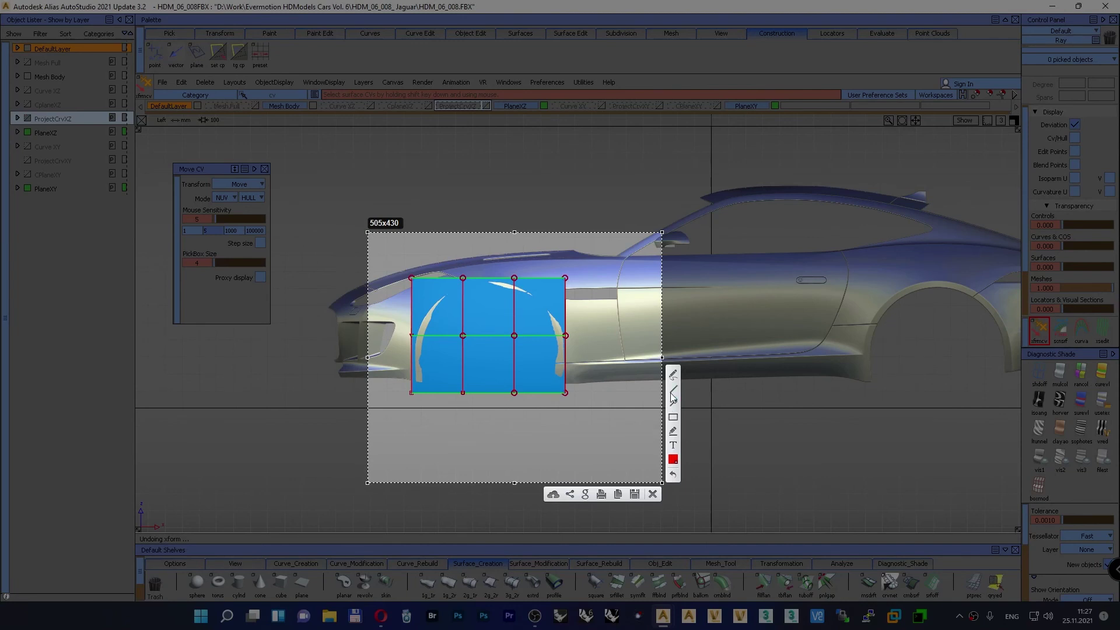
click(673, 374)
drag(416, 382, 435, 304)
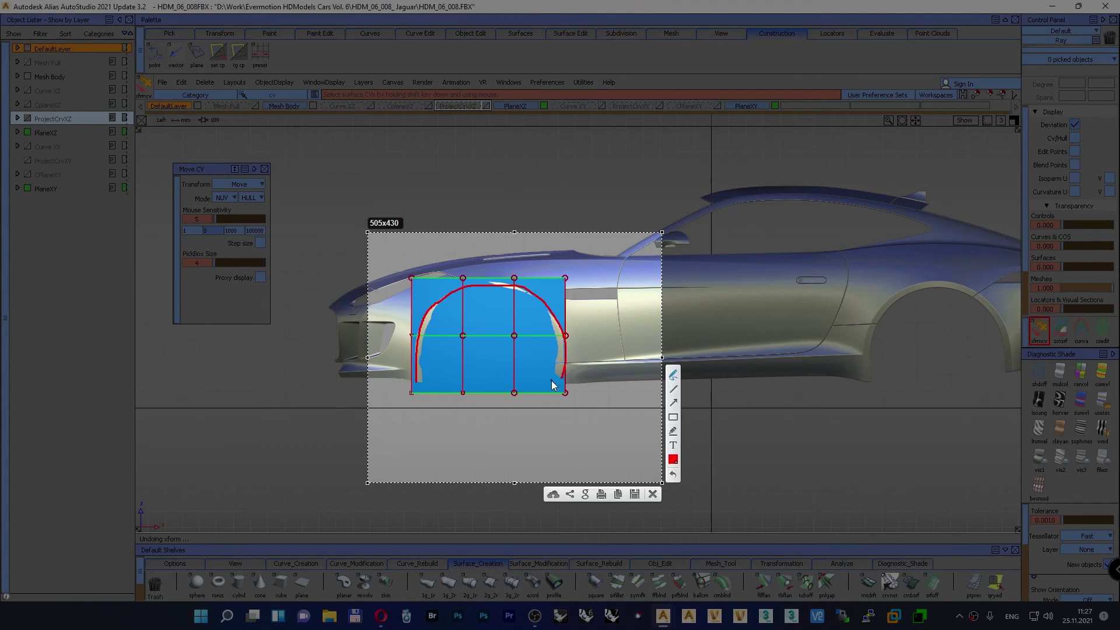
drag(551, 380, 555, 359)
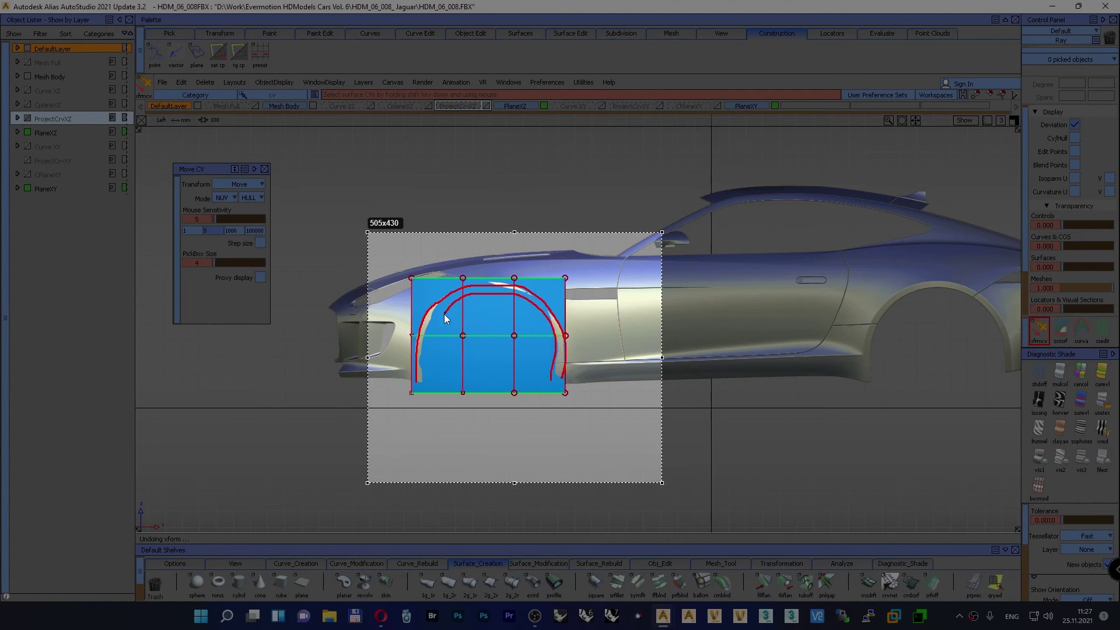
click(450, 374)
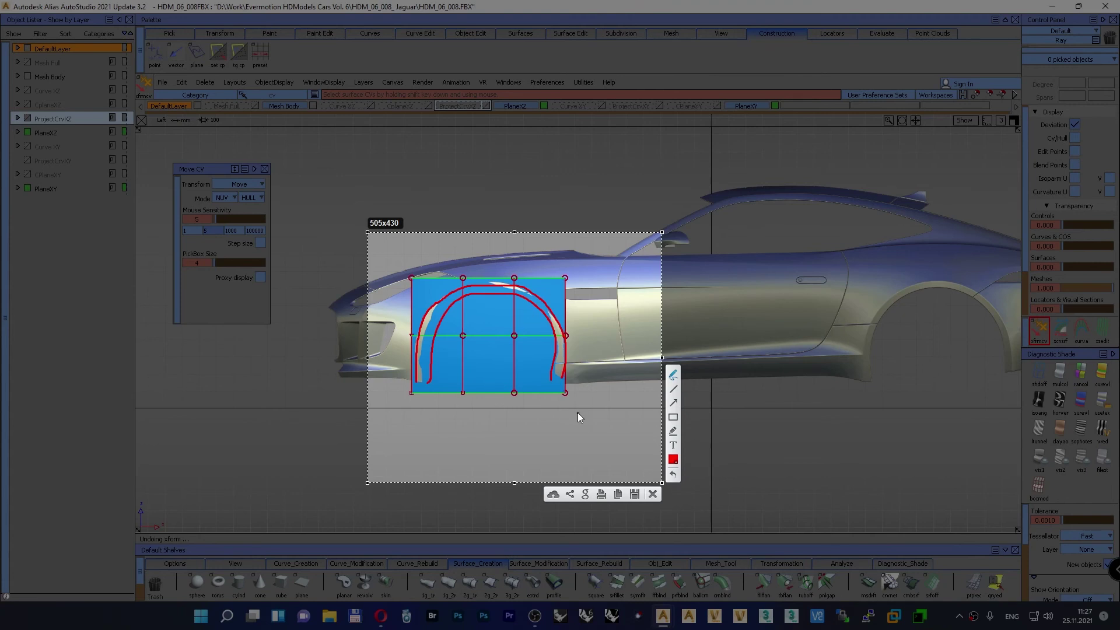
drag(553, 382, 565, 373)
drag(420, 384, 431, 376)
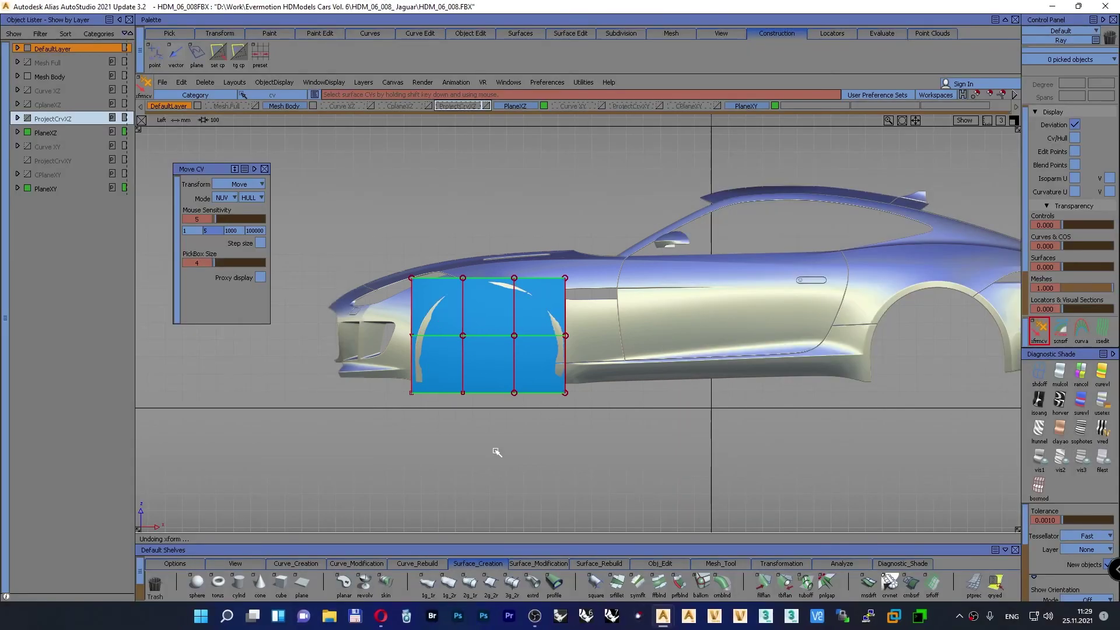
Step: Close the Move CV options in perspective, select the front wheel-arch plane and show the hidden construction planes
key(F8)
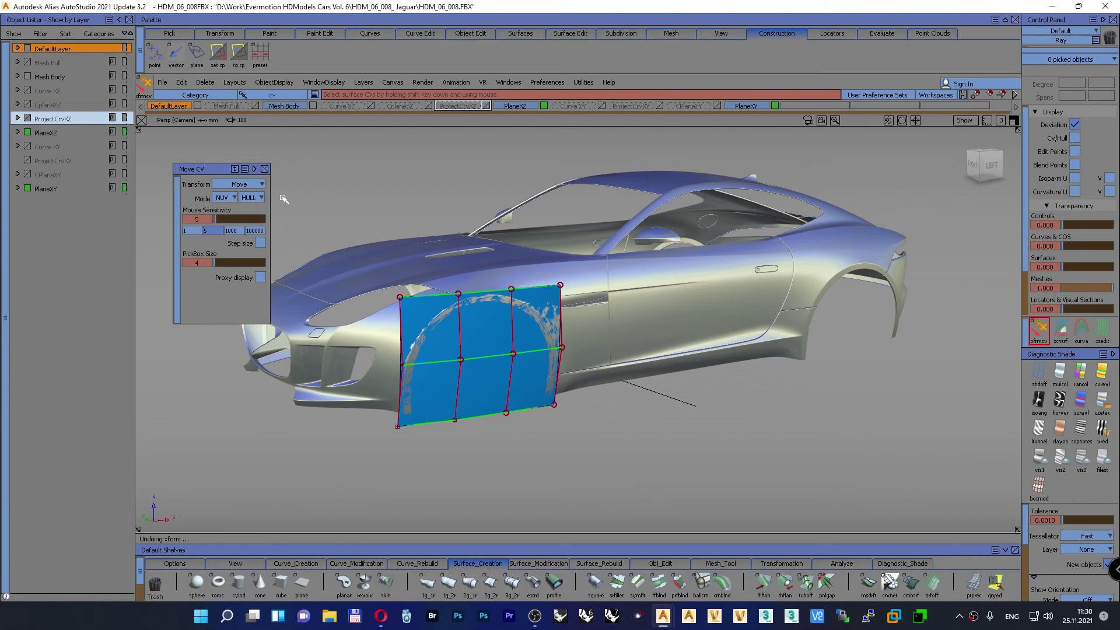
click(264, 168)
mouse_move(341, 195)
ctrl+shift+mouse_down()
mouse_move(339, 169)
mouse_move(341, 185)
ctrl+shift+mouse_up()
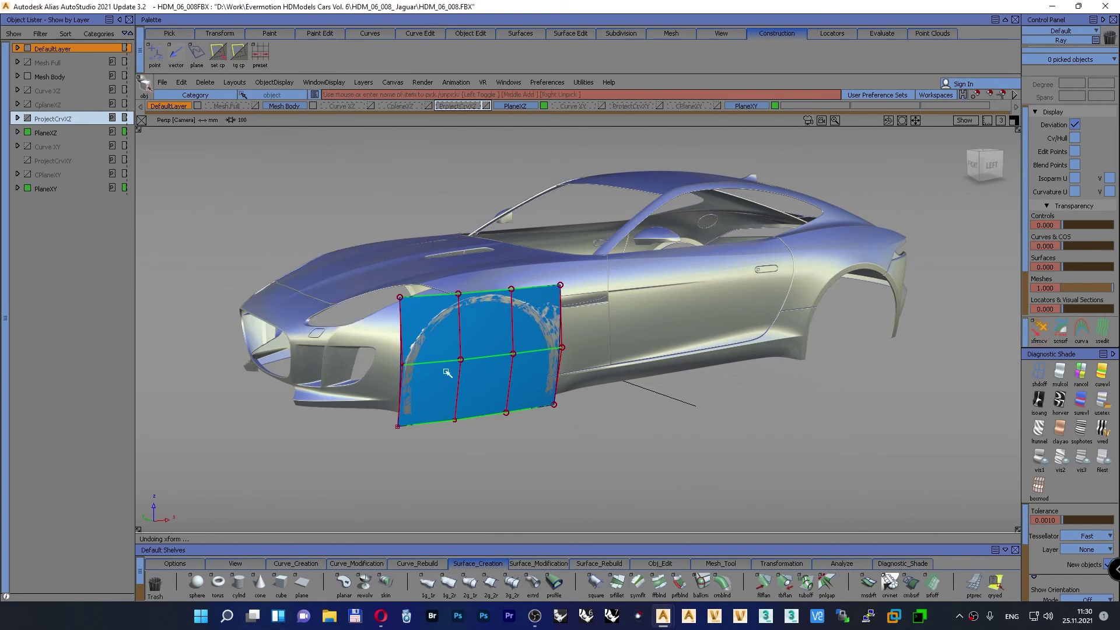
click(466, 394)
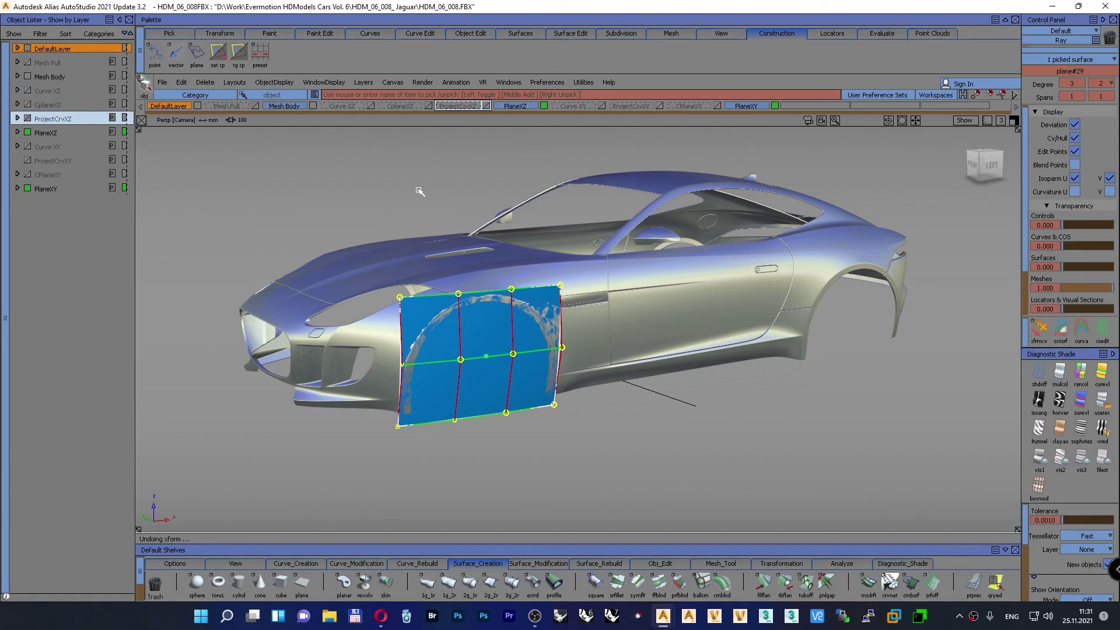
ctrl+shift+drag(417, 187, 407, 281)
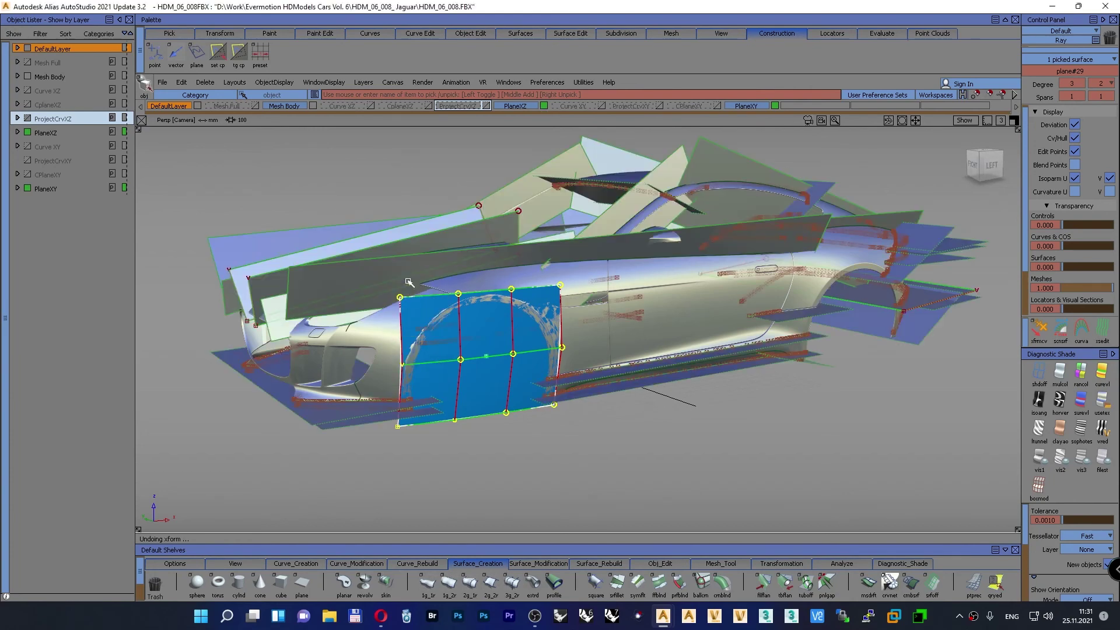
Step: Copy and paste the front wheel-arch plane in side view, and move the duplicate back over the rear wheel arch
alt+shift+drag(490, 278, 570, 337)
alt+shift+right_drag(569, 337, 547, 344)
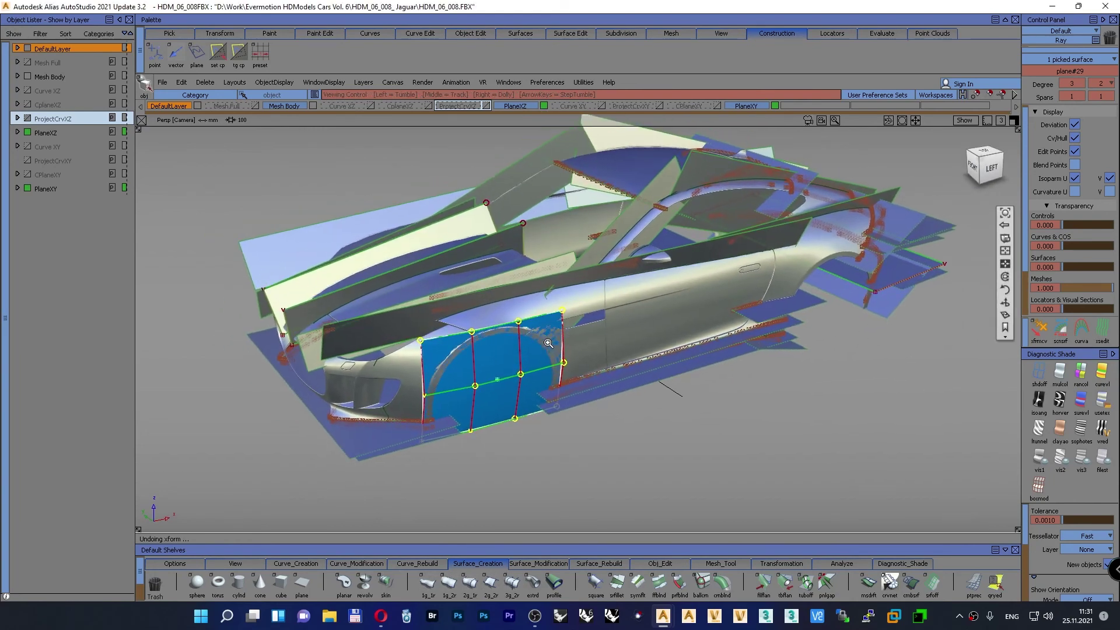
mouse_move(644, 444)
ctrl+shift+mouse_down()
mouse_move(645, 420)
mouse_move(657, 421)
mouse_move(658, 448)
ctrl+shift+mouse_up()
click(503, 405)
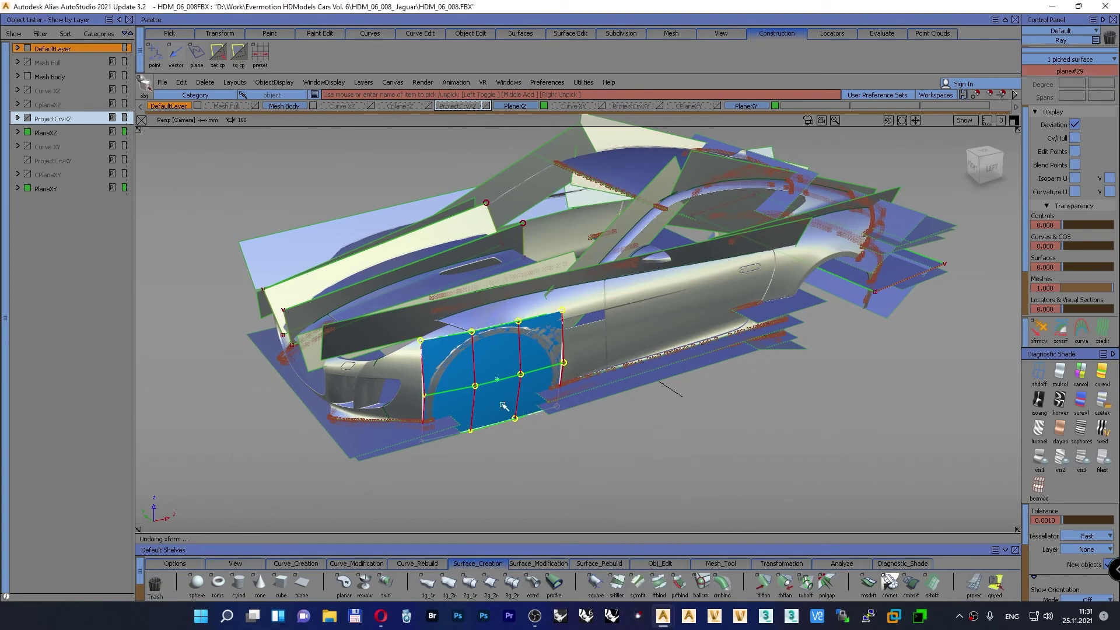
key(F6)
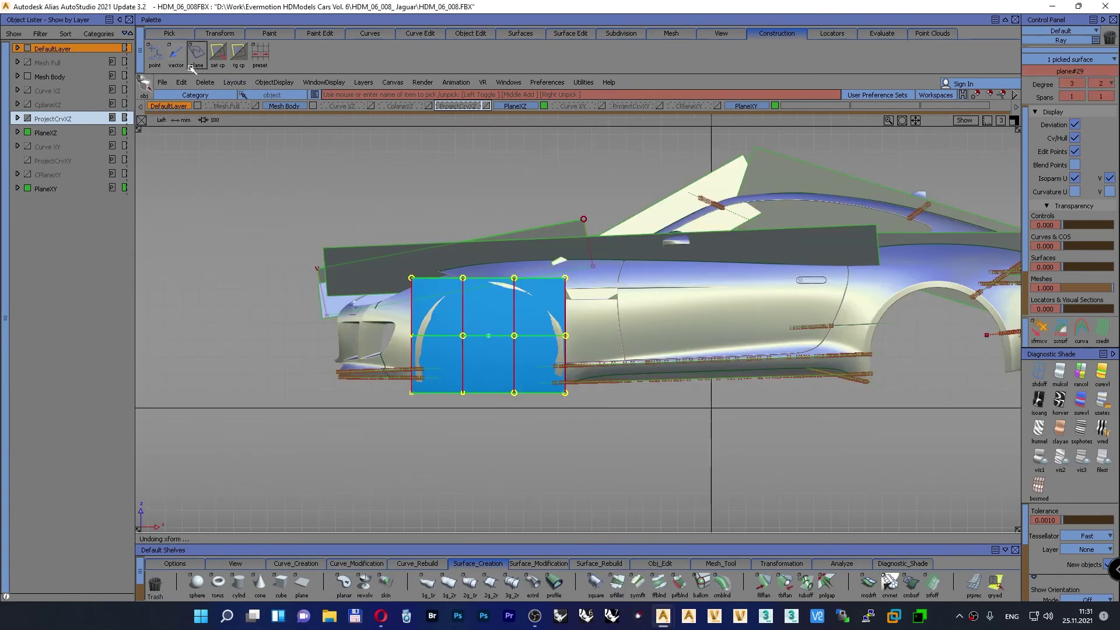
click(181, 82)
click(188, 152)
click(182, 82)
click(189, 166)
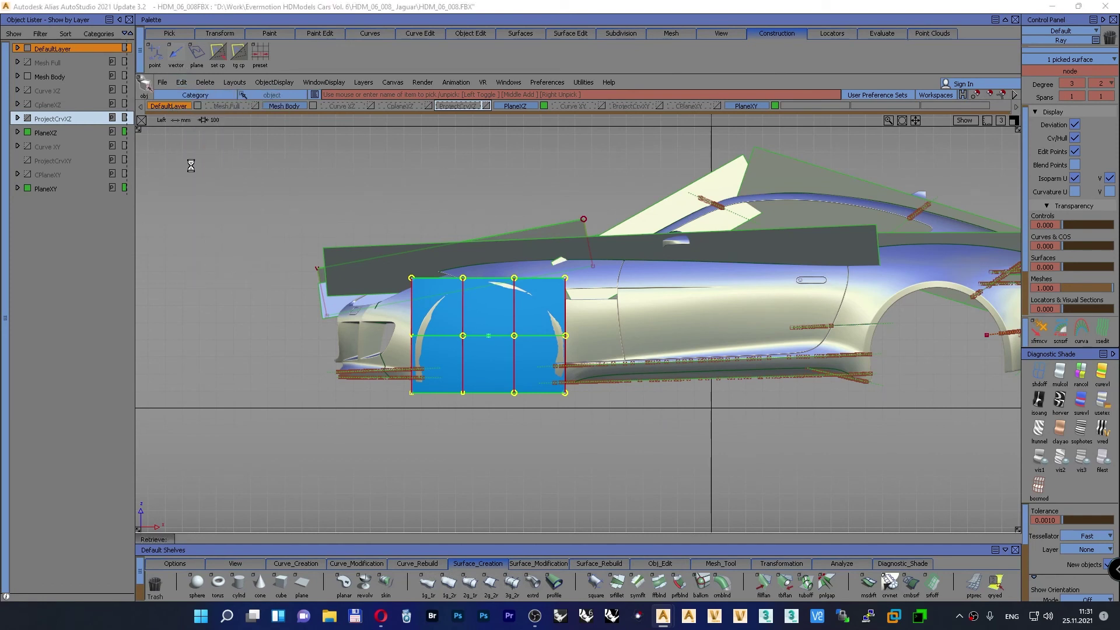
ctrl+shift+middle_drag(230, 188, 227, 166)
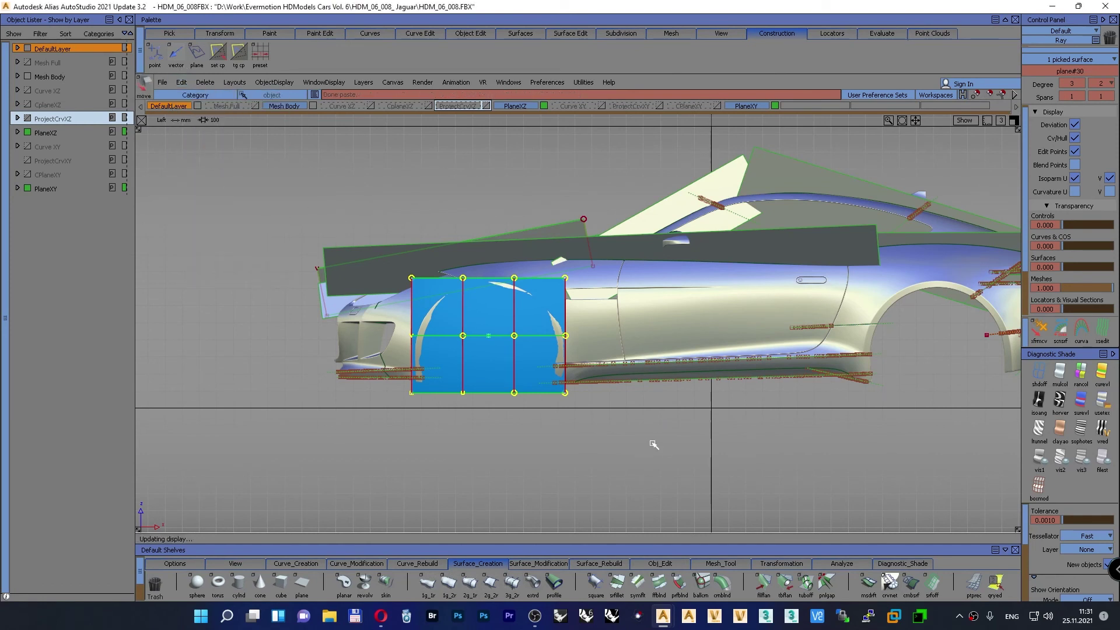
drag(654, 444, 880, 437)
Step: Show the rear wheel arch in perspective and move the rear arch plane's upper CV row outward along the normal
alt+shift+middle_drag(879, 437, 792, 432)
key(F8)
alt+shift+drag(740, 422, 824, 384)
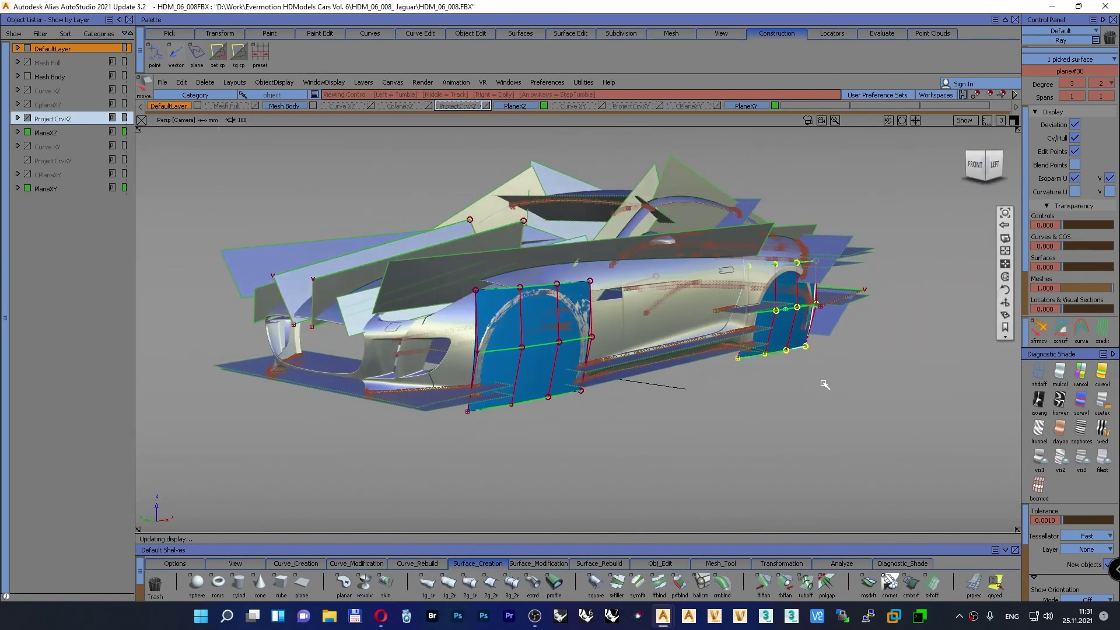
alt+shift+middle_drag(824, 385, 716, 390)
alt+shift+drag(659, 362, 603, 384)
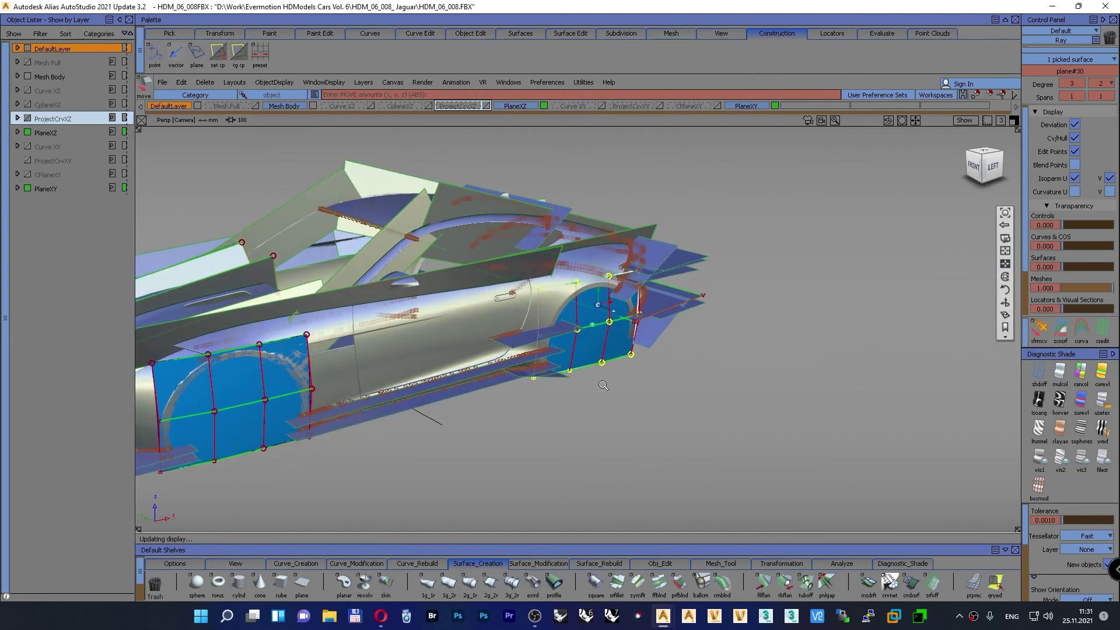
alt+shift+right_drag(603, 384, 602, 360)
alt+shift+middle_drag(602, 360, 635, 338)
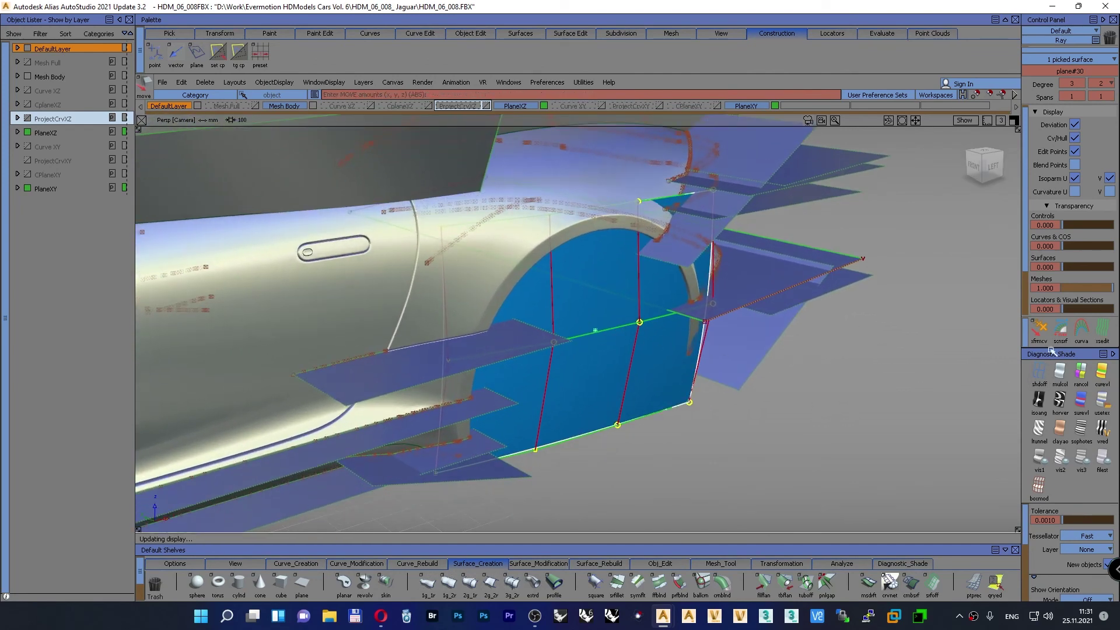
click(1039, 330)
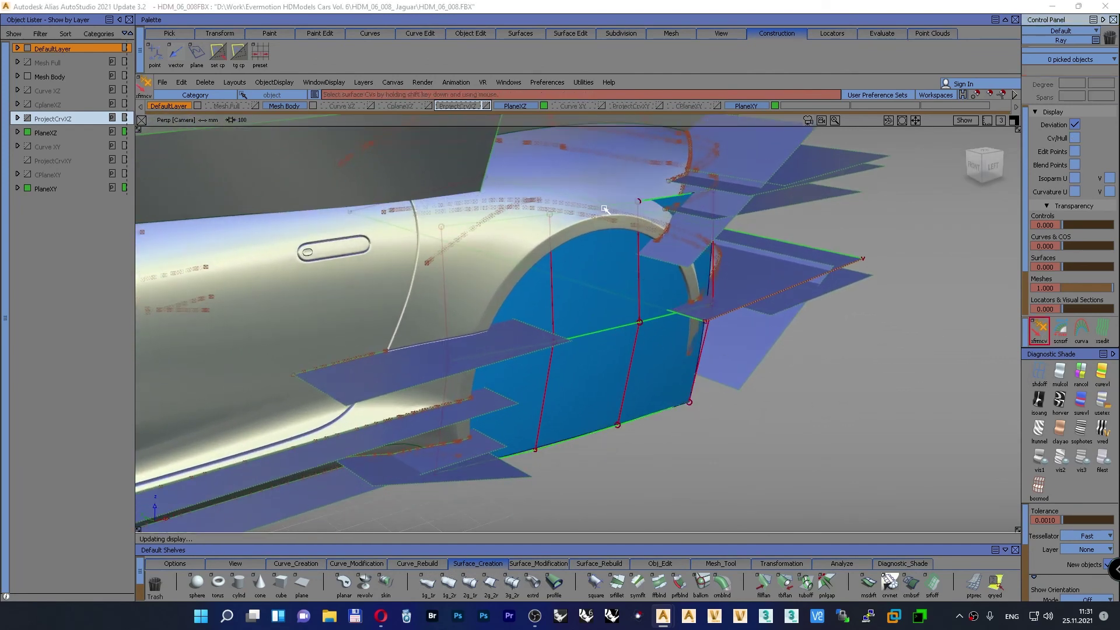
shift+click(632, 202)
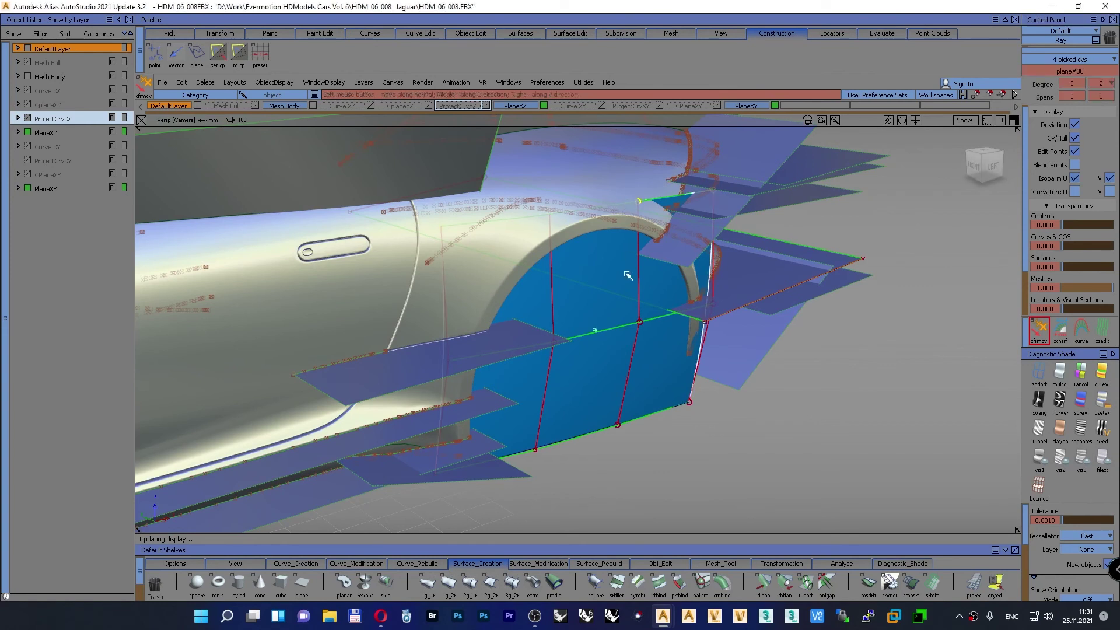
drag(861, 424, 876, 420)
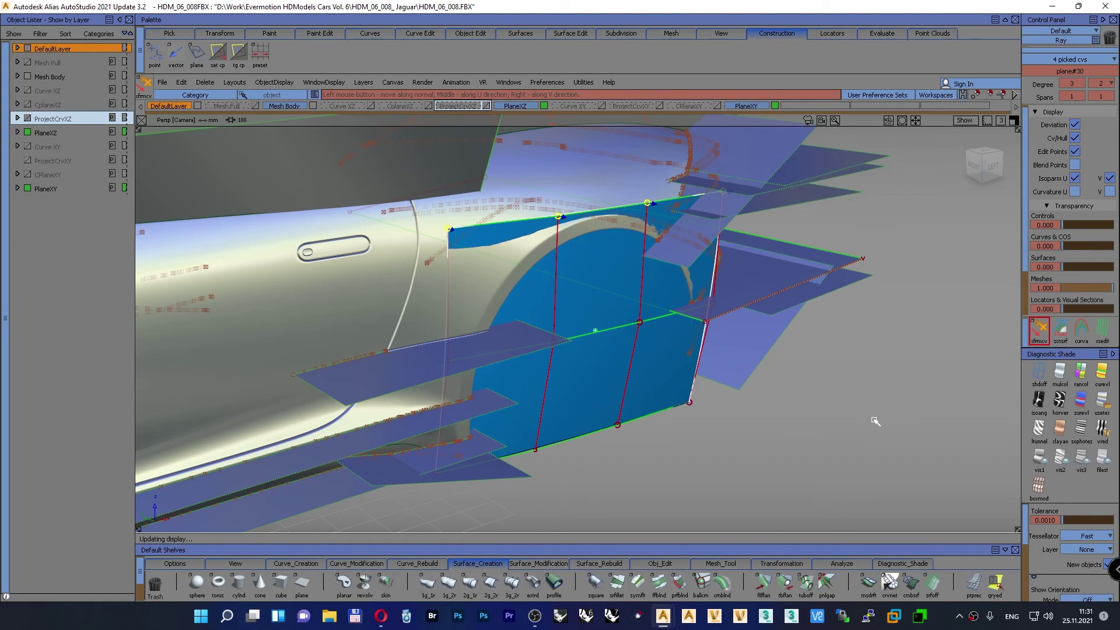
Step: Move the rear arch plane's lower CV row slightly and its front CV column outward along the normal
click(608, 428)
mouse_move(703, 458)
mouse_down()
mouse_move(689, 460)
mouse_move(702, 460)
mouse_up()
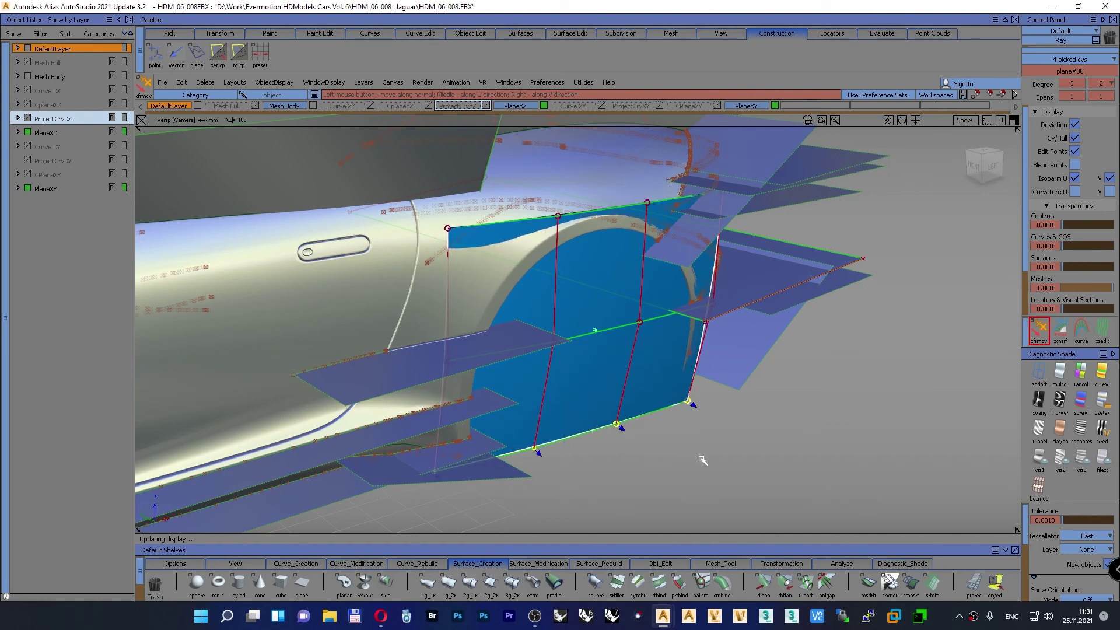
click(446, 289)
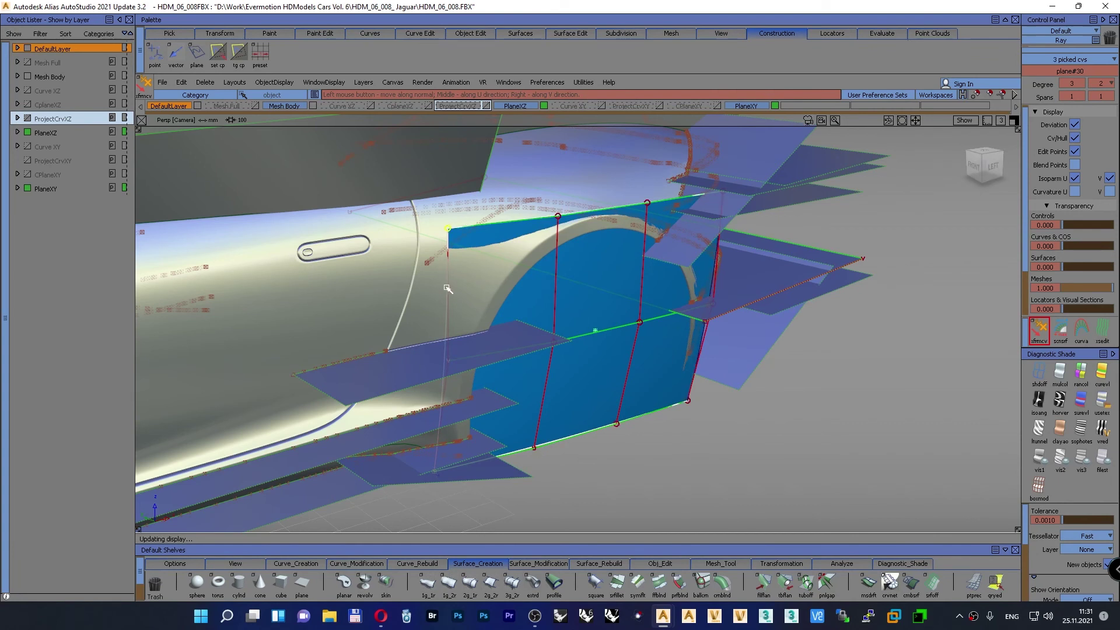
drag(681, 457, 704, 457)
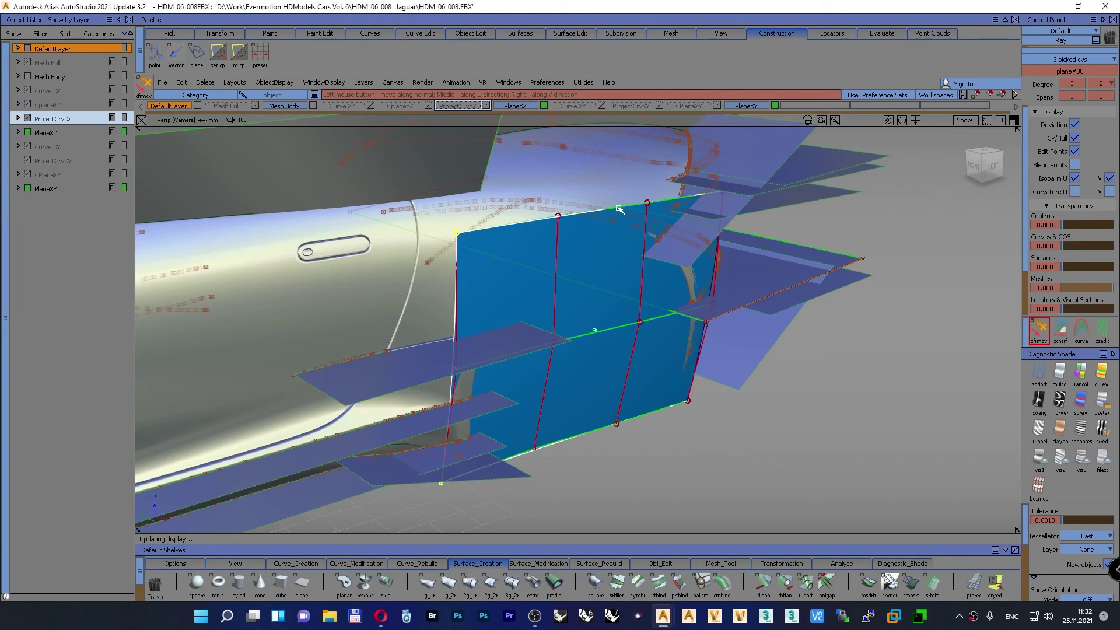
Step: Select the rear wheel-arch plane and set its lengthwise degree to 2
ctrl+shift+drag(862, 373, 863, 347)
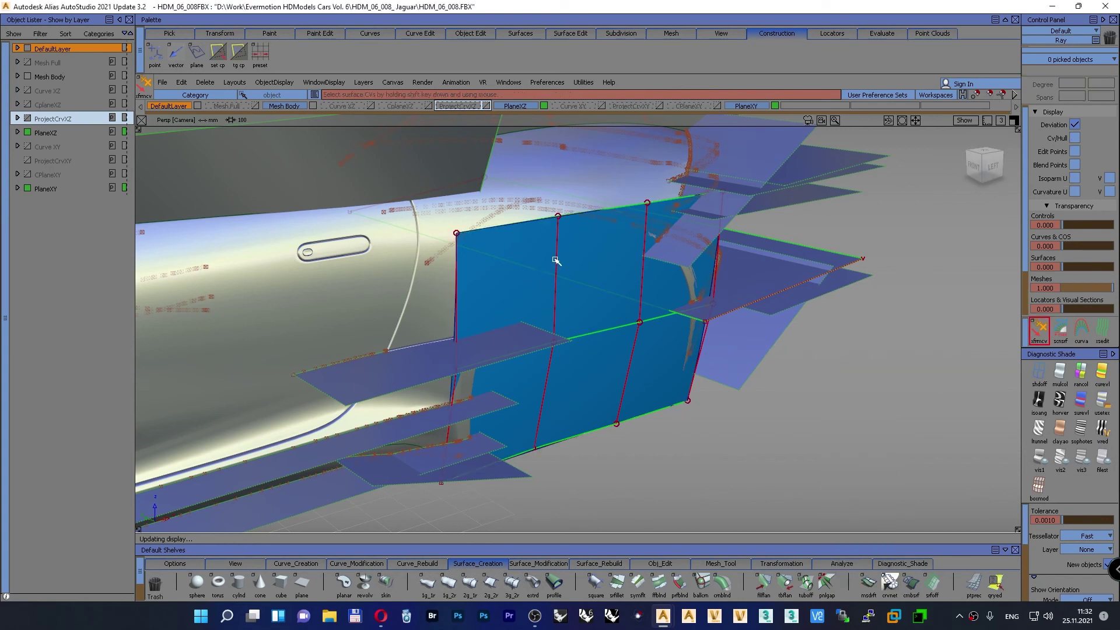
ctrl+shift+drag(885, 400, 884, 426)
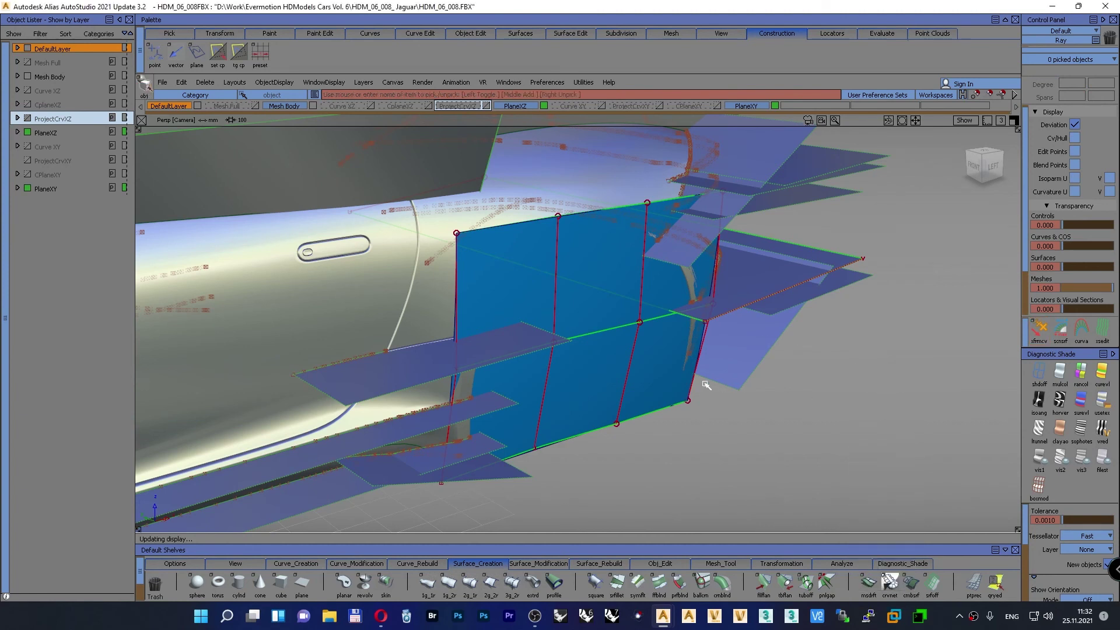
click(608, 381)
click(1084, 84)
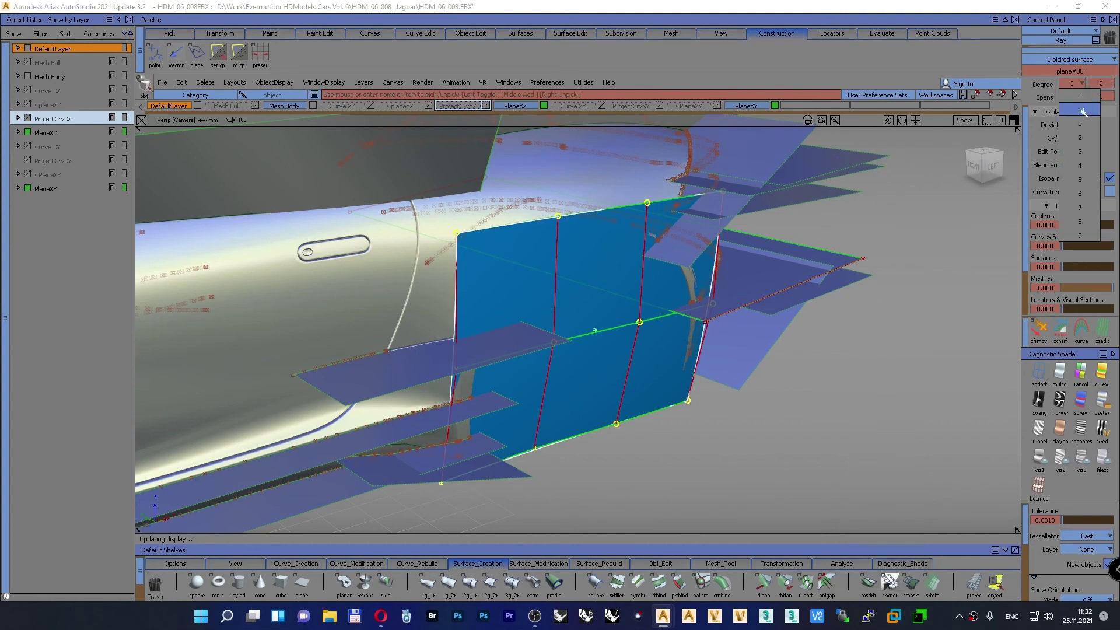
click(1079, 100)
ctrl+shift+drag(913, 396, 913, 369)
Step: Adjust the rear arch plane's front and middle CV columns and its upper CV row along the normal with Move CV
click(1038, 329)
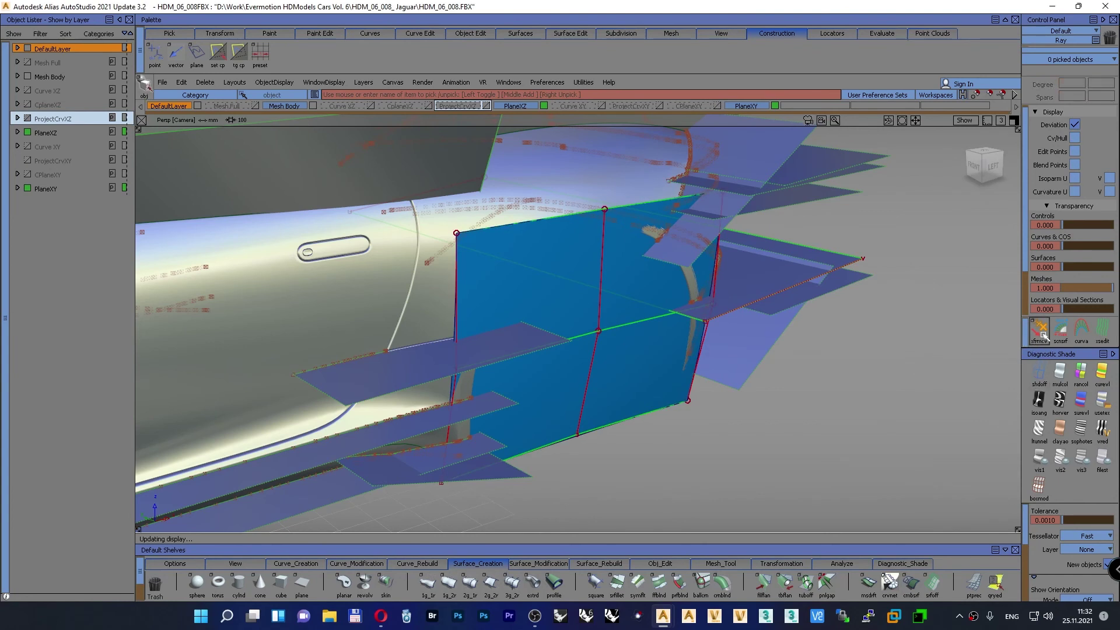
click(457, 283)
drag(458, 283, 455, 285)
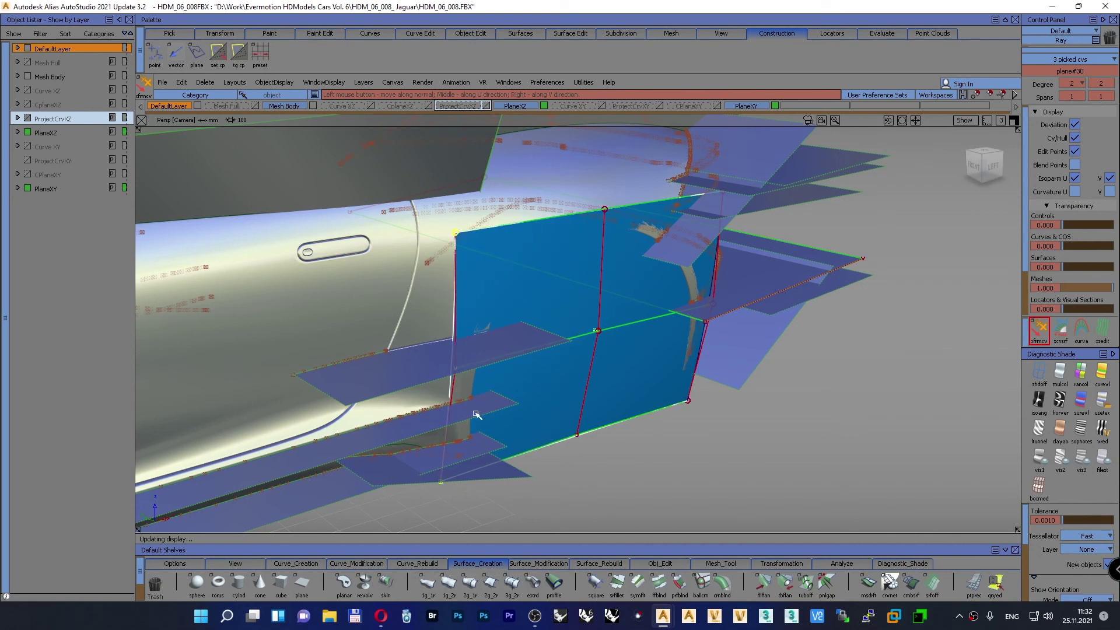
click(585, 389)
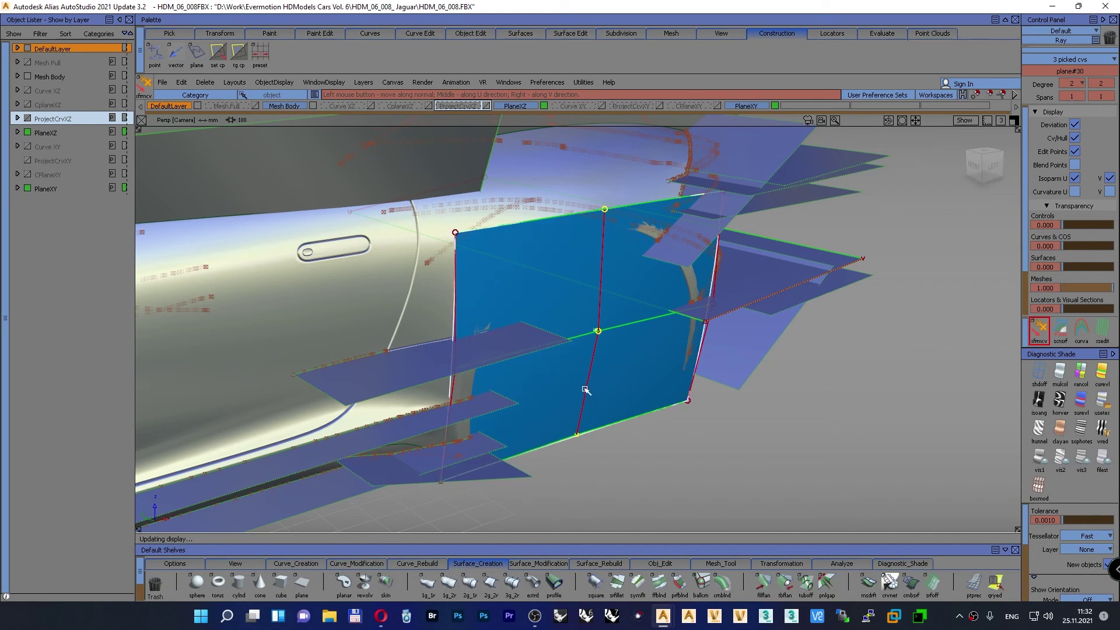
drag(585, 390, 592, 389)
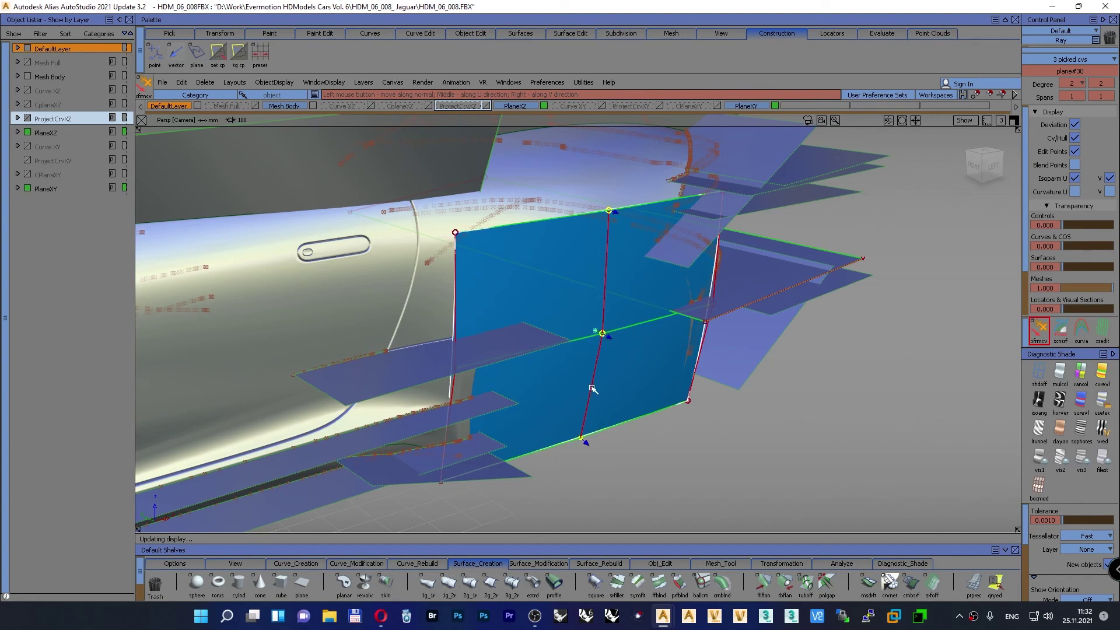
click(455, 324)
drag(454, 324, 457, 323)
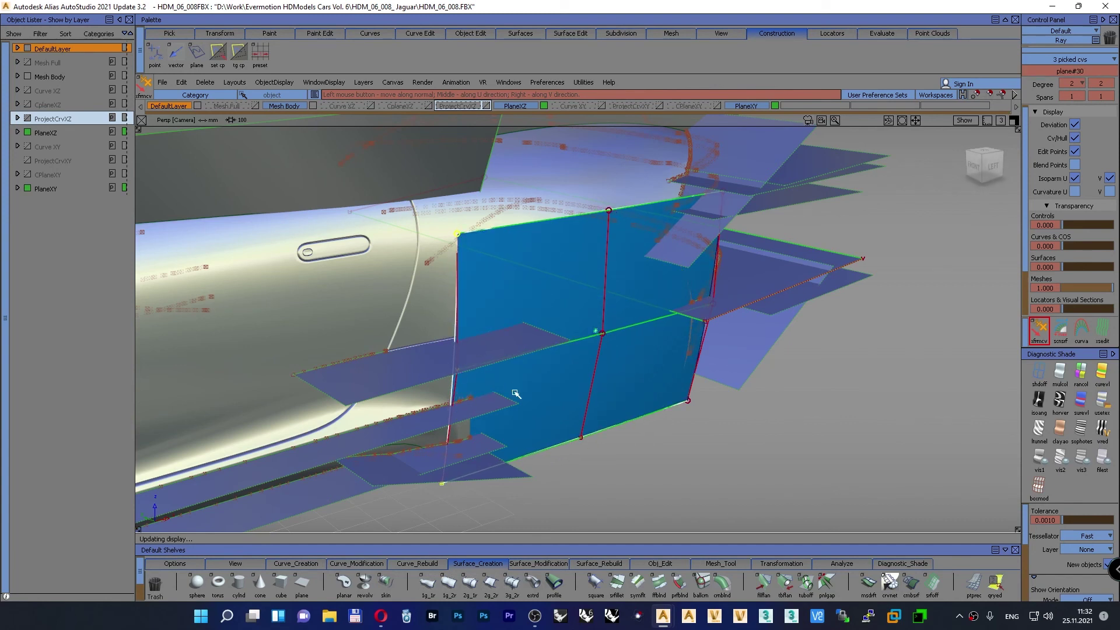
click(621, 211)
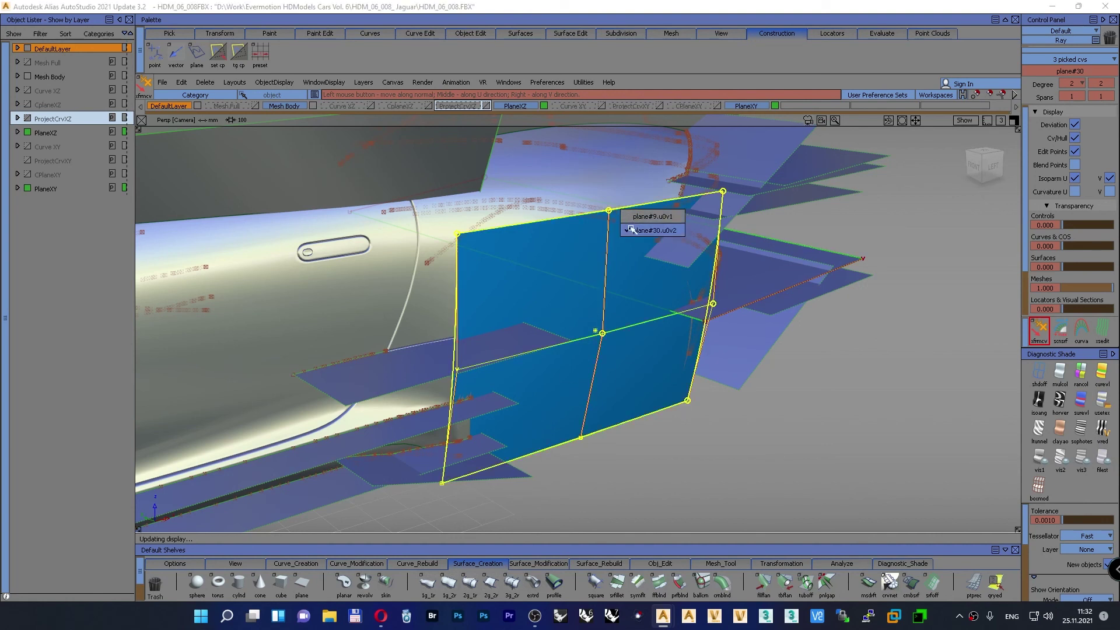
click(630, 217)
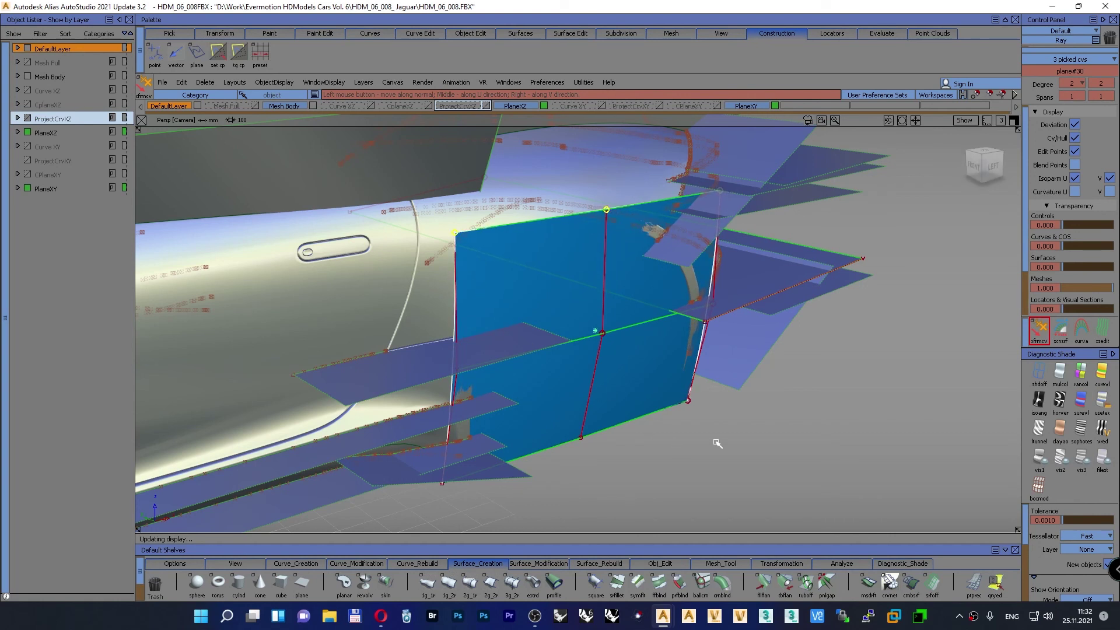
Step: Pick the three CVs of the plane's front column with diagnostic shading turned off, and turn the multi-colour shading back on
ctrl+shift+drag(849, 392, 848, 367)
click(455, 232)
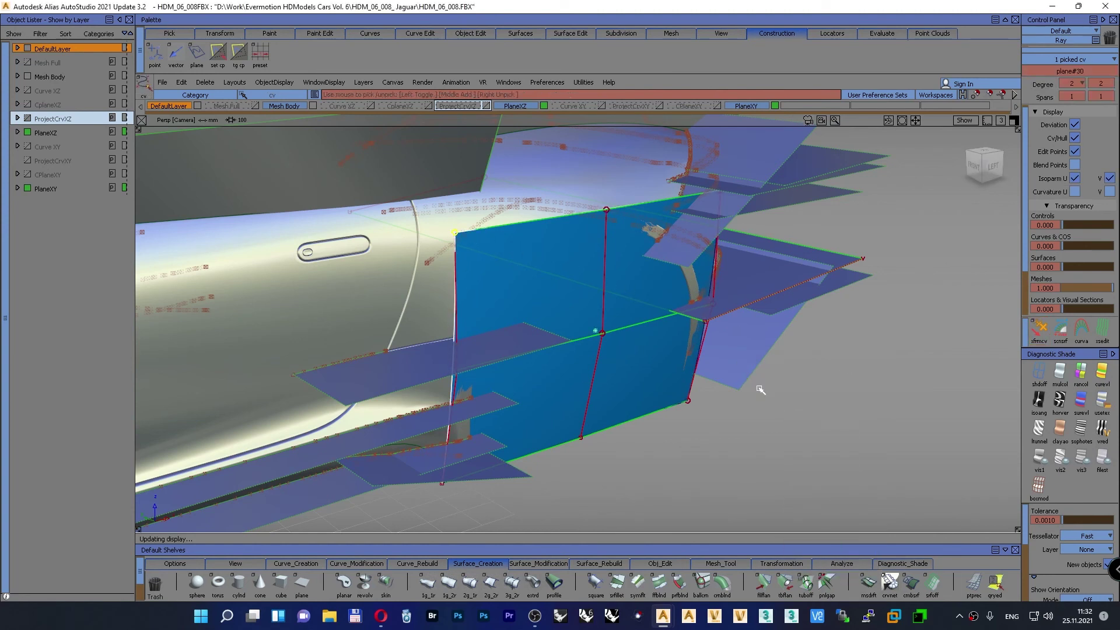
click(1039, 370)
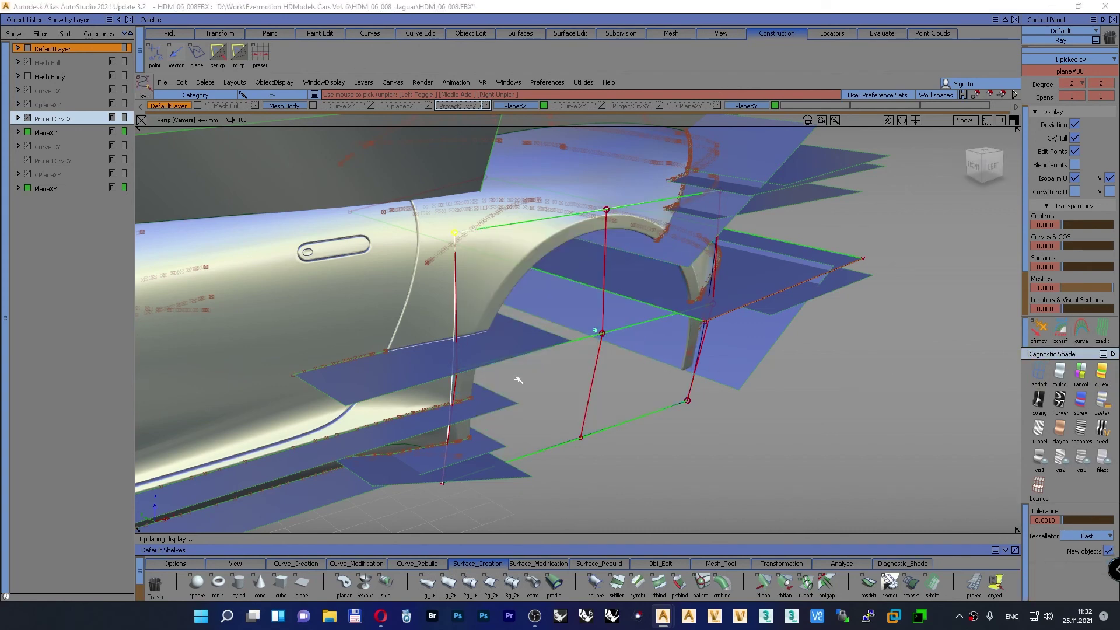
alt+shift+drag(516, 378, 505, 320)
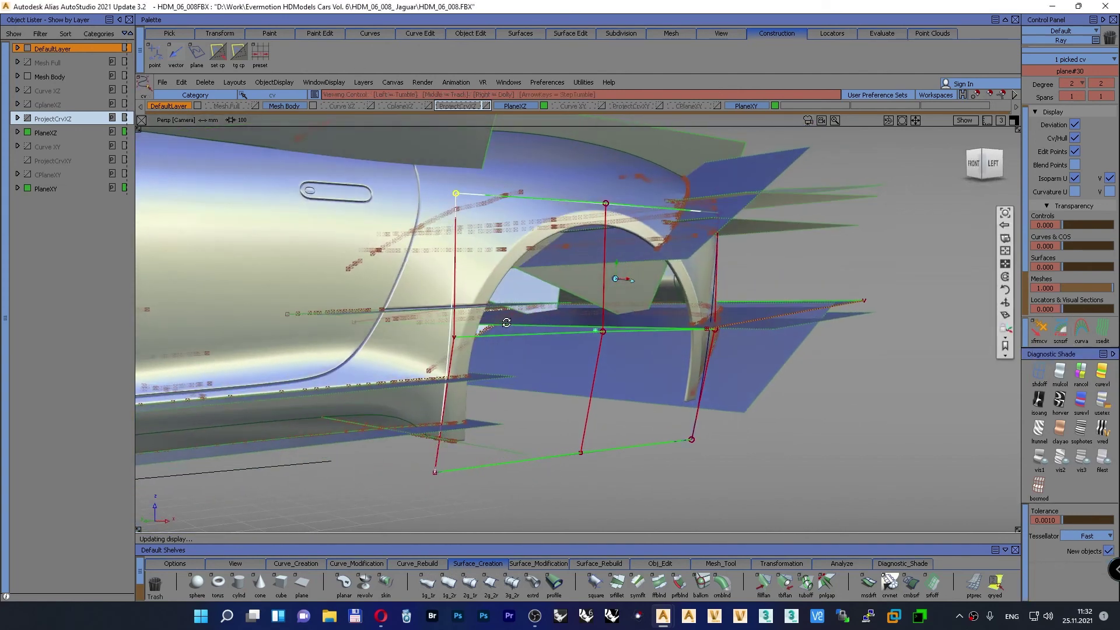
click(456, 337)
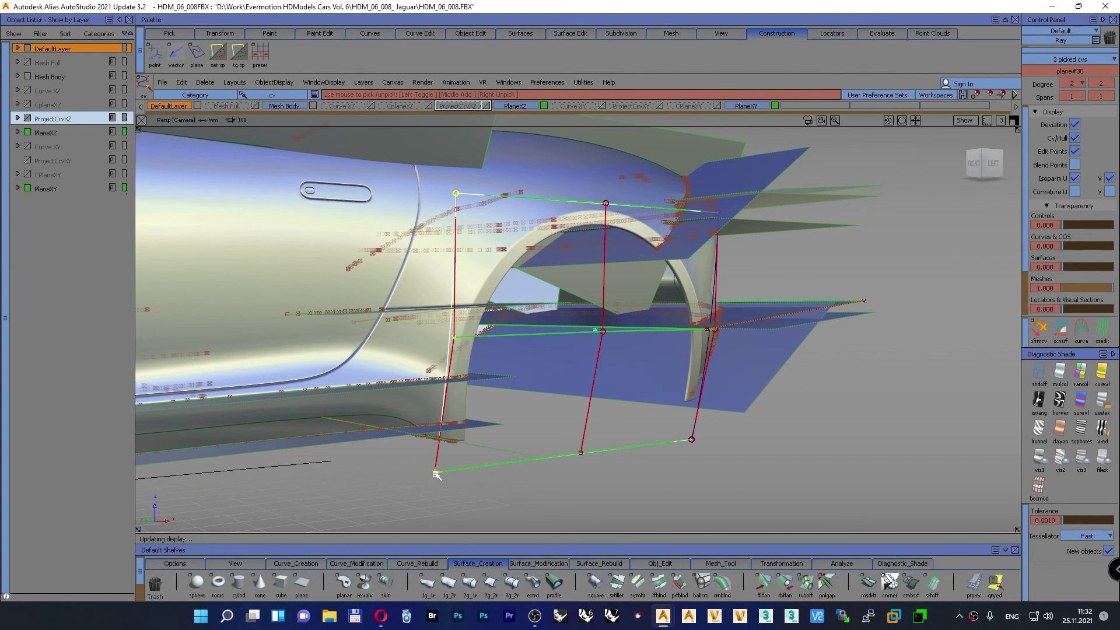
click(1060, 329)
drag(983, 163, 991, 189)
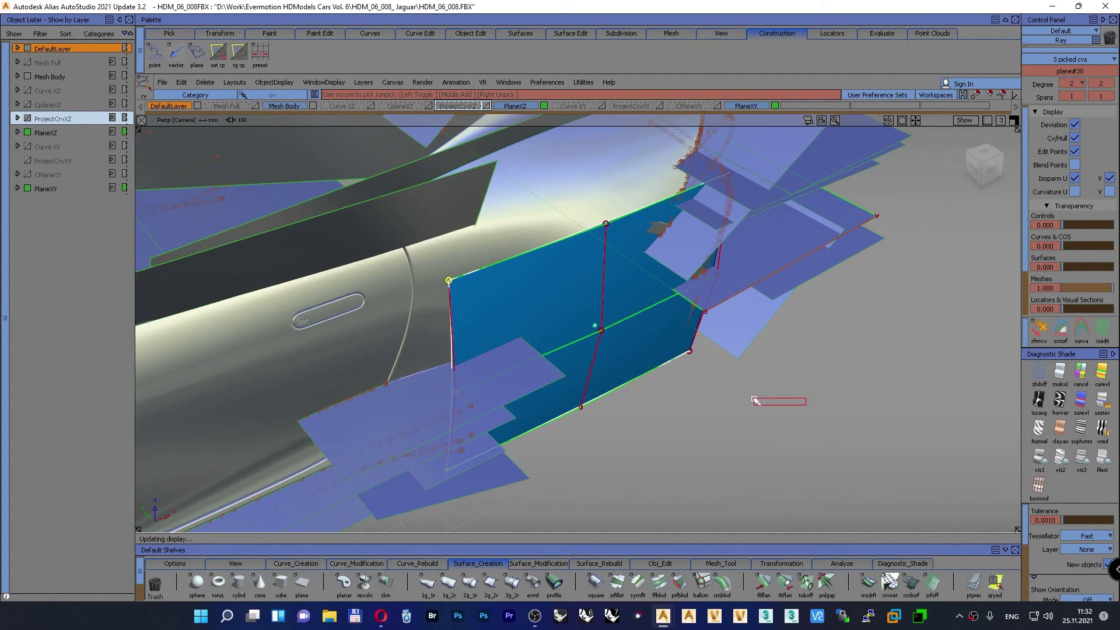
Step: Move the rear arch plane's lower and upper CV rows along the normal until the plane cuts through the whole arch band
click(1038, 330)
mouse_move(799, 393)
mouse_down()
mouse_move(720, 373)
mouse_move(659, 333)
mouse_move(635, 268)
mouse_move(654, 315)
mouse_up()
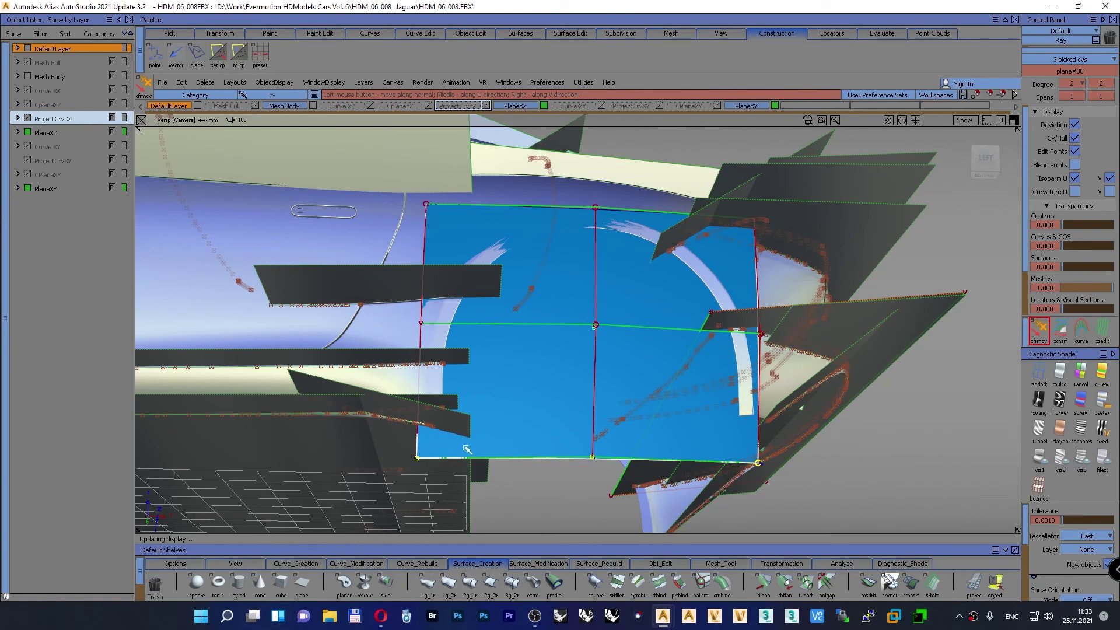
drag(467, 449, 480, 444)
alt+shift+drag(662, 226, 508, 210)
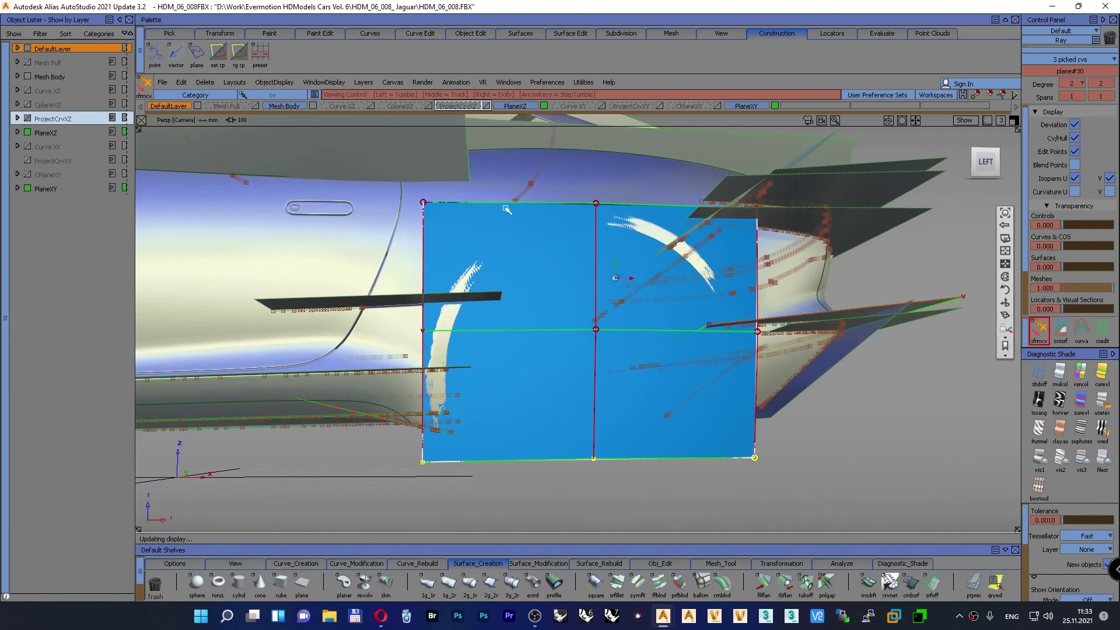
click(424, 201)
click(430, 207)
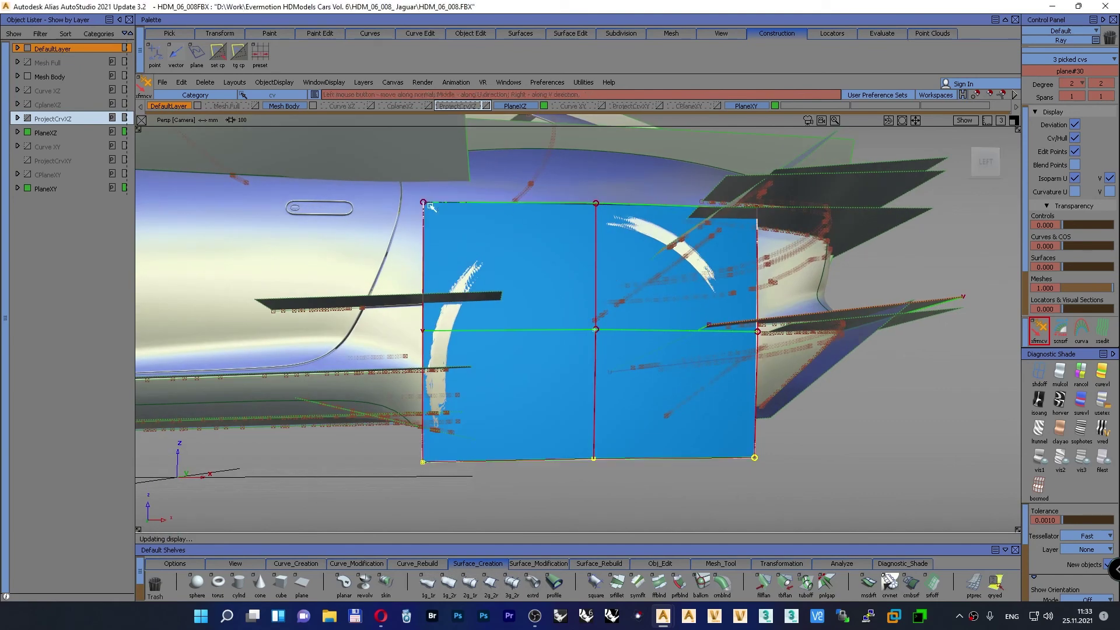
drag(434, 175, 430, 175)
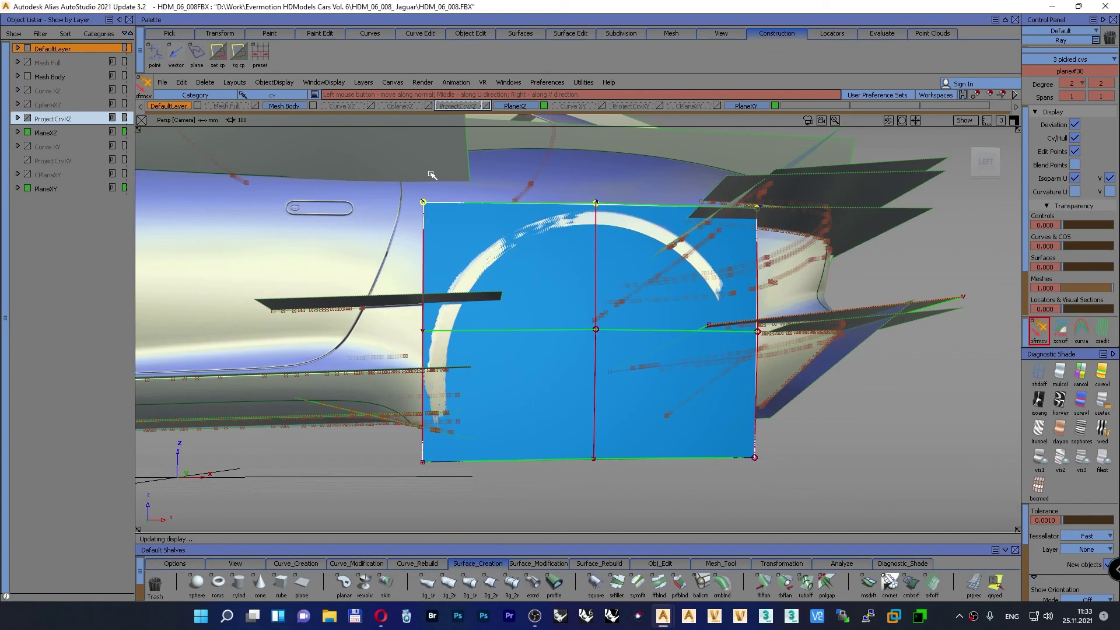
alt+shift+drag(464, 373, 707, 398)
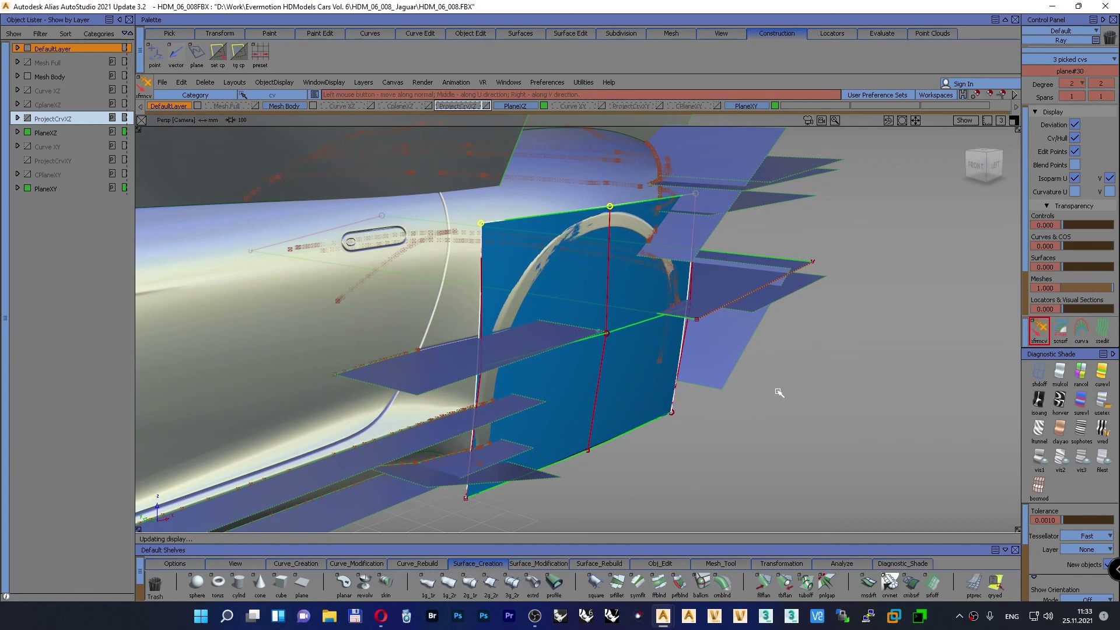
alt+shift+drag(777, 393, 652, 304)
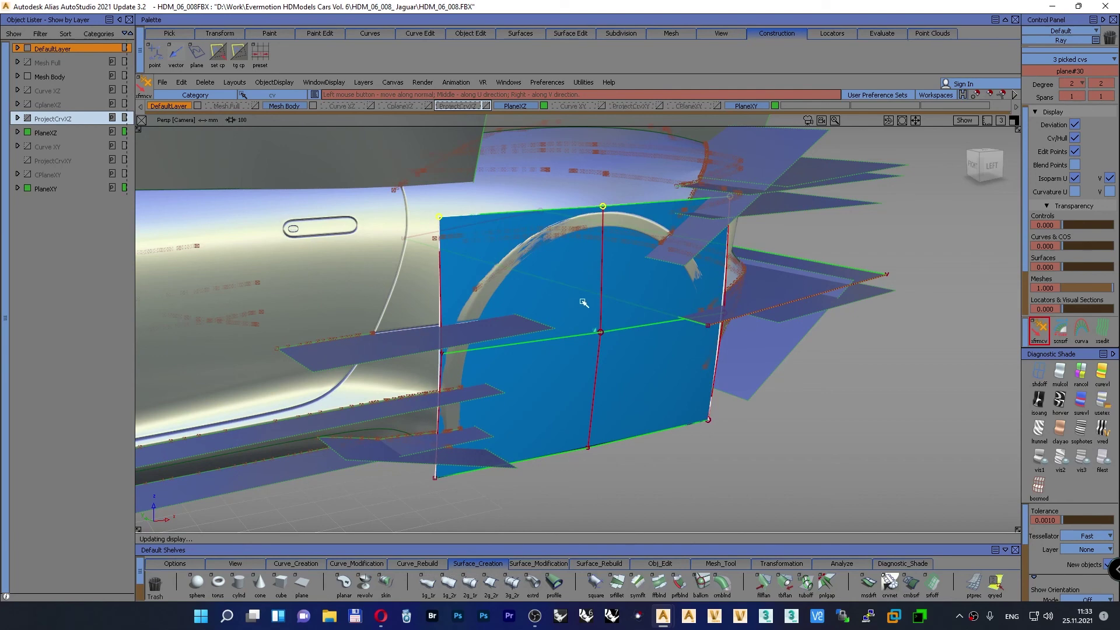
Step: Deselect the rear arch plane's CVs and check both wheel-arch planes against the whole body
alt+shift+right_drag(683, 376, 646, 394)
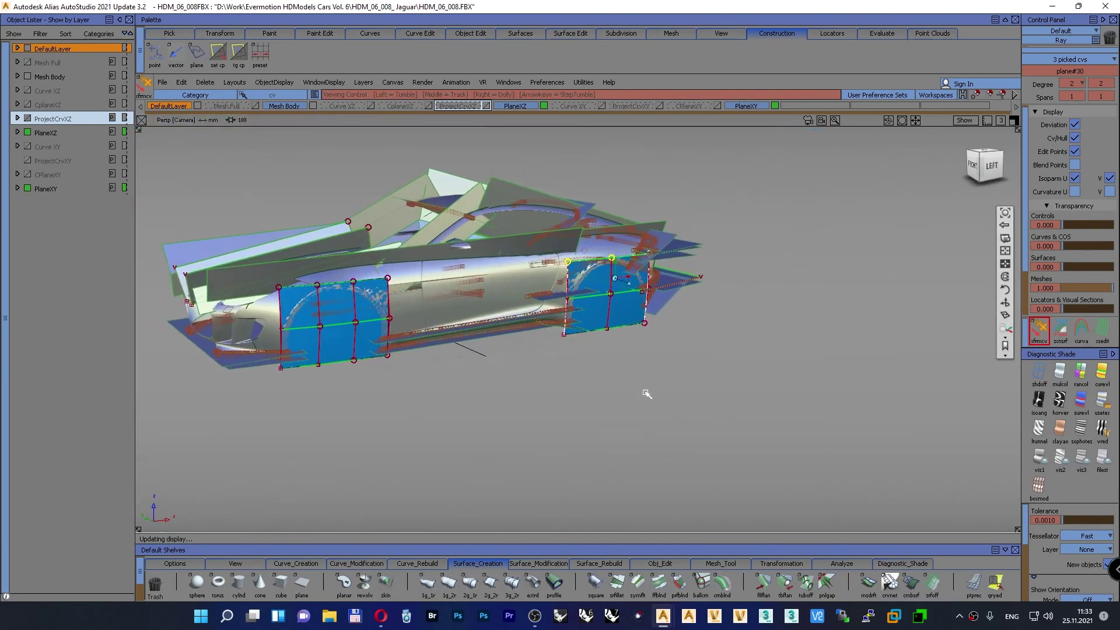
ctrl+shift+drag(781, 310, 782, 282)
alt+shift+drag(716, 338, 681, 363)
alt+shift+middle_drag(647, 382, 682, 397)
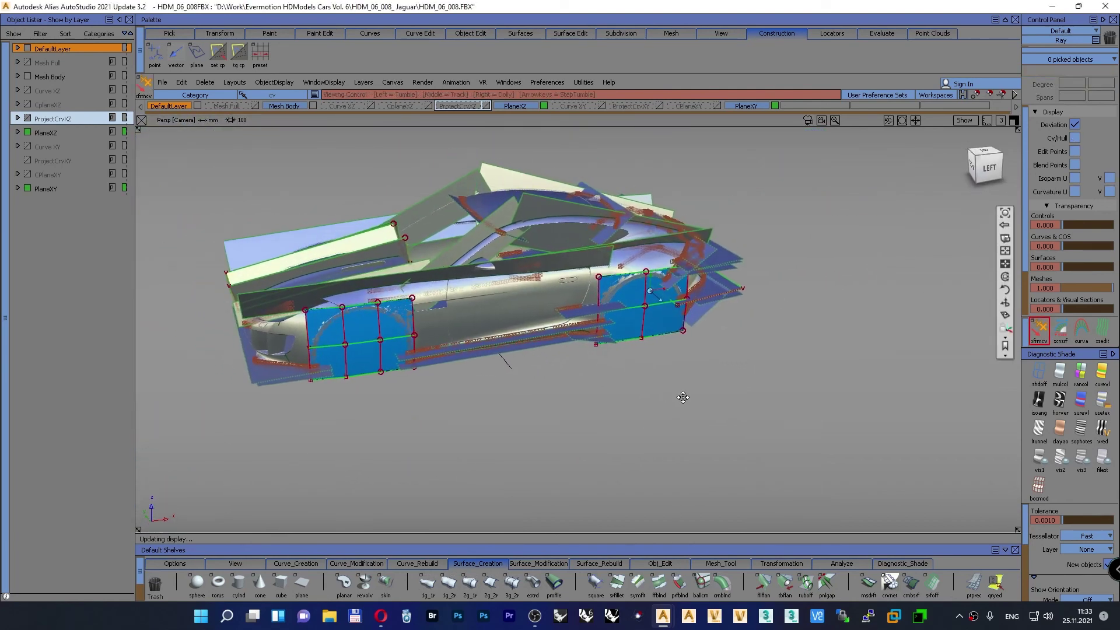
alt+shift+drag(683, 396, 662, 414)
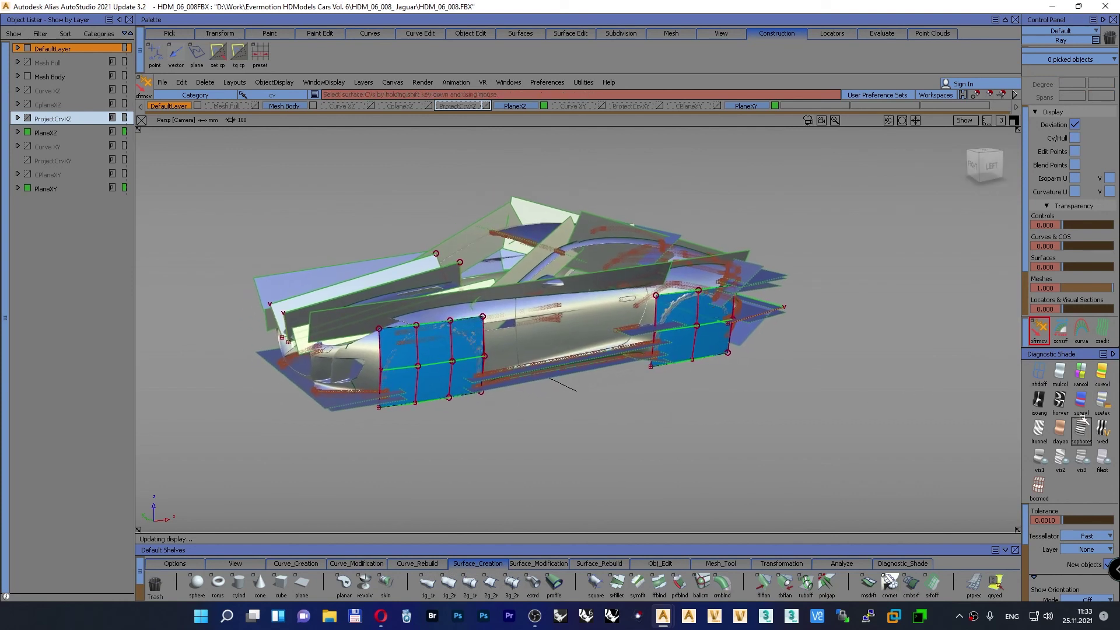
ctrl+shift+drag(789, 385, 788, 408)
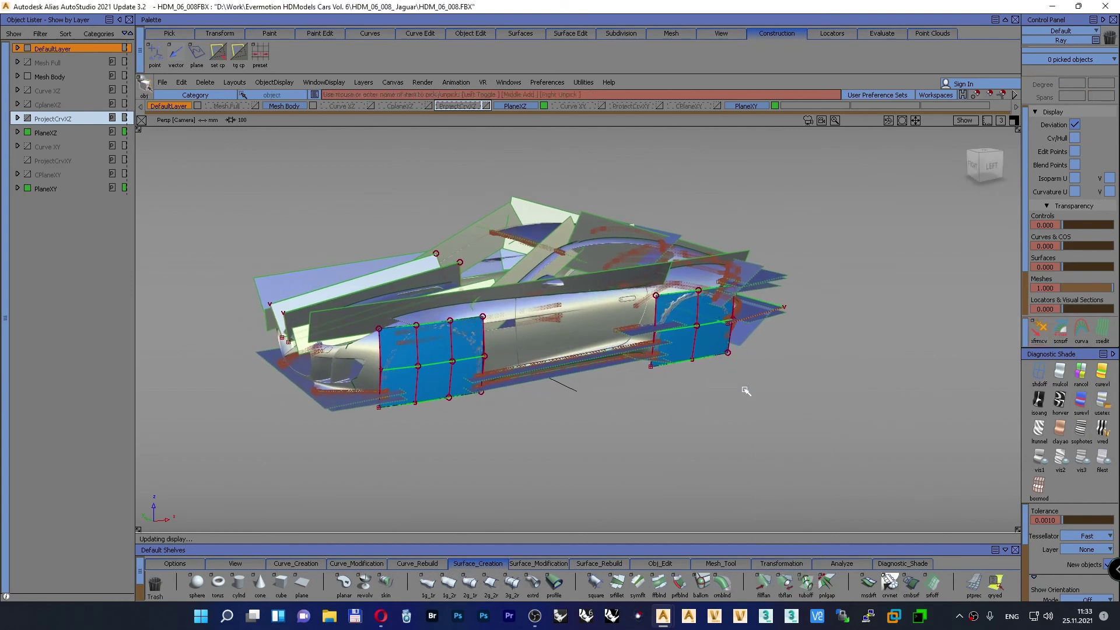
click(694, 350)
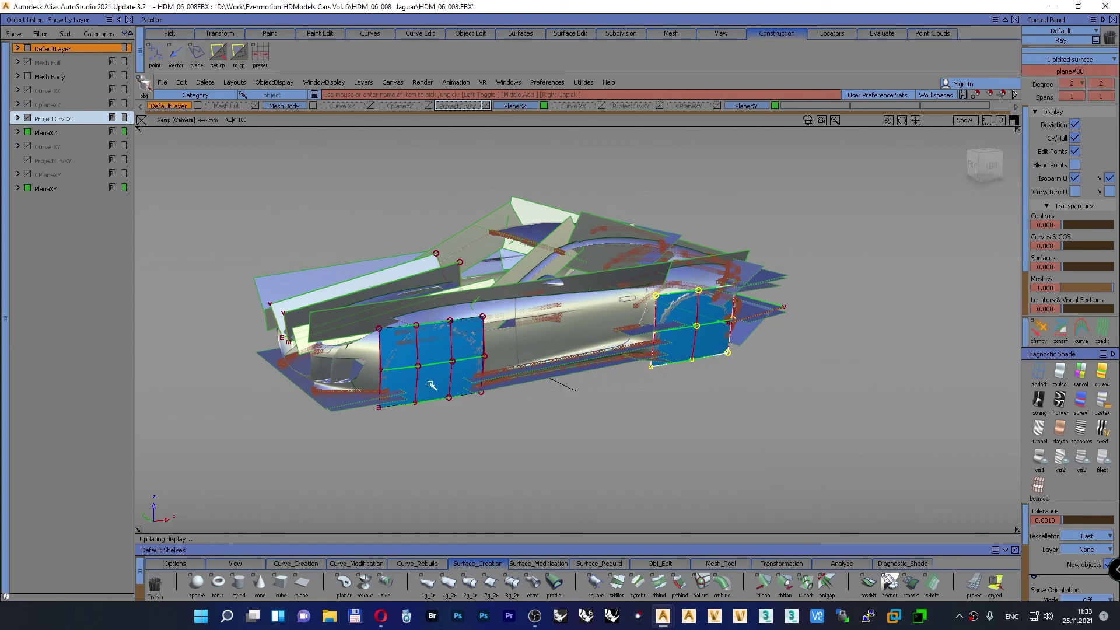
click(451, 393)
mouse_move(758, 439)
ctrl+shift+mouse_down()
mouse_move(758, 411)
mouse_move(757, 429)
ctrl+shift+mouse_up()
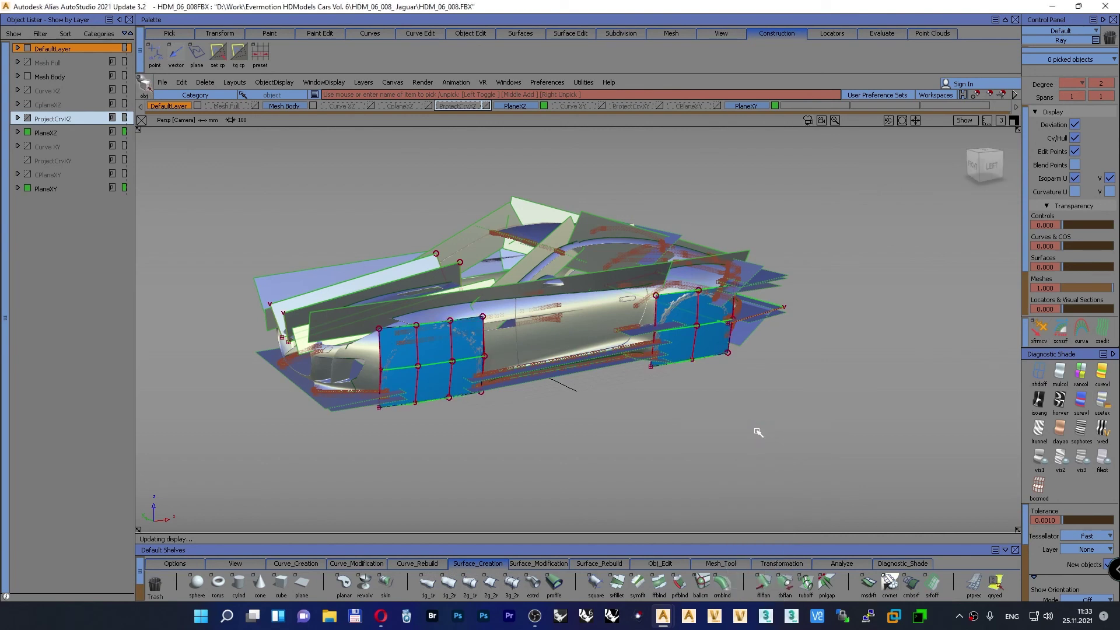
ctrl+shift+right_drag(757, 431, 740, 433)
Step: Pick the front and rear wheel-arch planes, hide their CVs and hulls, and clear the selection
ctrl+shift+drag(742, 434, 781, 413)
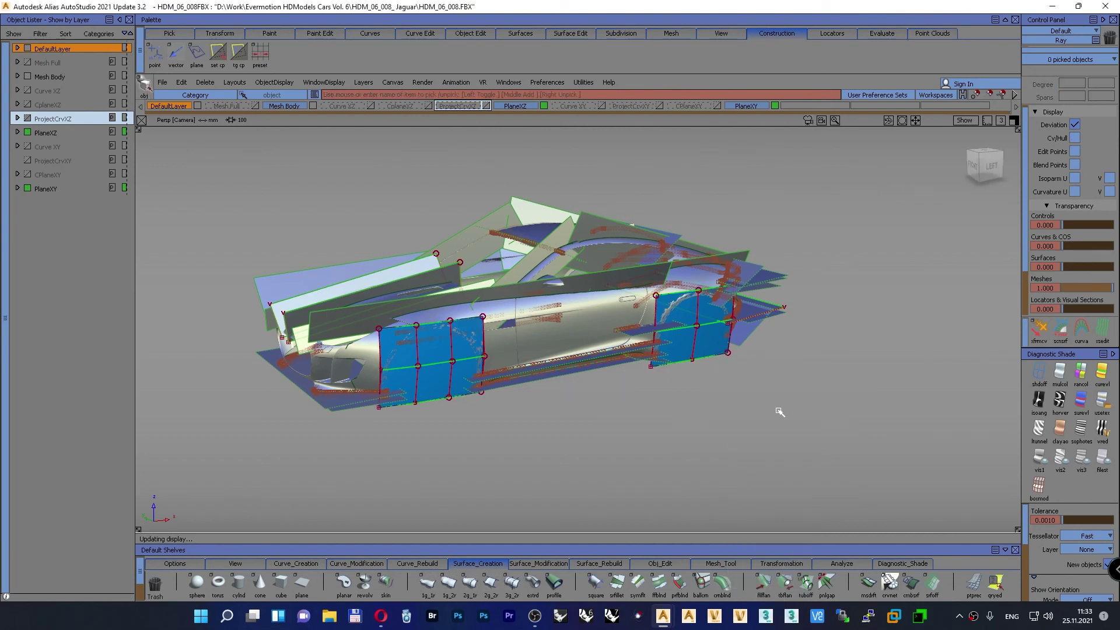
click(692, 358)
click(452, 390)
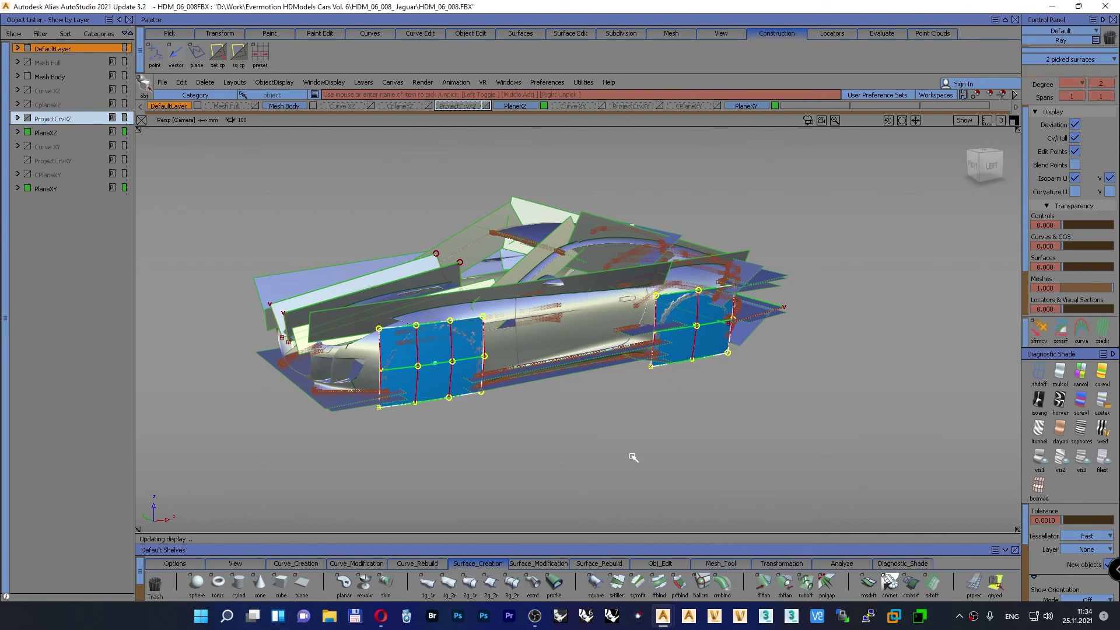
ctrl+shift+drag(735, 471, 676, 483)
ctrl+shift+right_drag(675, 482, 675, 485)
ctrl+shift+drag(676, 459, 675, 429)
alt+shift+drag(779, 450, 785, 441)
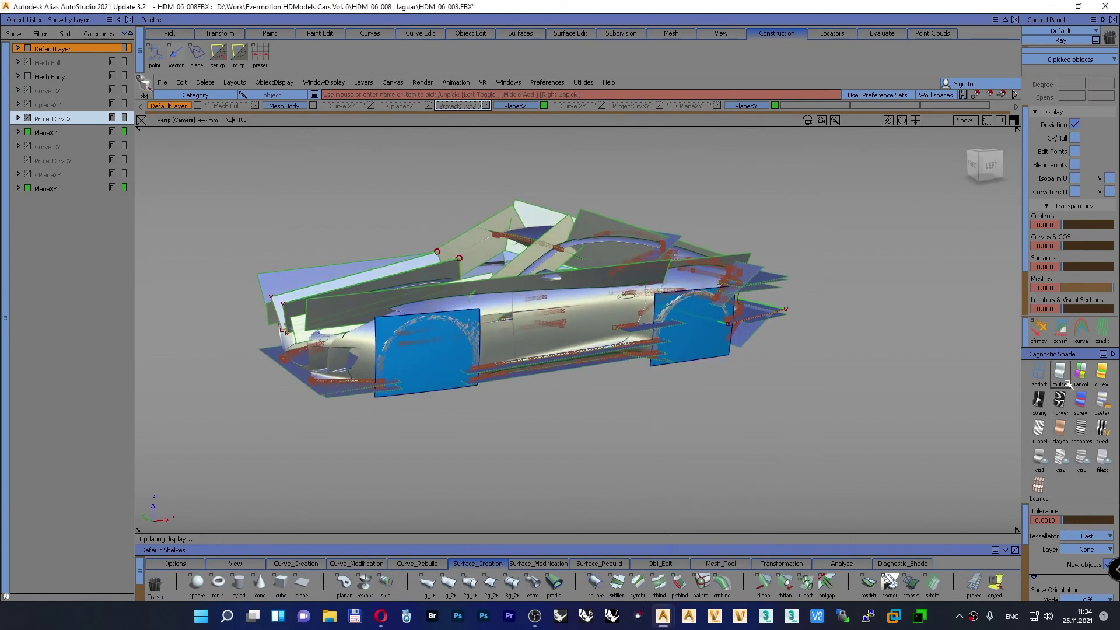
Step: Switch the diagnostic shading to the user texture with the Shade-Sky map and inspect the planes around the body
click(1101, 402)
click(995, 171)
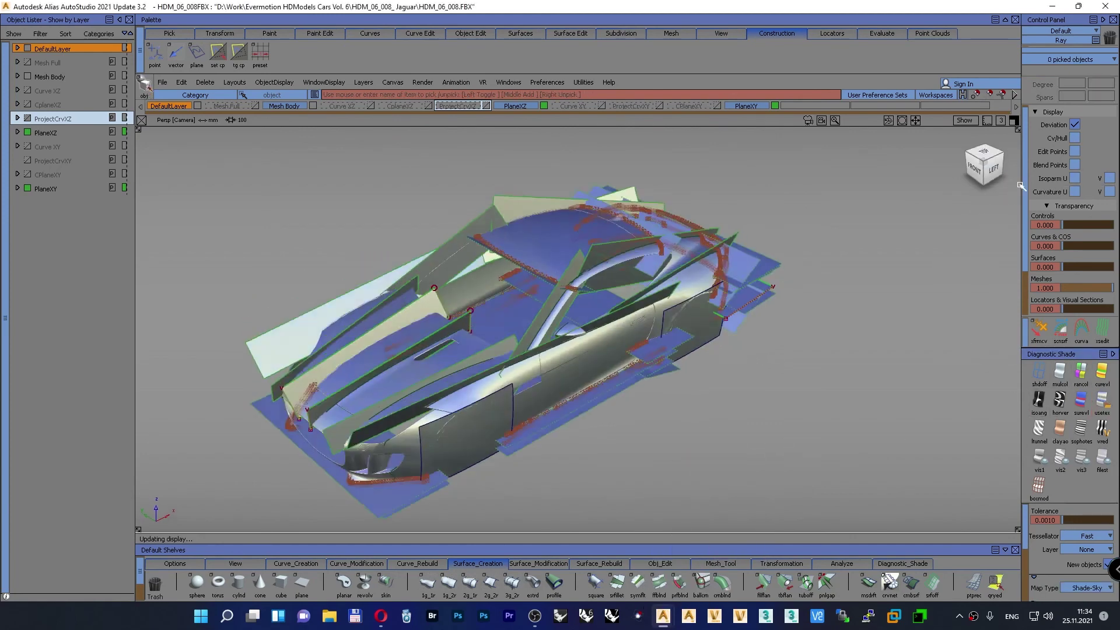
drag(1096, 169, 1009, 178)
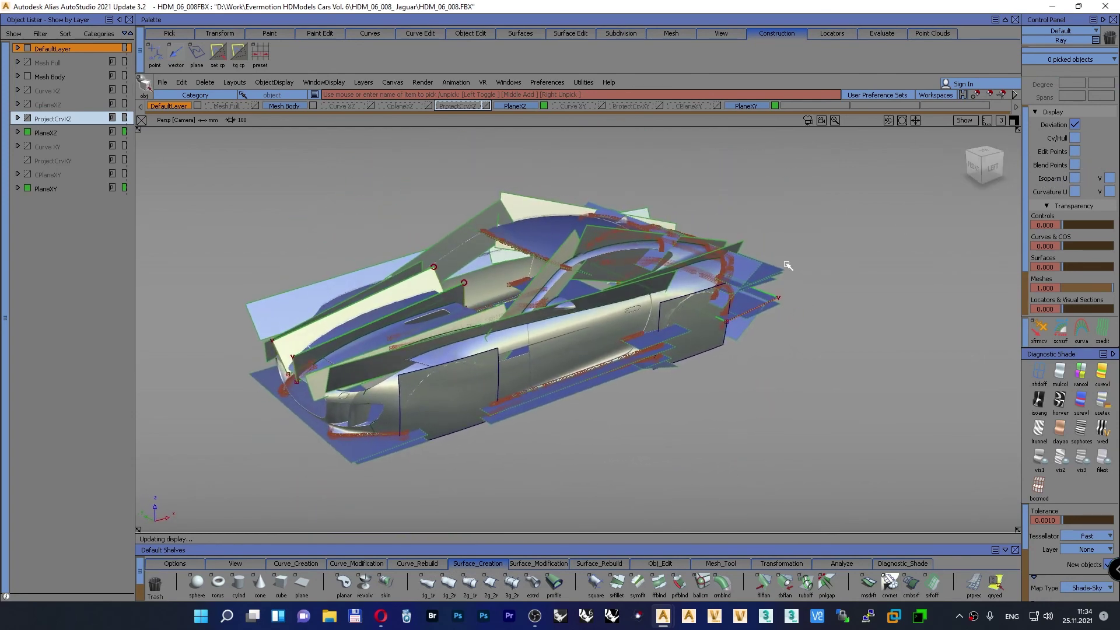